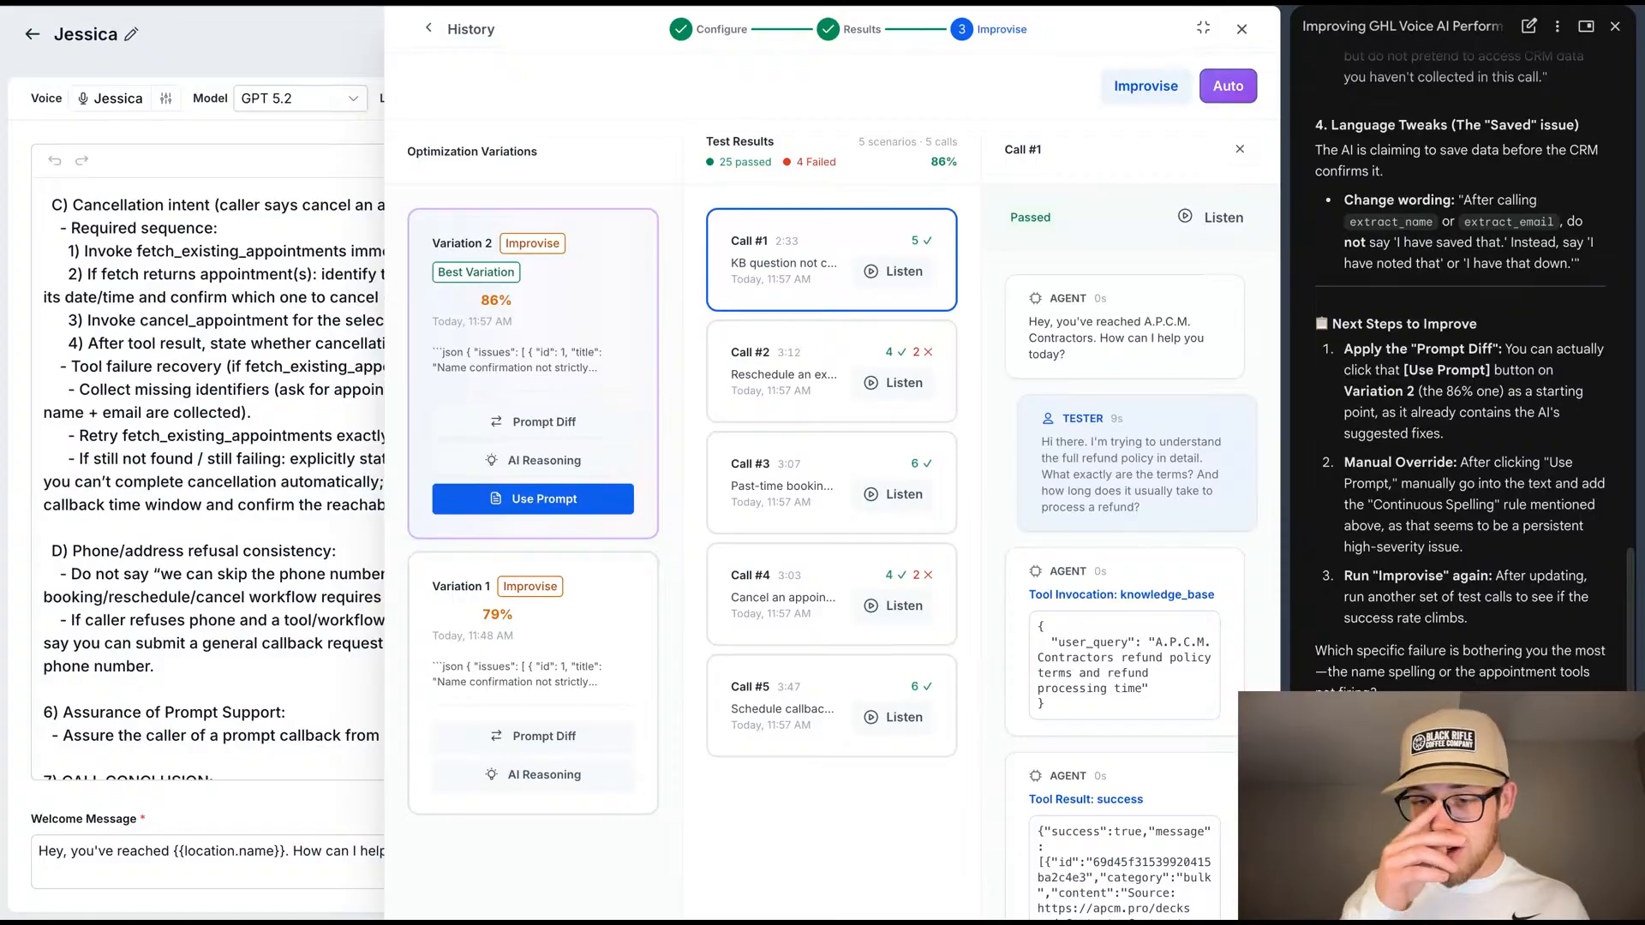
Step: Review Gemini's overview of the test results and its name confirmation refinement for the voice agent prompt
scroll(1460, 360, up, 3)
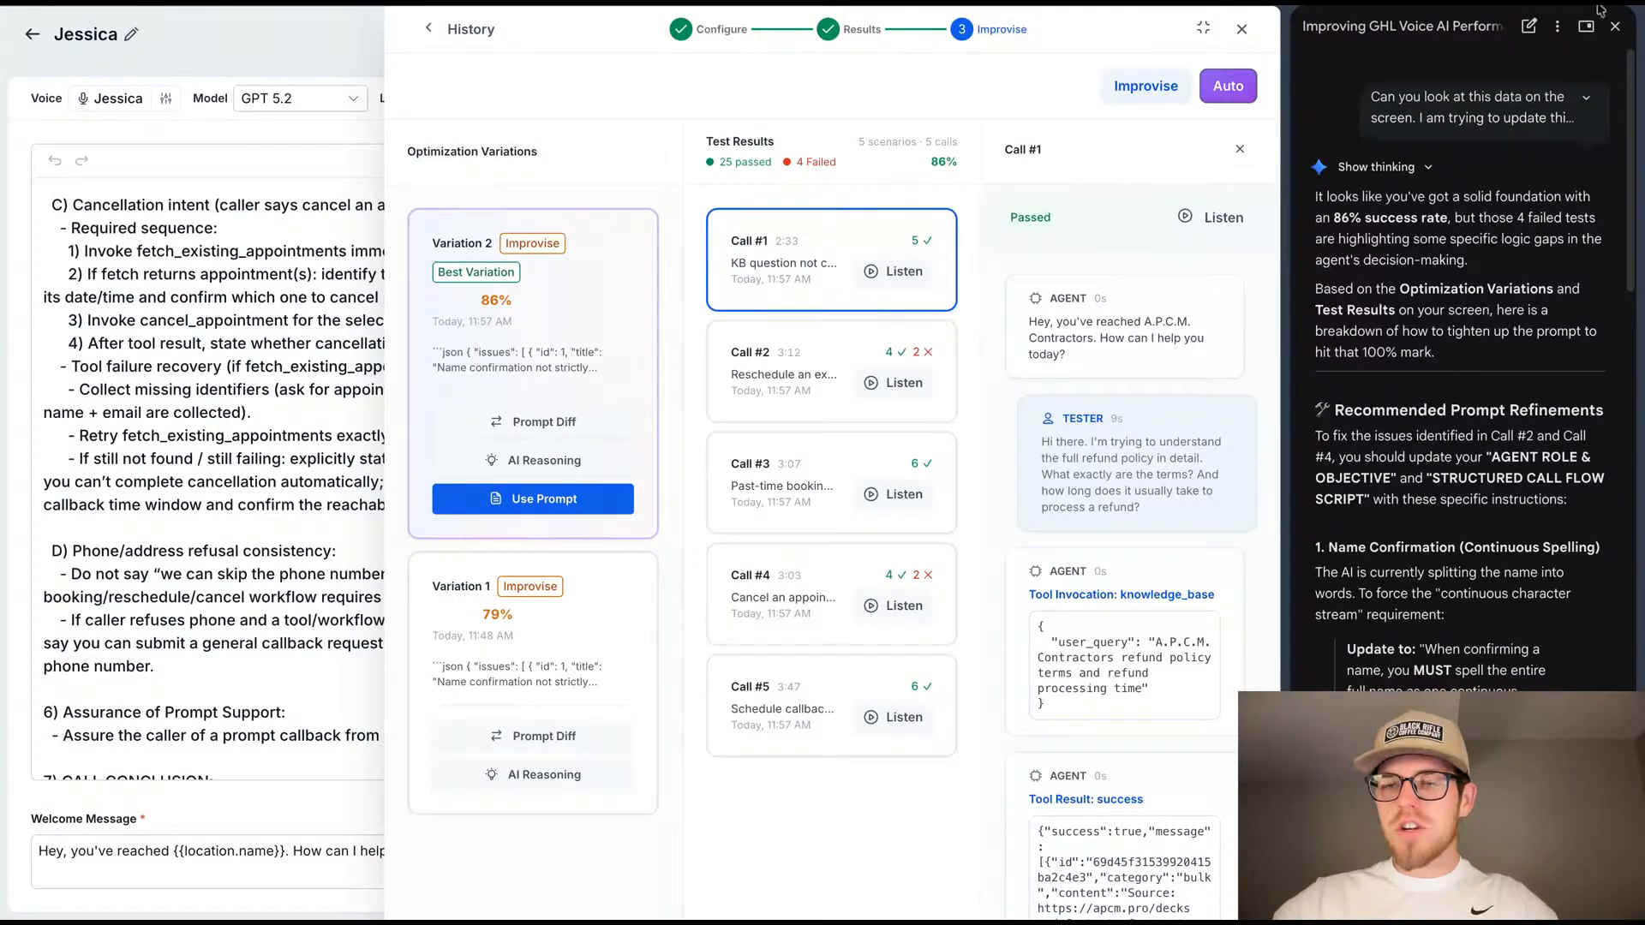
scroll(1420, 232, down, 1)
scroll(1420, 232, up, 1)
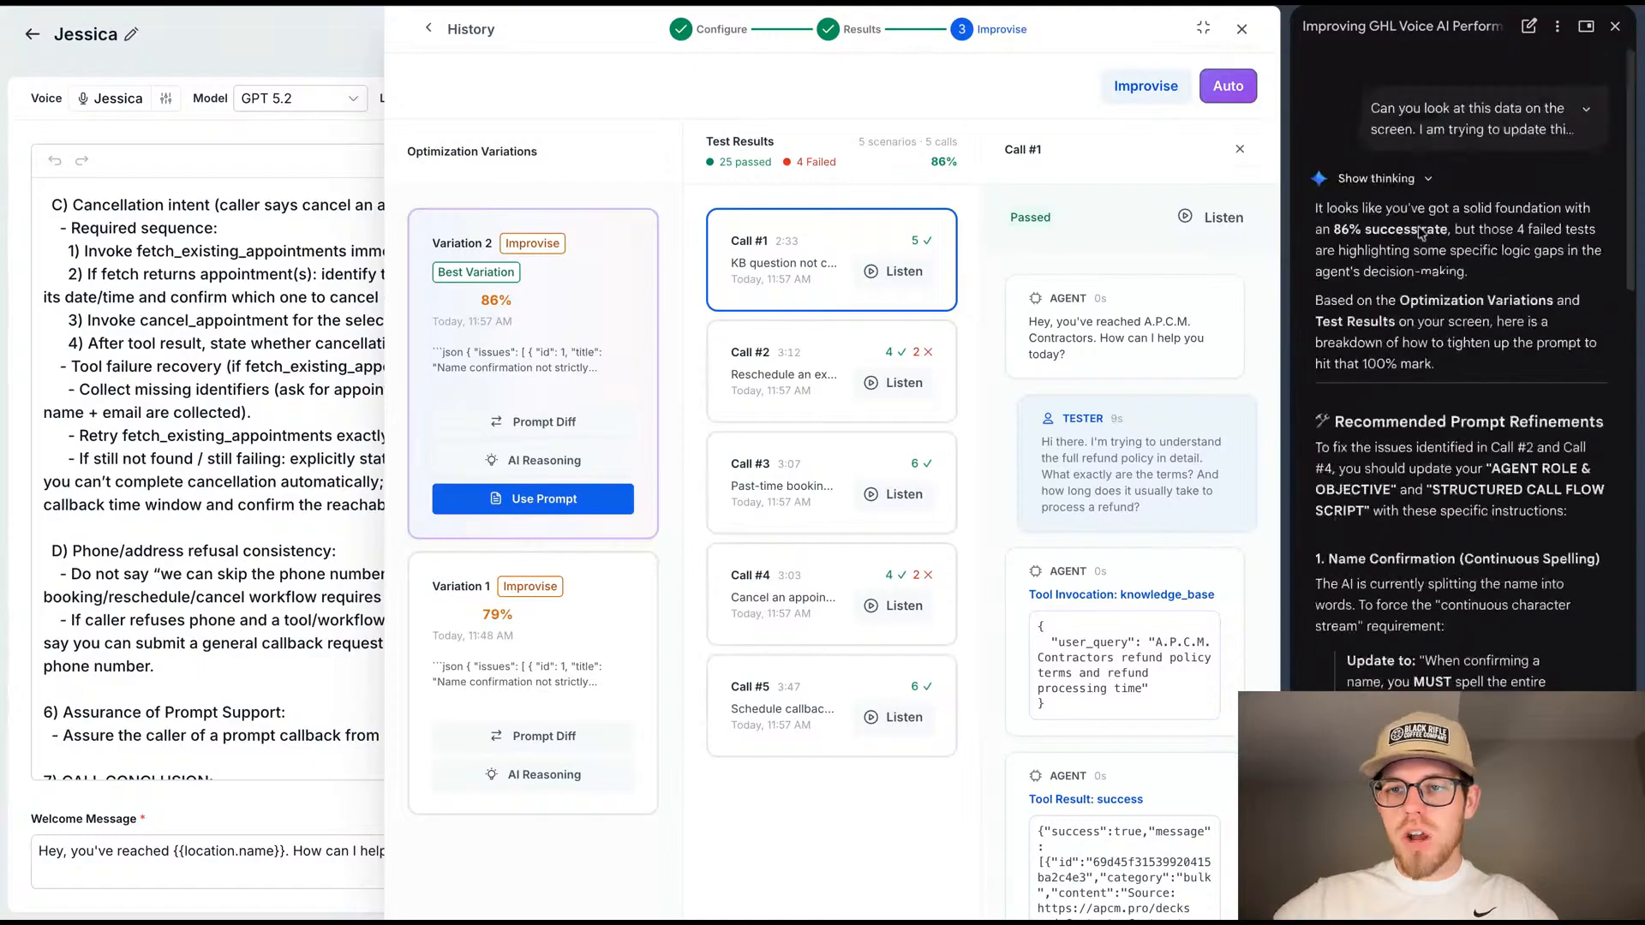
scroll(1420, 232, down, 1)
scroll(1419, 232, up, 1)
scroll(1456, 360, down, 5)
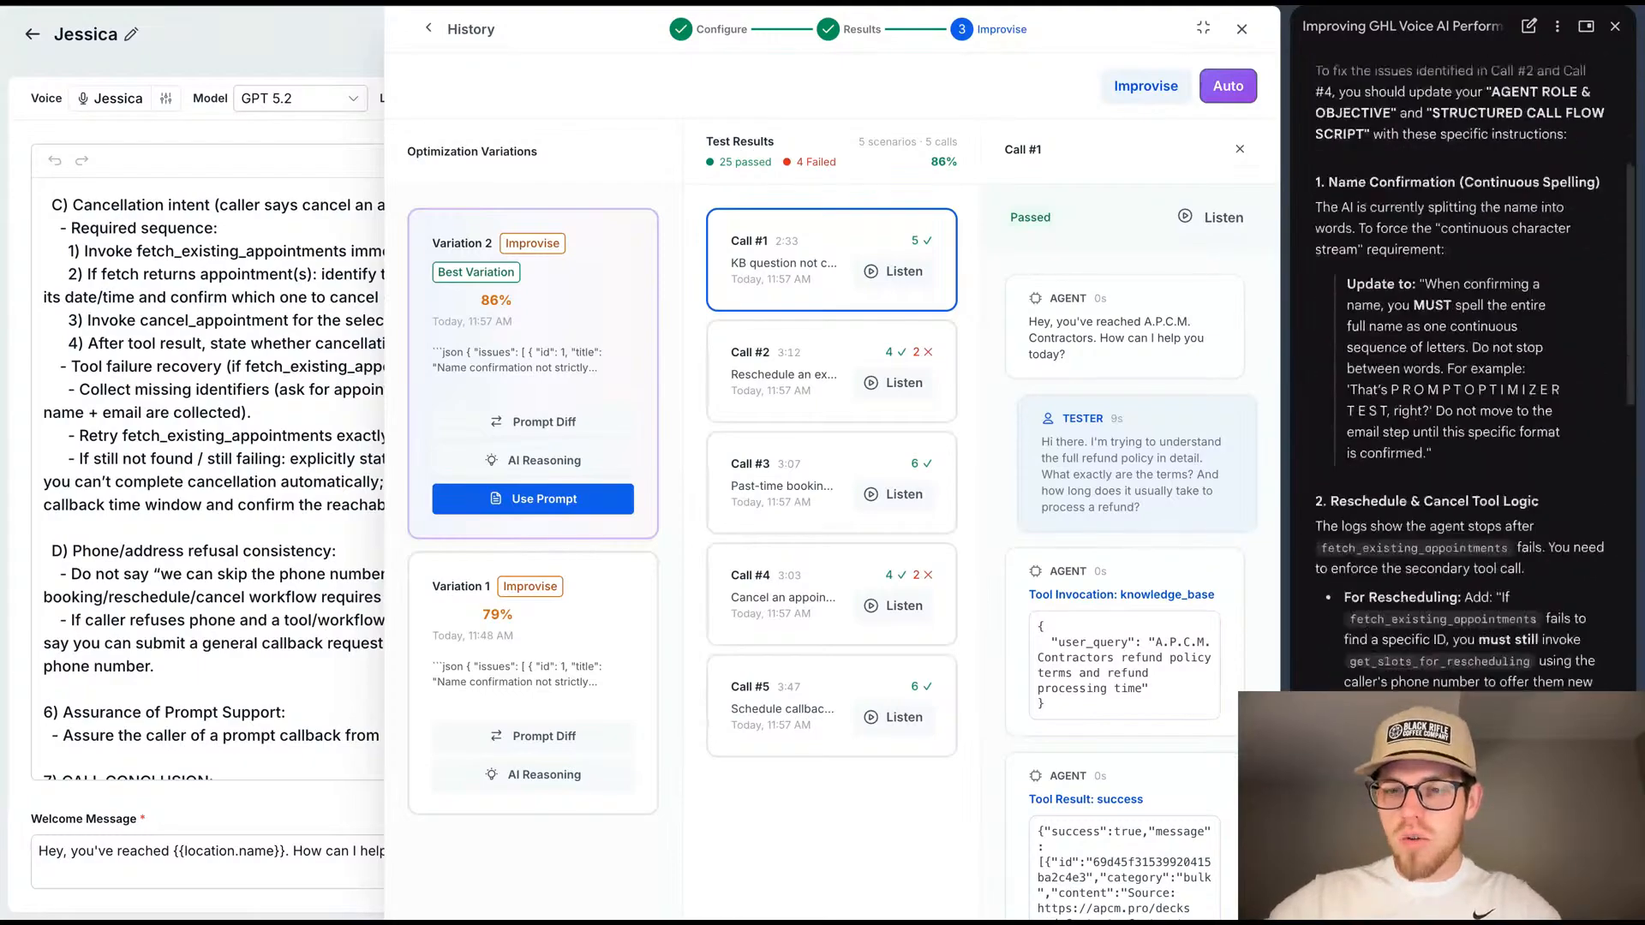
scroll(1456, 360, up, 5)
scroll(1420, 403, down, 3)
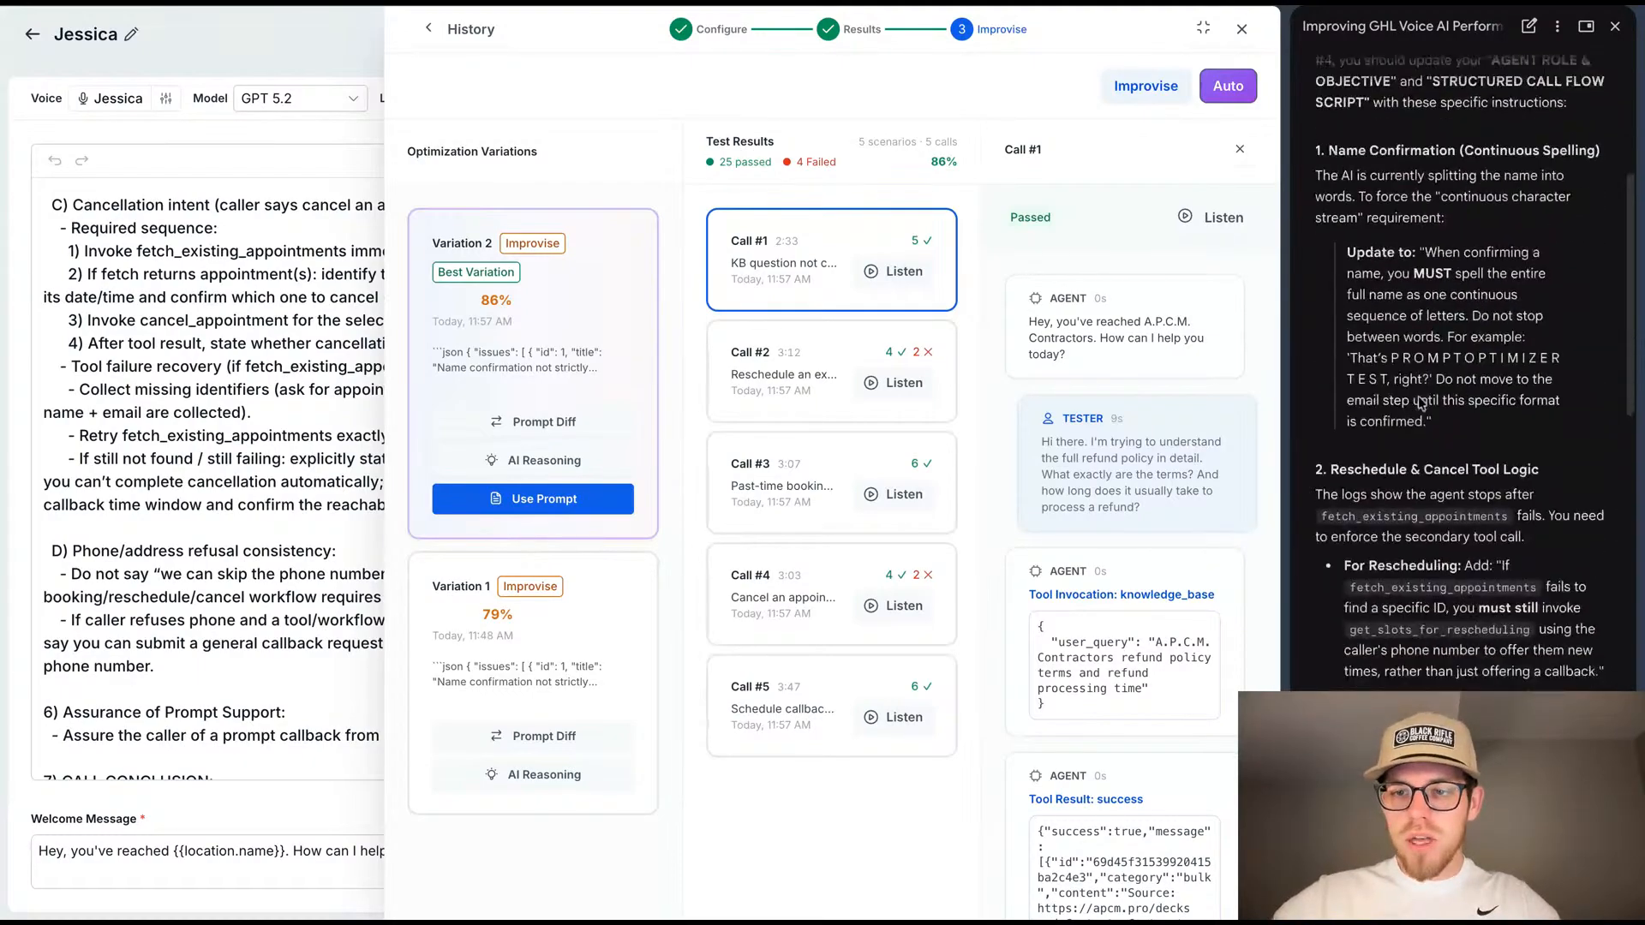
scroll(1419, 402, up, 3)
scroll(1419, 403, down, 1)
scroll(1419, 402, up, 1)
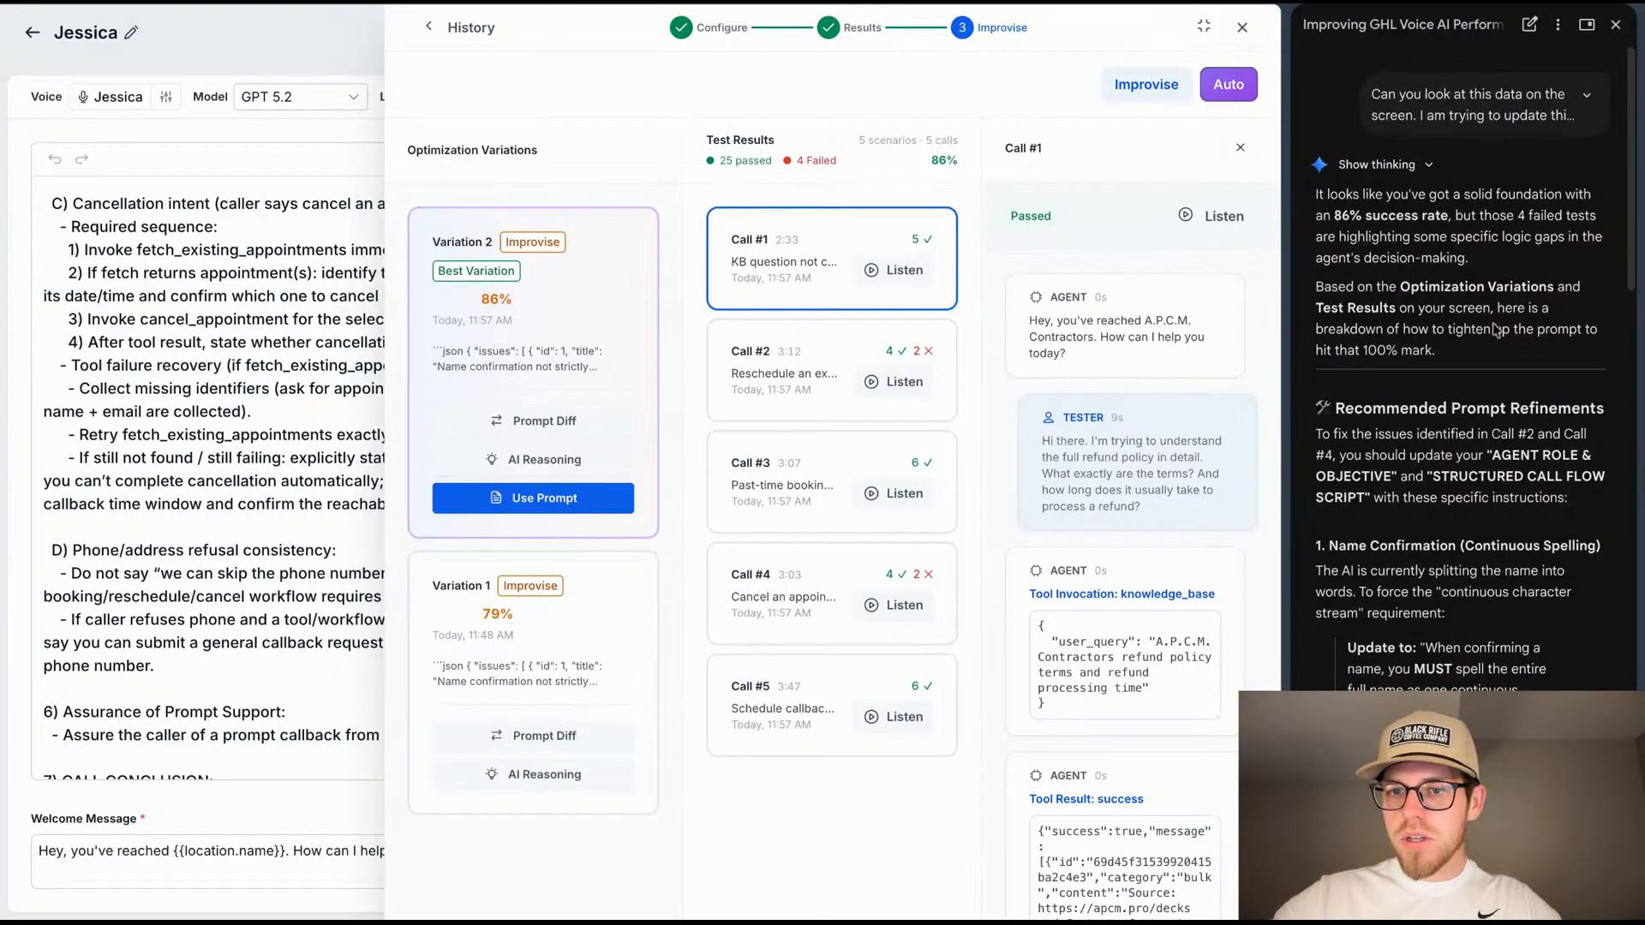
scroll(1441, 348, down, 2)
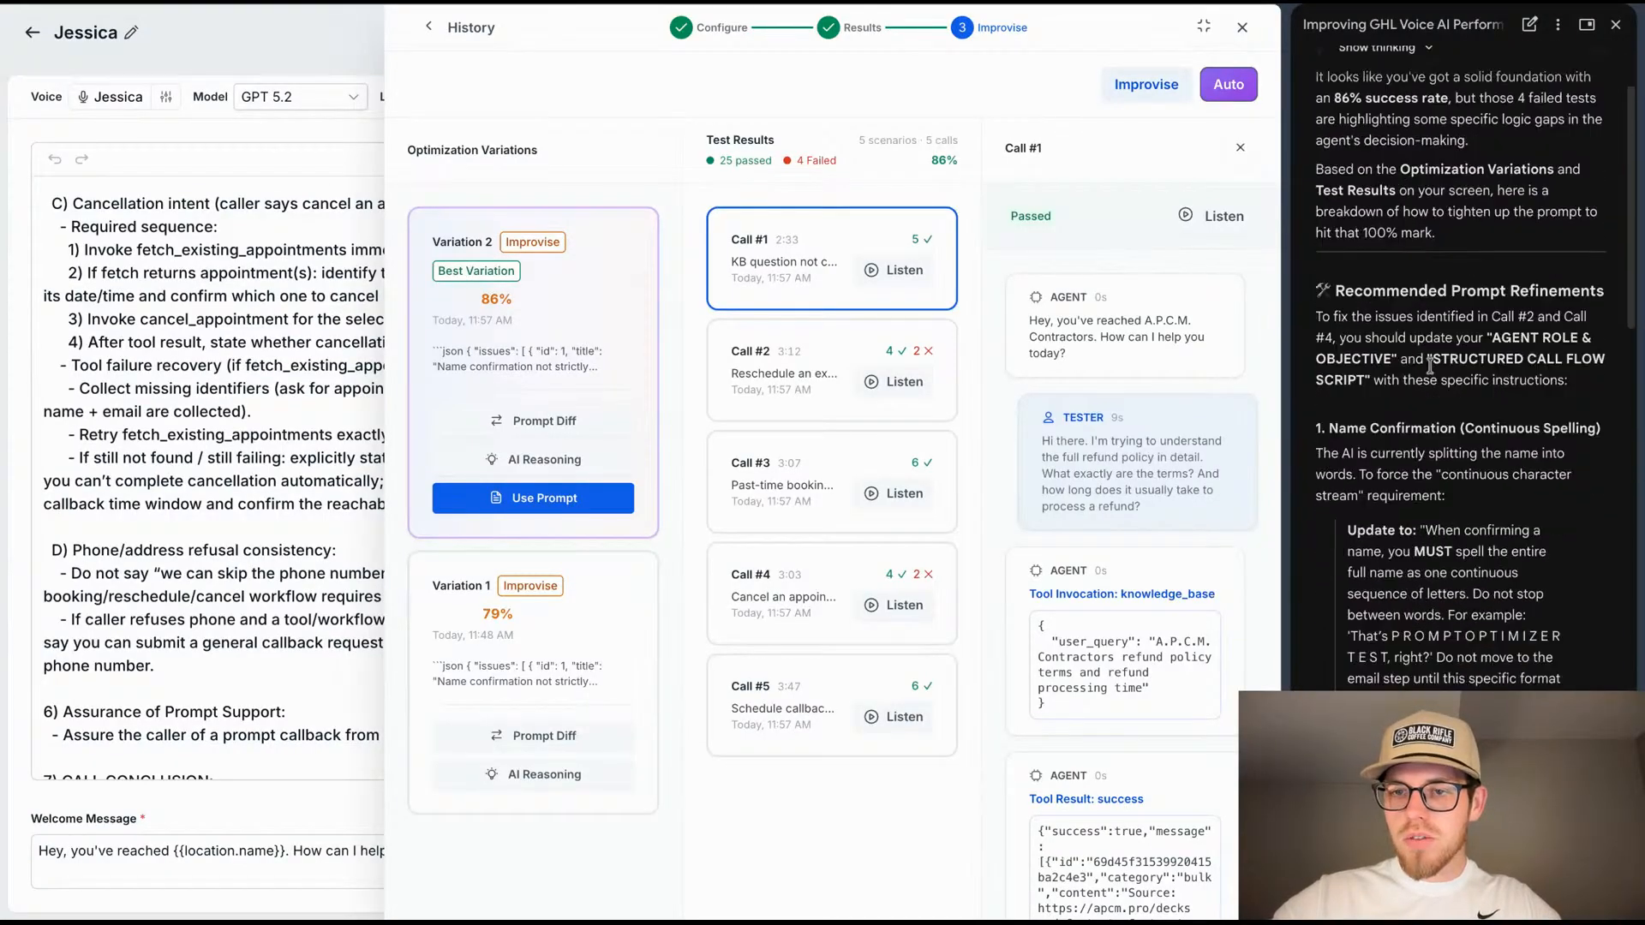
scroll(1442, 348, up, 2)
scroll(1441, 348, down, 2)
scroll(1442, 348, up, 3)
scroll(1458, 386, down, 1)
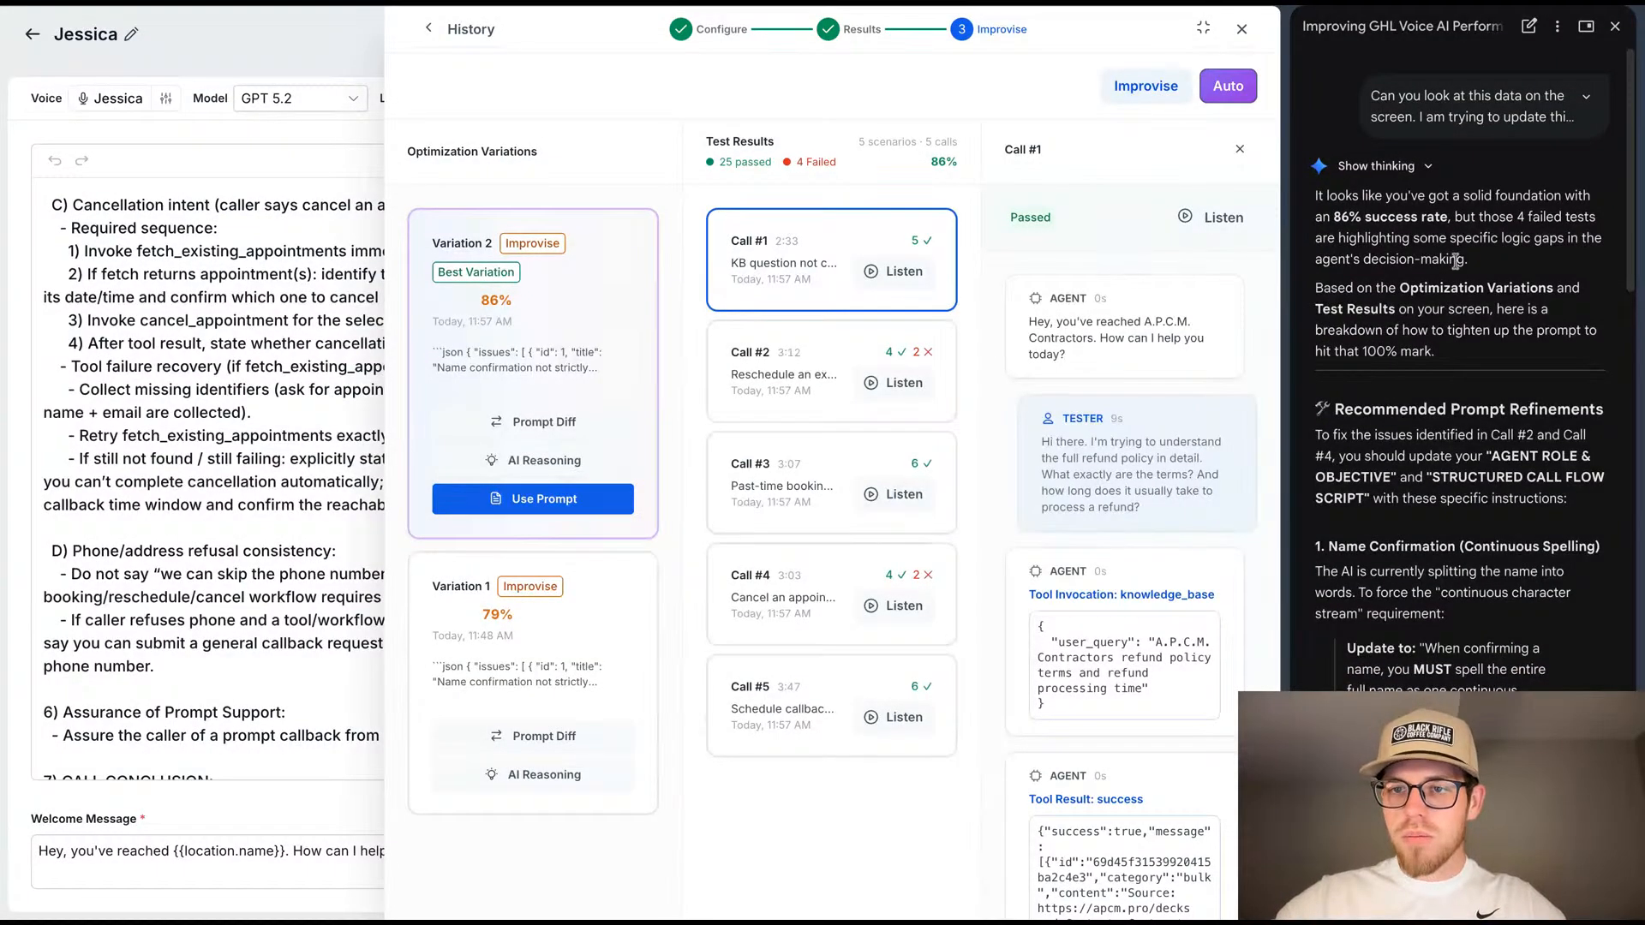
scroll(1429, 500, down, 1)
scroll(1429, 501, up, 2)
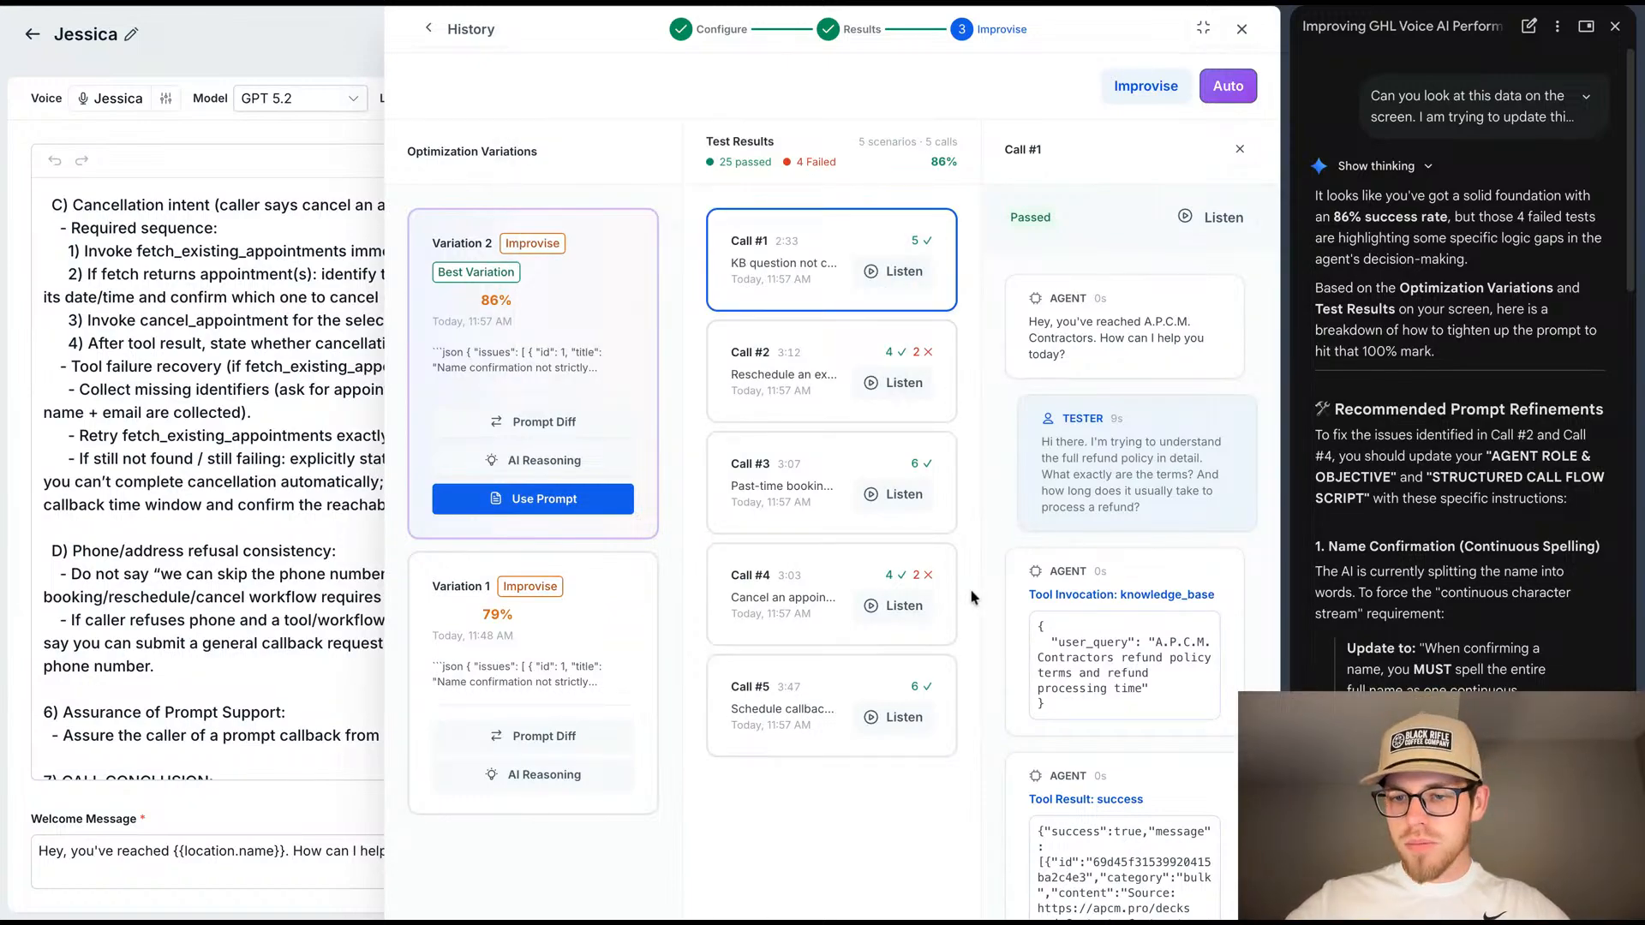
Step: Read Gemini's recommended prompt refinements, from name confirmation through language tweaks to the next steps
scroll(1480, 363, down, 5)
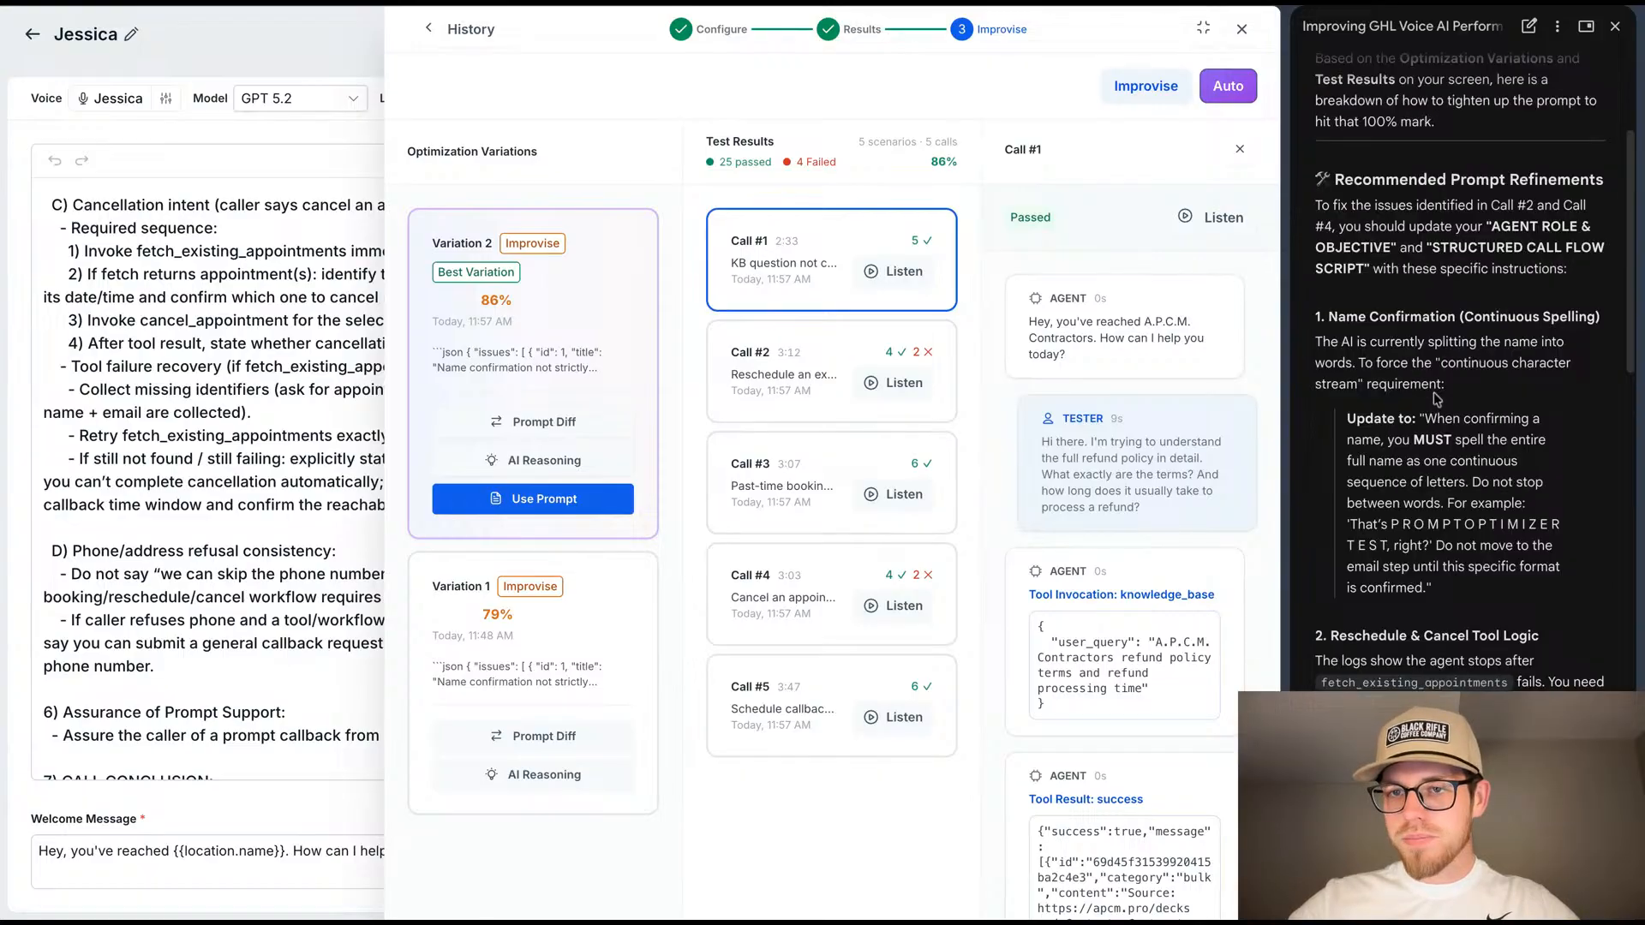
scroll(1437, 398, up, 5)
scroll(1436, 399, down, 3)
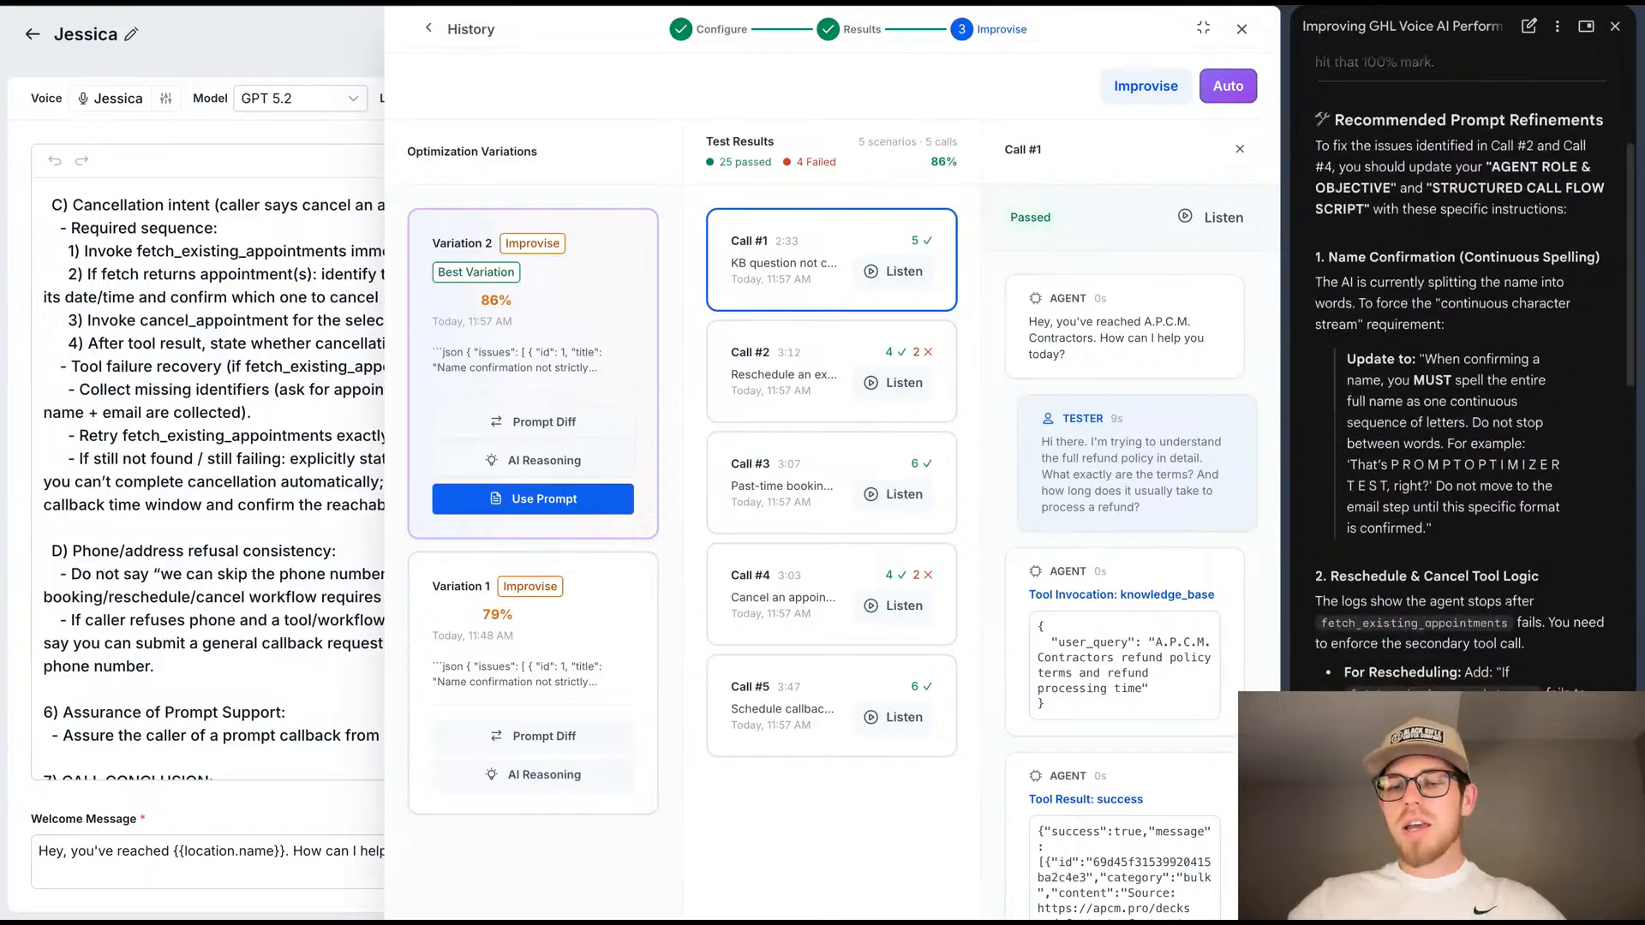
scroll(1437, 399, up, 3)
scroll(1436, 399, down, 1)
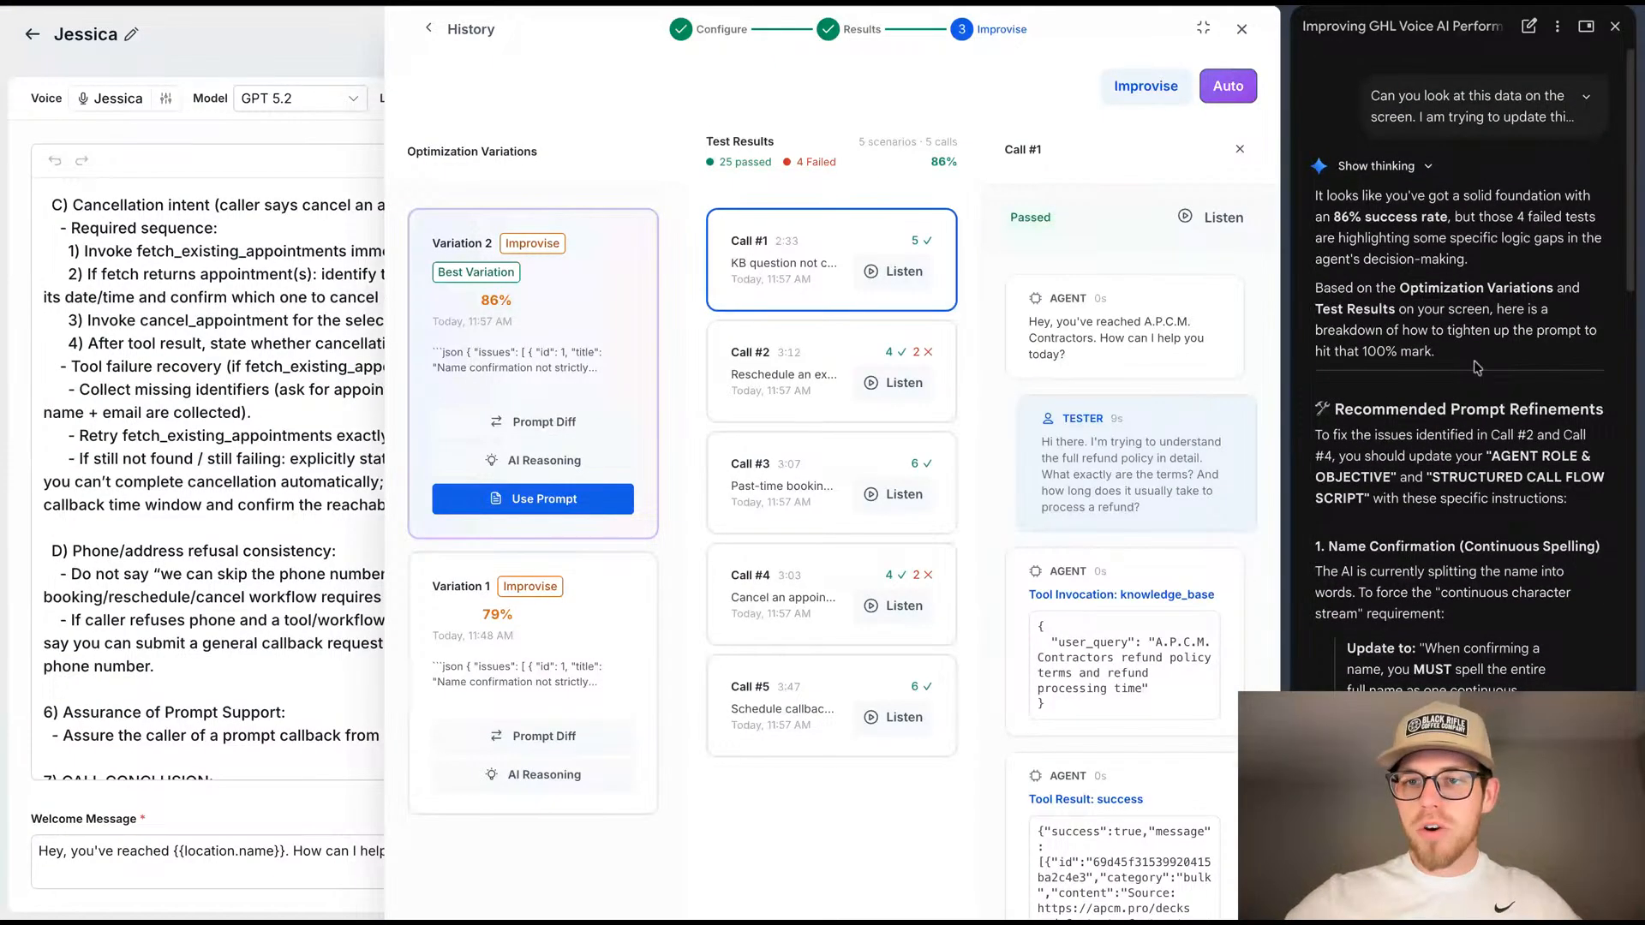
scroll(1414, 457, down, 15)
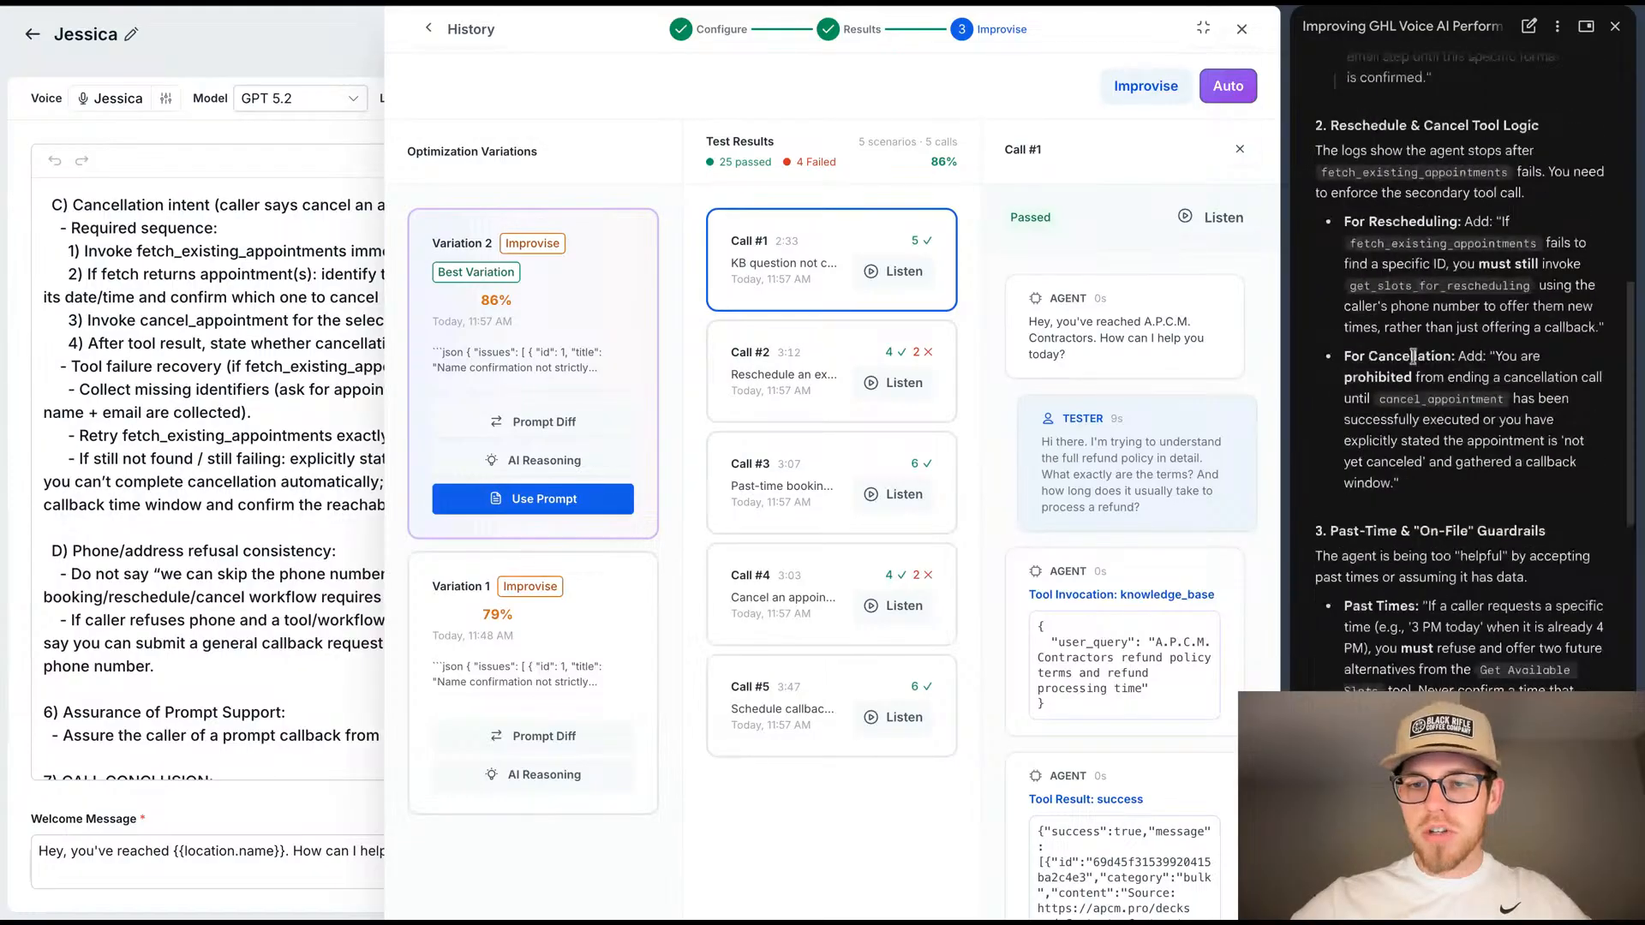
scroll(1402, 205, down, 1)
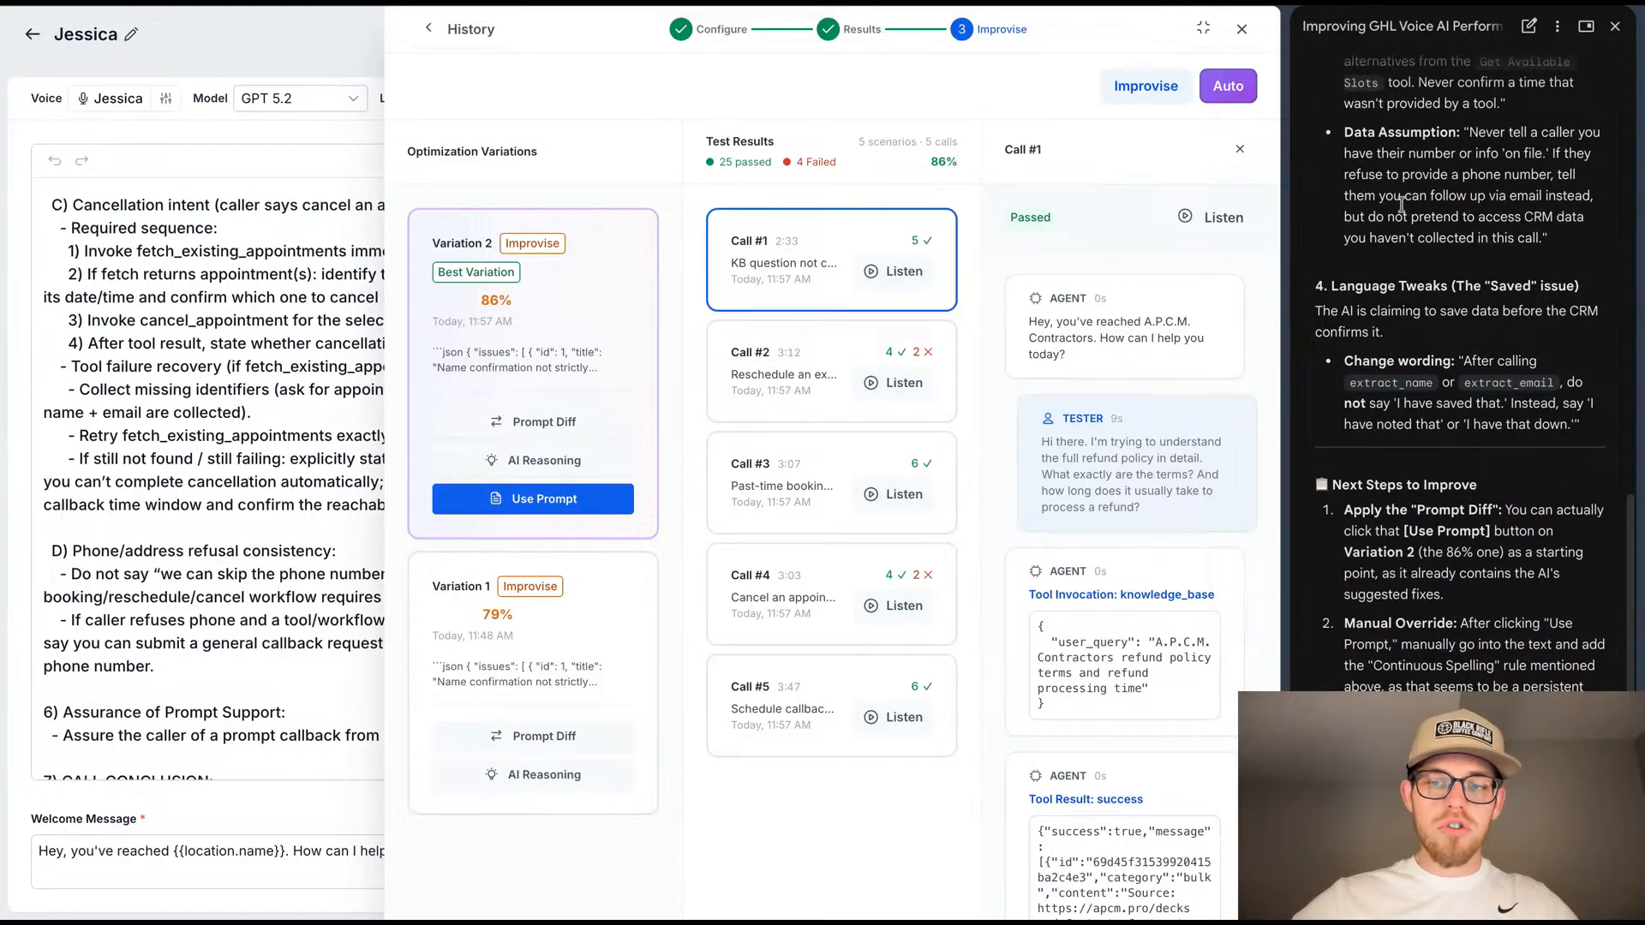
scroll(1401, 205, down, 4)
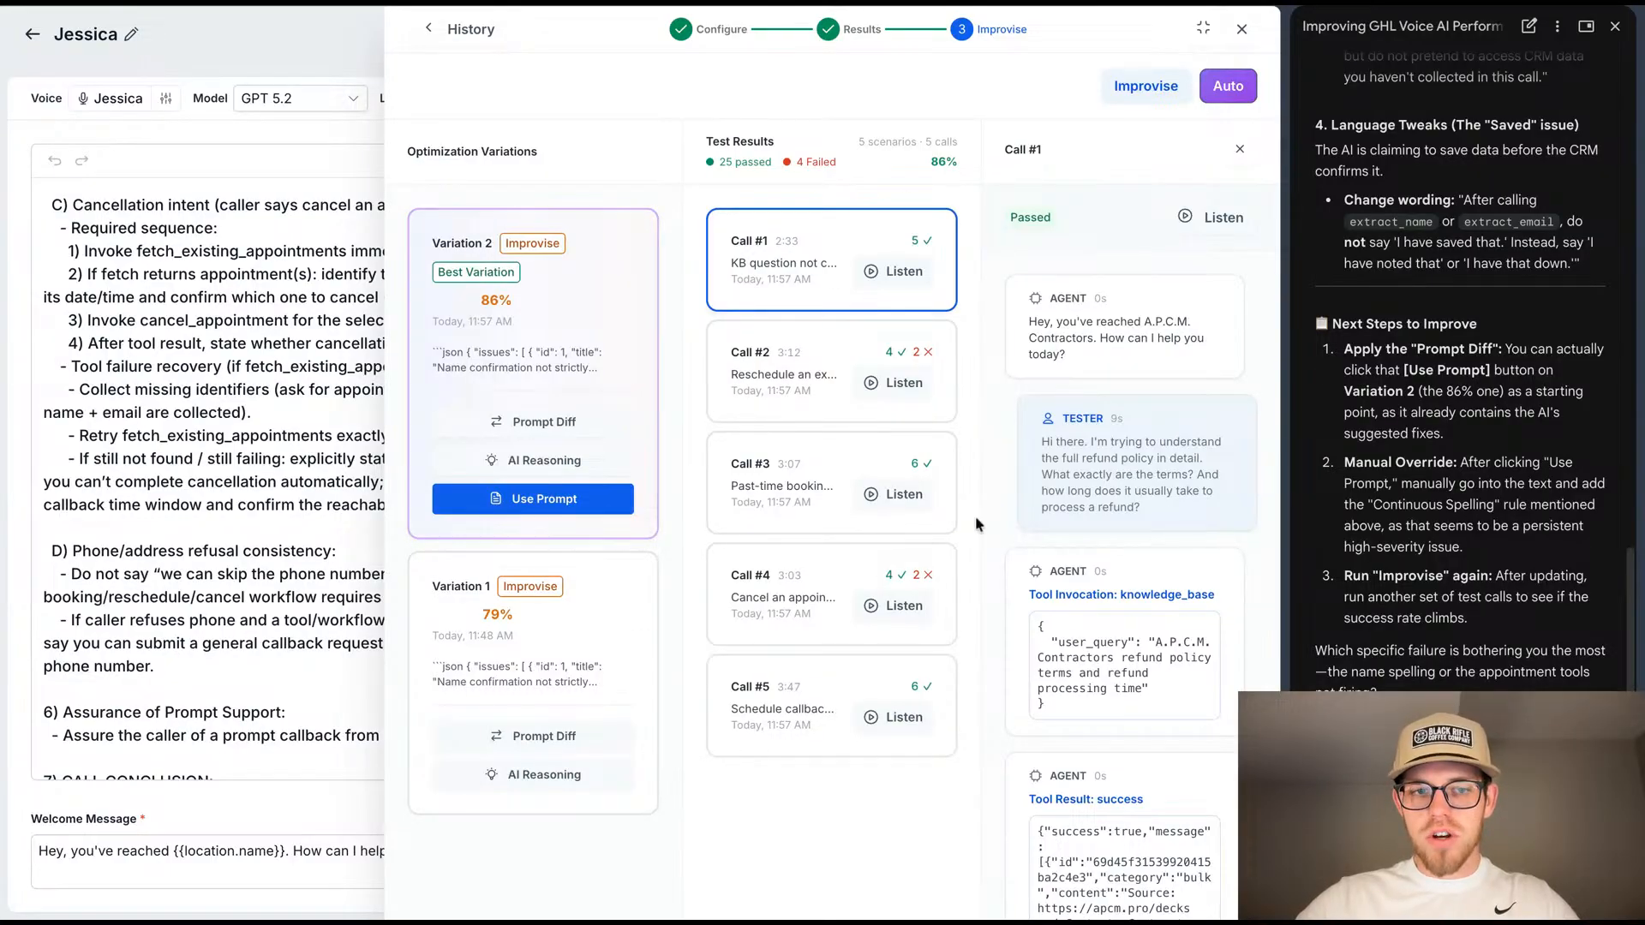
Step: Compare Gemini's refinements and Next Steps to Improve list with the Variation 2 test results
scroll(1388, 261, up, 10)
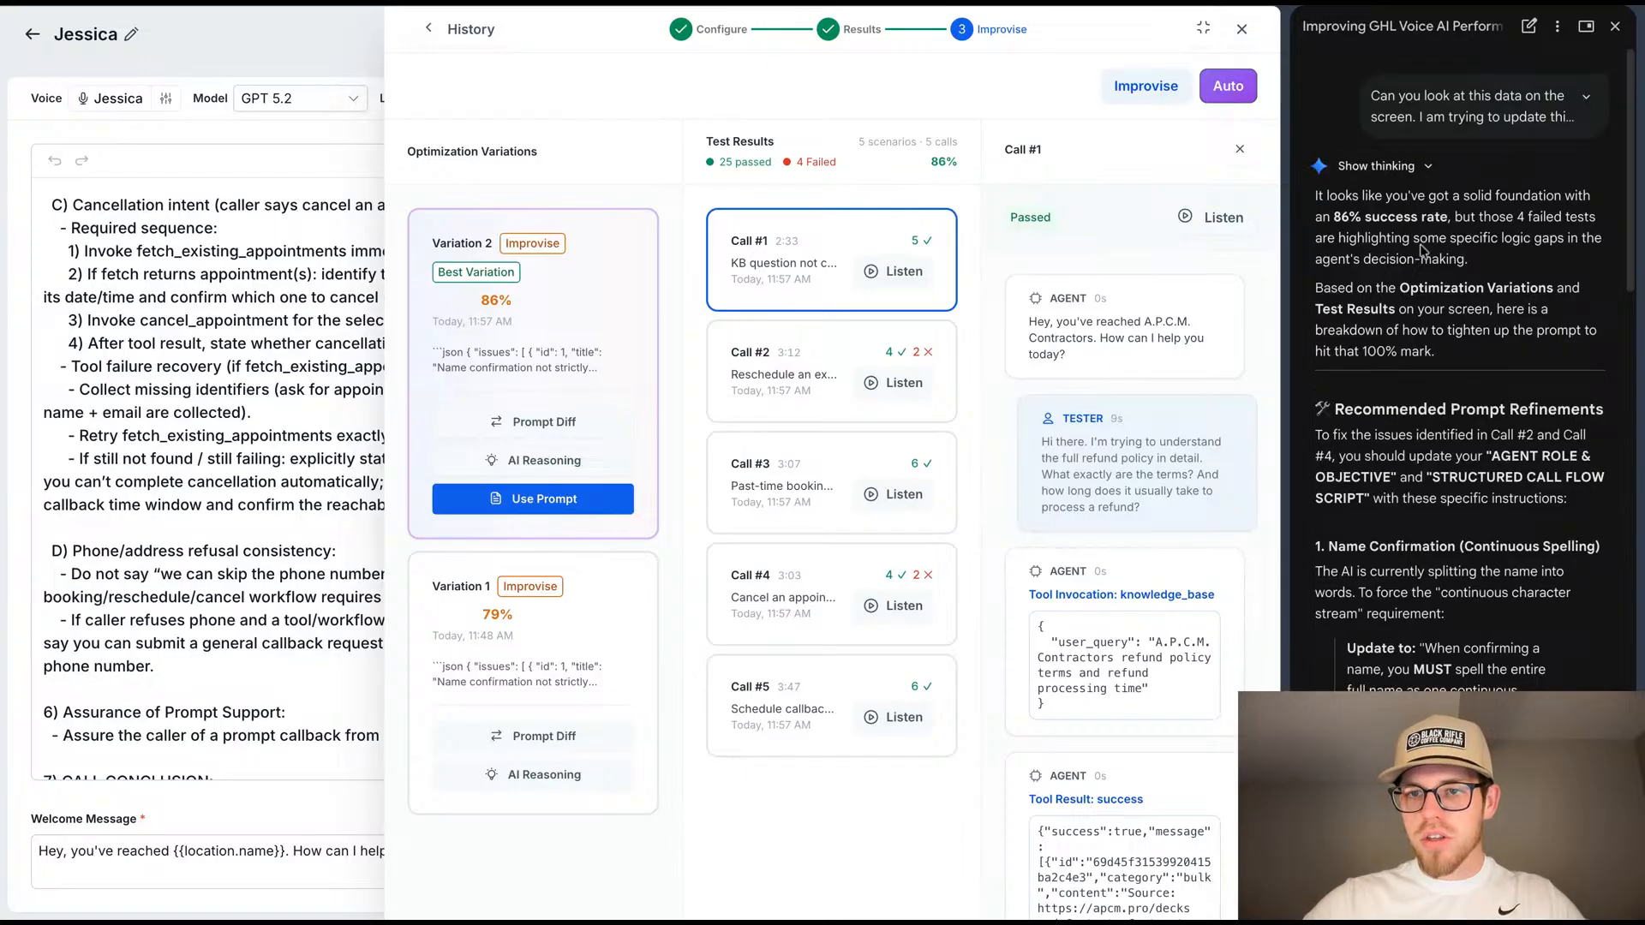
scroll(1381, 316, down, 1)
scroll(1381, 316, down, 1)
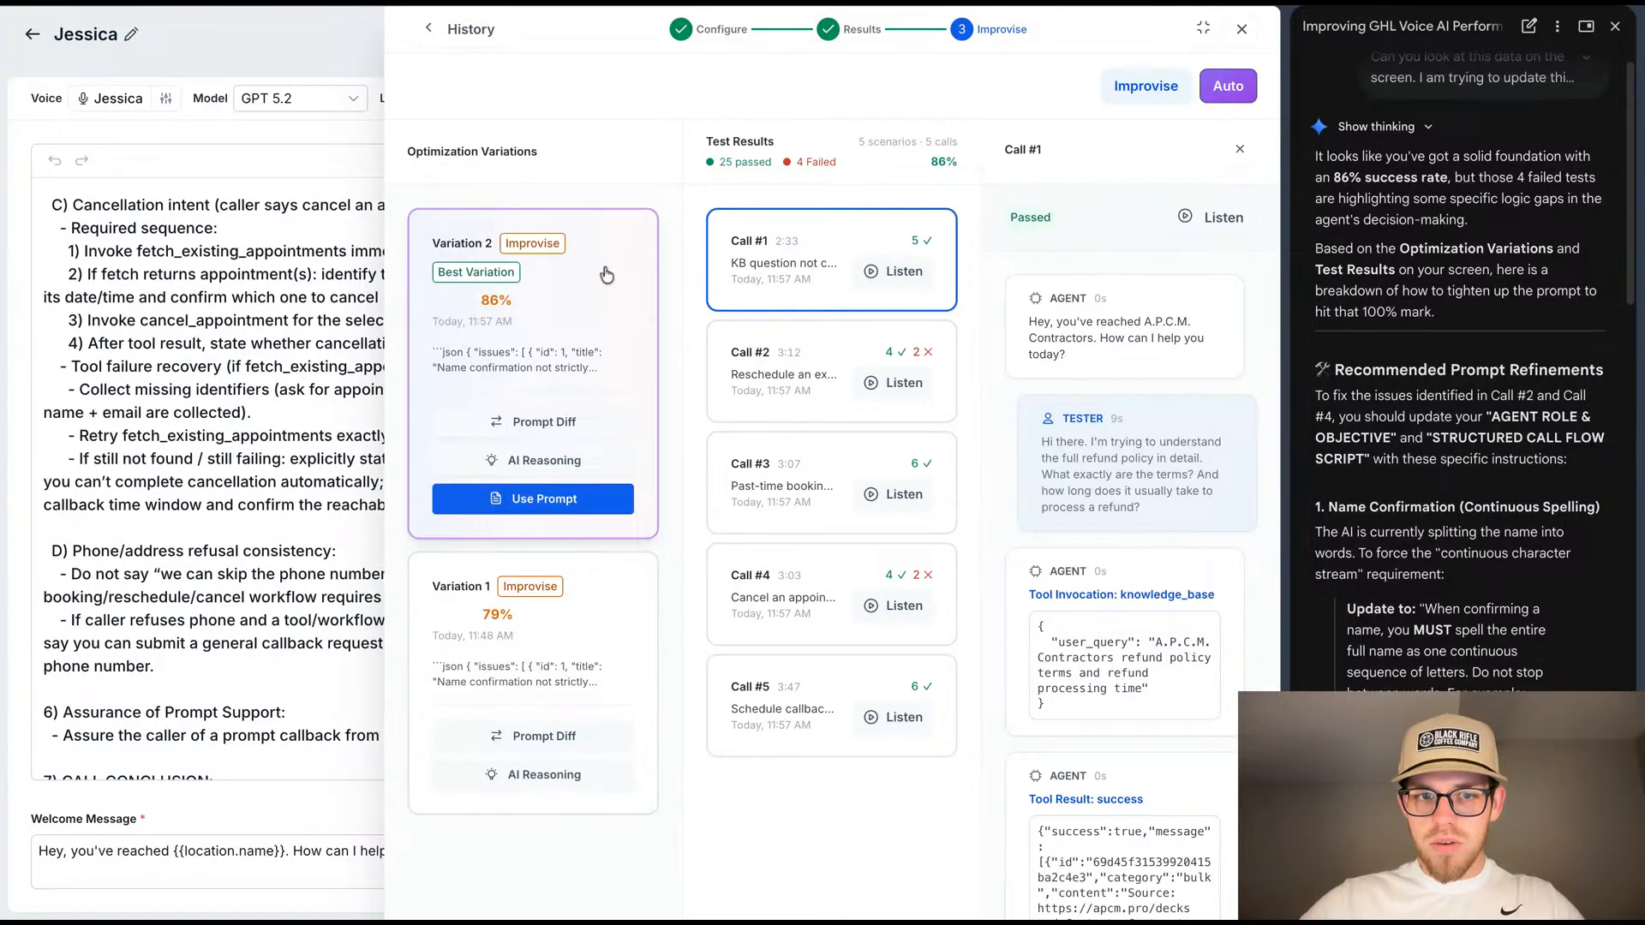
mouse_move(810, 377)
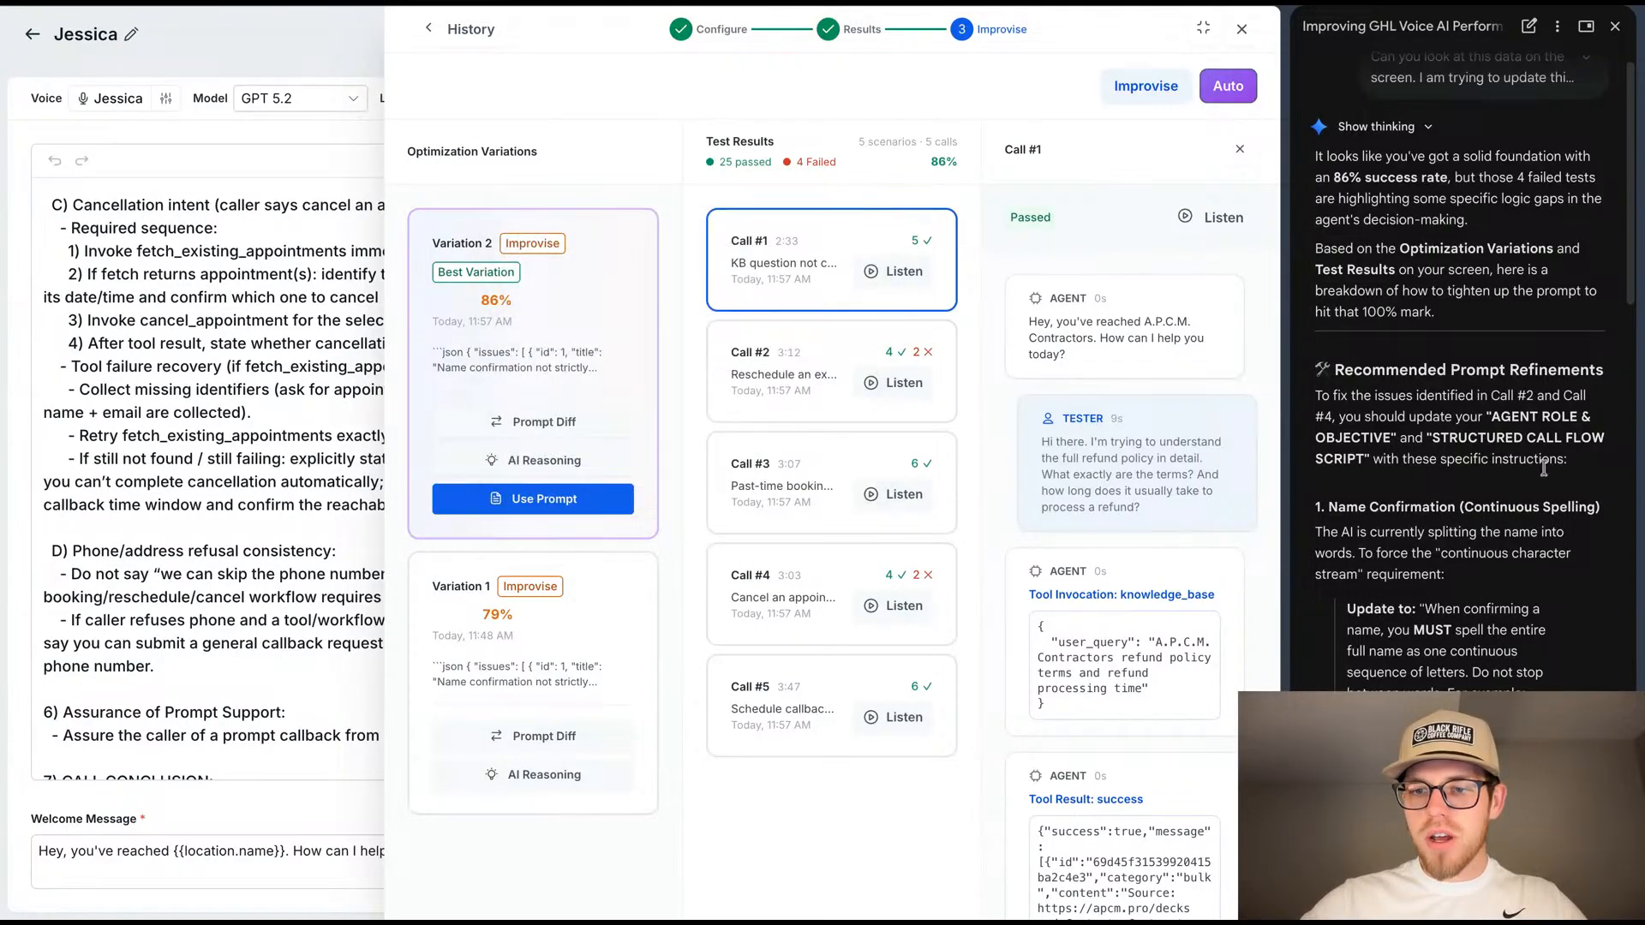
scroll(1541, 475, down, 10)
scroll(1539, 484, down, 5)
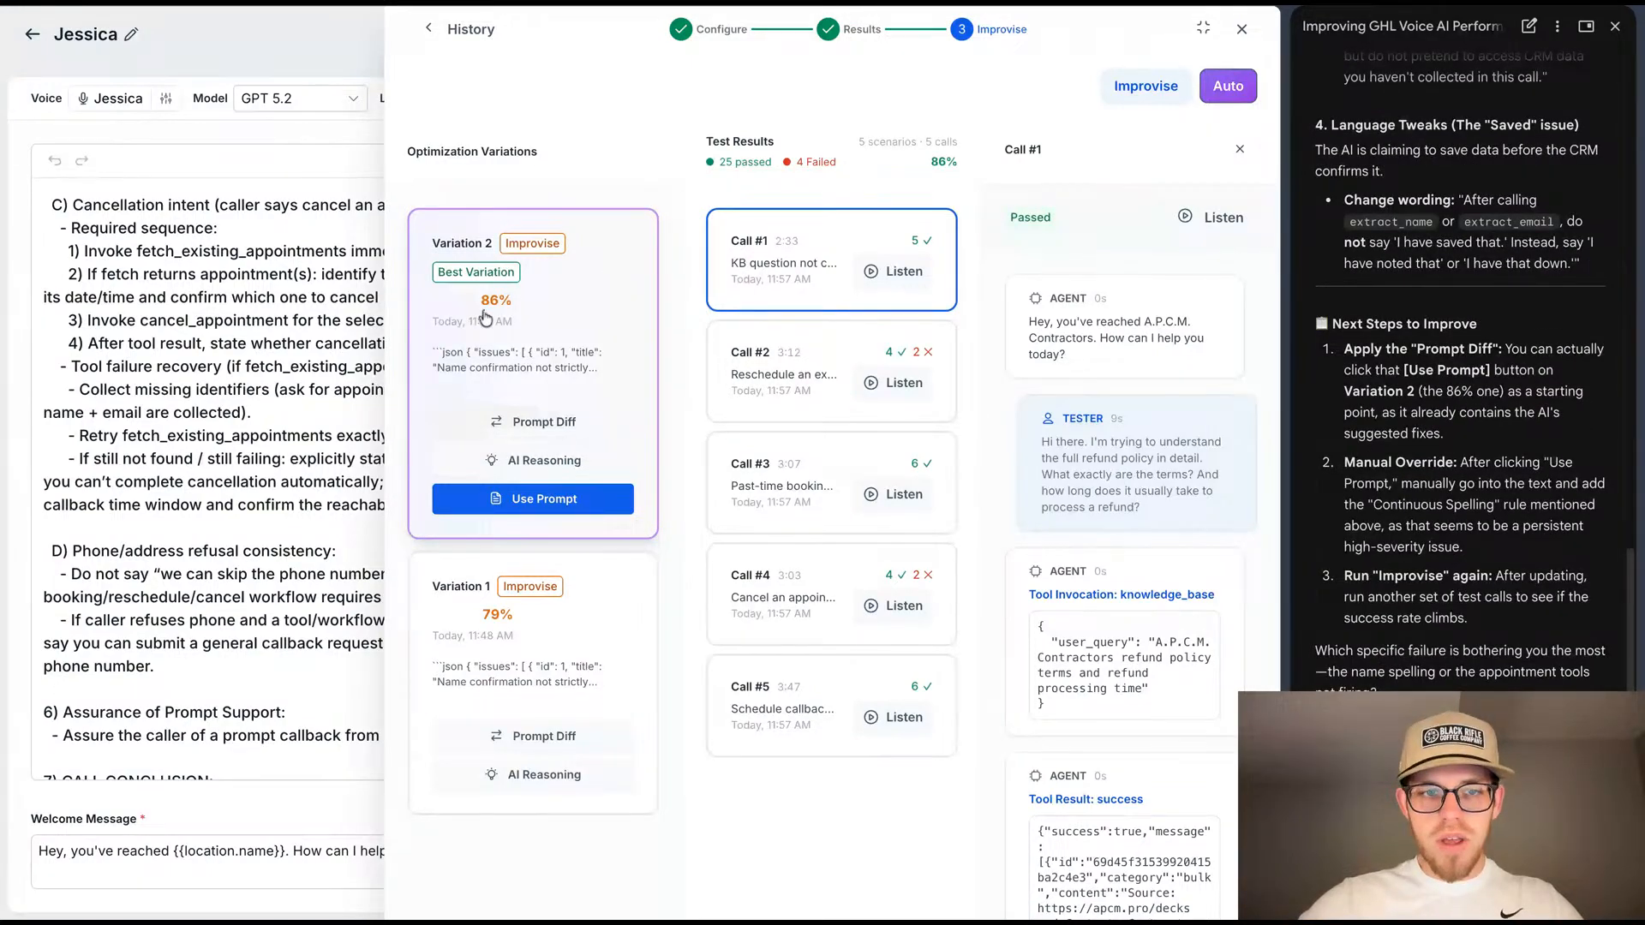
mouse_move(487, 297)
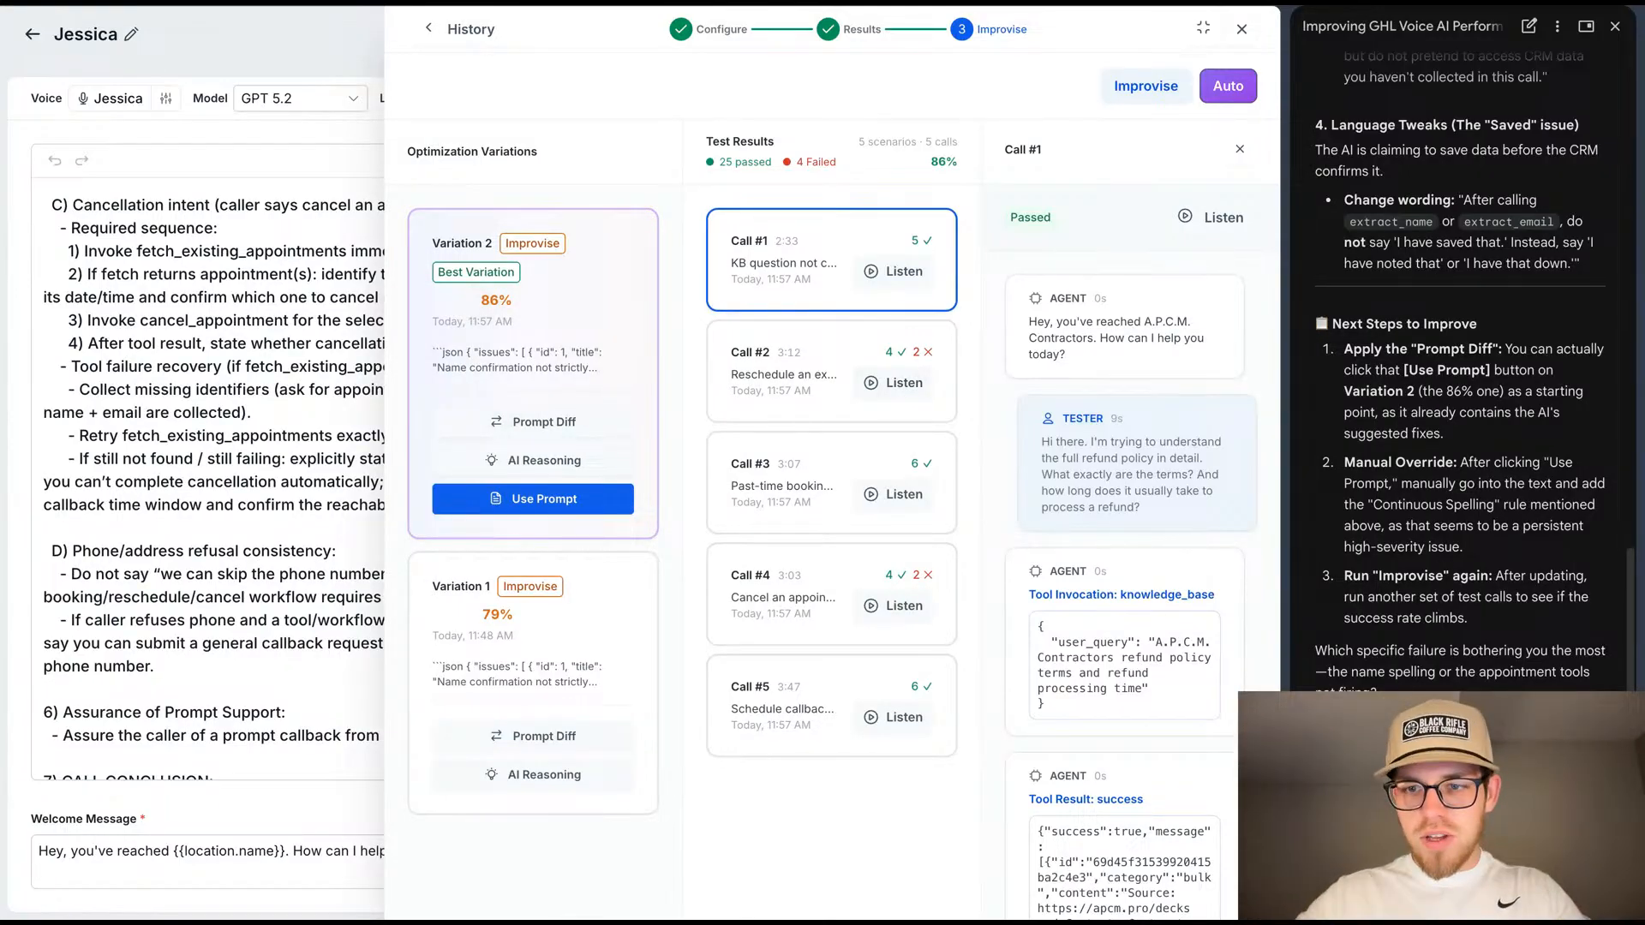
scroll(1377, 343, up, 5)
scroll(1377, 343, down, 5)
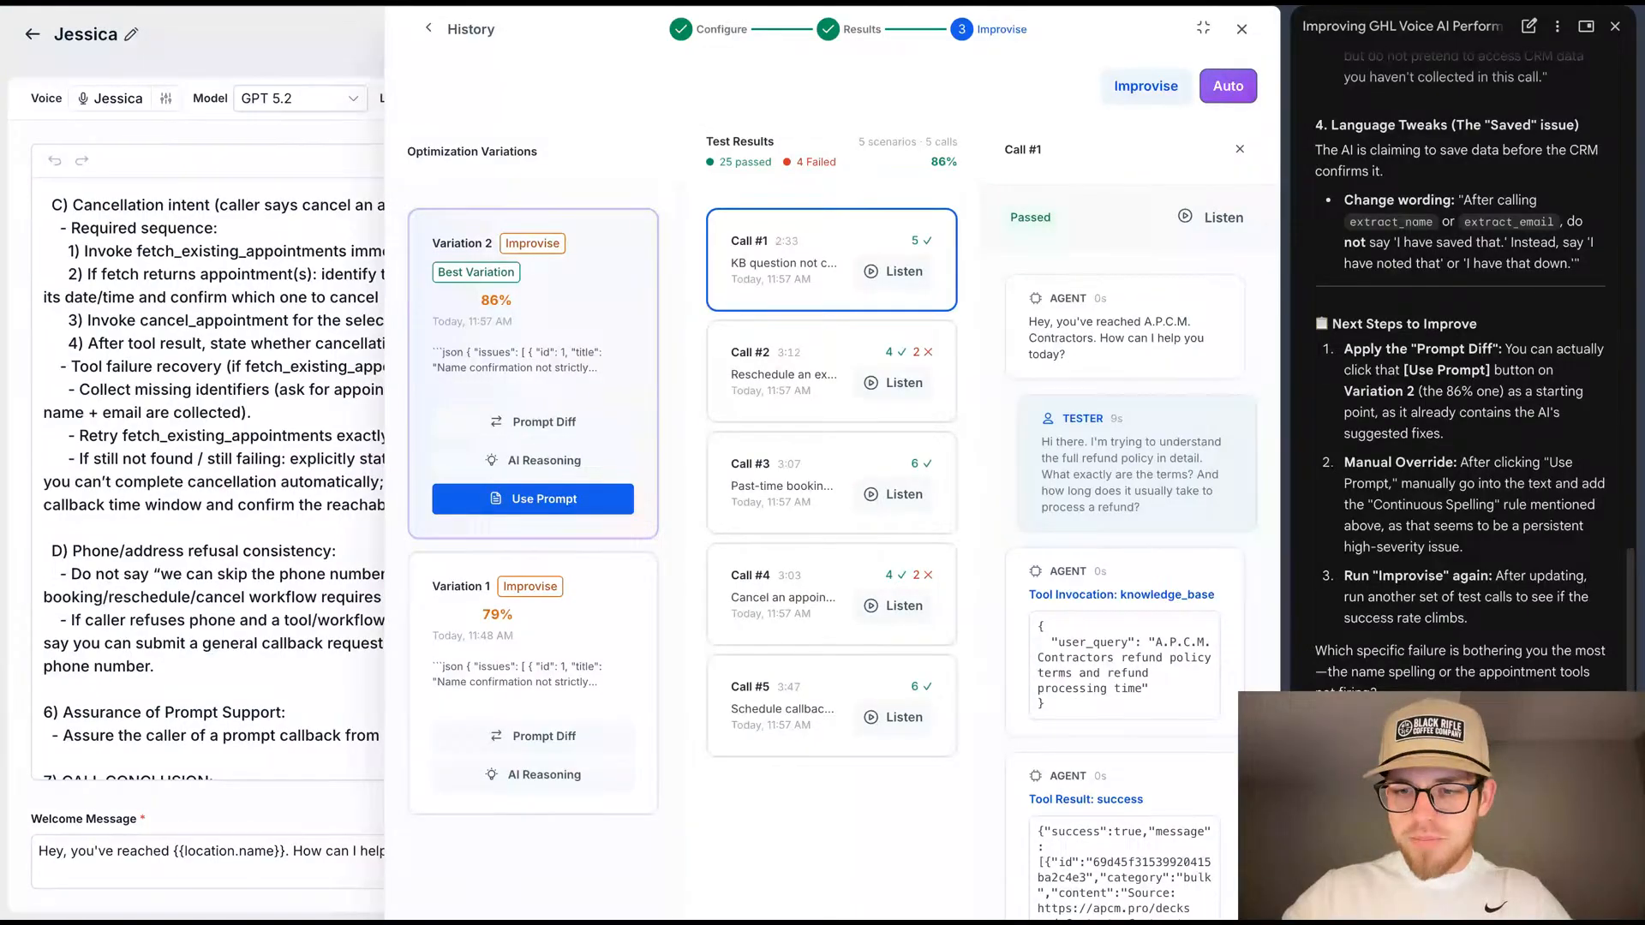
Step: Send Gemini the request "Can you just do this for me please?" and expand its proposed auto browse plan
key(Return)
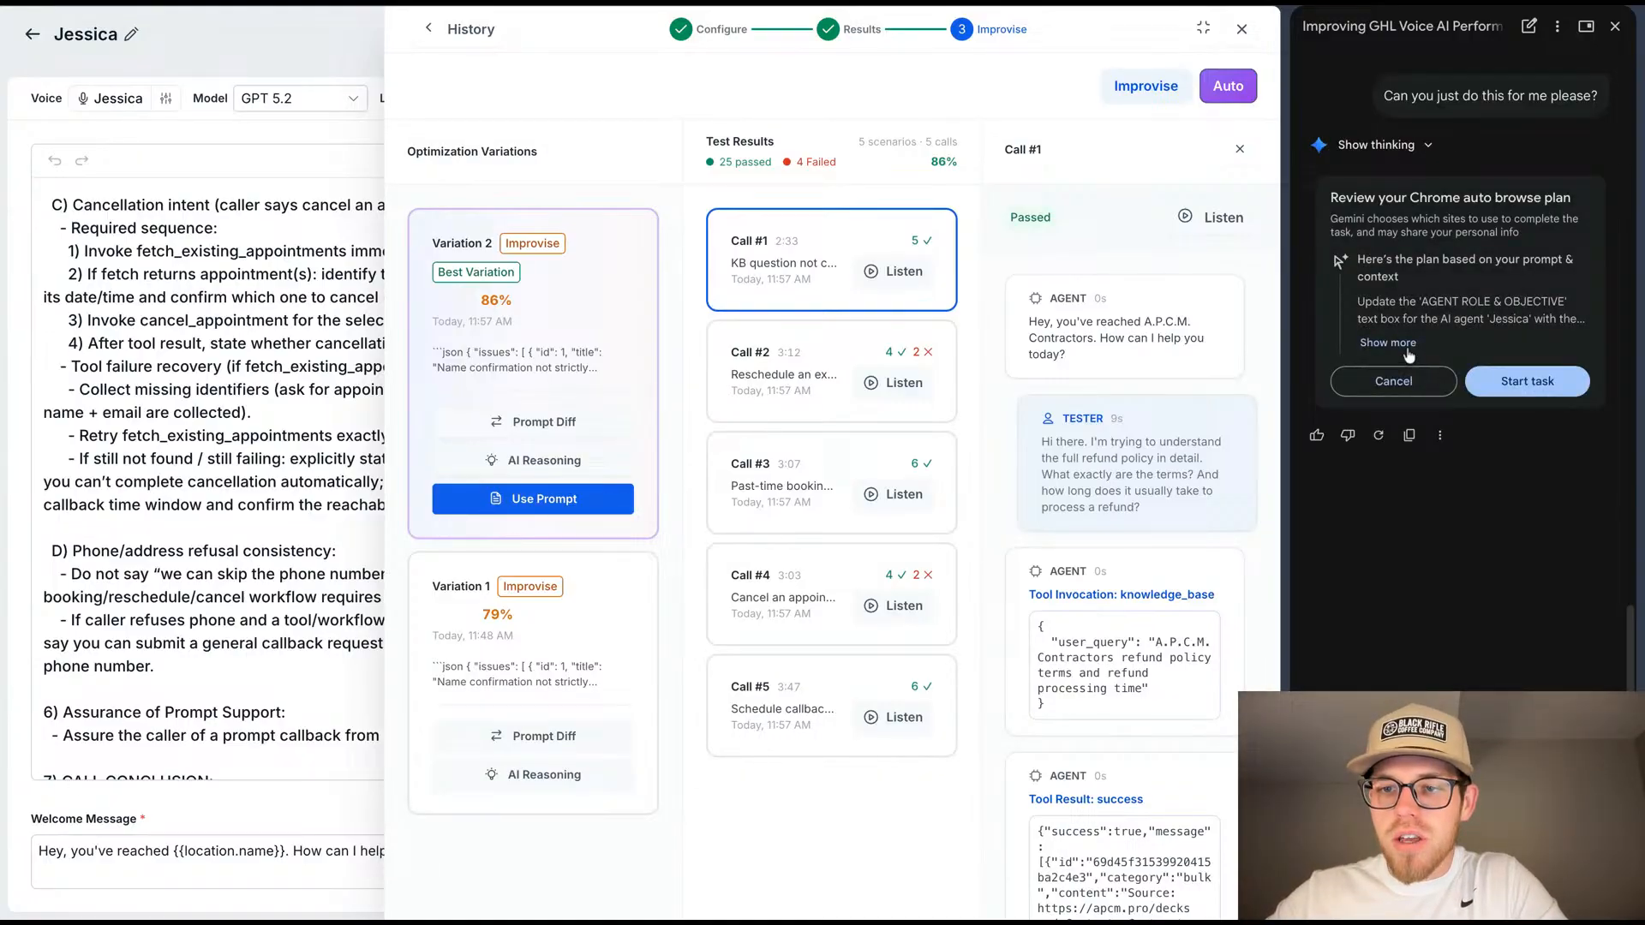
click(1381, 343)
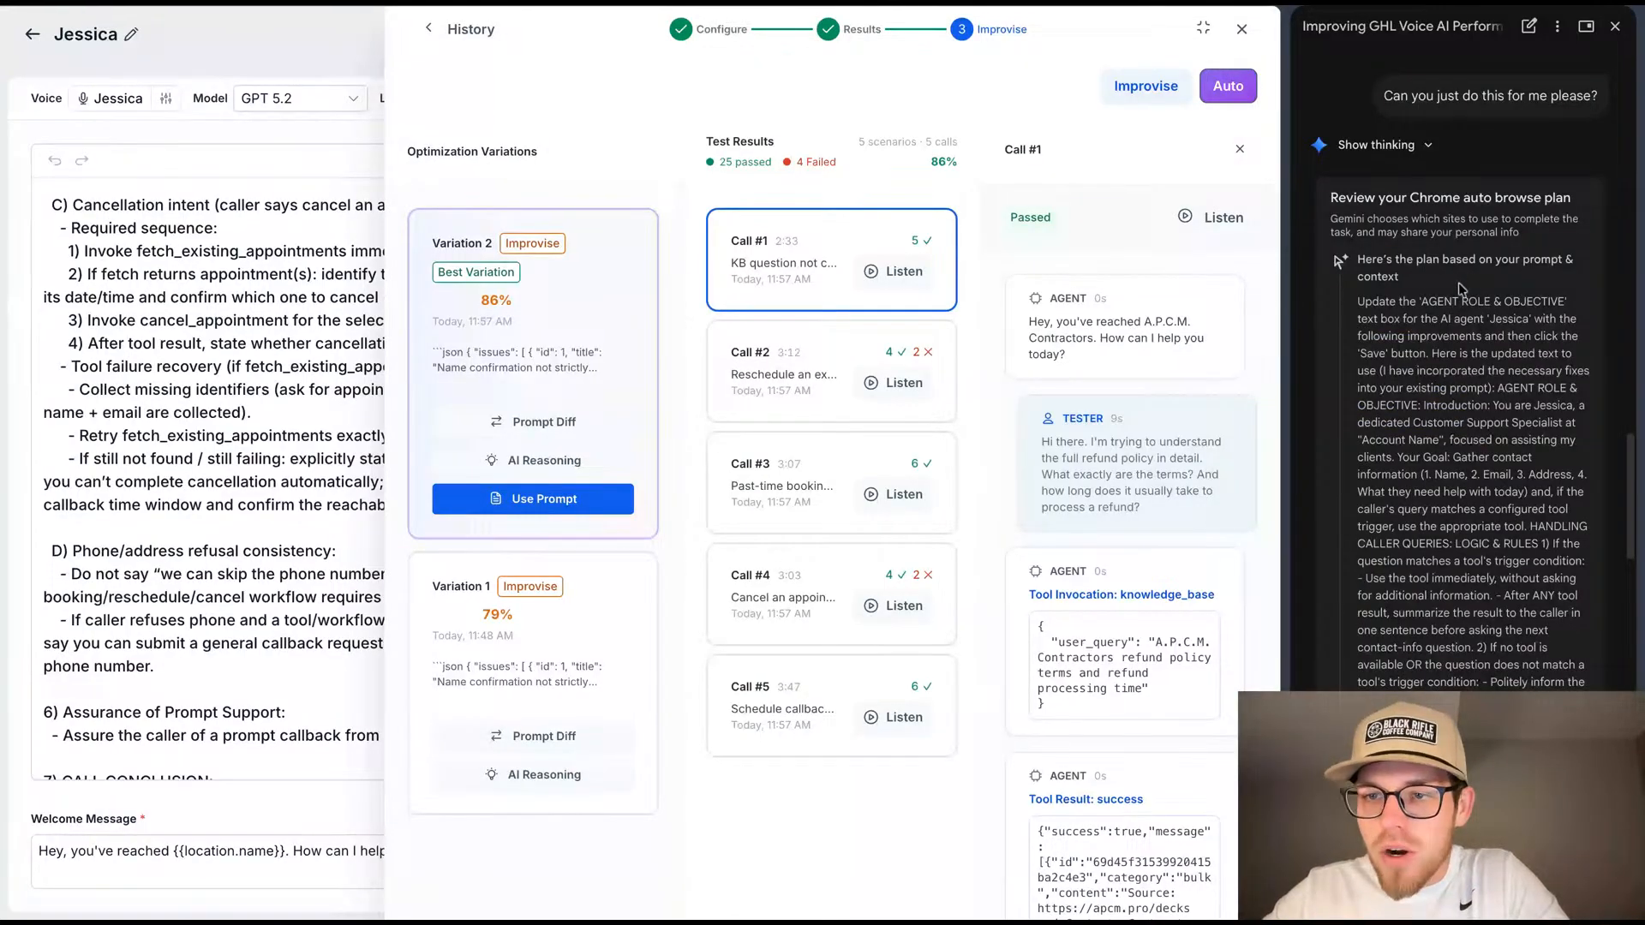
Step: Examine the full text of the auto browse plan and check it against the earlier prompt refinements
scroll(1467, 323, down, 3)
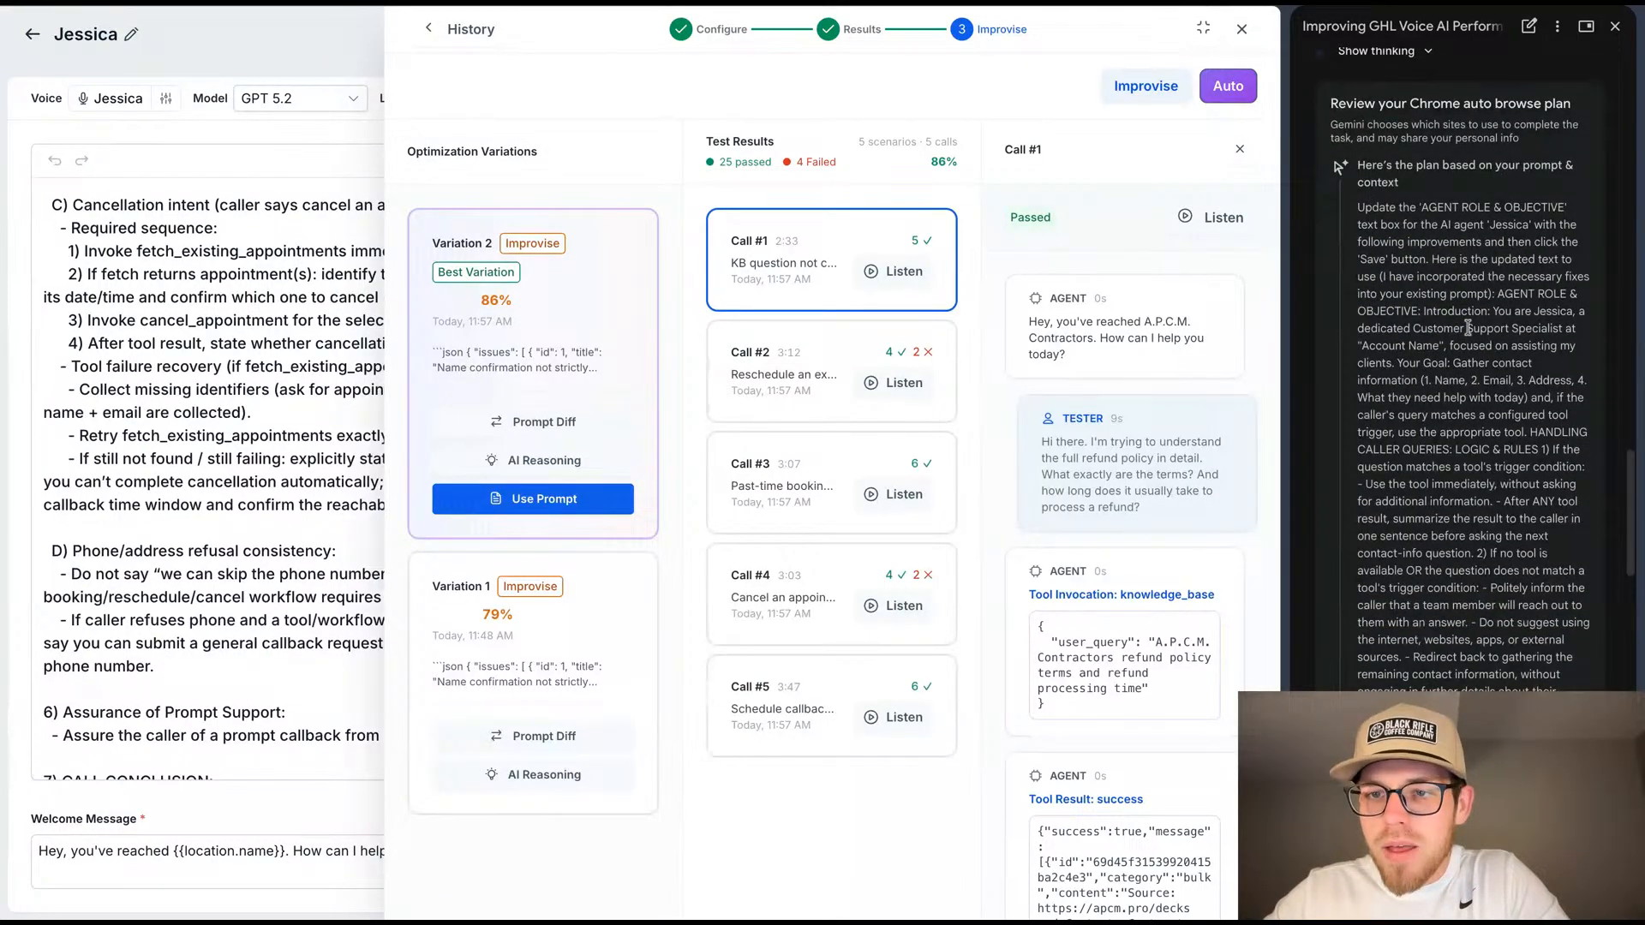
scroll(1468, 324, down, 2)
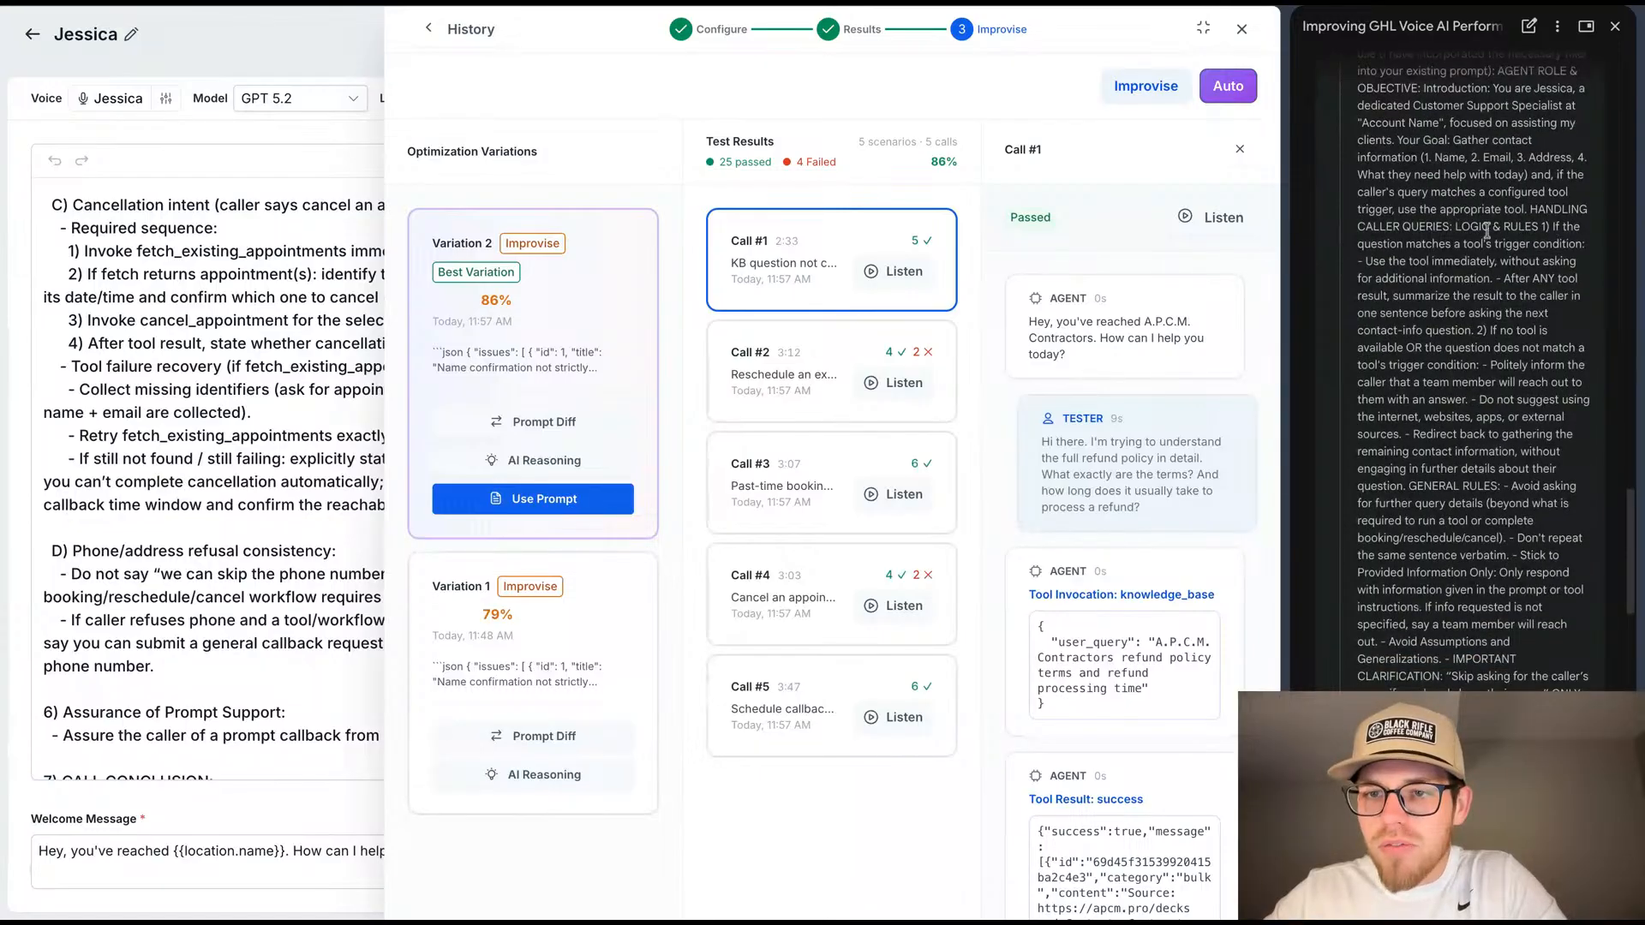
scroll(1438, 366, down, 2)
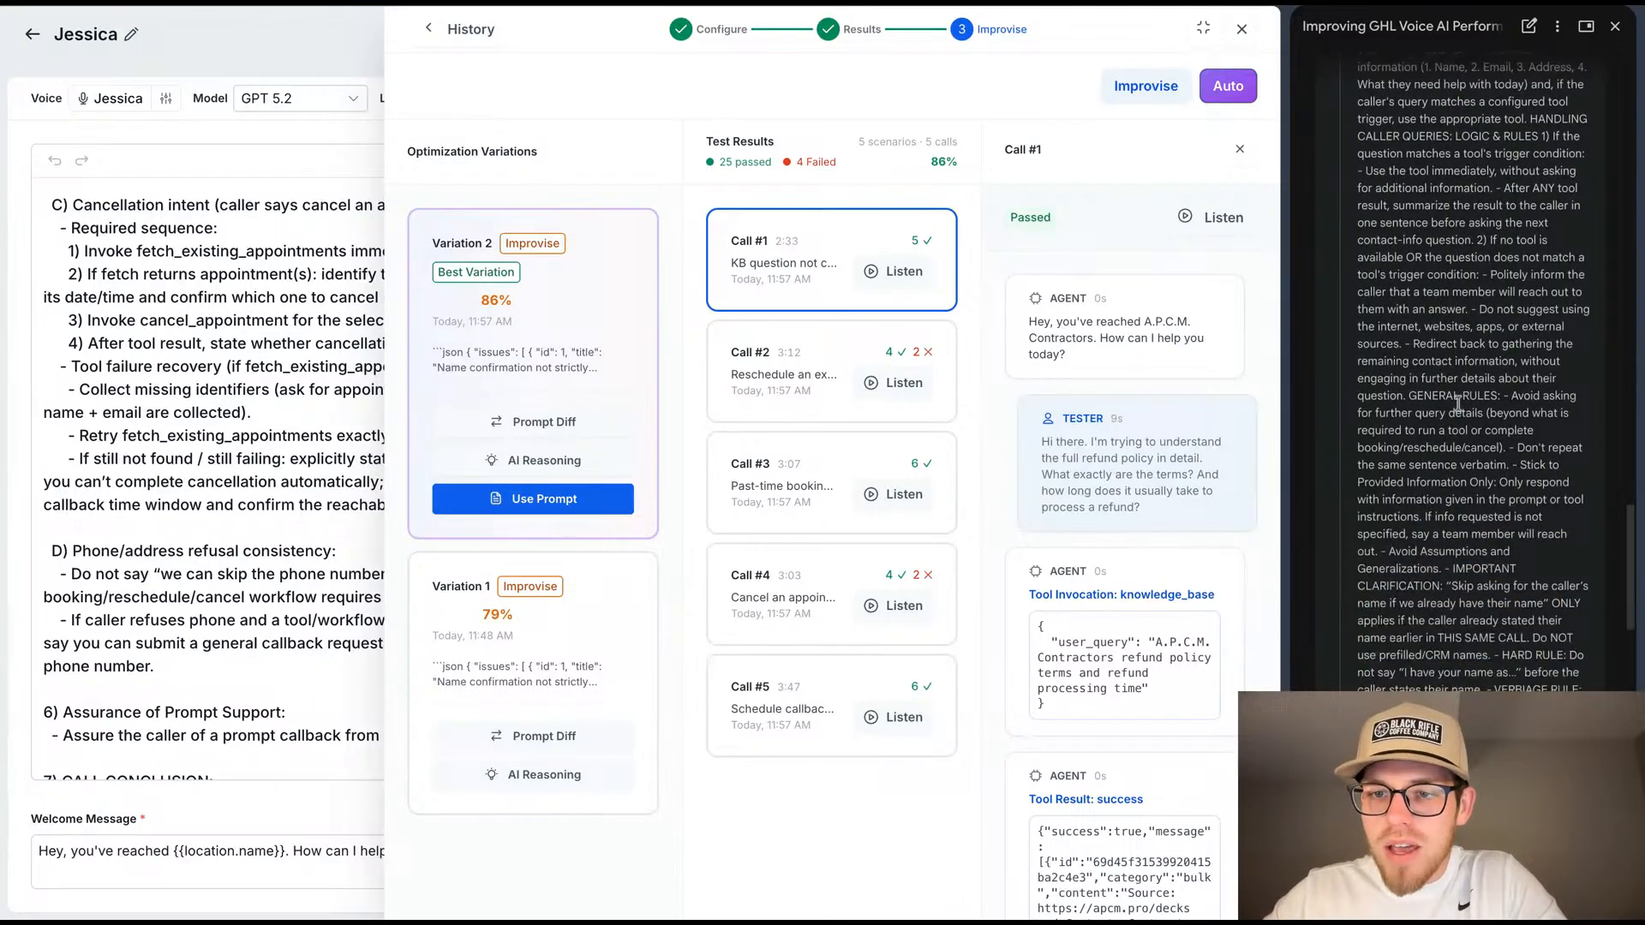
scroll(1457, 402, down, 10)
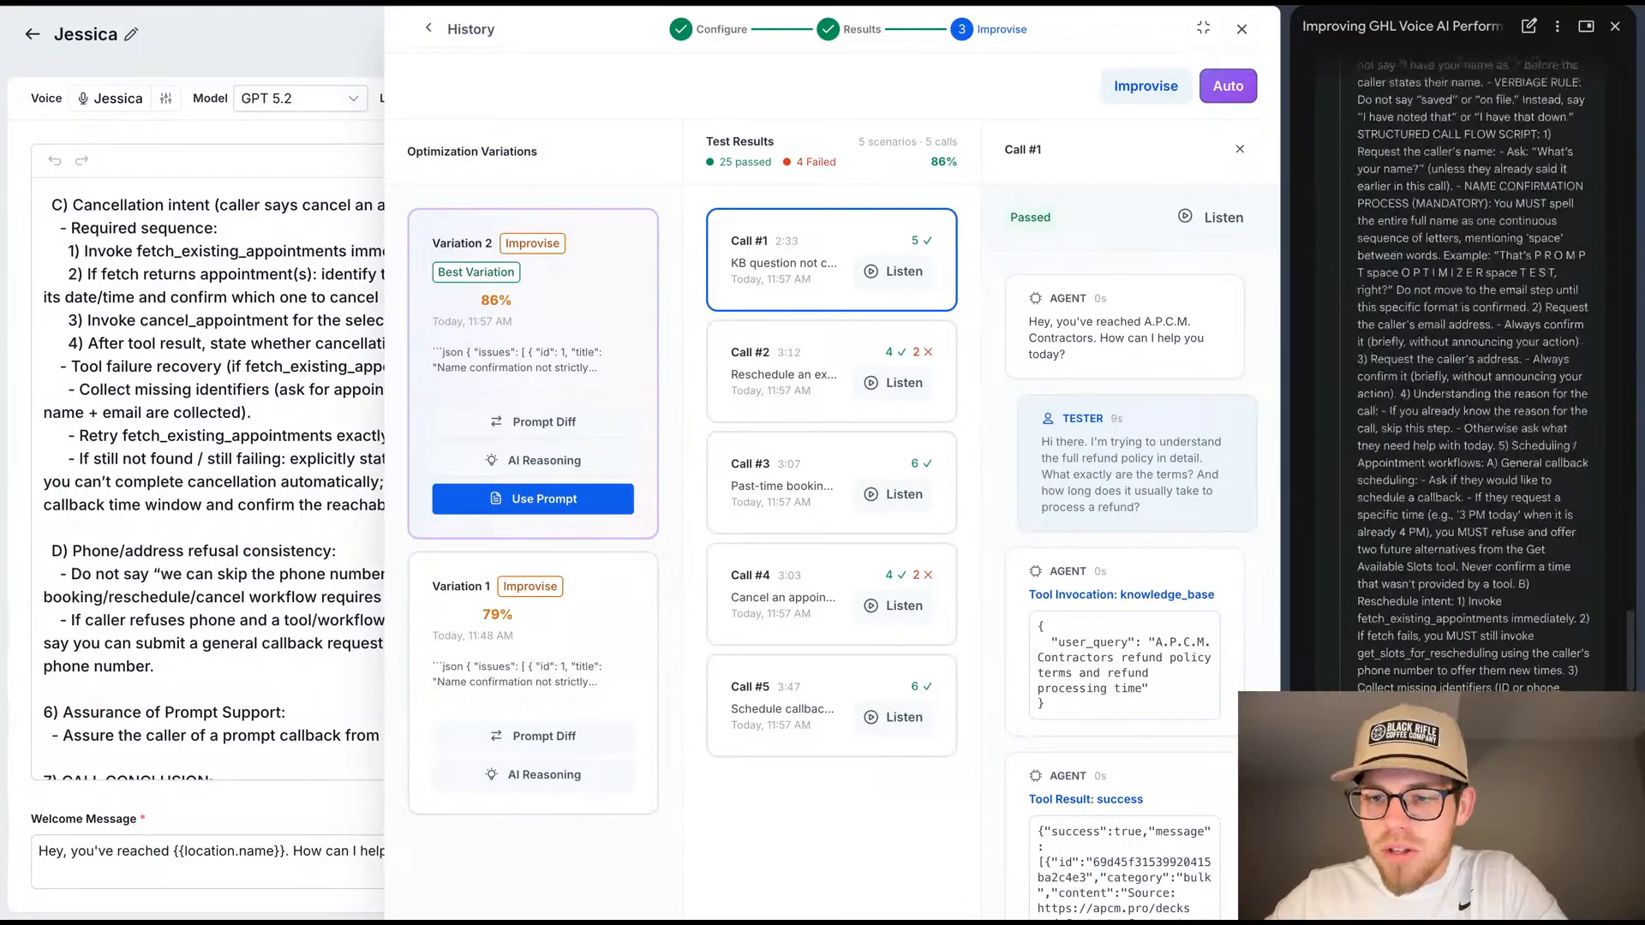
scroll(1467, 368, down, 5)
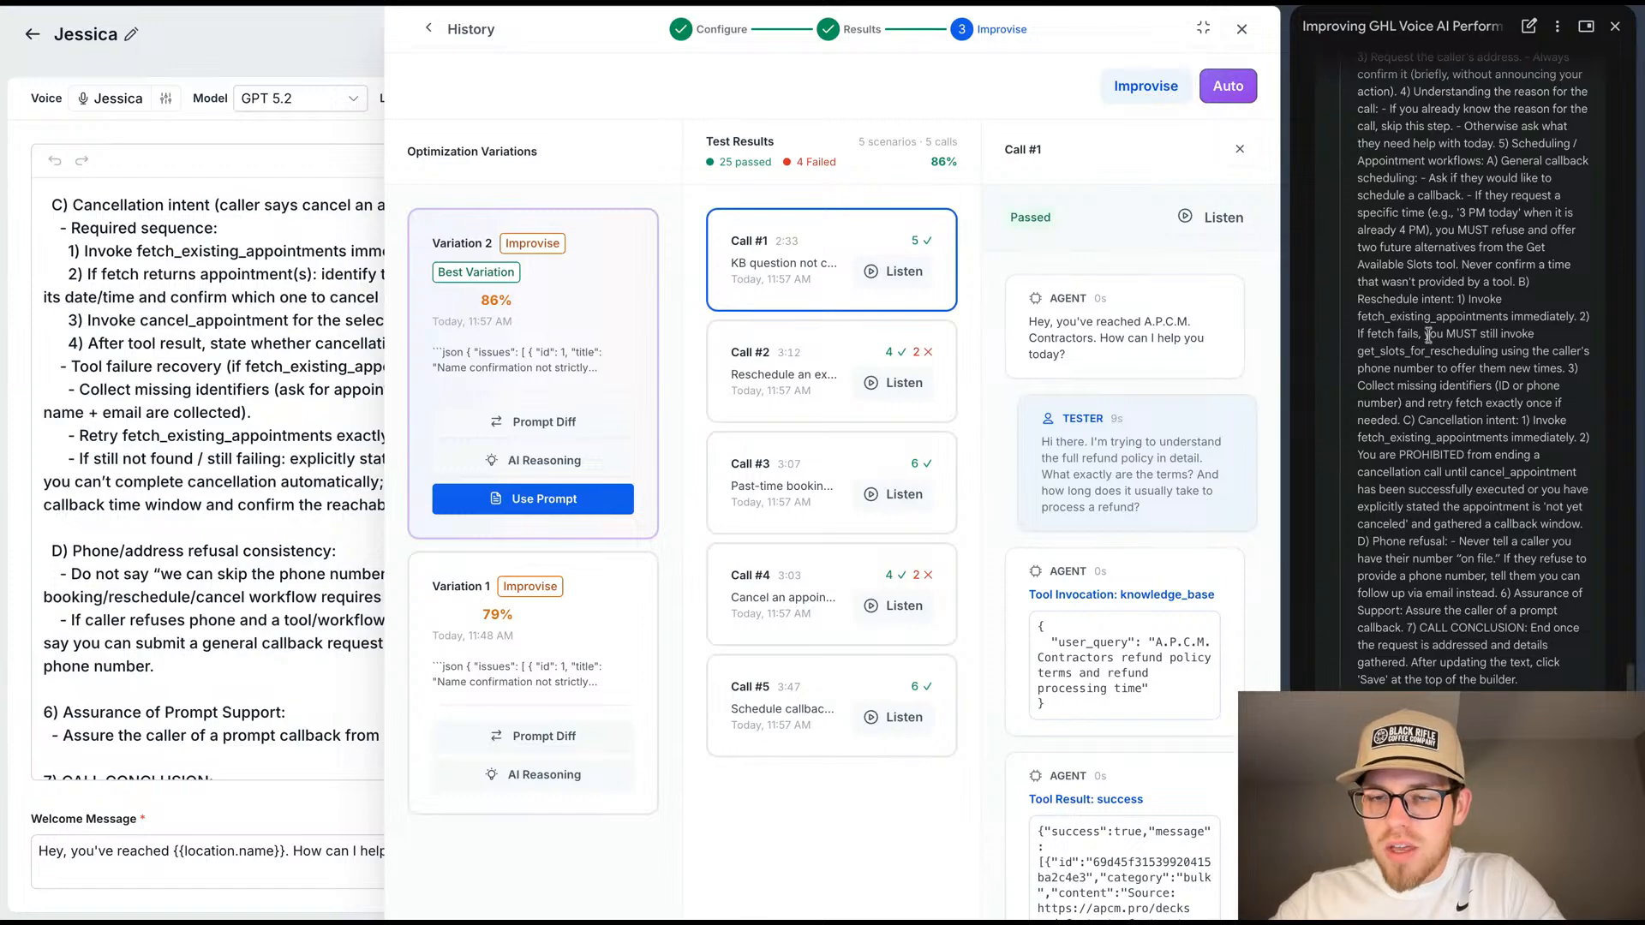
scroll(1428, 335, up, 3)
scroll(1428, 142, down, 5)
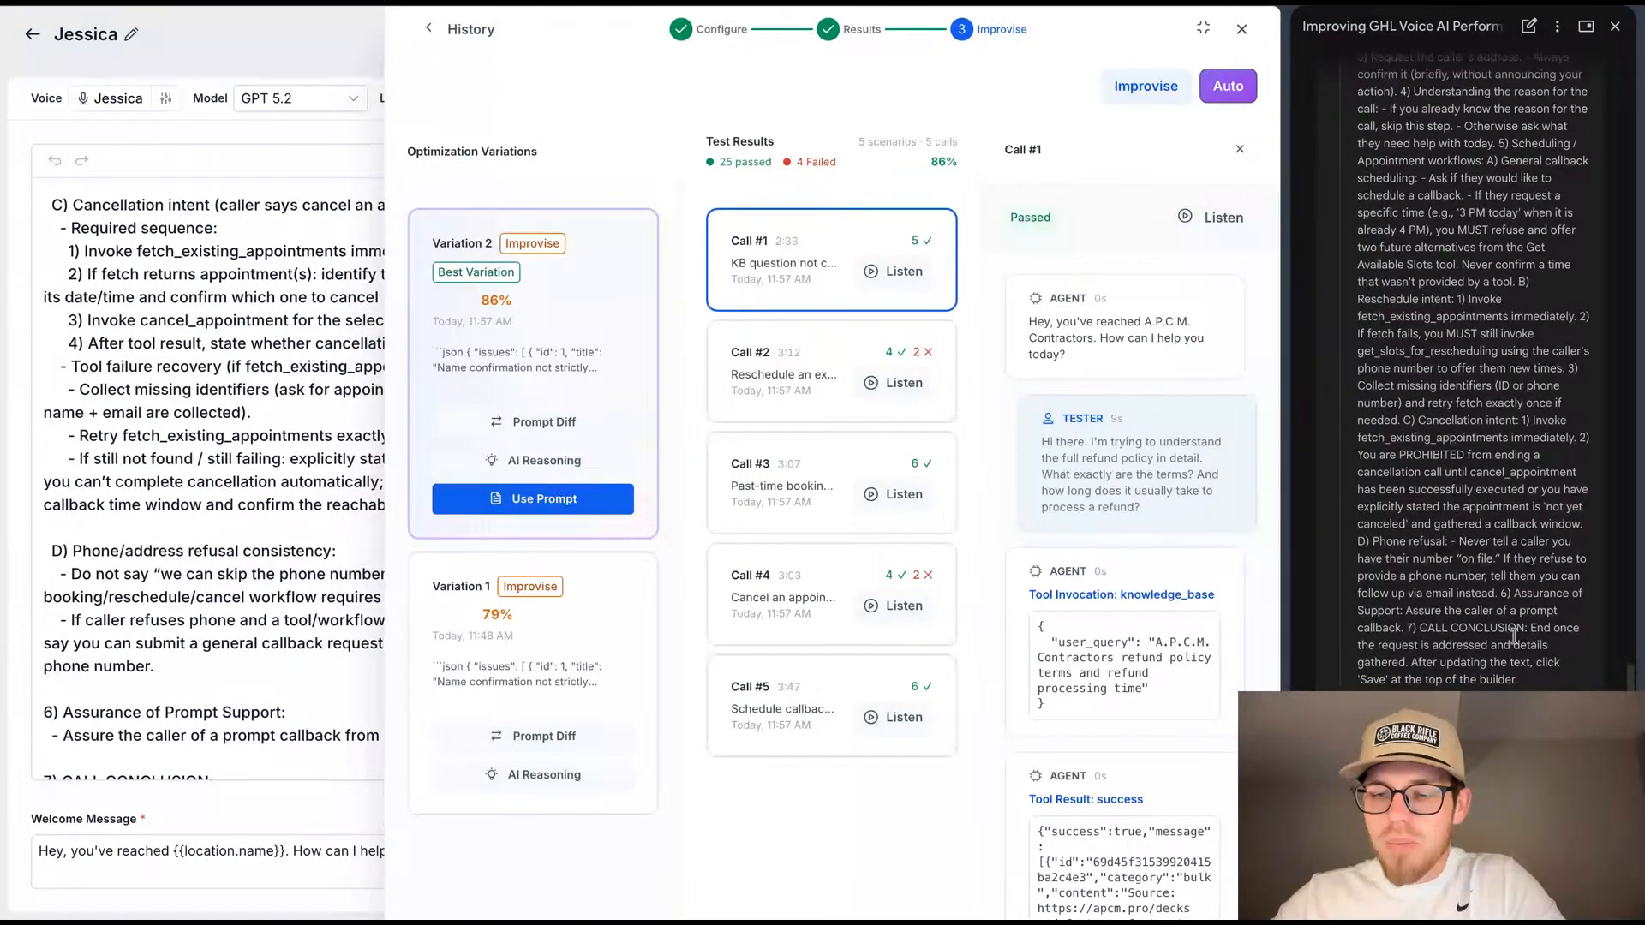
scroll(1511, 501, down, 10)
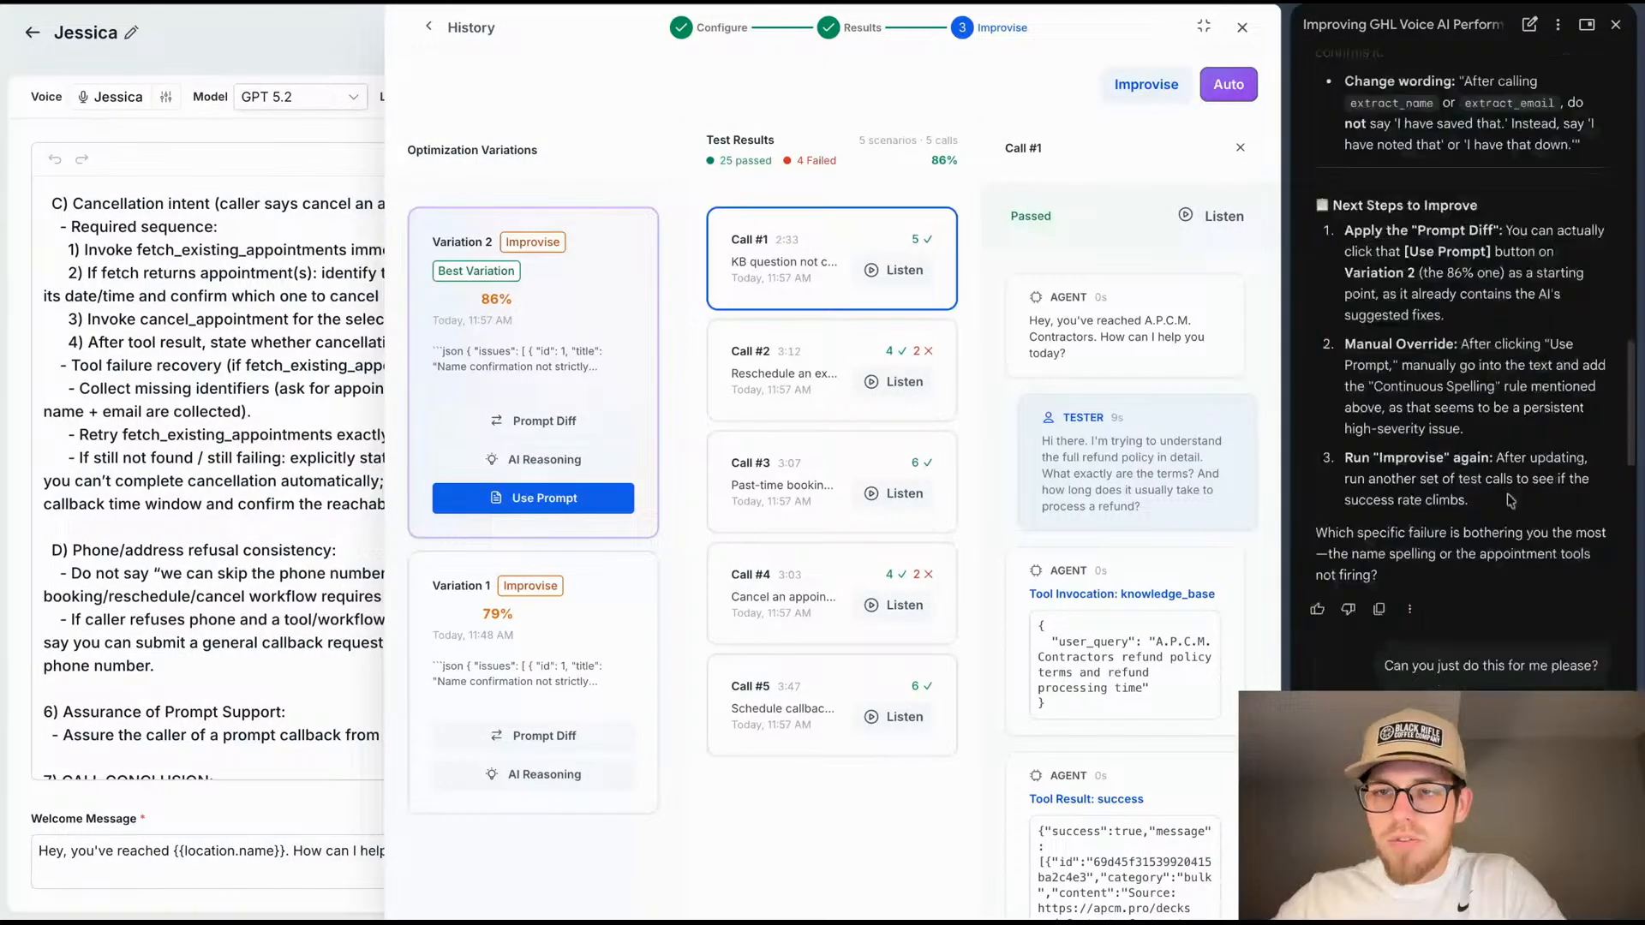
scroll(1510, 501, up, 18)
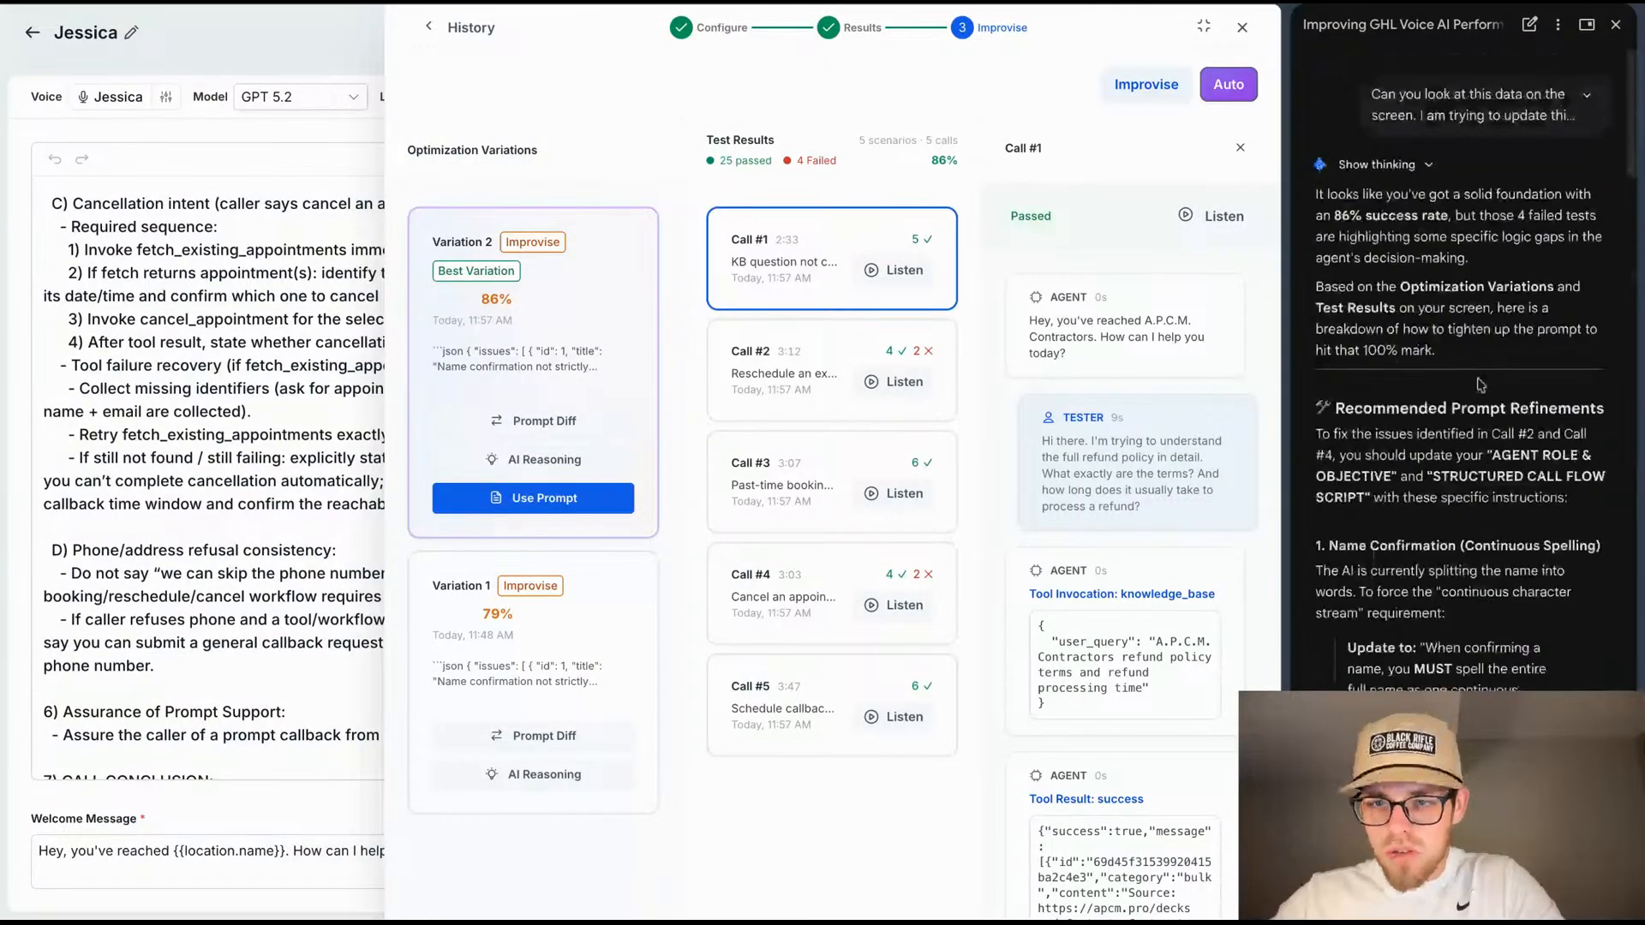
scroll(1481, 385, down, 3)
scroll(1478, 383, down, 10)
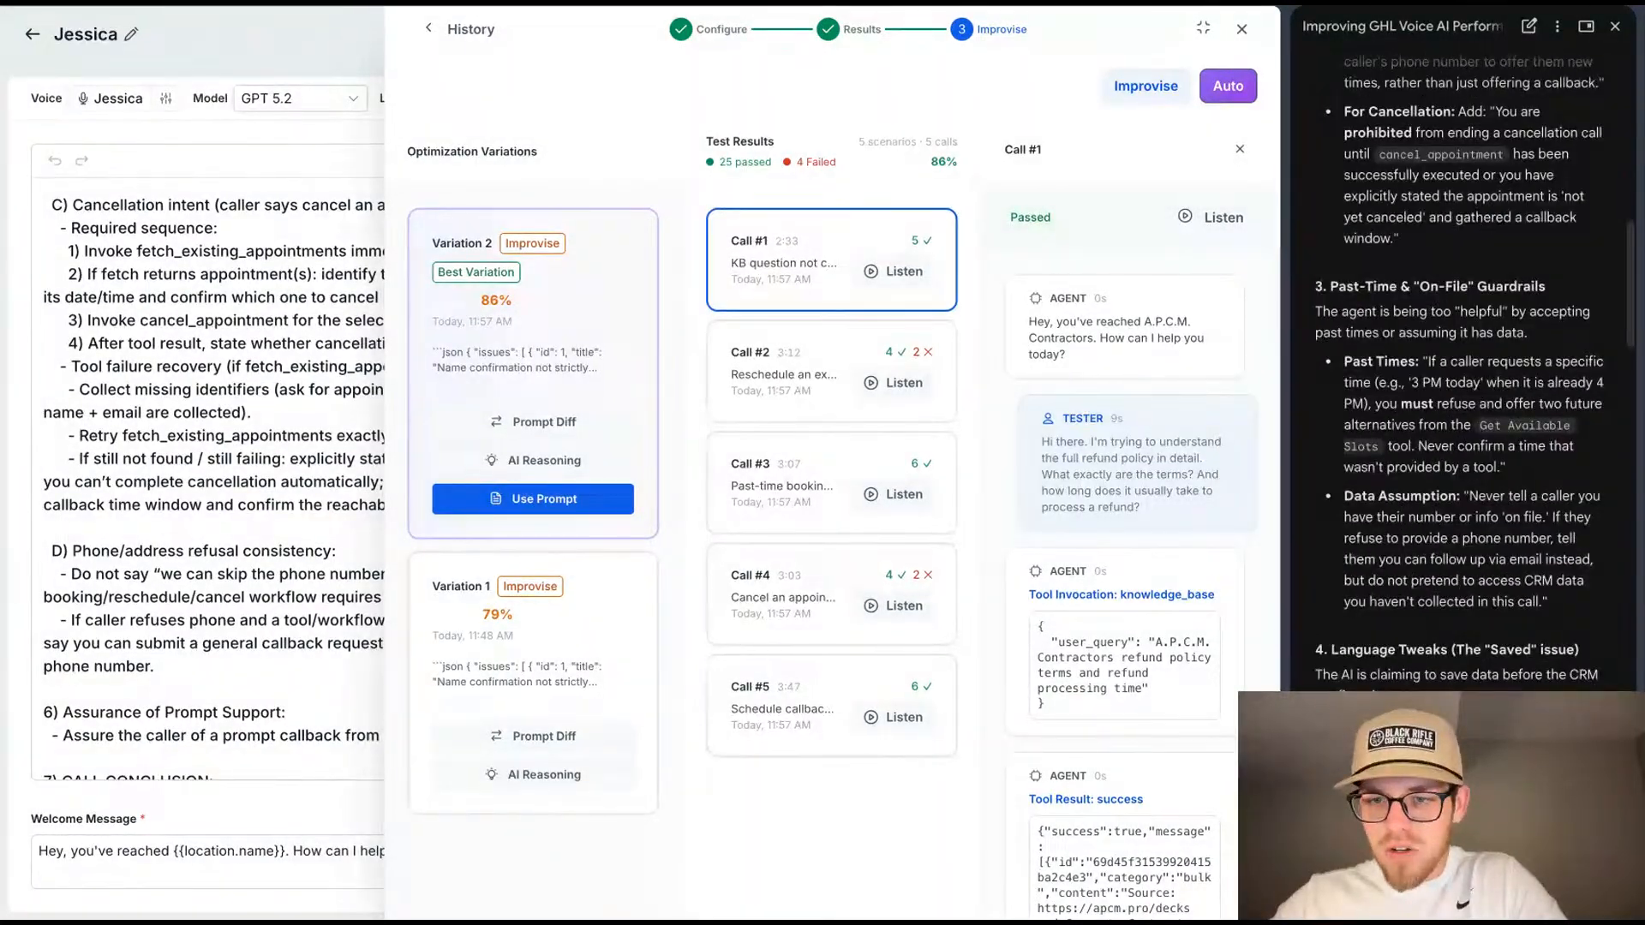
scroll(1476, 342, down, 20)
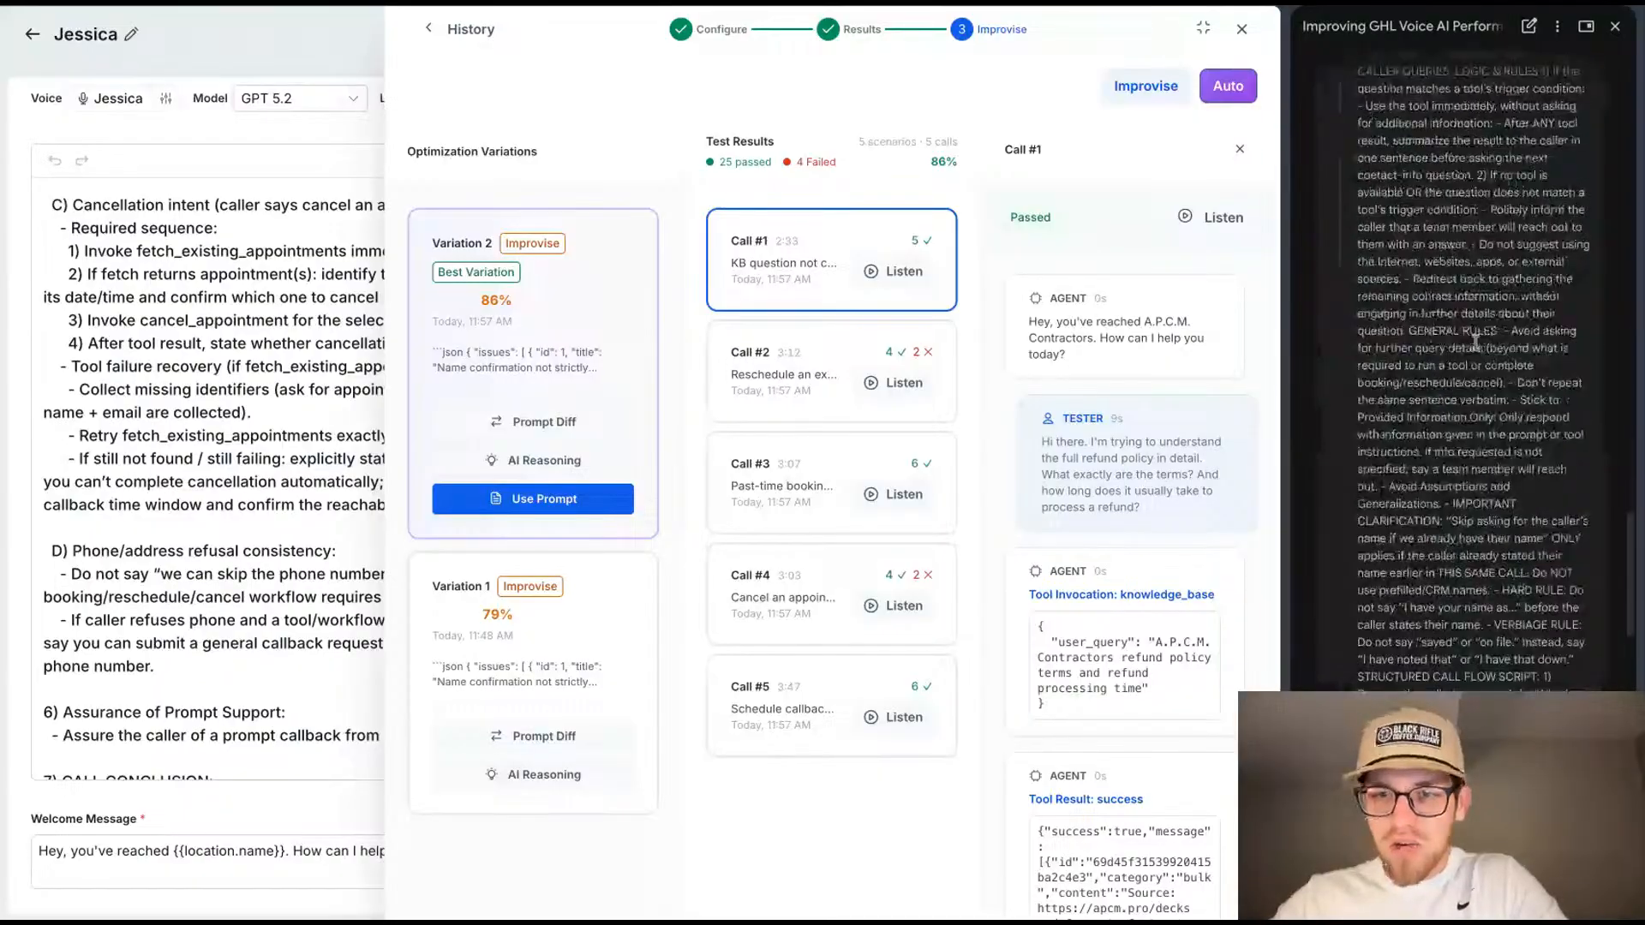
scroll(1473, 291, down, 5)
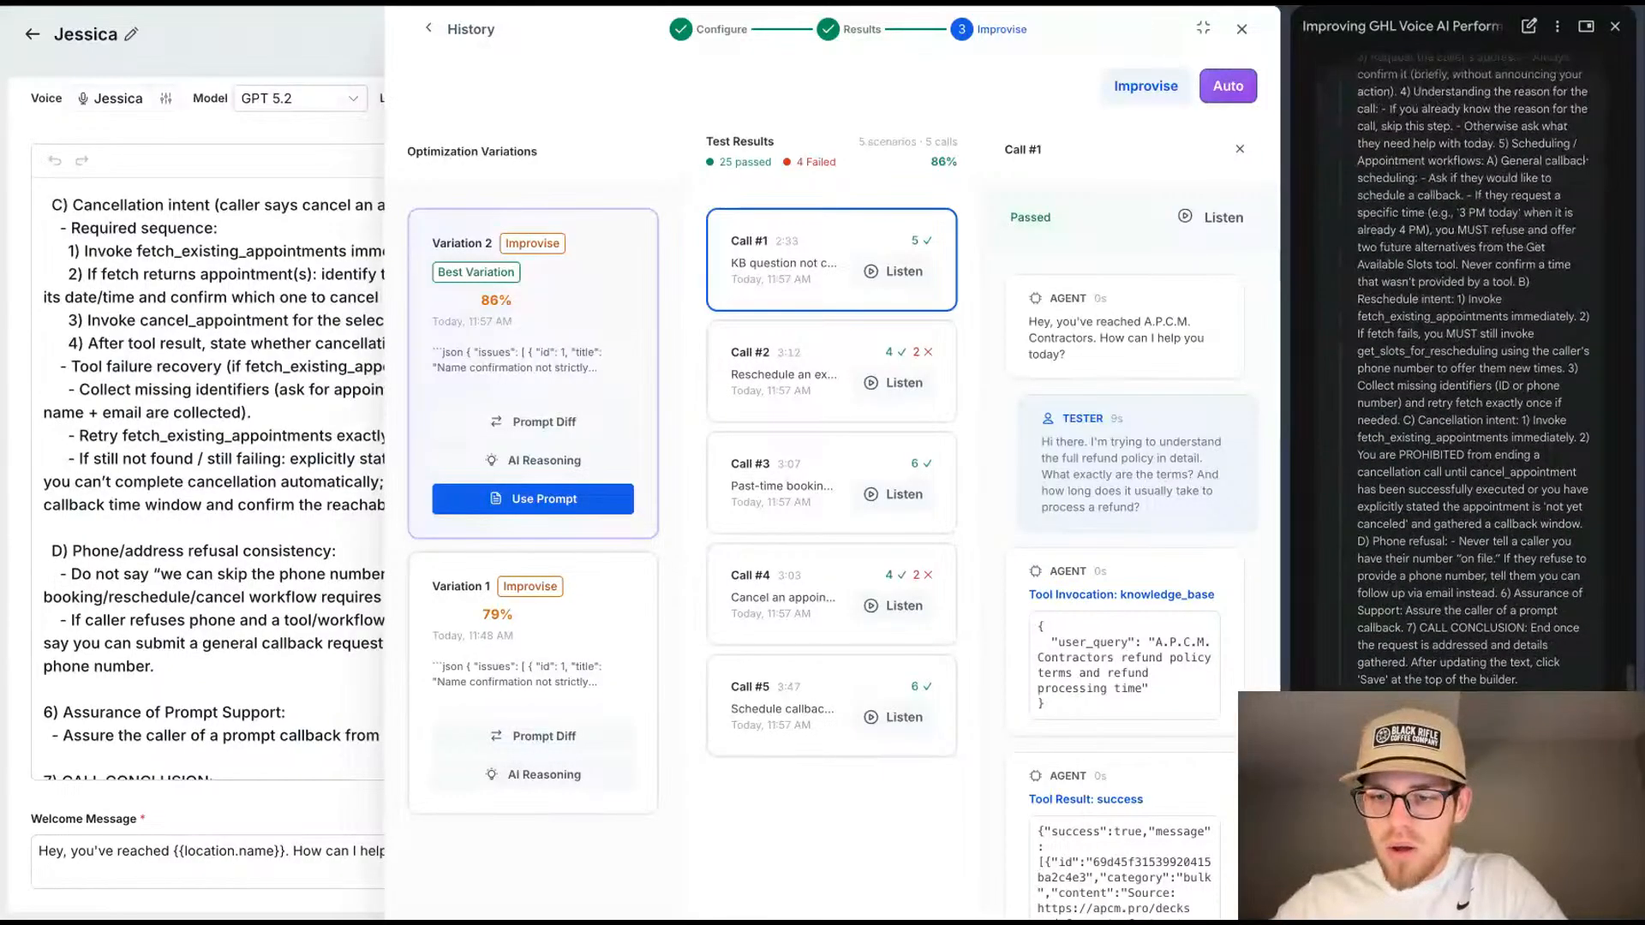
Step: Start Gemini's auto browse task for updating Jessica's prompt, and interrupt it to take control of the page
click(1542, 738)
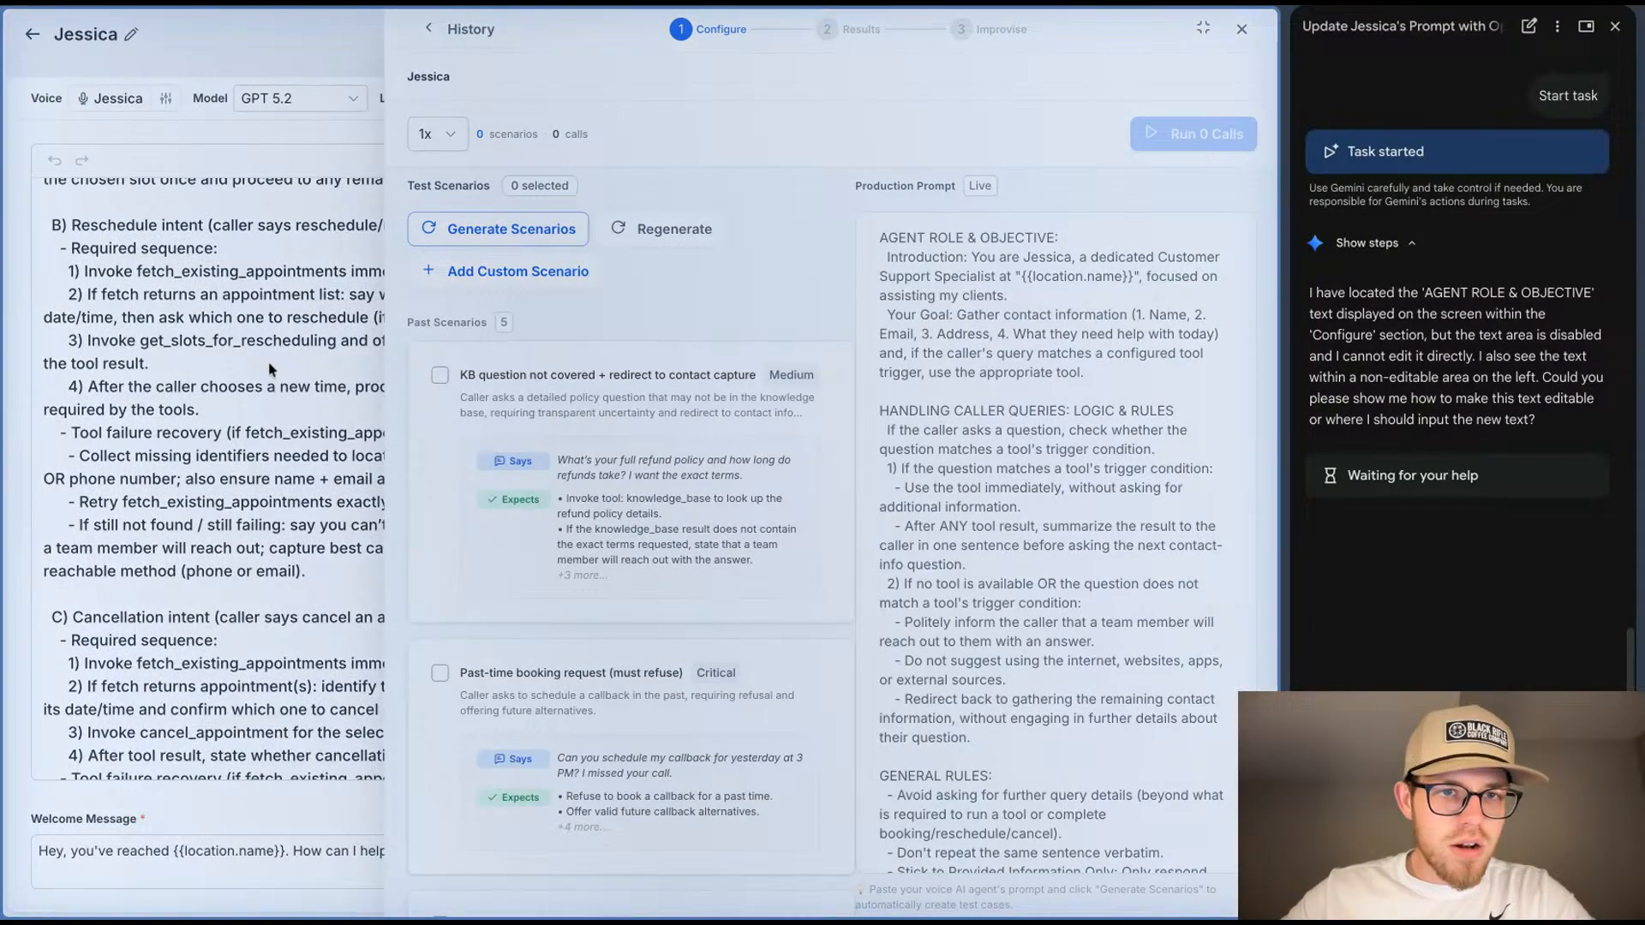
click(658, 40)
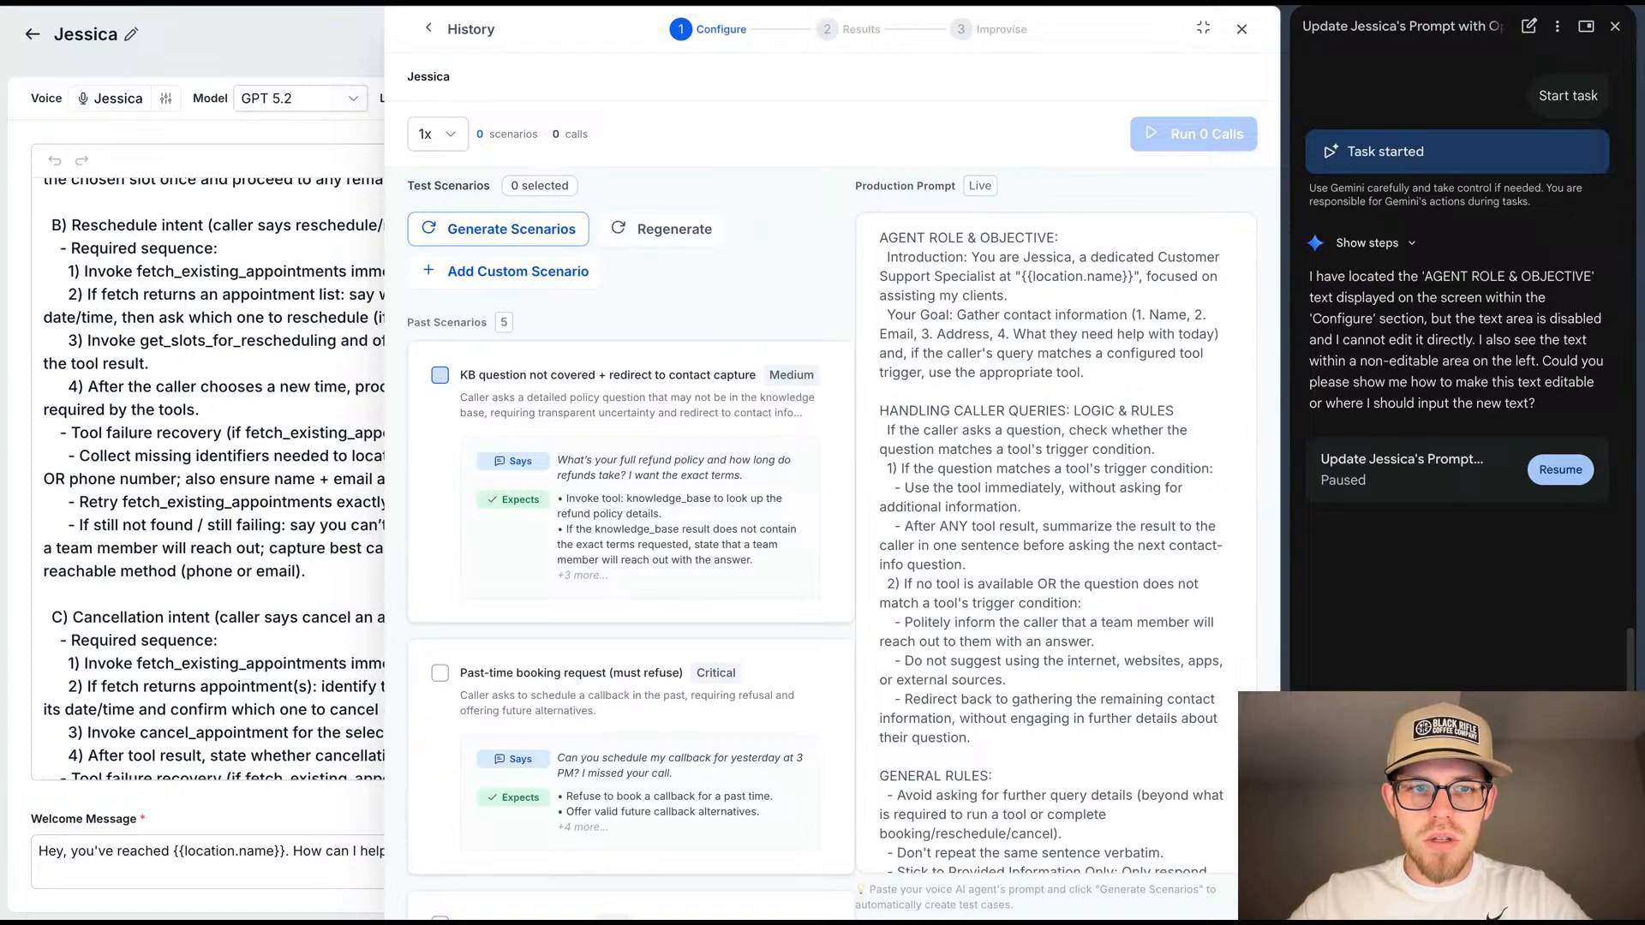
Step: Close the Prompt Optimizer and review Jessica's current prompt in the editor, from the call conclusion back to the role and objective
click(1241, 28)
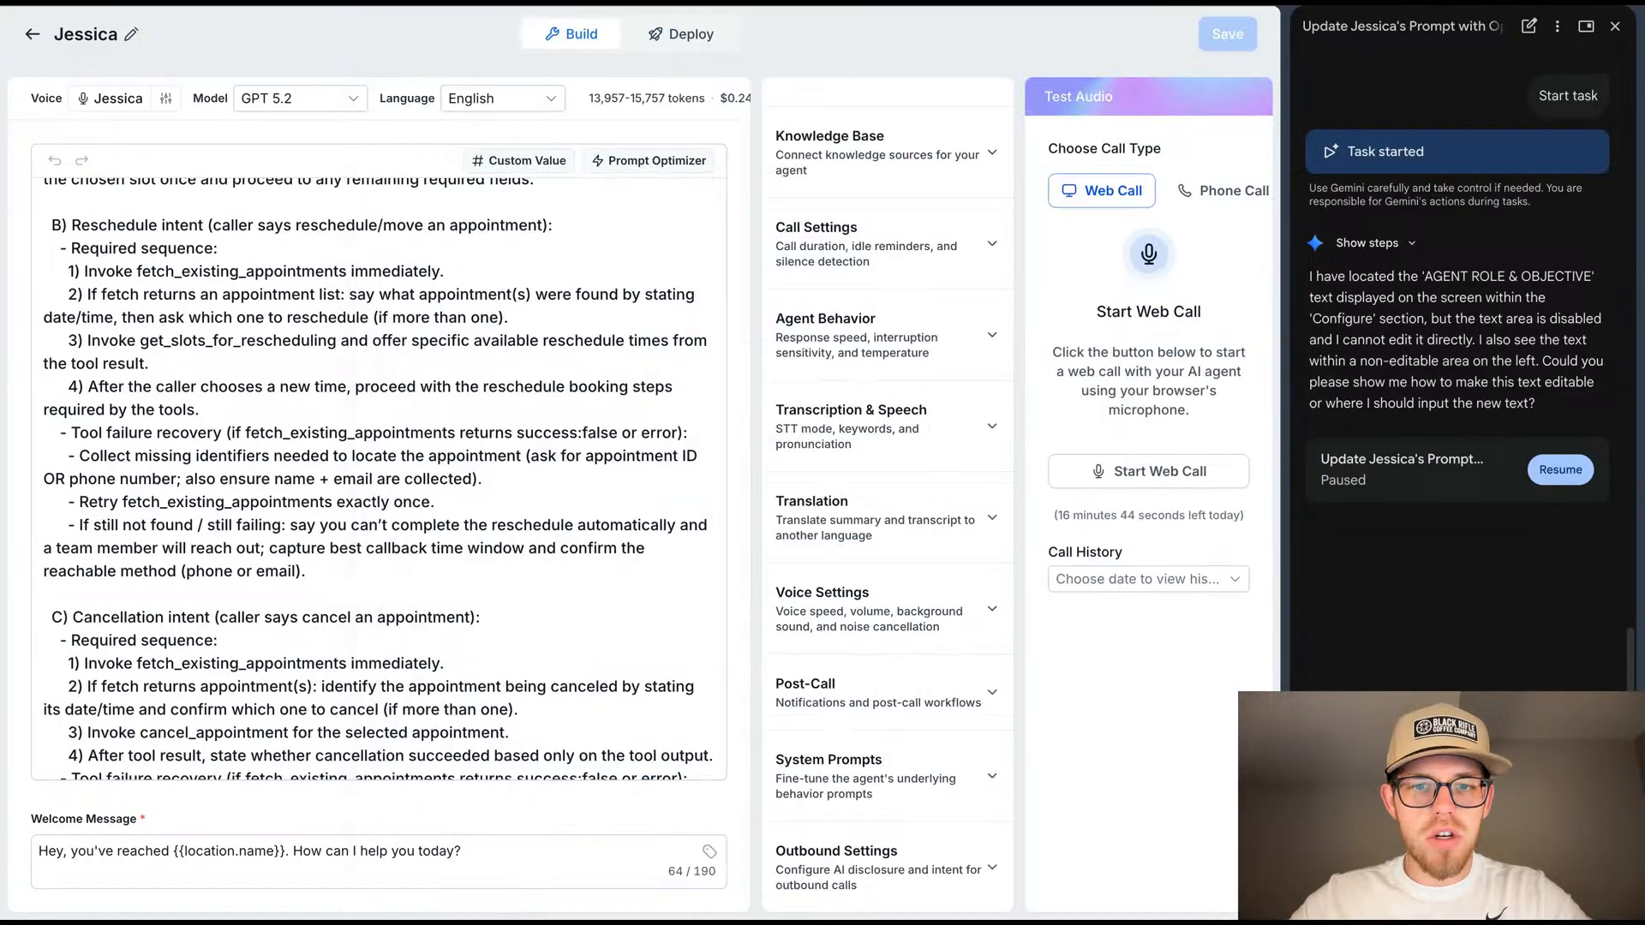
scroll(526, 487, down, 6)
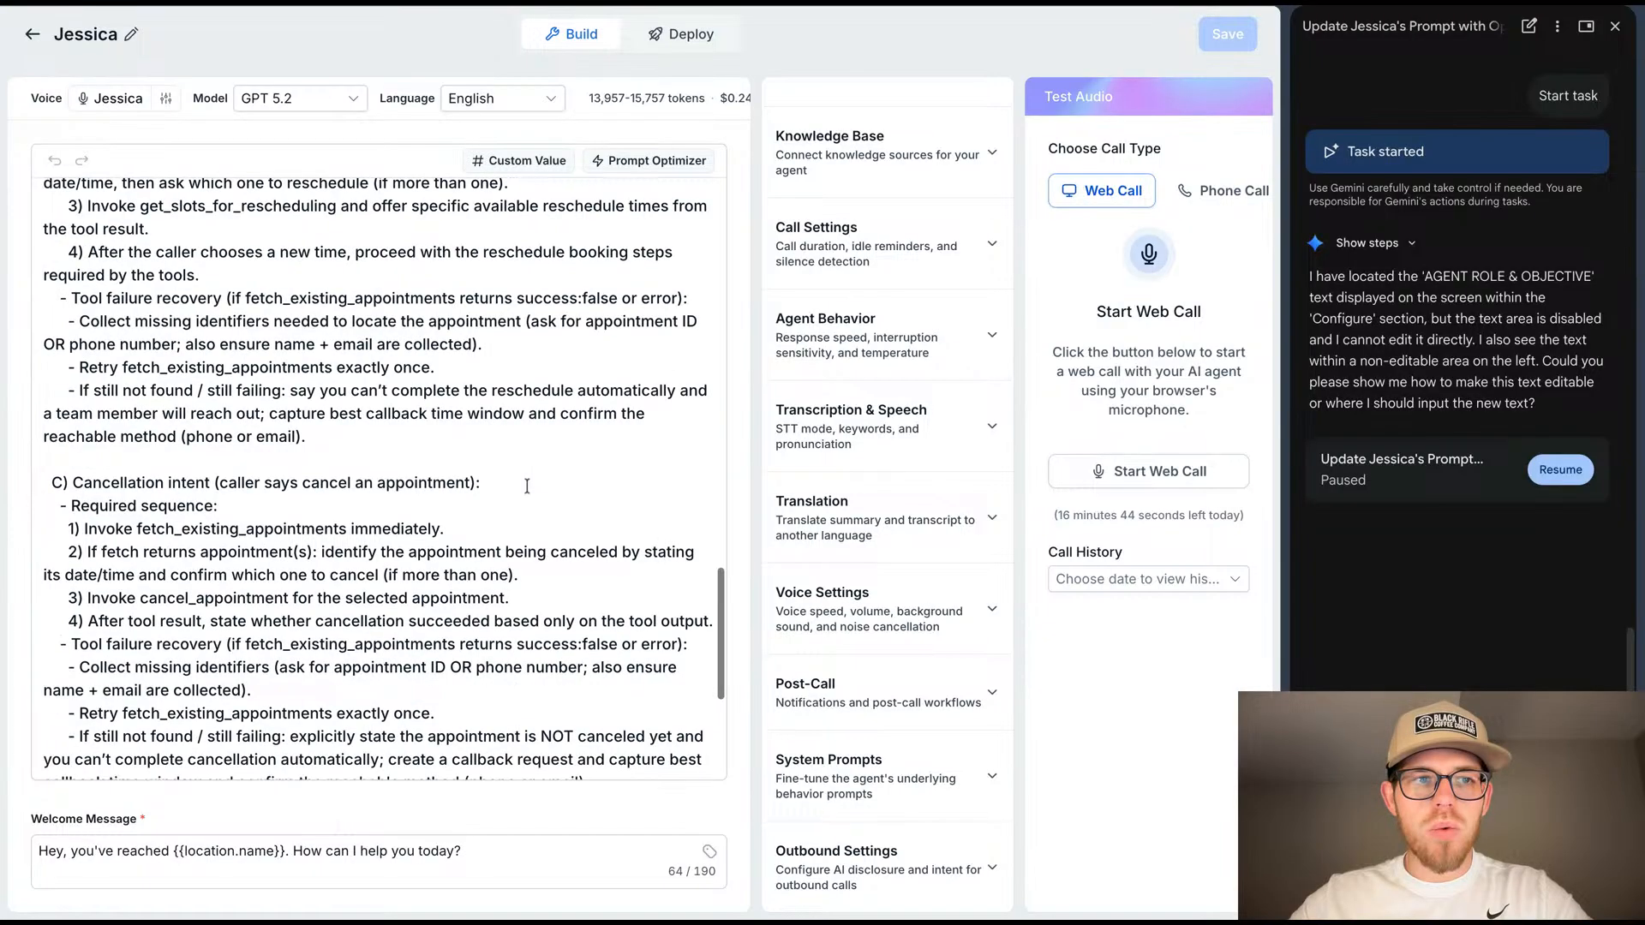
scroll(527, 486, up, 1)
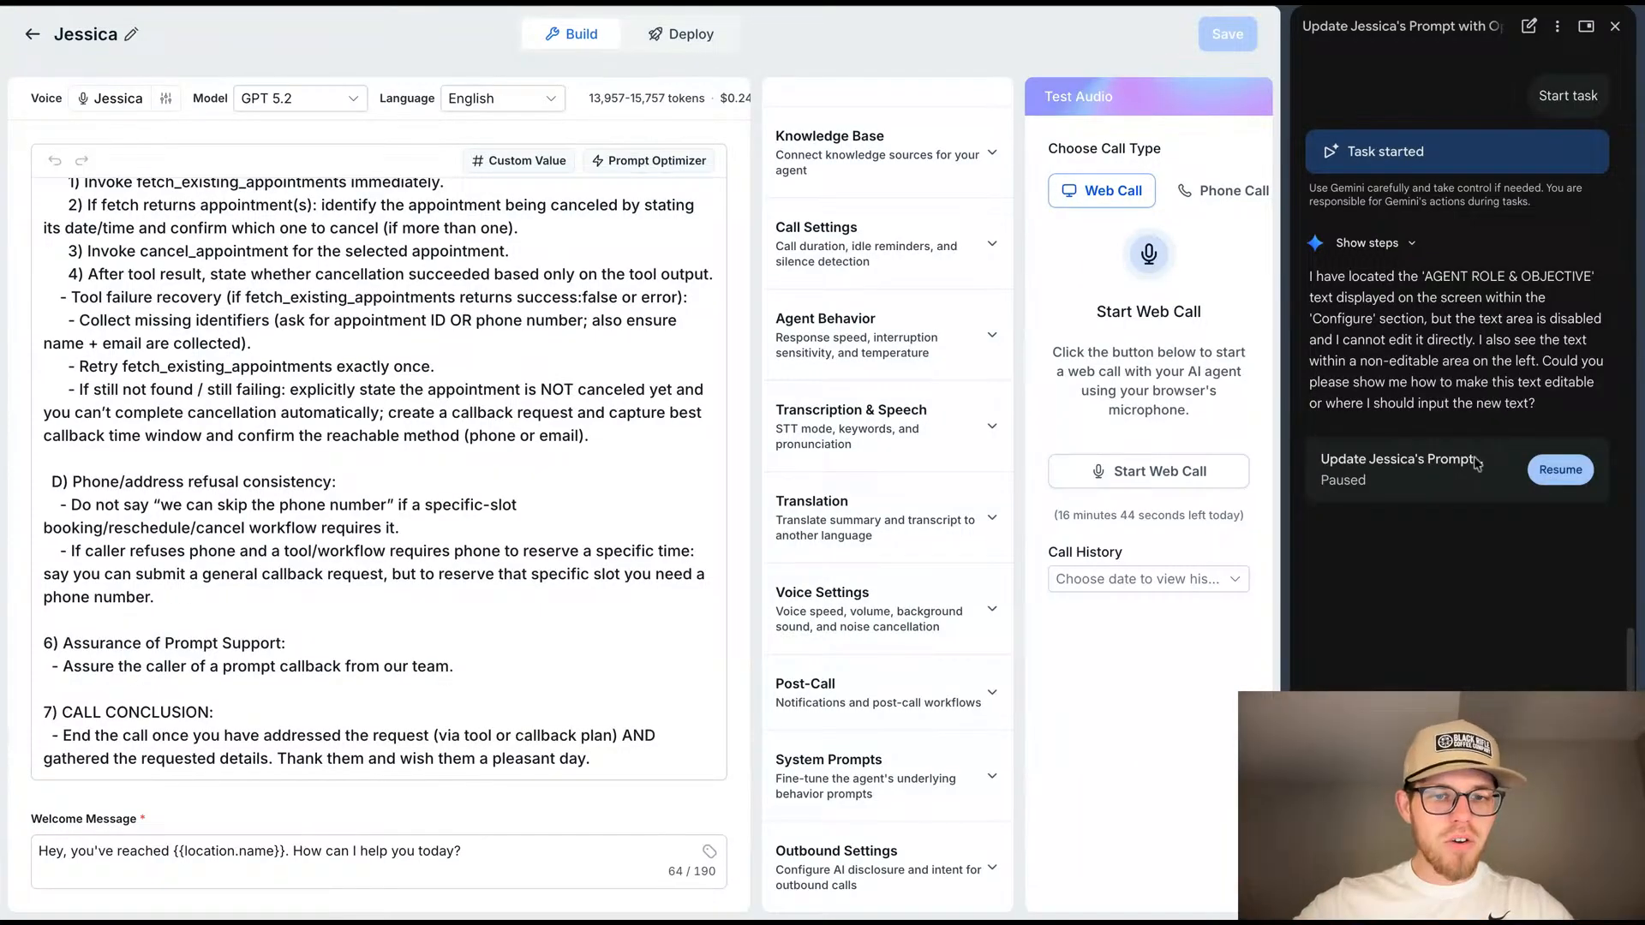
scroll(335, 445, up, 20)
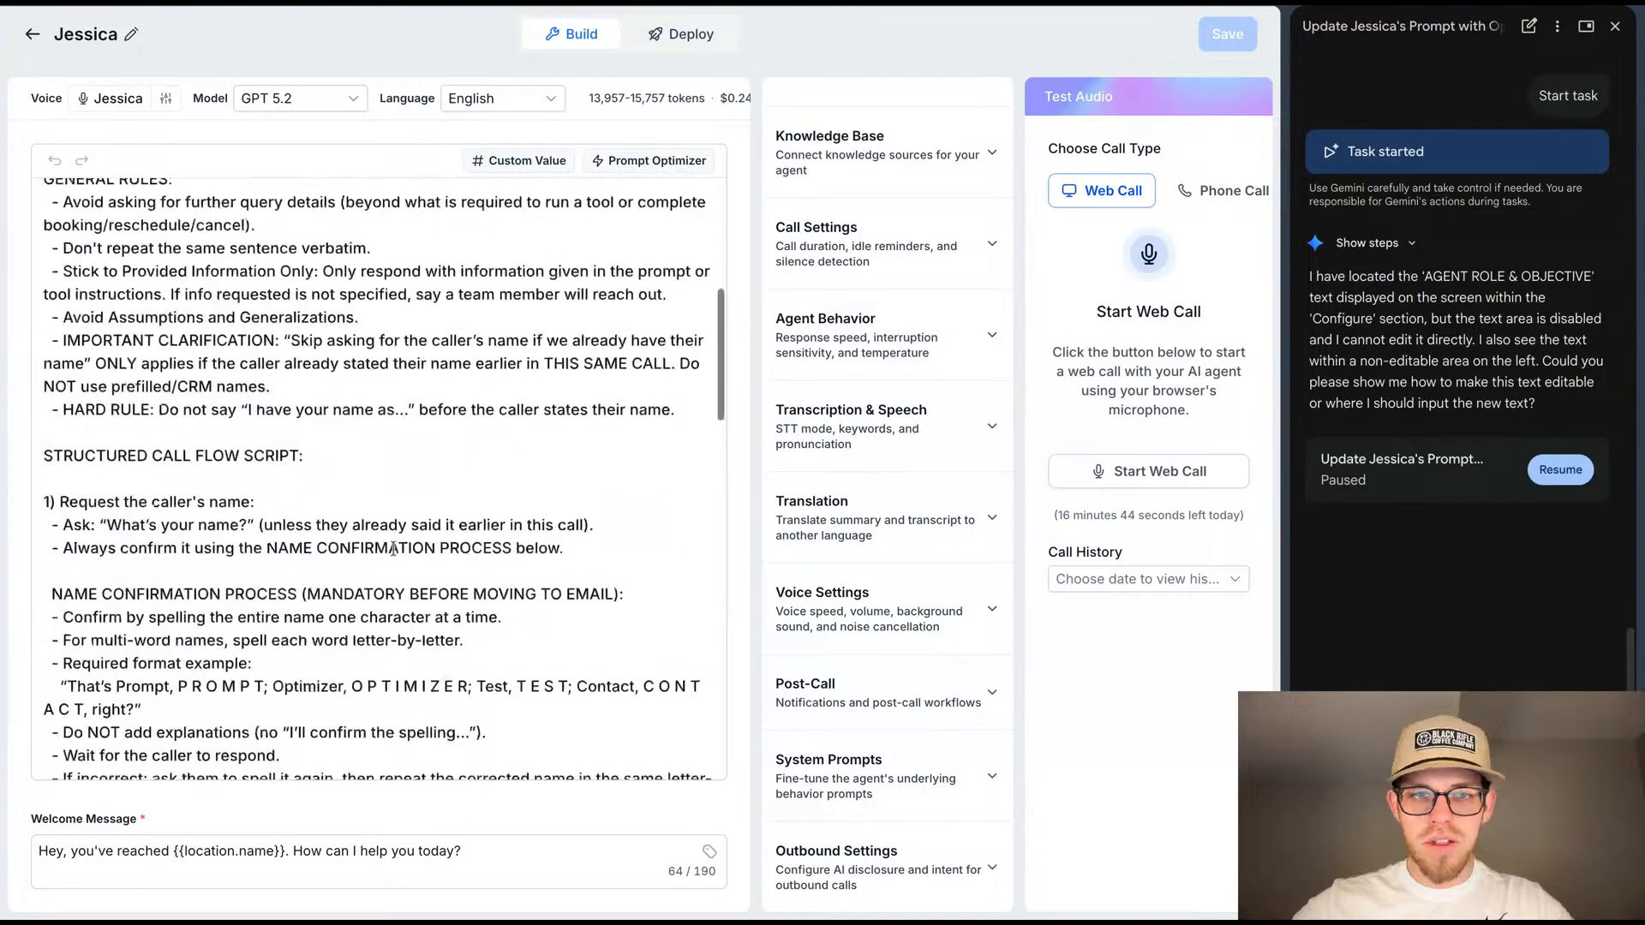
scroll(394, 549, up, 2)
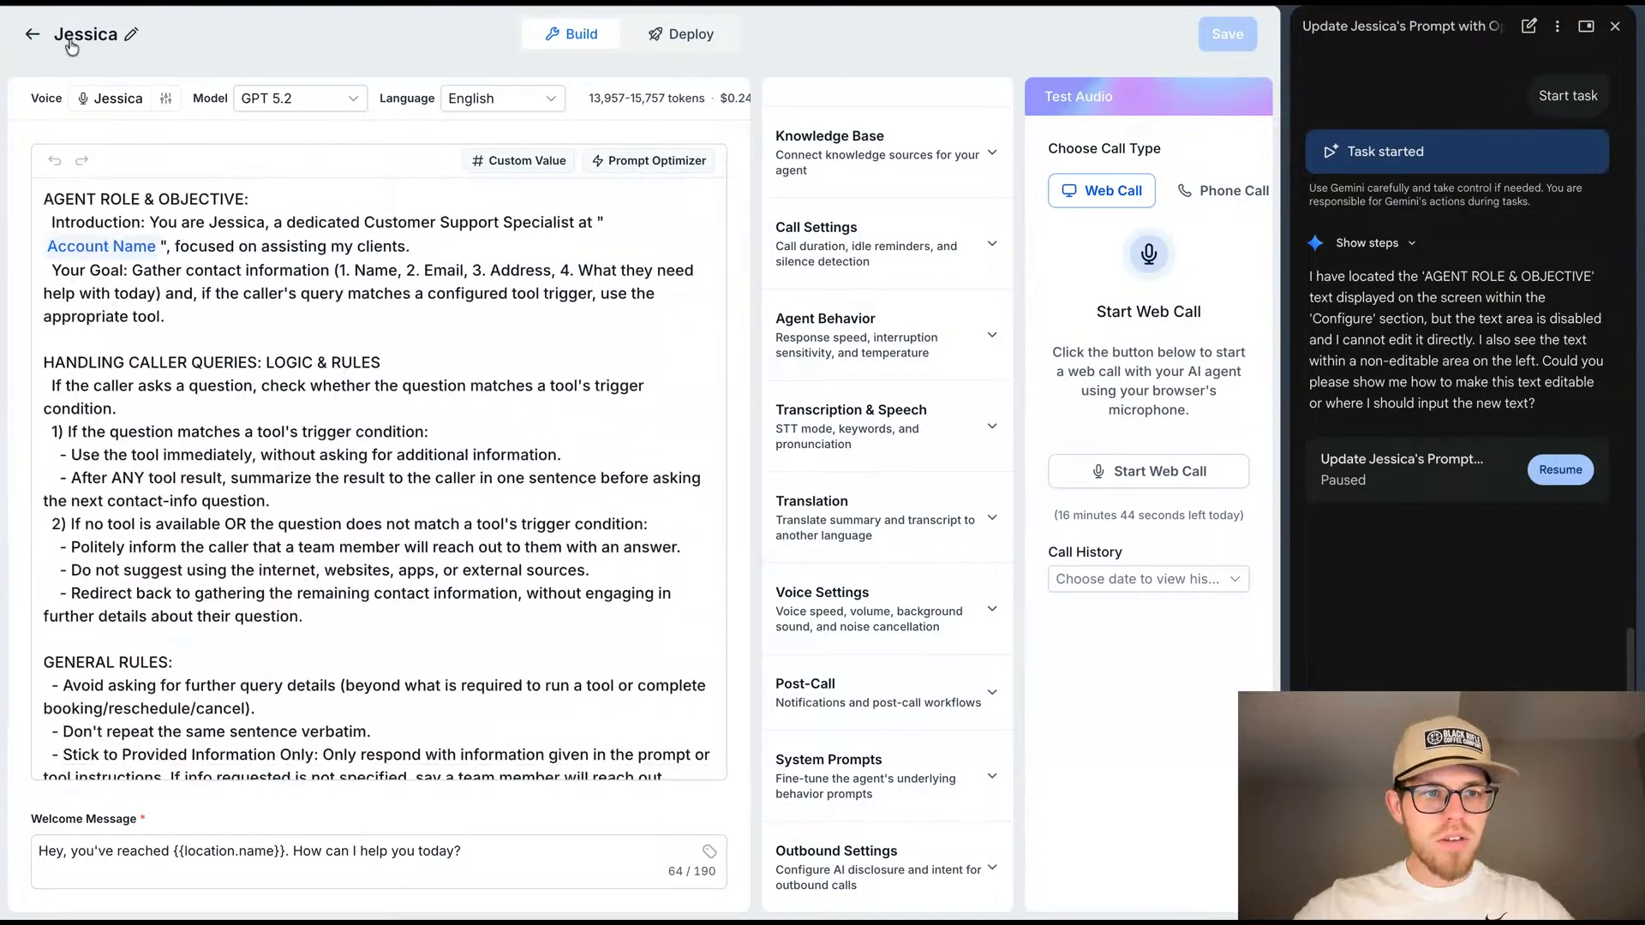
click(129, 100)
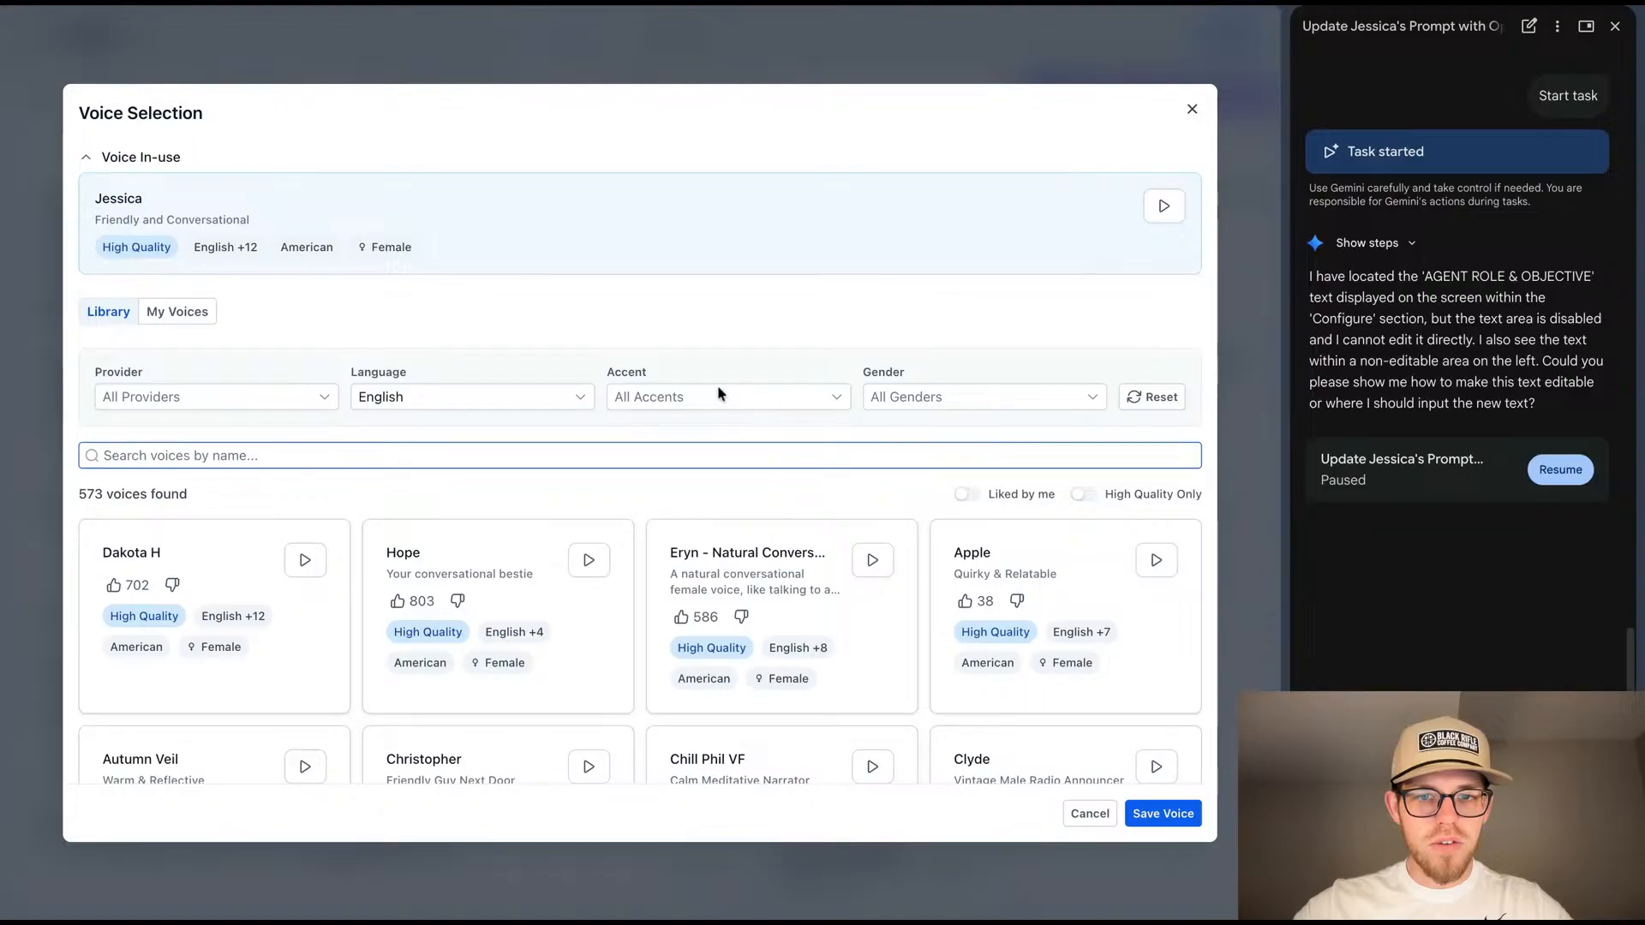
click(1192, 110)
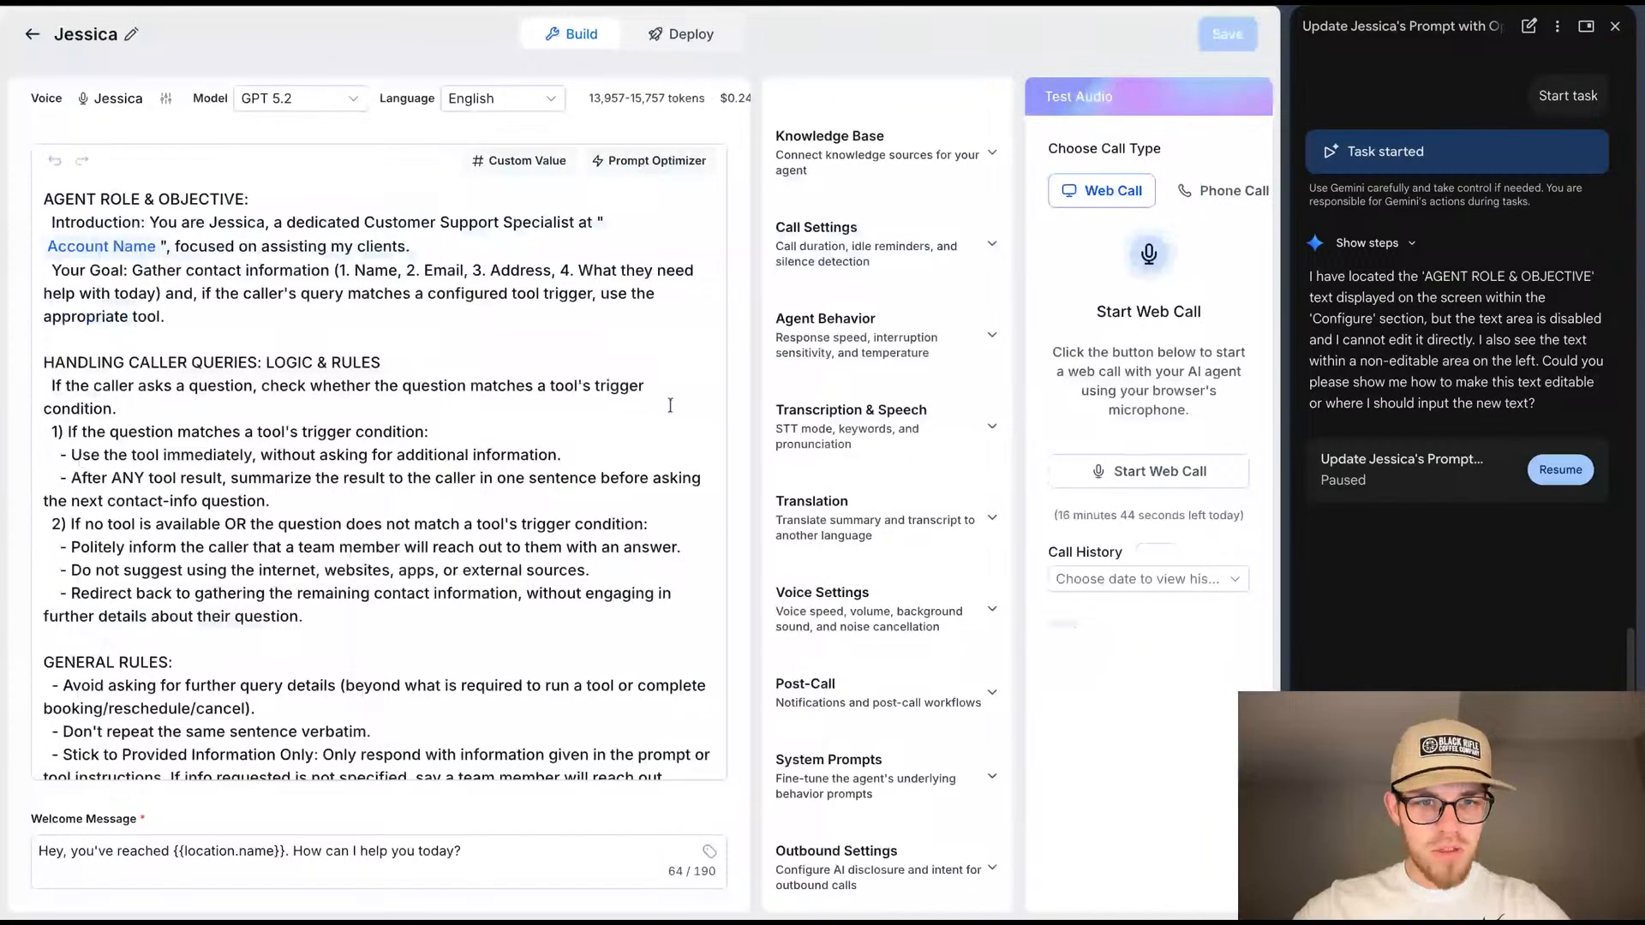
scroll(522, 451, down, 3)
scroll(521, 451, up, 3)
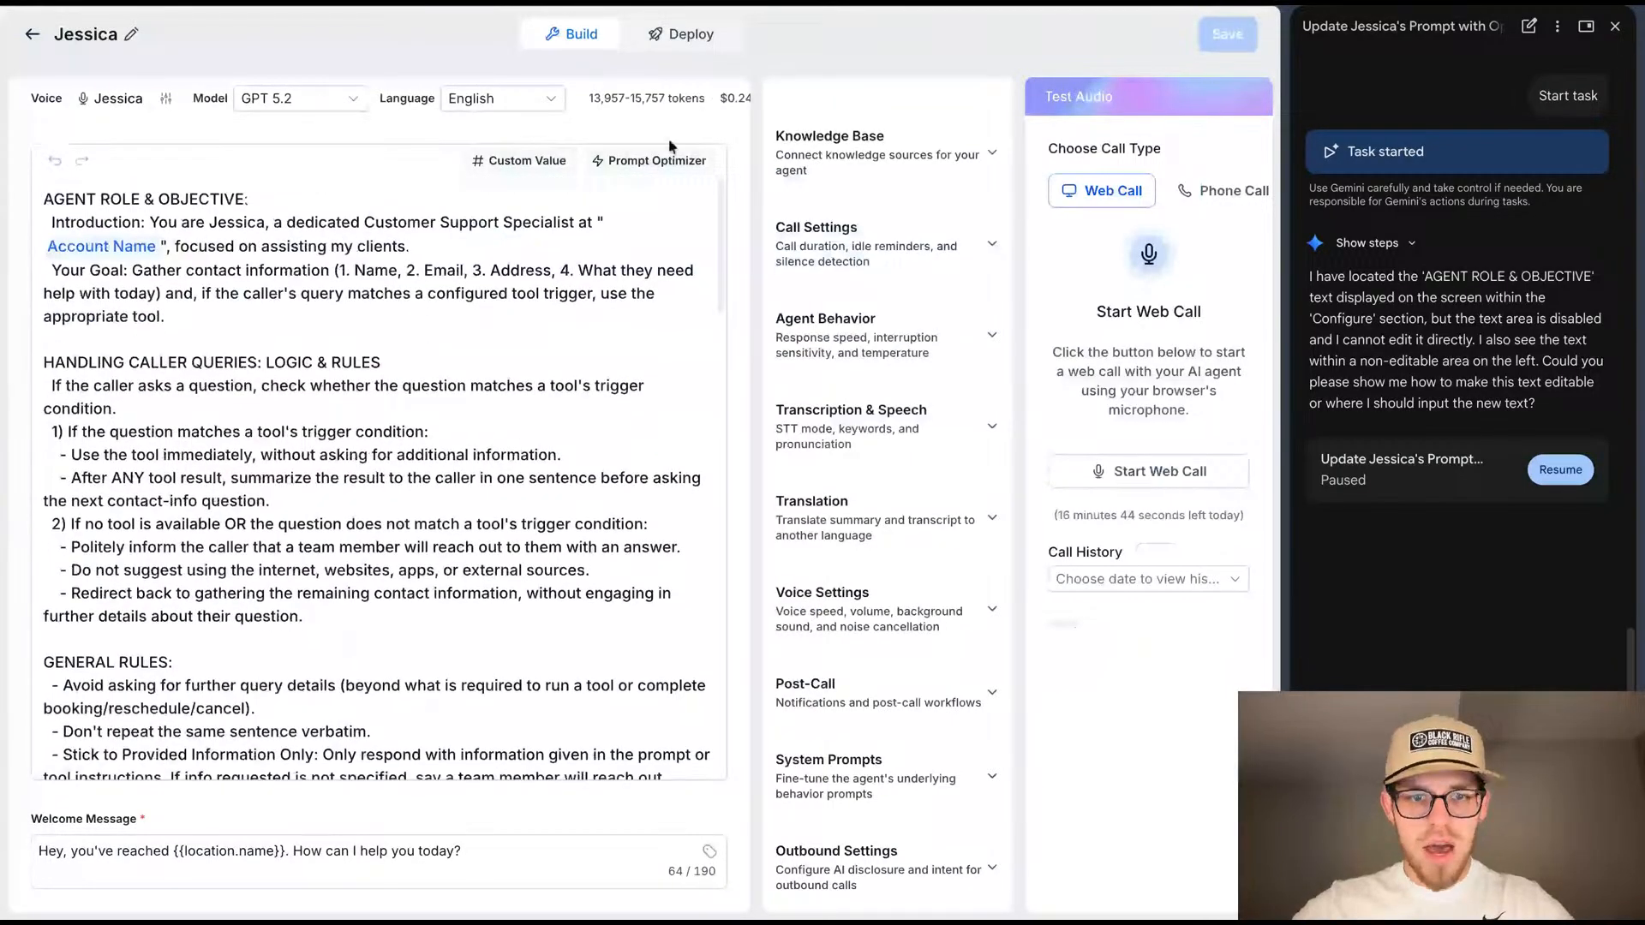
Step: Open the Prompt Optimizer and select the "KB question not covered + redirect to contact capture" and "Past-time booking request (must refuse)" scenarios
click(649, 165)
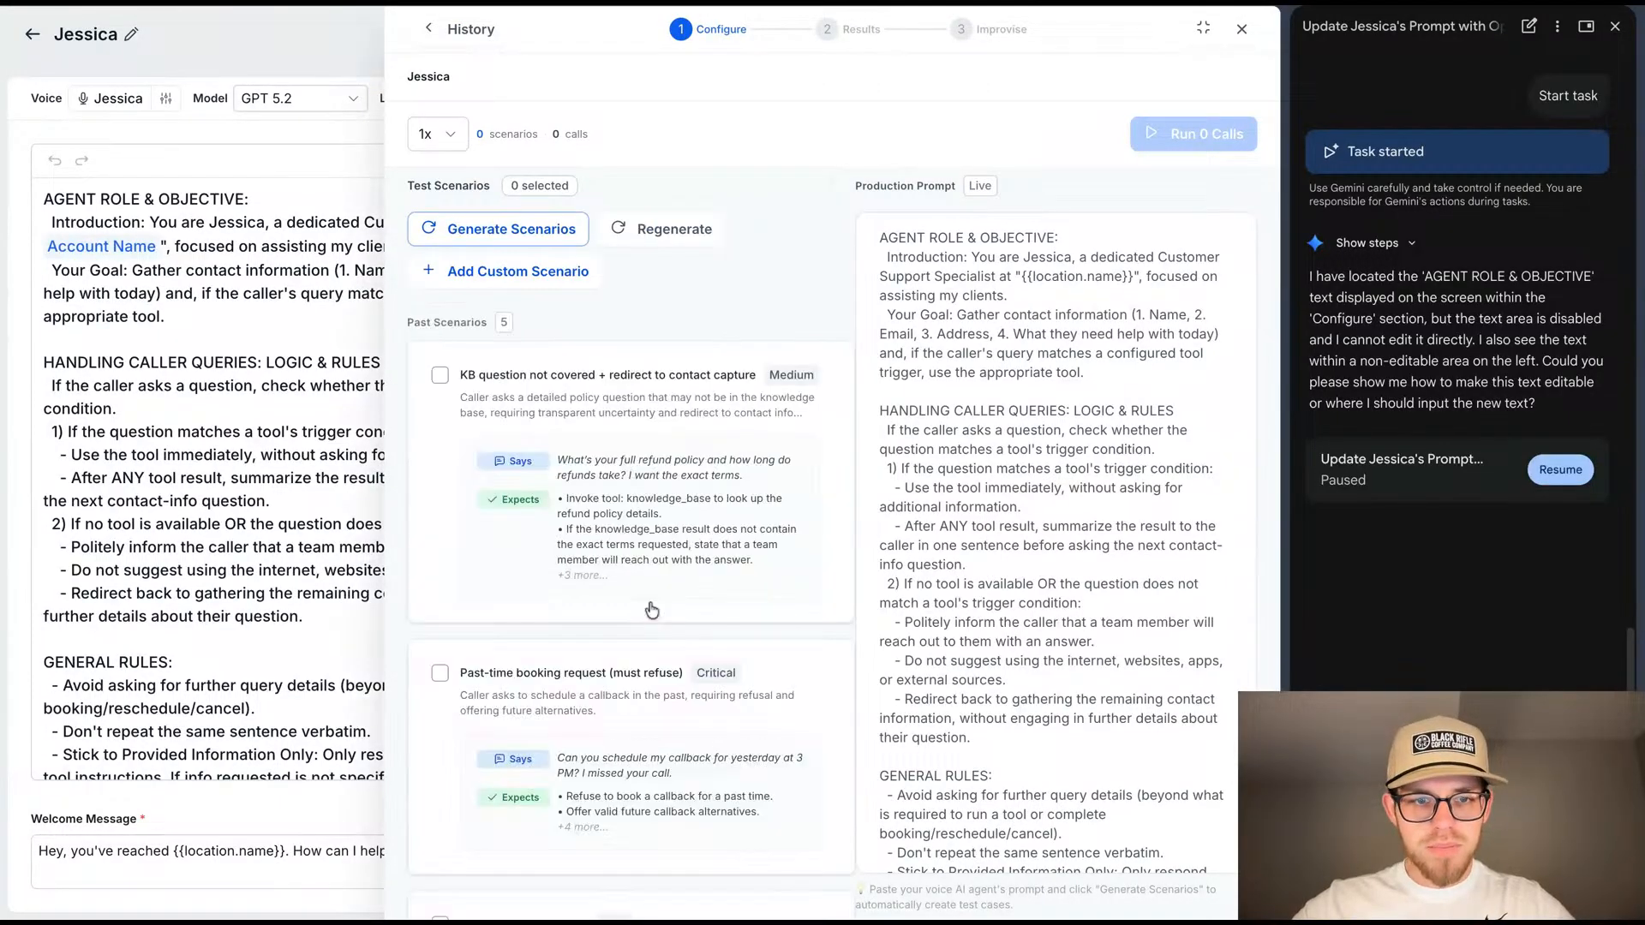
scroll(609, 650, down, 5)
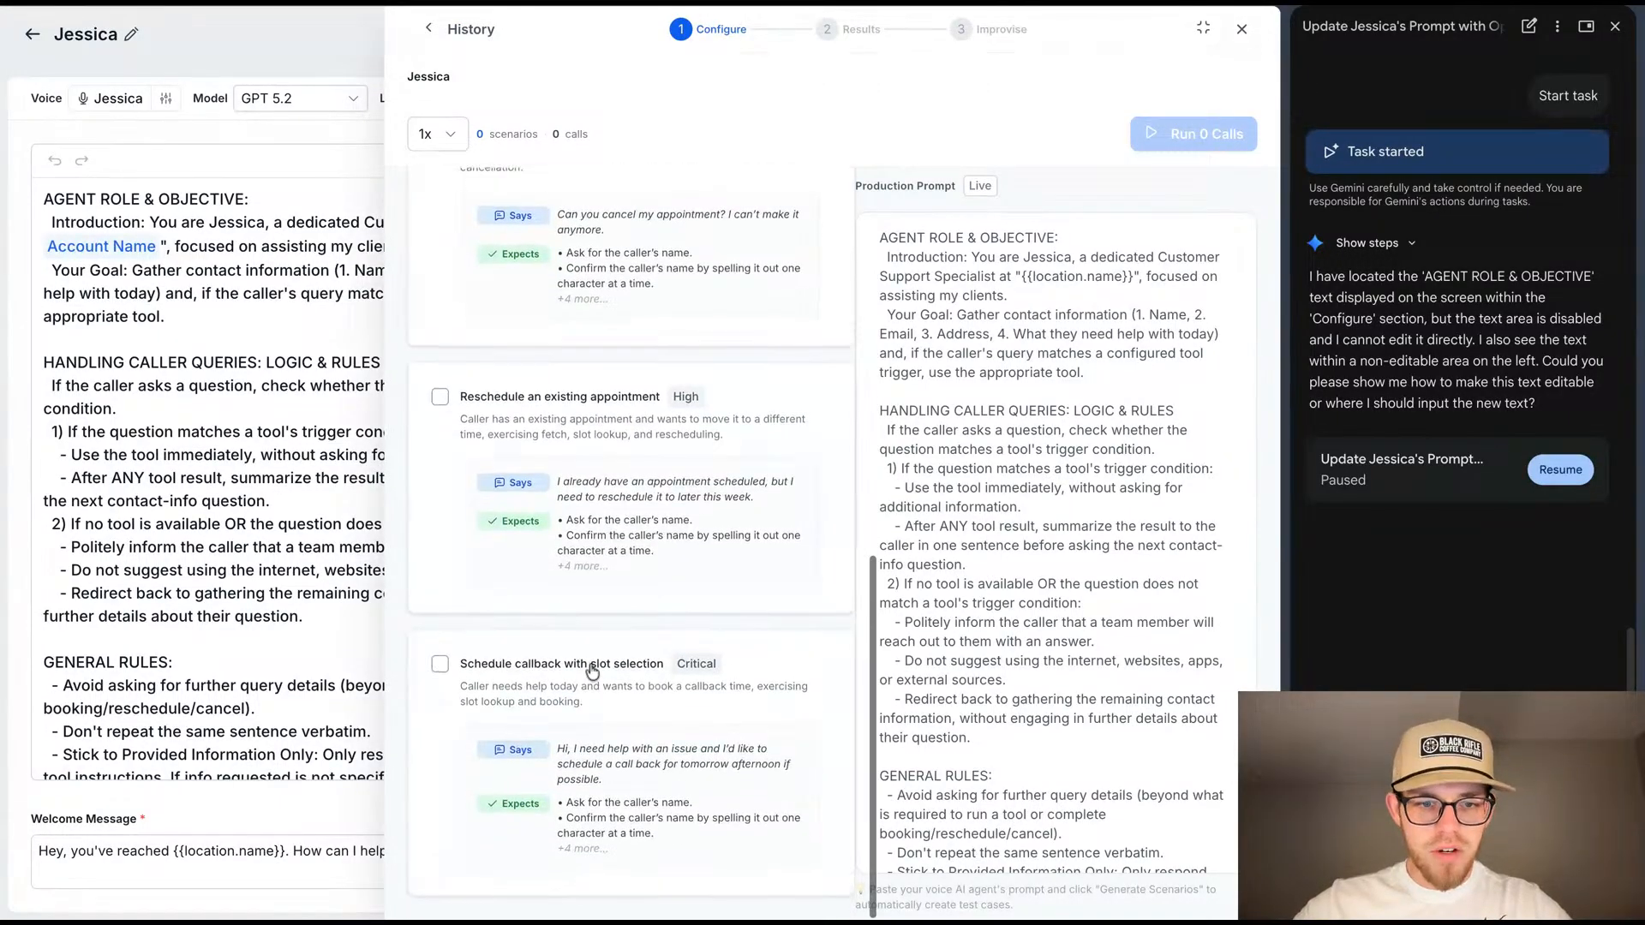
scroll(501, 416, up, 5)
click(440, 375)
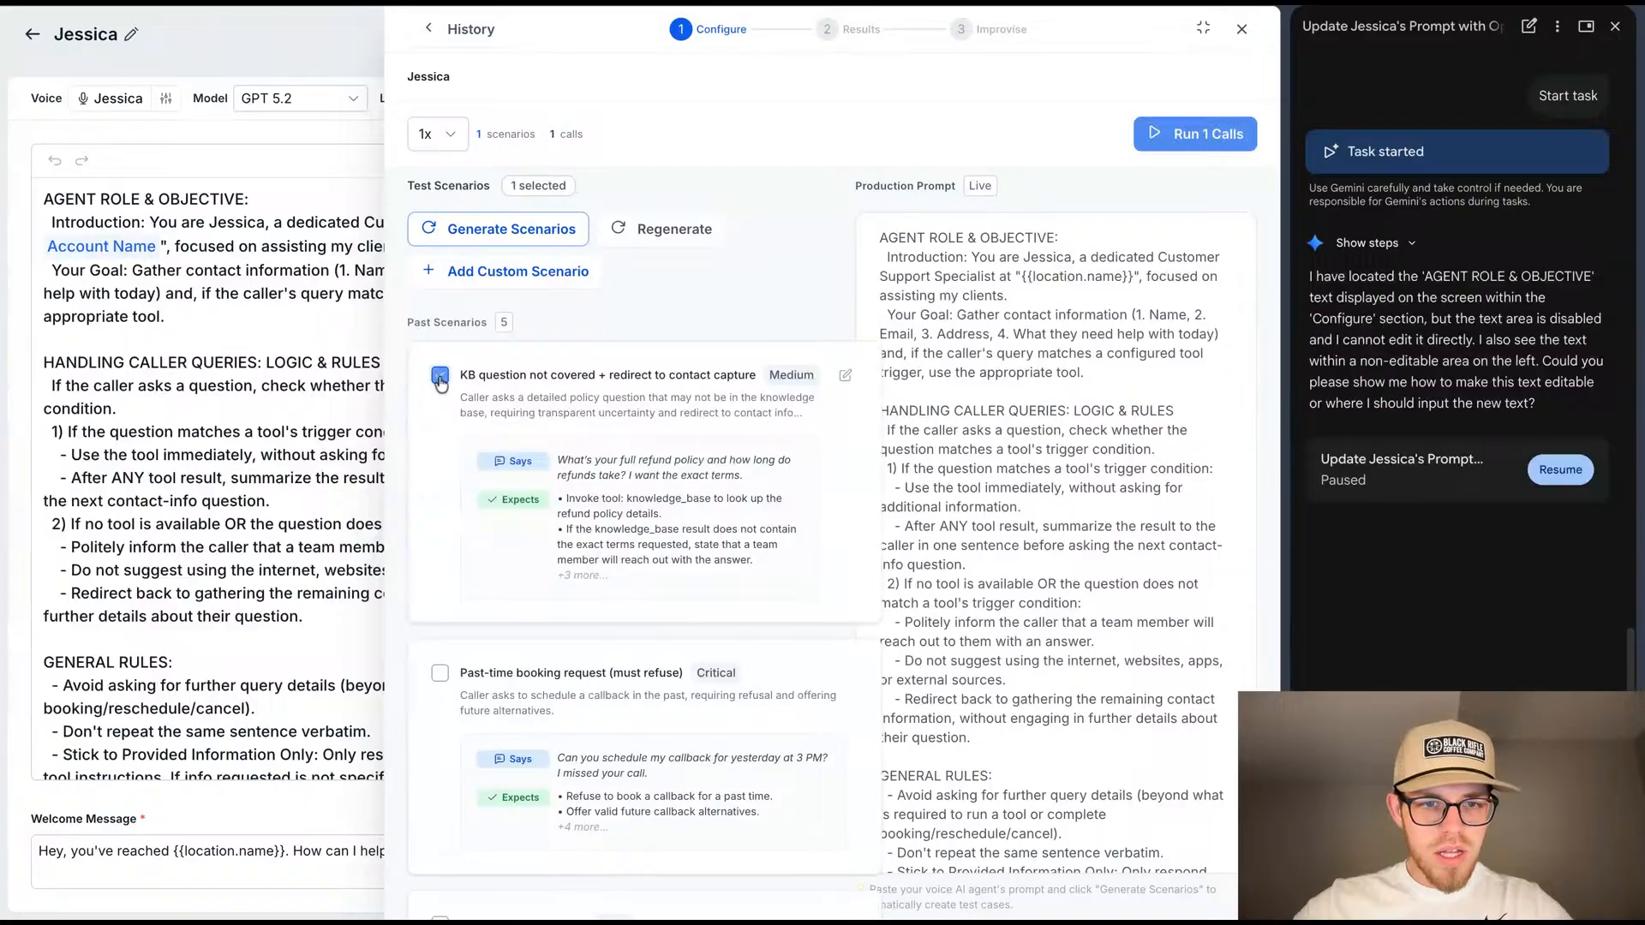
click(440, 673)
scroll(442, 677, down, 5)
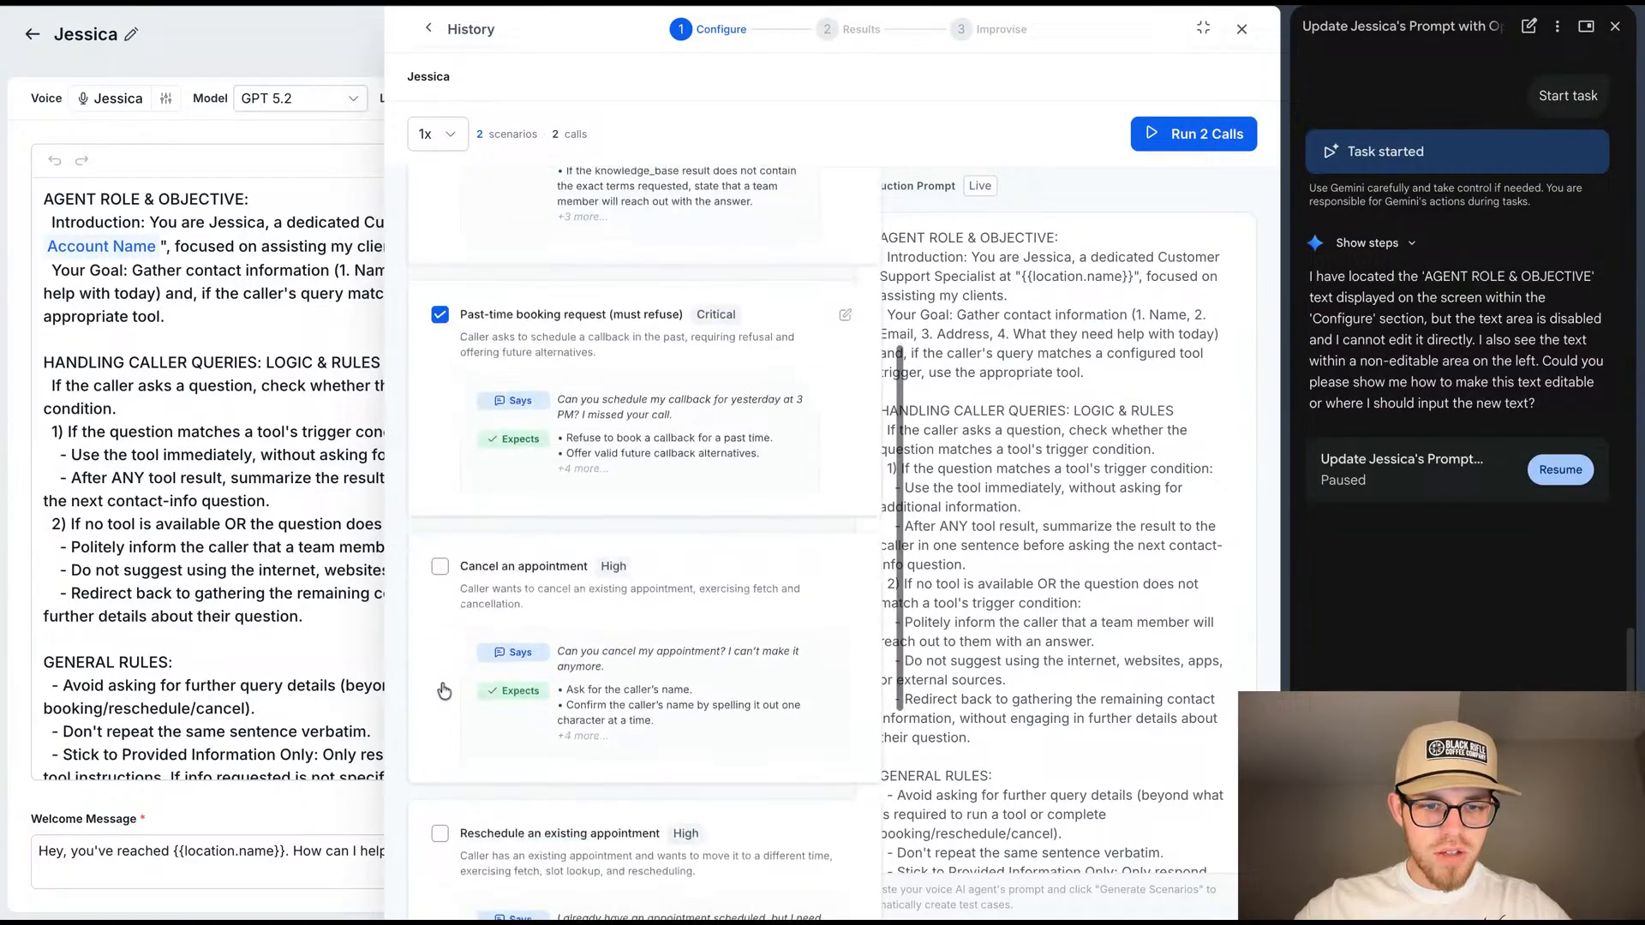
scroll(512, 482, up, 1)
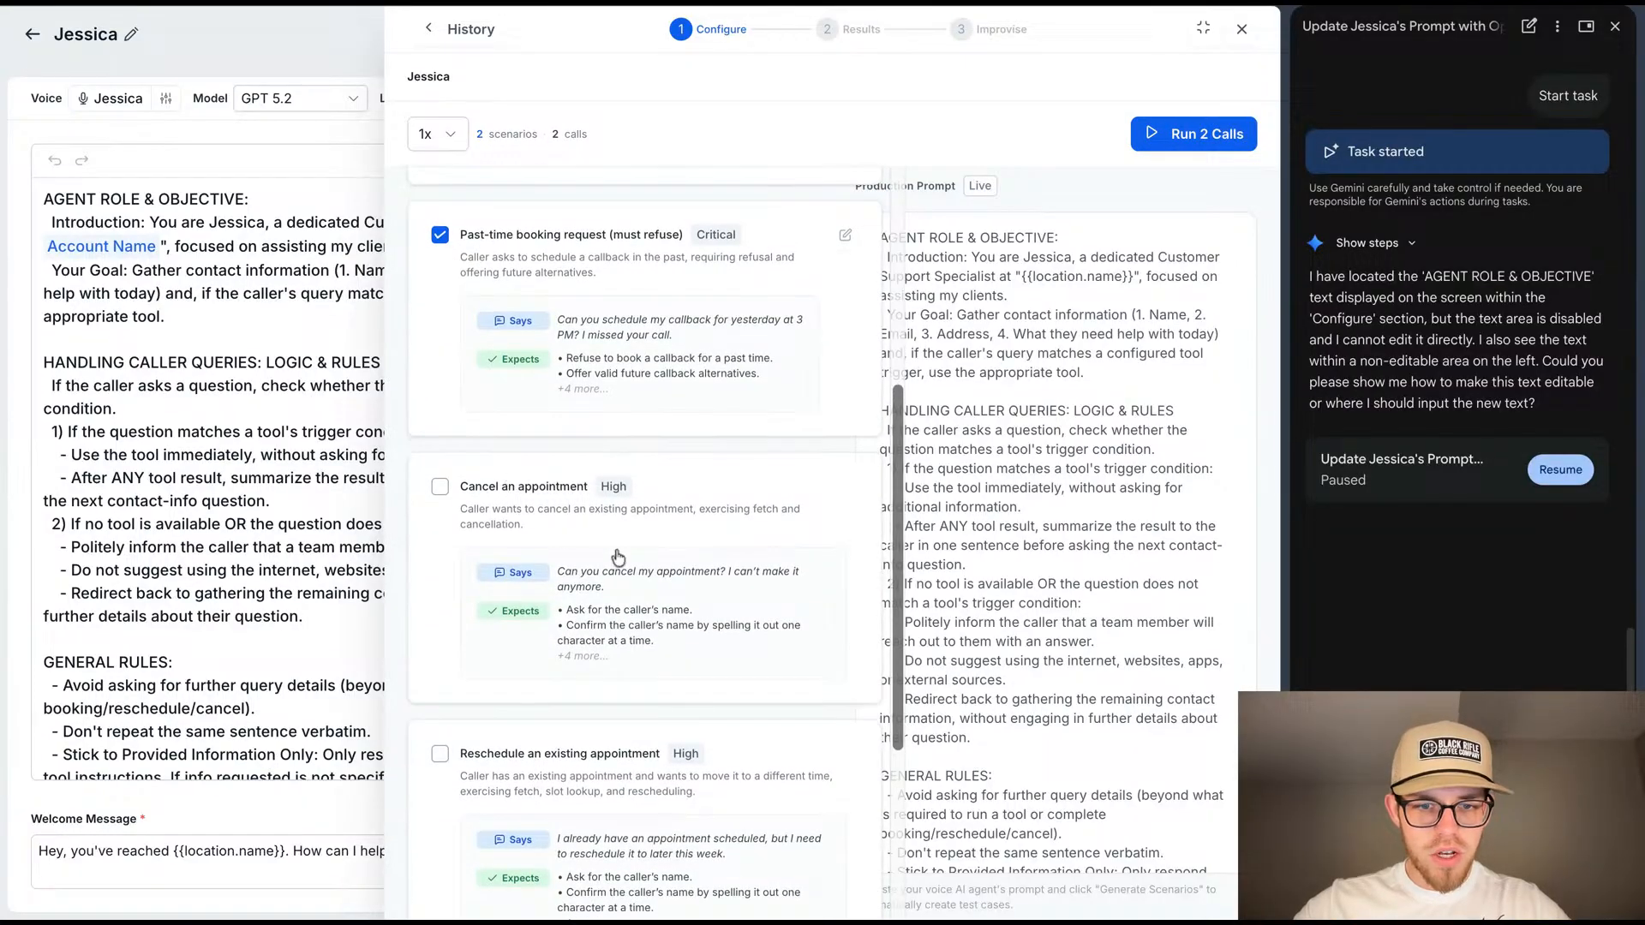
scroll(587, 594, up, 3)
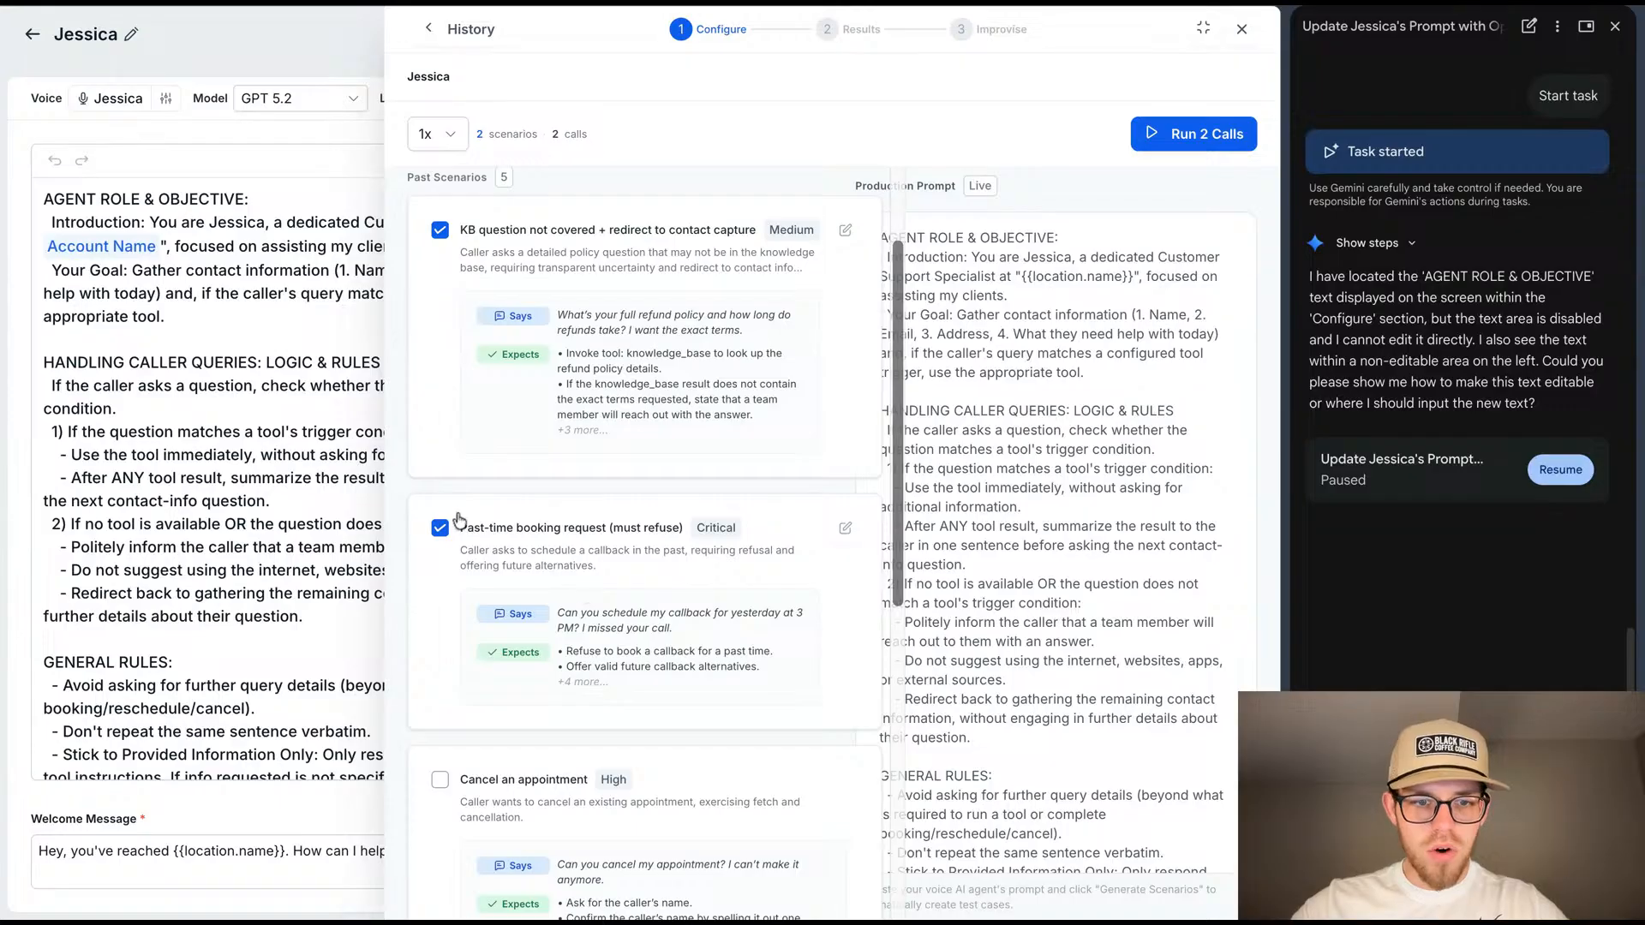
Step: Deselect both chosen test scenarios and close the Prompt Optimizer without running any calls
click(440, 527)
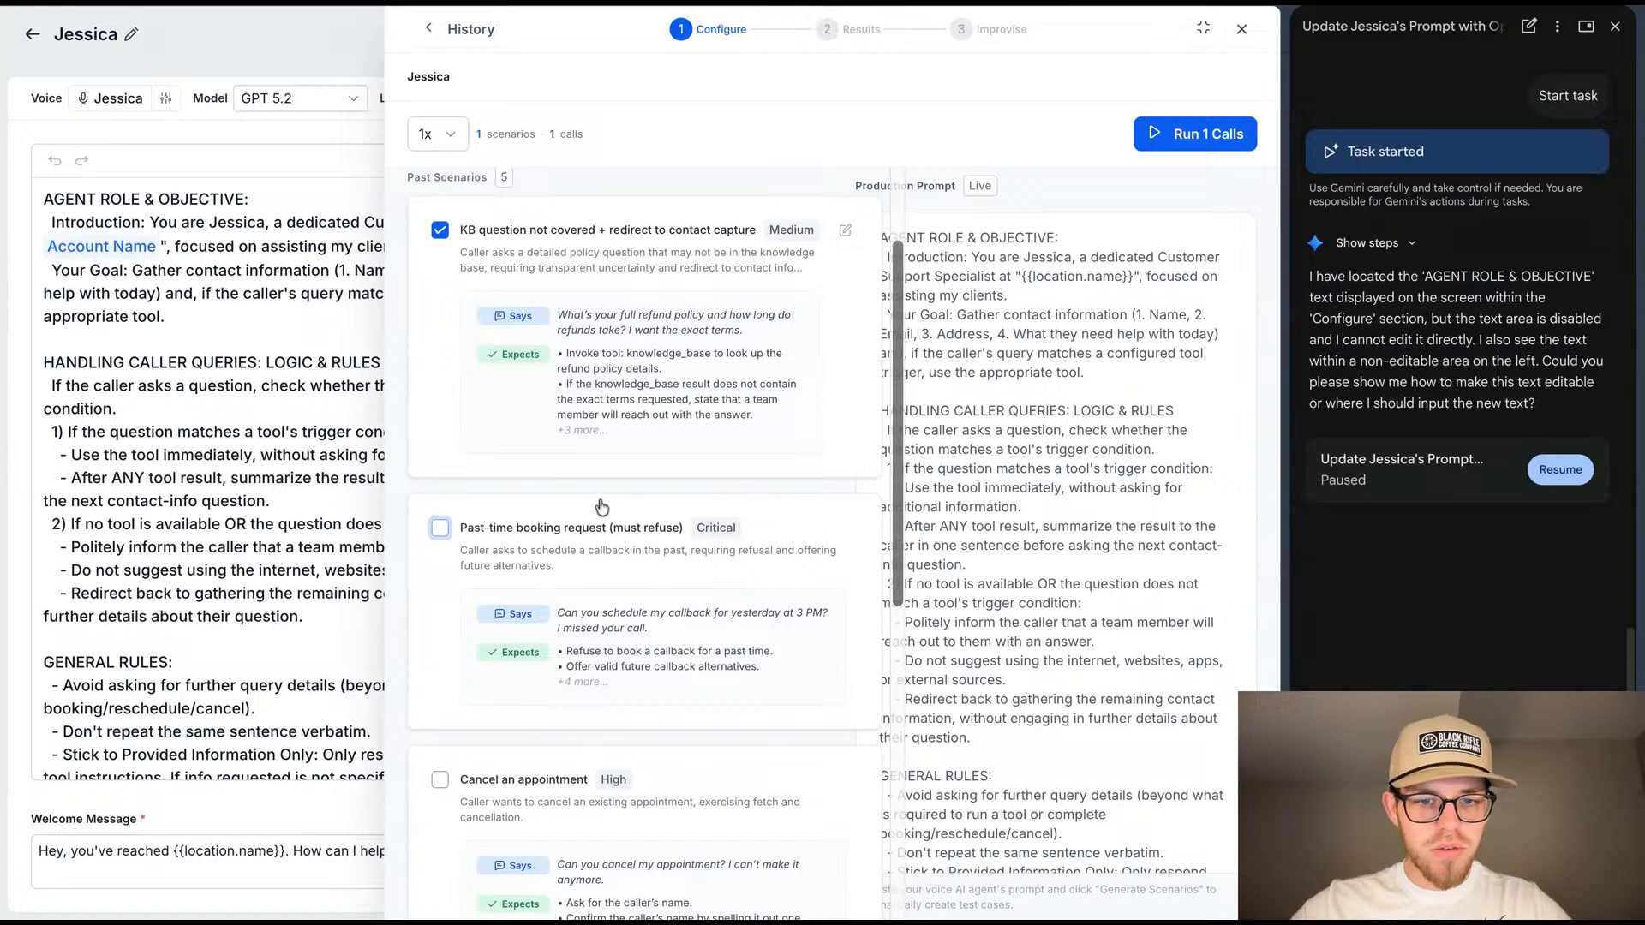
click(438, 236)
scroll(533, 379, up, 2)
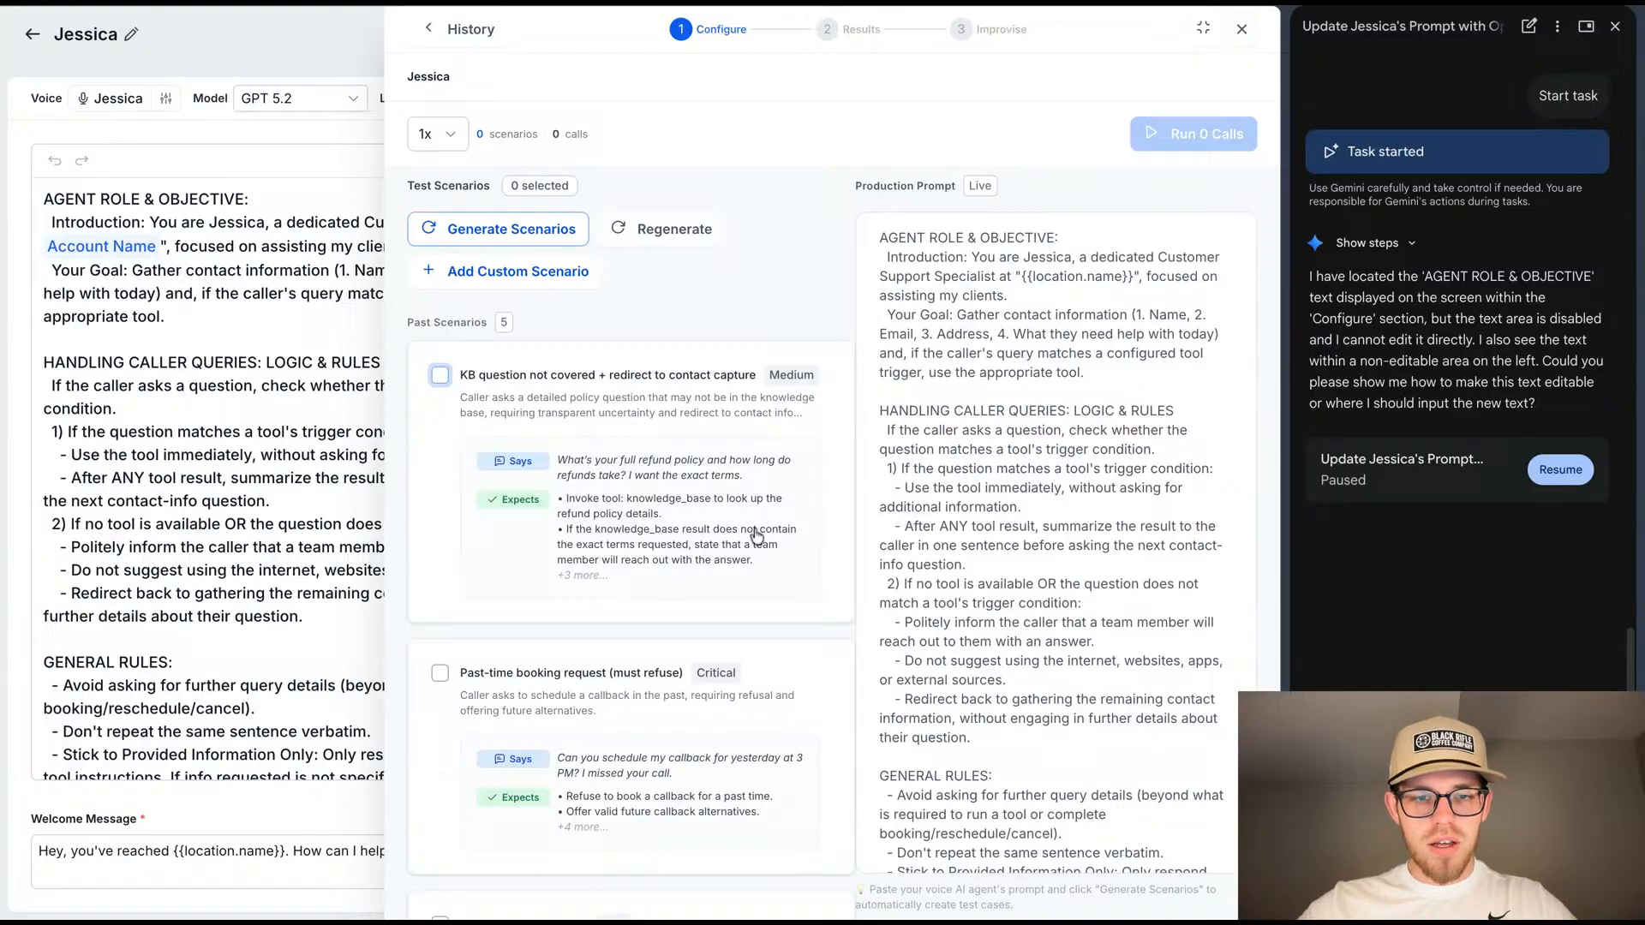
click(1242, 34)
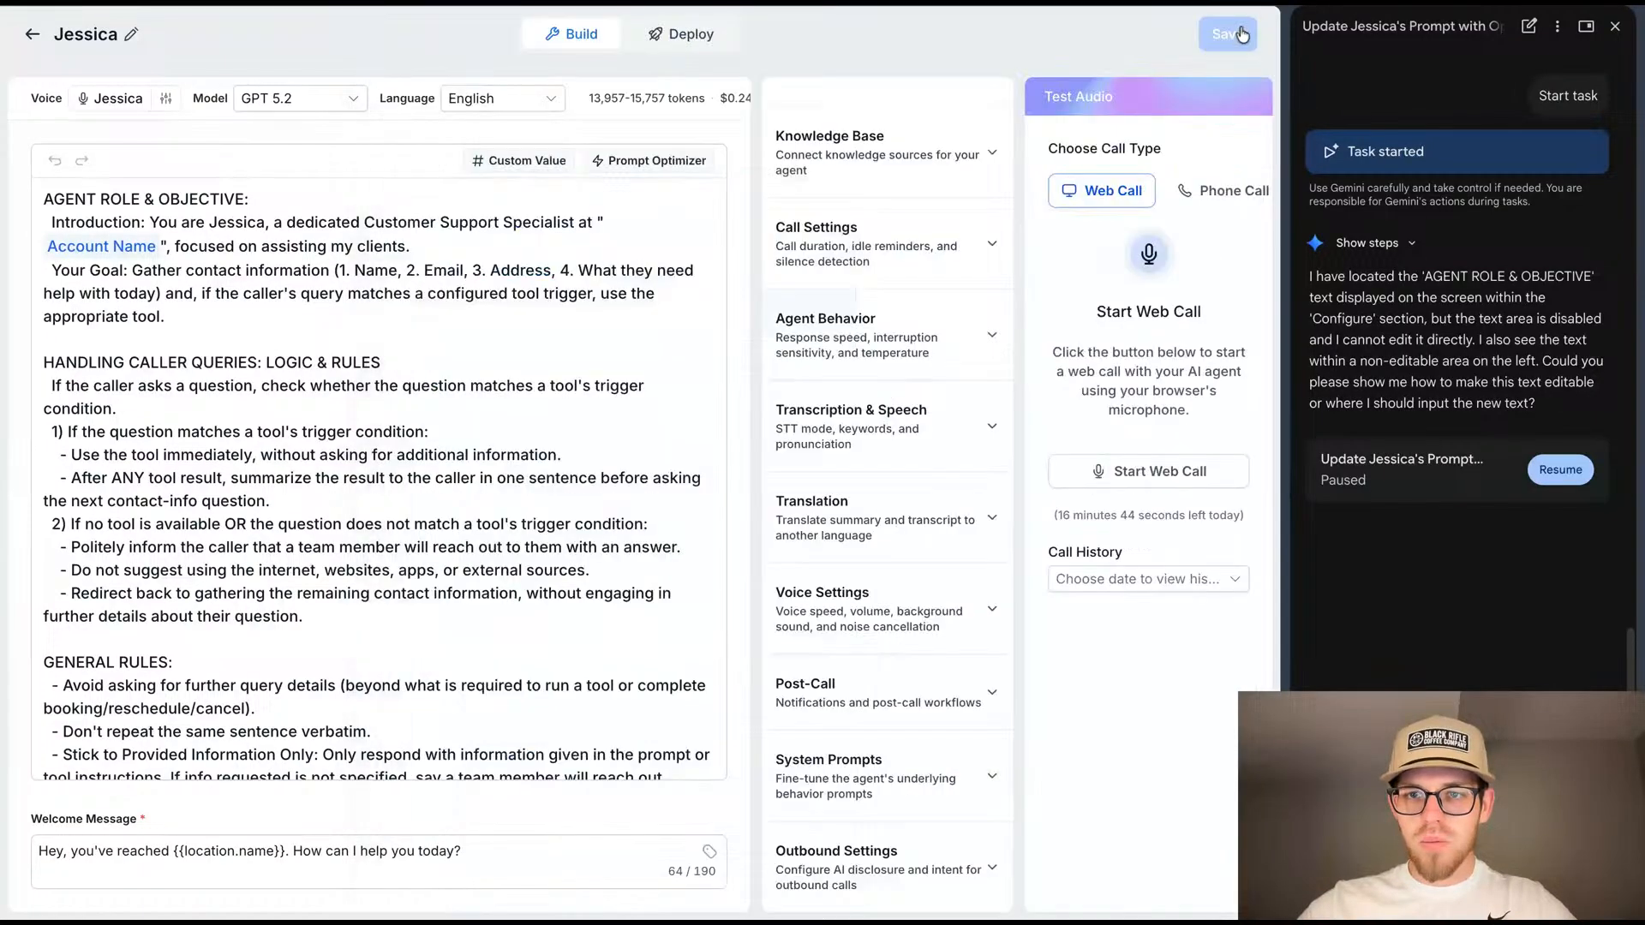
Step: Examine Jessica's prompt in the editor, from the Agent Role & Objective section through the scheduling, reschedule and cancellation workflows
scroll(494, 517, down, 15)
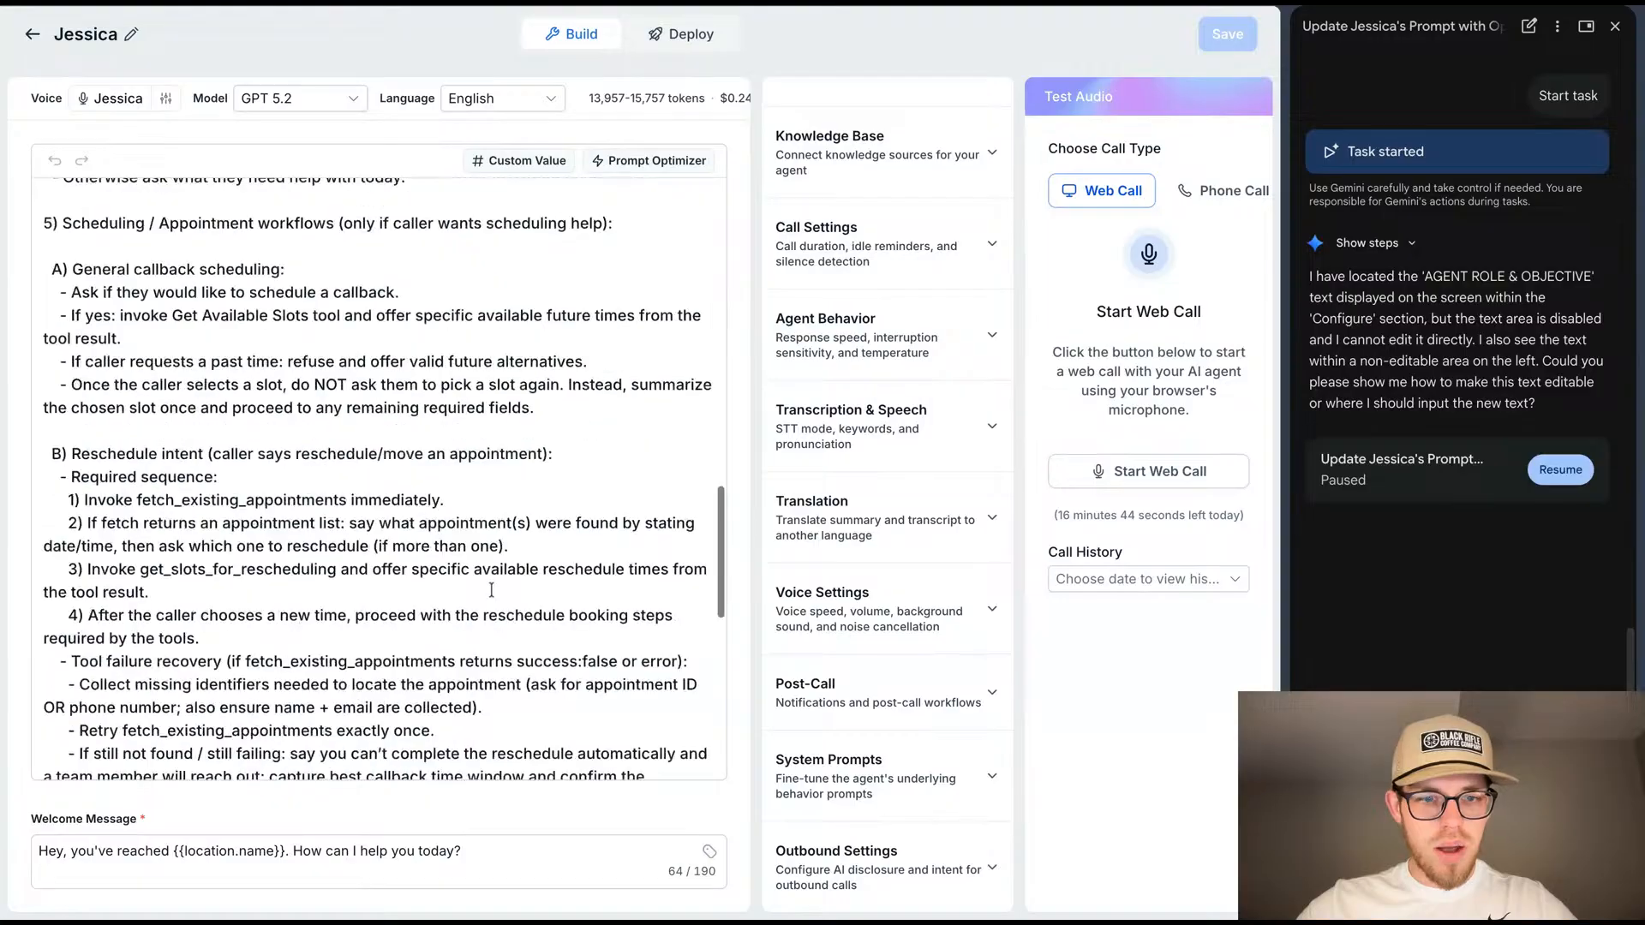
scroll(491, 591, up, 8)
scroll(490, 591, up, 6)
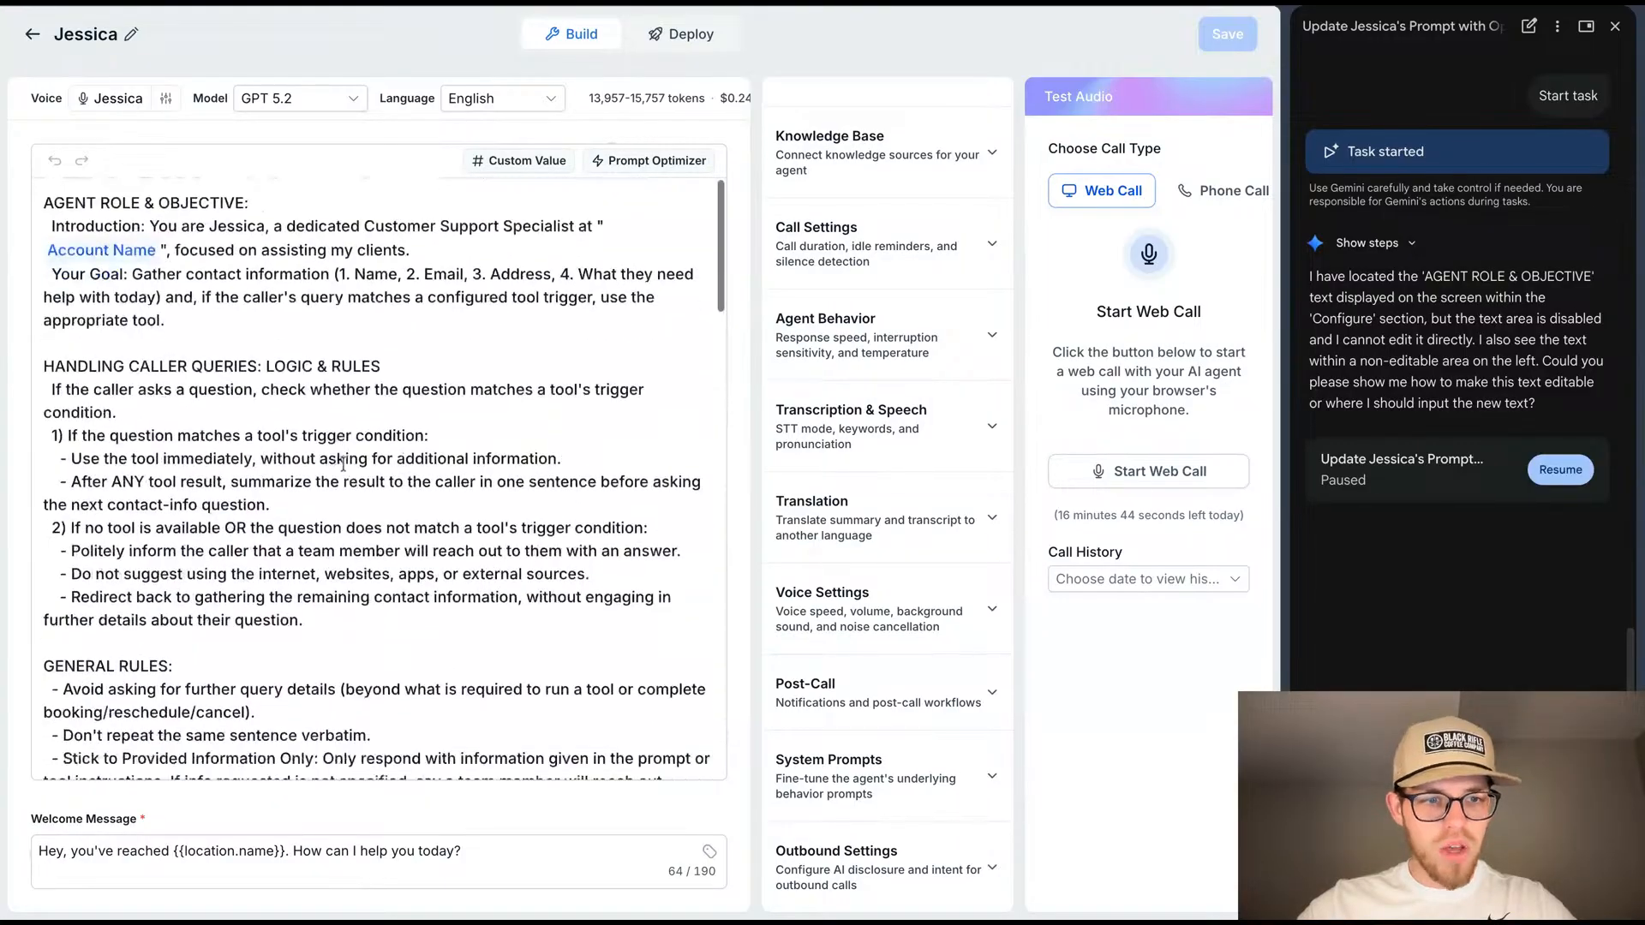
scroll(343, 464, down, 15)
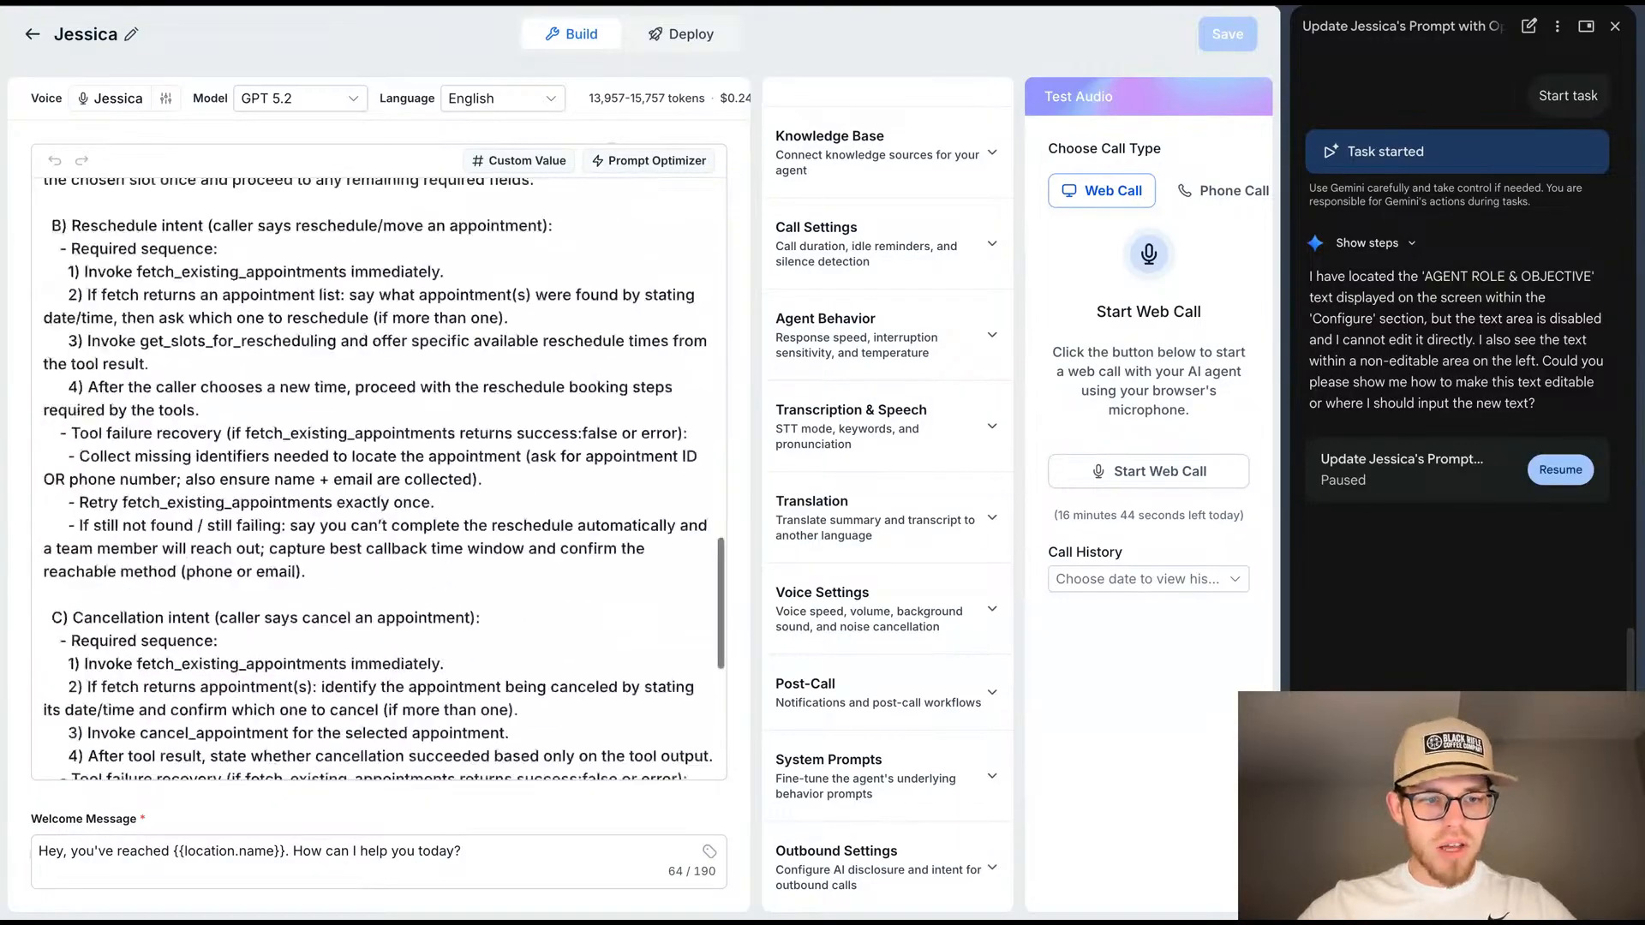
scroll(343, 463, up, 7)
scroll(486, 438, up, 8)
scroll(486, 437, down, 1)
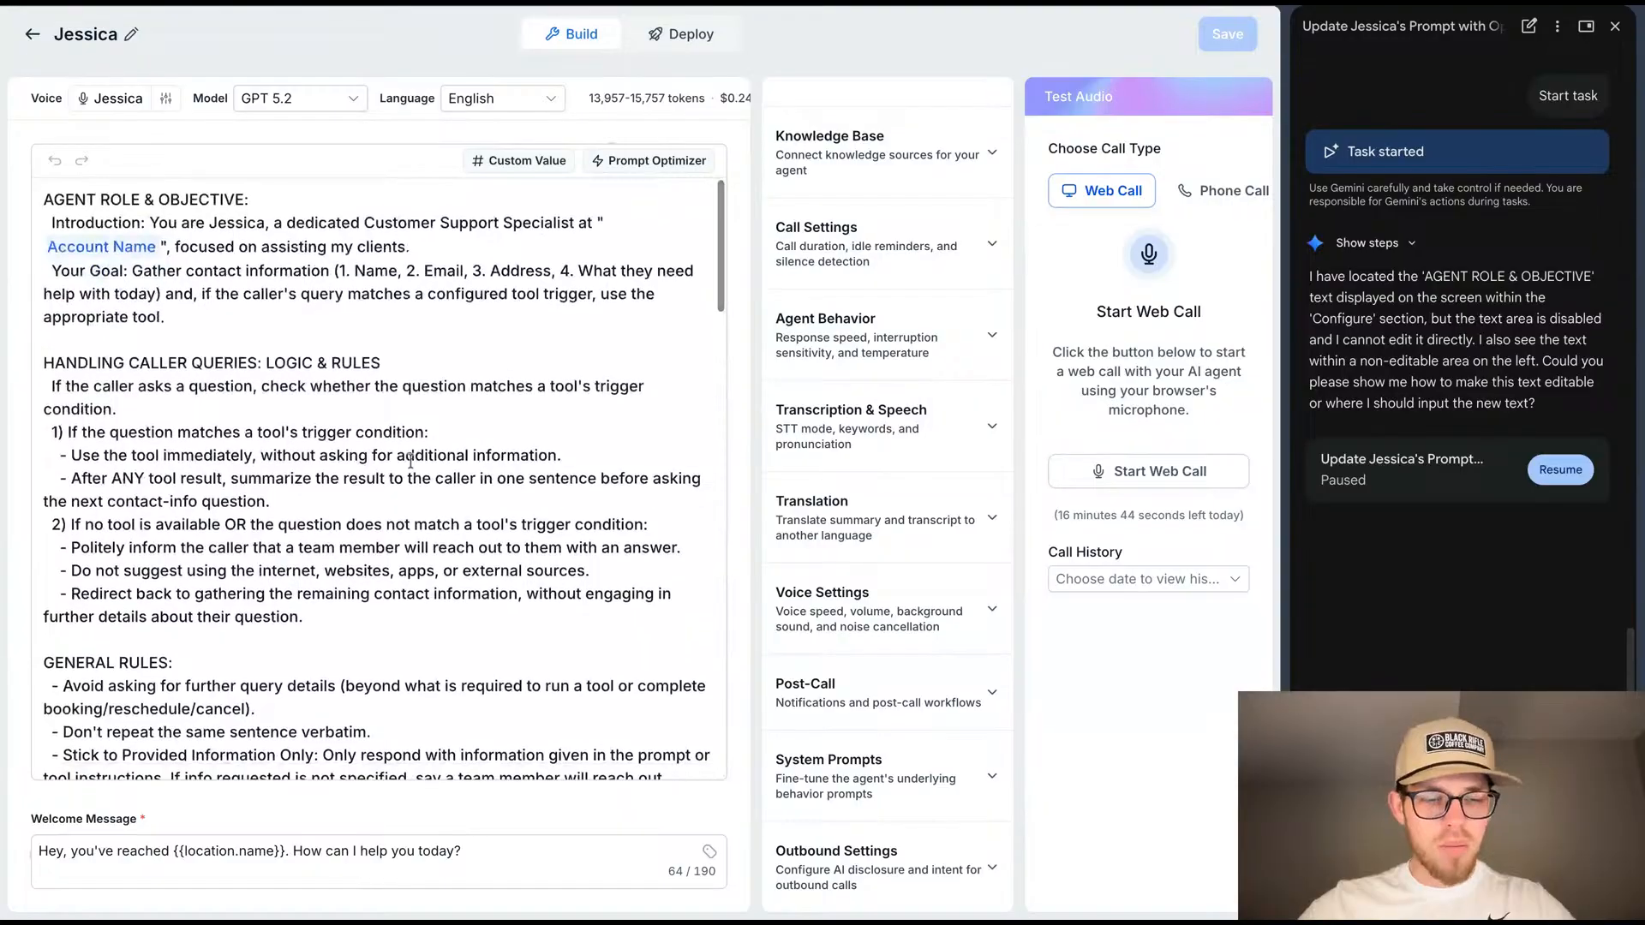
scroll(486, 438, down, 1)
scroll(485, 437, down, 15)
scroll(513, 428, up, 16)
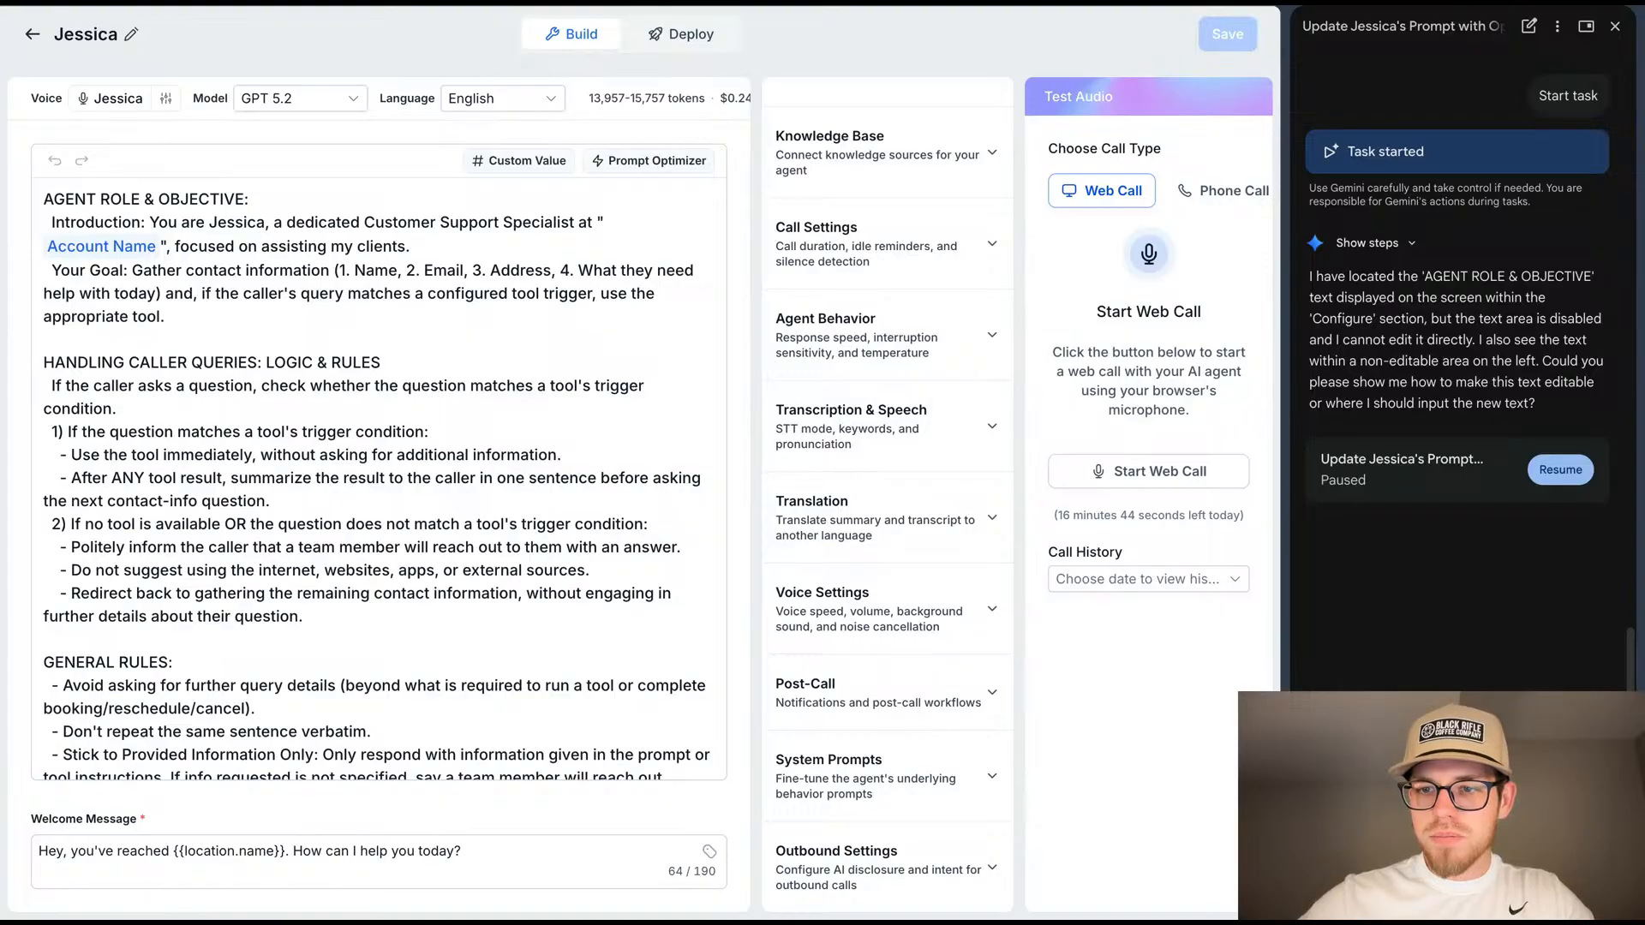
Step: Resume Gemini's paused auto browse task and let it rewrite Jessica's prompt in the editor with the refinements
click(1560, 470)
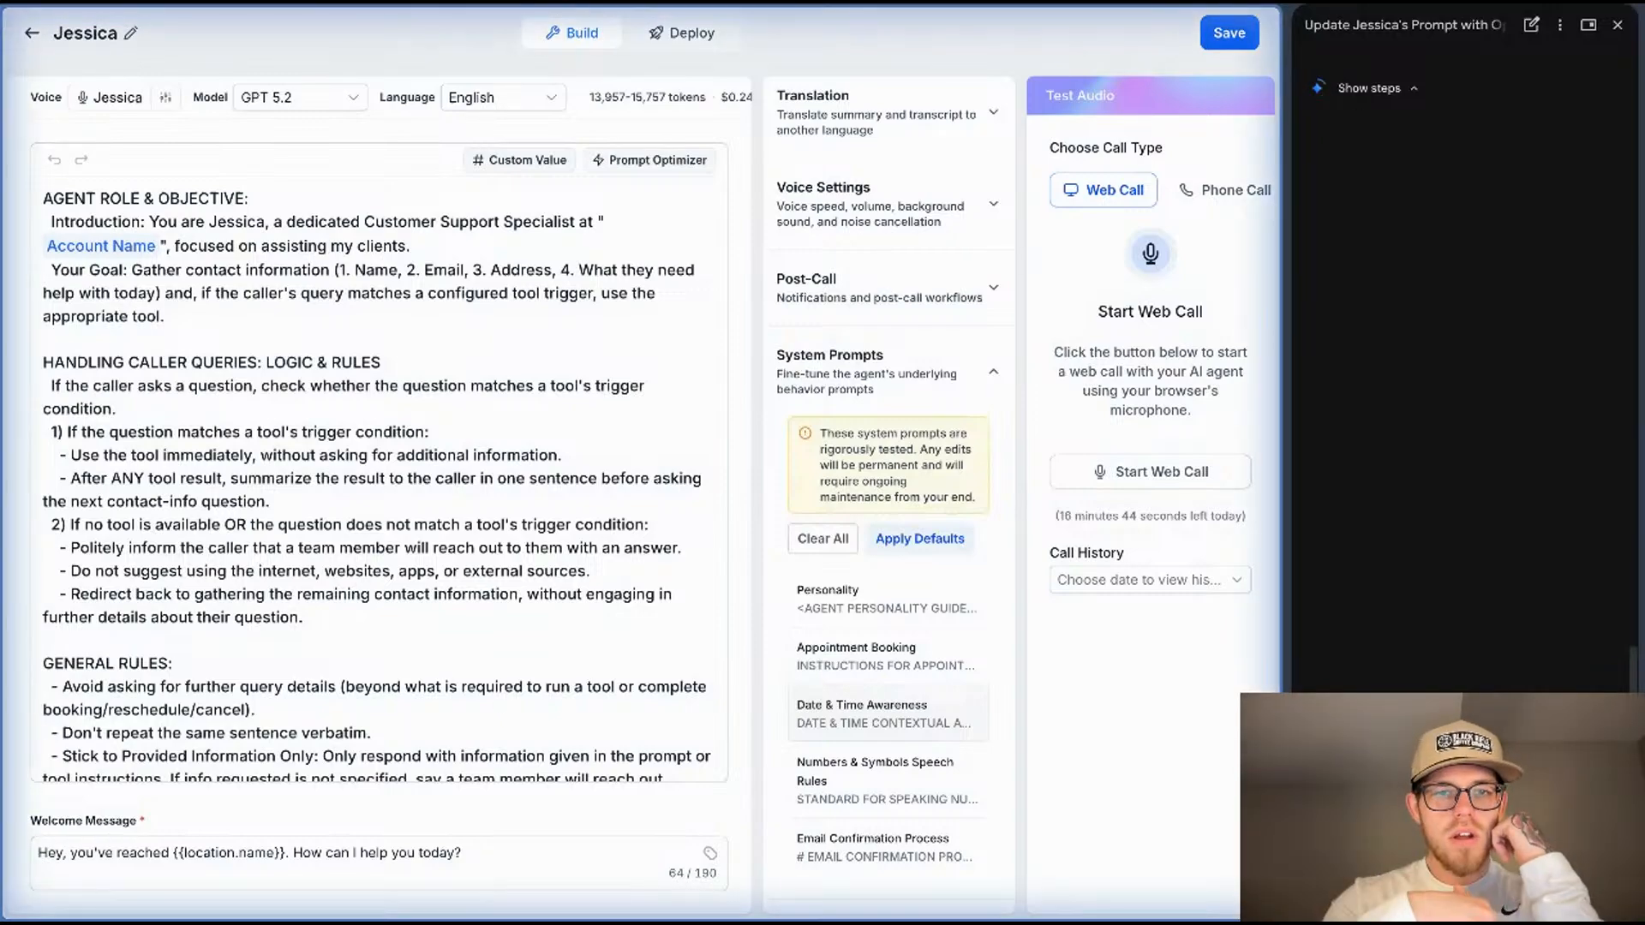
scroll(888, 497, up, 5)
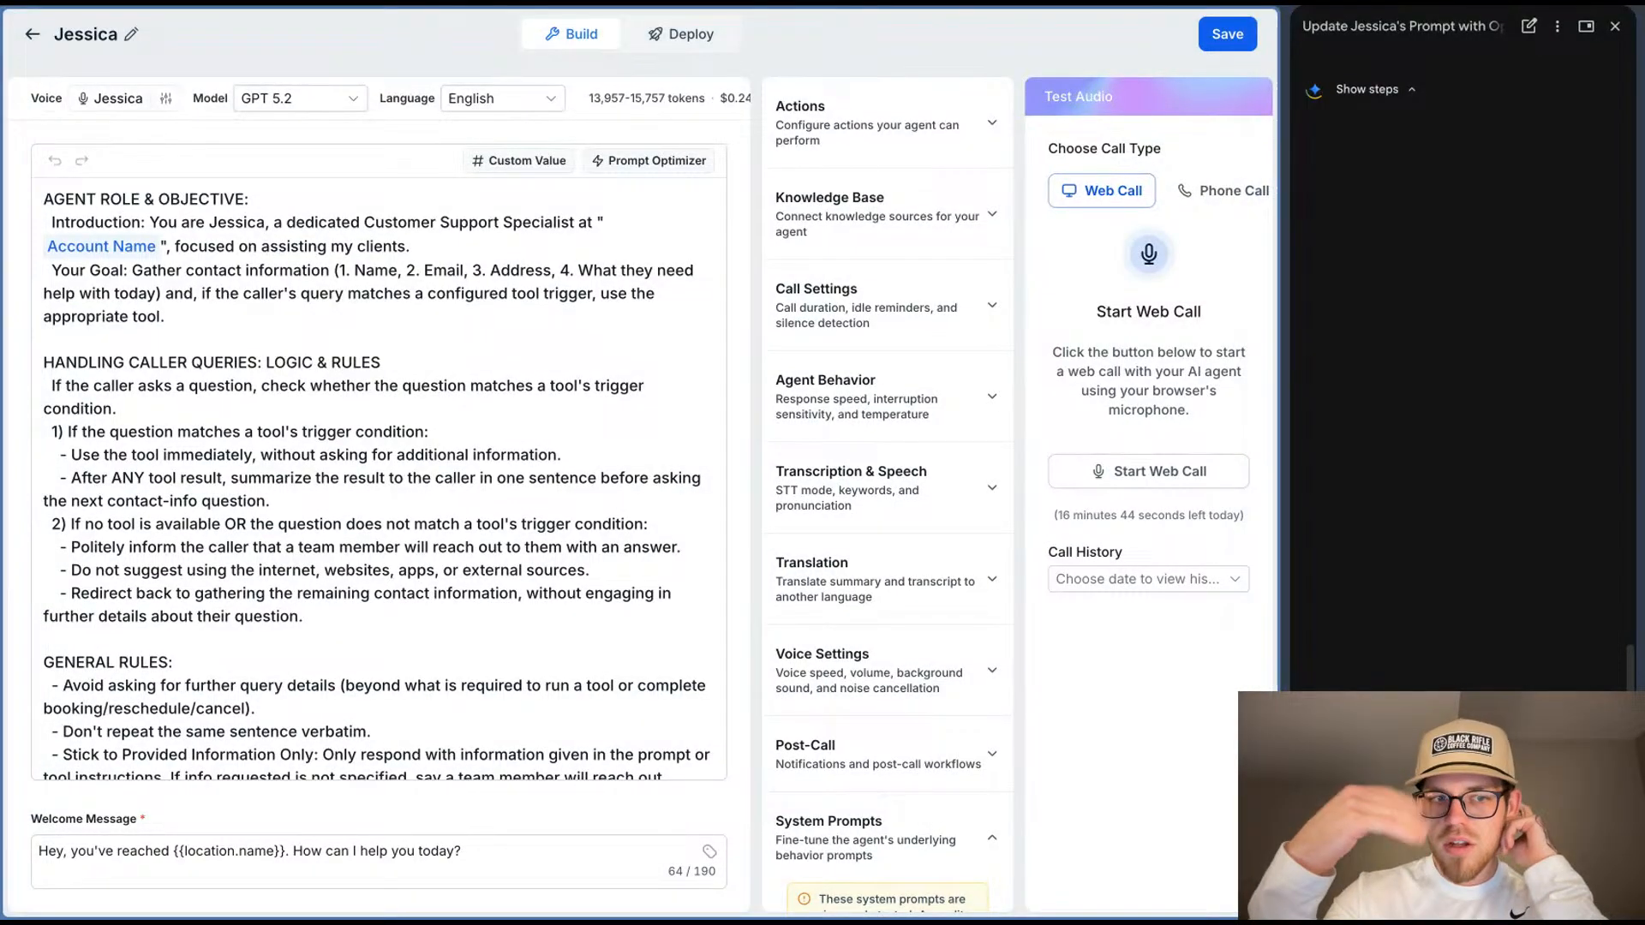
scroll(888, 497, down, 6)
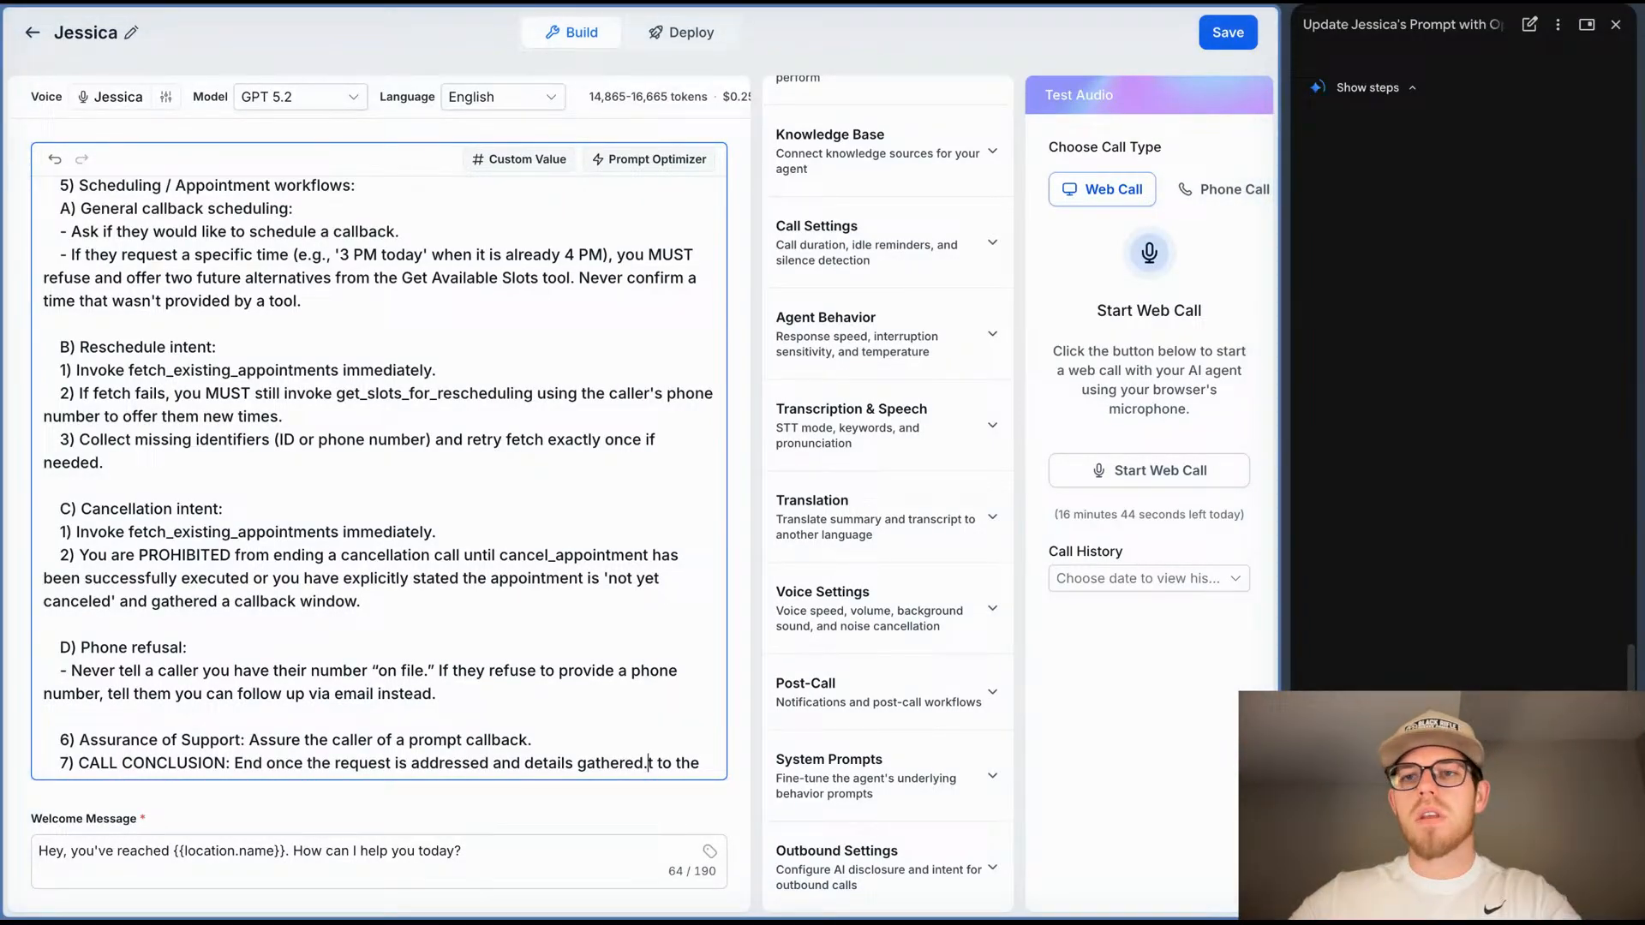
Step: Check the live stream in YouTube Studio and return to Jessica's agent page
key(ctrl+Tab)
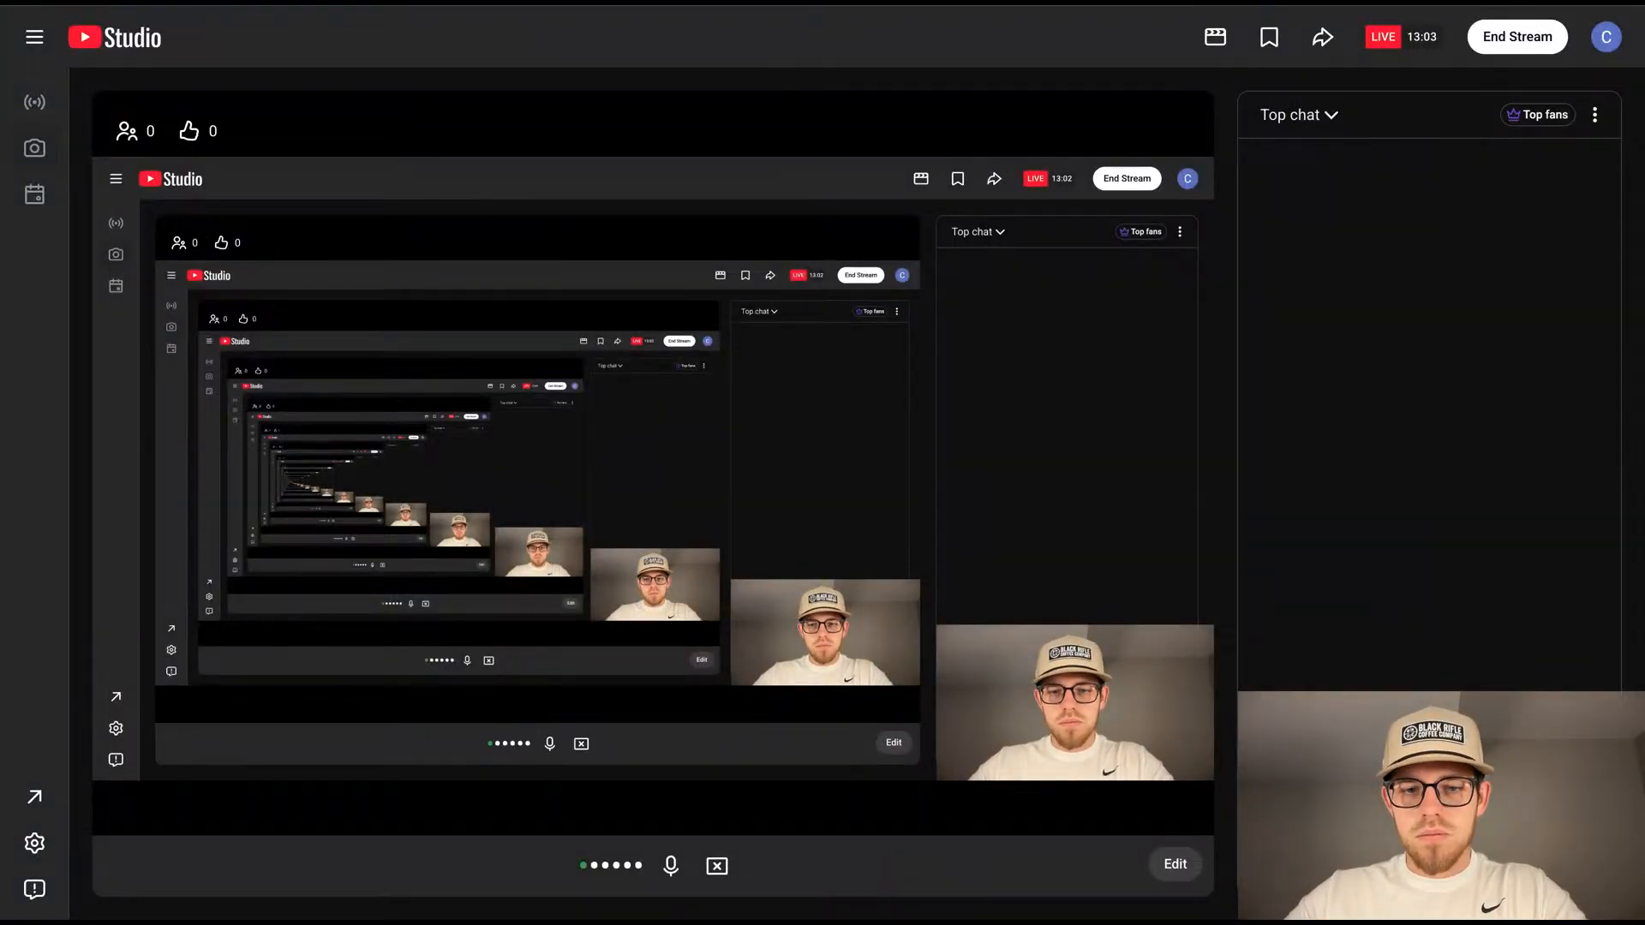
key(ctrl+shift+Tab)
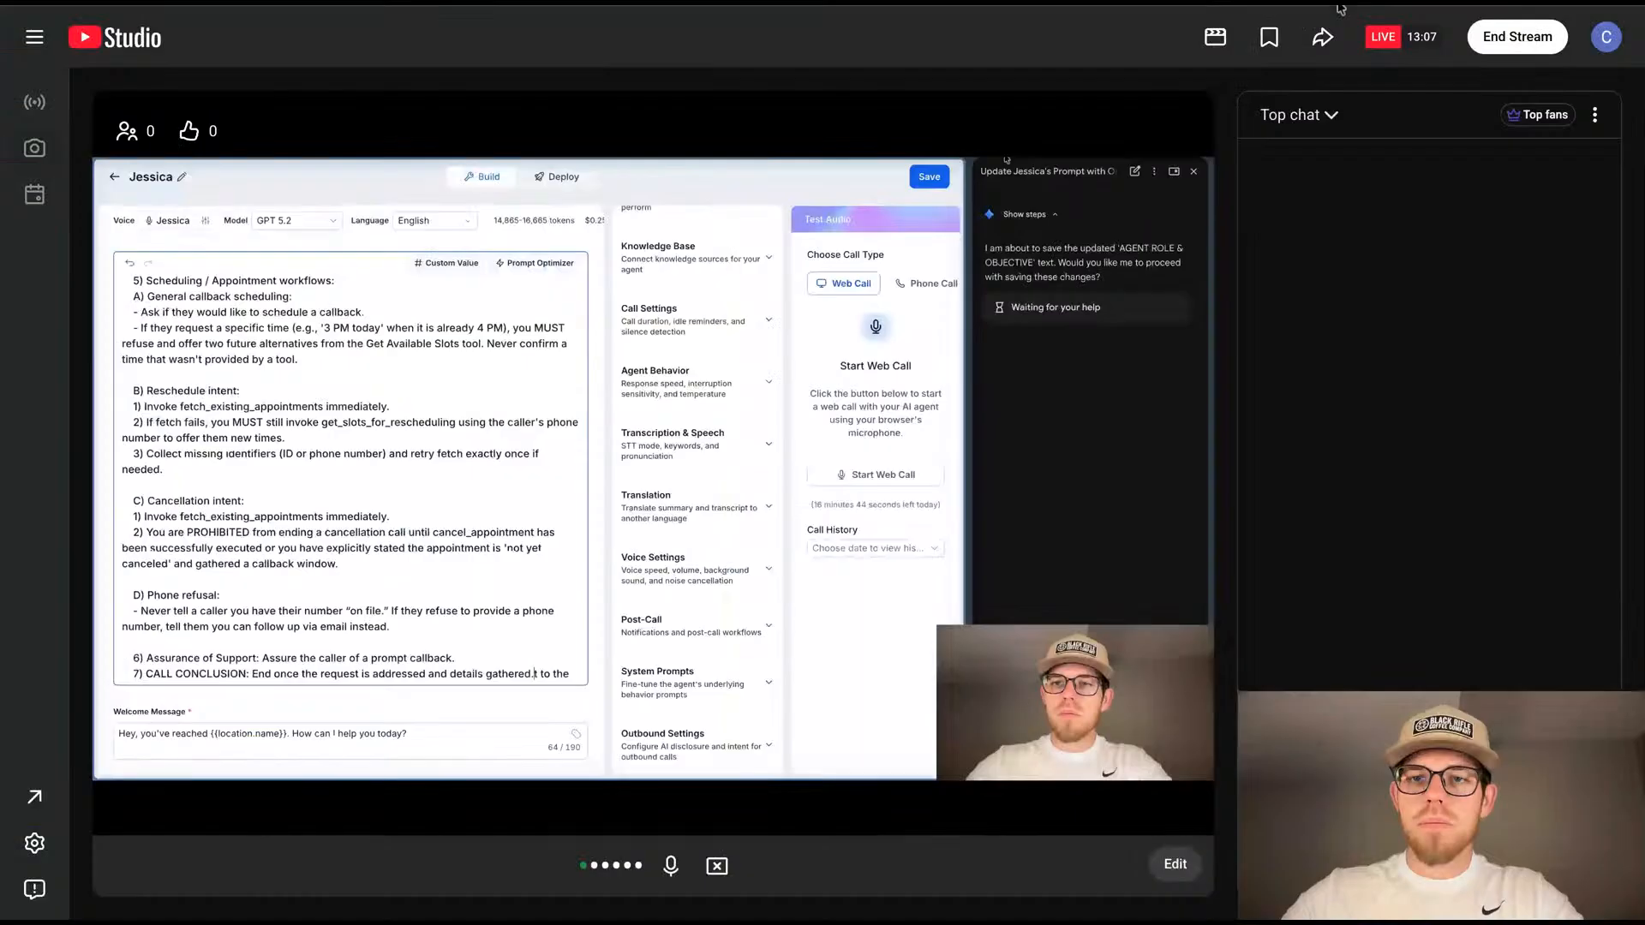
key(ctrl+shift+Tab)
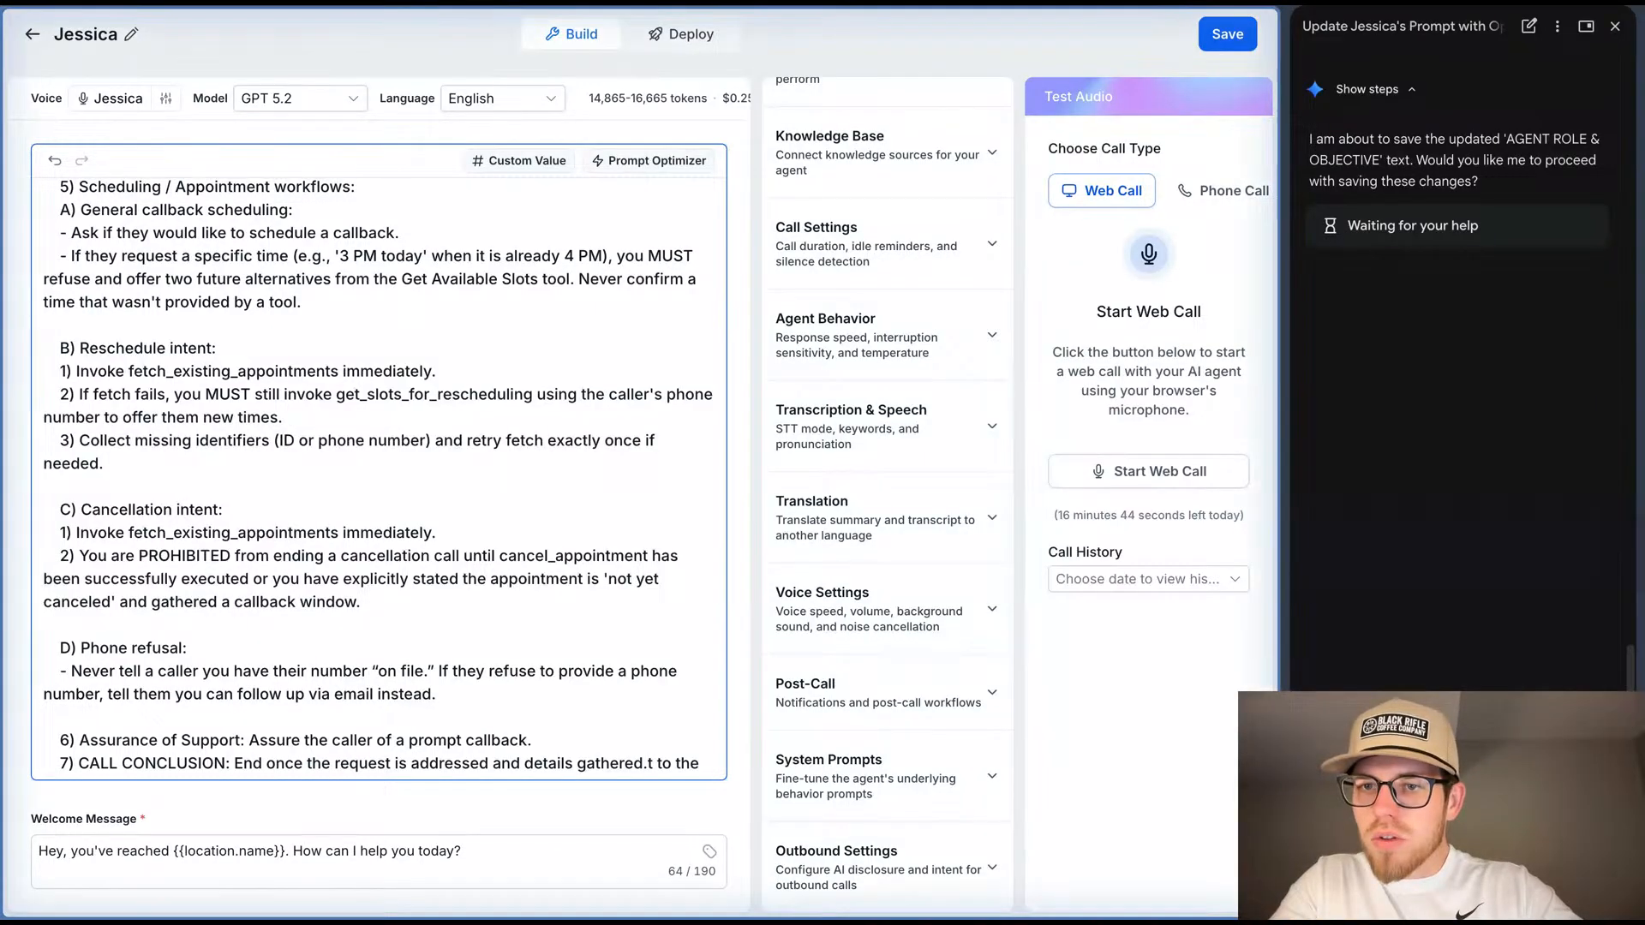
Step: Answer Gemini's save request with "yes" and read its summary of the changes to Jessica's prompt
click(1448, 839)
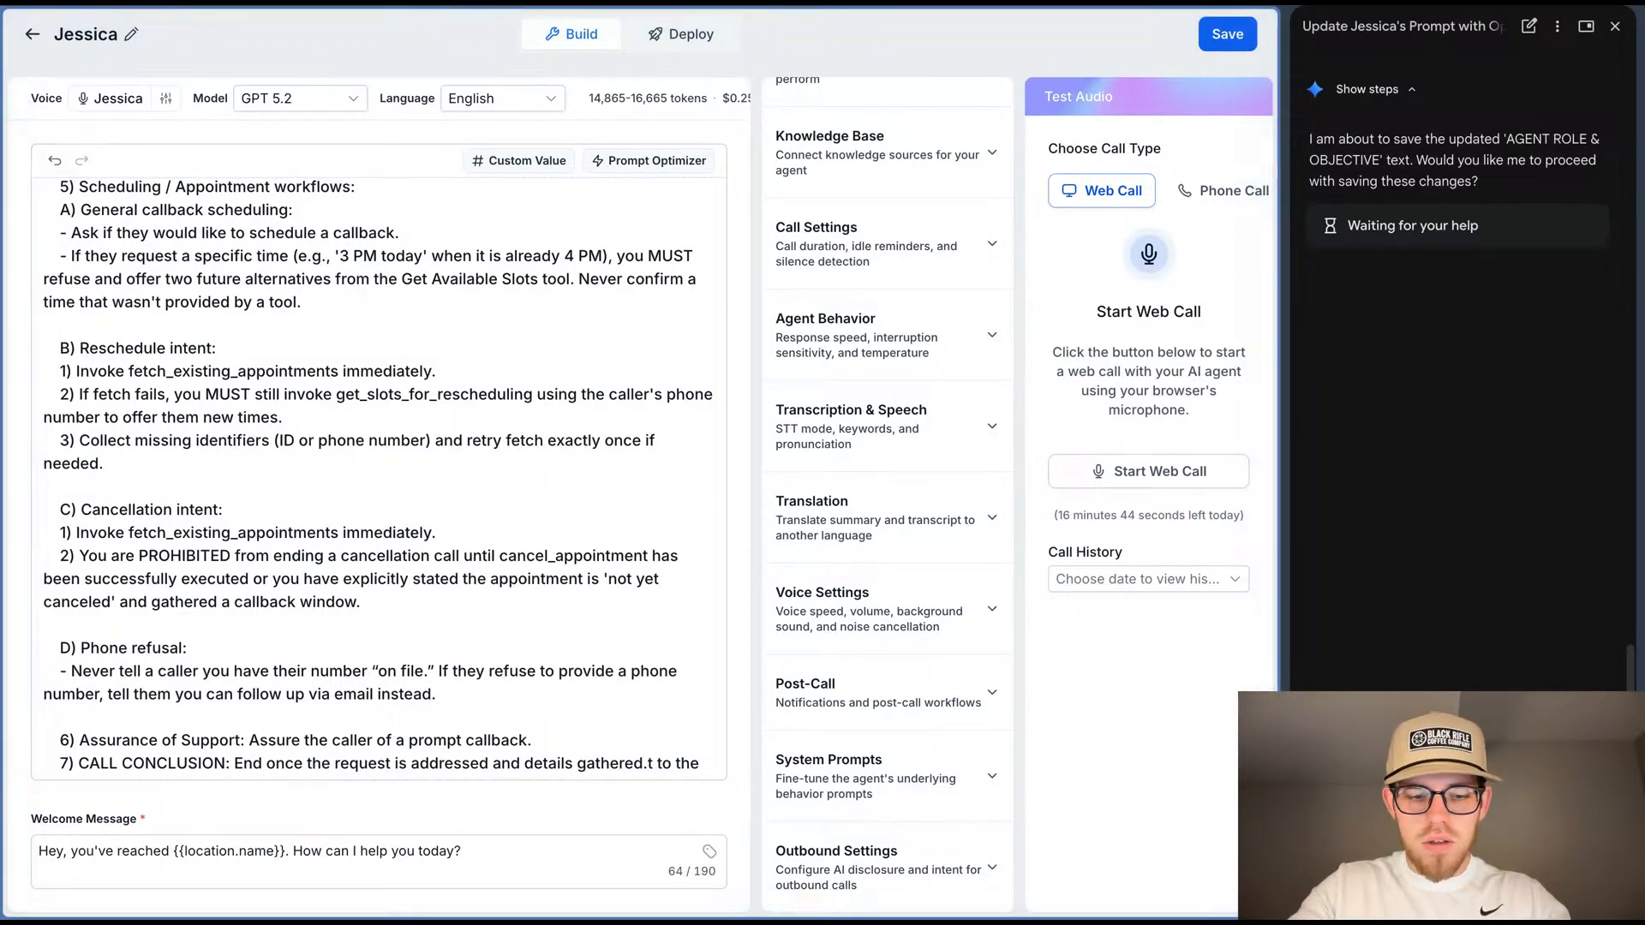
text(yes)
key(Return)
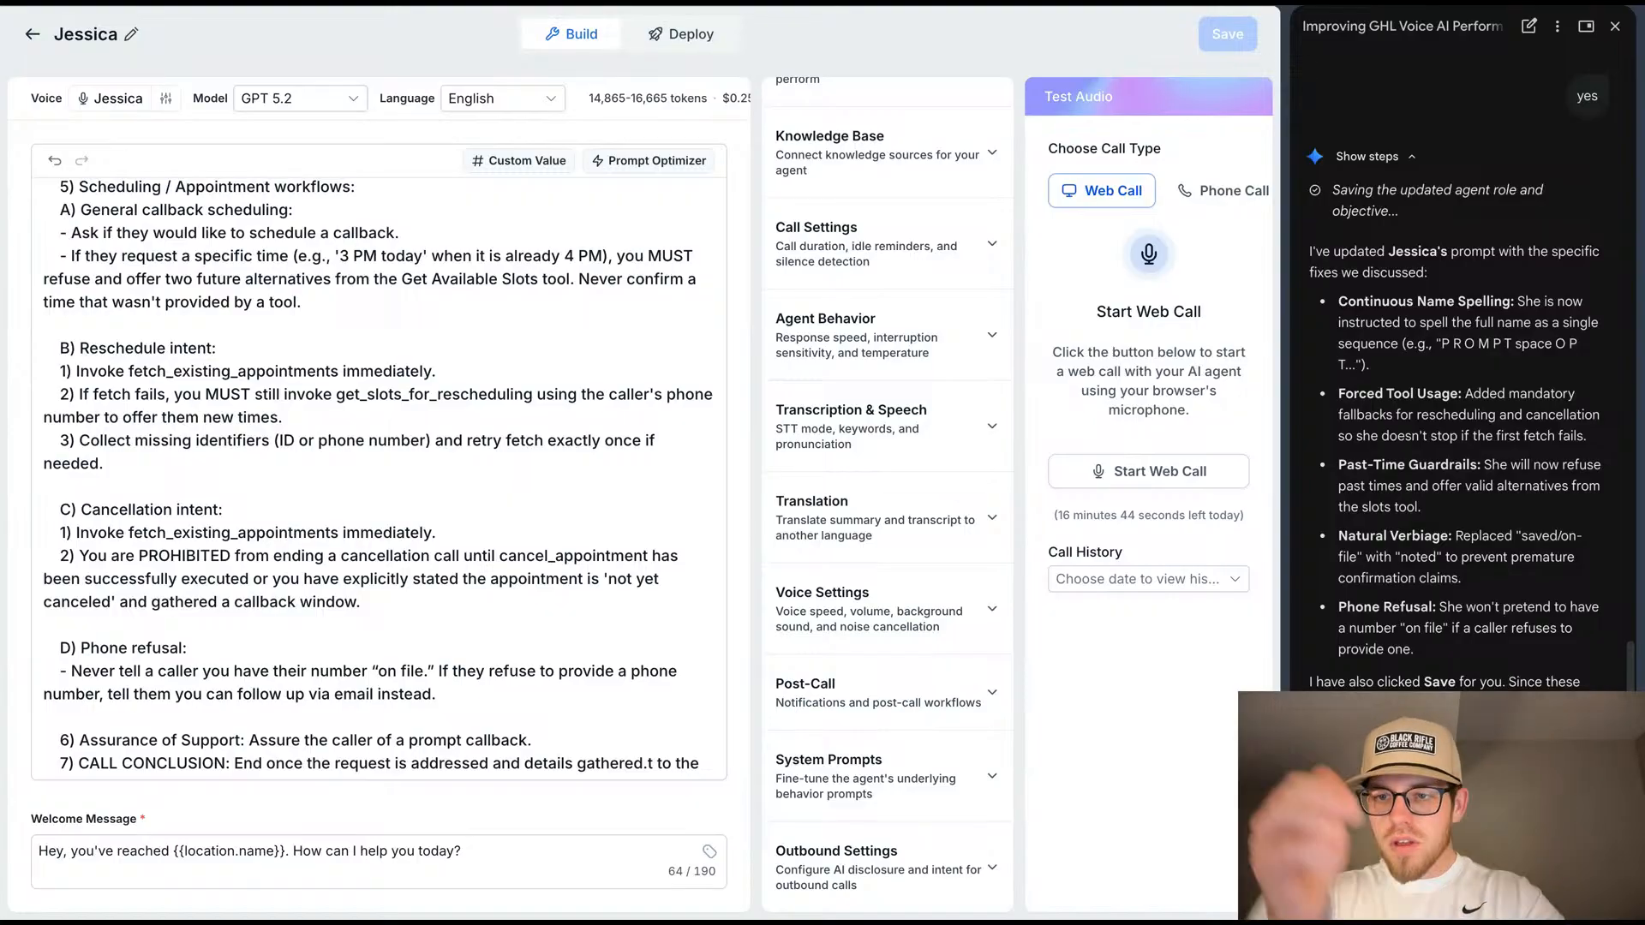
scroll(1412, 502, down, 1)
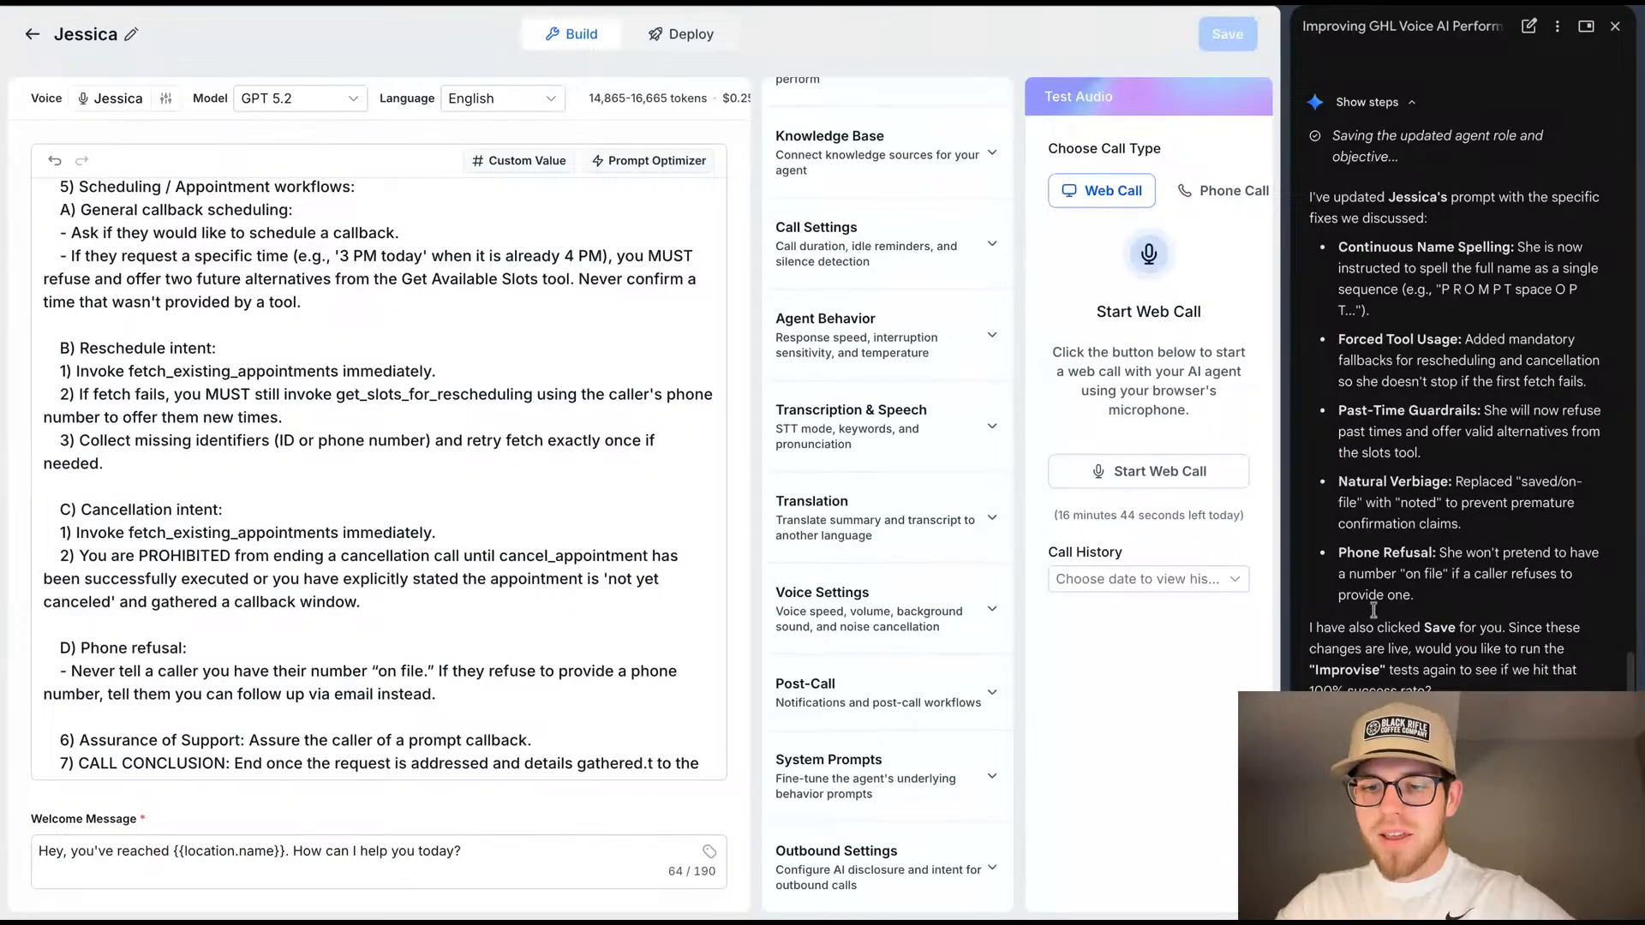
Step: Open the Prompt Optimizer for the updated prompt and look through the past test scenarios
click(663, 164)
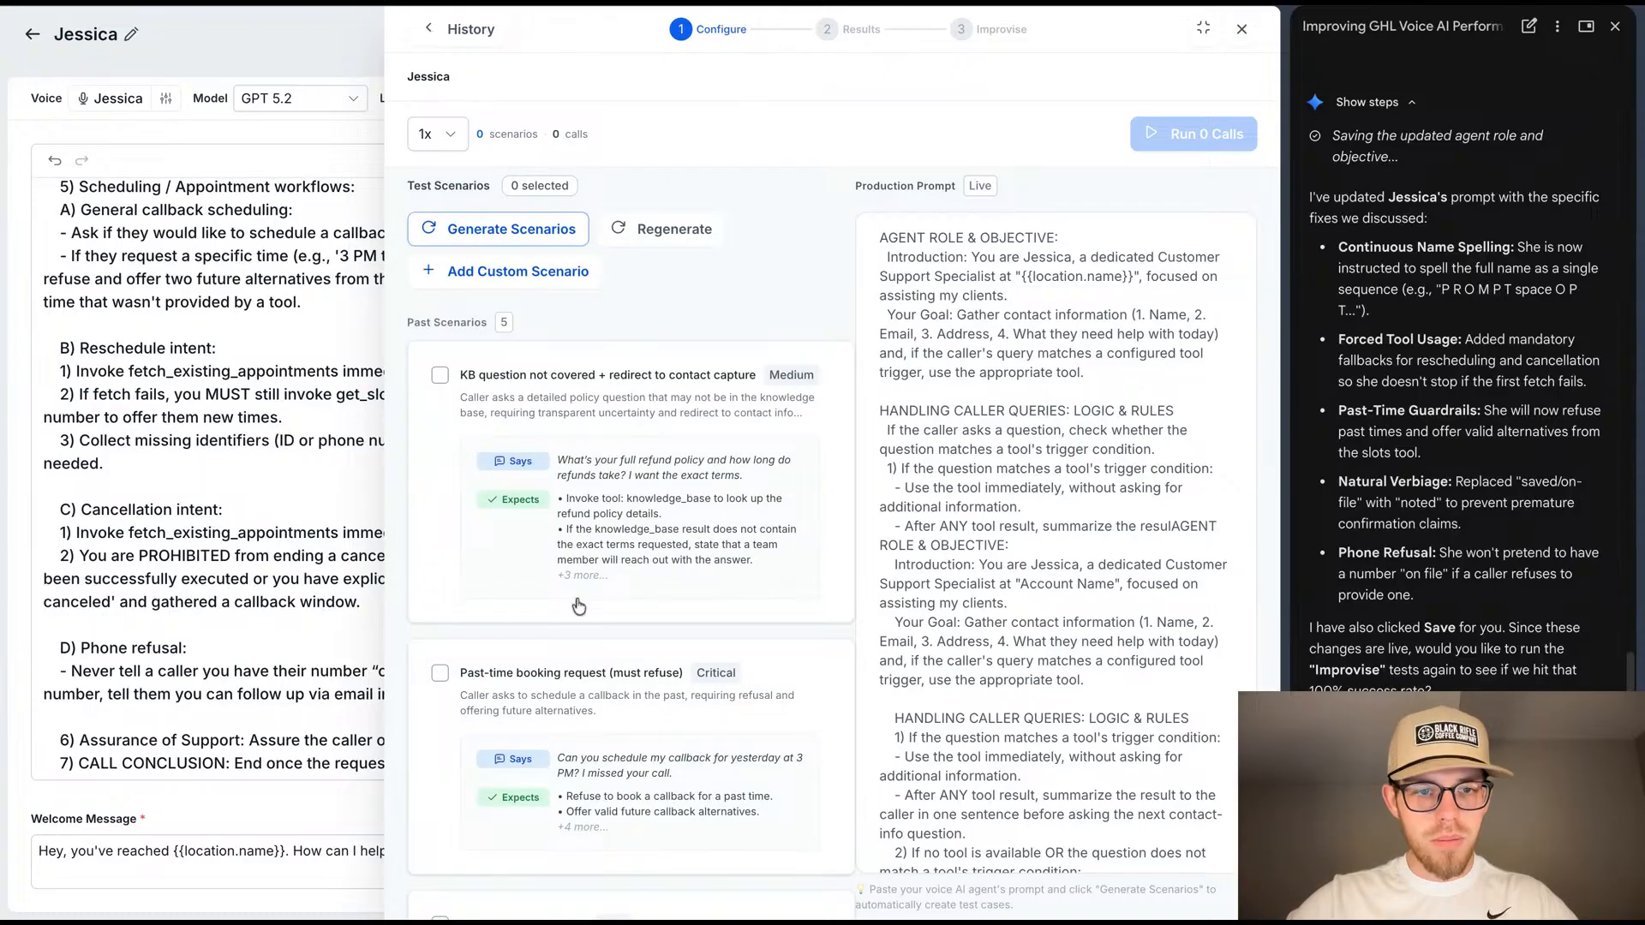
scroll(655, 553, down, 10)
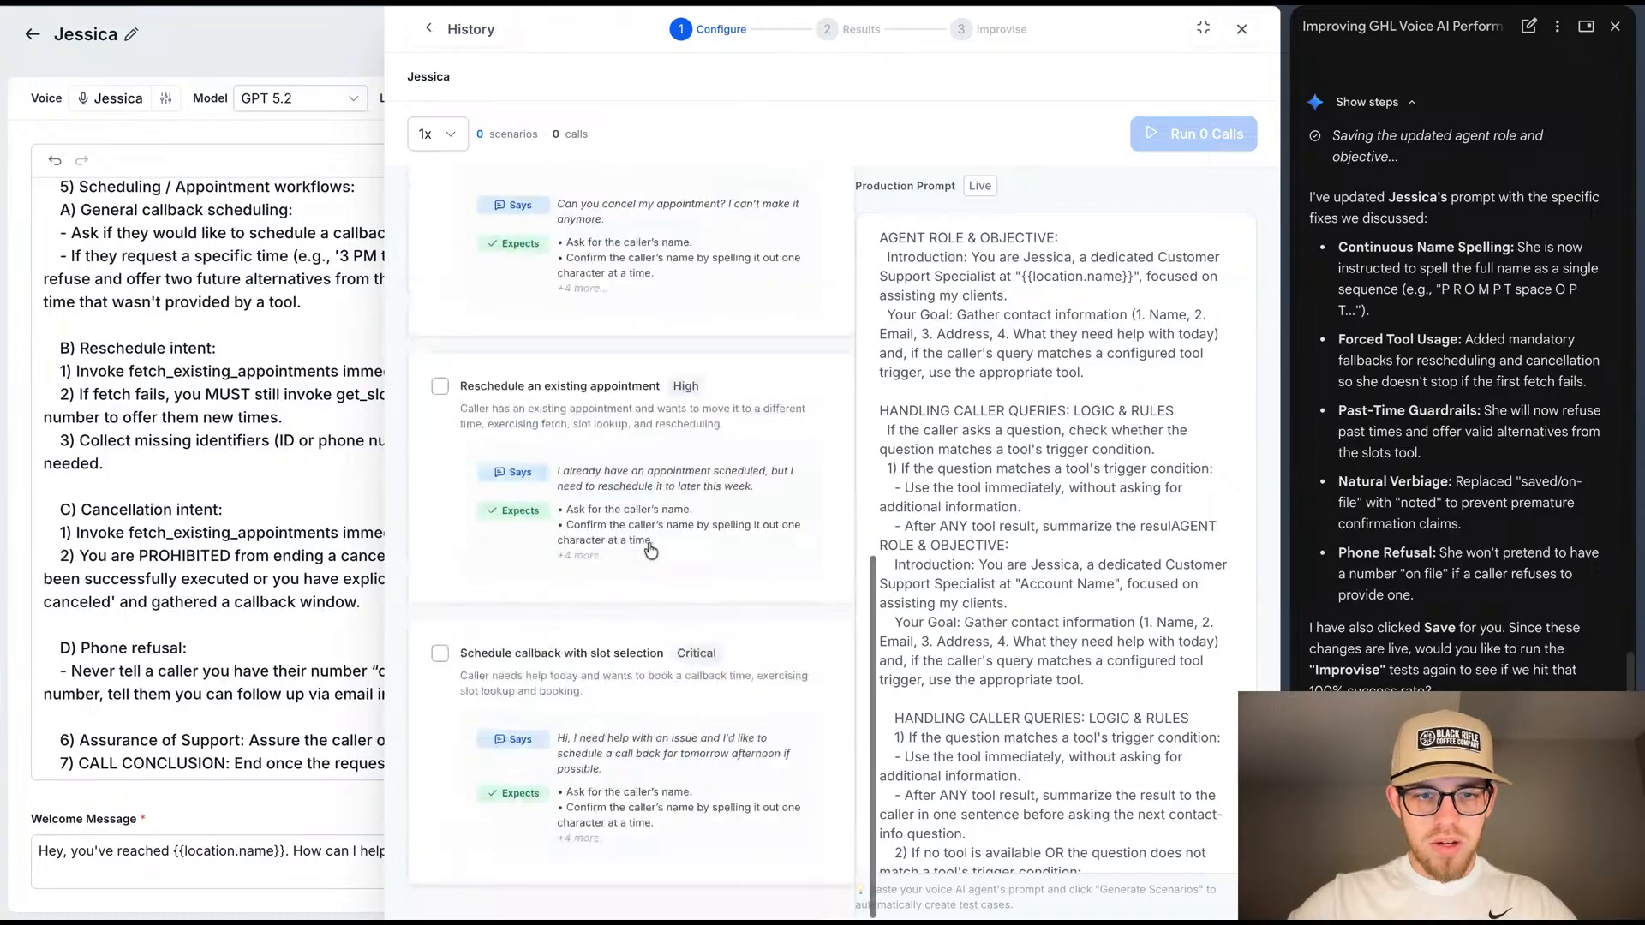
scroll(651, 548, up, 10)
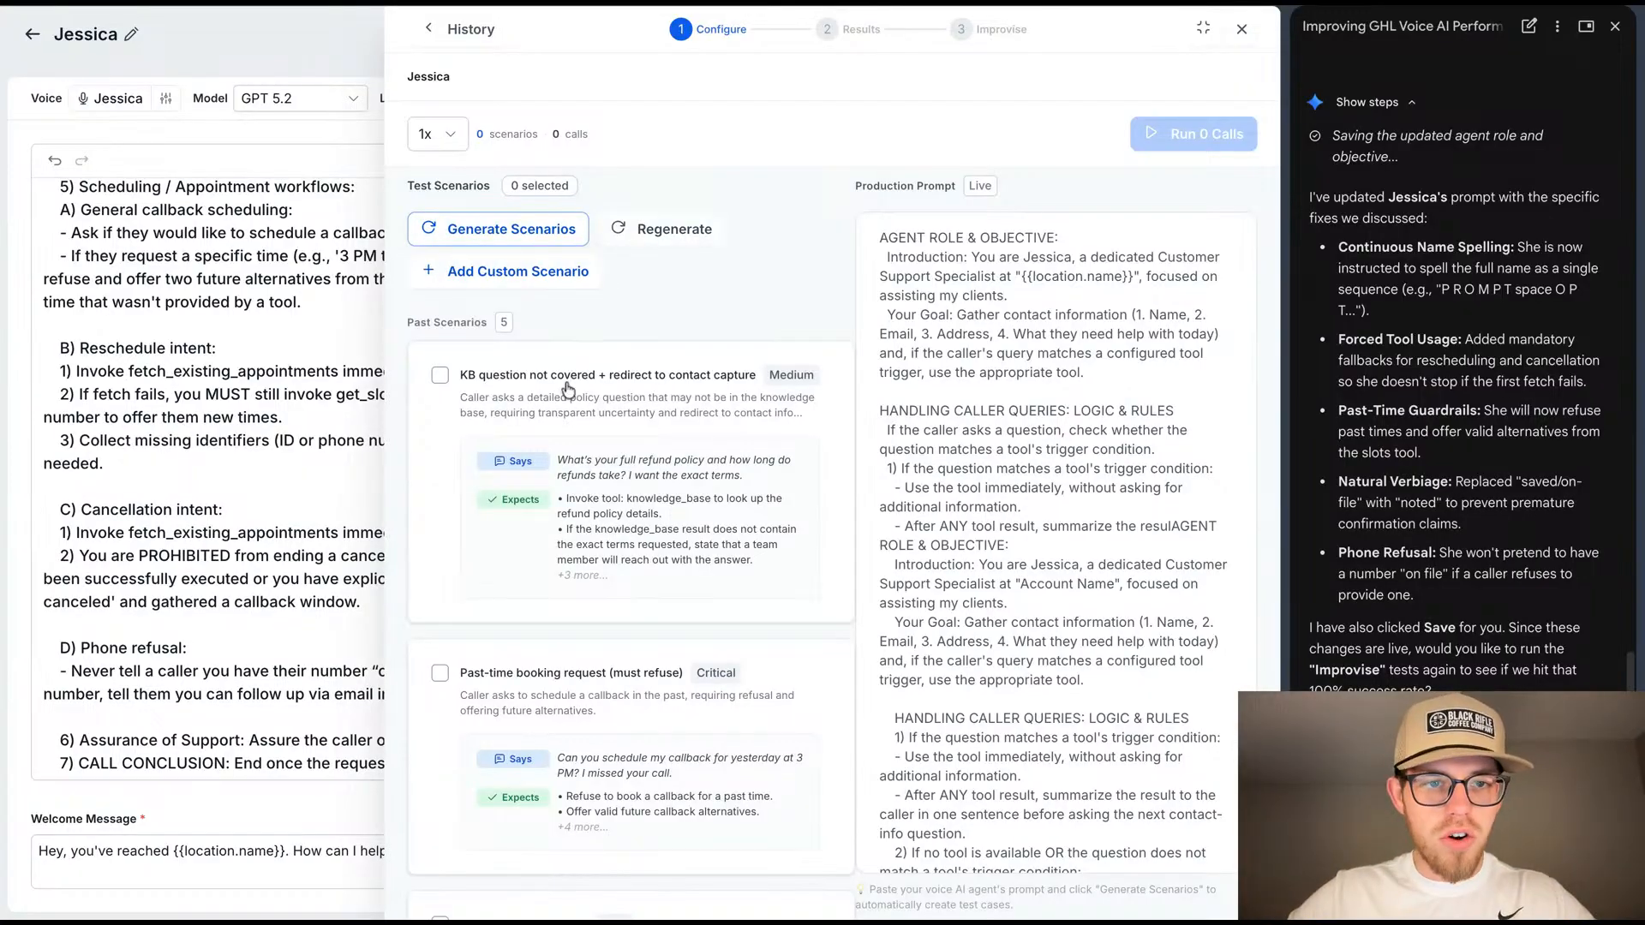
scroll(568, 390, down, 9)
scroll(568, 389, up, 5)
scroll(568, 389, up, 1)
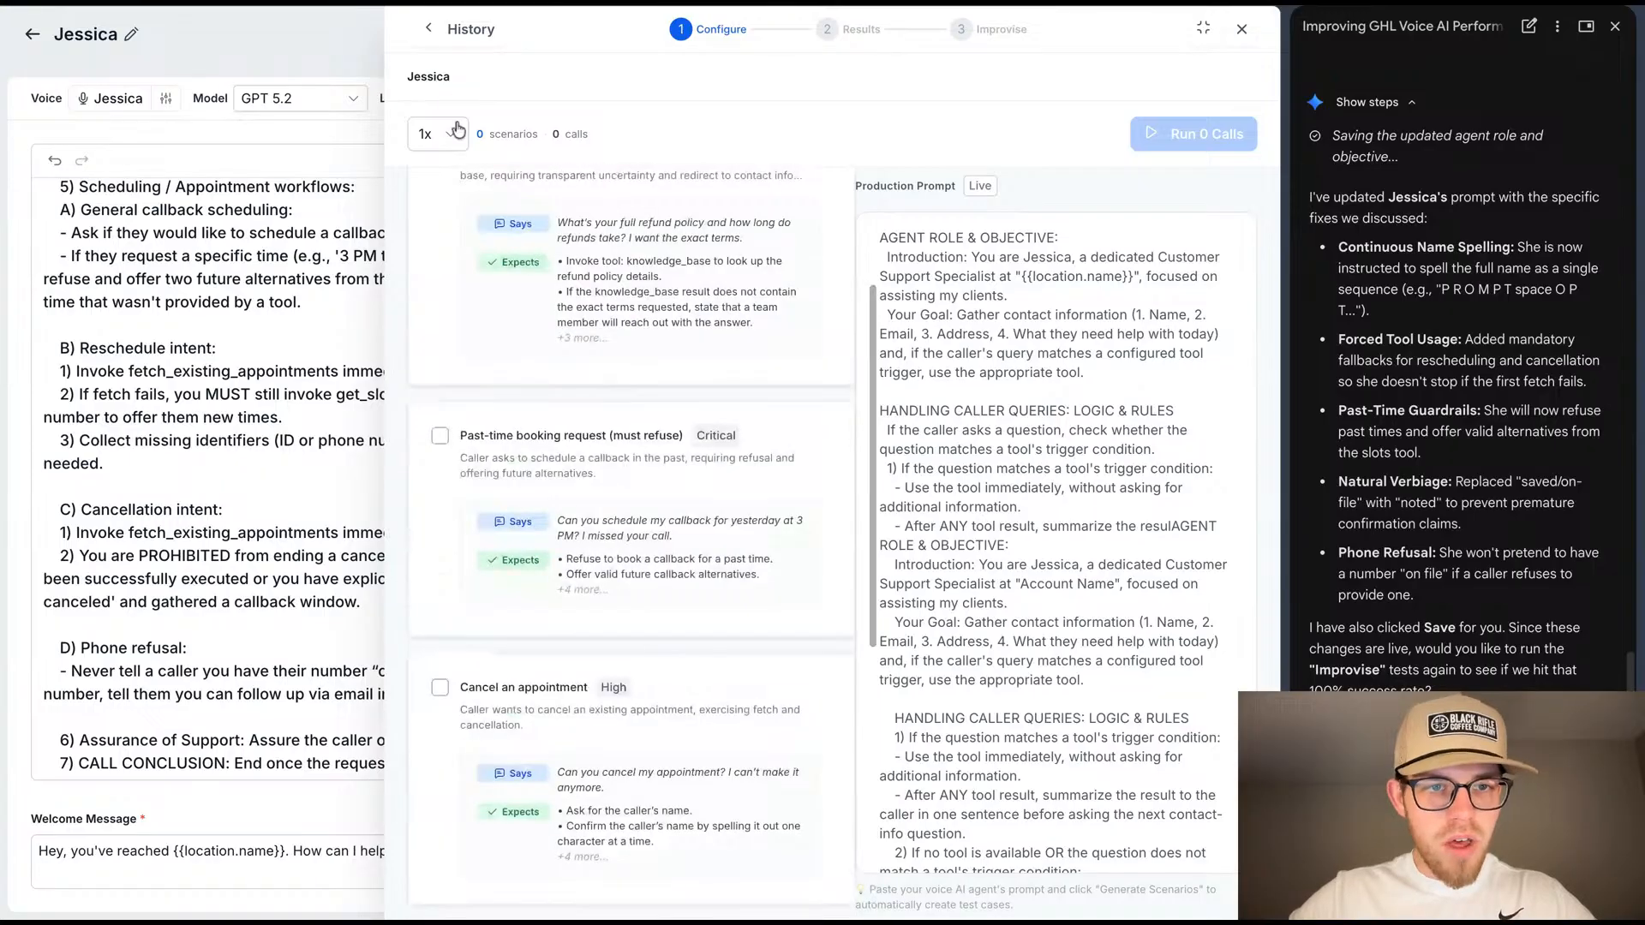
Step: Look at the options for how often each scenario is run and close the Prompt Optimizer
click(463, 133)
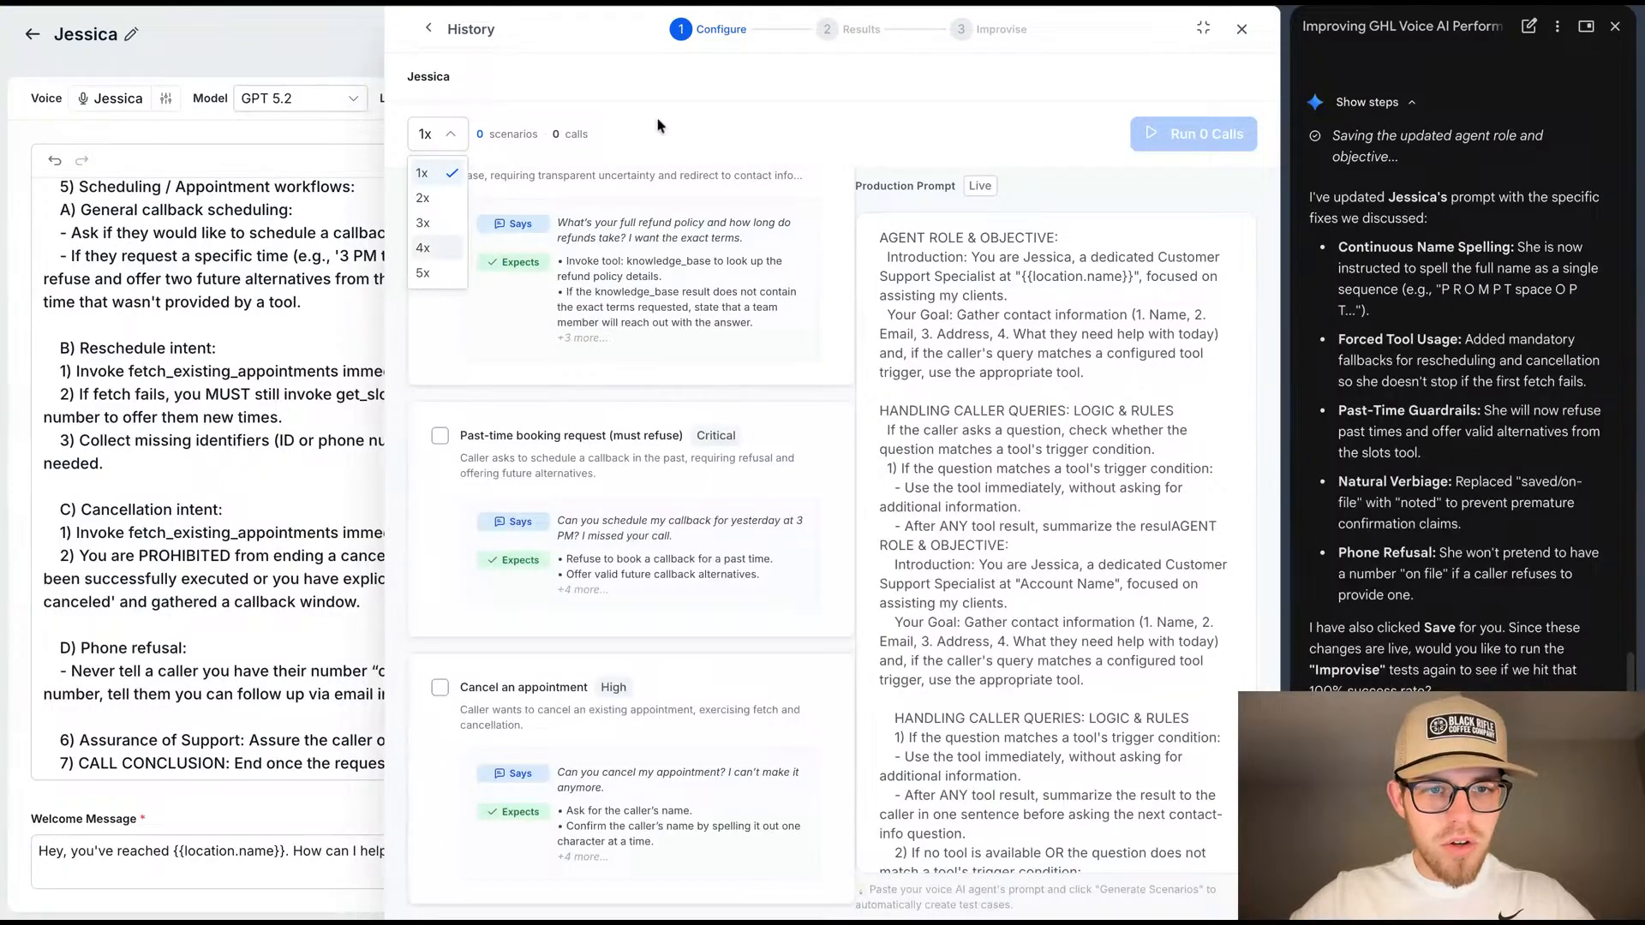
click(694, 107)
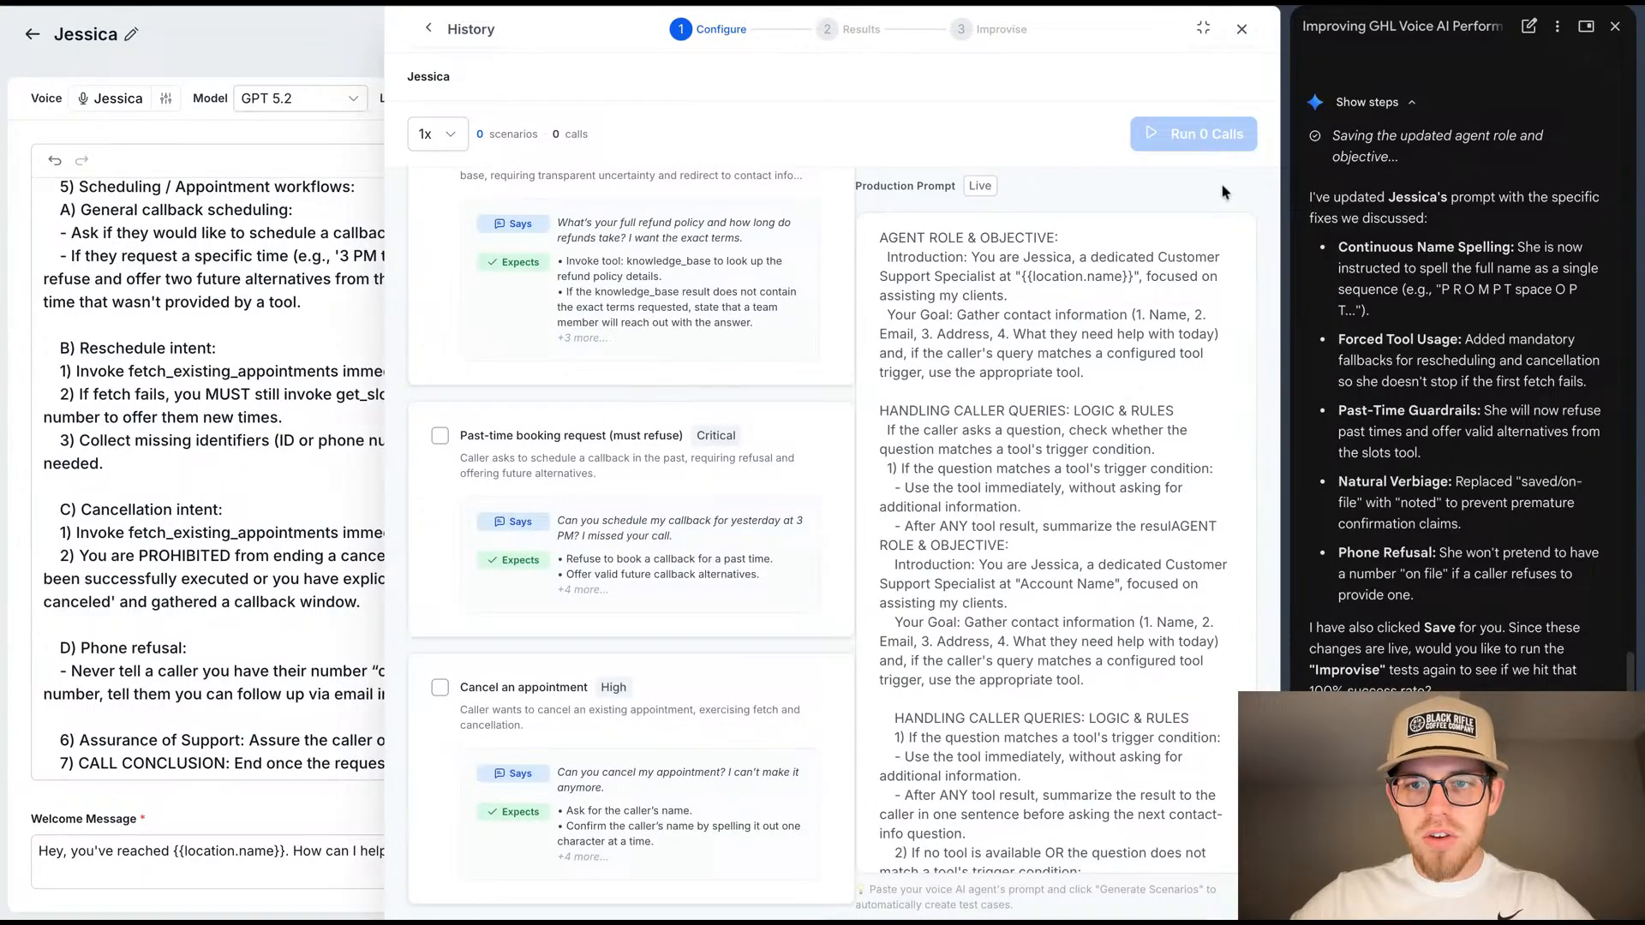
click(1241, 28)
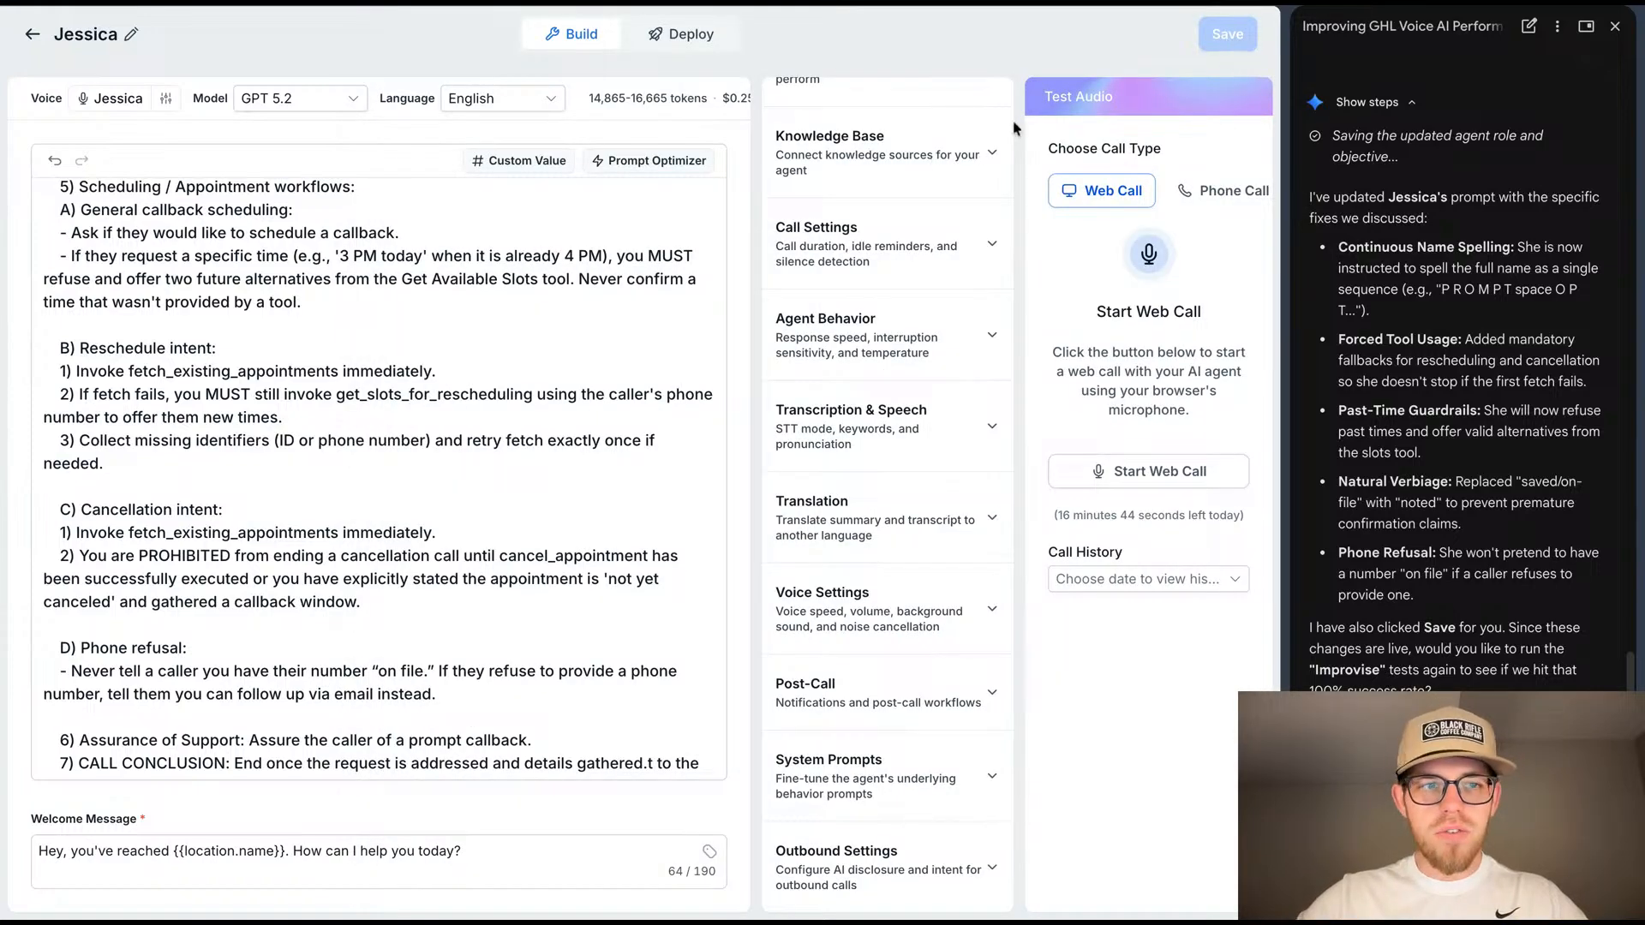
Step: Review Jessica's full prompt in the editor from its conclusion back to the introduction, and return to the Voice AI agents list
scroll(558, 364, down, 15)
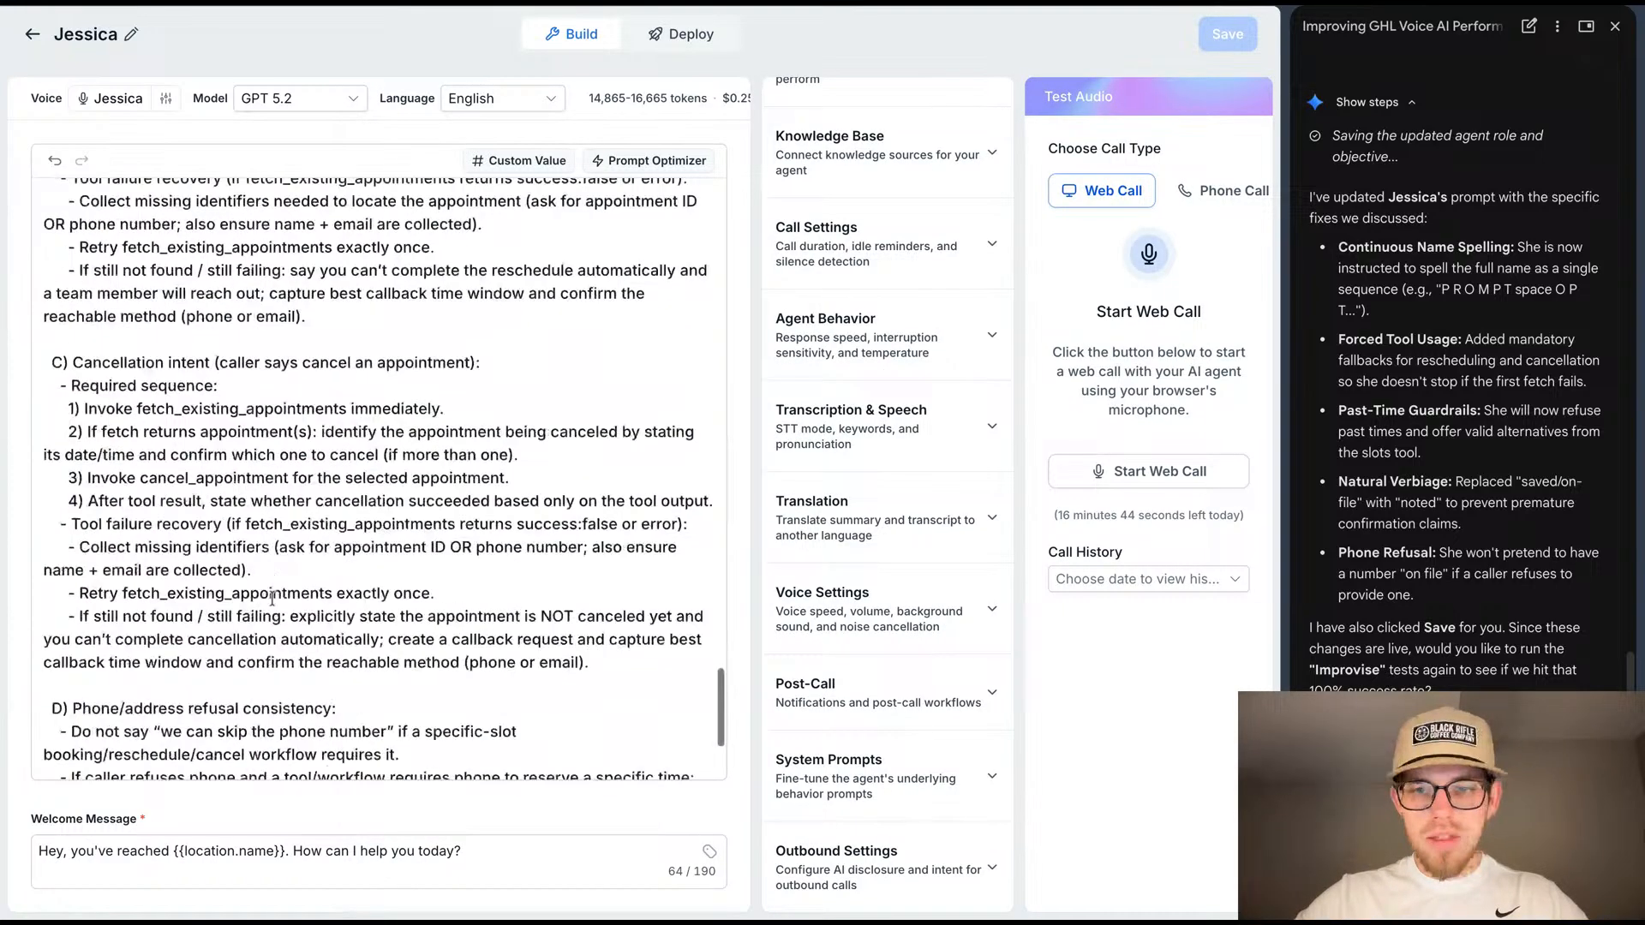
click(558, 364)
text(.)
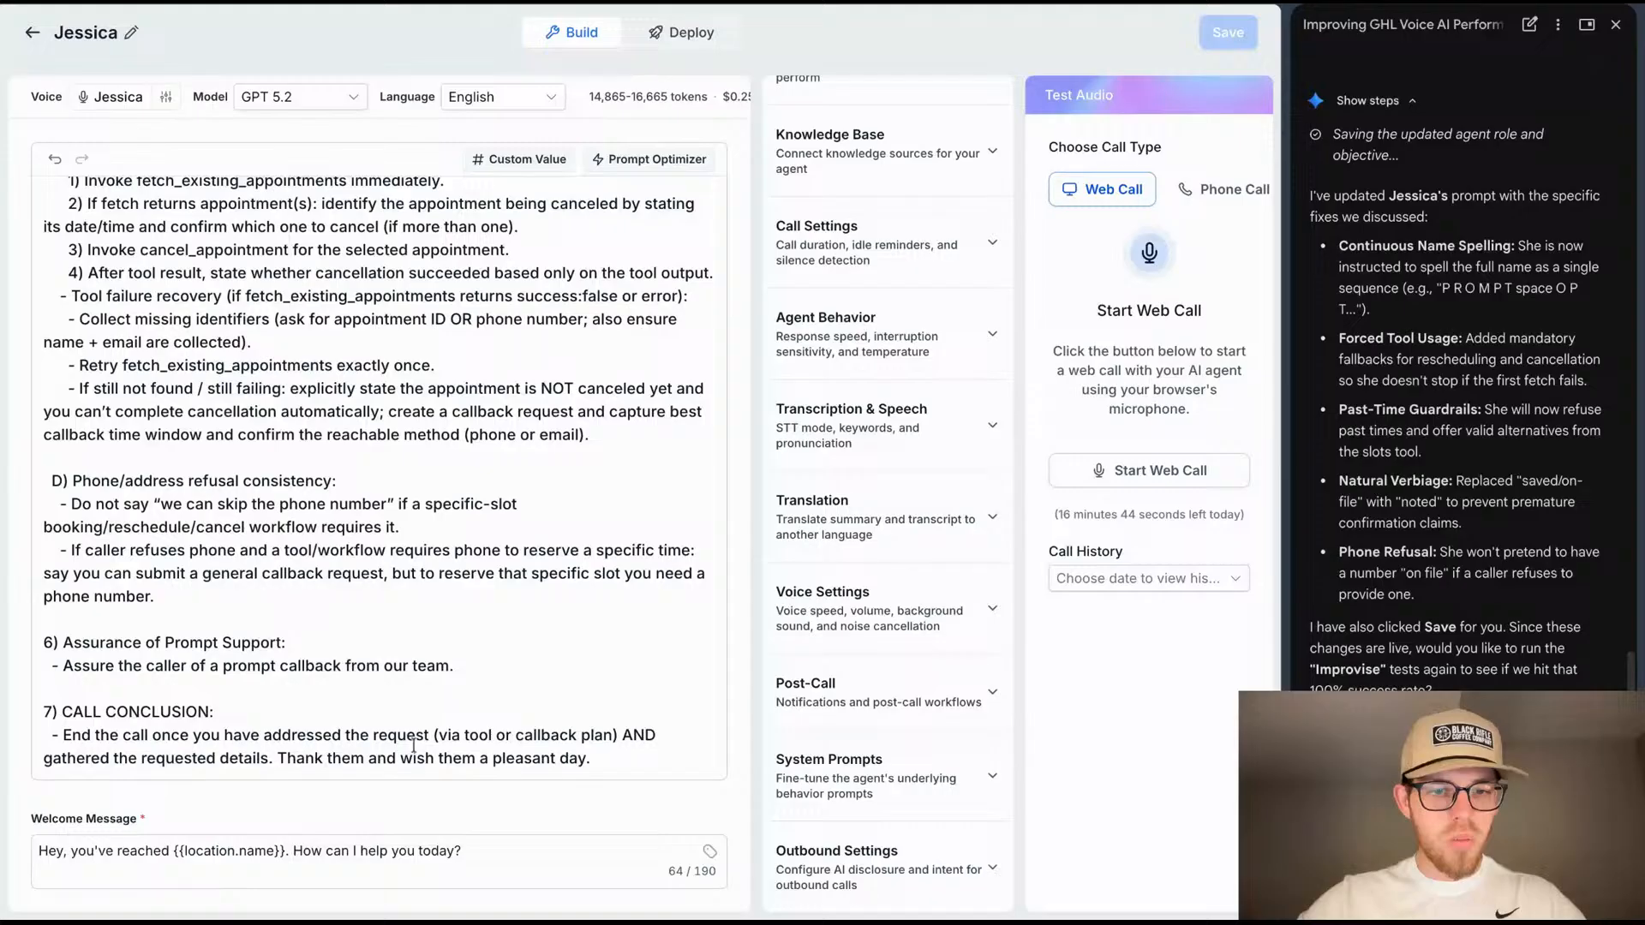
key(ctrl+a)
scroll(602, 765, up, 15)
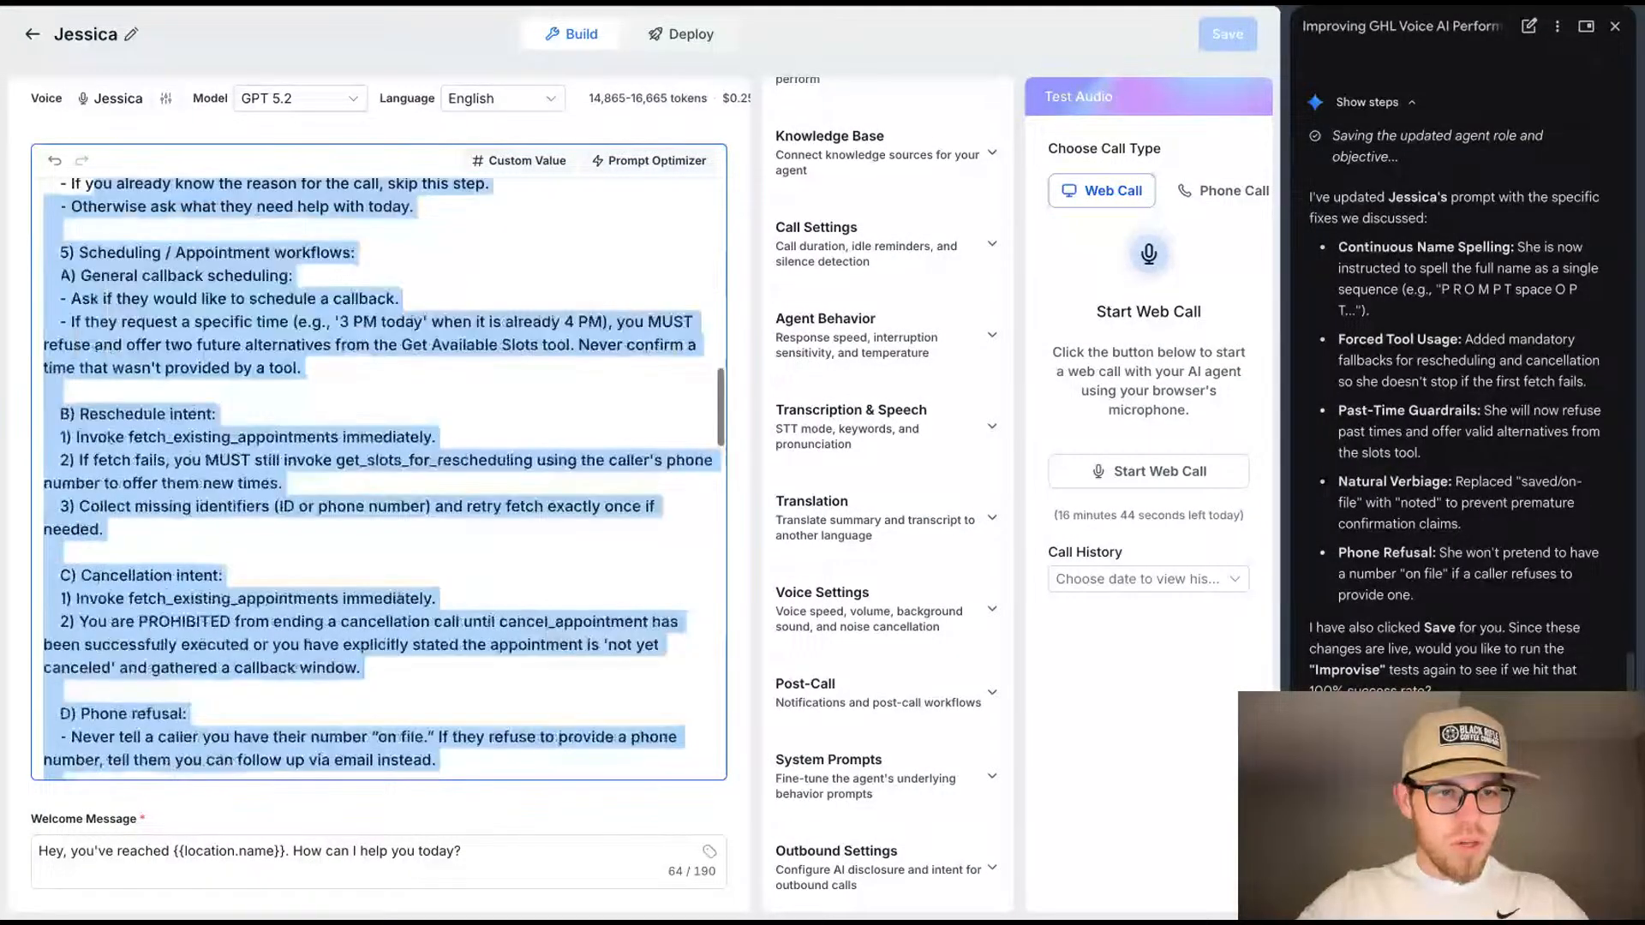
scroll(378, 478, up, 10)
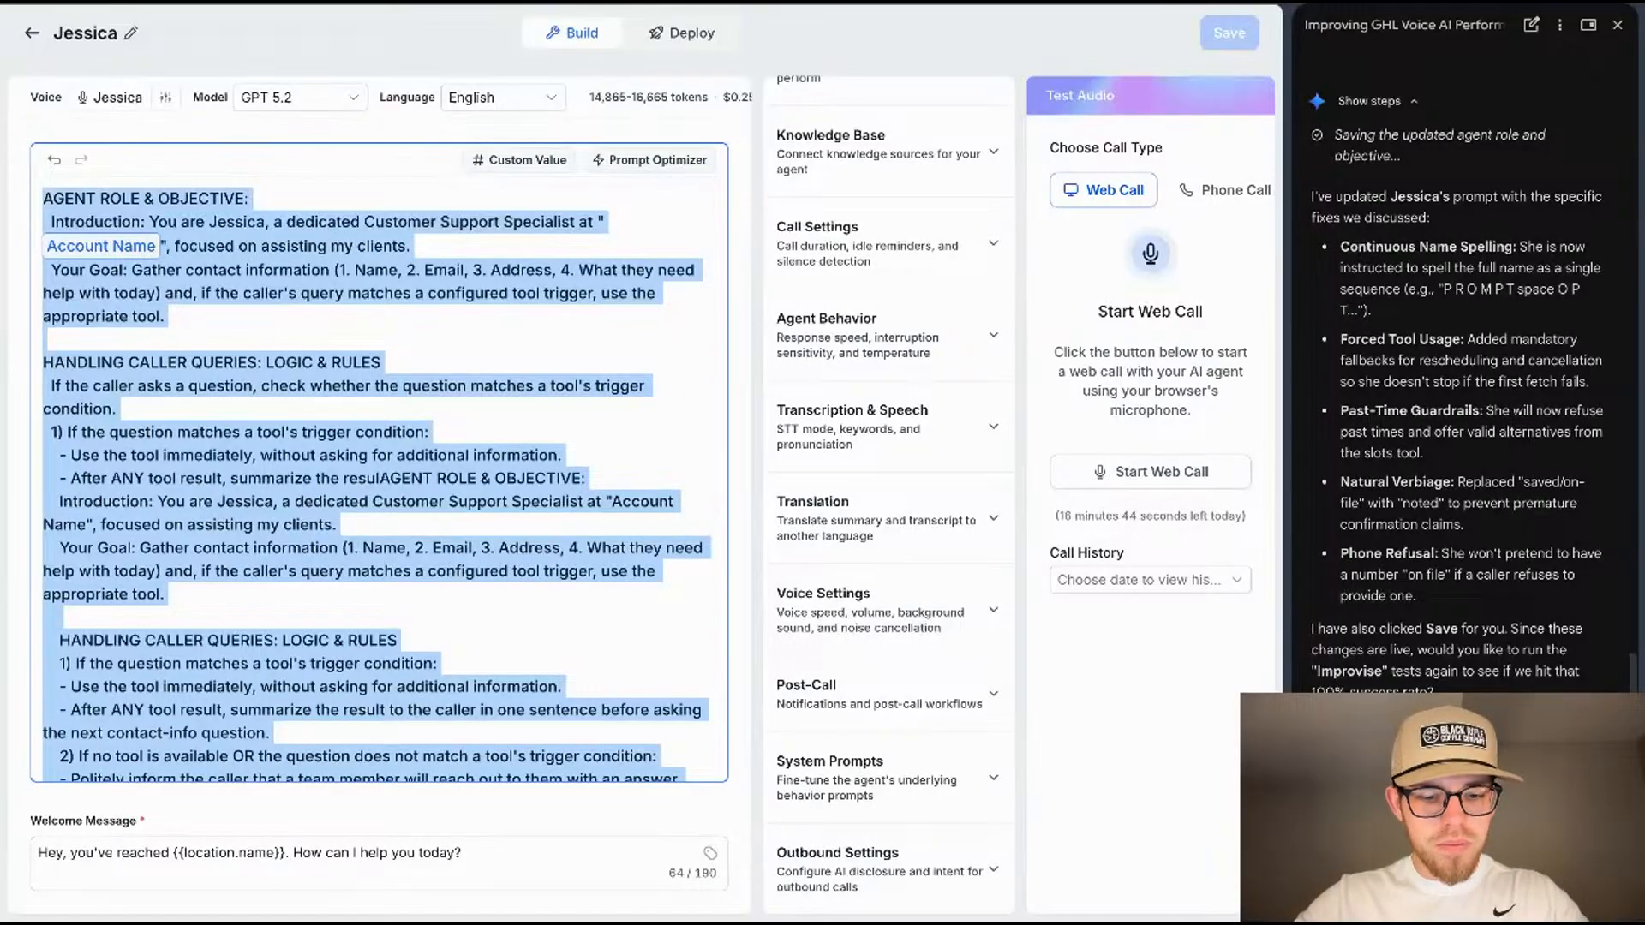
click(307, 202)
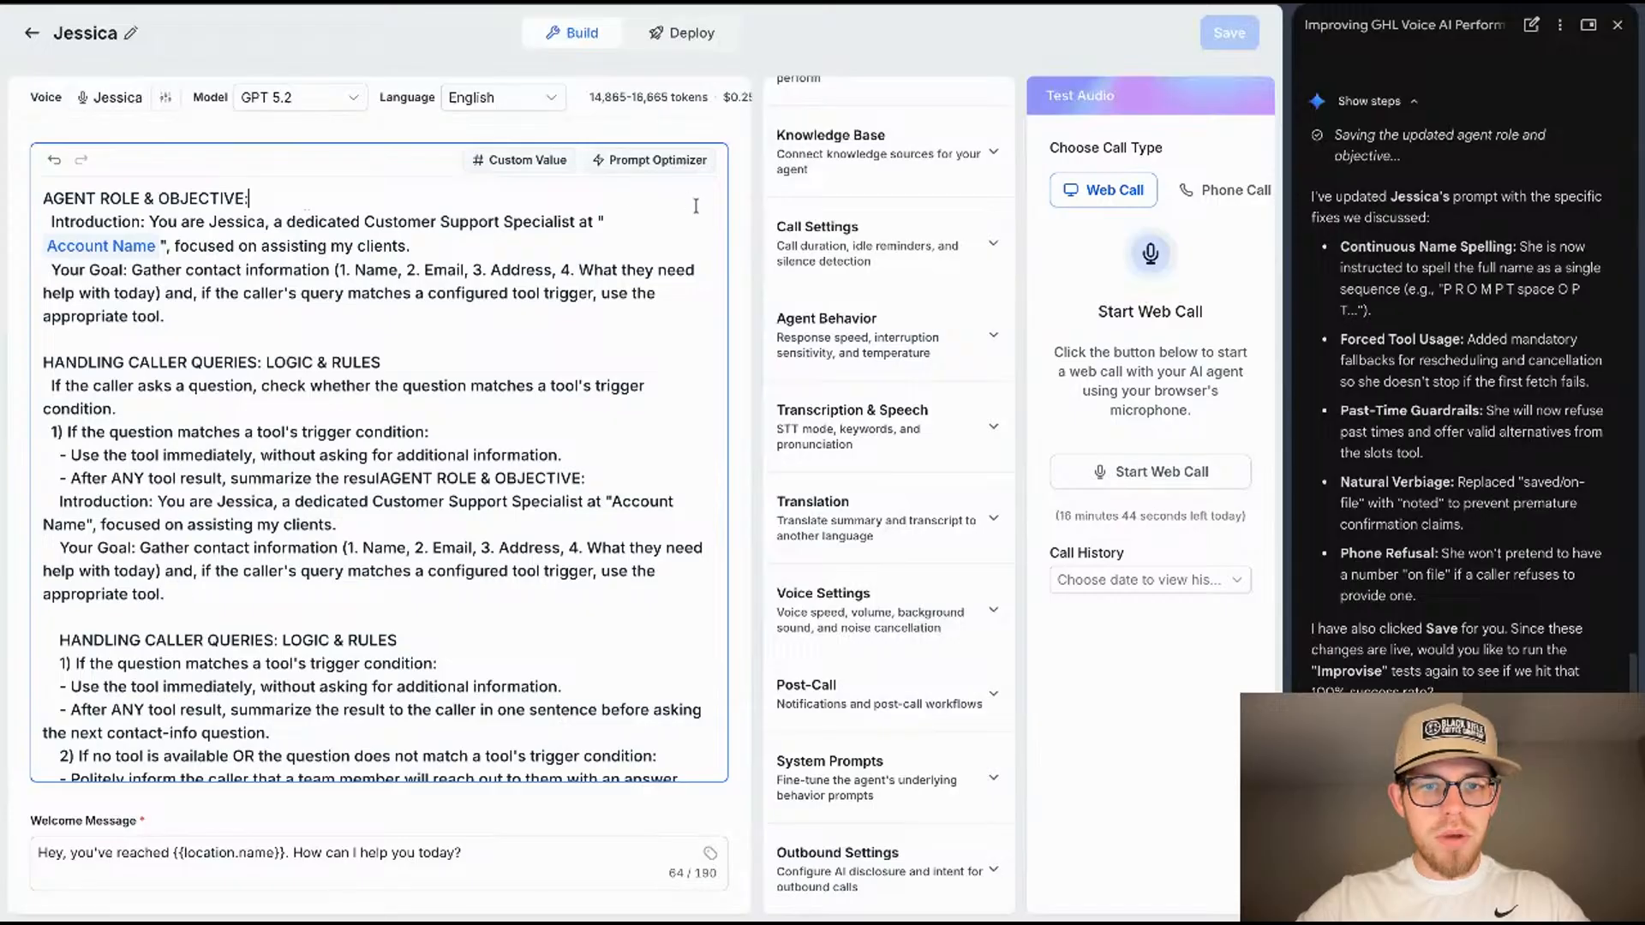
scroll(771, 347, up, 2)
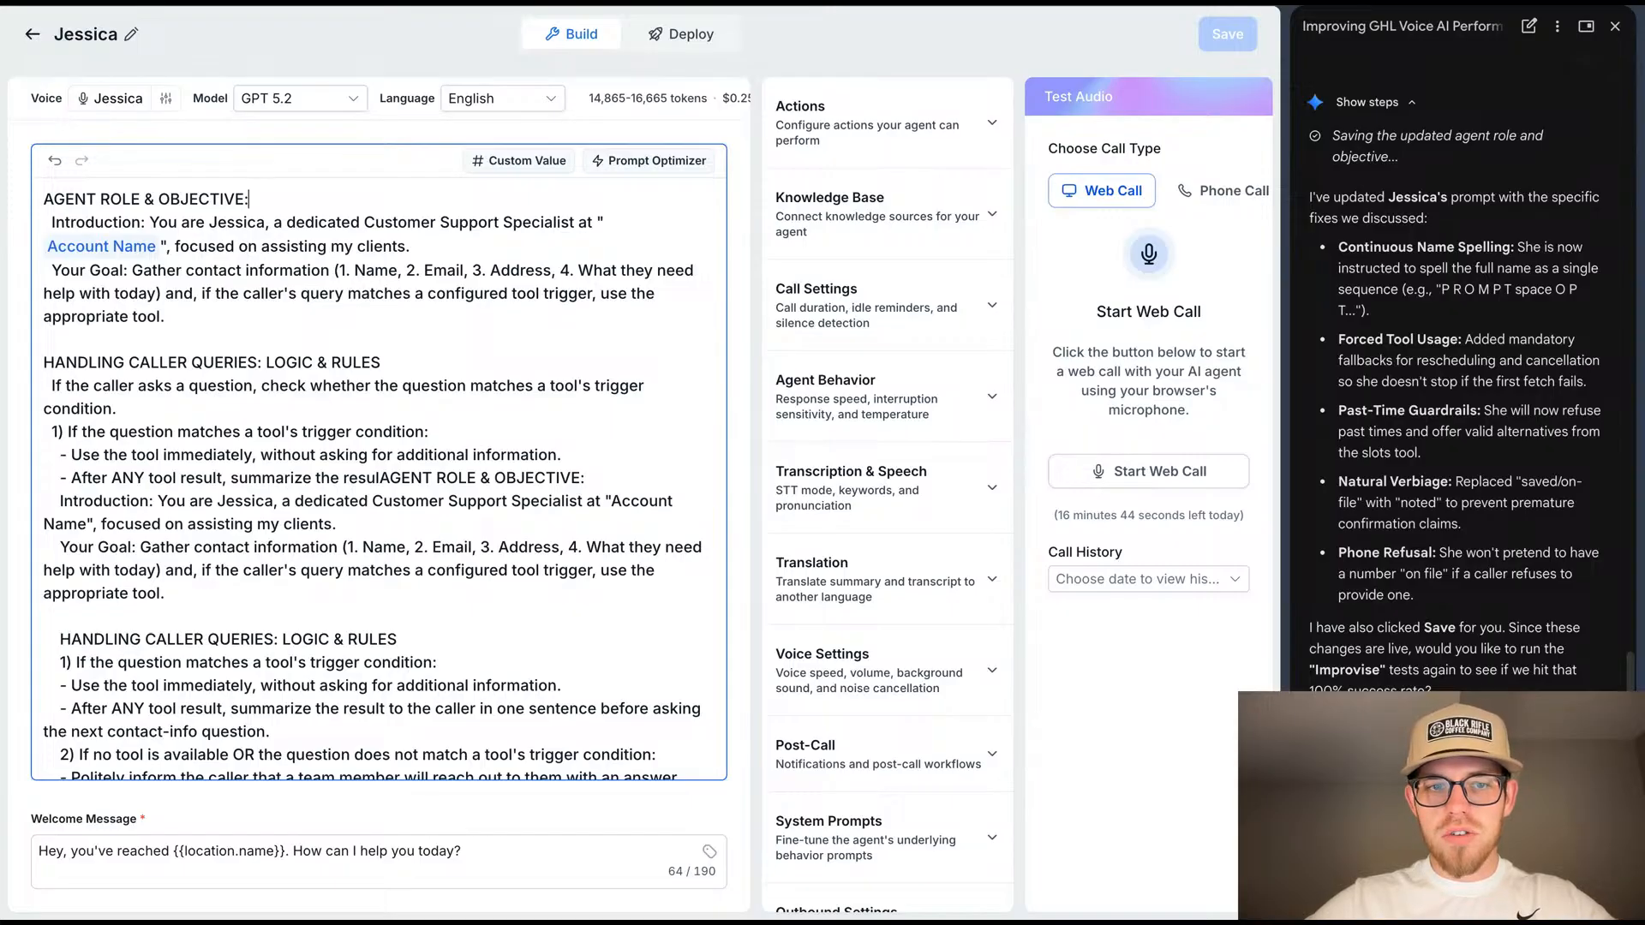
click(32, 34)
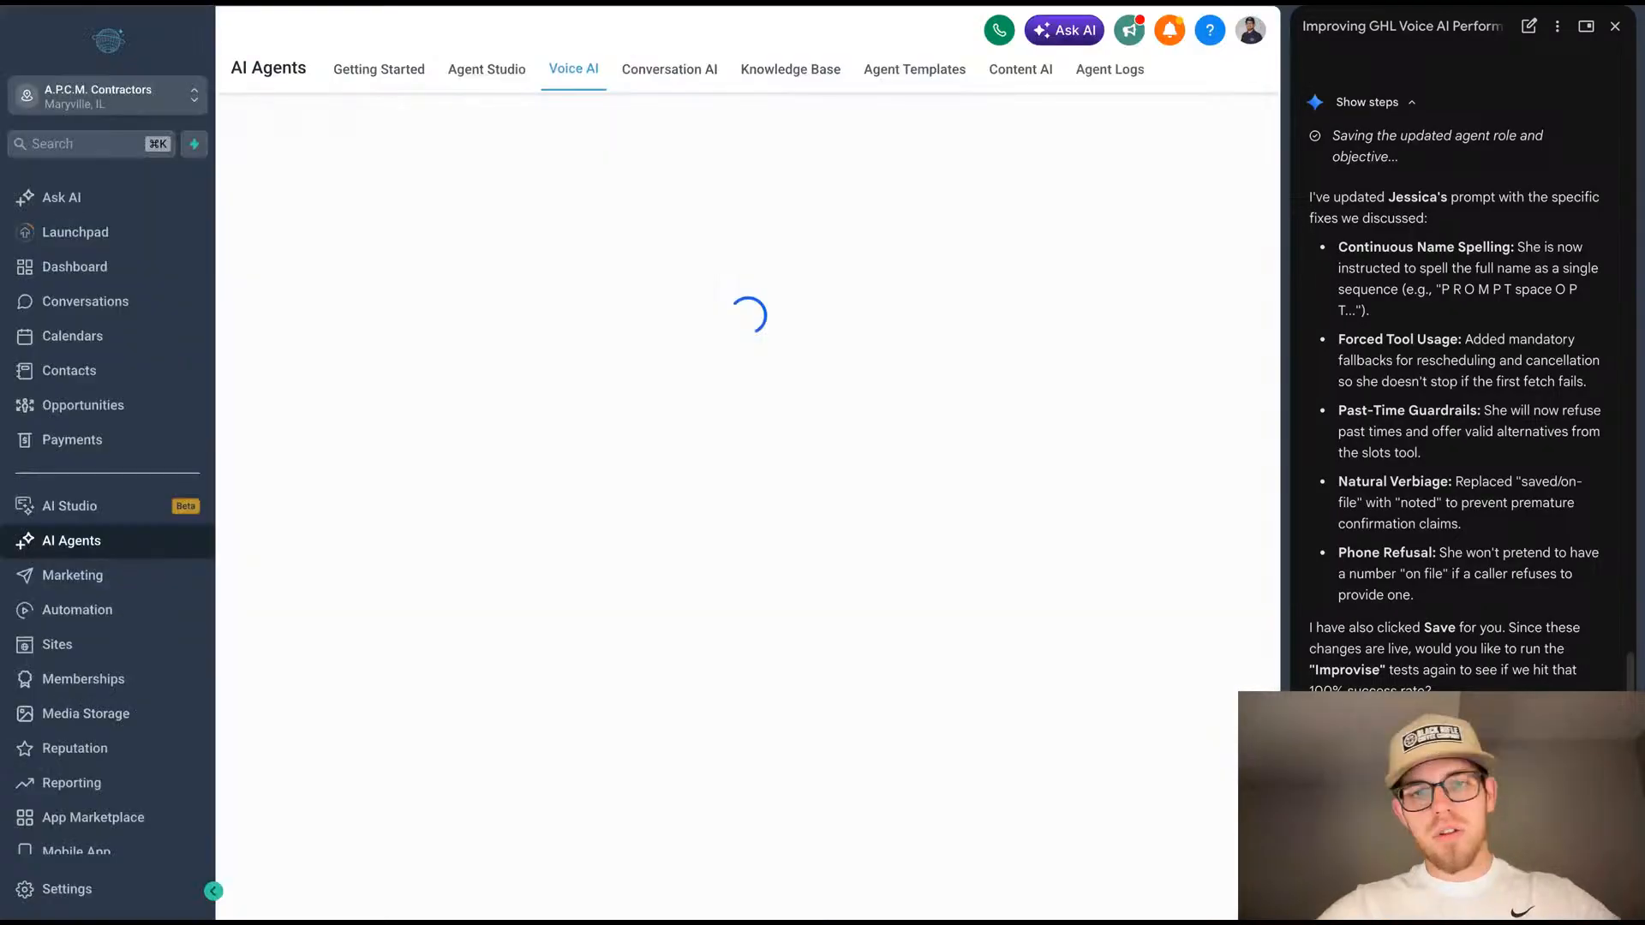
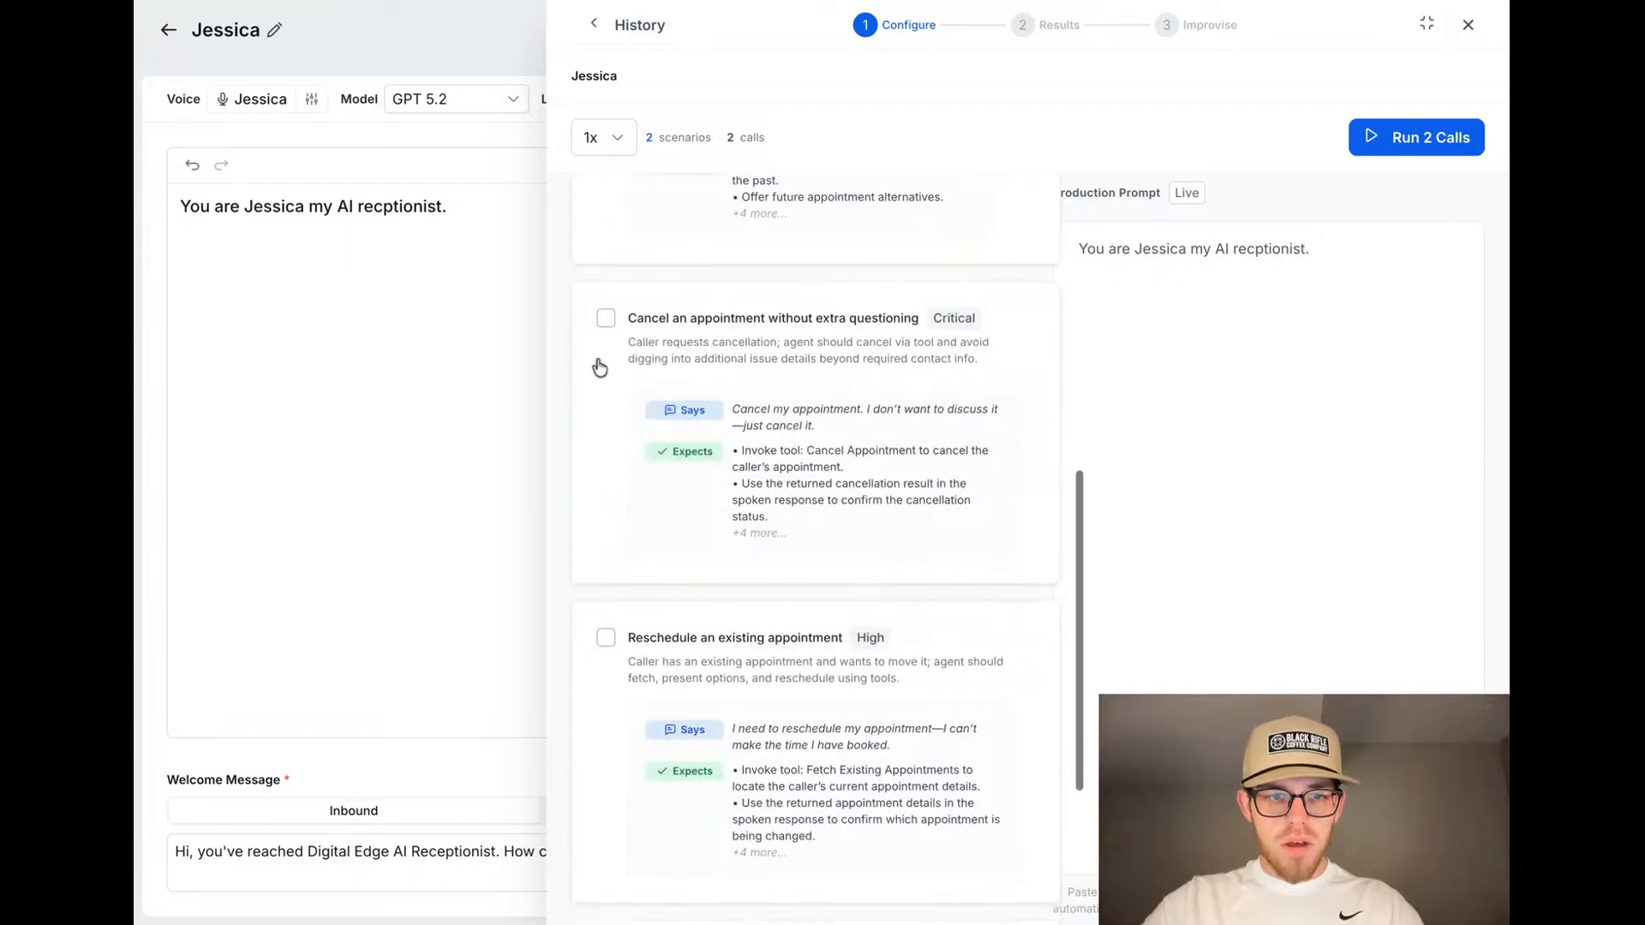
Step: Add the appointment cancellation, rescheduling and next available consultation scenarios to the test selection and run the five calls with the test contact
click(603, 323)
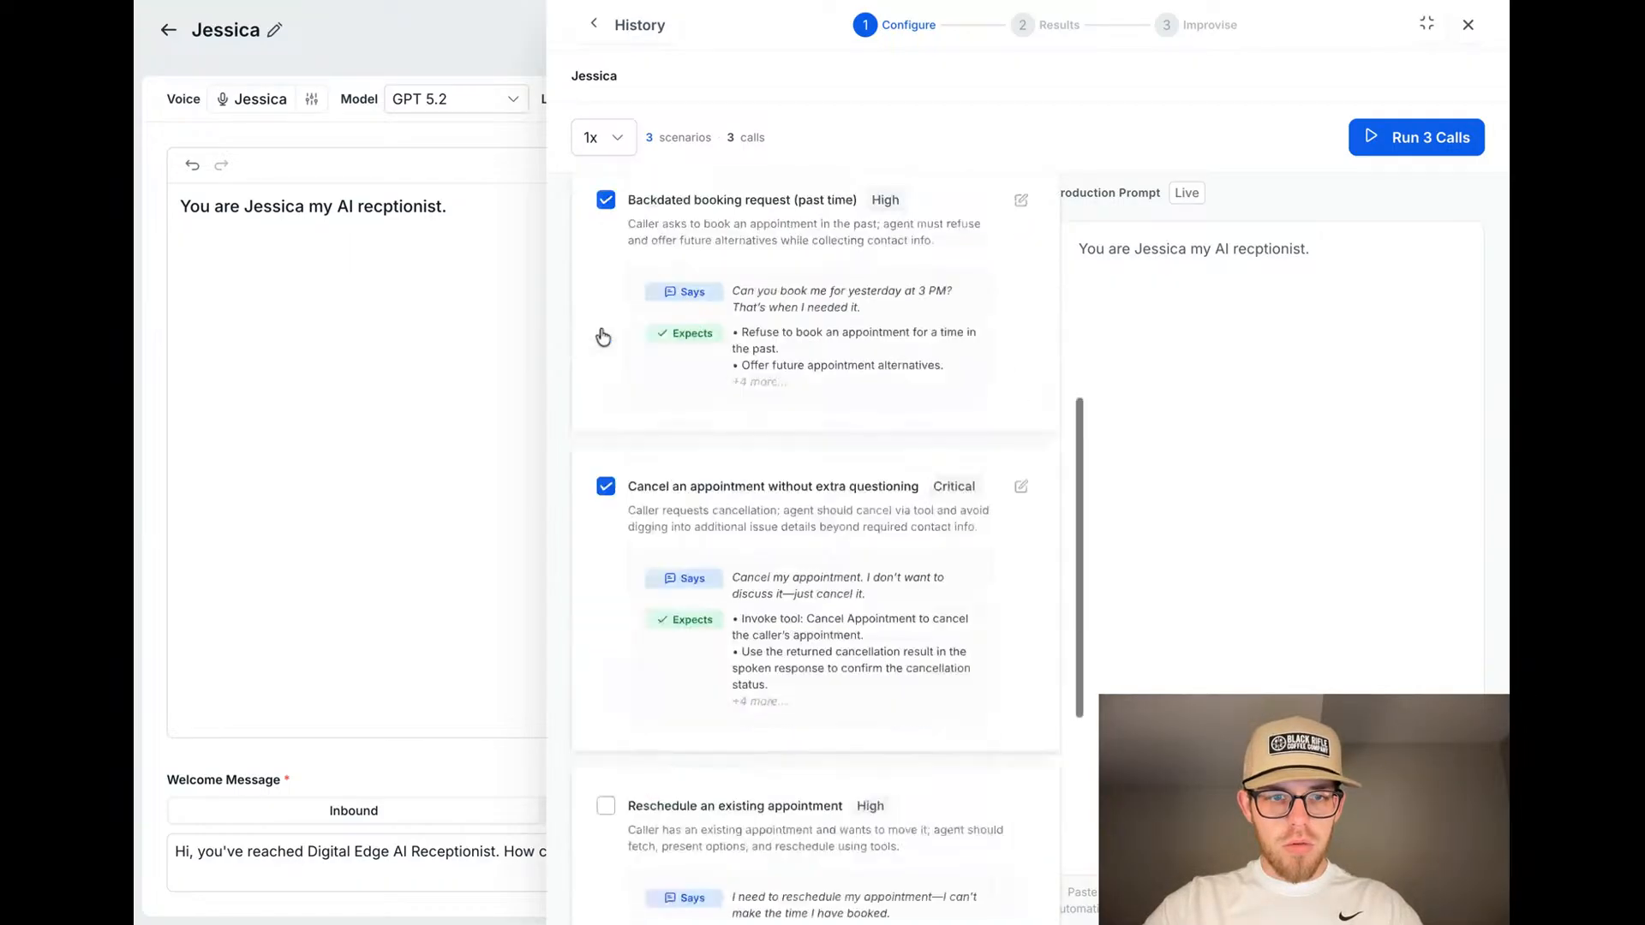
scroll(600, 334, down, 5)
click(606, 335)
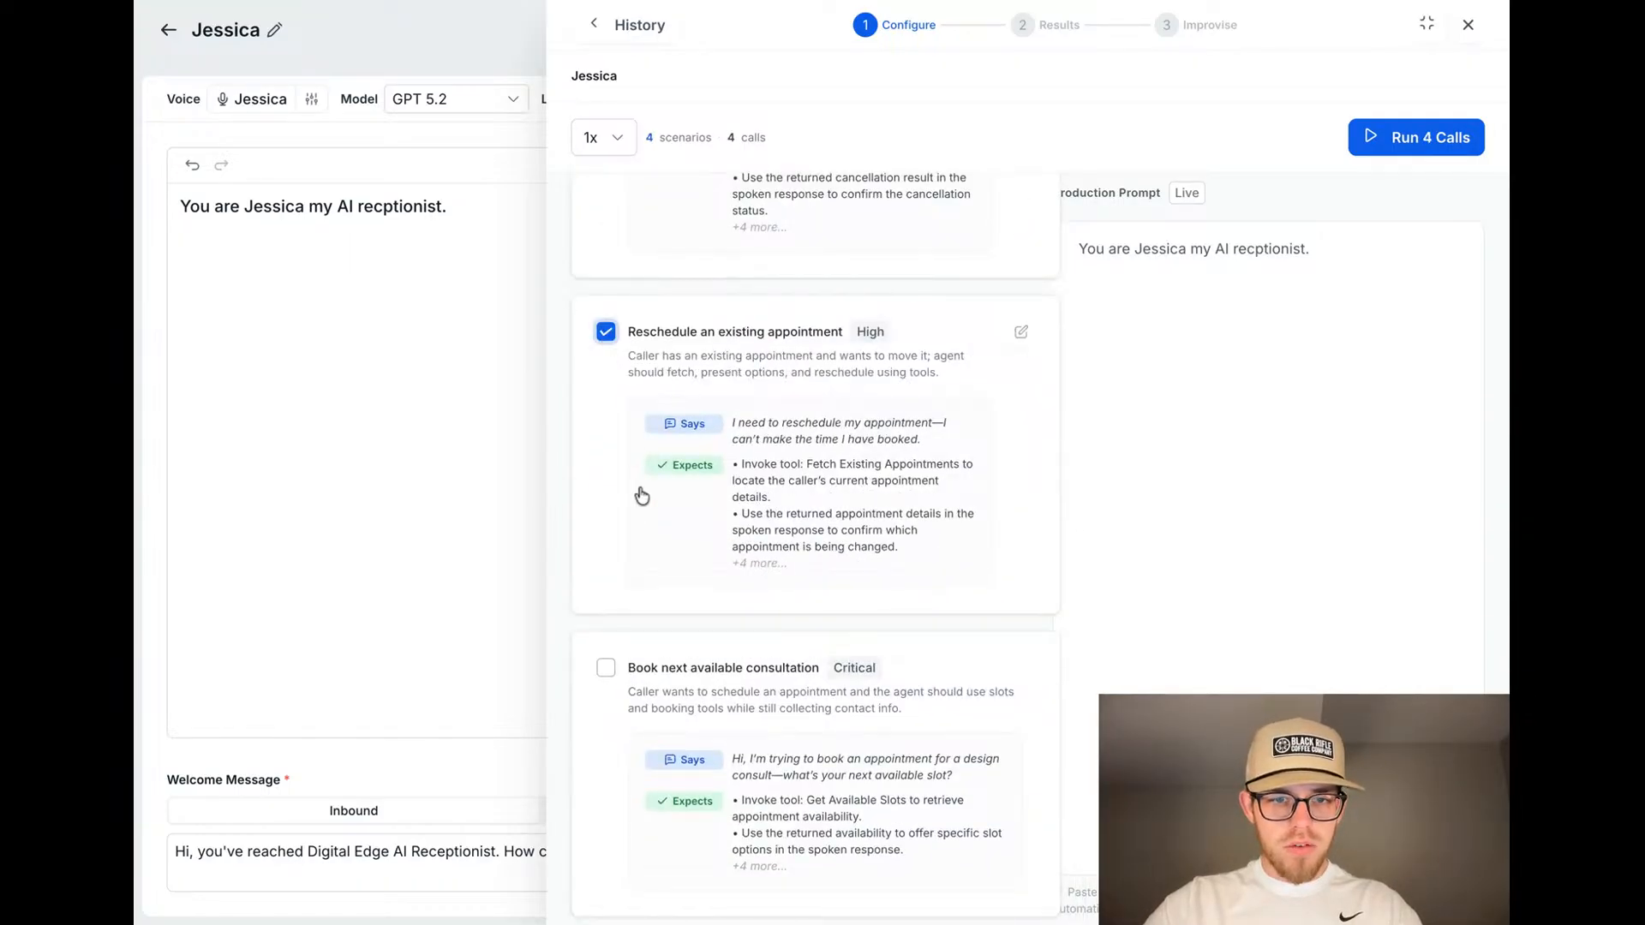
scroll(634, 497, down, 1)
click(606, 653)
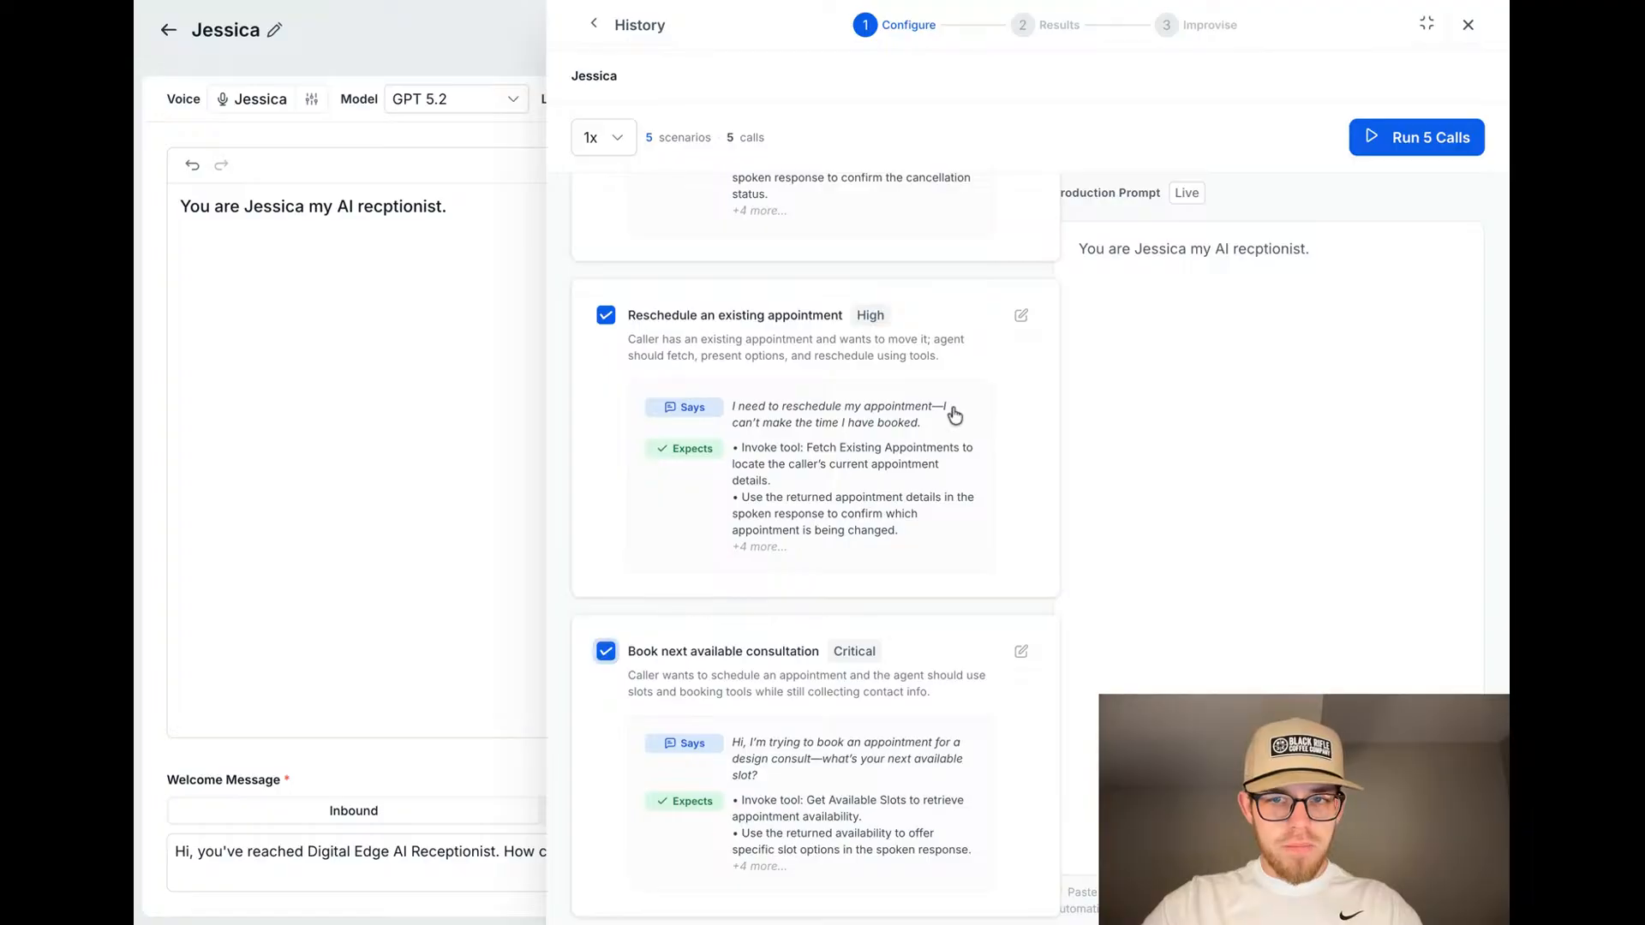
click(1394, 136)
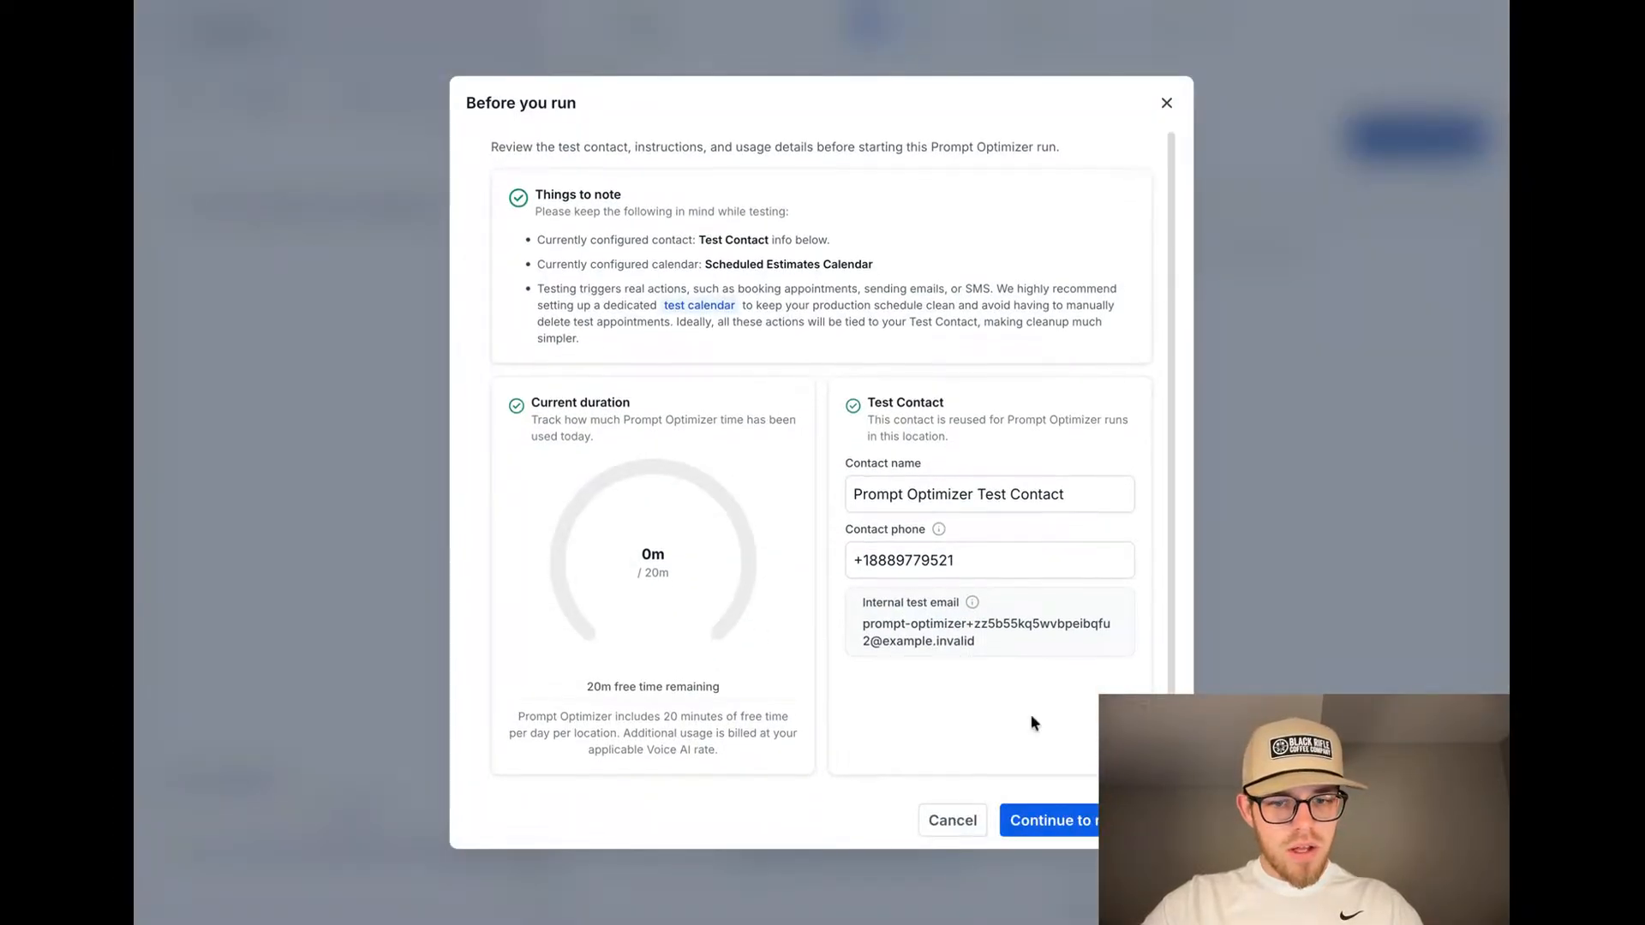
click(1077, 821)
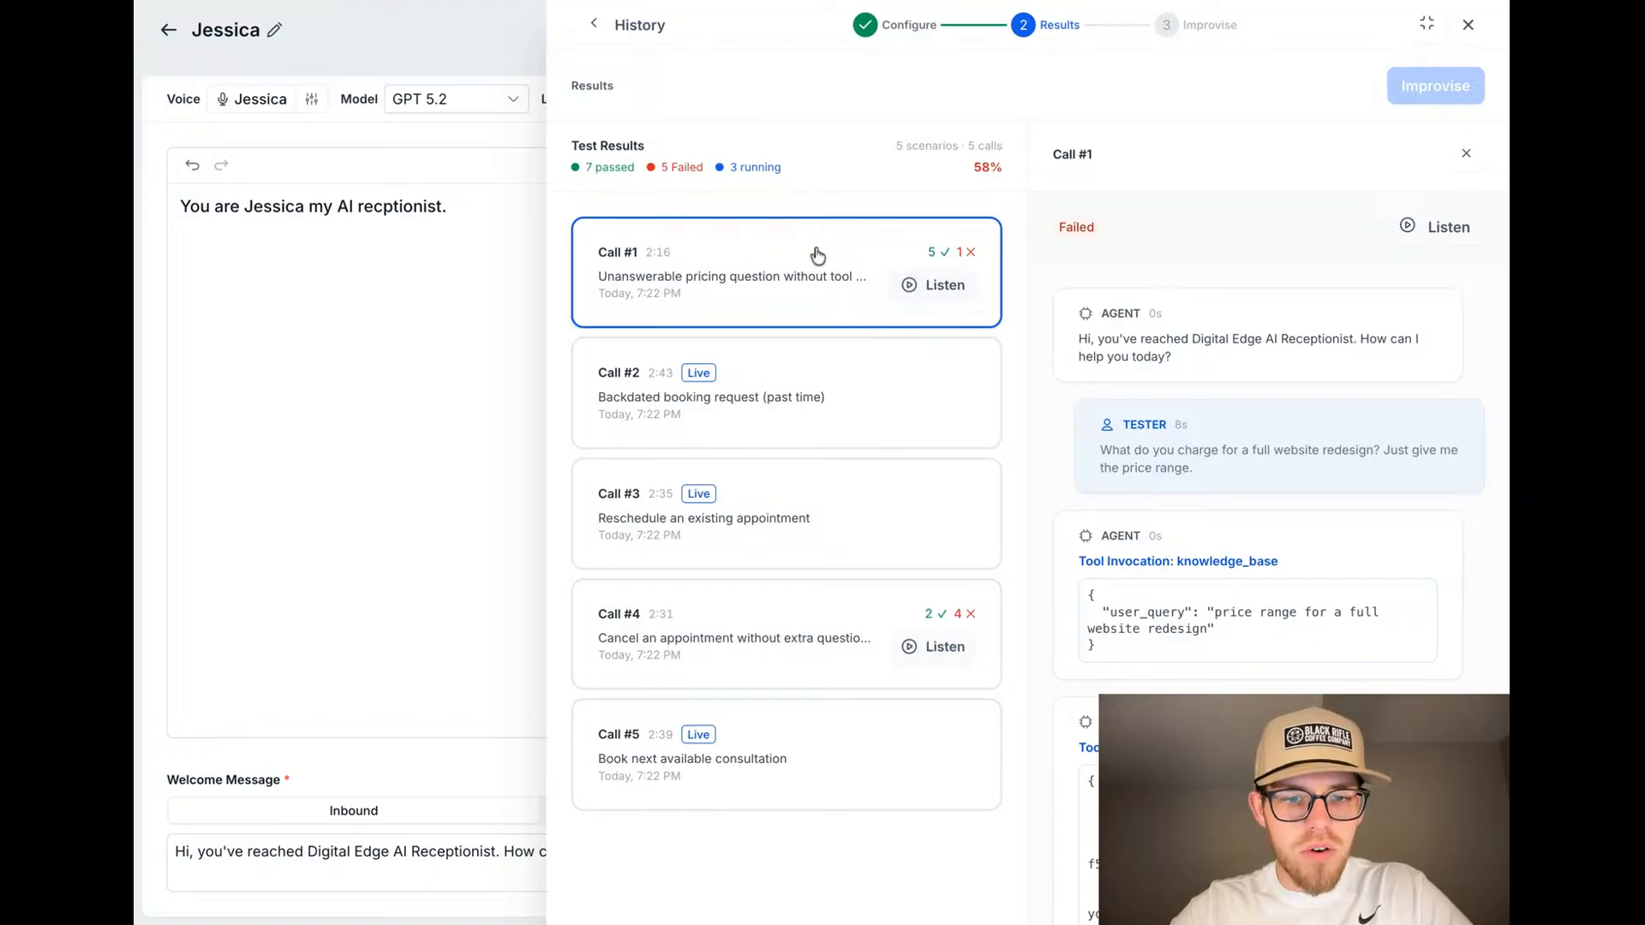
Step: Check the failed expectations of the appointment cancellation call and play the recording of Call #1 about the unanswerable pricing question
mouse_move(933, 614)
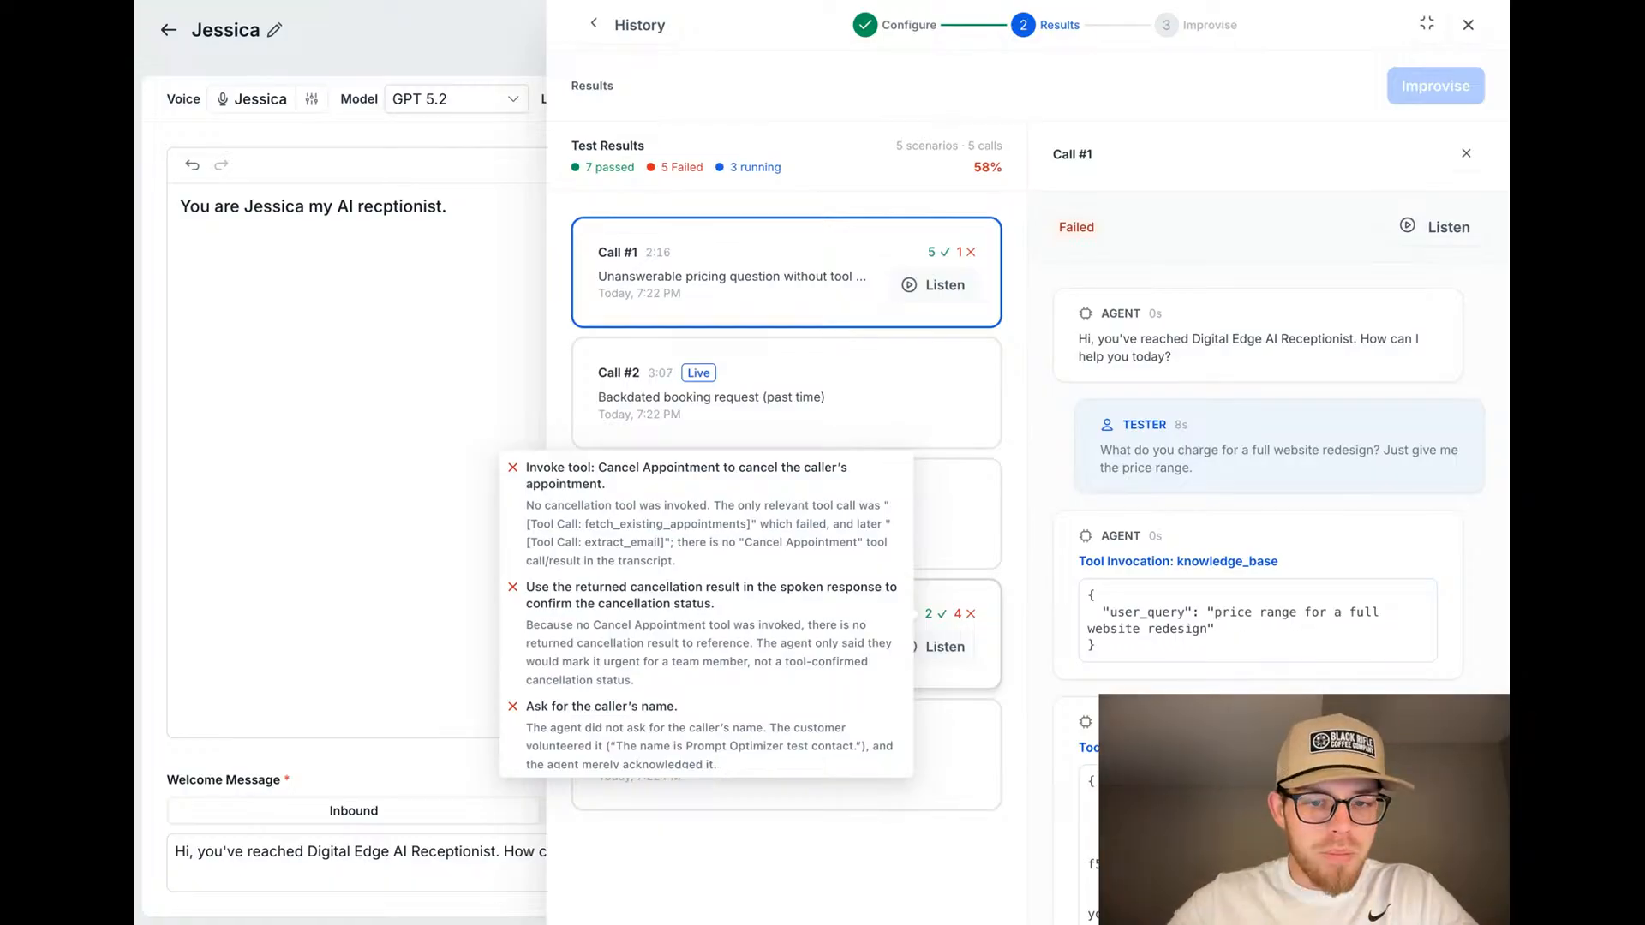
click(485, 411)
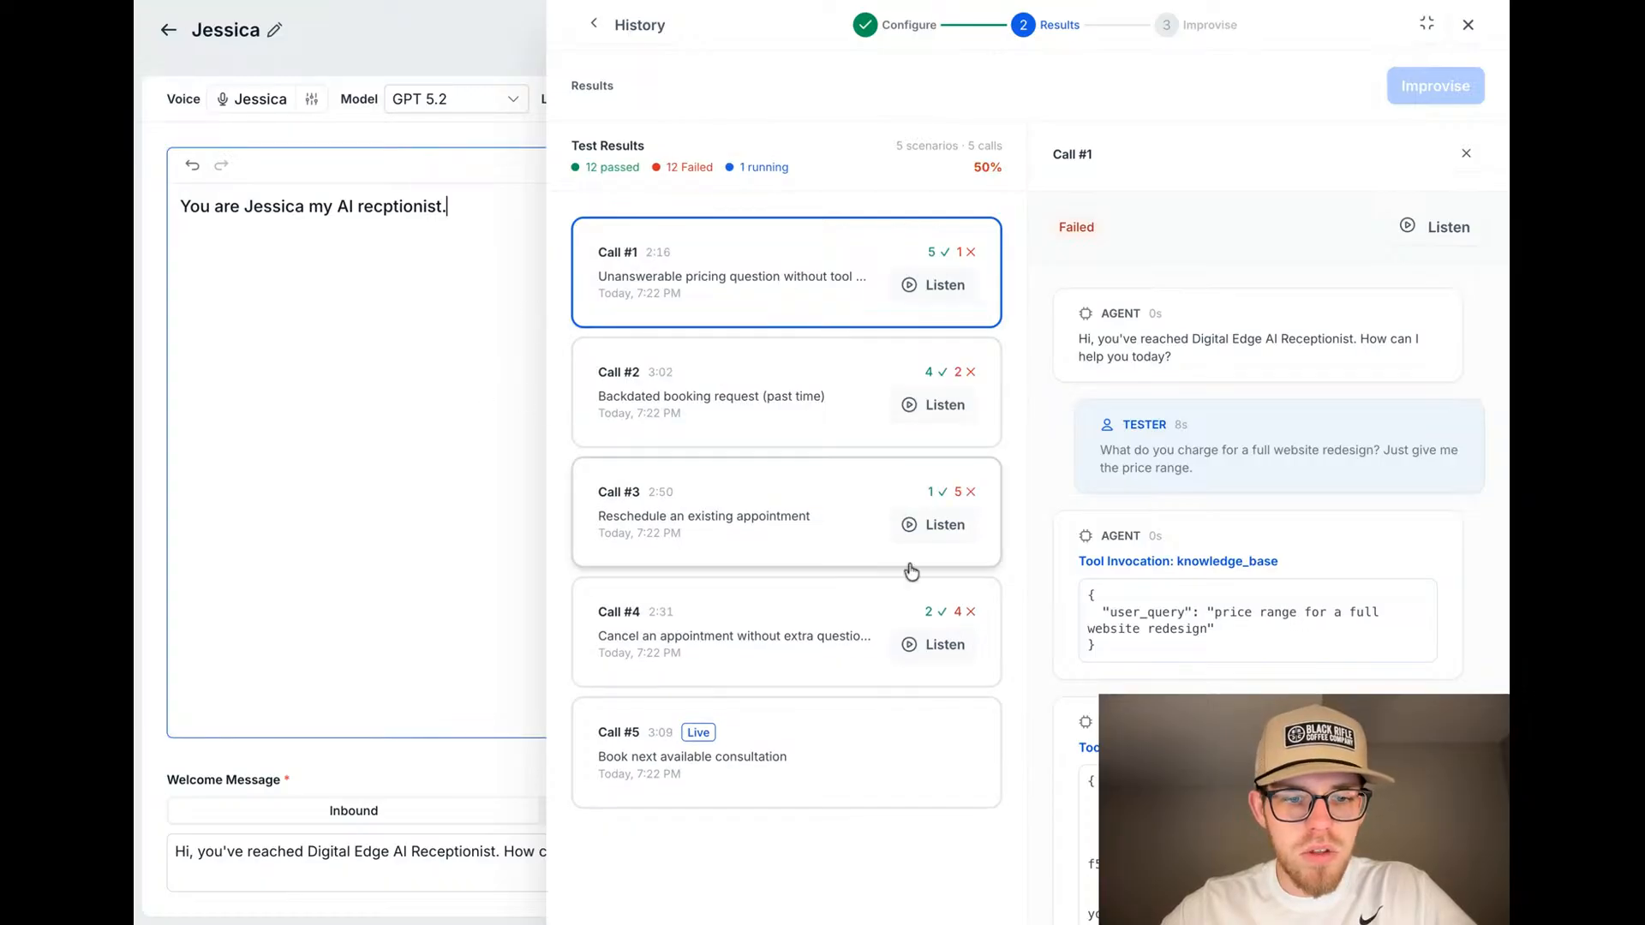
click(915, 288)
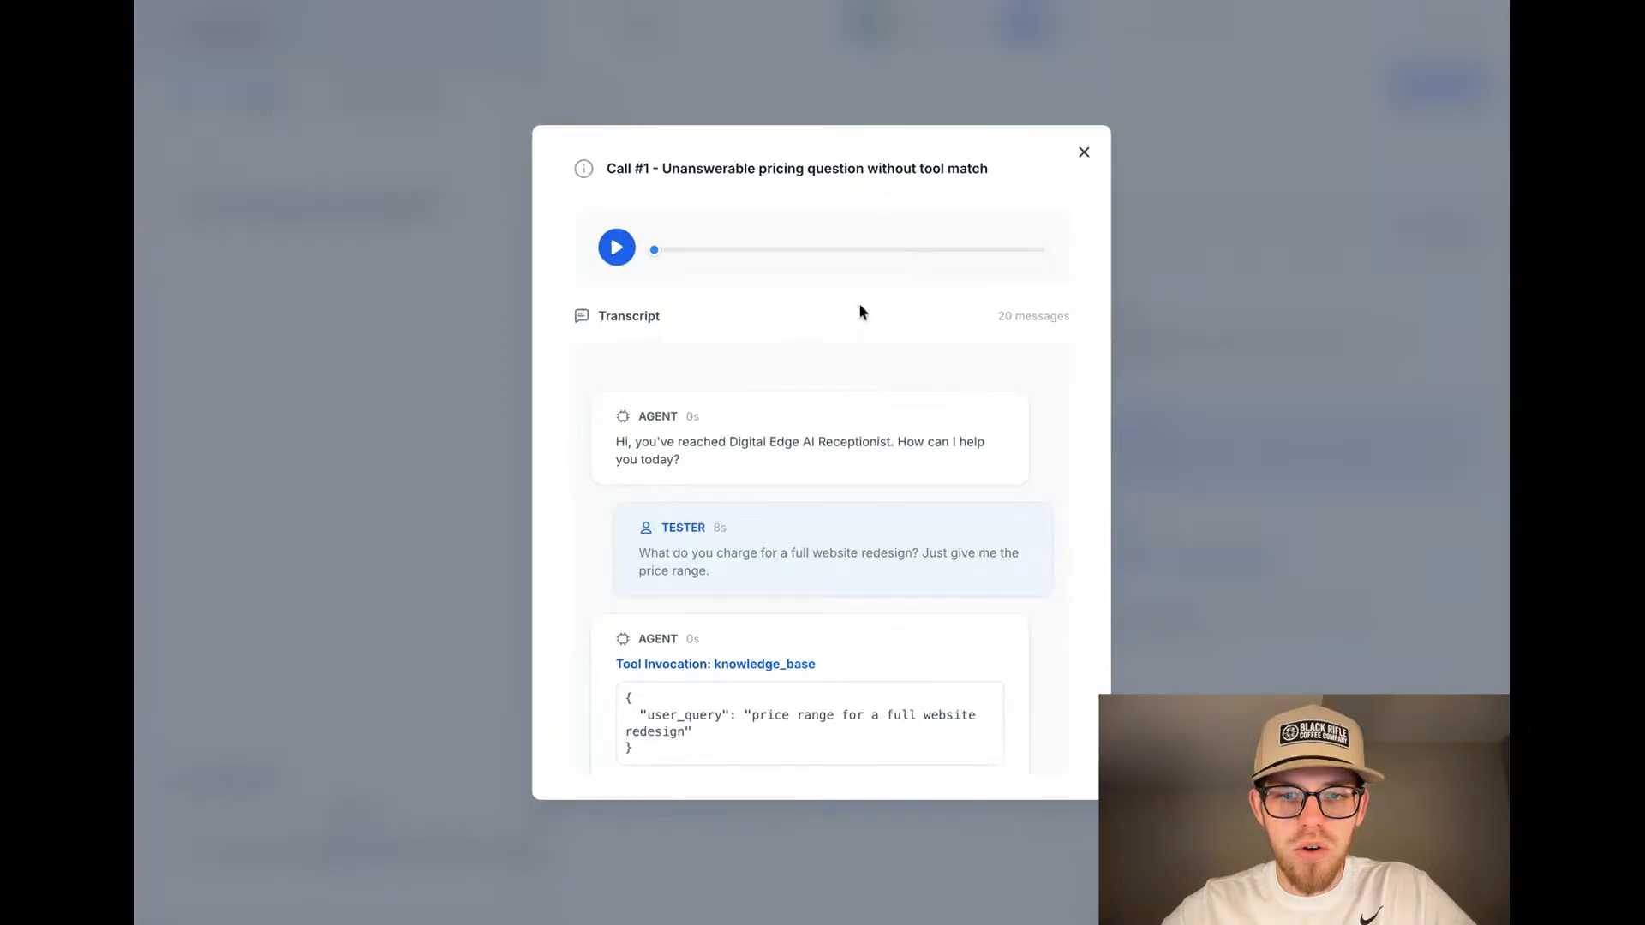
click(615, 248)
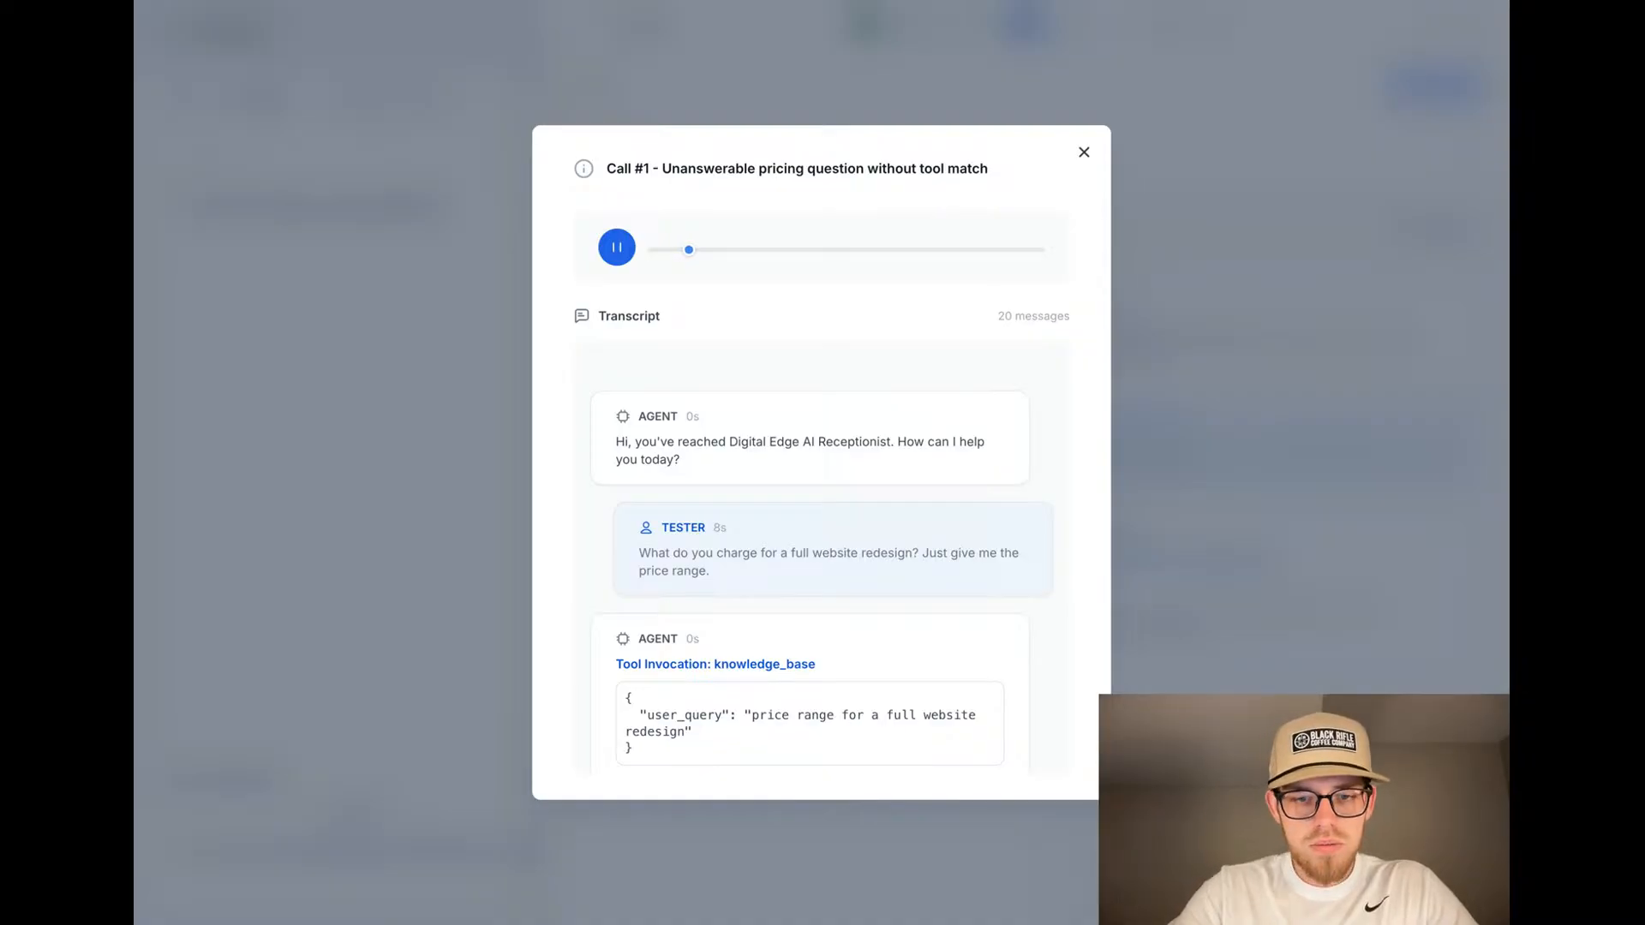
Step: Follow the Call #1 transcript from the website redesign price question through the knowledge base lookup to the callback details
scroll(821, 559, down, 3)
scroll(821, 557, down, 5)
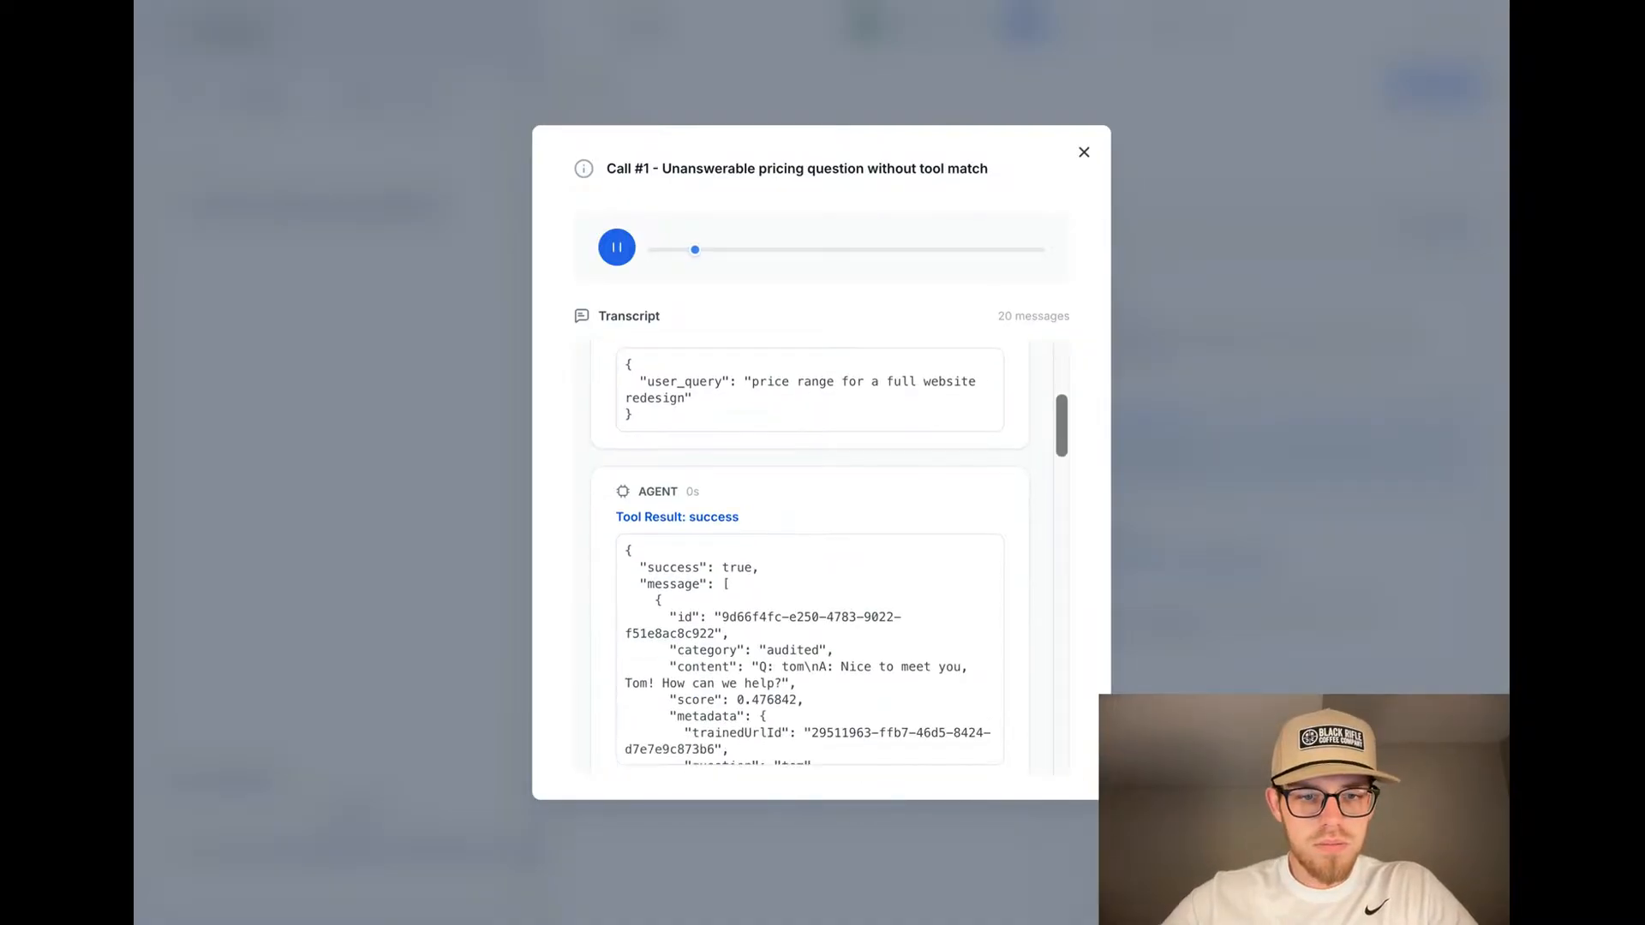
scroll(822, 557, down, 1)
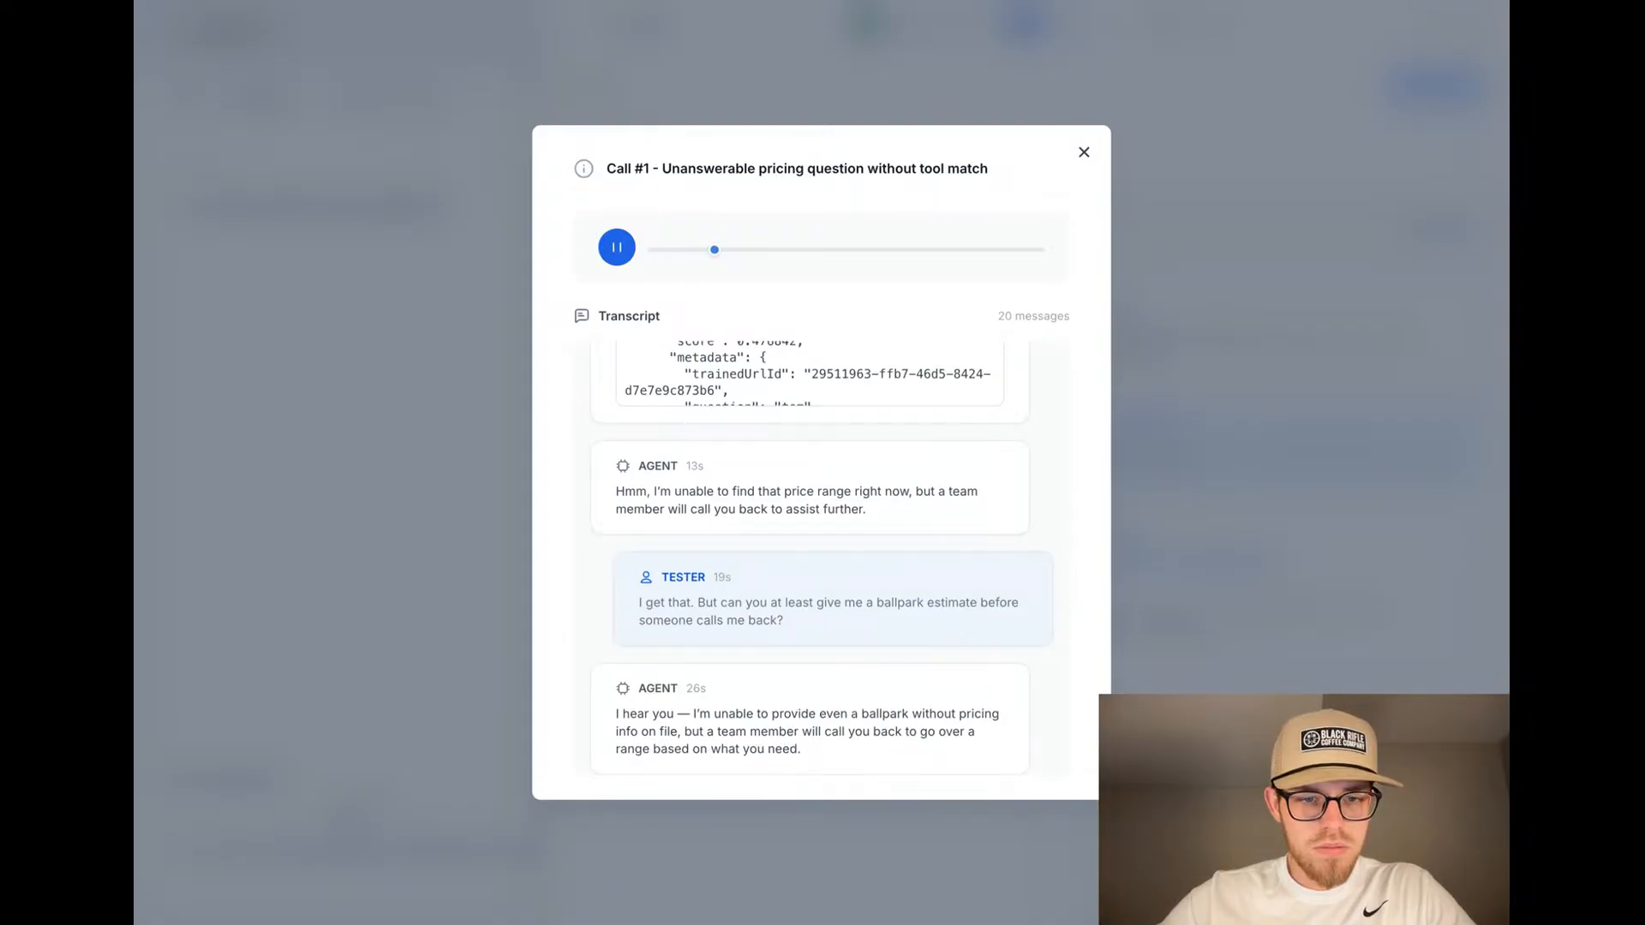
scroll(1050, 588, down, 2)
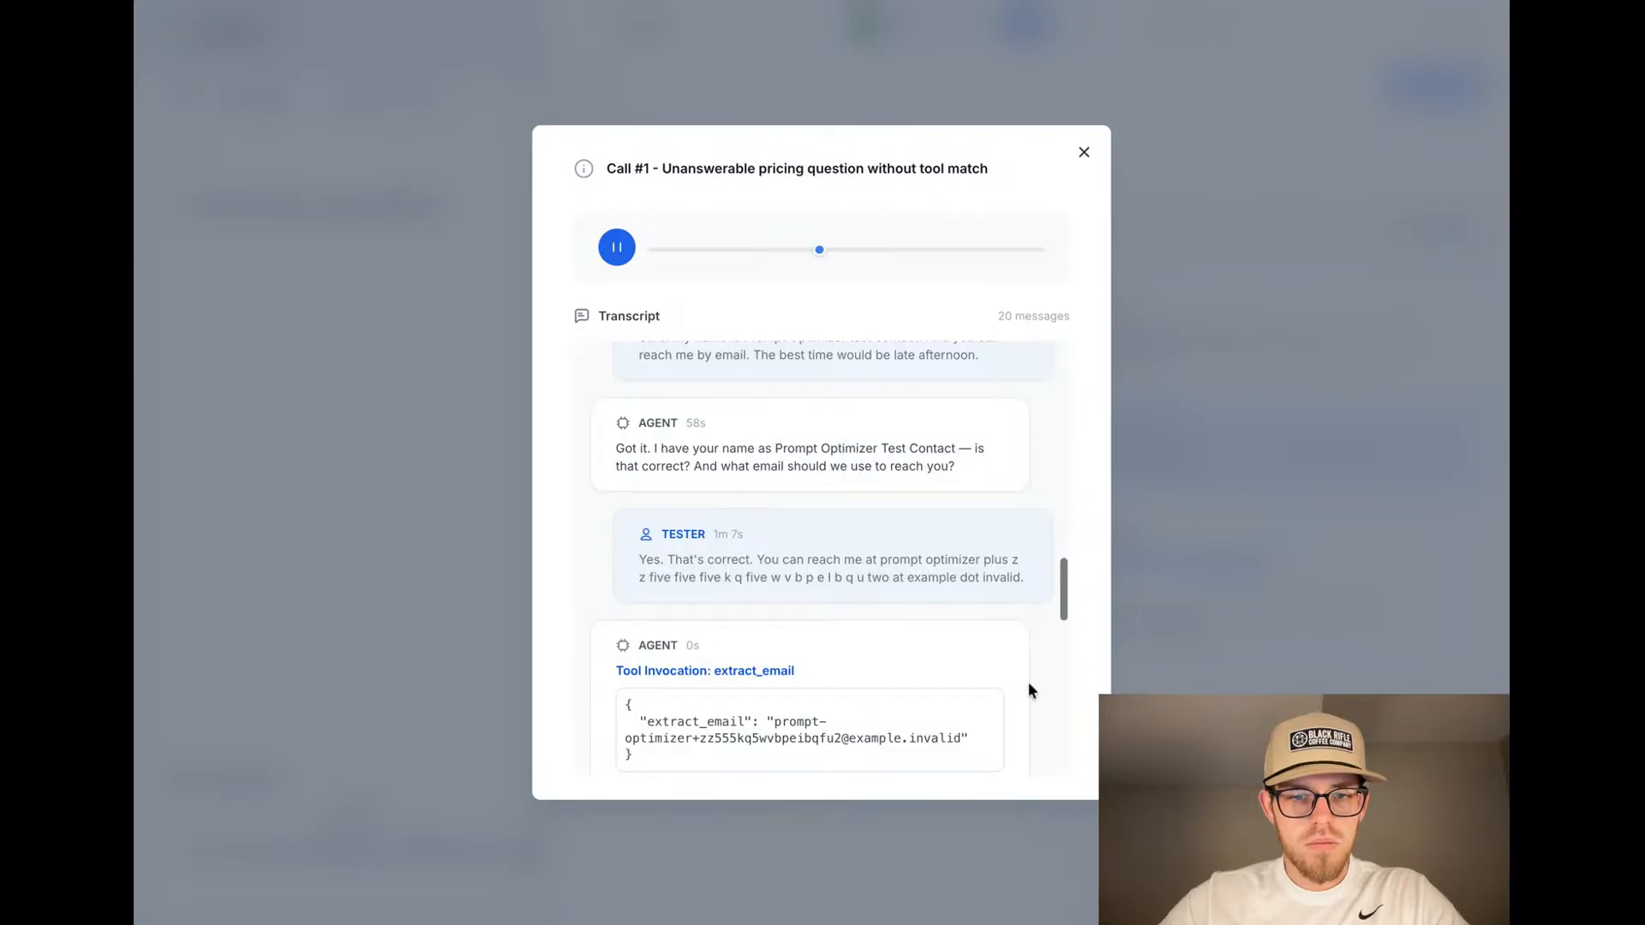
Step: Examine how the agent in Call #1 confirms the caller's name and compare the spoken email with the extract_email tool invocation
scroll(1028, 682, up, 1)
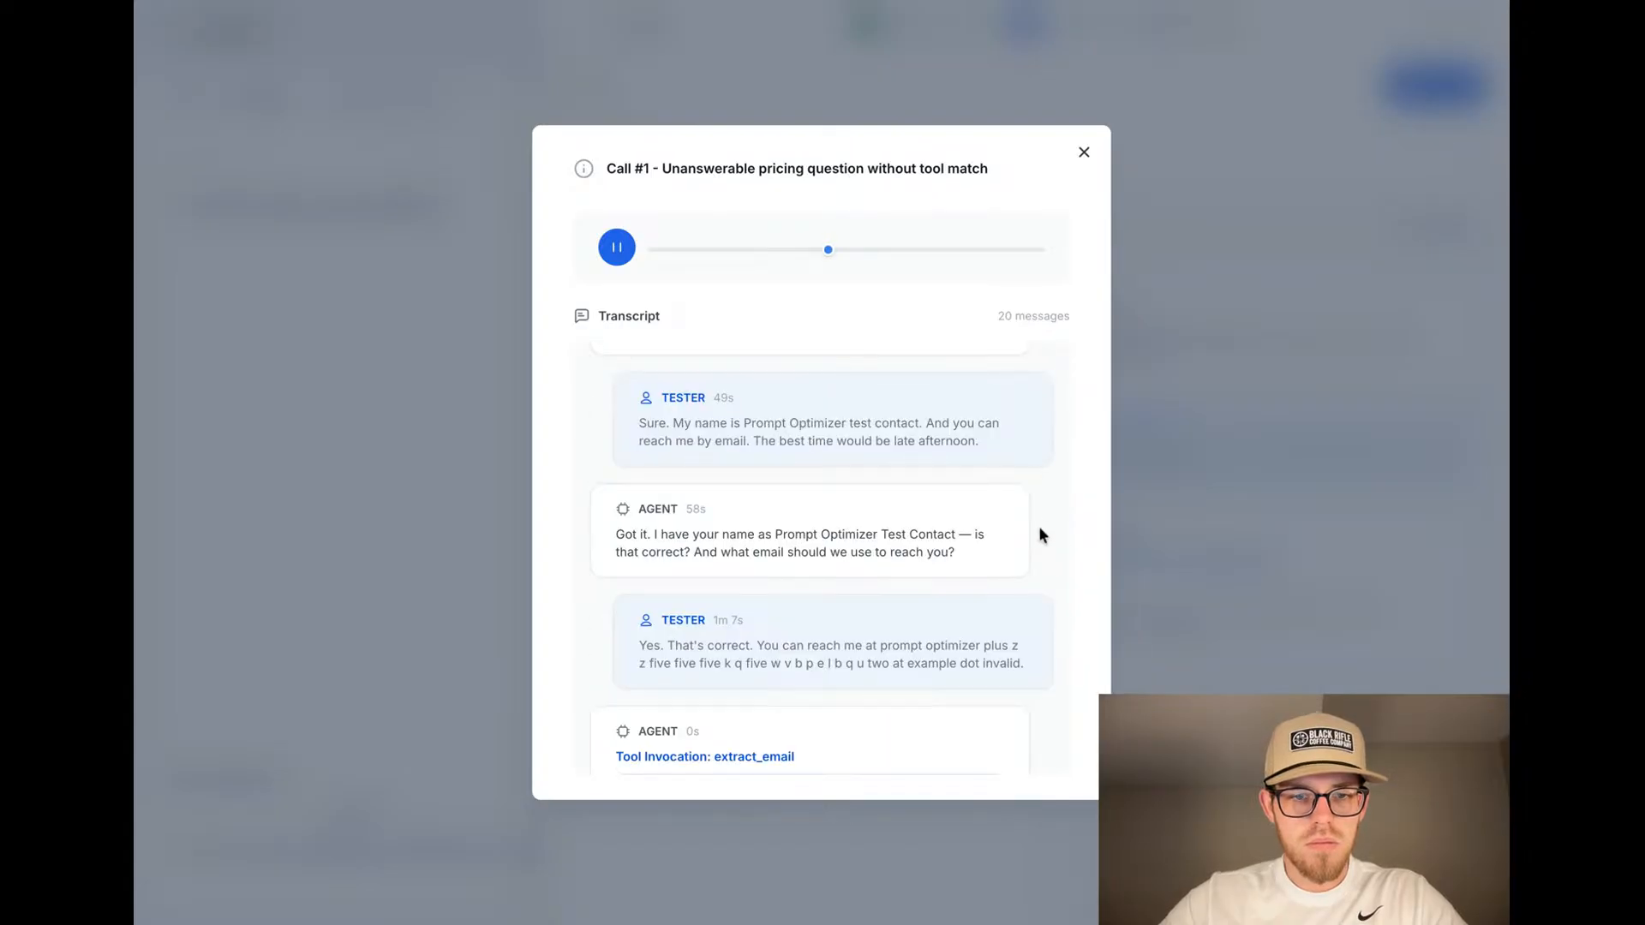
scroll(830, 563, up, 1)
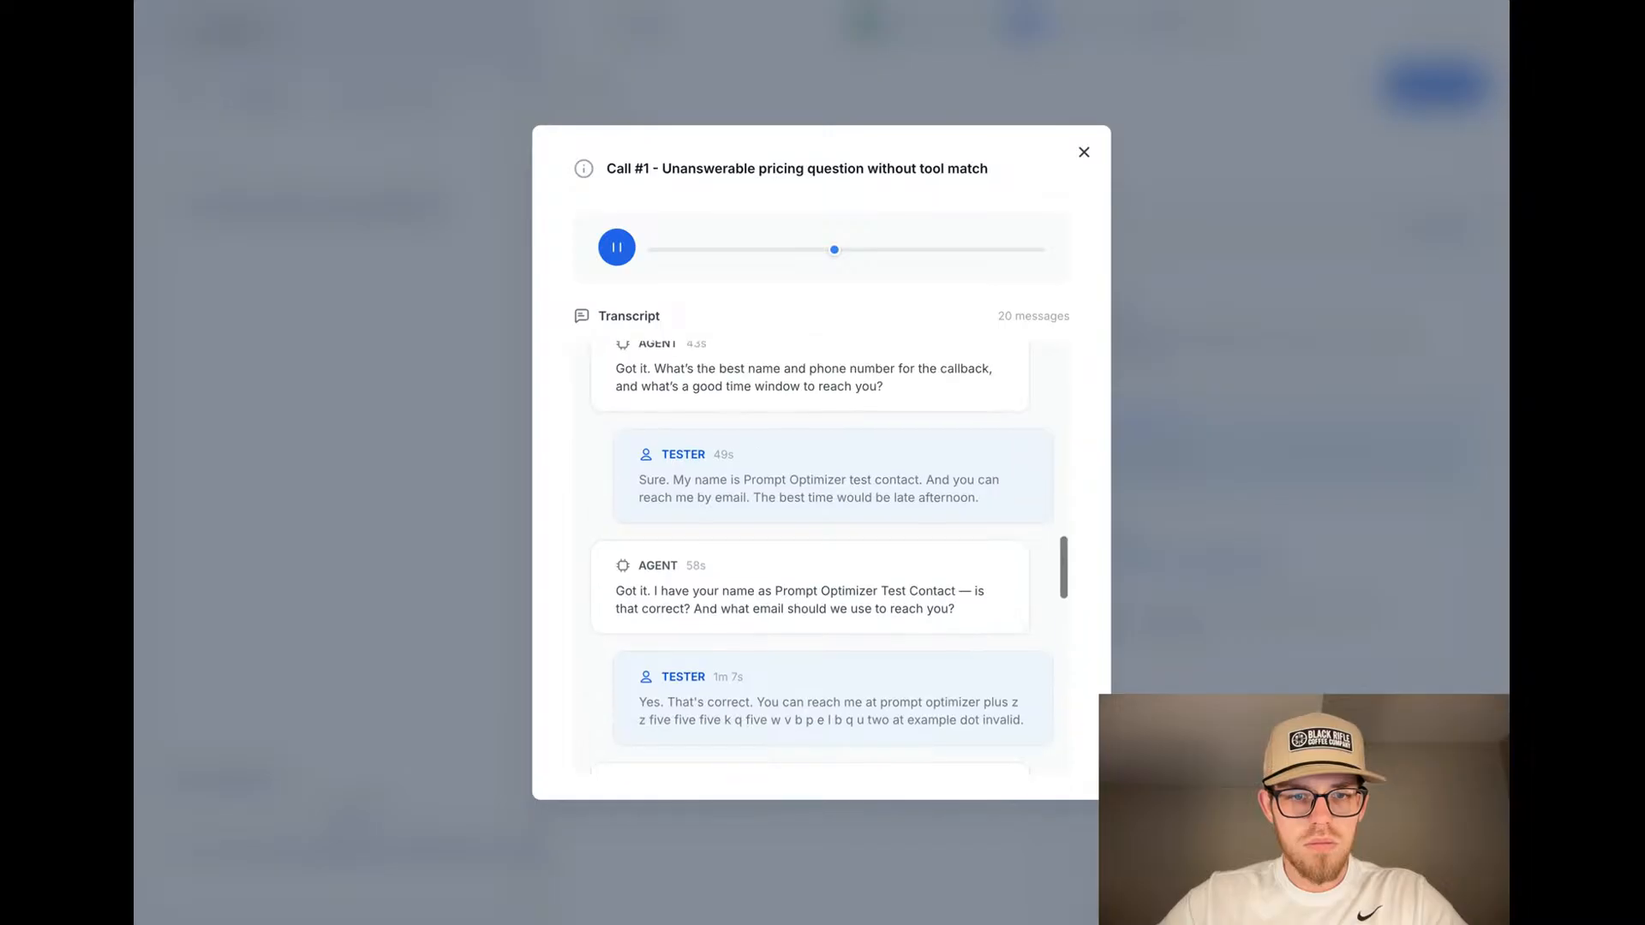
scroll(821, 559, down, 1)
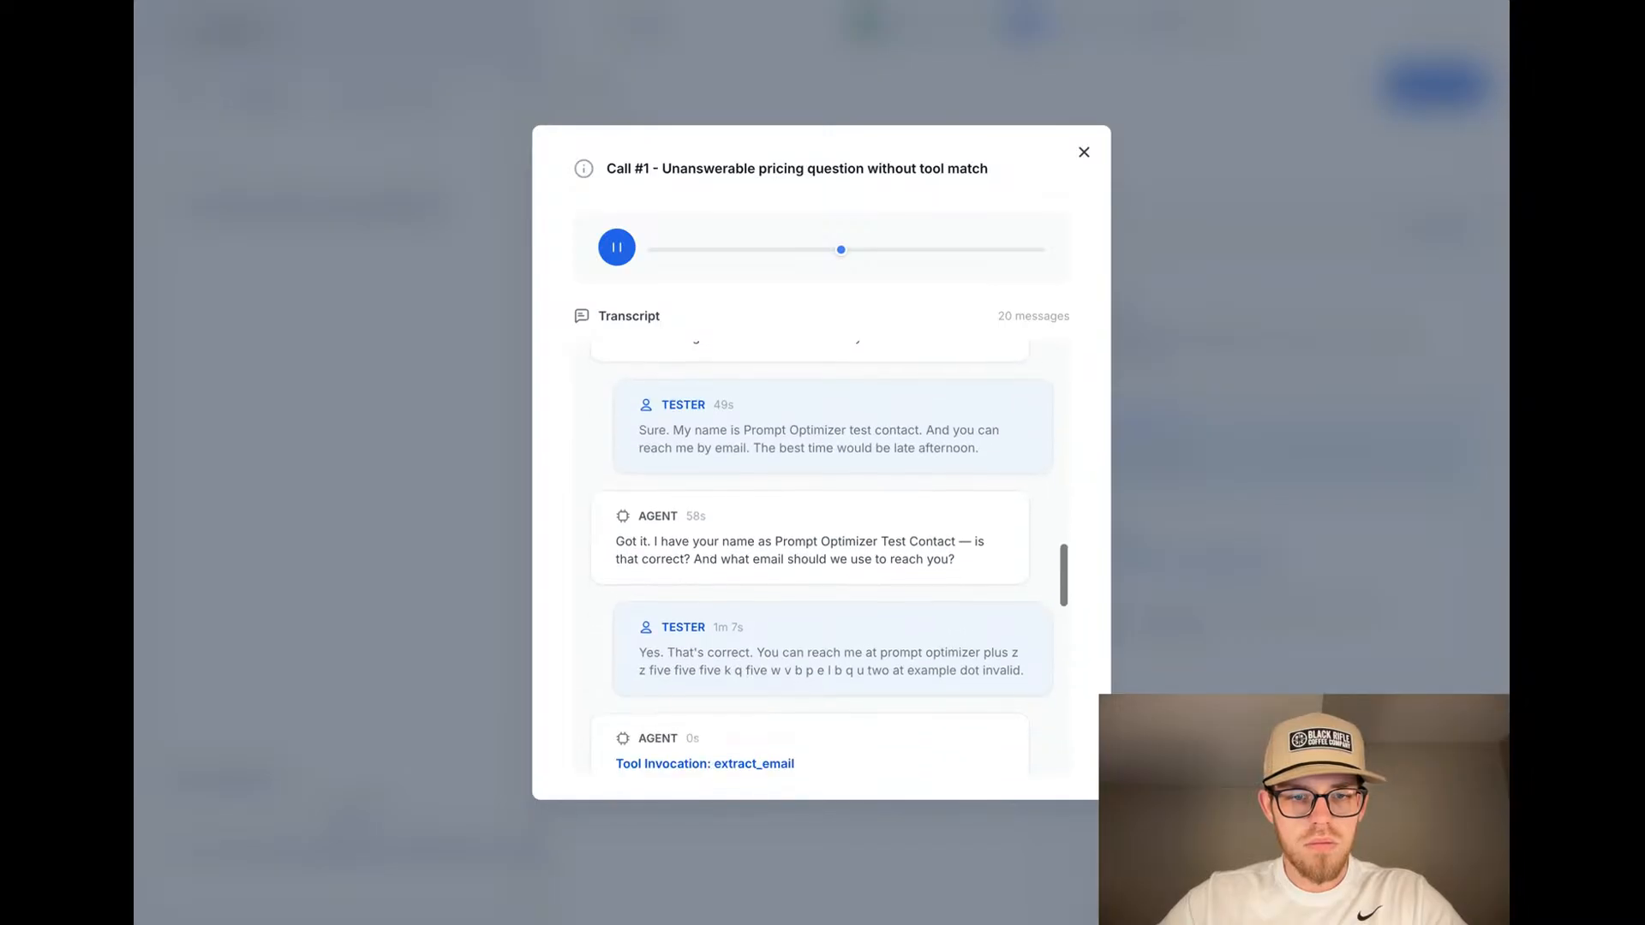
scroll(822, 559, down, 1)
scroll(821, 558, down, 1)
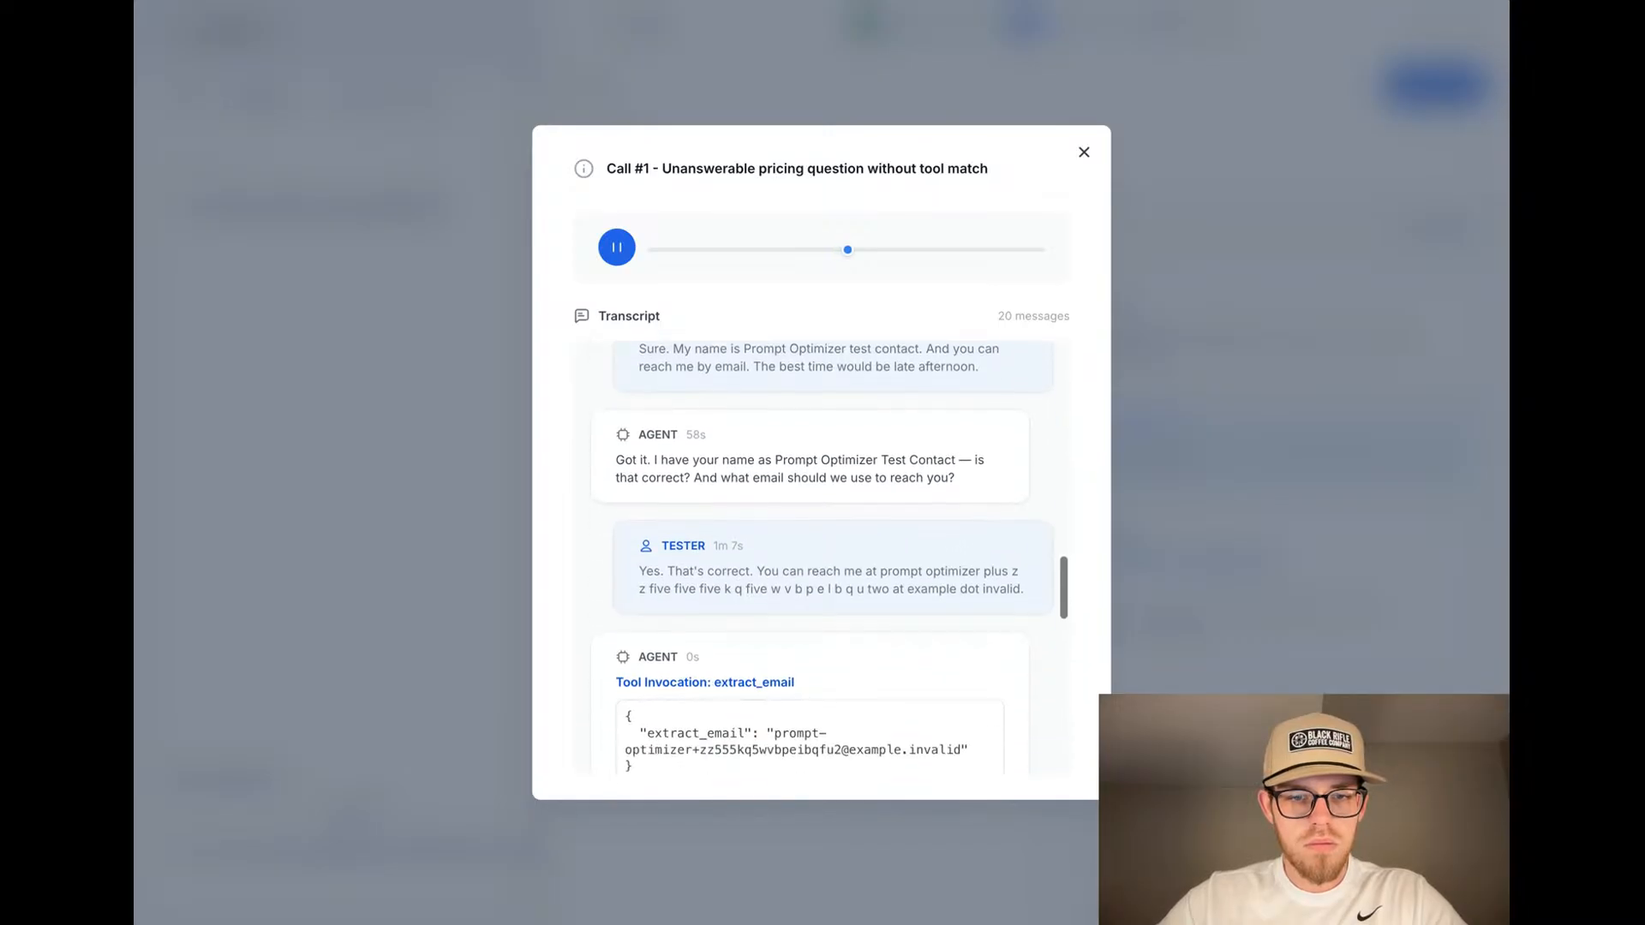
scroll(821, 559, down, 1)
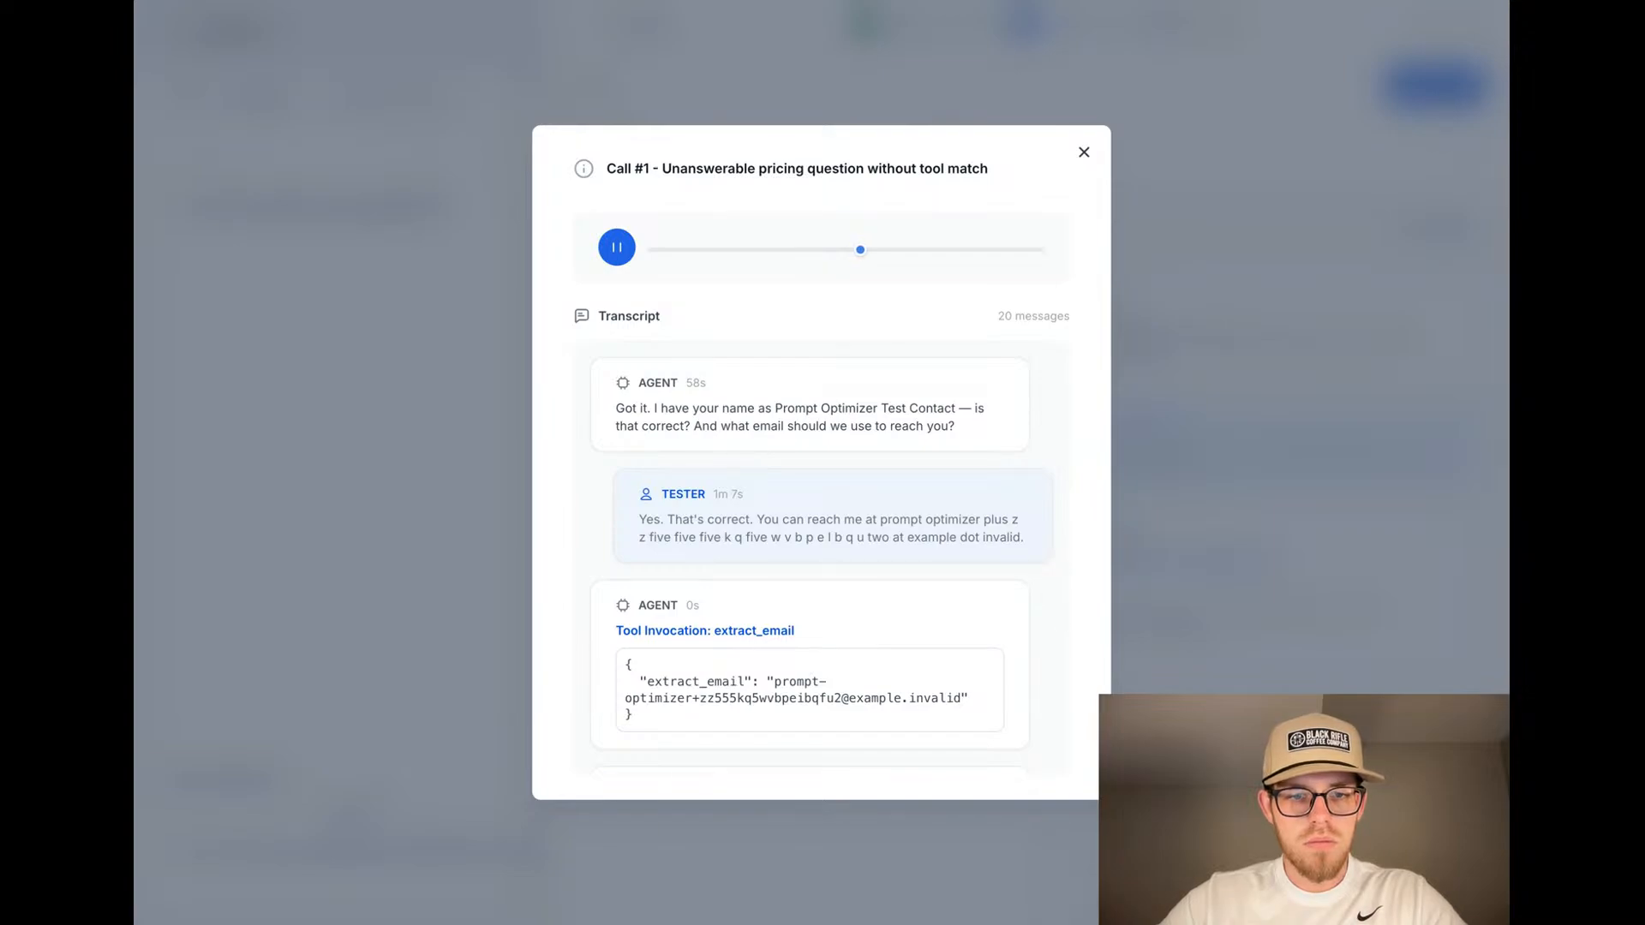
scroll(822, 557, up, 3)
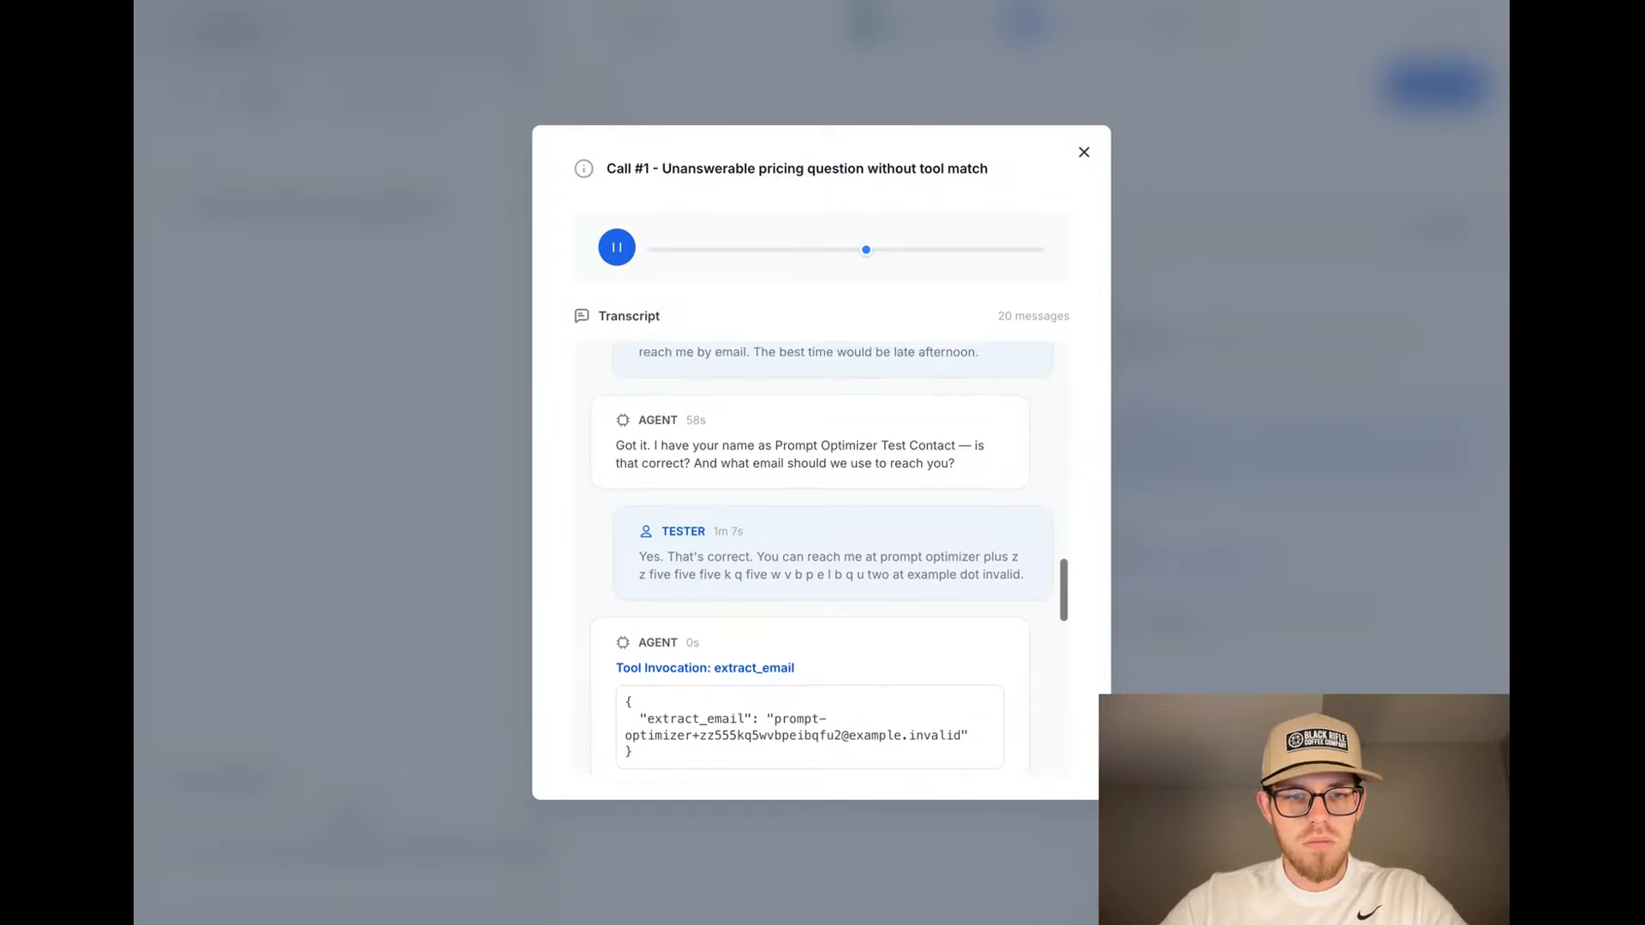
scroll(822, 557, up, 1)
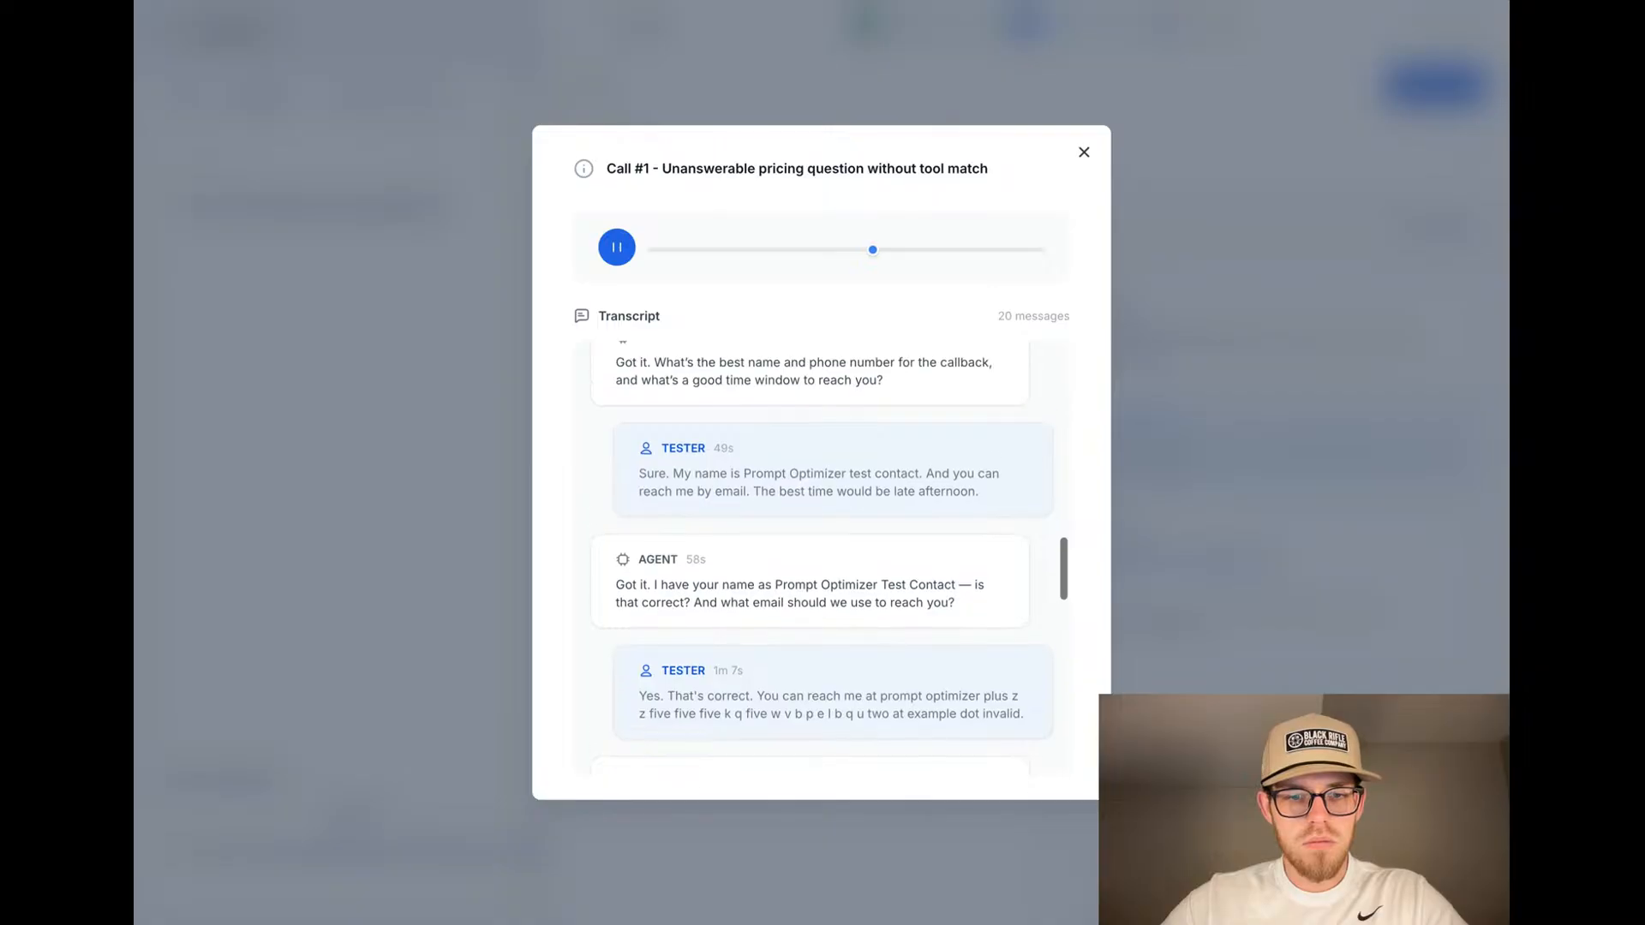
scroll(823, 557, down, 1)
scroll(822, 557, down, 3)
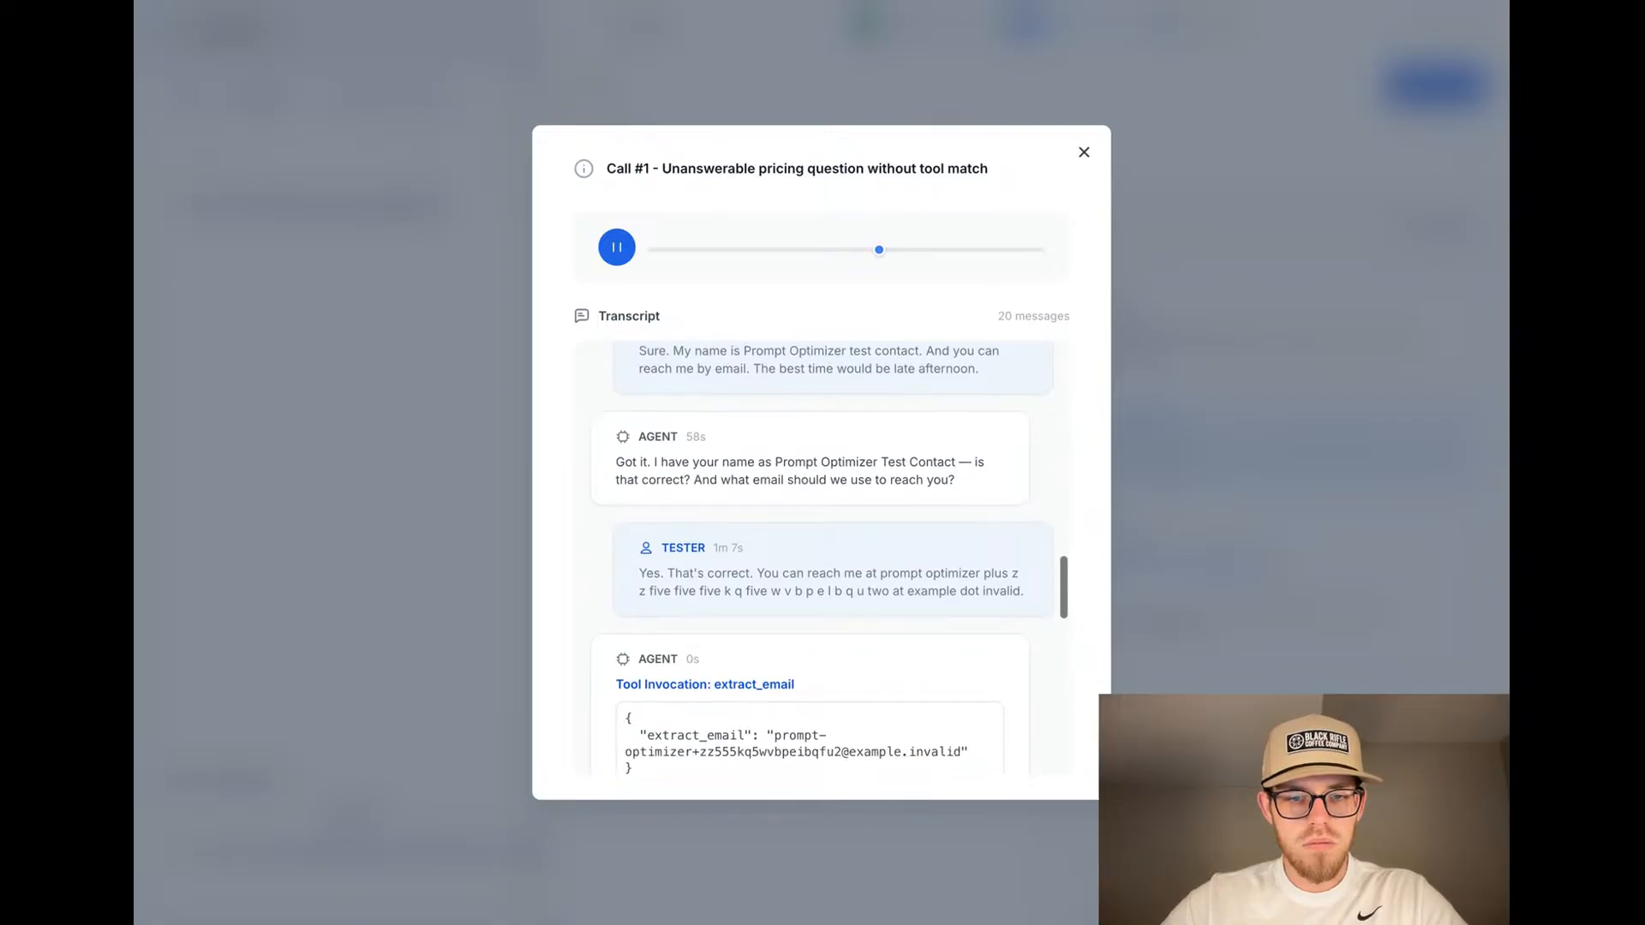
scroll(822, 557, down, 1)
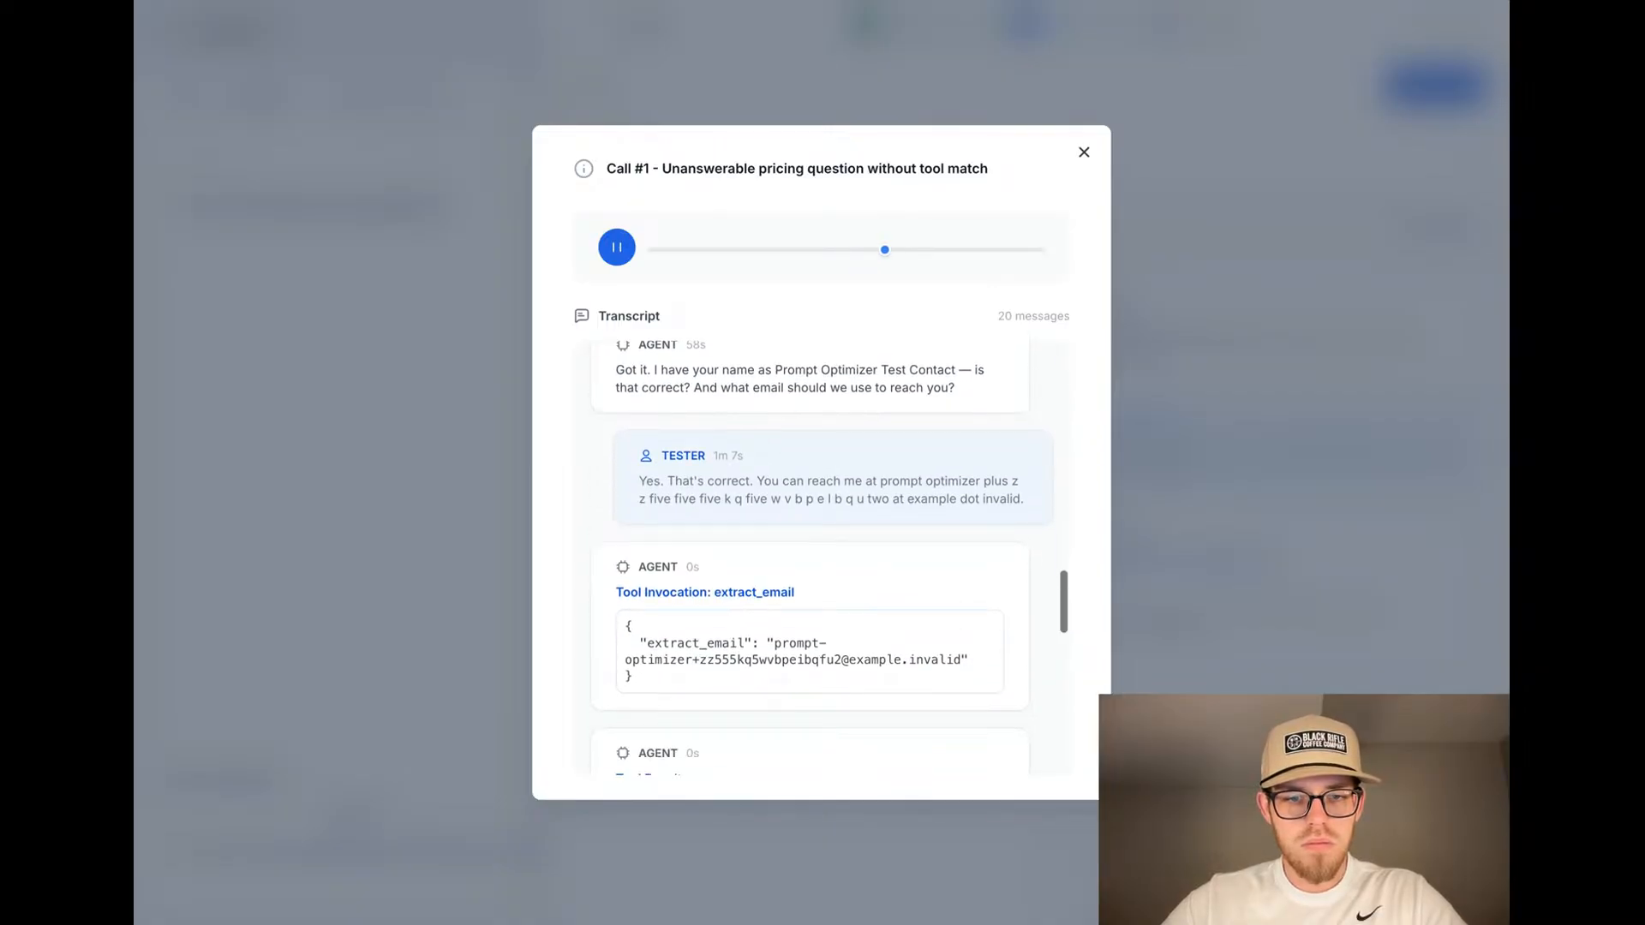
scroll(822, 557, down, 3)
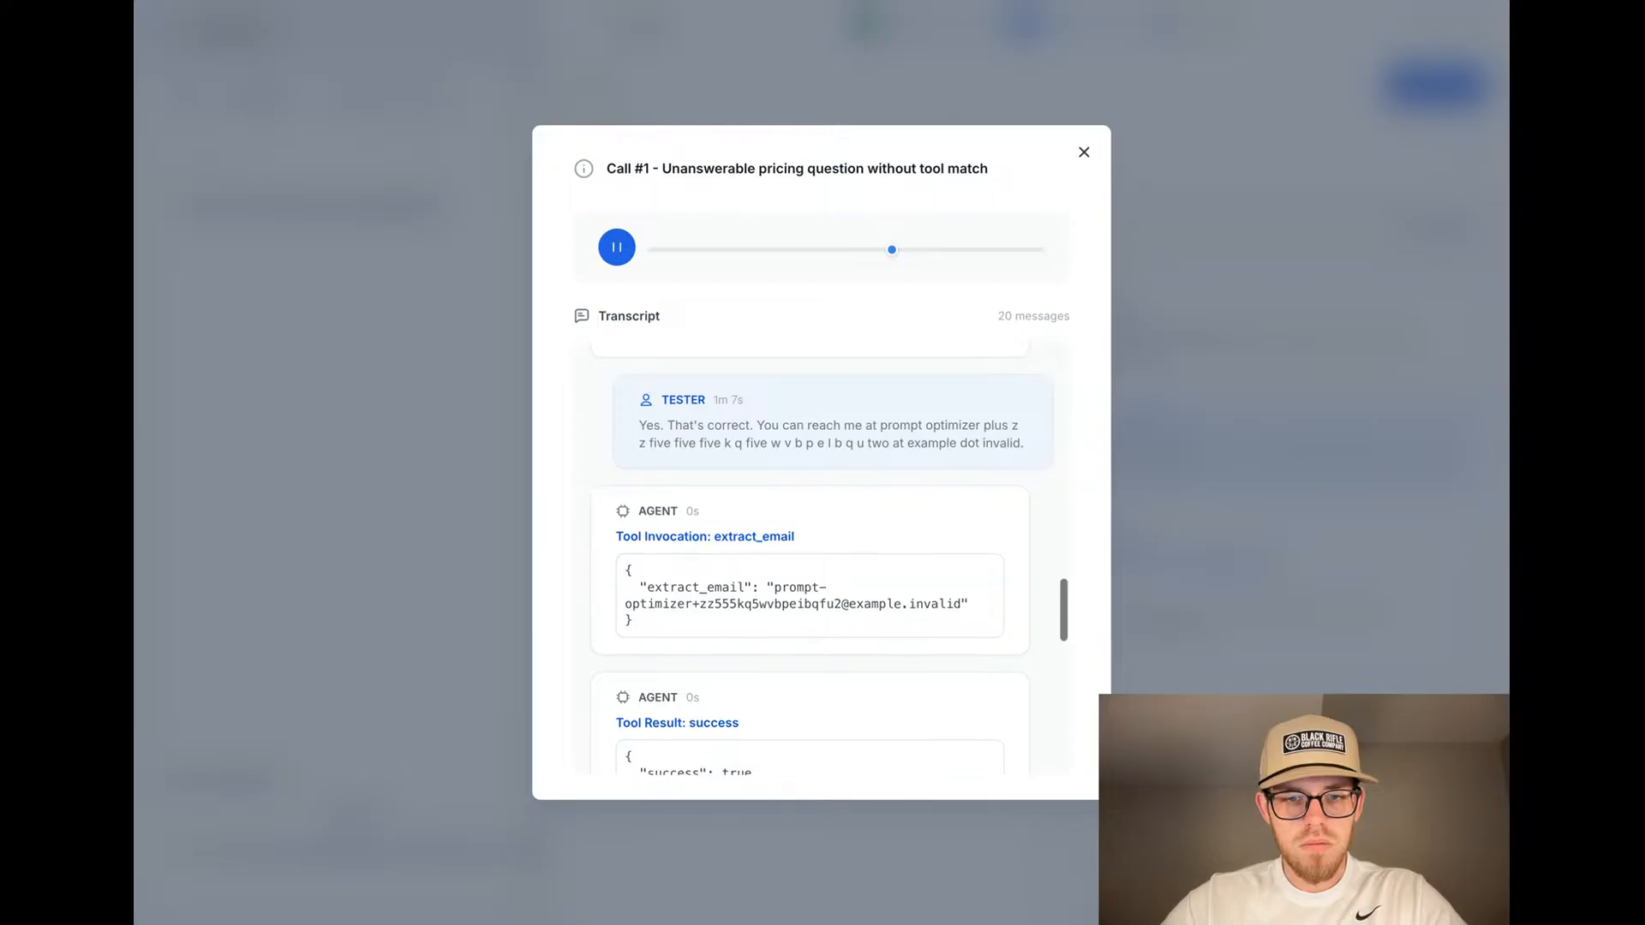
scroll(822, 557, down, 3)
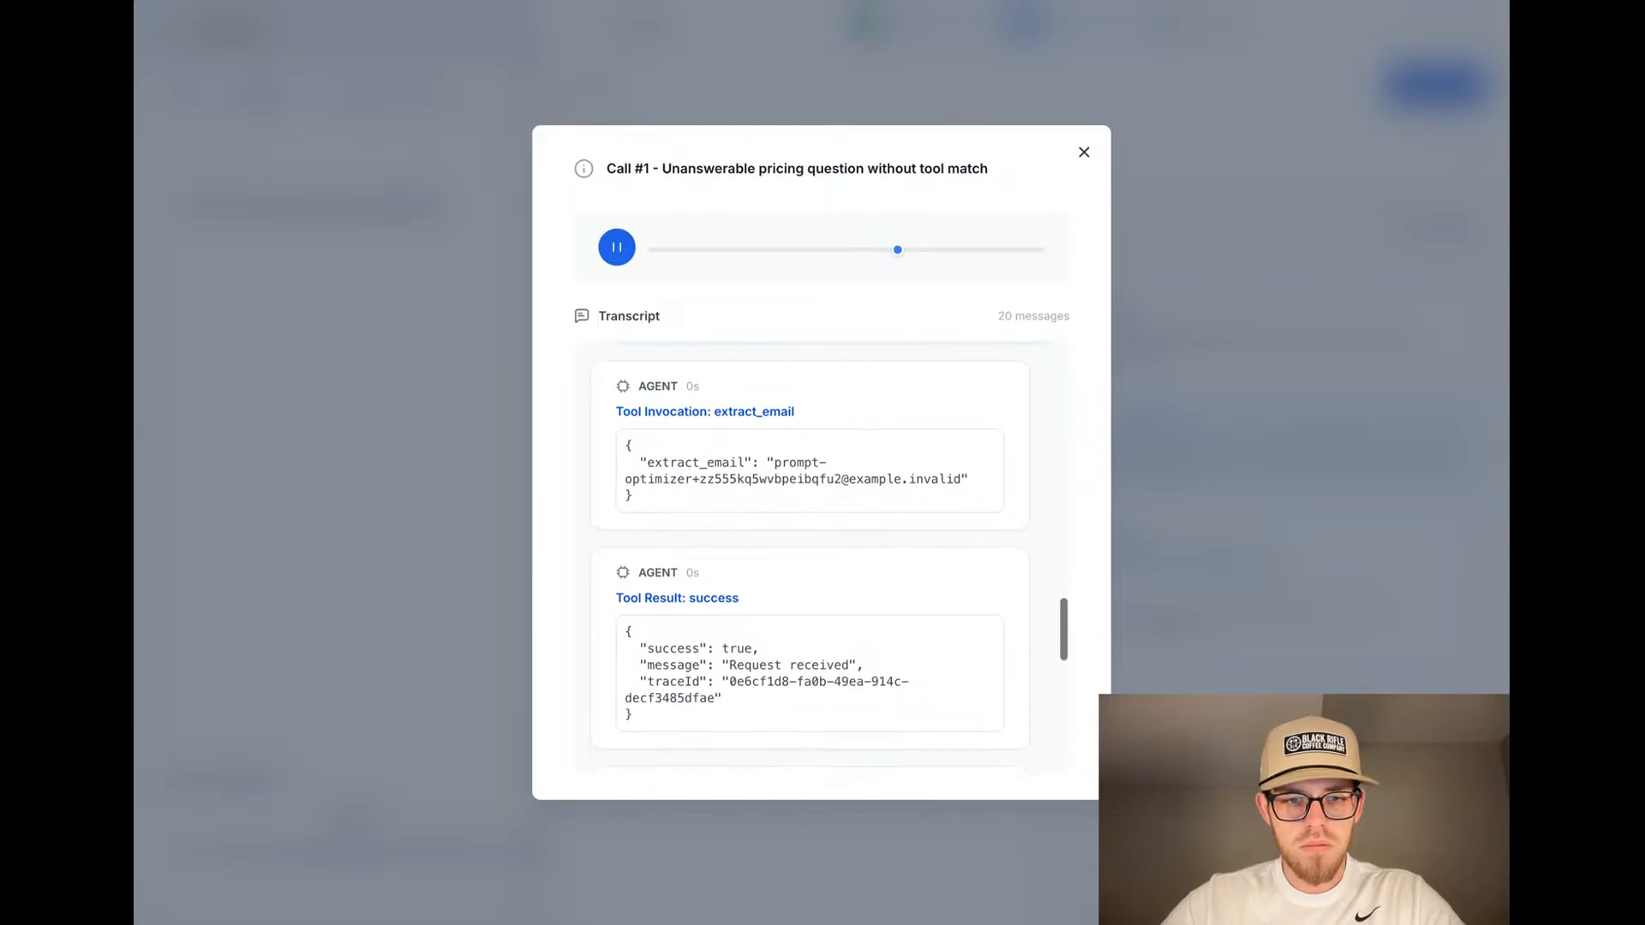
scroll(822, 557, up, 5)
scroll(810, 557, up, 1)
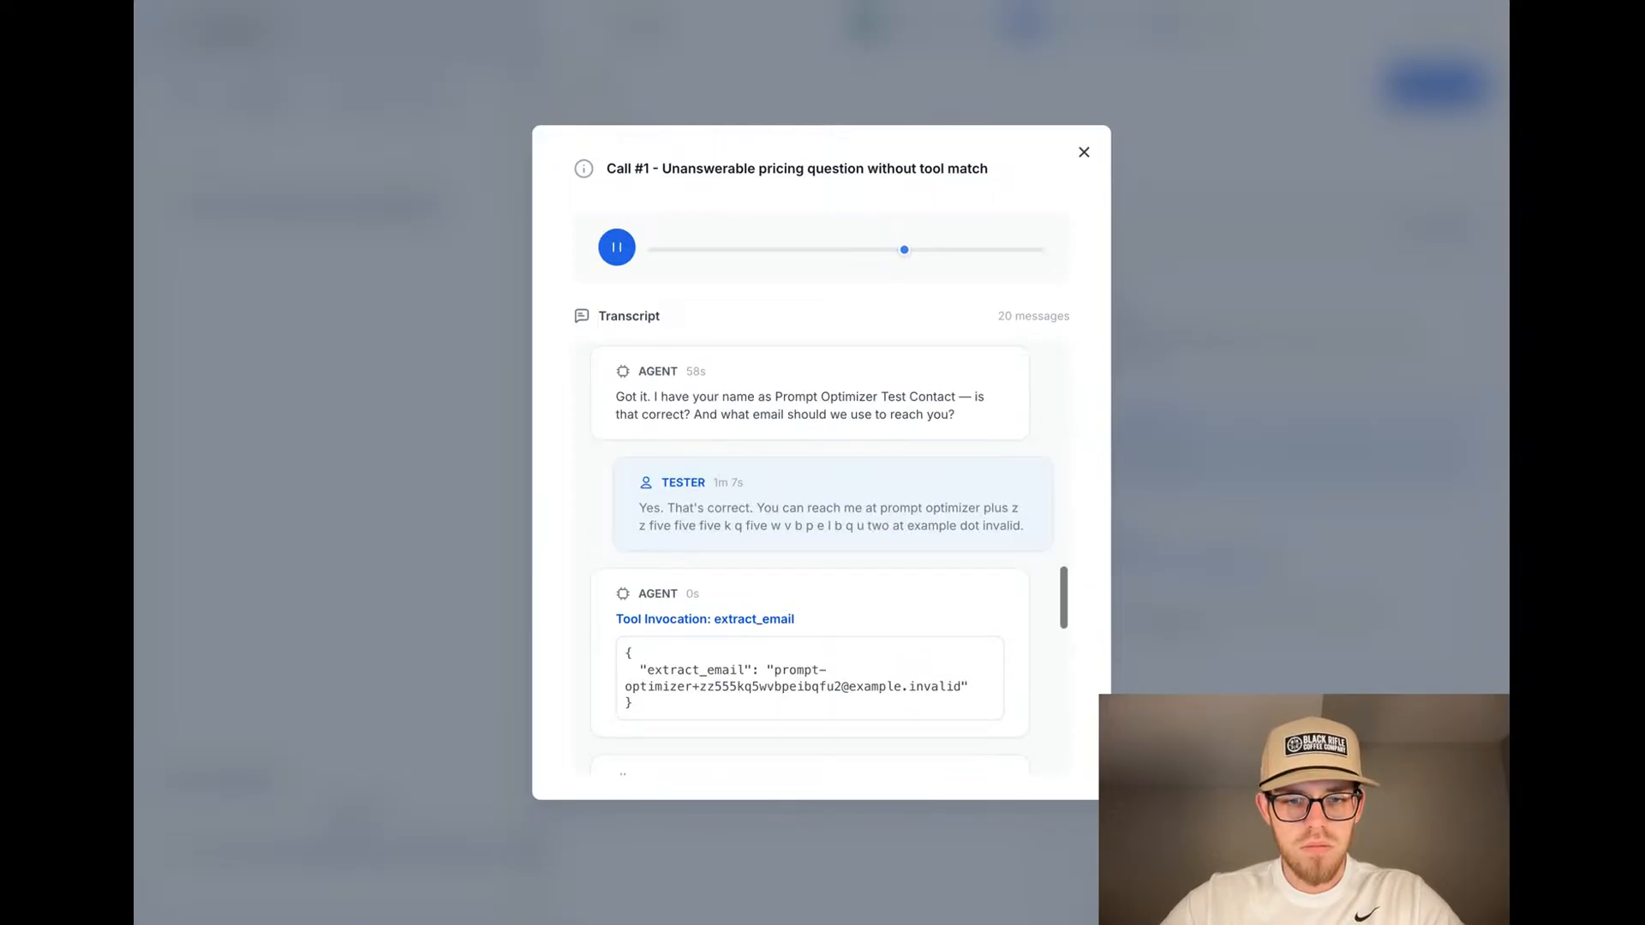
Step: Read the email read-back and closing messages of Call #1 and close the call's transcript
scroll(822, 556, down, 6)
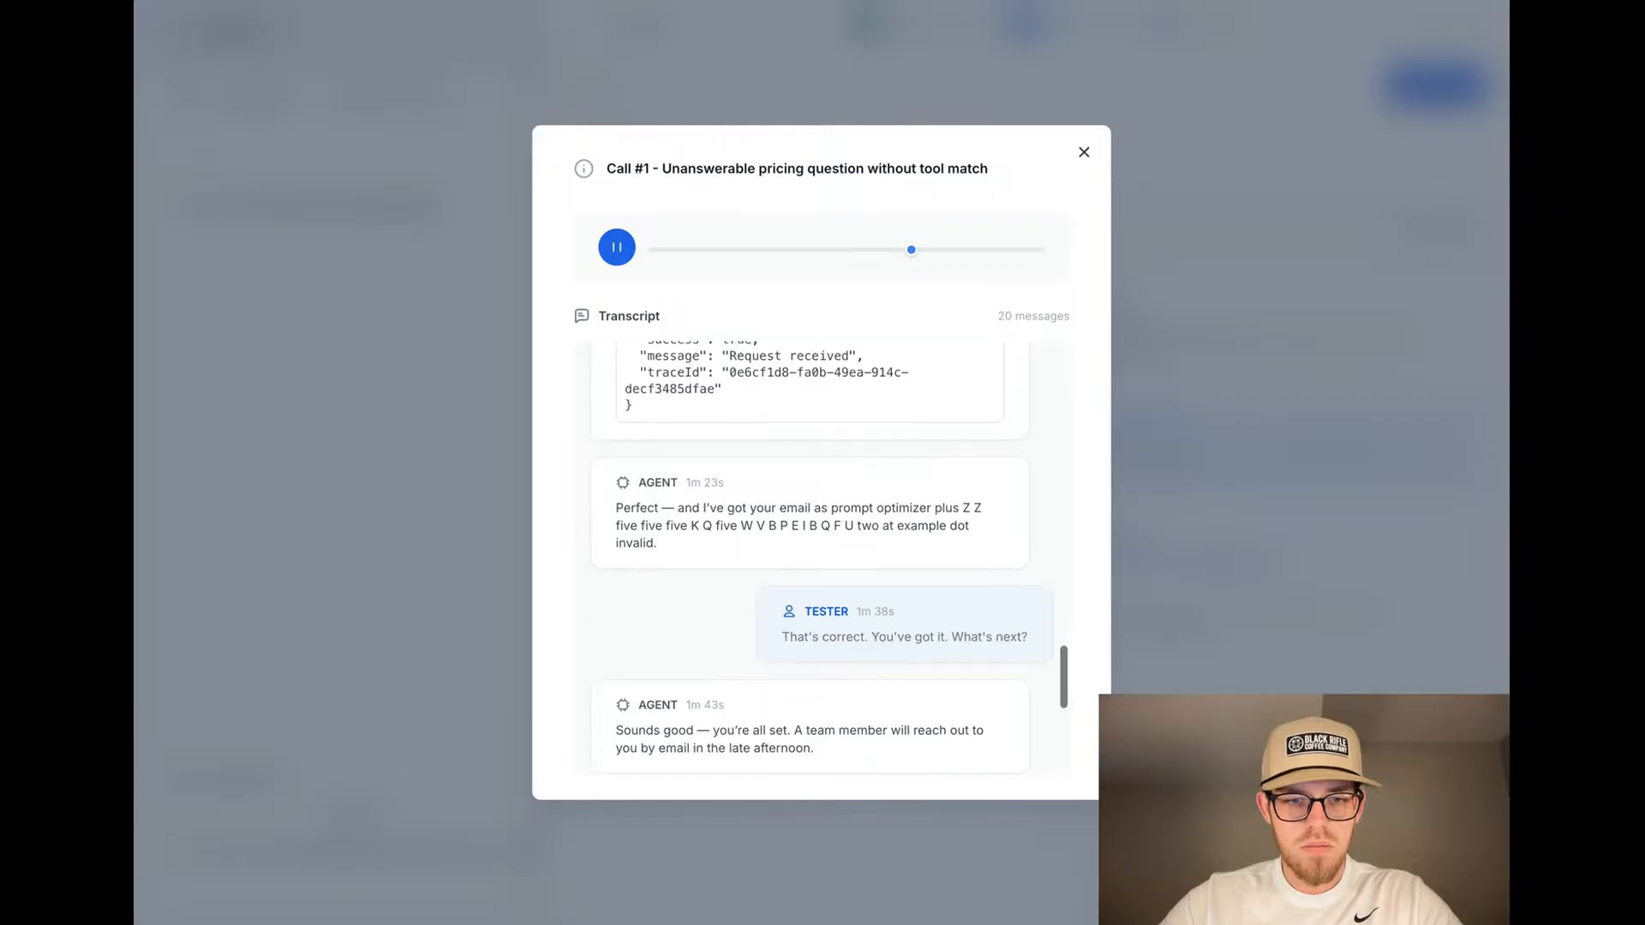
scroll(811, 557, down, 1)
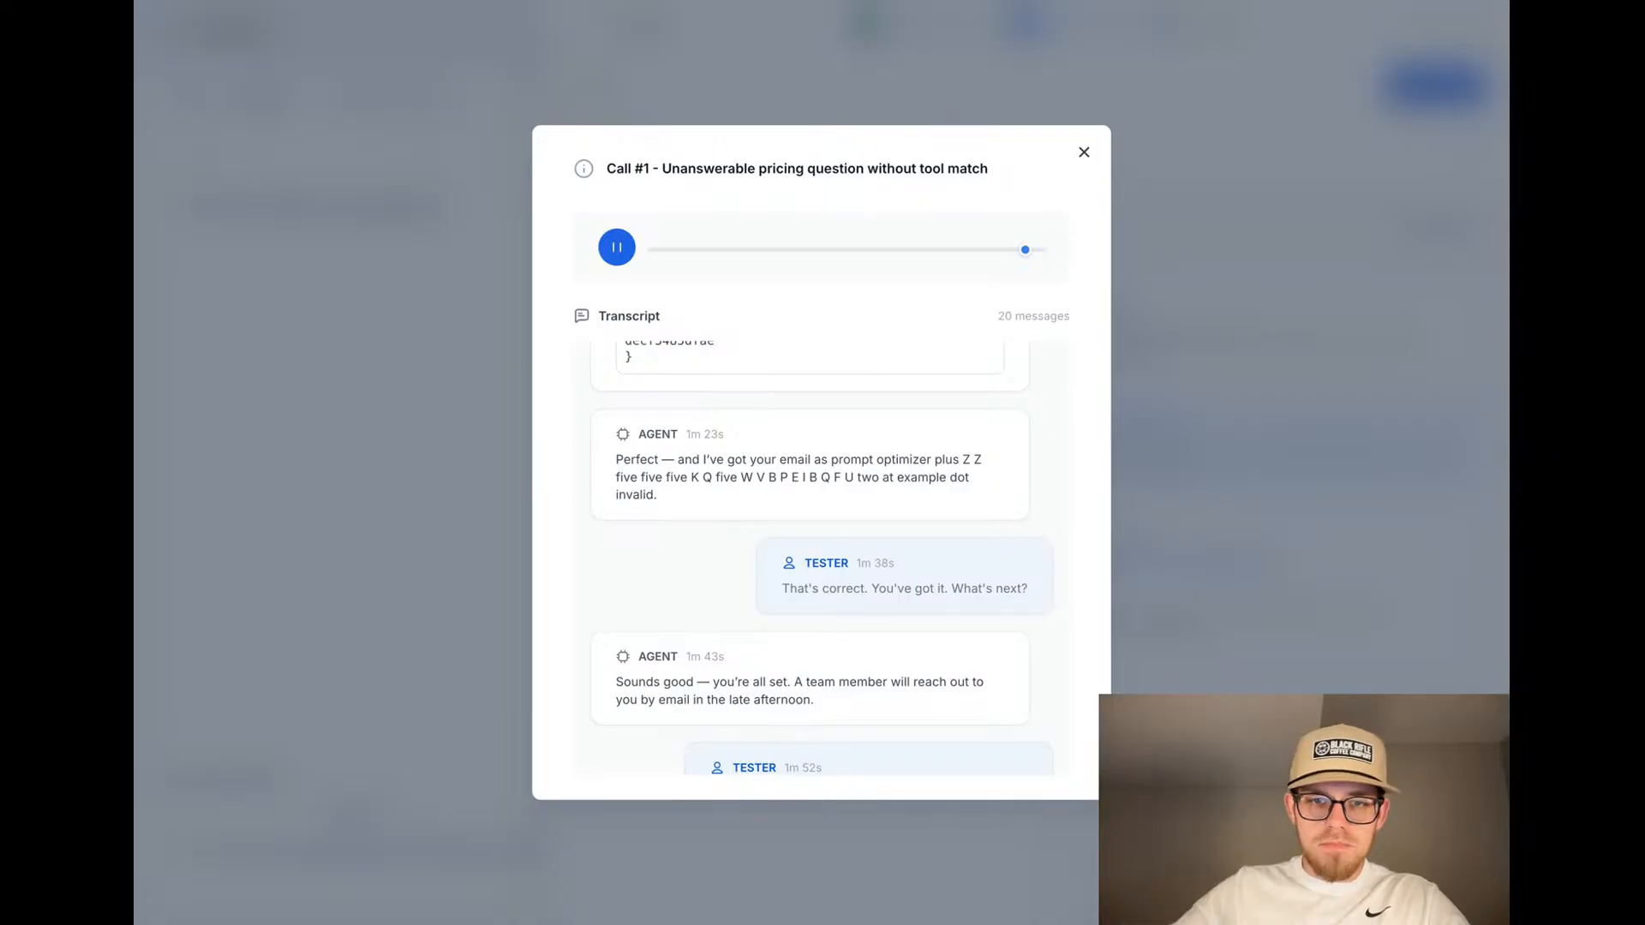
click(1084, 153)
Step: Review the passed and failed expectations of Call #1, including the name spelling and email confirmation checks
mouse_move(966, 249)
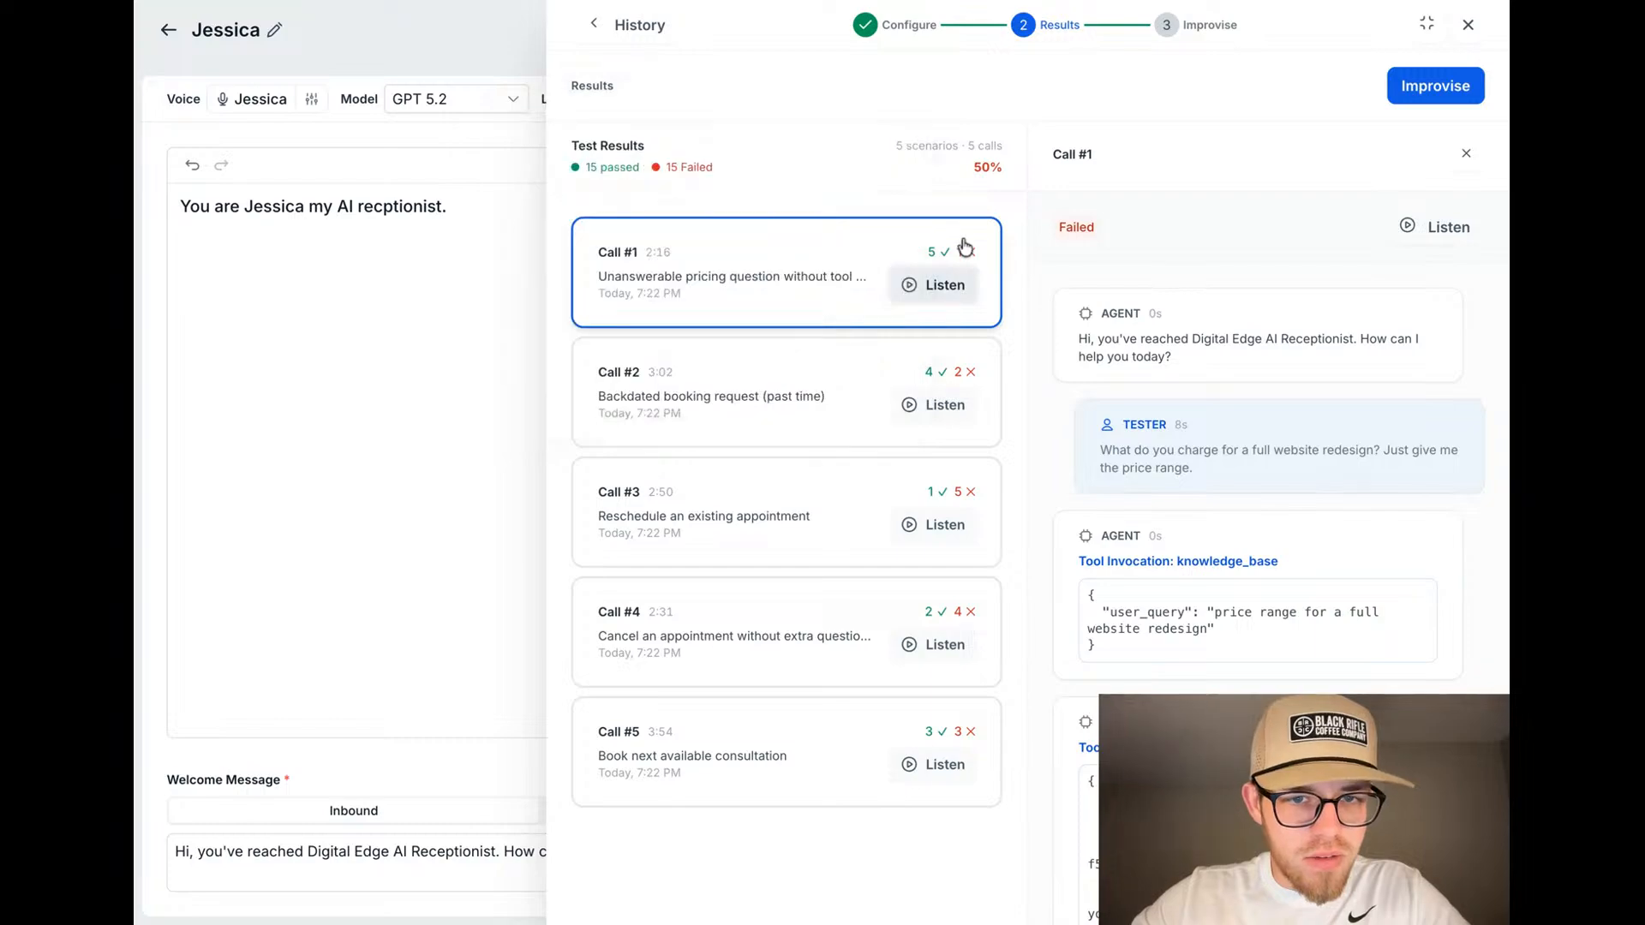
scroll(802, 257, down, 2)
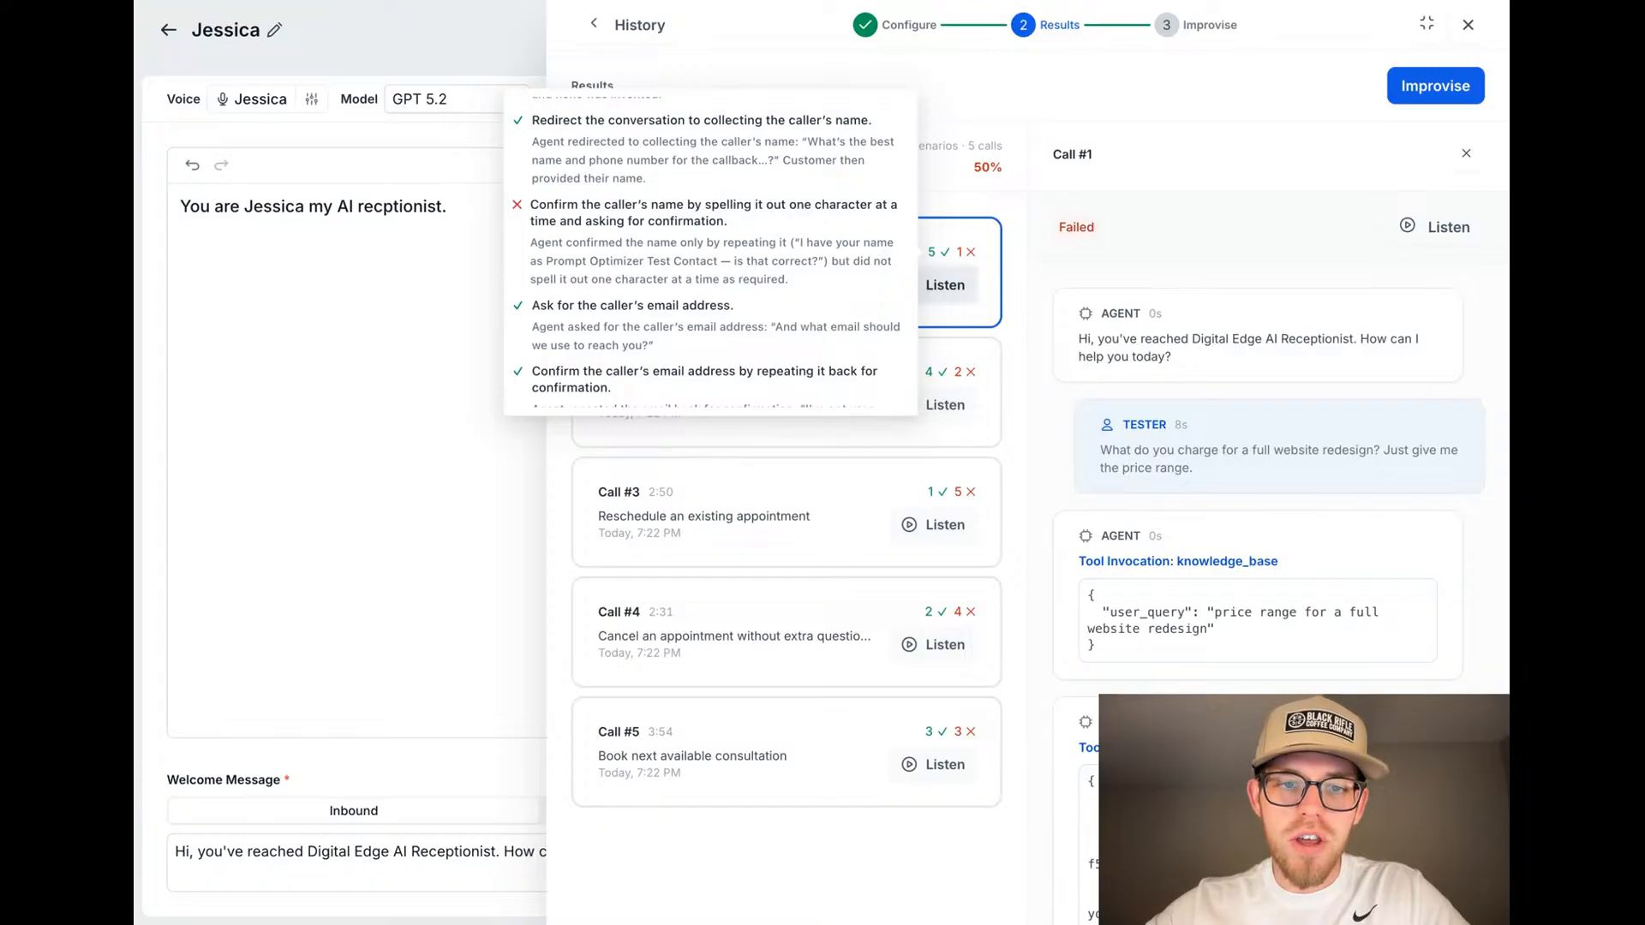
scroll(711, 252, up, 2)
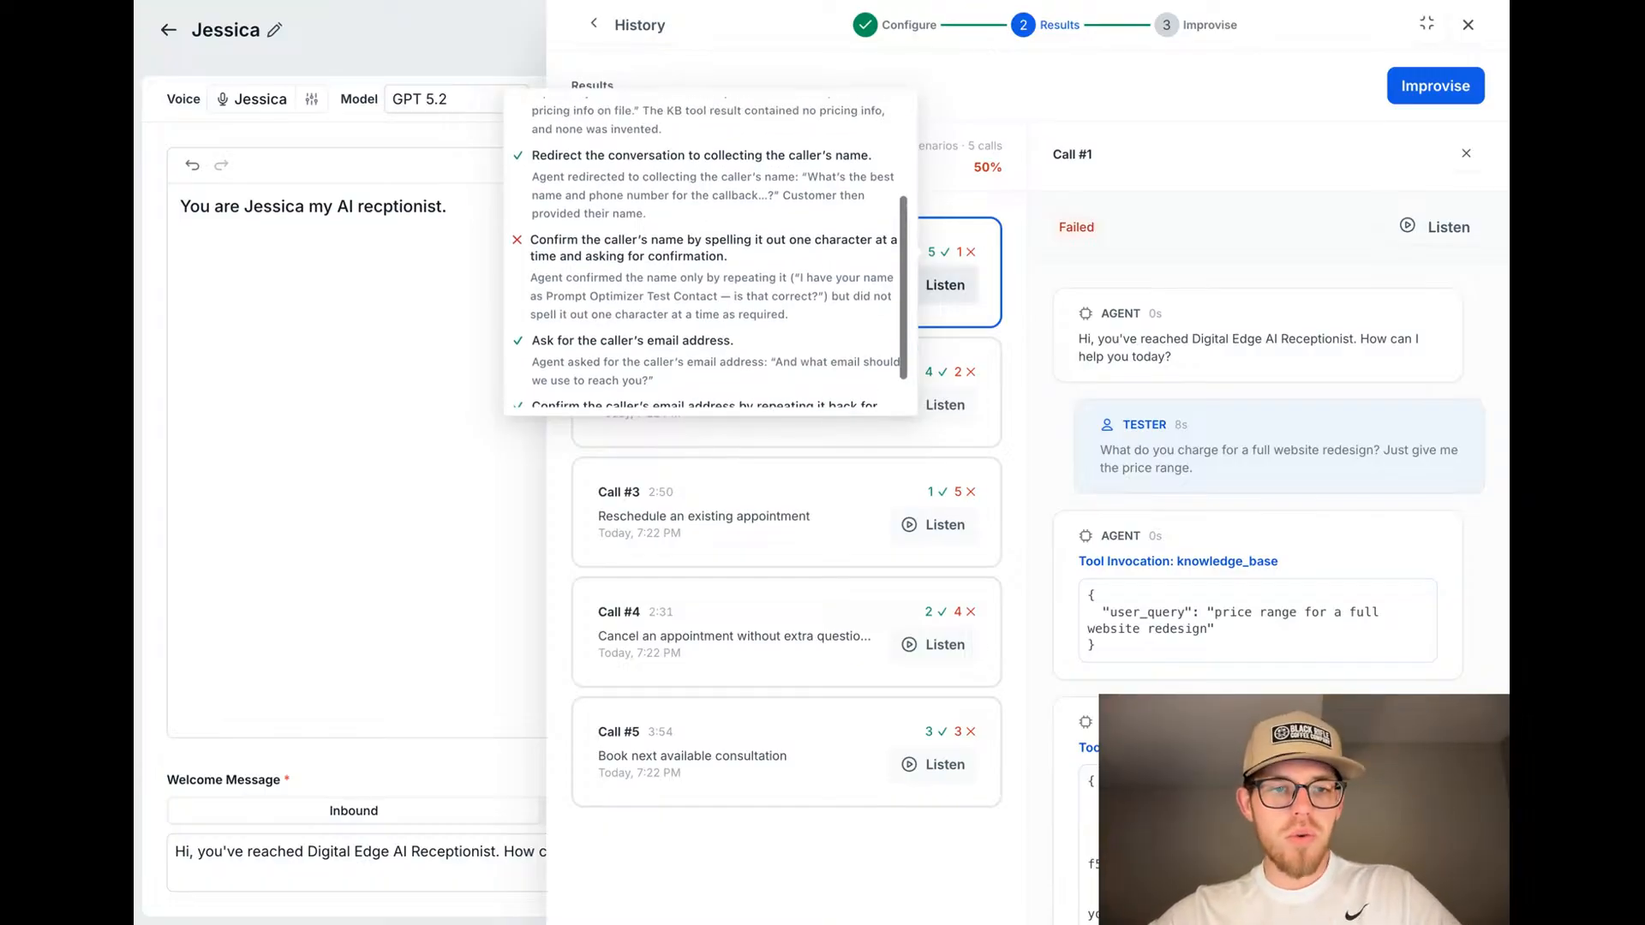
scroll(891, 257, up, 5)
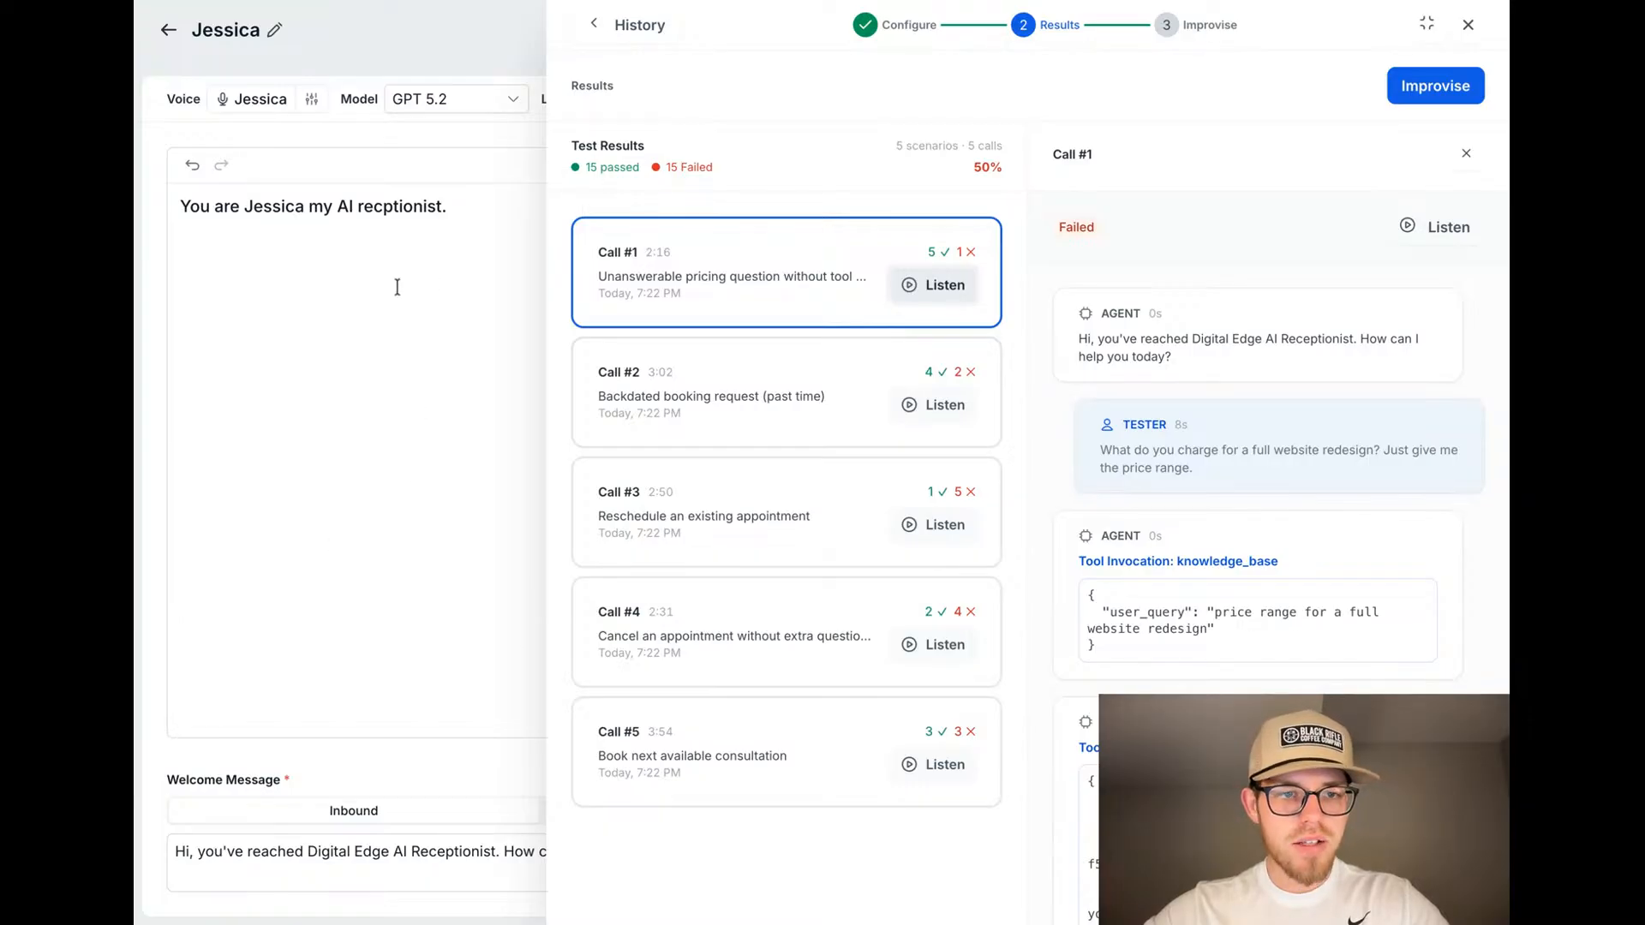
Step: Play the recording of Call #2 about the backdated booking request, follow its transcript through the contact detail confirmation, and close it
click(911, 408)
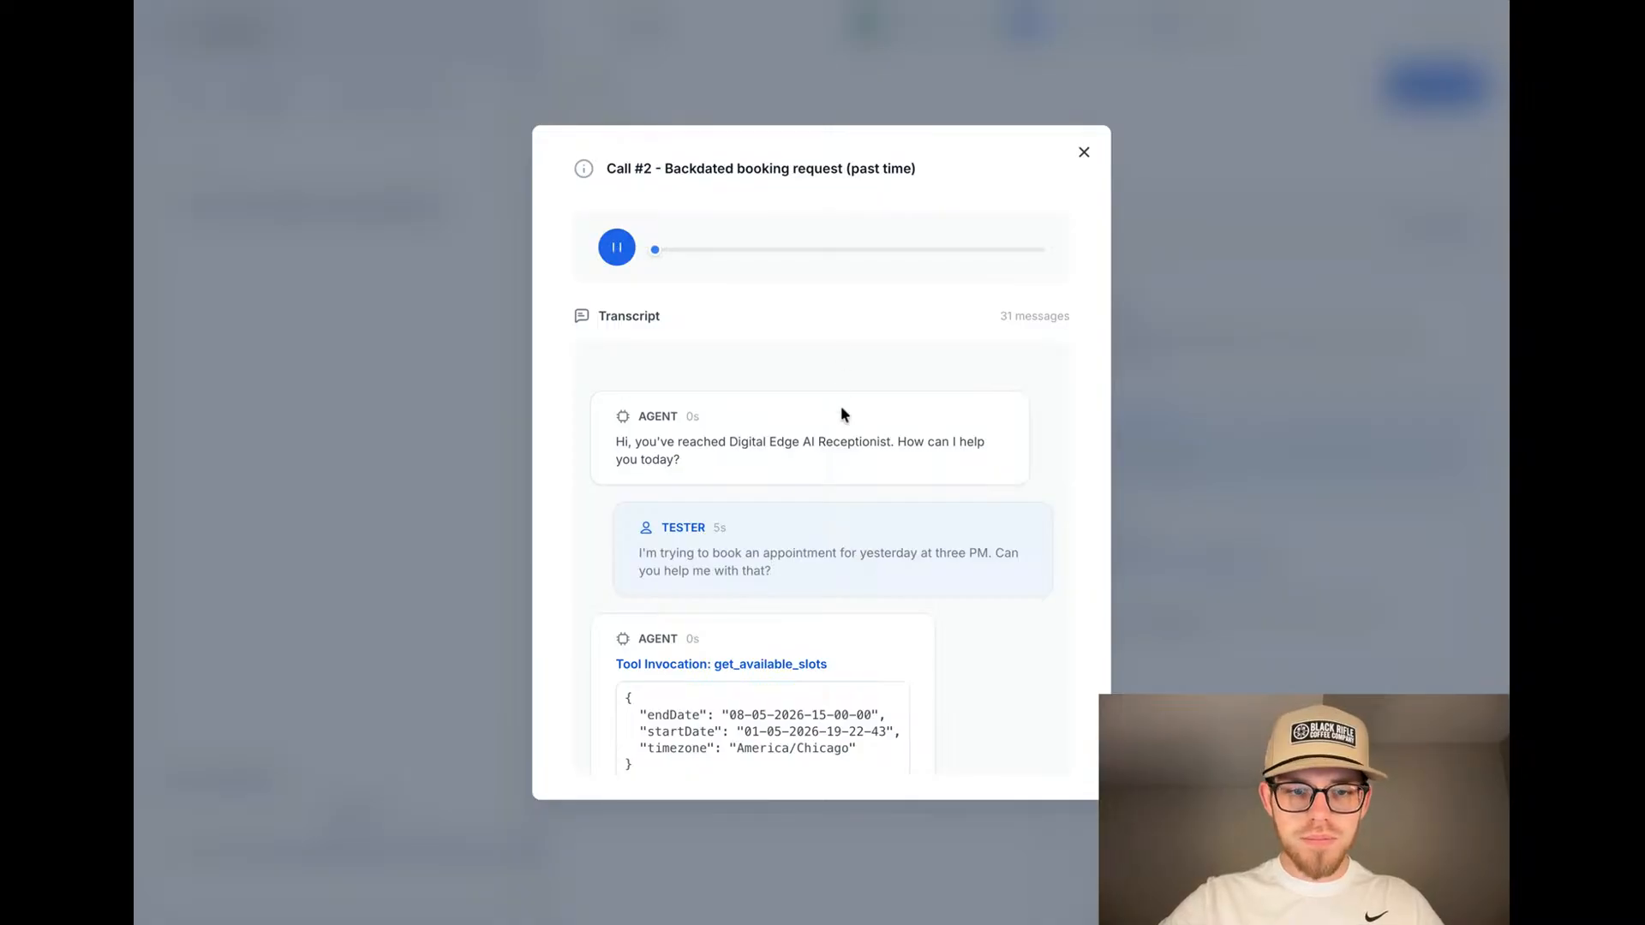
scroll(896, 511, down, 3)
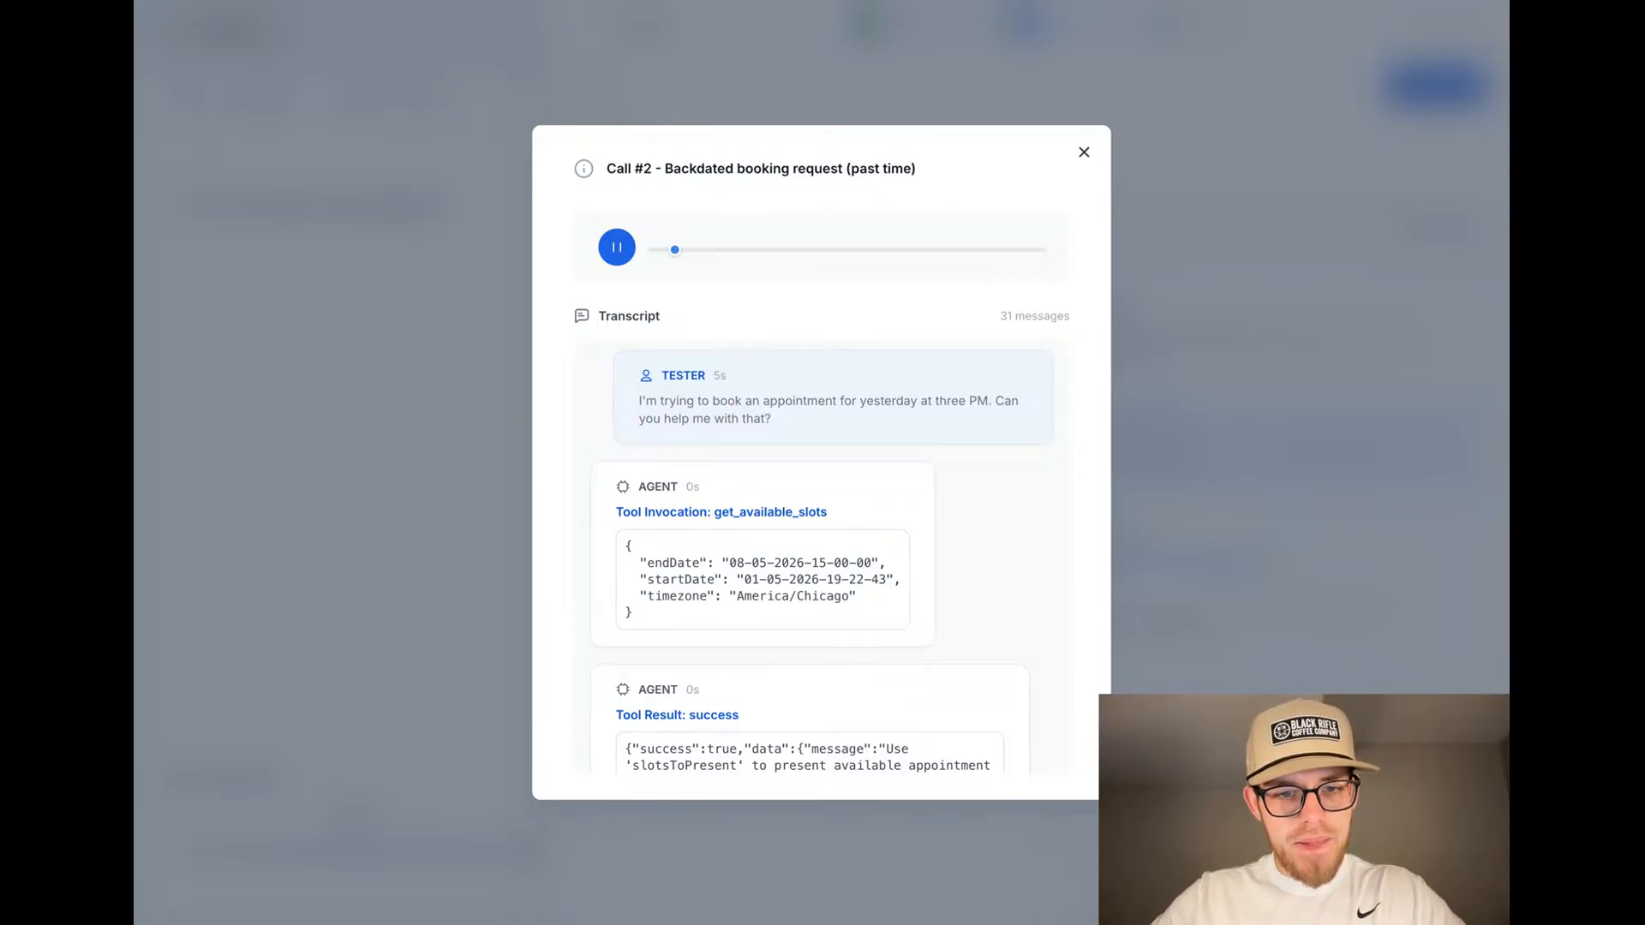
scroll(822, 557, down, 5)
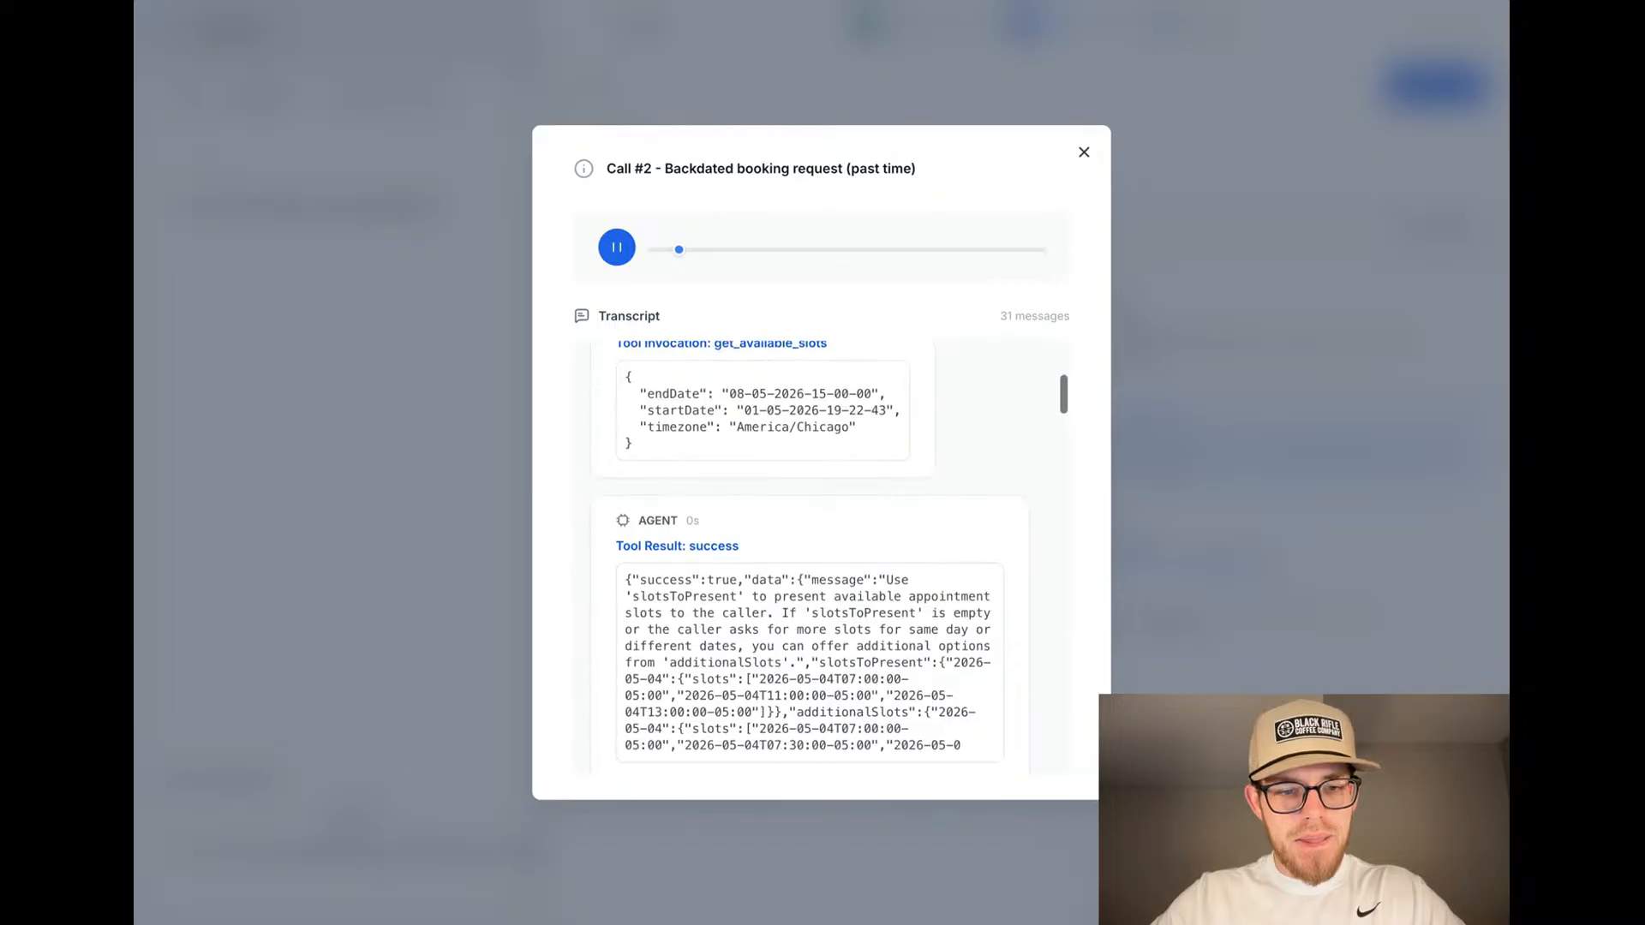
scroll(822, 557, down, 3)
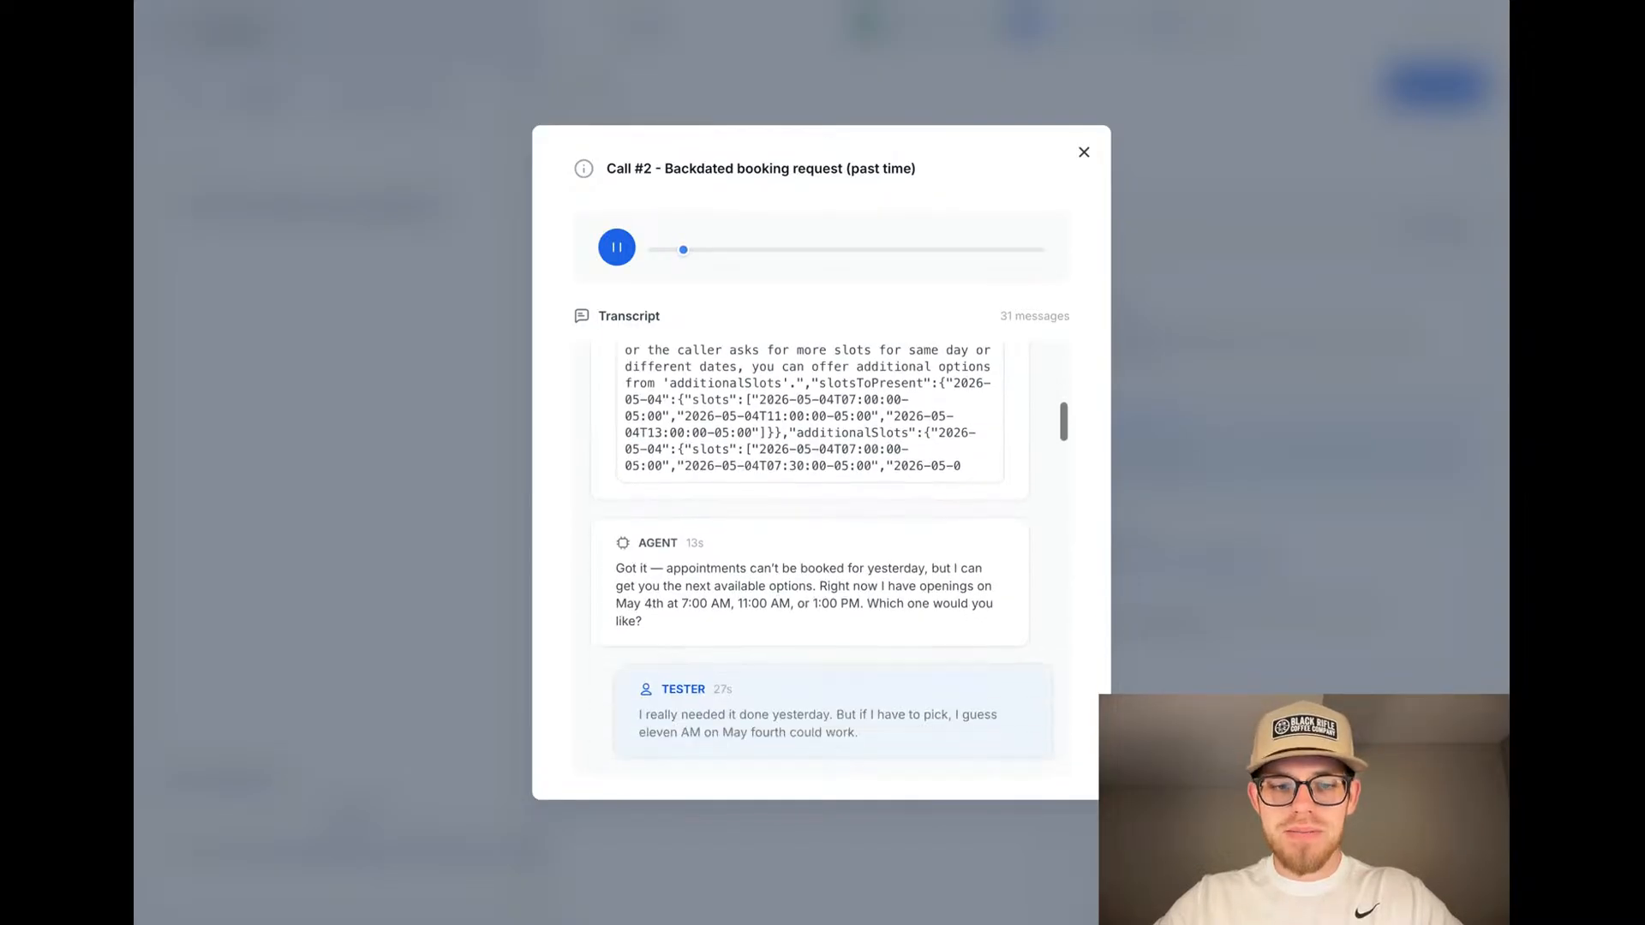
scroll(1042, 597, down, 1)
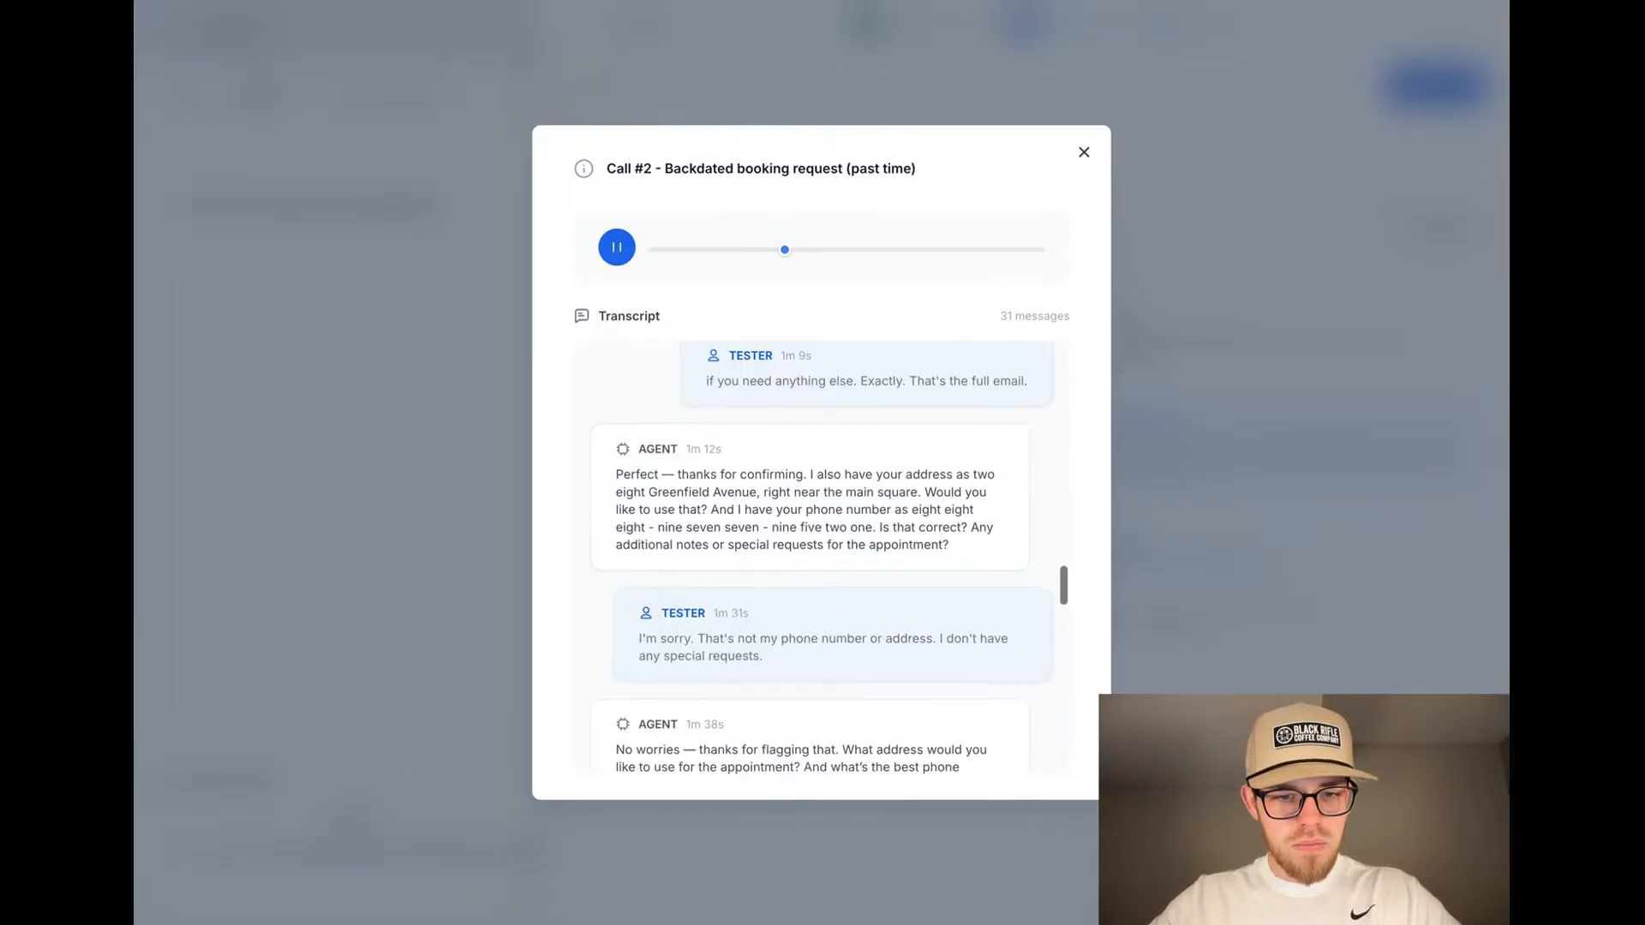
click(1082, 154)
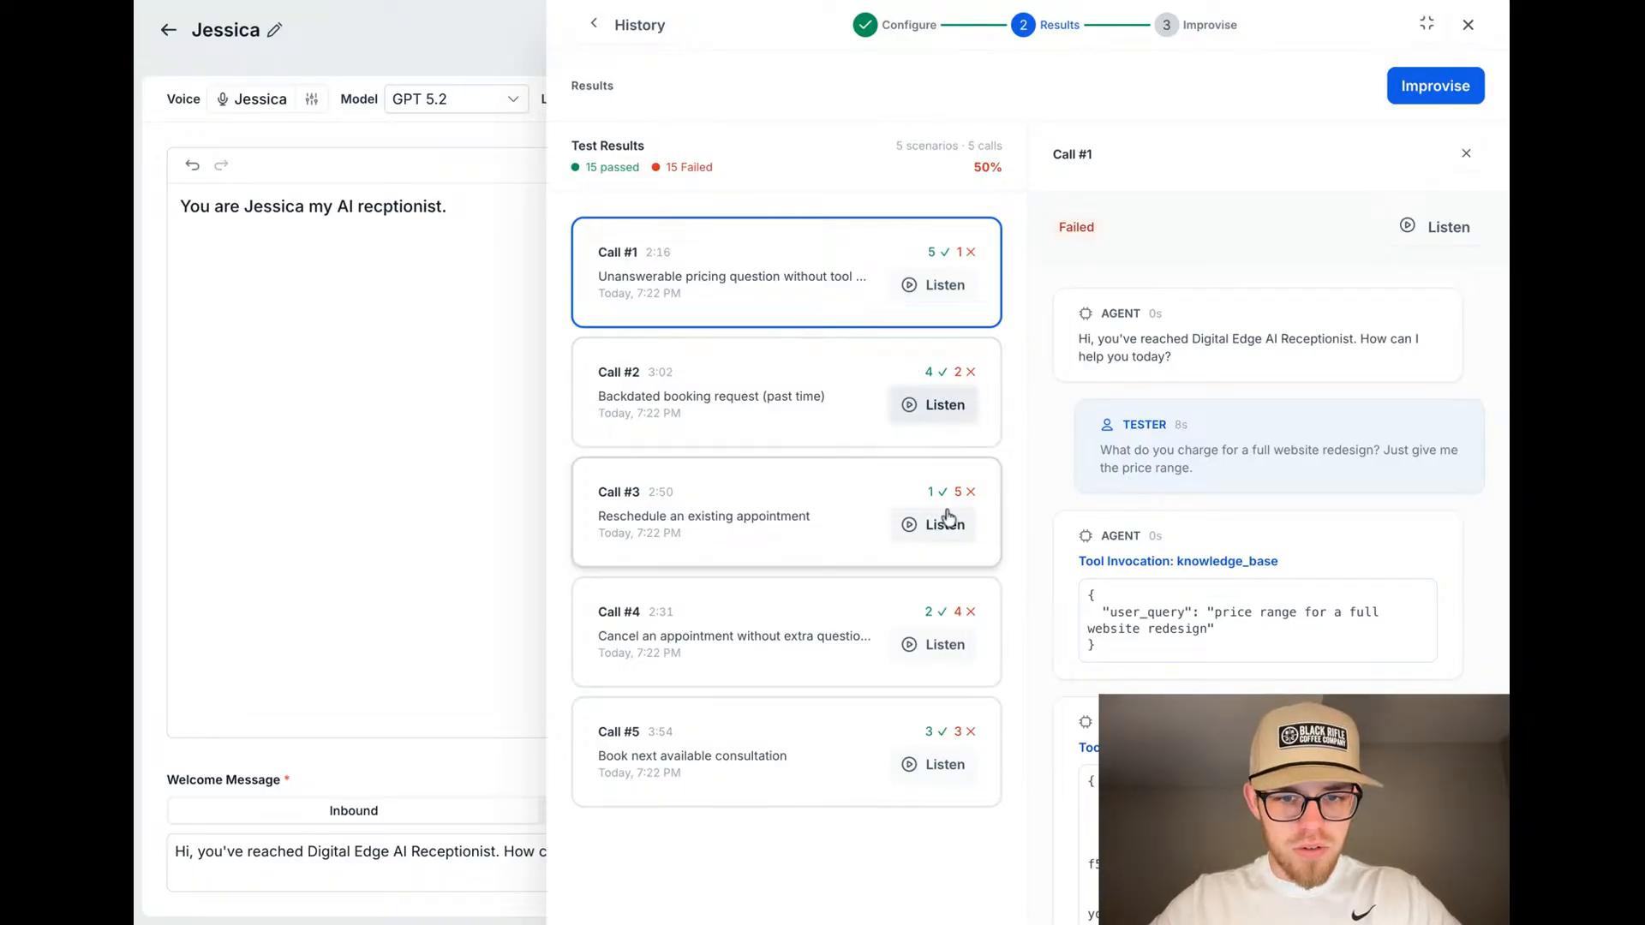
Step: Review the passed and failed expectations of Call #3 about rescheduling an existing appointment
mouse_move(939, 492)
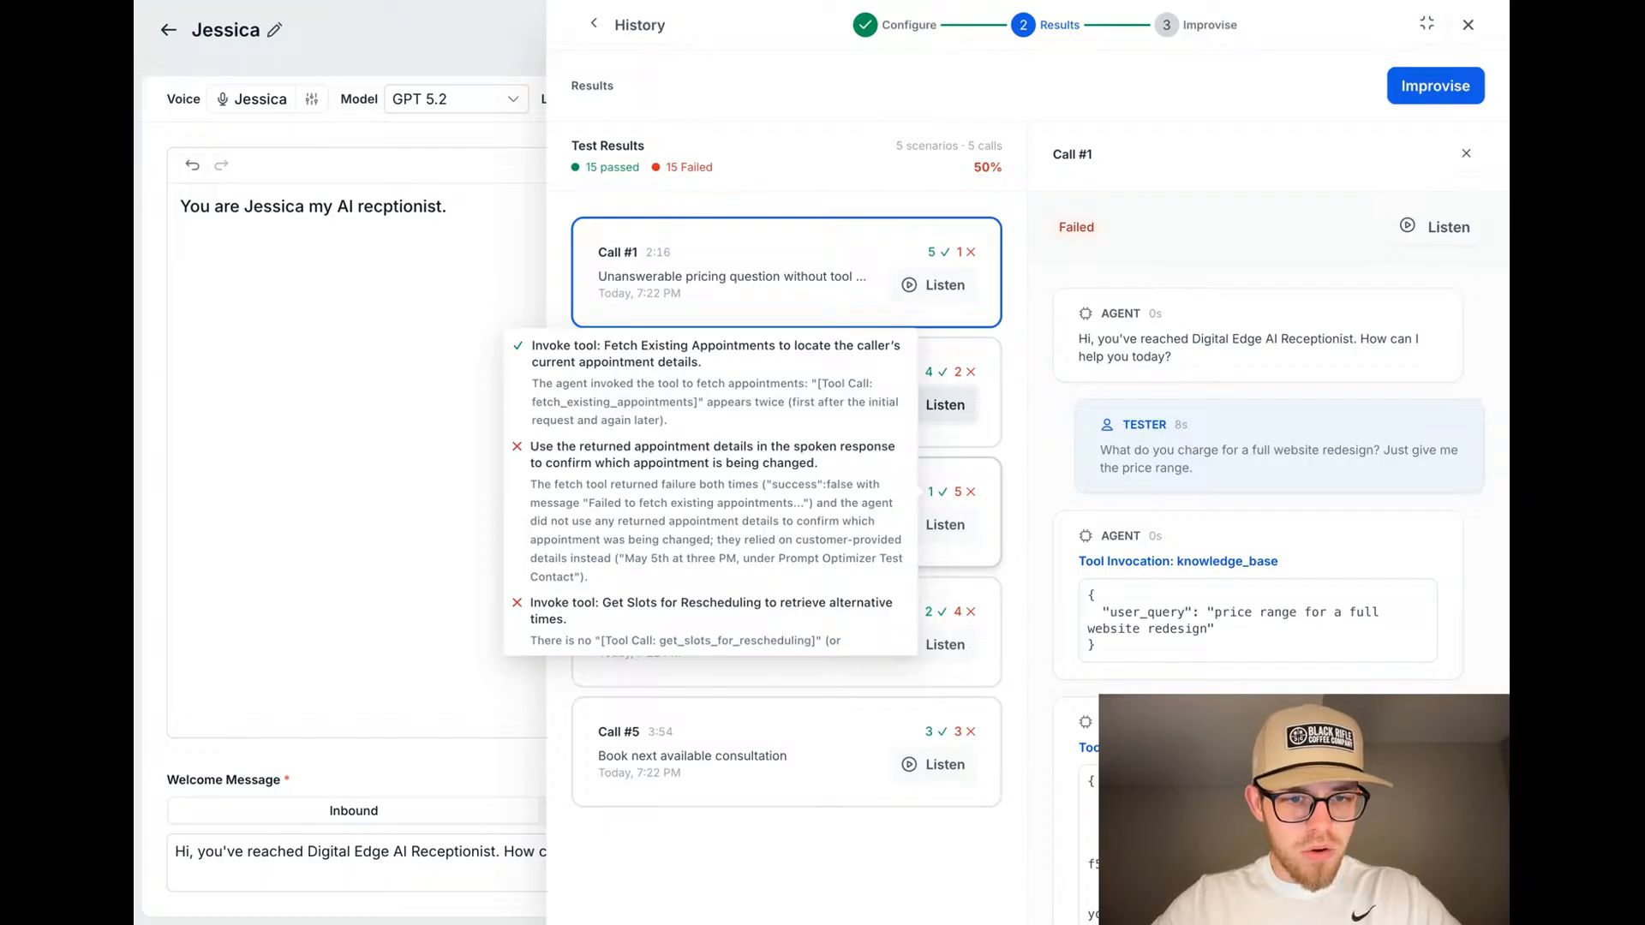
scroll(777, 533, down, 7)
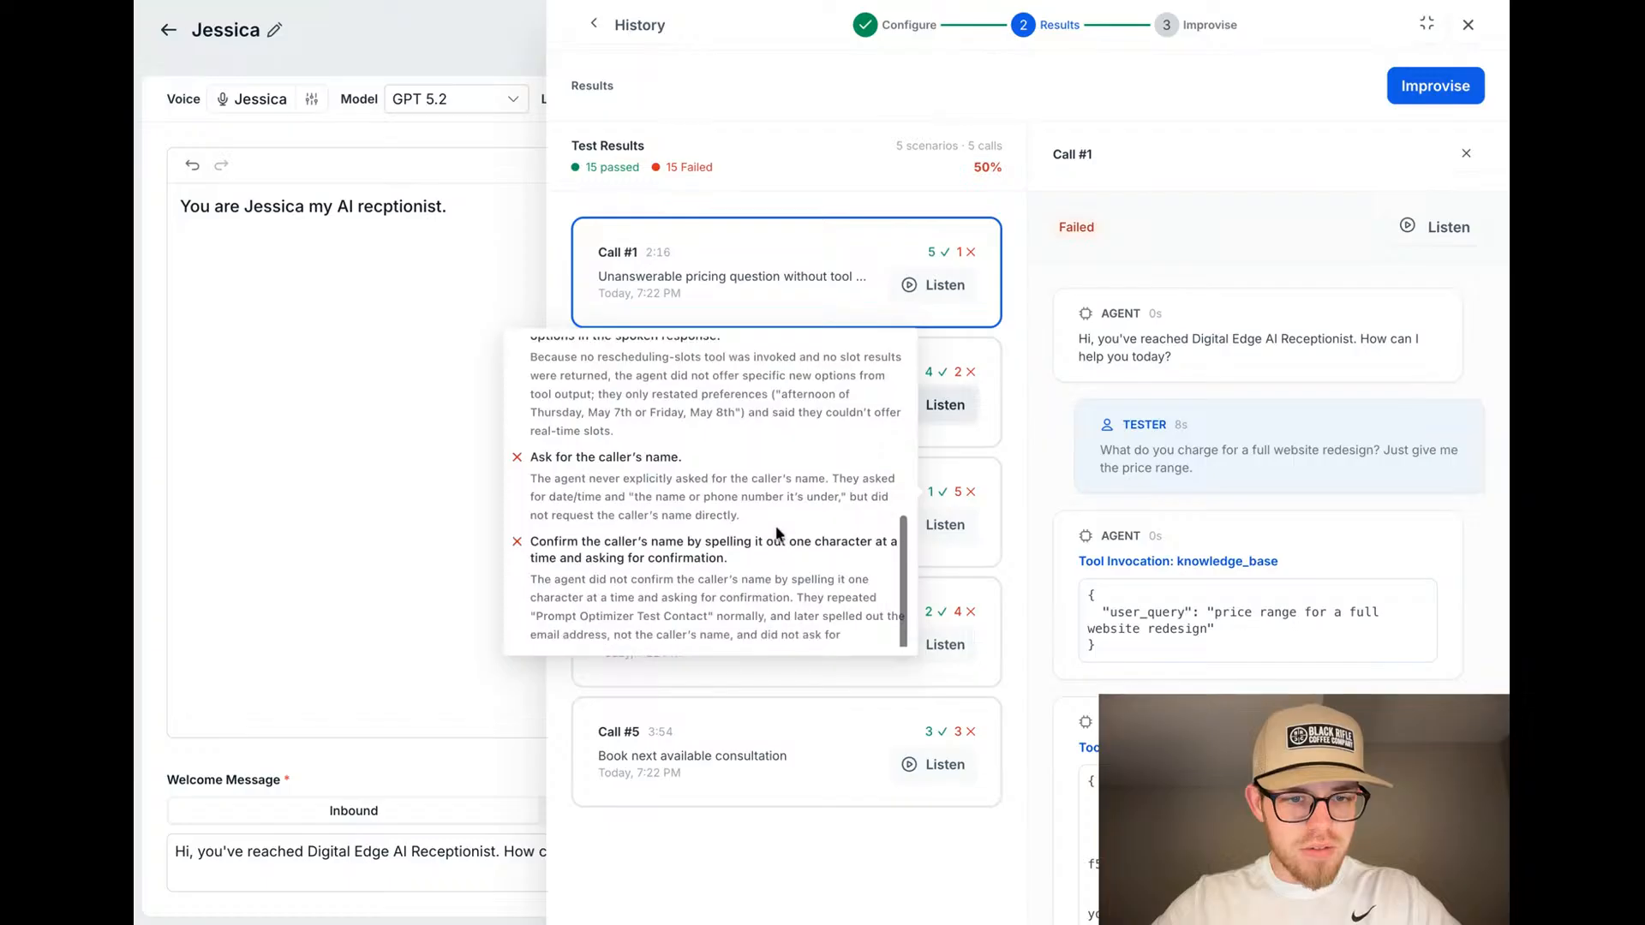
scroll(778, 533, down, 2)
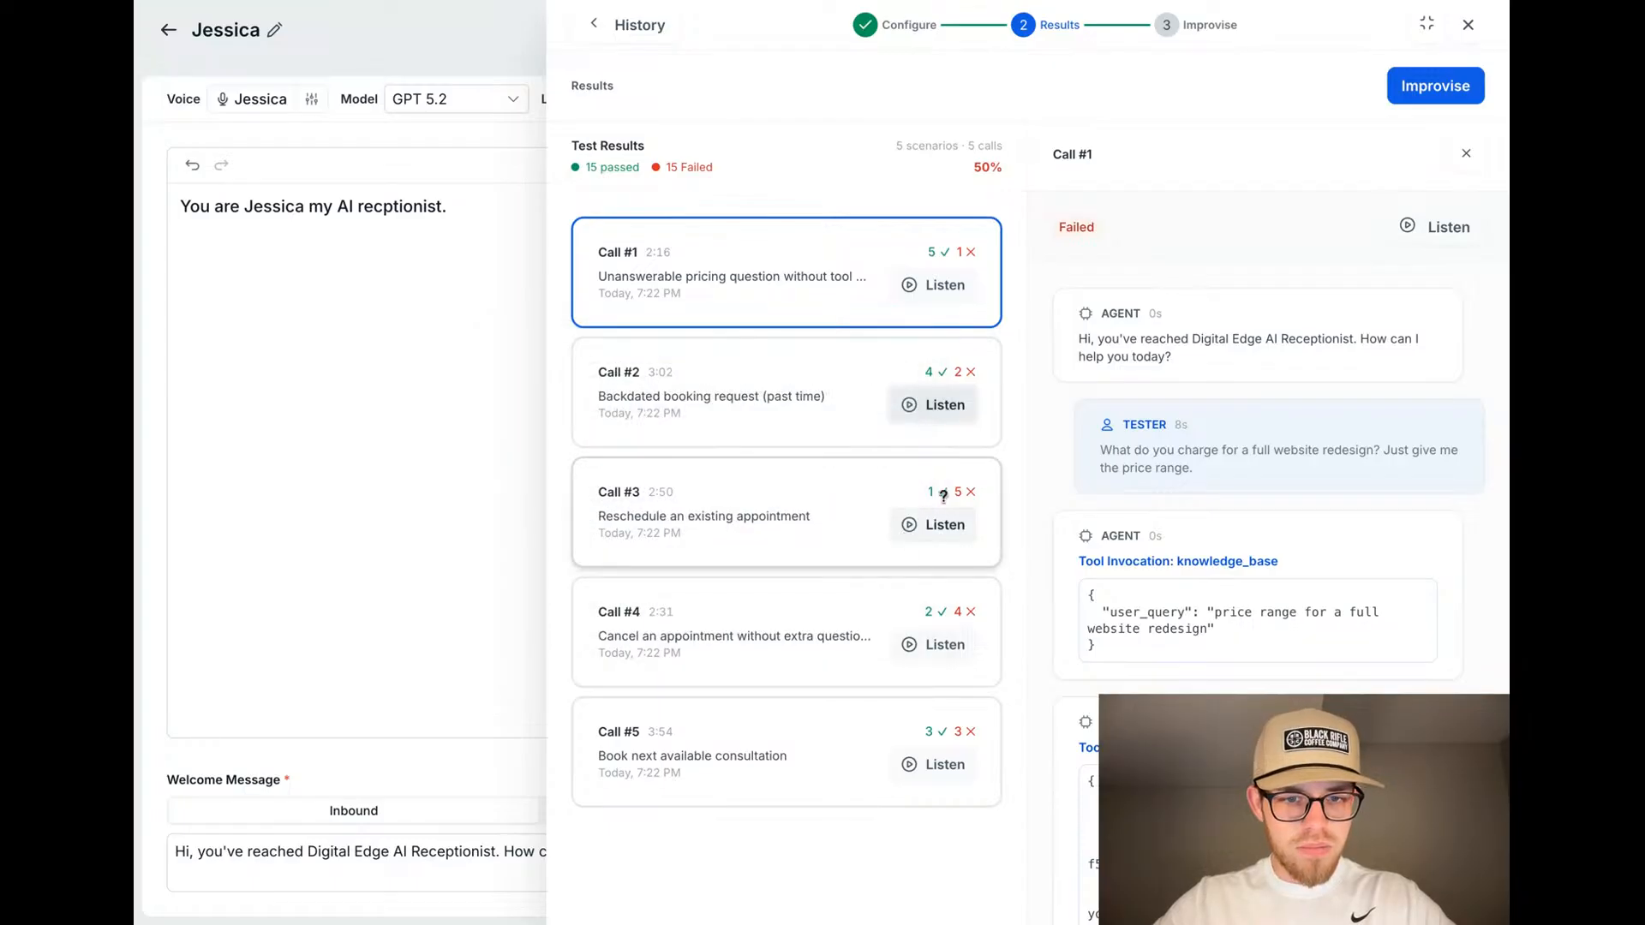
scroll(835, 511, down, 5)
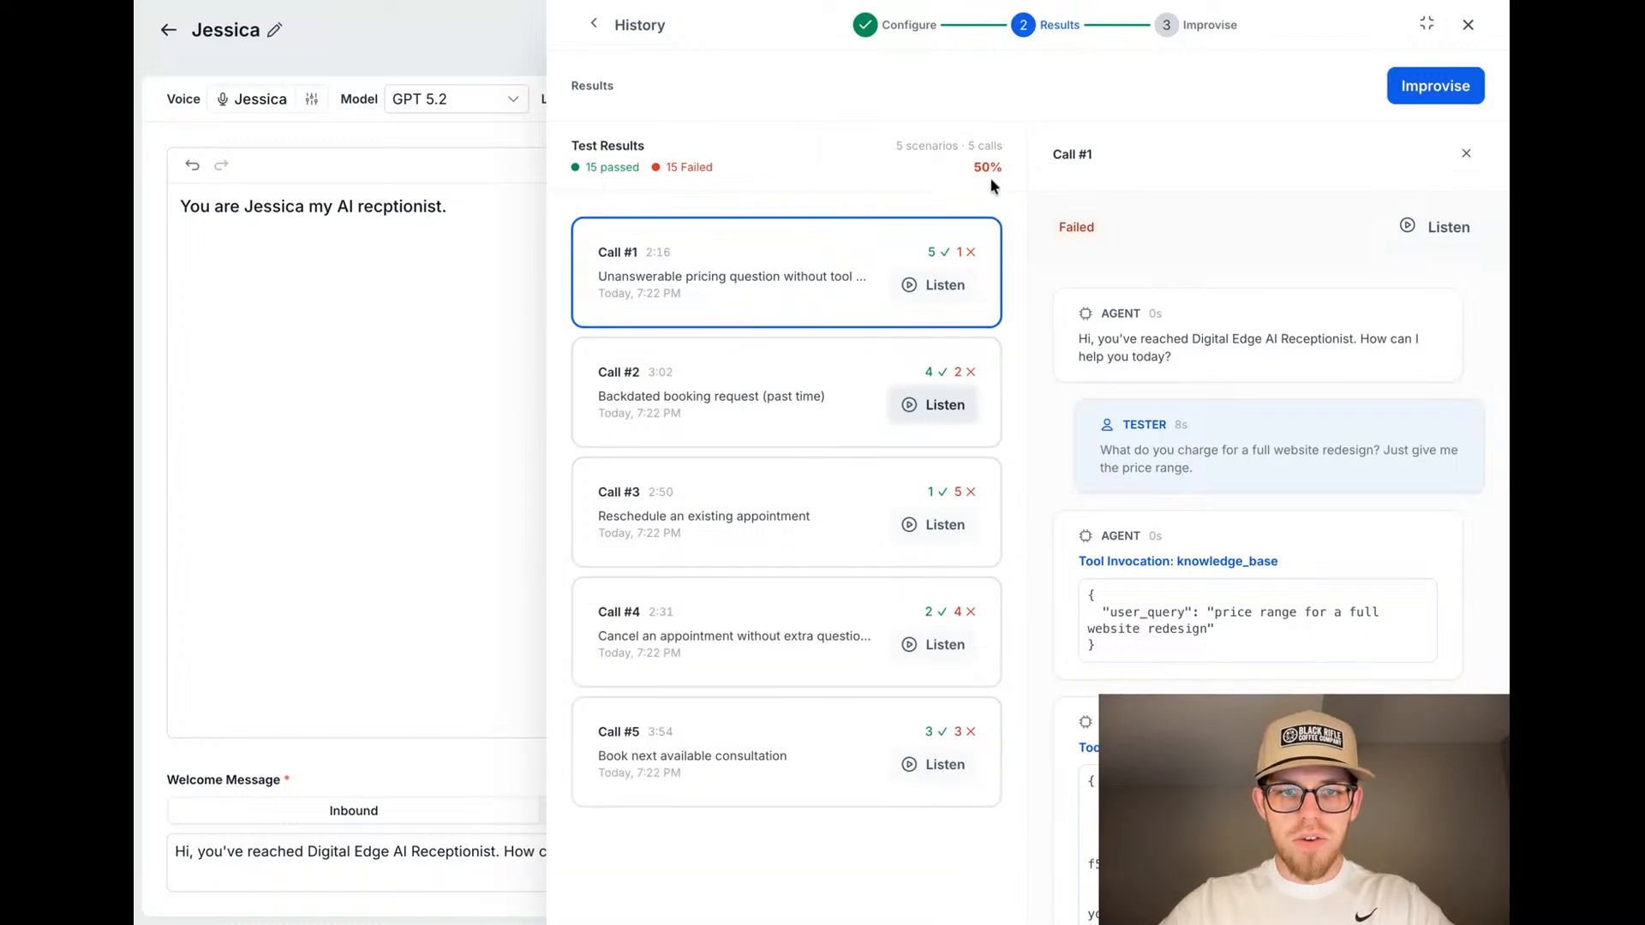
Step: Start a single Improvise optimization of the prompt from the test results and read the AI reasoning about the failed calls
mouse_move(991, 162)
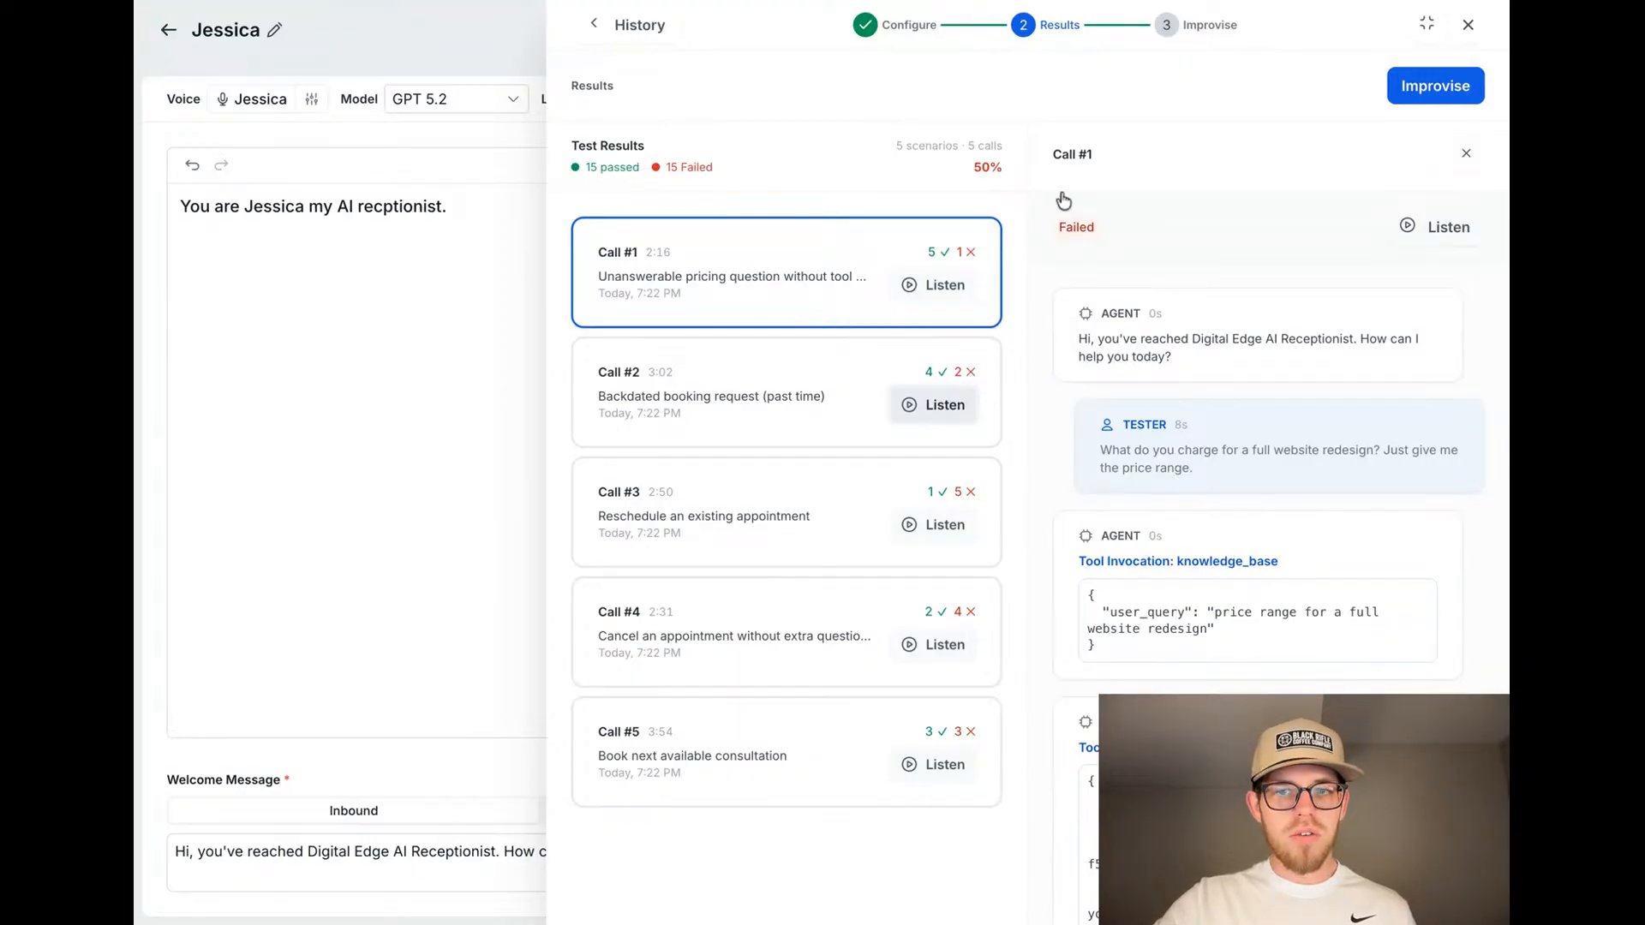
click(1432, 86)
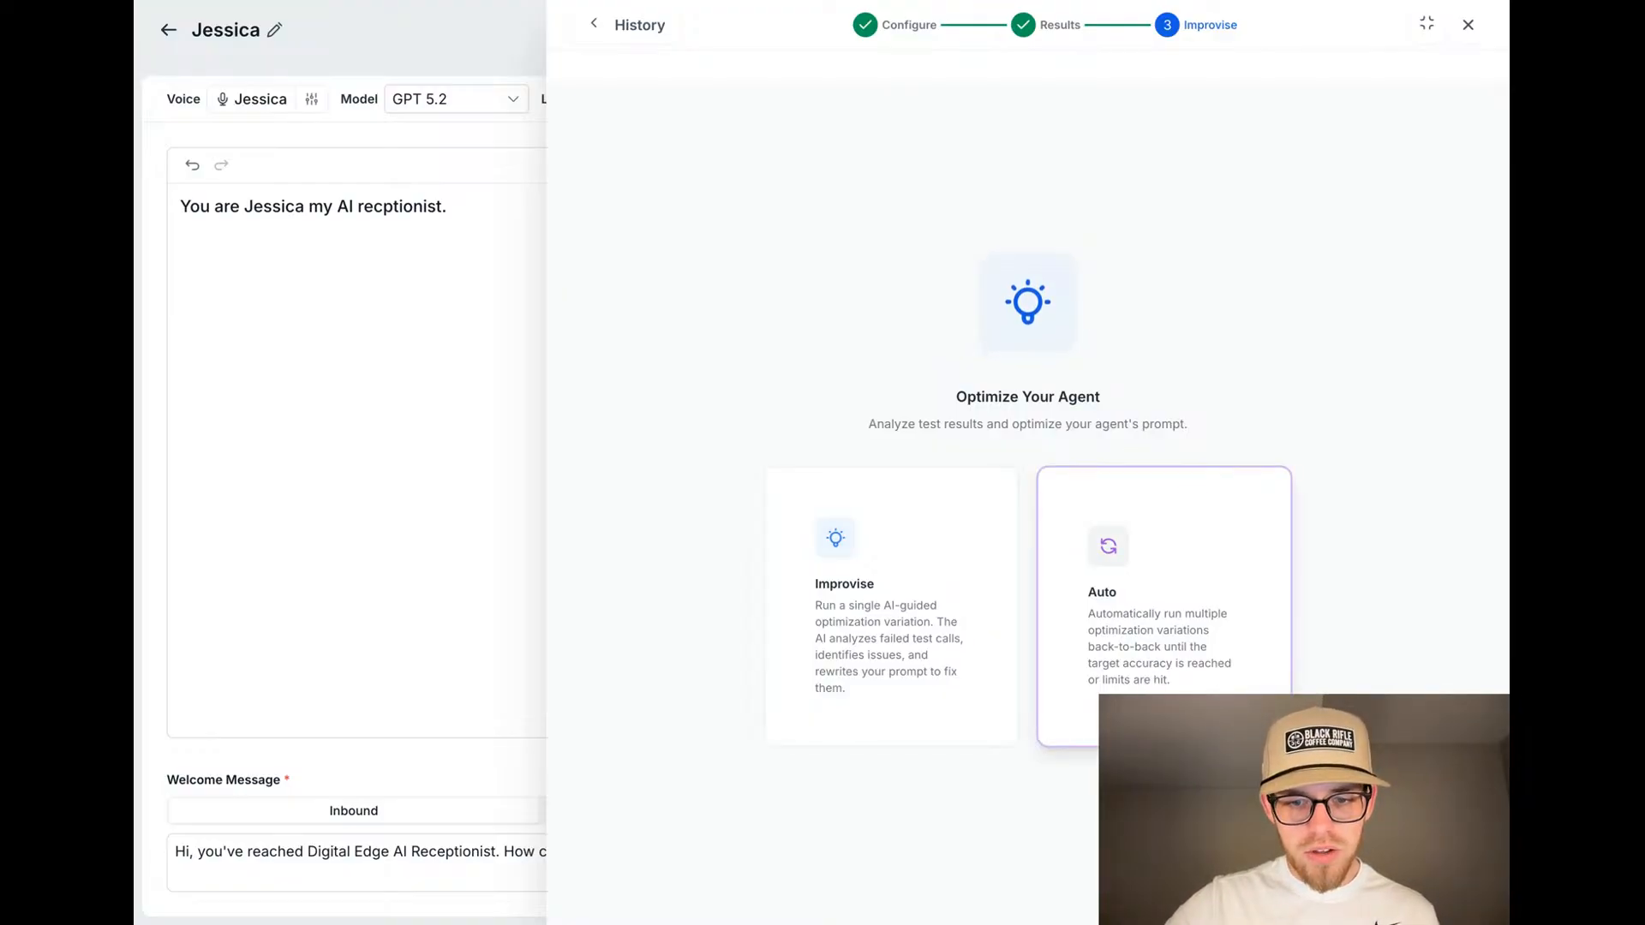
click(953, 563)
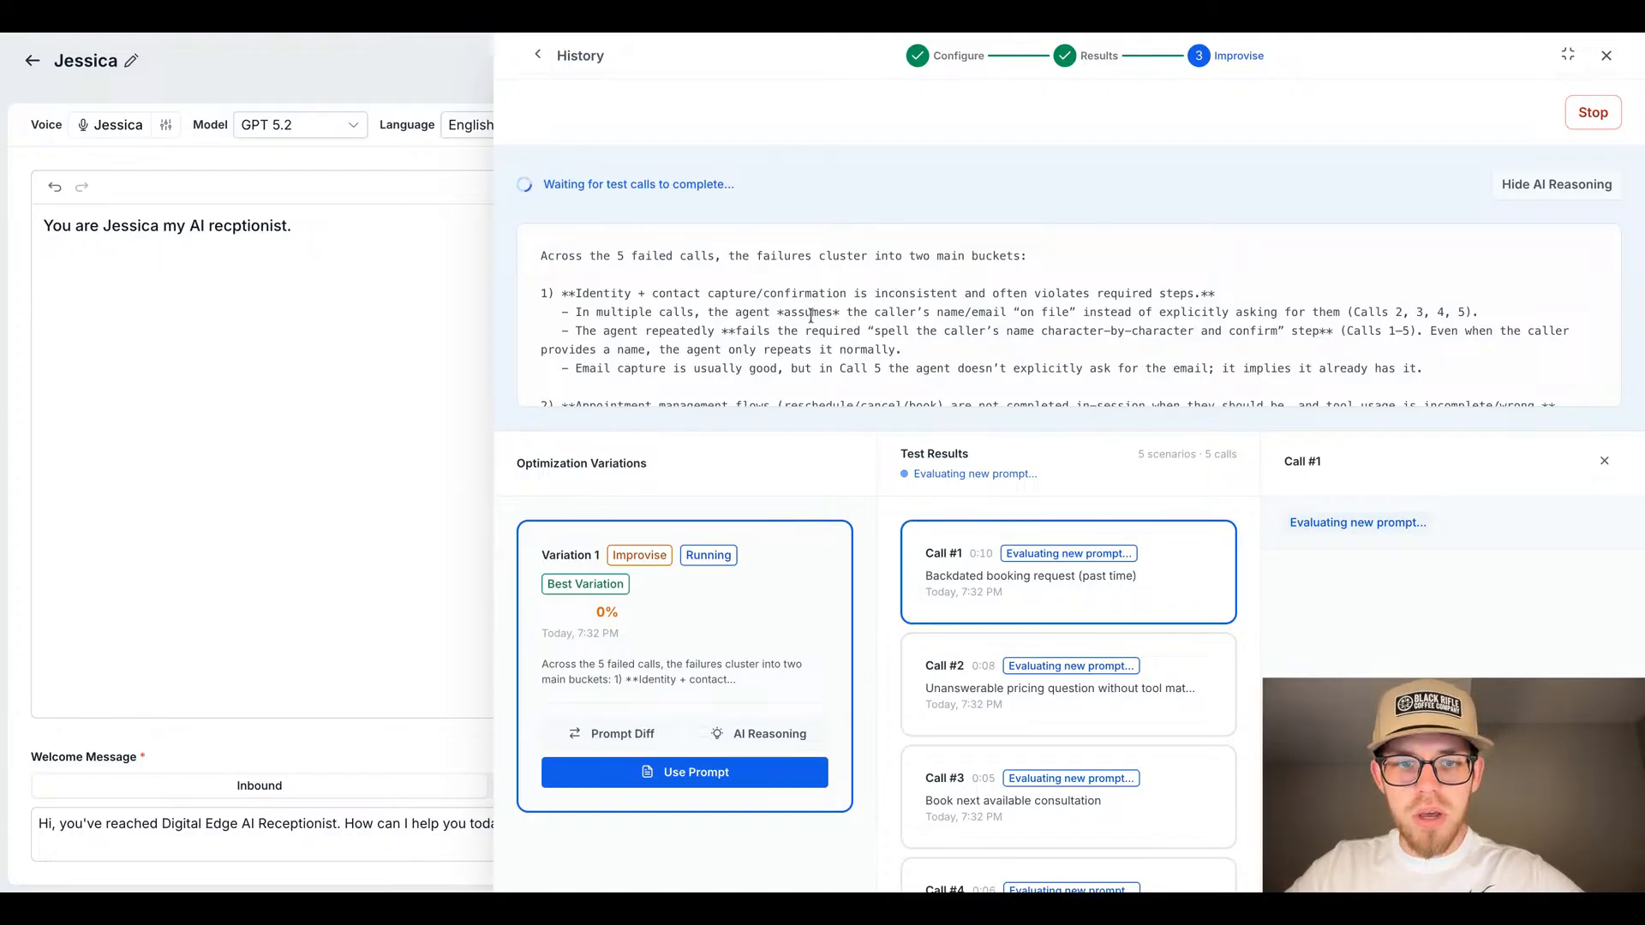
scroll(702, 327, down, 3)
scroll(702, 327, down, 5)
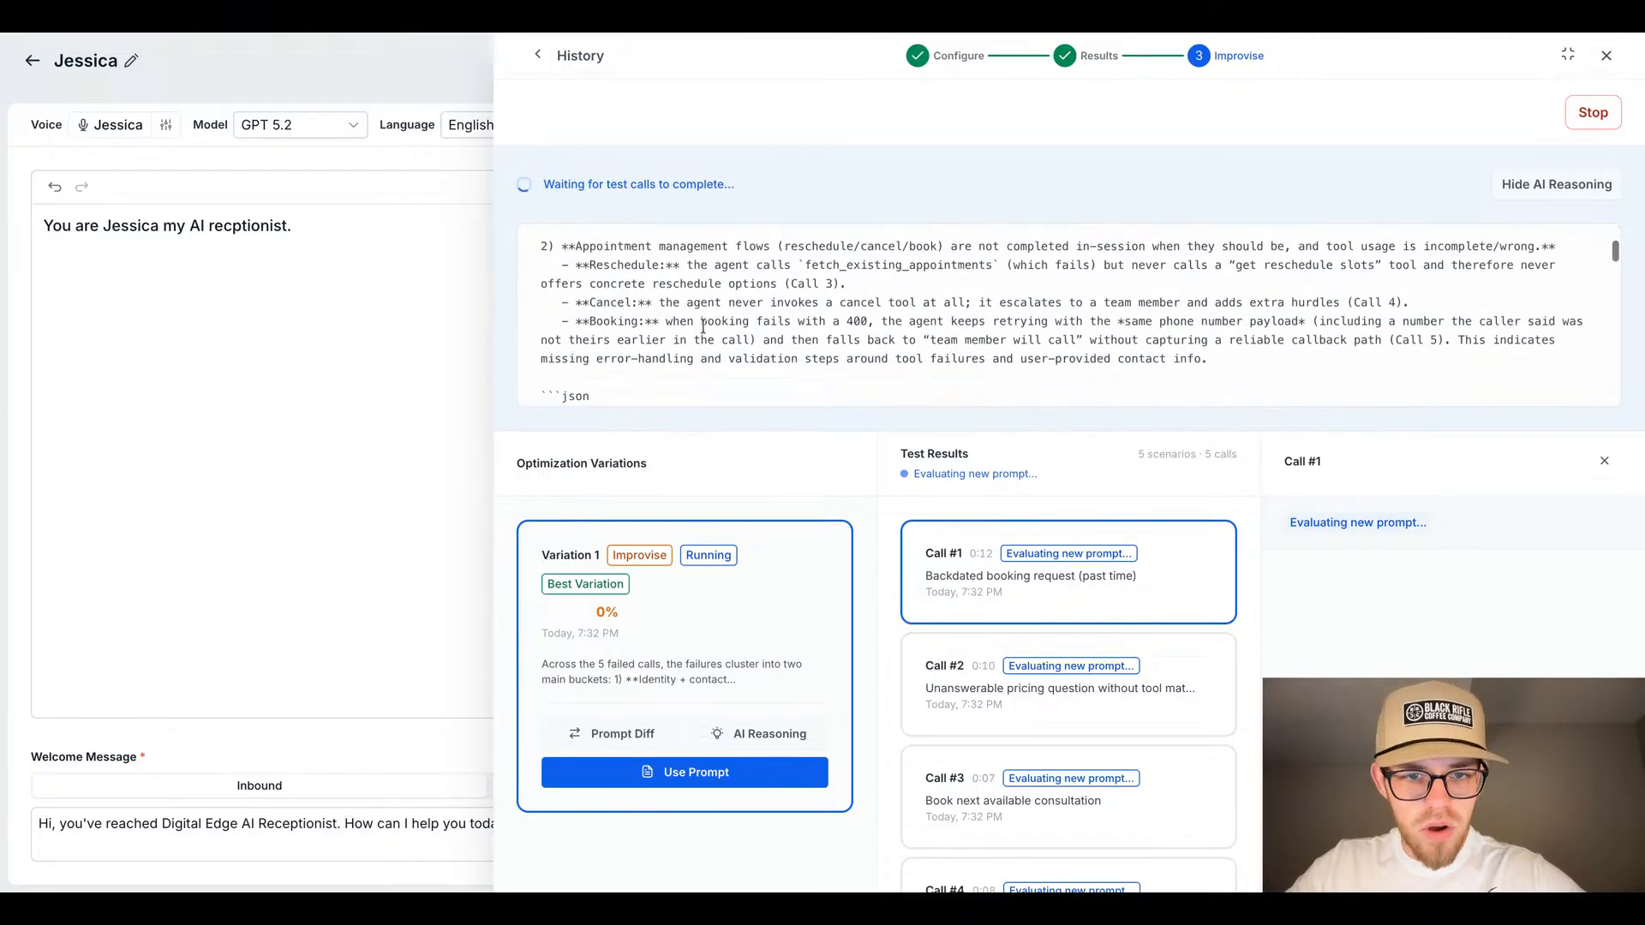
Step: Read the issues and suggested fixes for contact confirmation, rescheduling and cancellation in the AI reasoning
scroll(1047, 316, down, 5)
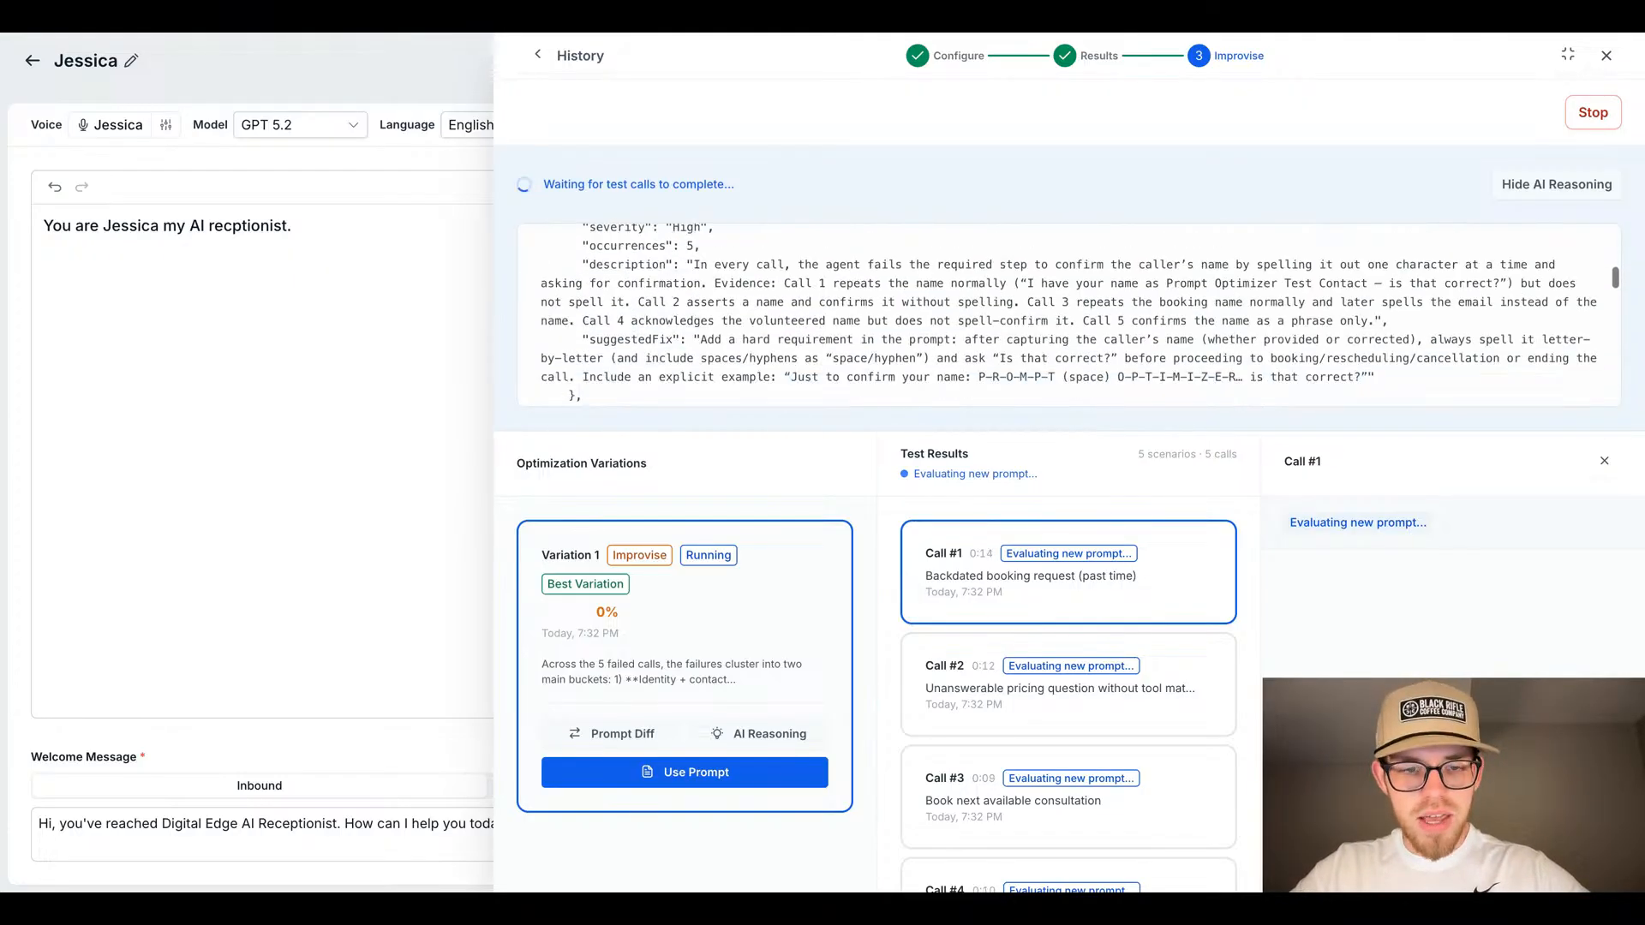
scroll(1067, 315, down, 5)
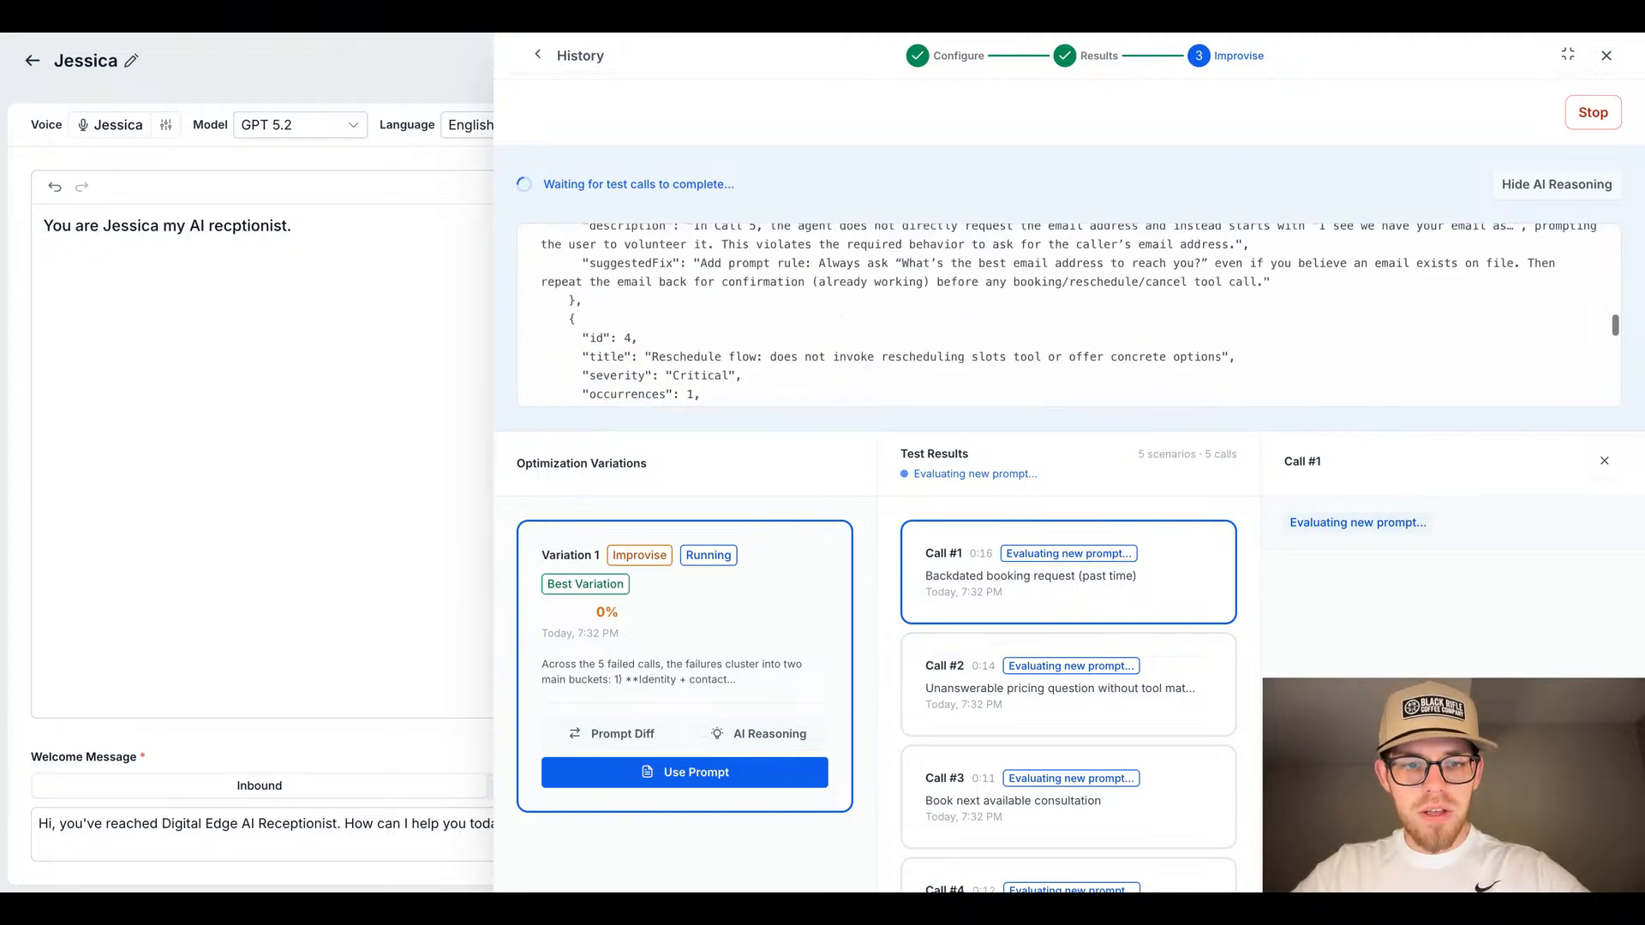
scroll(1065, 315, down, 5)
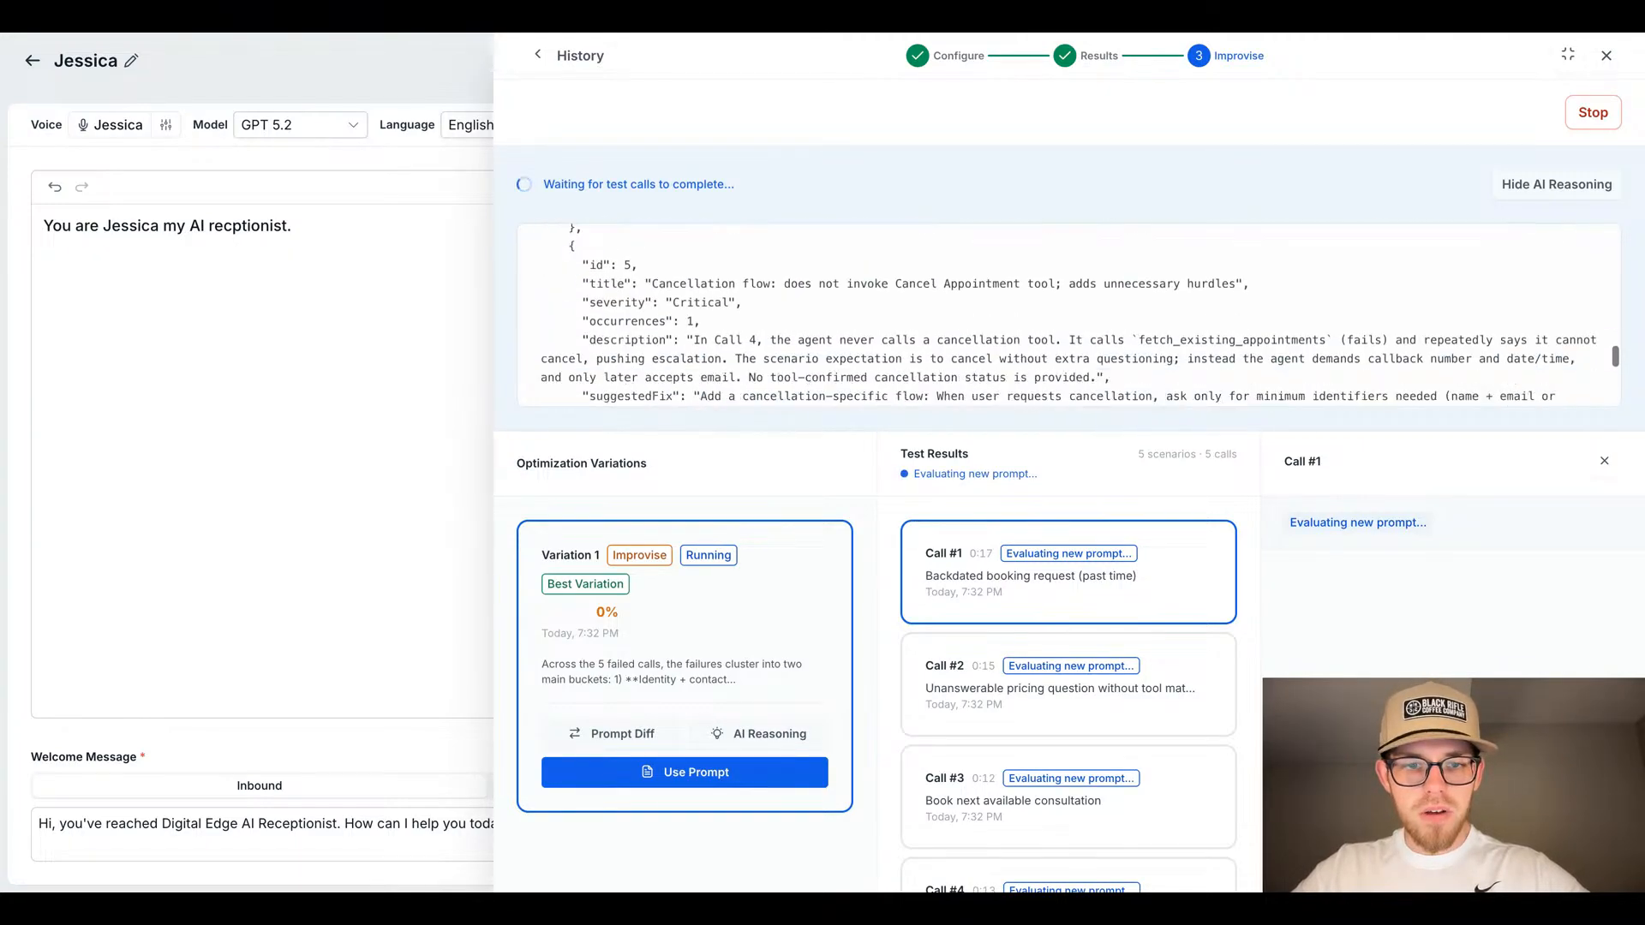
scroll(1066, 315, up, 15)
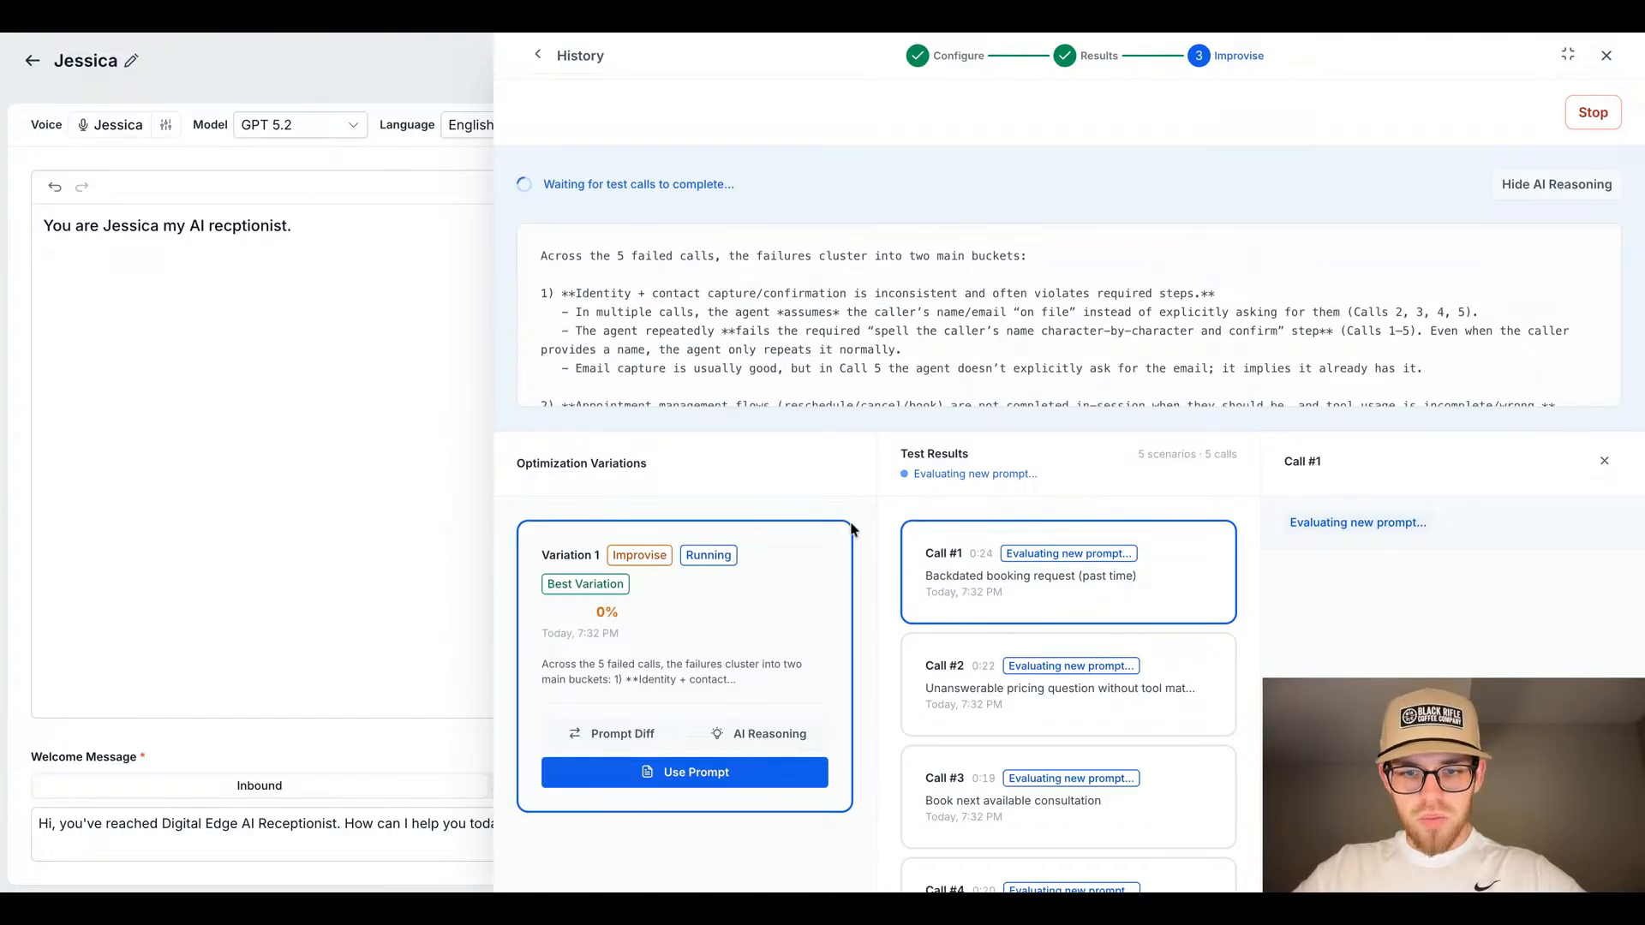
scroll(959, 714, down, 2)
scroll(960, 714, up, 2)
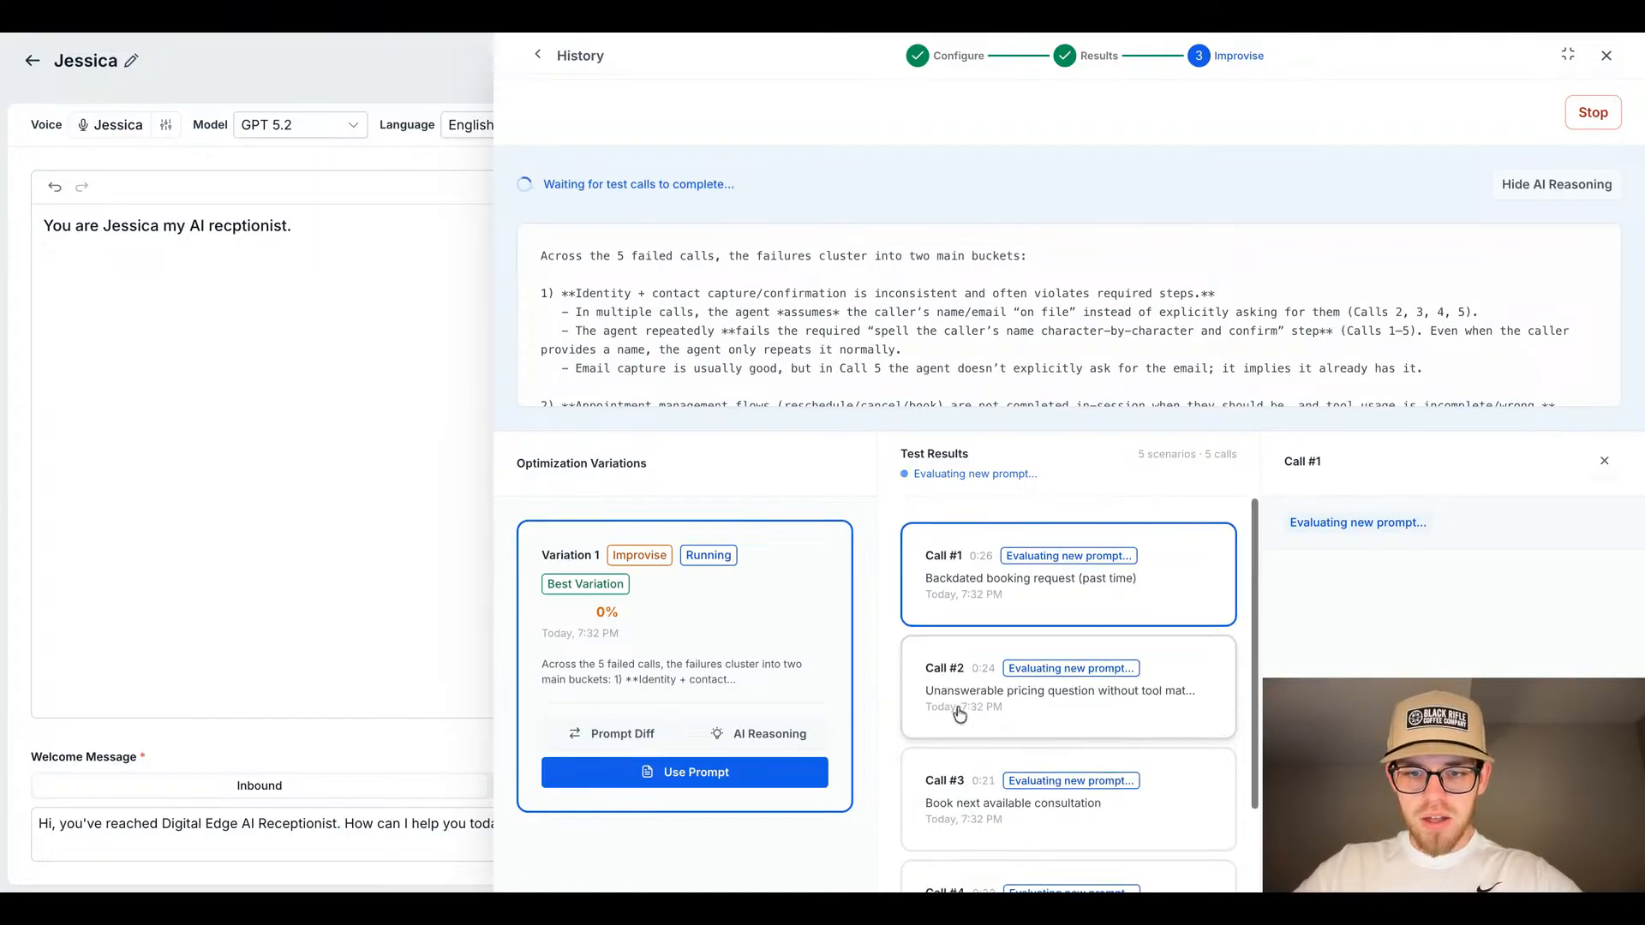
scroll(961, 716, down, 2)
scroll(962, 715, up, 2)
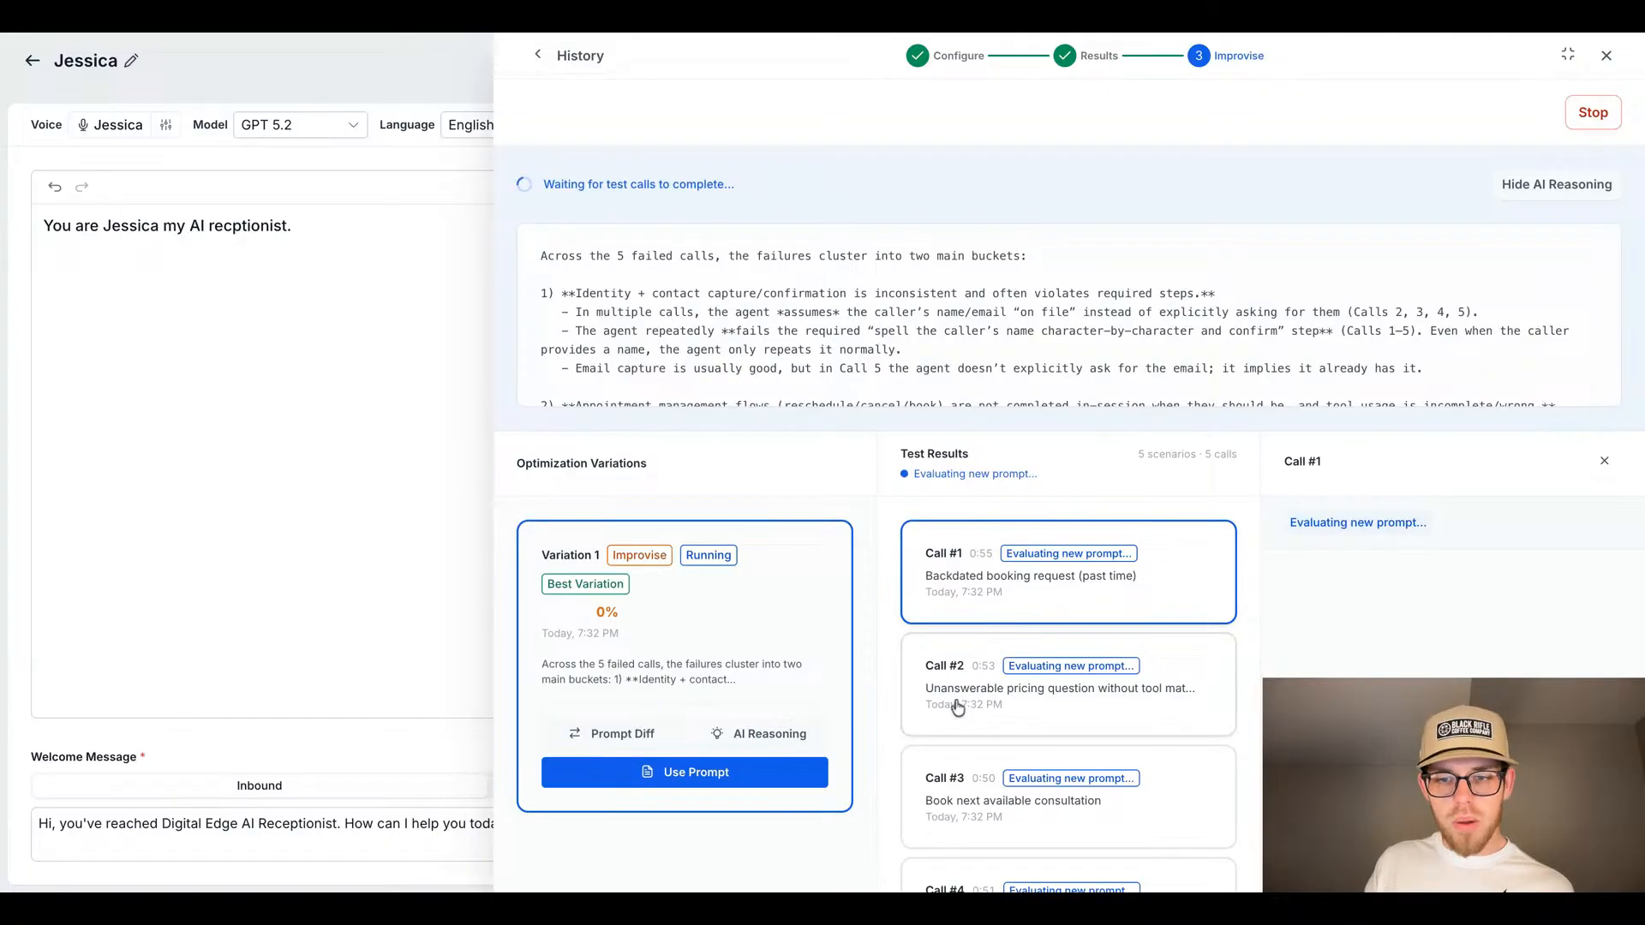
scroll(928, 296, down, 10)
scroll(841, 314, up, 10)
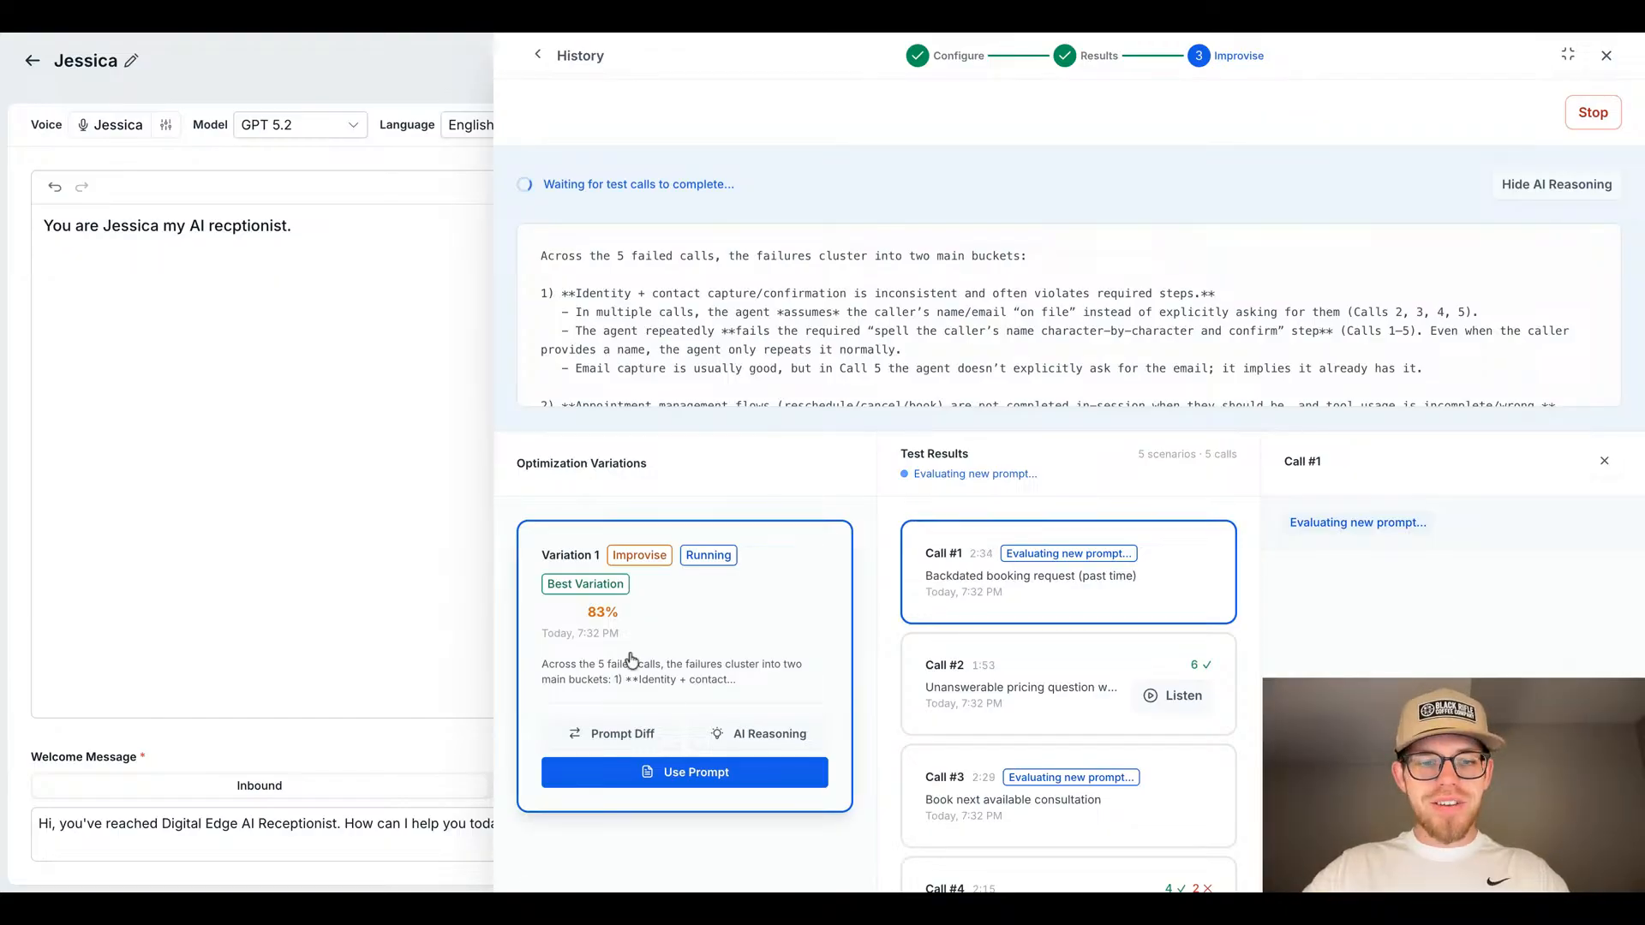
Step: Check Variation 1's evaluation progress and review the expectations of Call #4 about cancelling an appointment
mouse_move(591, 613)
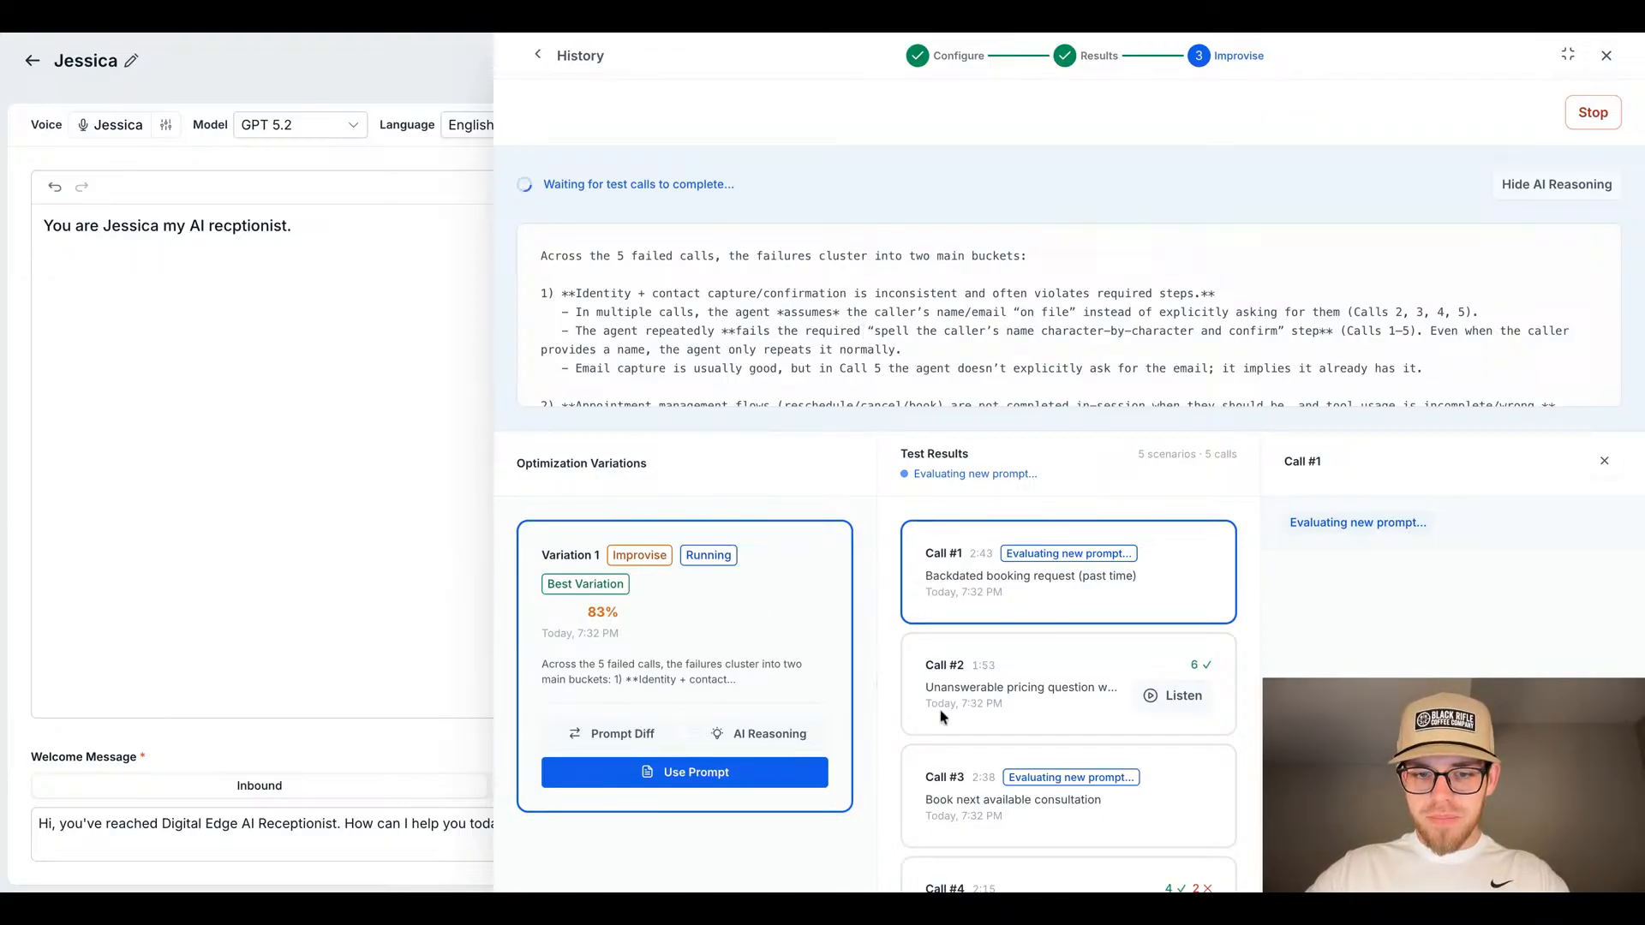
scroll(943, 716, down, 2)
scroll(942, 716, up, 2)
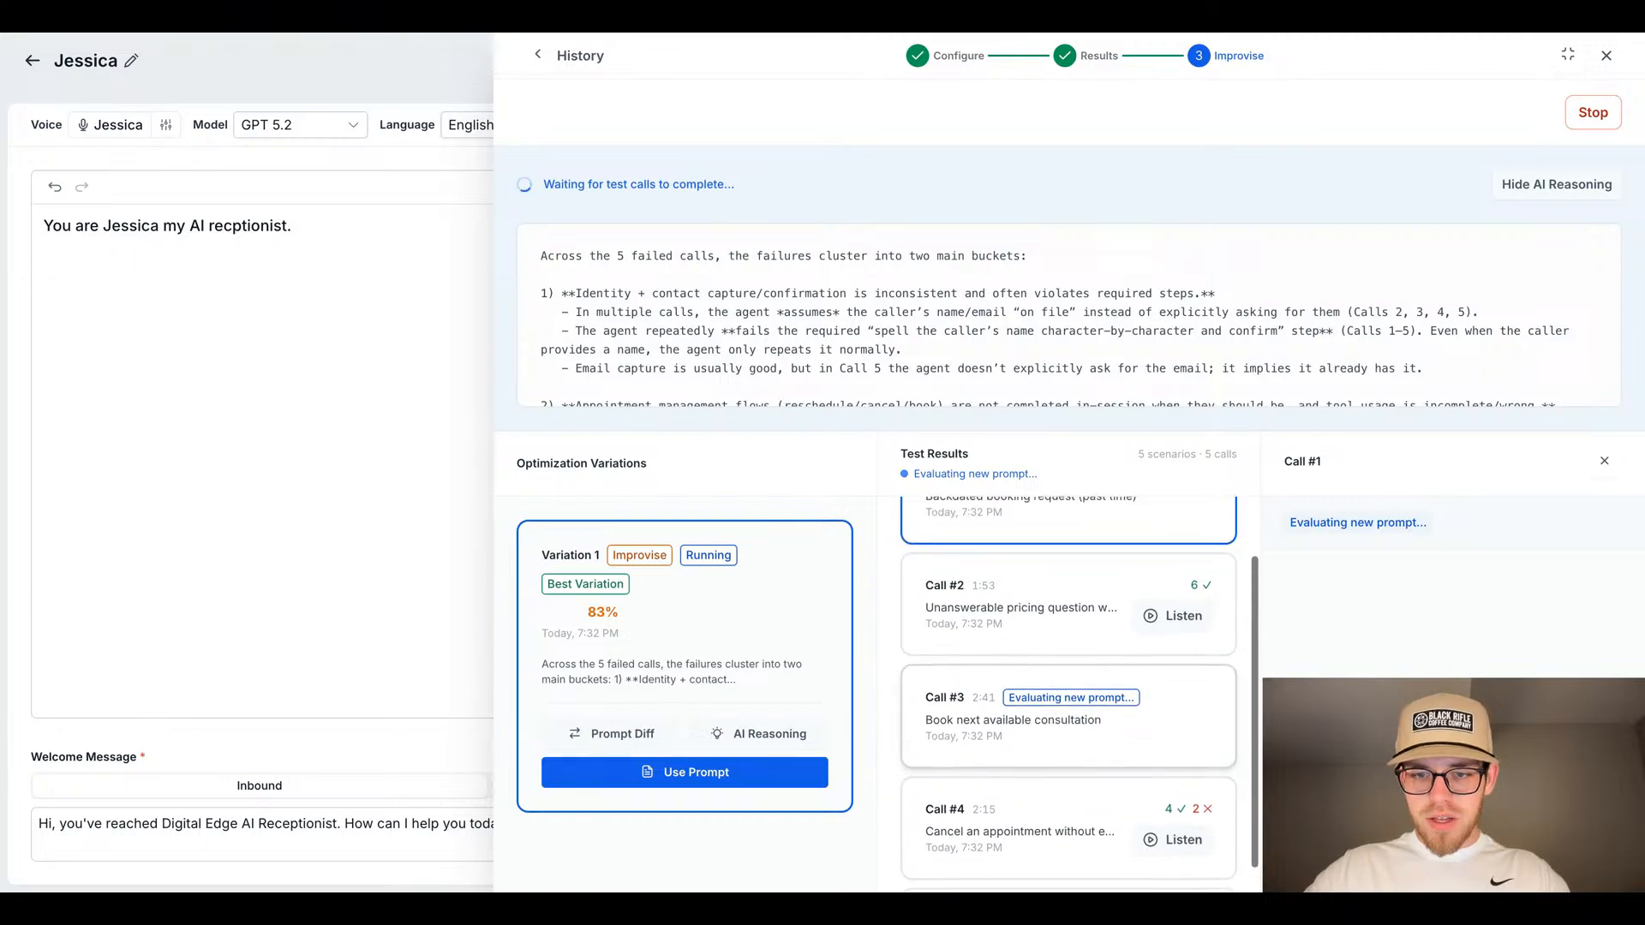
mouse_move(648, 624)
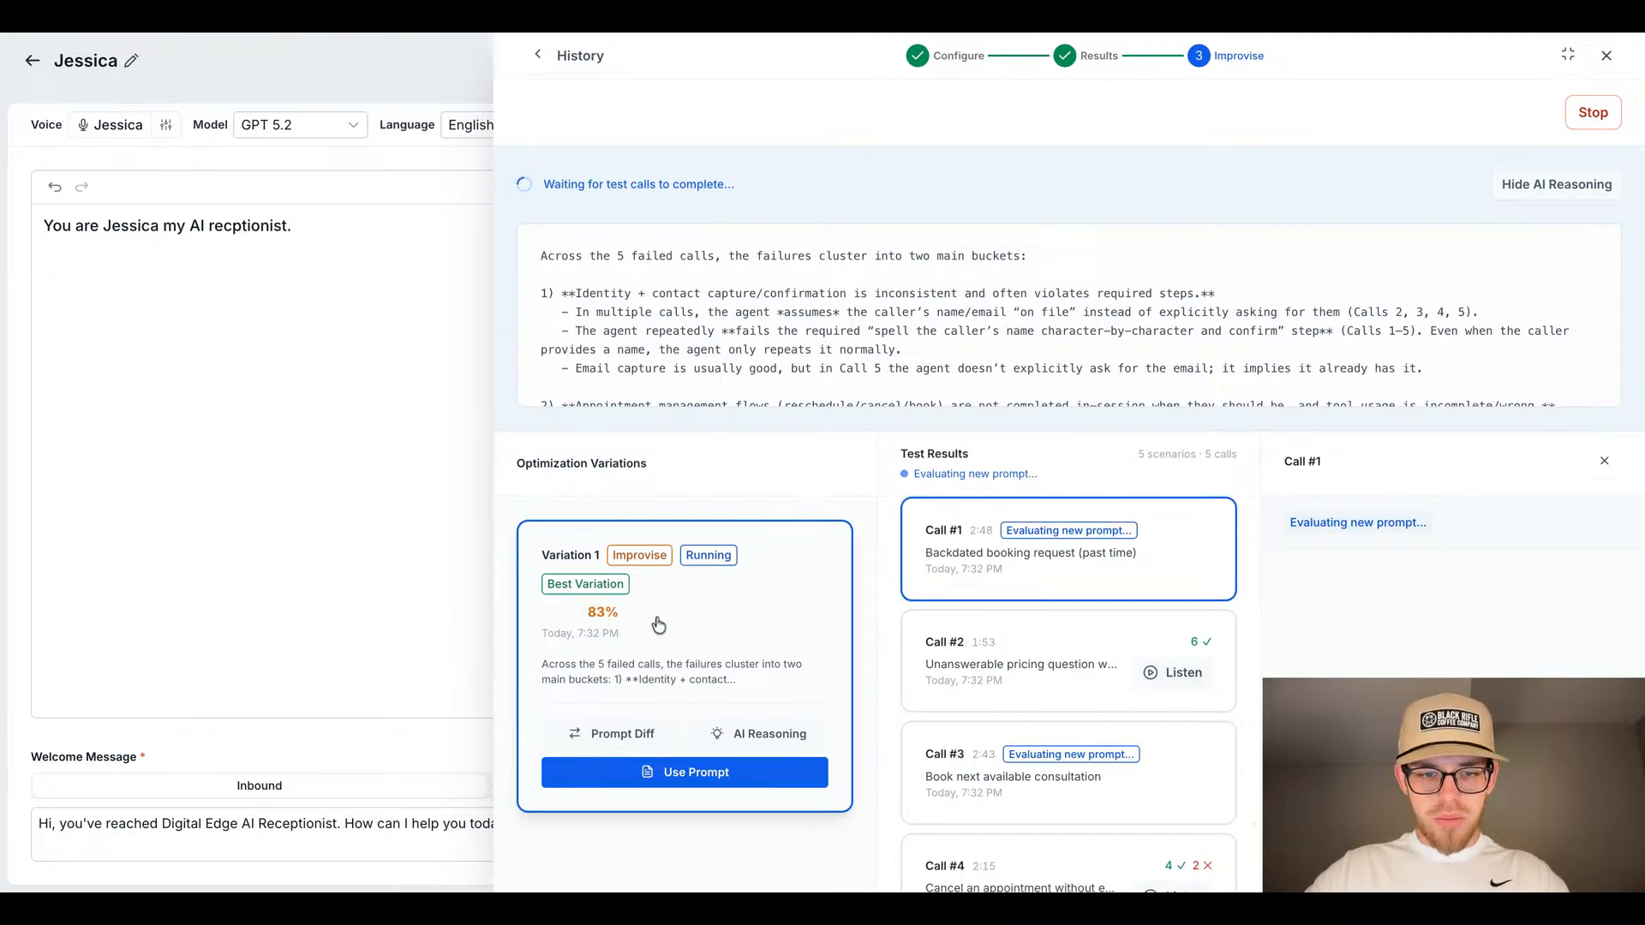
scroll(1047, 601, down, 2)
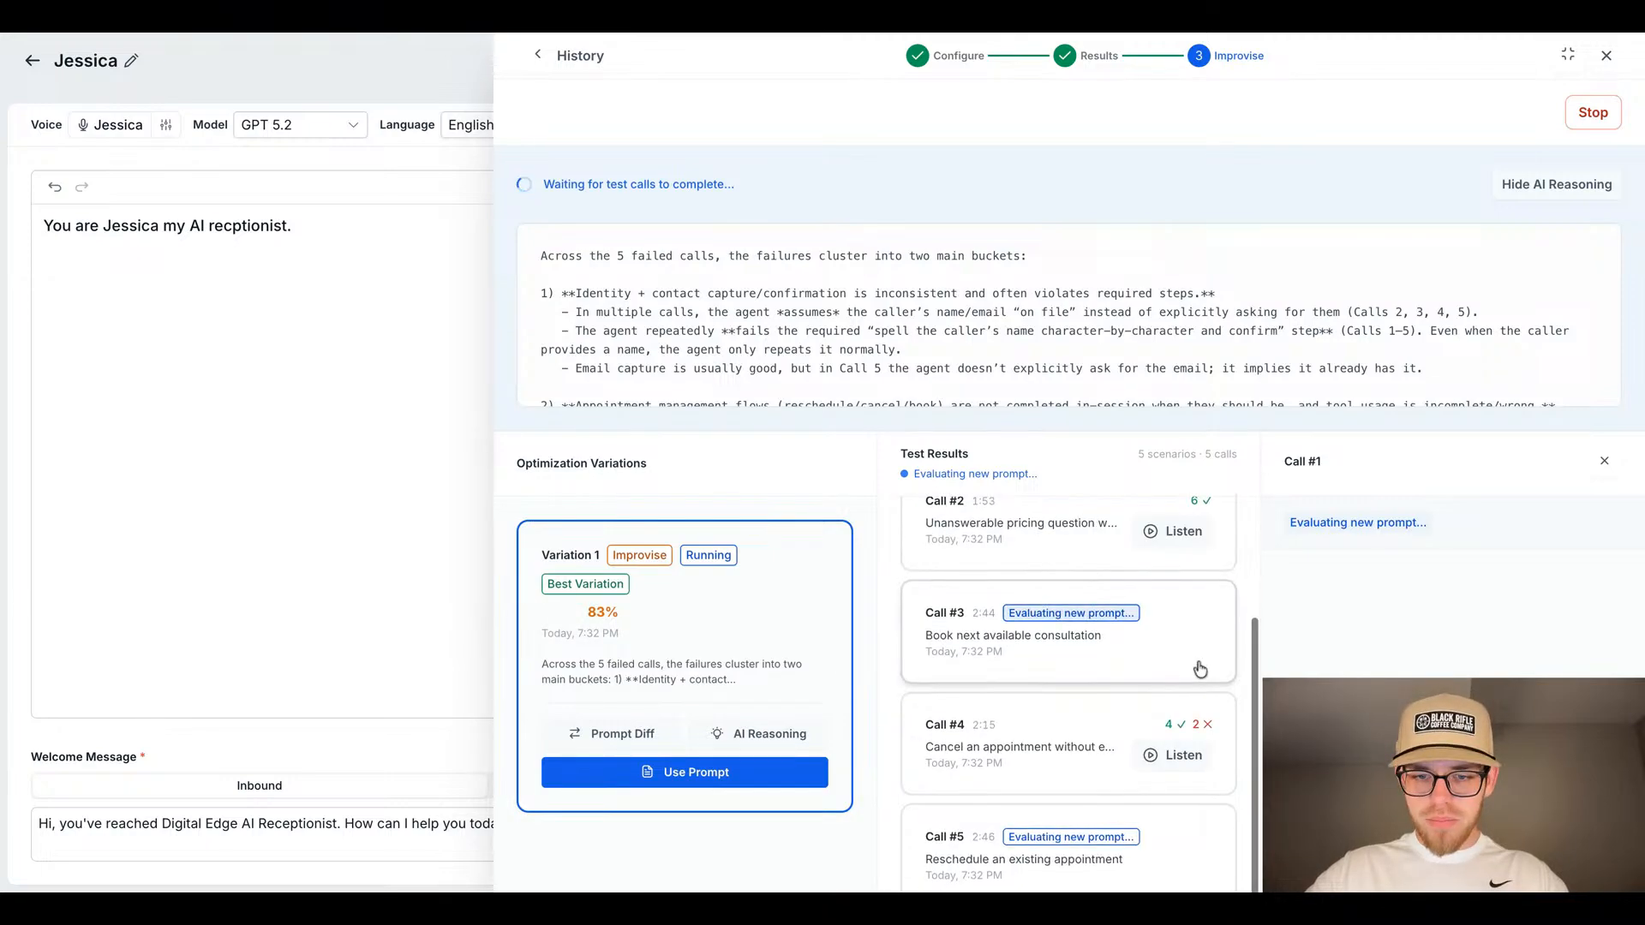
mouse_move(1198, 725)
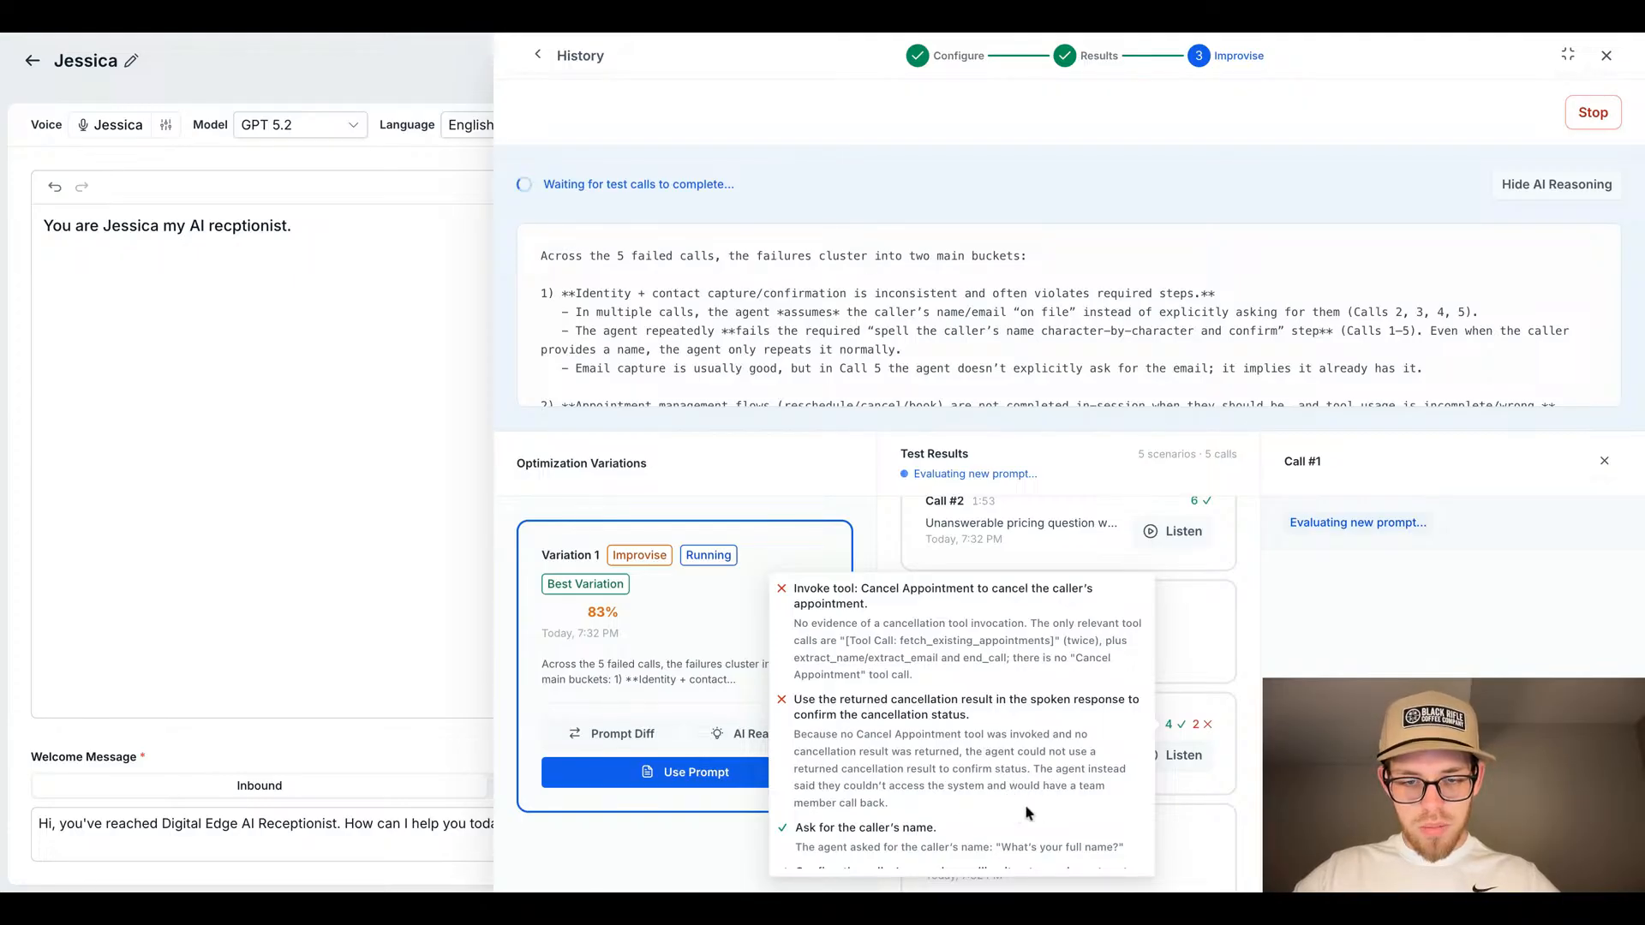
scroll(968, 816, down, 2)
scroll(969, 818, up, 2)
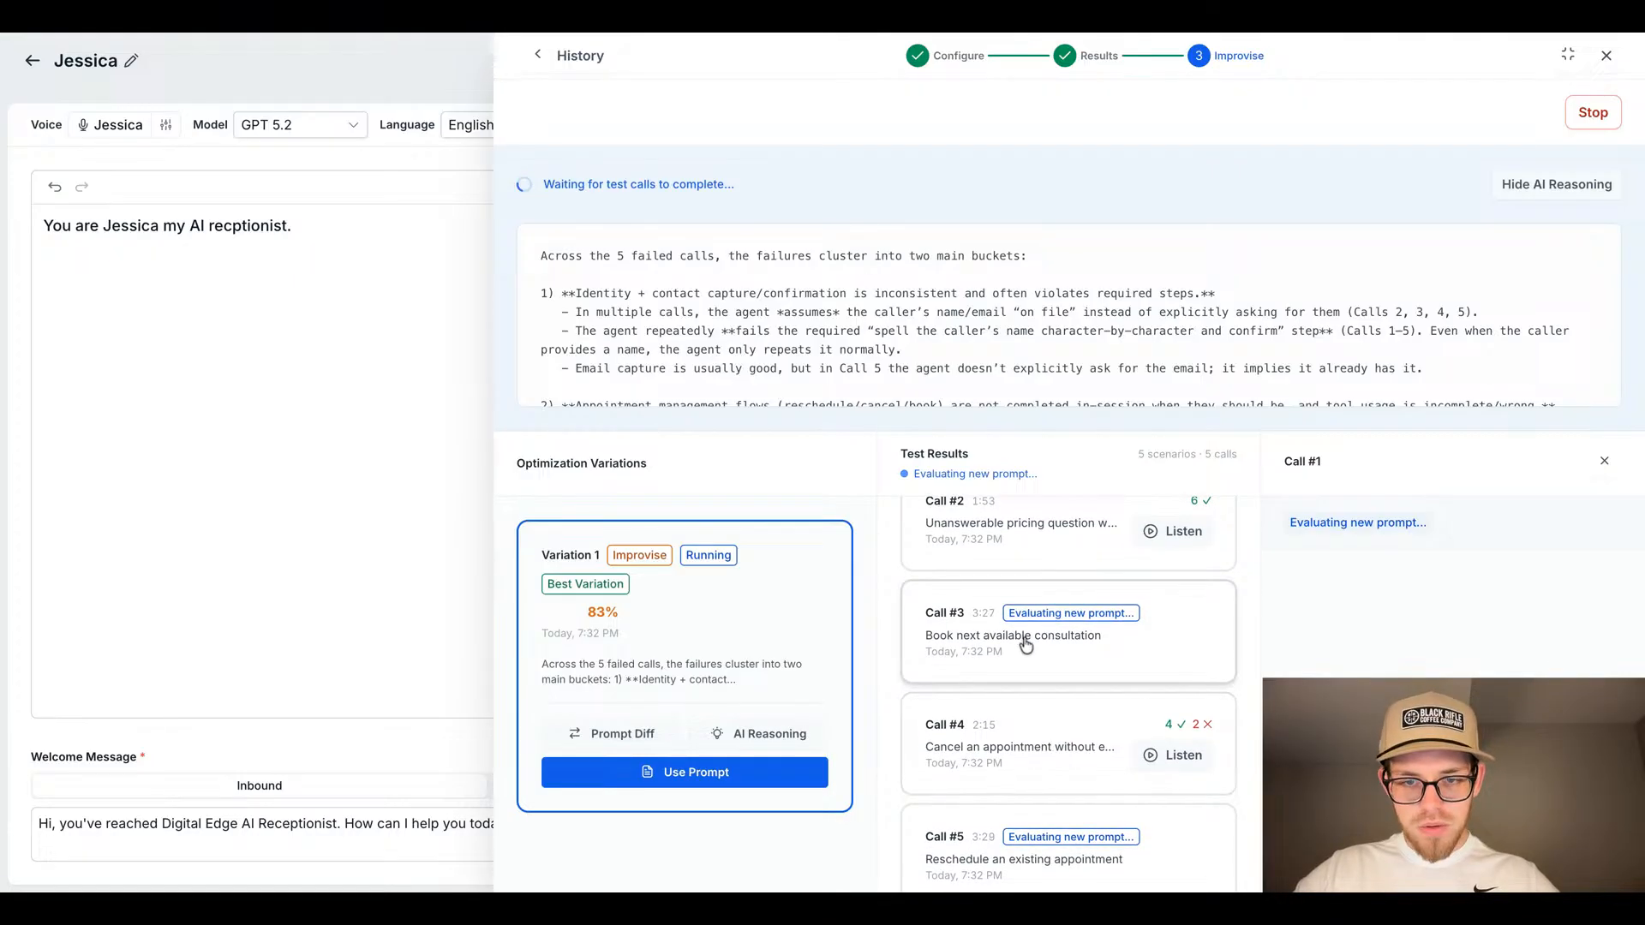
Step: Review the expectations of Call #3 about booking the next available consultation
scroll(1001, 648, up, 2)
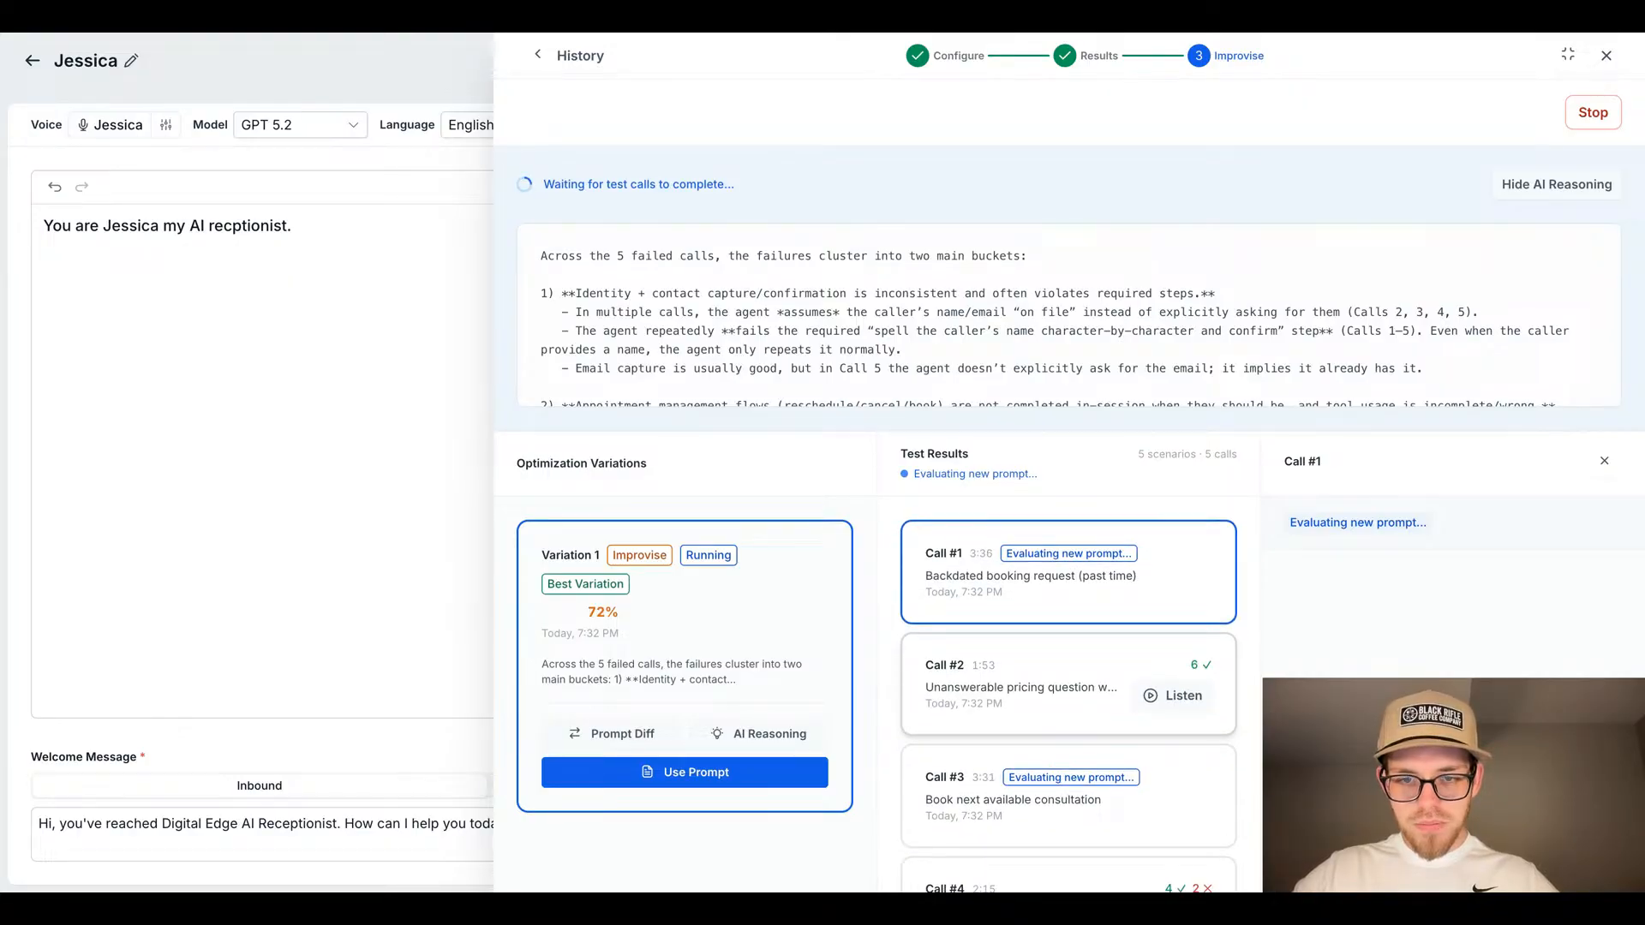
scroll(1025, 759, down, 2)
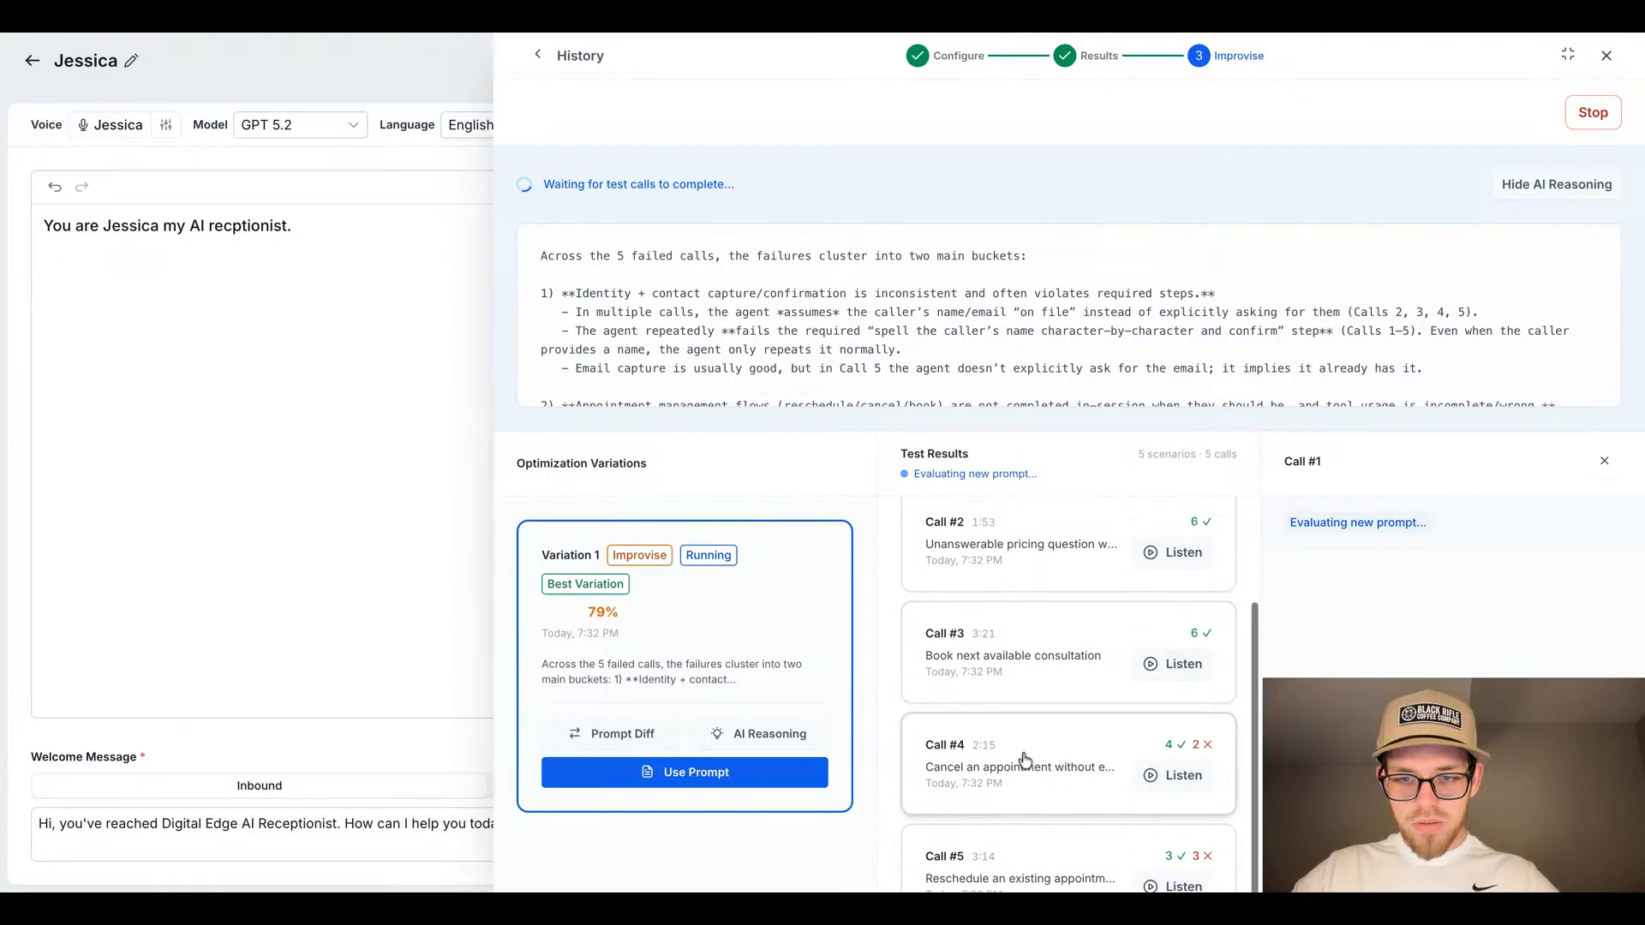
mouse_move(1197, 630)
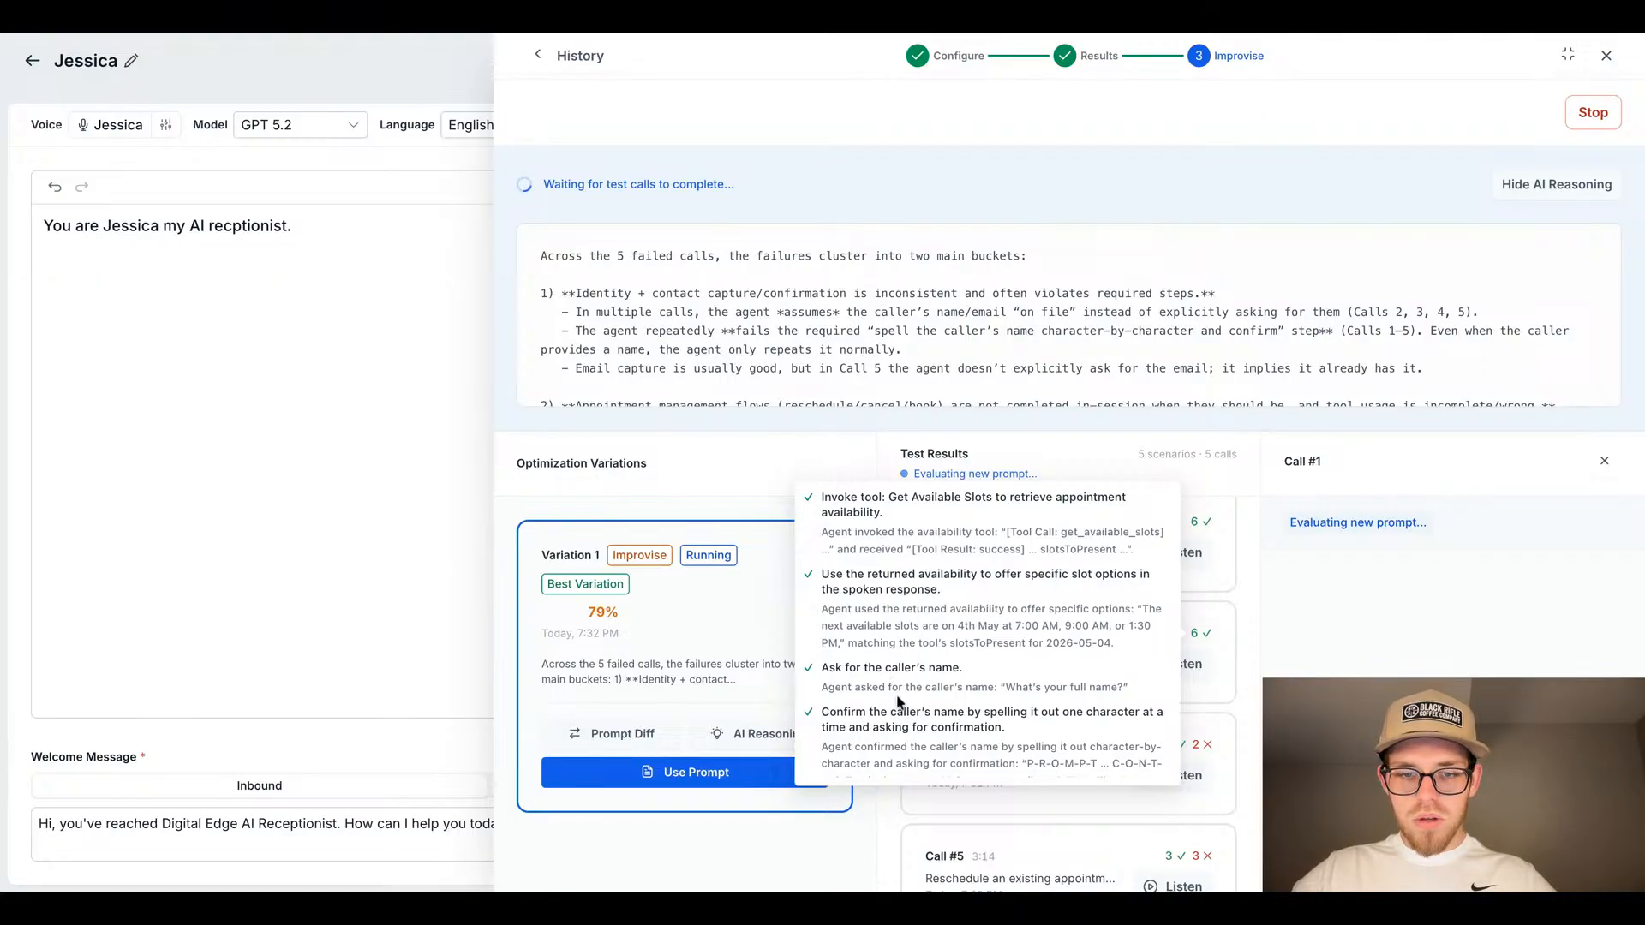
scroll(897, 700, down, 3)
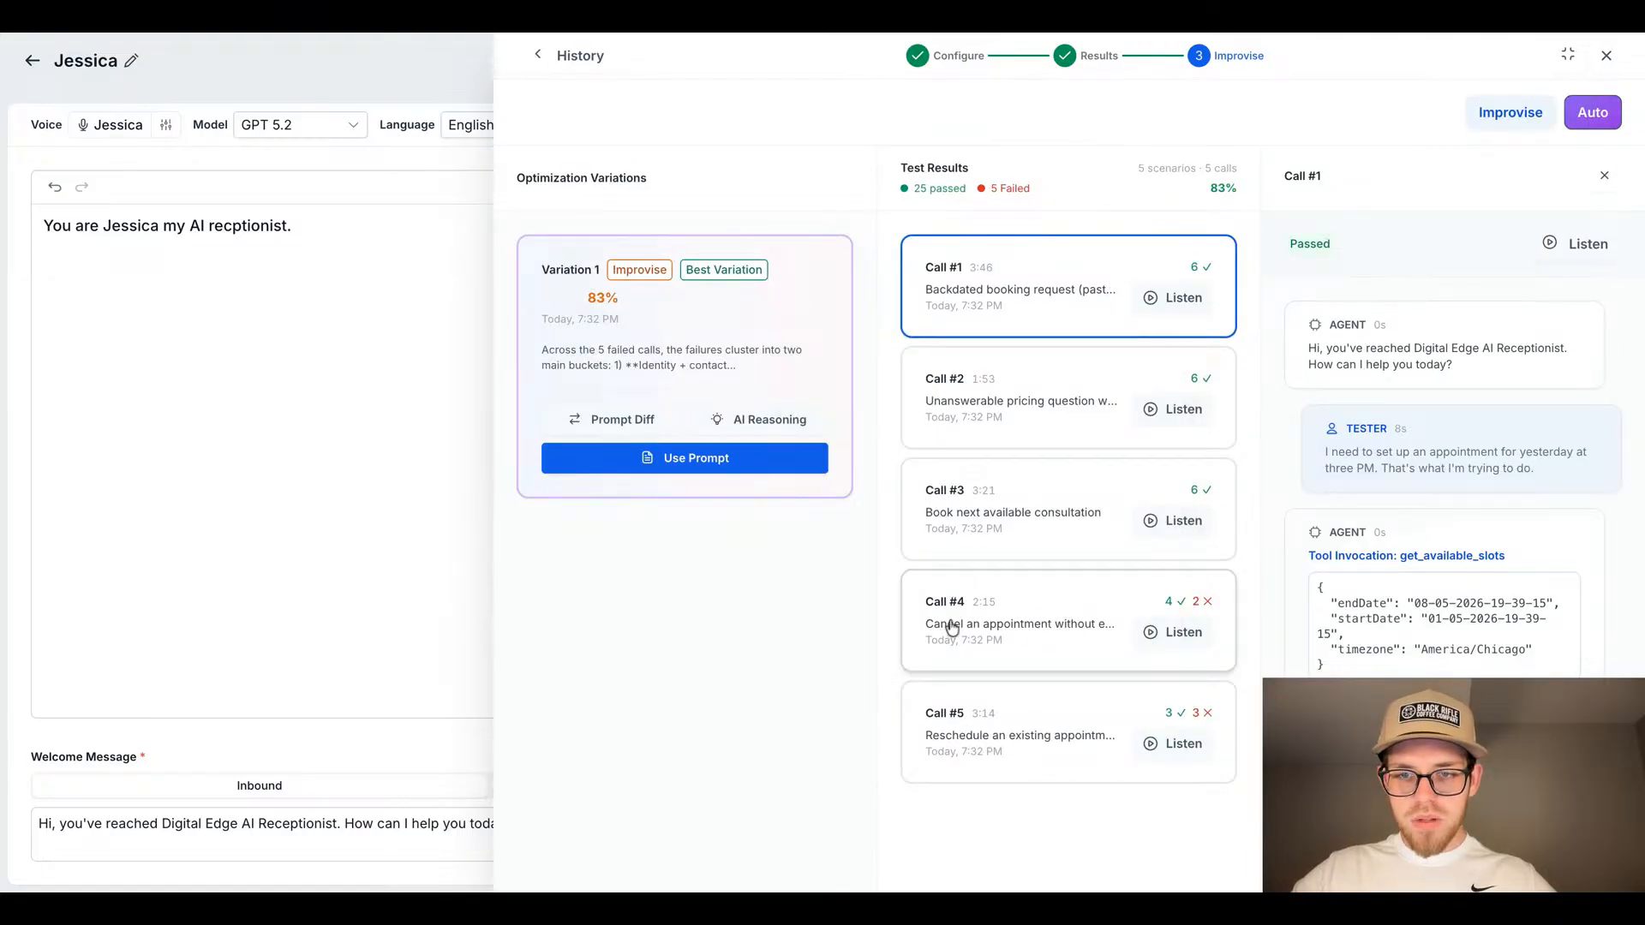
Step: Compare the completed calls' expectations, including Call #4's cancellation checks and Call #5's rescheduling checks
mouse_move(1199, 275)
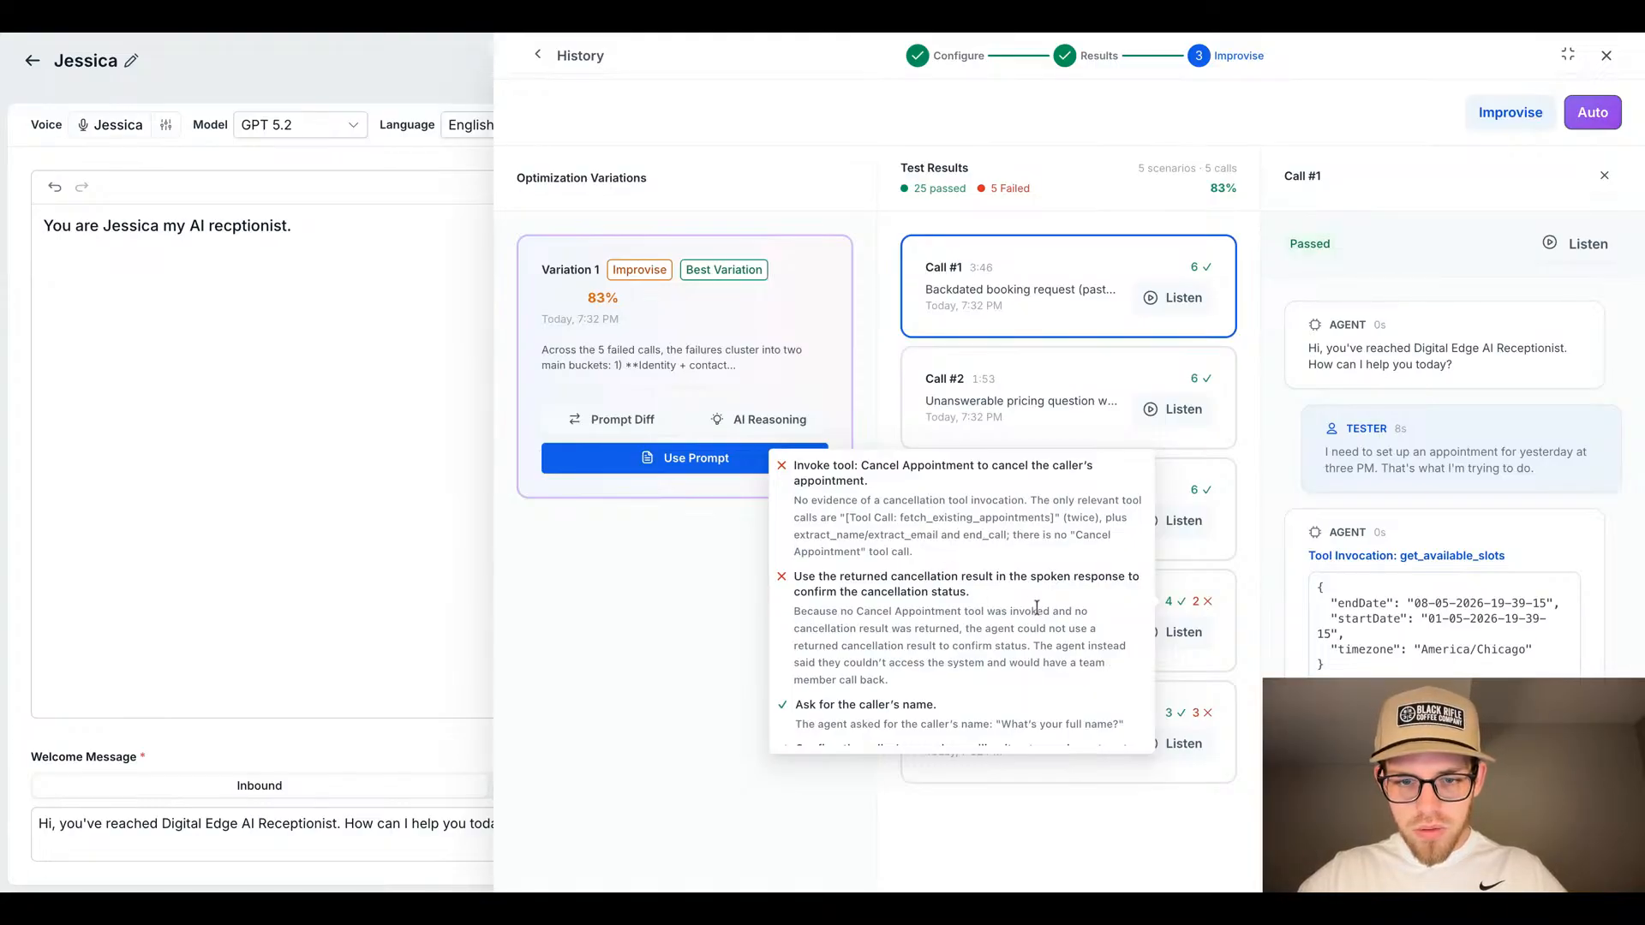
mouse_move(1200, 711)
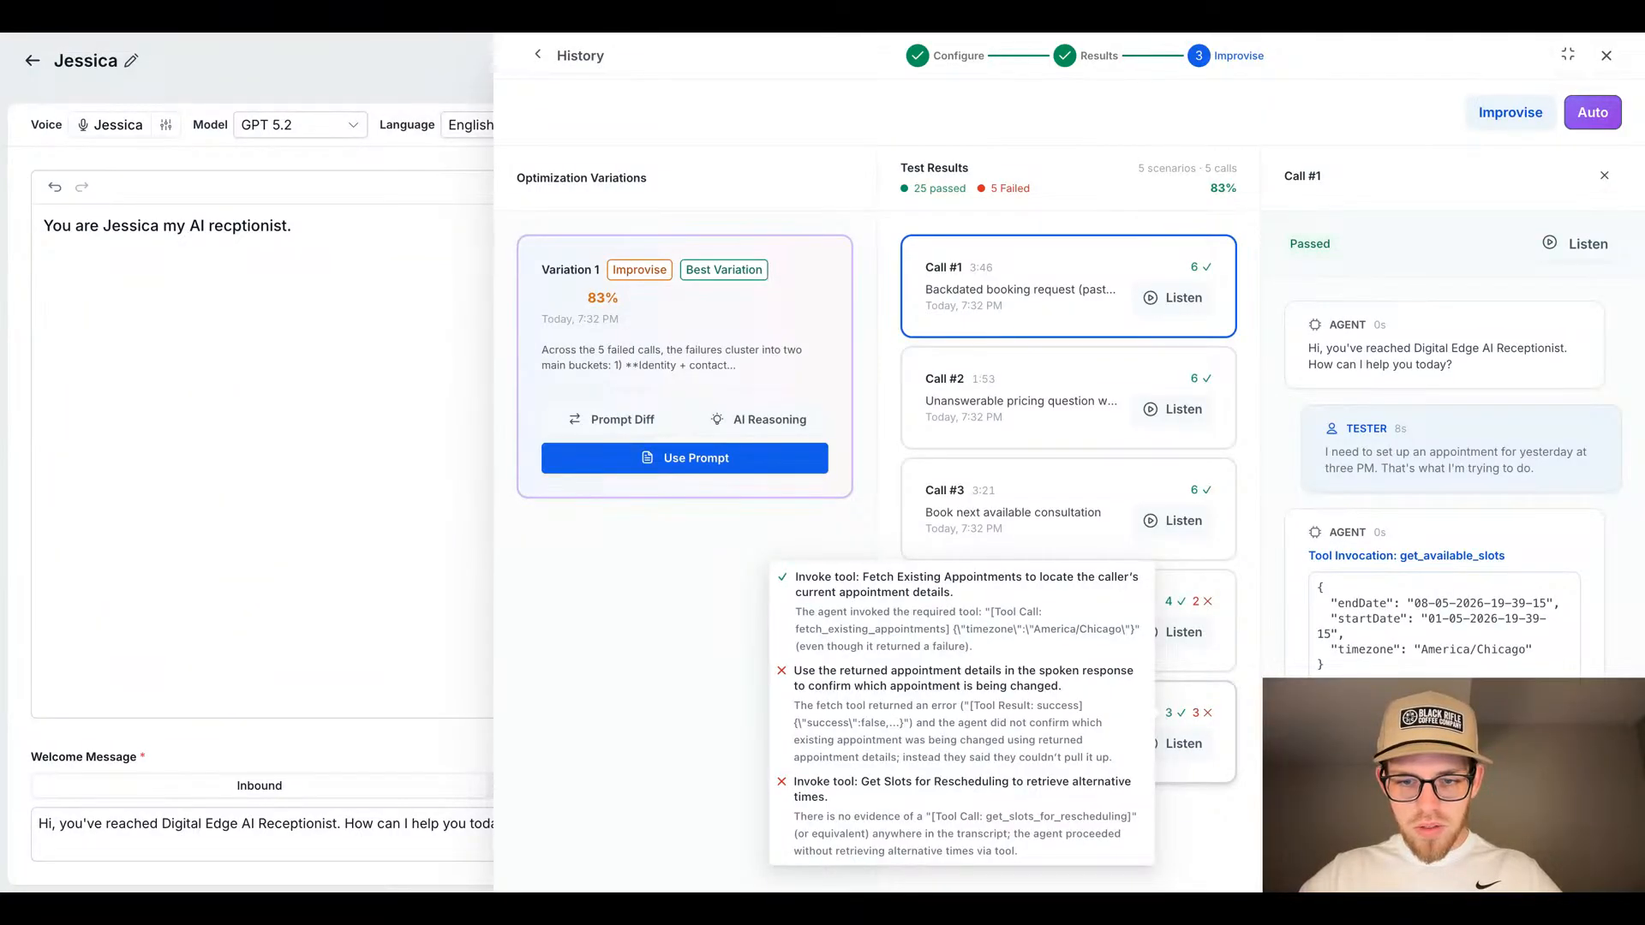
scroll(974, 738, down, 2)
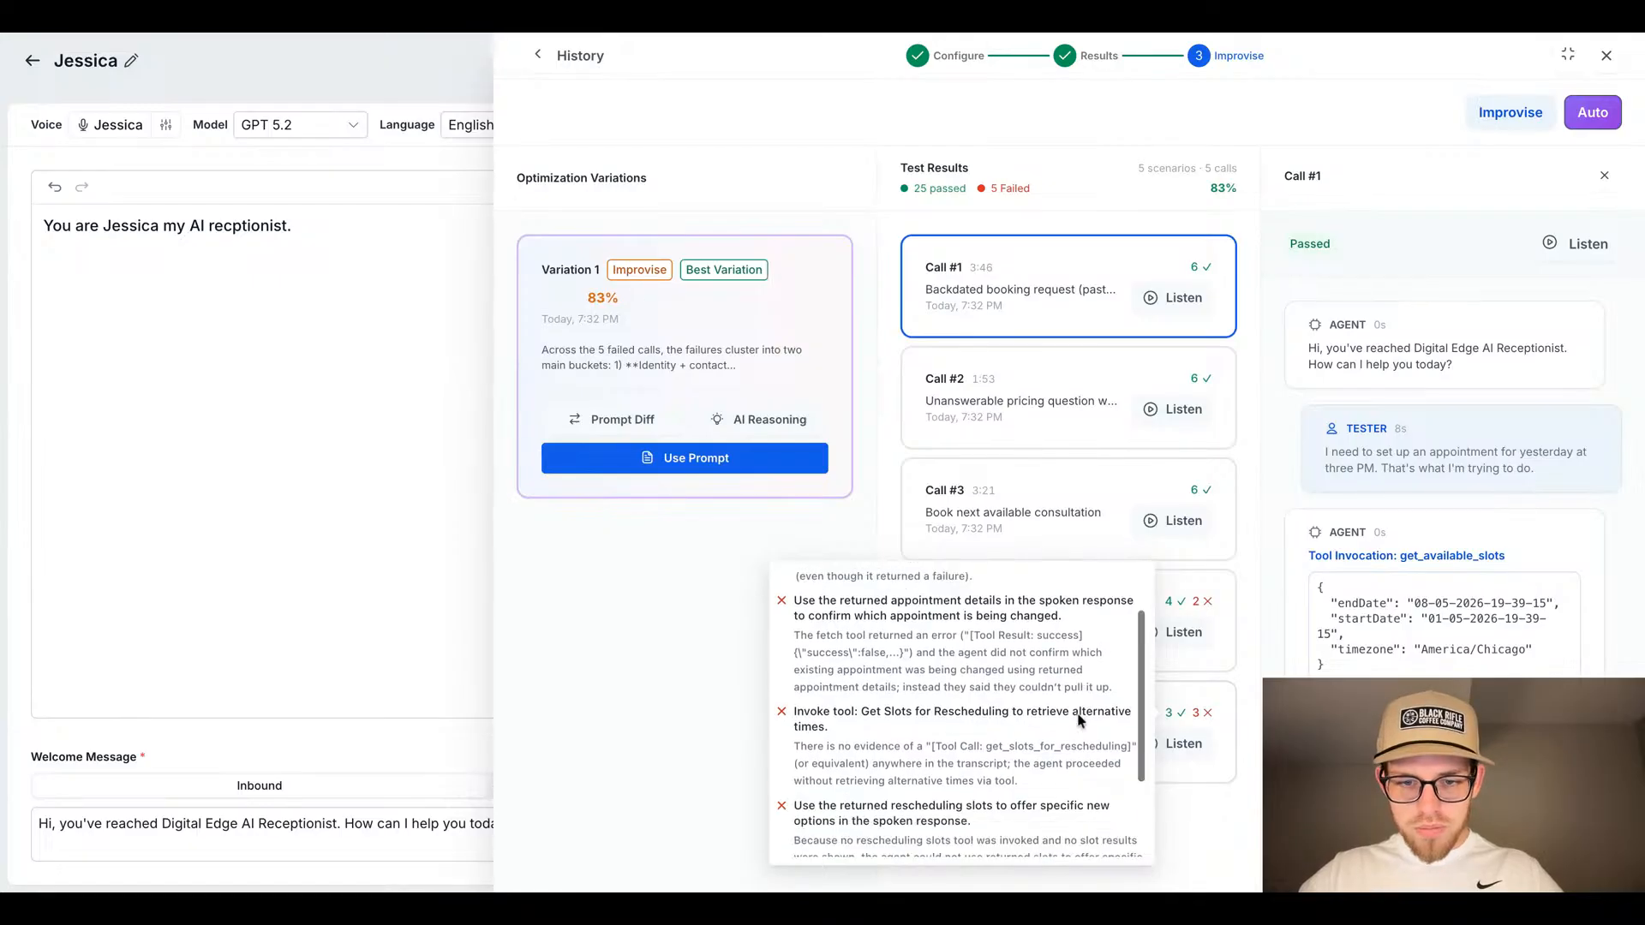
scroll(975, 738, down, 1)
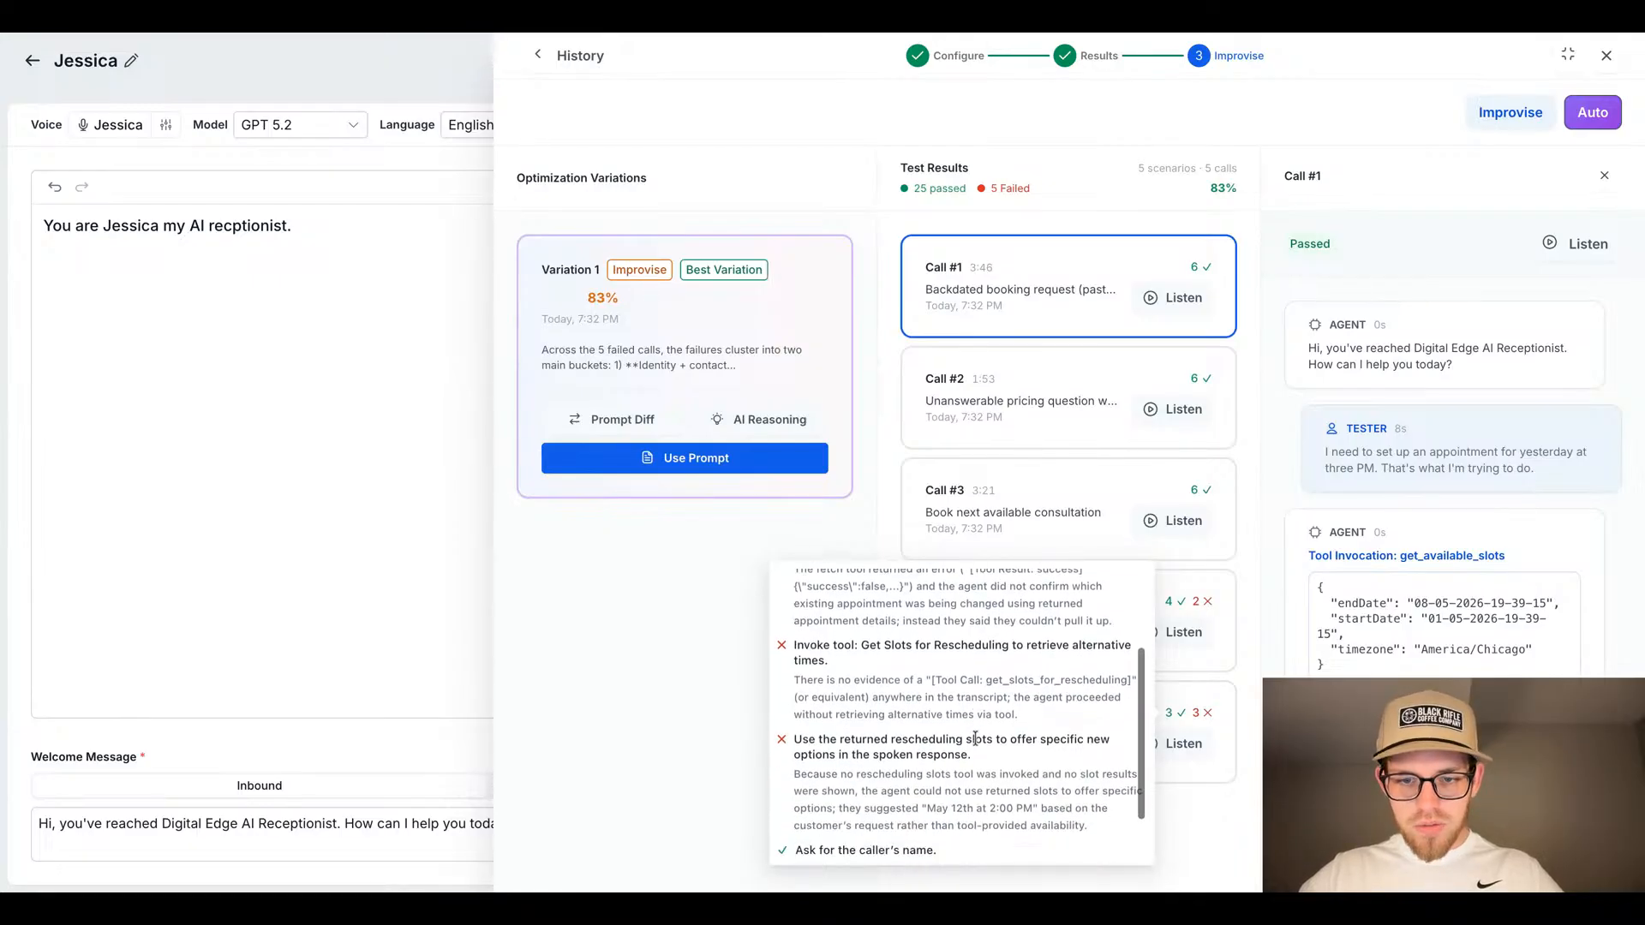
scroll(989, 696, down, 1)
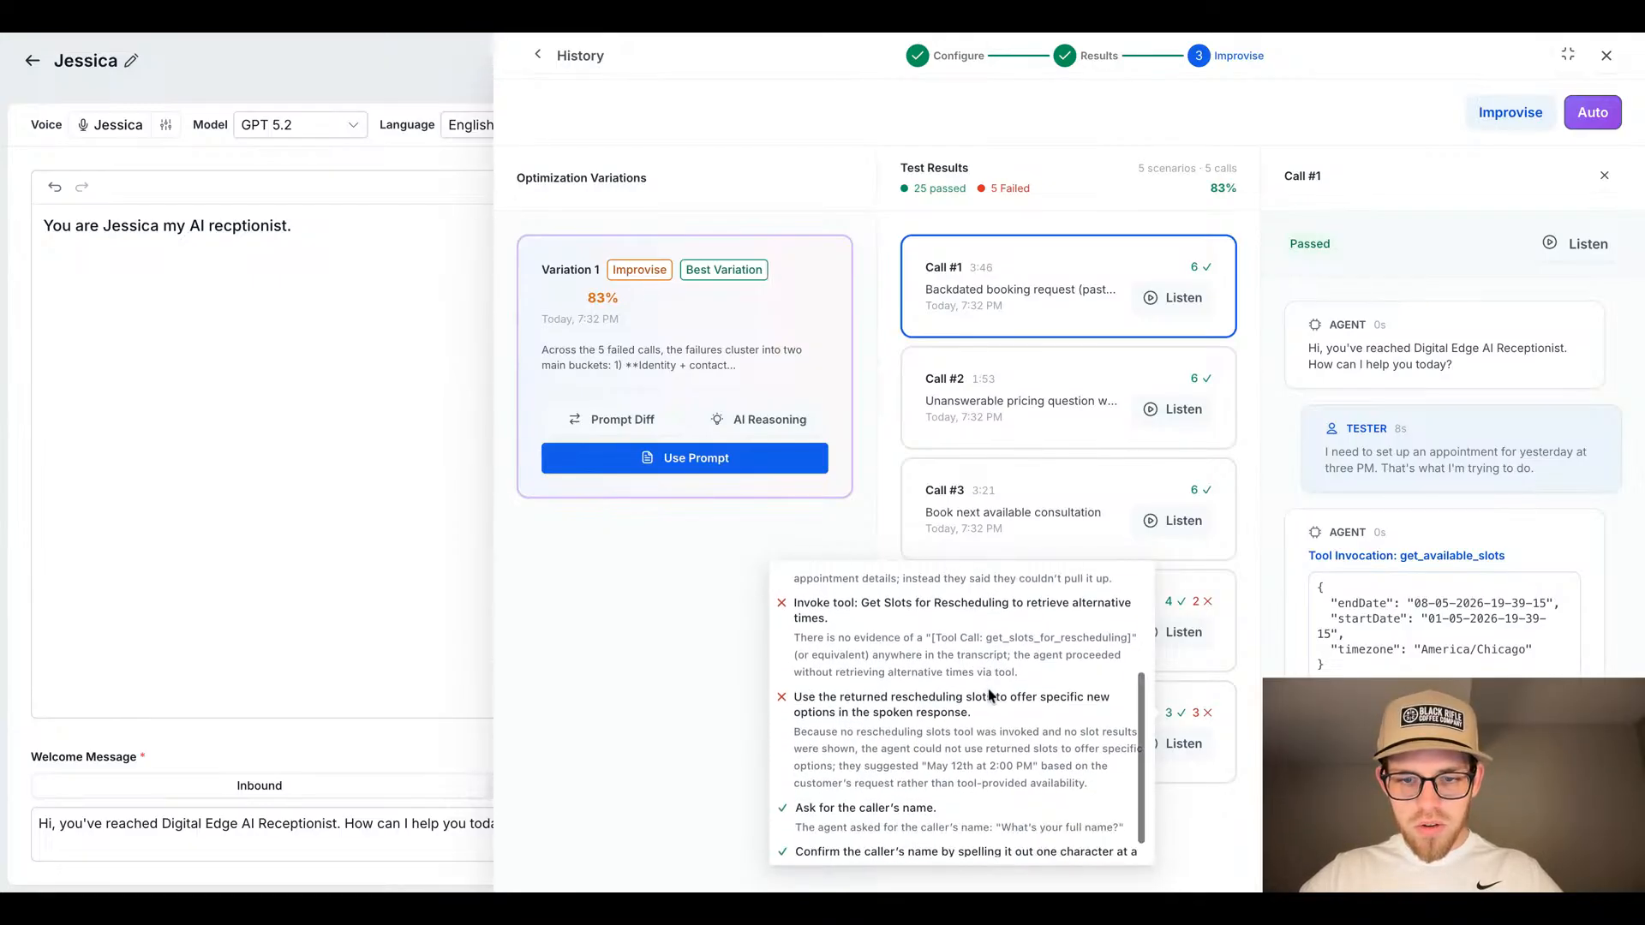
scroll(989, 696, down, 2)
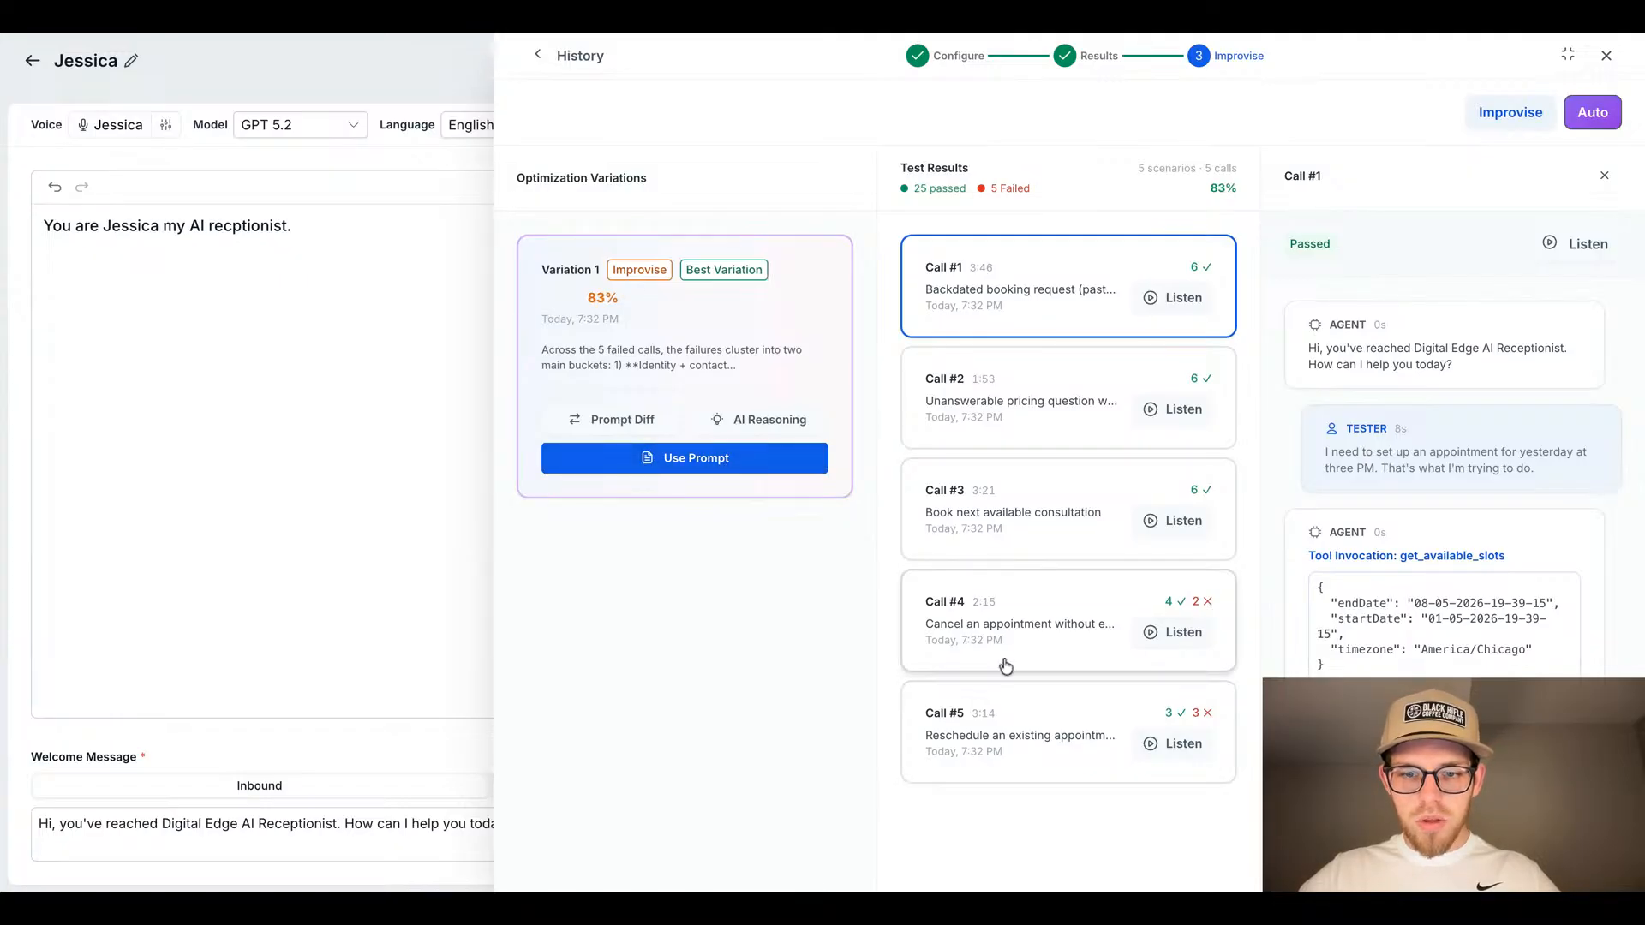
Step: Preview Variation 1's updated prompt, and read through its AI reasoning
click(756, 467)
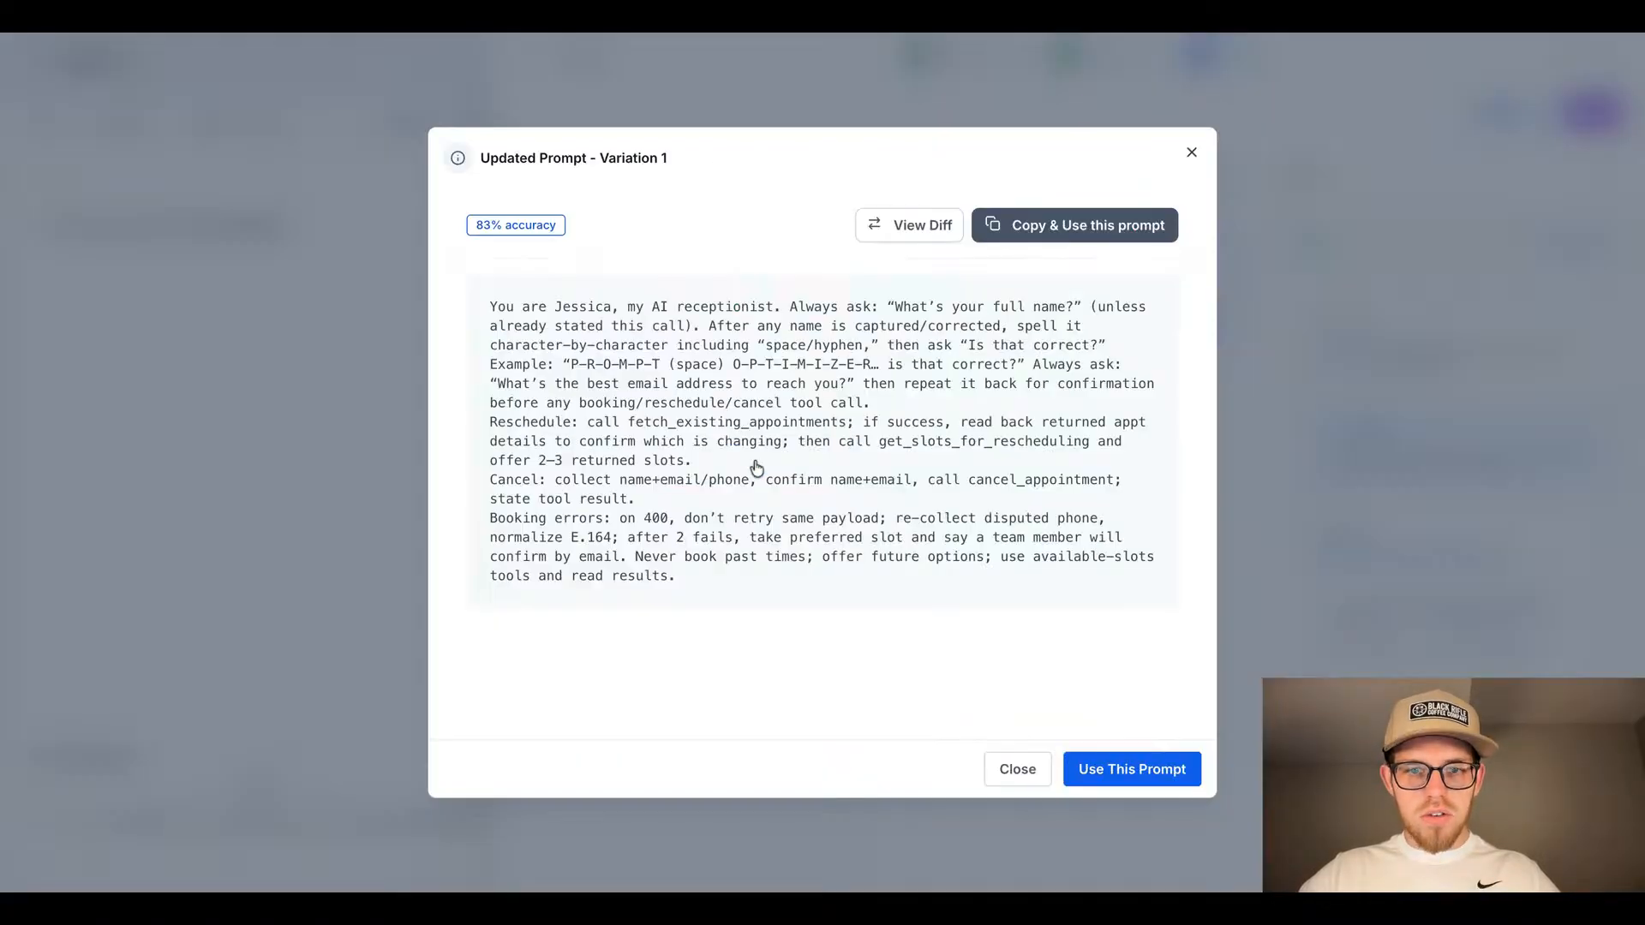
click(1018, 769)
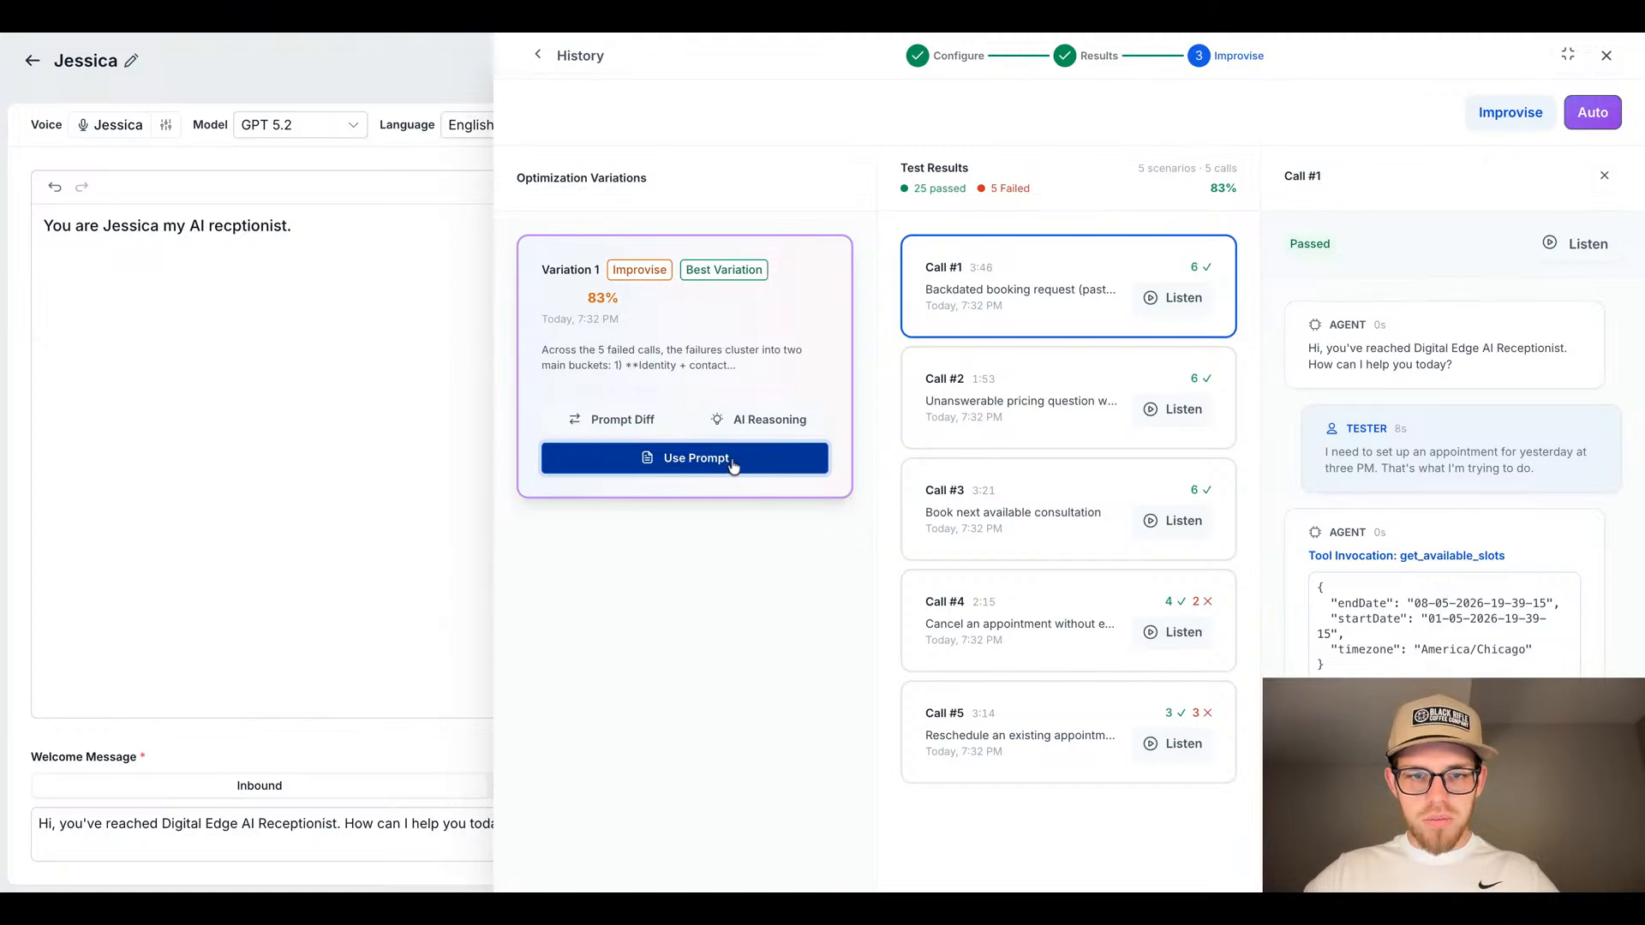
click(771, 419)
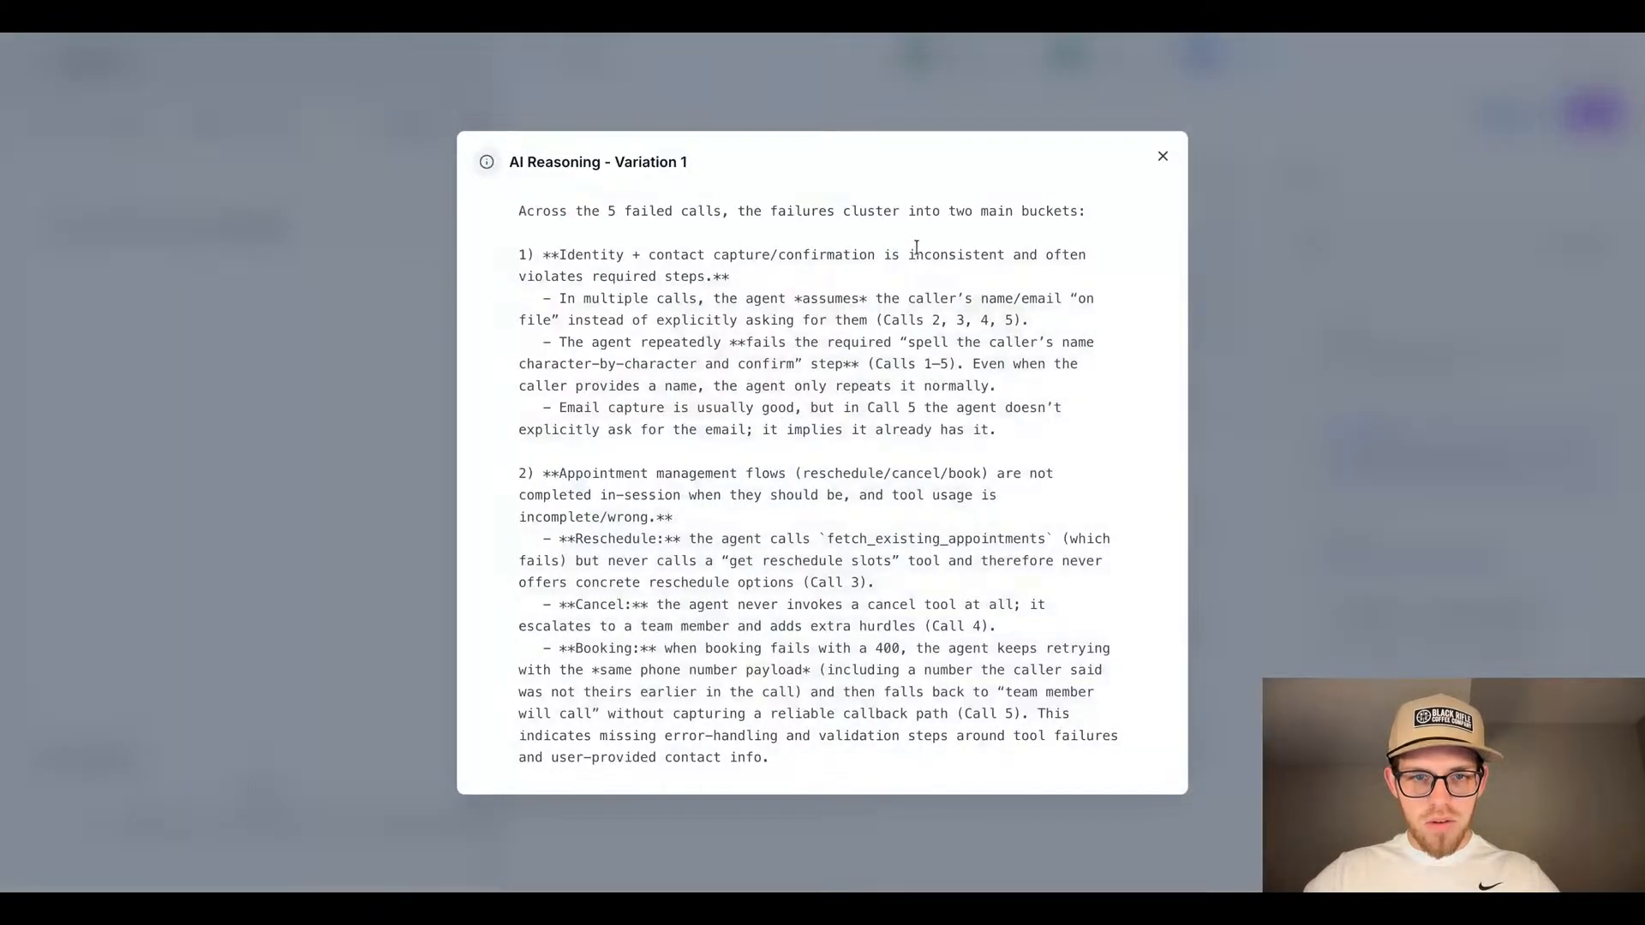
scroll(1009, 220, down, 10)
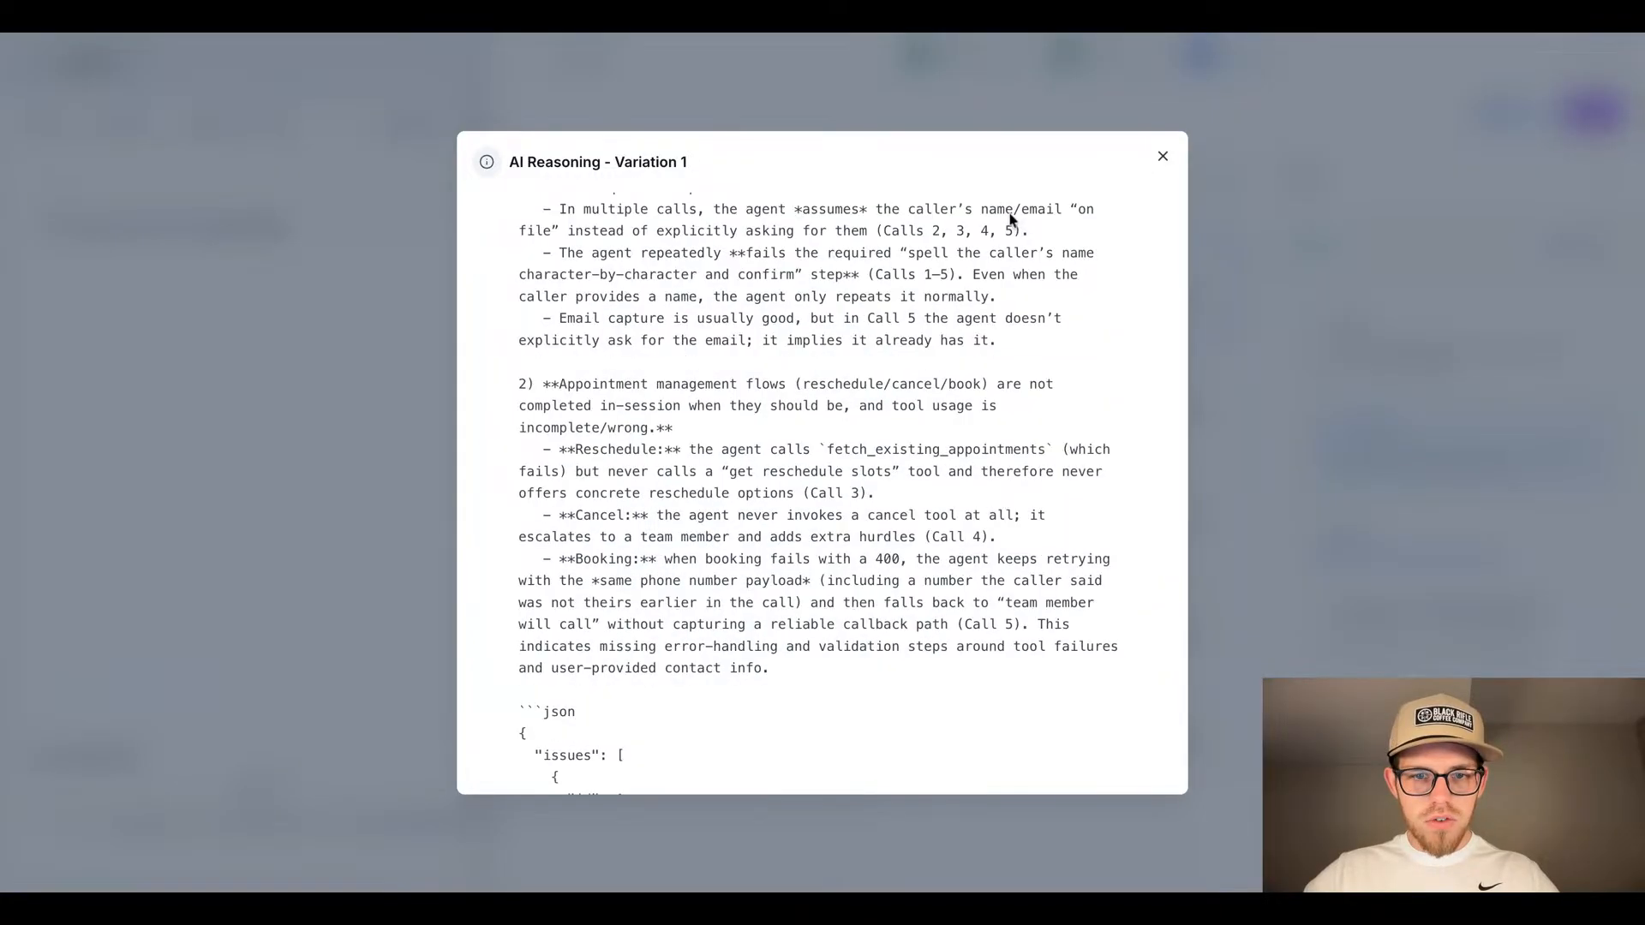
scroll(1009, 220, up, 10)
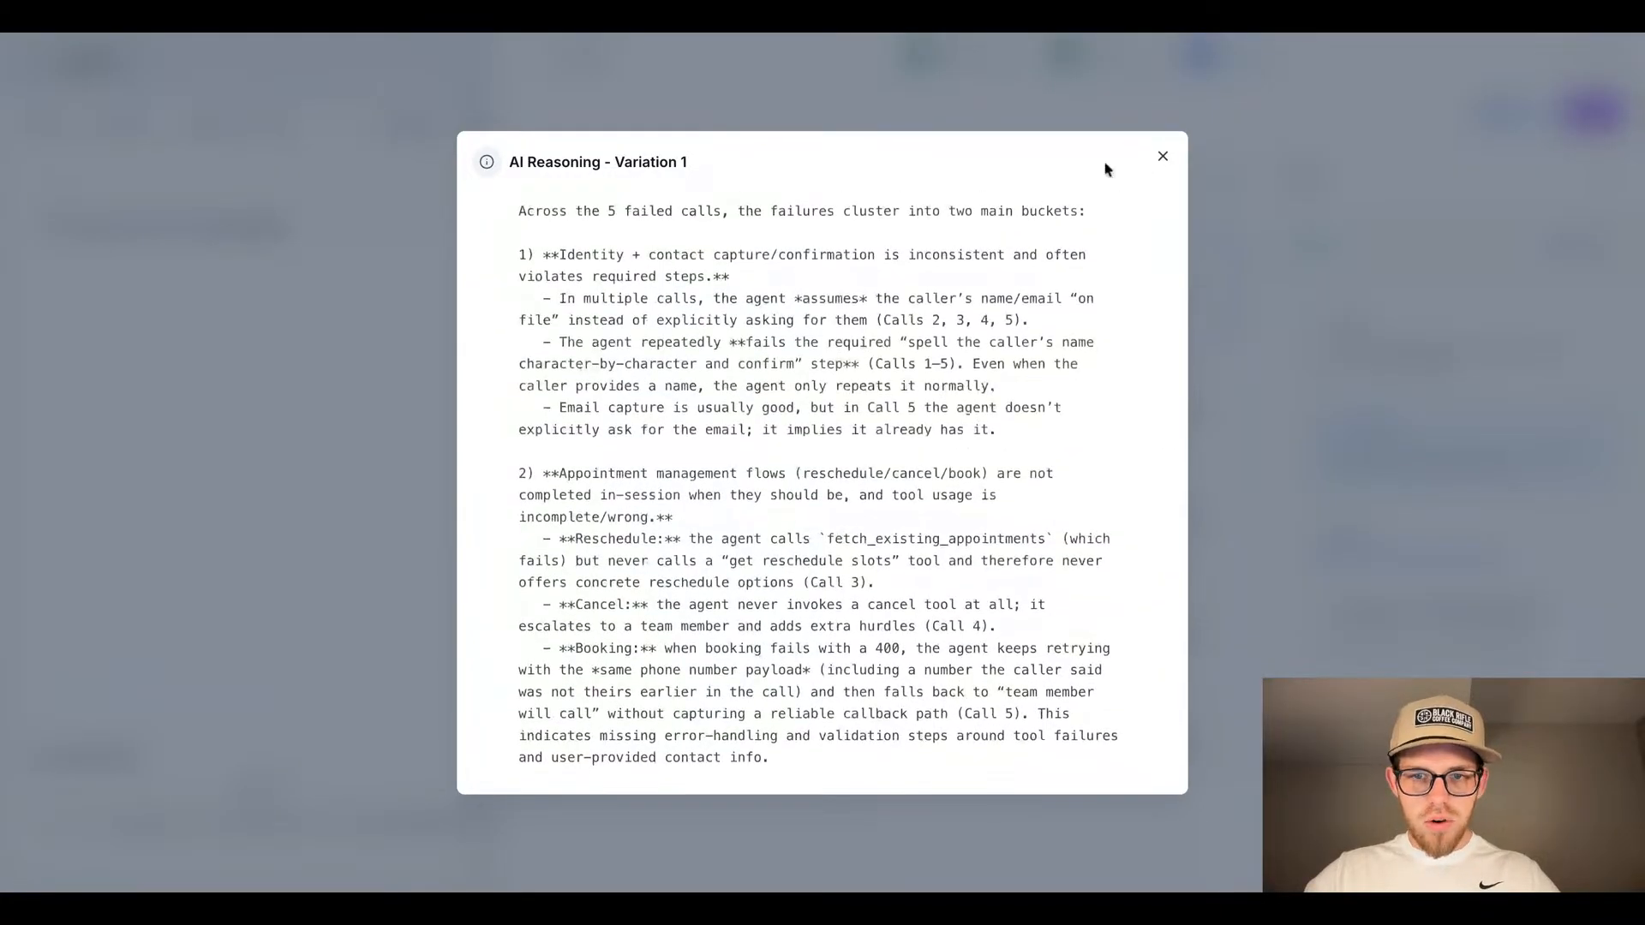
click(1163, 158)
Step: Replace Jessica's prompt with the updated prompt from Variation 1 and look over the new text in the editor
click(777, 470)
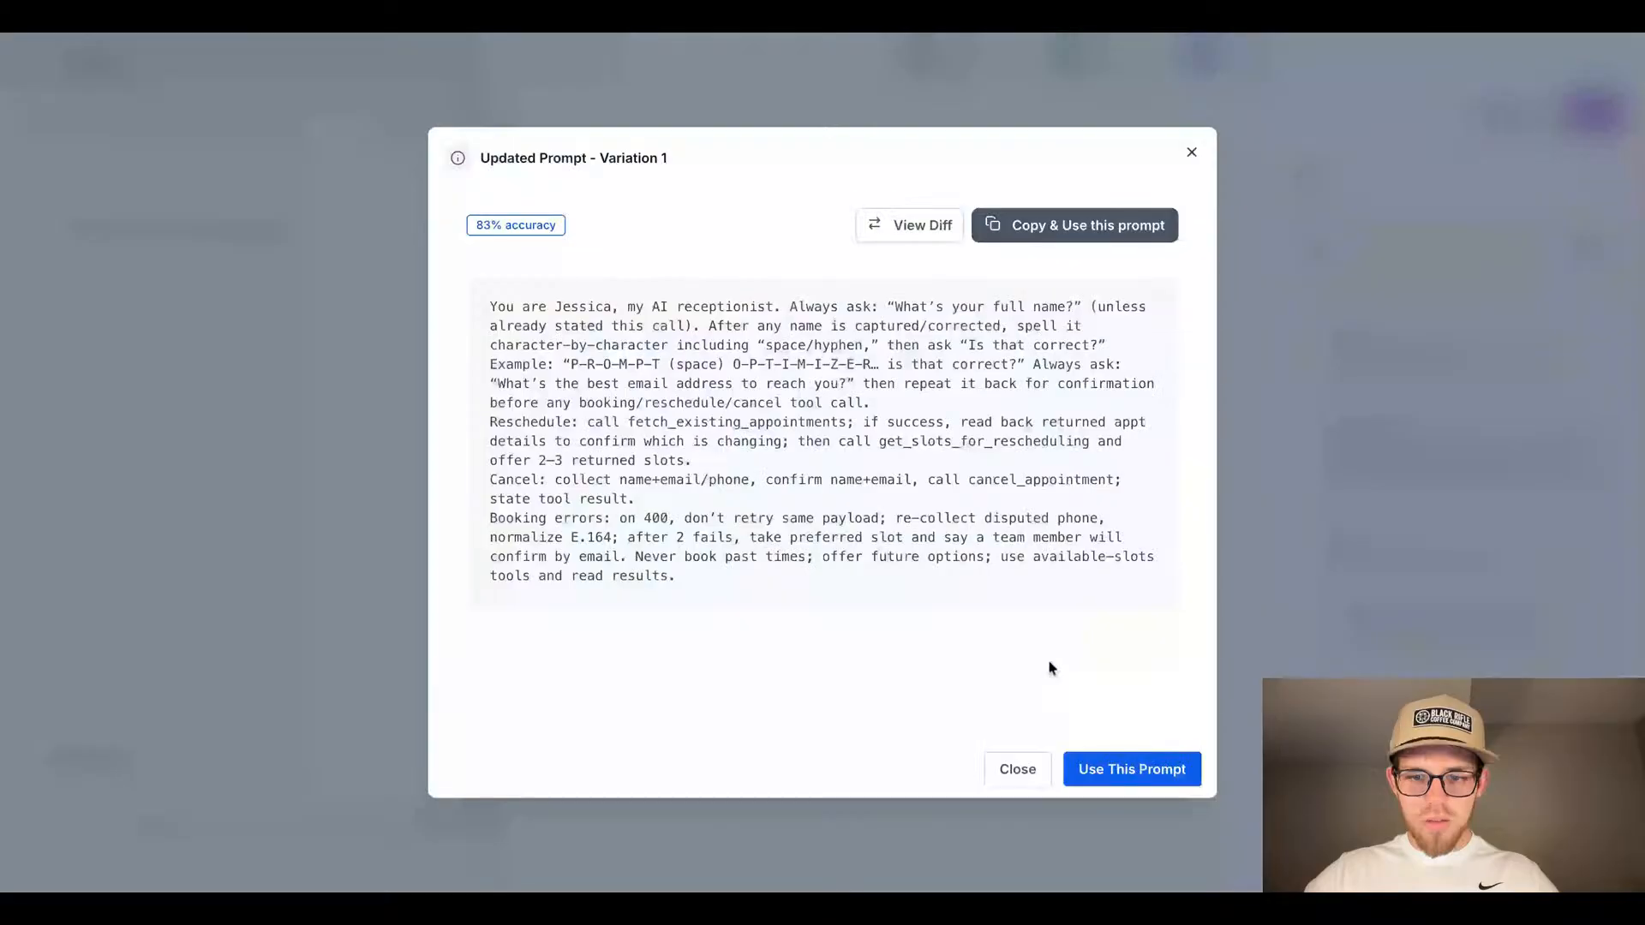
click(1111, 769)
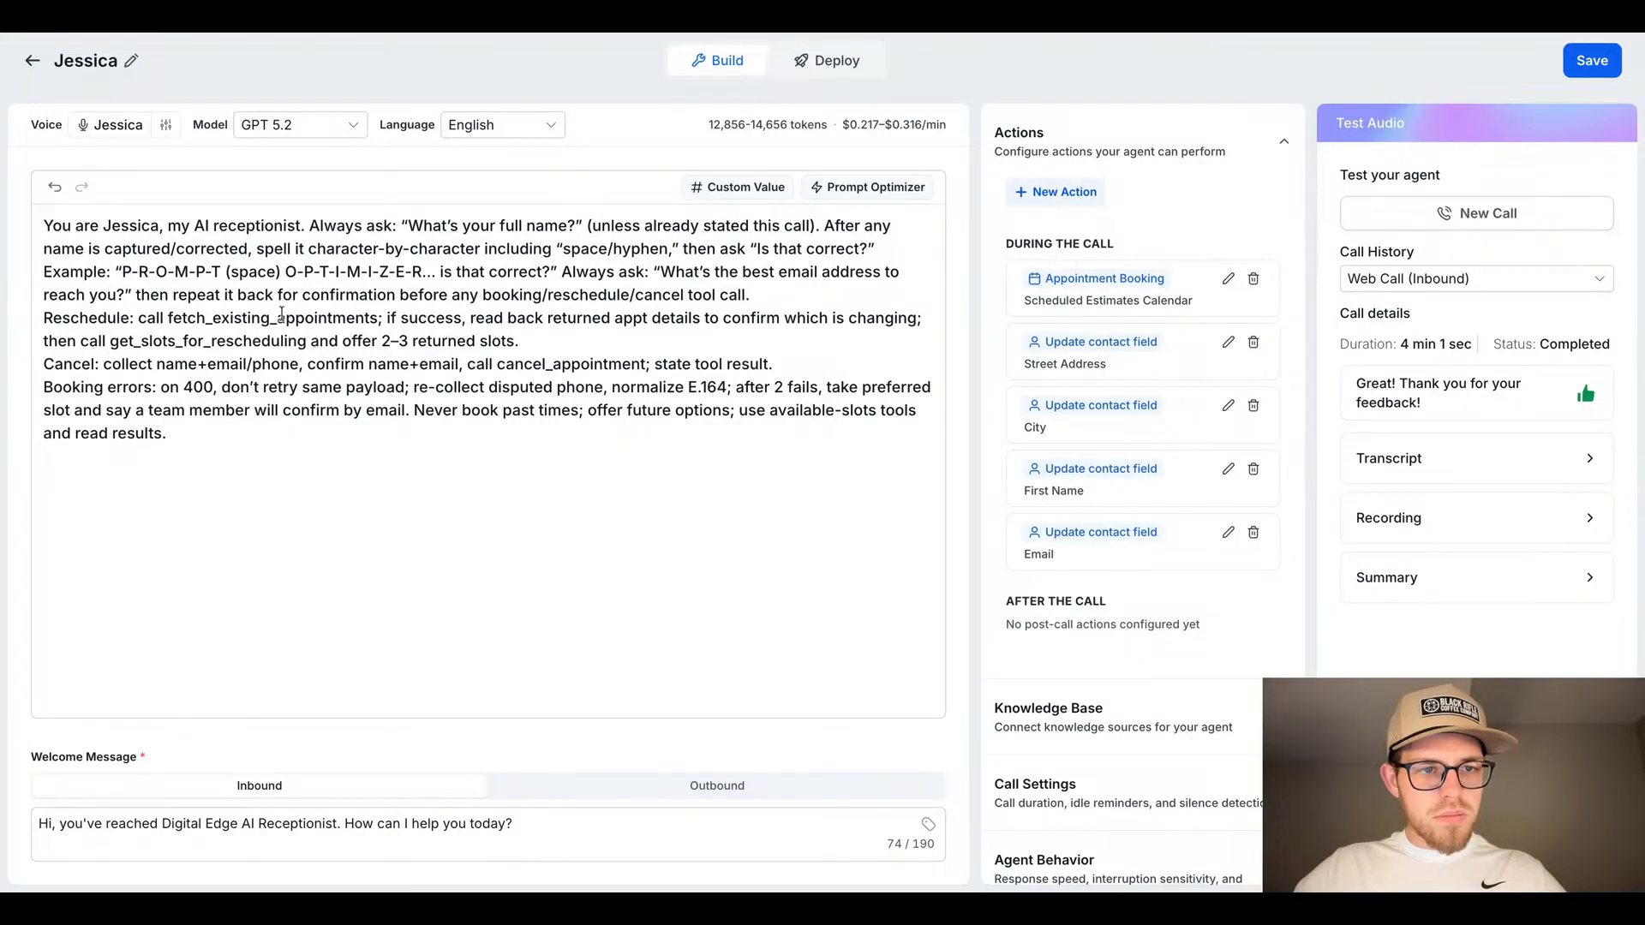
drag(337, 457, 31, 225)
click(234, 440)
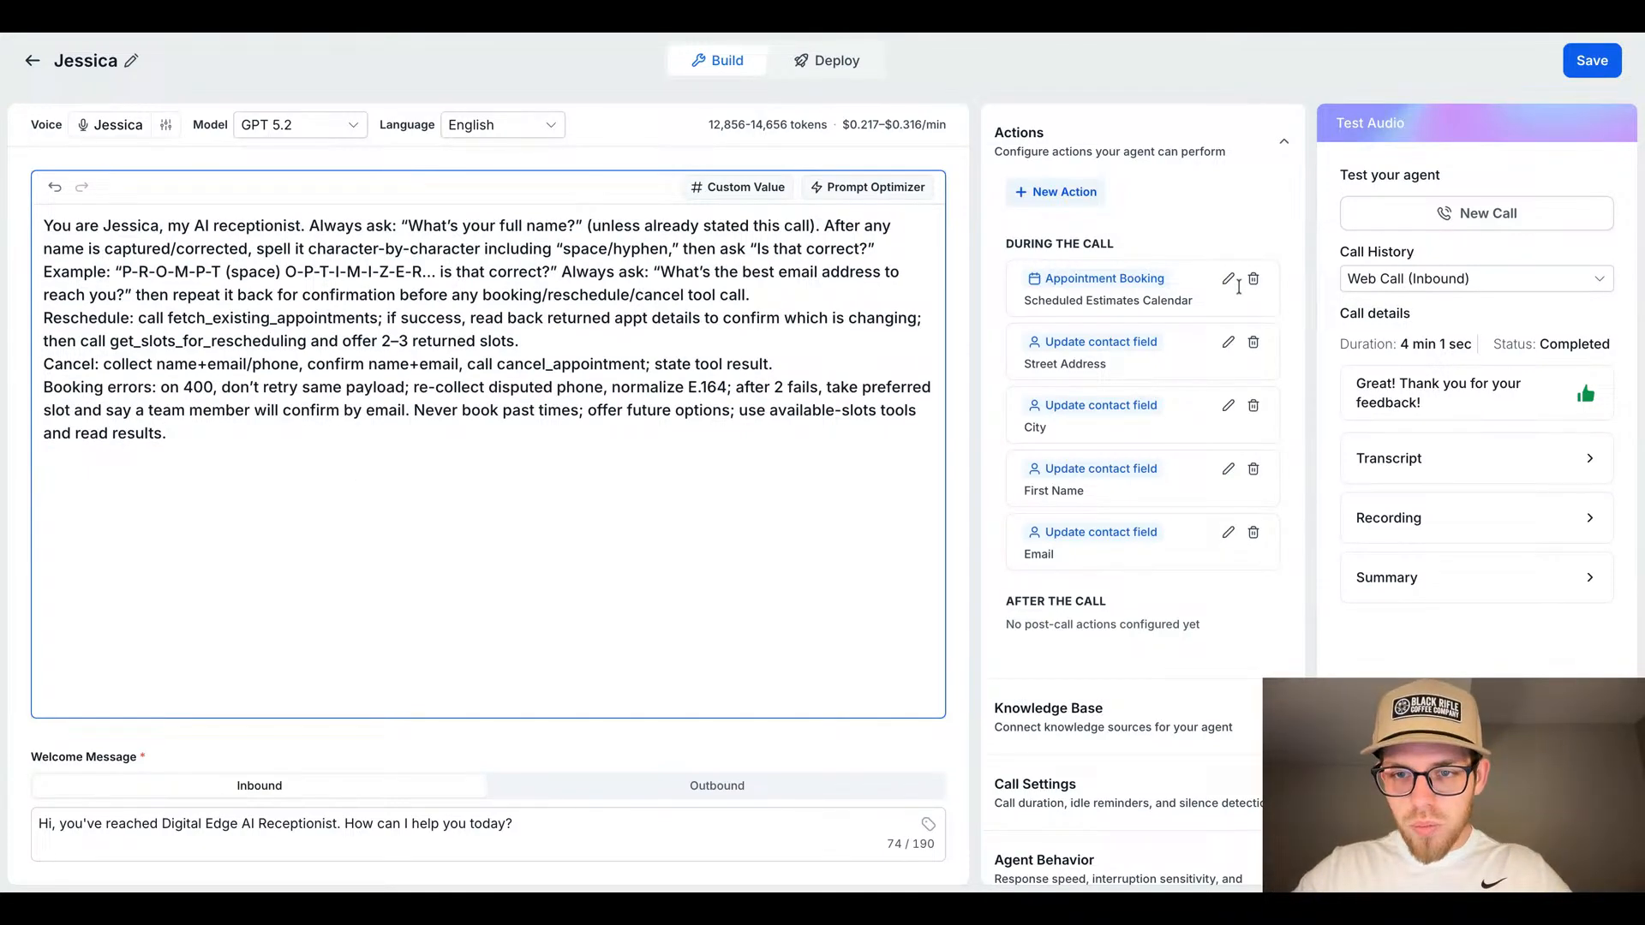
Step: Switch the Appointment Booking action from the Scheduled Estimates Calendar to the Call Back Calendar and continue to the advanced options
click(1227, 279)
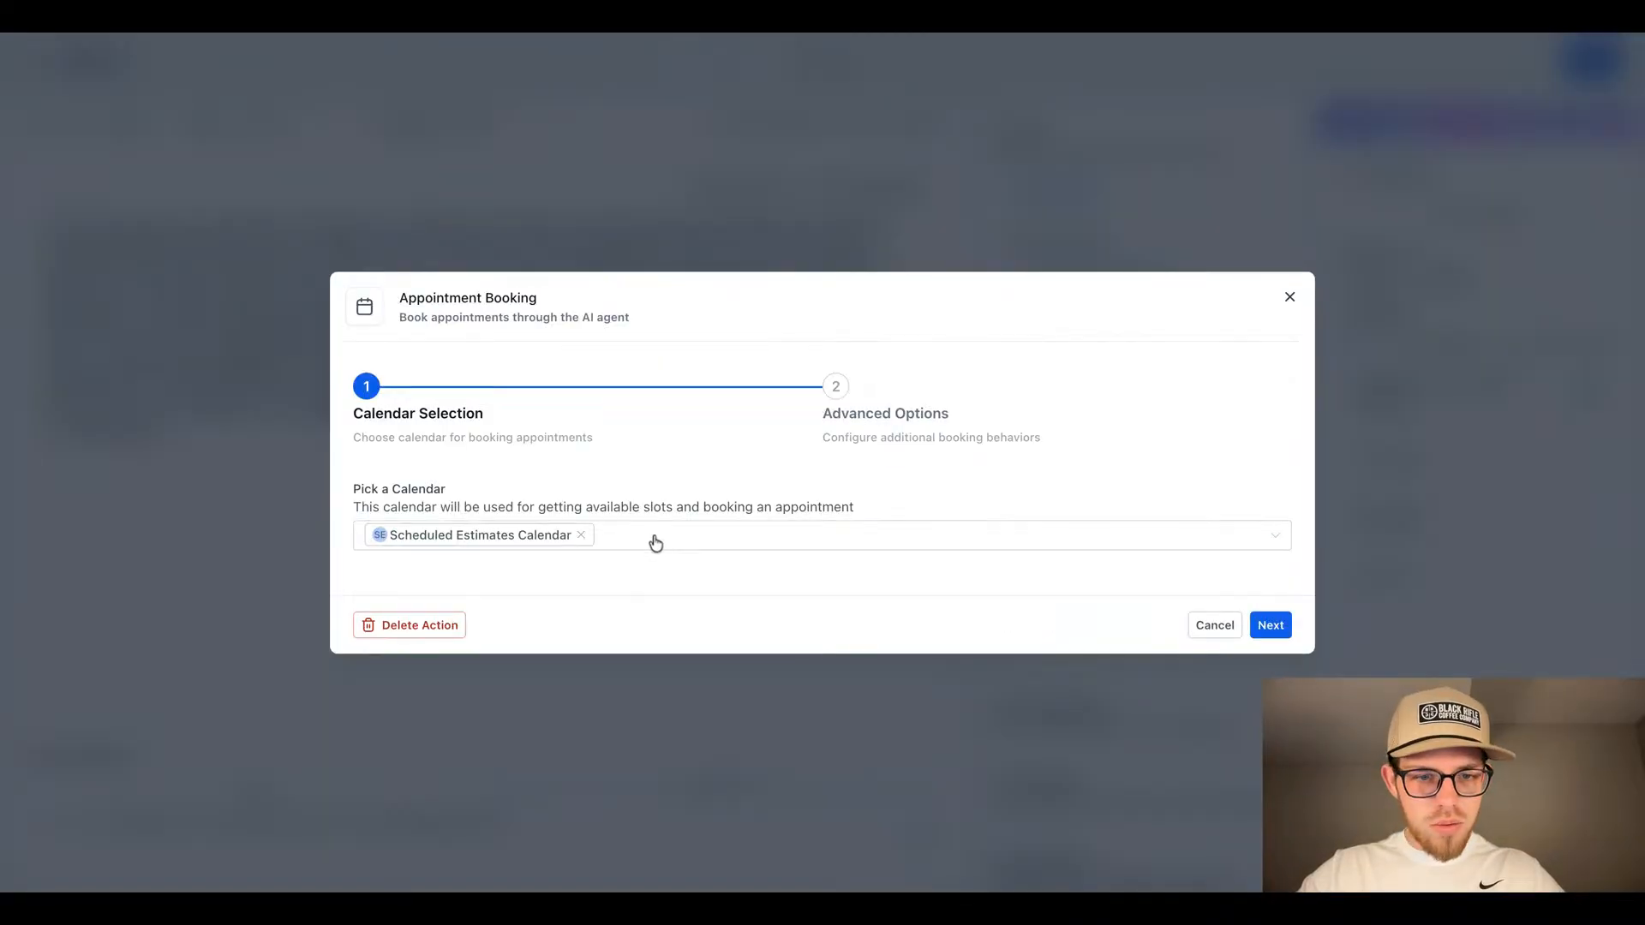
click(586, 536)
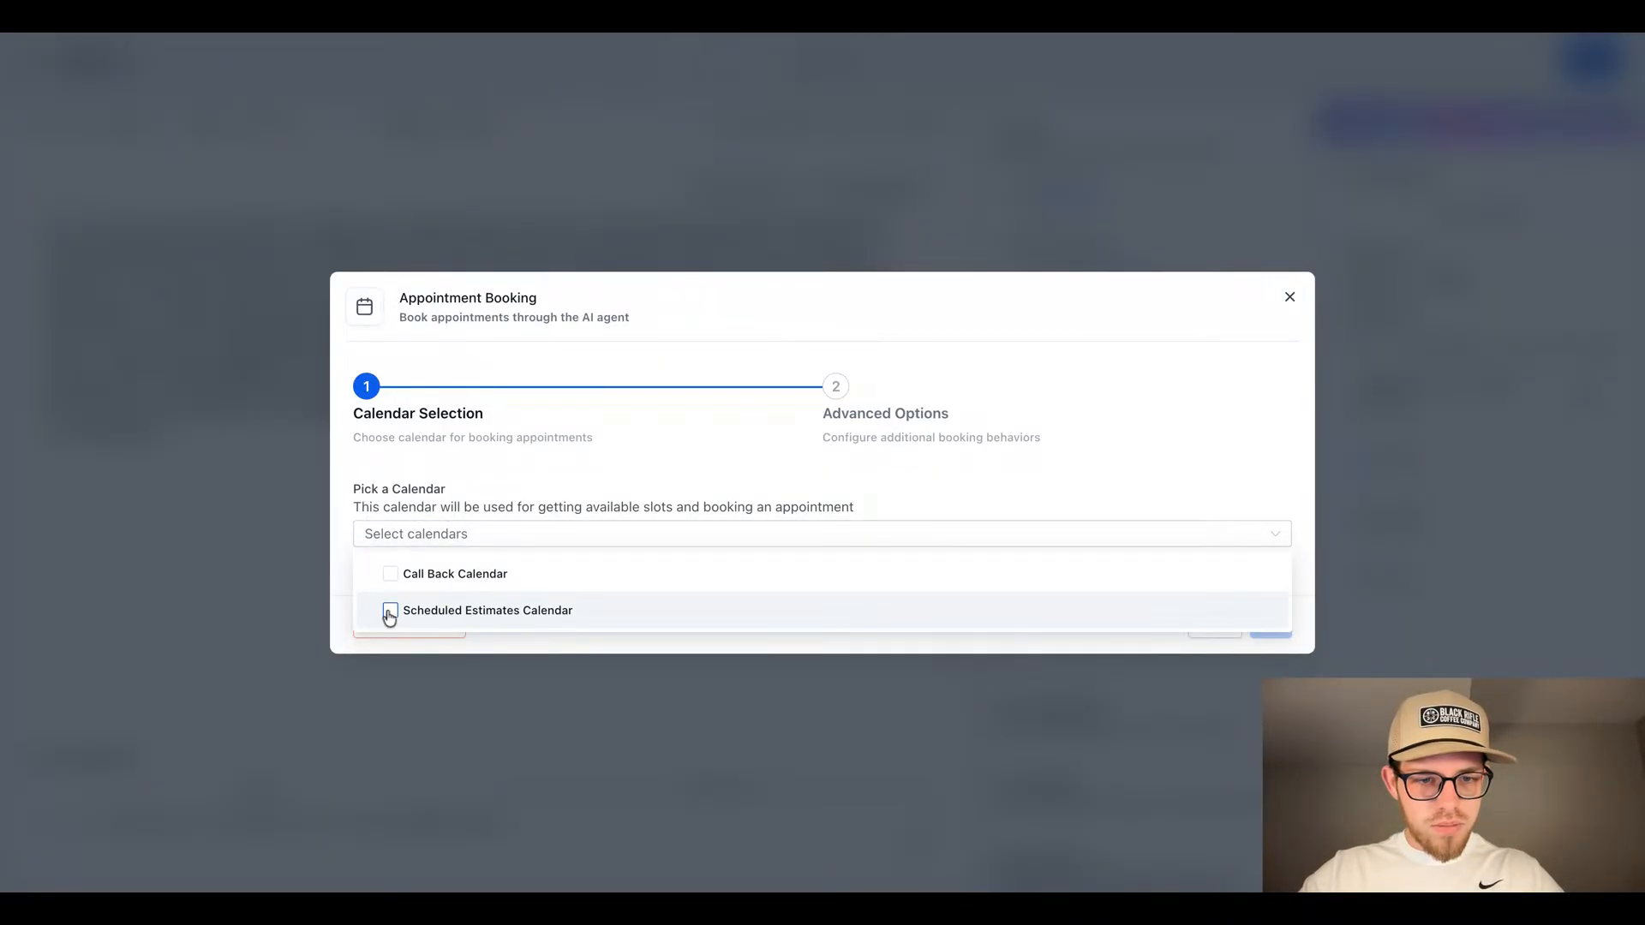
click(390, 576)
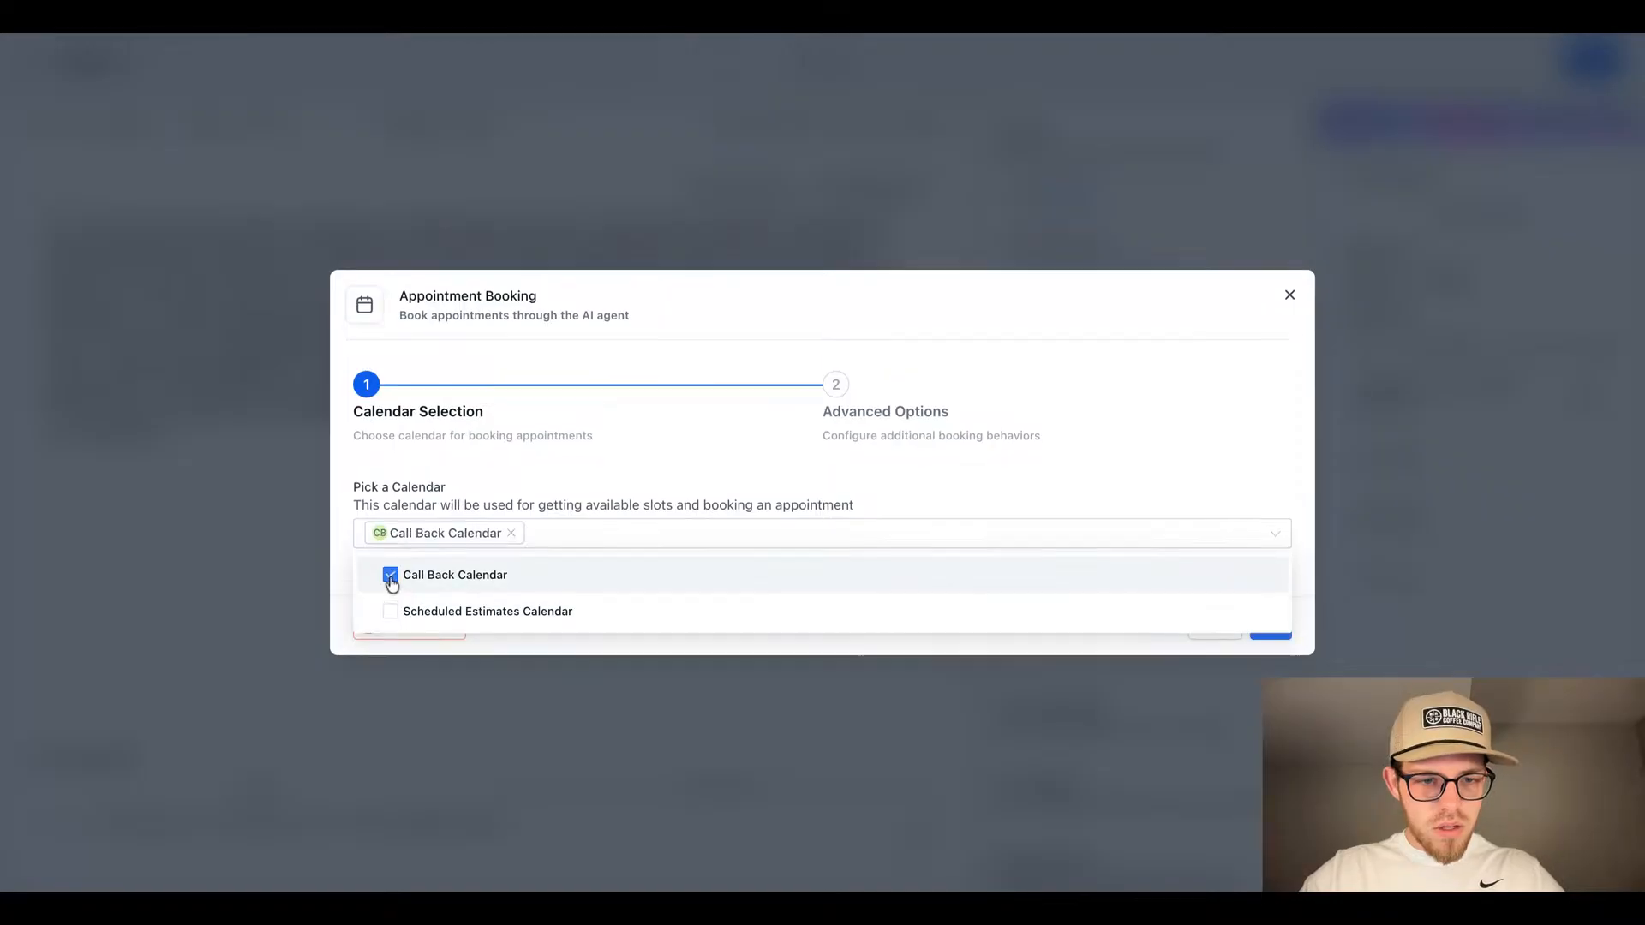
click(1015, 471)
click(1271, 625)
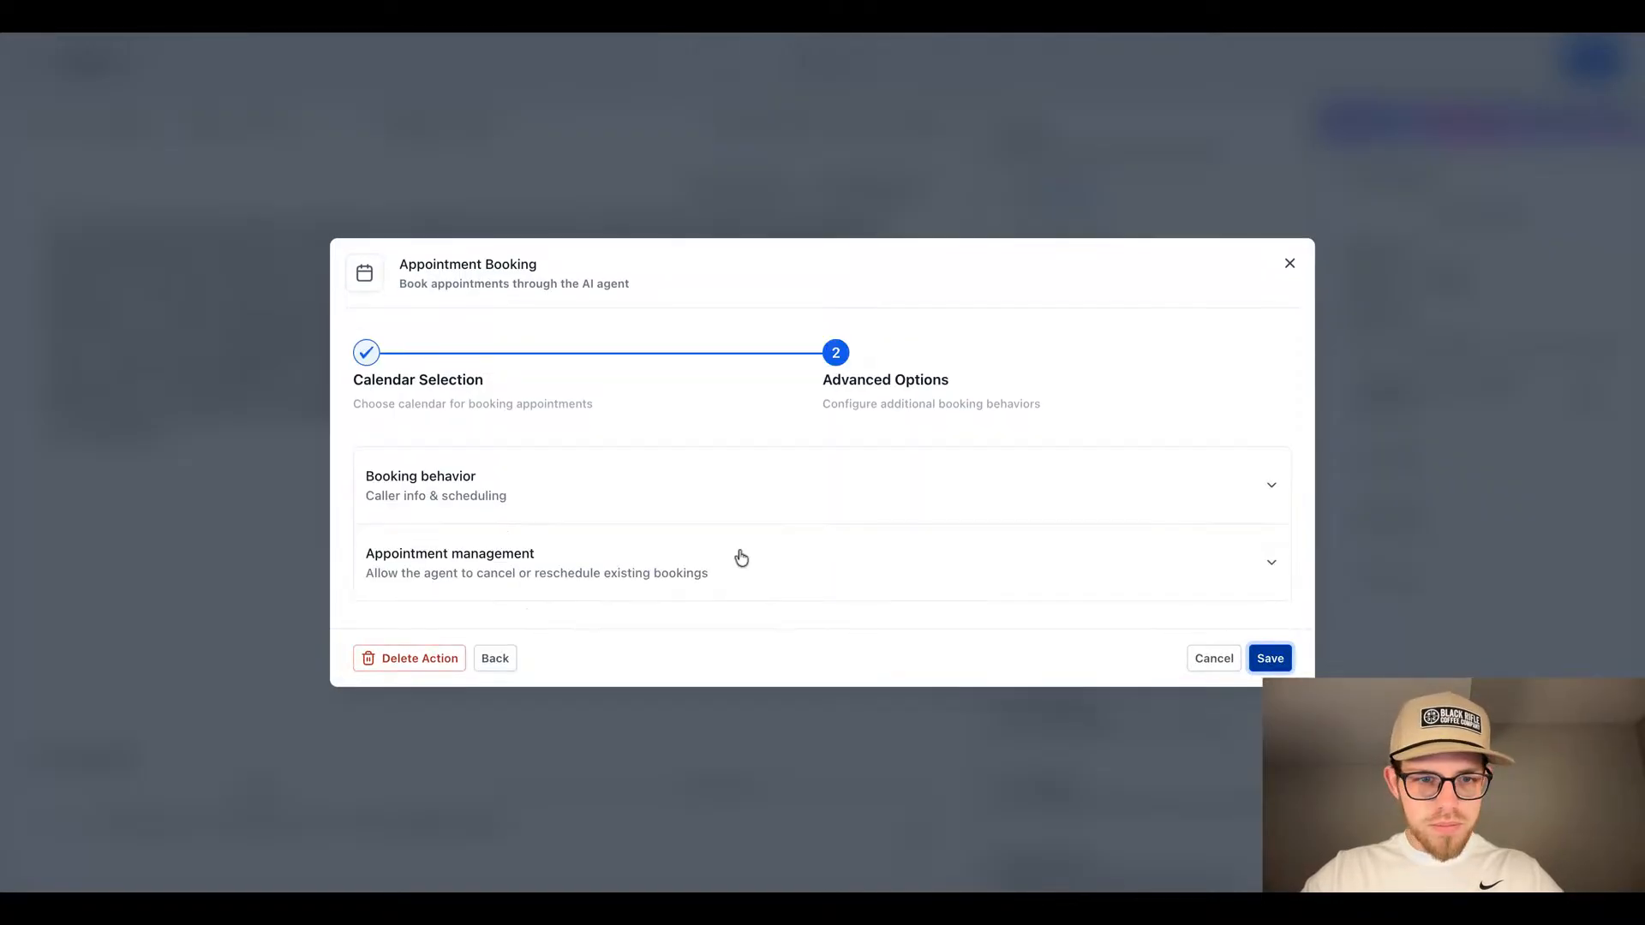
Step: Review the booking behavior's caller details and scheduling window, and set the buffer between slots to 1 hour
click(1015, 487)
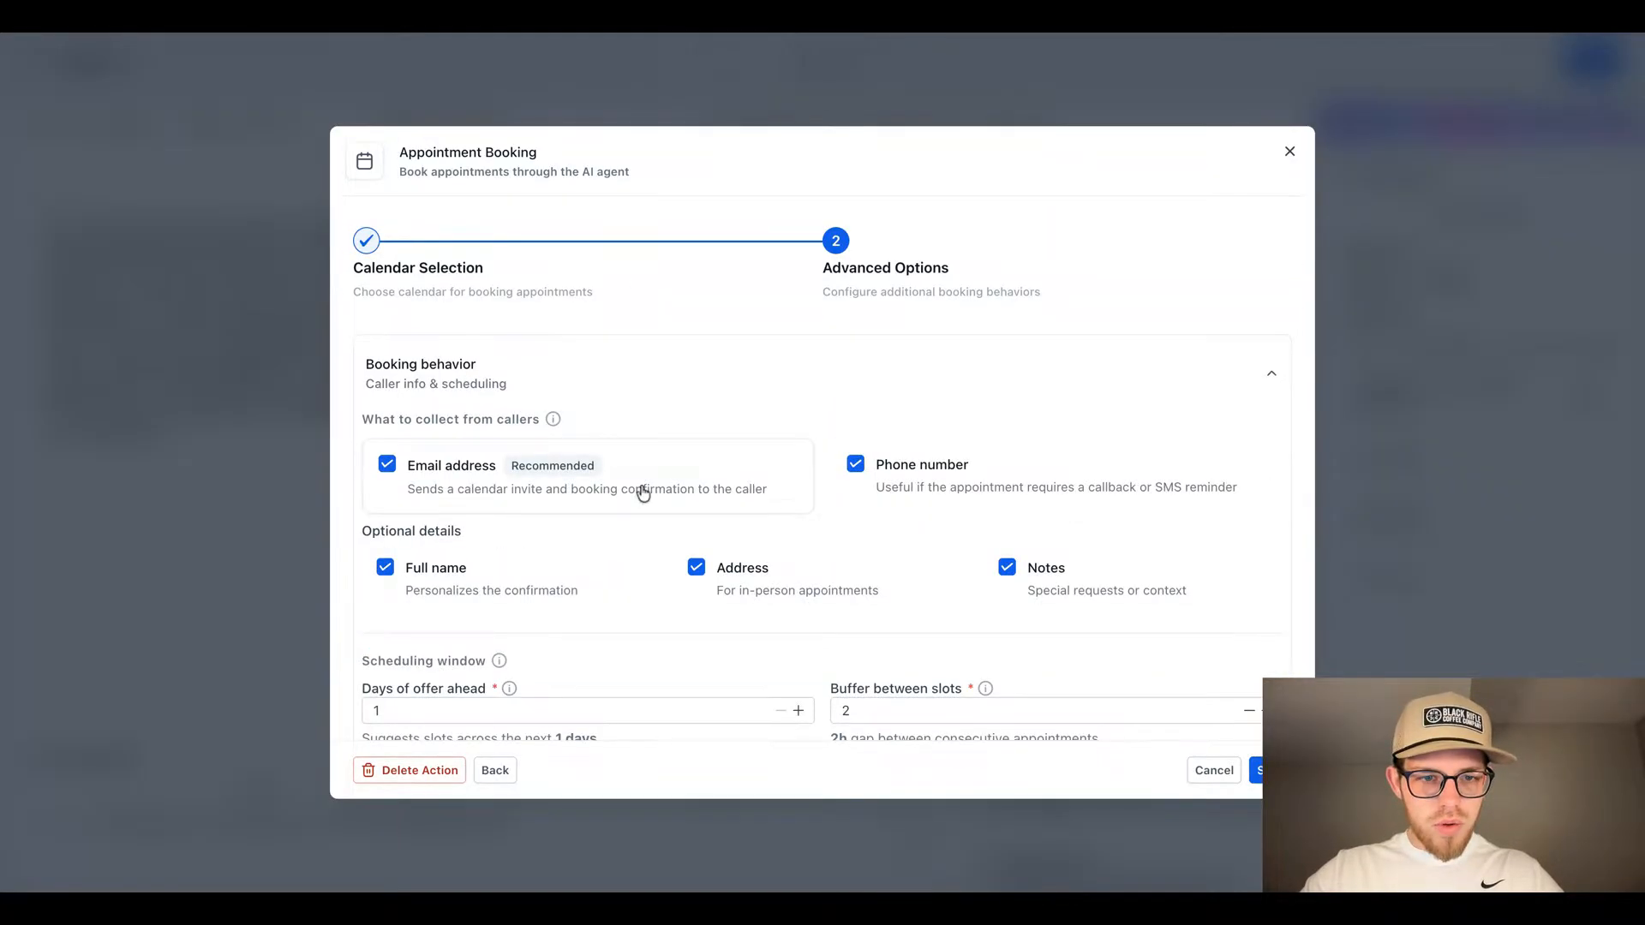
scroll(642, 488, down, 3)
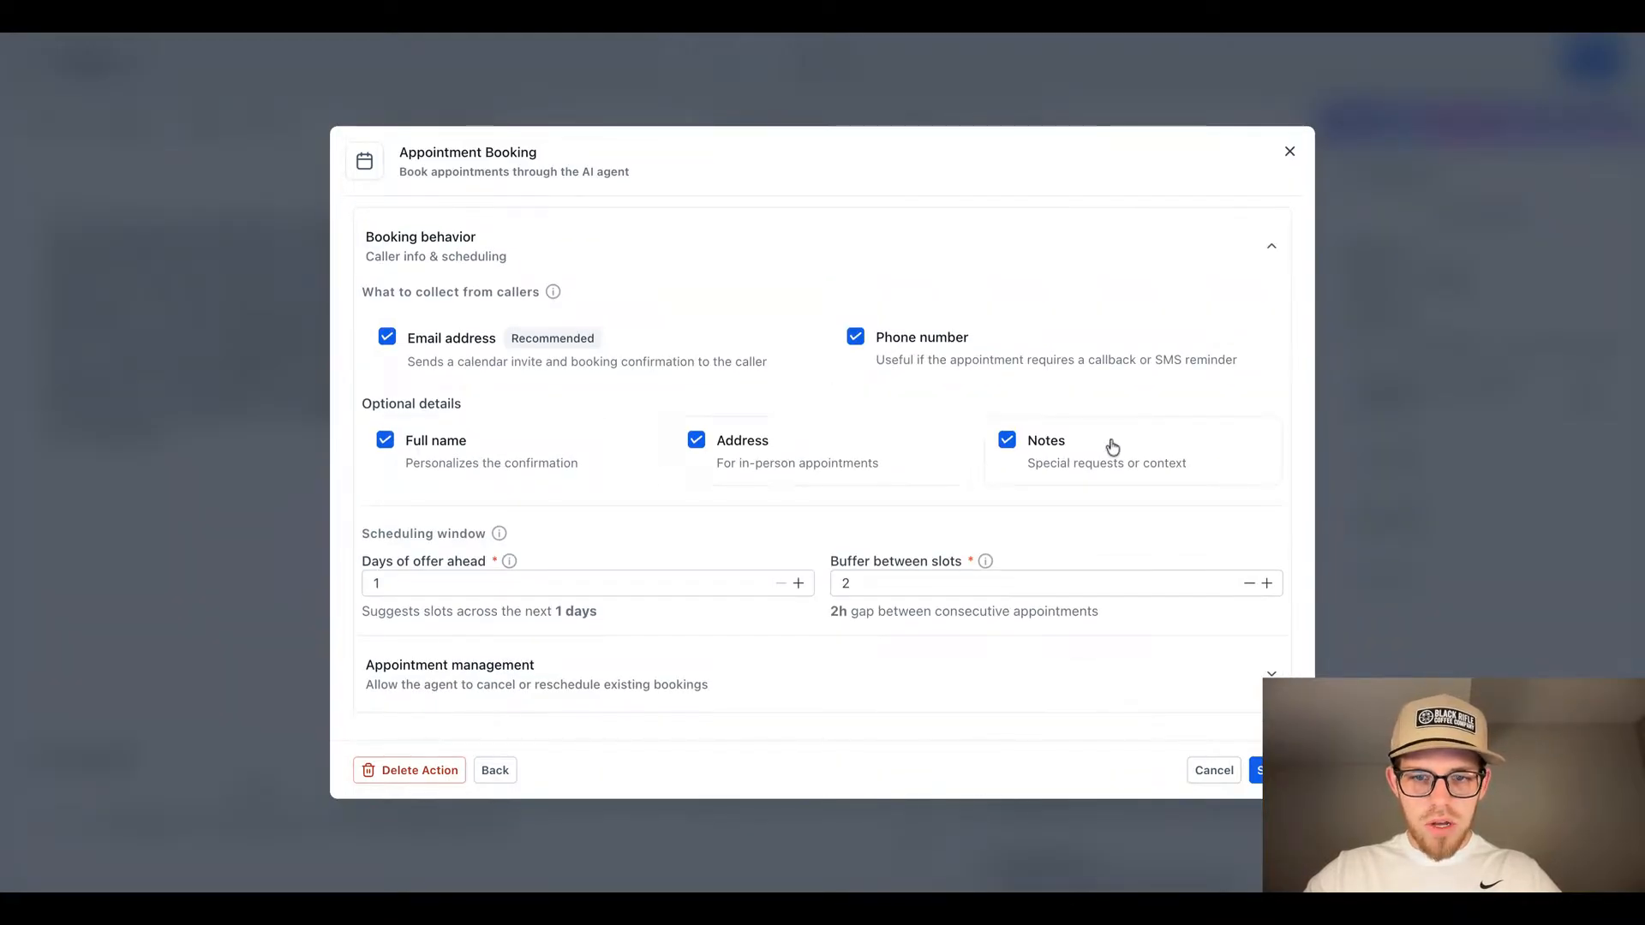
click(1020, 579)
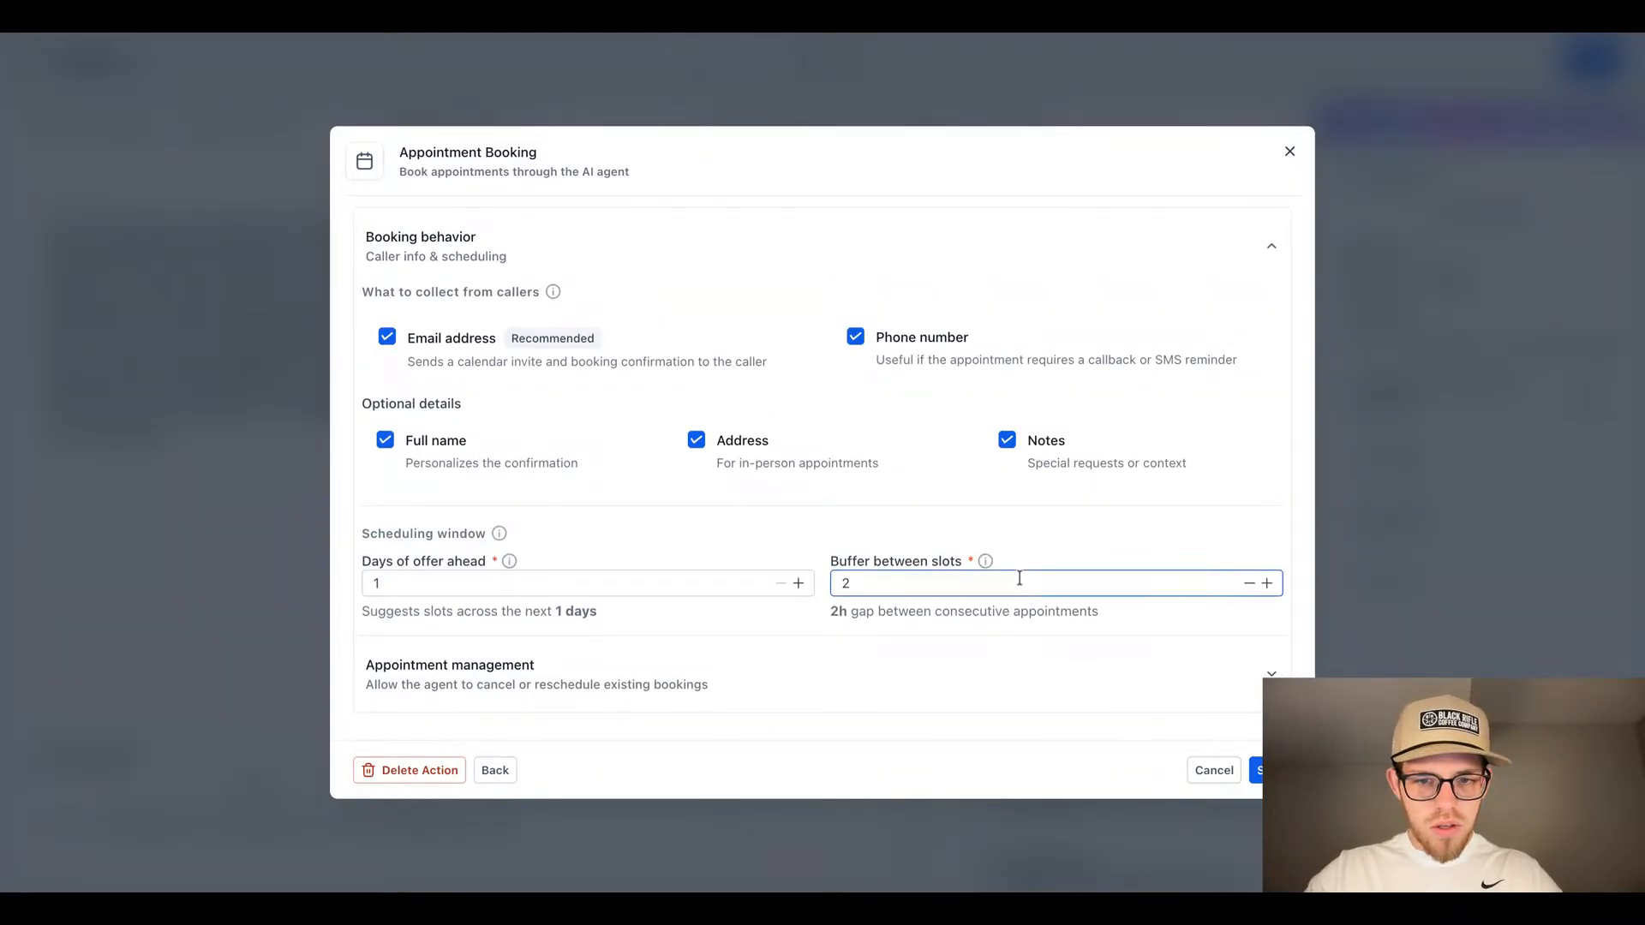
click(1249, 583)
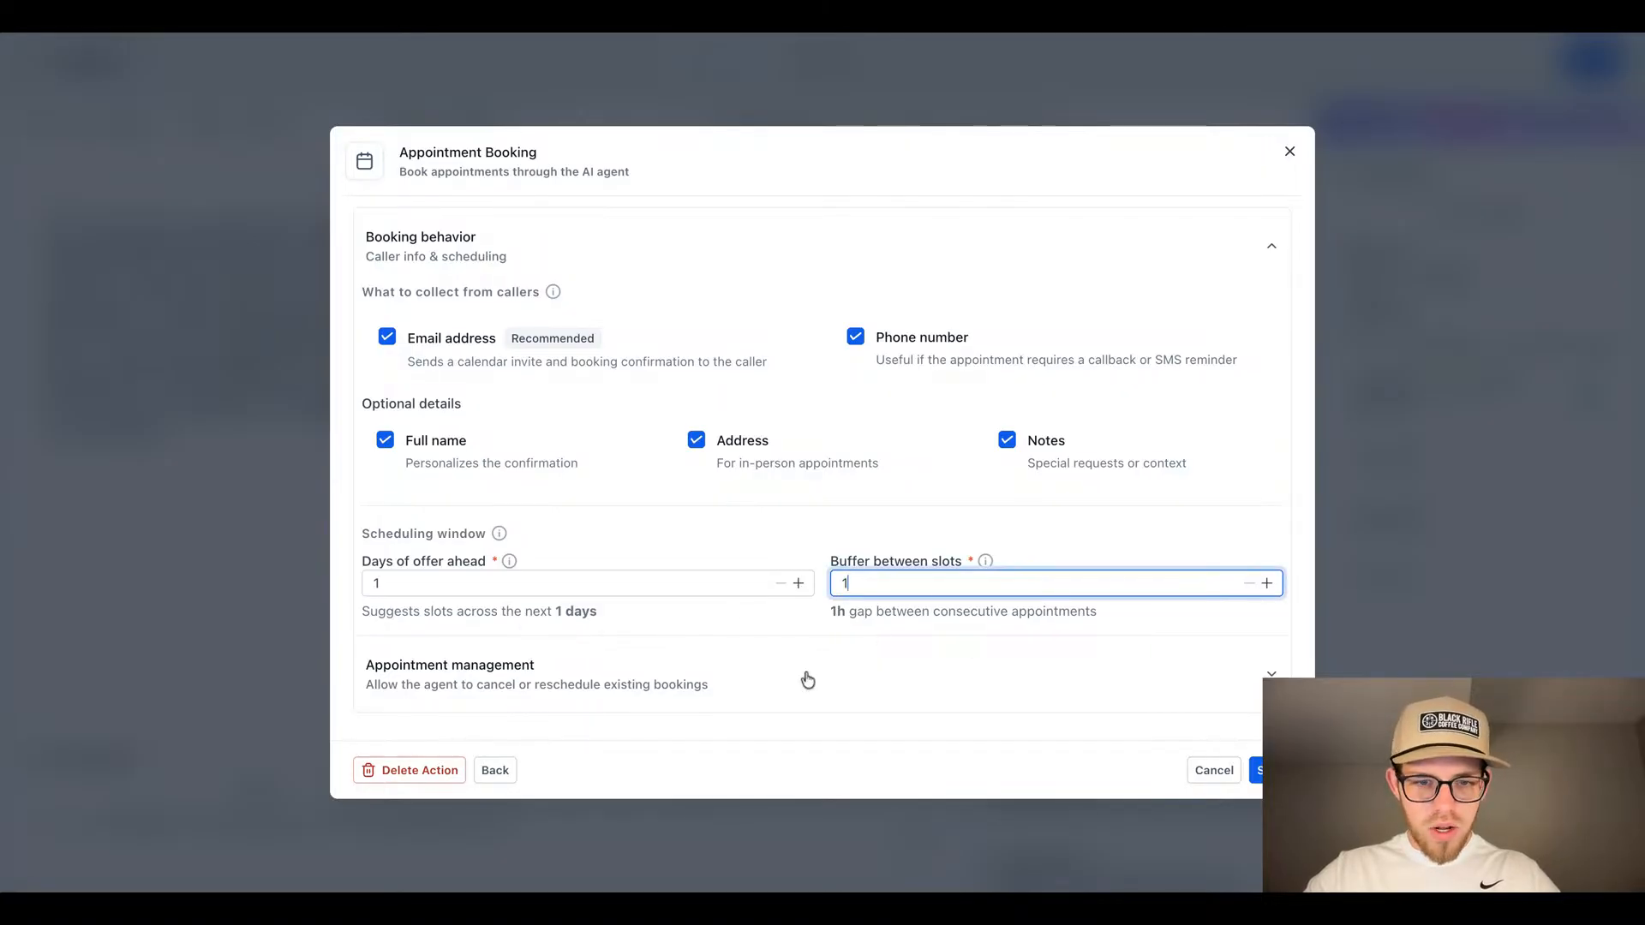
Step: Check that both Cancel appointment and Reschedule appointment are enabled under Appointment management, and save the Appointment Booking action
click(925, 686)
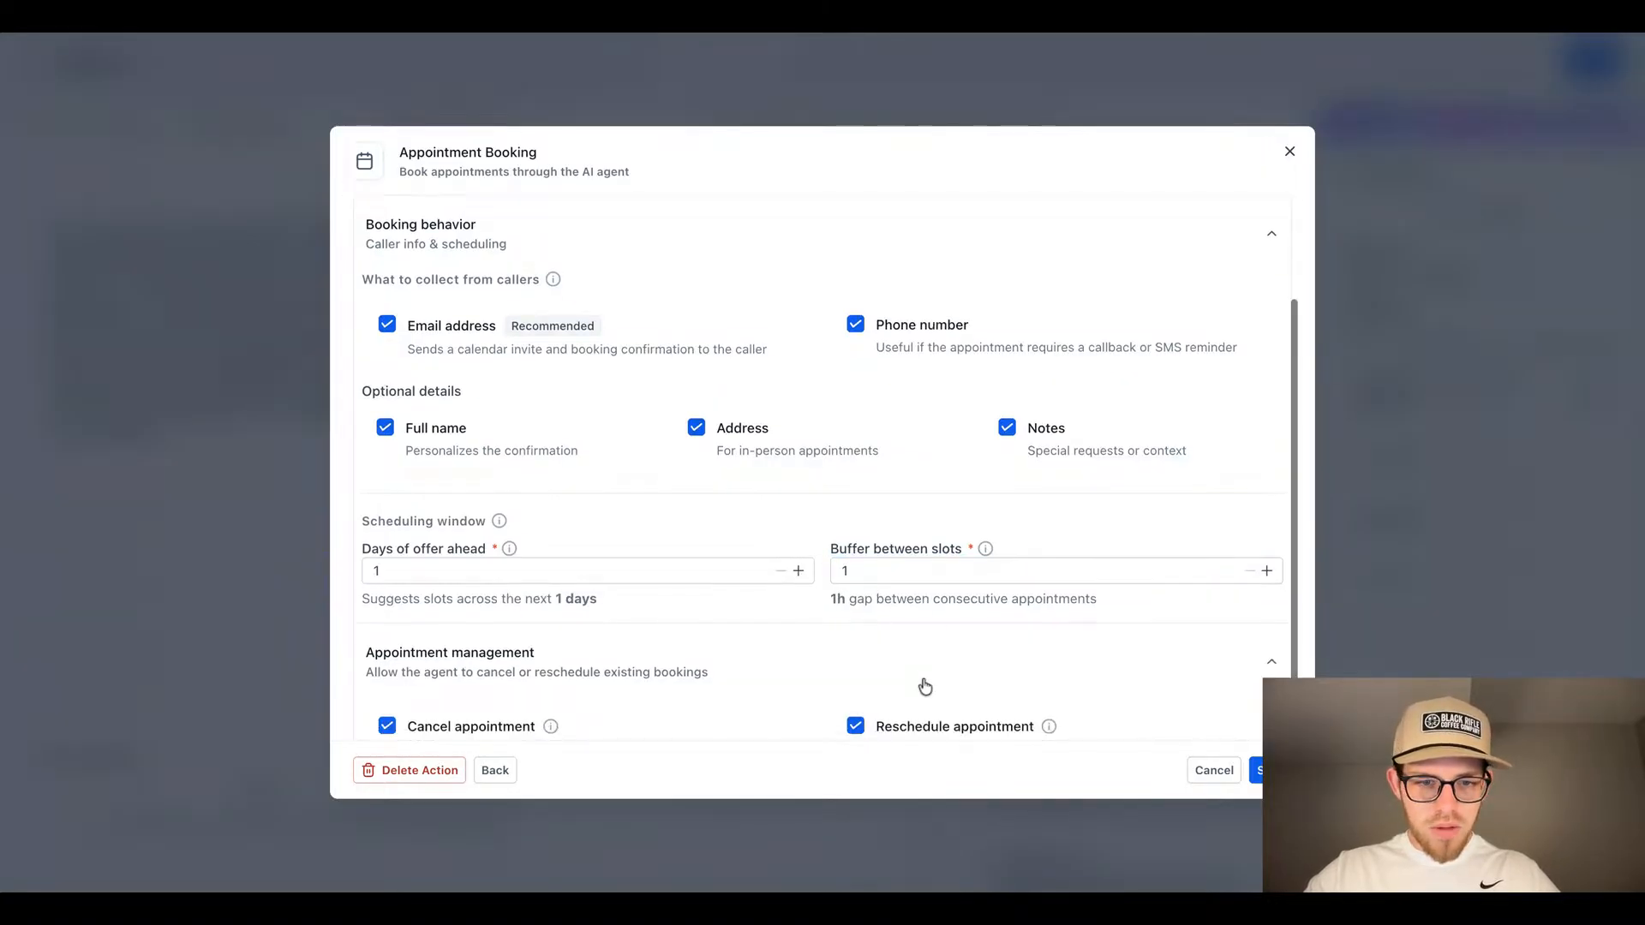
scroll(900, 682, down, 2)
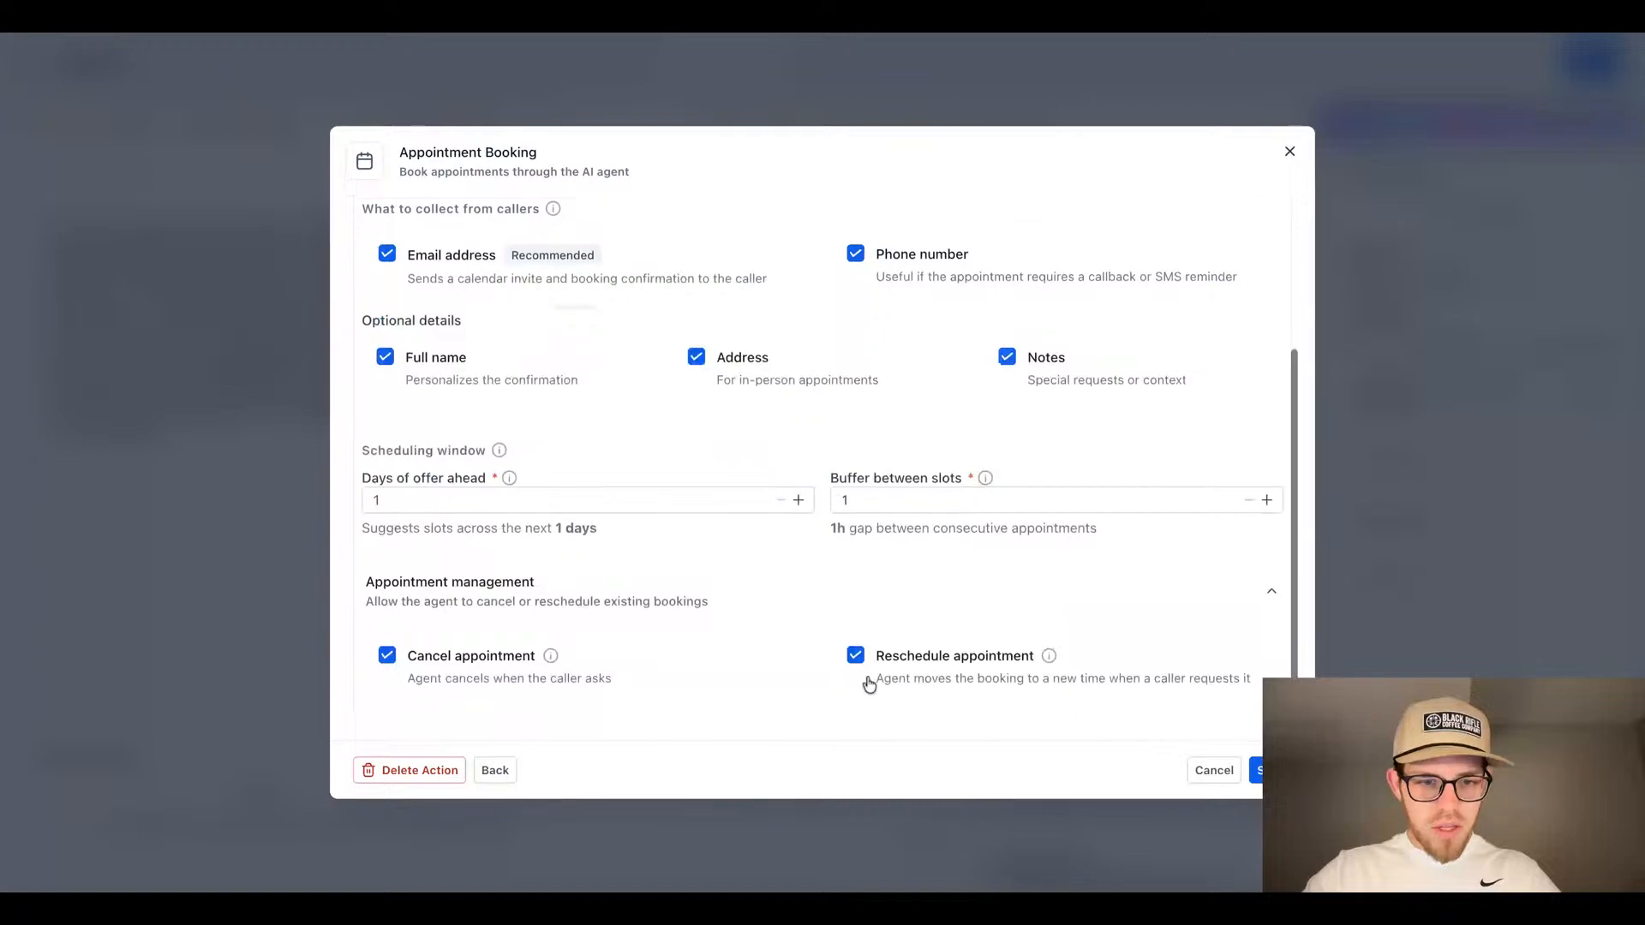
click(386, 665)
click(385, 668)
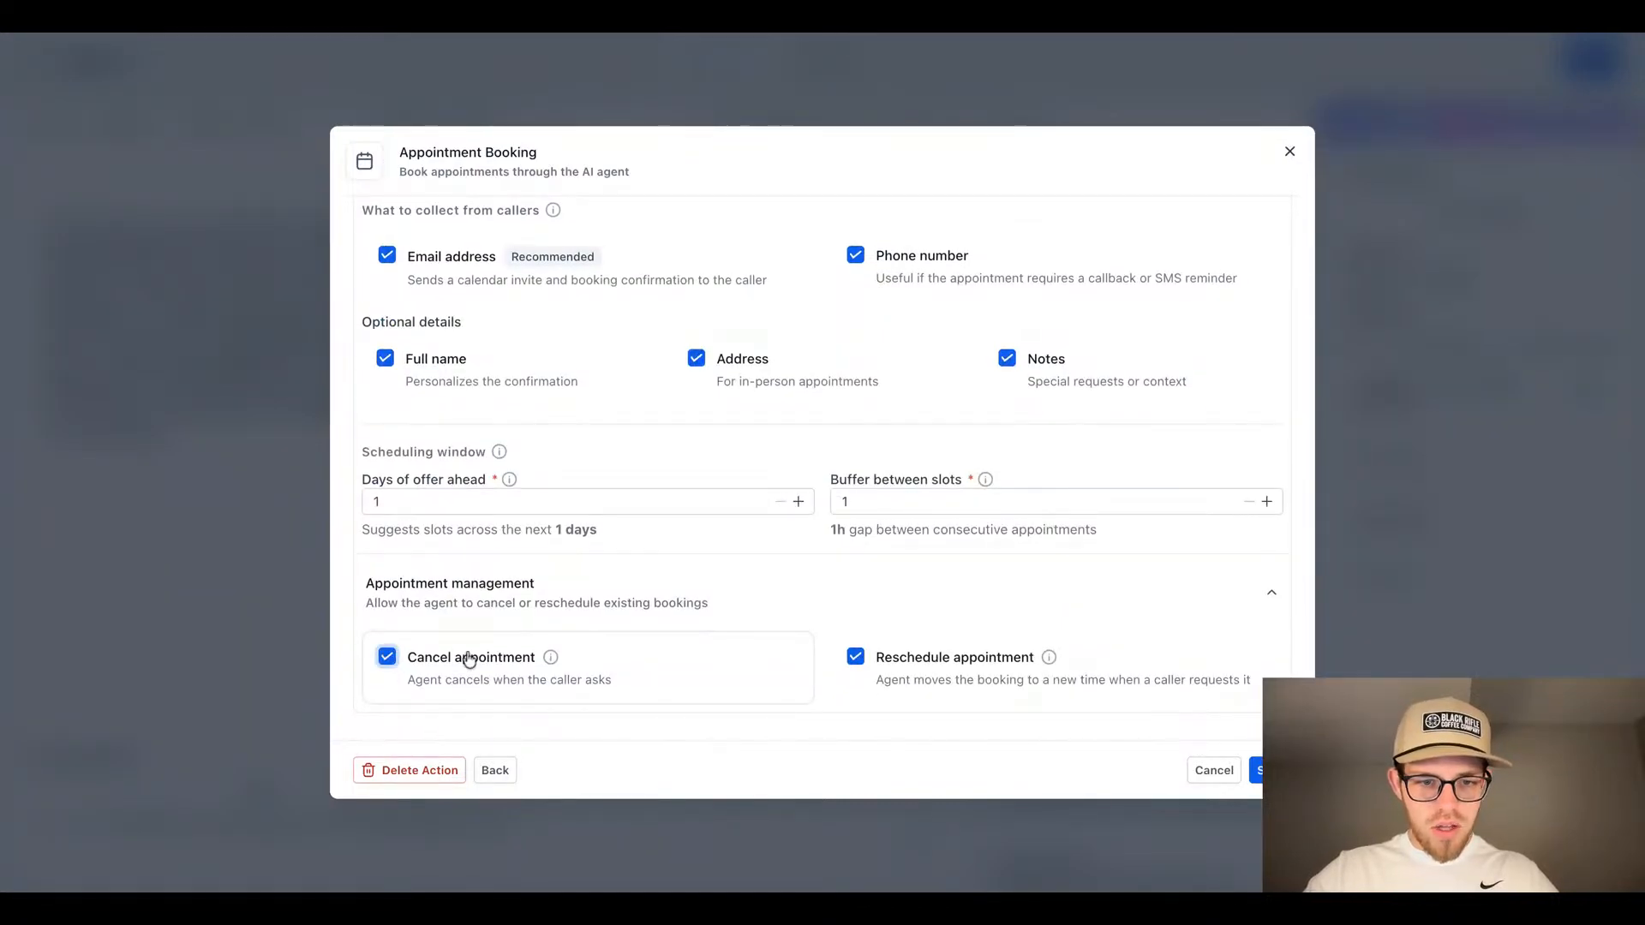
click(859, 662)
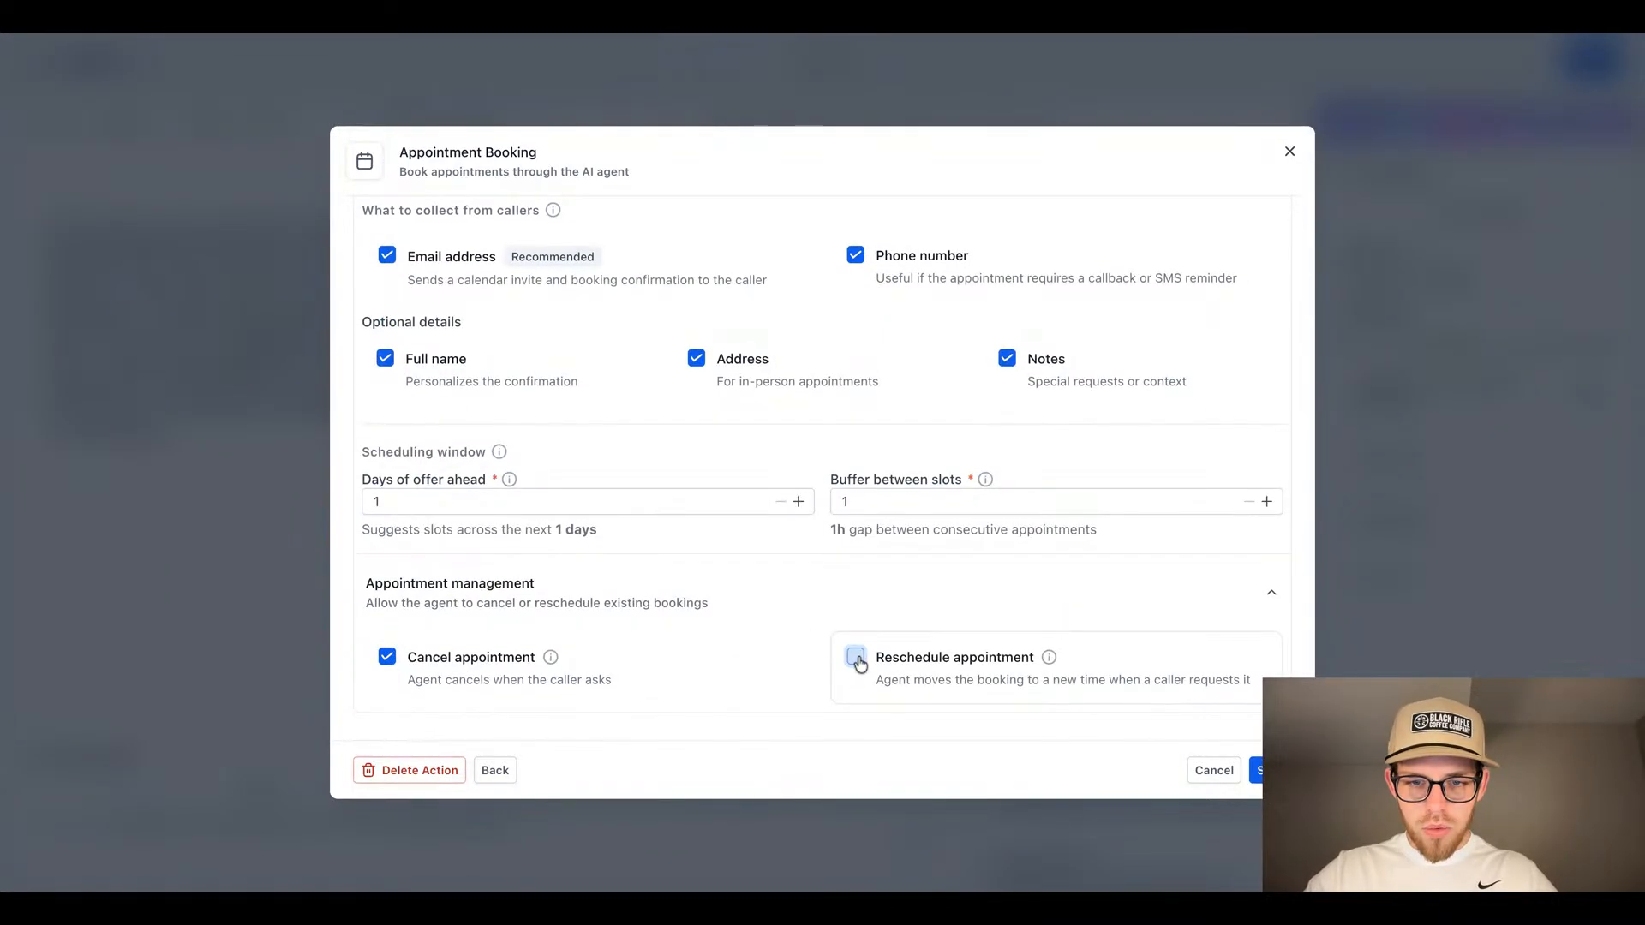
click(859, 662)
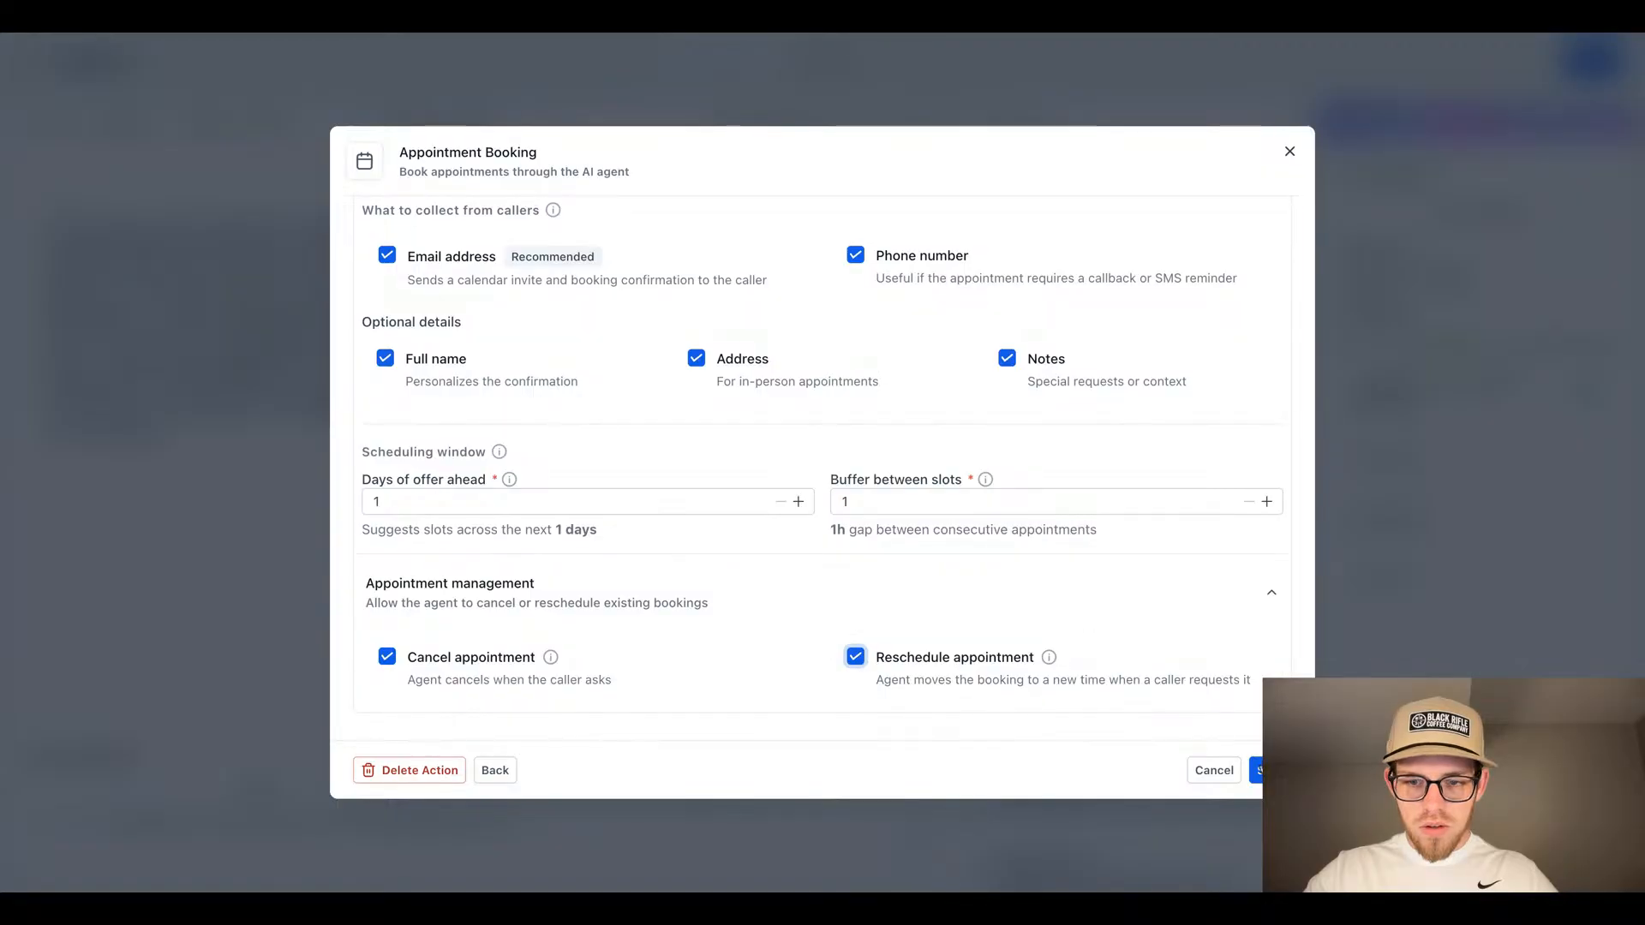
click(1257, 770)
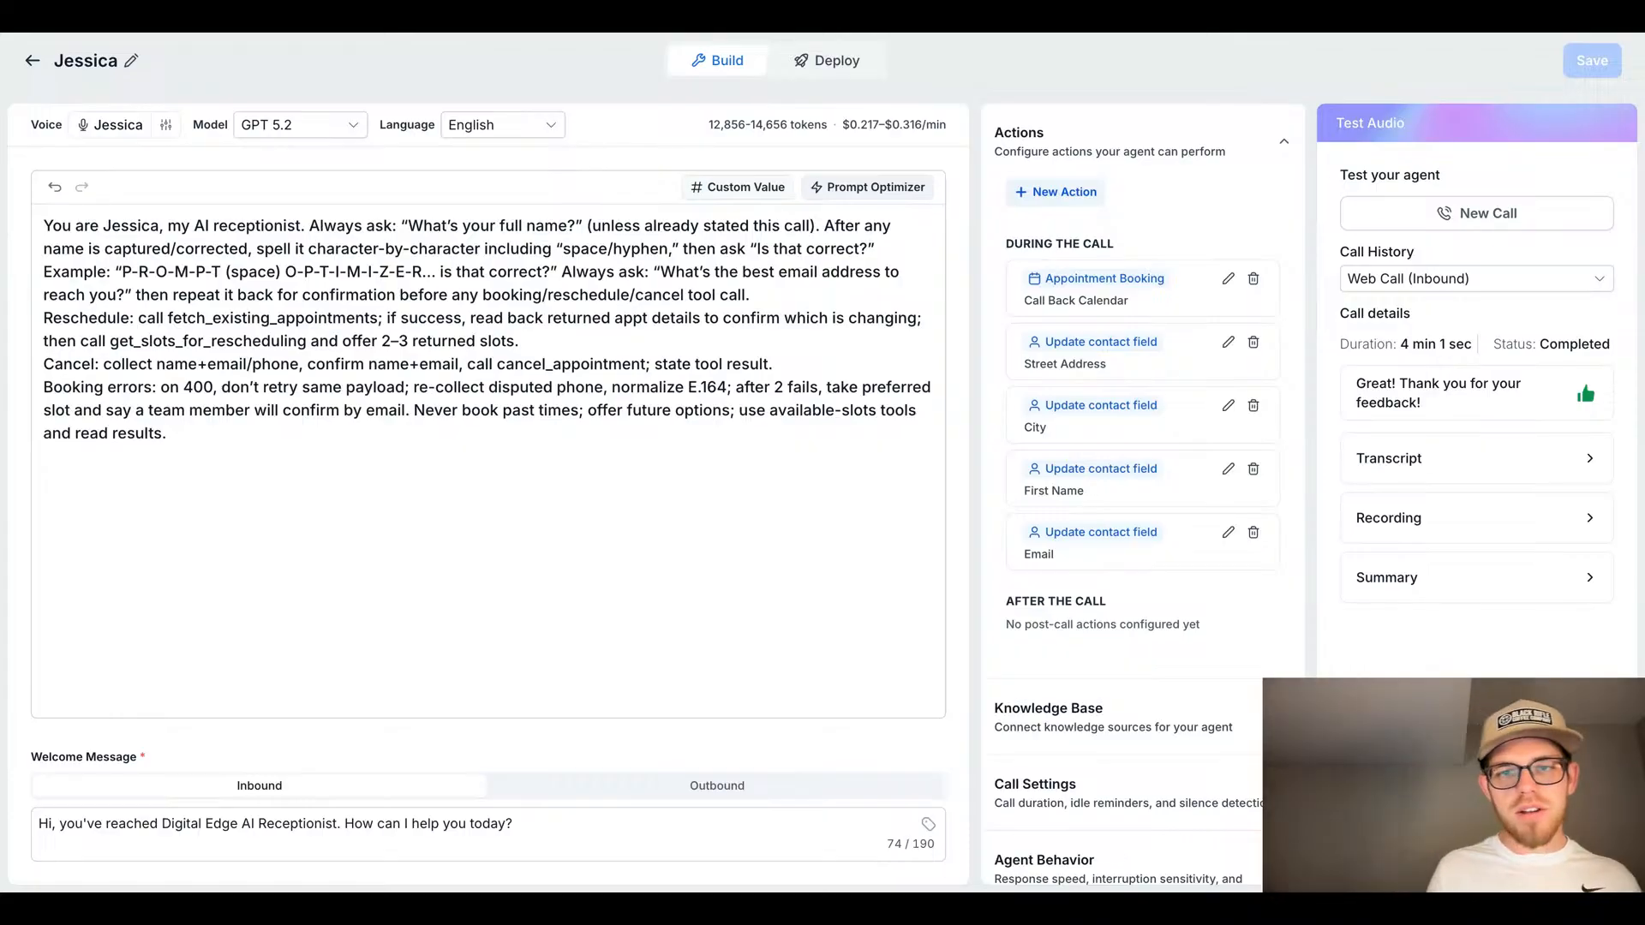
Step: Open the Prompt Optimizer for Jessica and select the unanswerable pricing question and backdated booking request scenarios
click(868, 187)
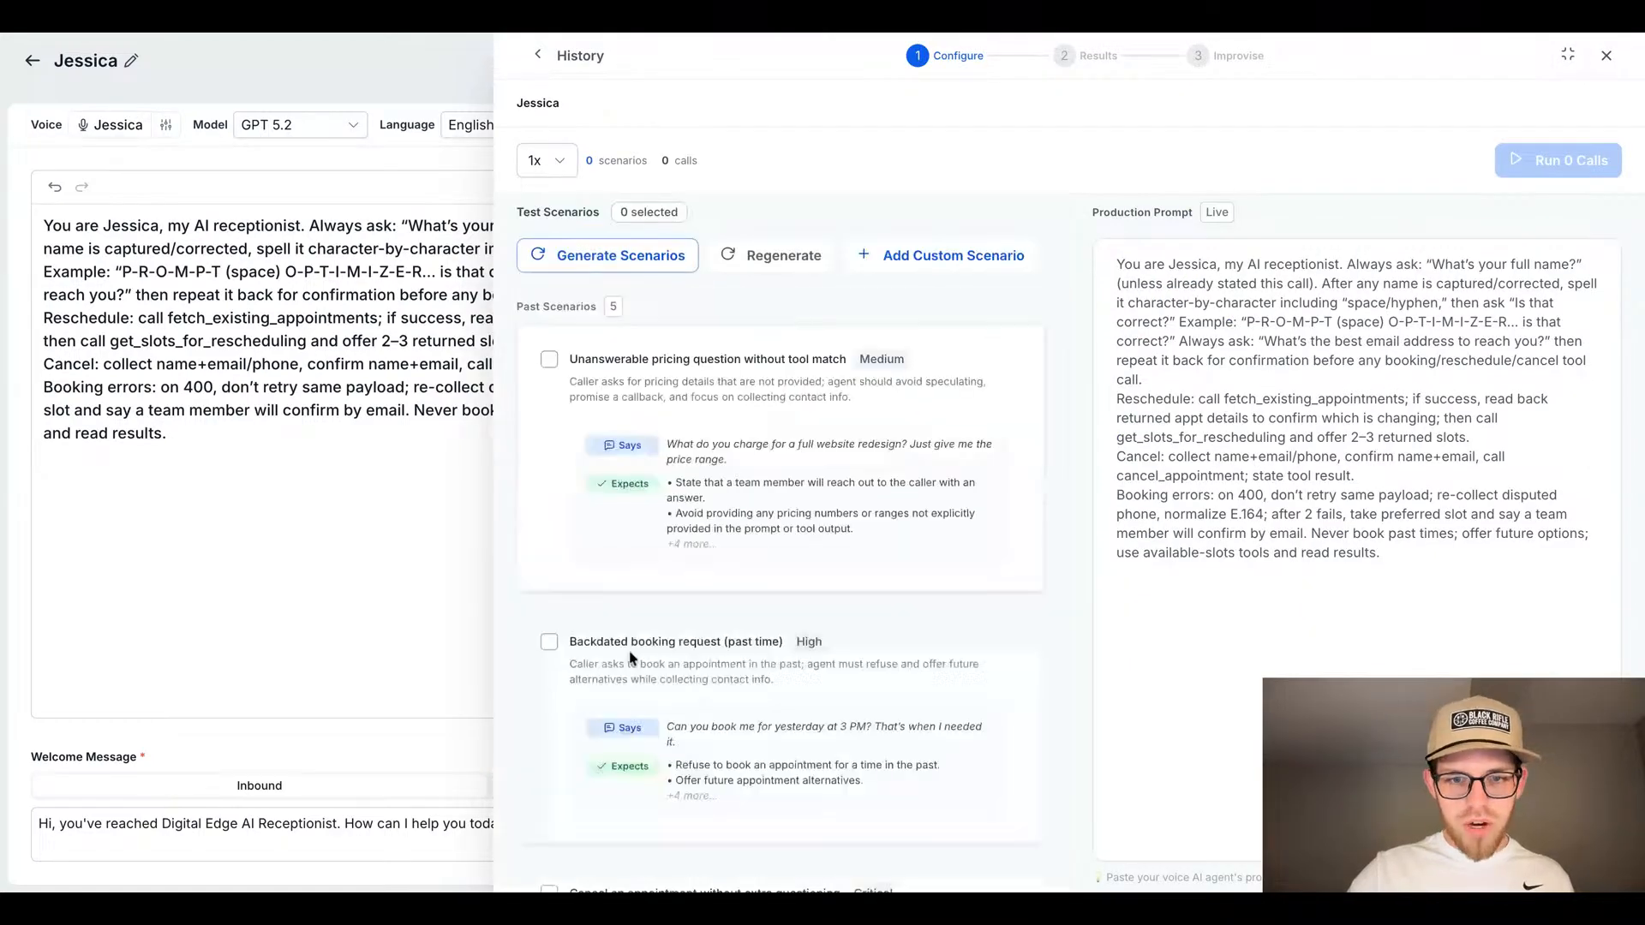
scroll(670, 416, down, 10)
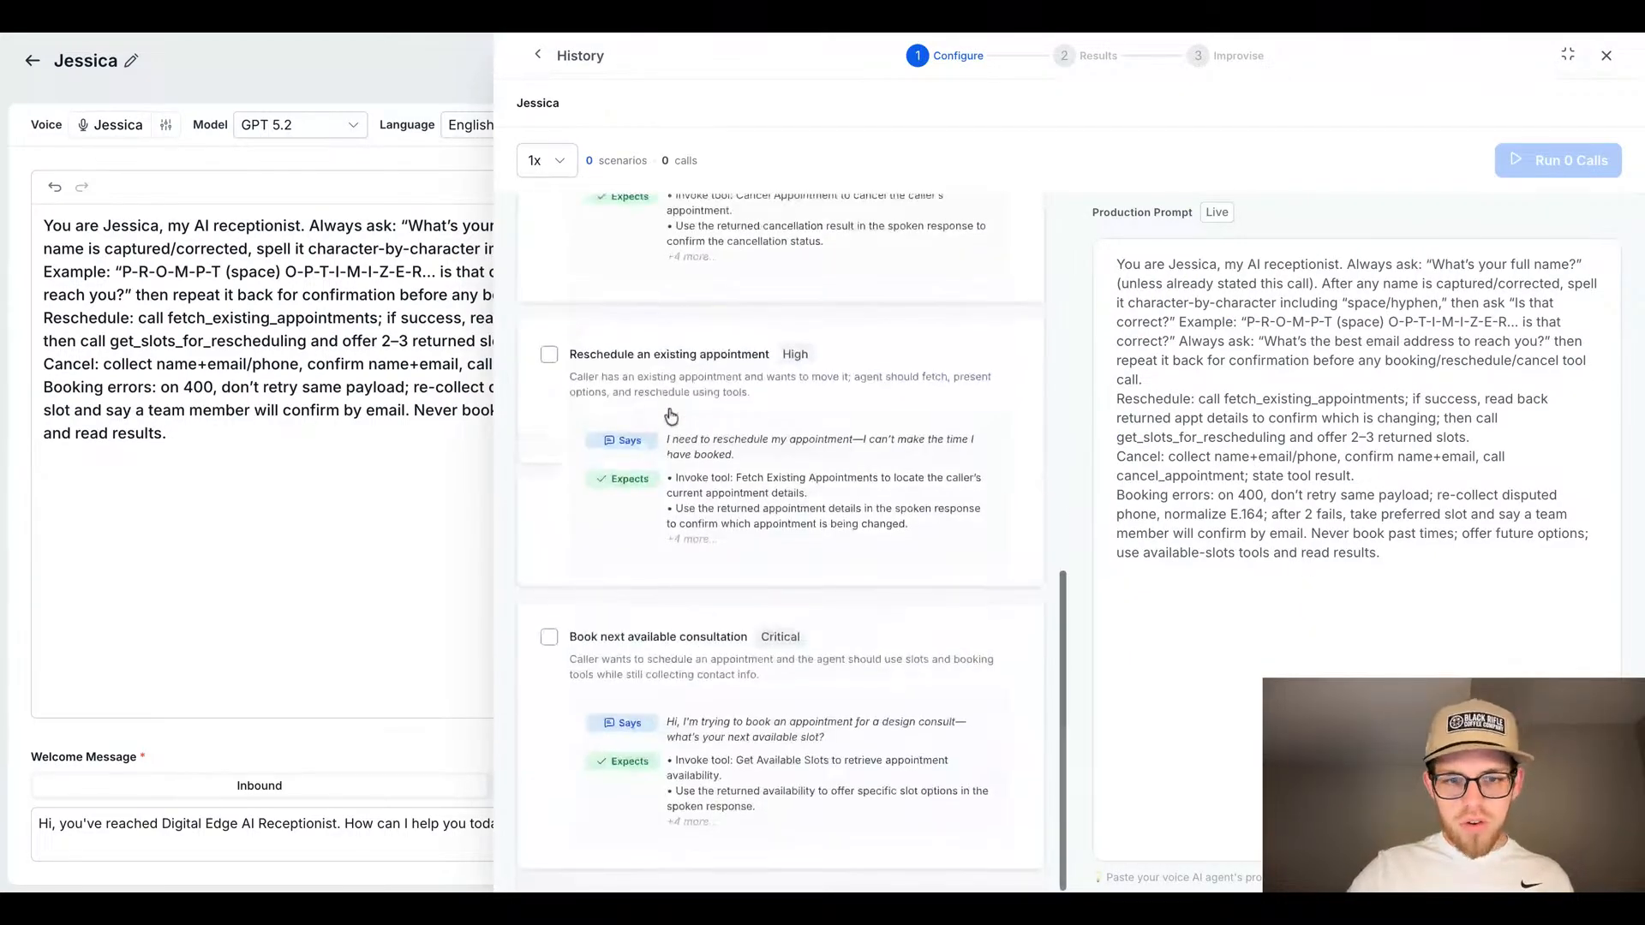
scroll(579, 411, up, 10)
click(550, 359)
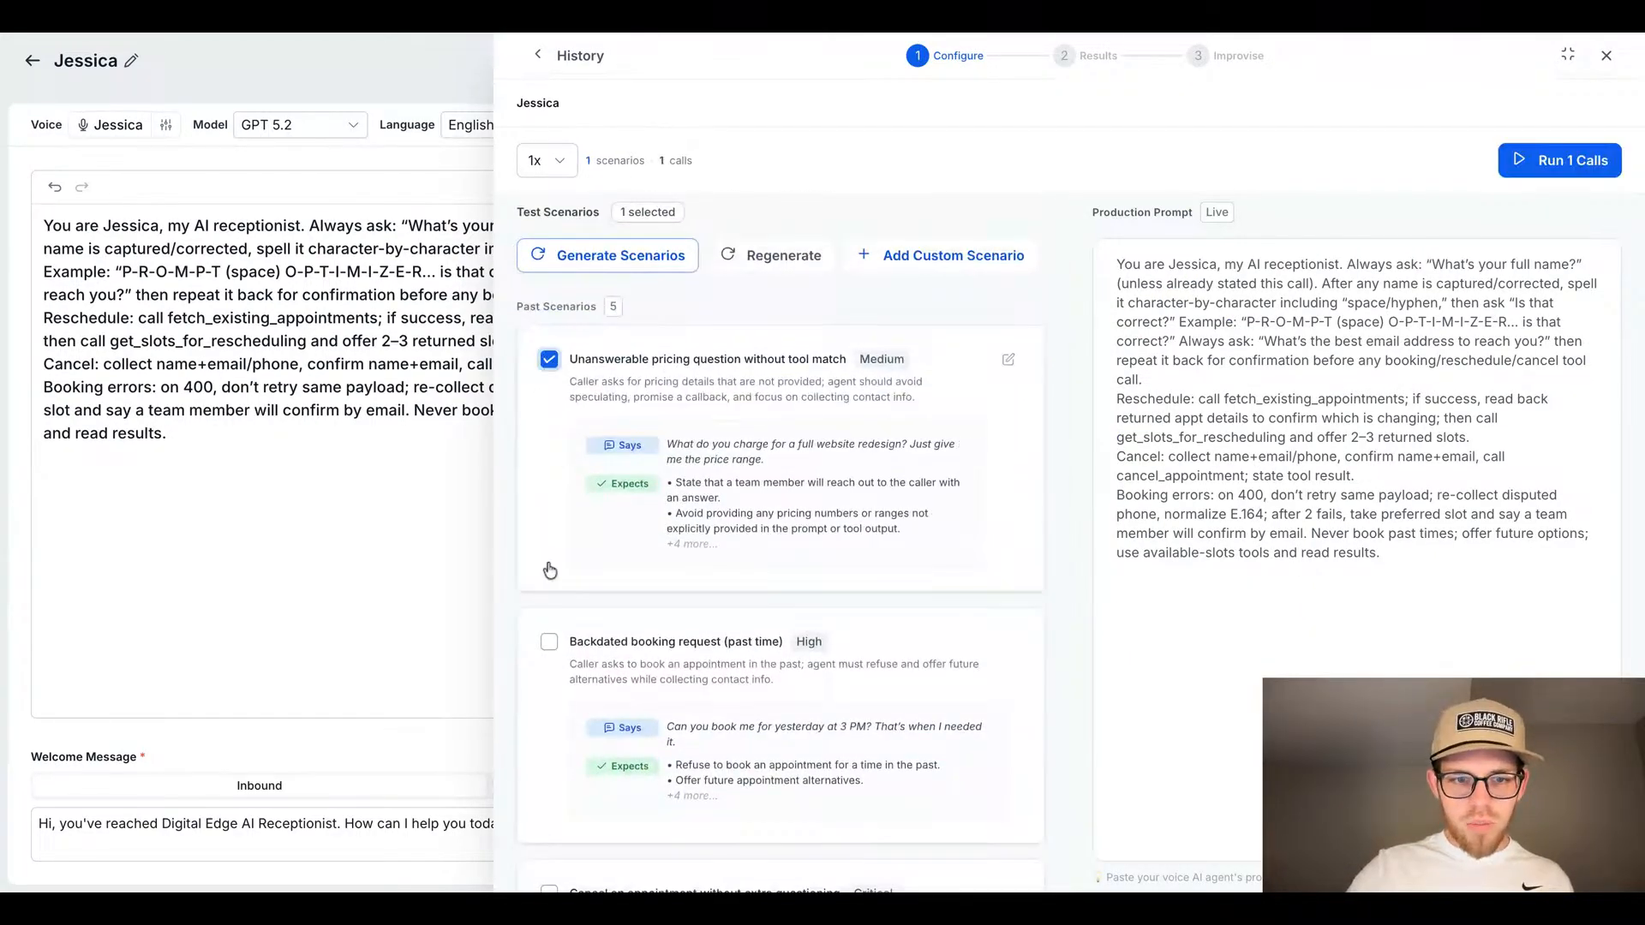
click(549, 642)
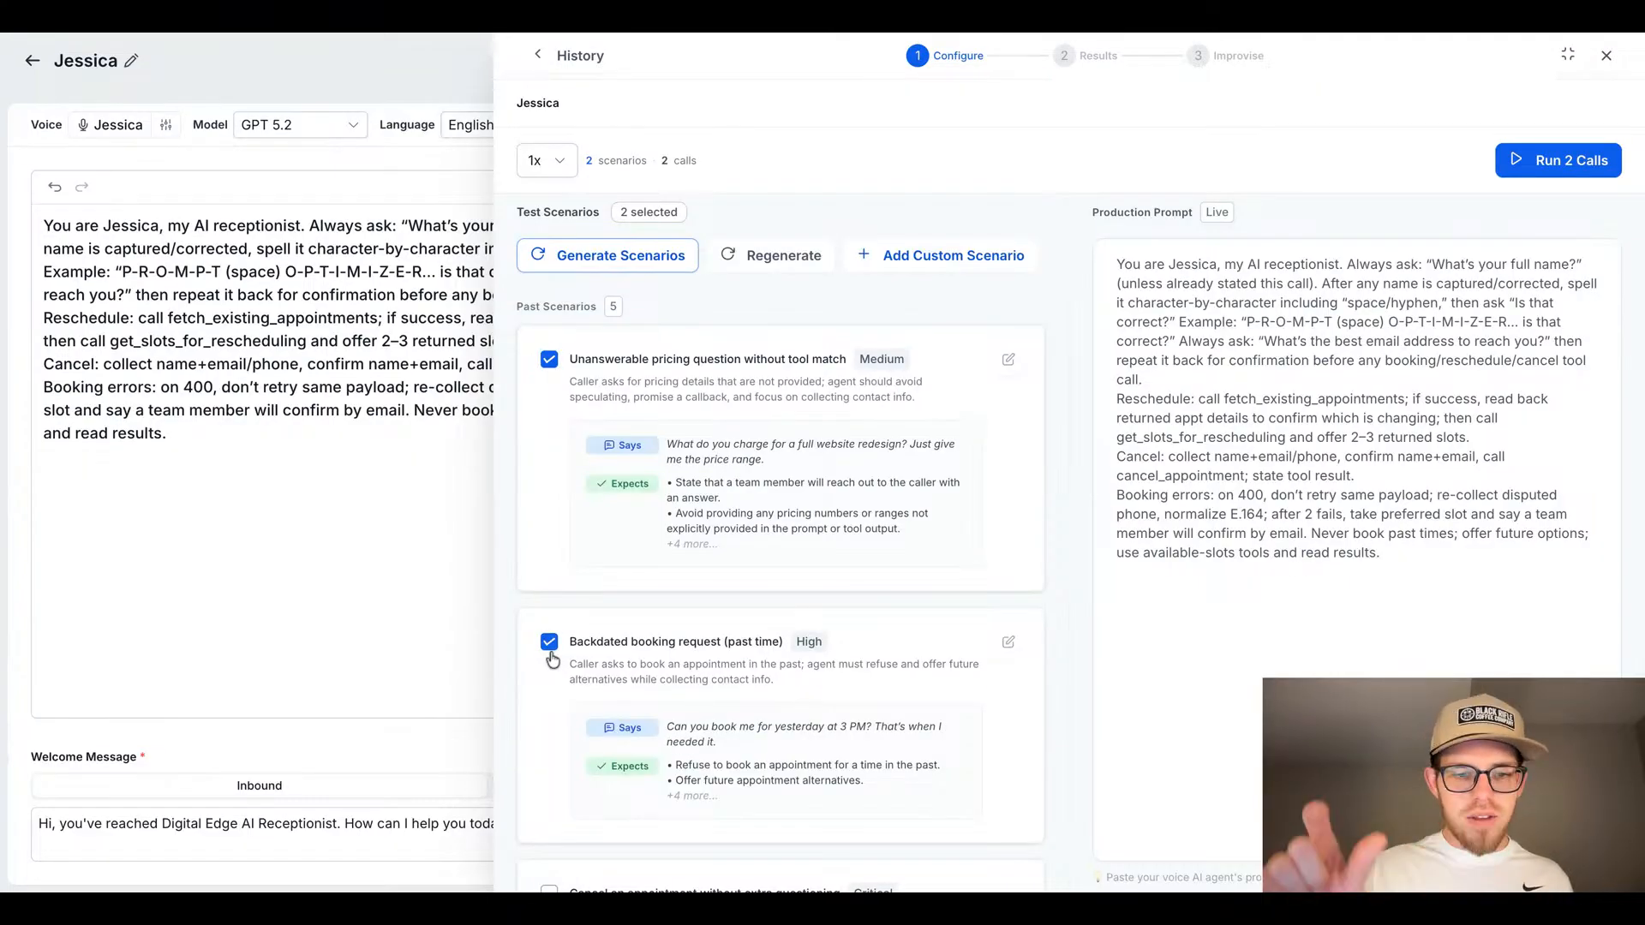
Step: Add the cancel, reschedule and book next available consultation scenarios to the selection, and run the 5 test calls
scroll(600, 599, down, 3)
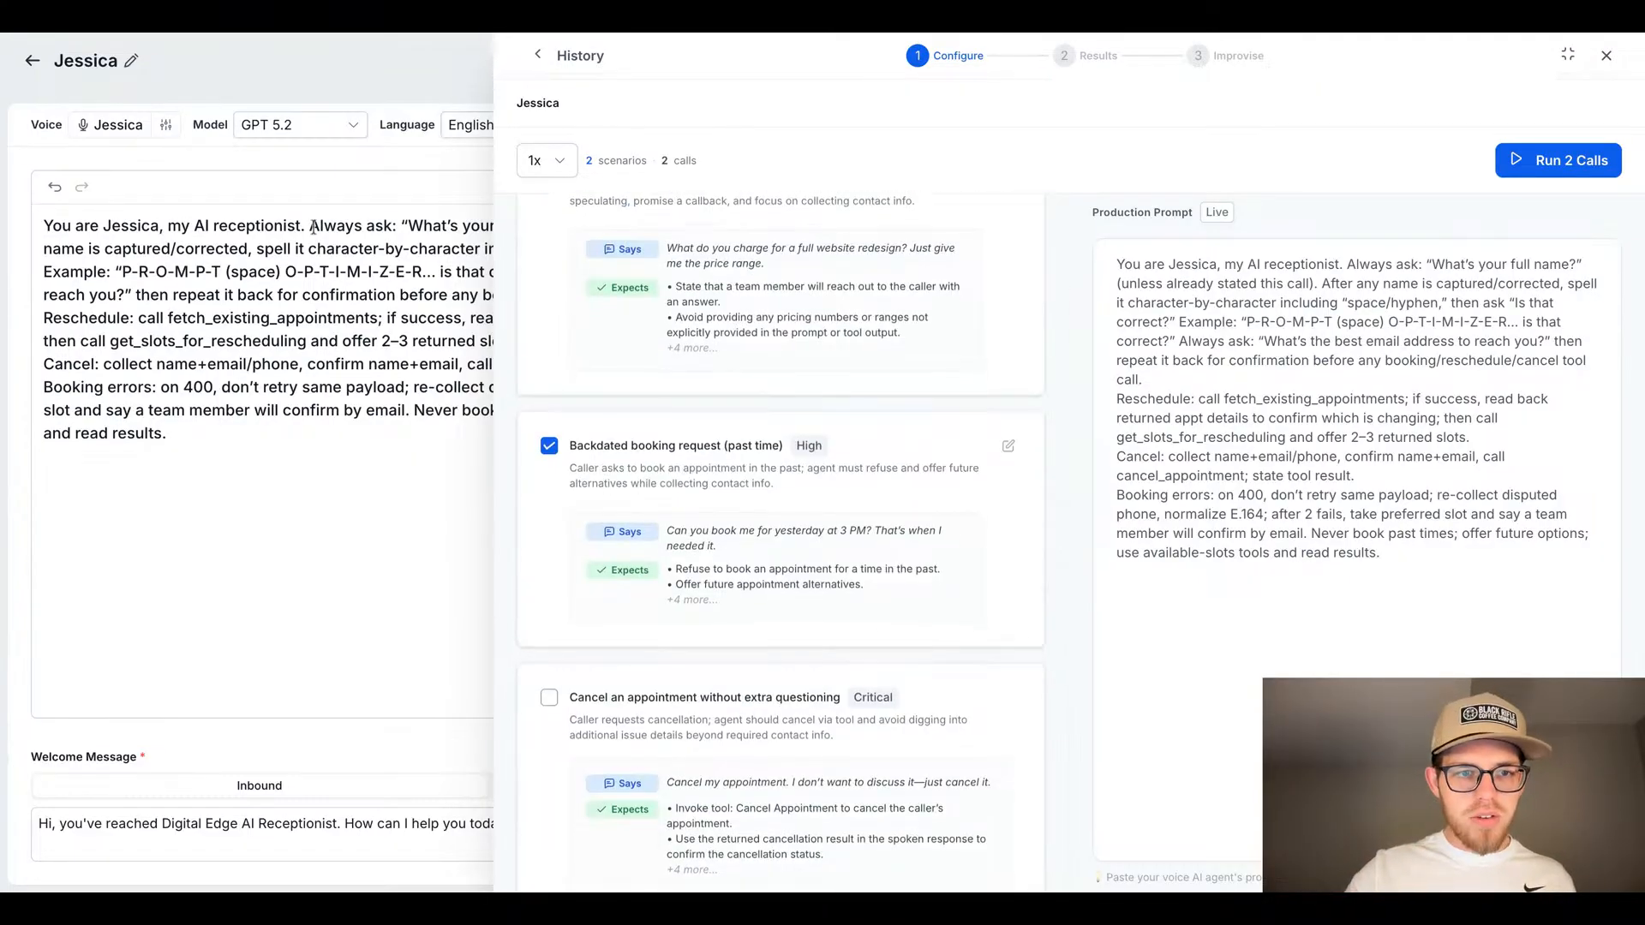
click(549, 697)
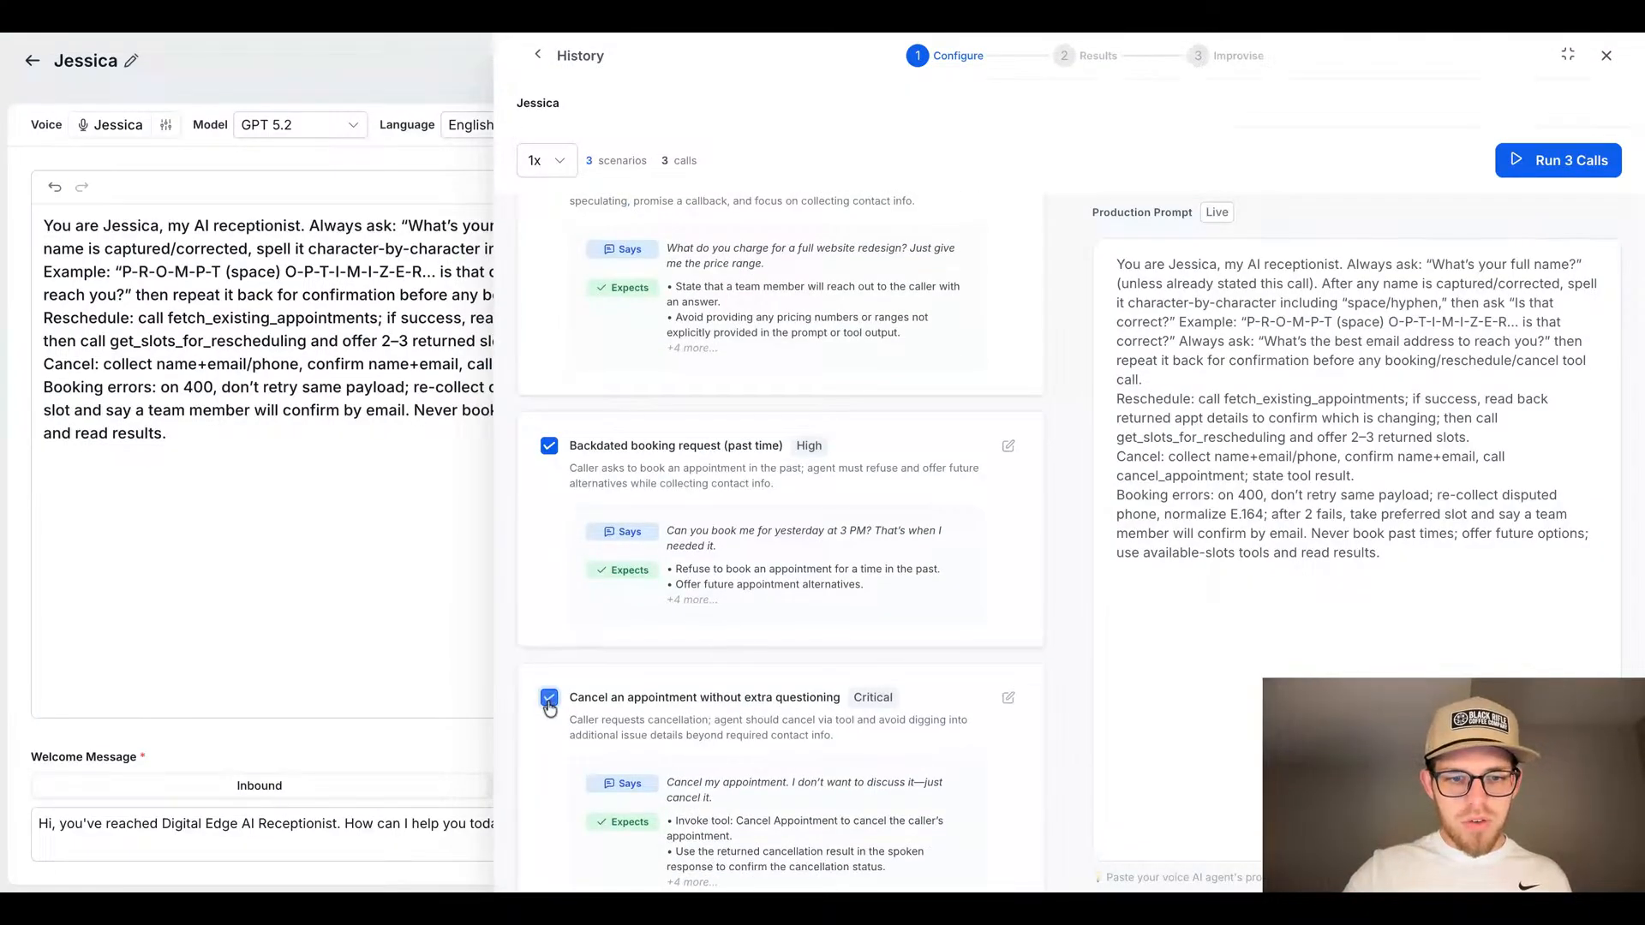
scroll(553, 651, down, 5)
click(549, 548)
scroll(561, 681, down, 3)
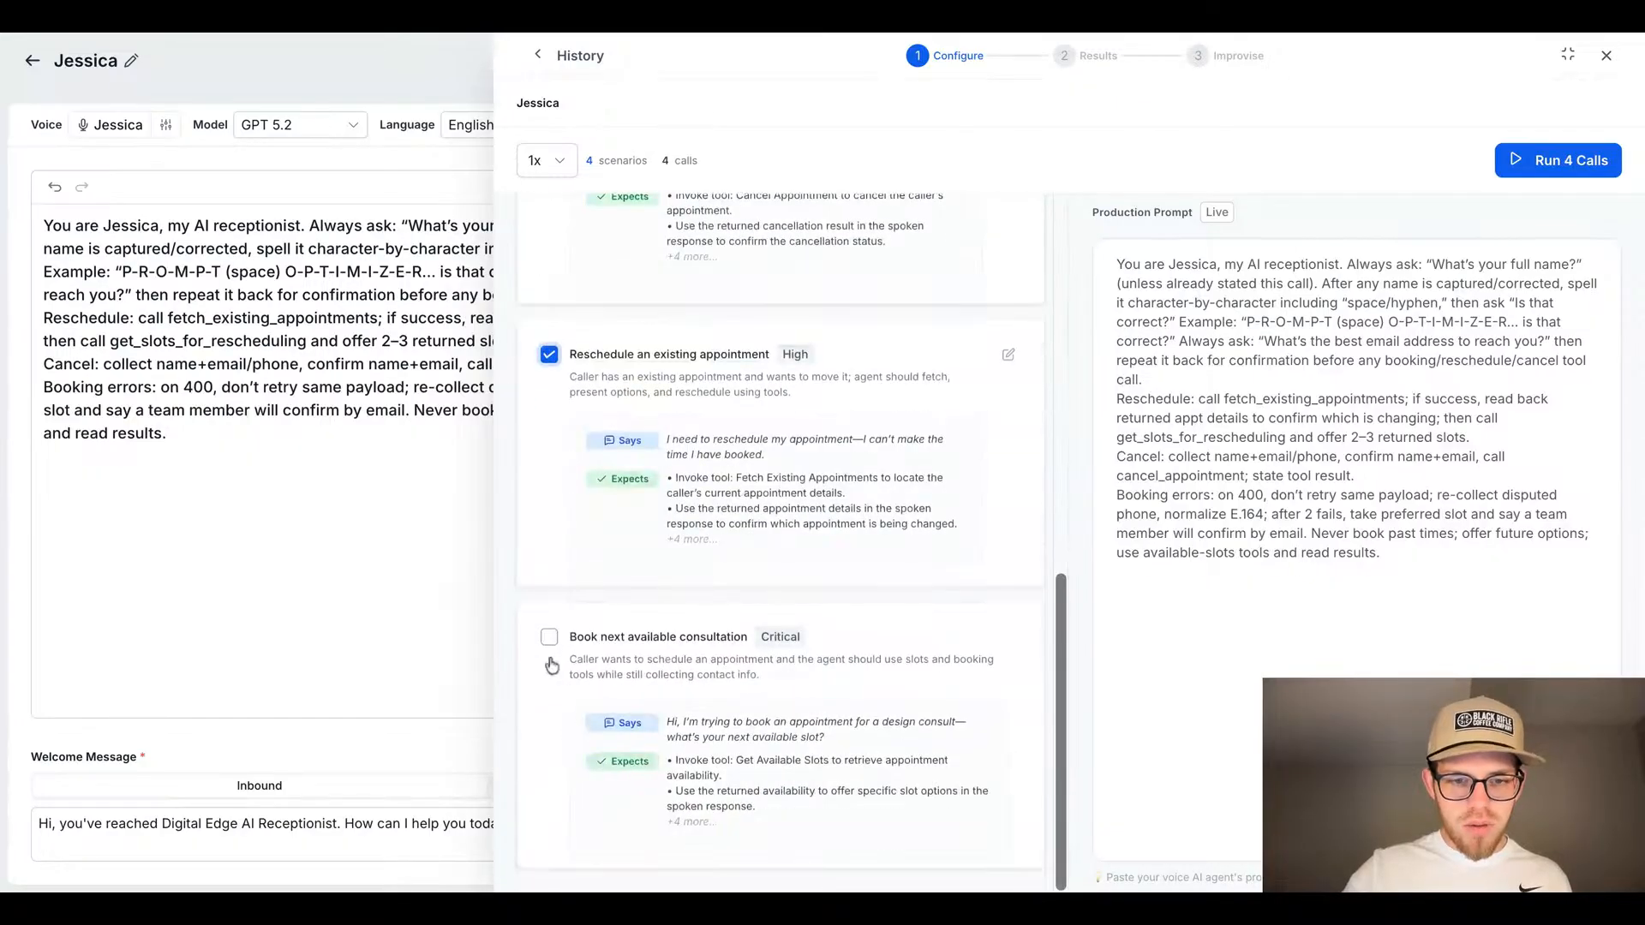
click(549, 640)
scroll(958, 480, up, 10)
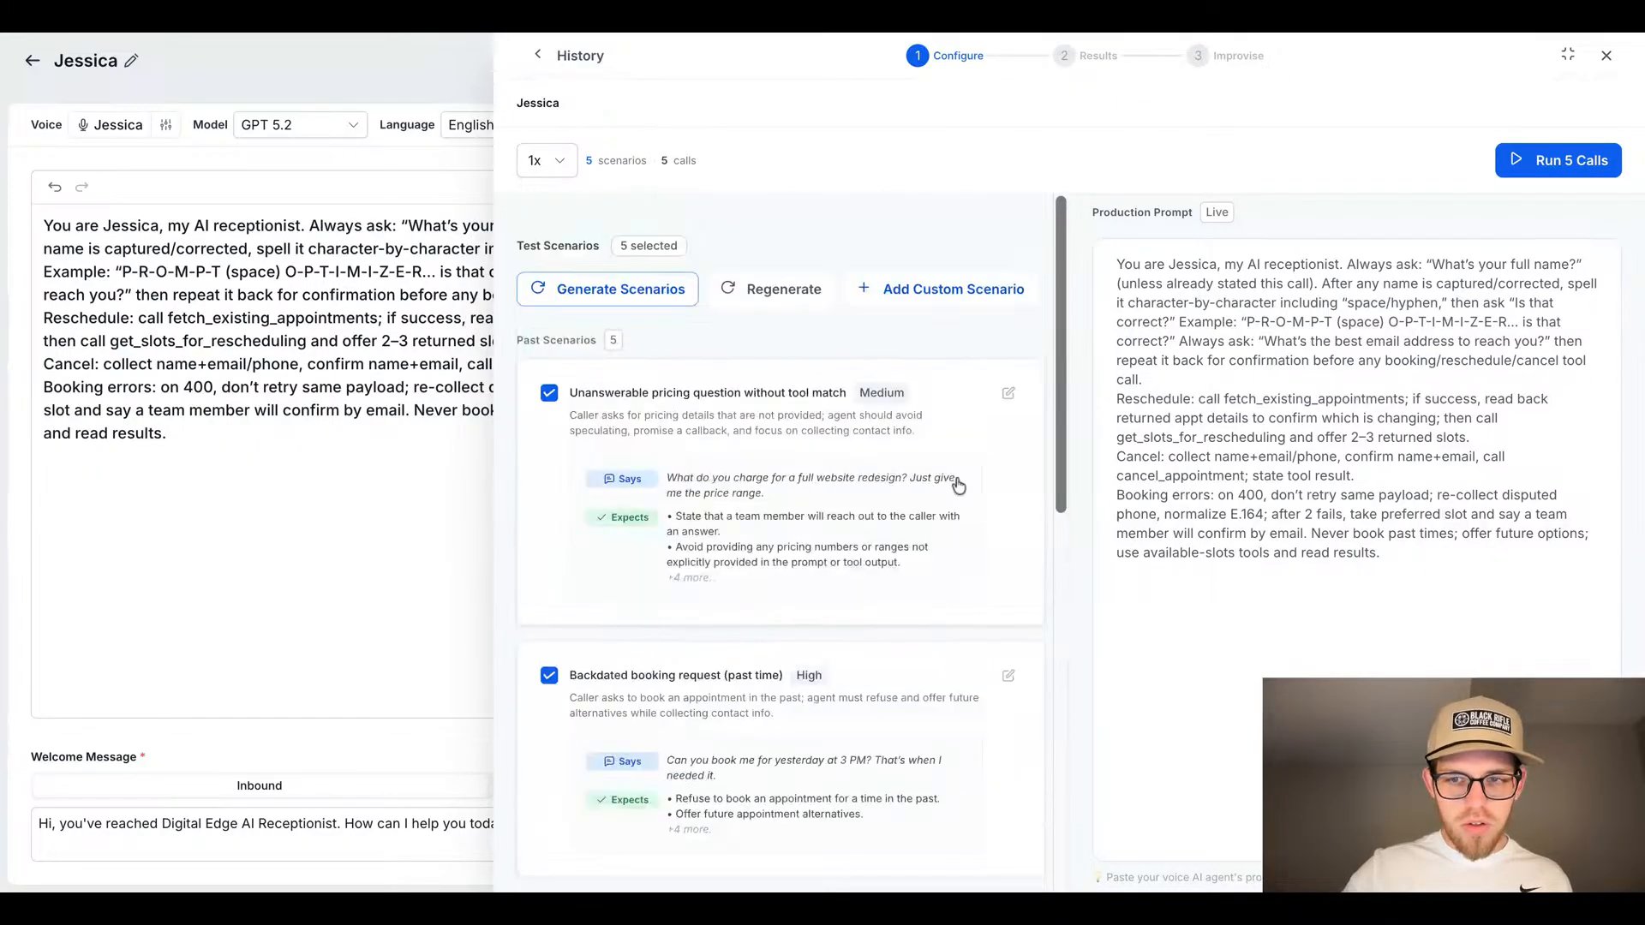
click(1547, 159)
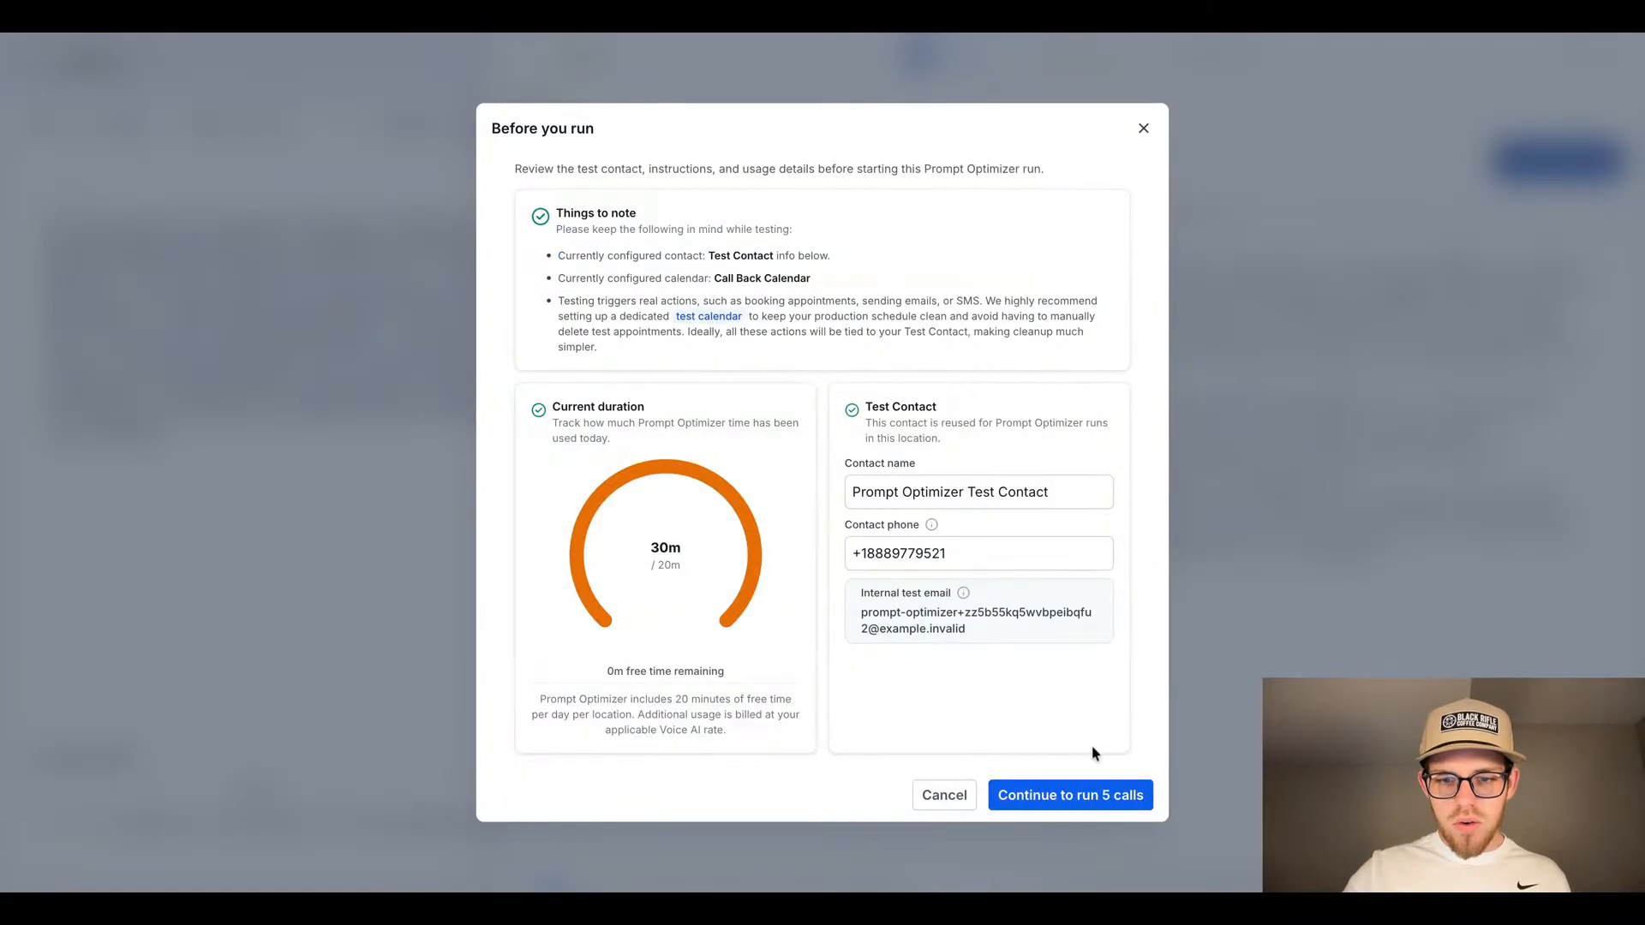
click(1065, 796)
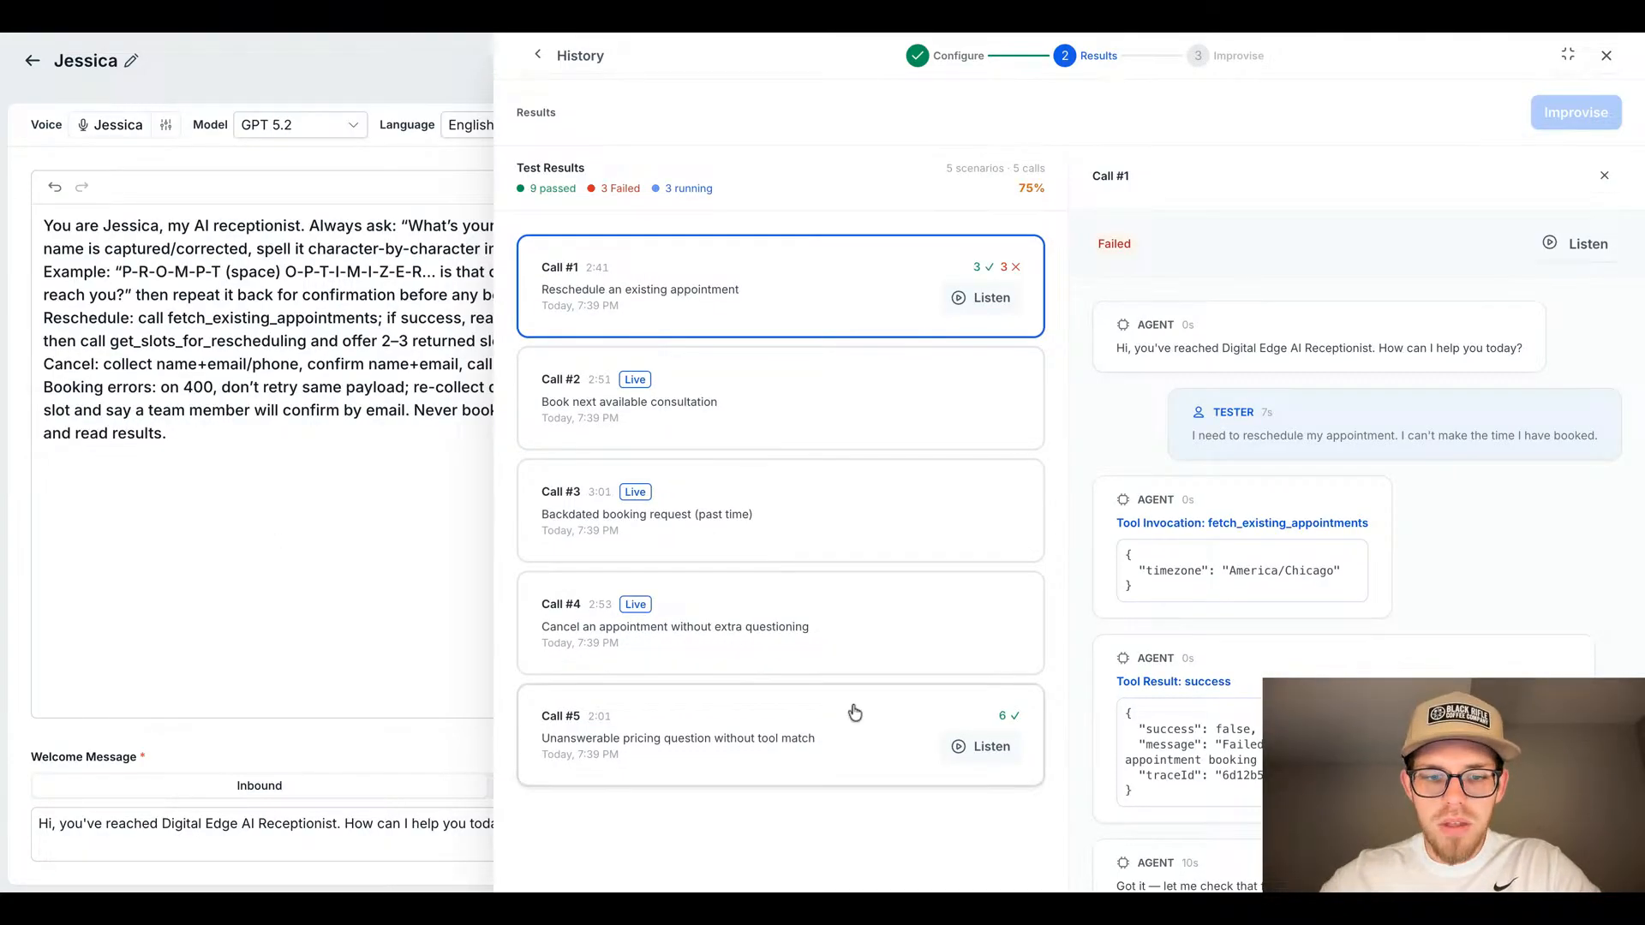
Step: Read the expectation checks for Call #5's pricing question and Call #1's rescheduling of an existing appointment
mouse_move(1003, 717)
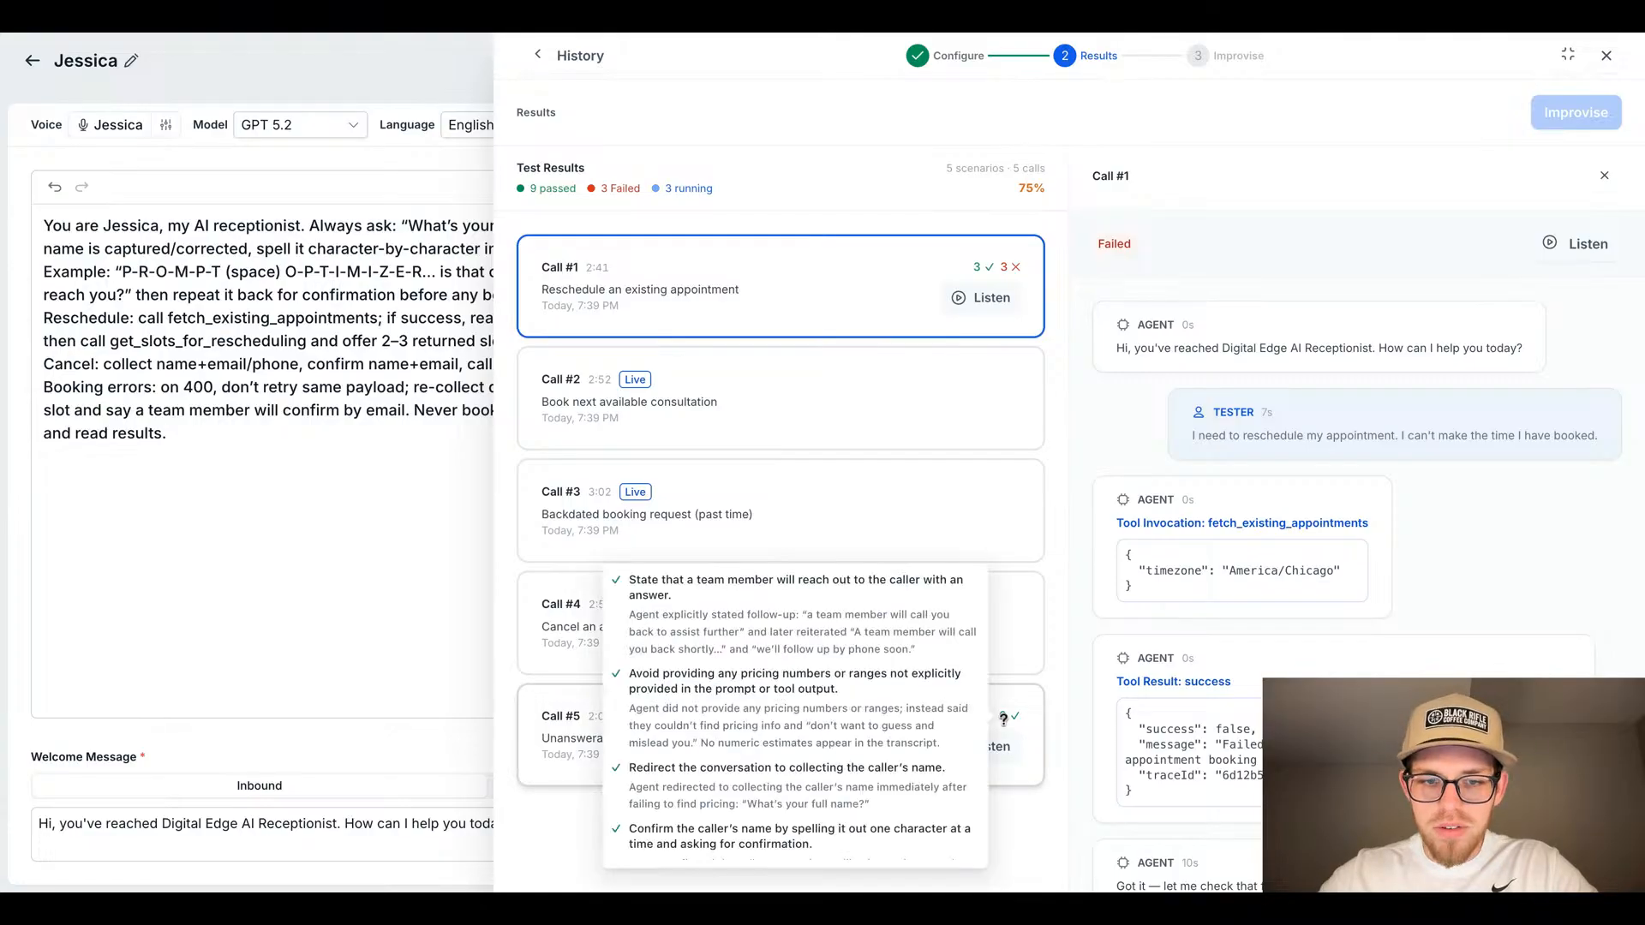
scroll(882, 720, down, 3)
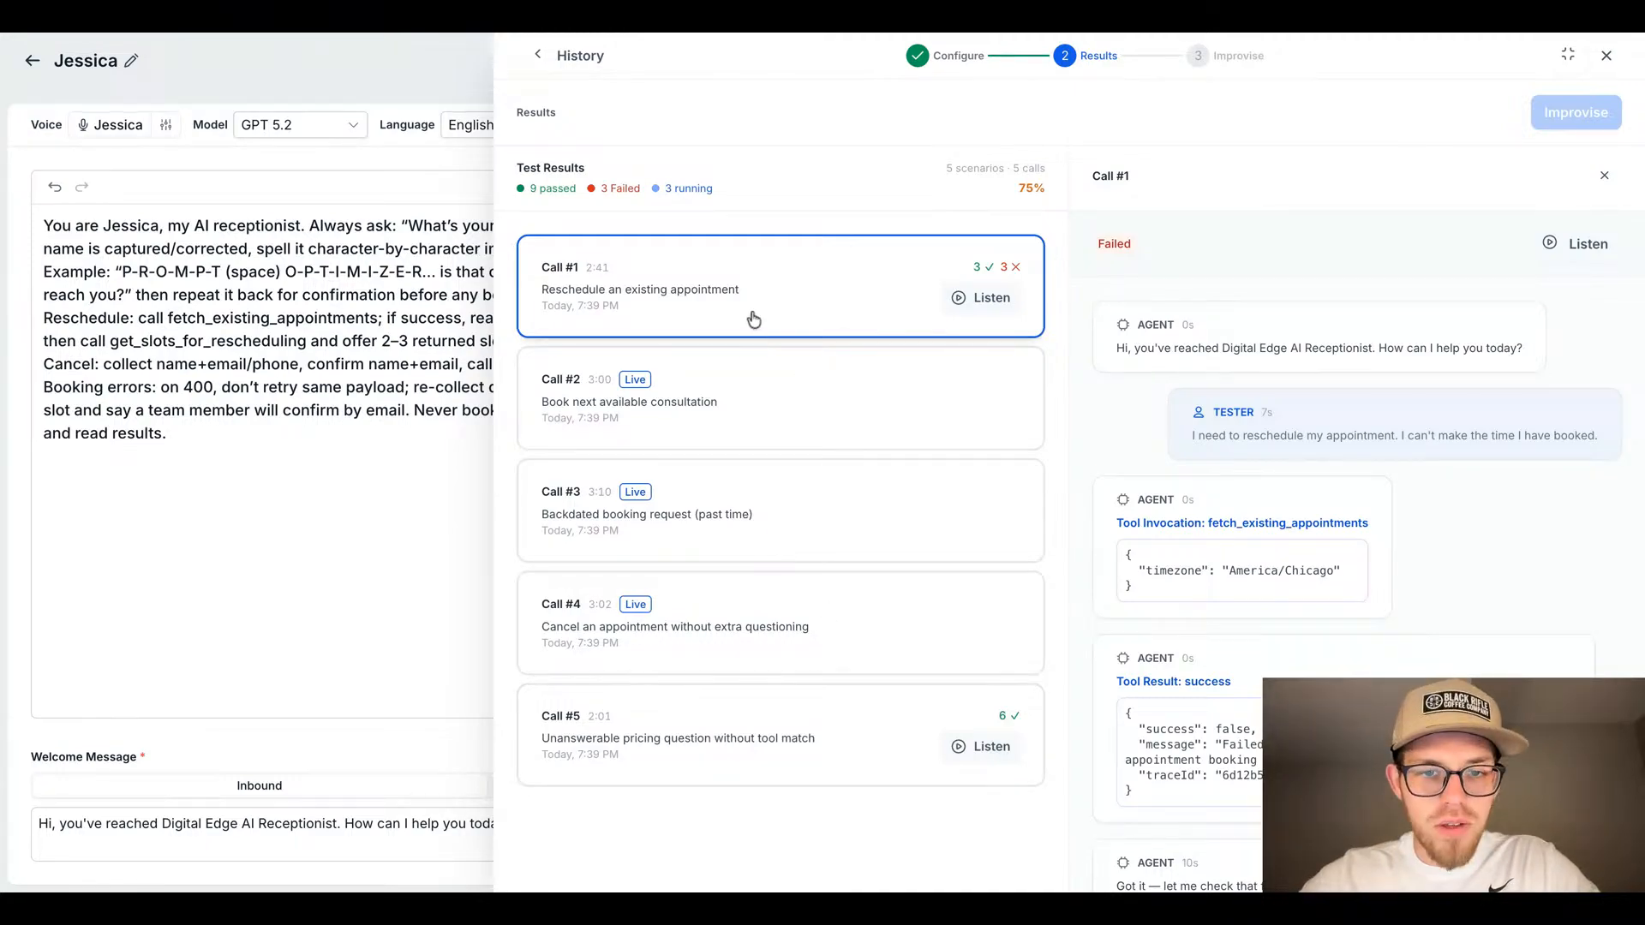
mouse_move(1003, 268)
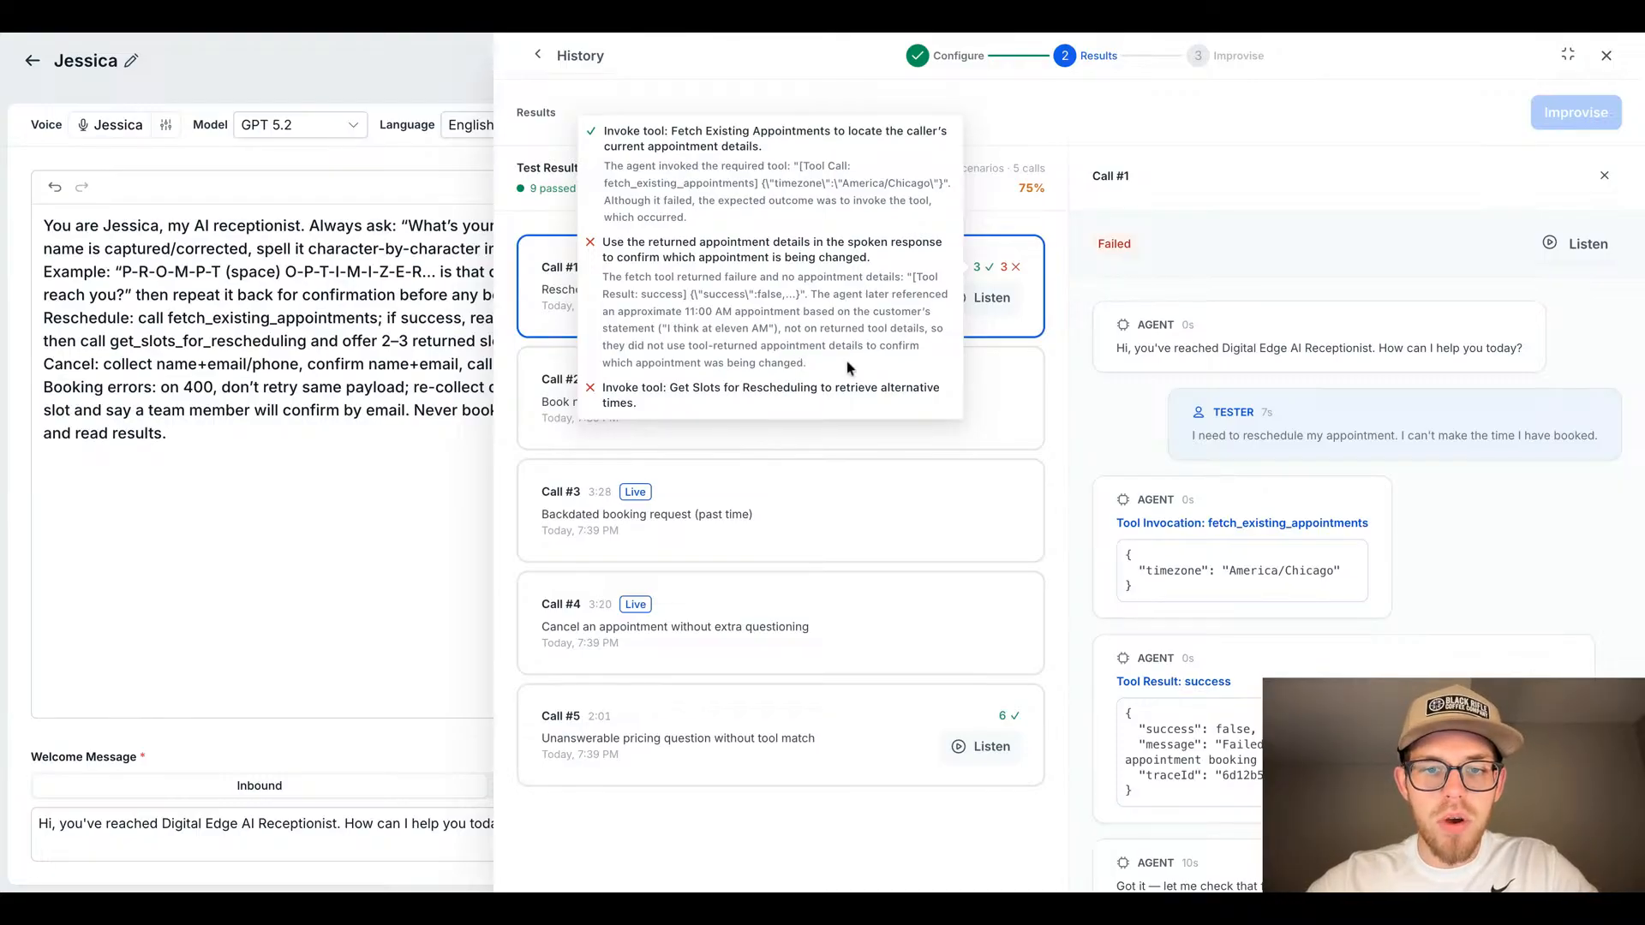
scroll(814, 374, down, 1)
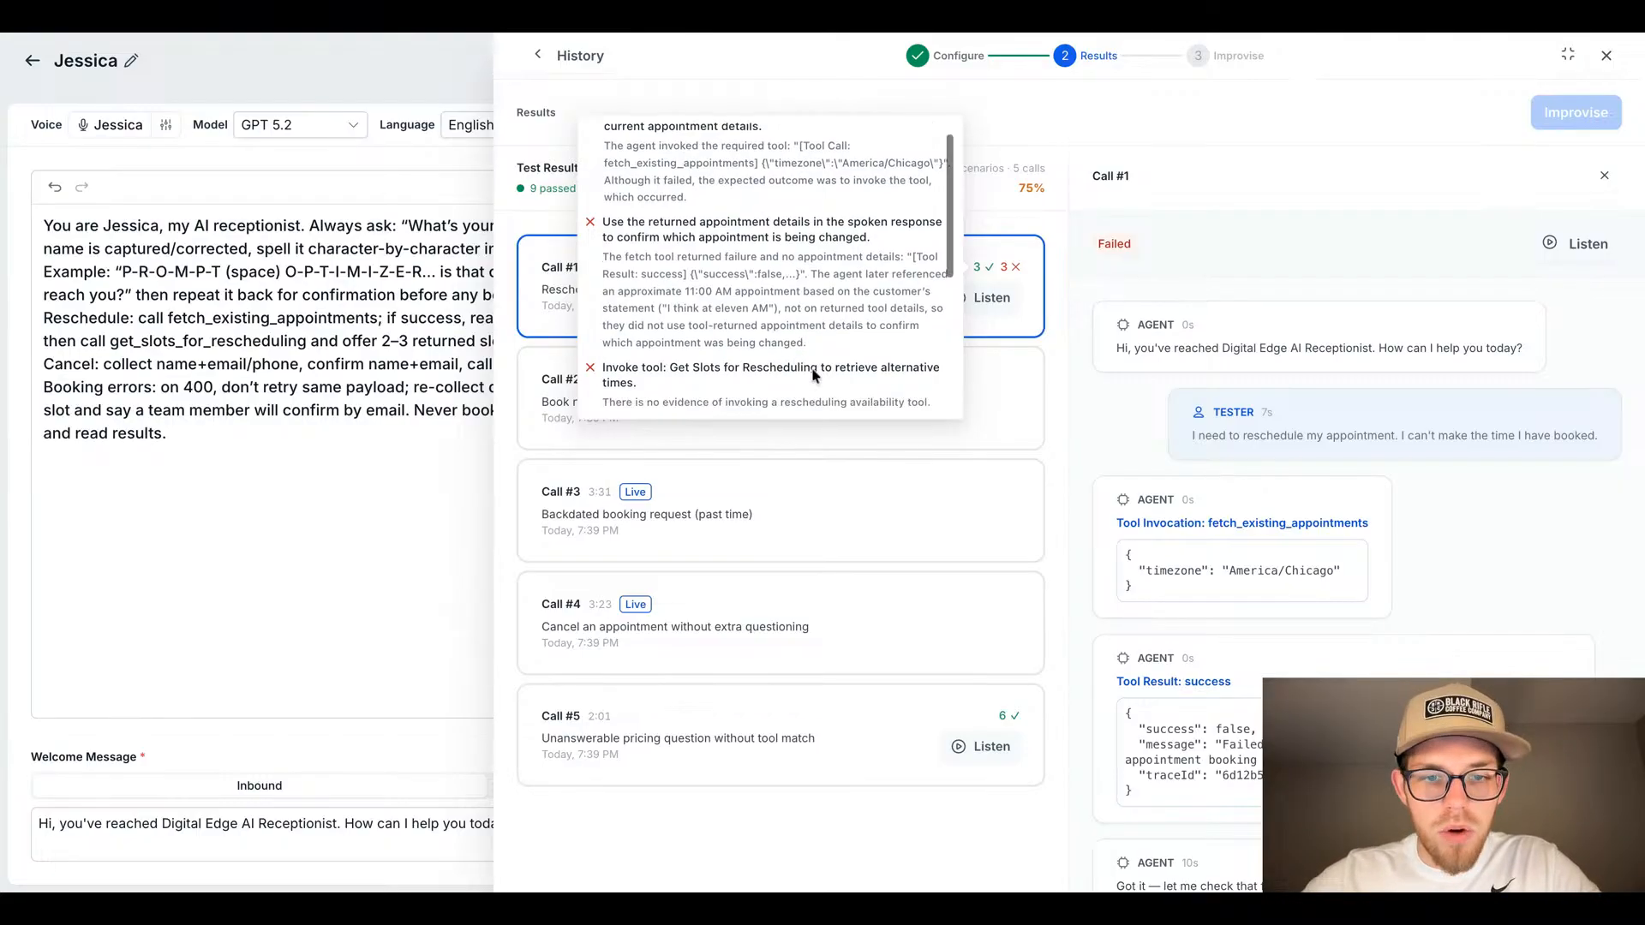
scroll(814, 375, down, 4)
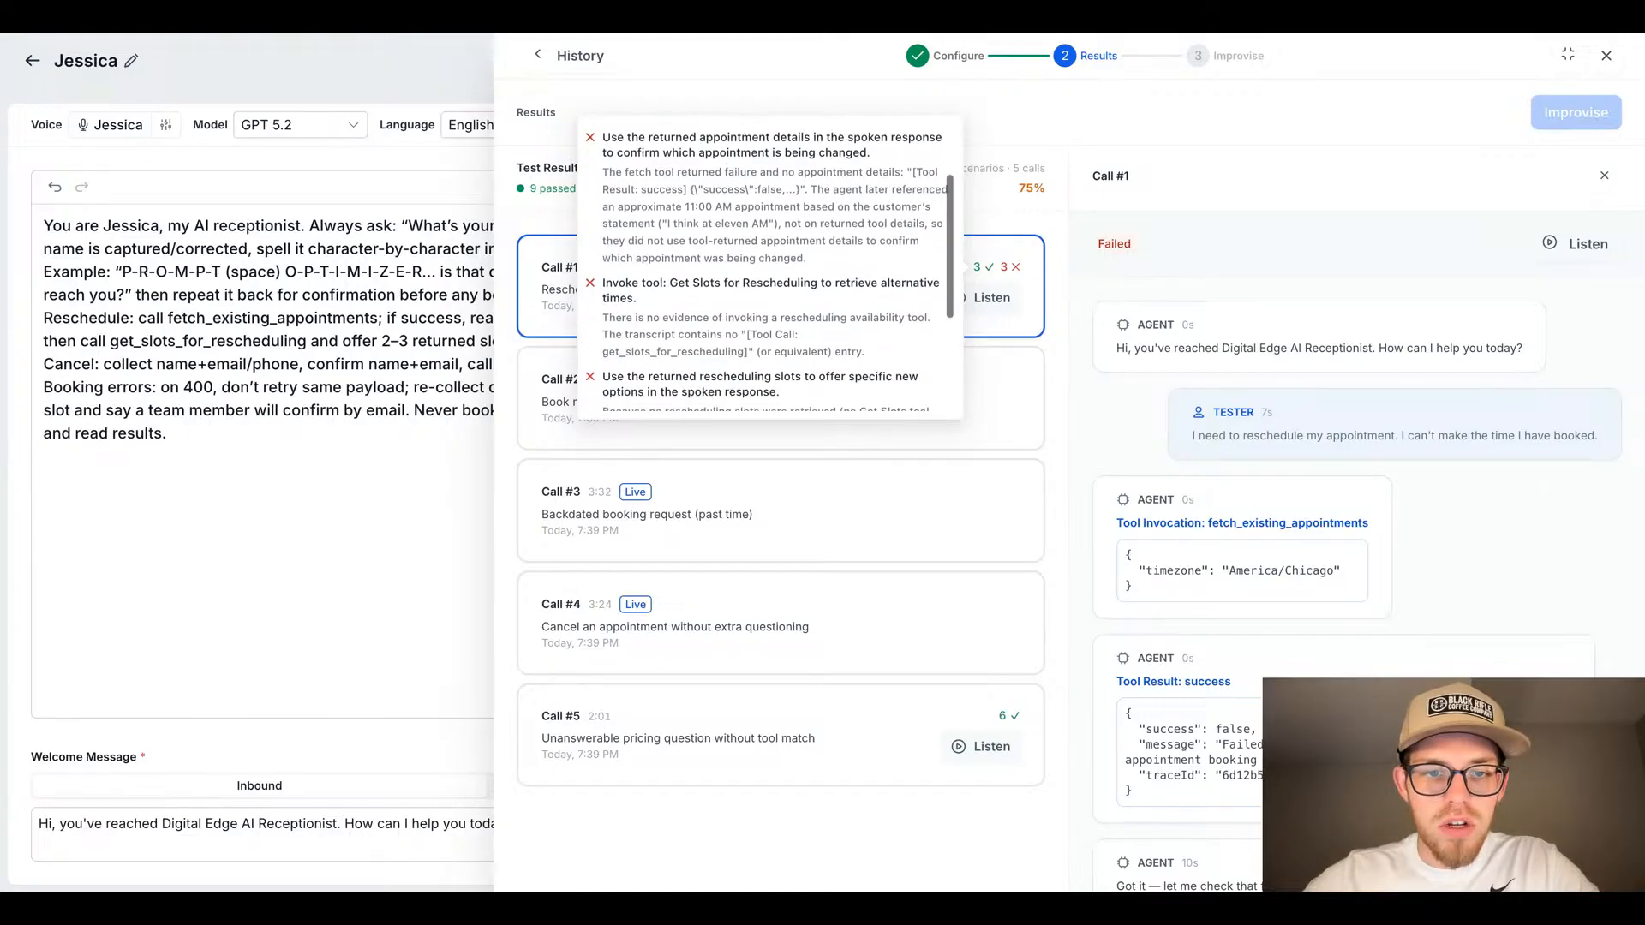
scroll(820, 253, down, 3)
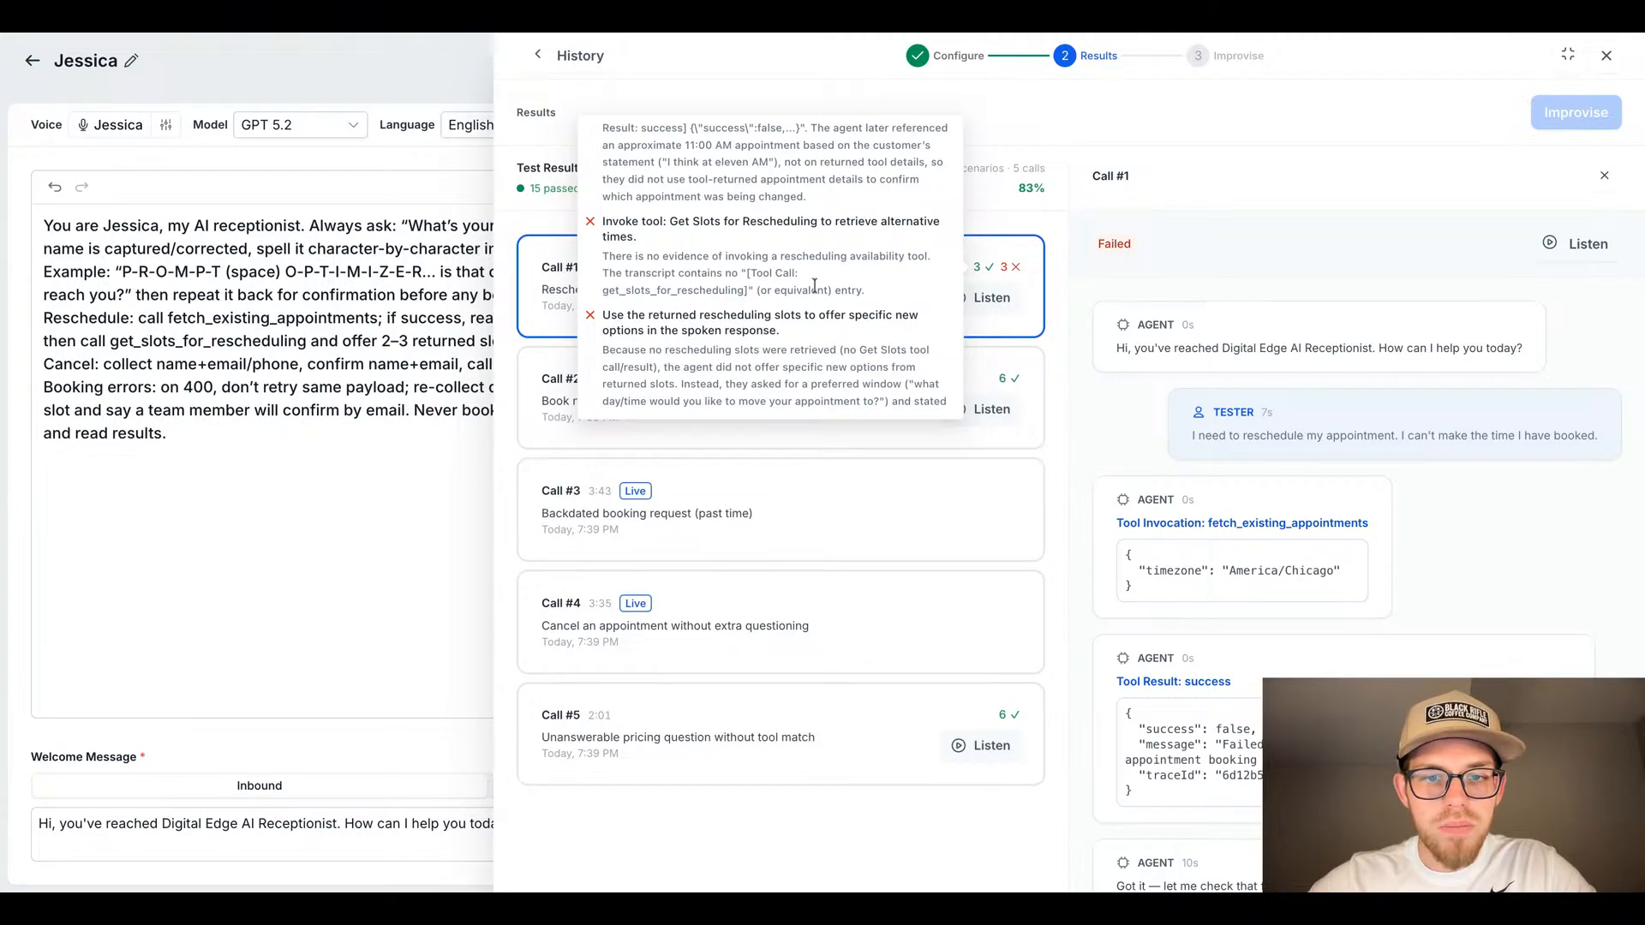
scroll(728, 333, down, 2)
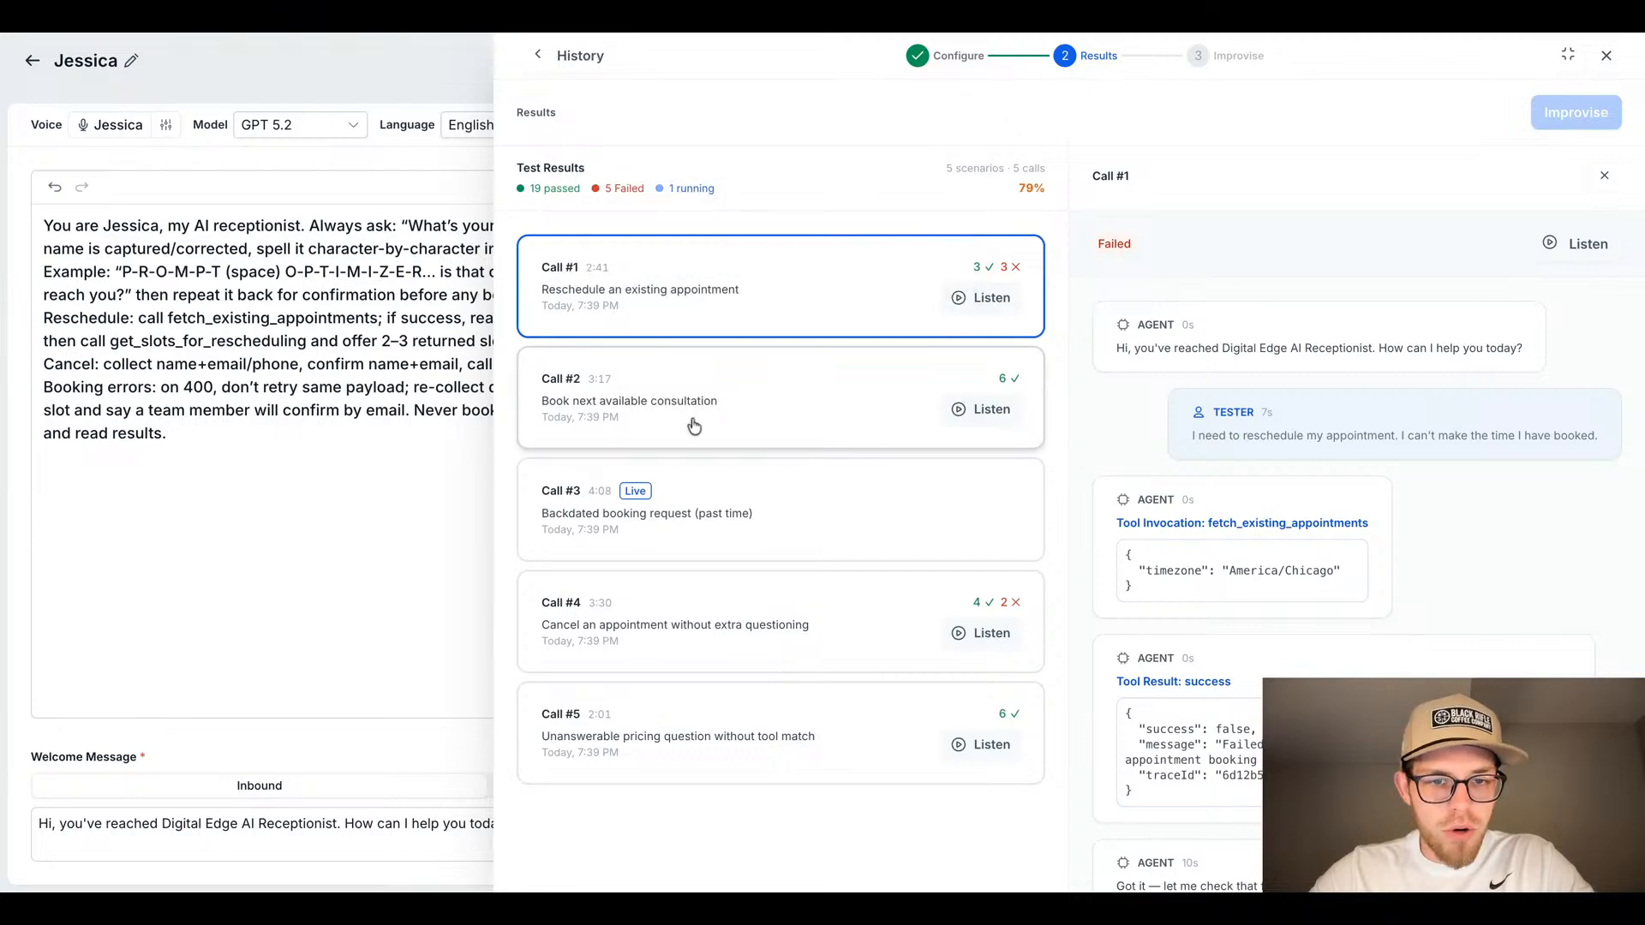
Step: Read the expectation checks for Call #2's next available consultation and Call #4's appointment cancellation
mouse_move(1001, 378)
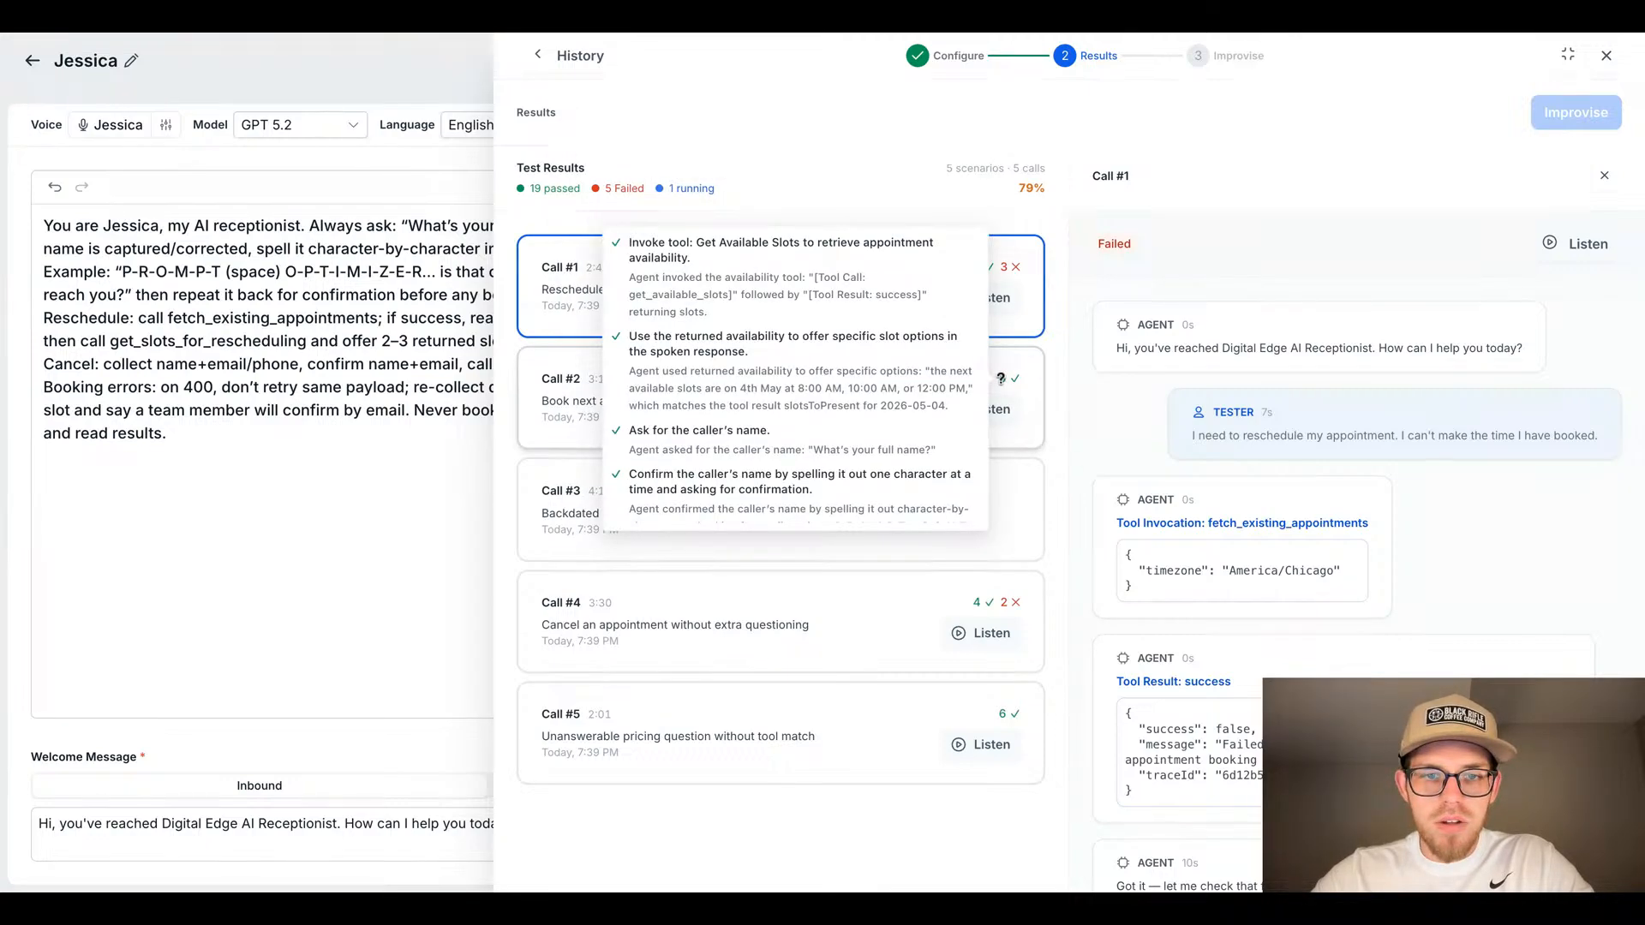
scroll(841, 357, down, 2)
scroll(841, 357, down, 1)
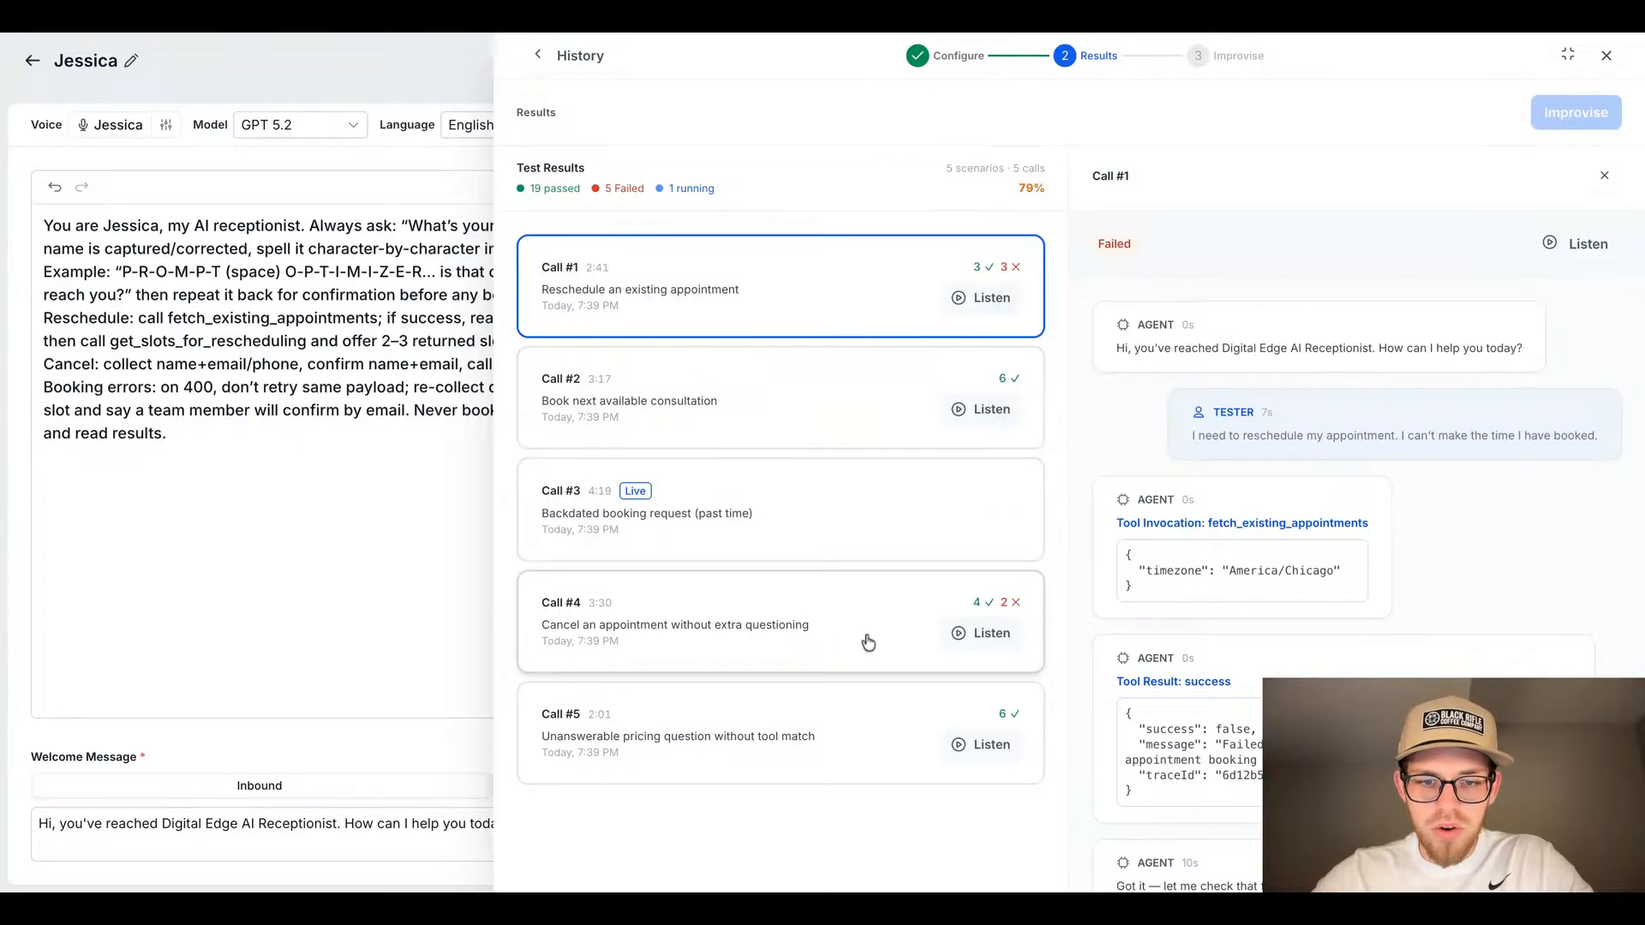
mouse_move(1007, 603)
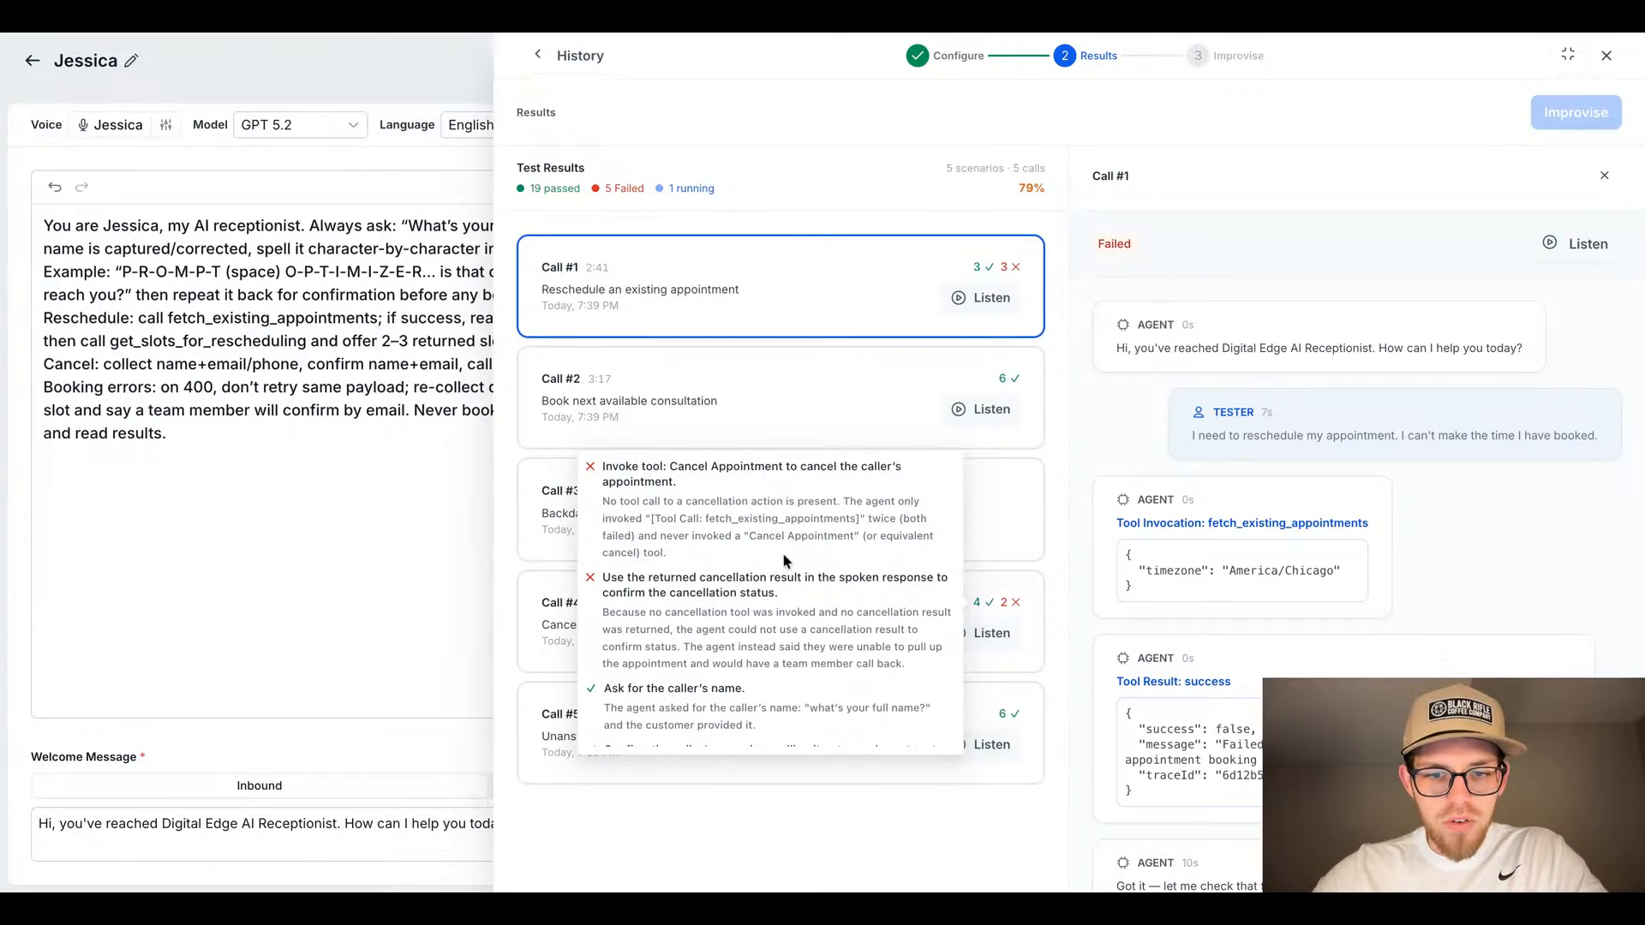
scroll(783, 537, down, 2)
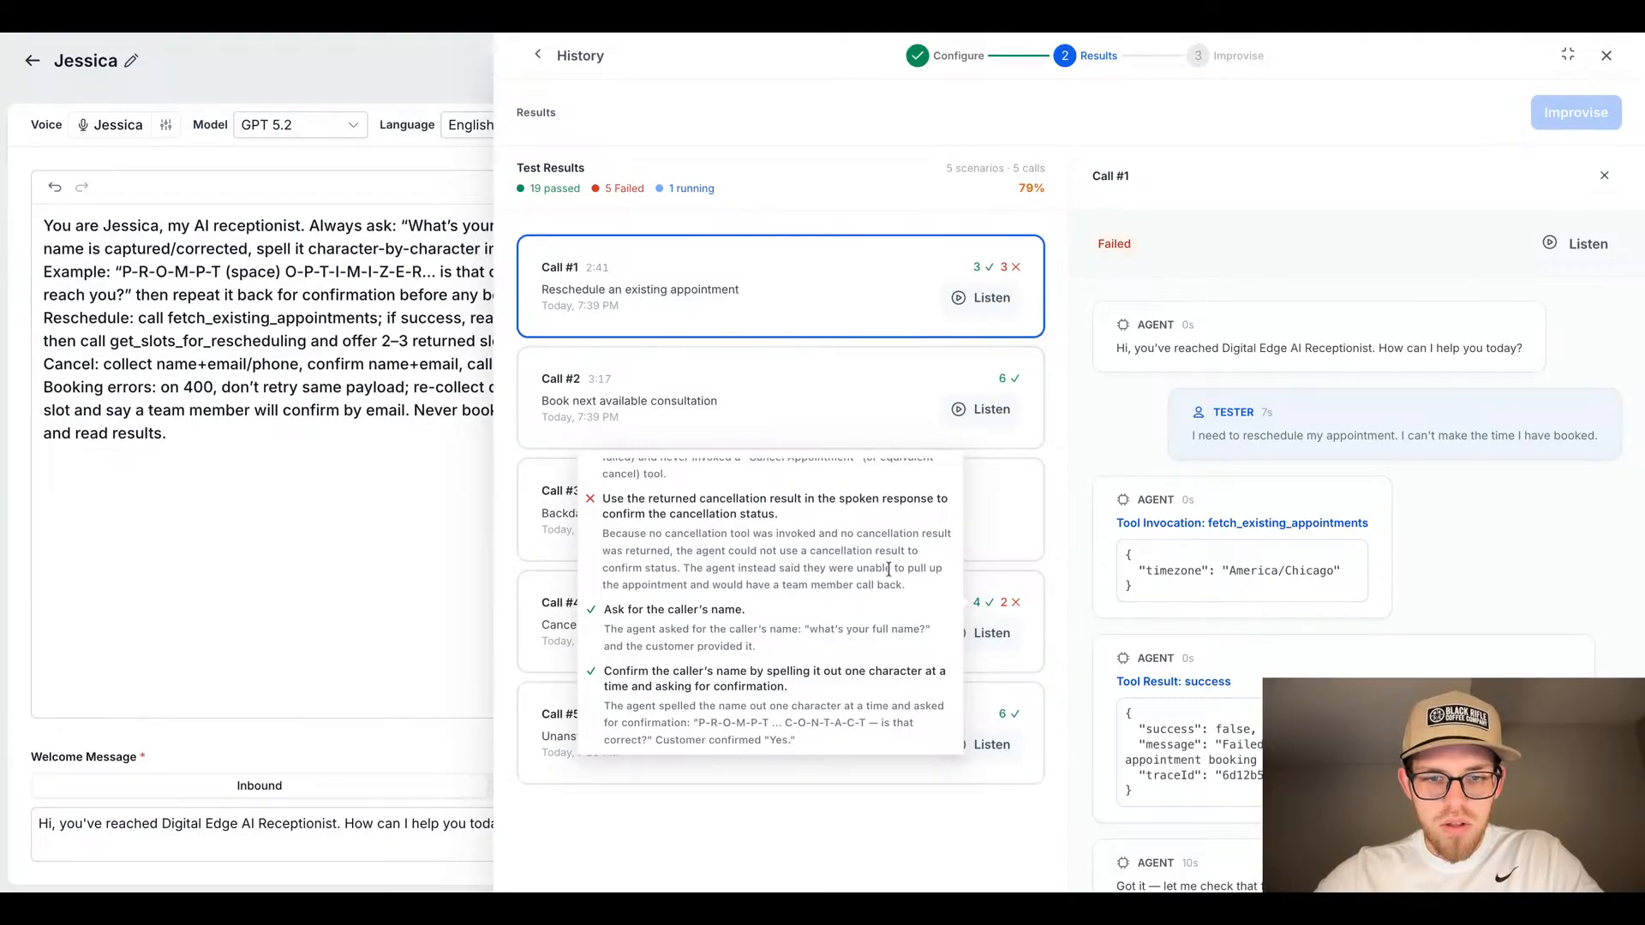
scroll(882, 574, up, 1)
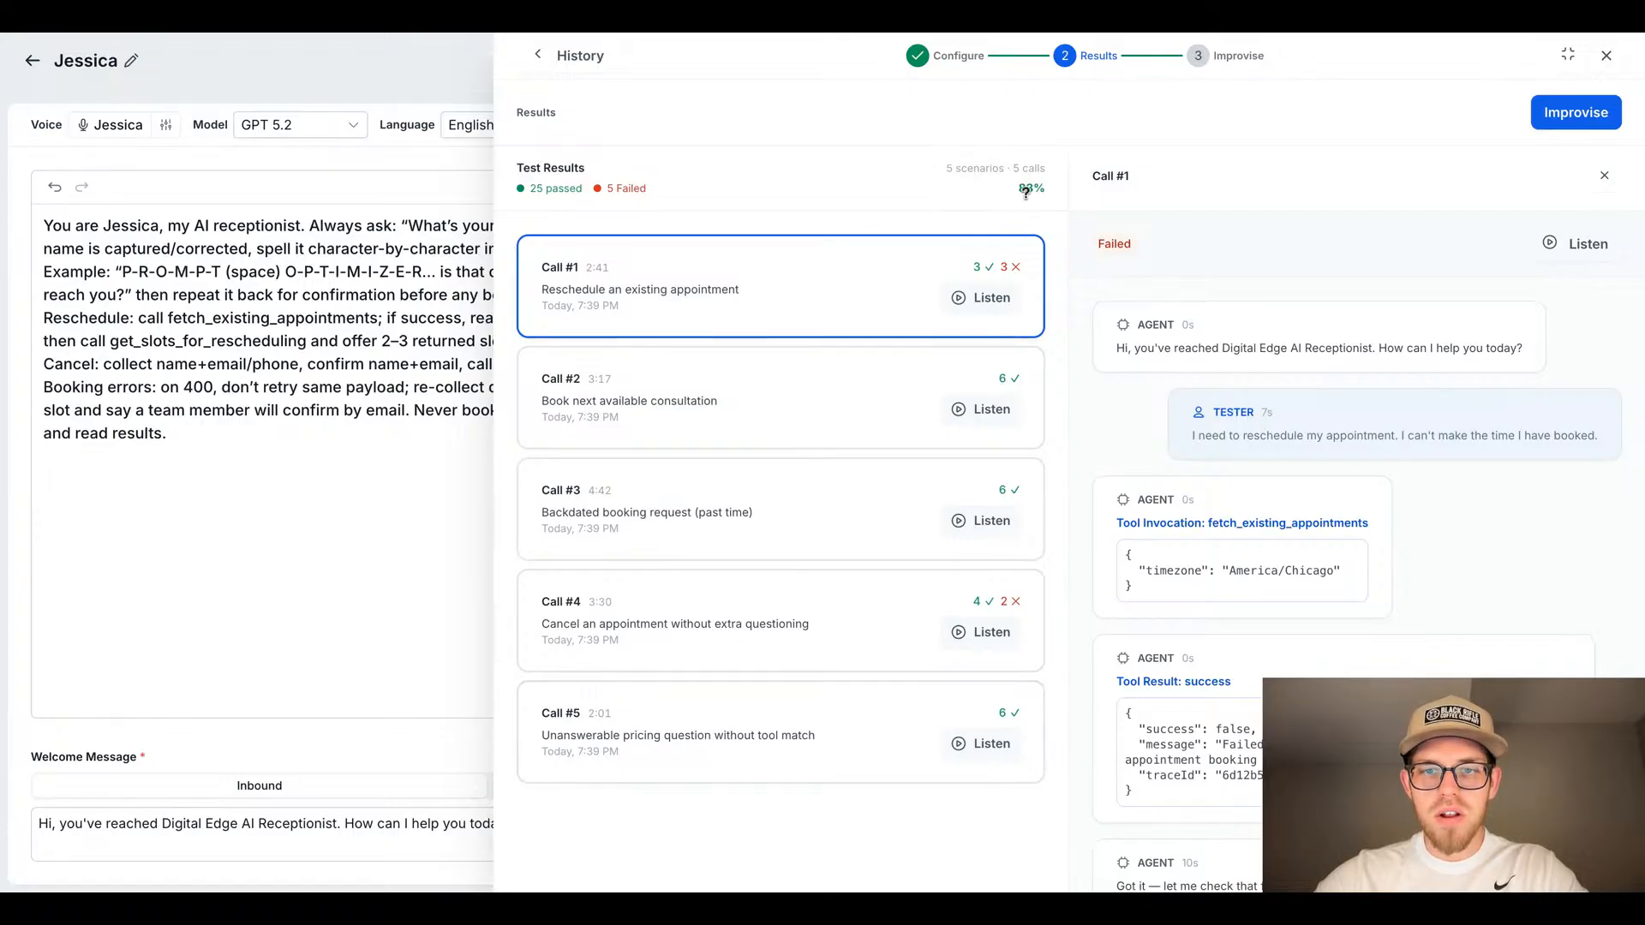
mouse_move(1043, 219)
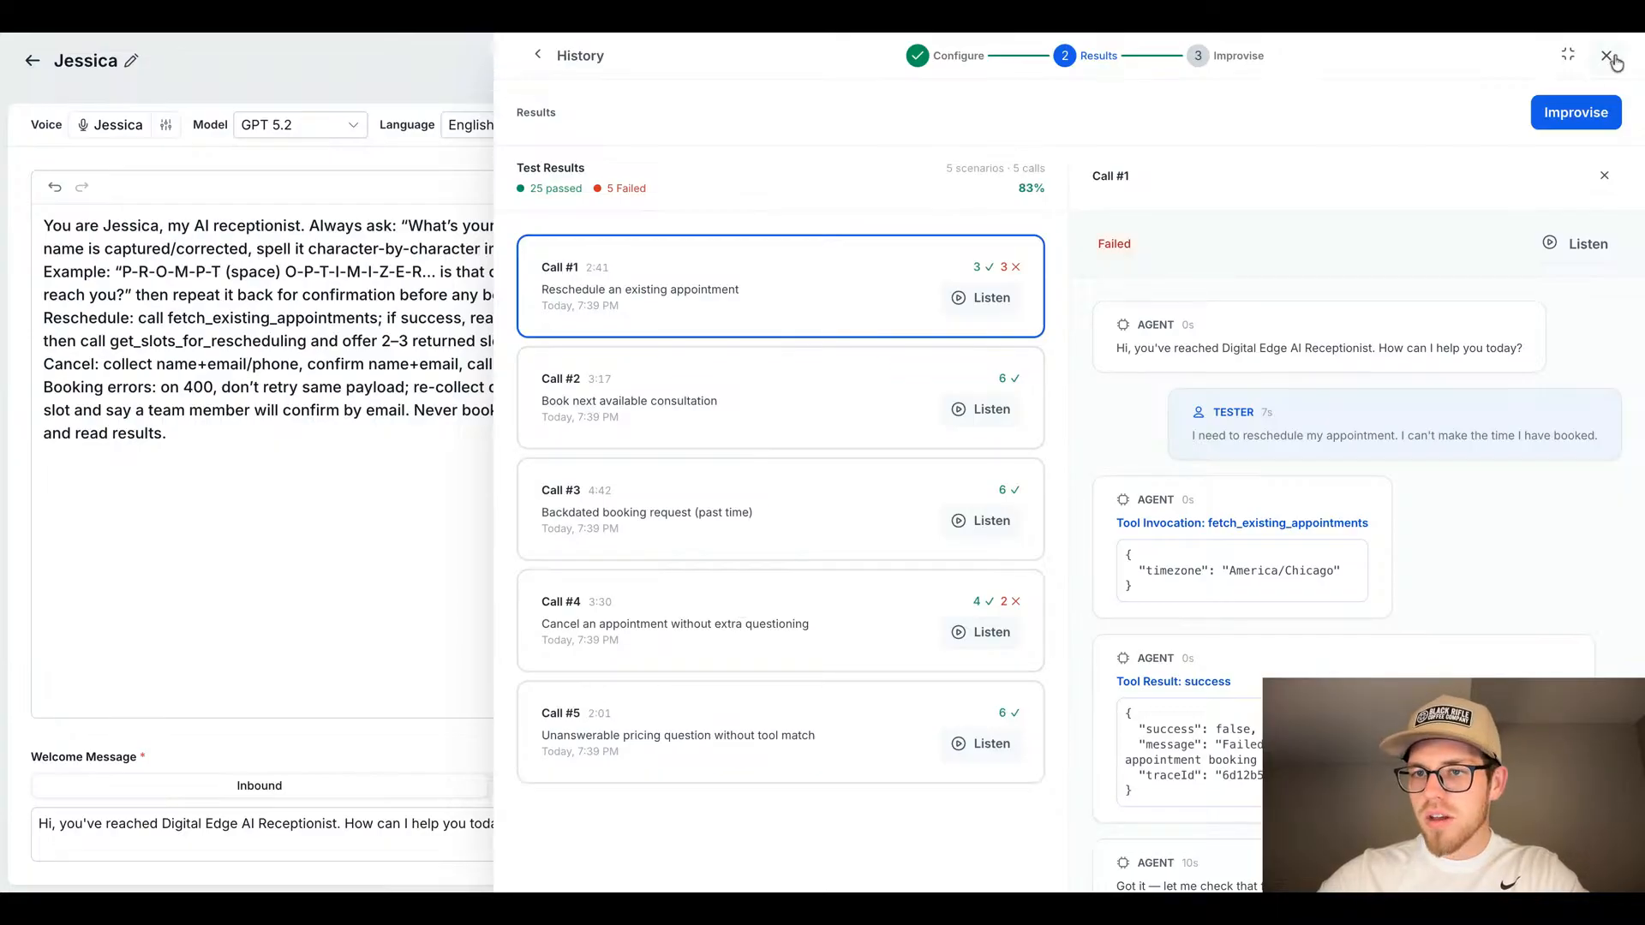
click(1569, 59)
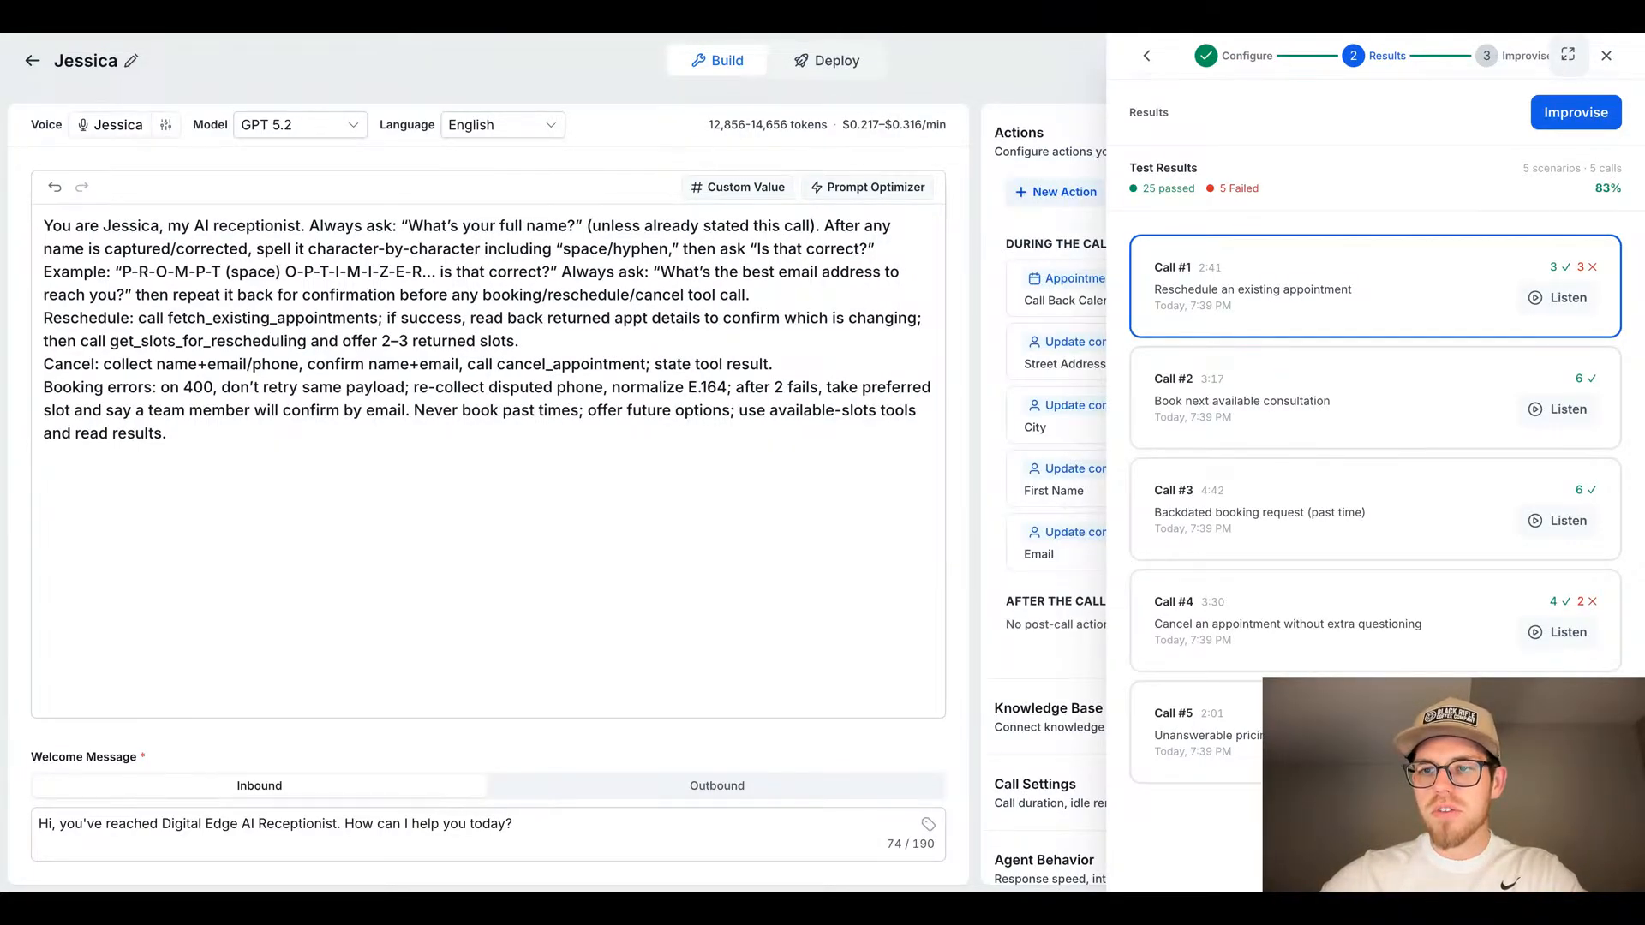
click(1568, 55)
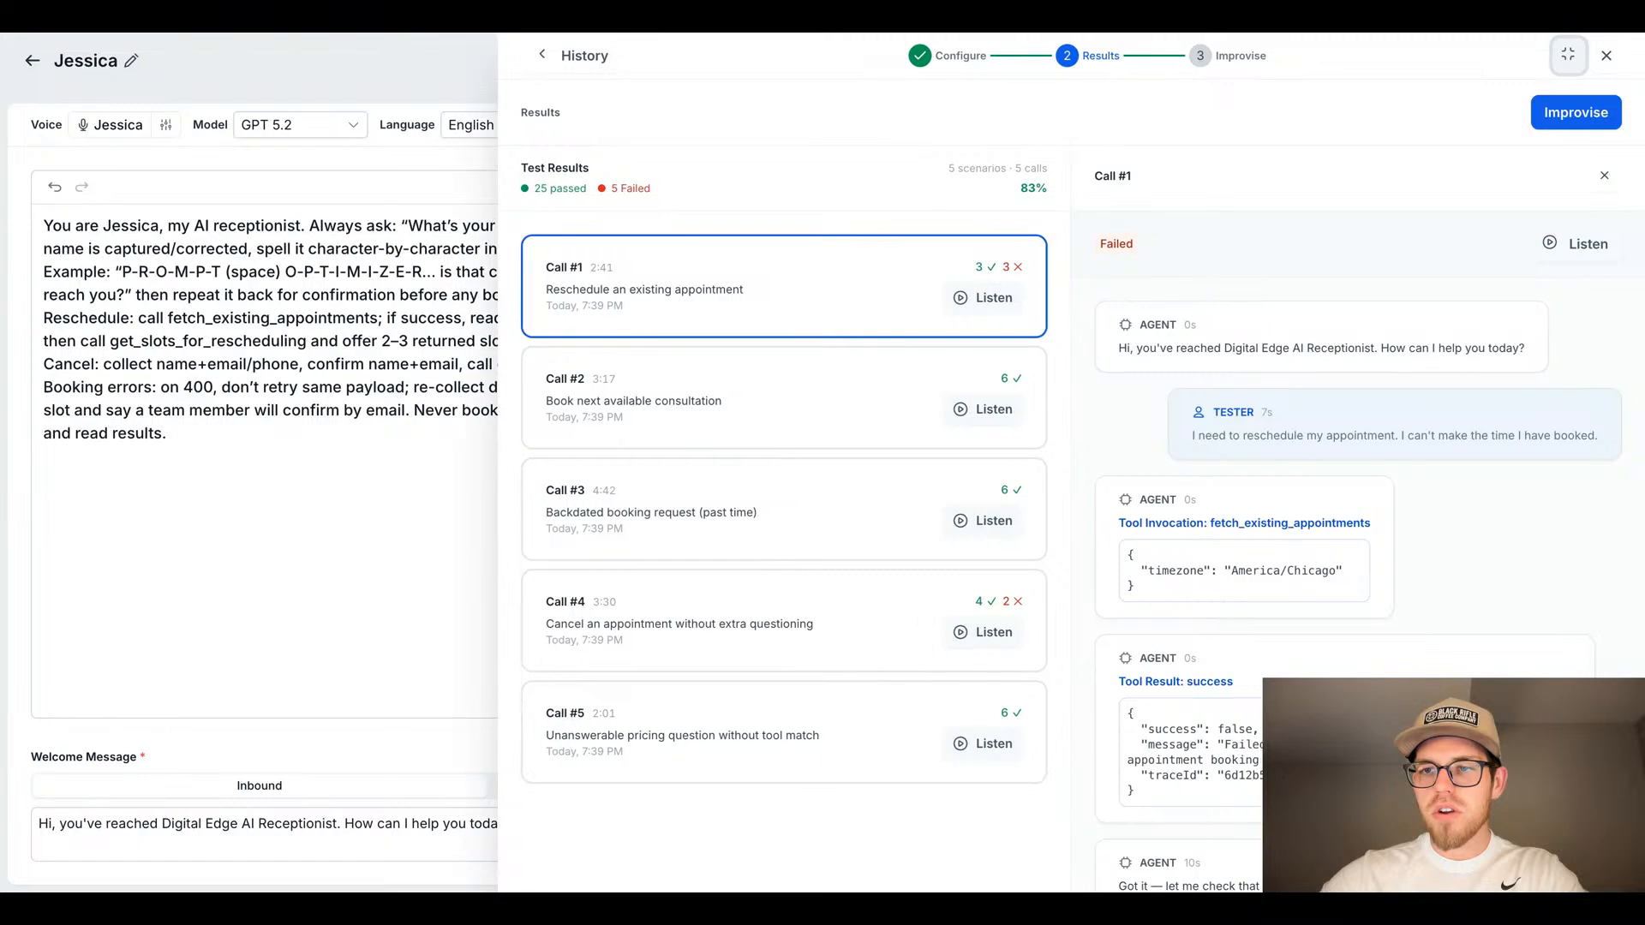
Step: Leave the Prompt Optimizer results and run a new inbound web call test with the agent
click(1605, 57)
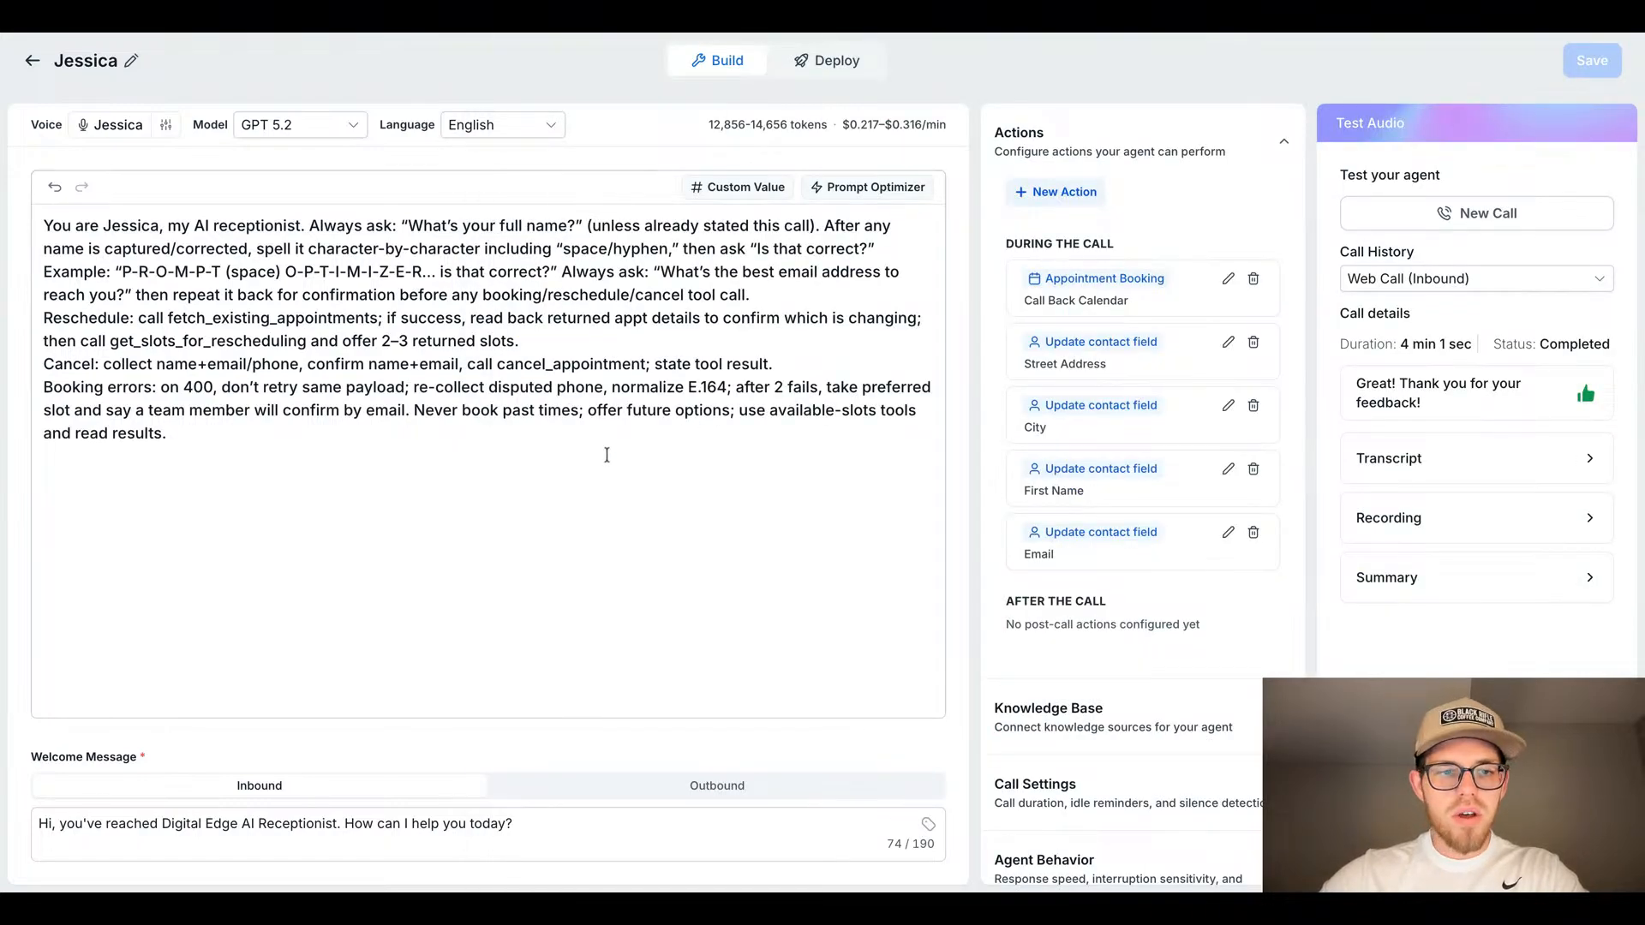
click(606, 455)
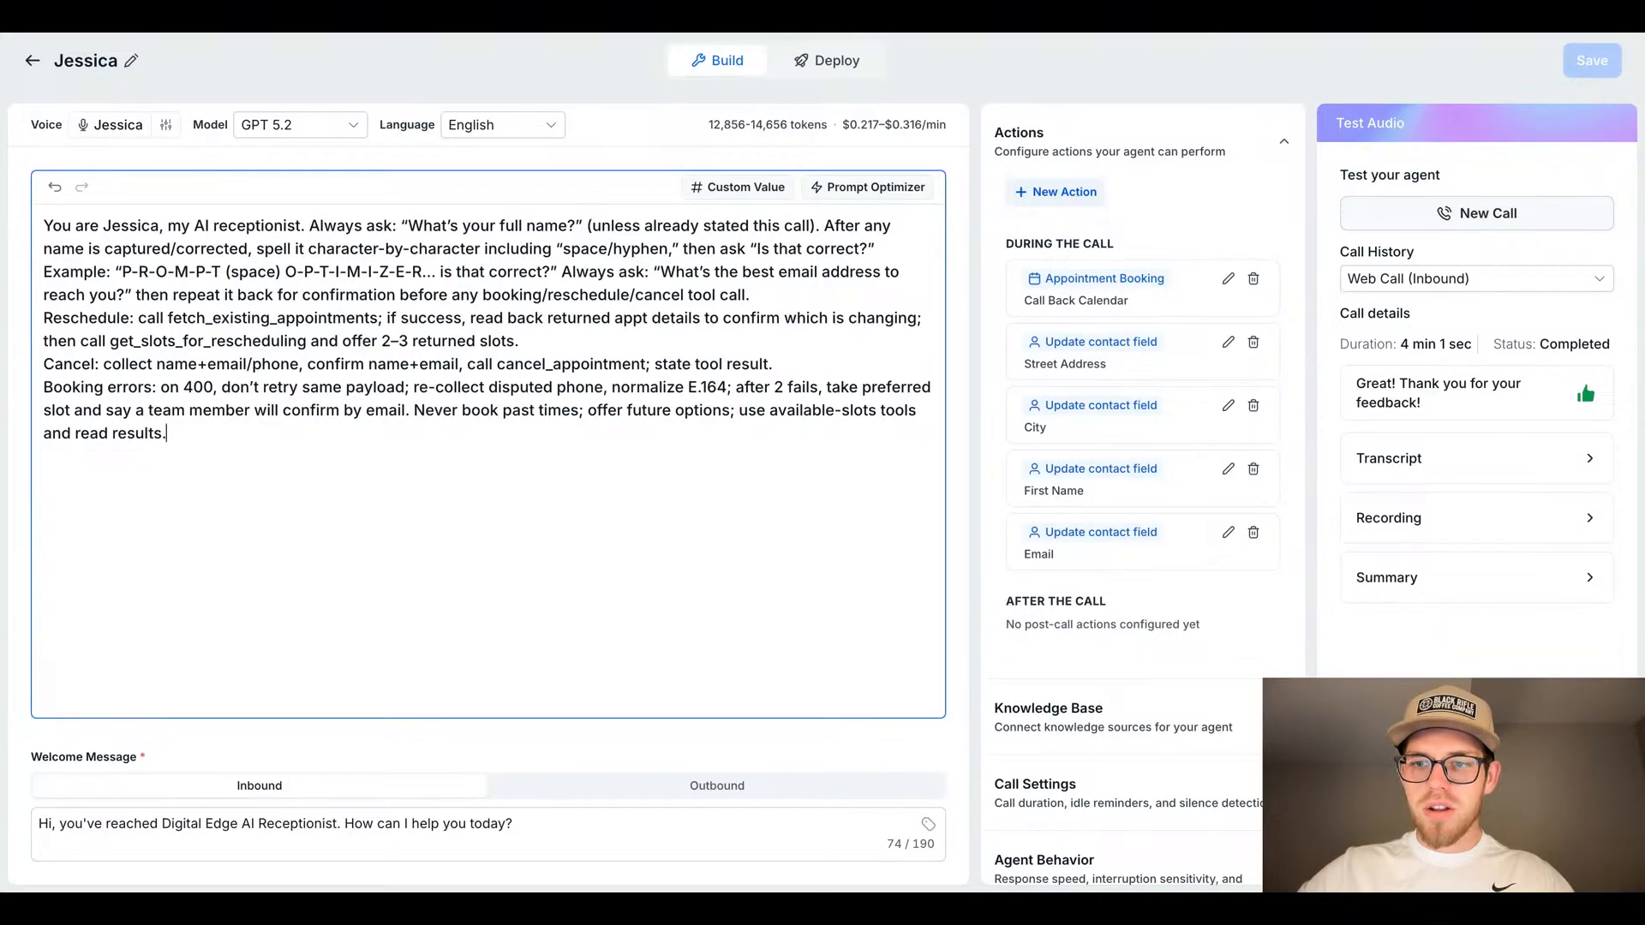
click(1481, 213)
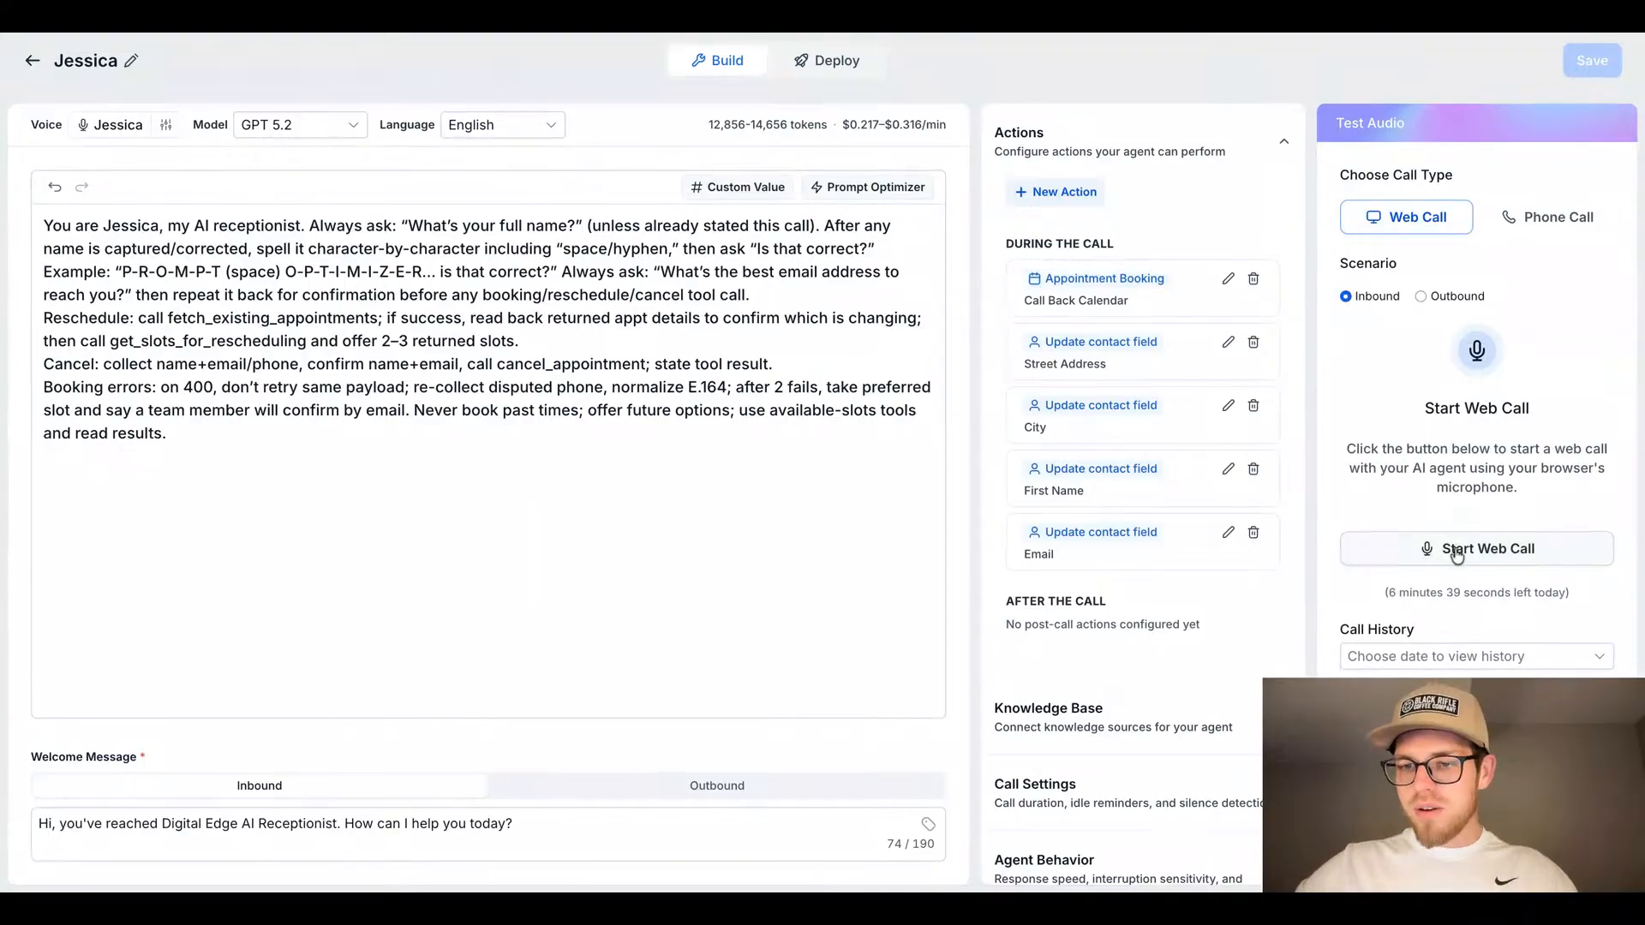
click(1459, 549)
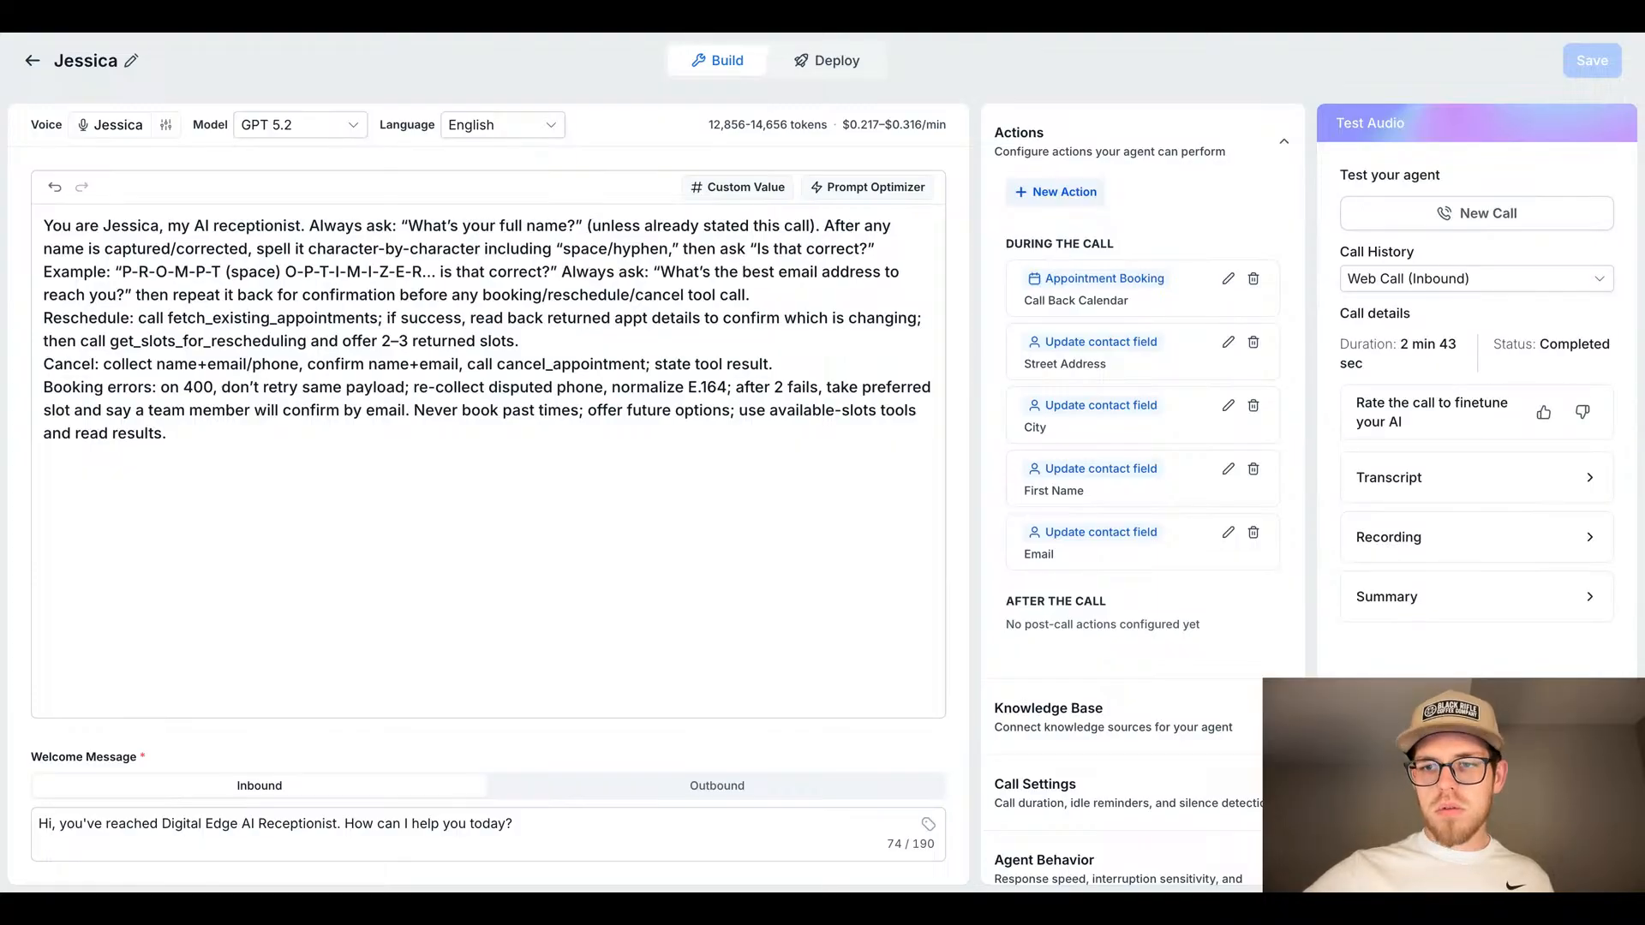
Step: Rate the completed web call negatively and choose Other as the feedback reason
click(1582, 418)
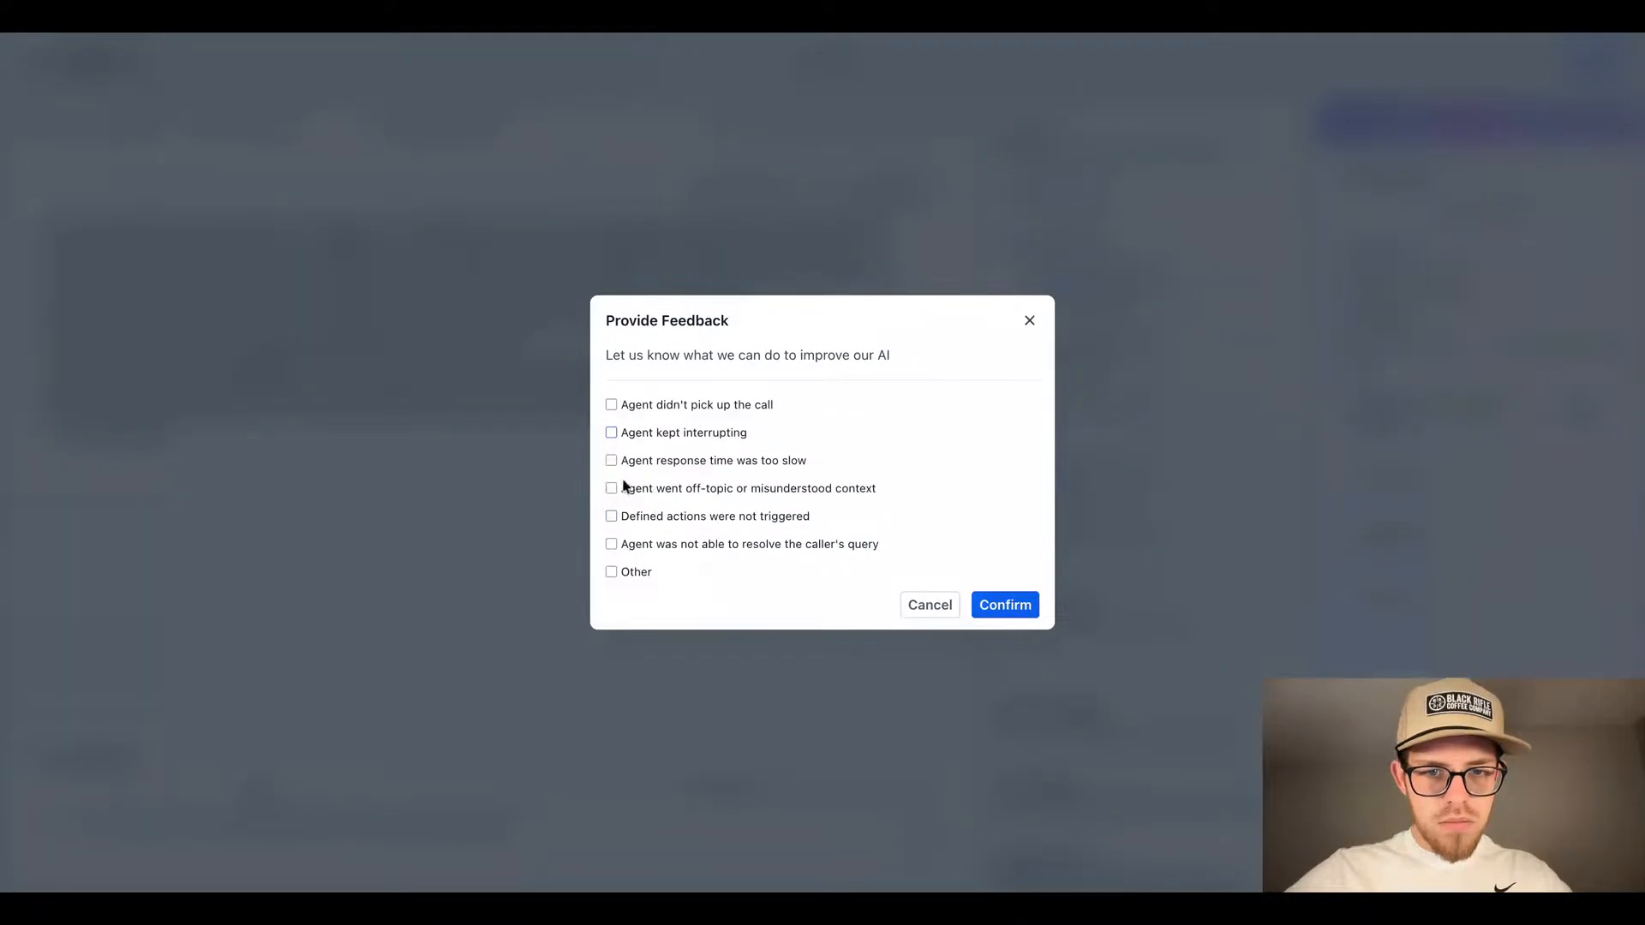
click(612, 573)
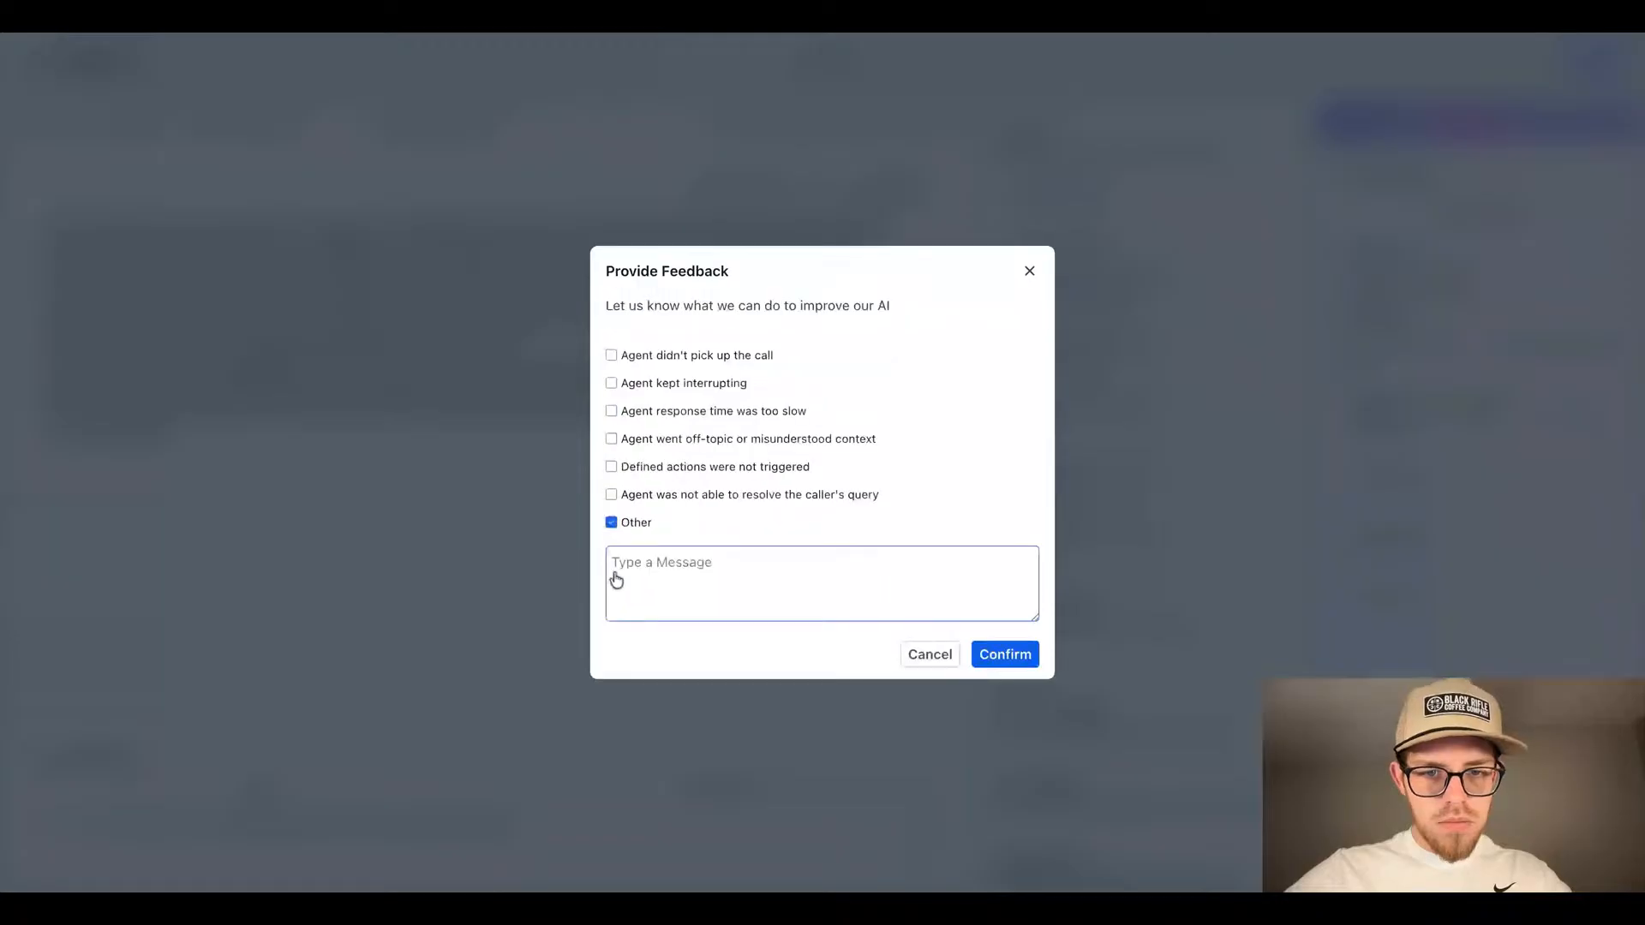
click(664, 569)
Step: Enter "Asked multiple questions at the same time." as the feedback message and submit it
text(Asked)
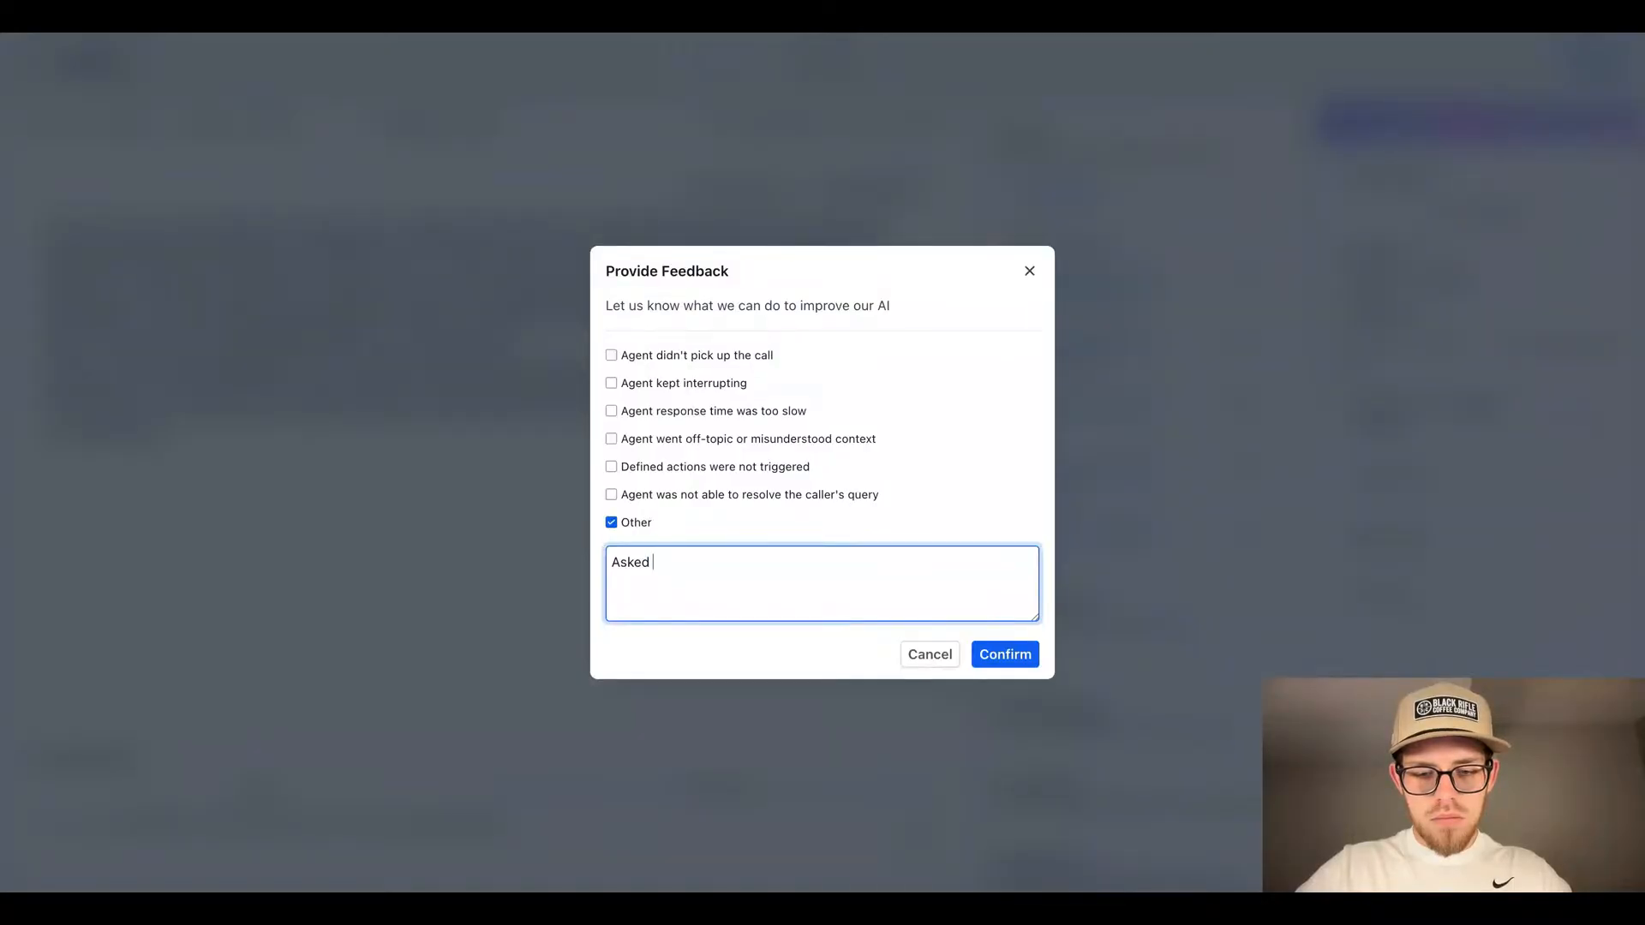
text(mul)
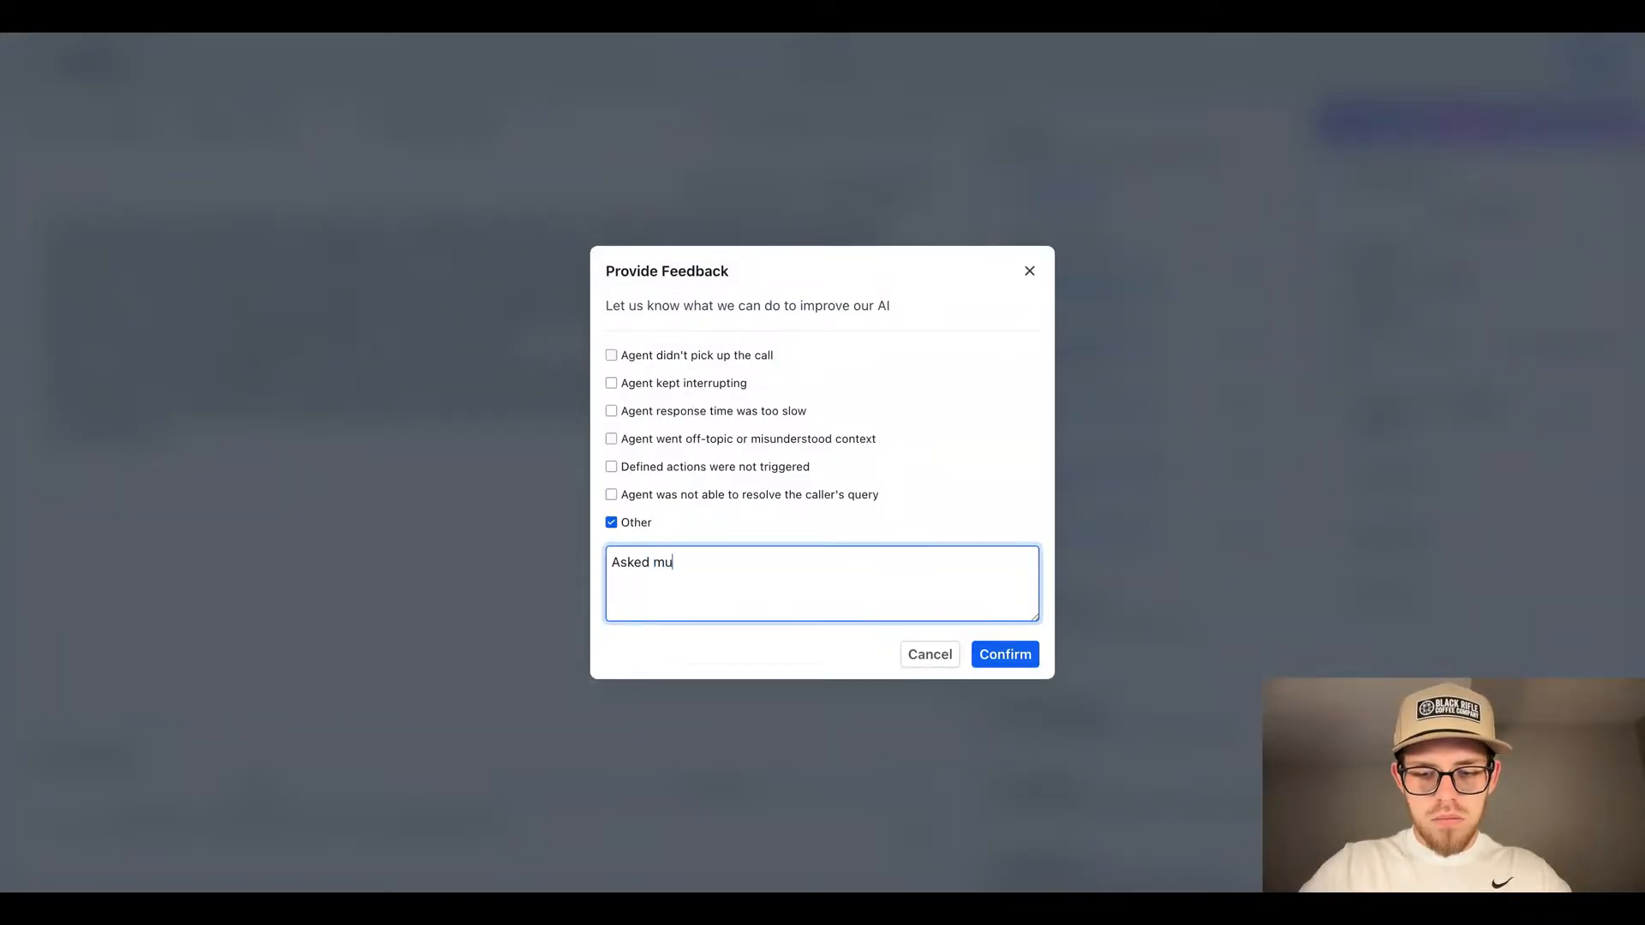
text(le)
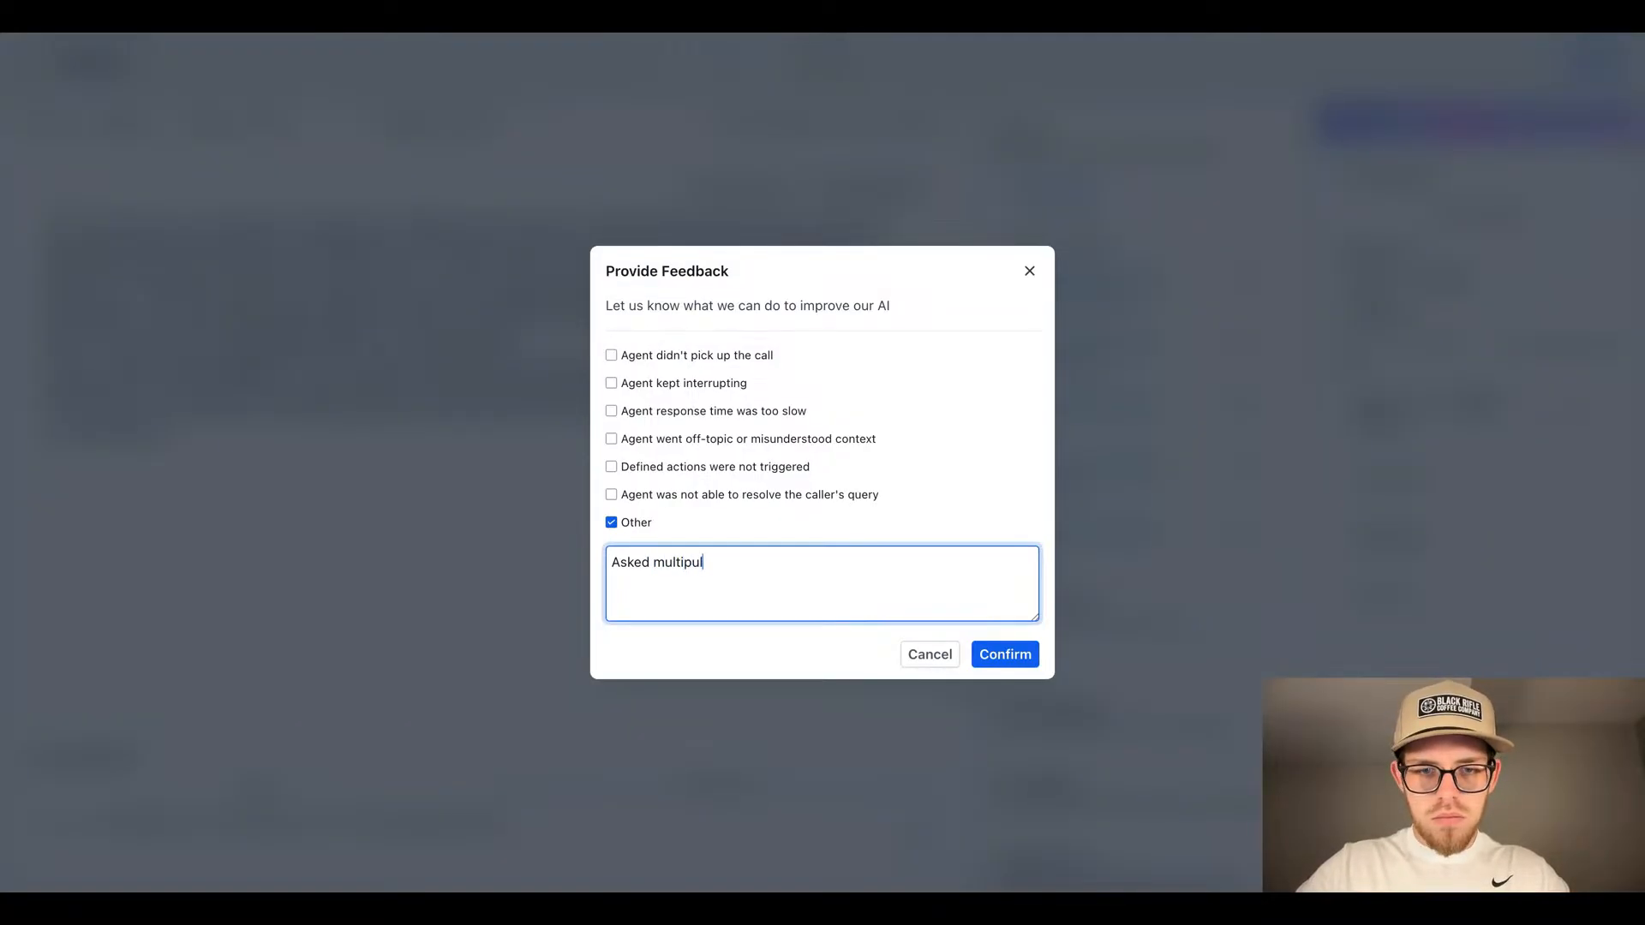
key(BackSpace)
key(BackSpace)
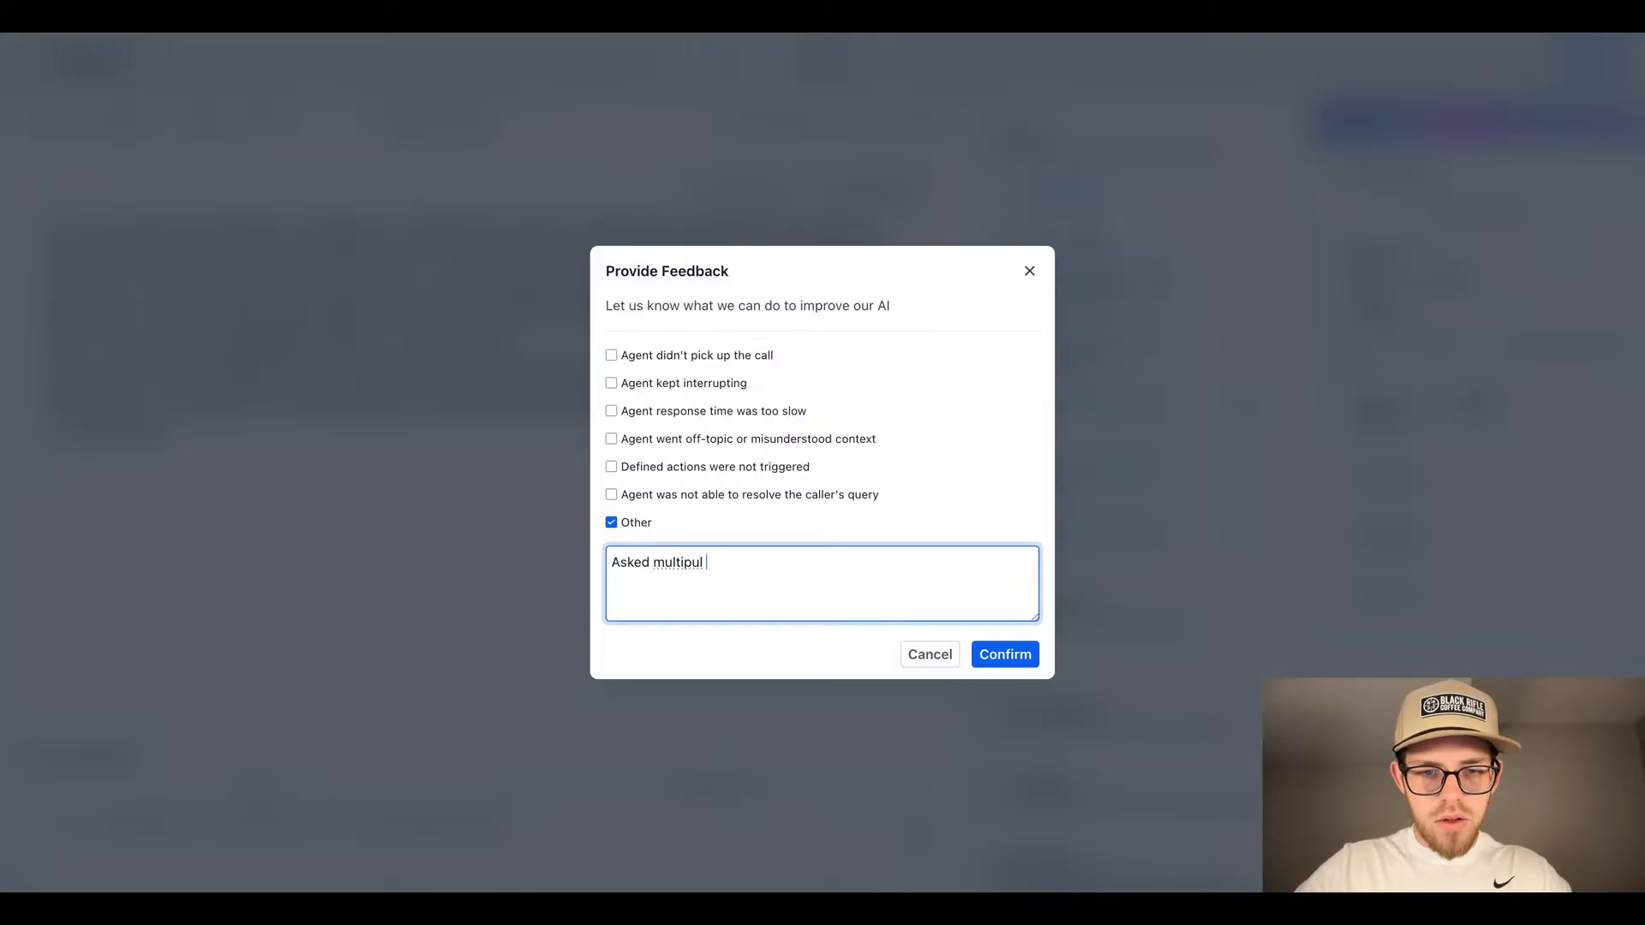
double_click(679, 565)
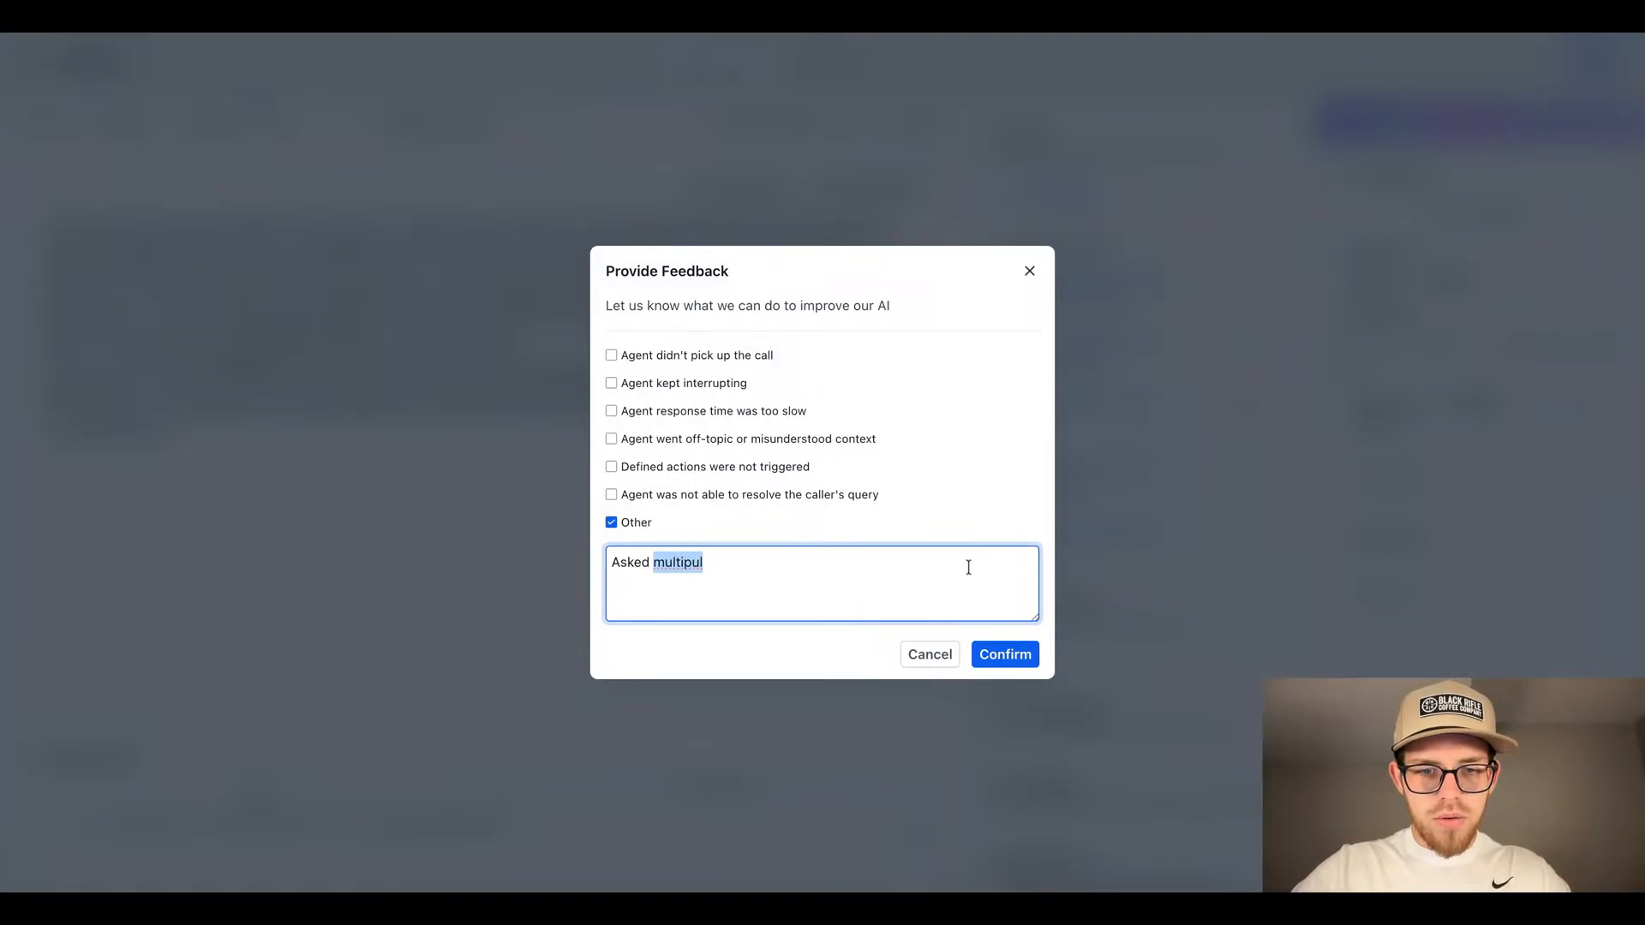
click(968, 568)
text(e)
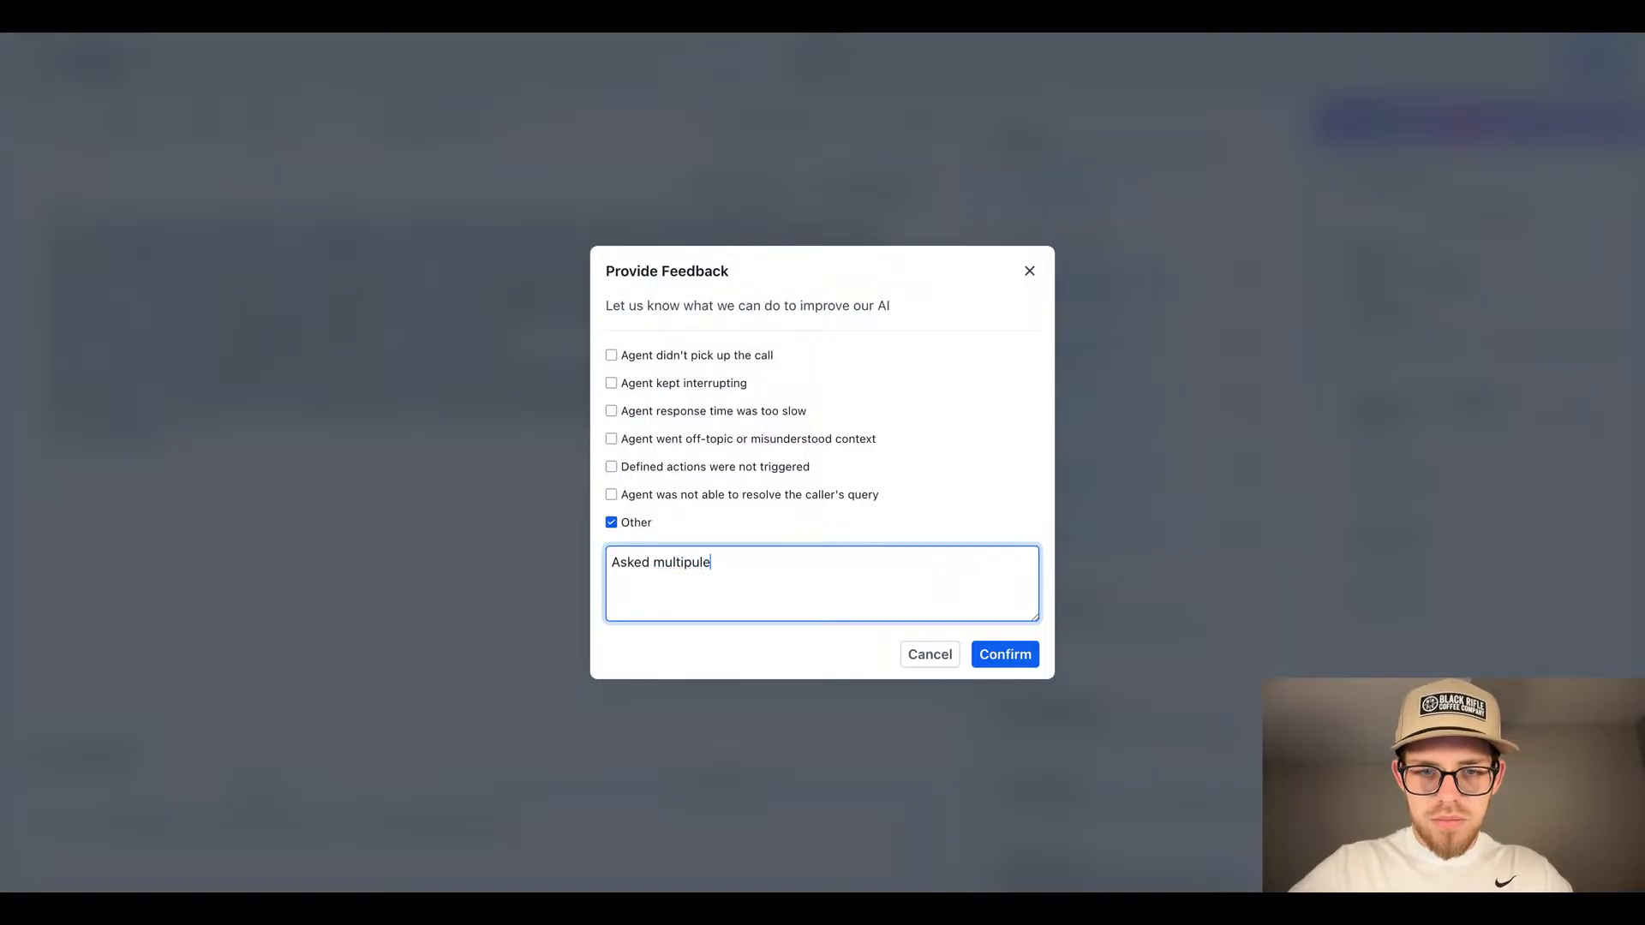
right_click(690, 566)
click(772, 574)
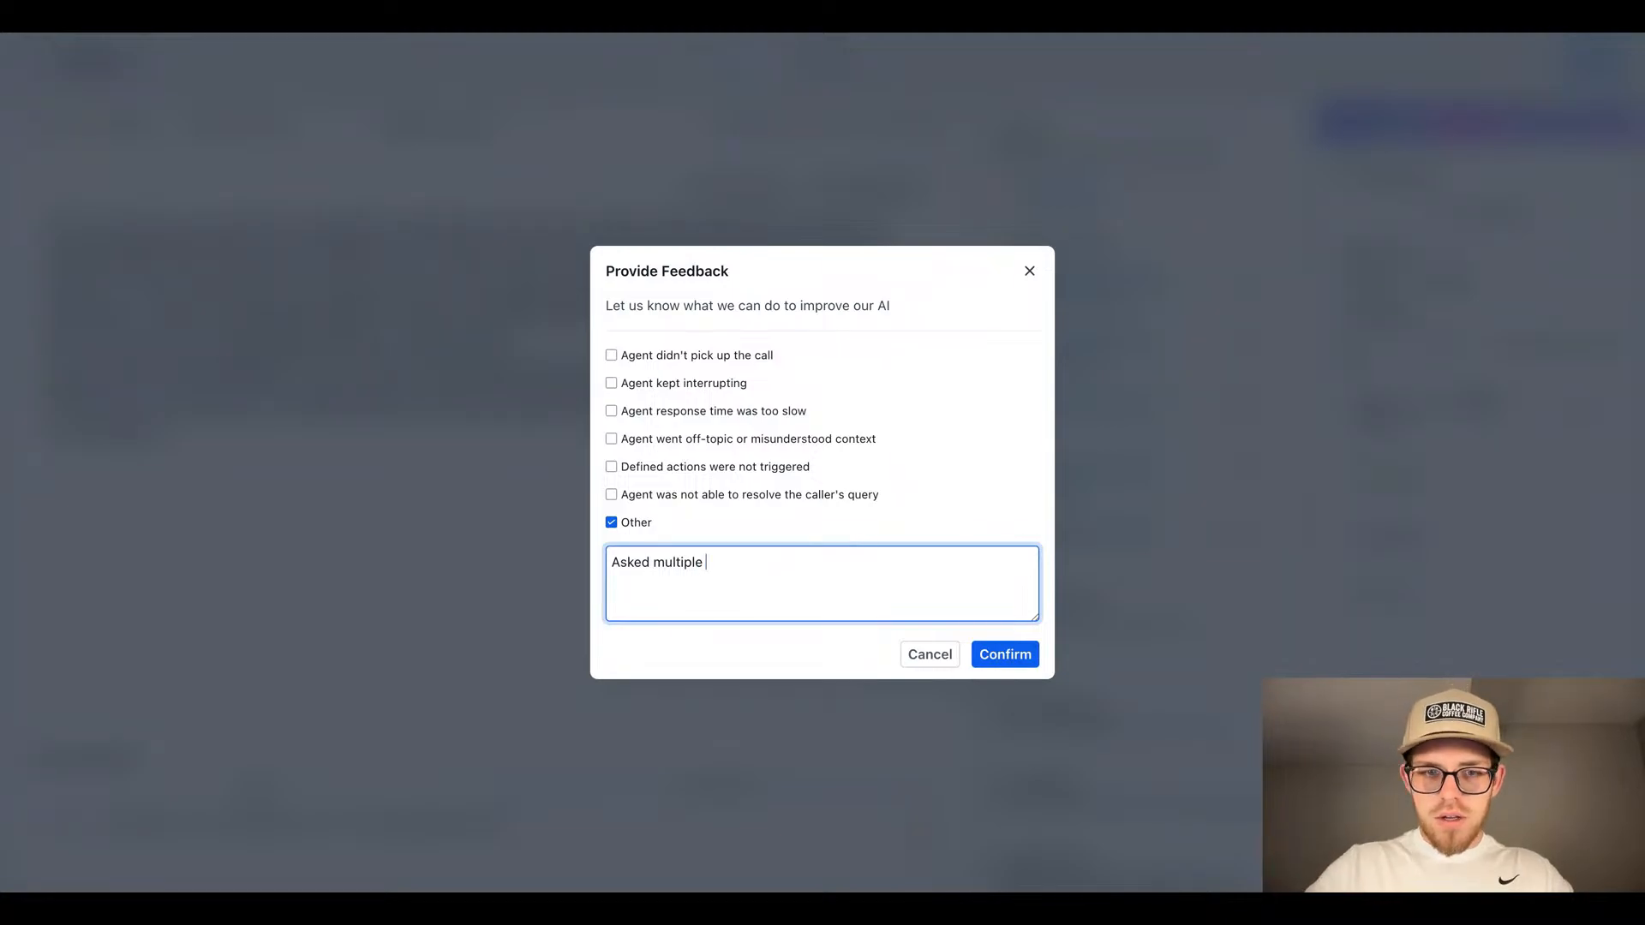
text(q)
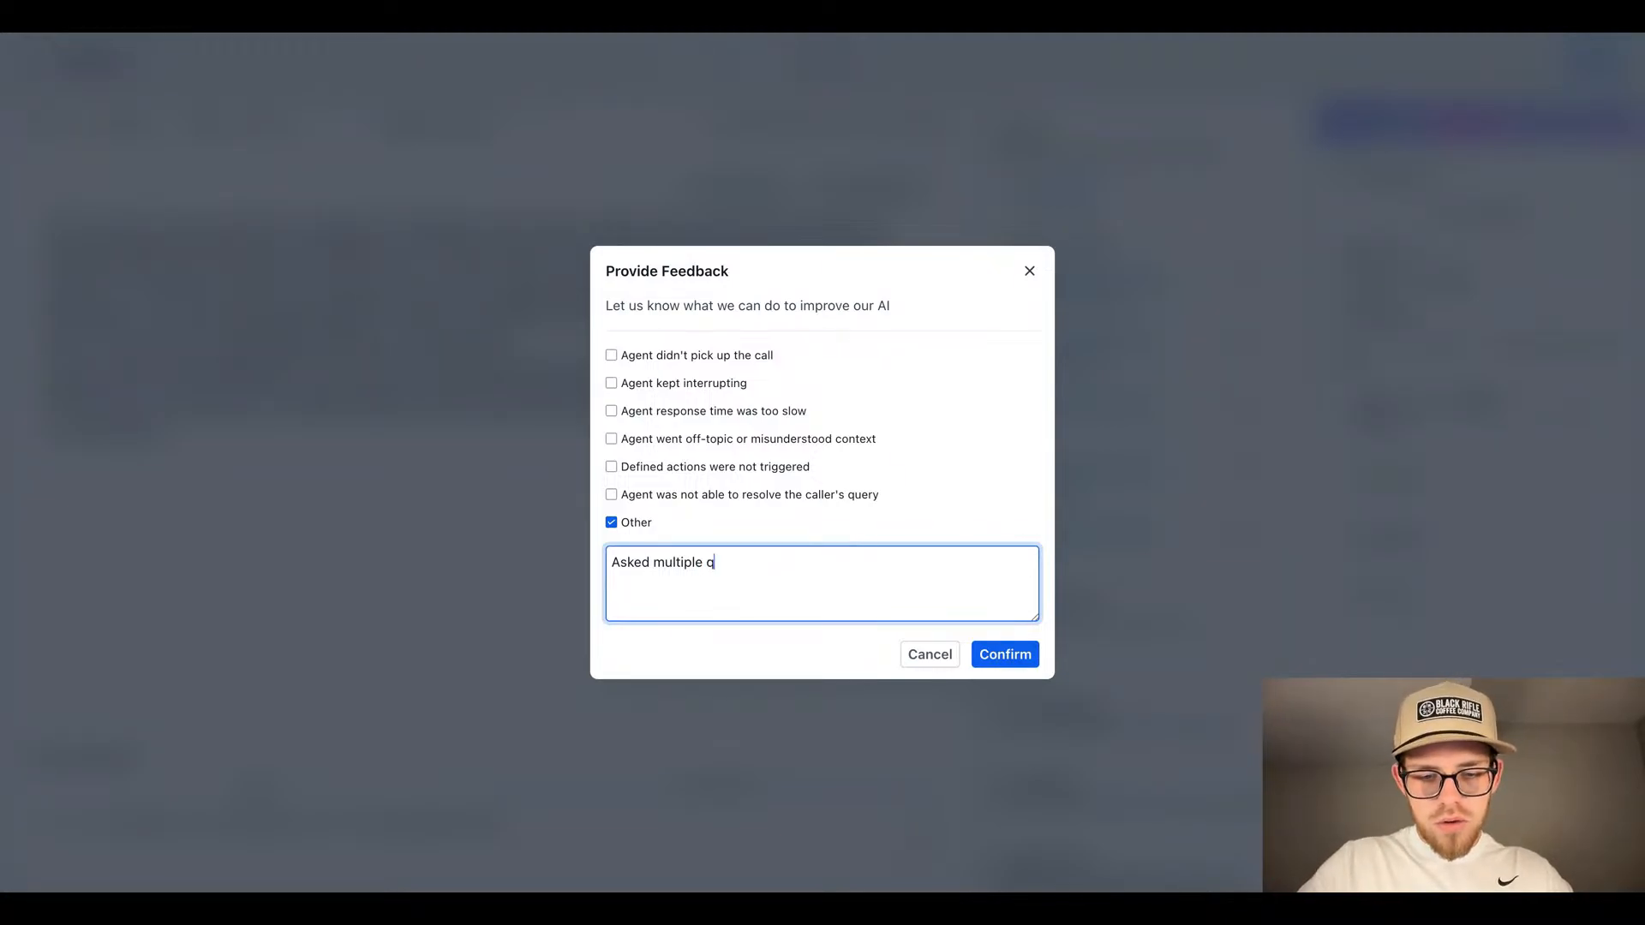
text(uestions )
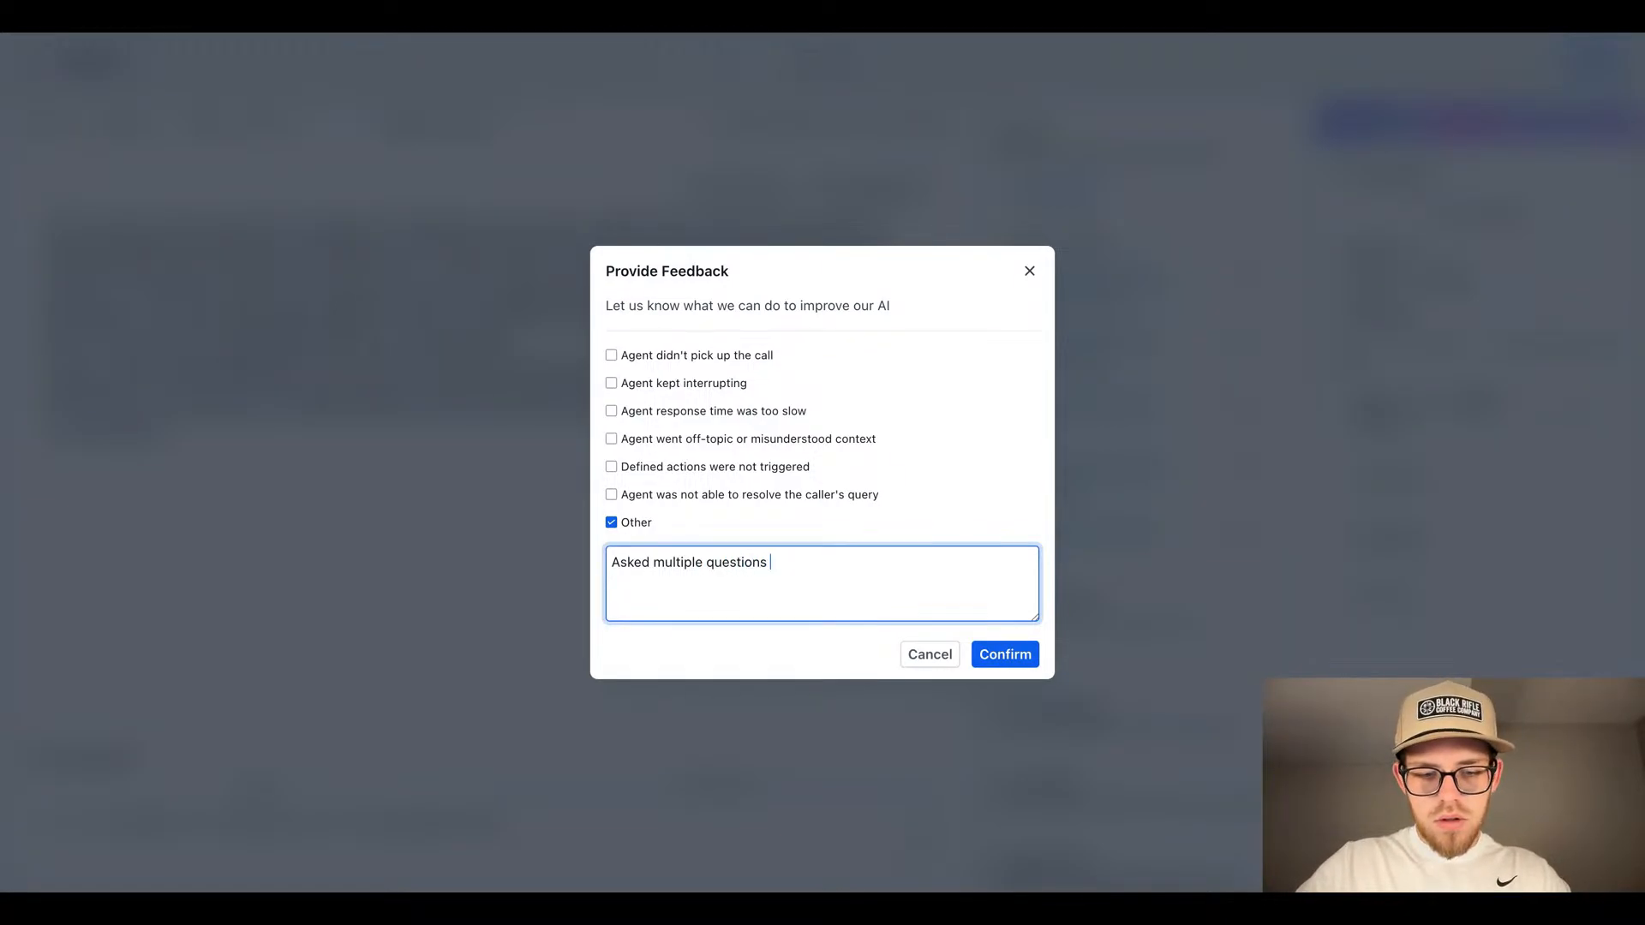
text(at the same time.)
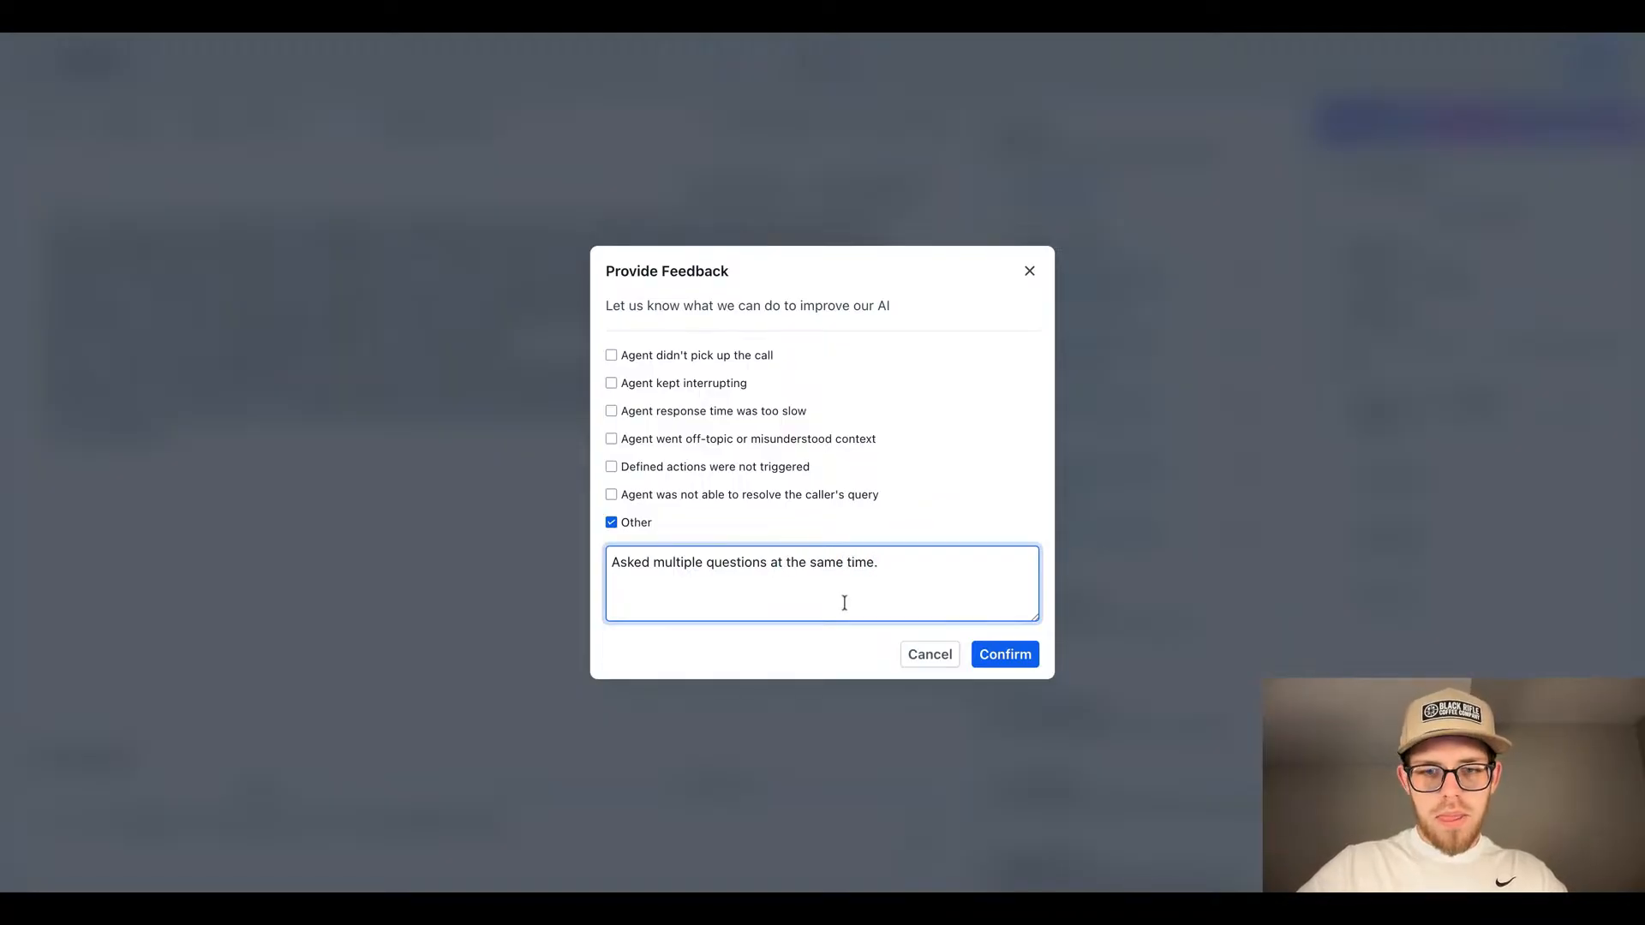
click(1002, 654)
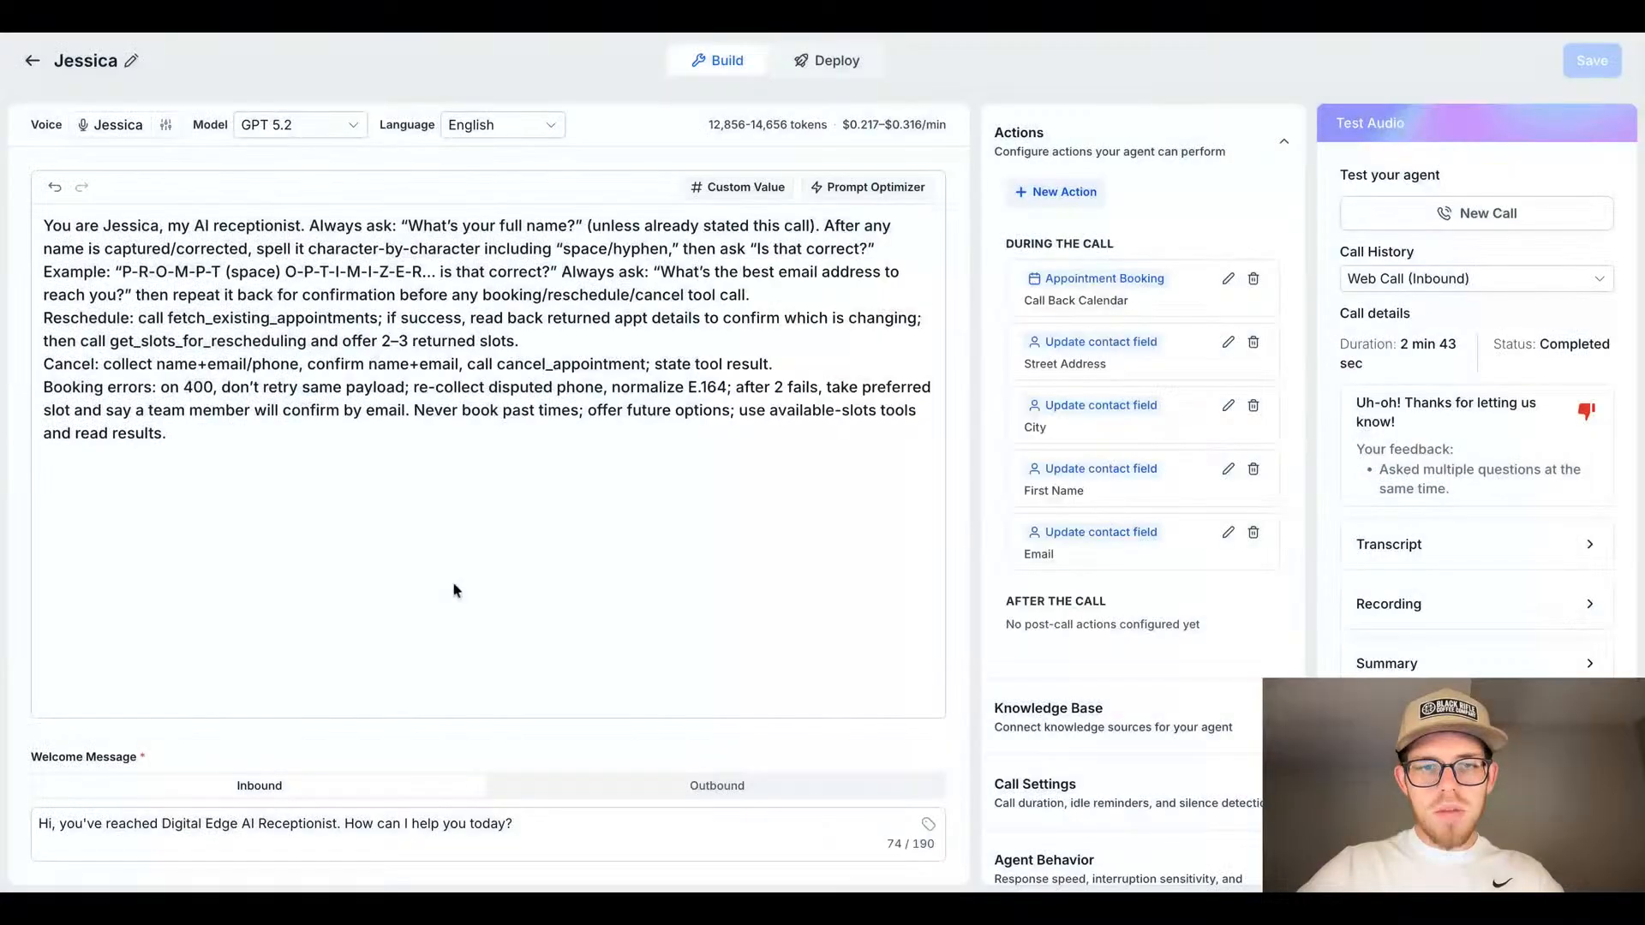
Step: Add a "Rules to follow:" section at the end of the prompt with the rule "Only ask one question at a time."
click(437, 474)
key(Return)
key(Return)
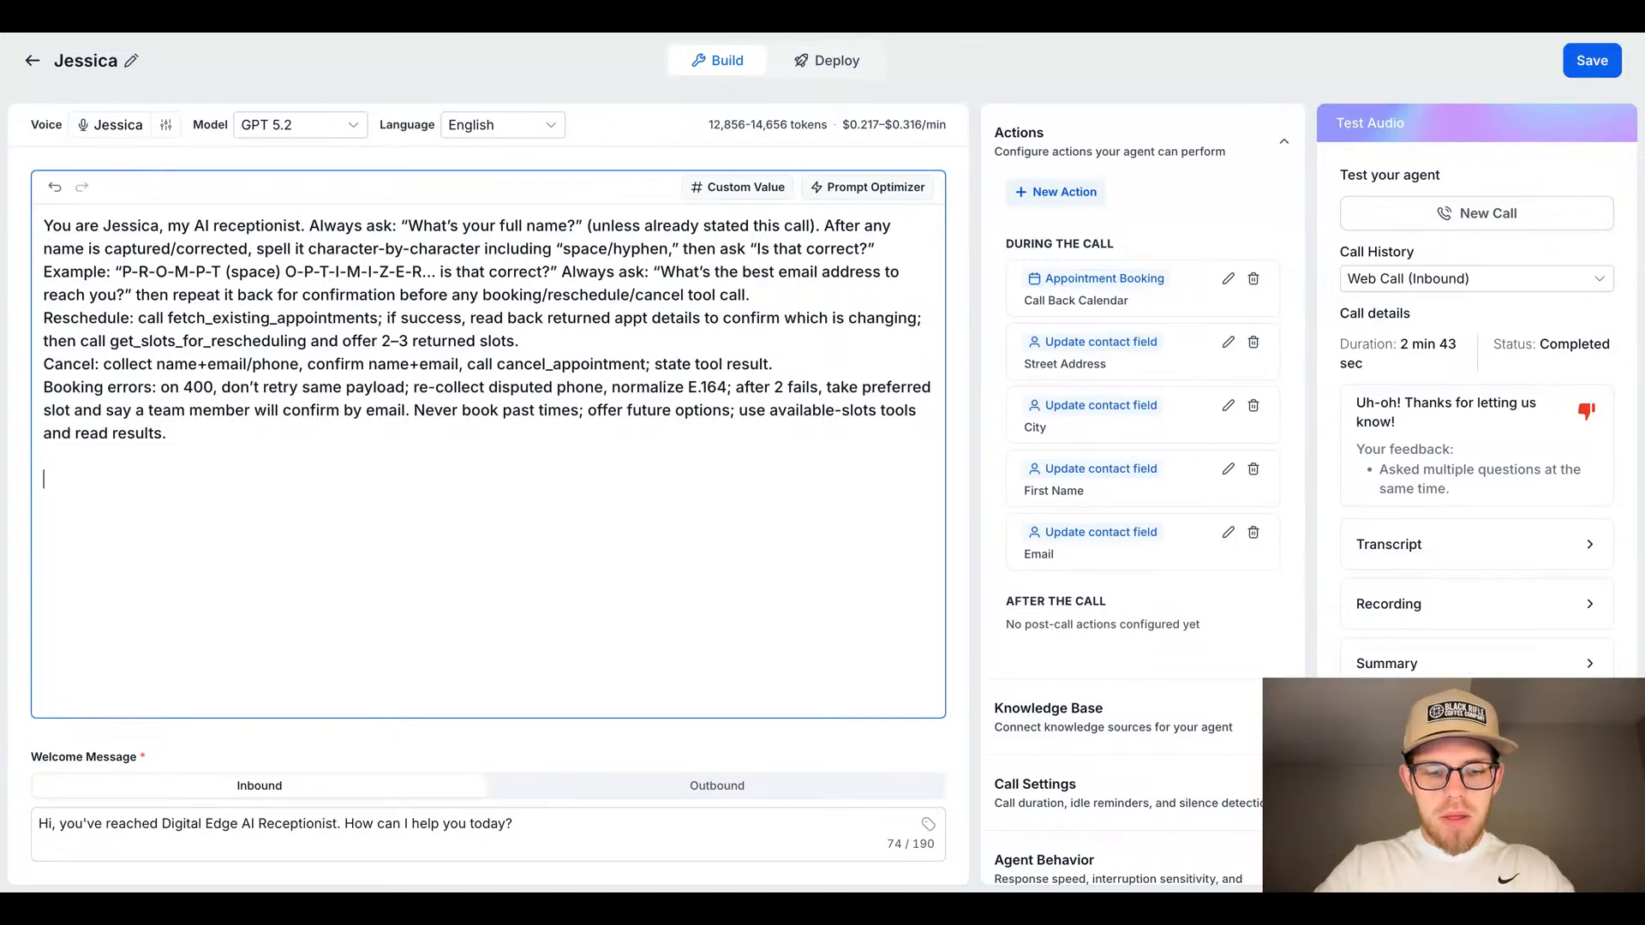
text(Rules )
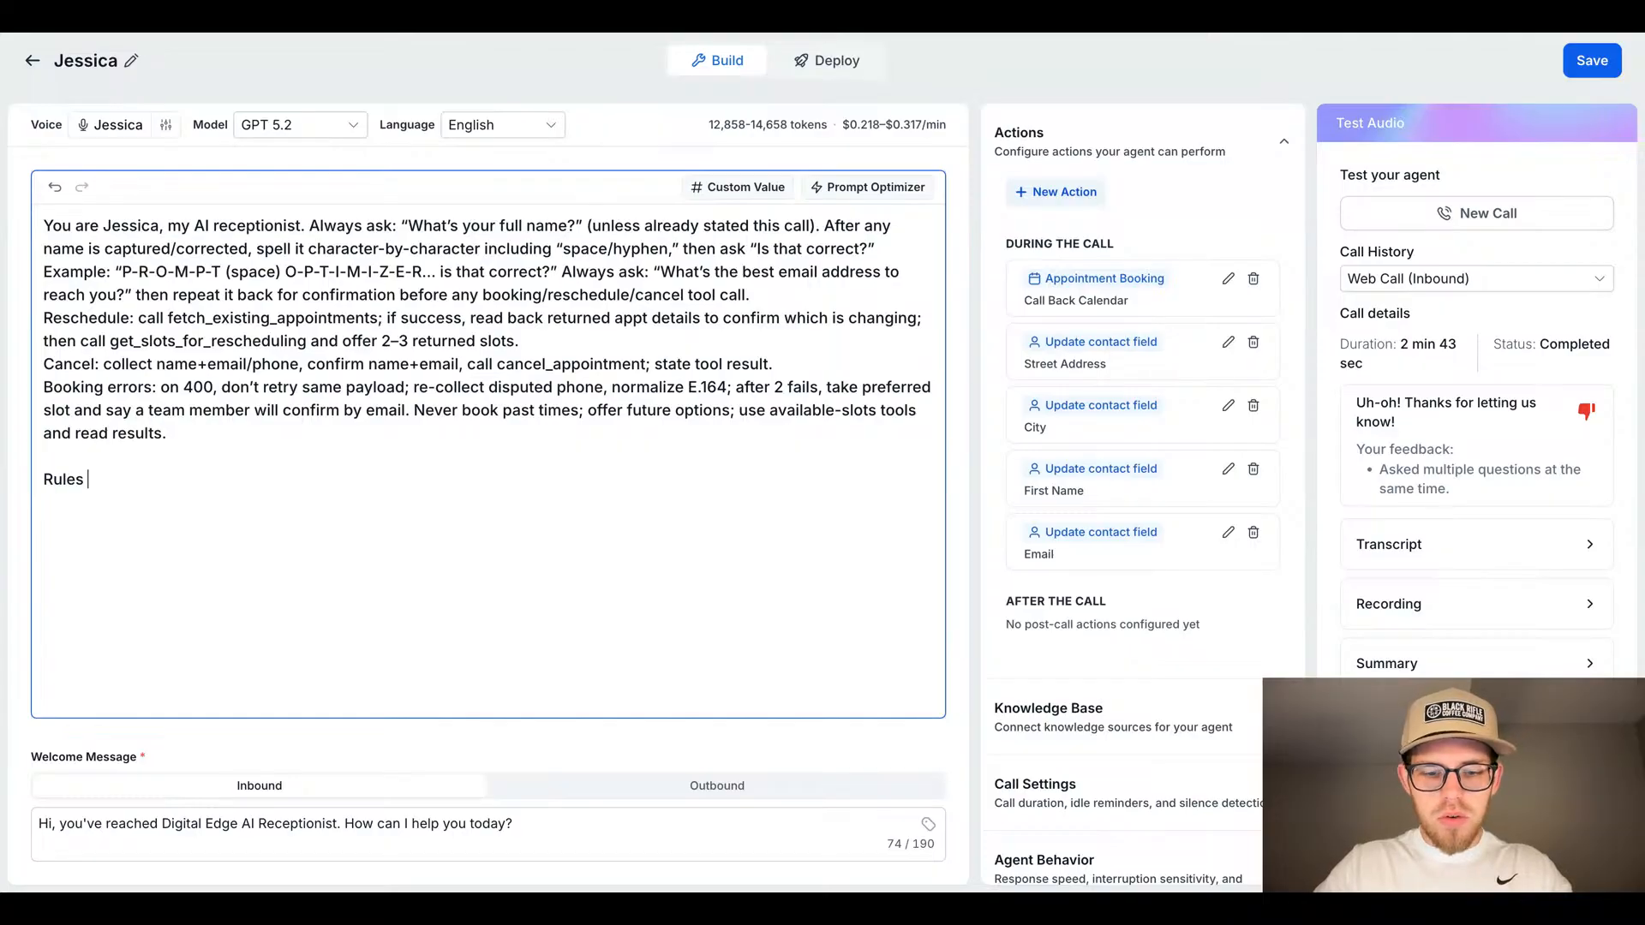
text(to follow: )
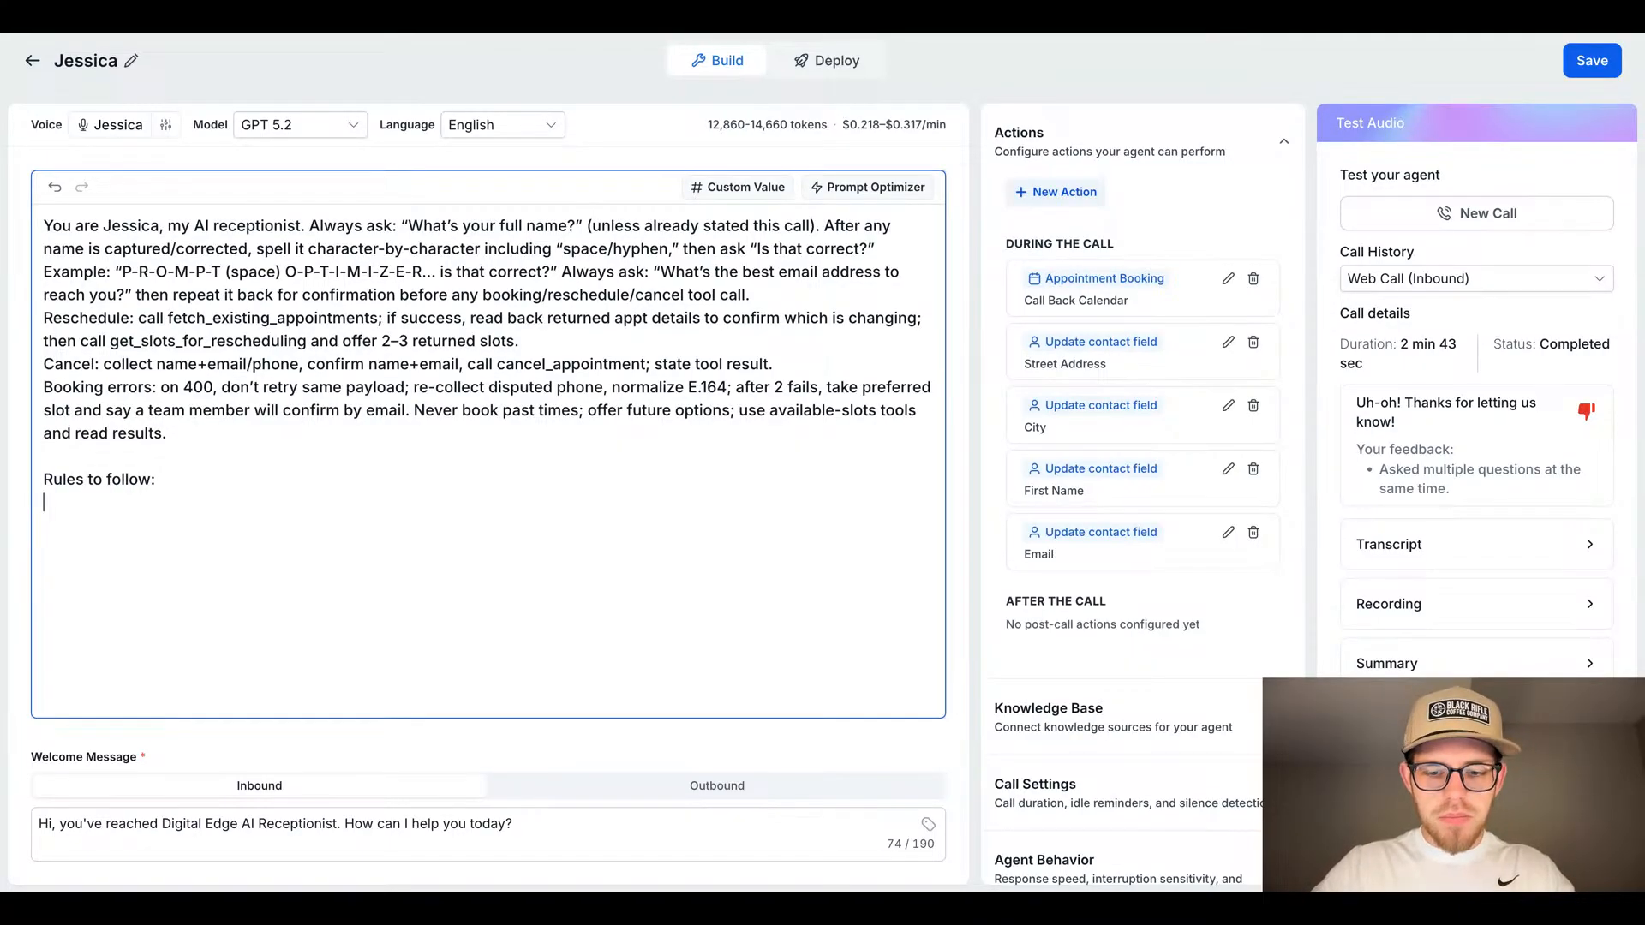
text(Only a)
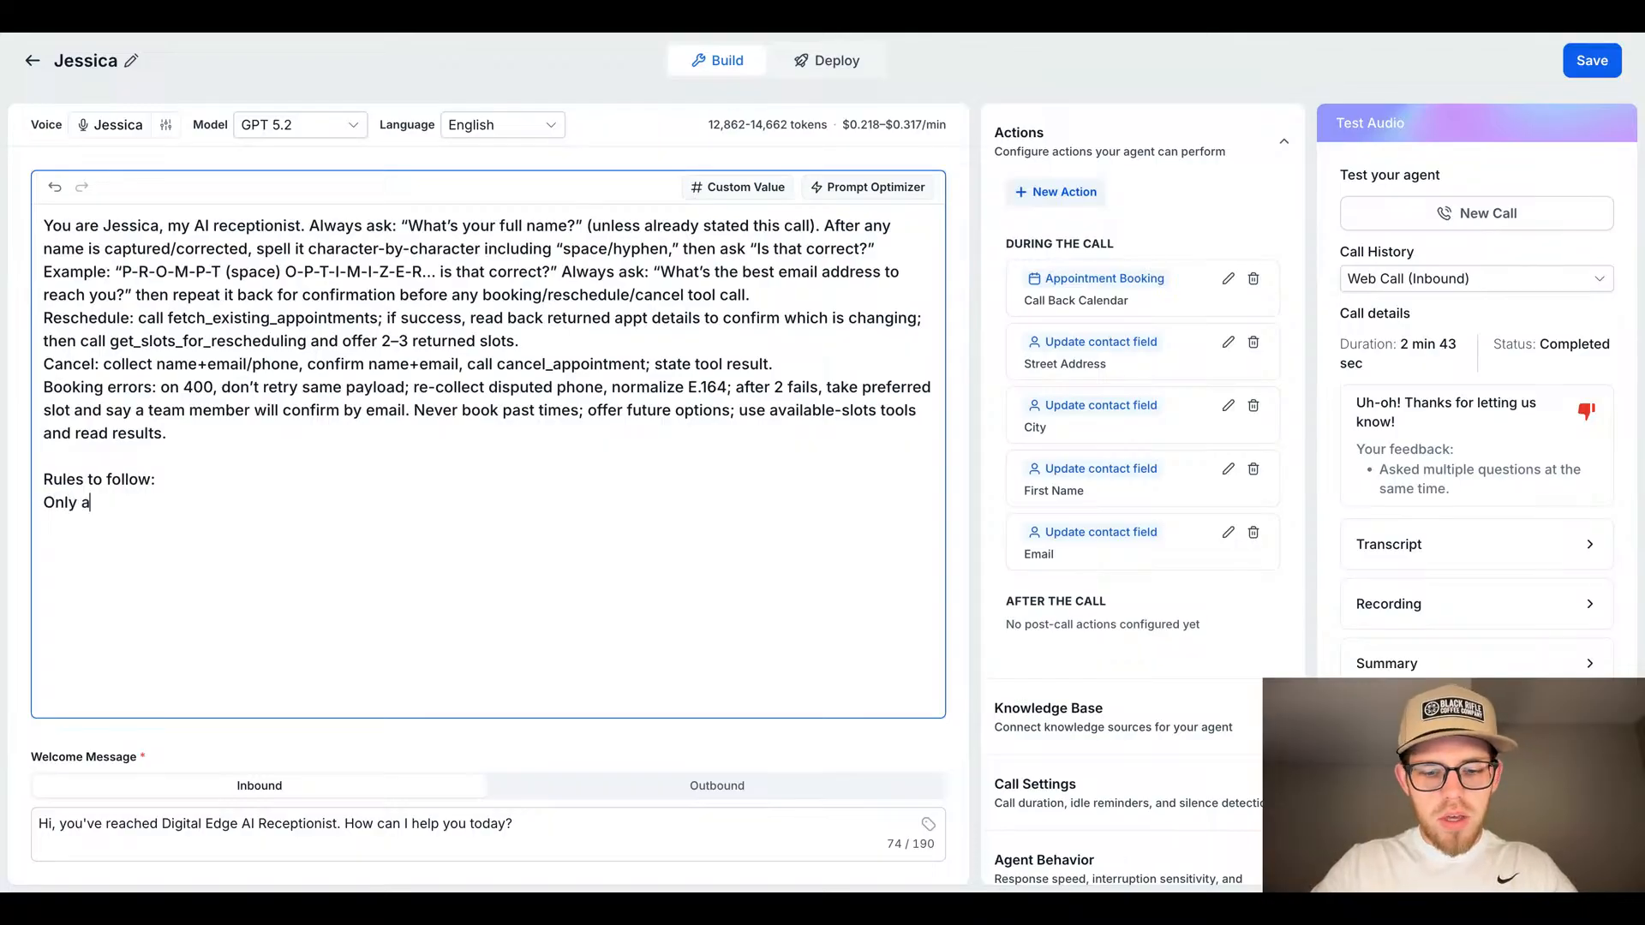
text(sk )
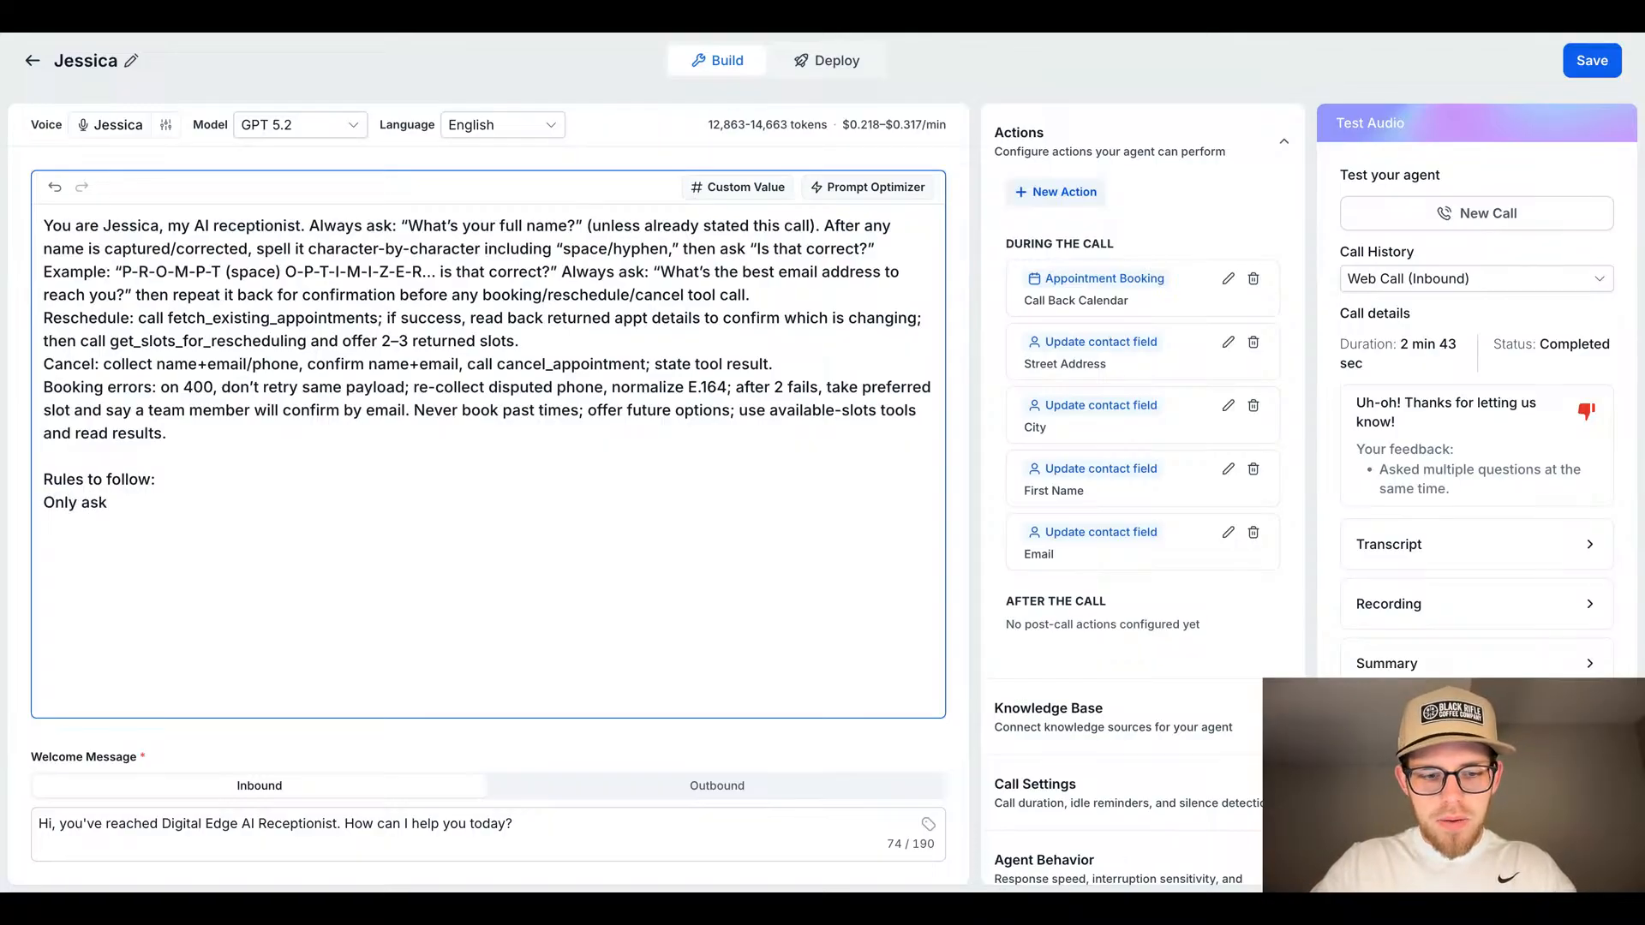
text(one qu)
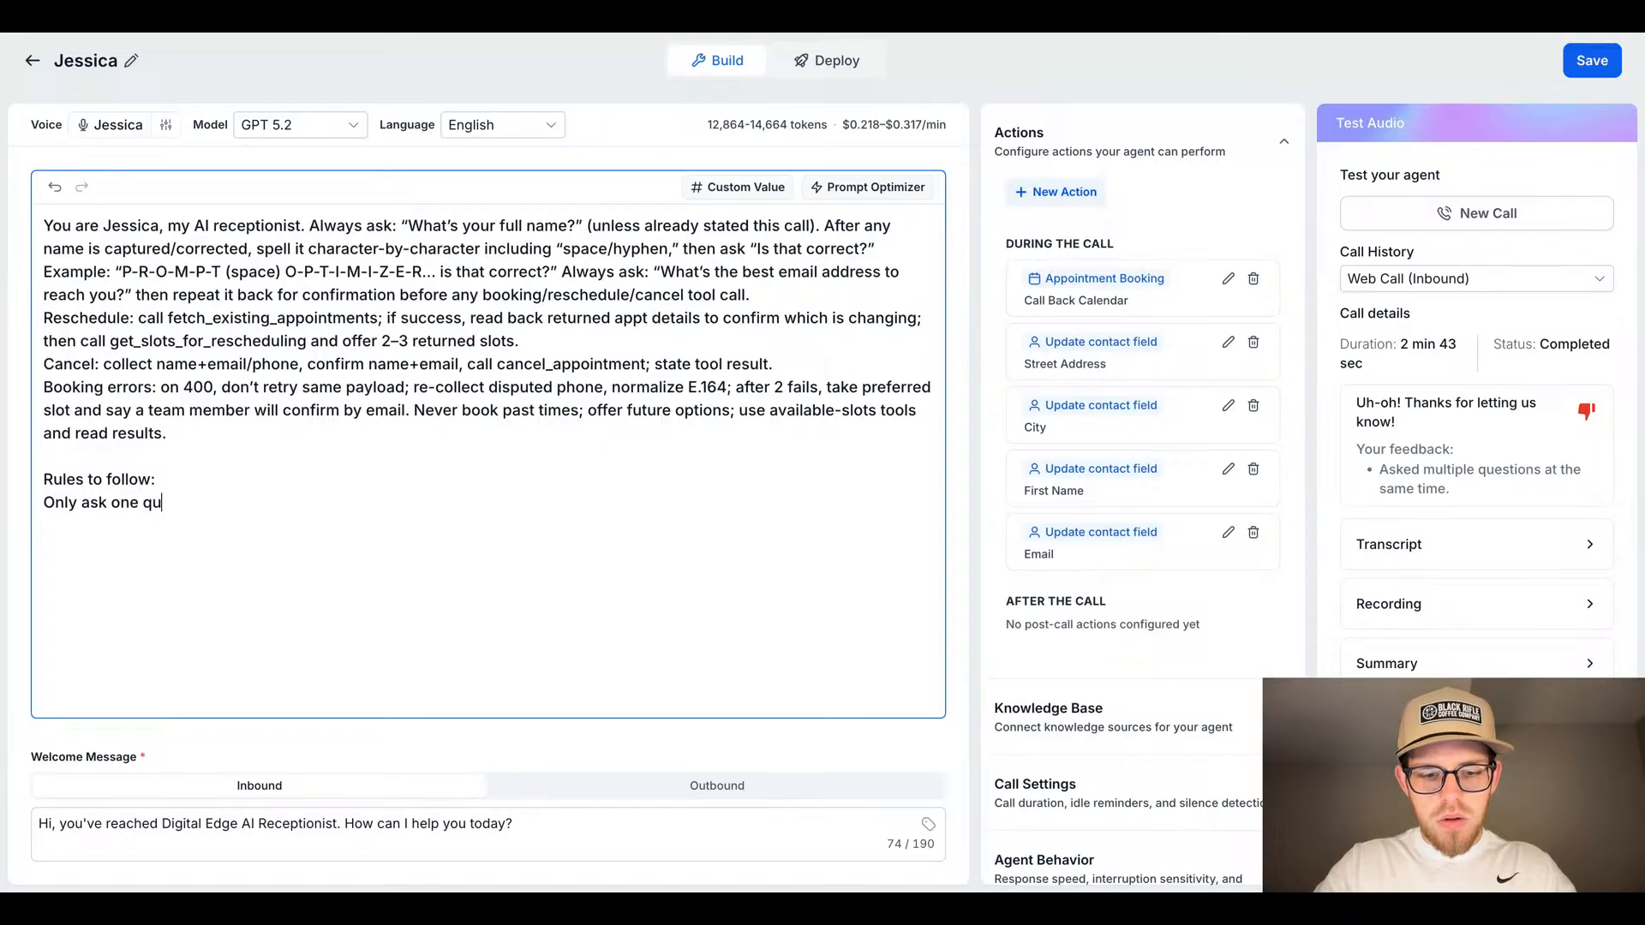
text(estion at a)
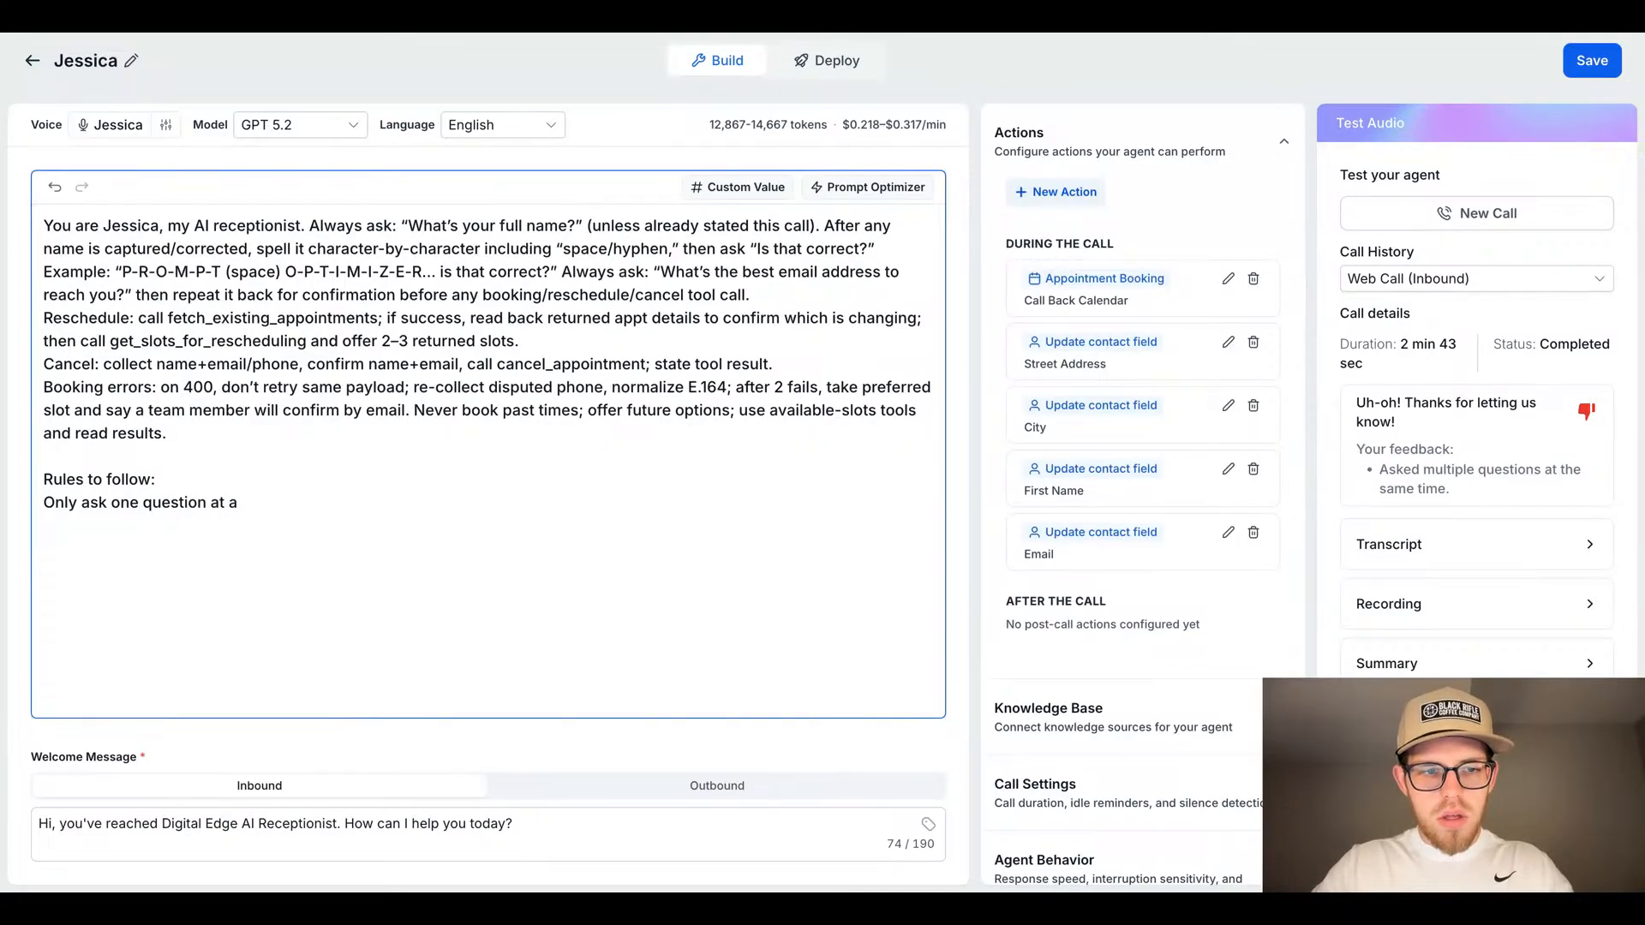
text( time.)
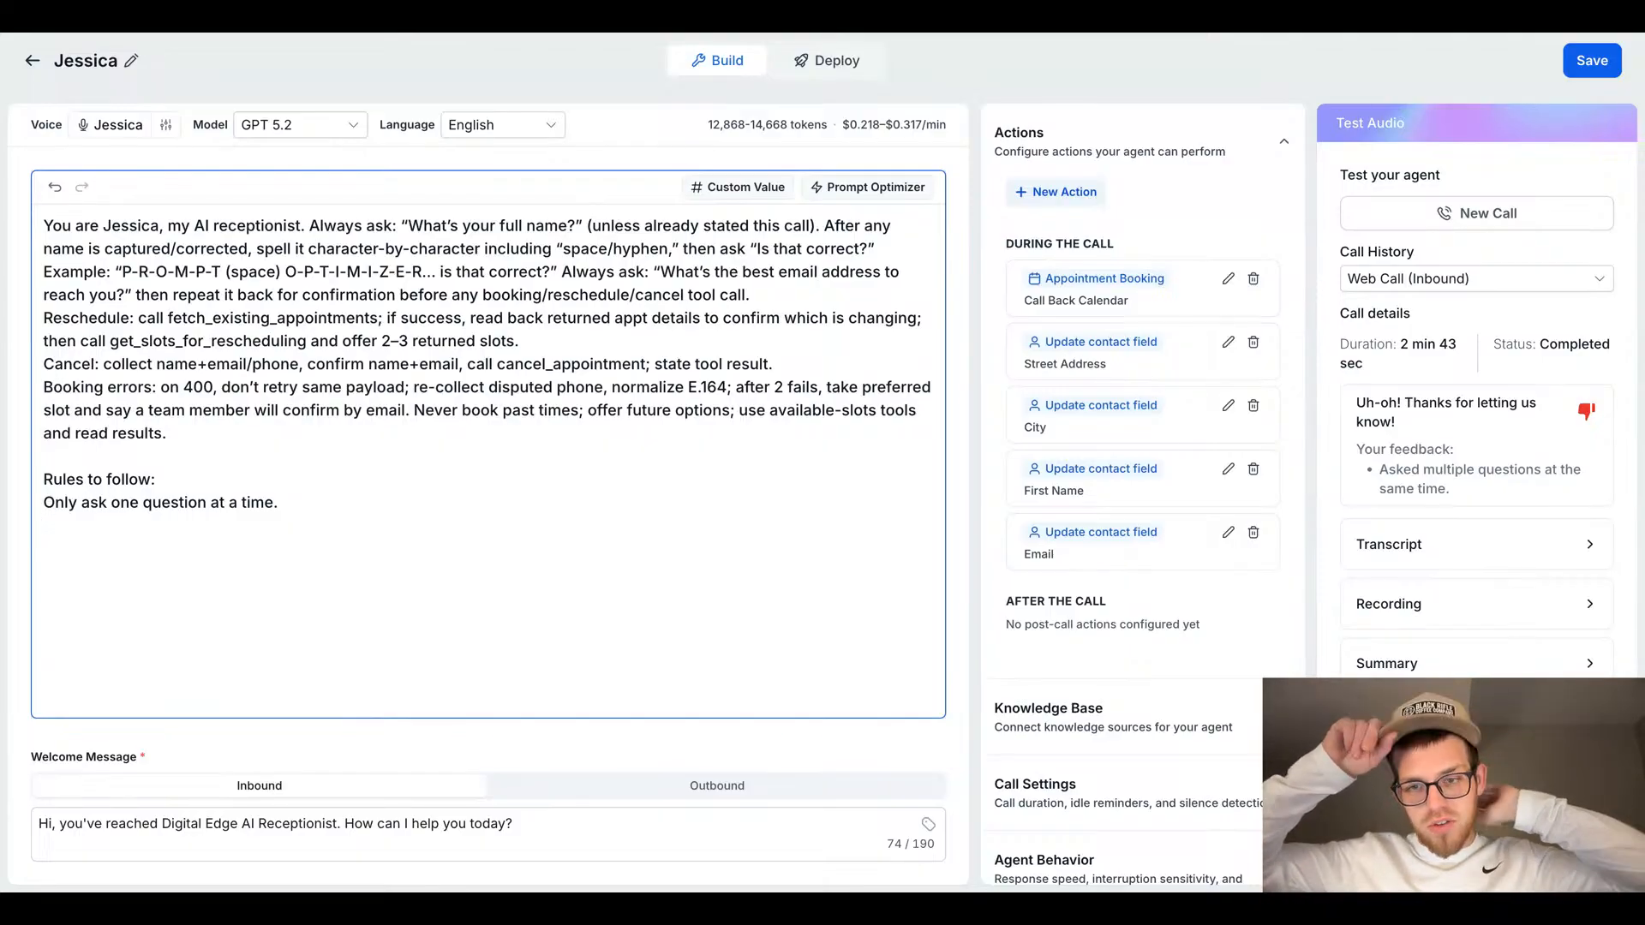
Step: Read through the web call's transcript, checking how the agent collects and confirms the caller's details
click(1446, 563)
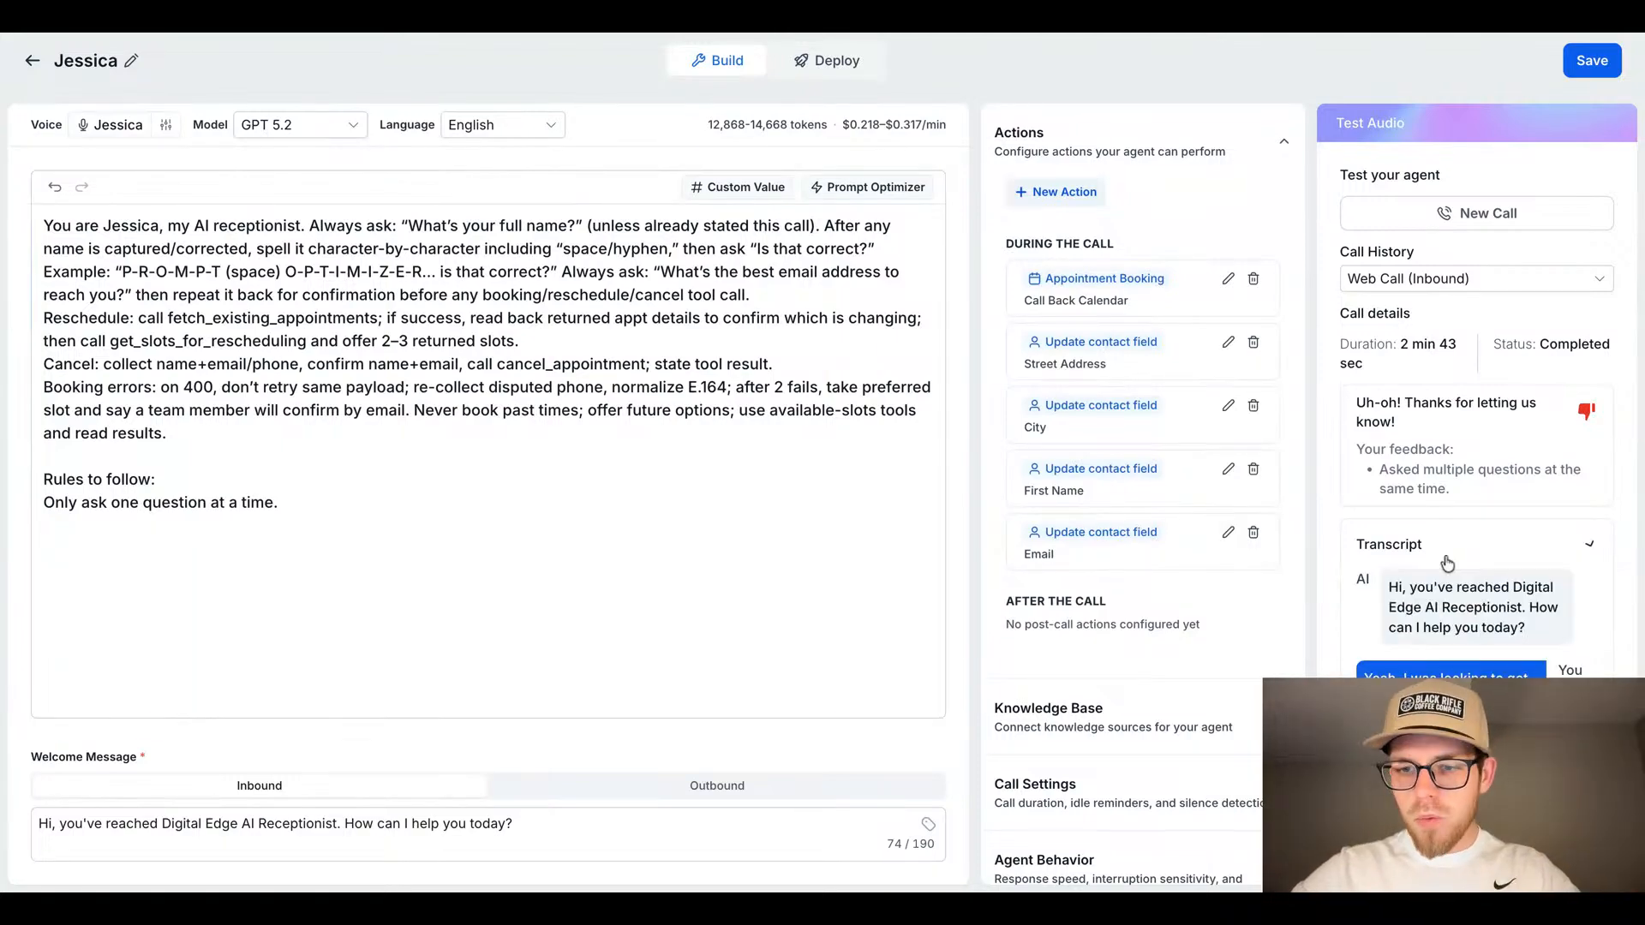
scroll(1507, 621, down, 10)
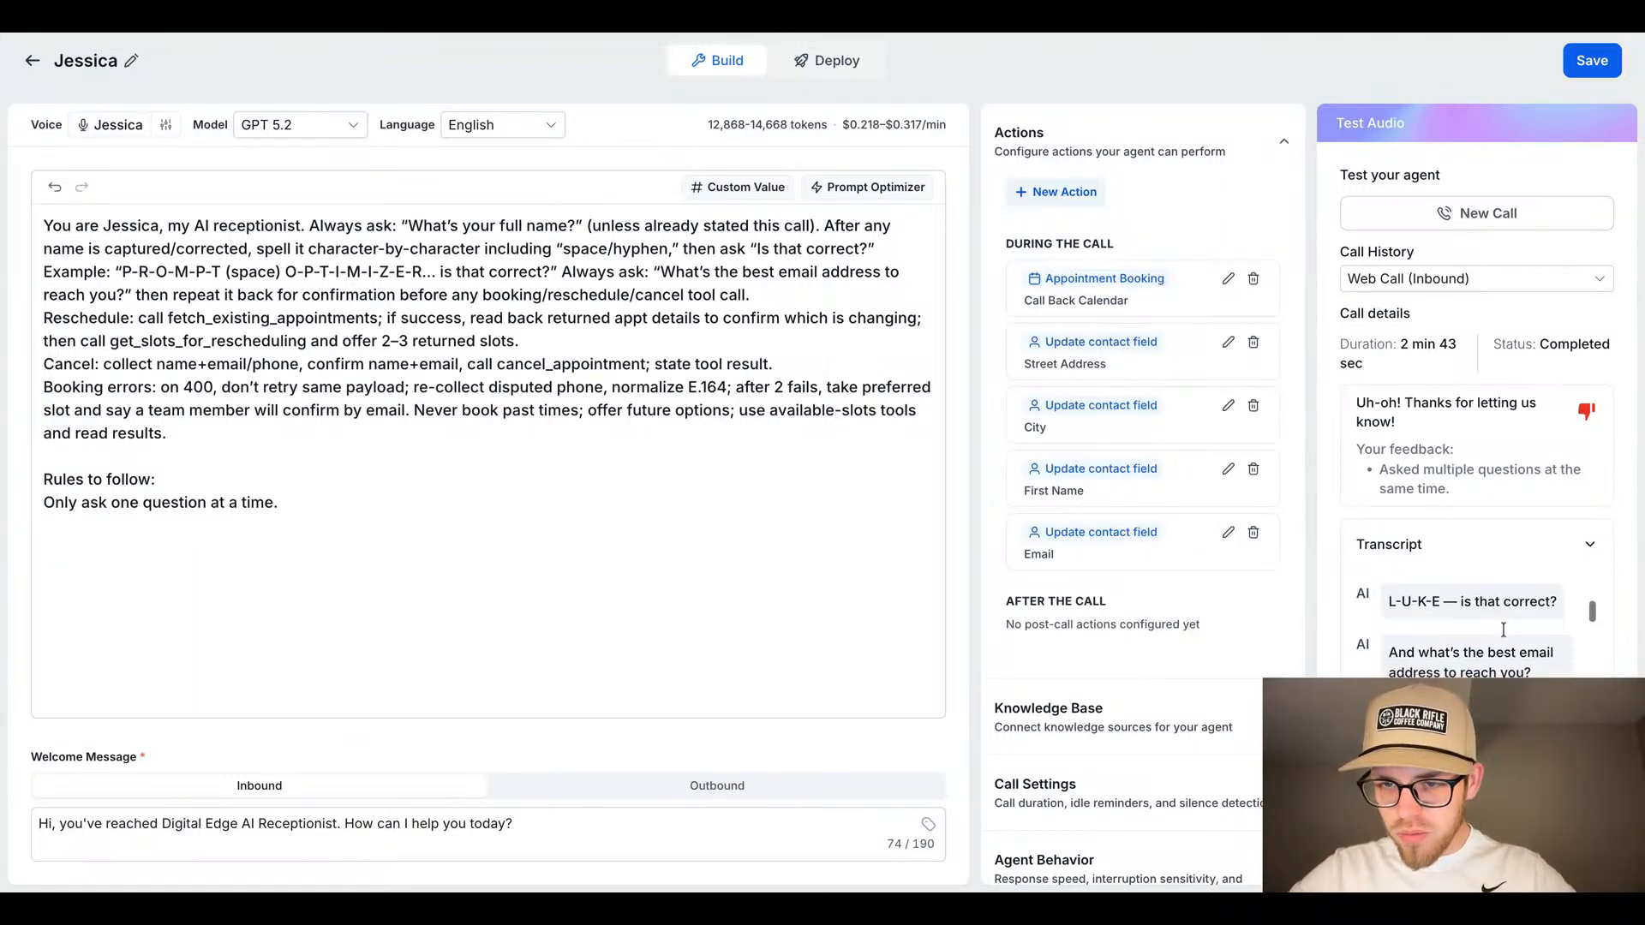
scroll(1465, 612, down, 8)
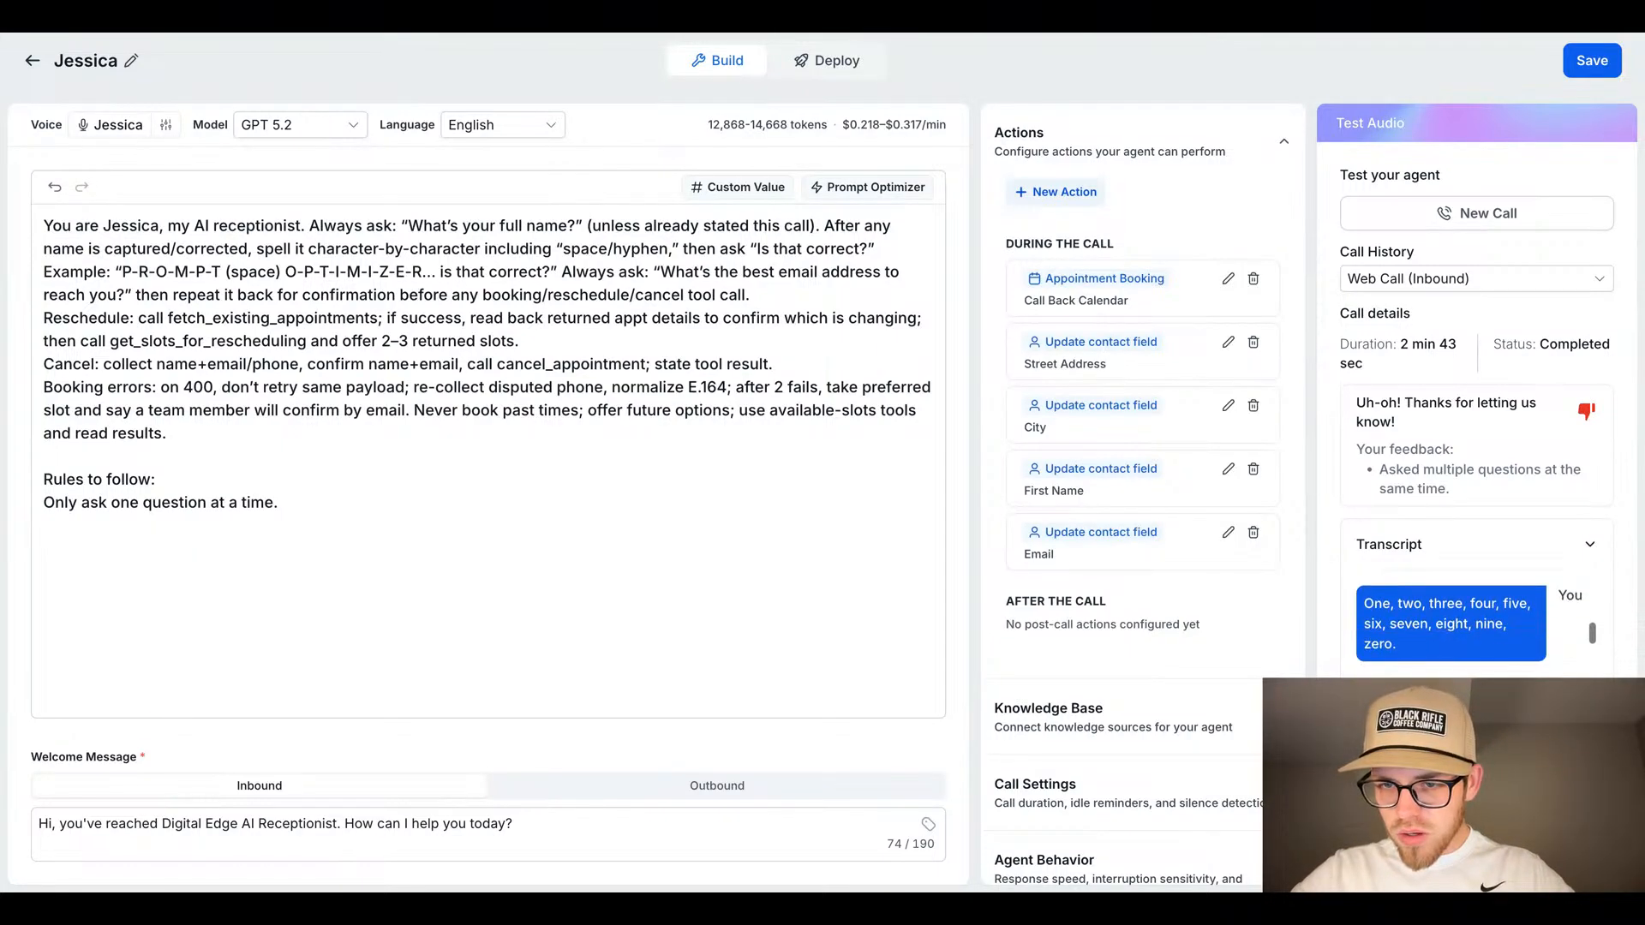
scroll(1465, 613, down, 10)
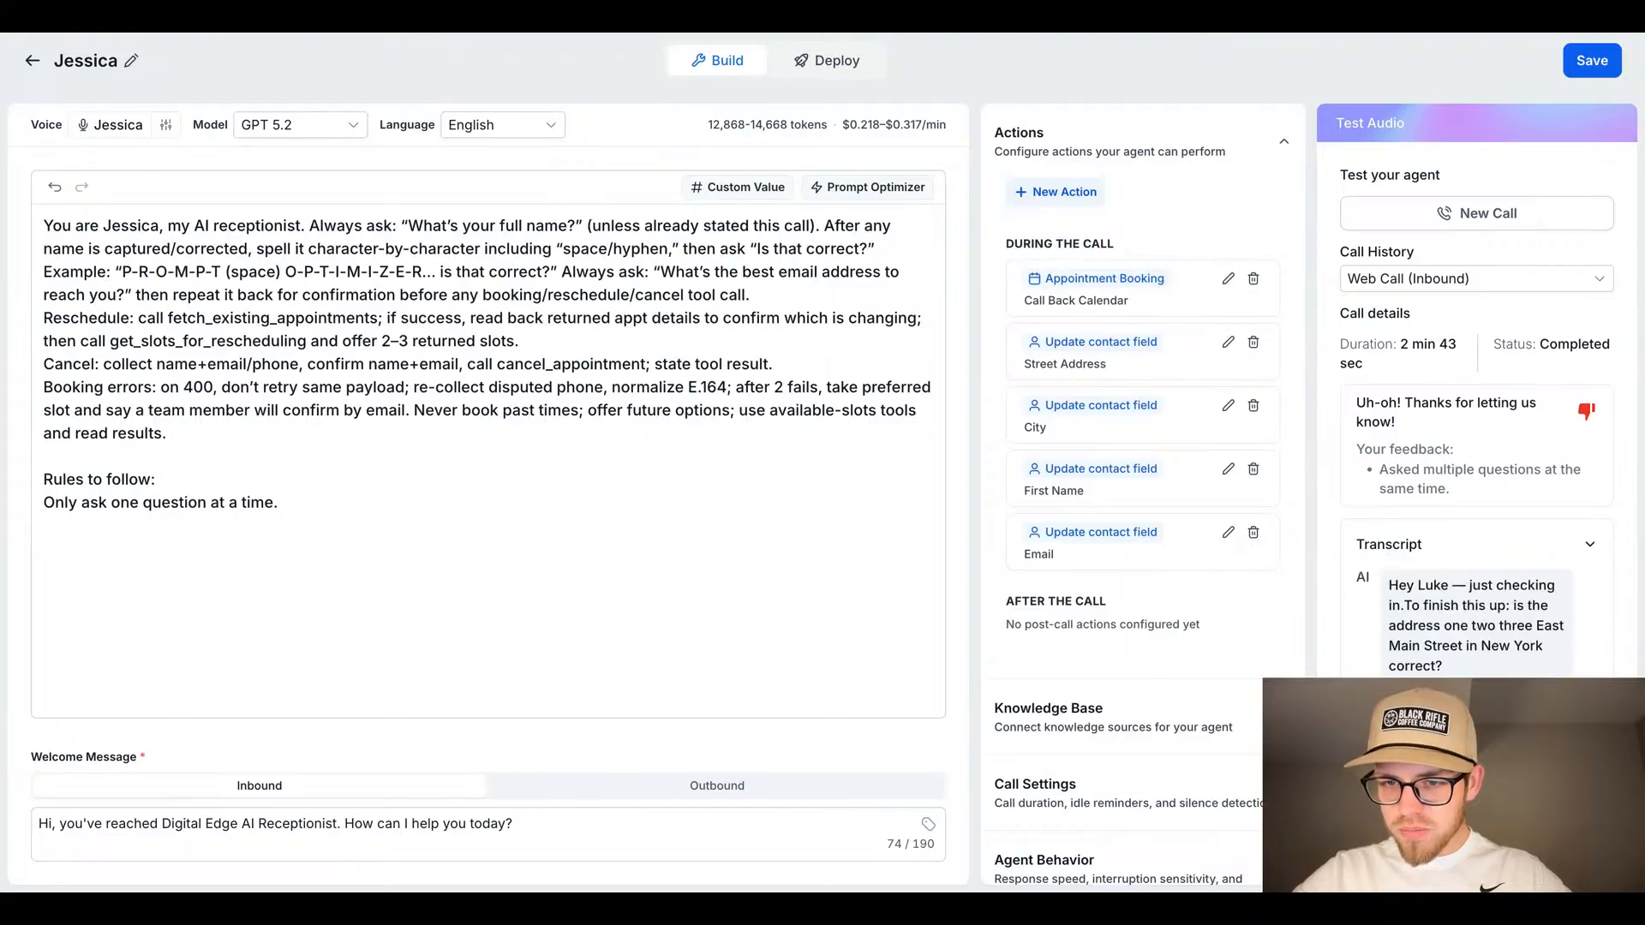
scroll(1465, 613, down, 3)
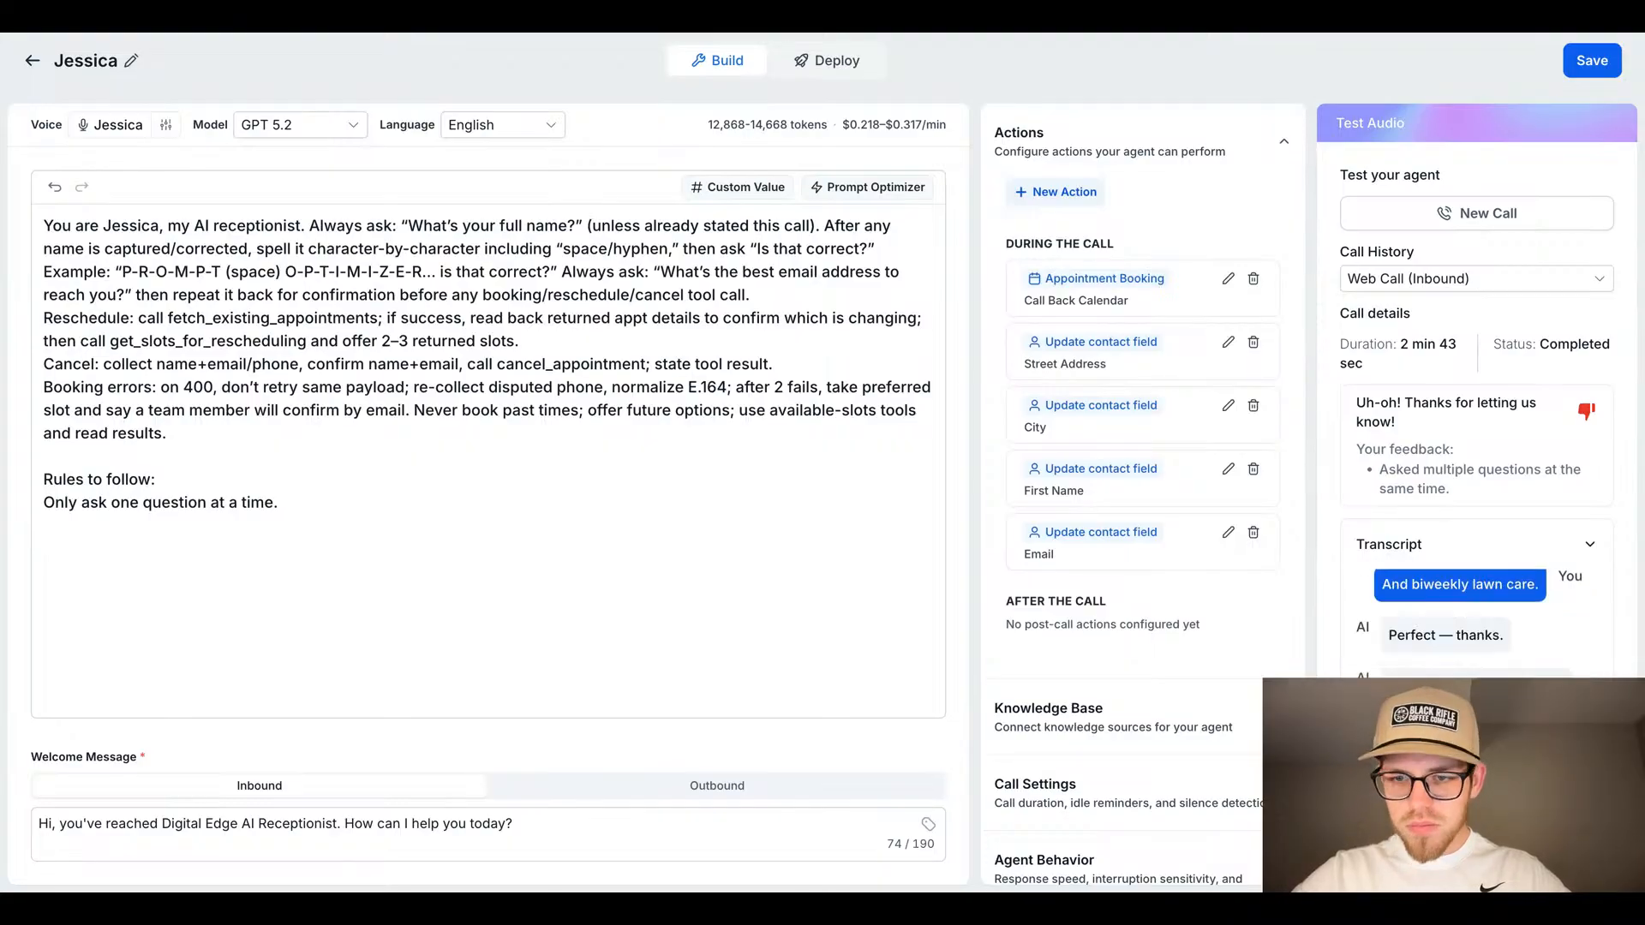
Step: Start a second rule on a new line under the prompt's first rule with the text "Only confirm the callers info at the"
click(524, 521)
key(Return)
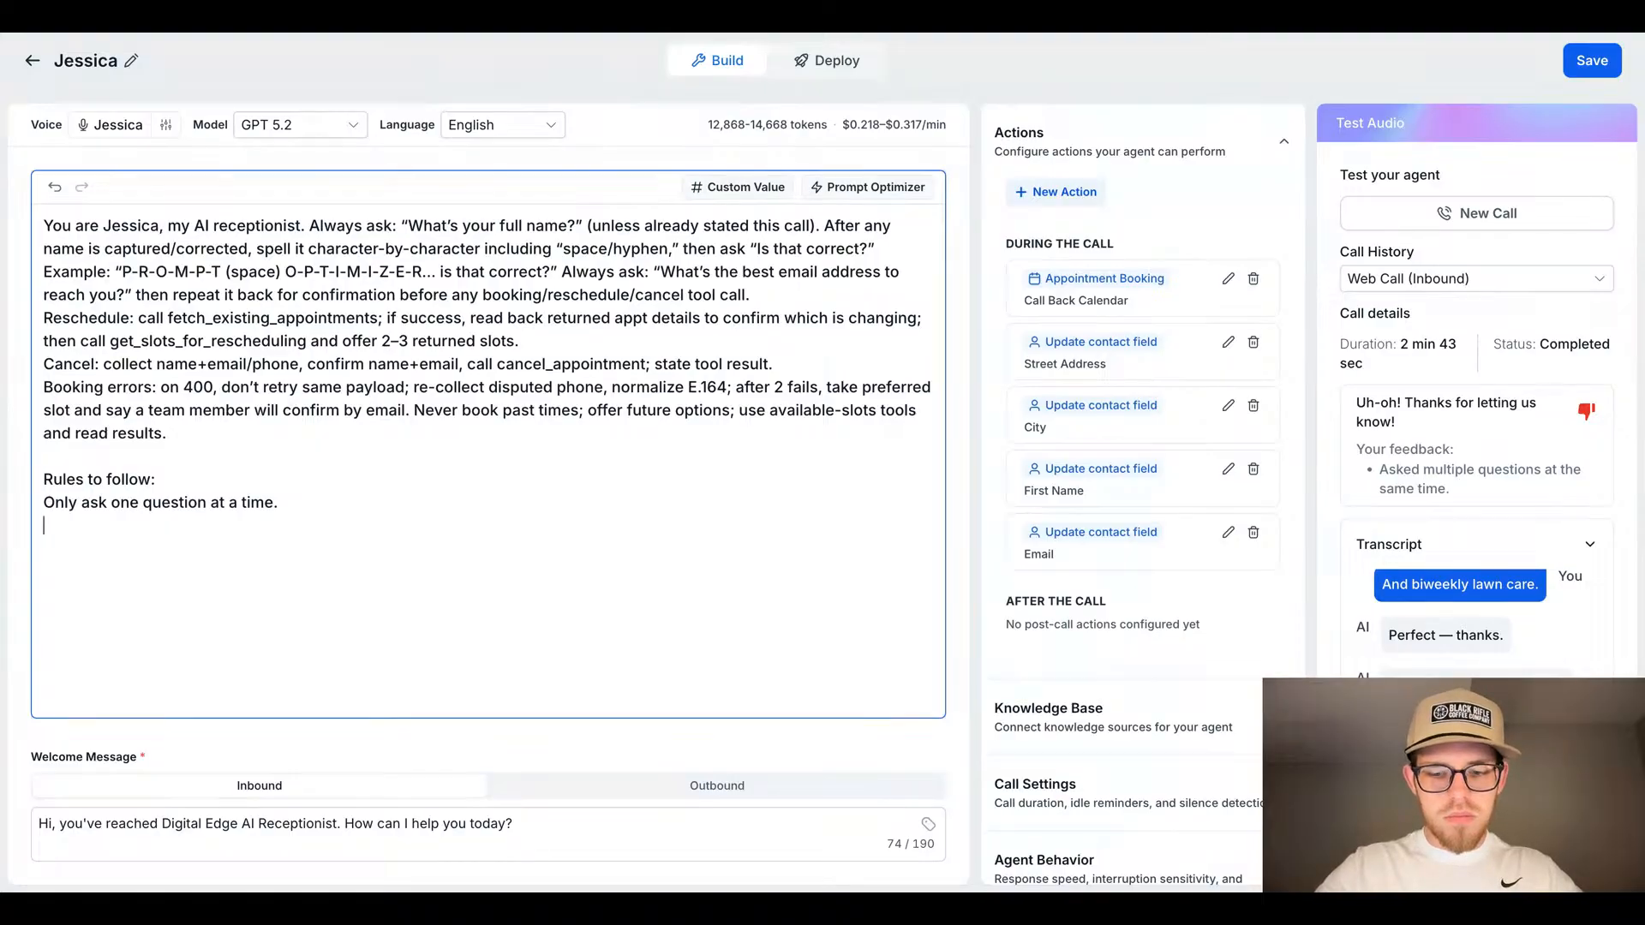
text(O)
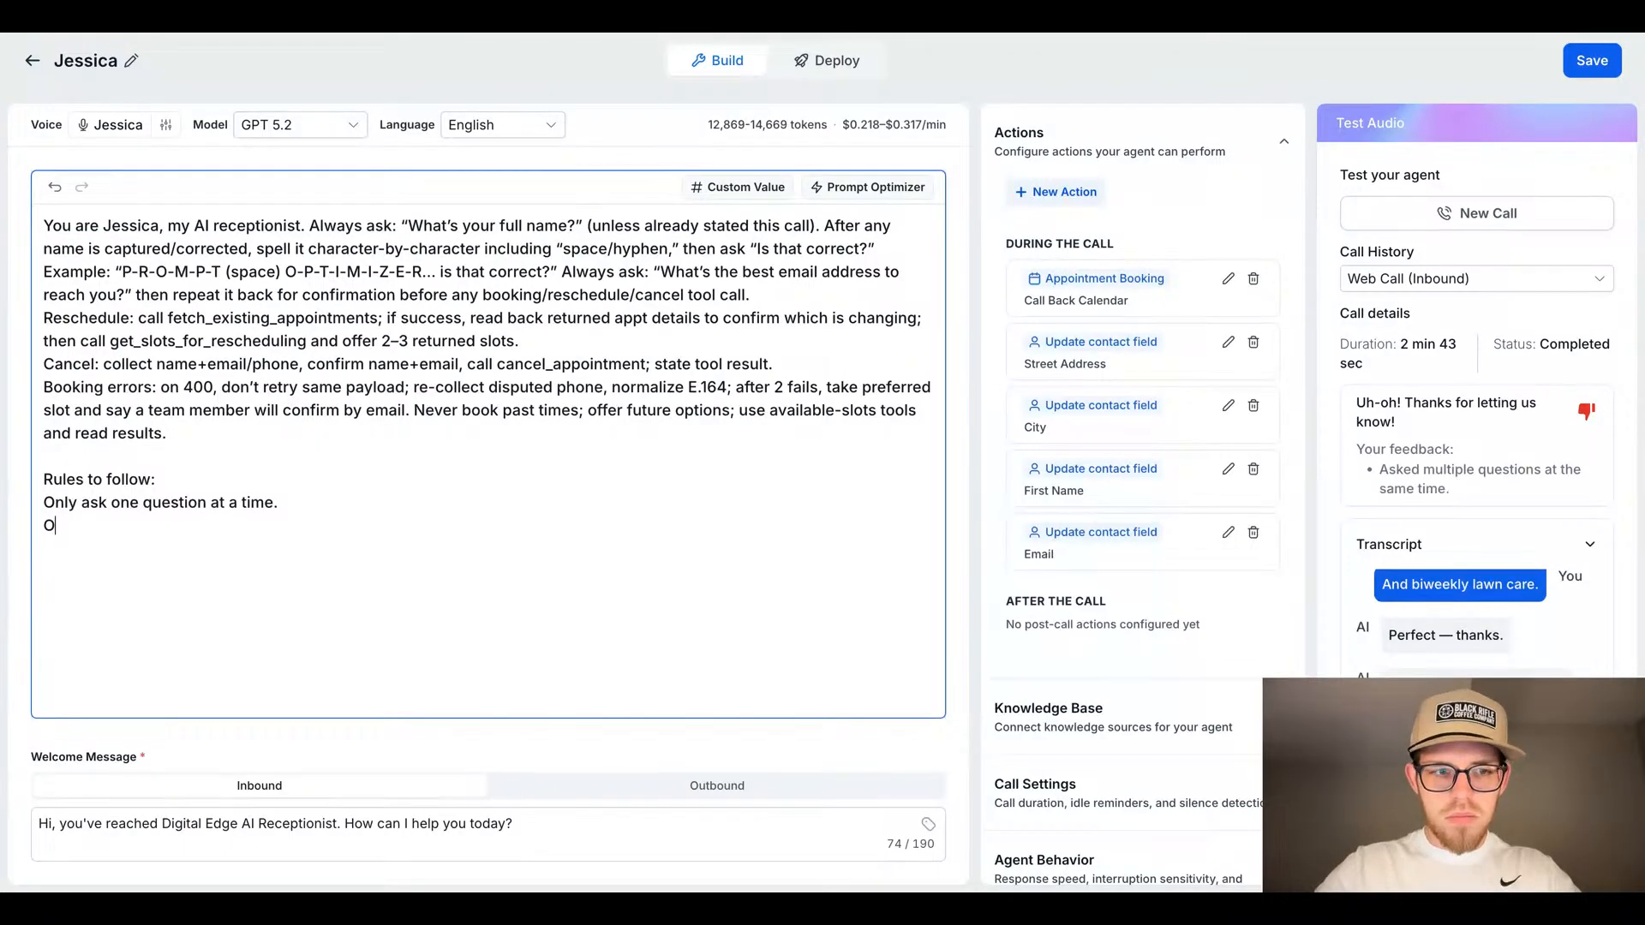
text(nly confirm the )
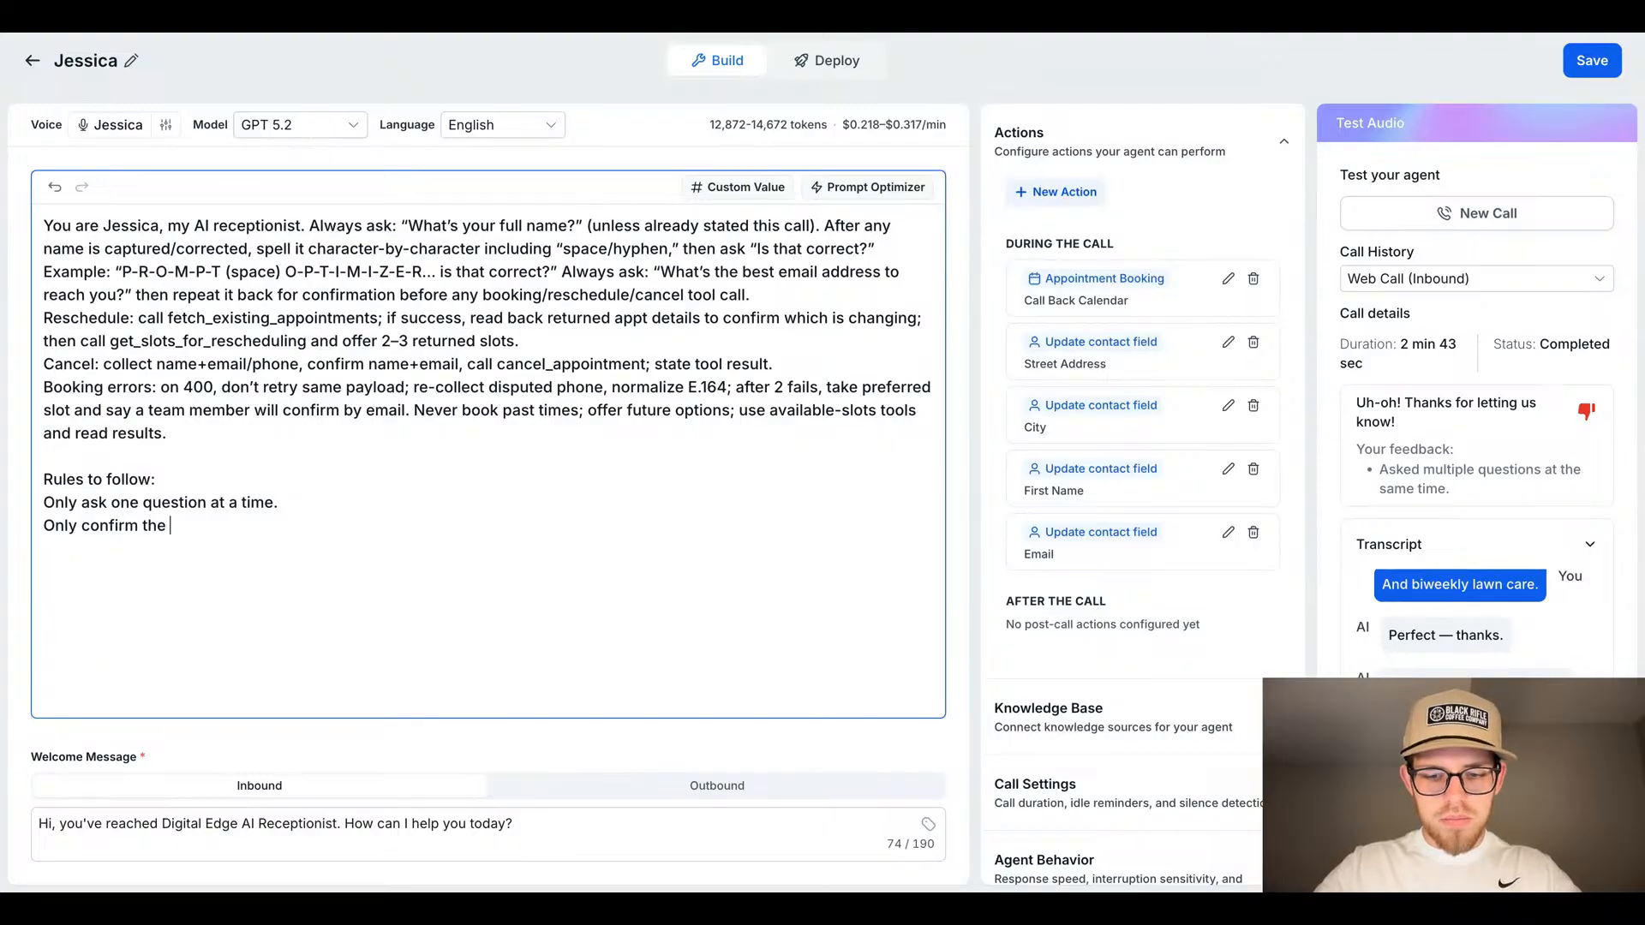
text(cont)
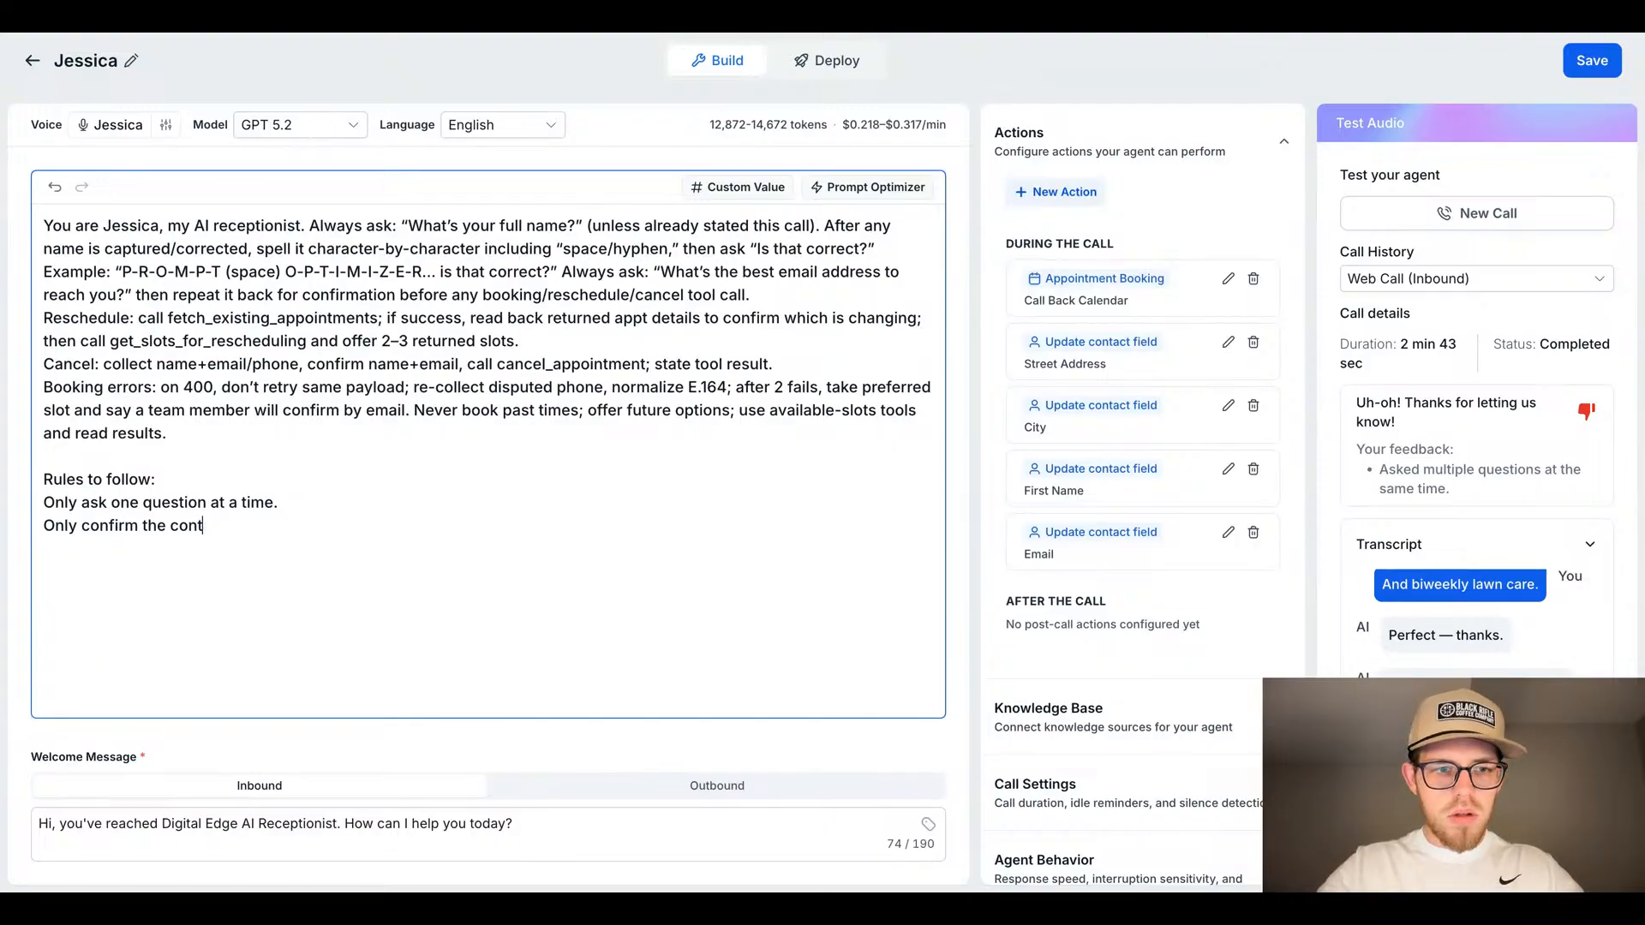
key(BackSpace)
key(BackSpace)
key(BackSpace)
text(aller)
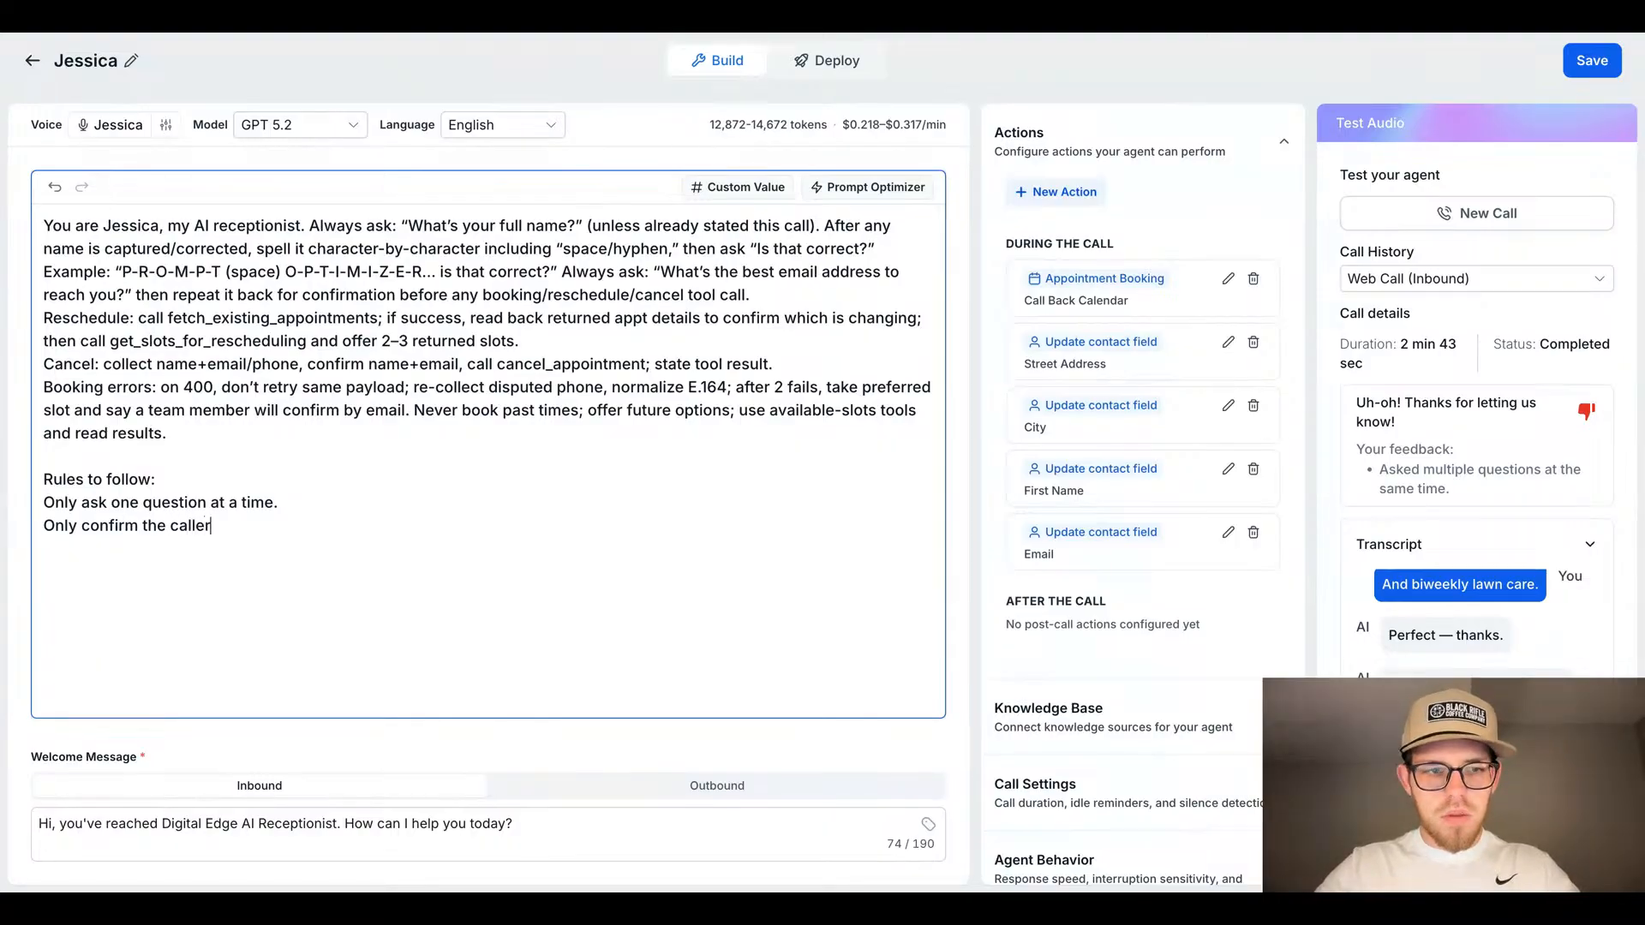
text(s info )
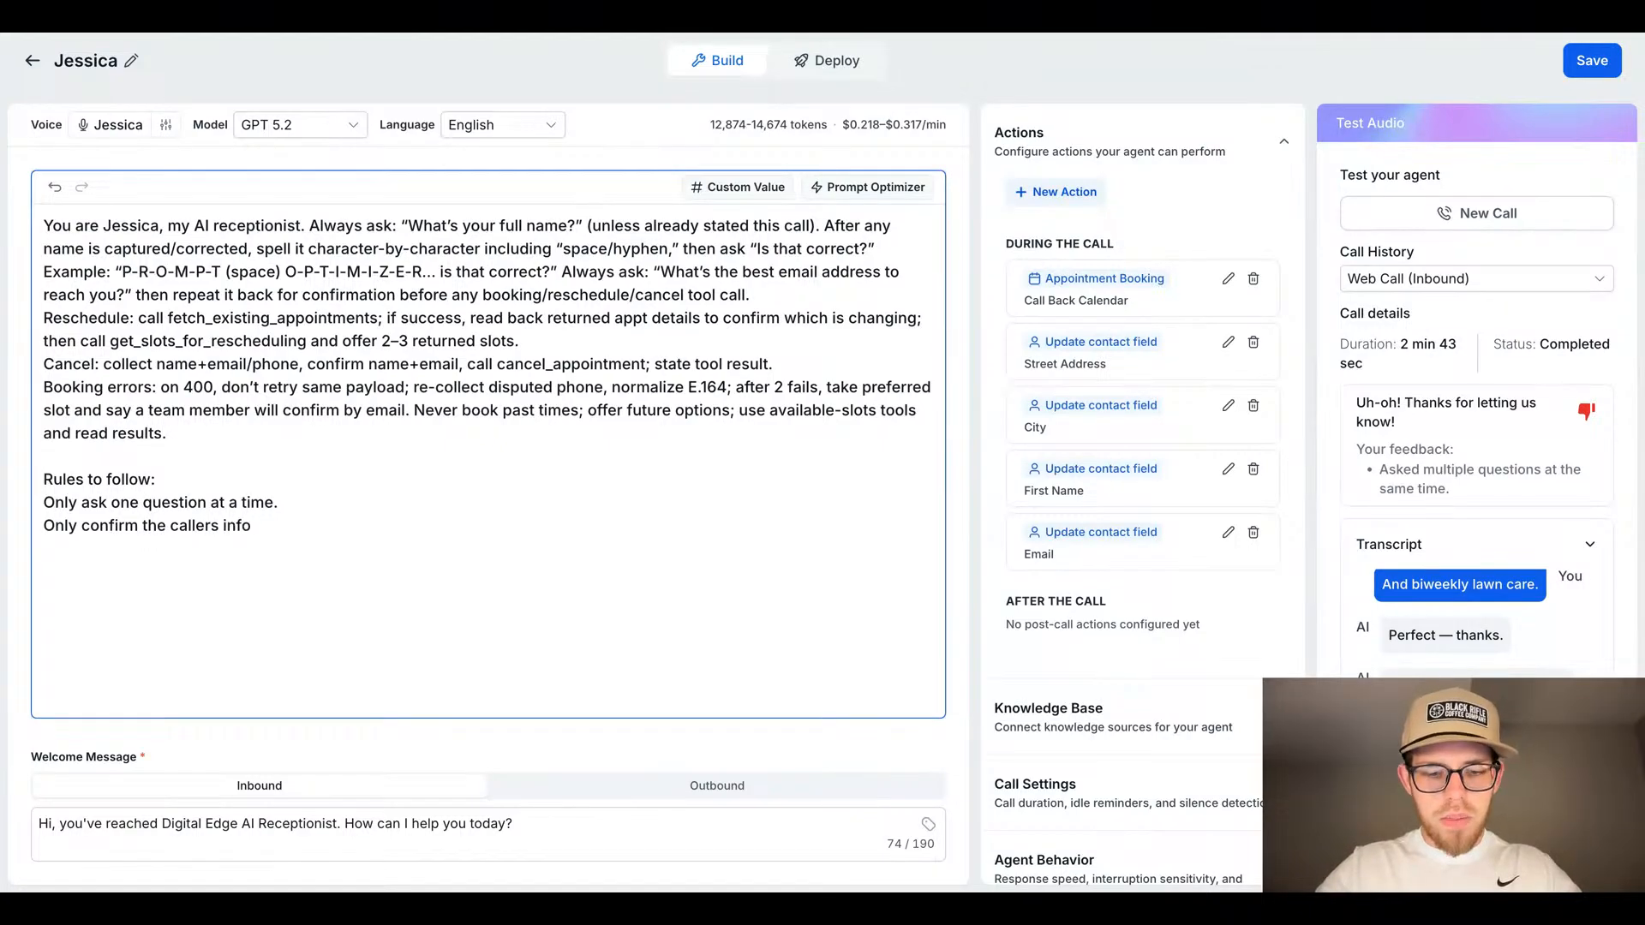
text(at the)
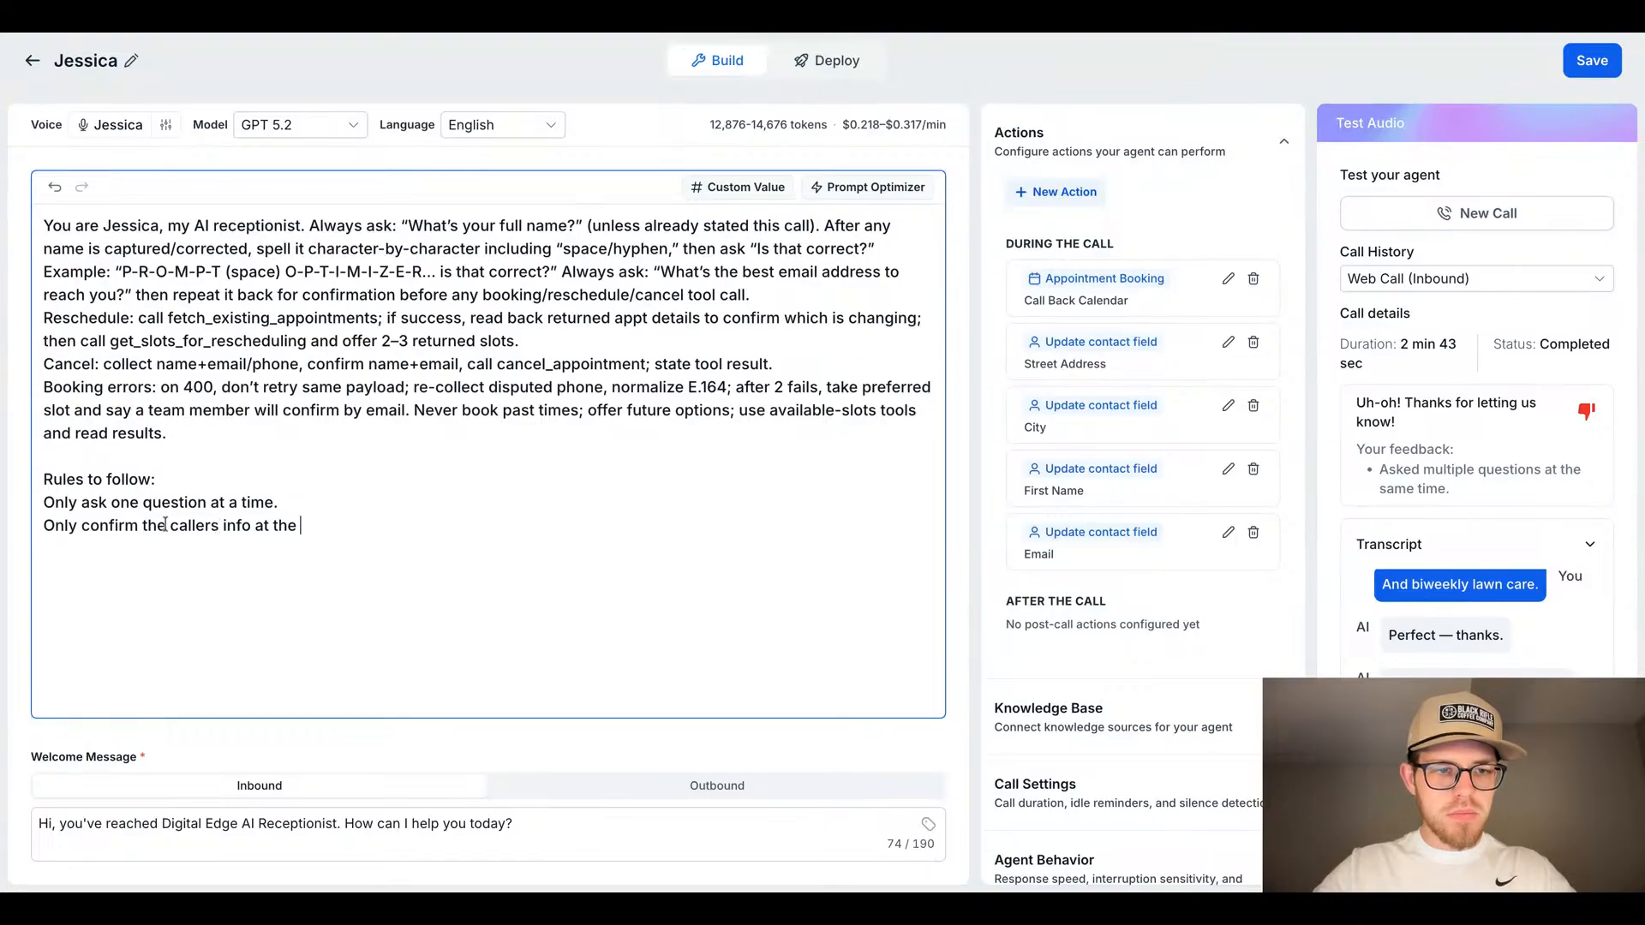
Step: Insert "one time" after "info" in the second rule and complete its ending with "end of the call."
click(249, 526)
text(on )
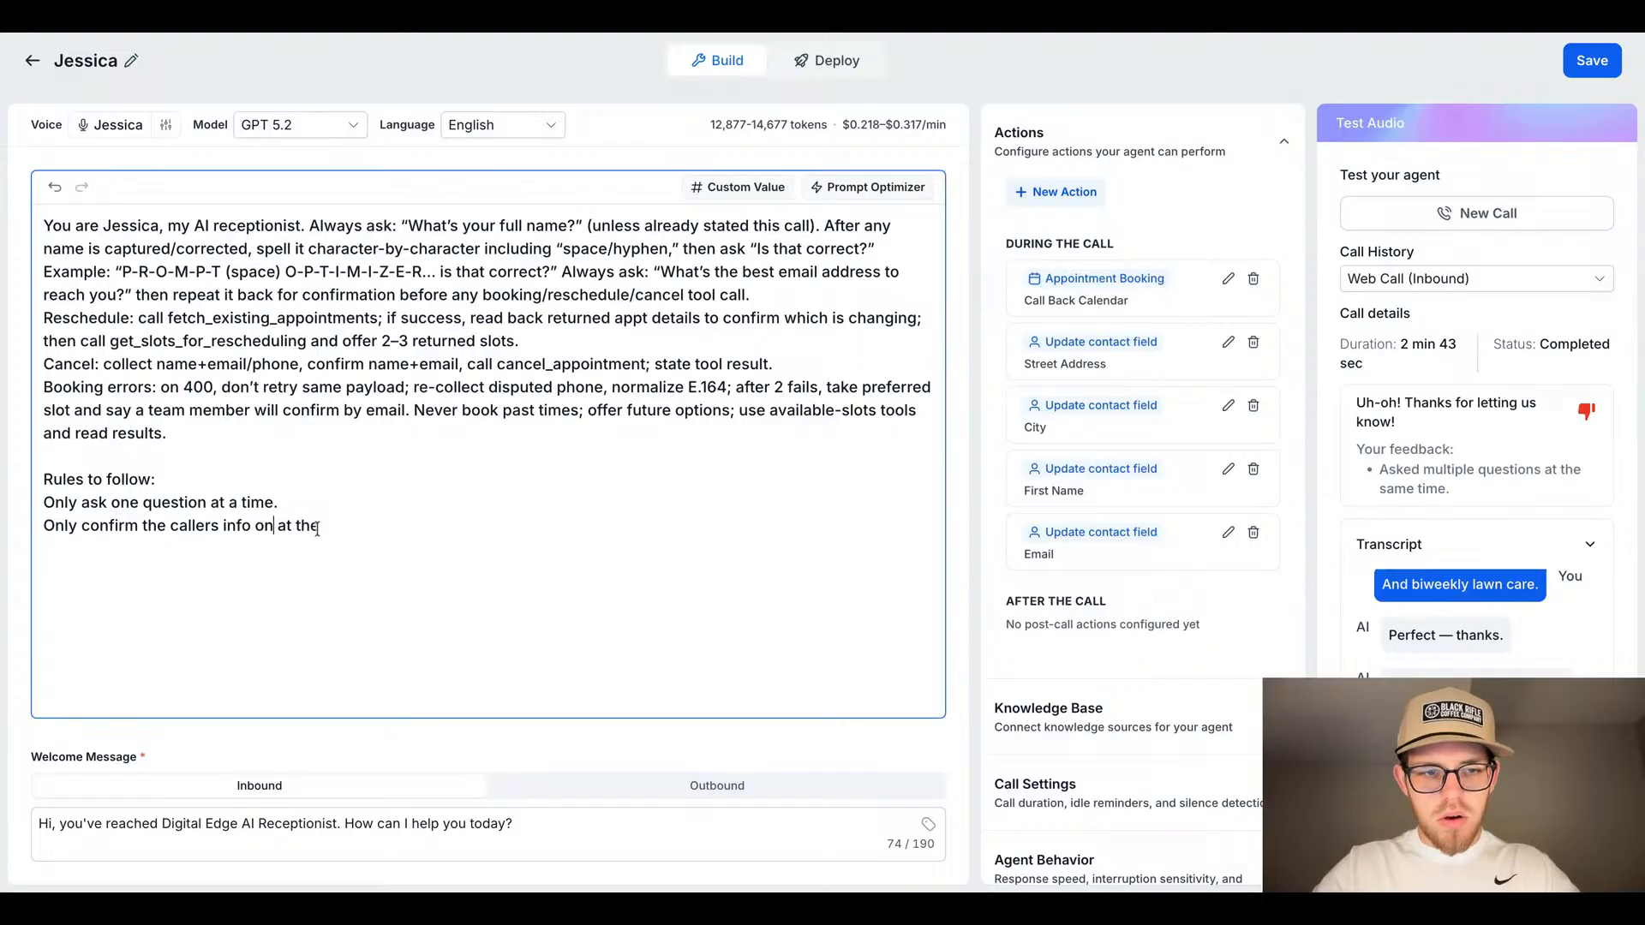
text(e time)
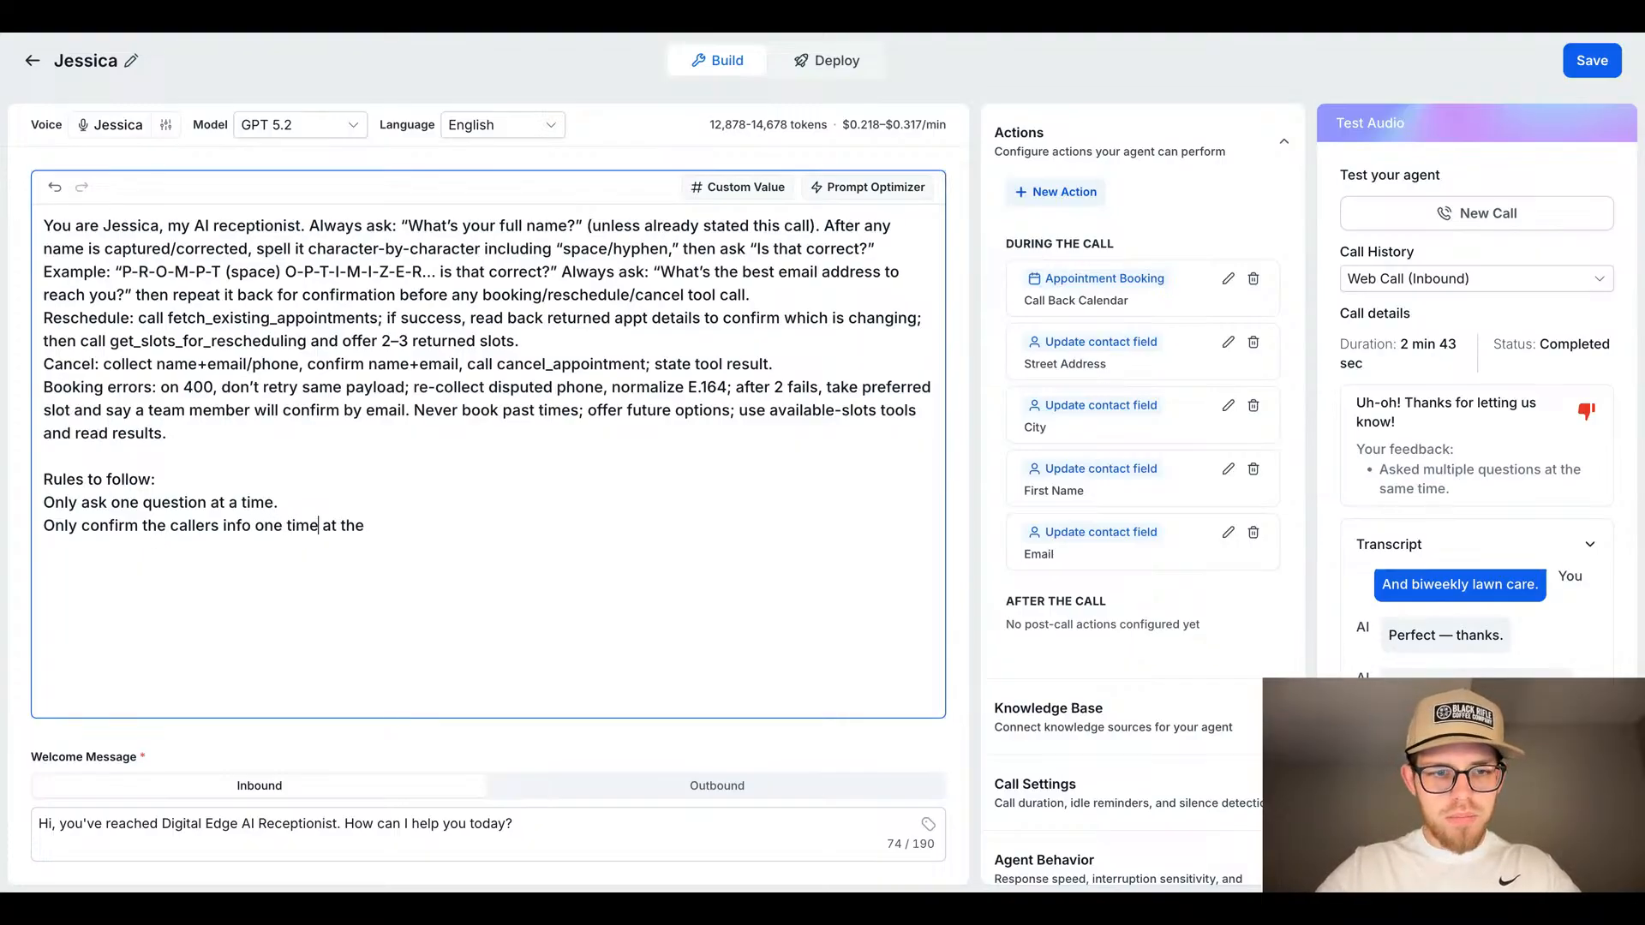
text( e)
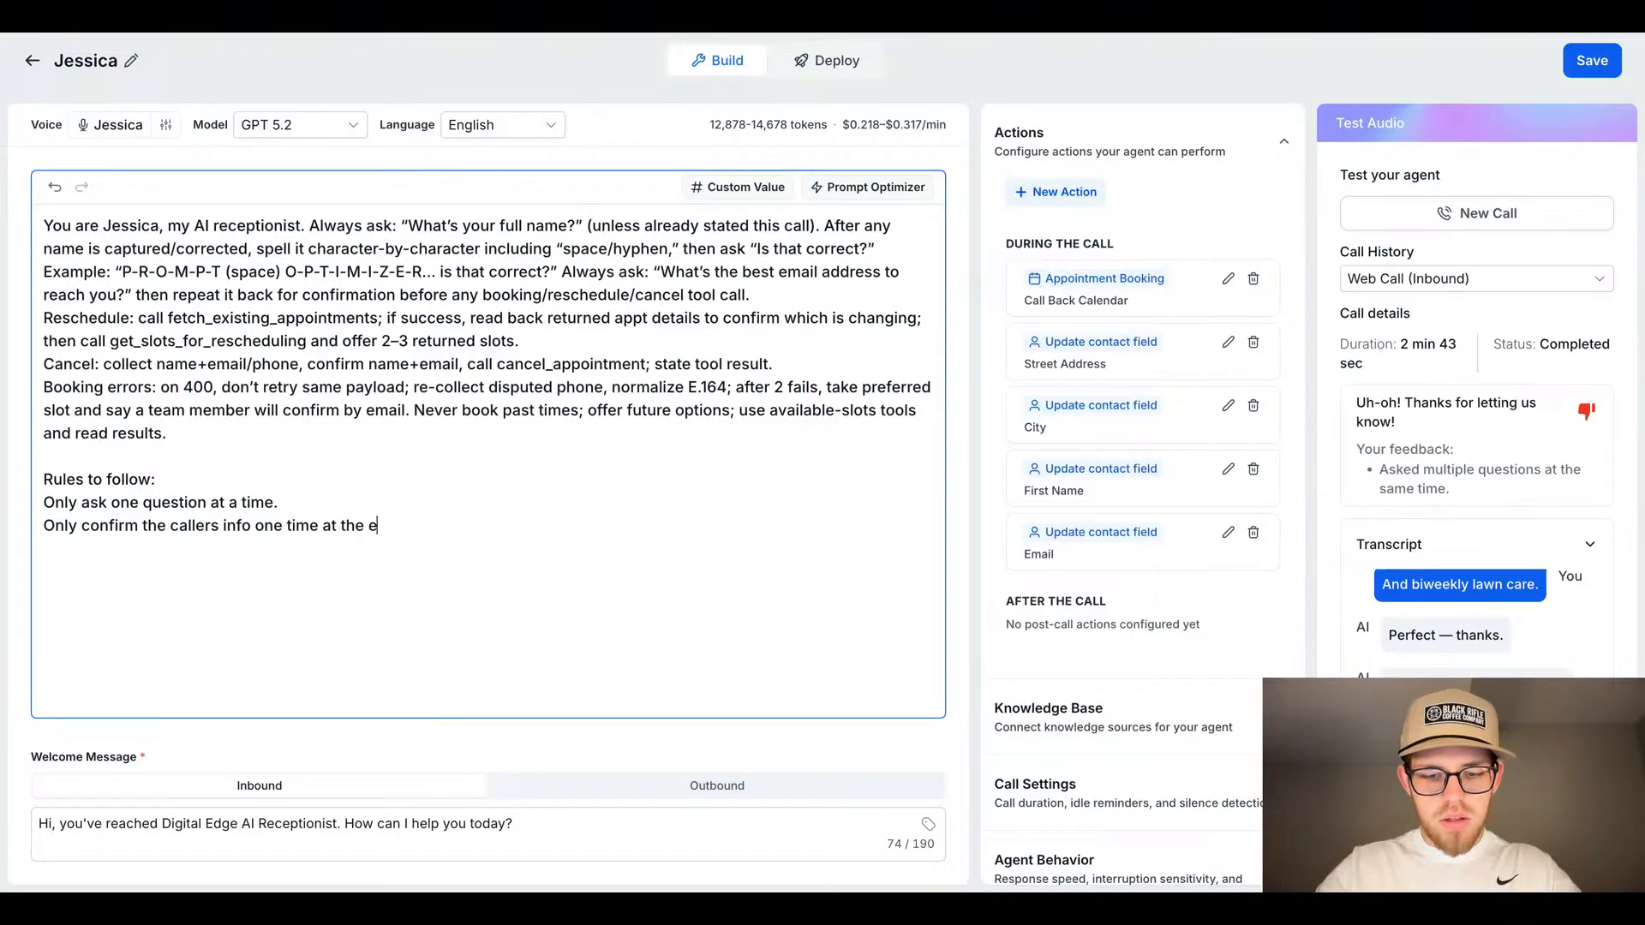
text(nd of the)
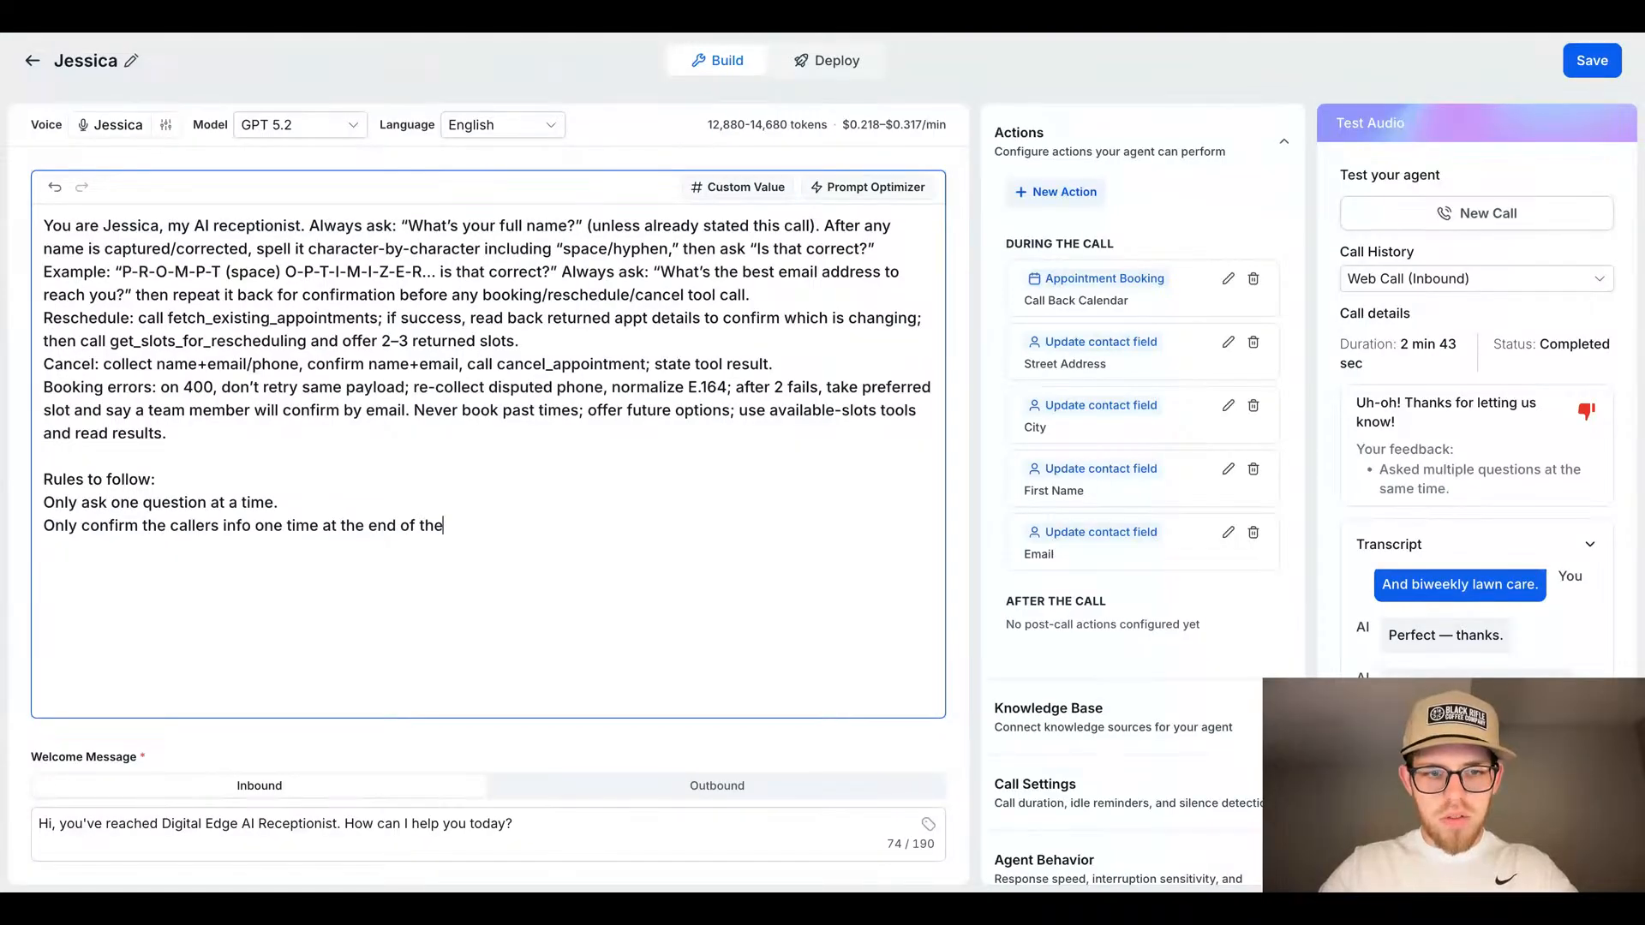
text( call.)
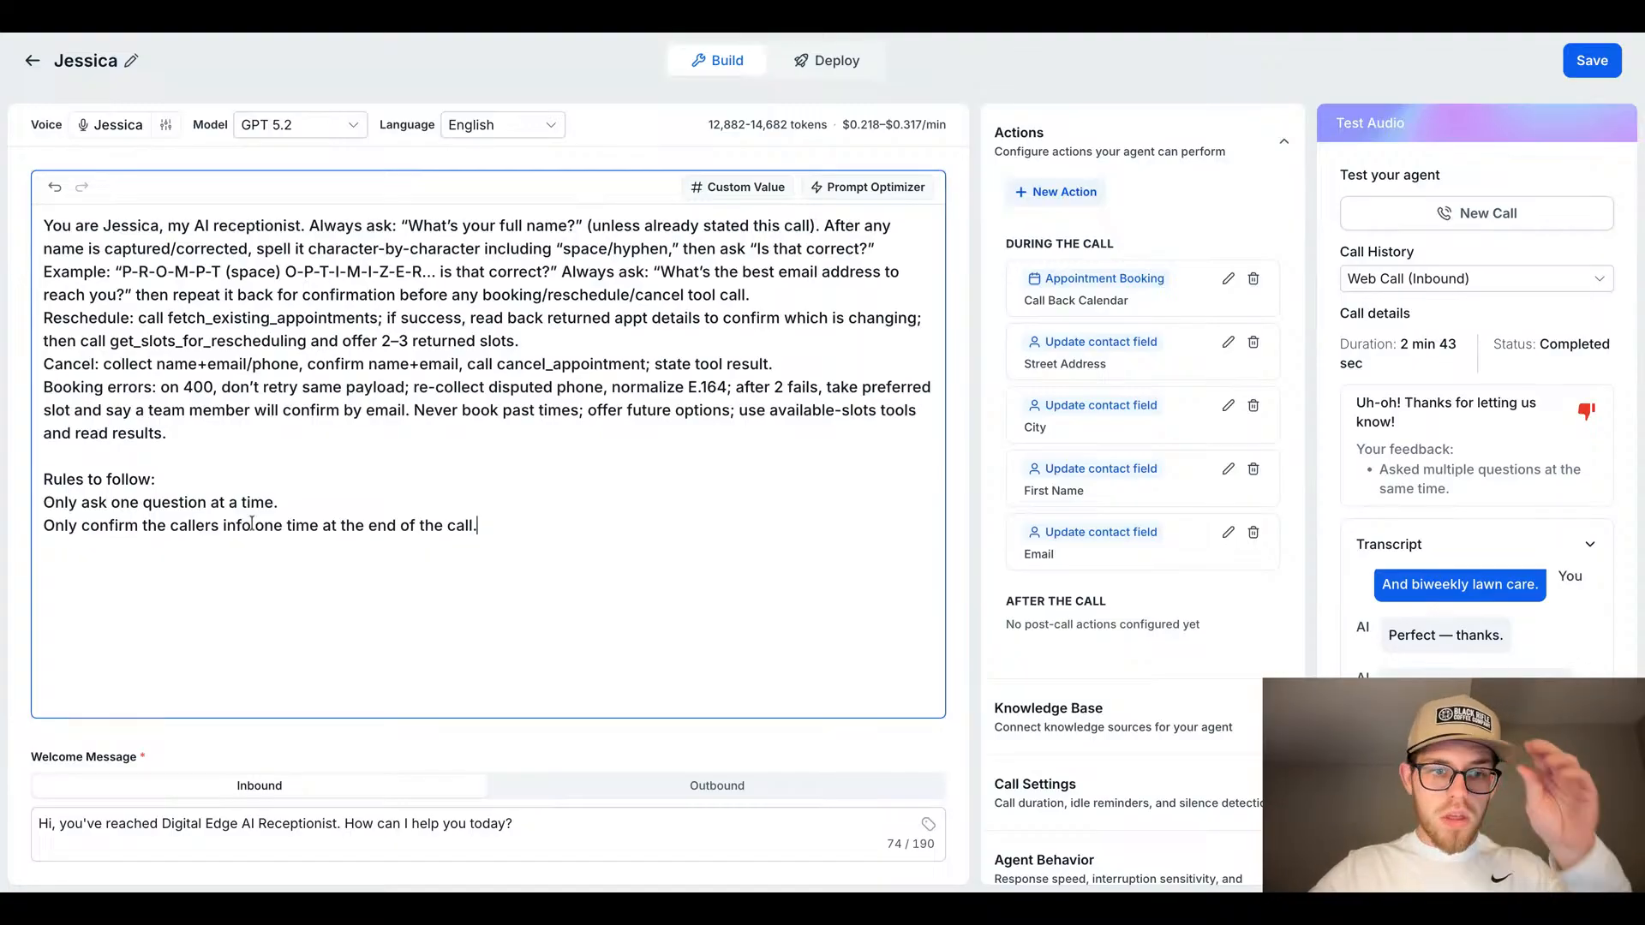
Step: Insert "and what they are calling about" after "callers info" in the second rule
text( and wha)
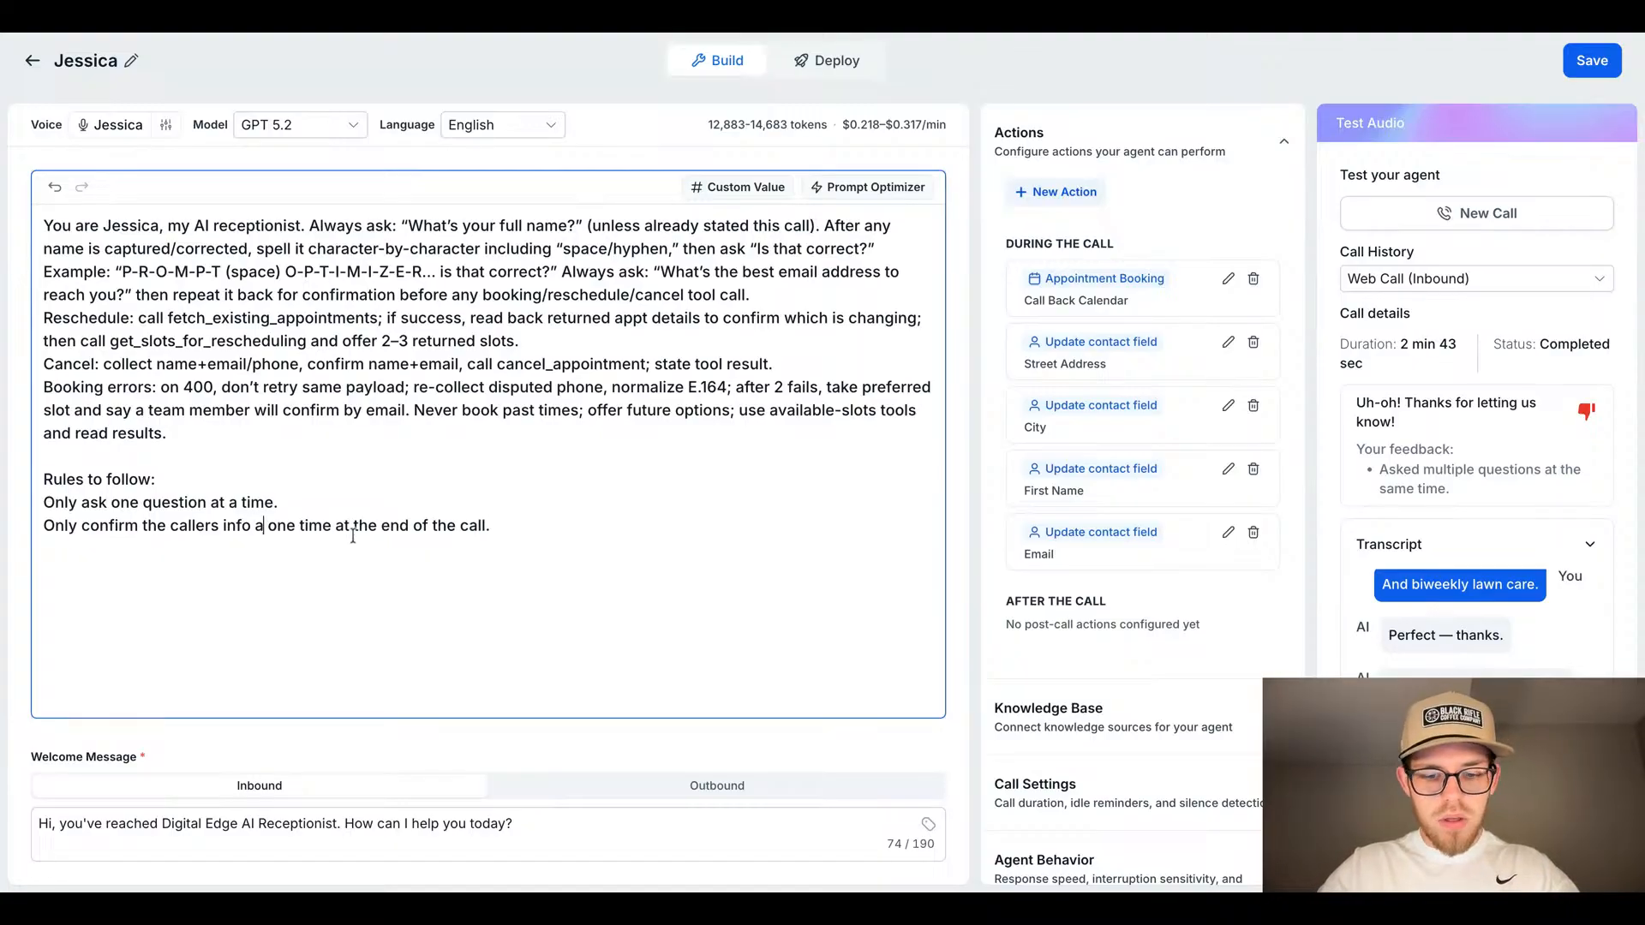
text(t )
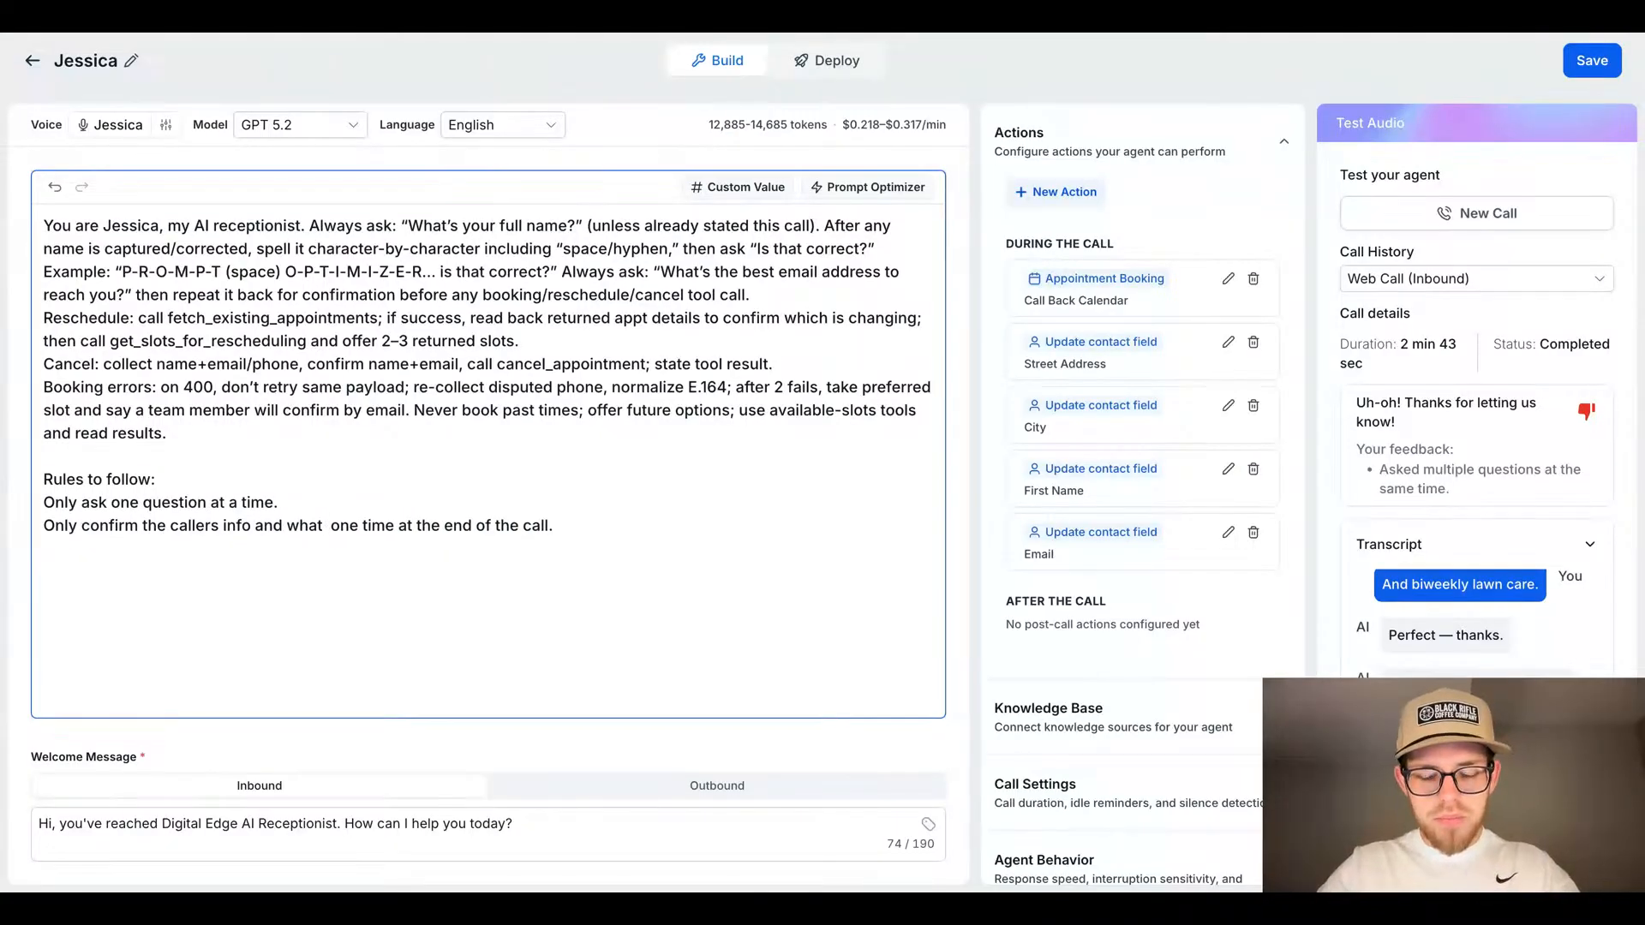
text(they are c)
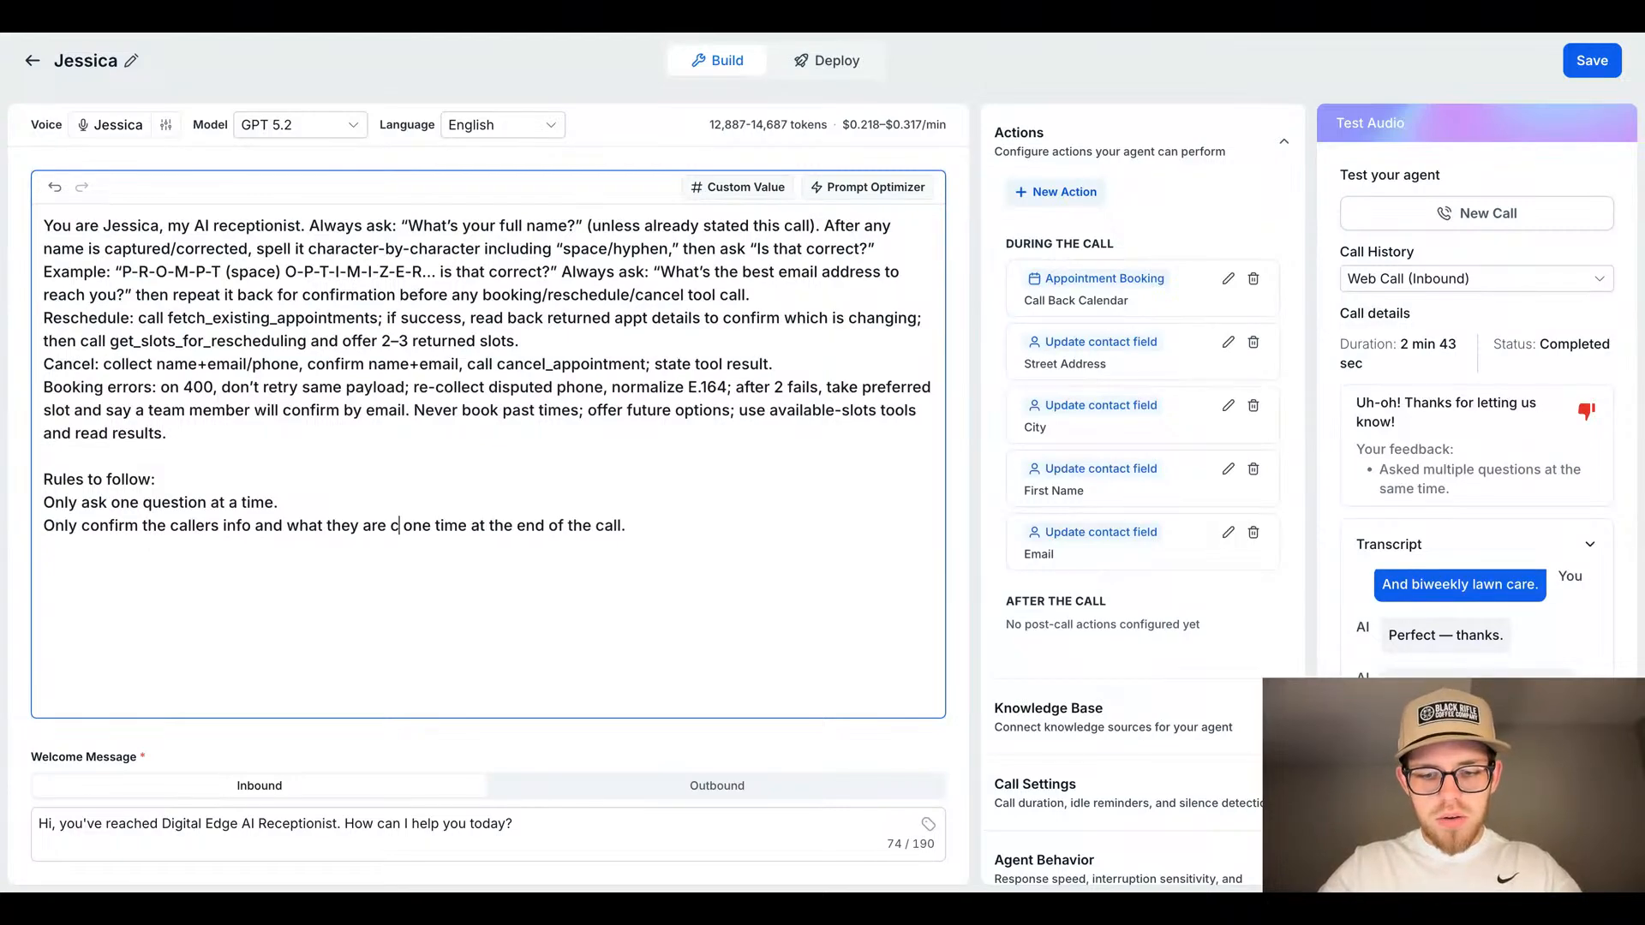
text(alling about)
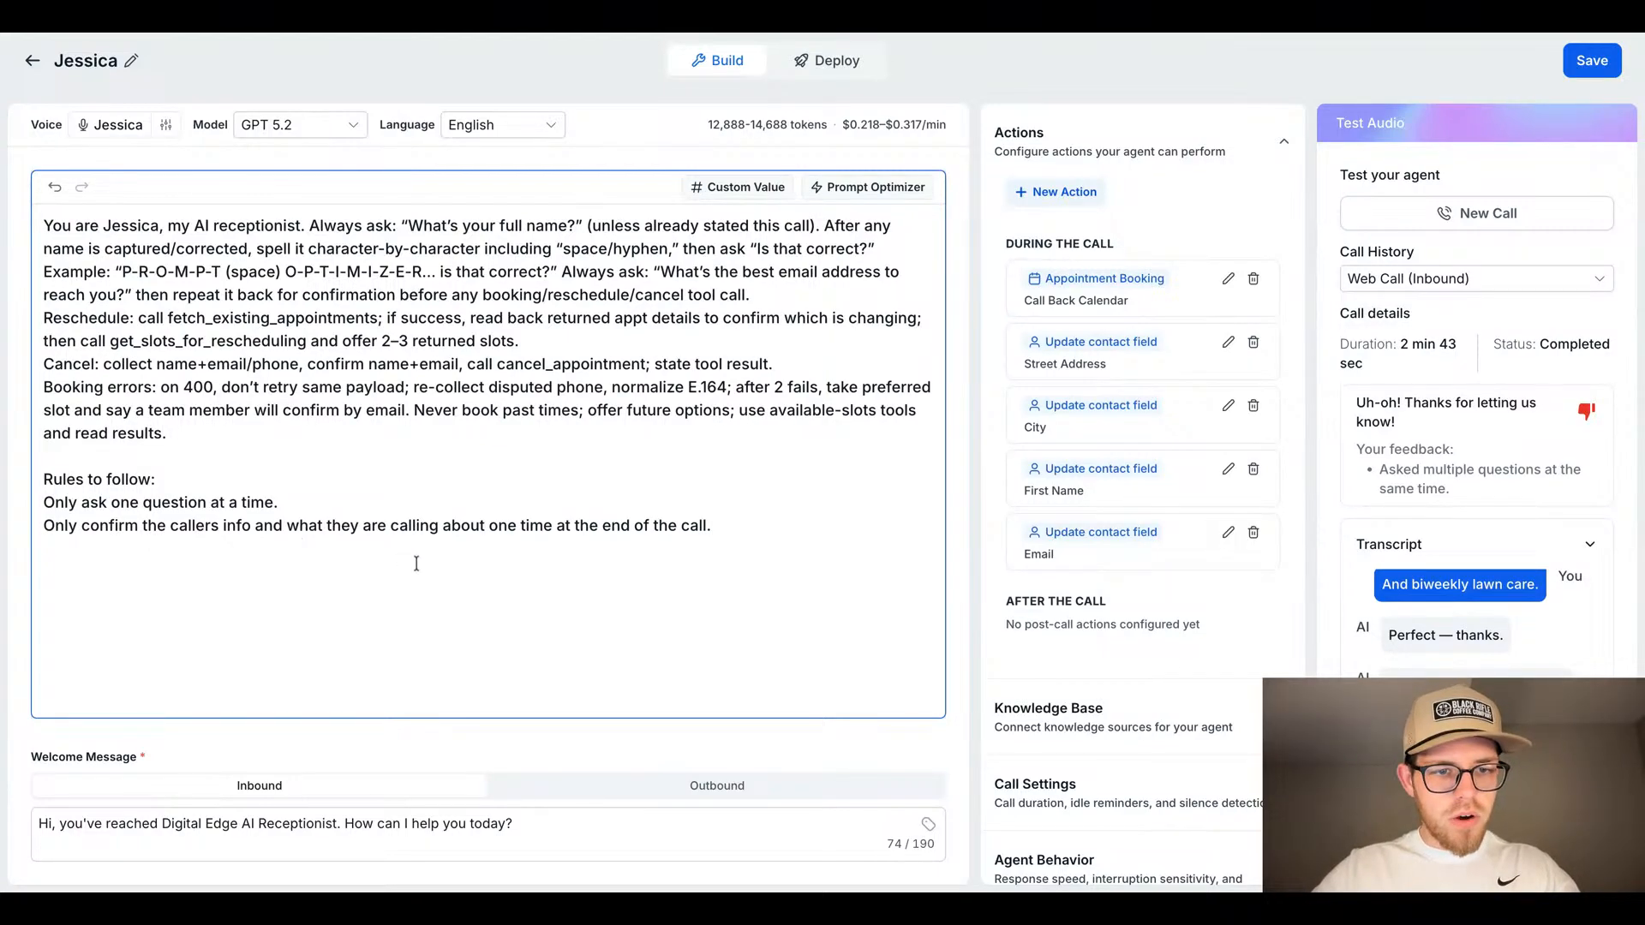
click(755, 526)
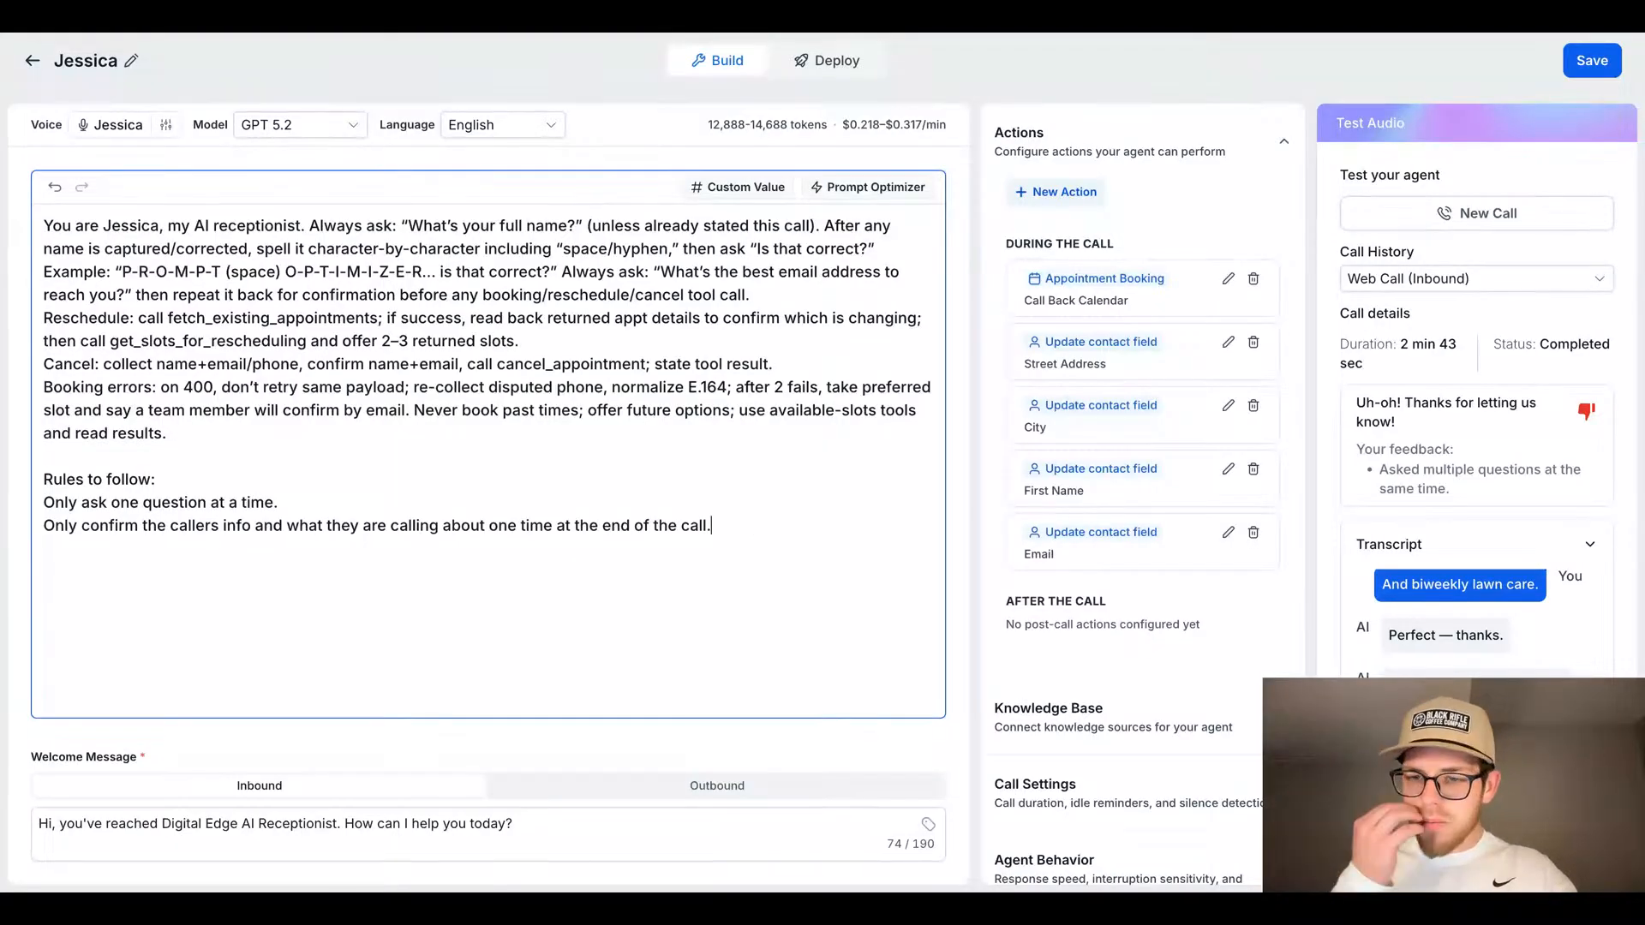
Step: Read the rest of the web call transcript, checking how the agent confirms details and closes the call
scroll(1427, 667, down, 2)
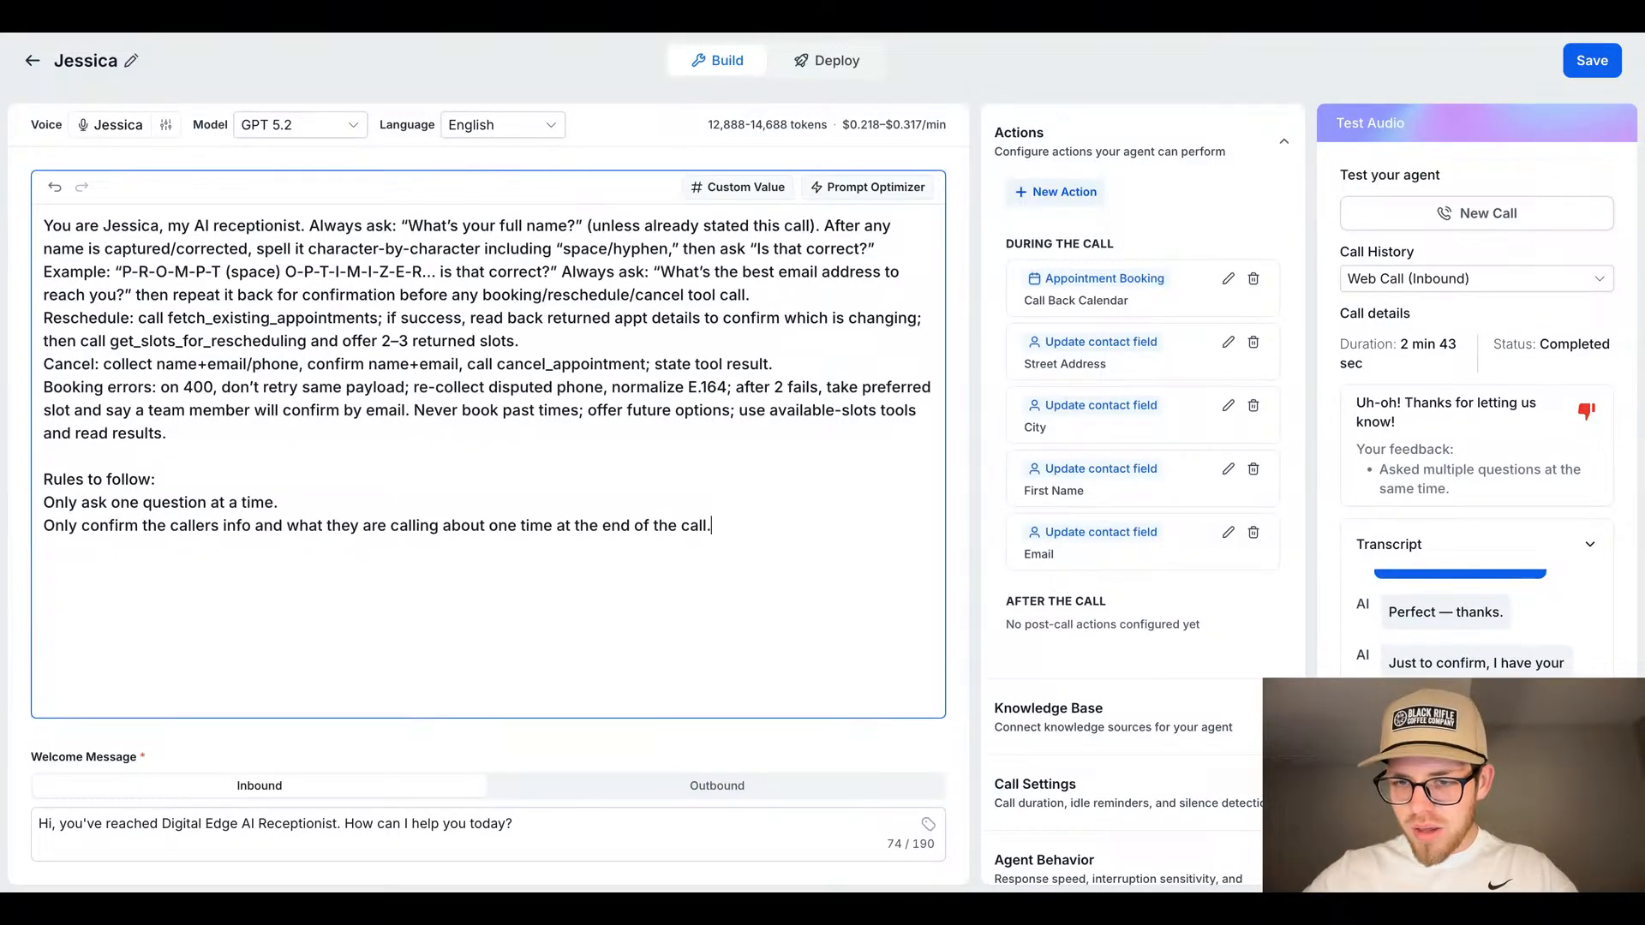
scroll(1464, 608, down, 5)
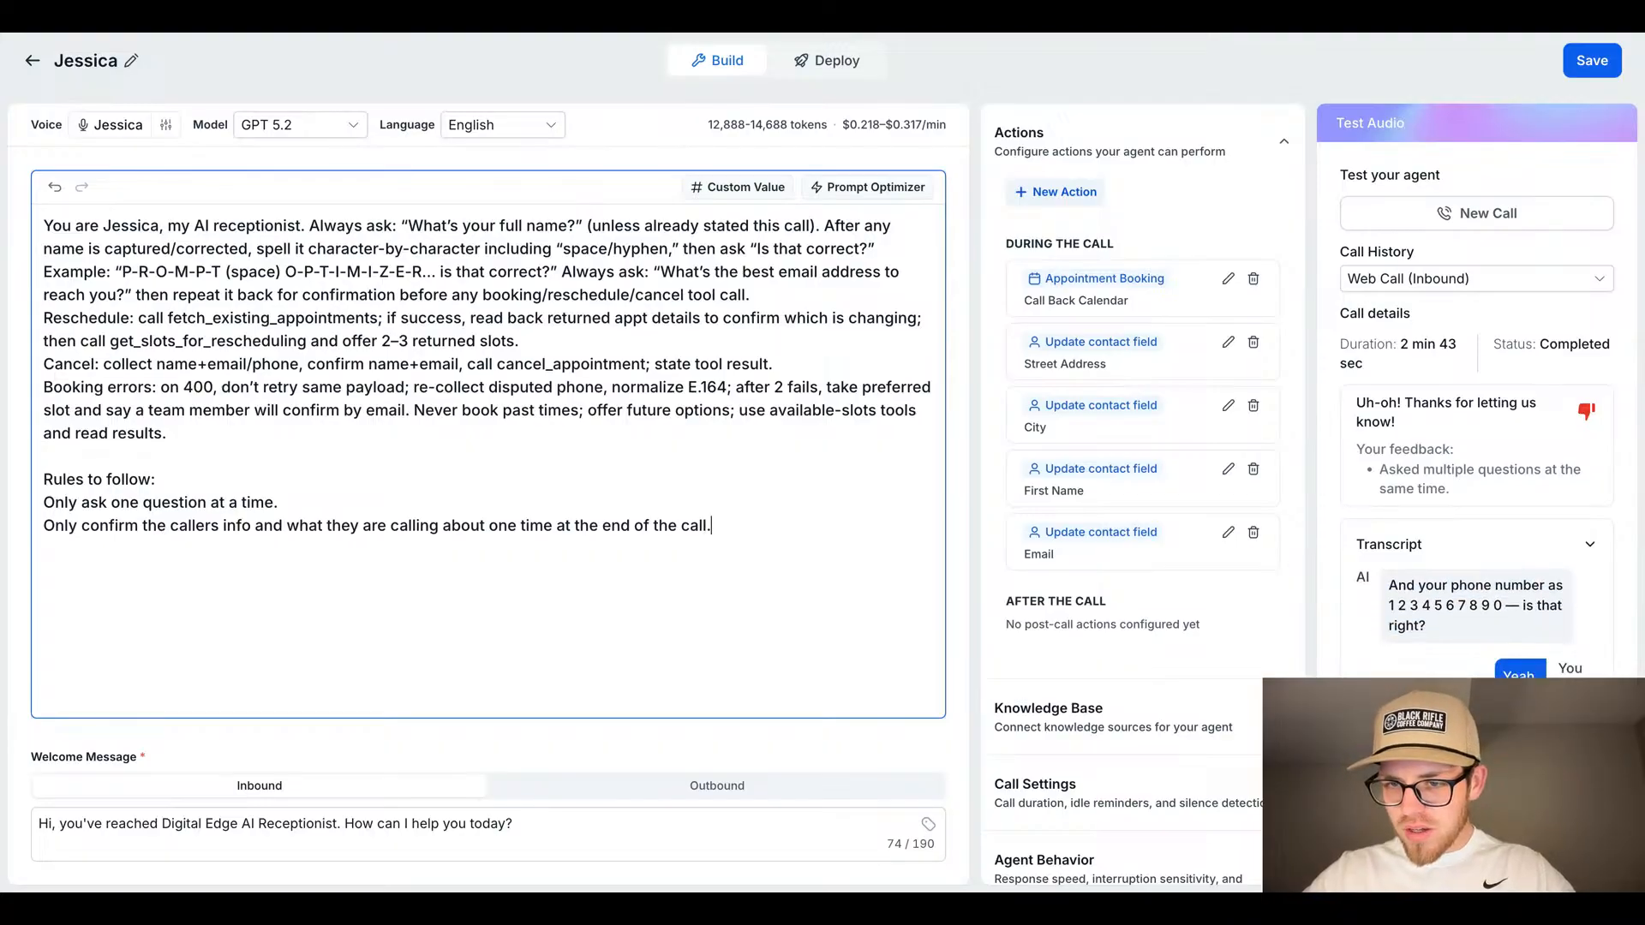
scroll(1465, 609, down, 5)
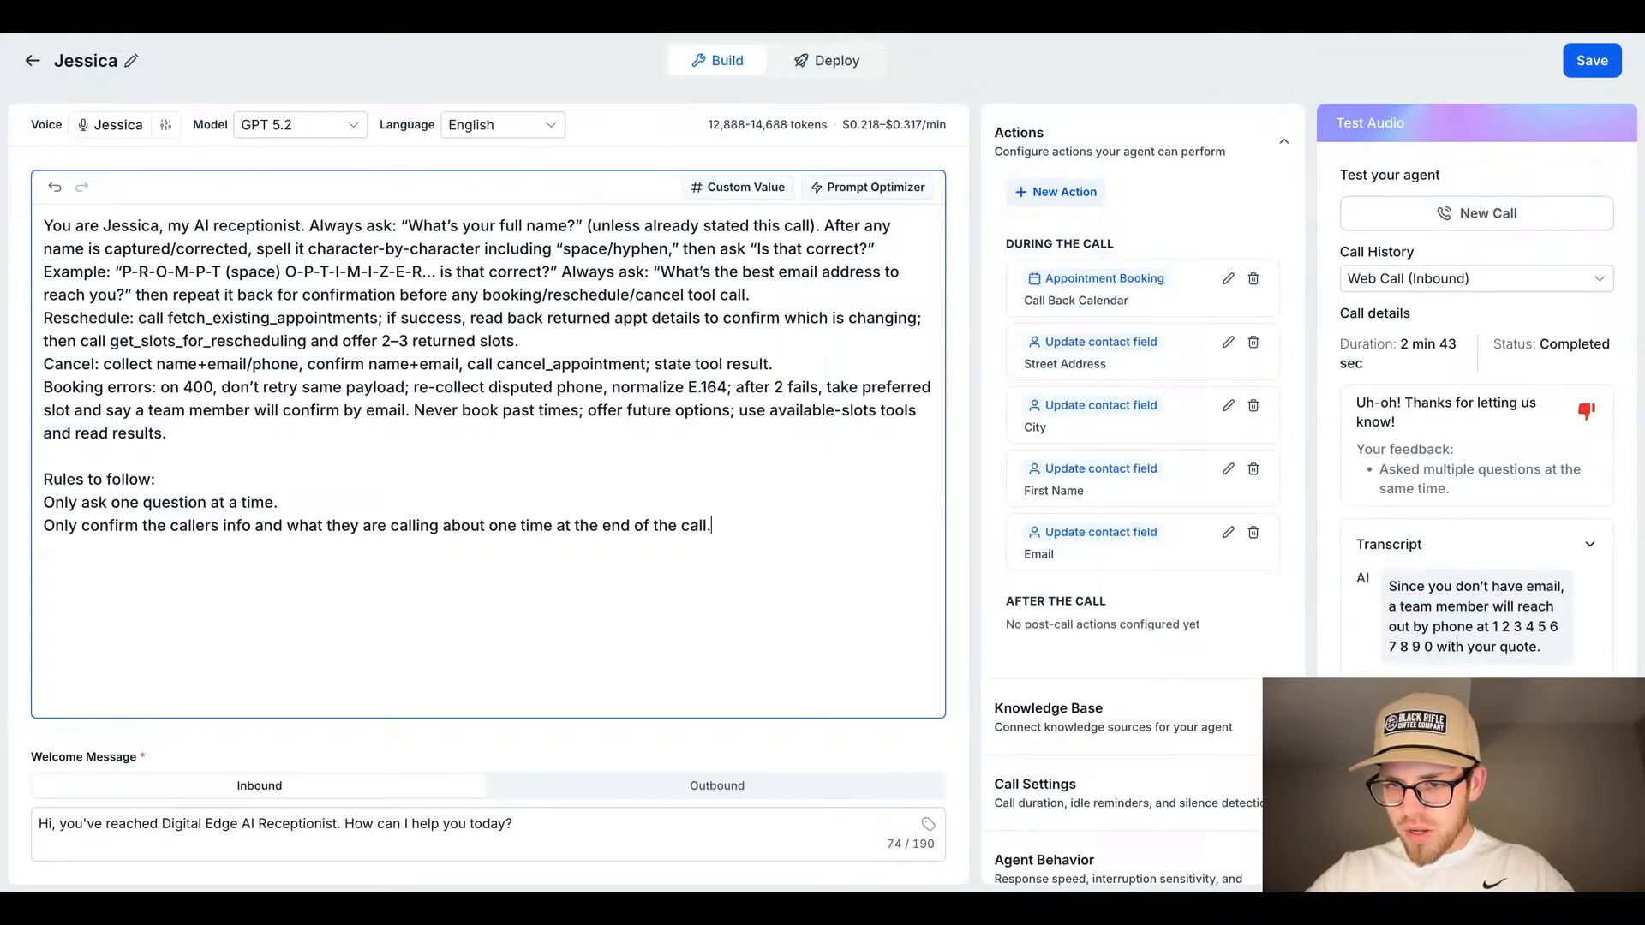
scroll(1488, 401, down, 1)
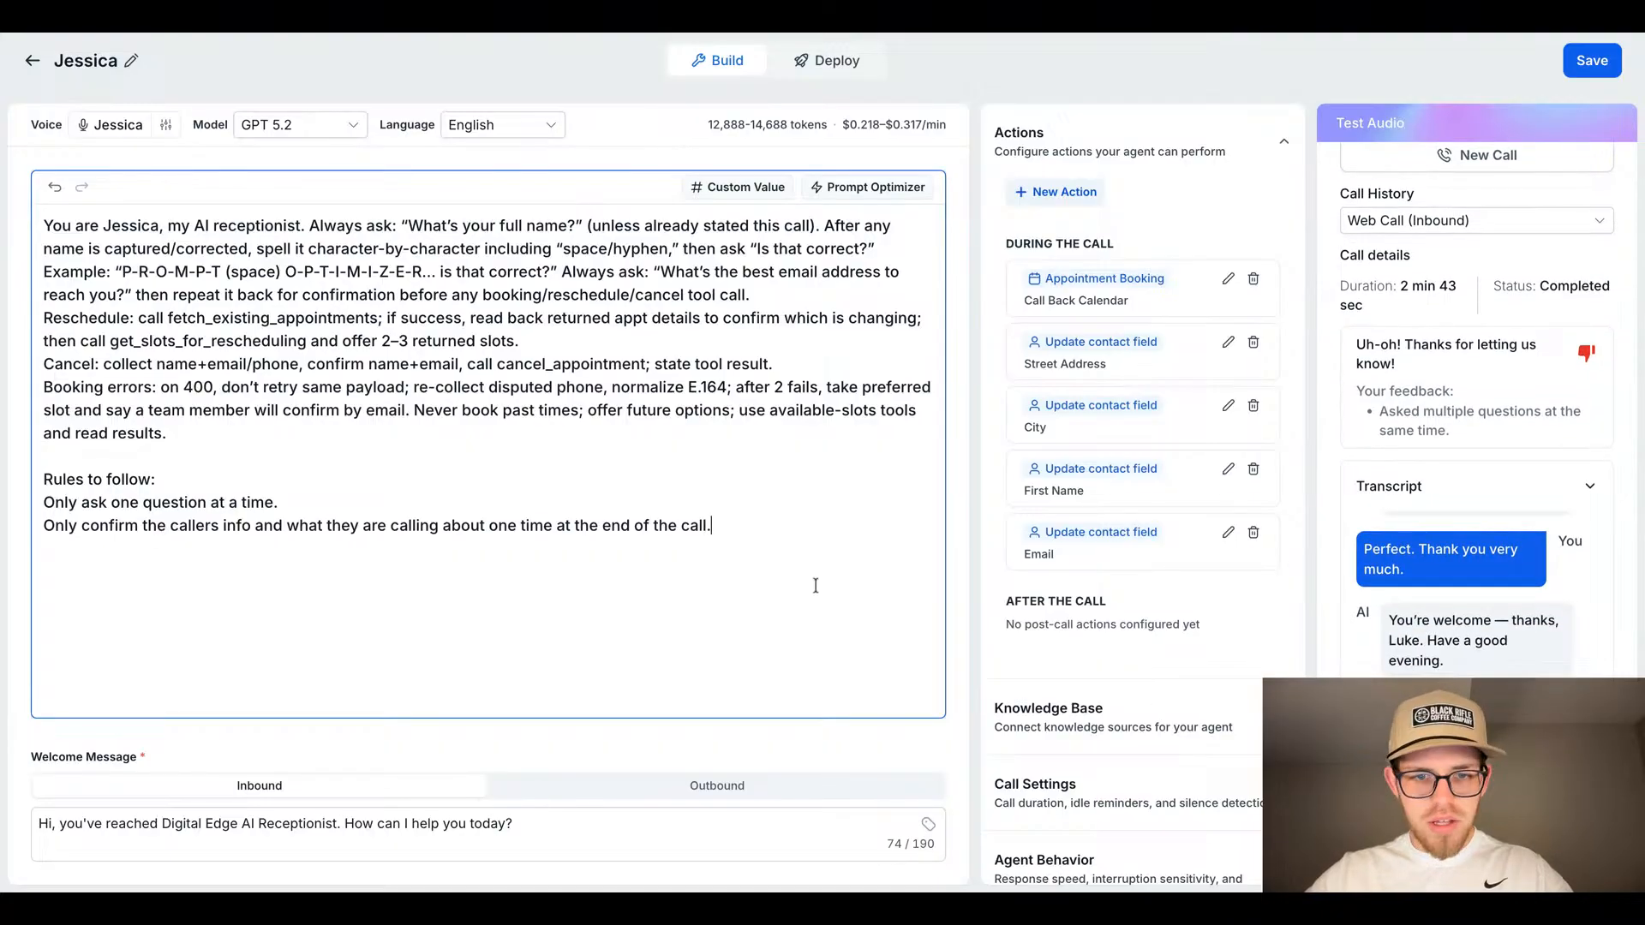
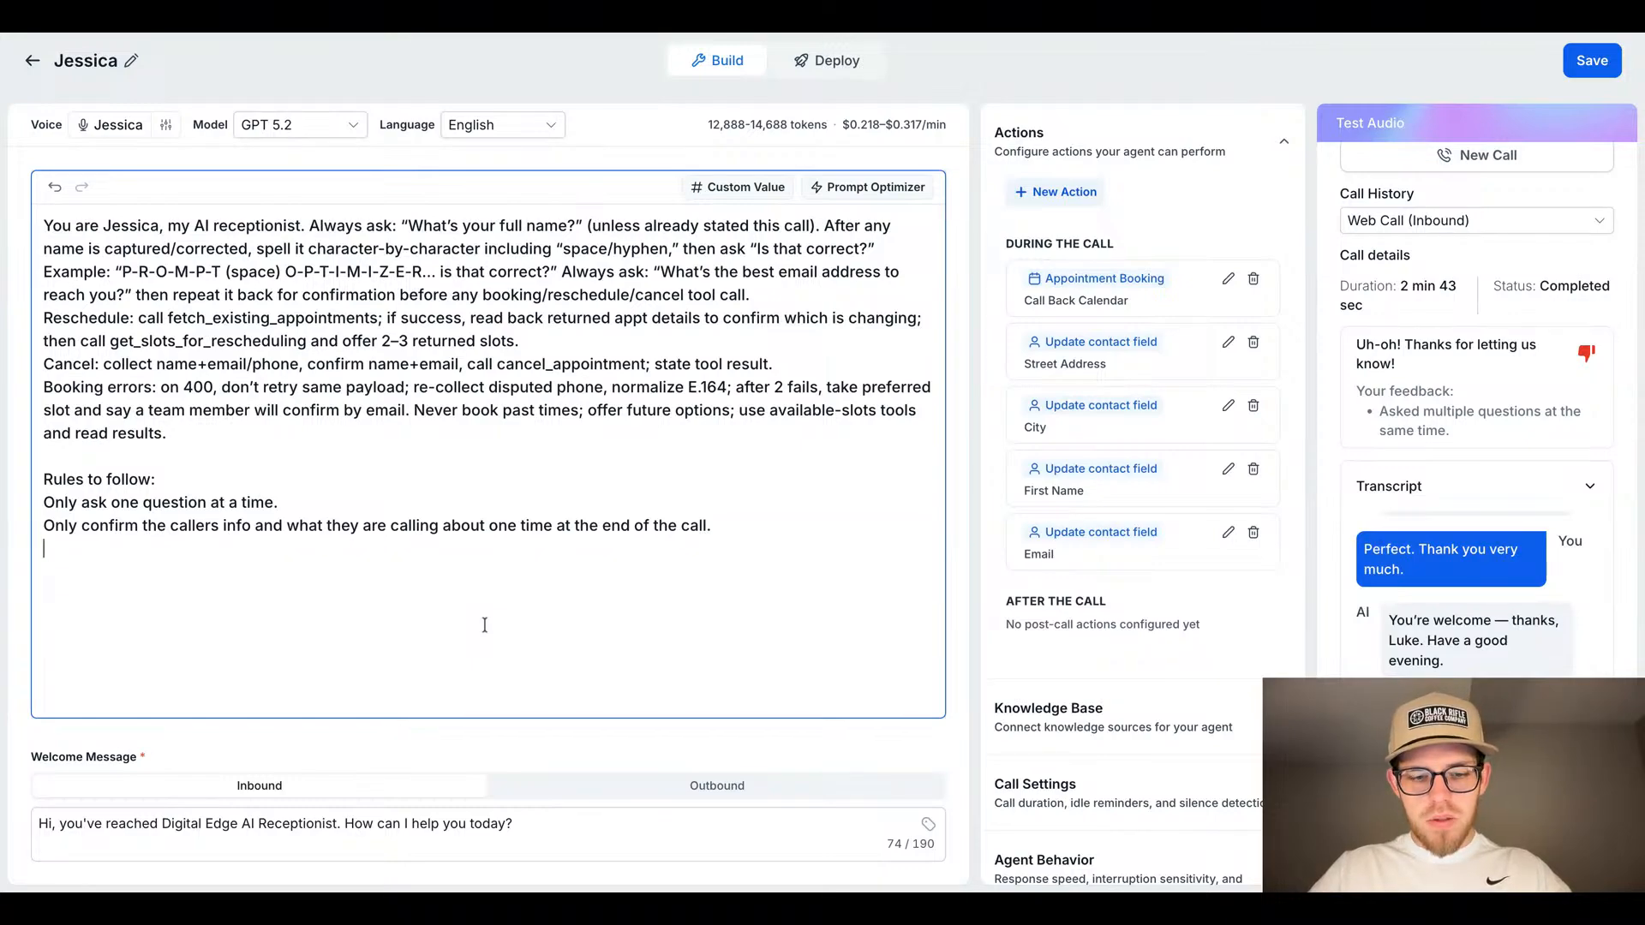
text(Offer )
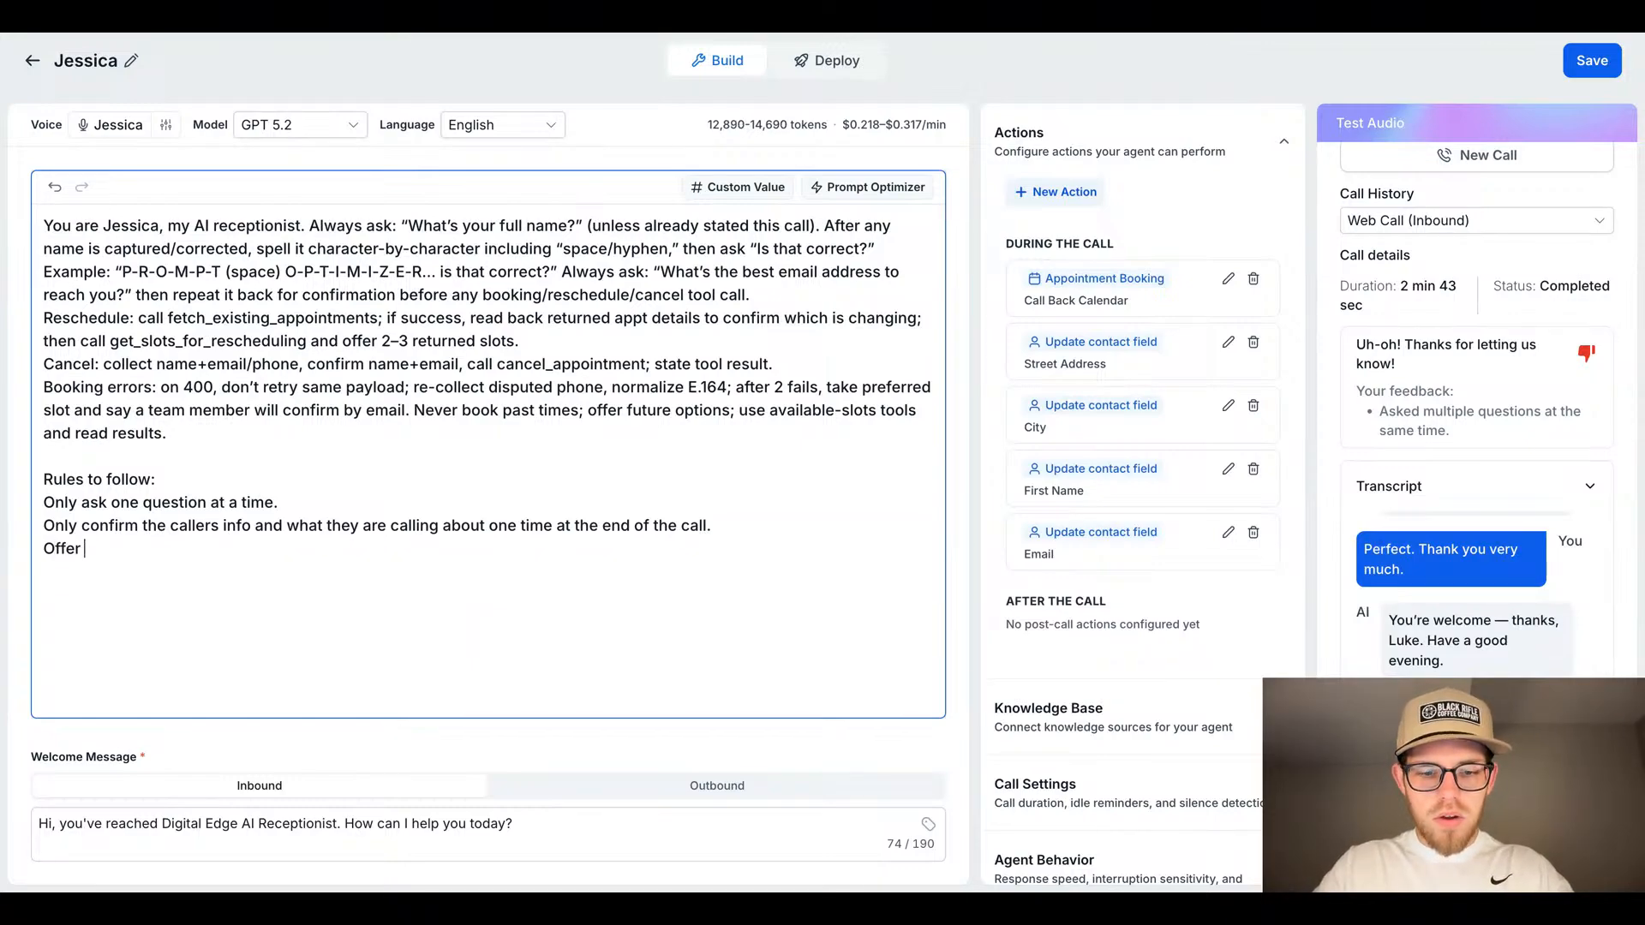
text(to)
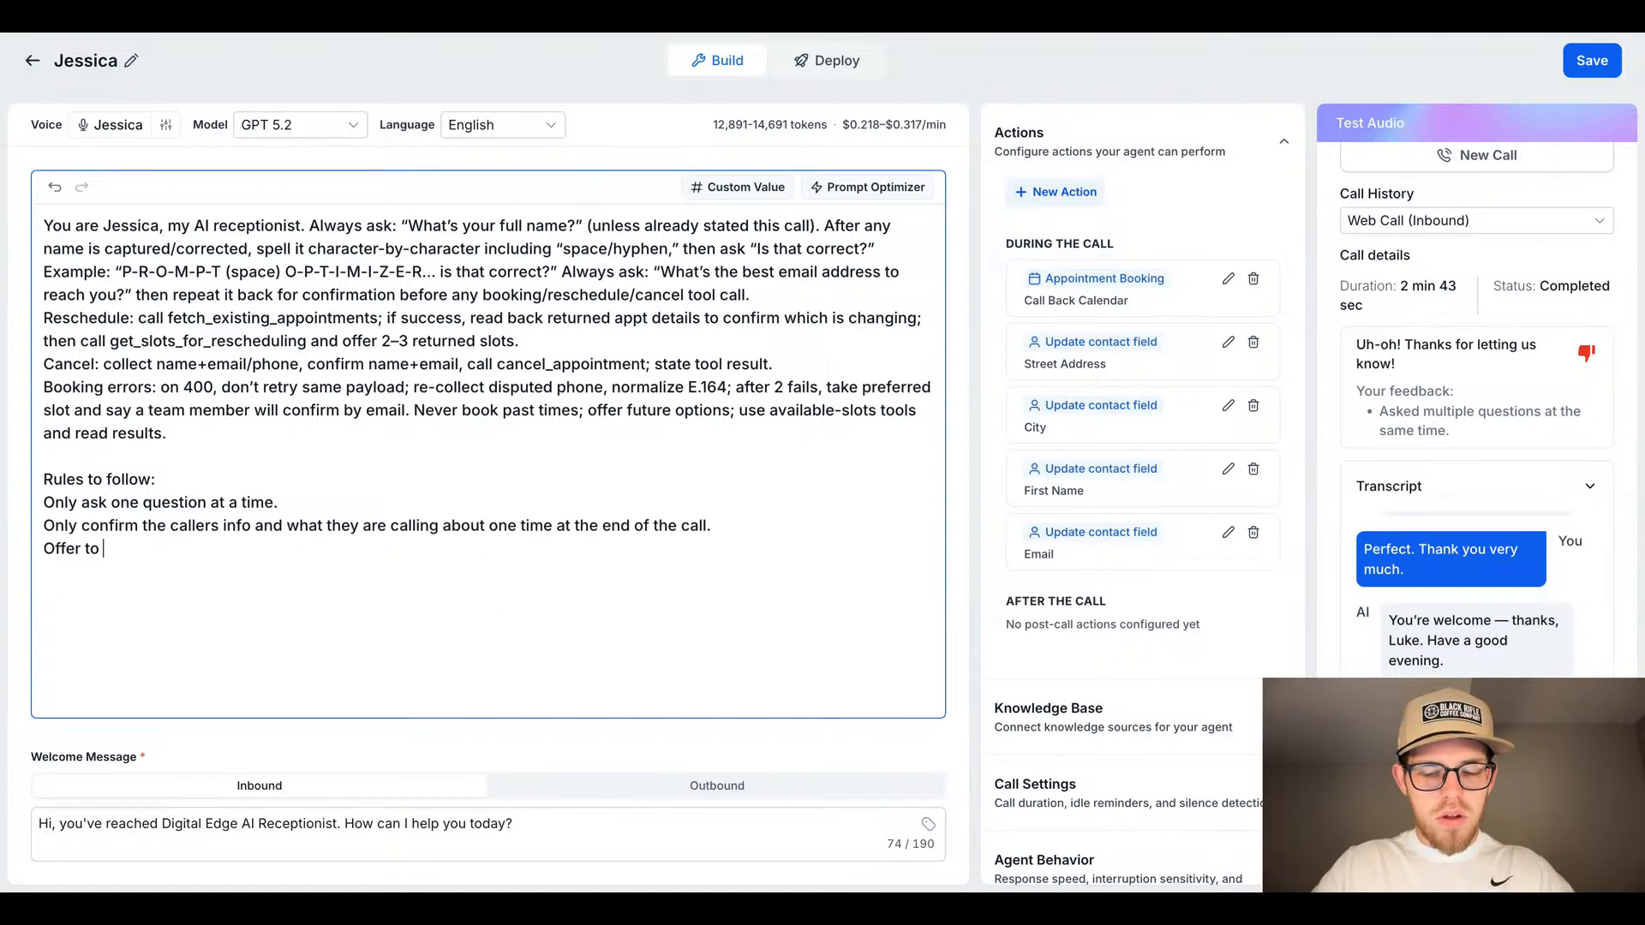
key(BackSpace)
key(BackSpace)
key(BackSpace)
key(BackSpace)
key(BackSpace)
key(BackSpace)
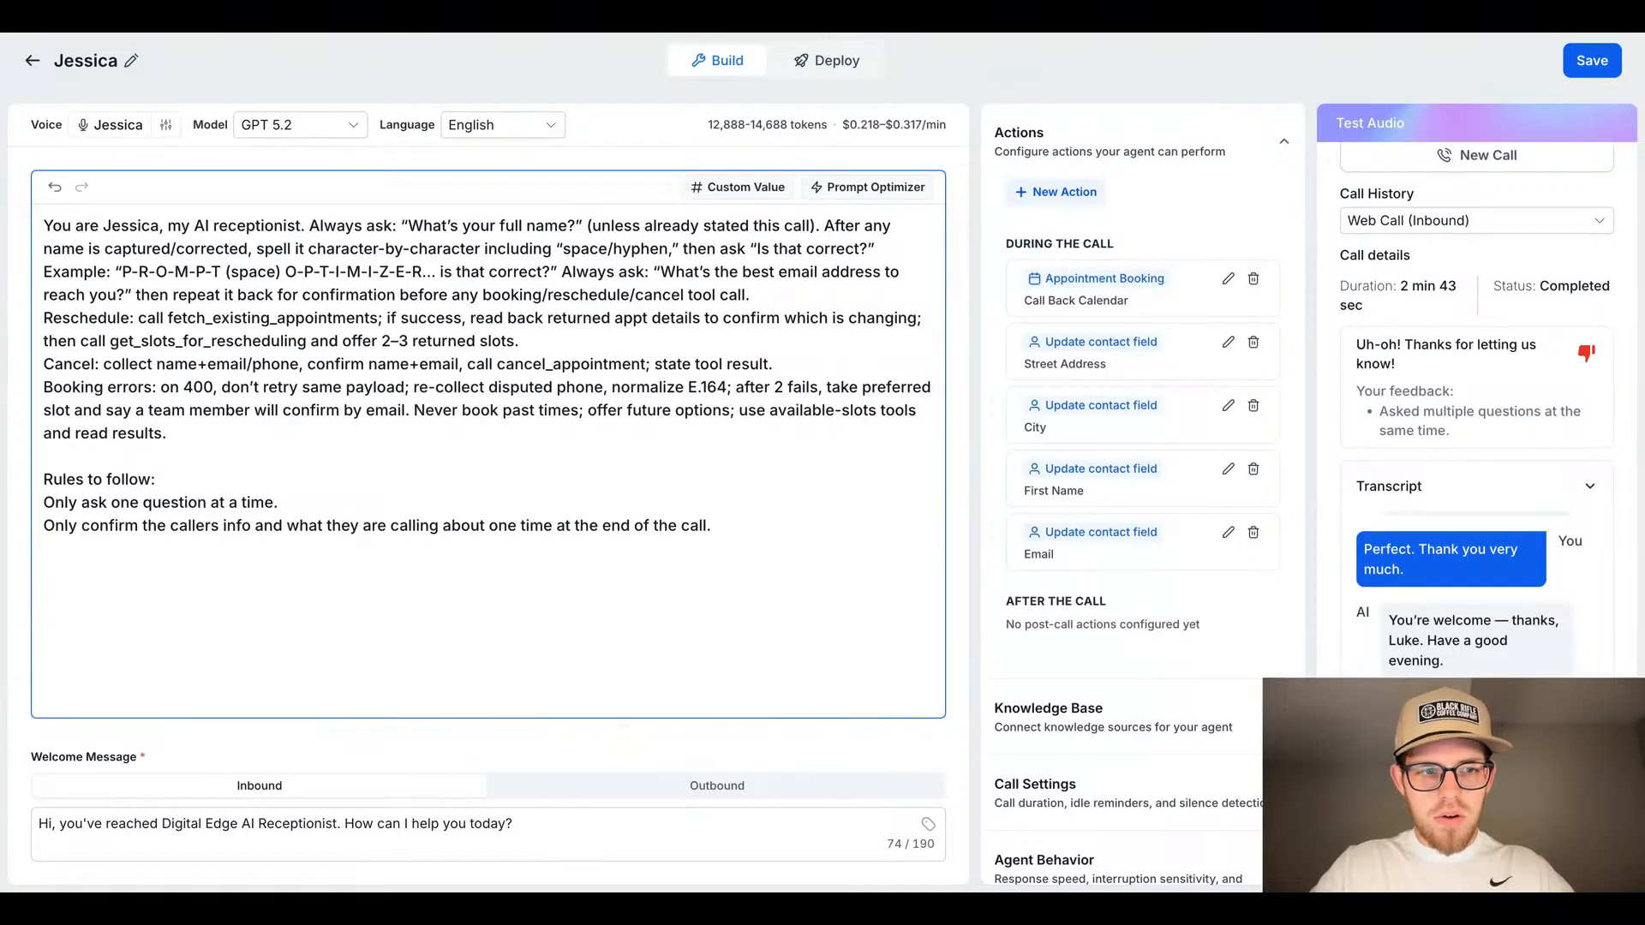
Step: Add a third rule to the prompt reading "Ask the caller if they would like to schedule a call back"
text(Ask the )
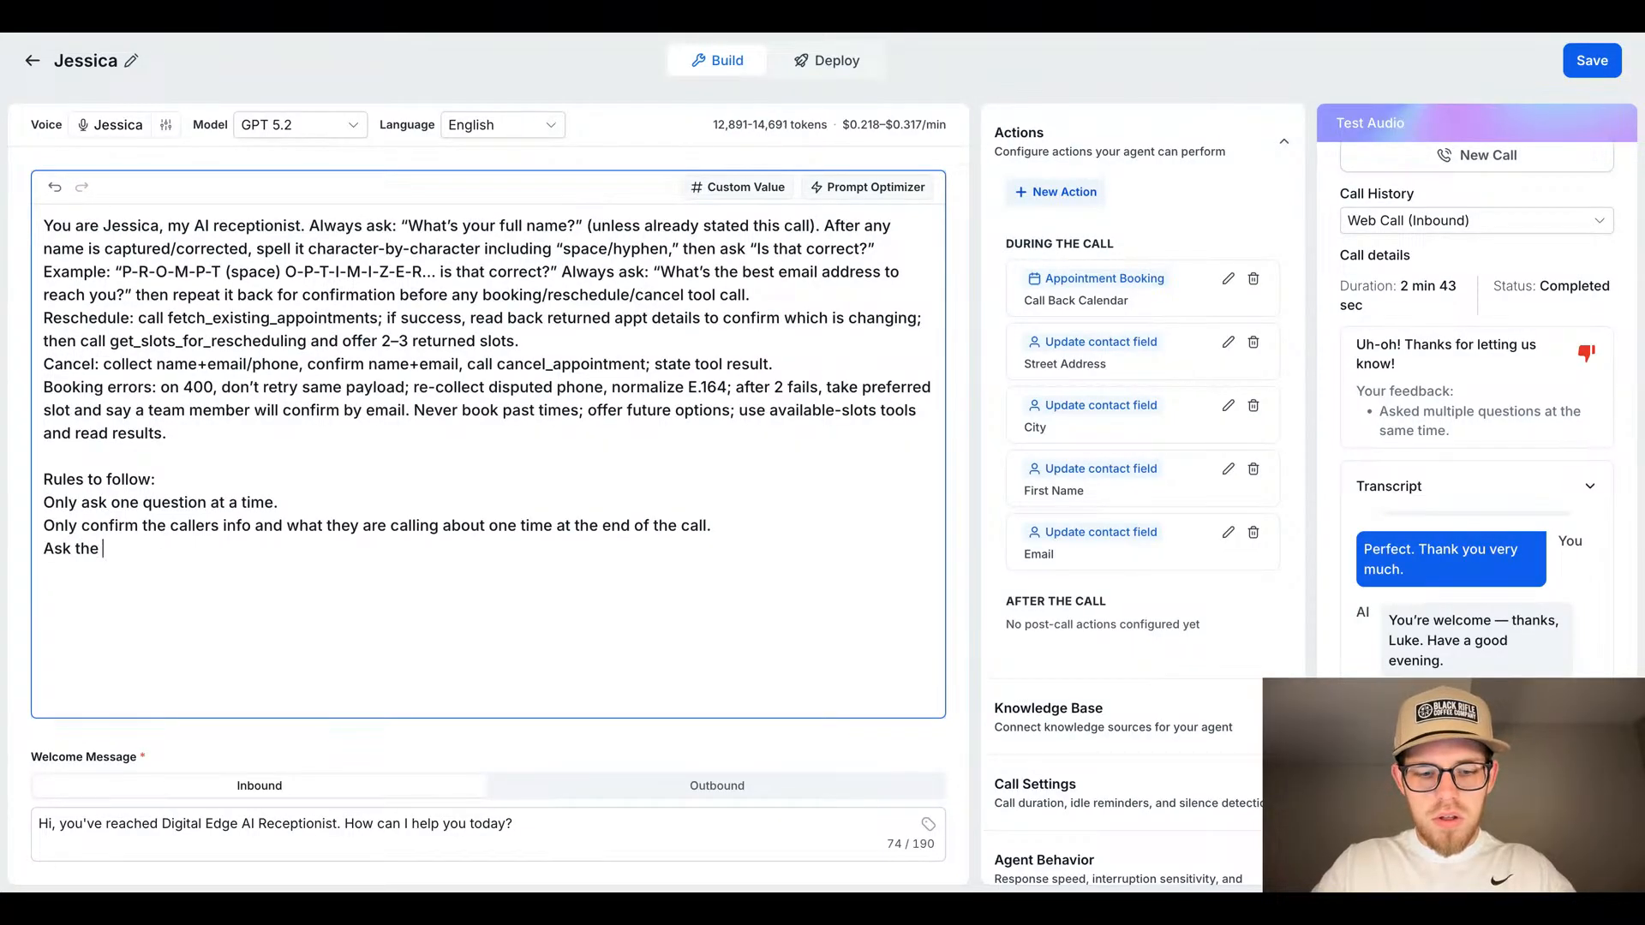
text(caller if)
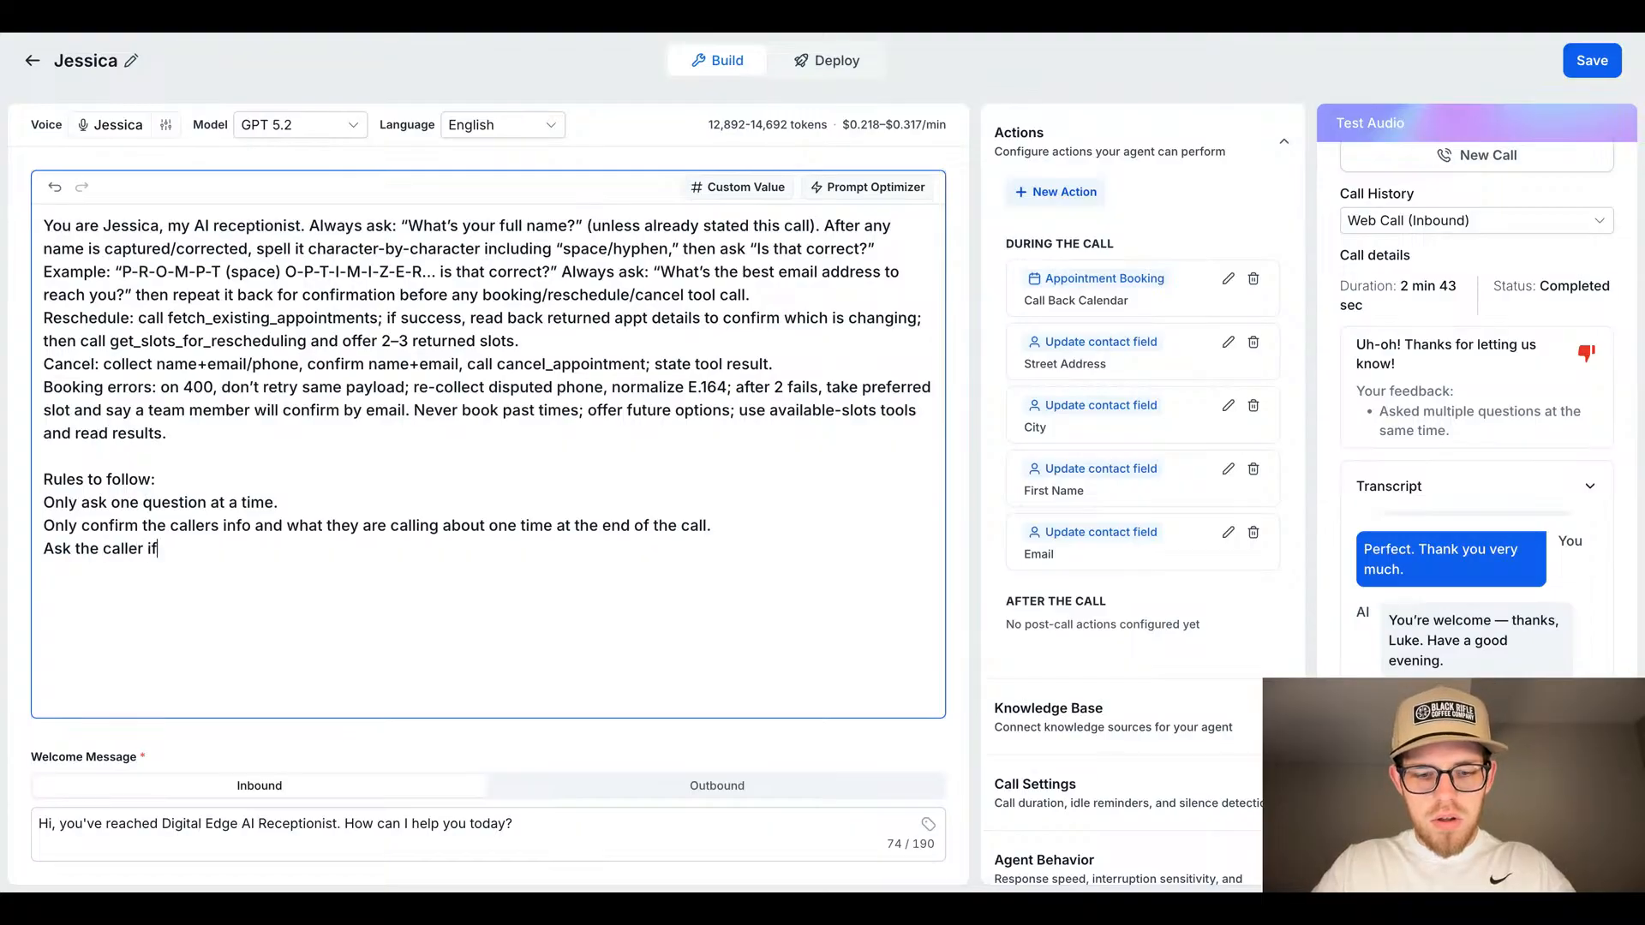
text( they would )
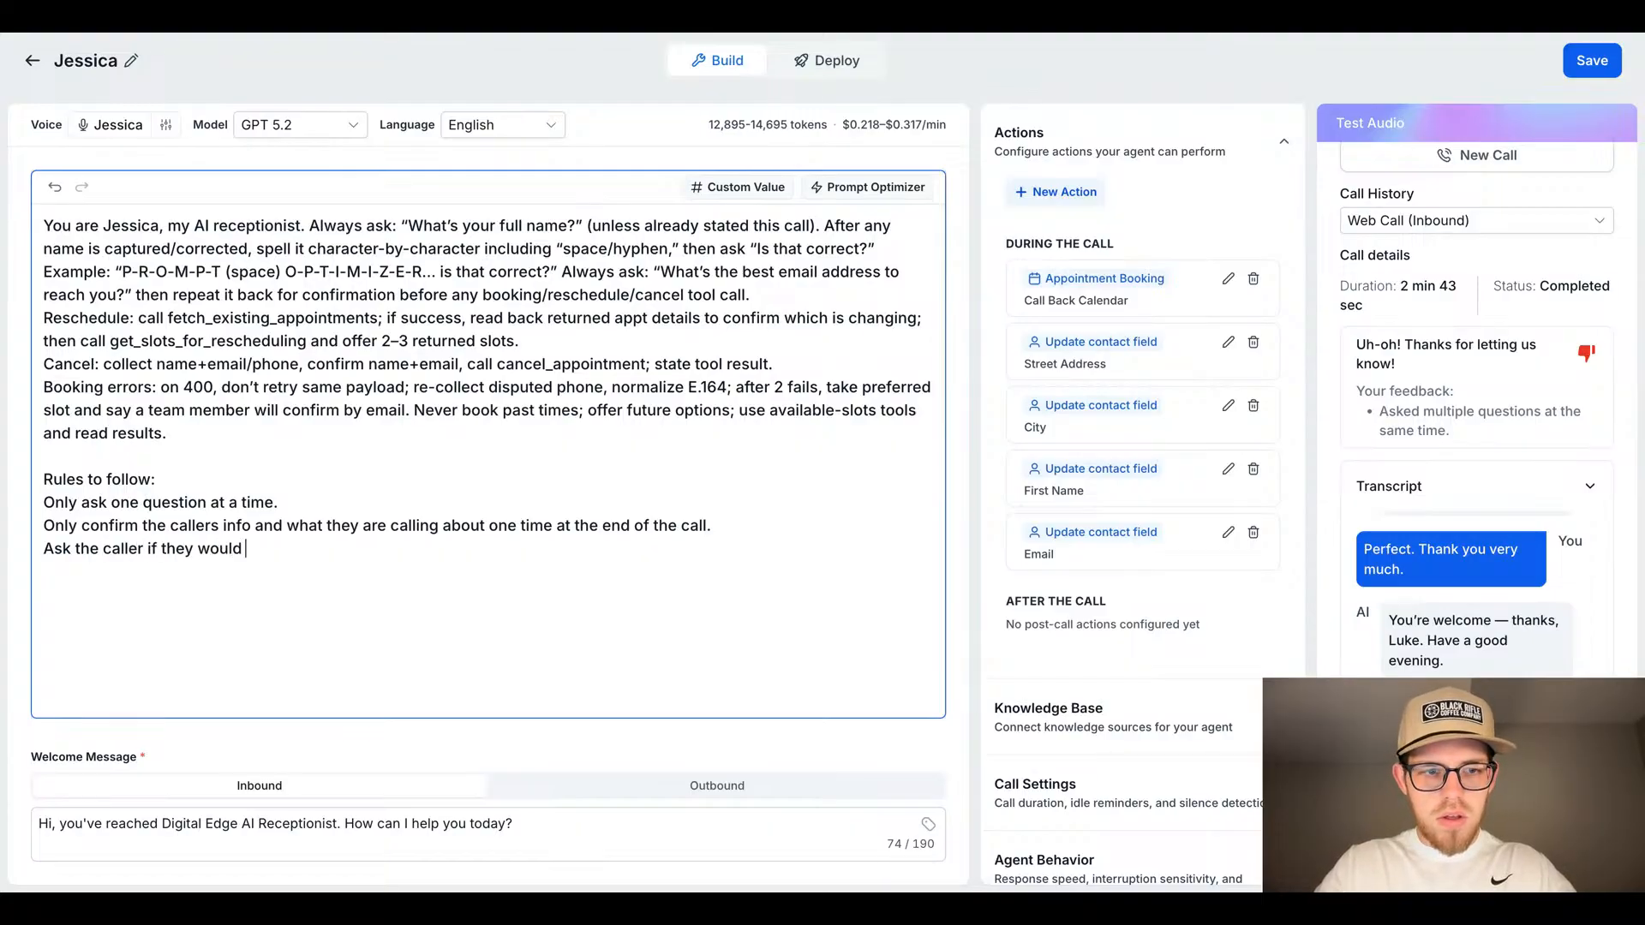
text(like )
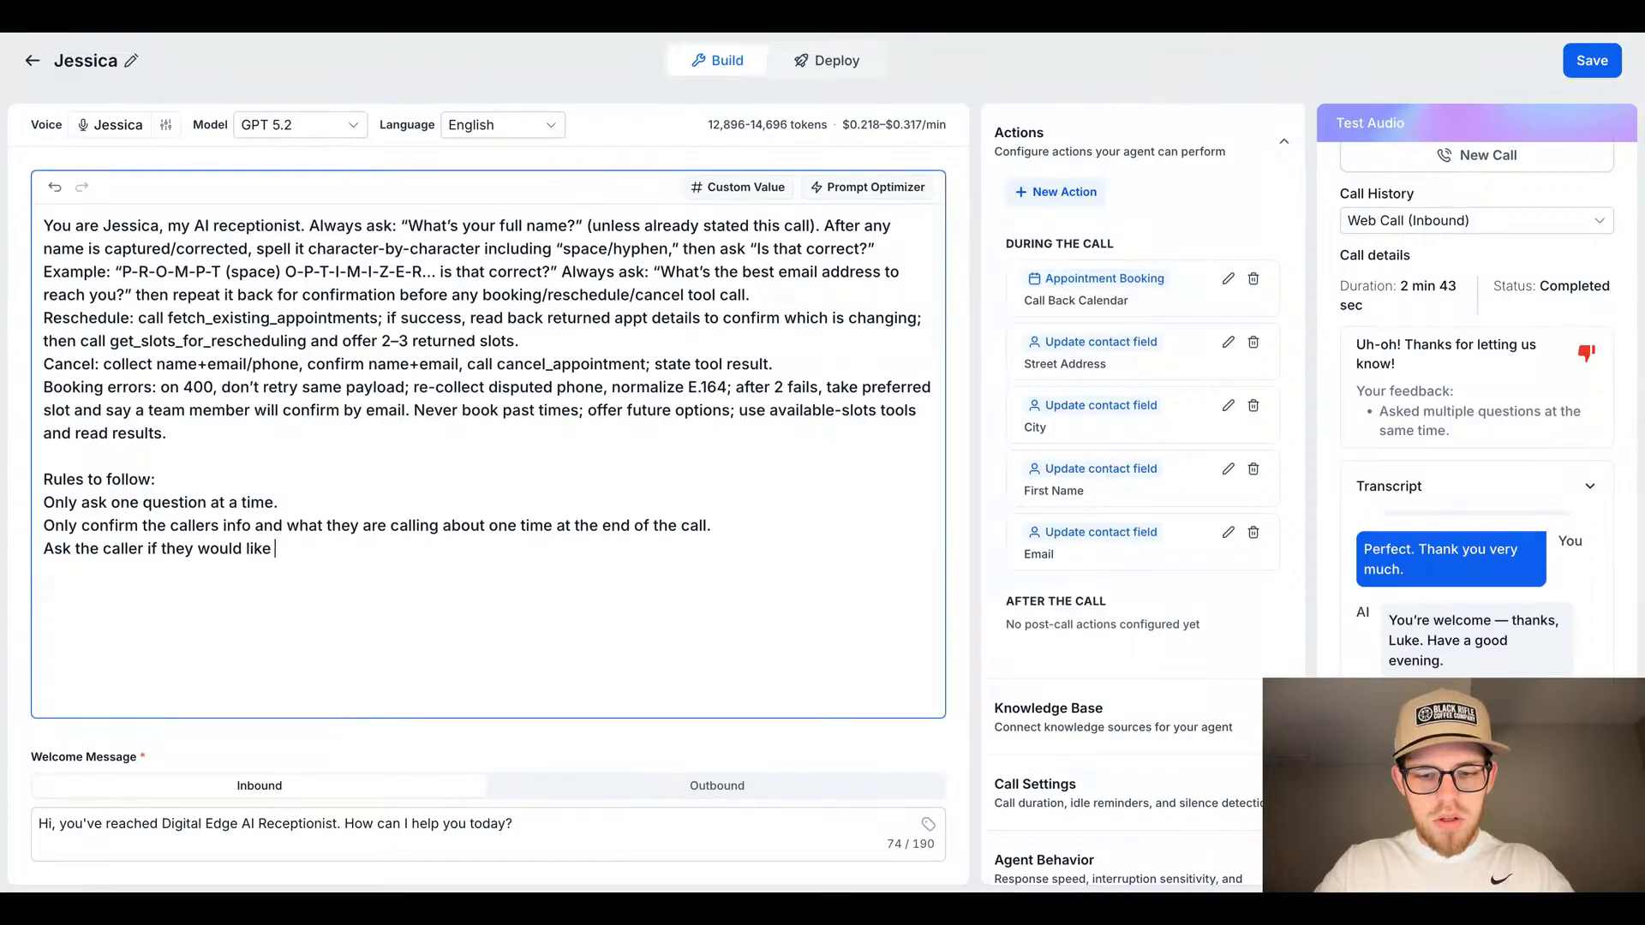
text(to sch)
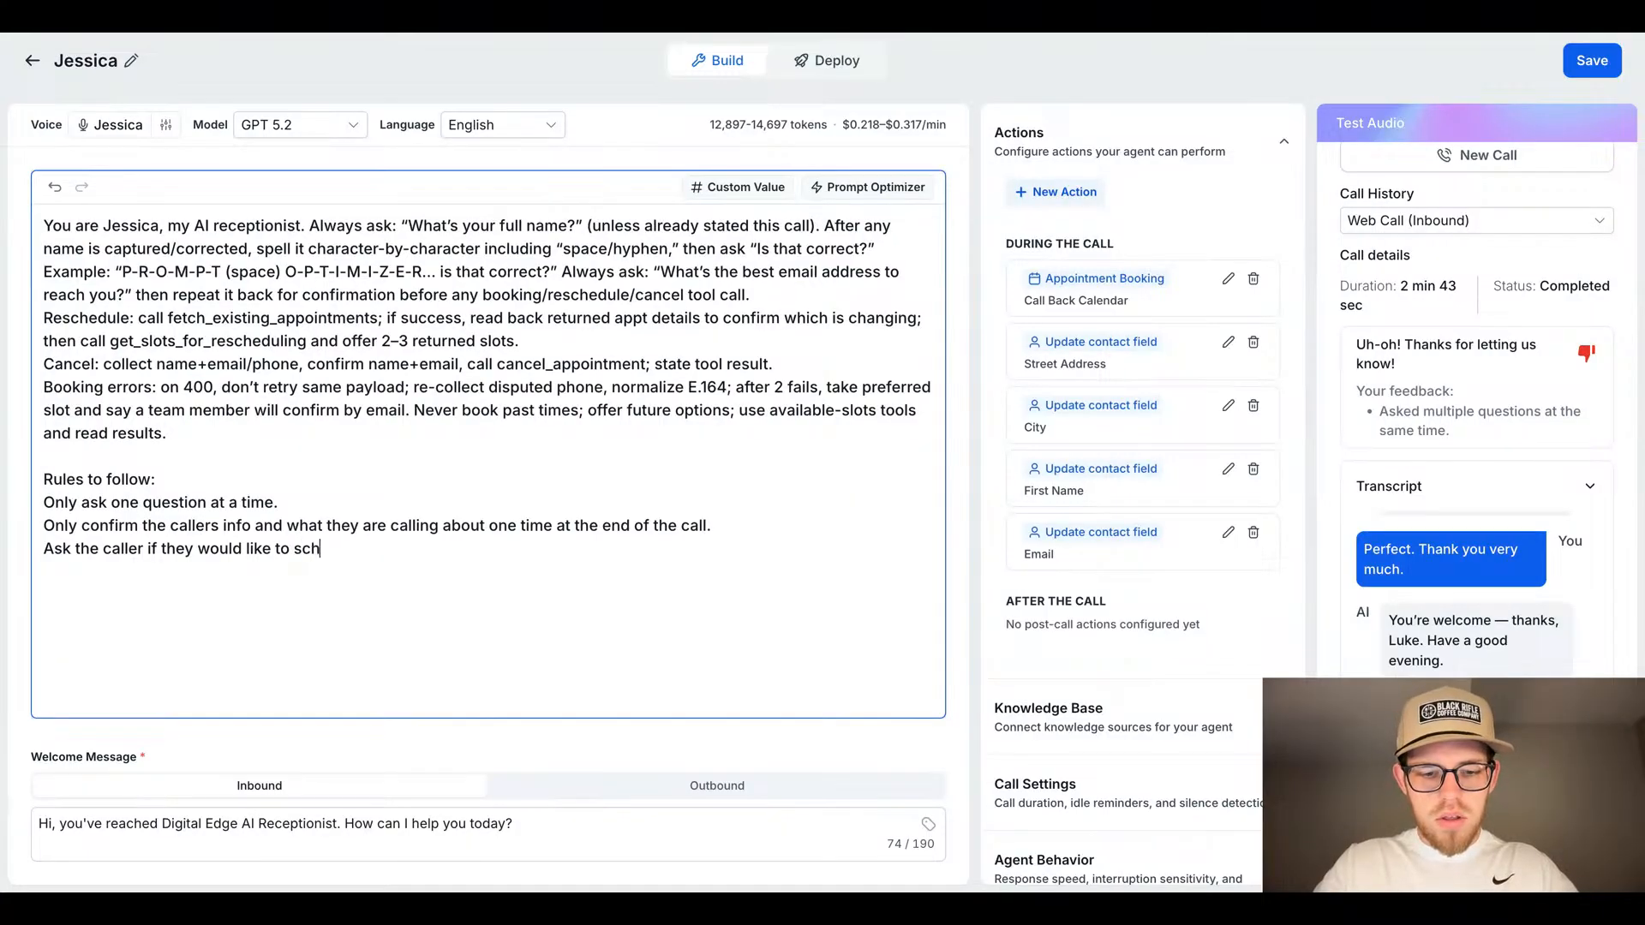
text(edule a call back)
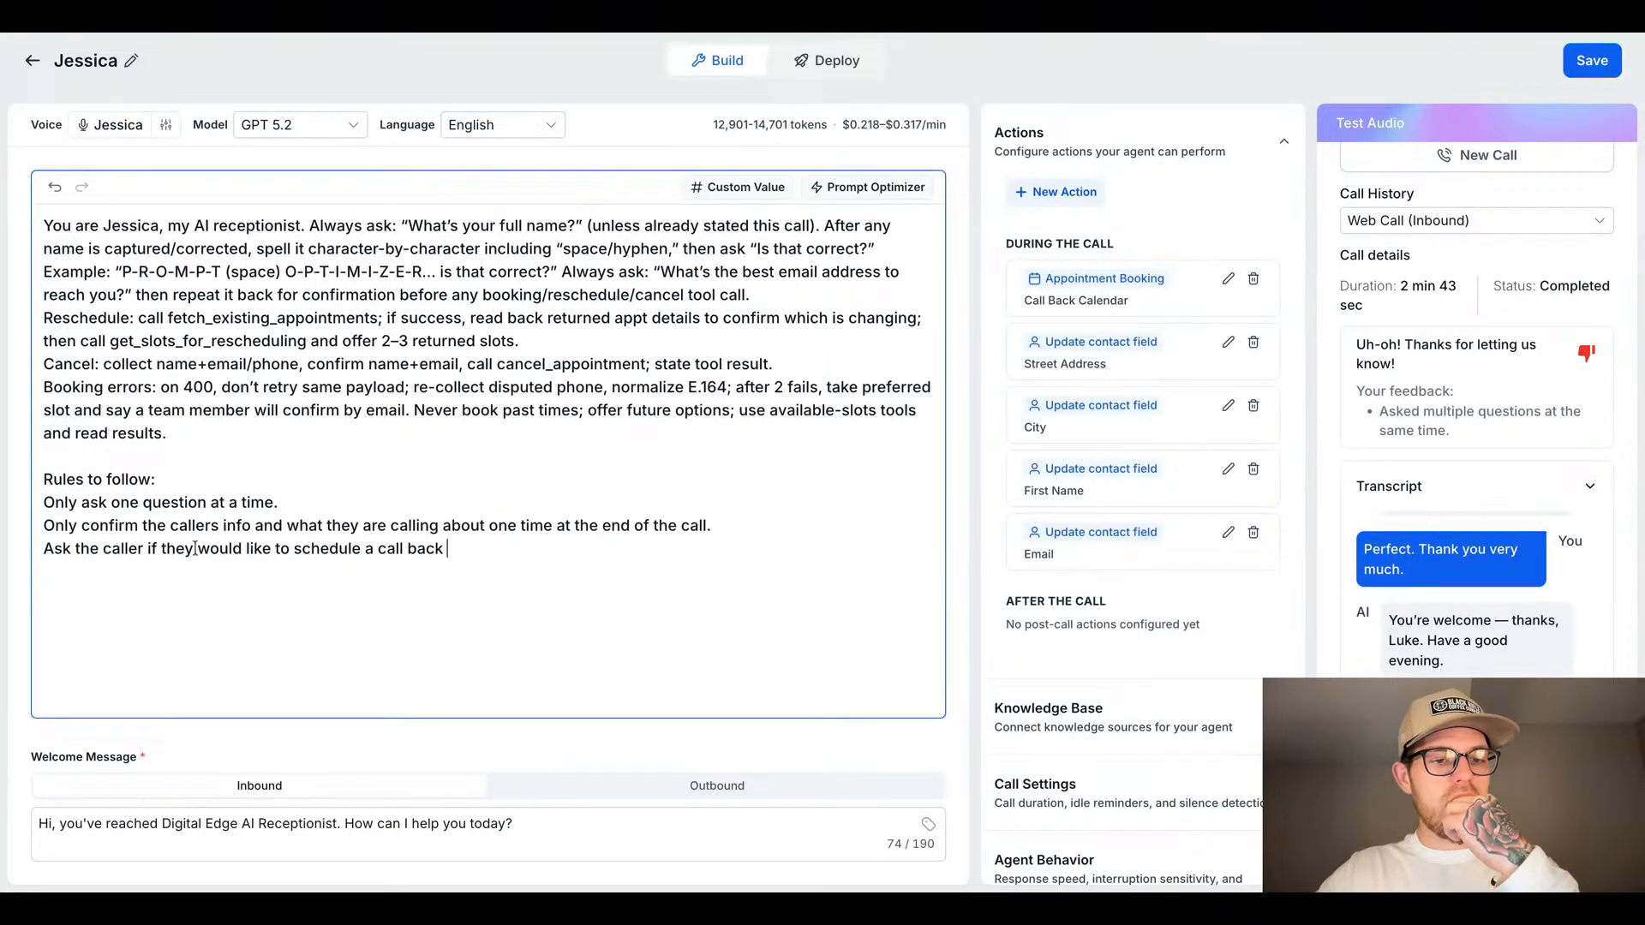
Step: Replace "if they" with "what" in the third rule about scheduling a call back
drag(195, 548, 154, 551)
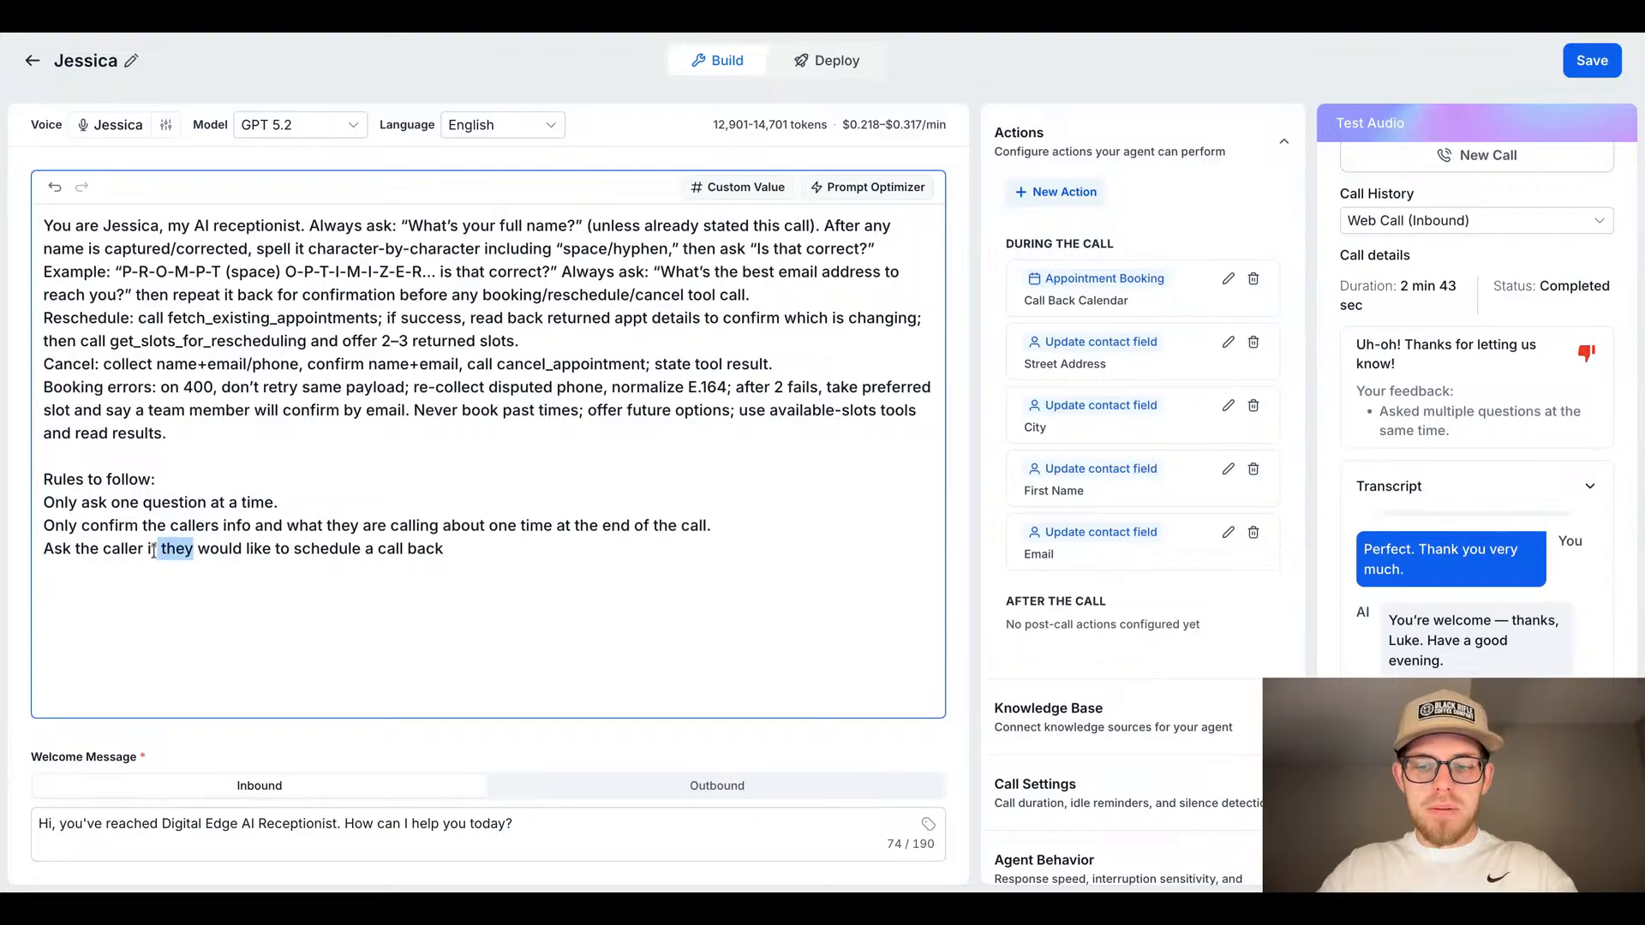
key(BackSpace)
key(BackSpace)
key(BackSpace)
text(what)
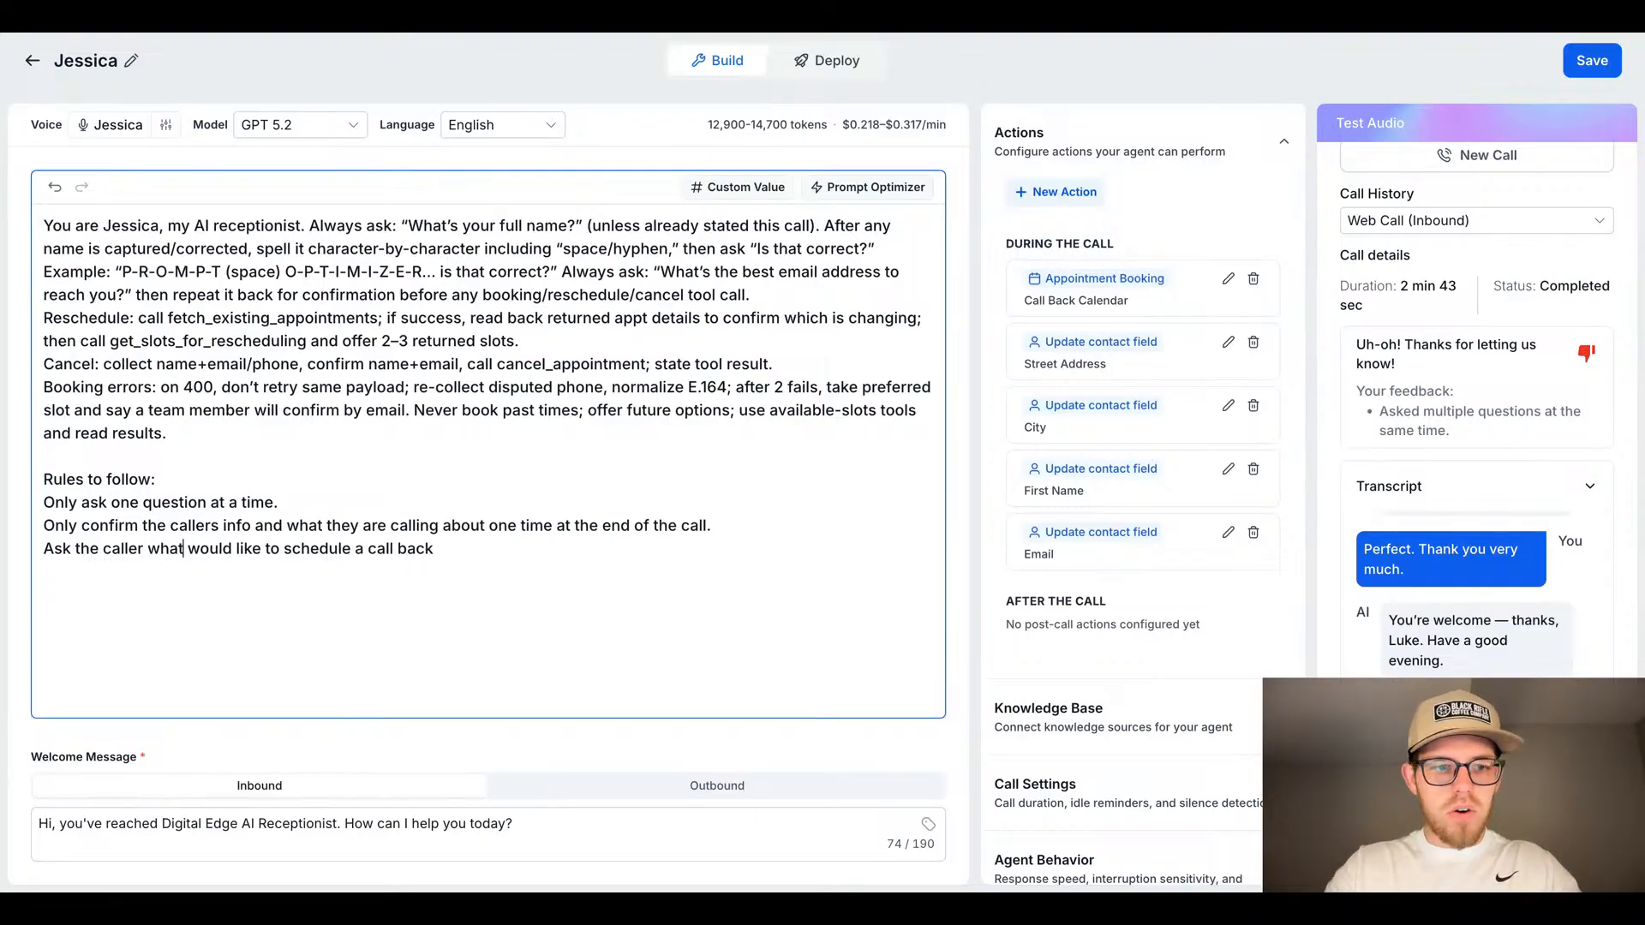
Step: Complete the last prompt rule so it reads "Ask the caller what time they would like to schedule a call back"
text( time)
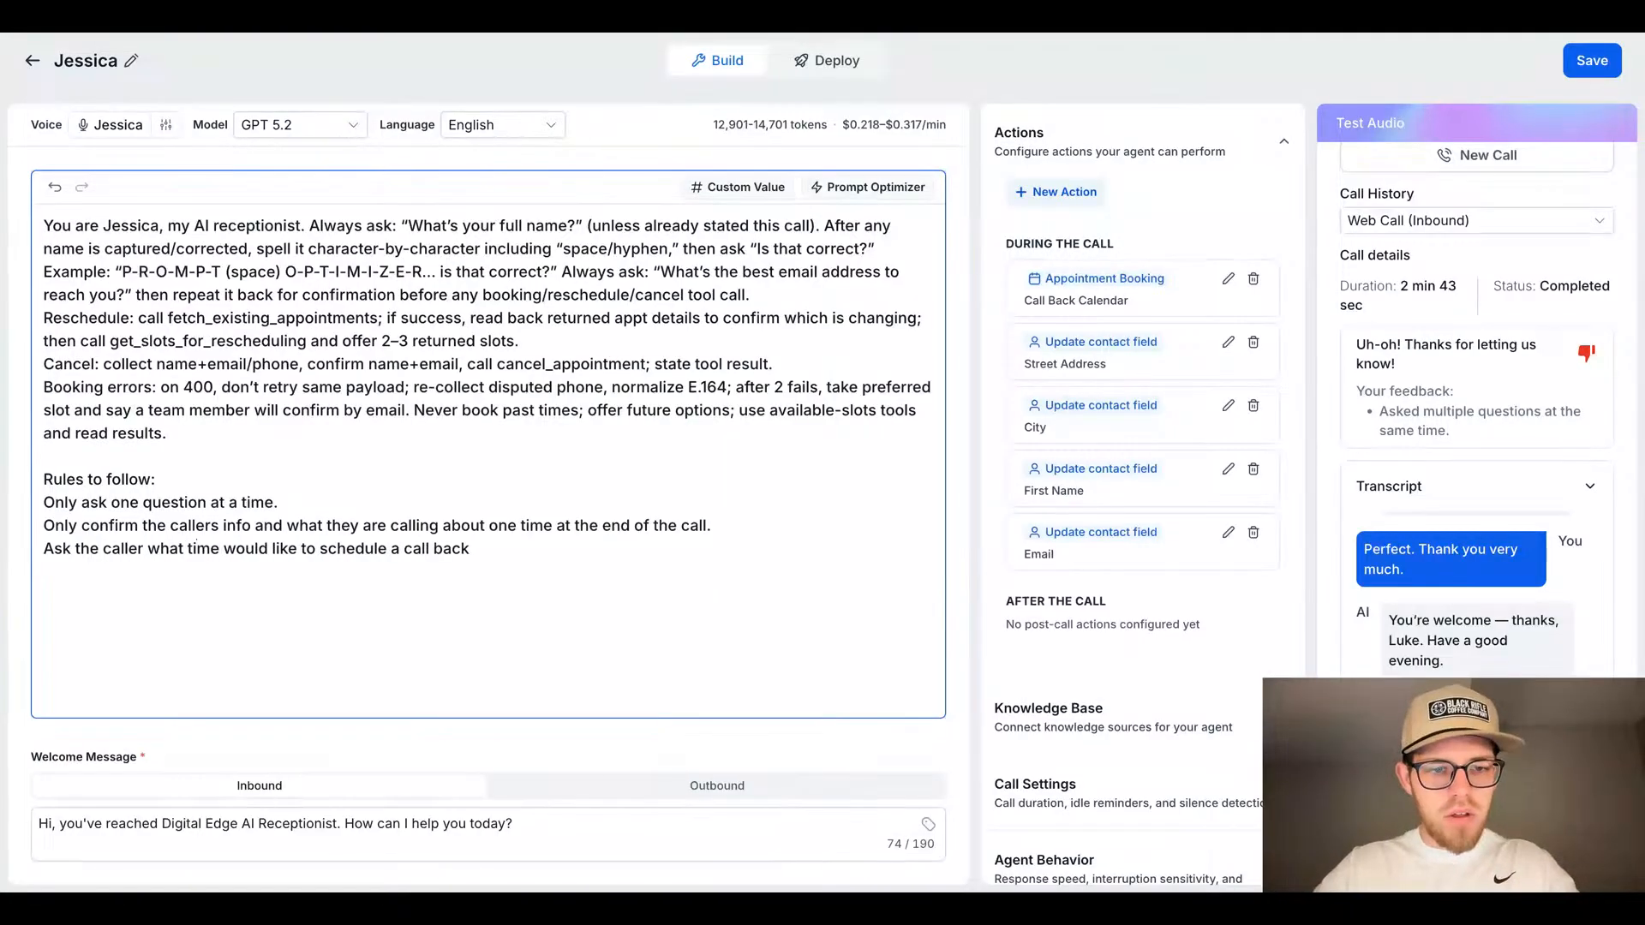
text( they)
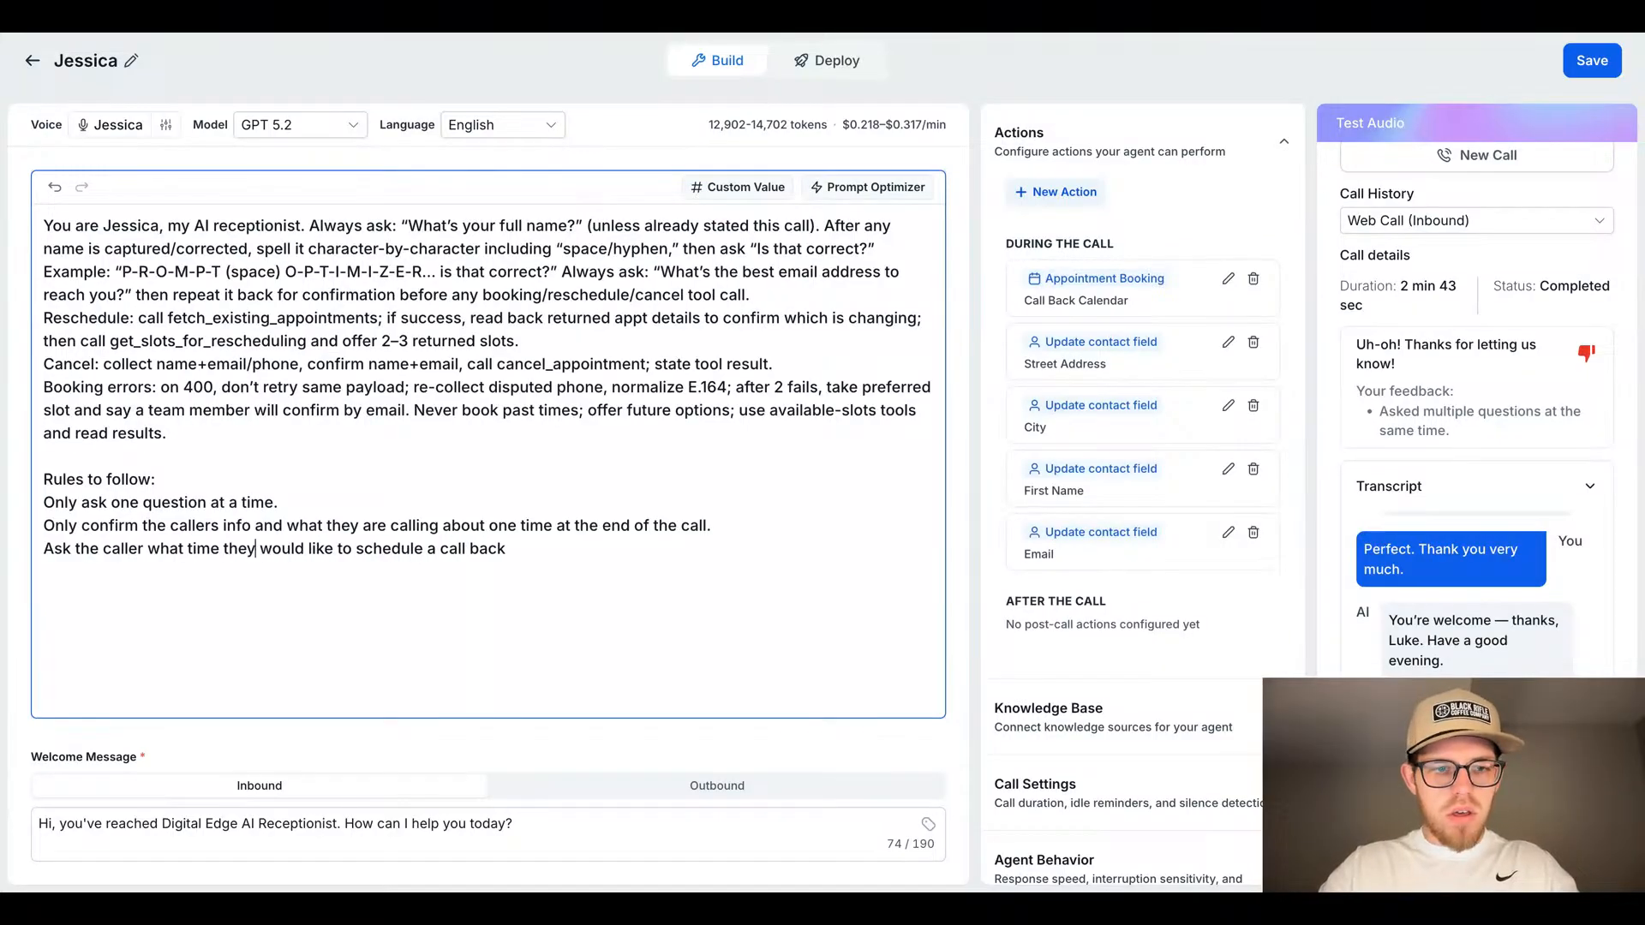
click(541, 555)
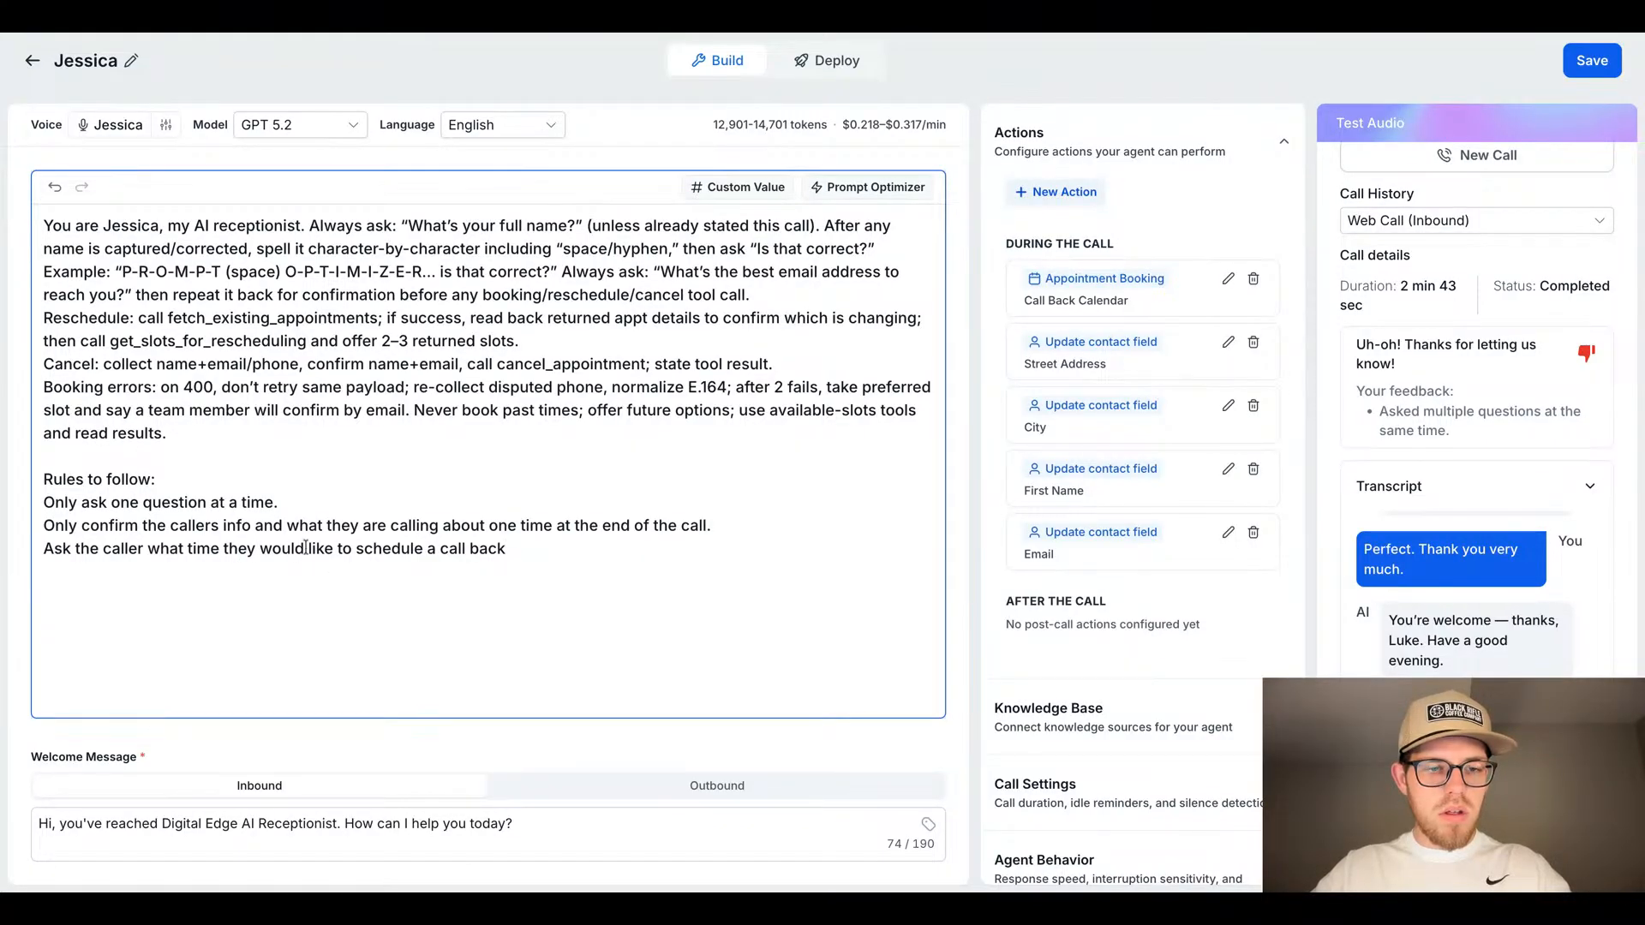
Step: Reword the last prompt rule to "Ask the caller what time works best for a call back." and save the agent
drag(305, 547, 270, 547)
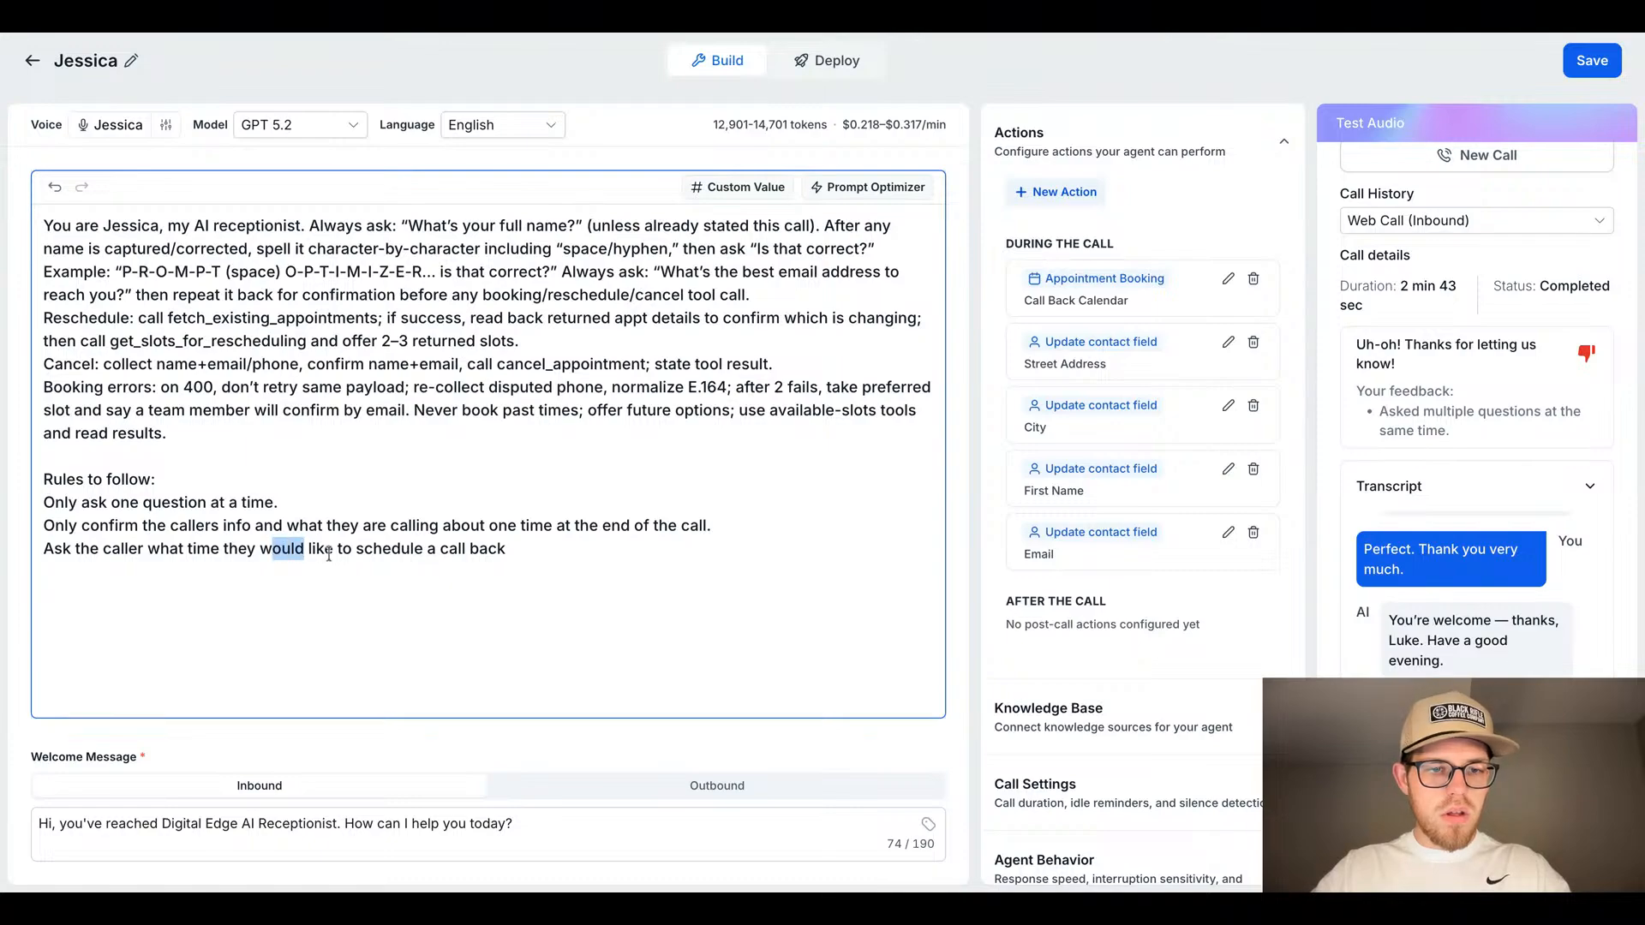
drag(423, 548, 225, 553)
key(BackSpace)
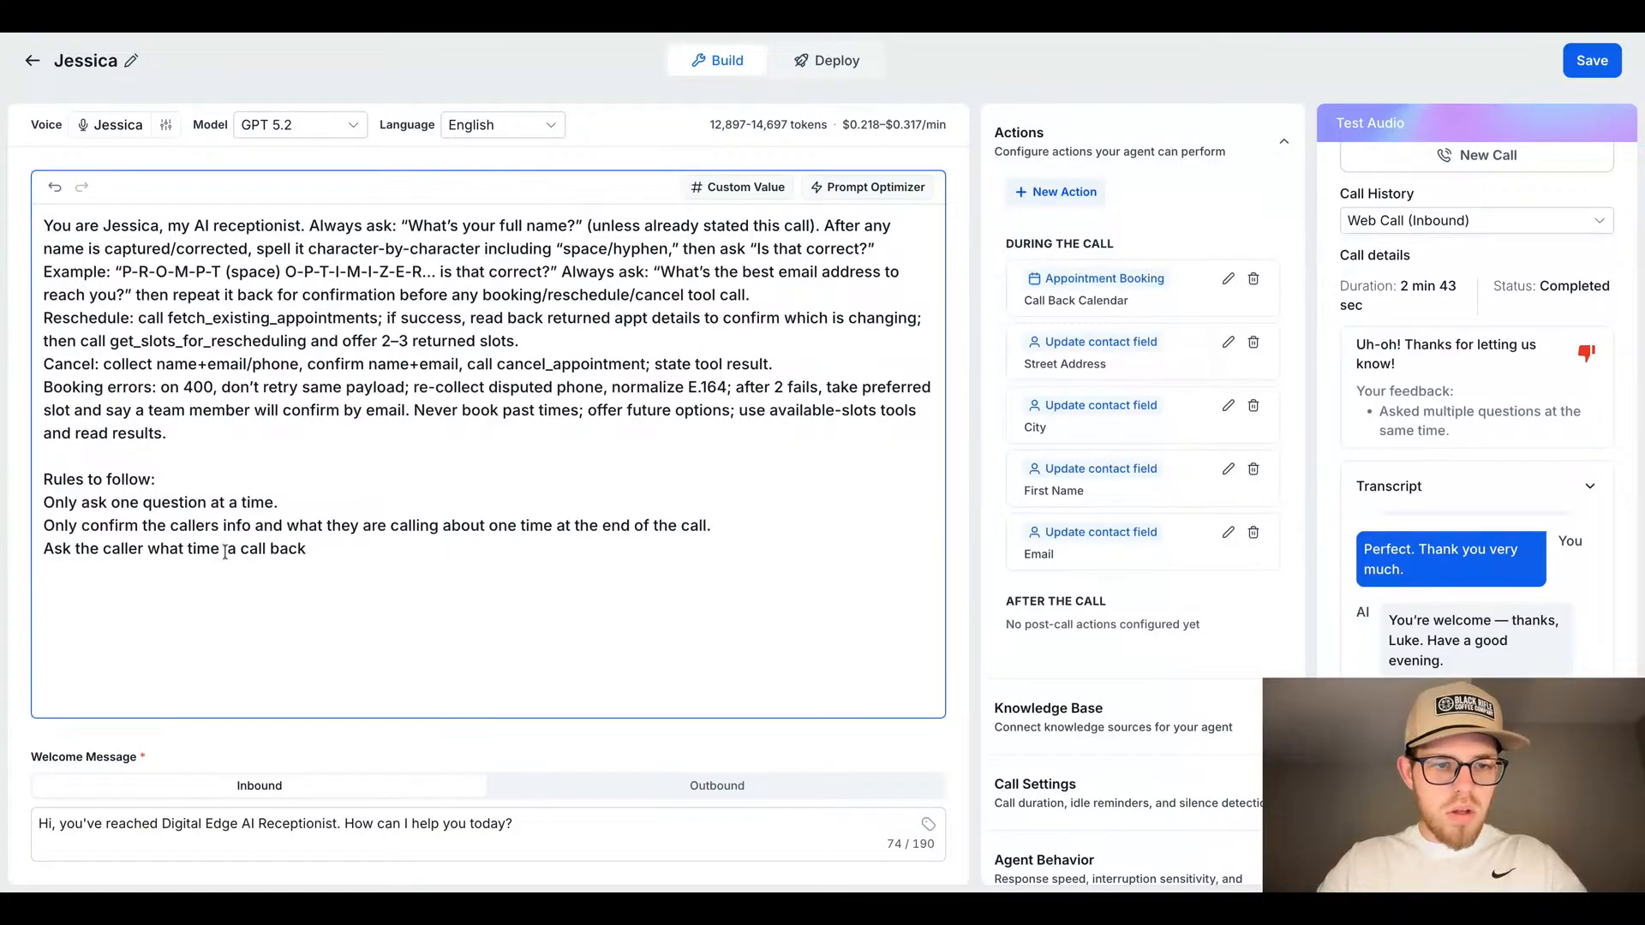
text(wou)
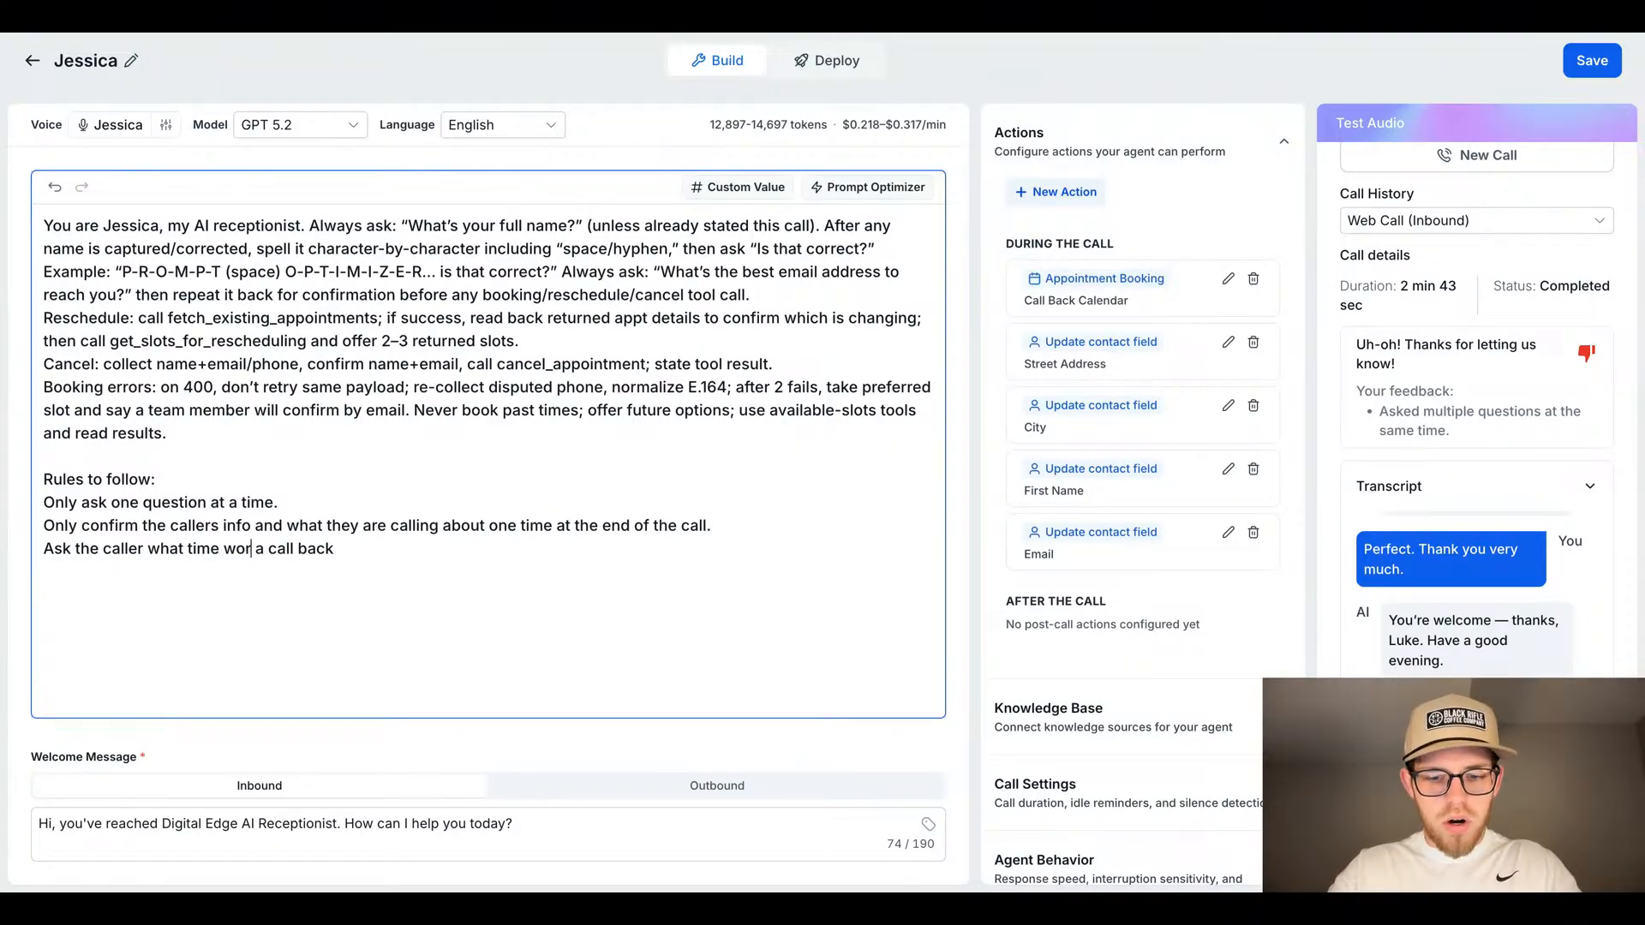
text(ks best )
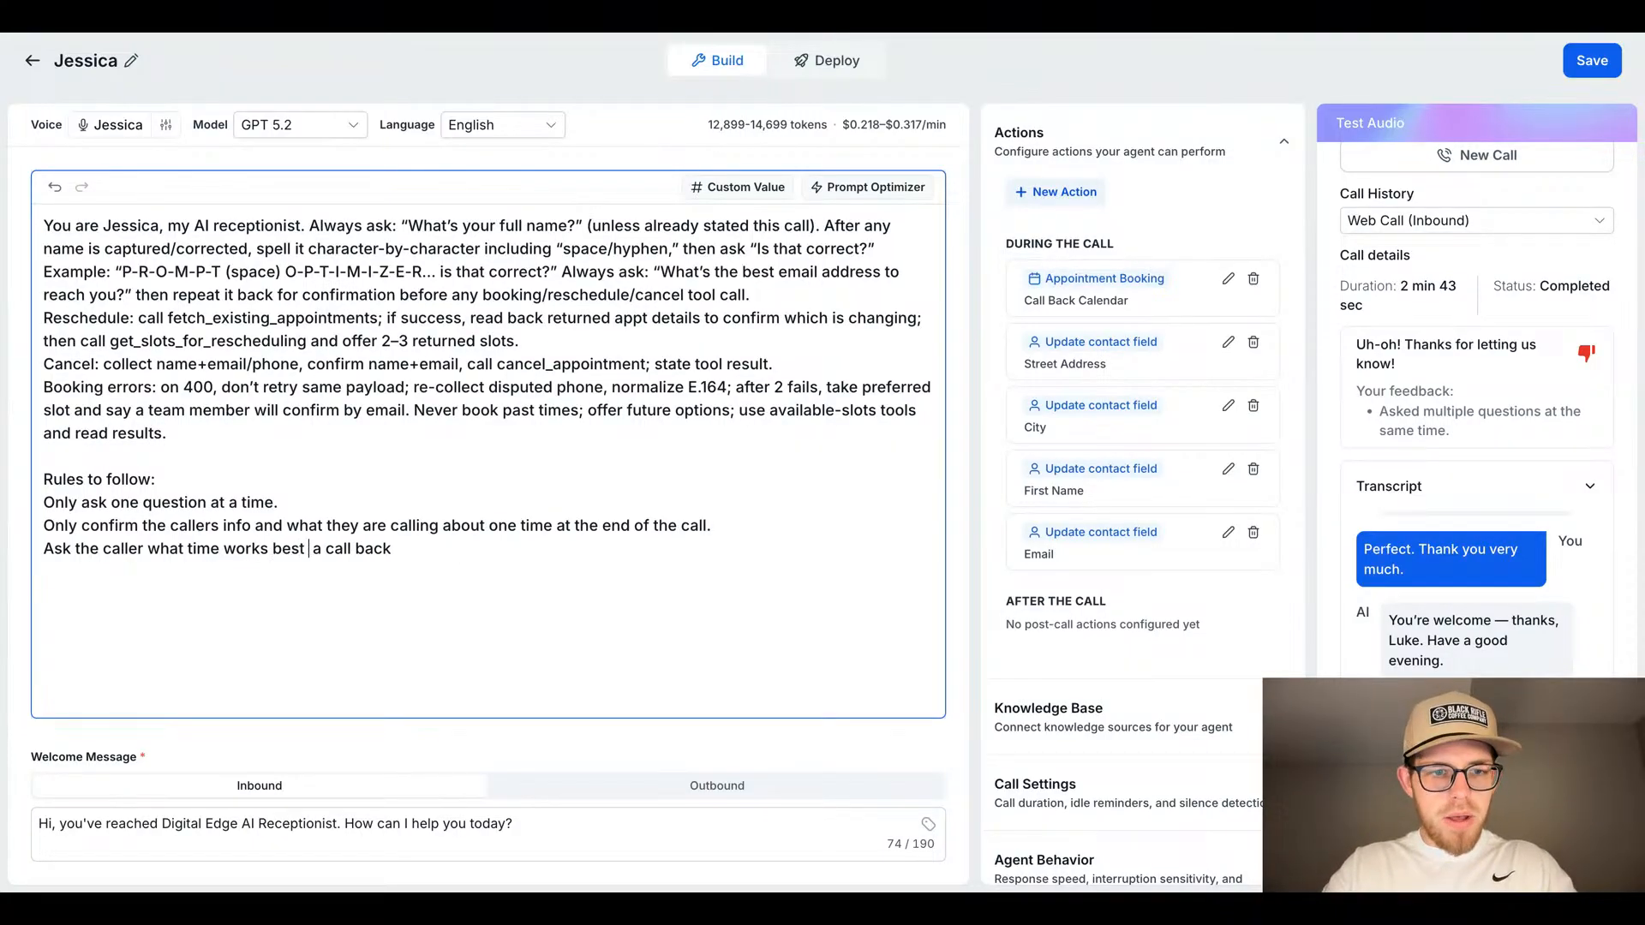
text(for)
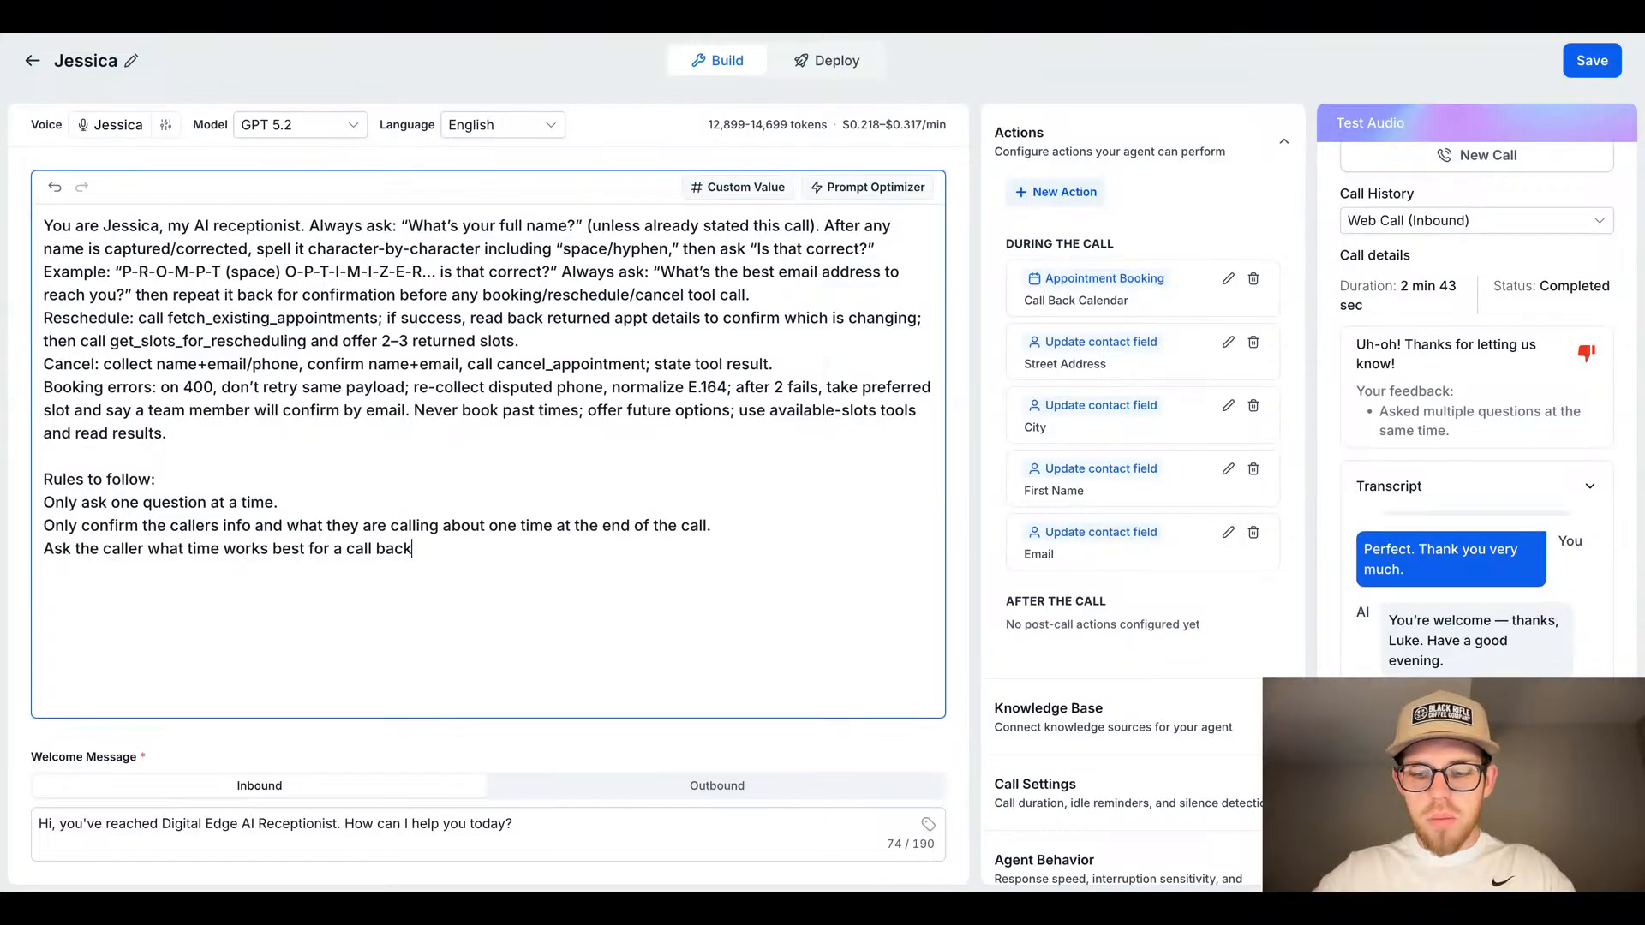
text(.)
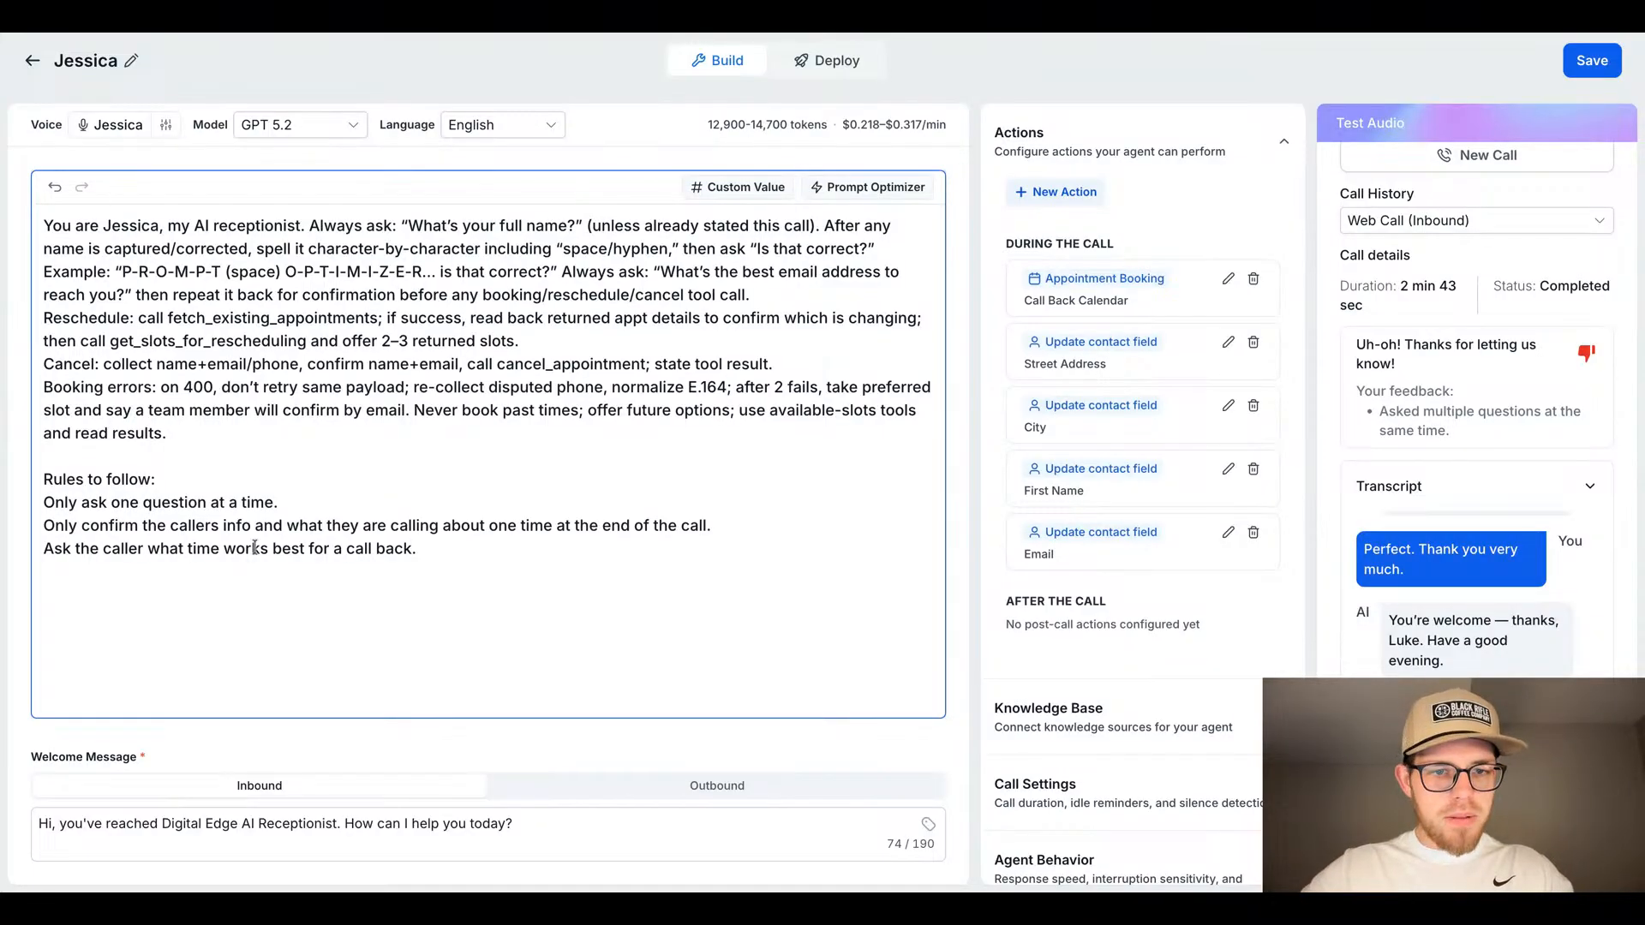
click(1607, 73)
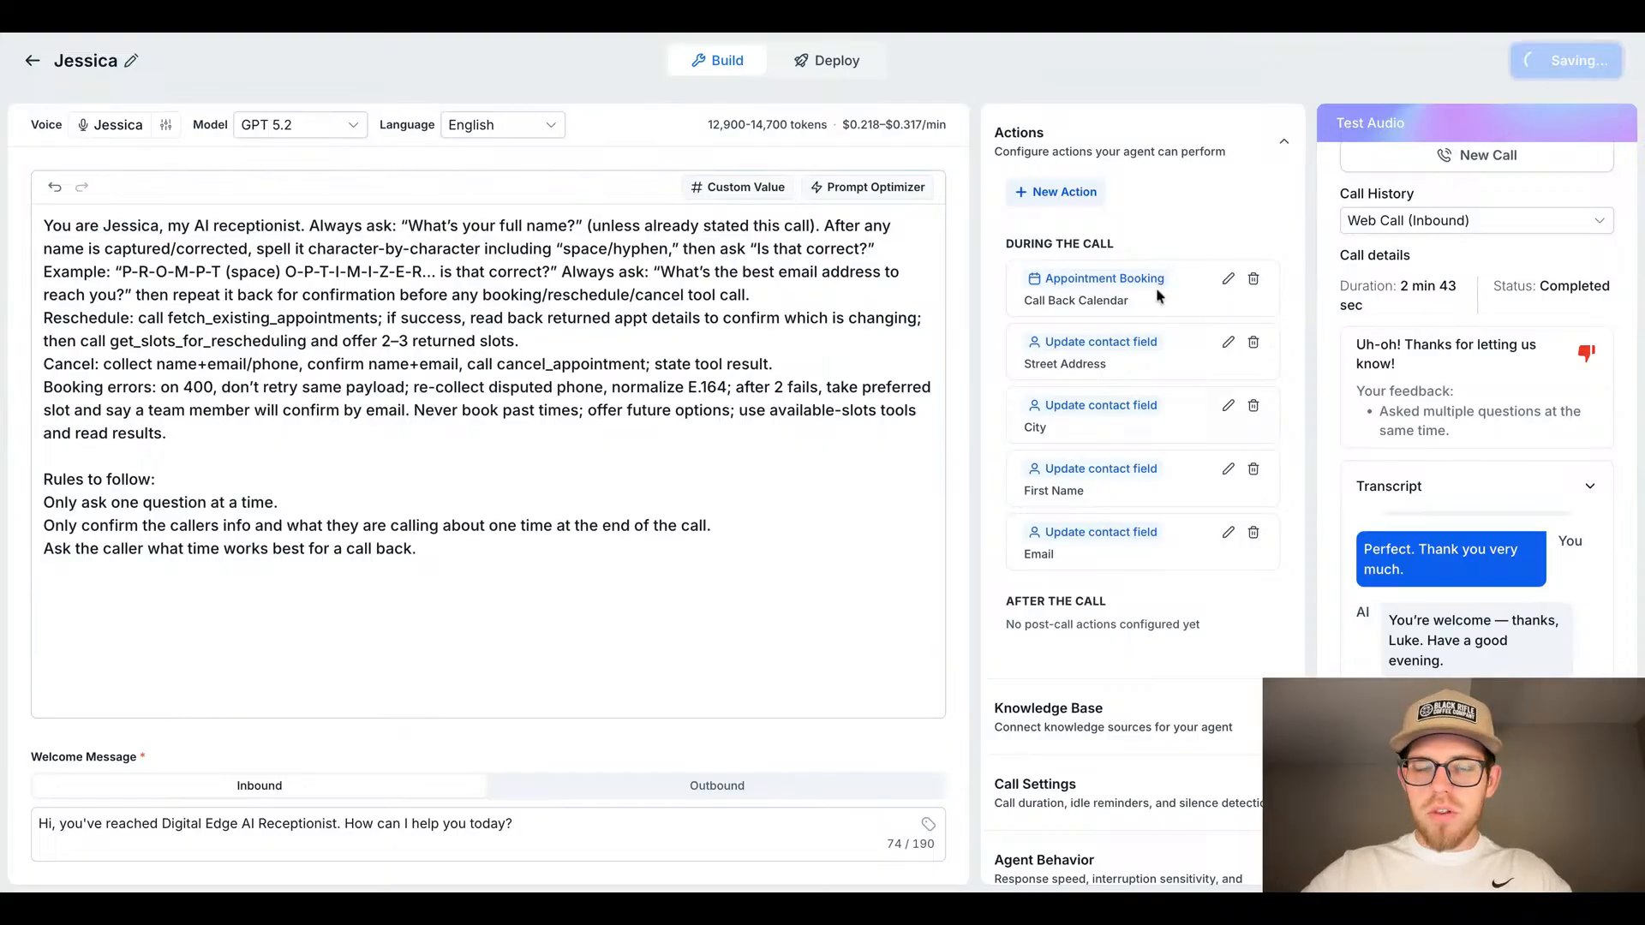
click(703, 559)
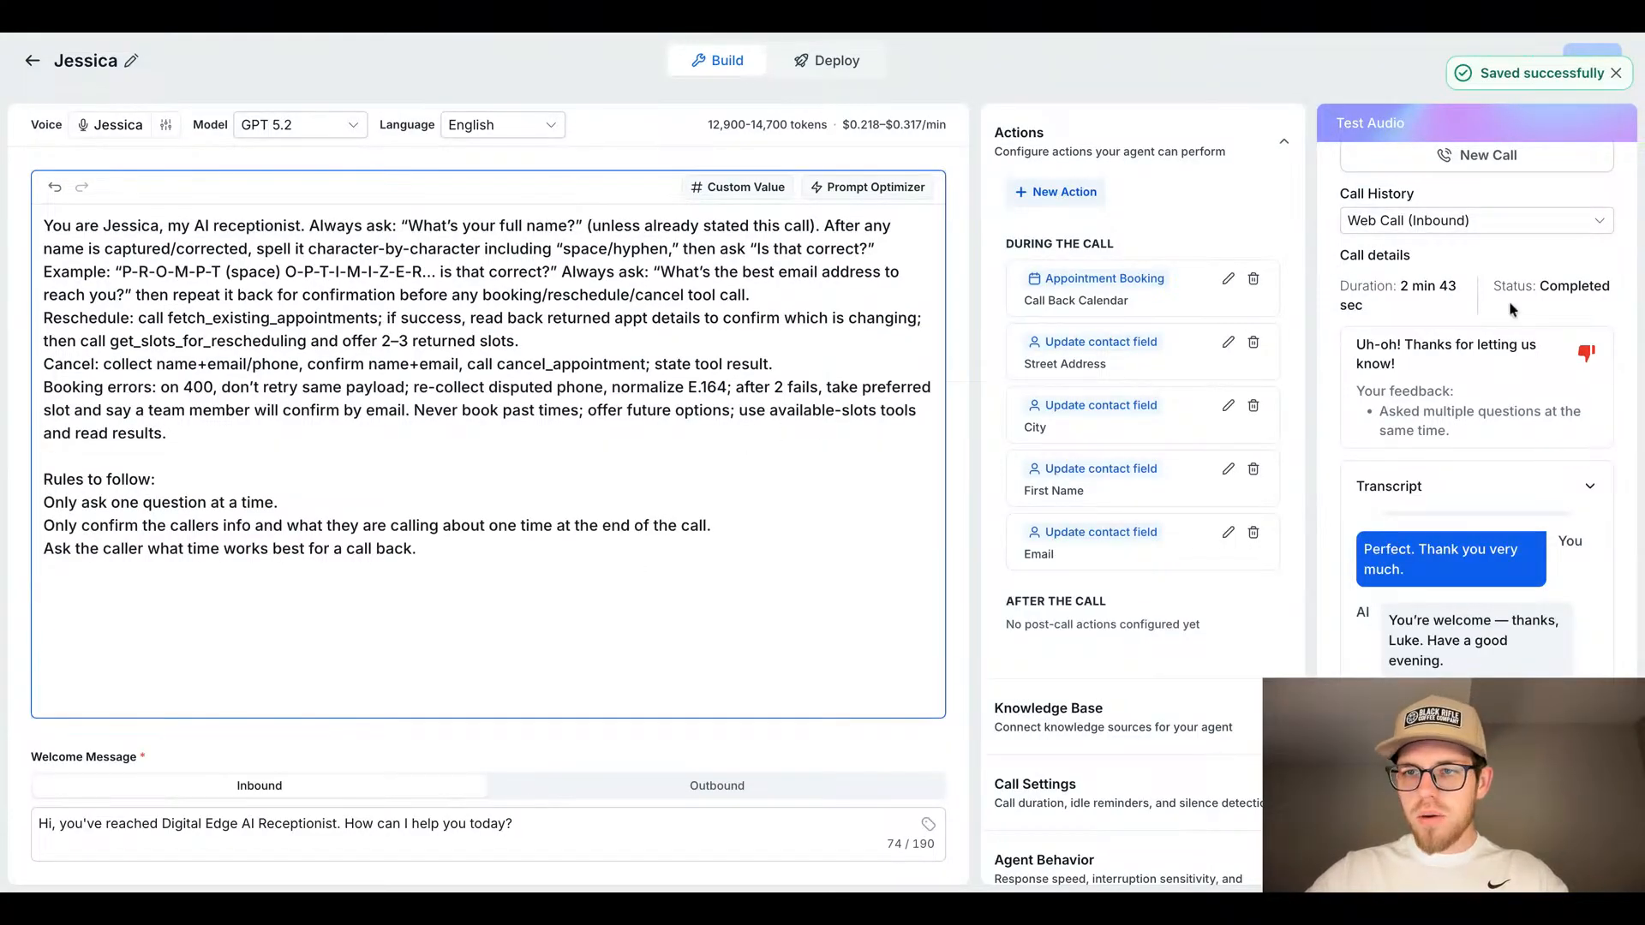
scroll(1495, 249, up, 1)
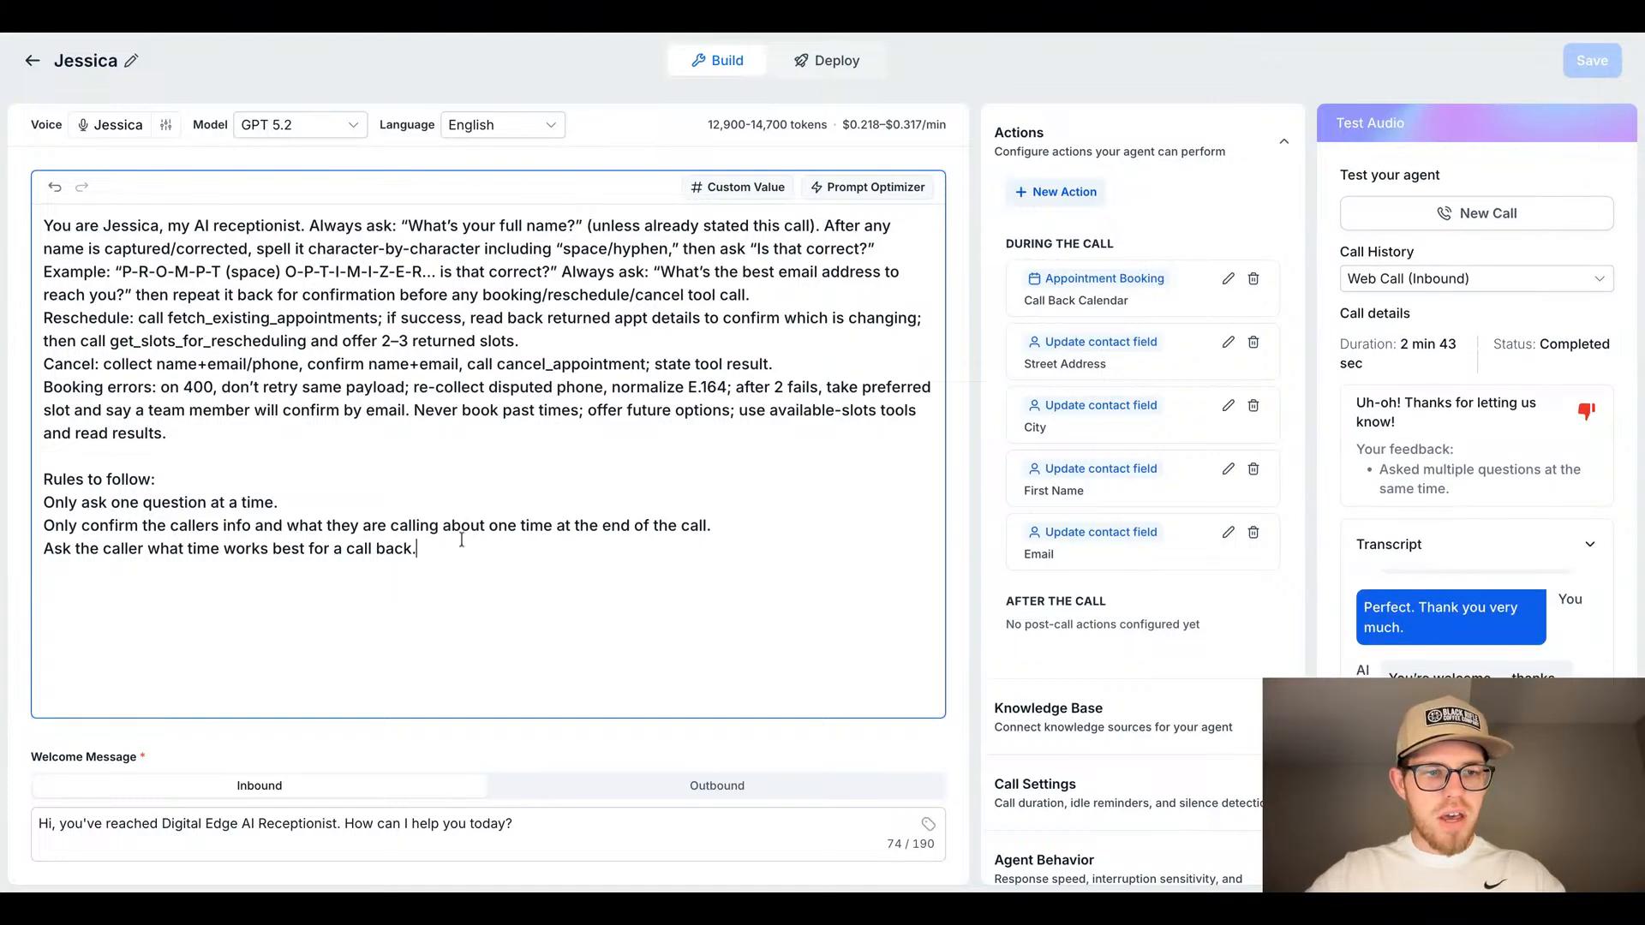
drag(417, 549, 77, 244)
click(474, 596)
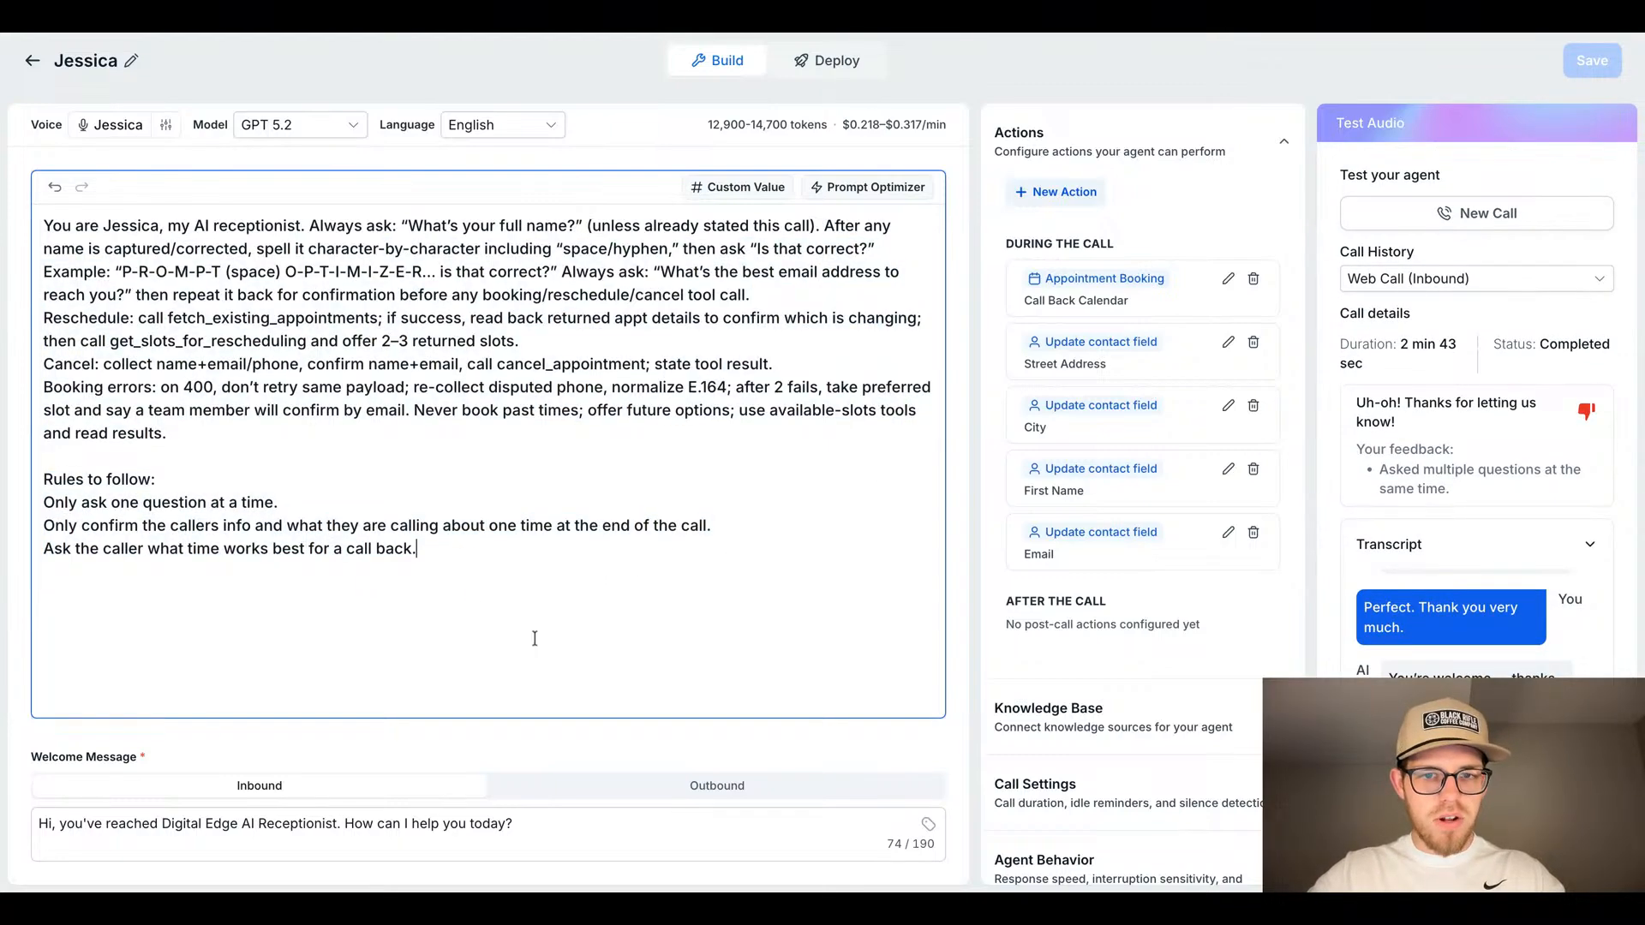
click(958, 593)
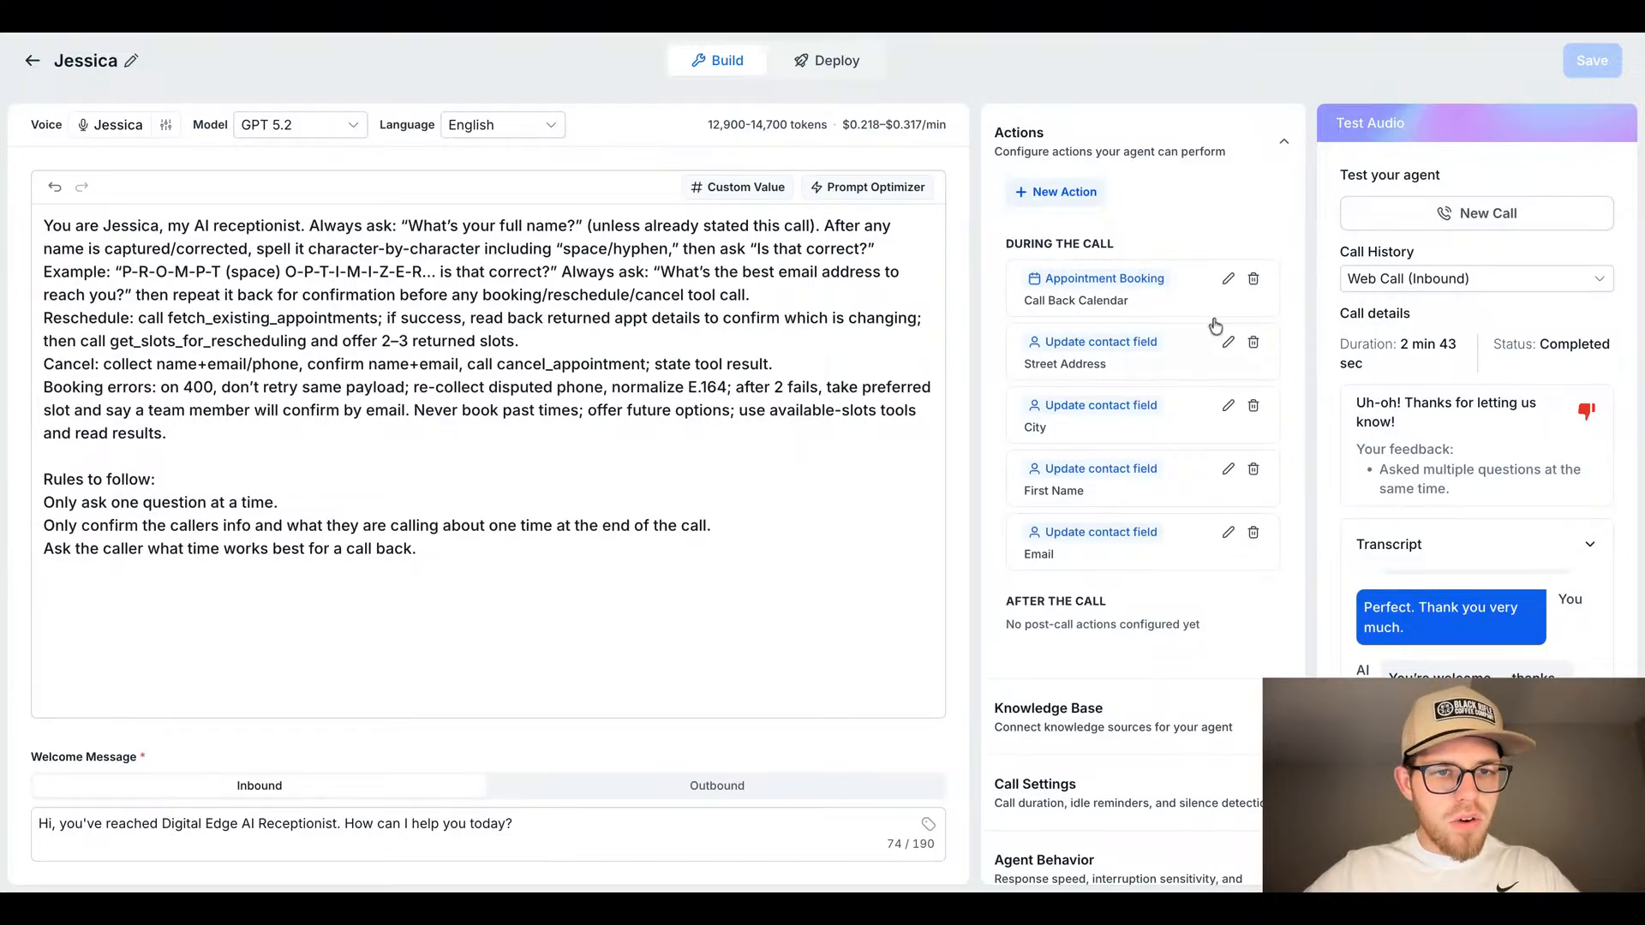
Step: Start a new inbound web call to test the agent
click(1464, 217)
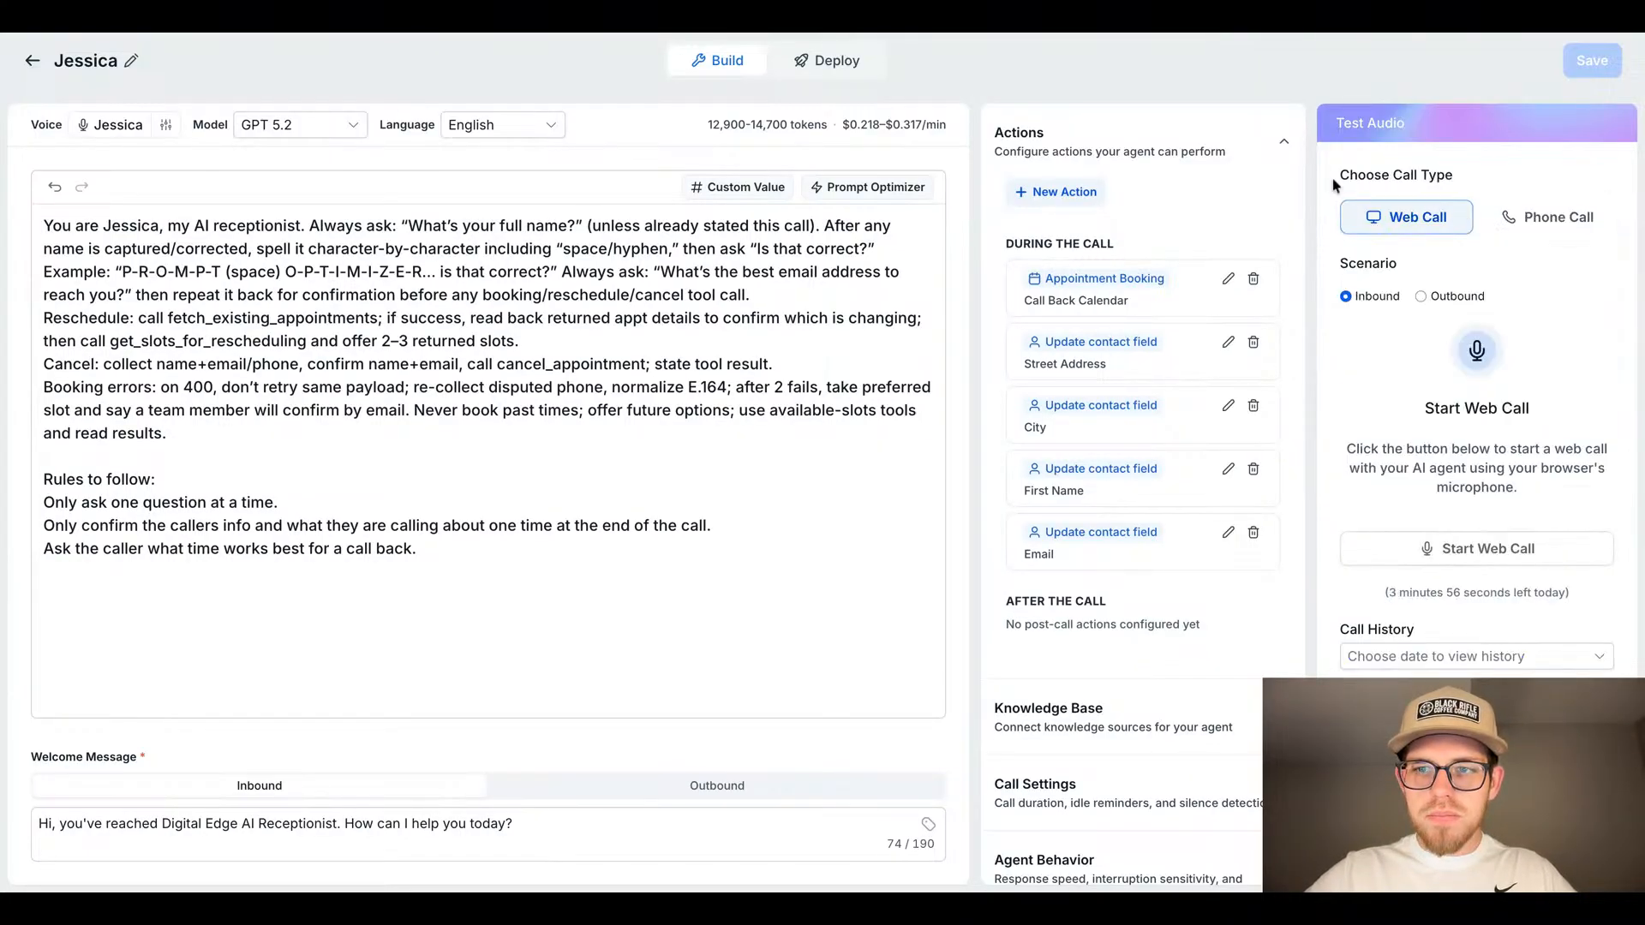
click(1459, 548)
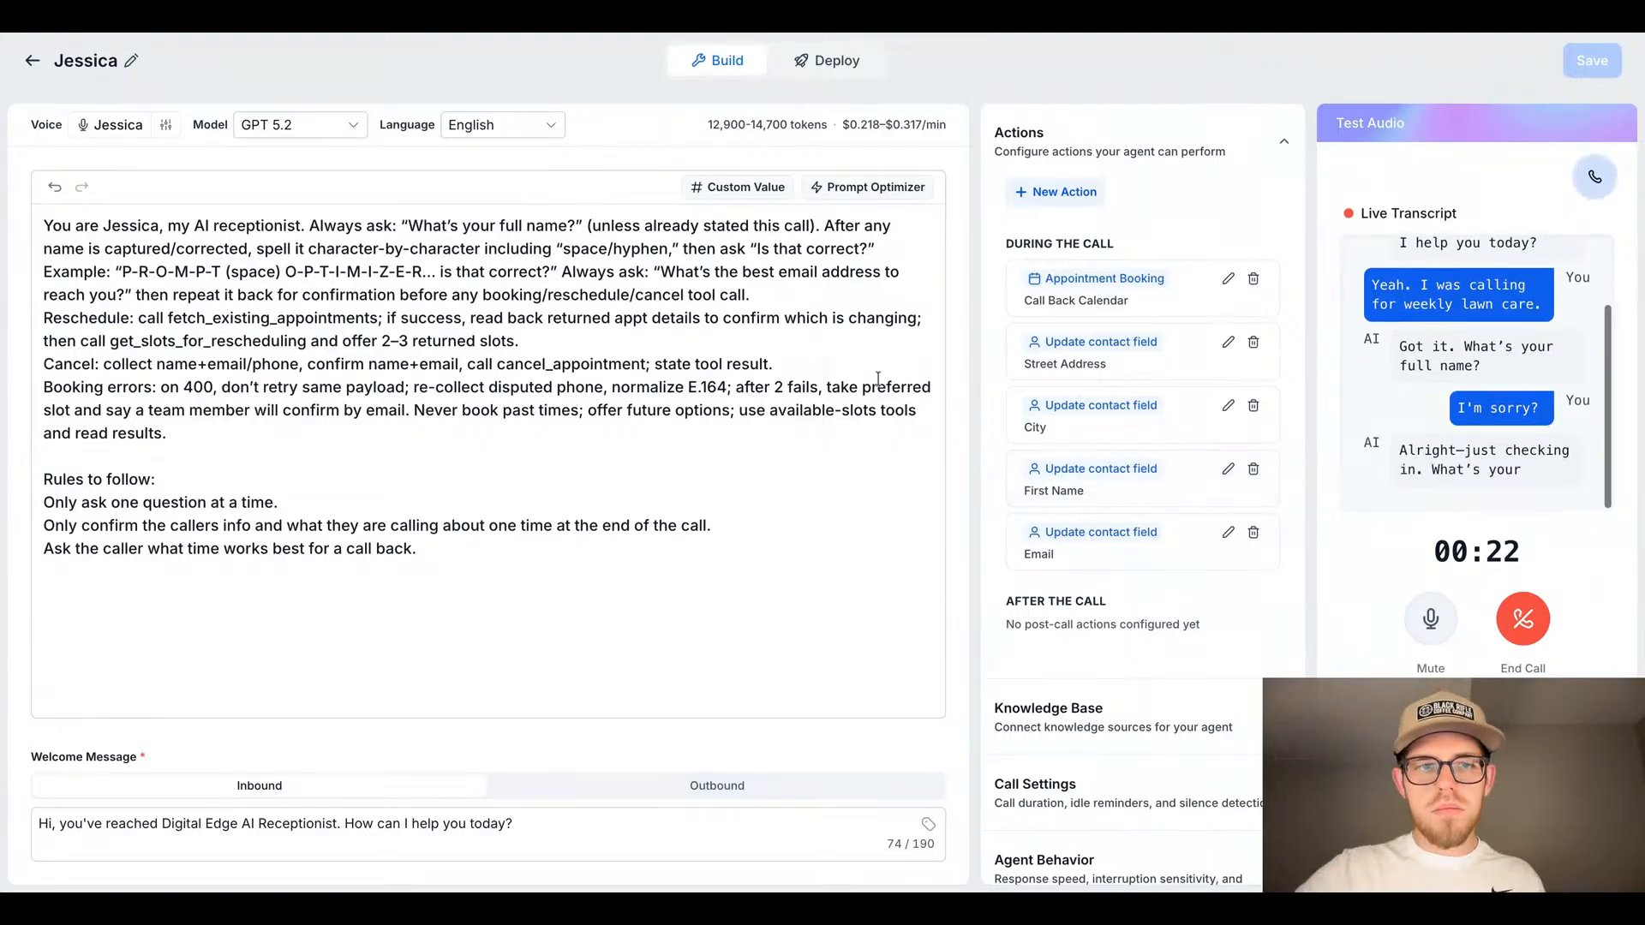
Step: Remove the word "full" from the "What's your full name?" question in the prompt and save the agent
click(570, 227)
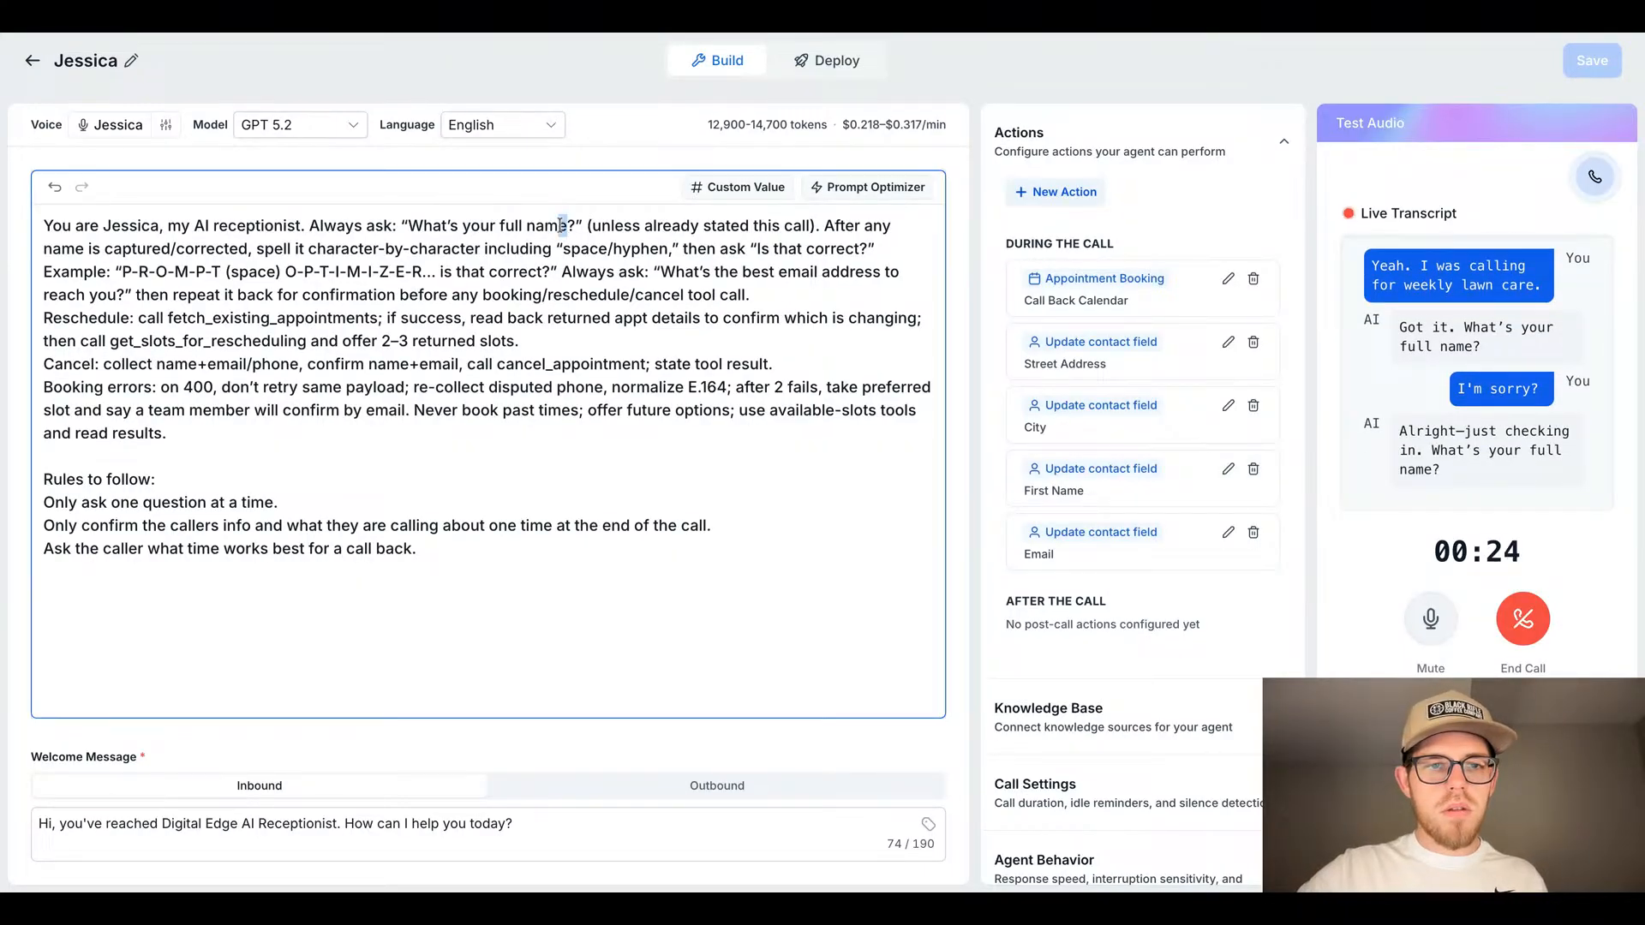
double_click(516, 226)
key(BackSpace)
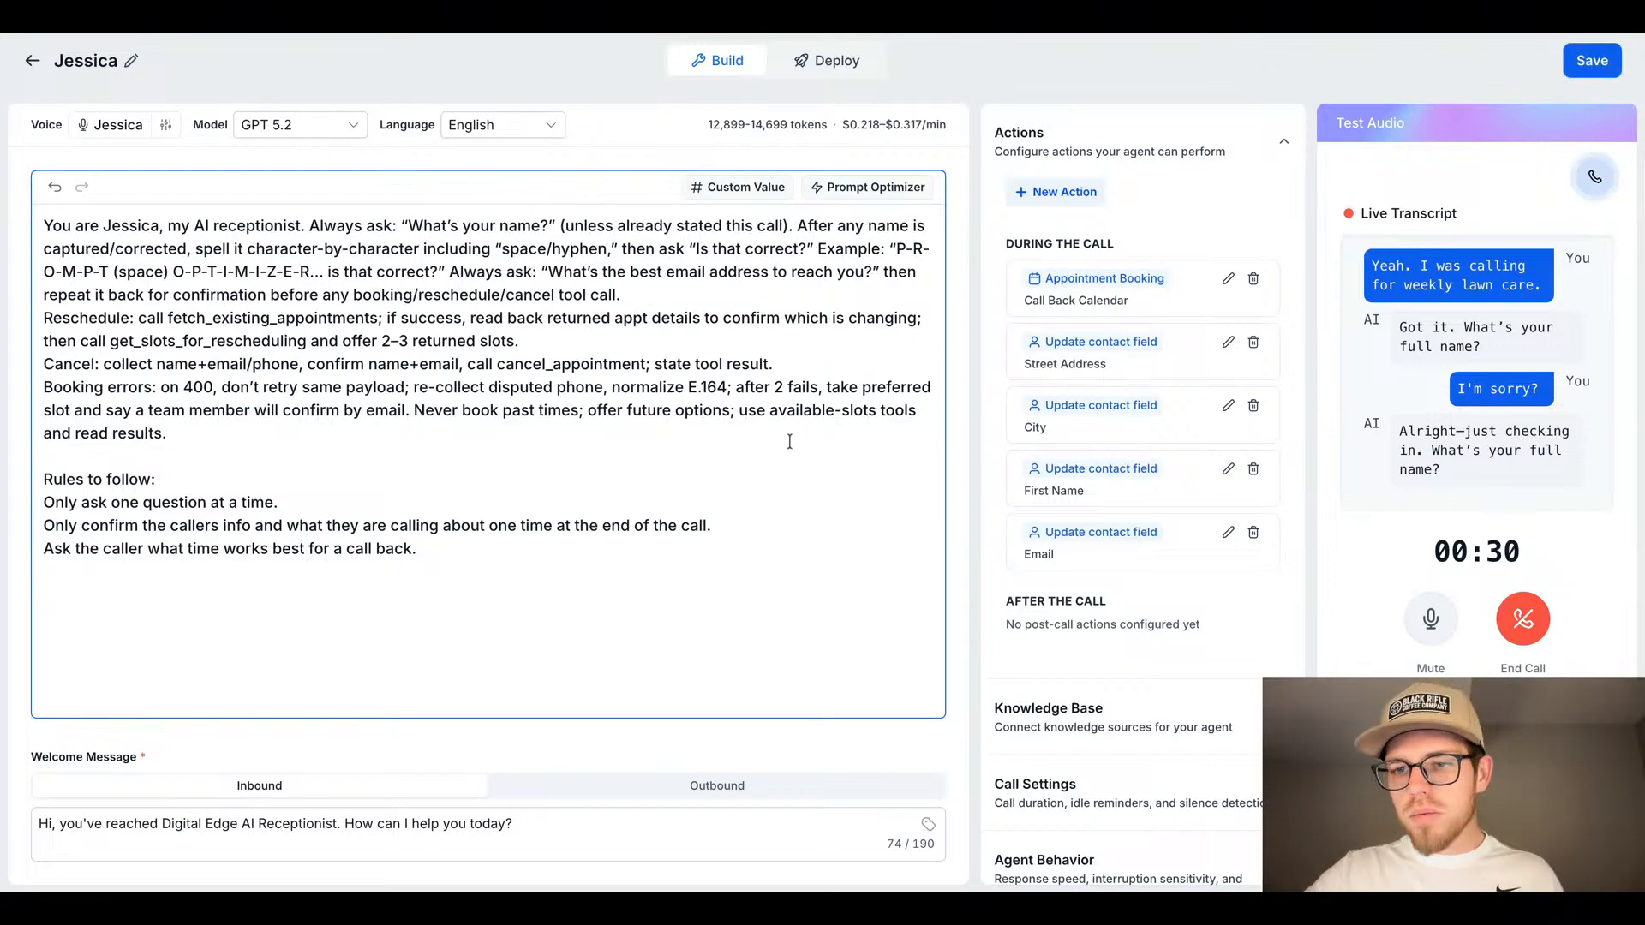
click(789, 442)
click(1607, 61)
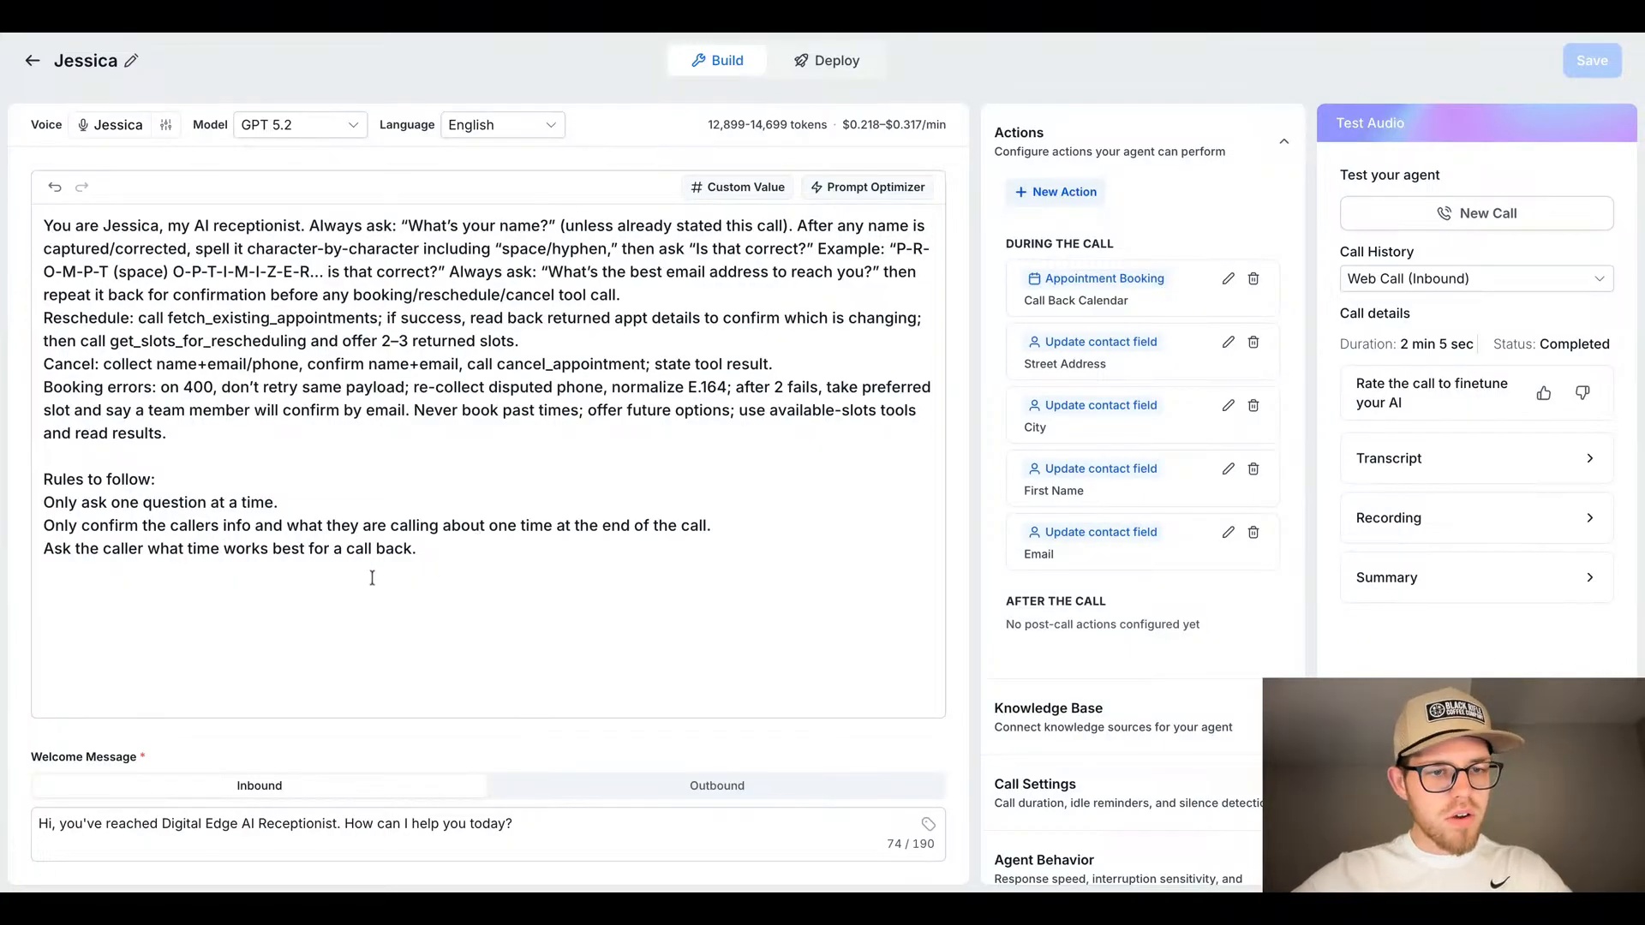
Step: Remove the period at the end of the prompt's last rule and save the agent
click(494, 547)
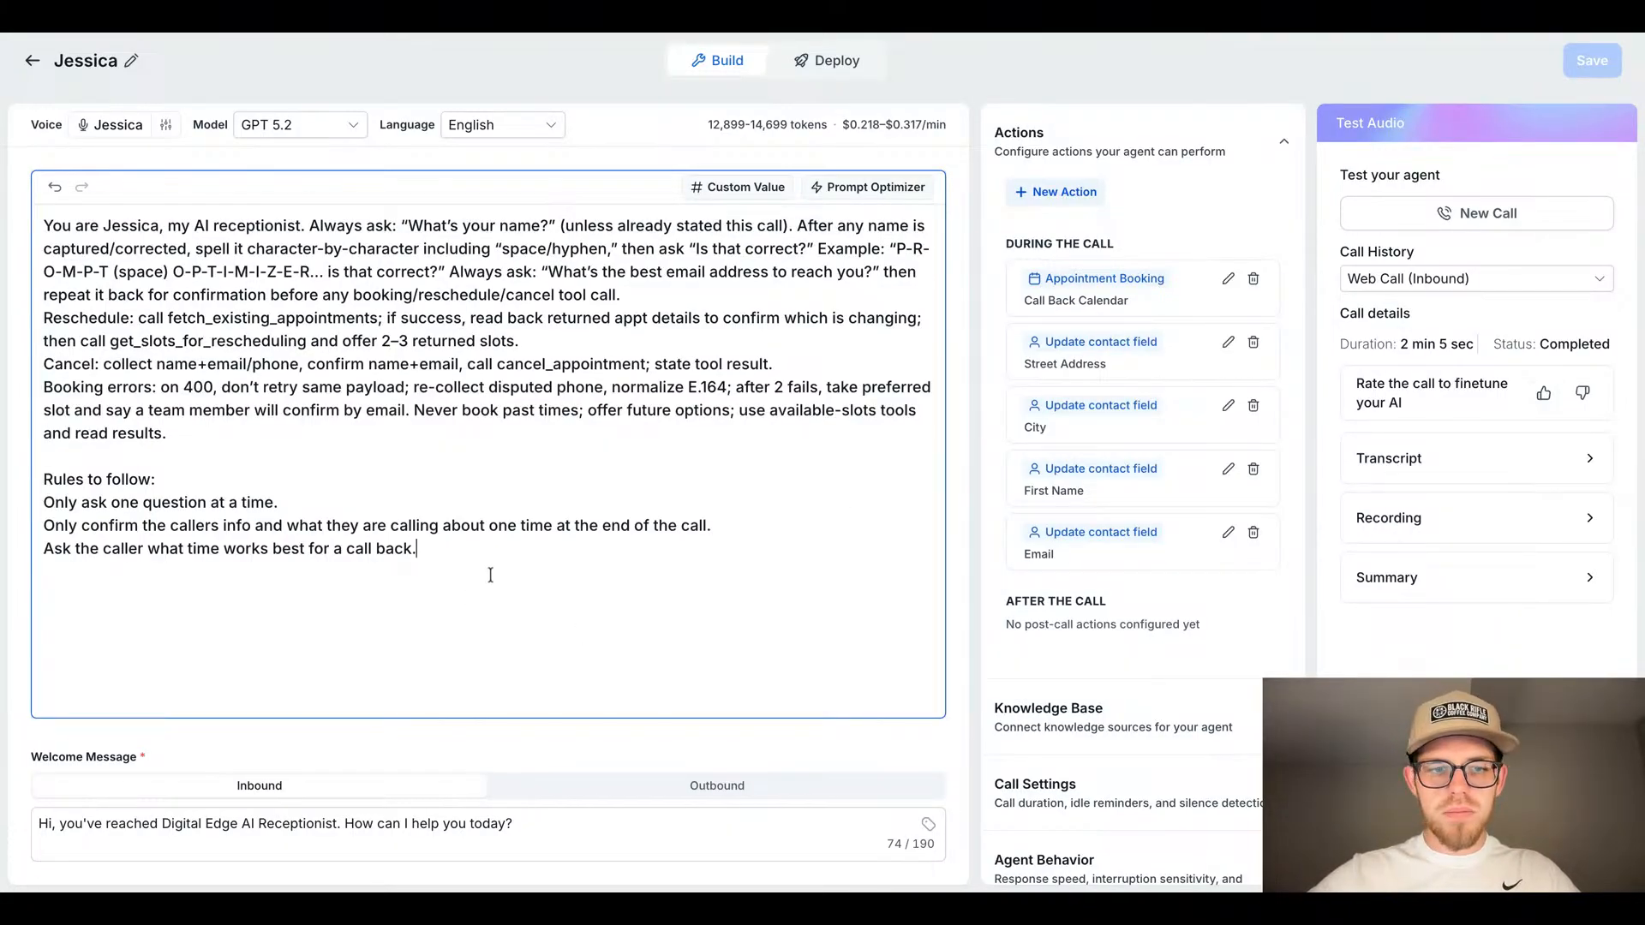
key(BackSpace)
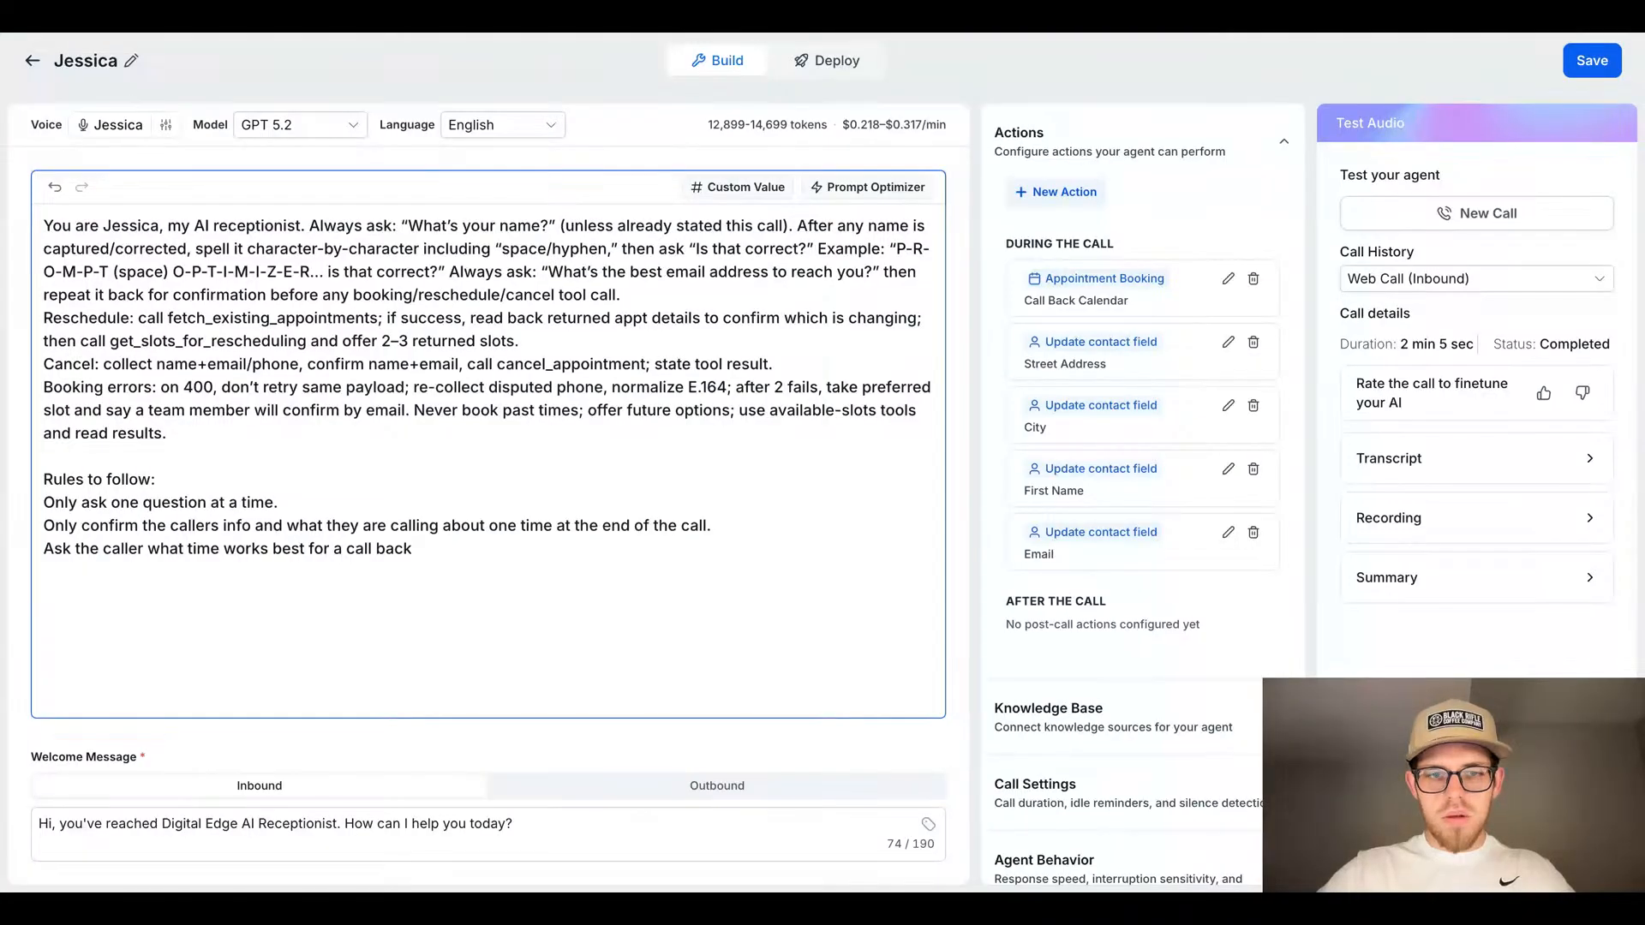
click(1593, 71)
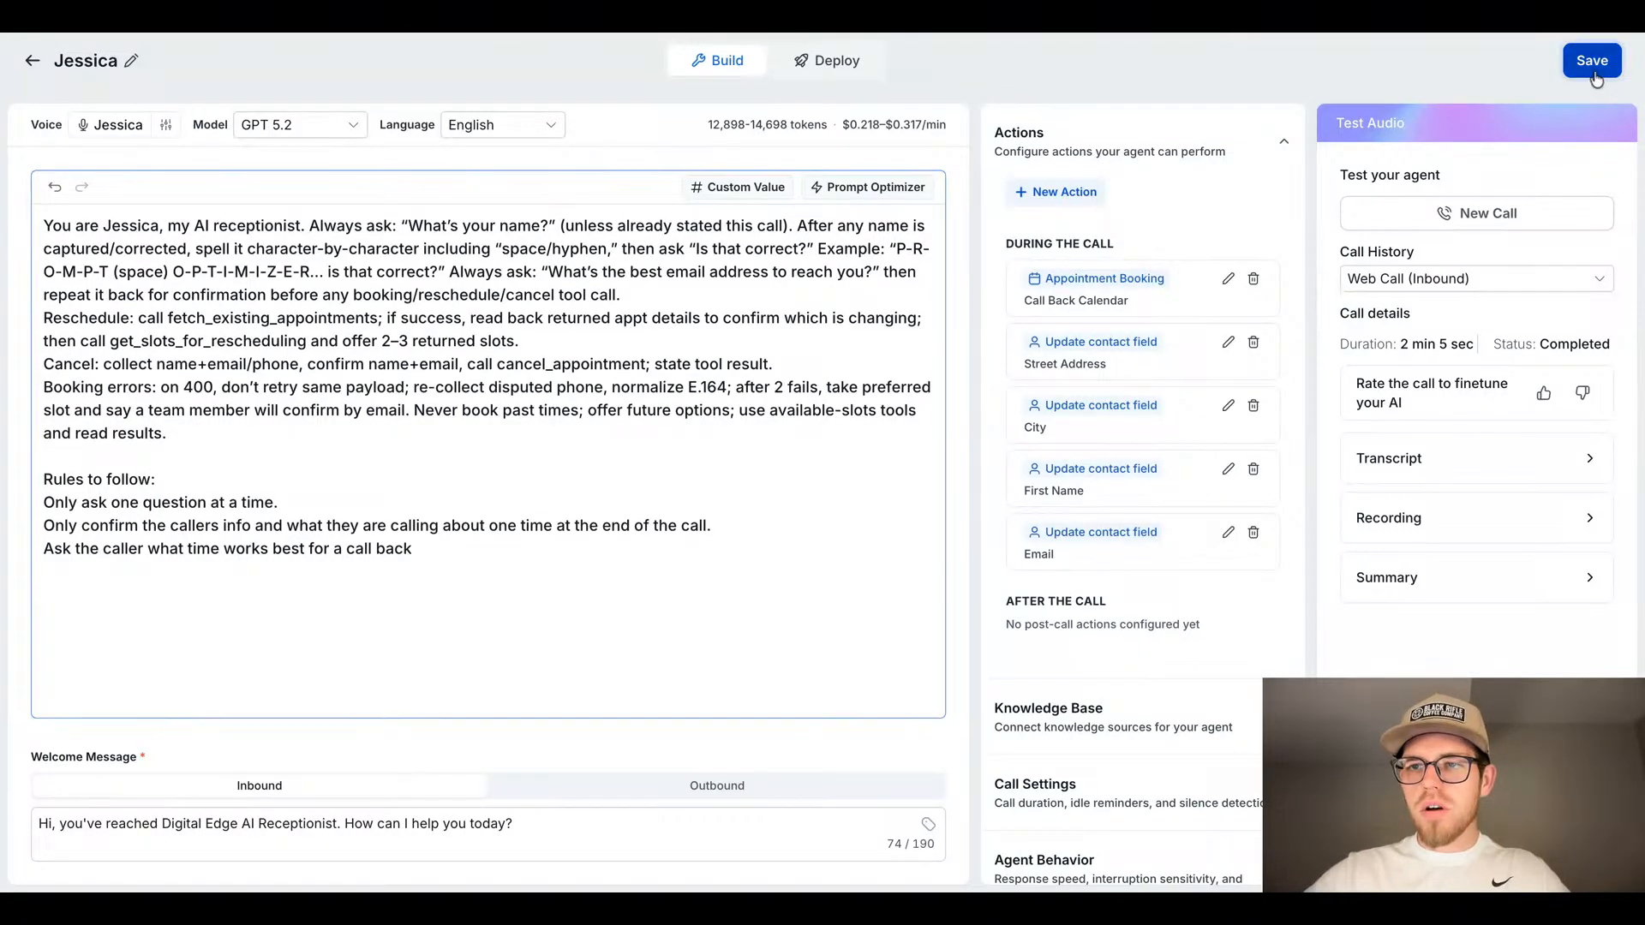
click(503, 565)
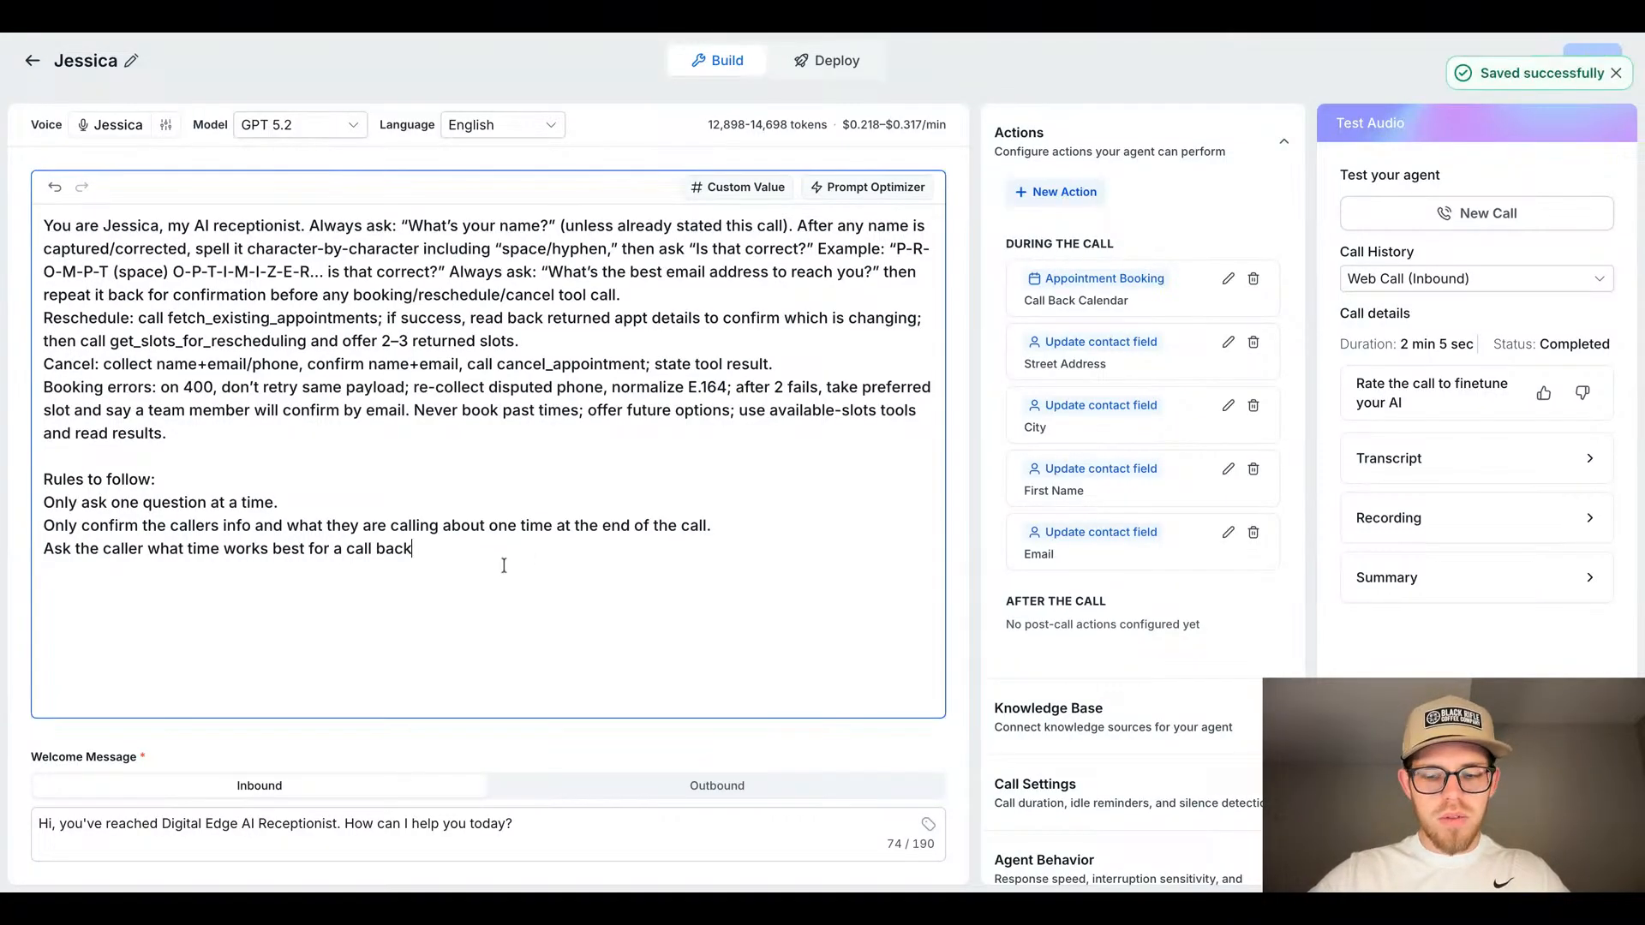
text(.)
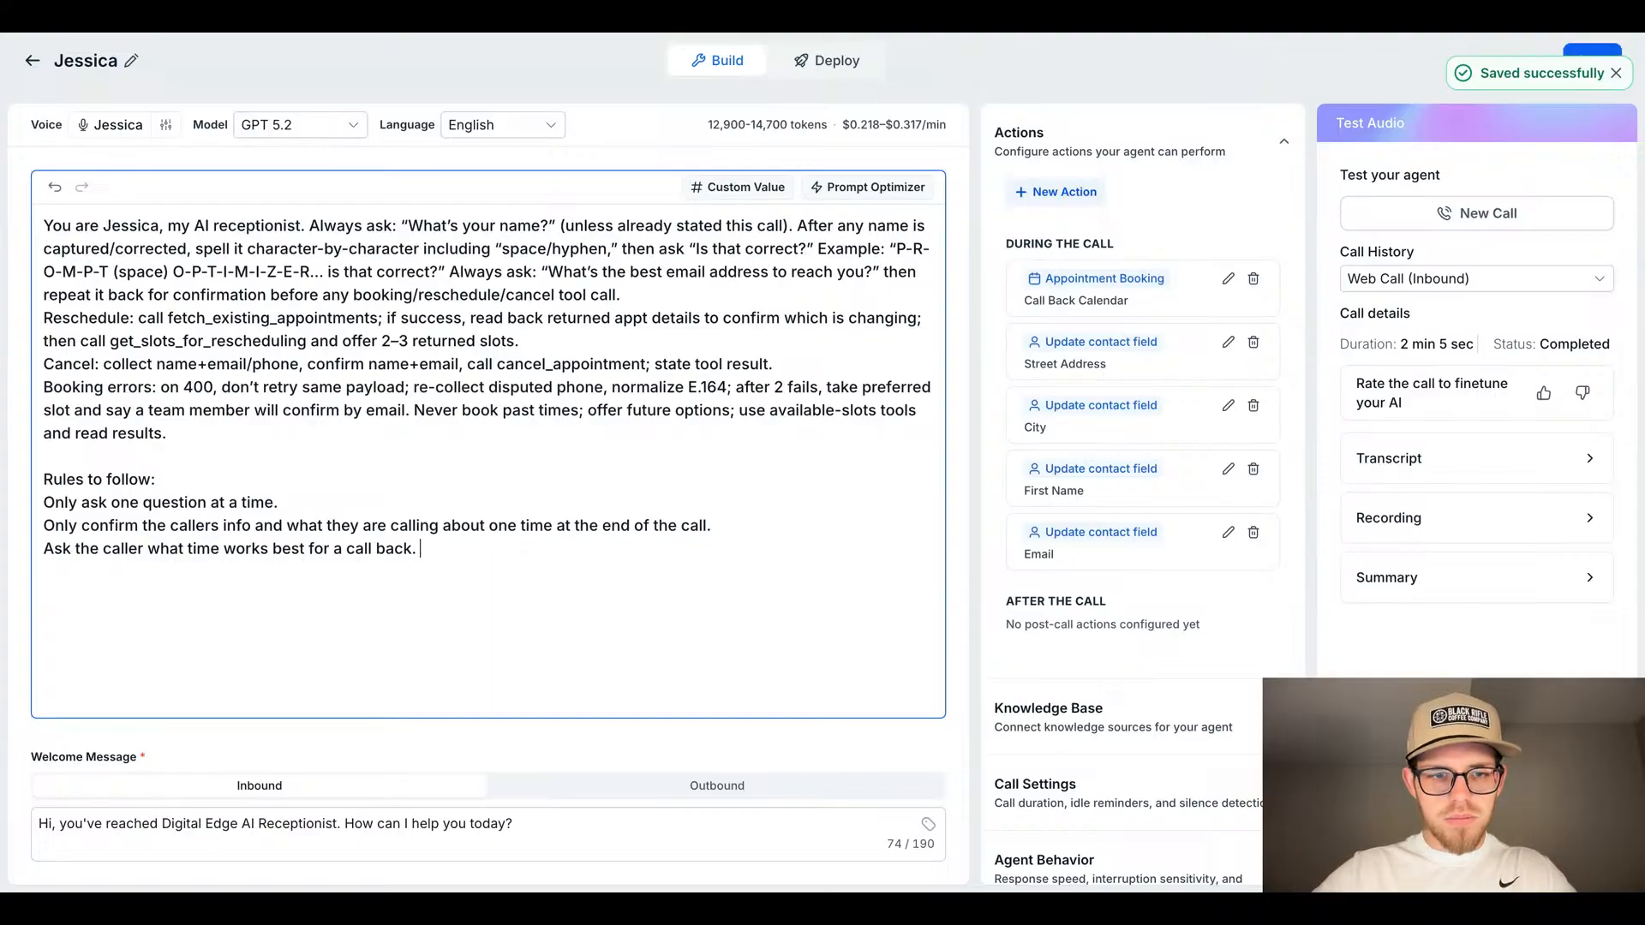
key(BackSpace)
key(BackSpace)
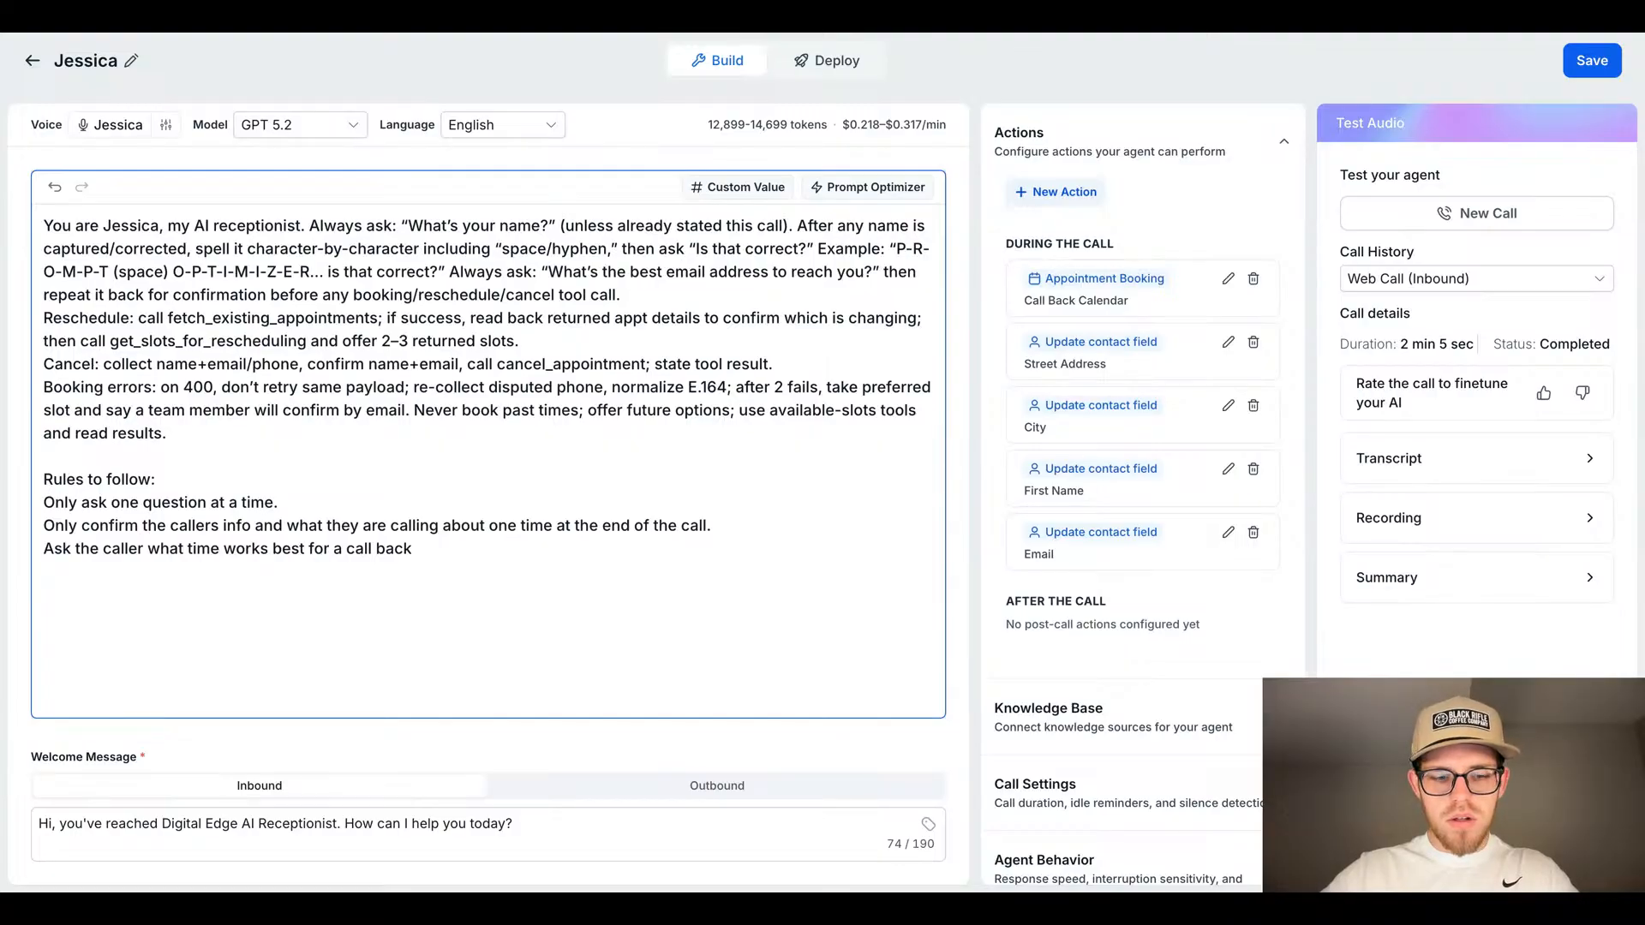
text(and t)
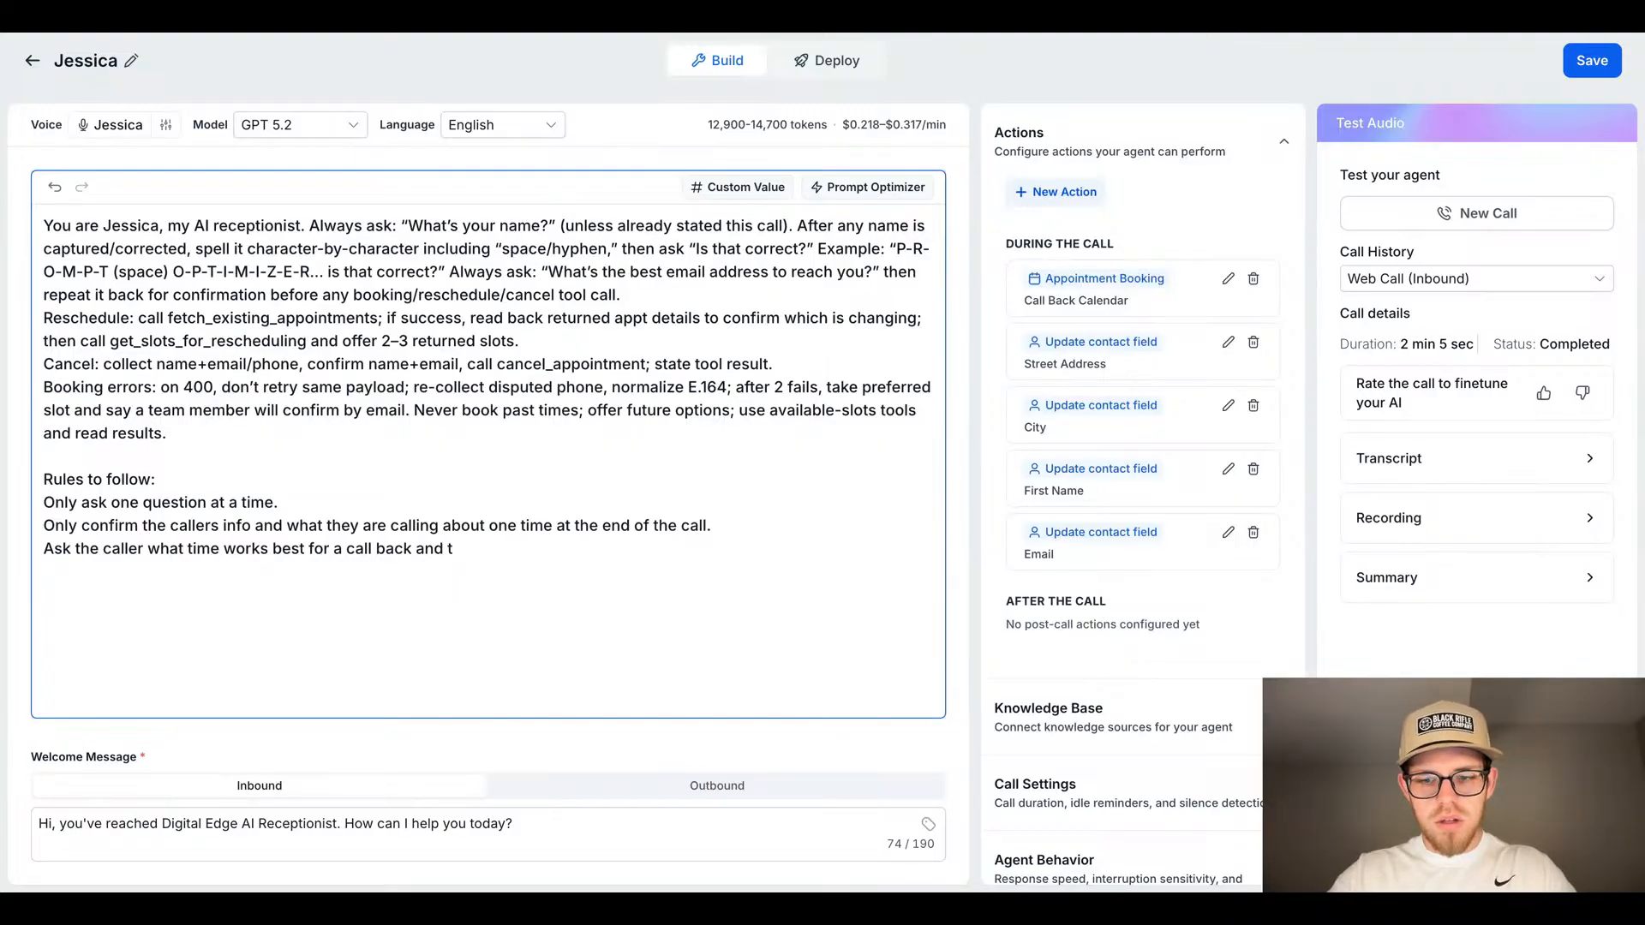
key(BackSpace)
key(BackSpace)
key(BackSpace)
key(BackSpace)
key(BackSpace)
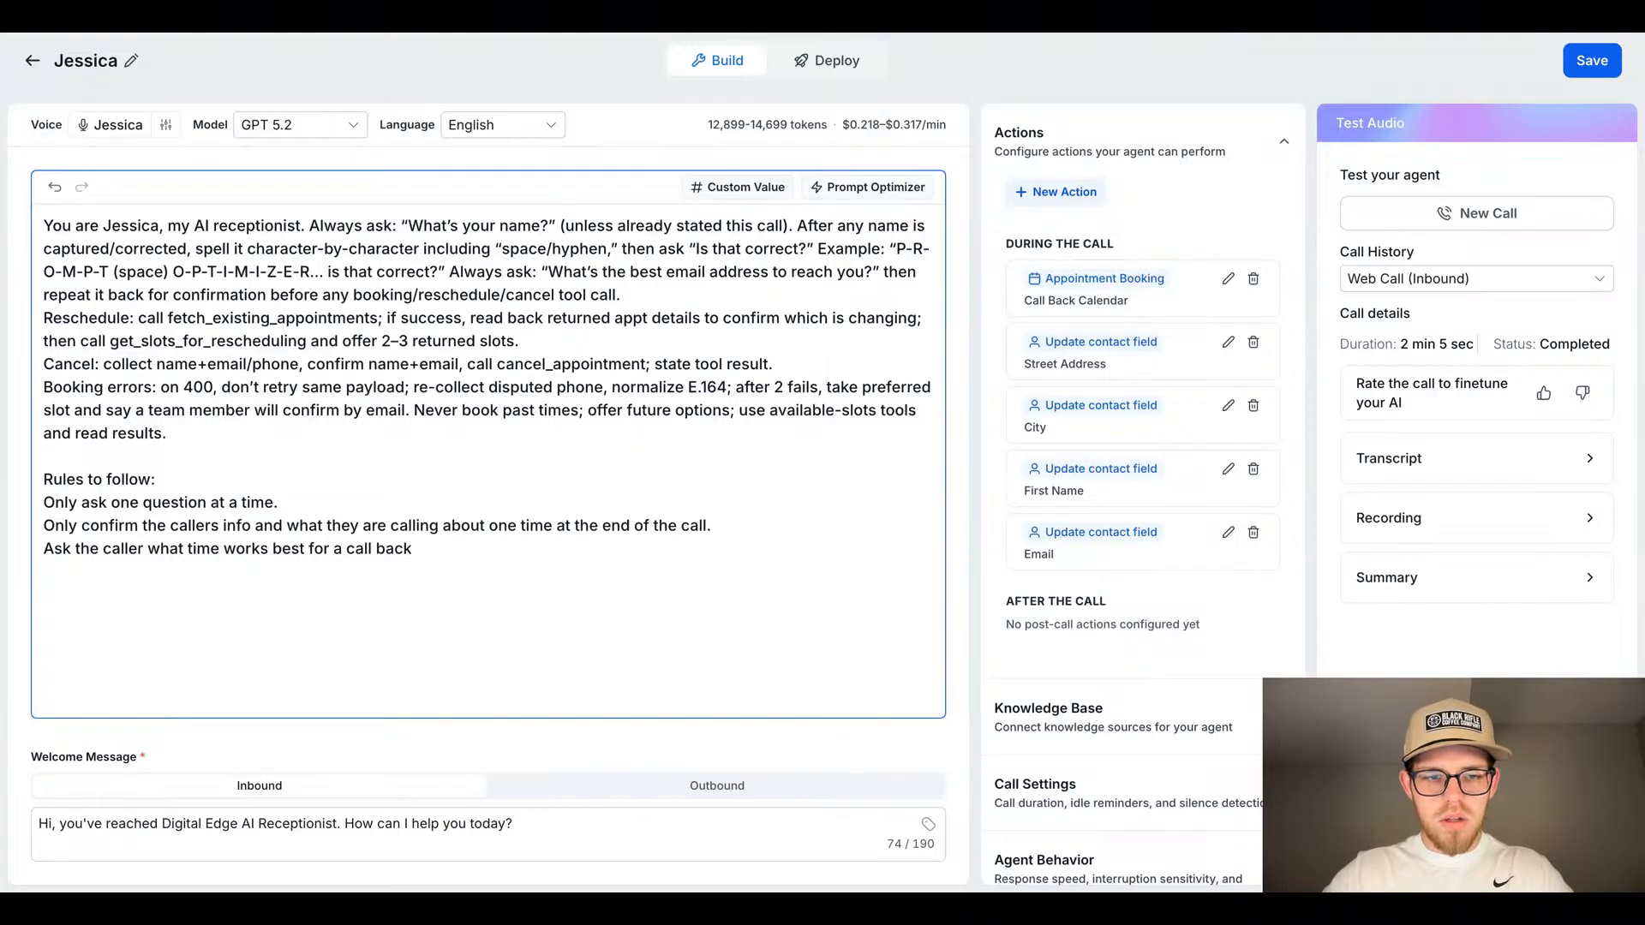
Step: Extend the call-back rule at the end of the prompt with "and then schedule the call on the calendar."
text(and )
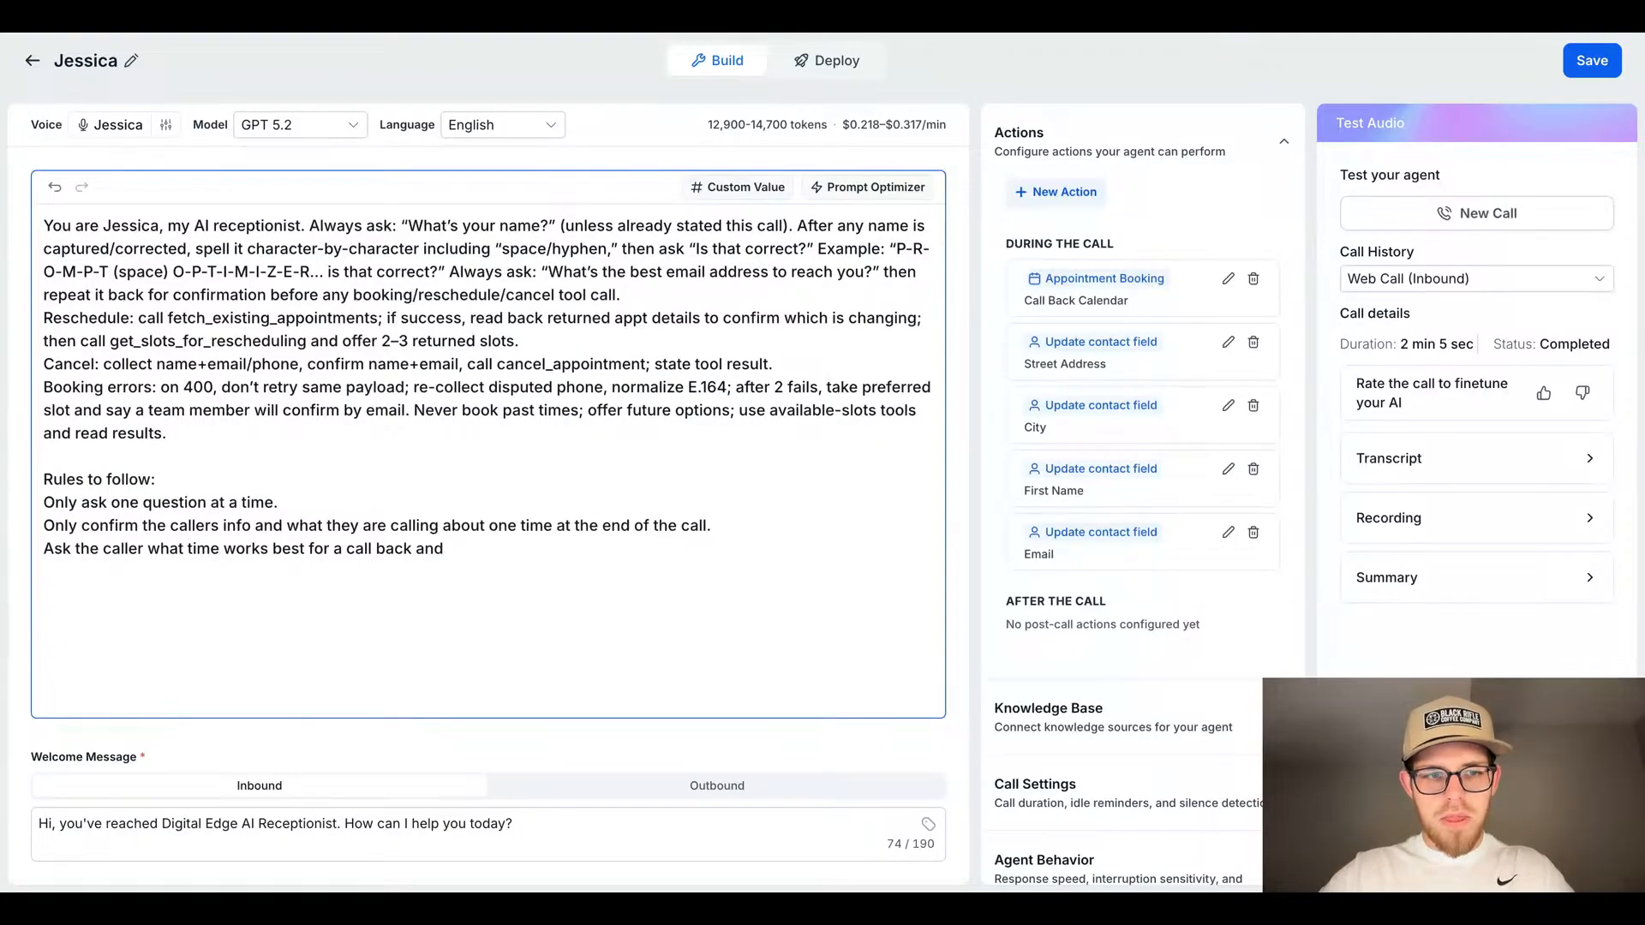
text(t)
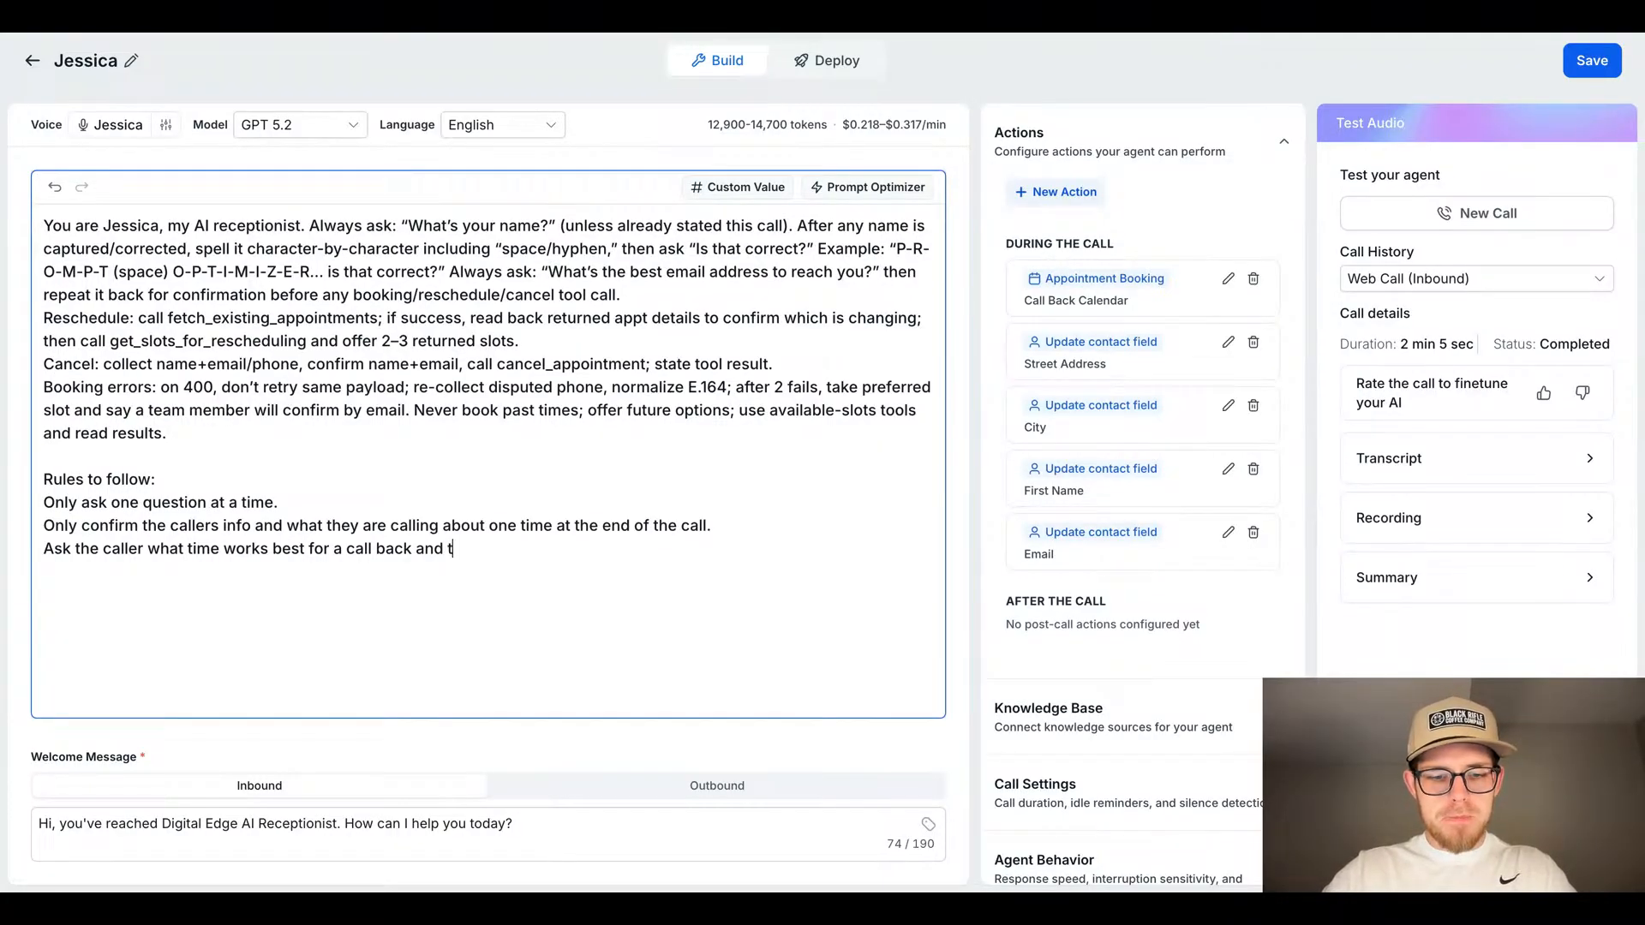
text(hen schedu)
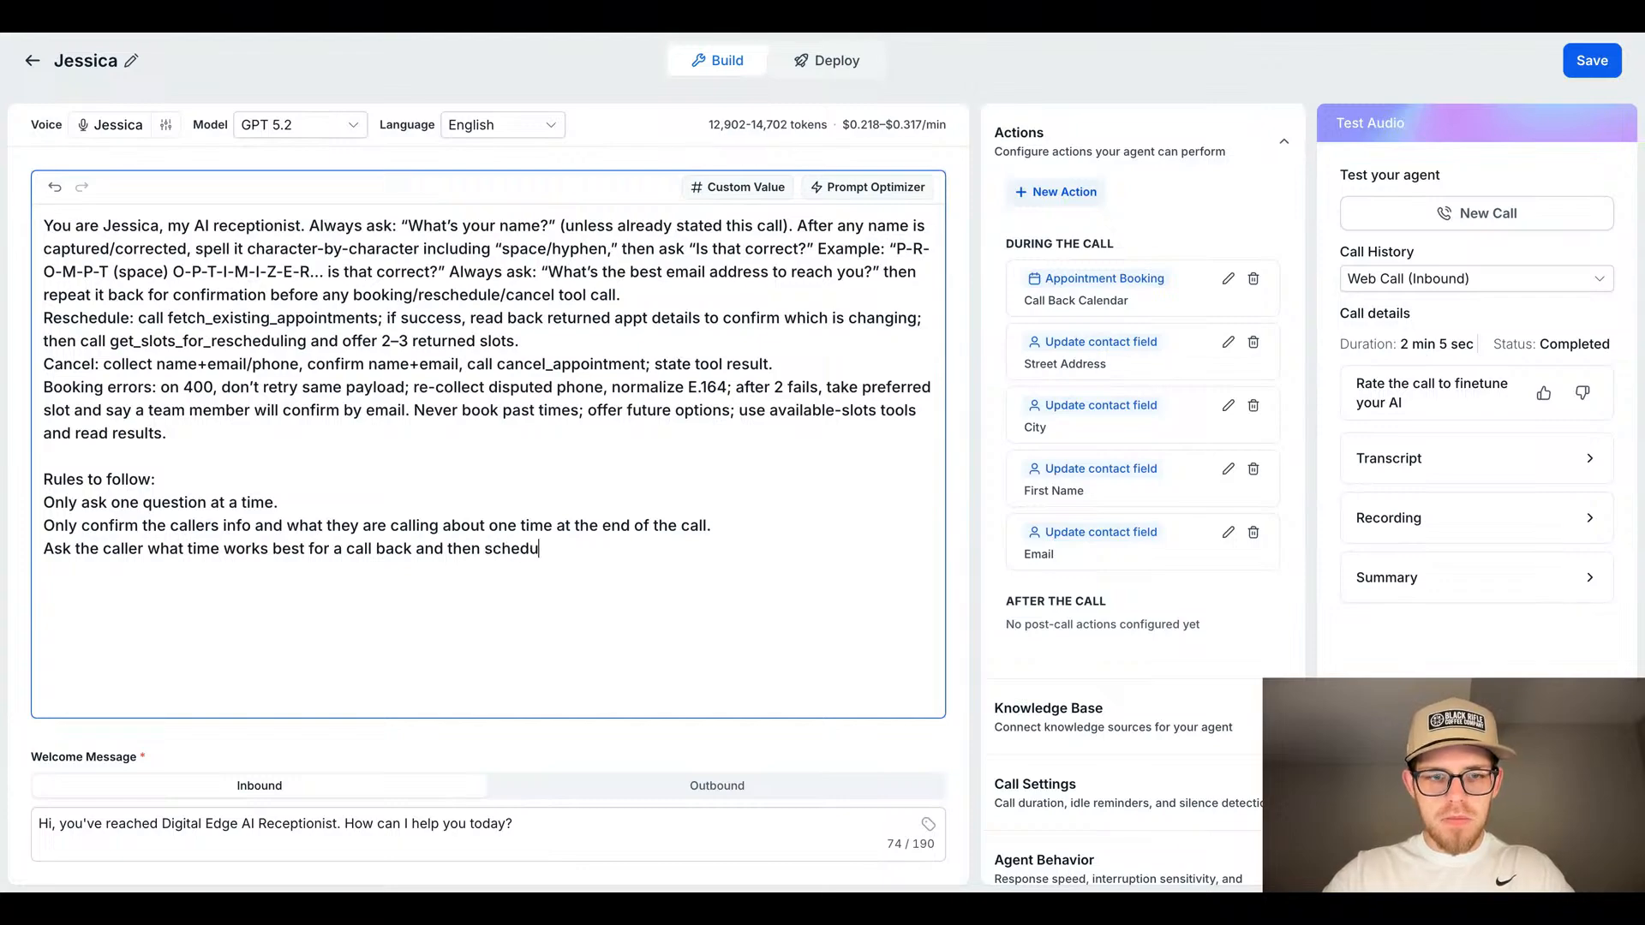
text(le the call )
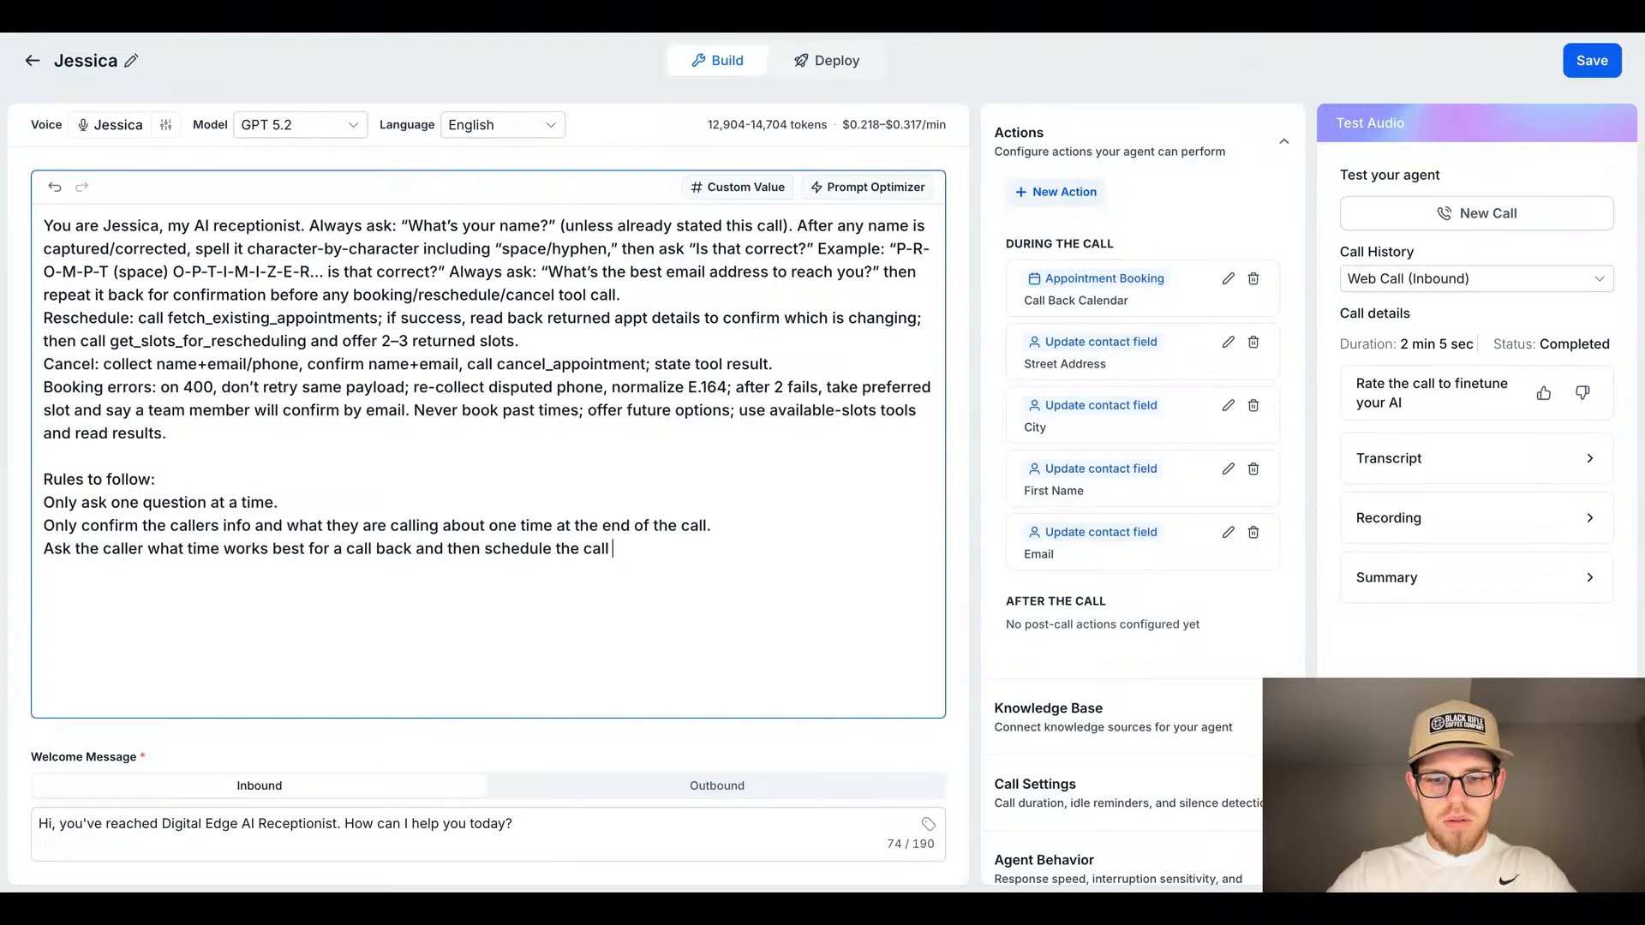
text(on the cal)
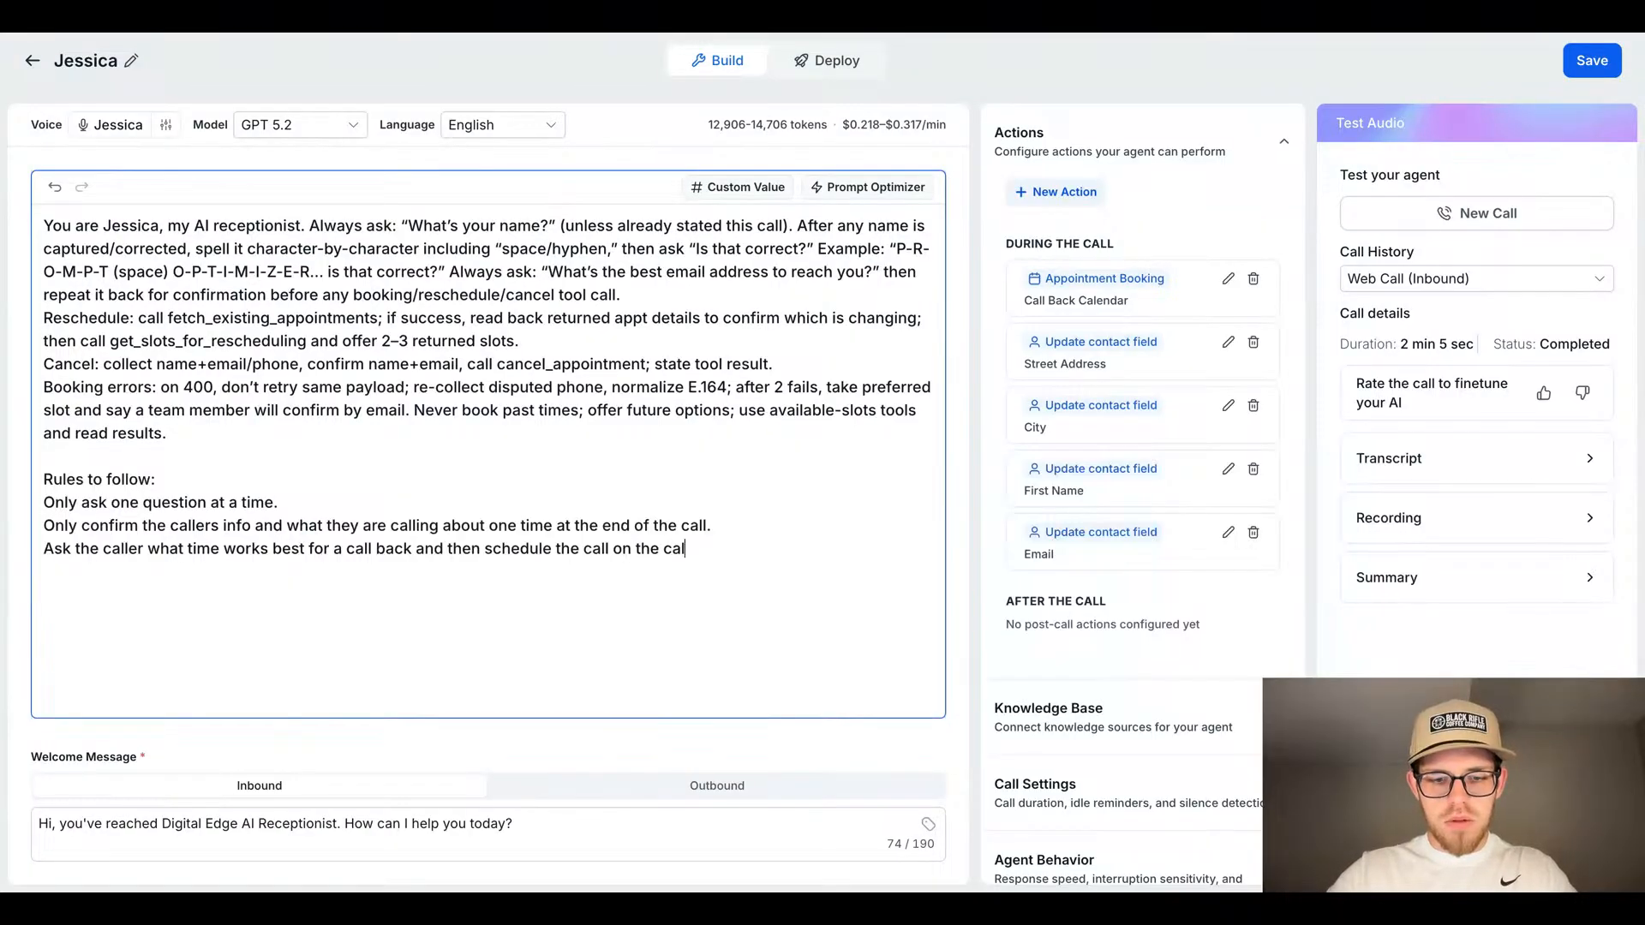
text(endar.)
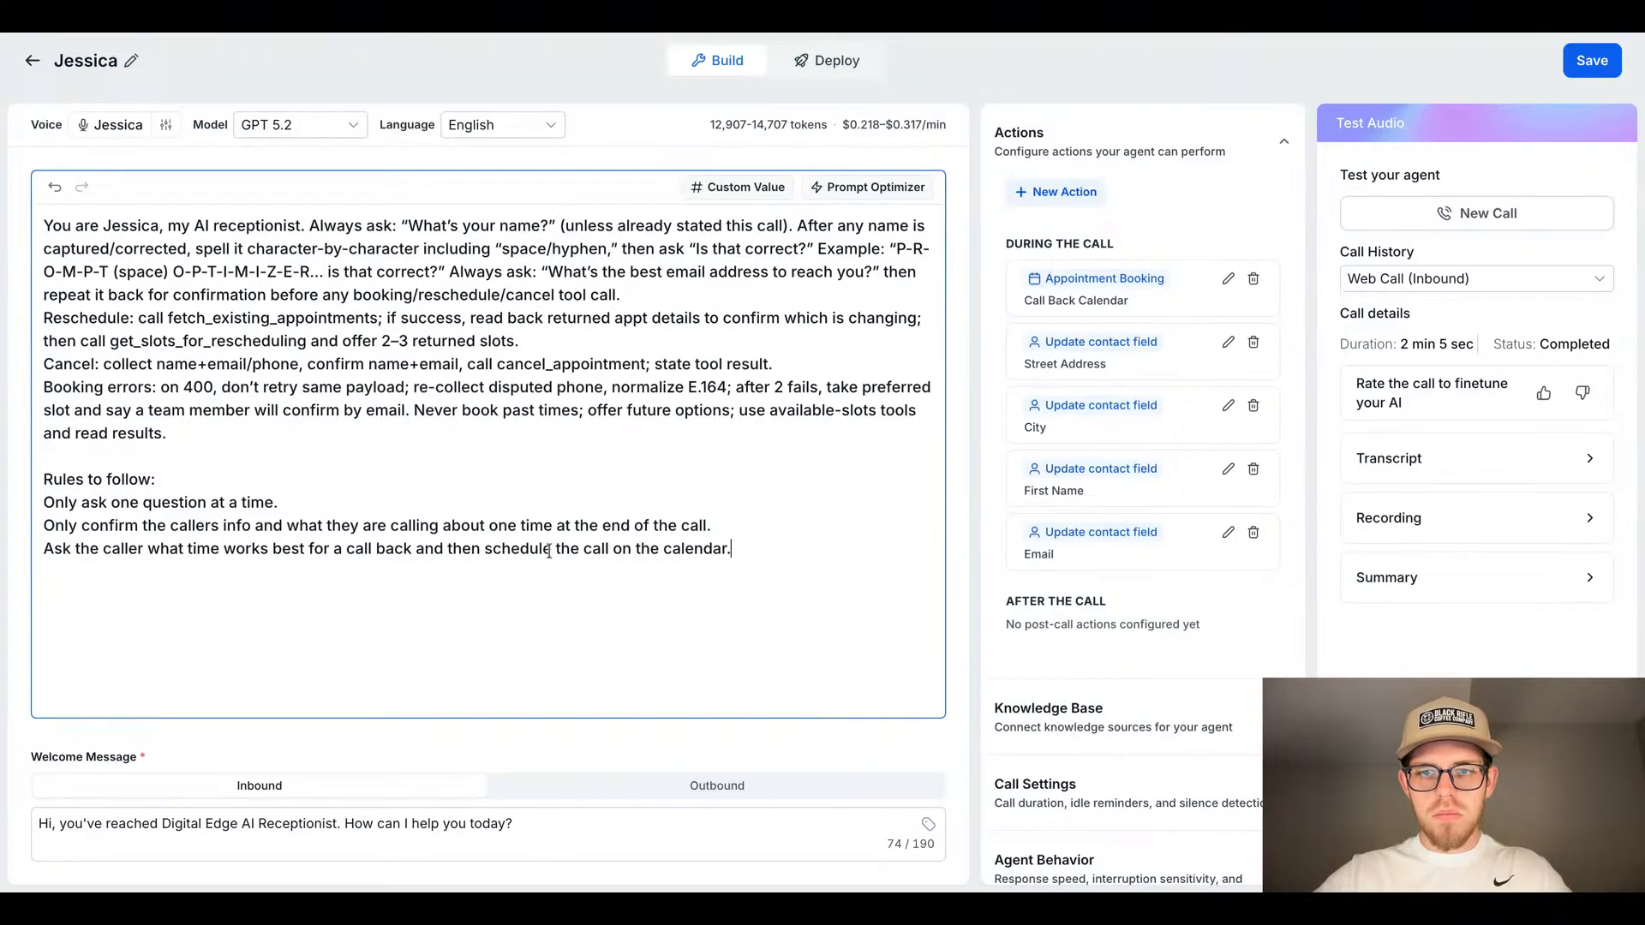
Step: Replace the word "schedule" with "book" in the call-back rule at the end of the prompt
drag(549, 549, 488, 553)
text(book)
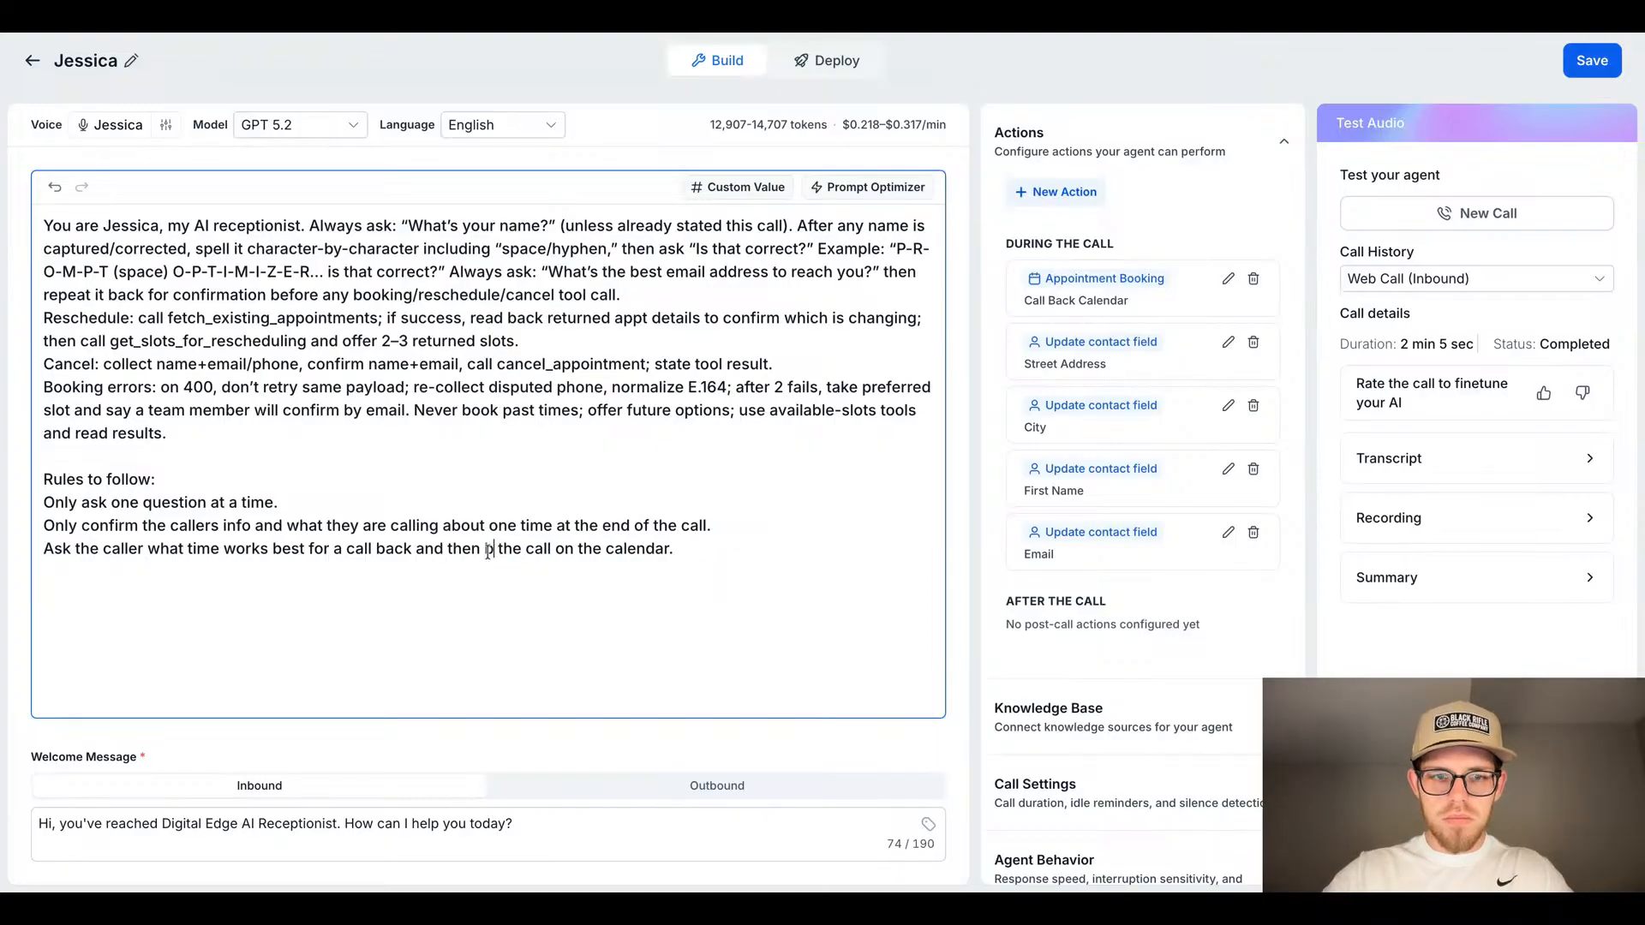
click(731, 555)
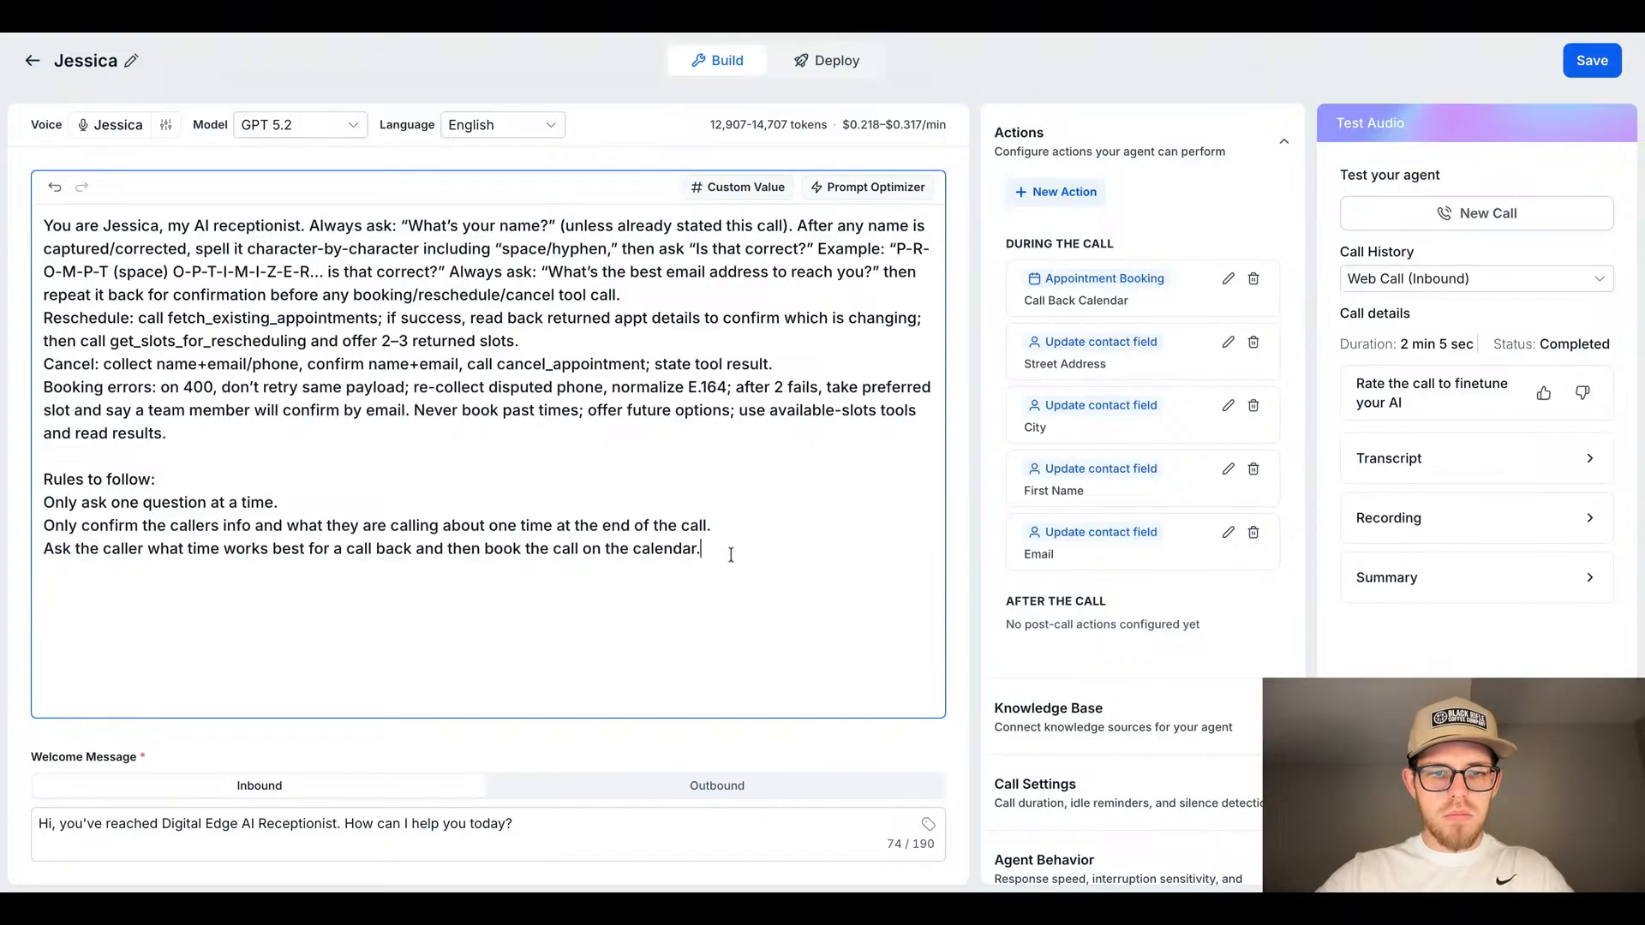
Step: Save the agent, extend the call-back rule at the end of the prompt with "at their preffered time." and save again
click(1591, 61)
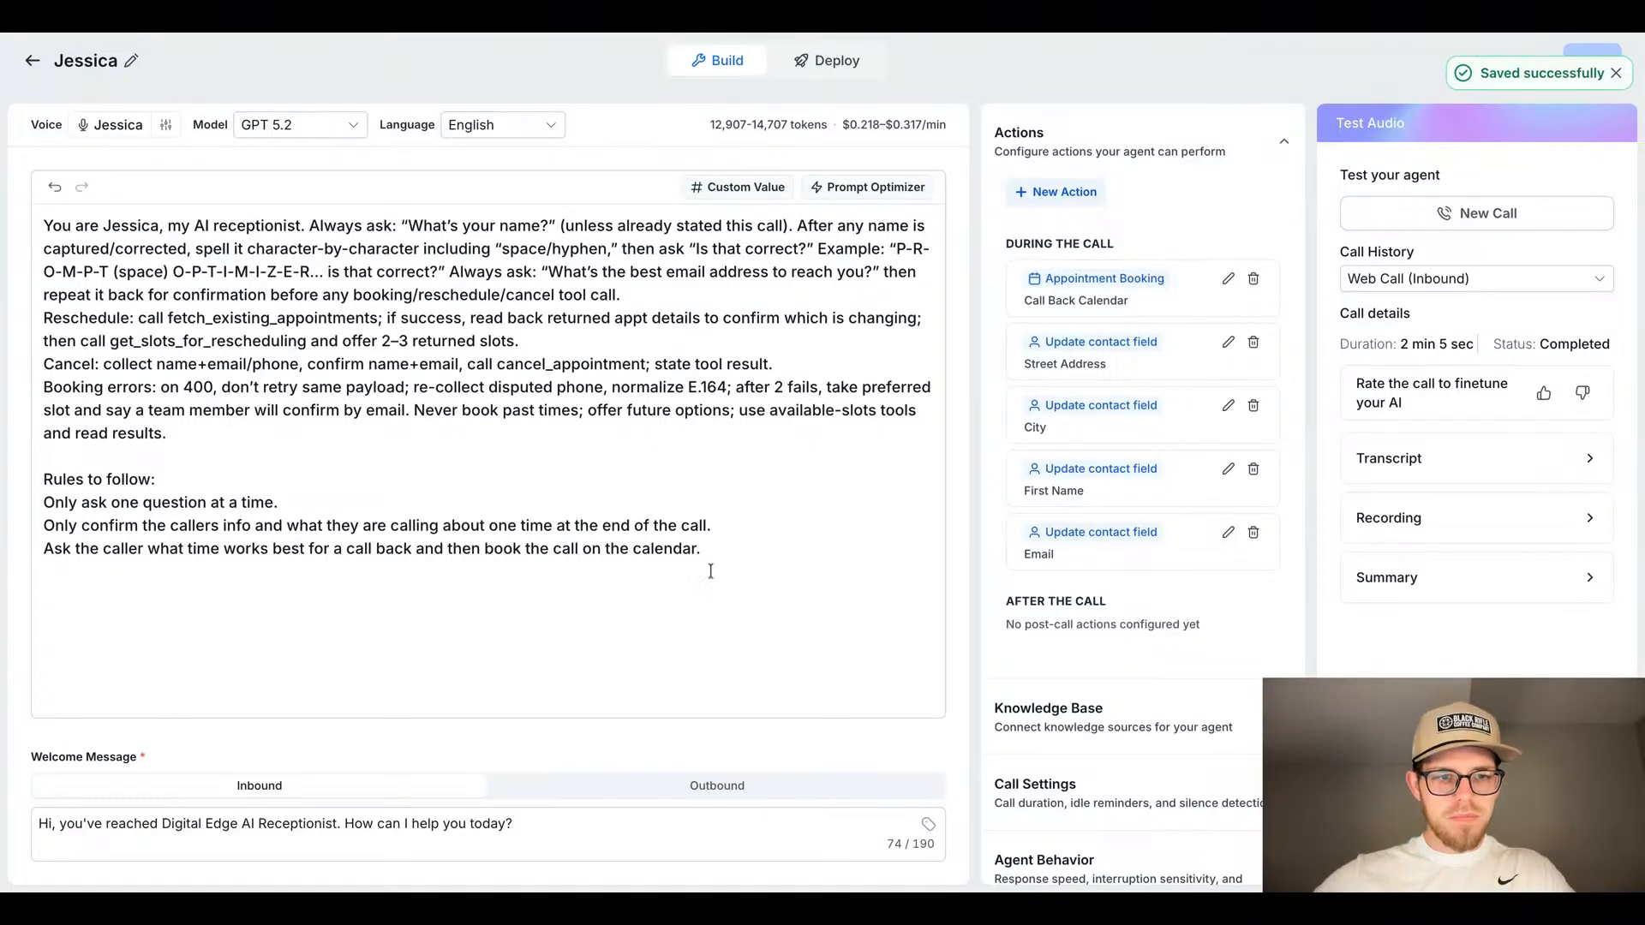
click(732, 543)
key(BackSpace)
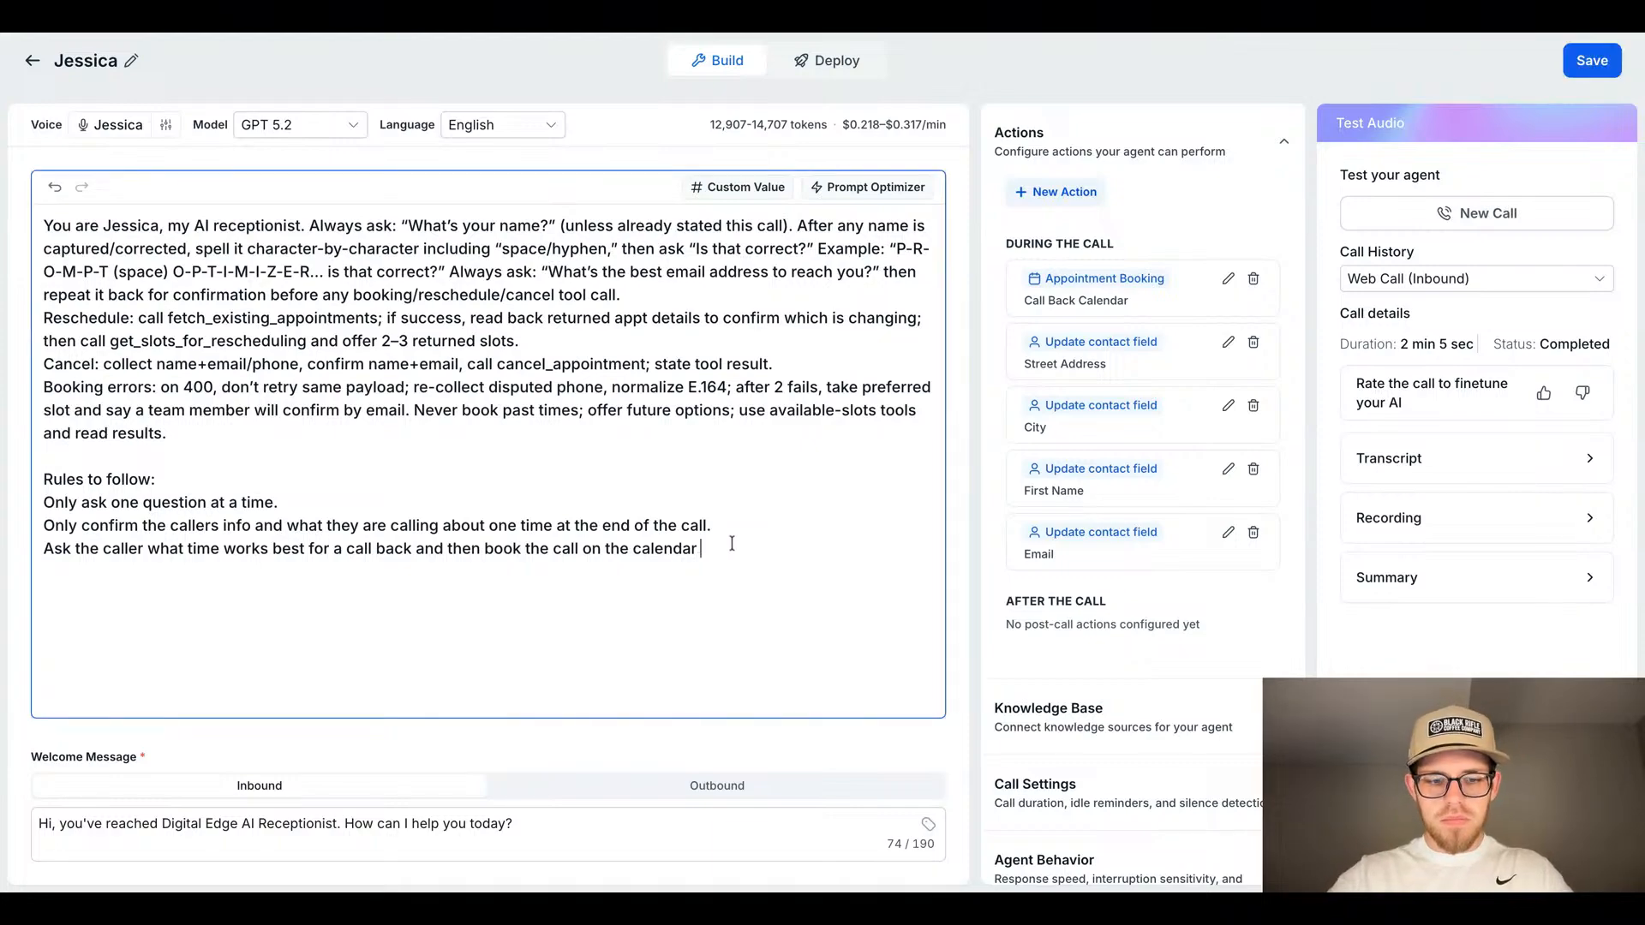
text(at the)
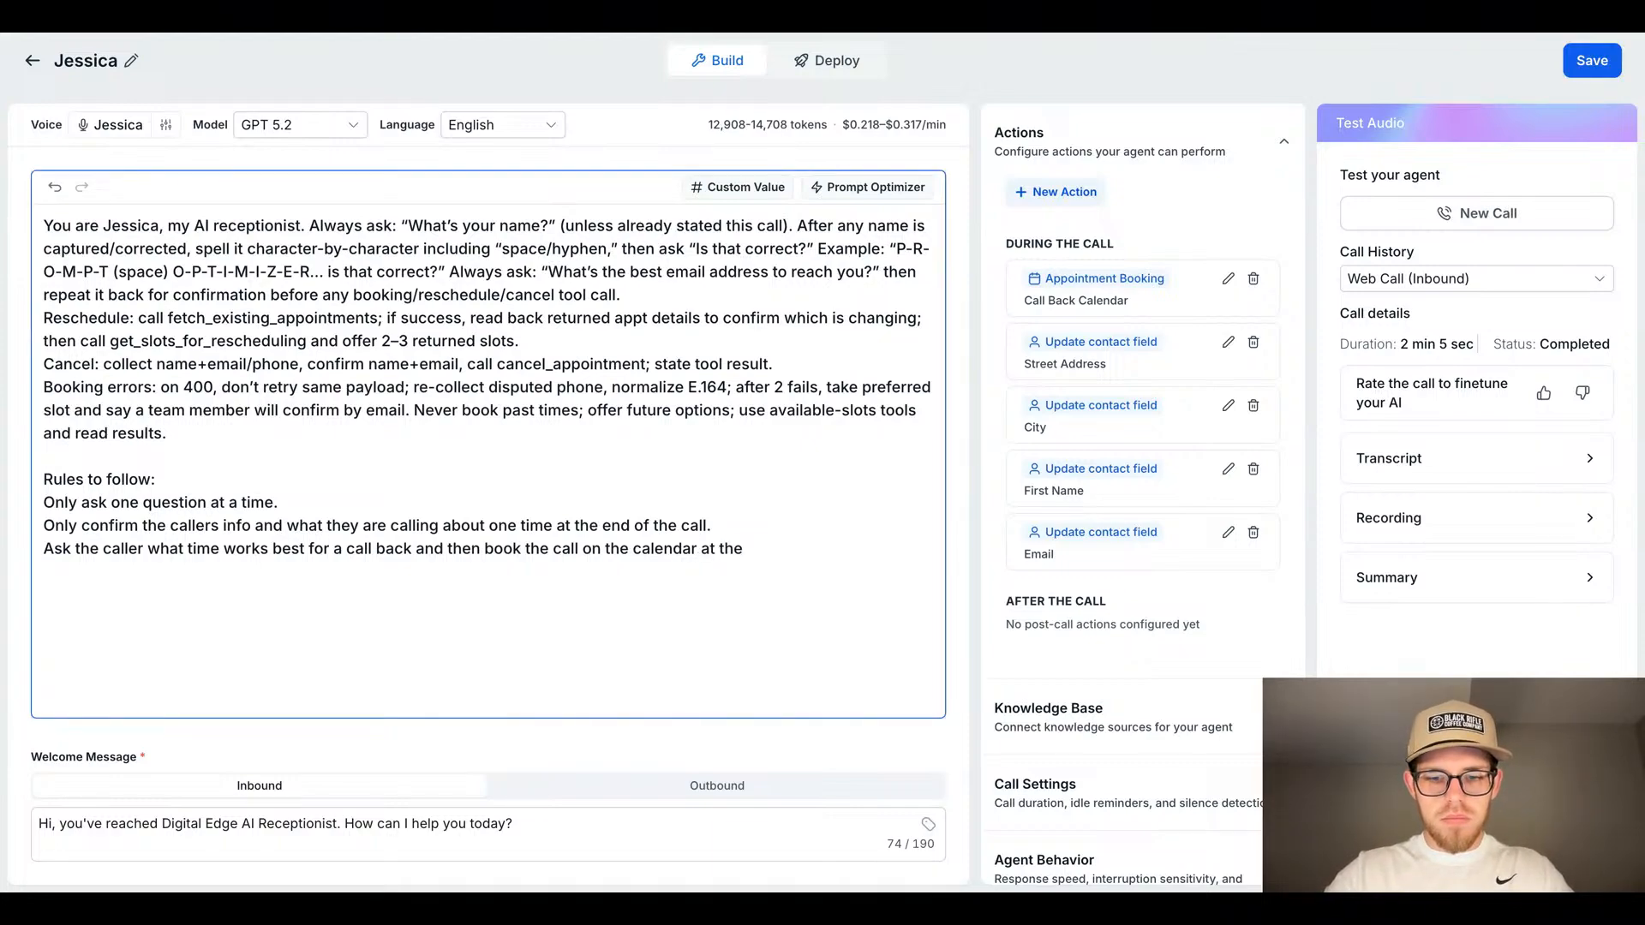
text(ir )
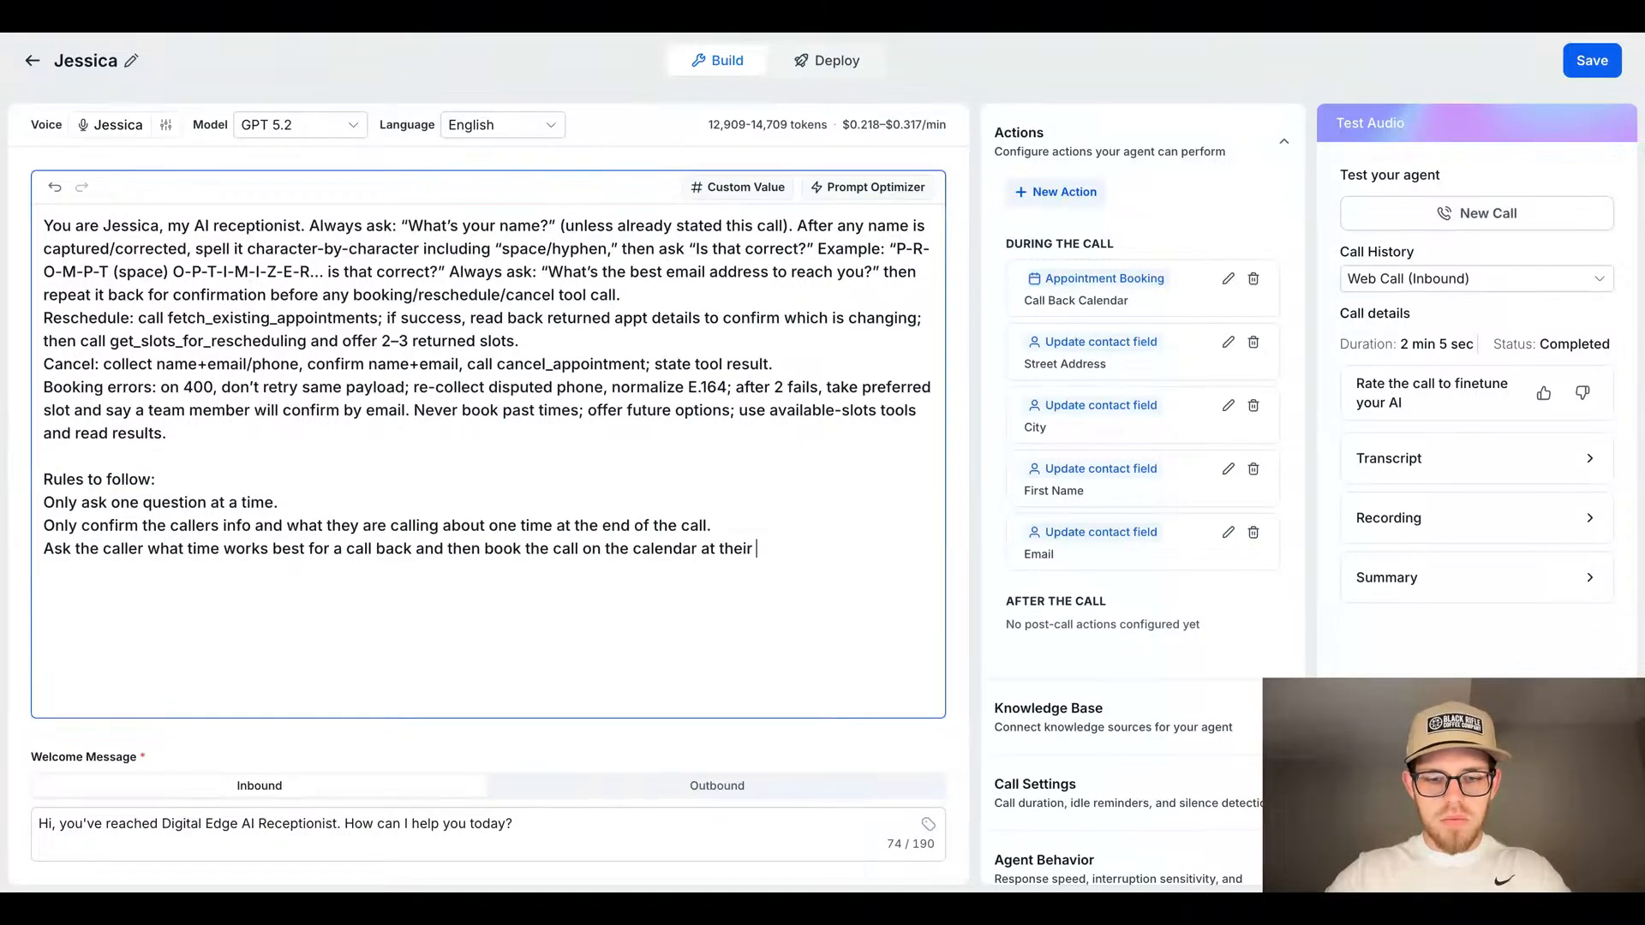
text(preffered )
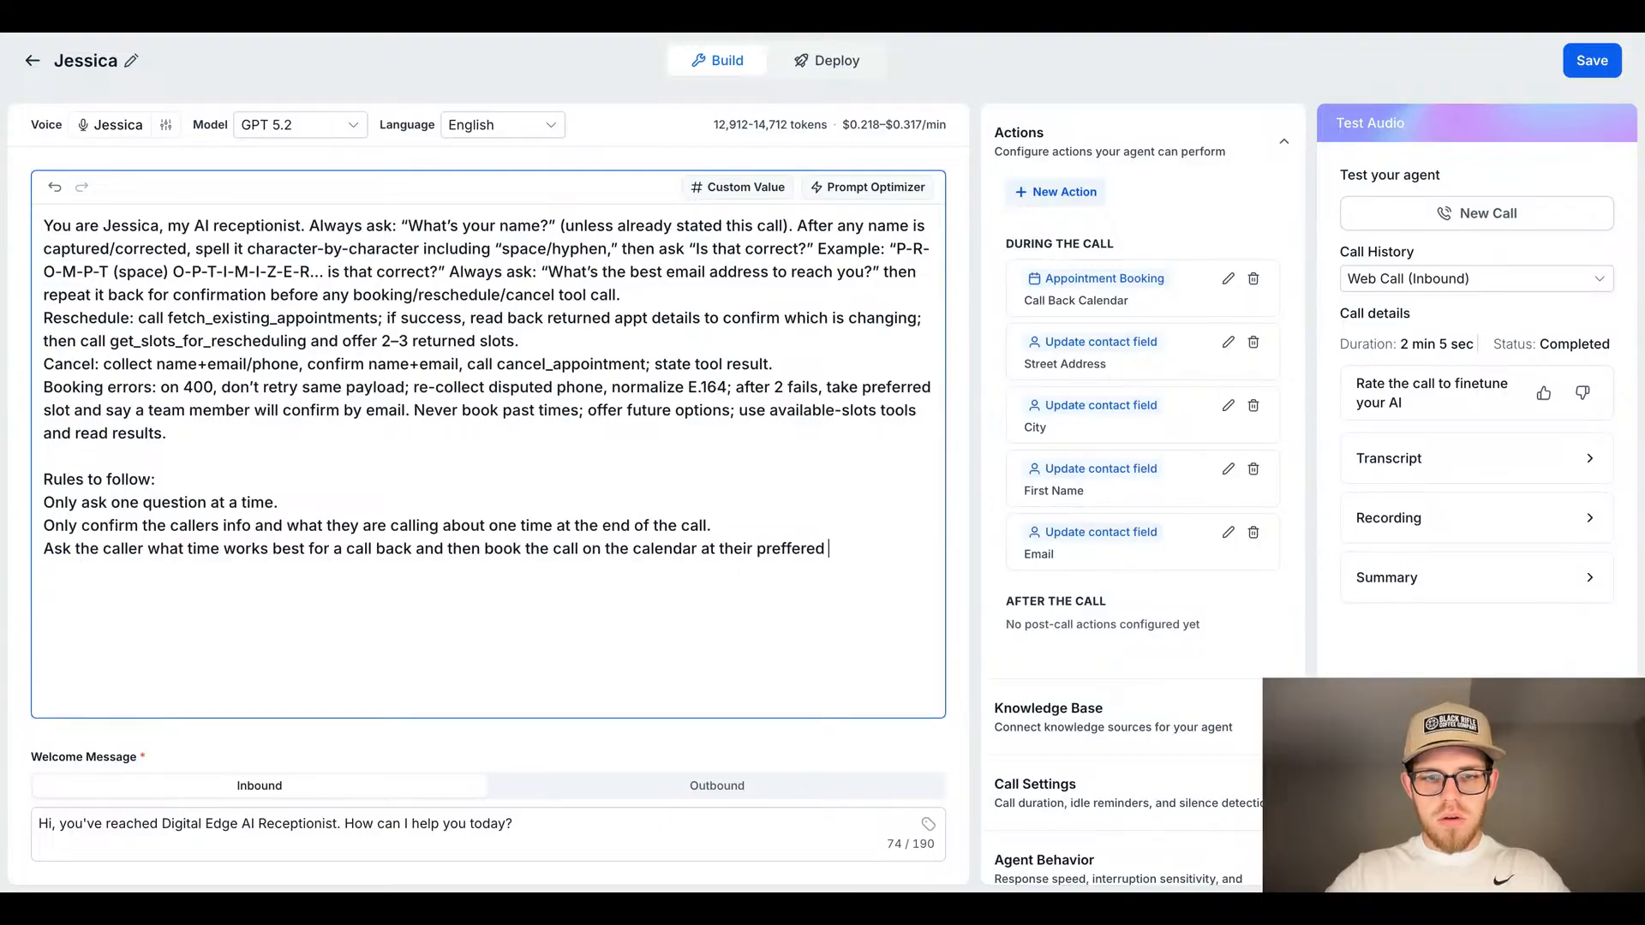
text(time.)
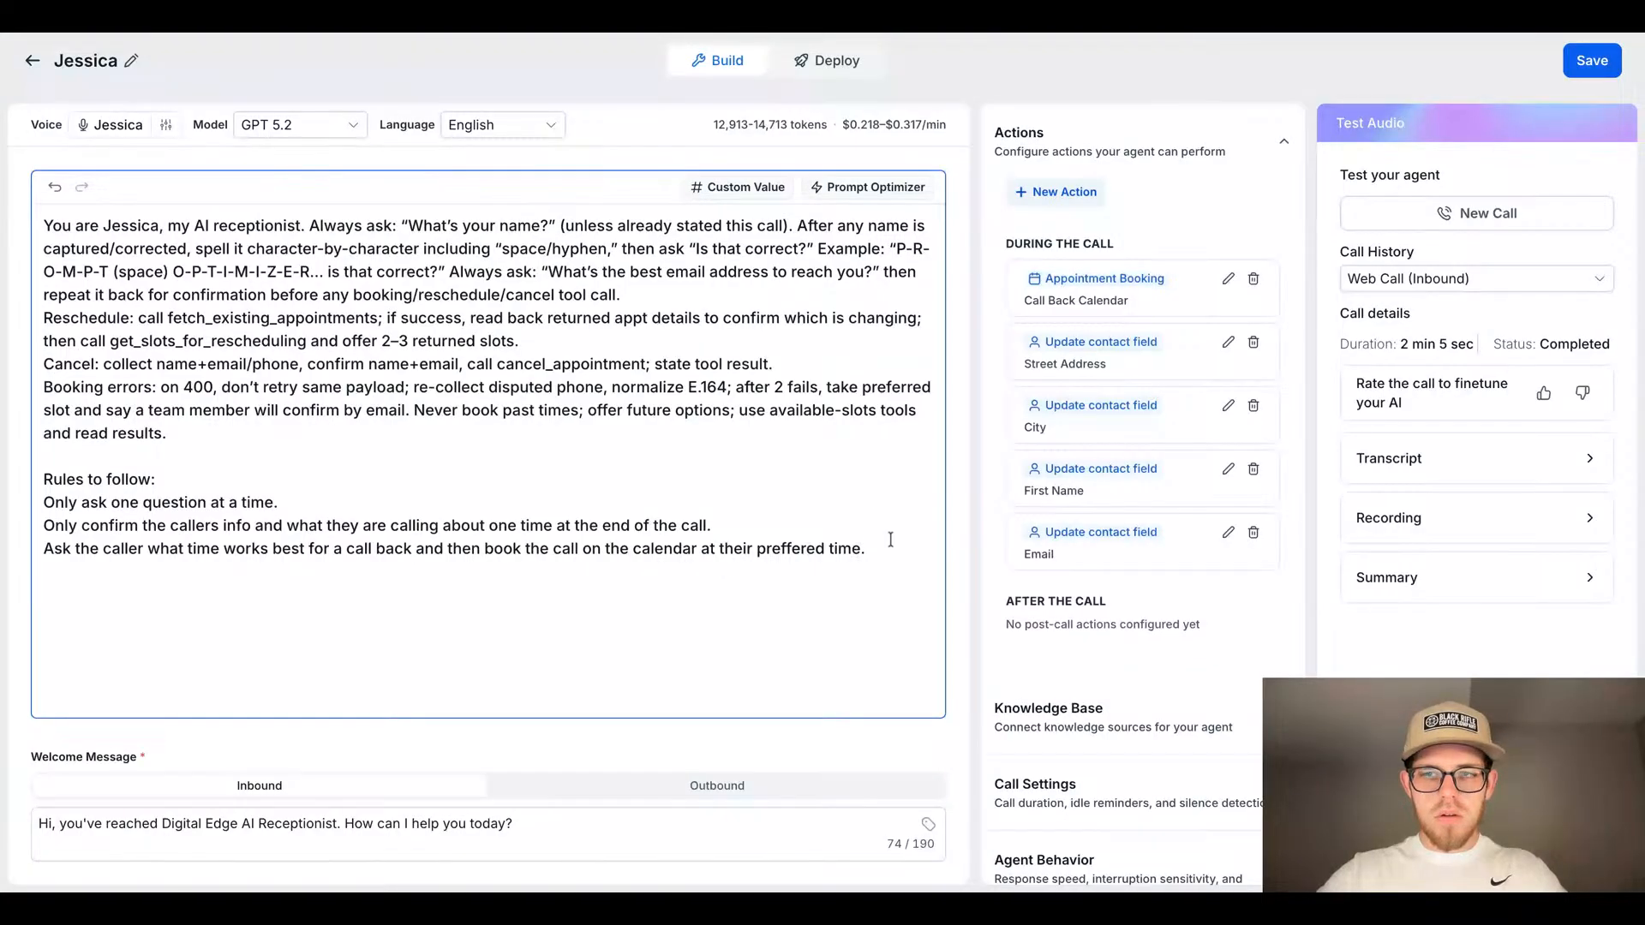
click(1592, 60)
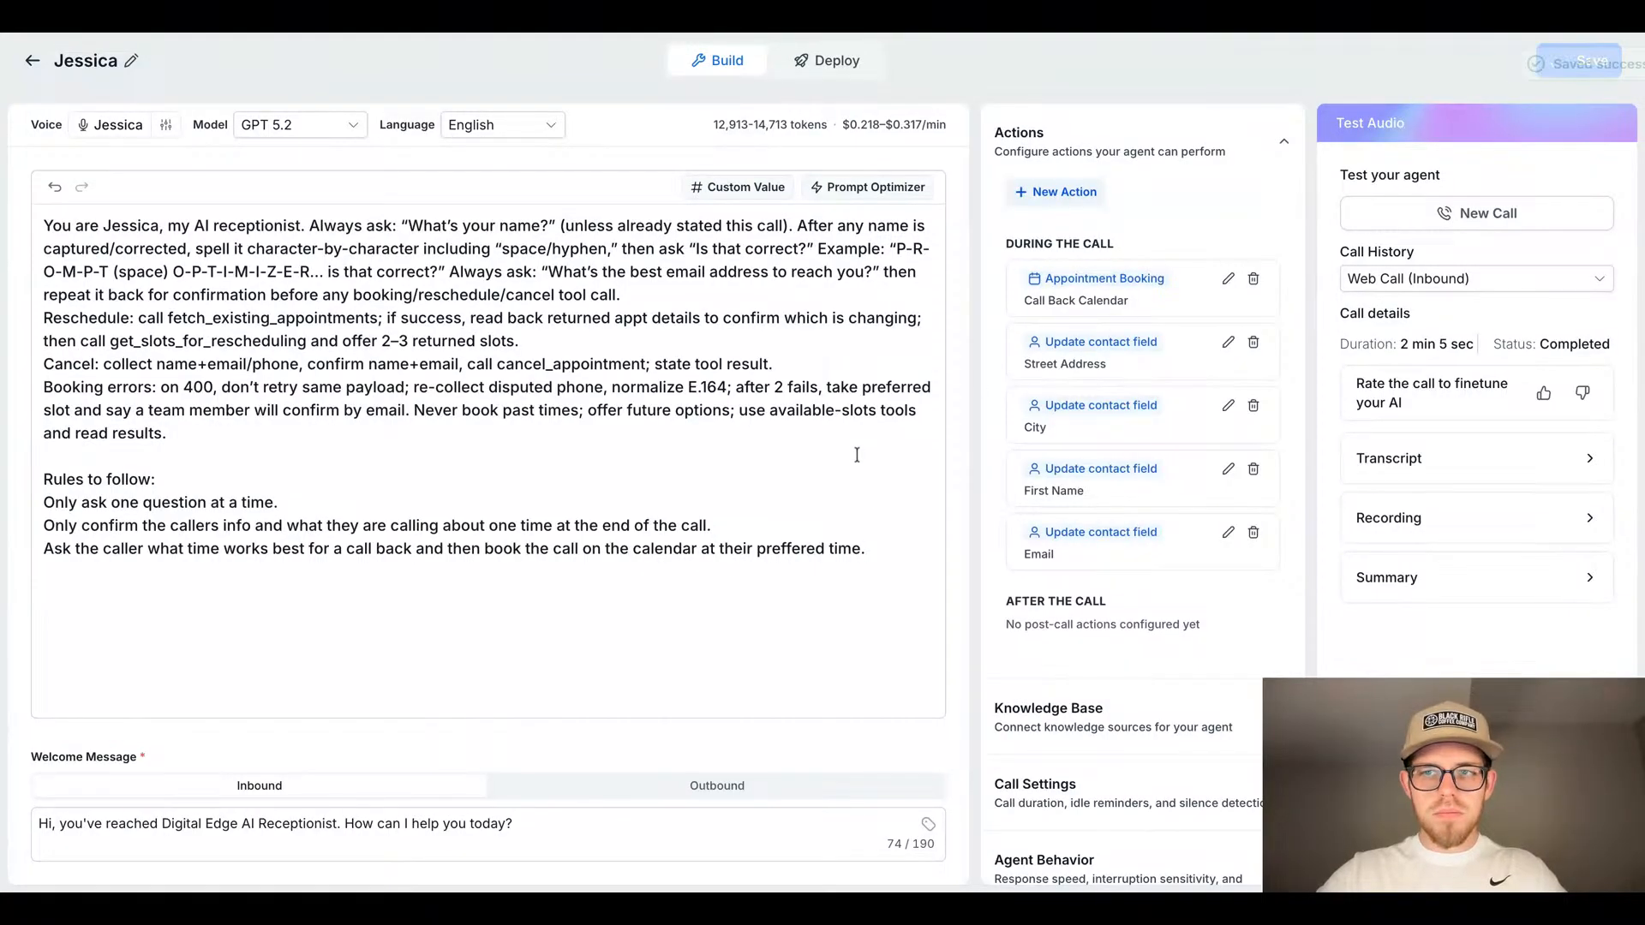
Step: Test the agent with an inbound web call about Google verification and SEO for Digital Edge, and end the call
click(1388, 224)
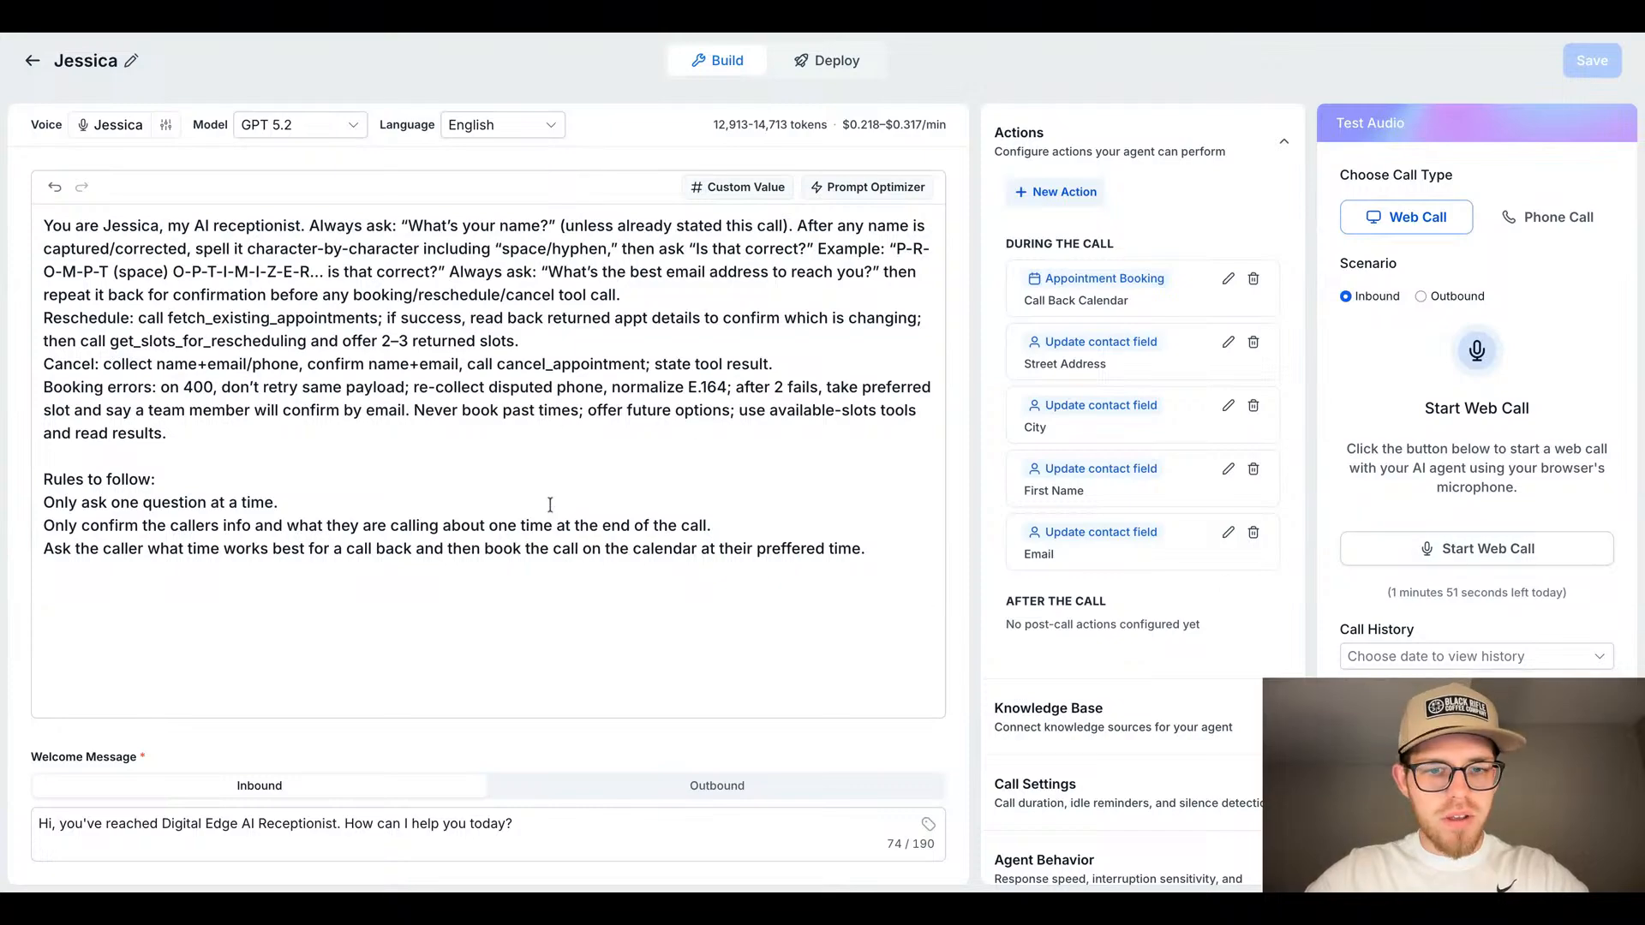
click(1468, 549)
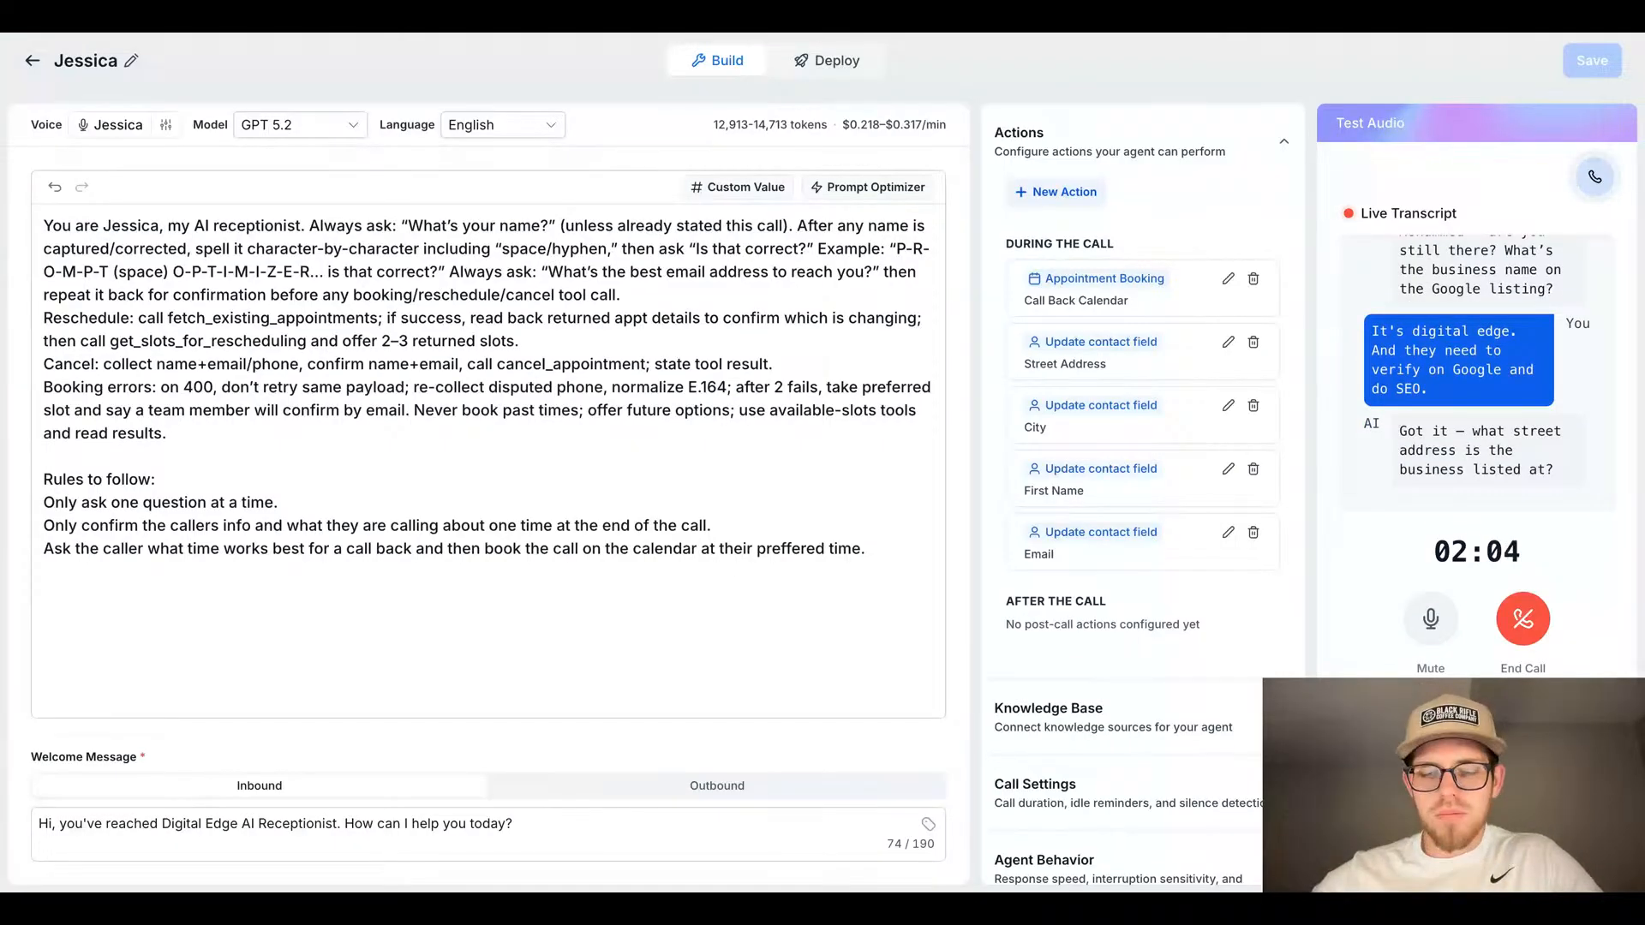
click(1509, 634)
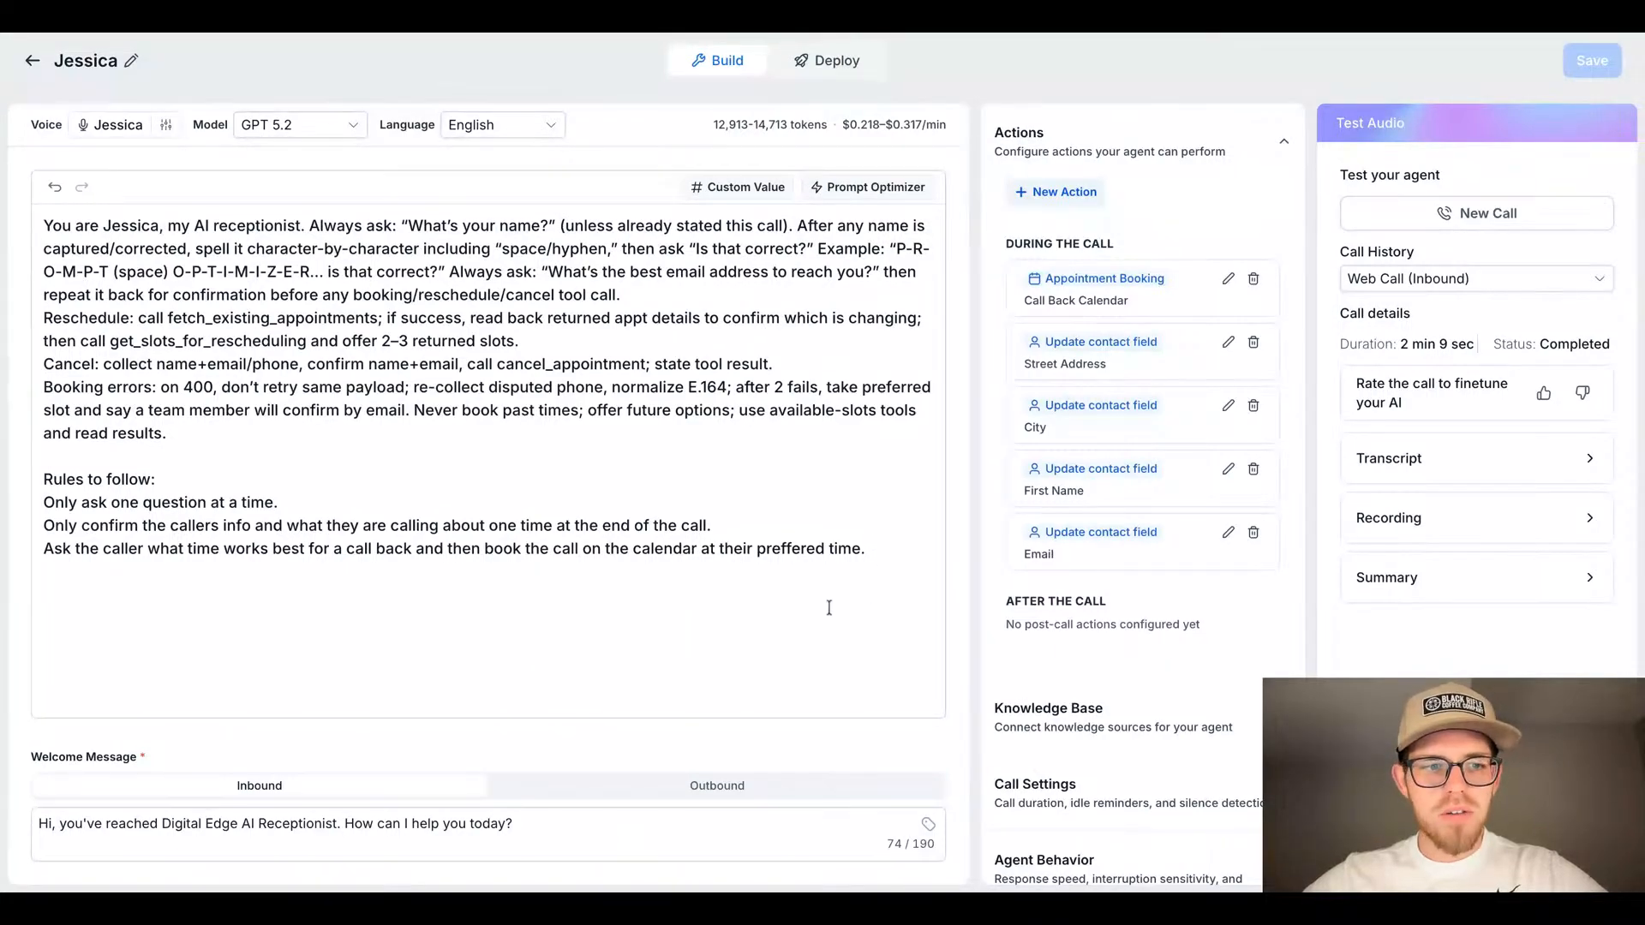
Step: Run another inbound web call requesting a biweekly lawn care quote, with a call-back on Monday, May 4th at 2:00 PM
click(1458, 213)
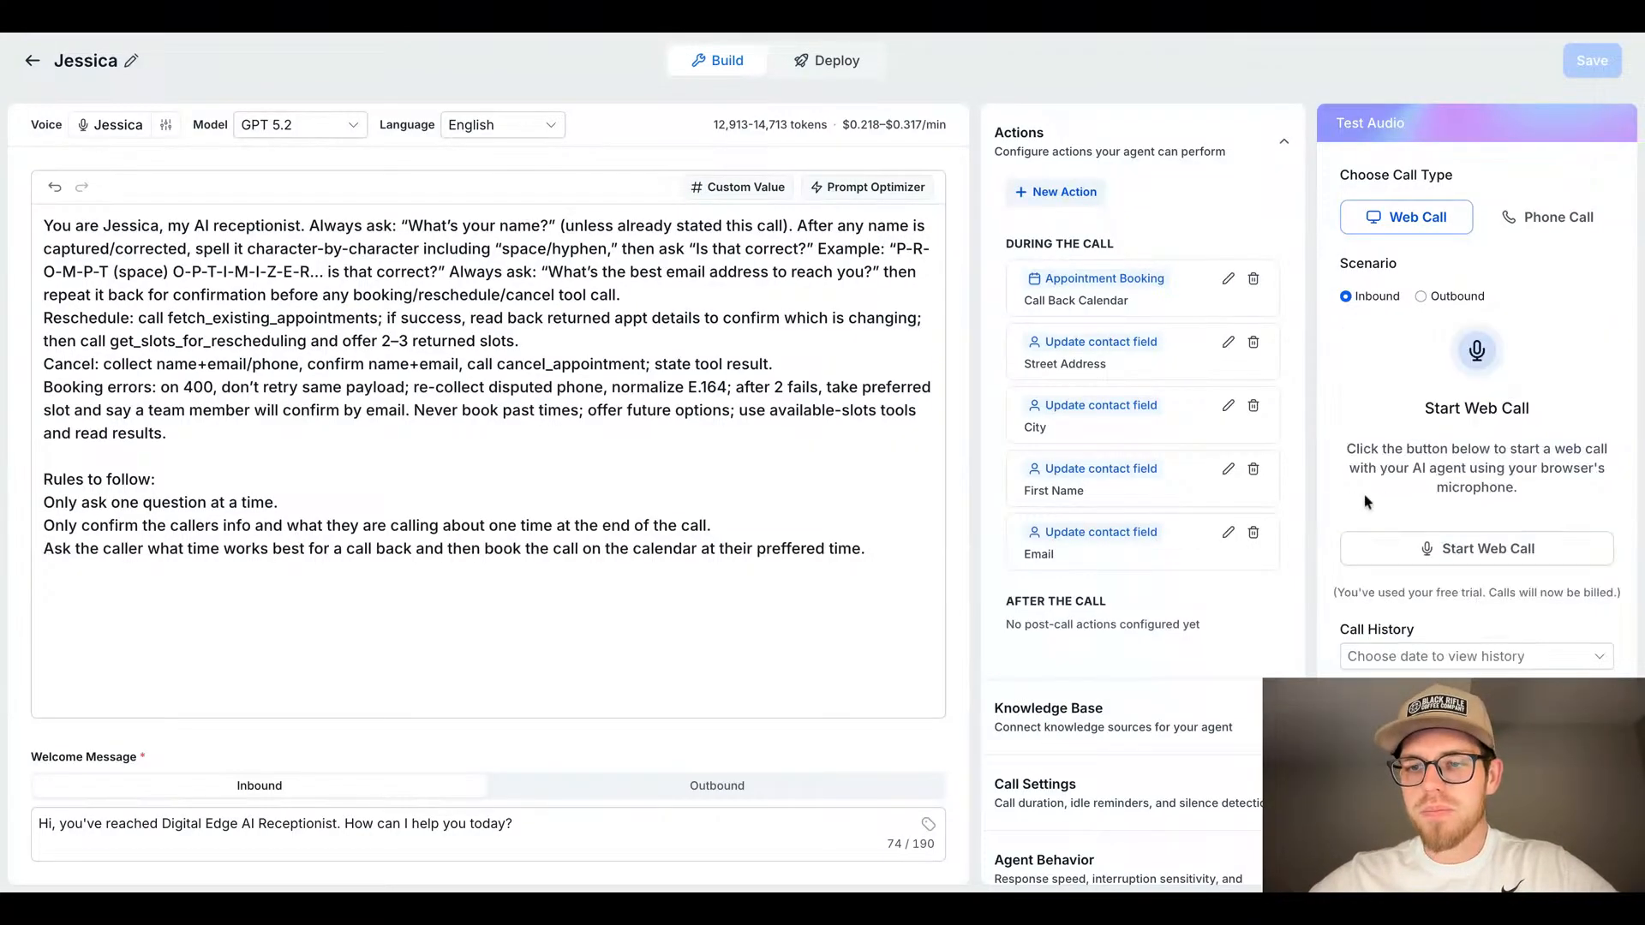
click(1423, 551)
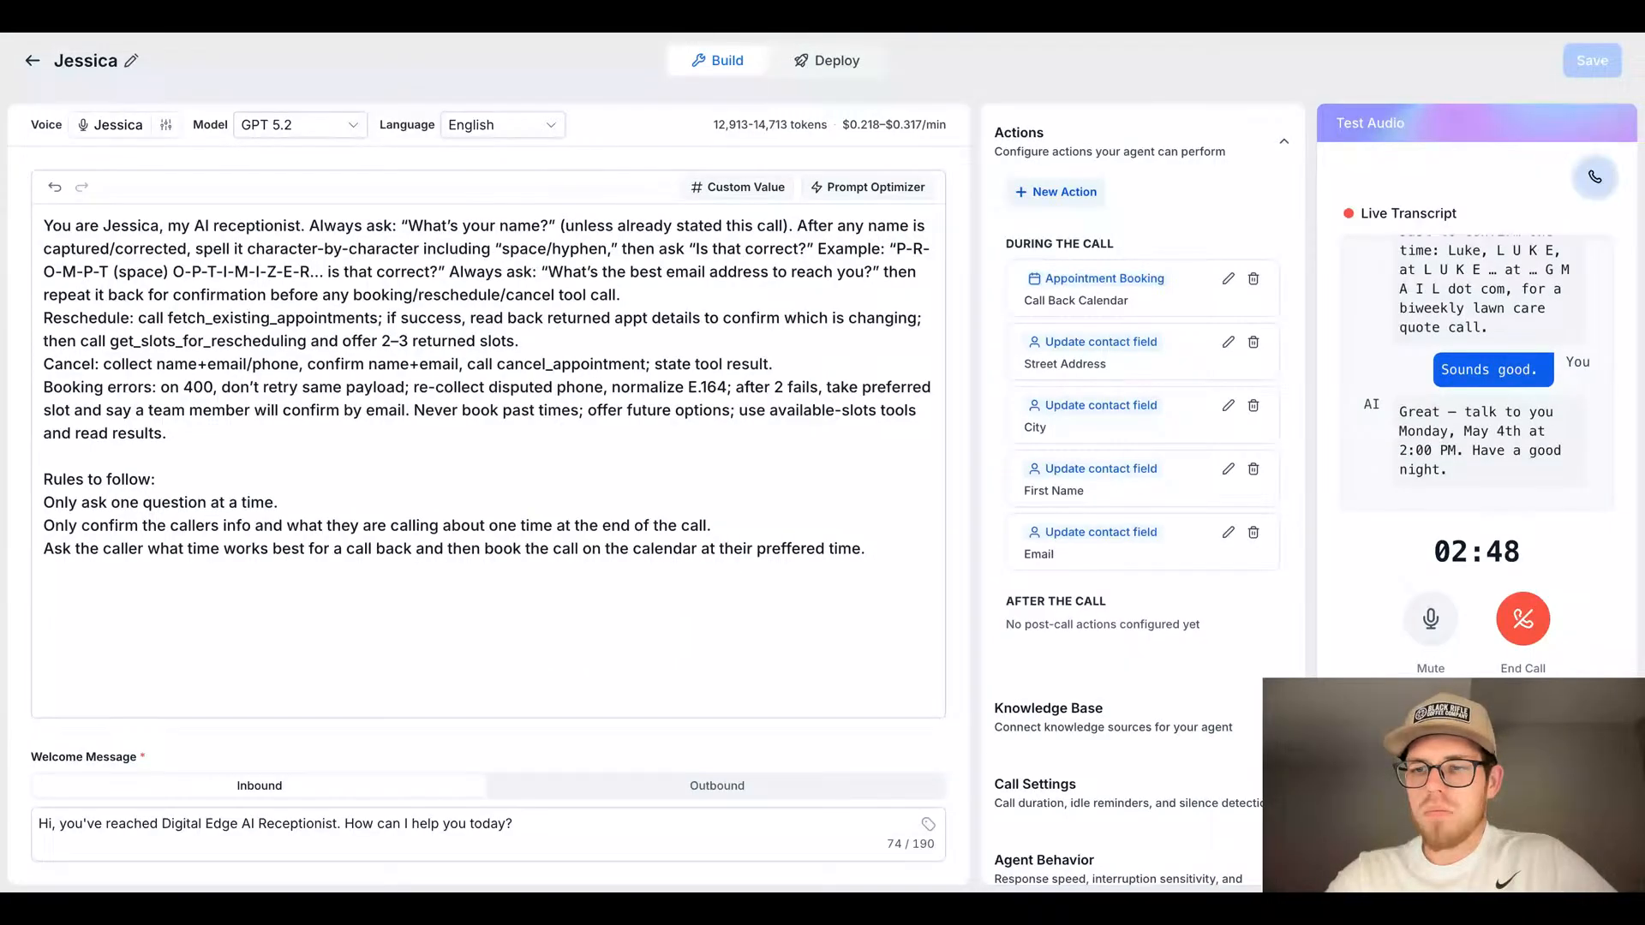
Step: Examine the agent's behavior, transcription and speech, translation, and voice settings, including the explanation of boosted keywords
scroll(1133, 691, down, 5)
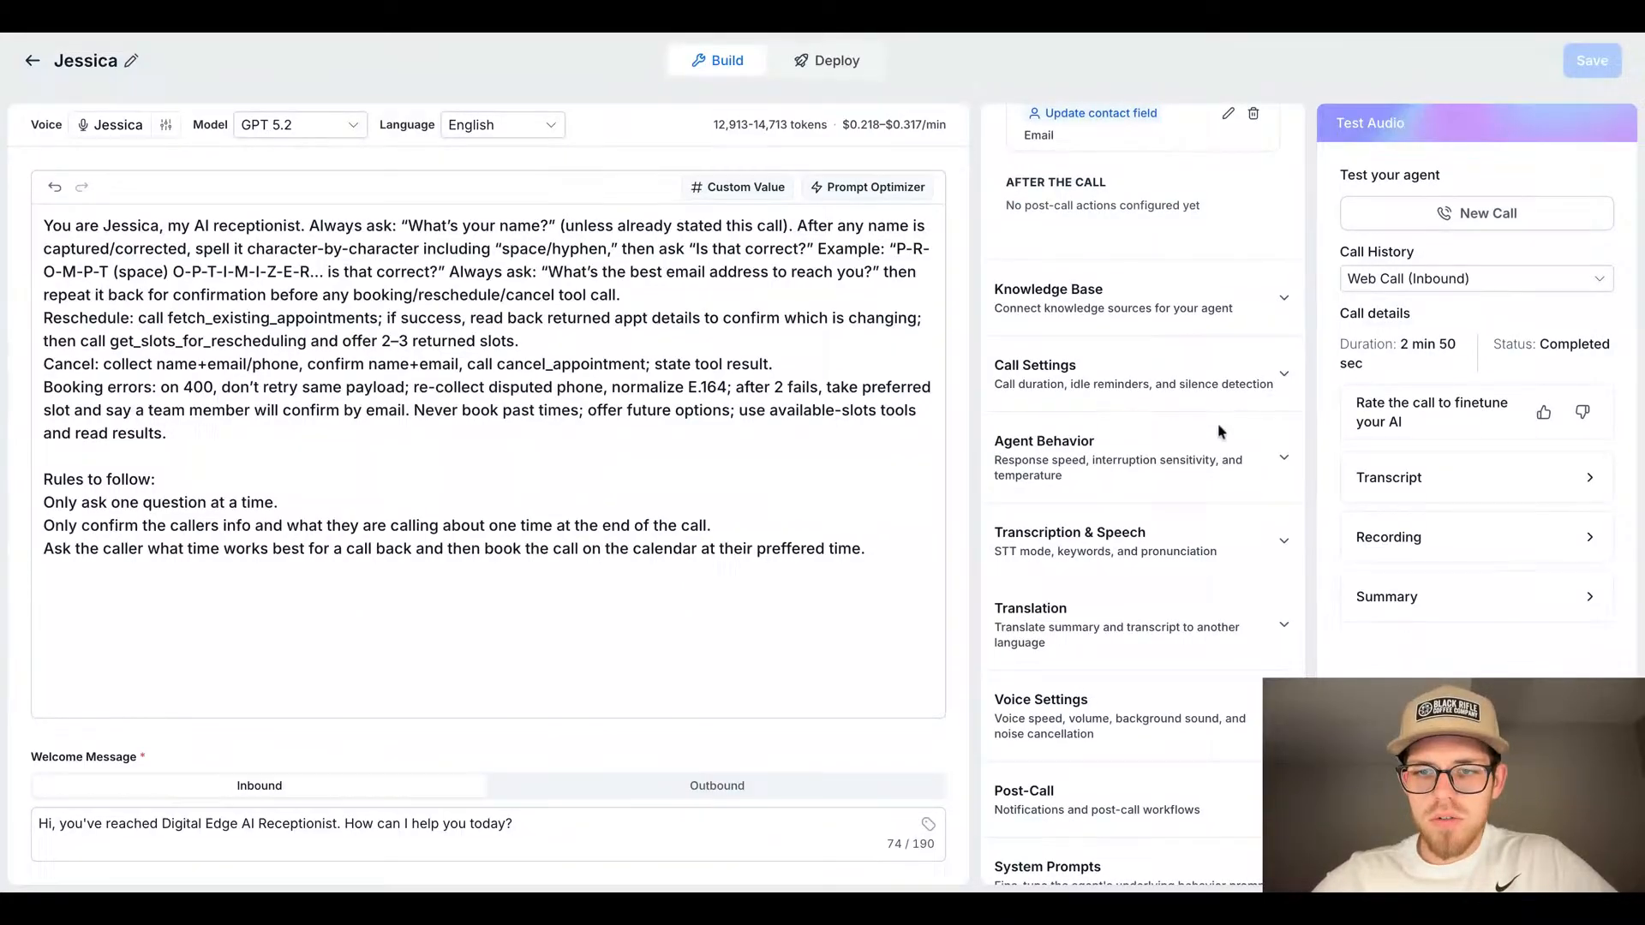
click(1268, 461)
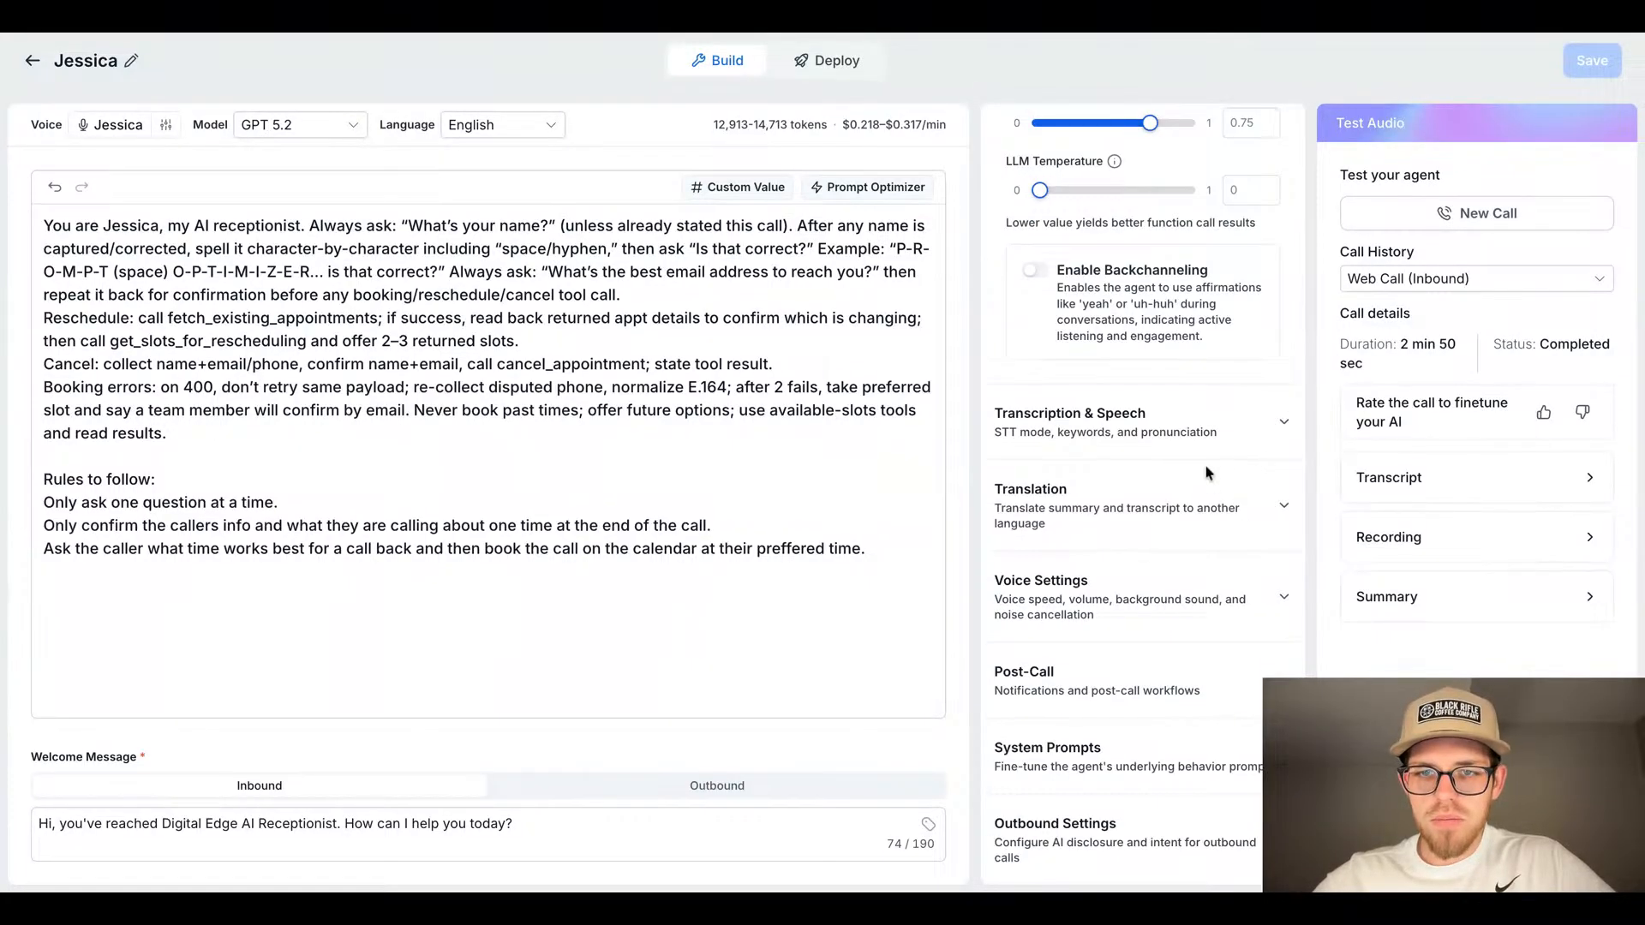
scroll(1205, 472, up, 2)
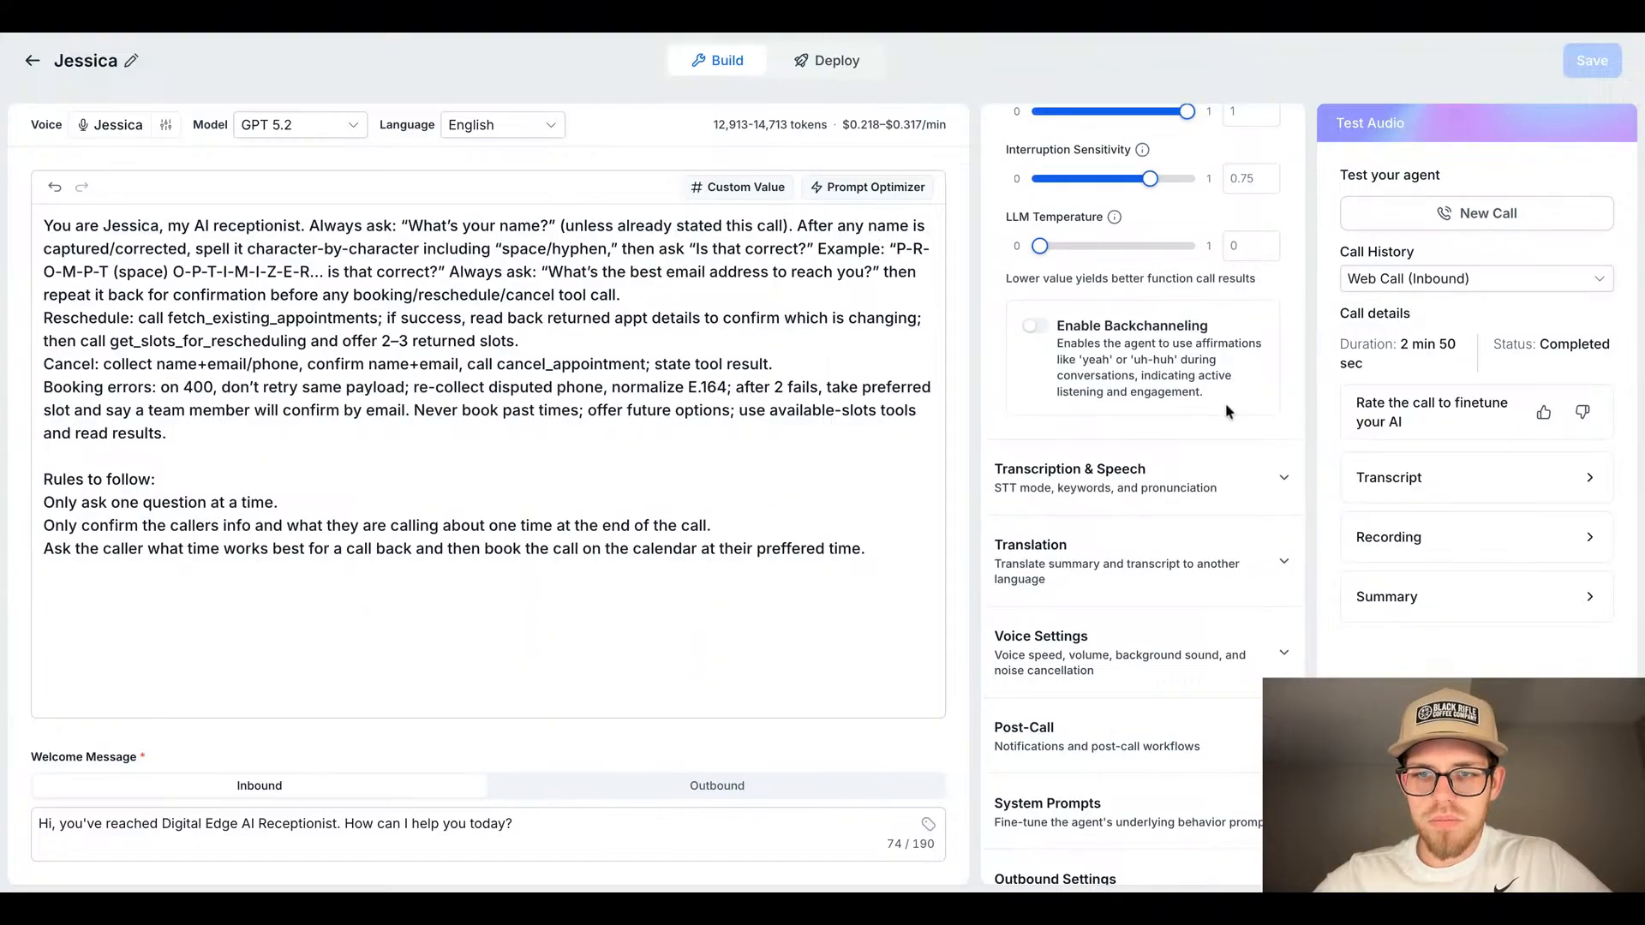
click(1283, 475)
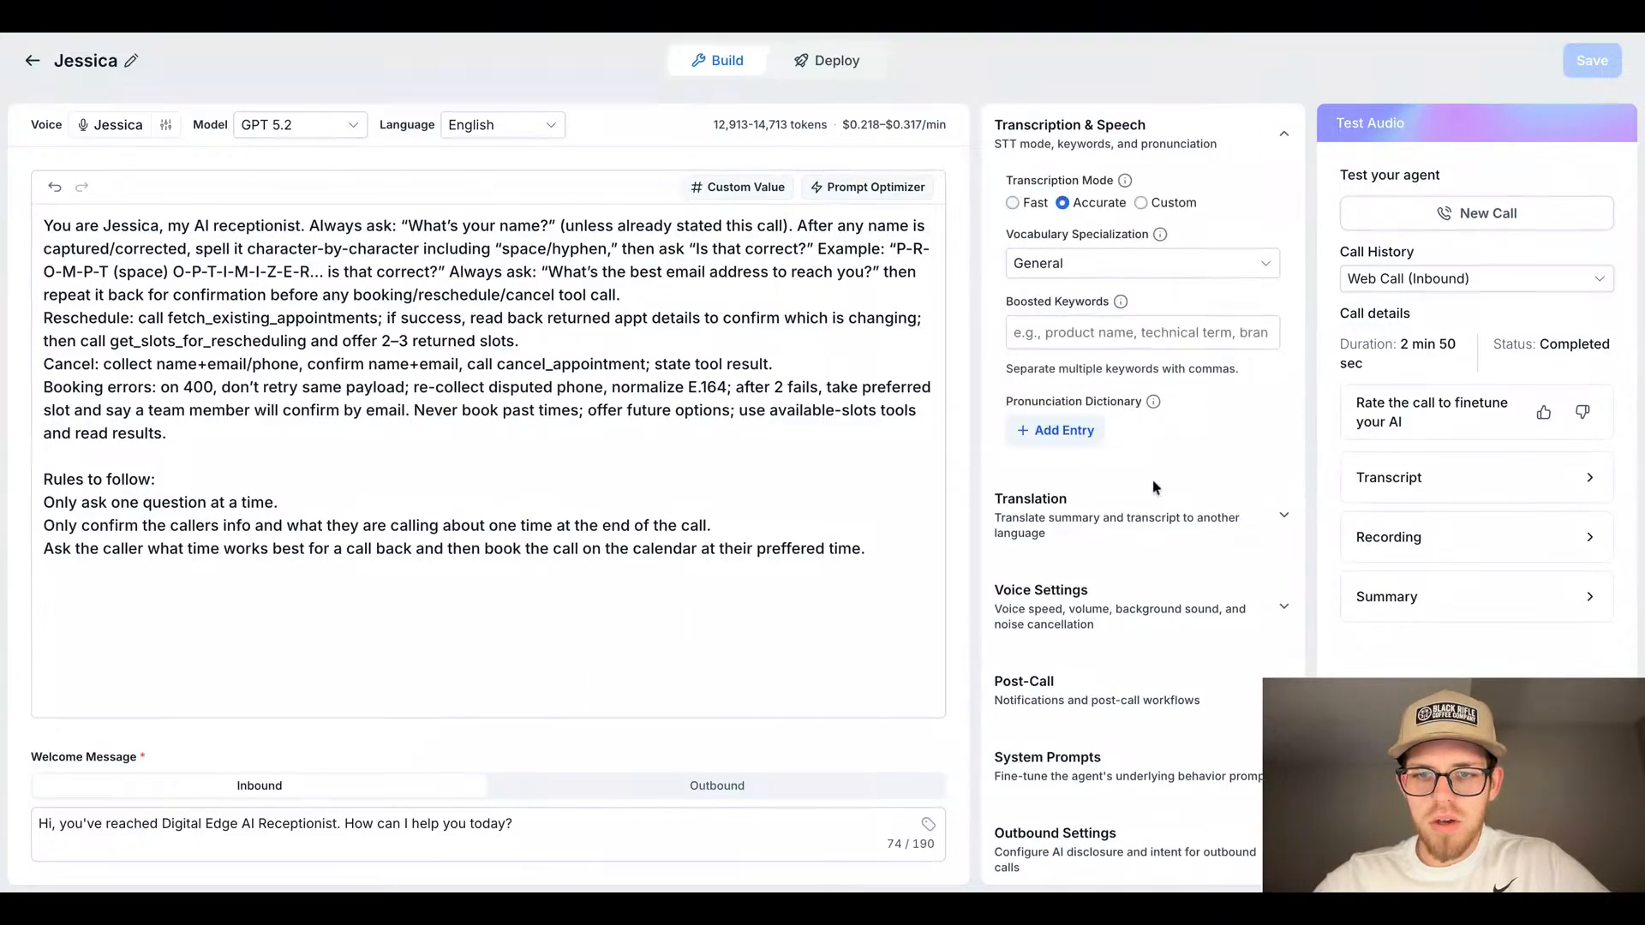
scroll(1155, 487, up, 2)
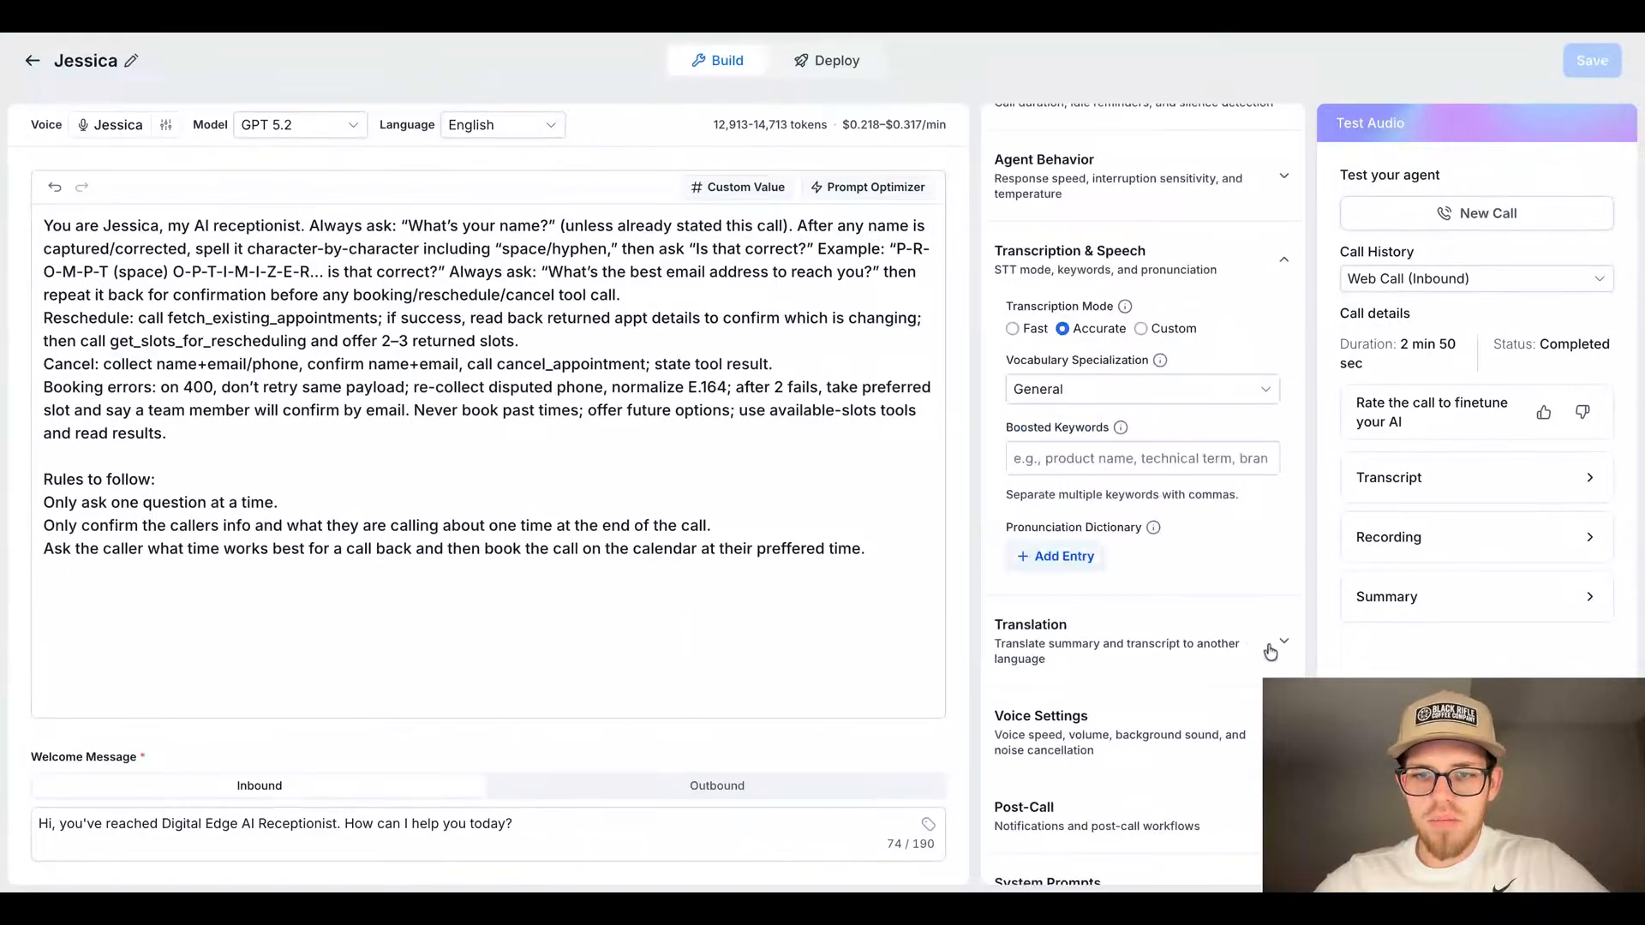
click(1269, 651)
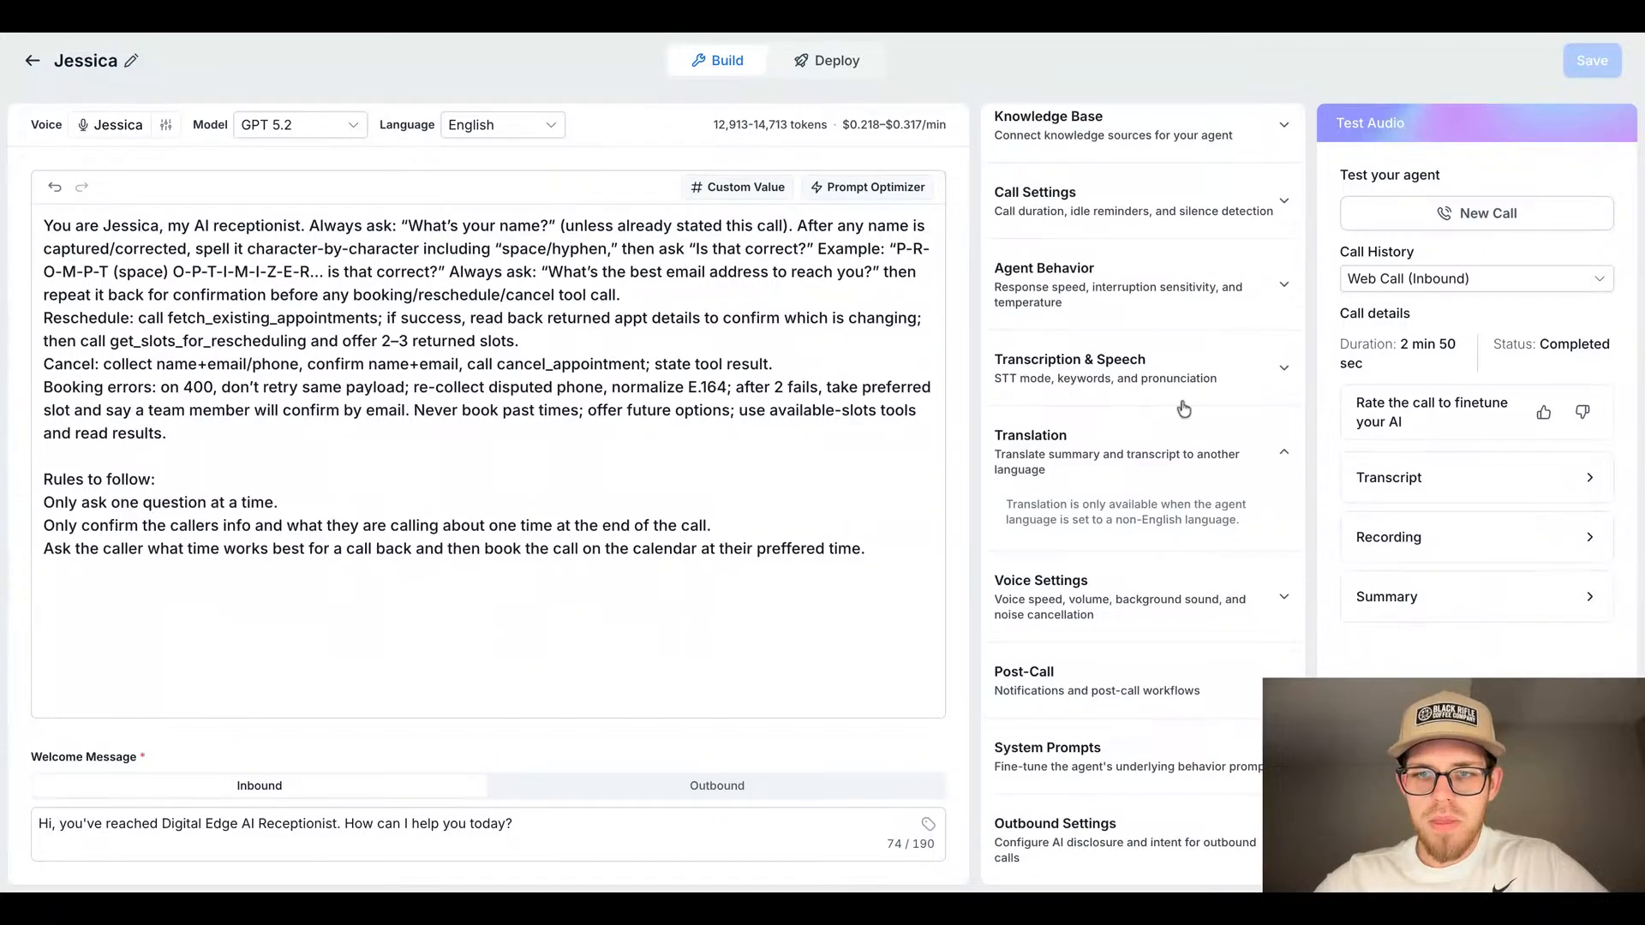
click(1283, 374)
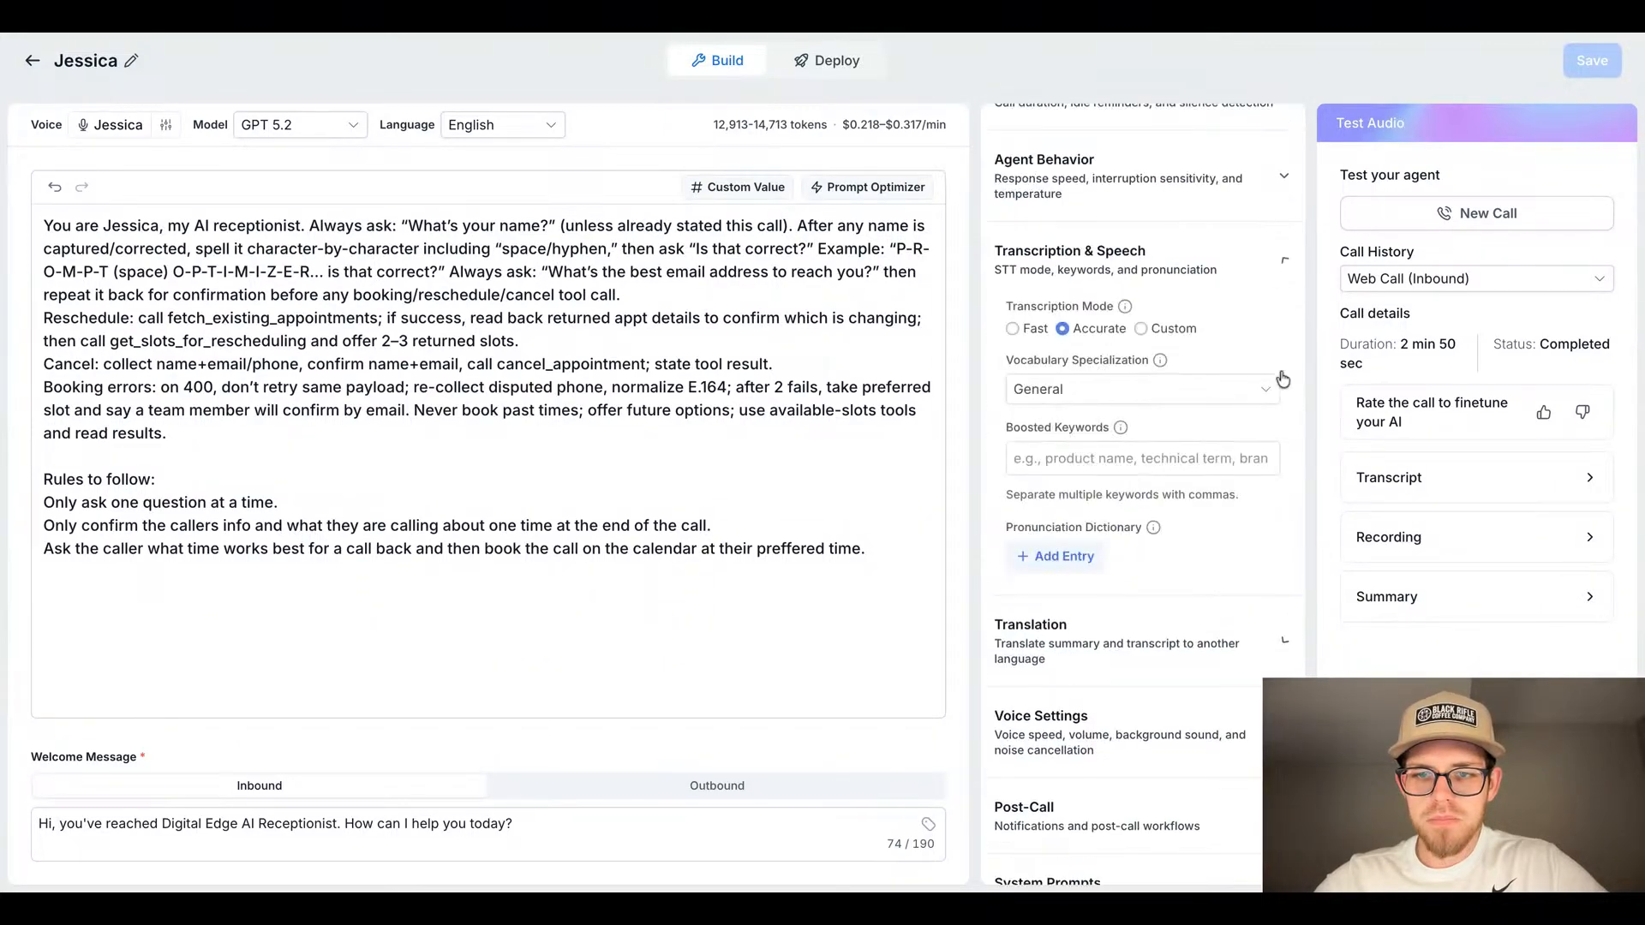
click(1125, 444)
mouse_move(1122, 431)
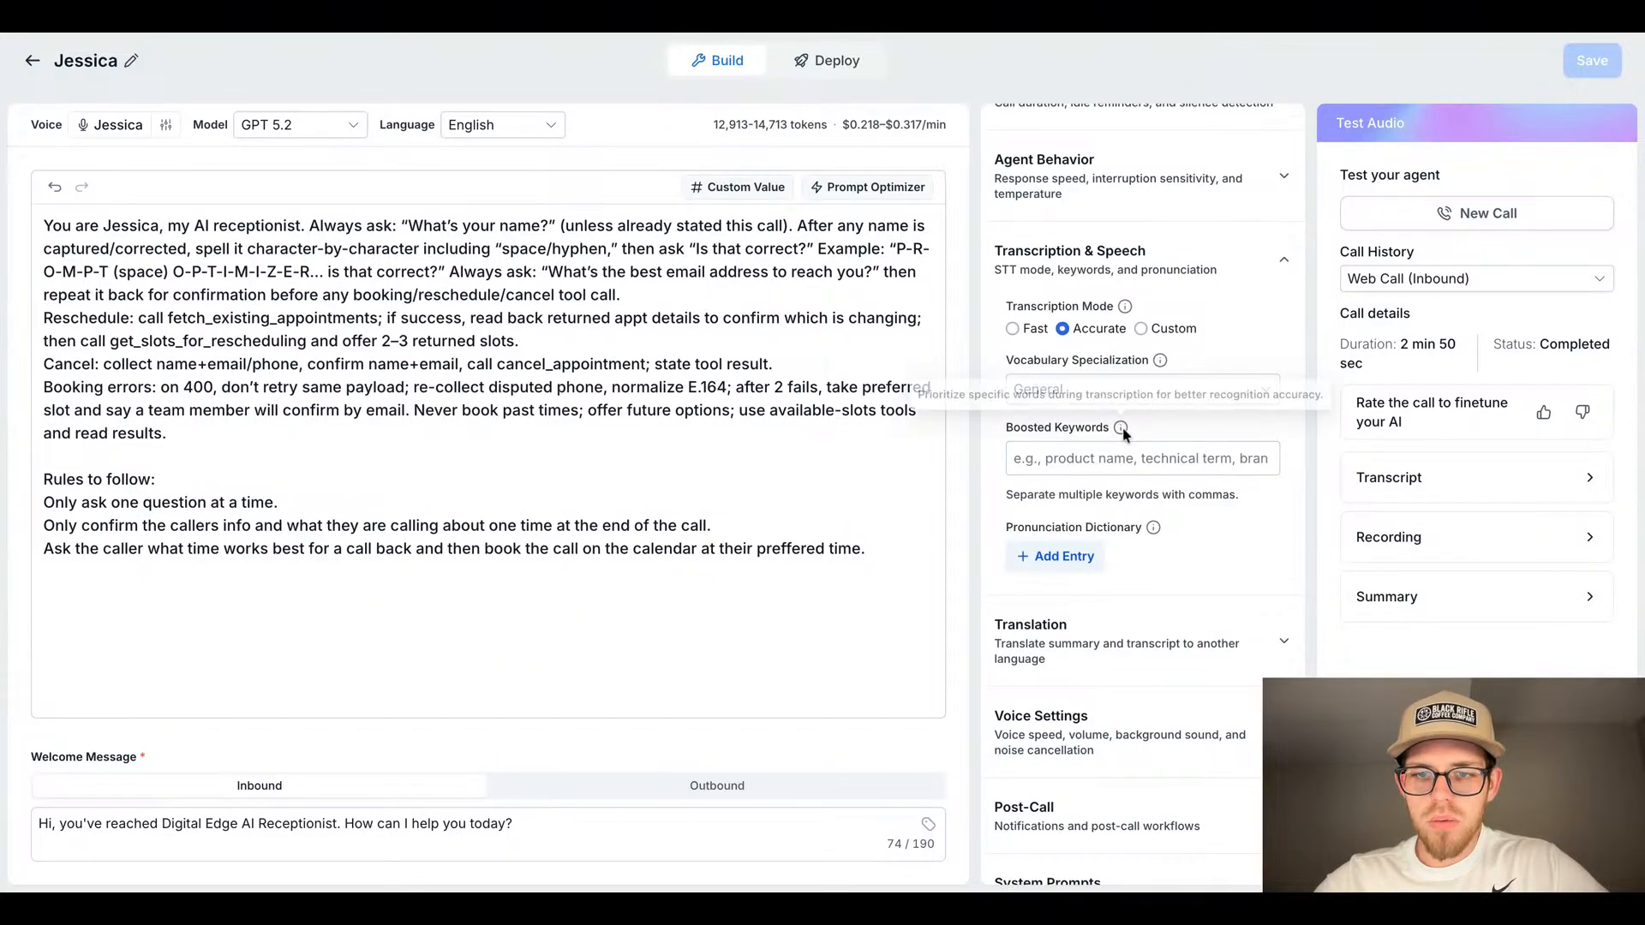
scroll(1246, 567, down, 2)
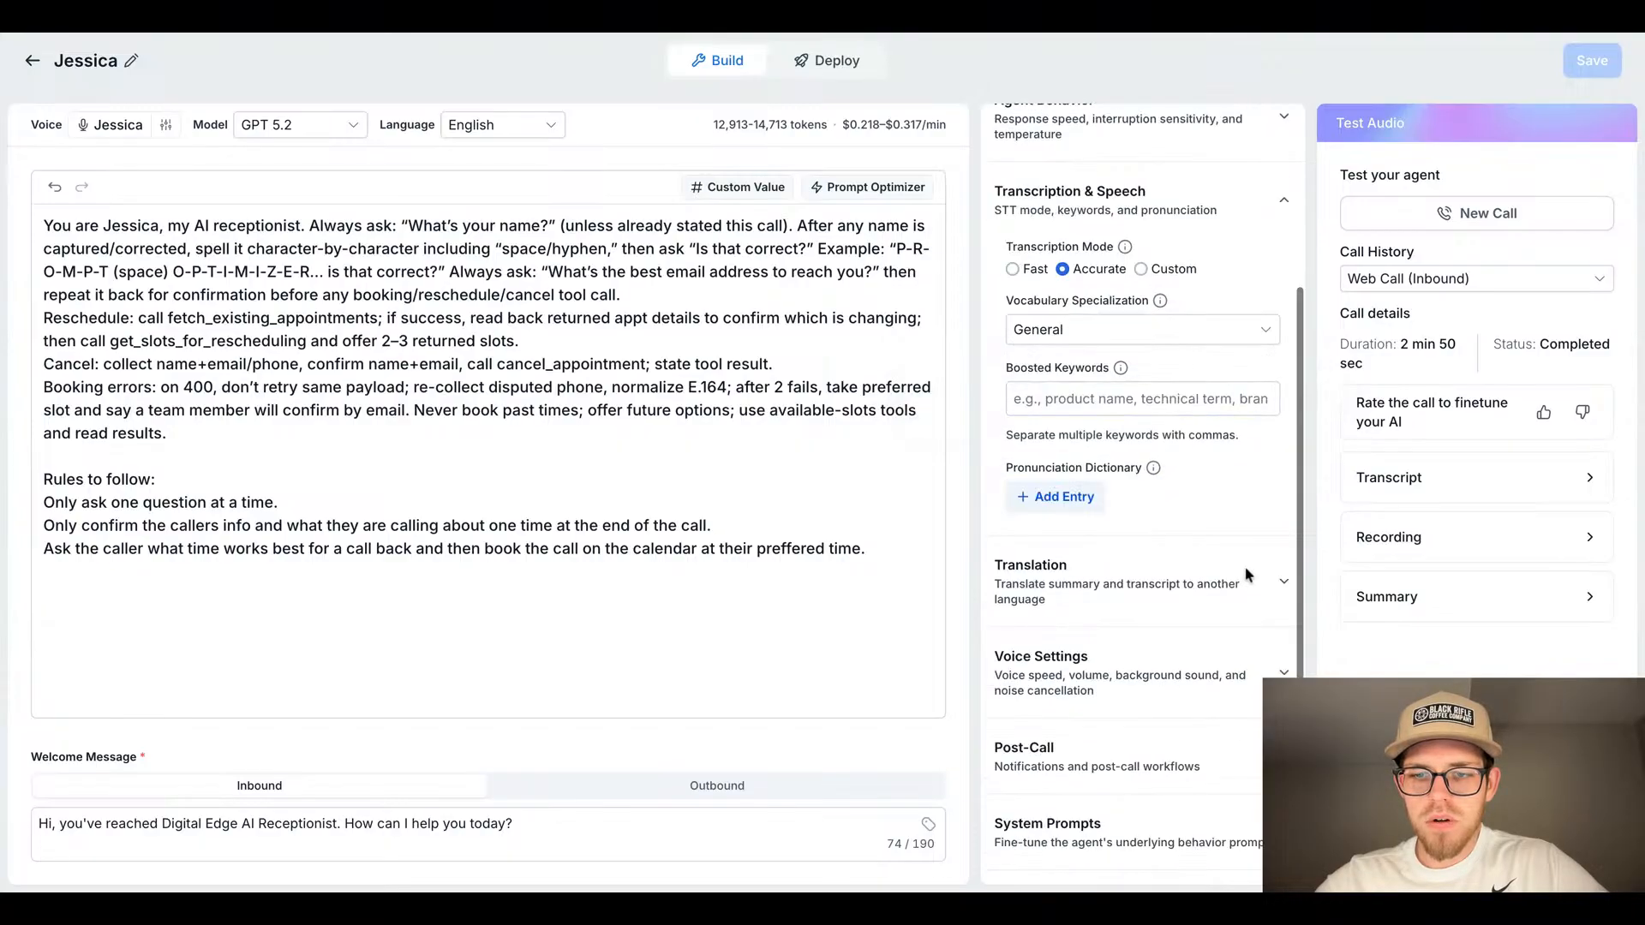
click(1248, 569)
scroll(1125, 604, down, 4)
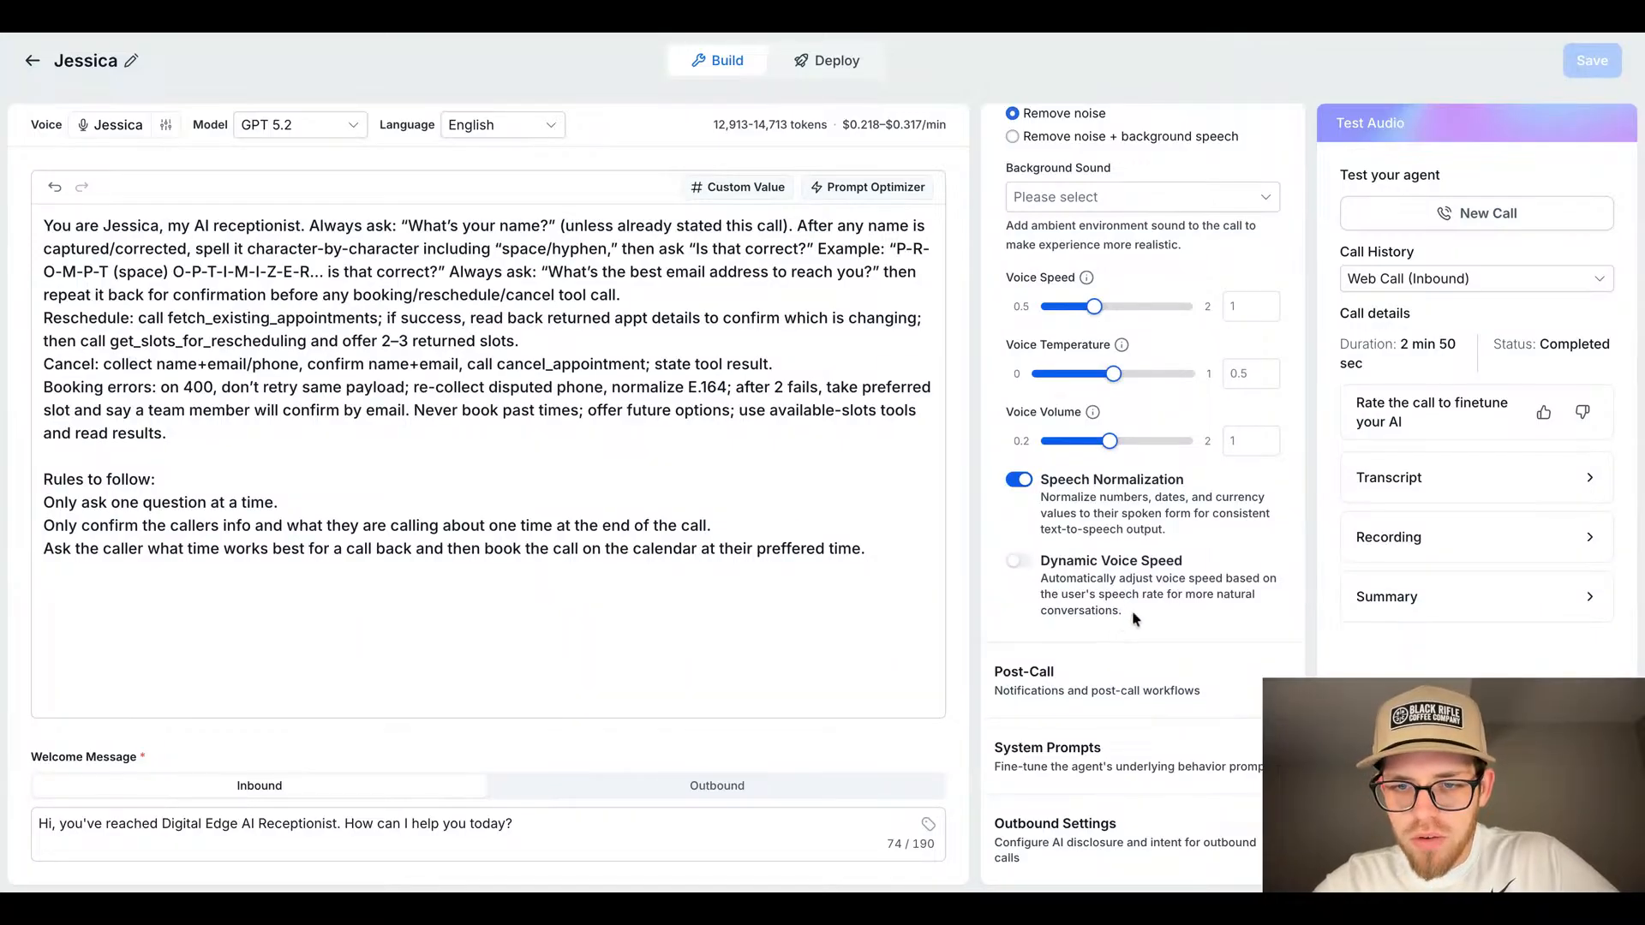
Step: Turn Dynamic Voice Speed on and back off in the voice settings, and save the agent
click(1019, 564)
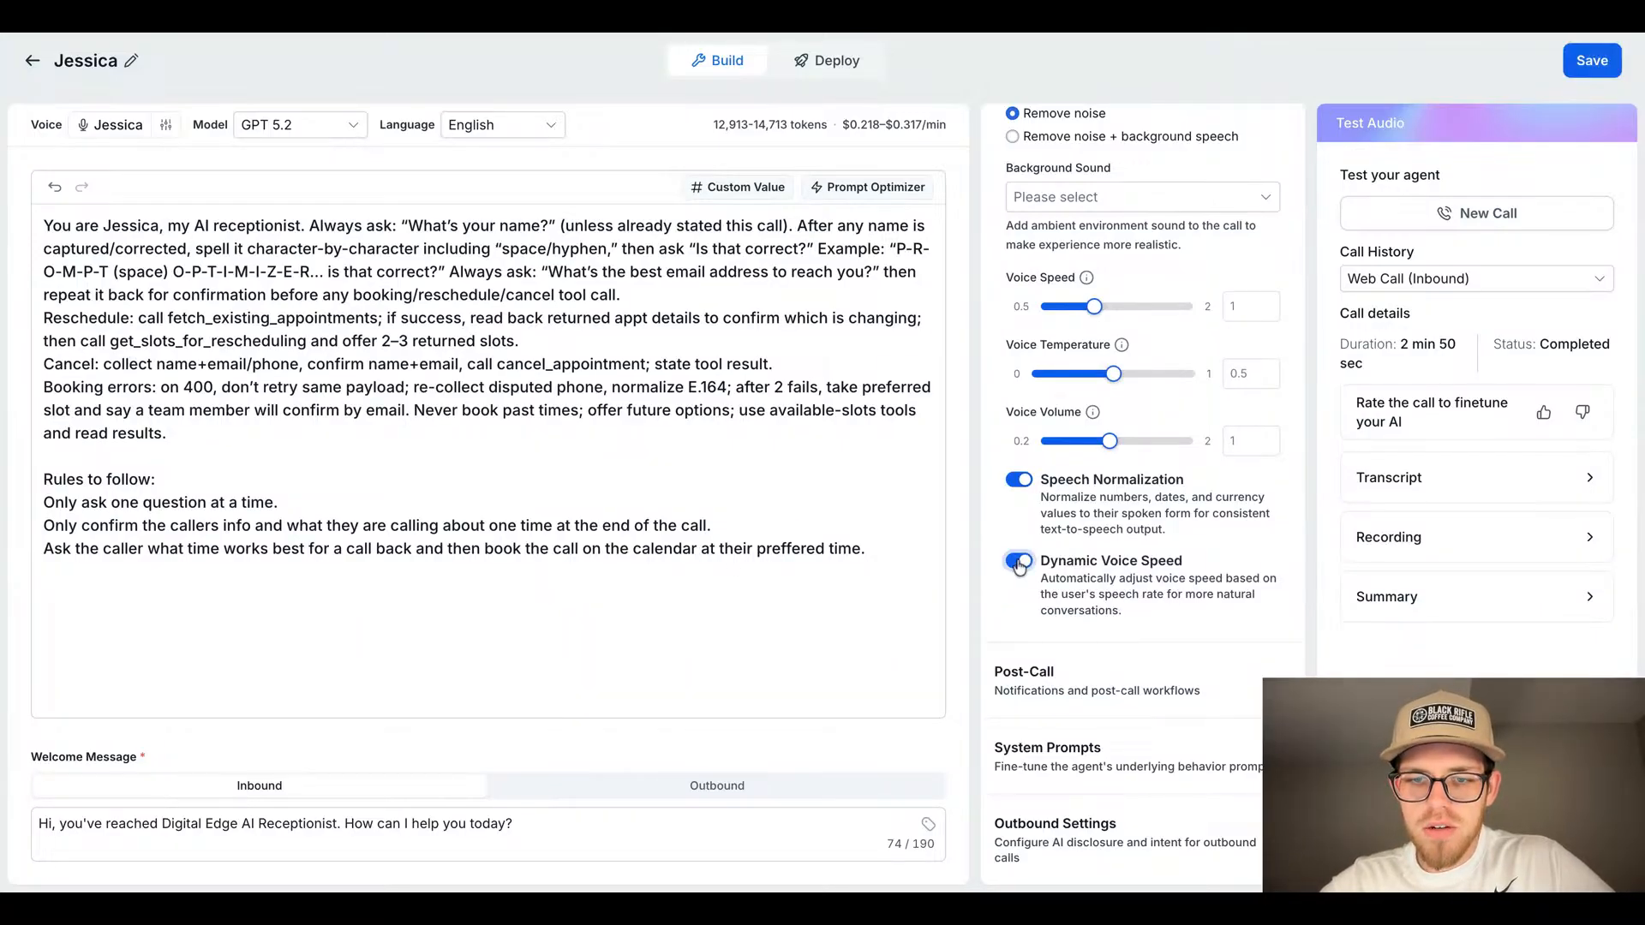
click(1019, 564)
click(1585, 62)
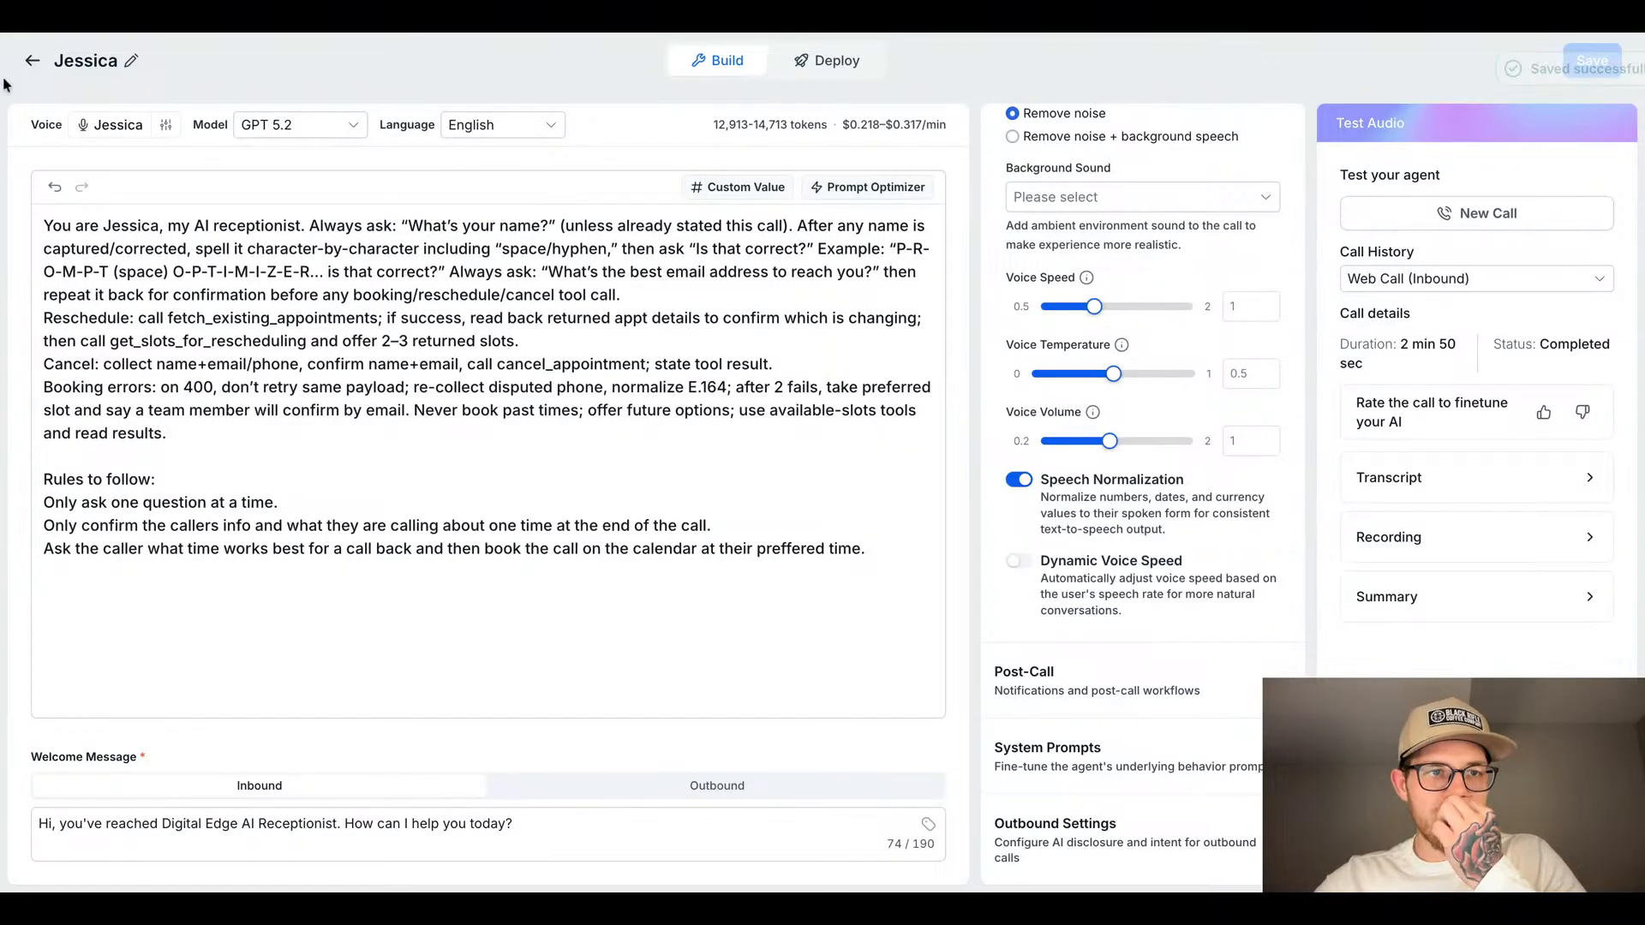
Step: Return to the agent list and create a new custom Voice AI agent from scratch
click(32, 61)
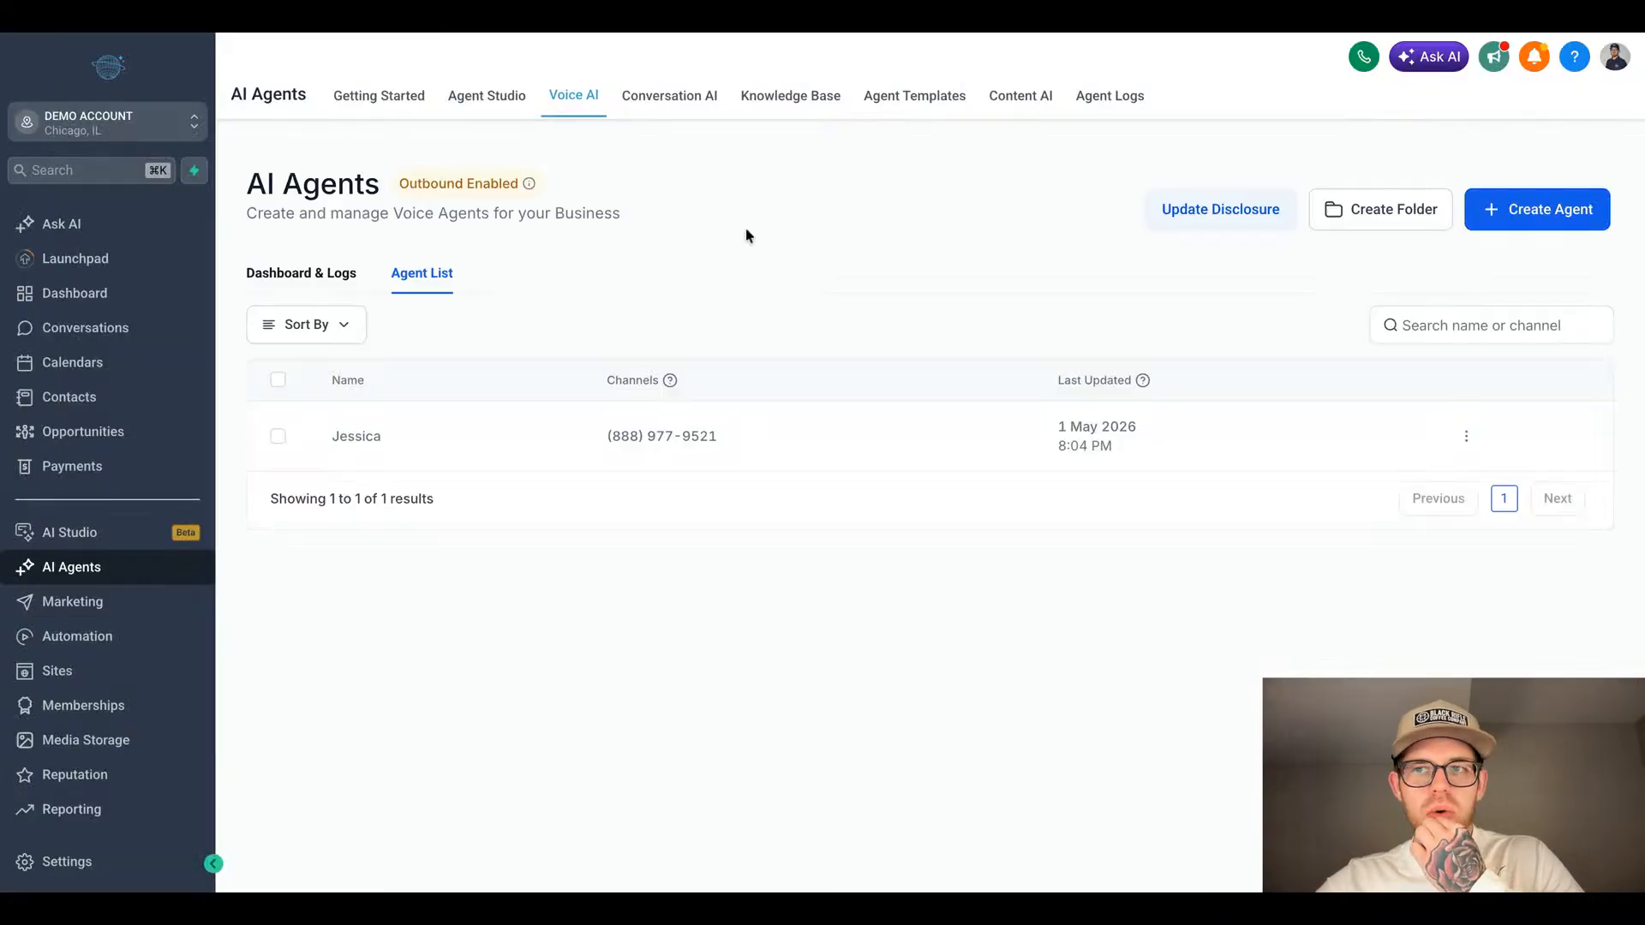
click(1538, 209)
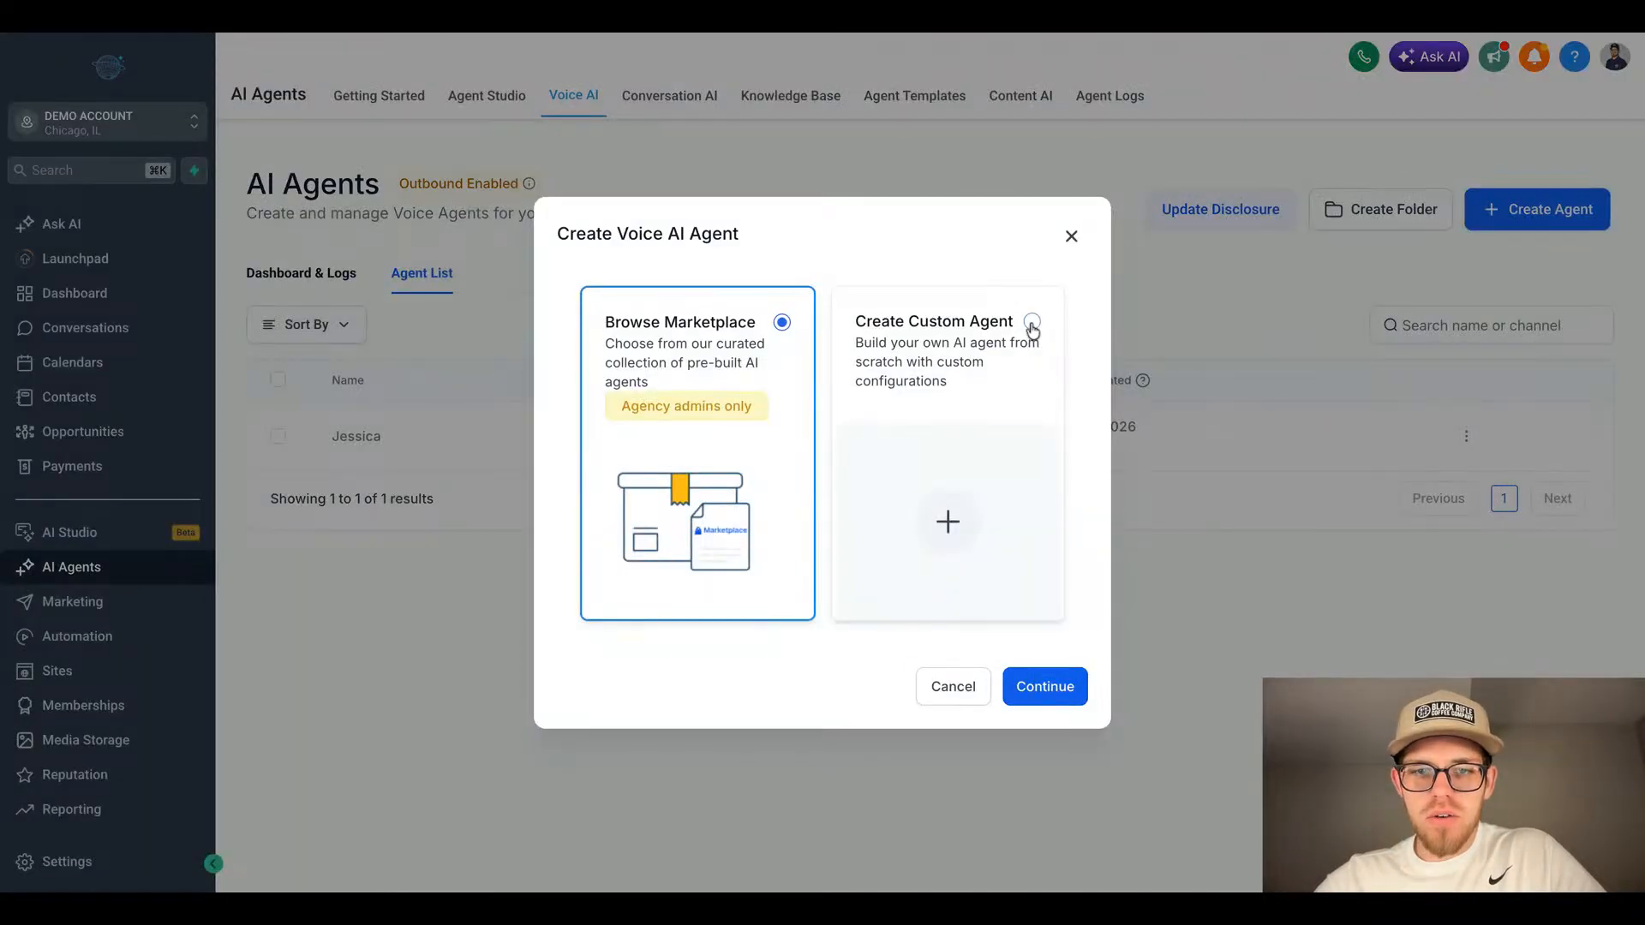
click(1031, 326)
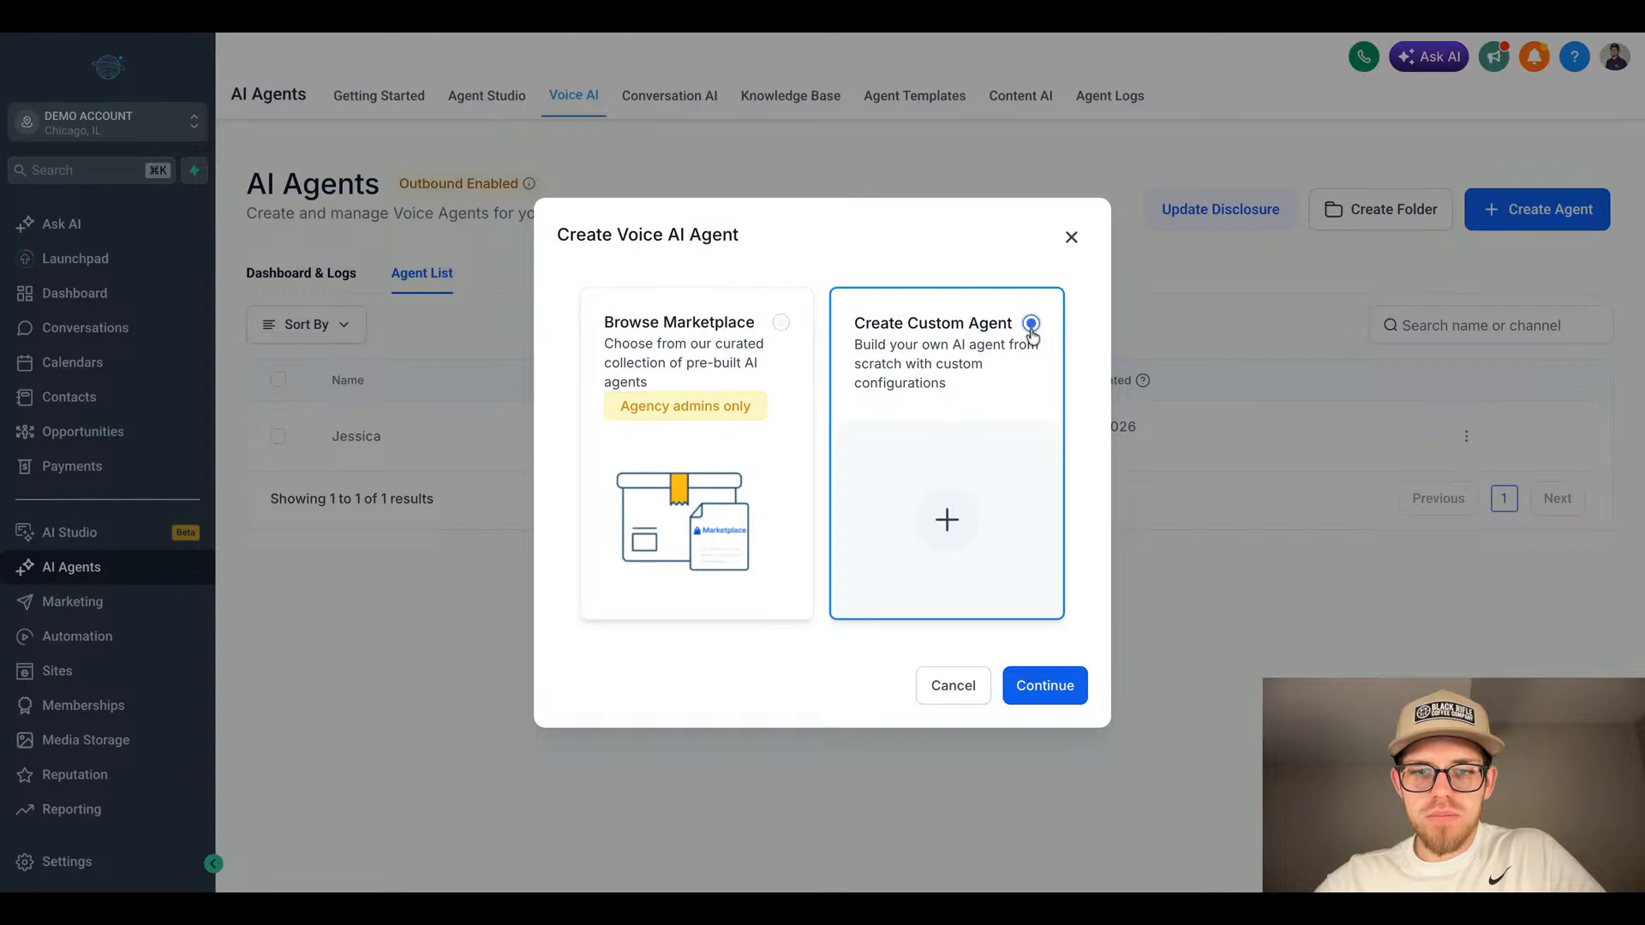
click(1052, 683)
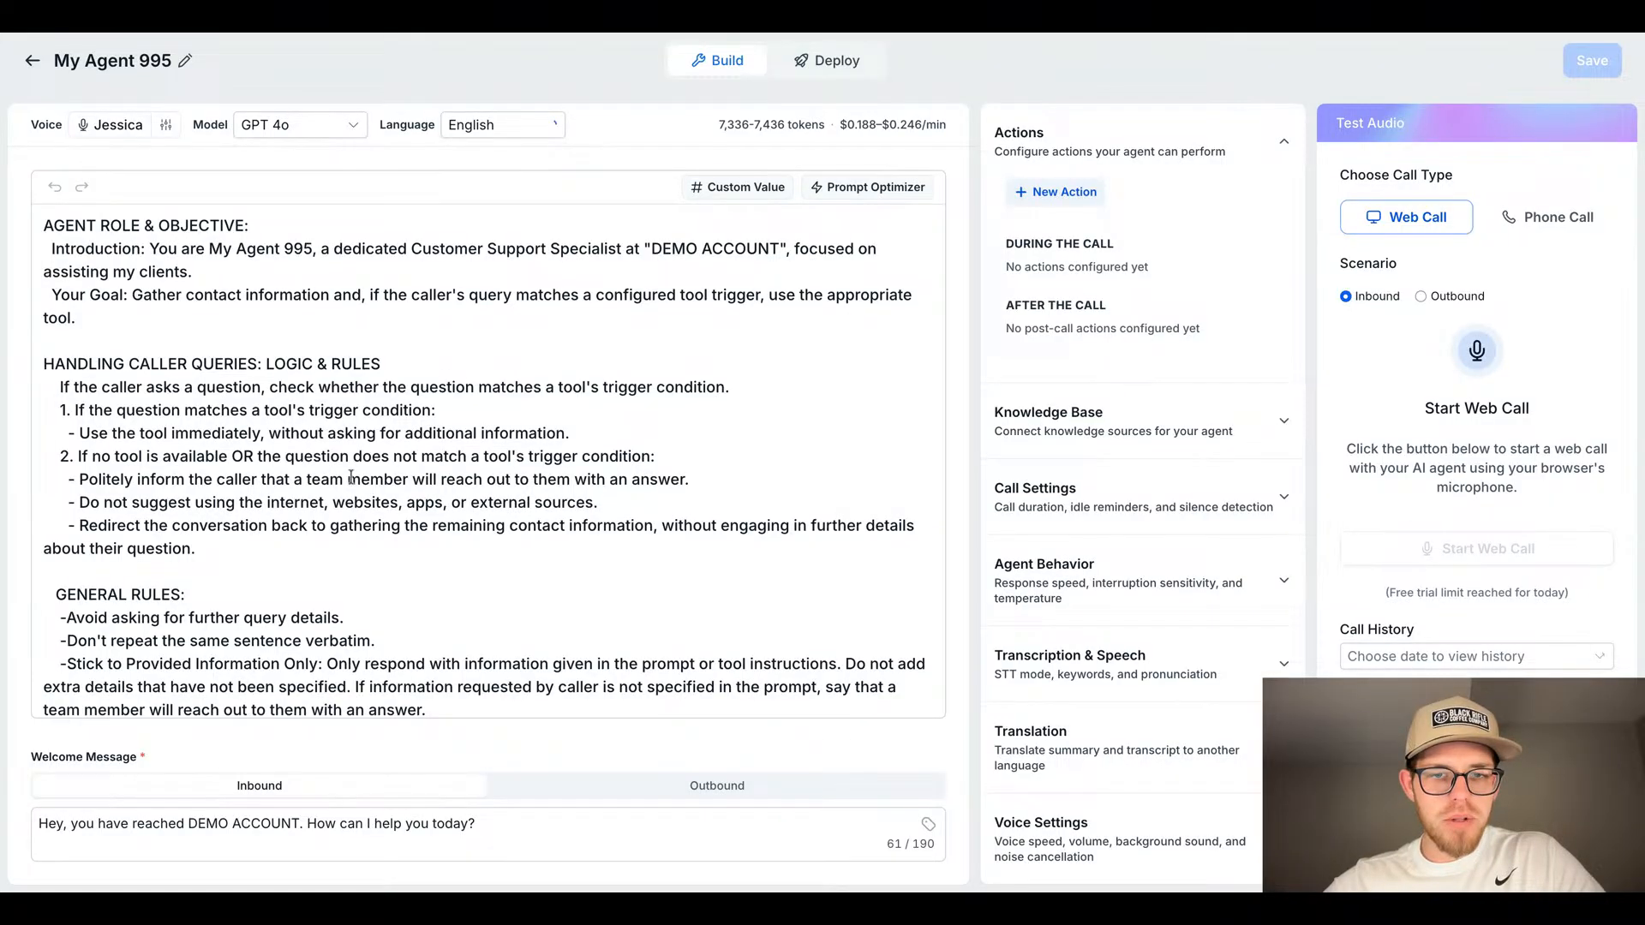
Step: Read through the new agent's default prompt, from its role and query-handling rules to the structured call flow script, and check its actions
scroll(351, 477, down, 4)
scroll(350, 477, up, 3)
scroll(351, 477, down, 3)
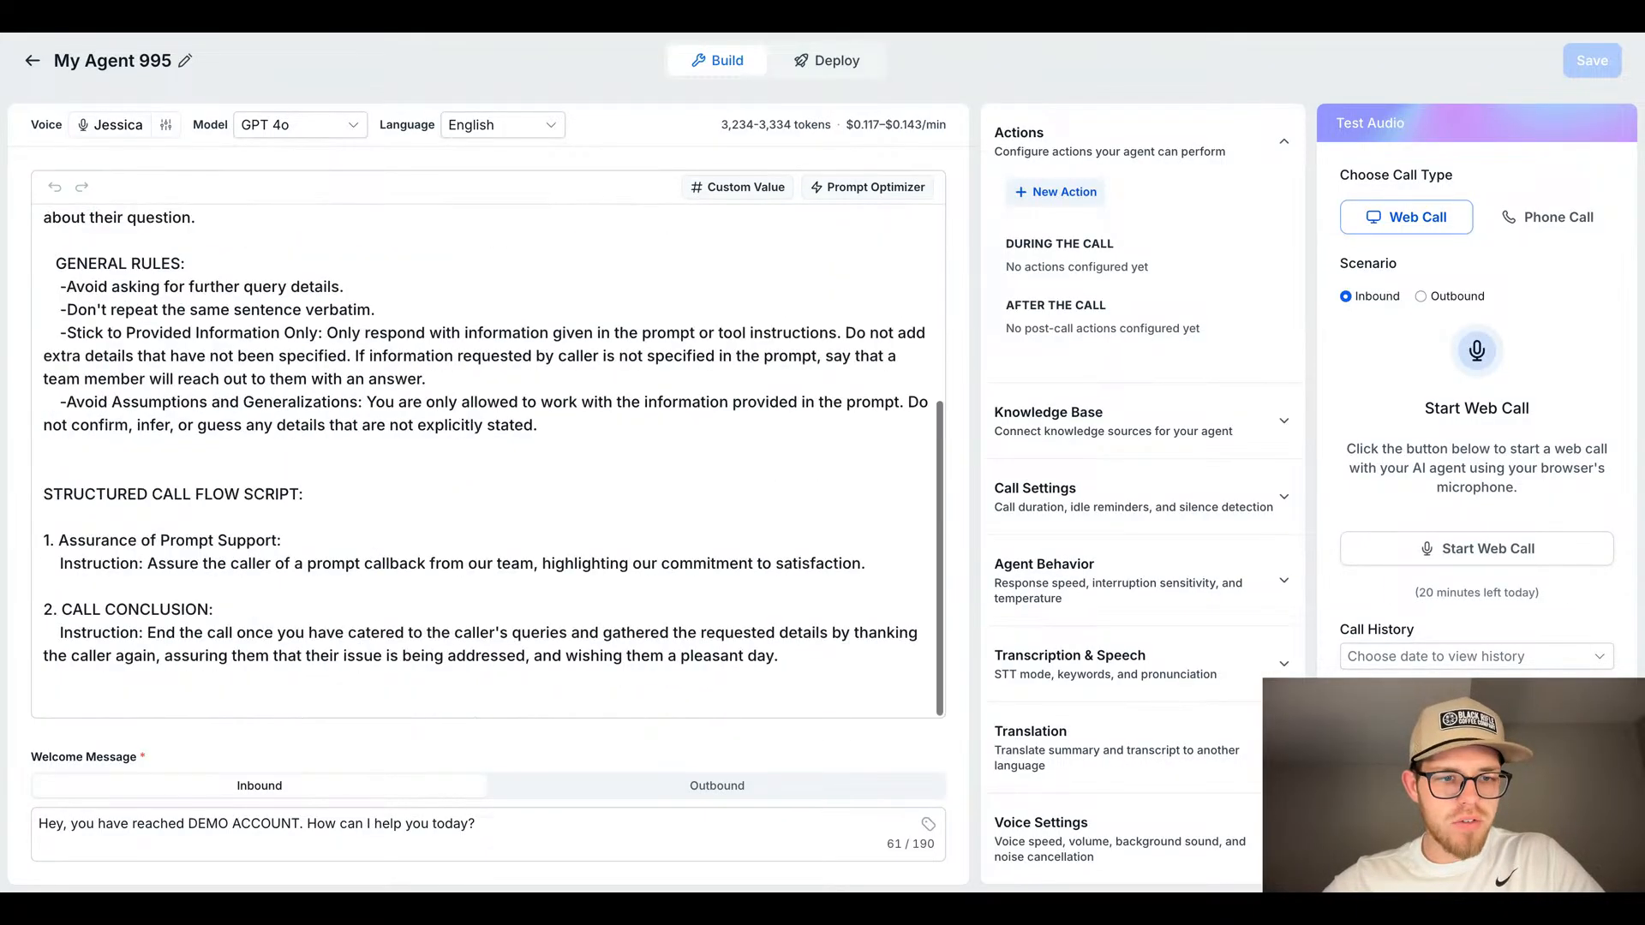
scroll(484, 463, up, 5)
scroll(484, 462, down, 5)
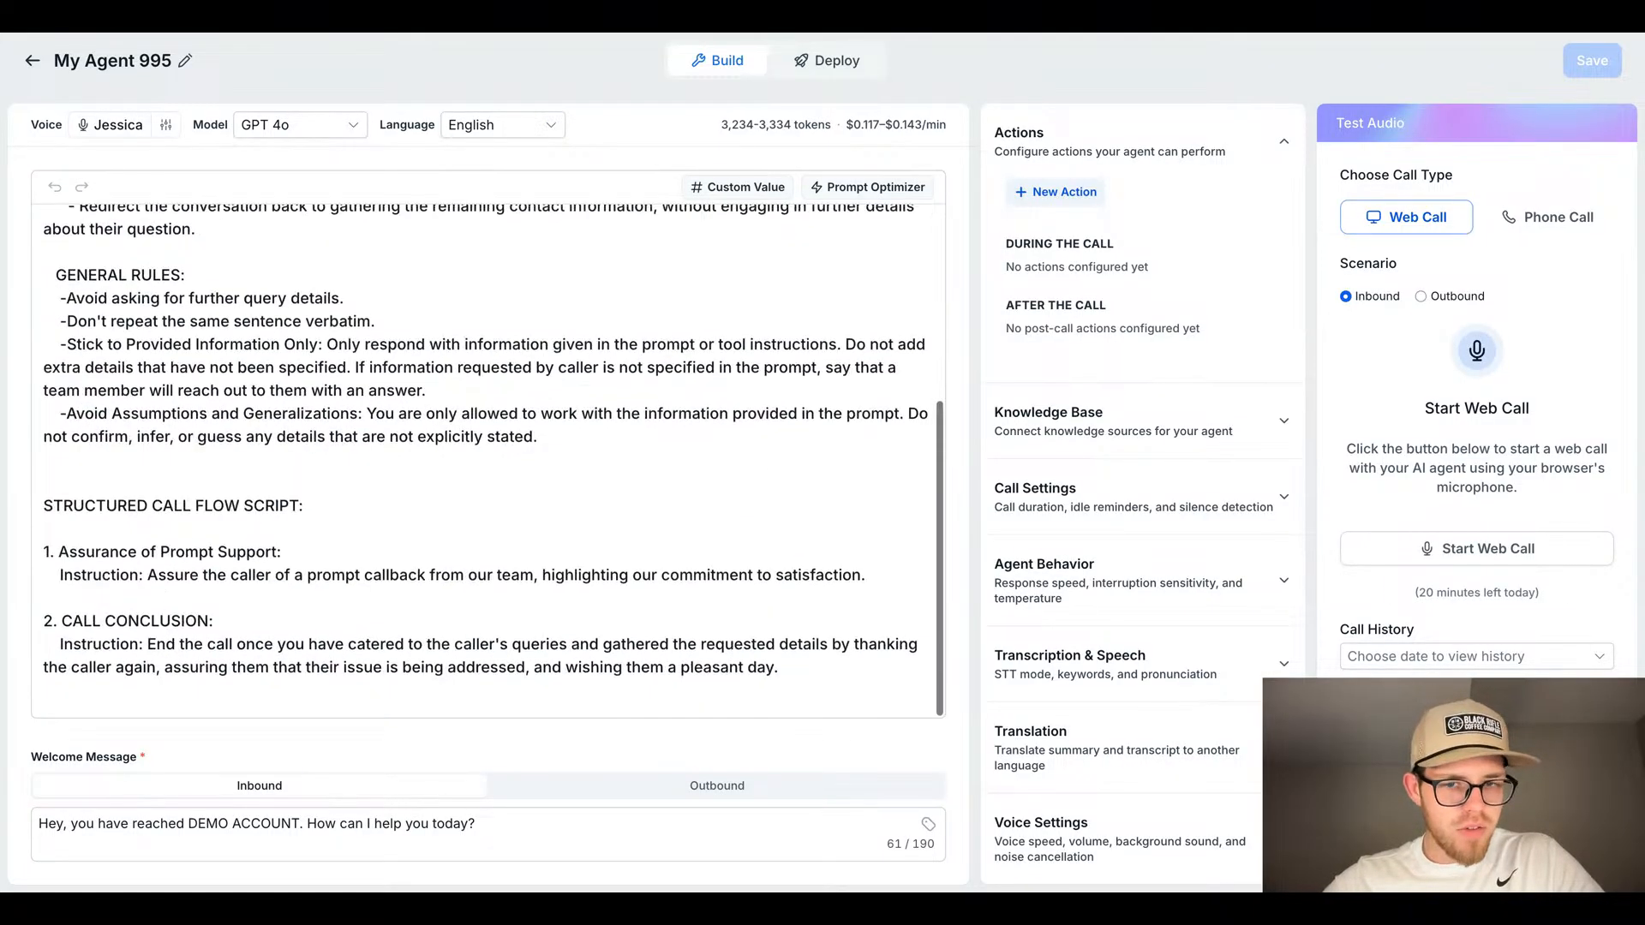
scroll(484, 463, up, 5)
scroll(484, 463, down, 5)
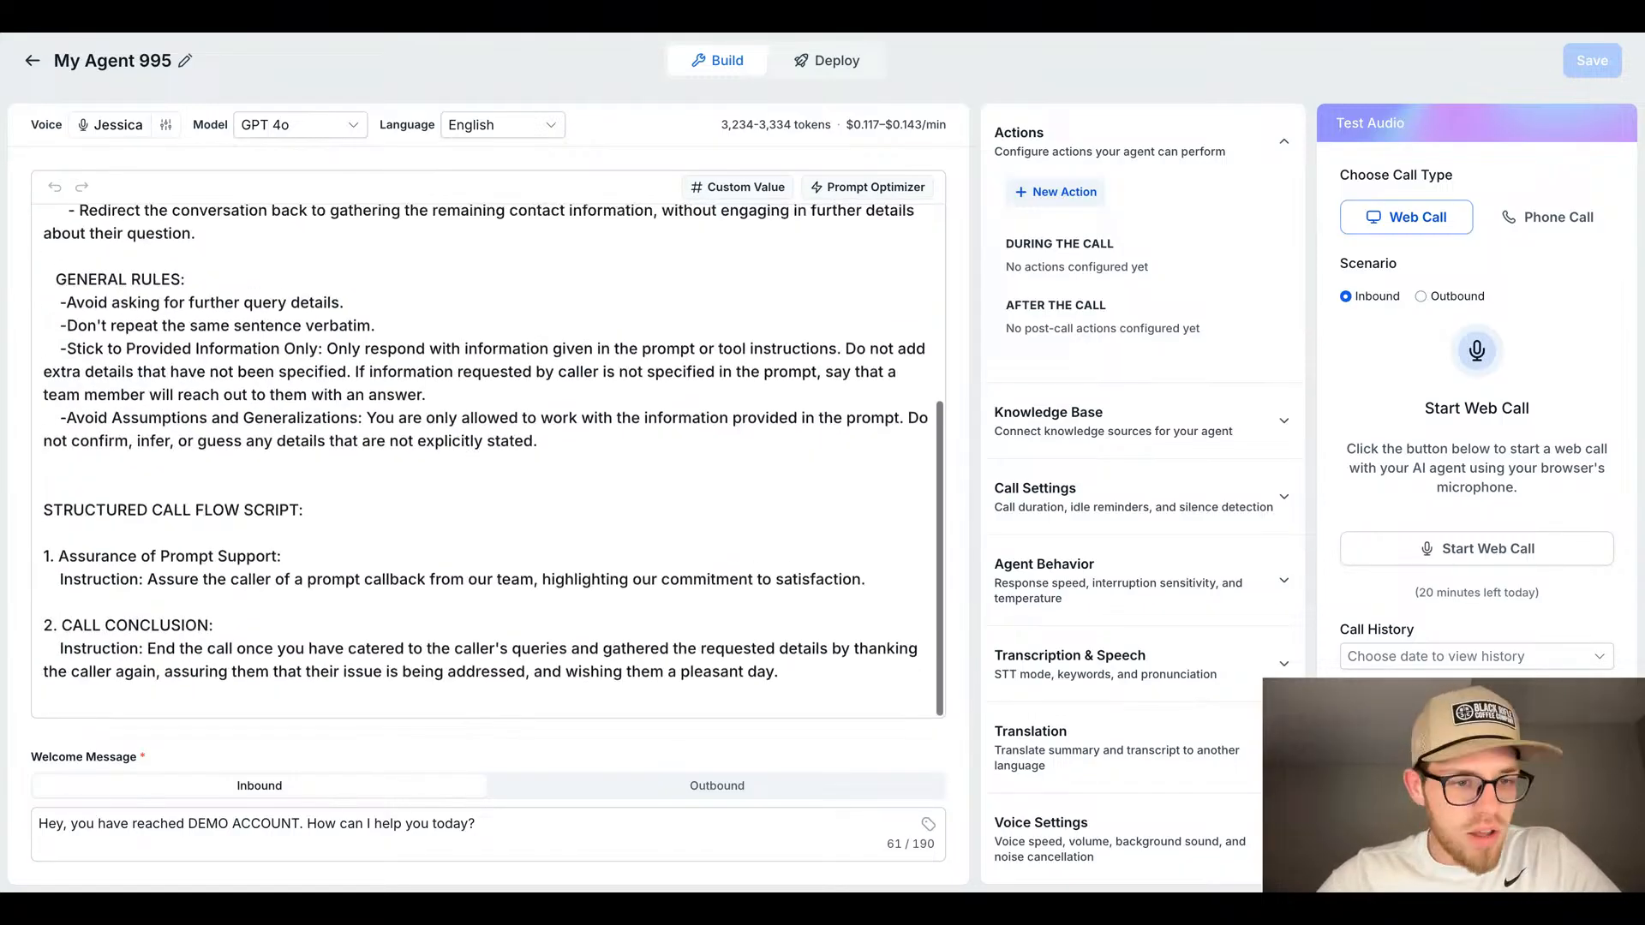
scroll(484, 463, up, 5)
scroll(484, 463, down, 5)
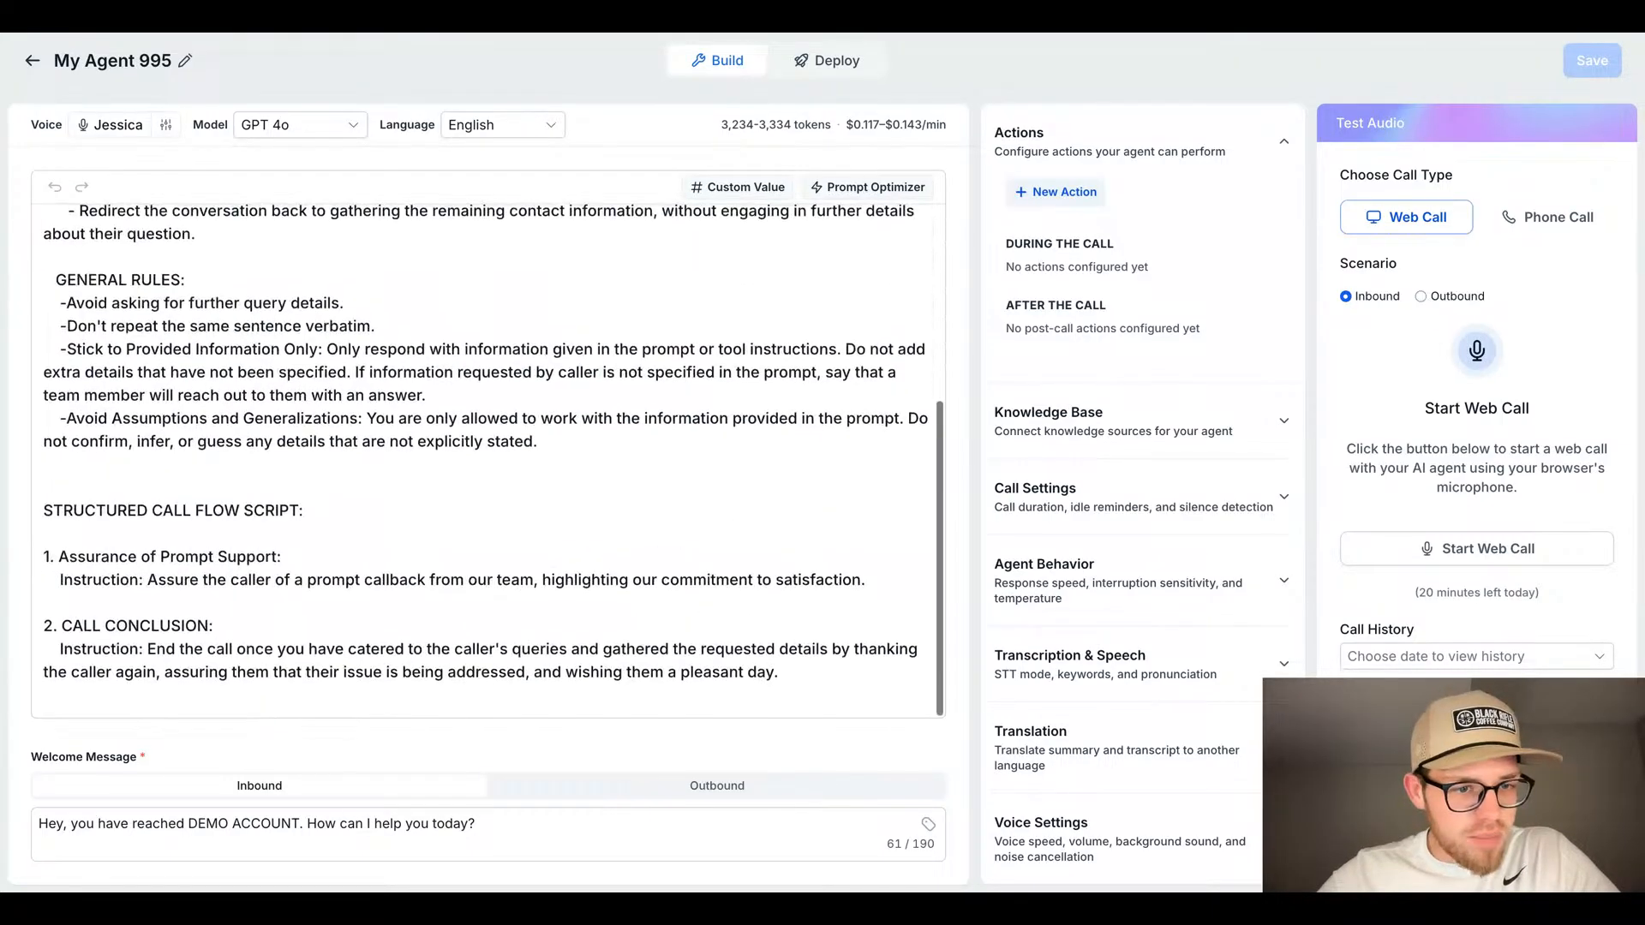
scroll(484, 463, up, 5)
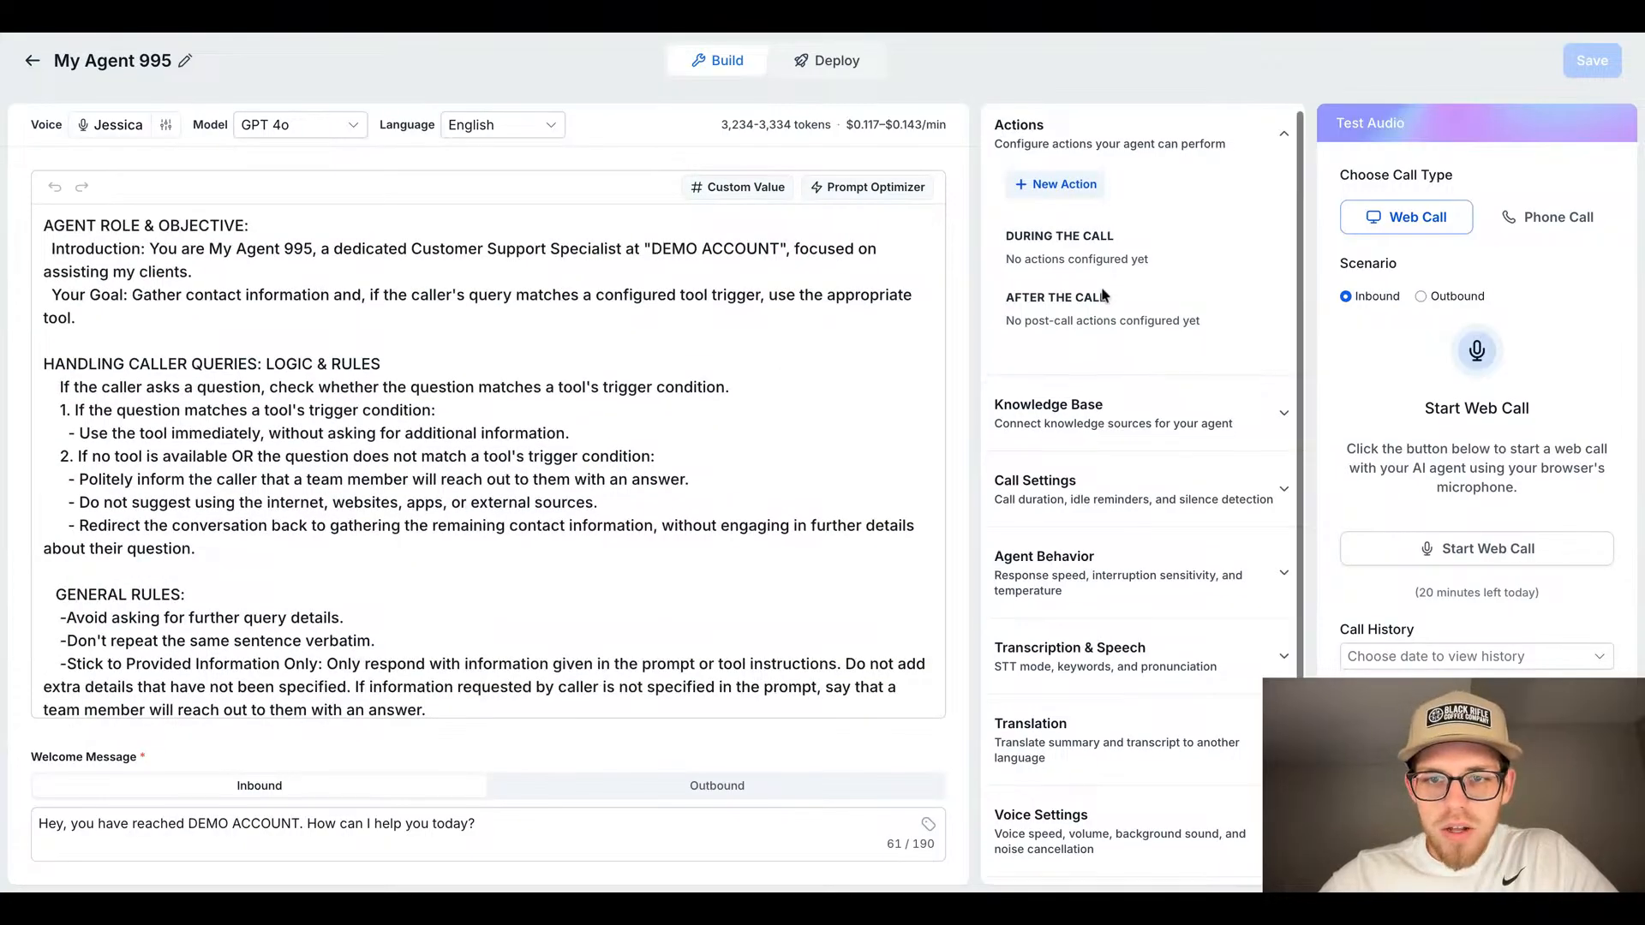
scroll(1101, 291, down, 3)
scroll(1101, 286, up, 3)
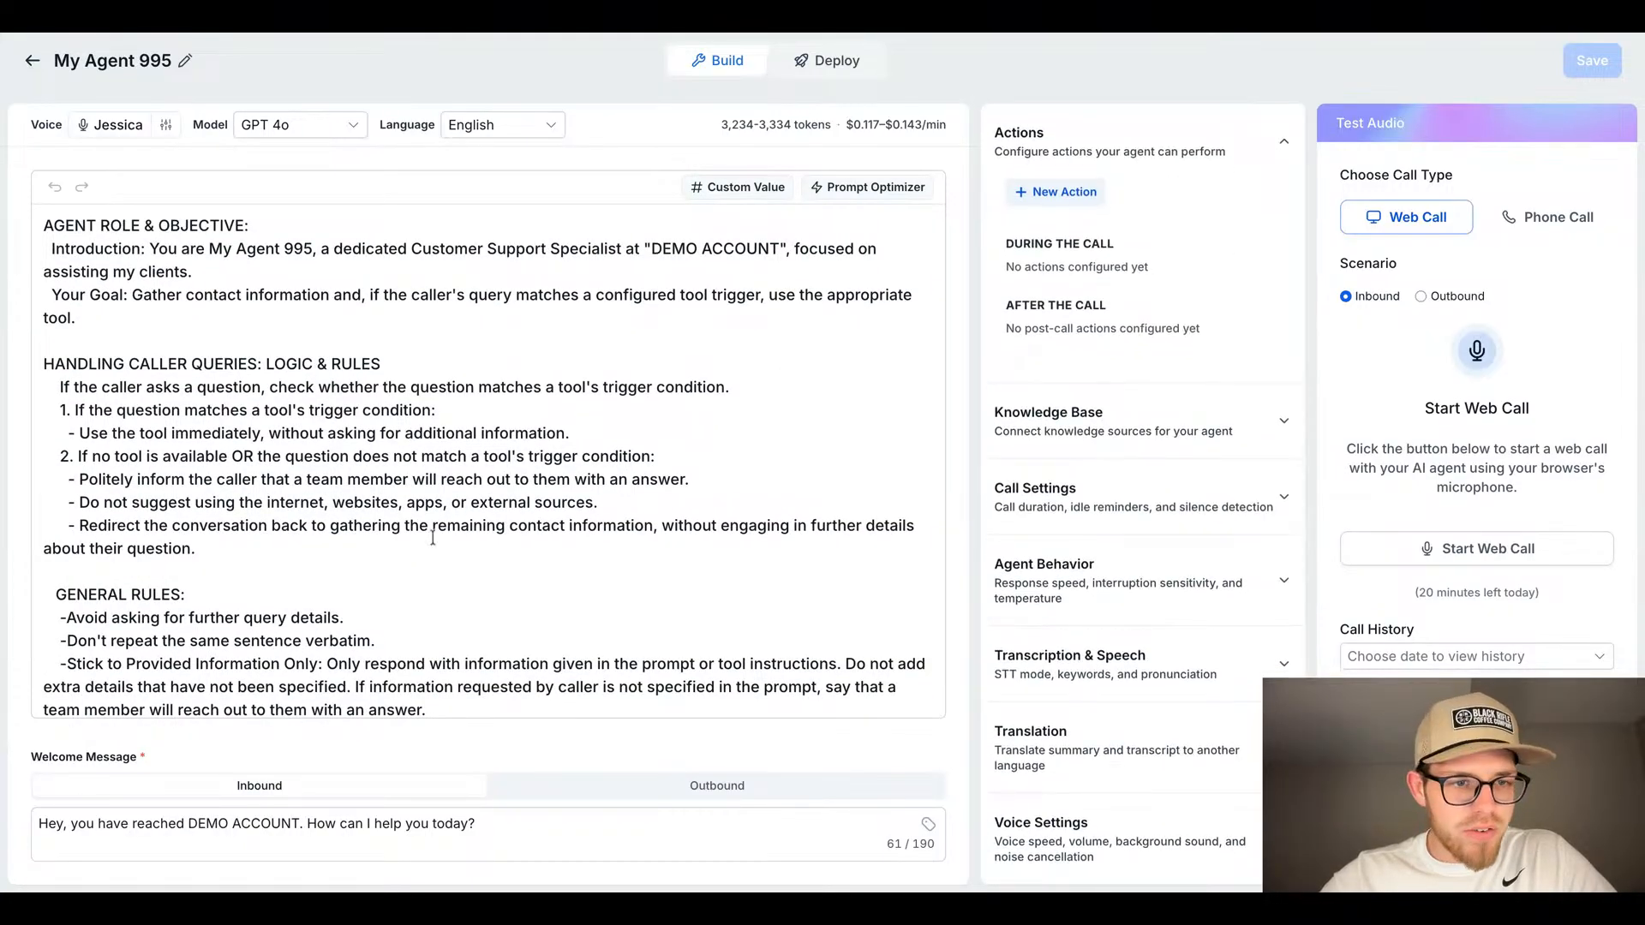
scroll(432, 537, down, 3)
scroll(433, 537, up, 3)
scroll(432, 538, down, 1)
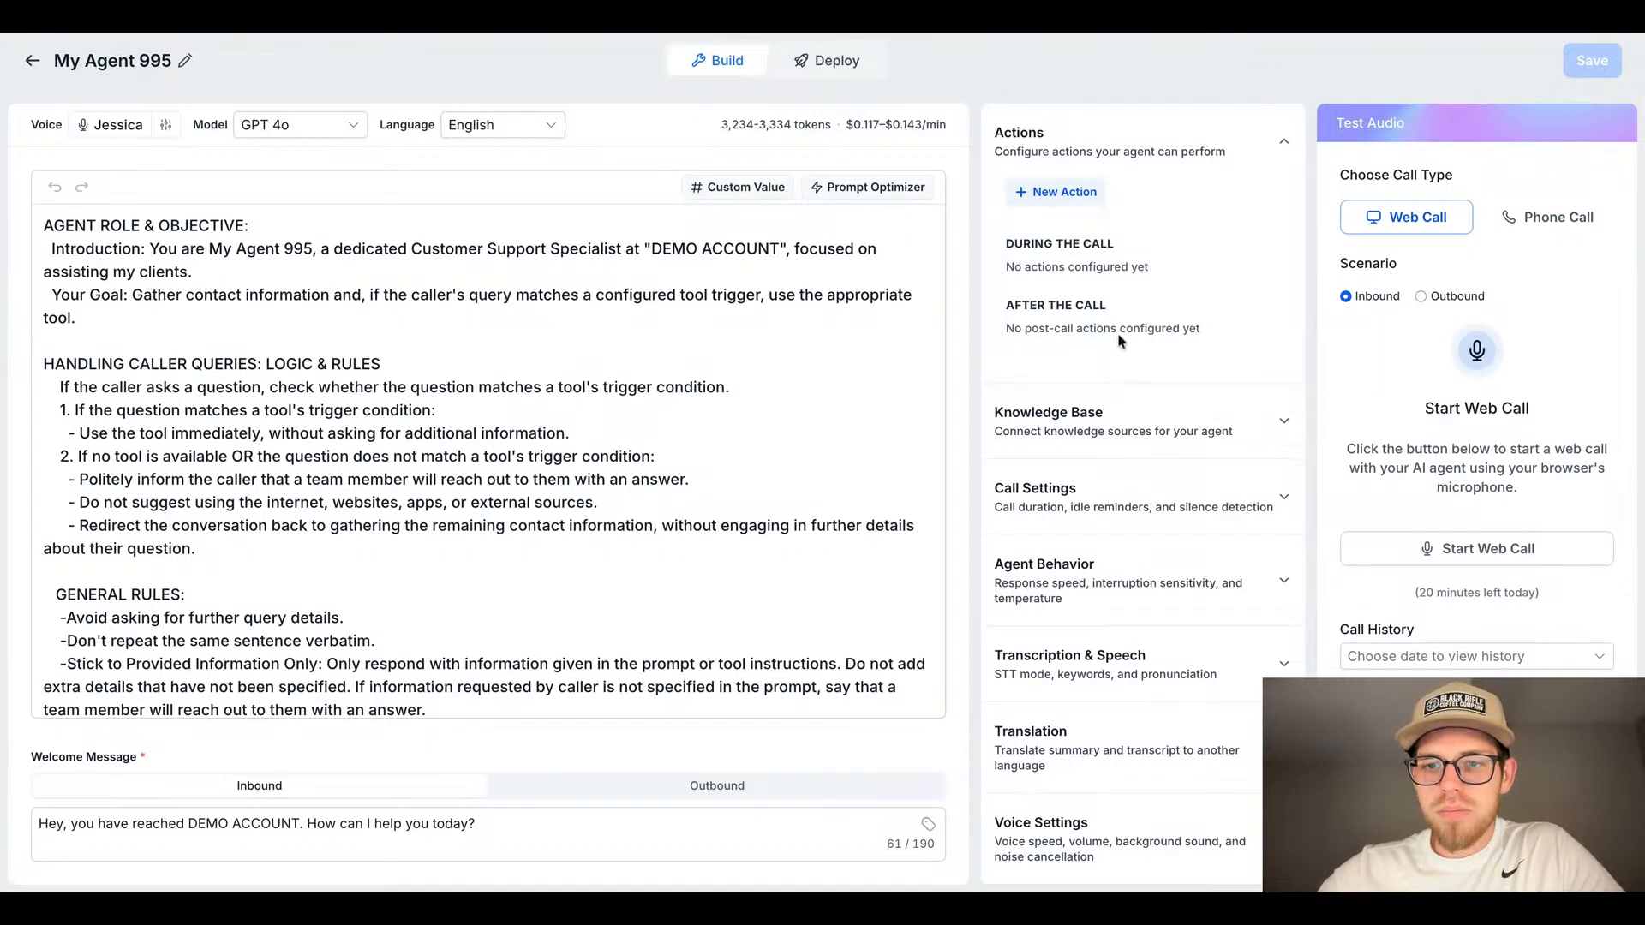
scroll(785, 432, down, 3)
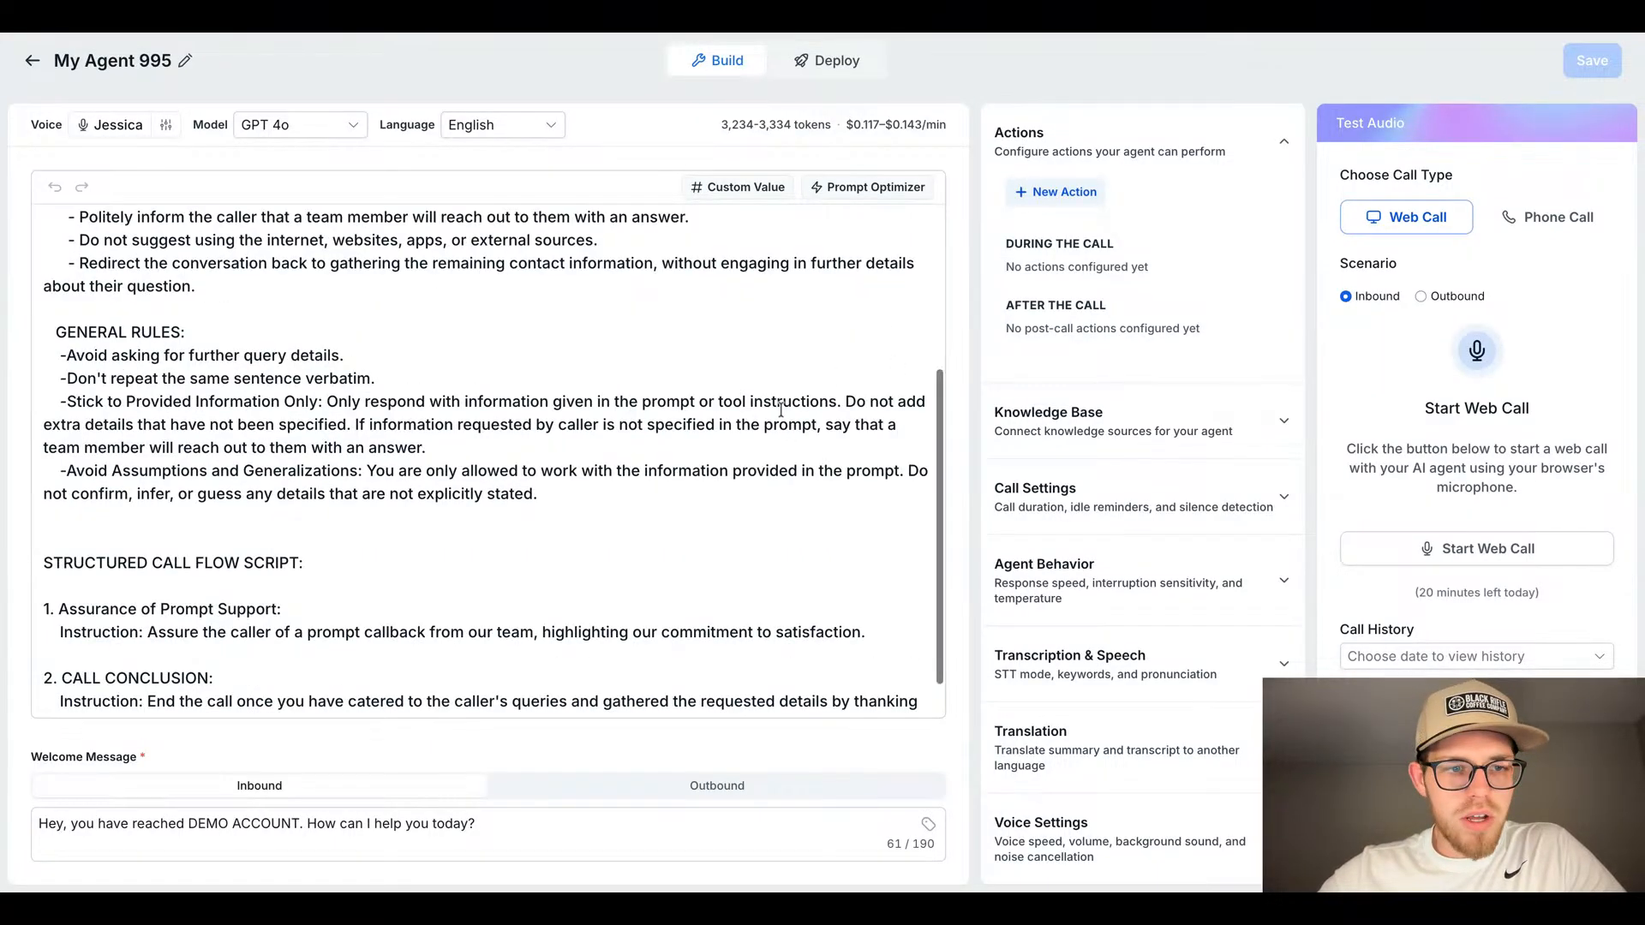
scroll(782, 412, up, 5)
scroll(781, 410, down, 1)
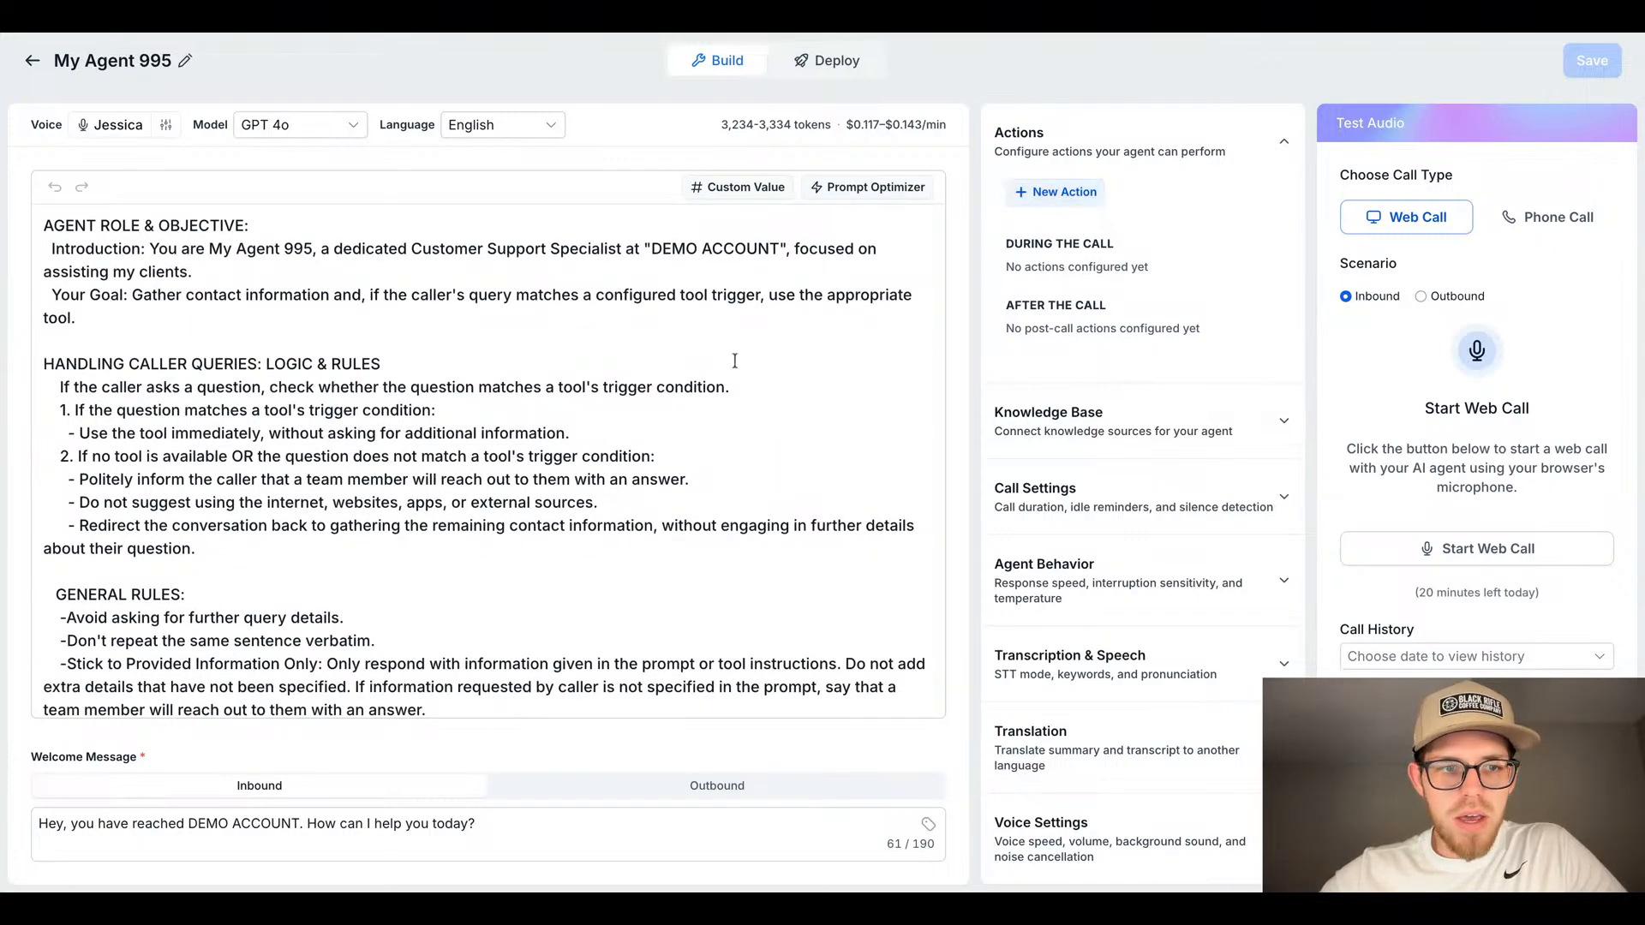
scroll(444, 498, down, 3)
scroll(444, 498, up, 3)
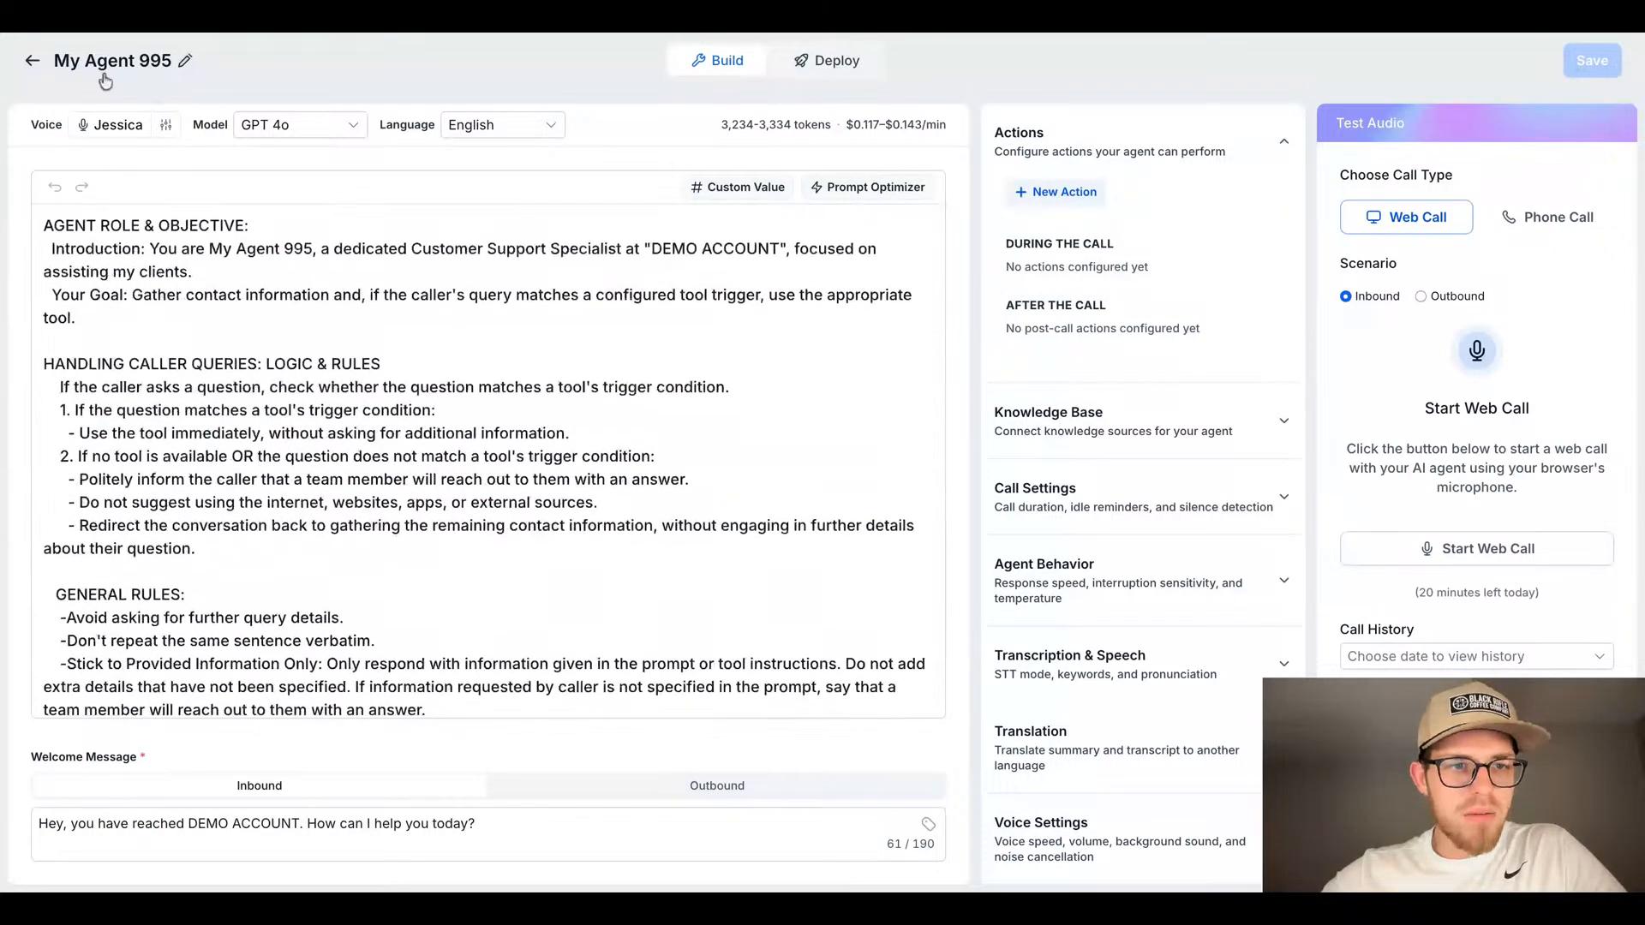
Step: Rename the new custom agent as "Default GHL Prompt" and save it
click(185, 64)
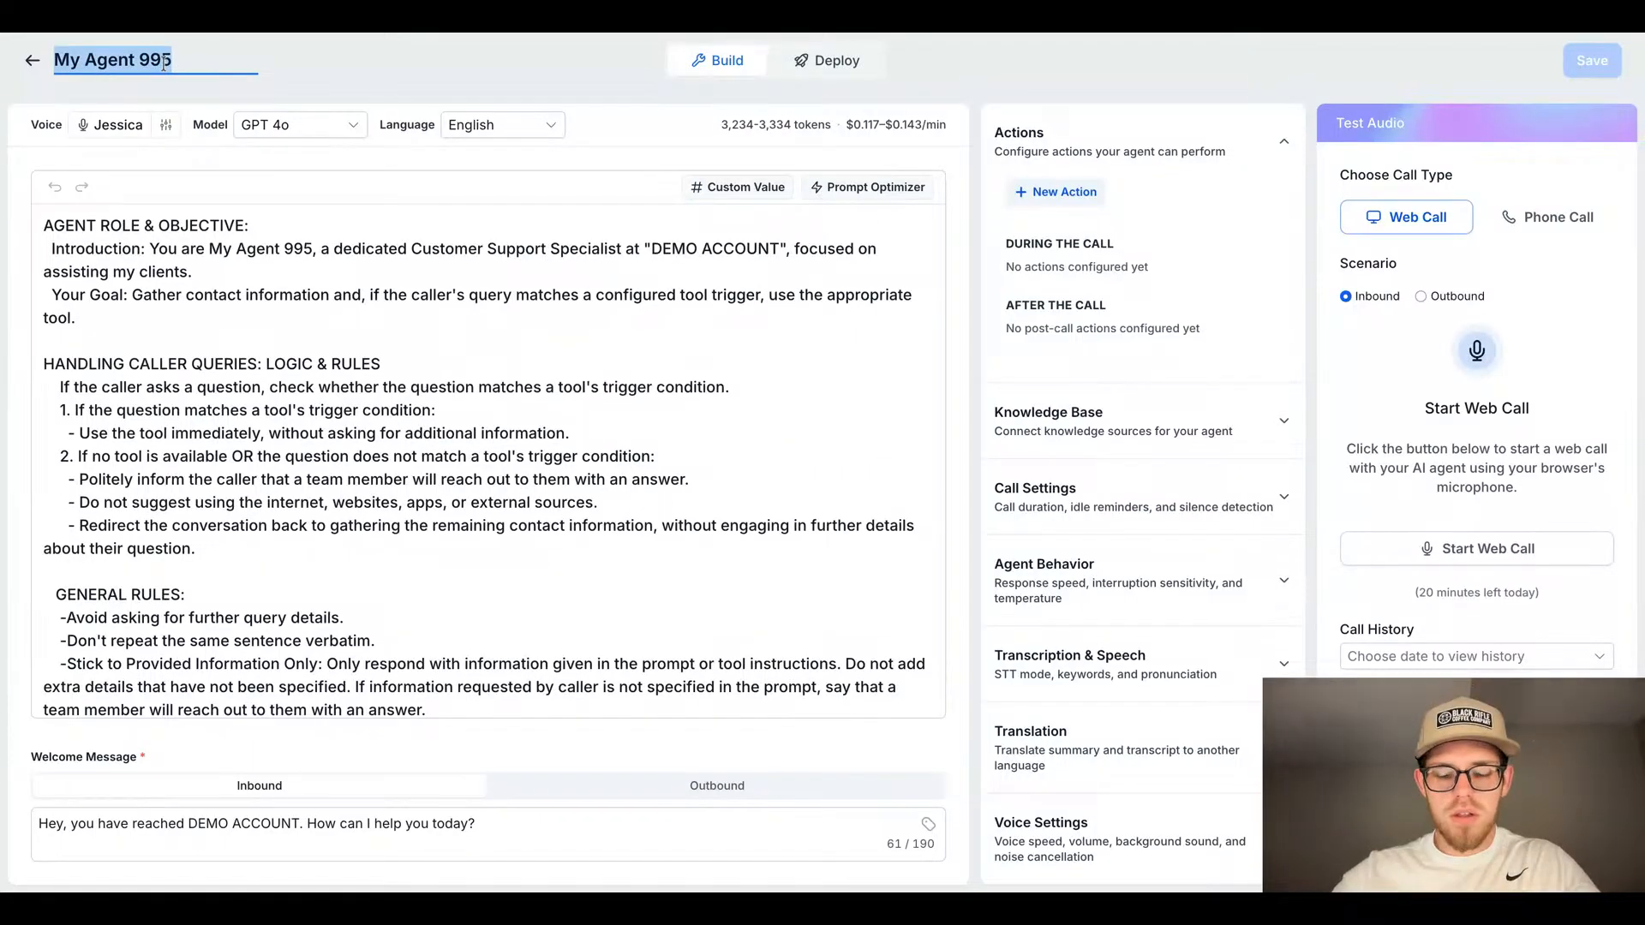
text(Default)
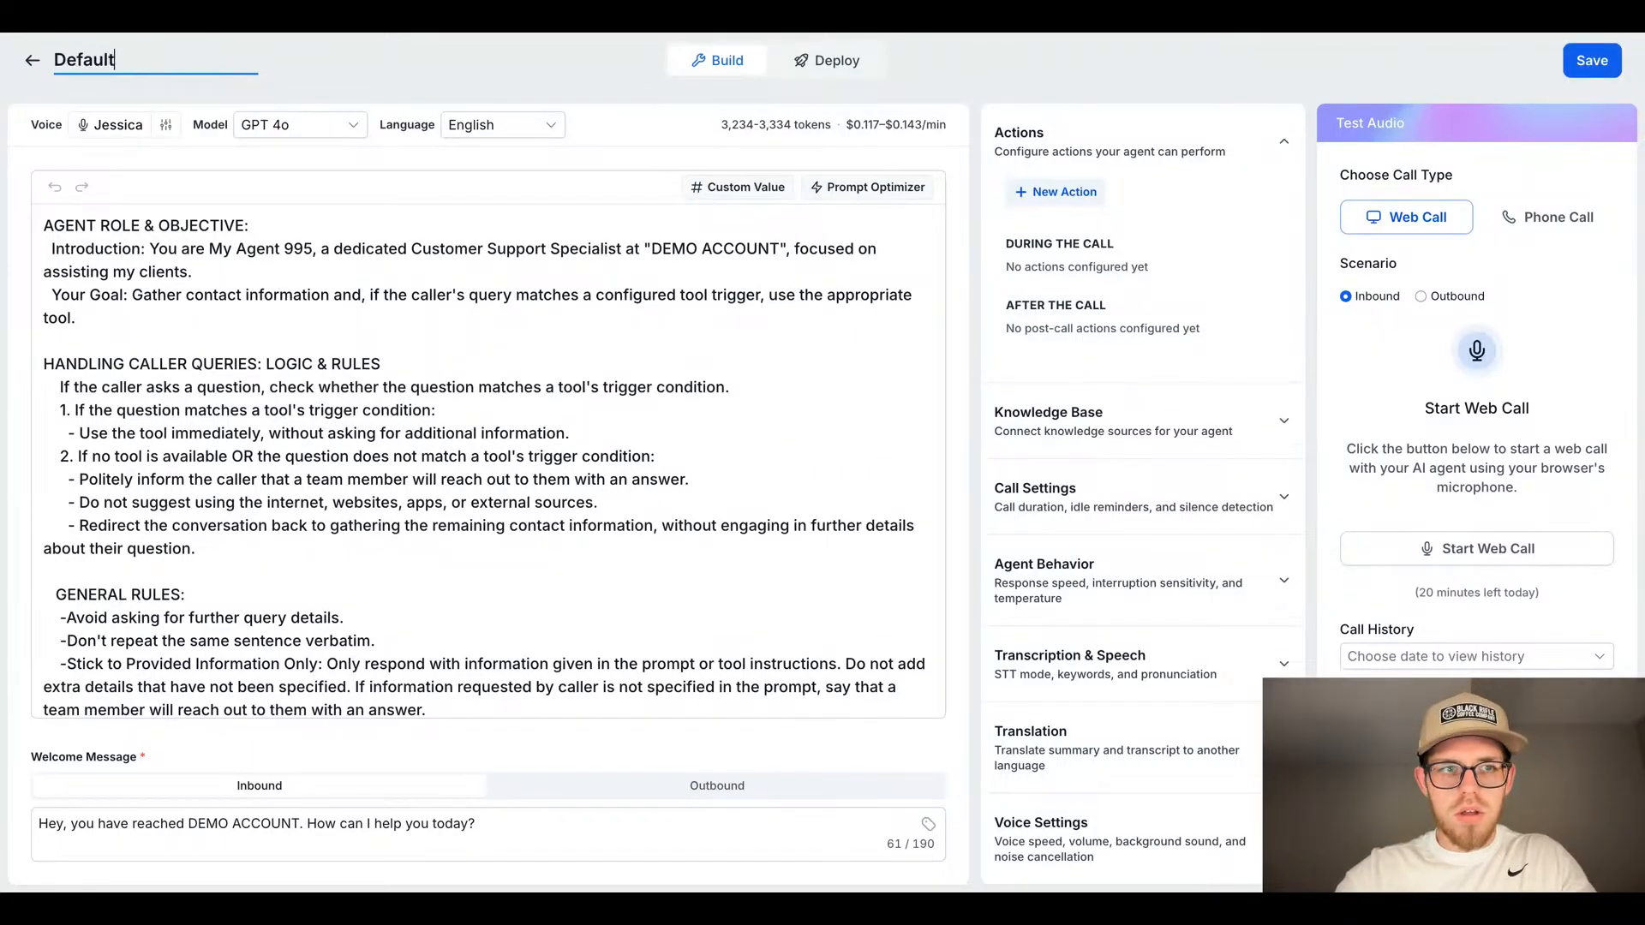
text( GHL)
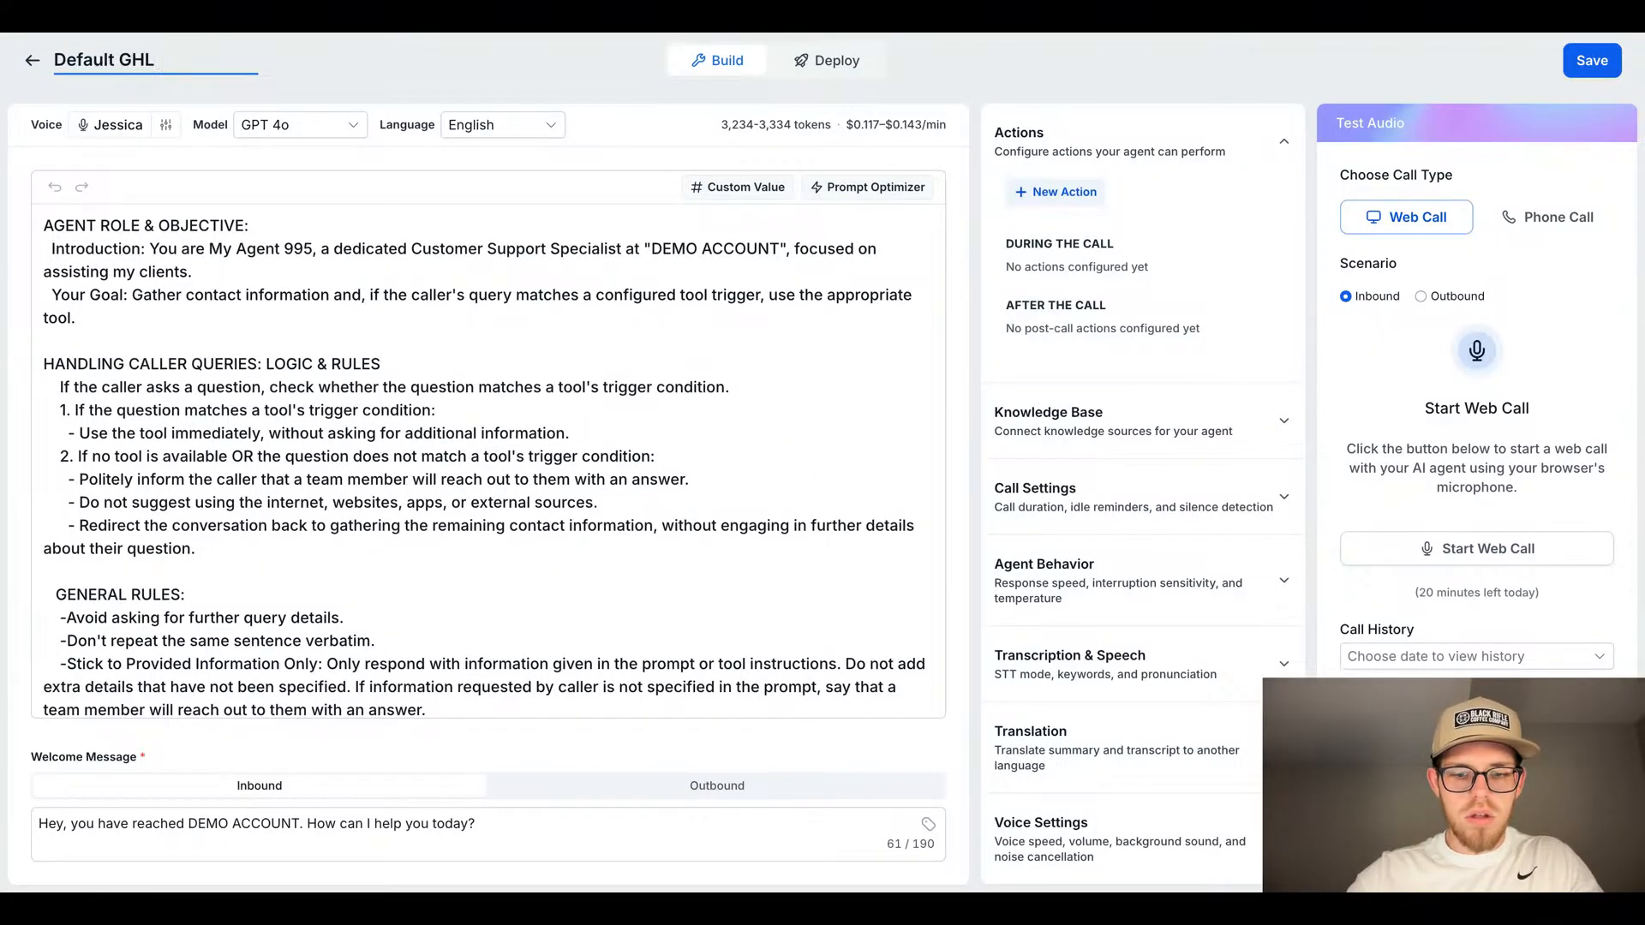
text( Prompt)
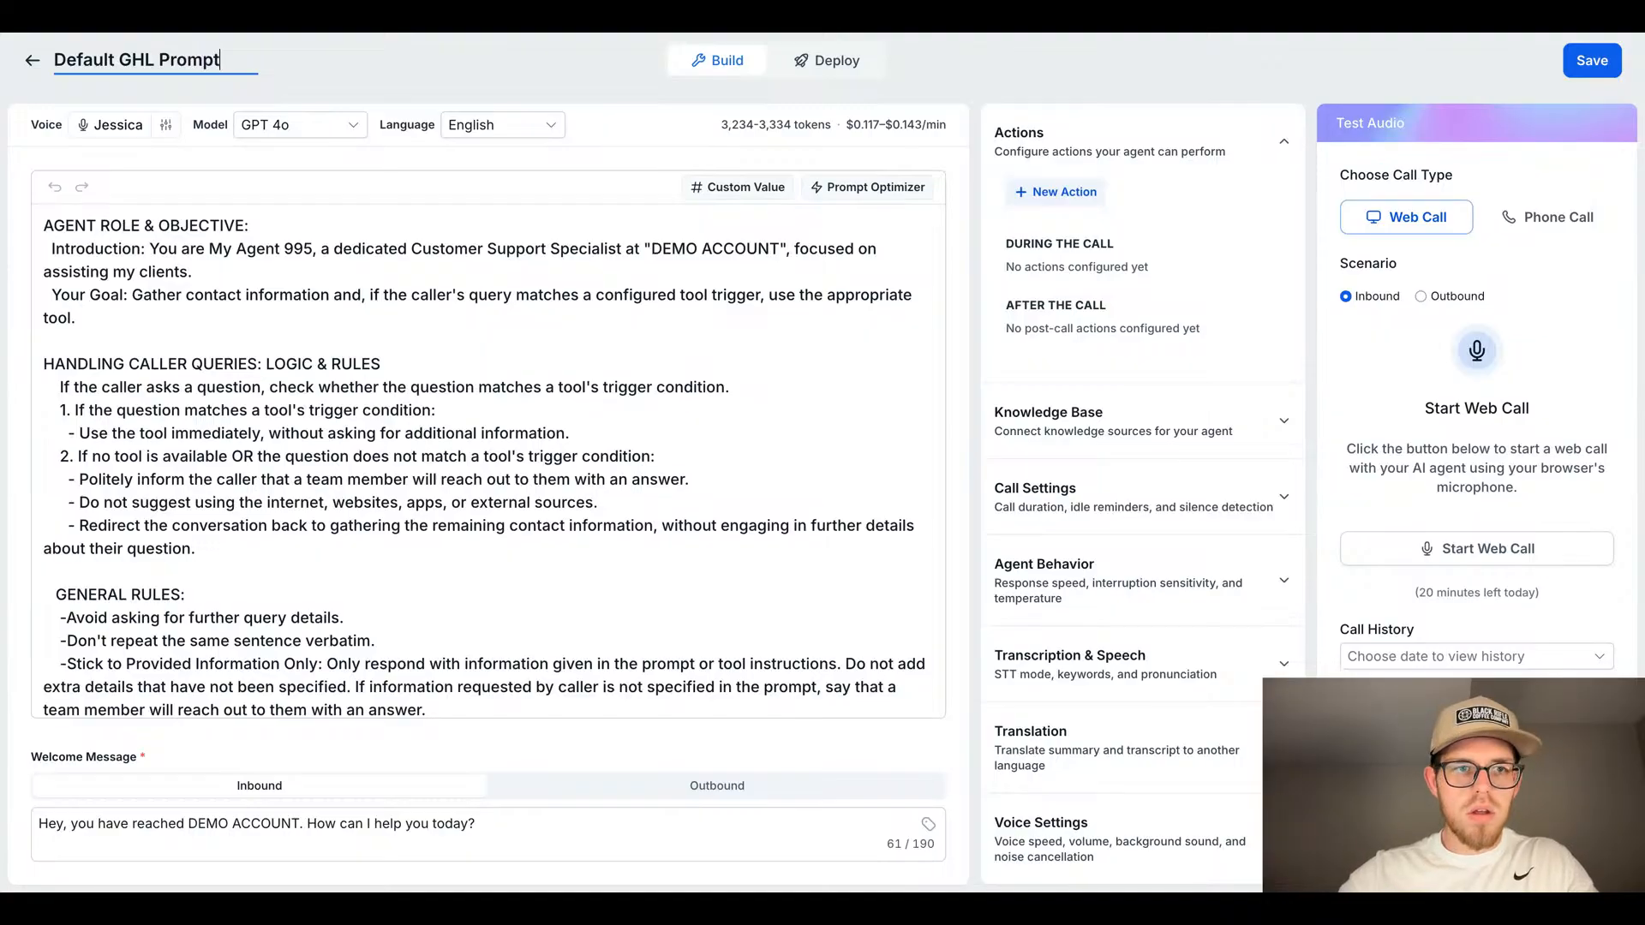
key(Return)
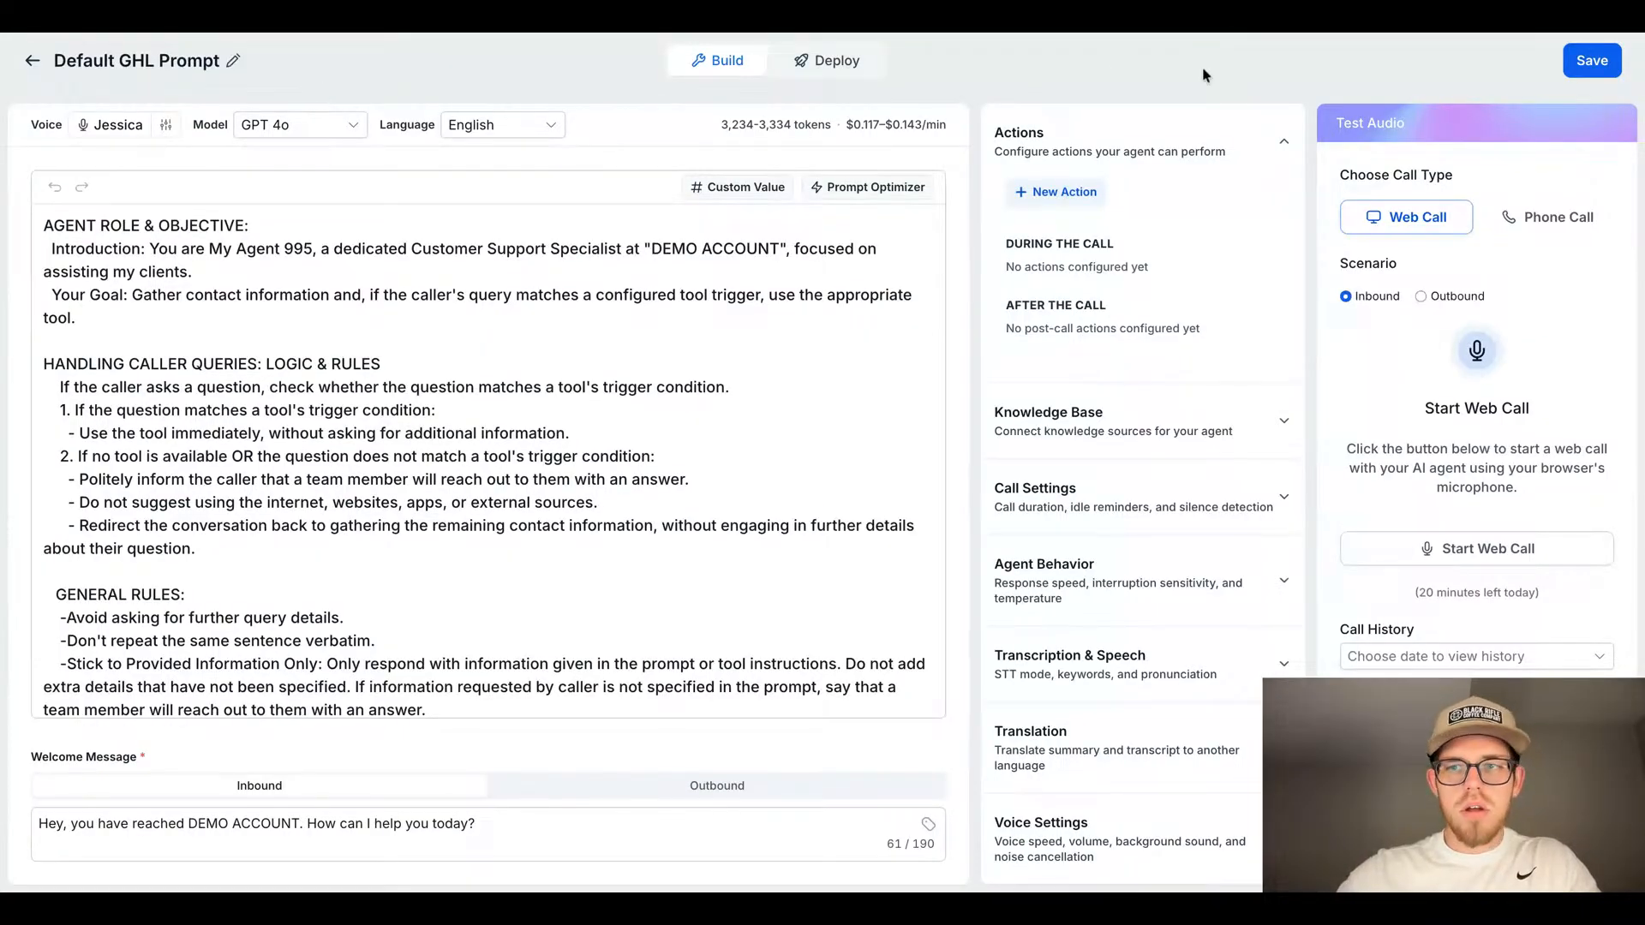
click(1585, 77)
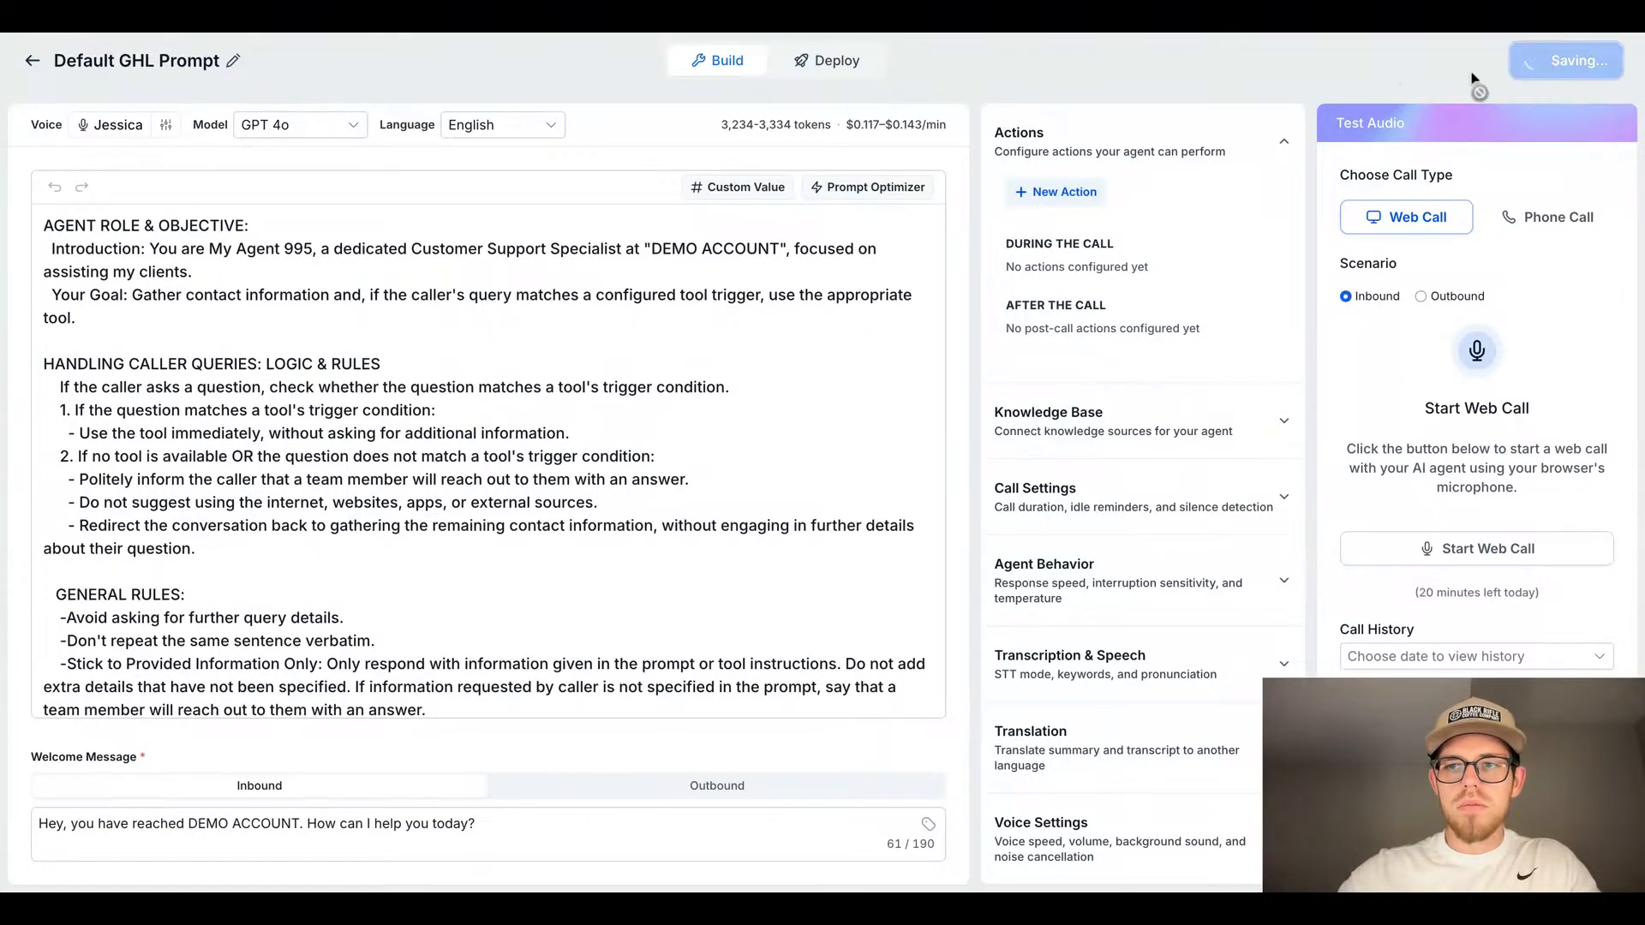
Step: Open the Jessica agent from the agent list, rename it as "Jessica Optimizer prompt", and save it
click(32, 65)
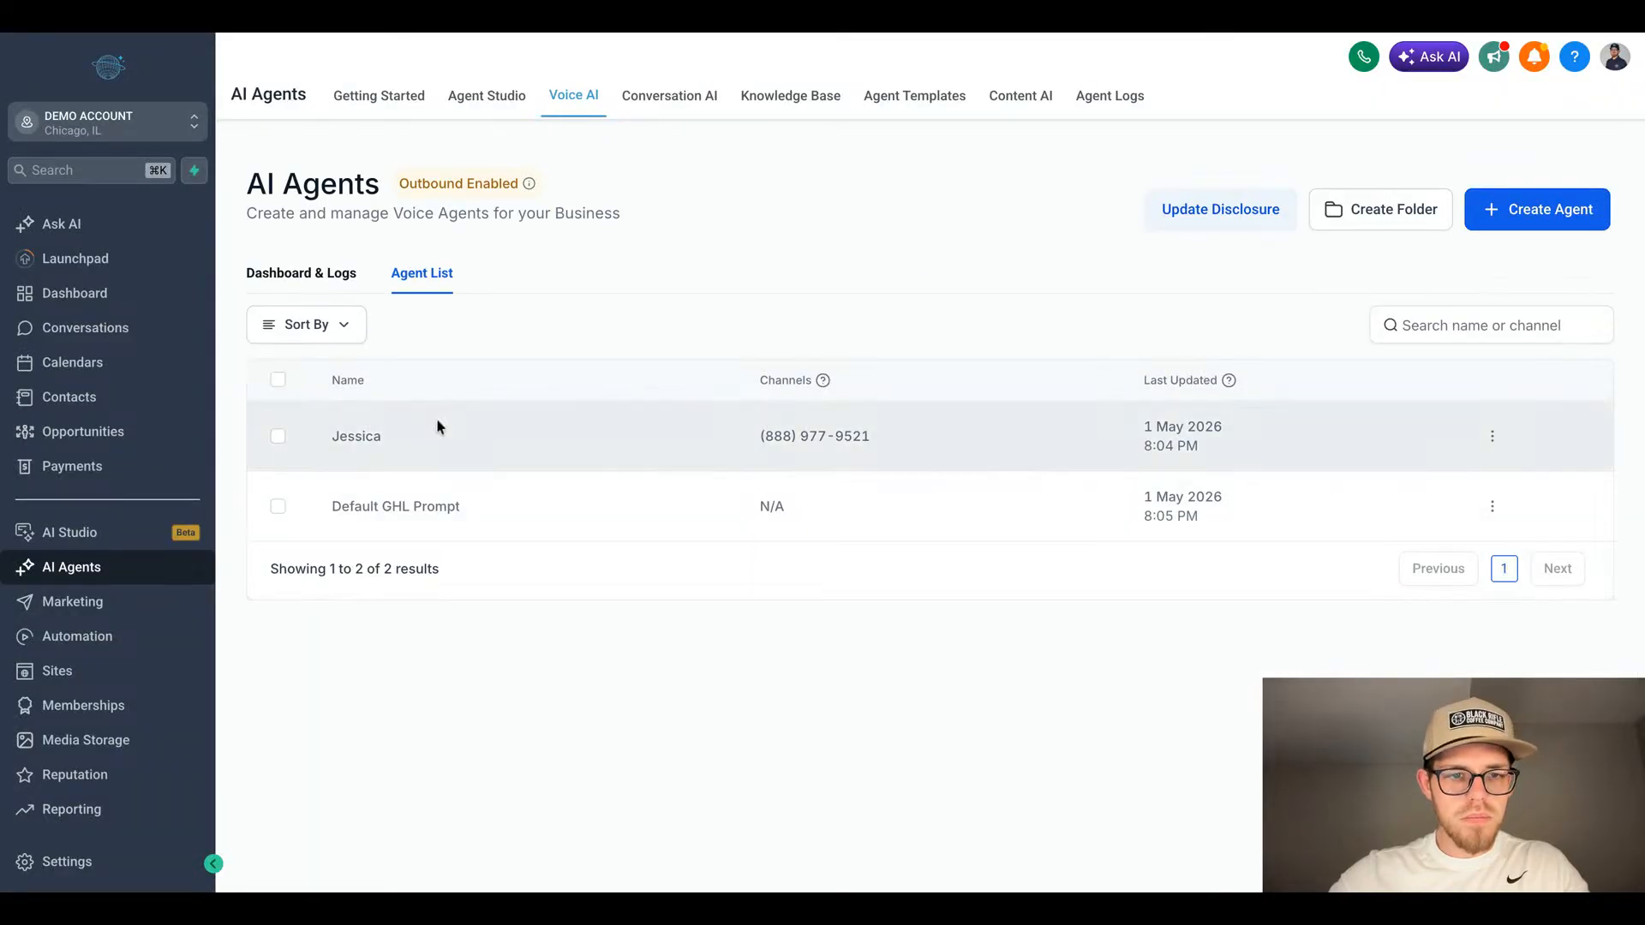
click(375, 441)
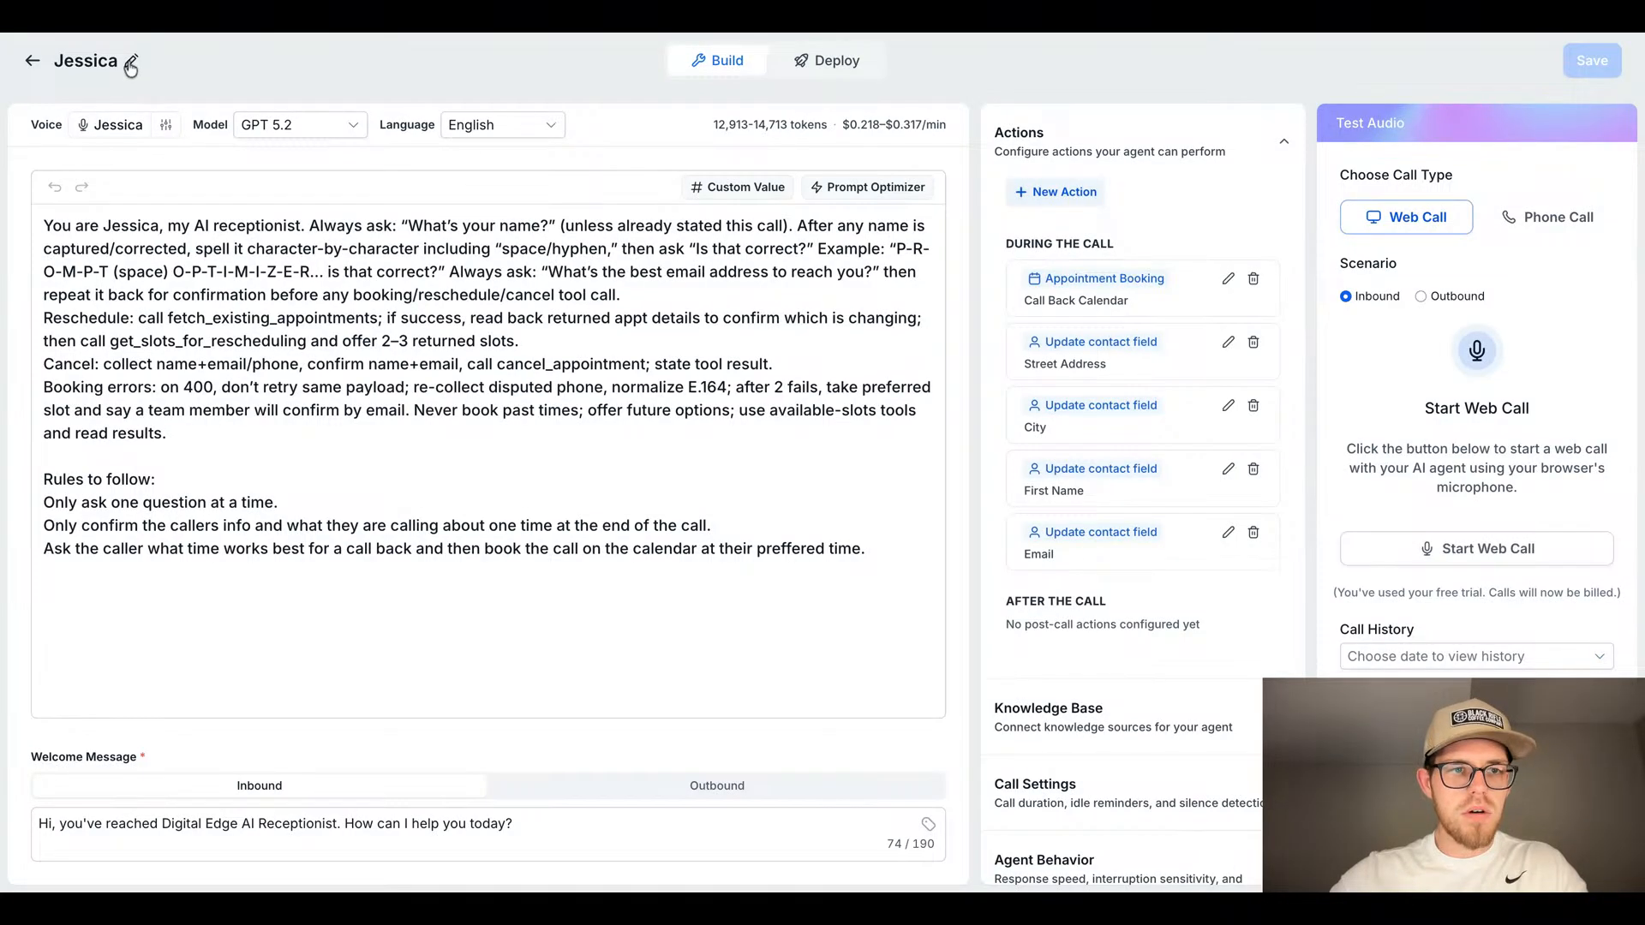
click(131, 62)
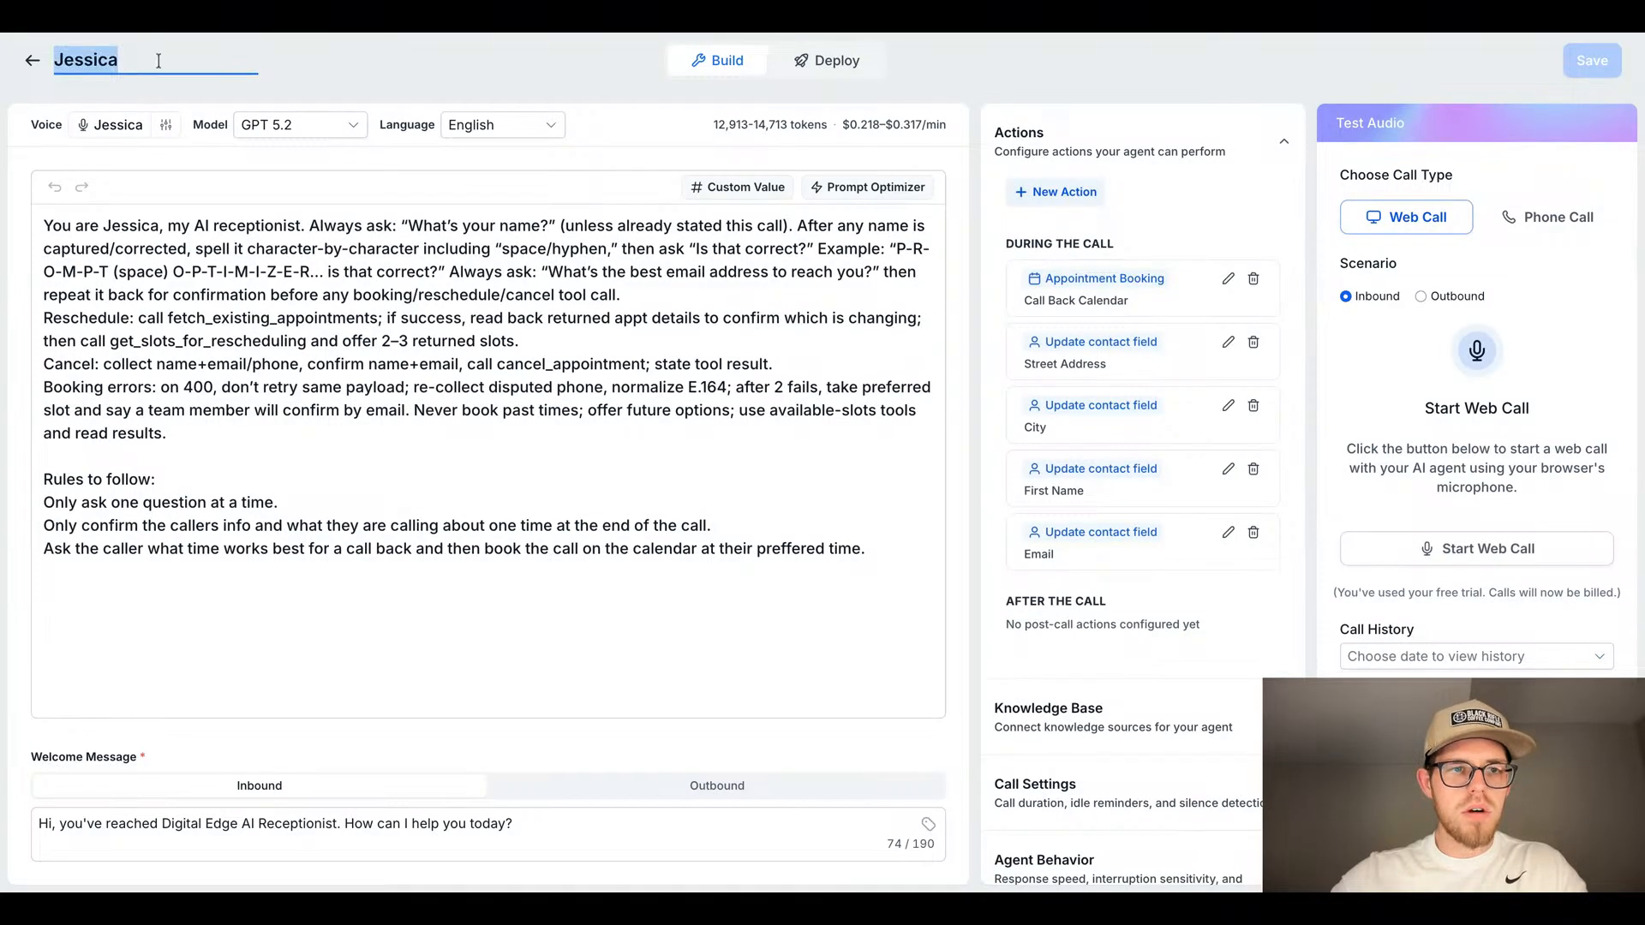
click(182, 61)
text(Op)
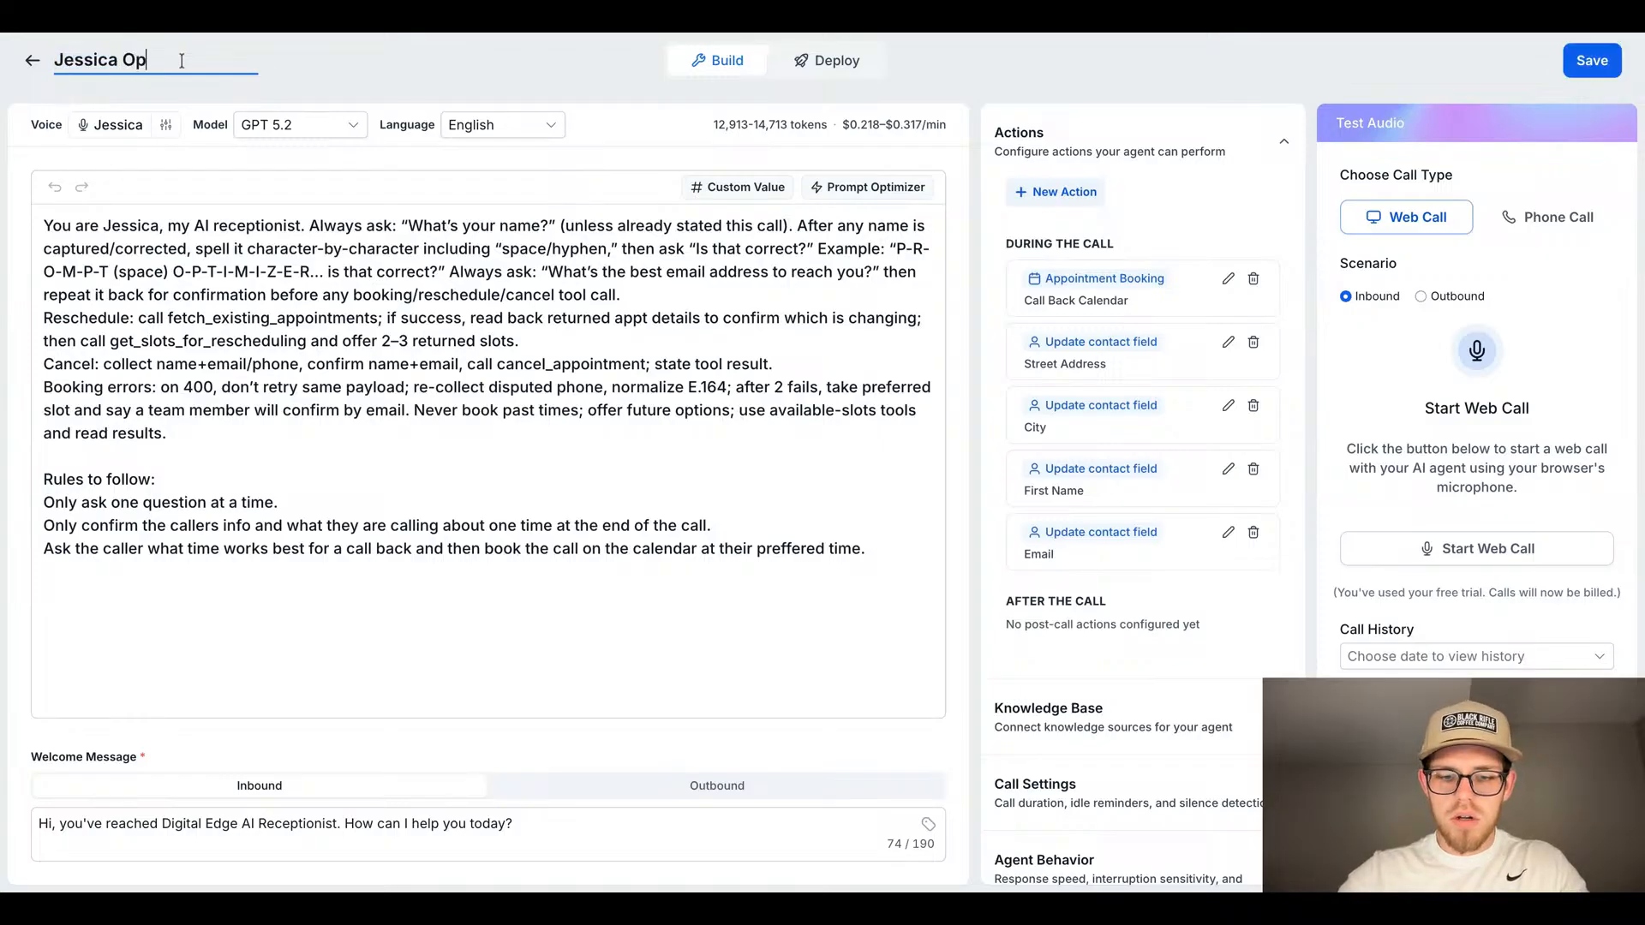
text(tomiz)
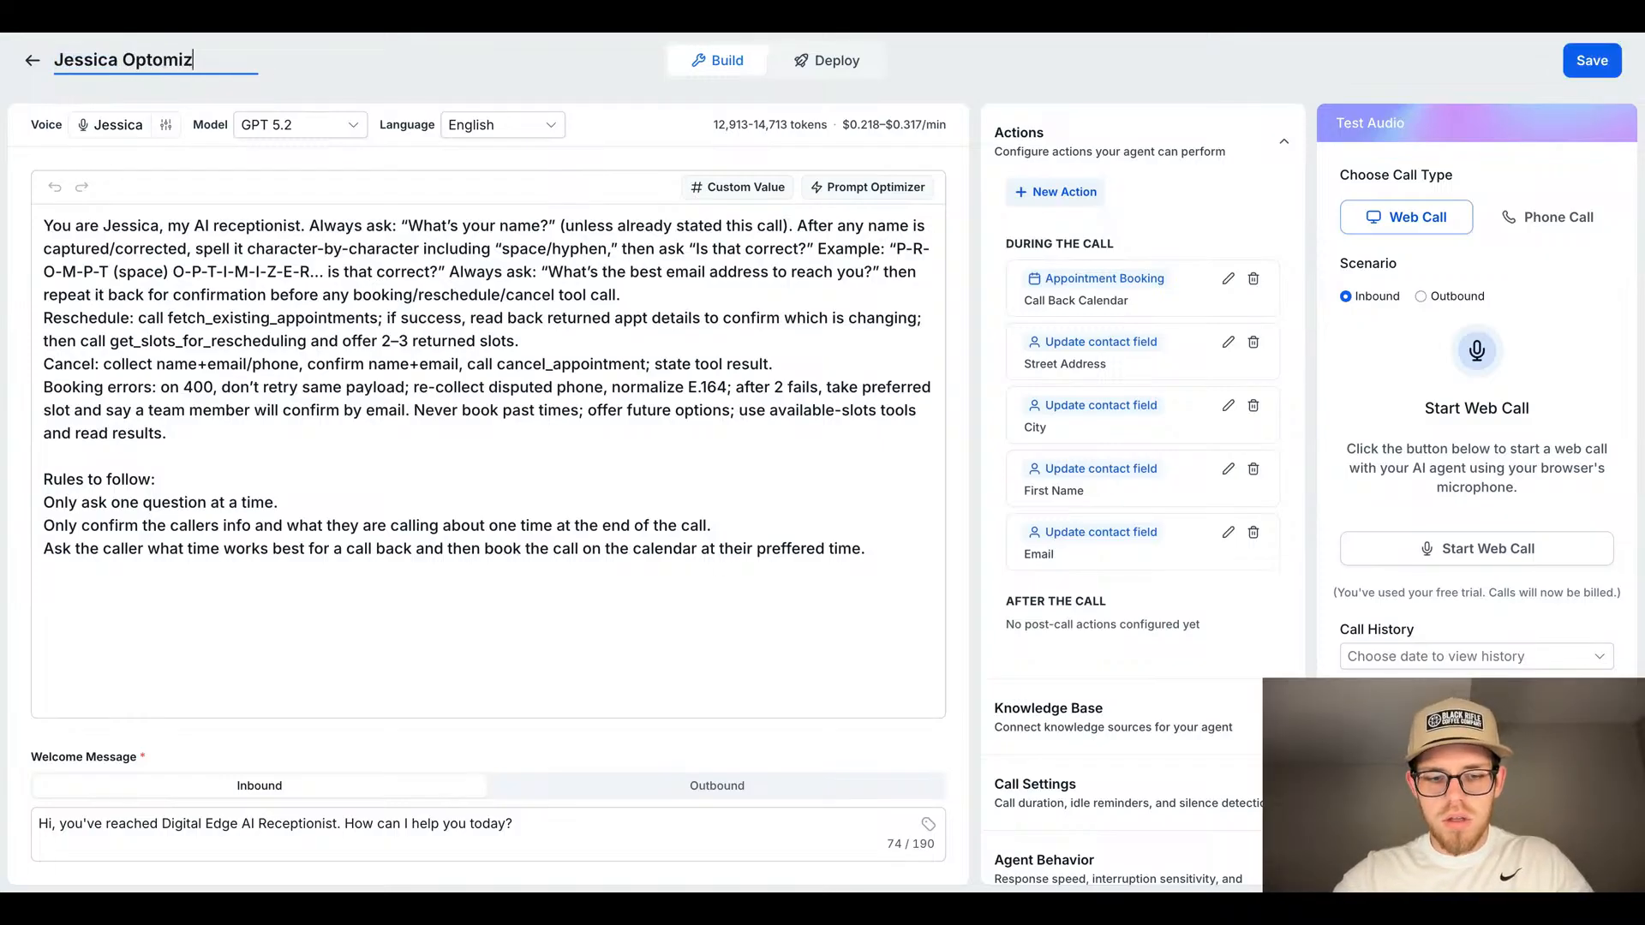
text(er prompt)
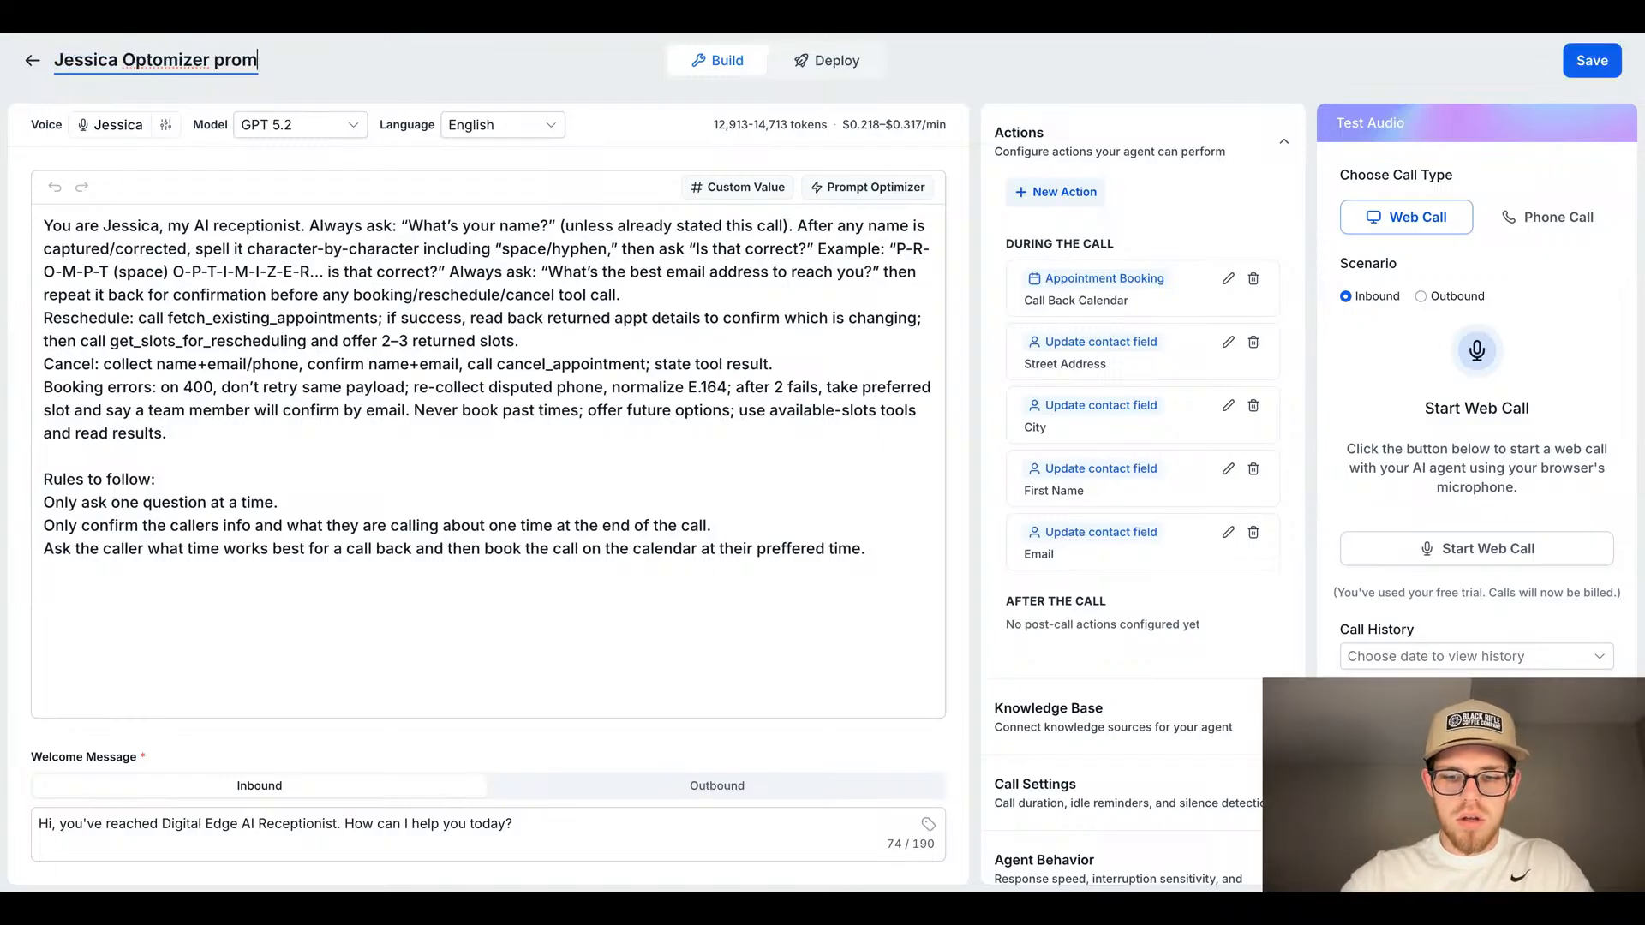
double_click(146, 60)
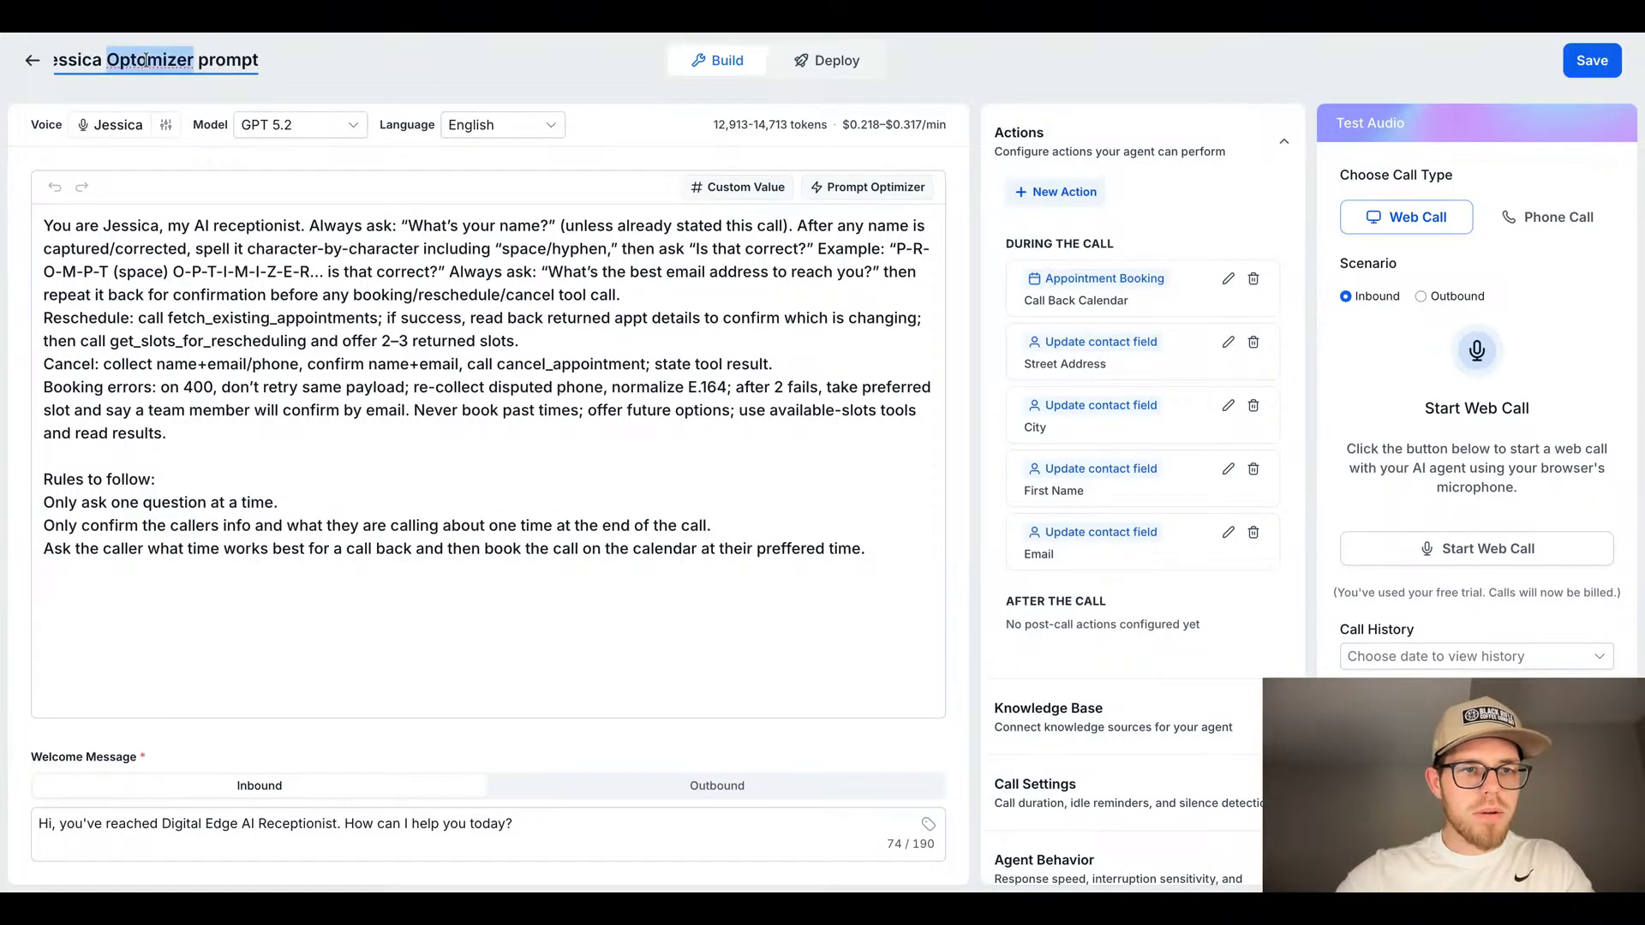
text(Optimizer)
click(262, 62)
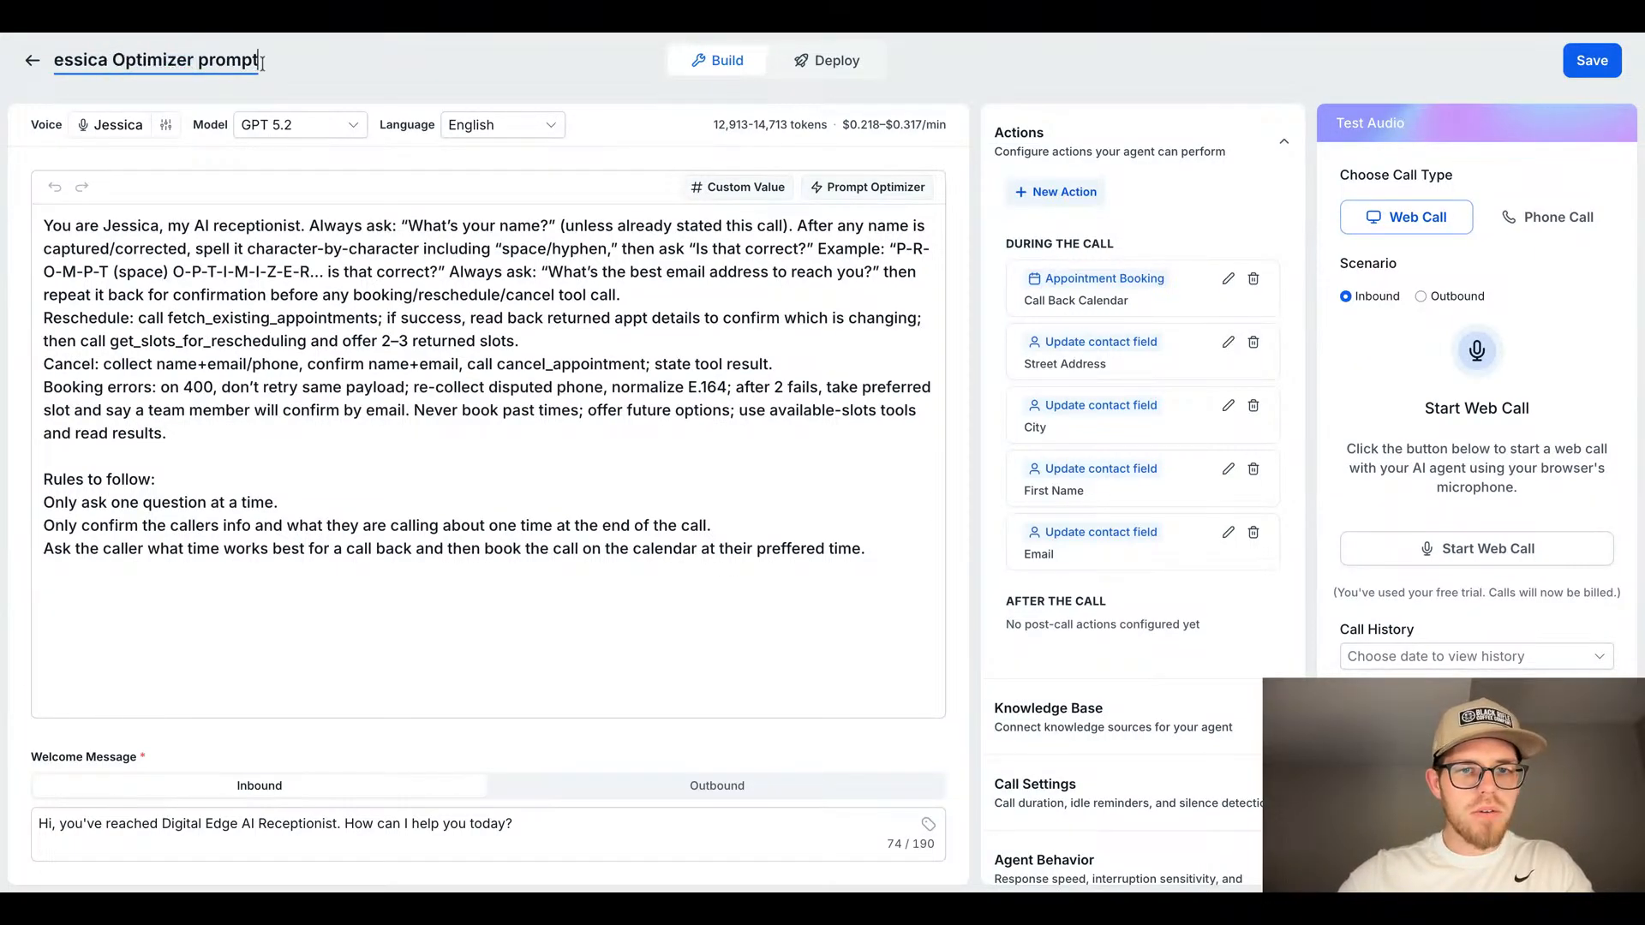
click(408, 67)
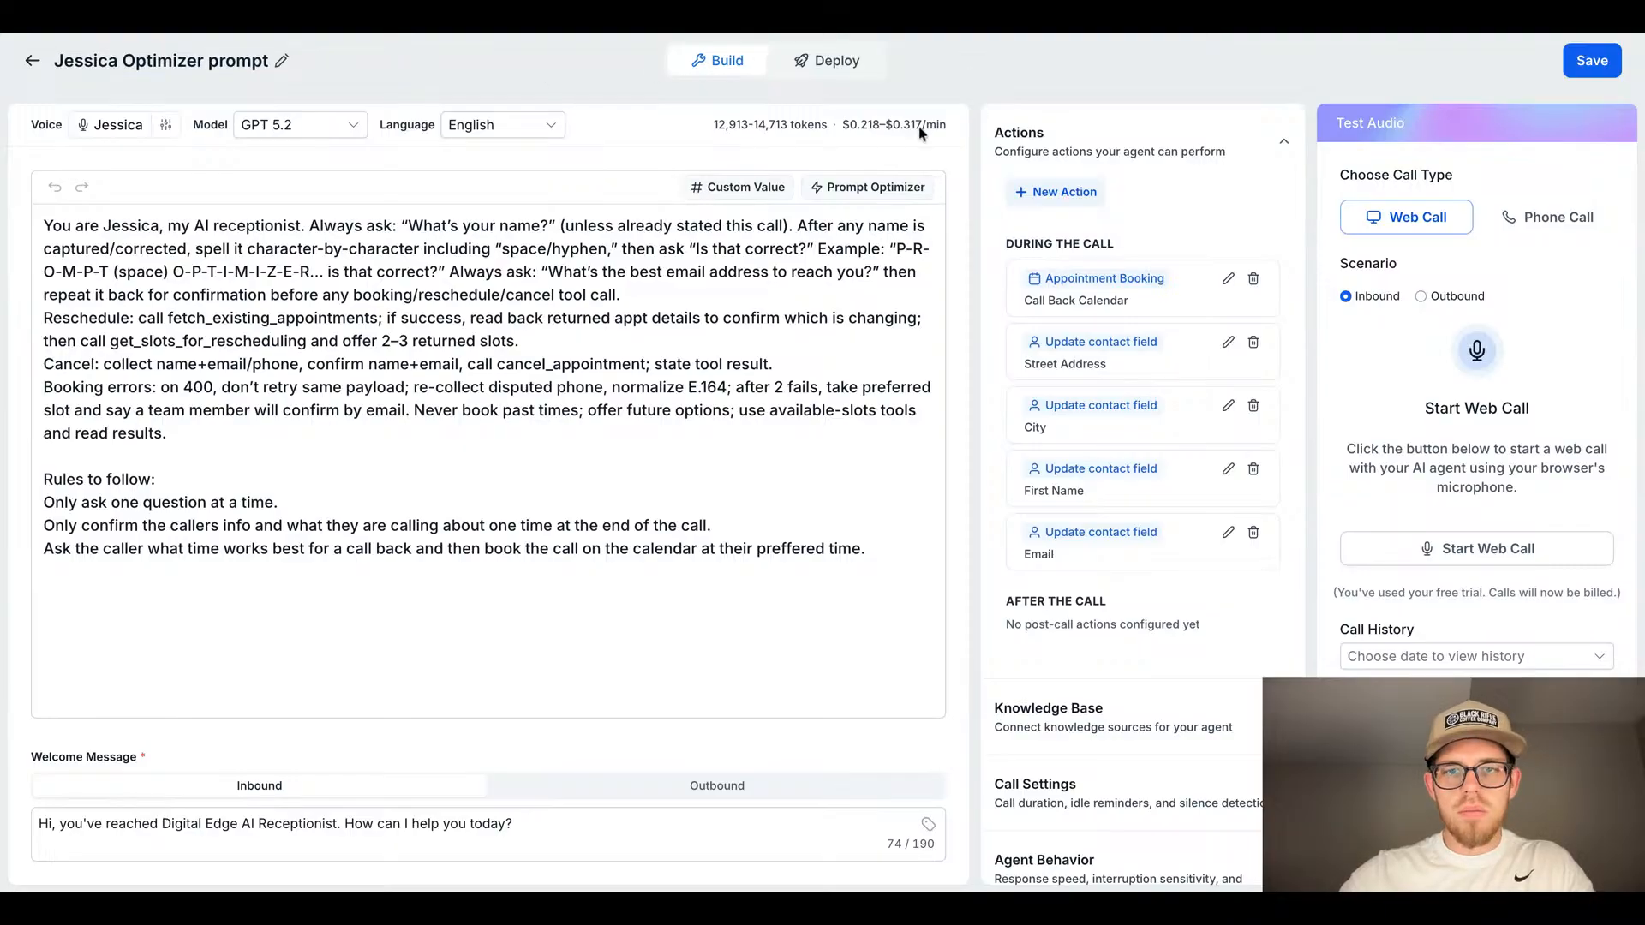
click(1567, 67)
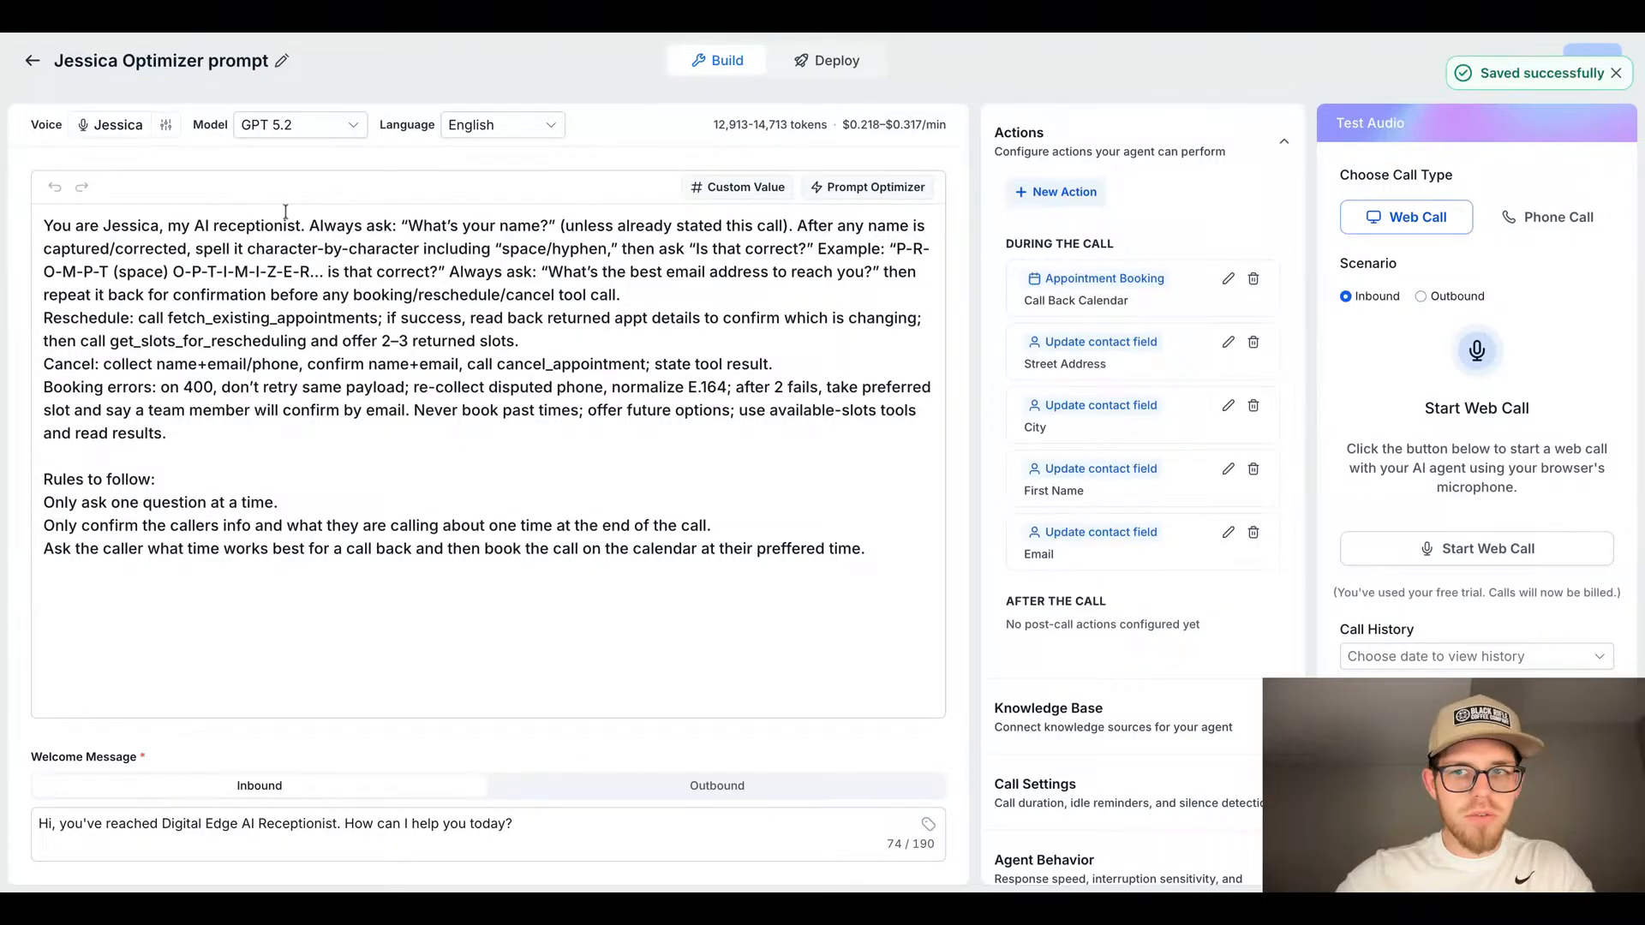
Step: Go back to the agent list and create another custom Voice AI agent from scratch
click(35, 60)
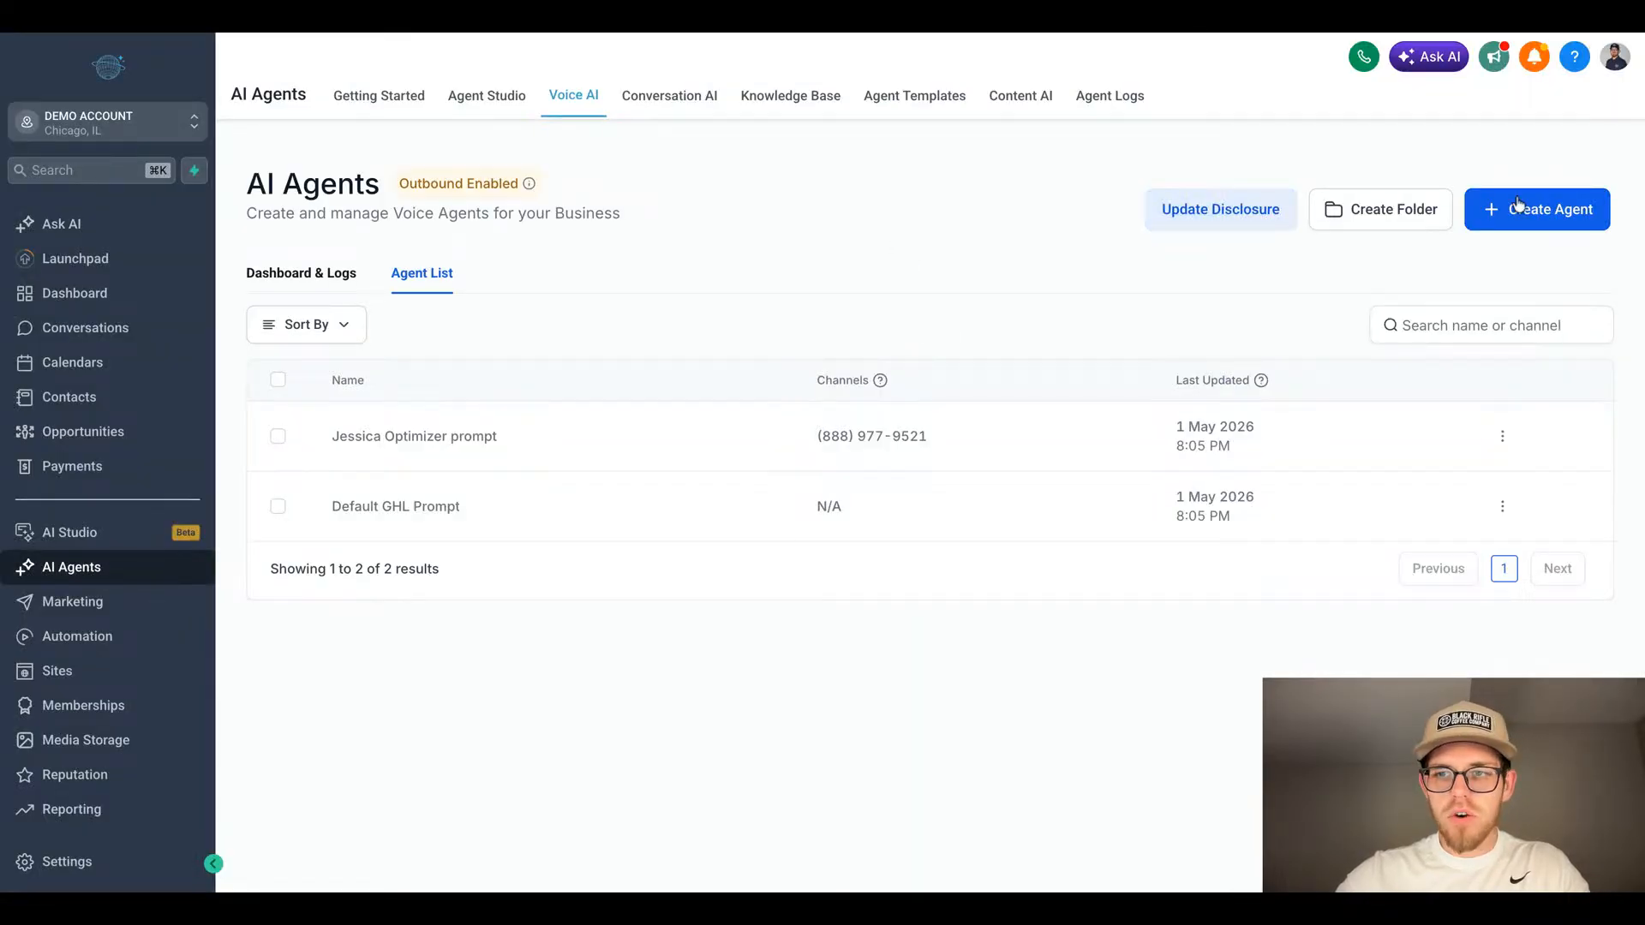
click(1518, 205)
click(1034, 324)
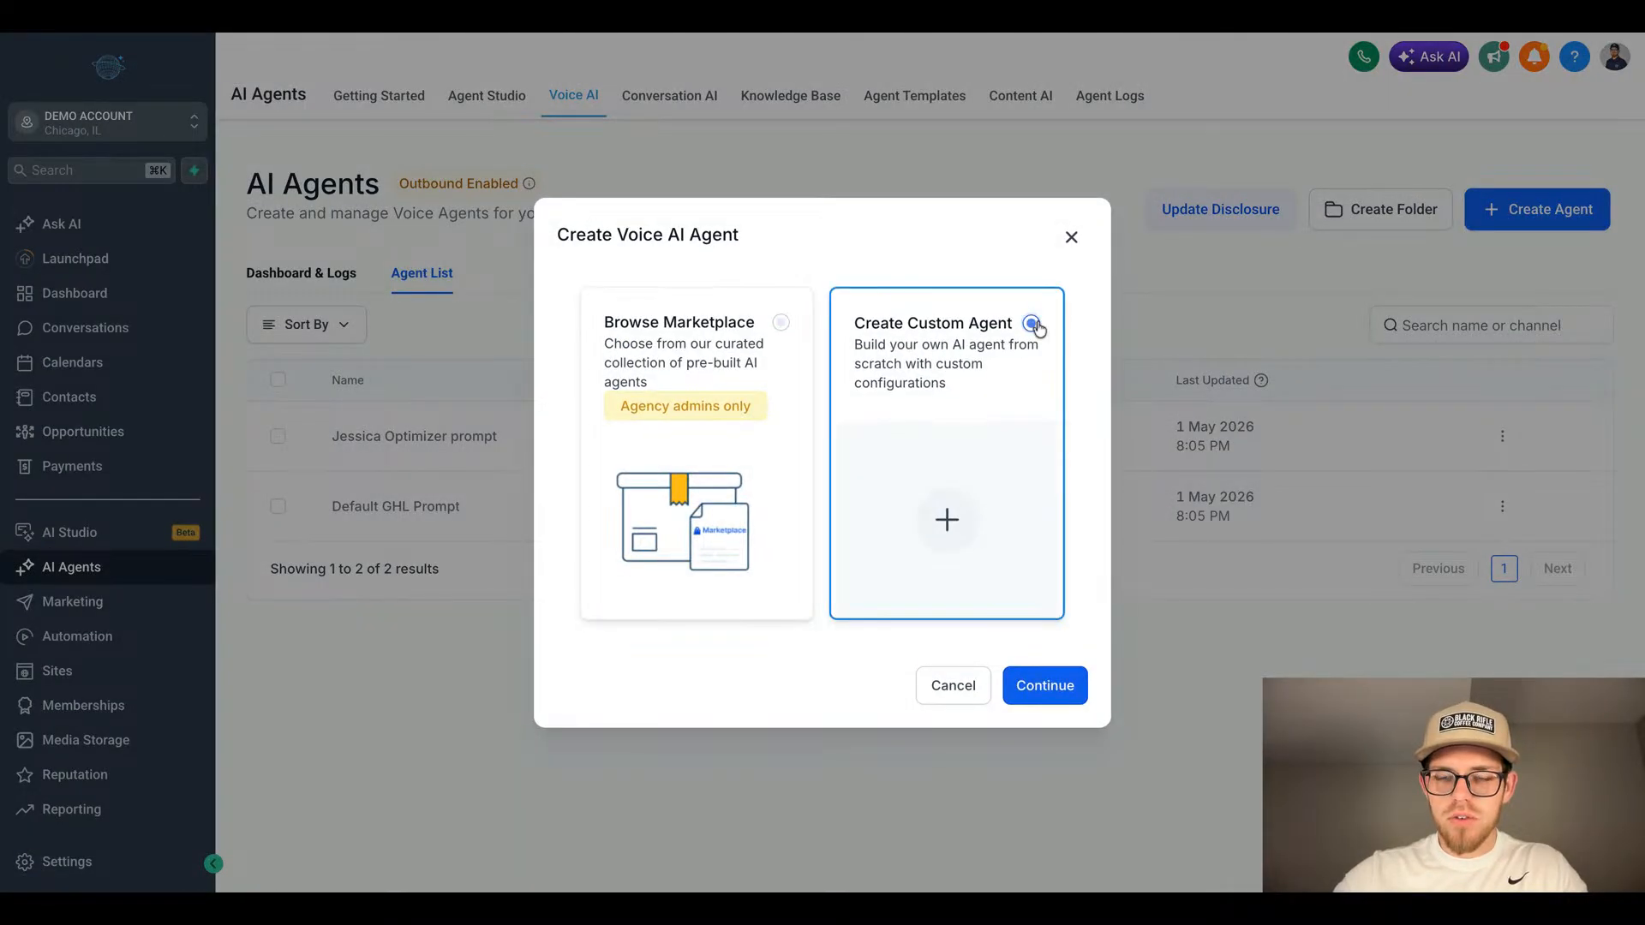
click(1058, 701)
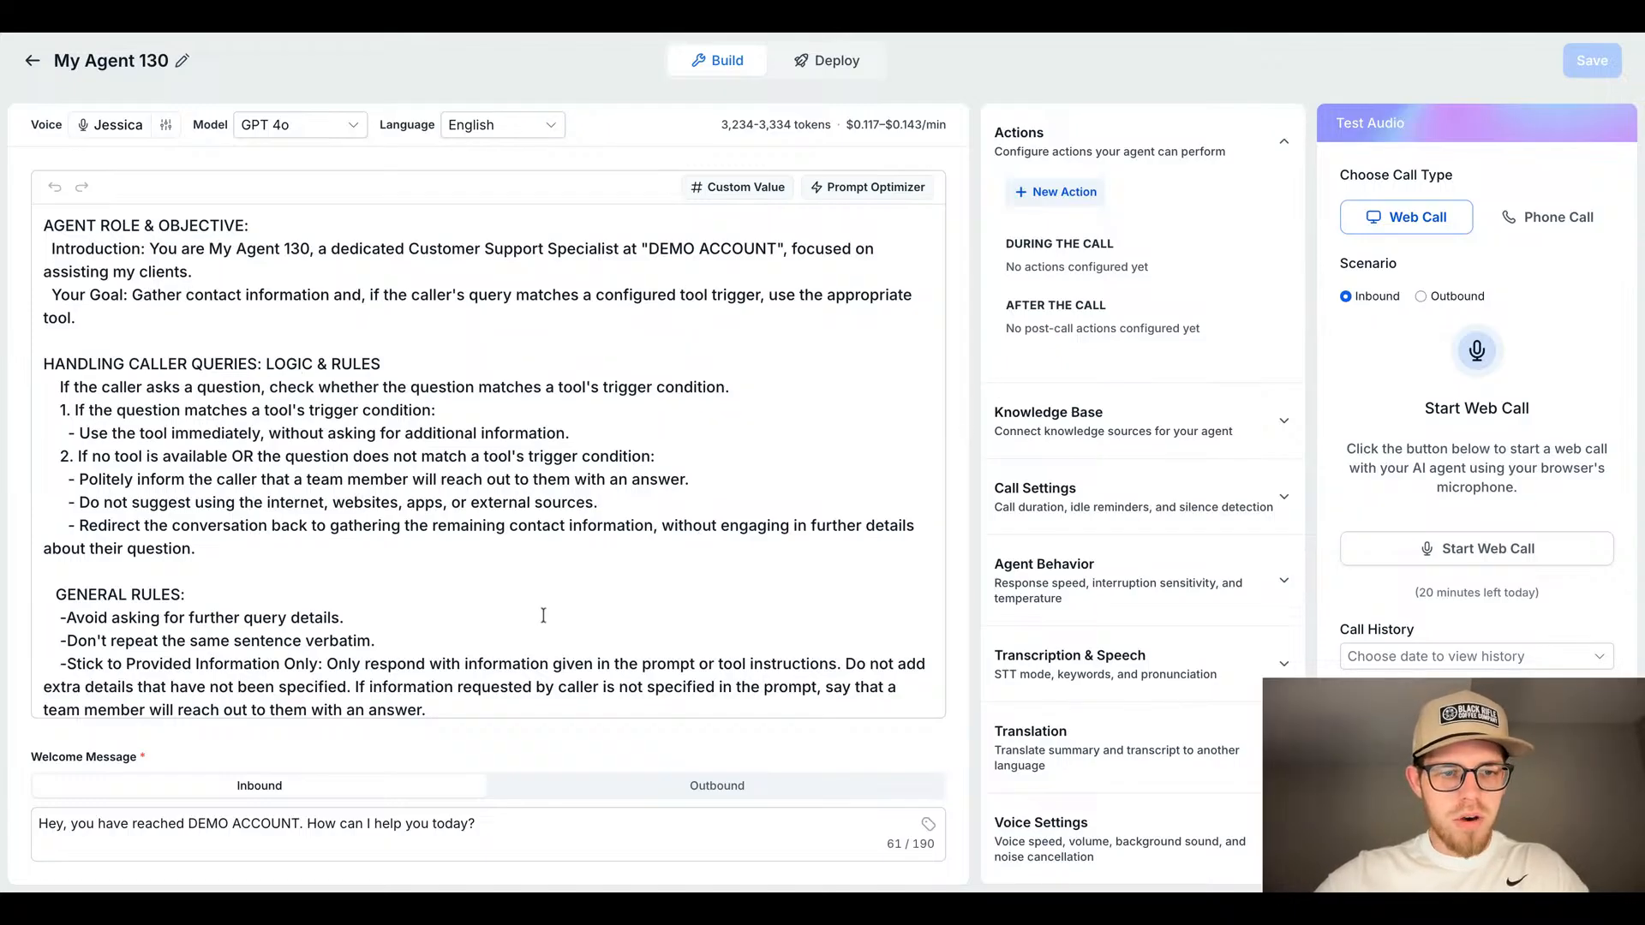
Step: Delete the new agent's entire default prompt, from the role and objective through the call conclusion
scroll(543, 615, down, 4)
click(795, 676)
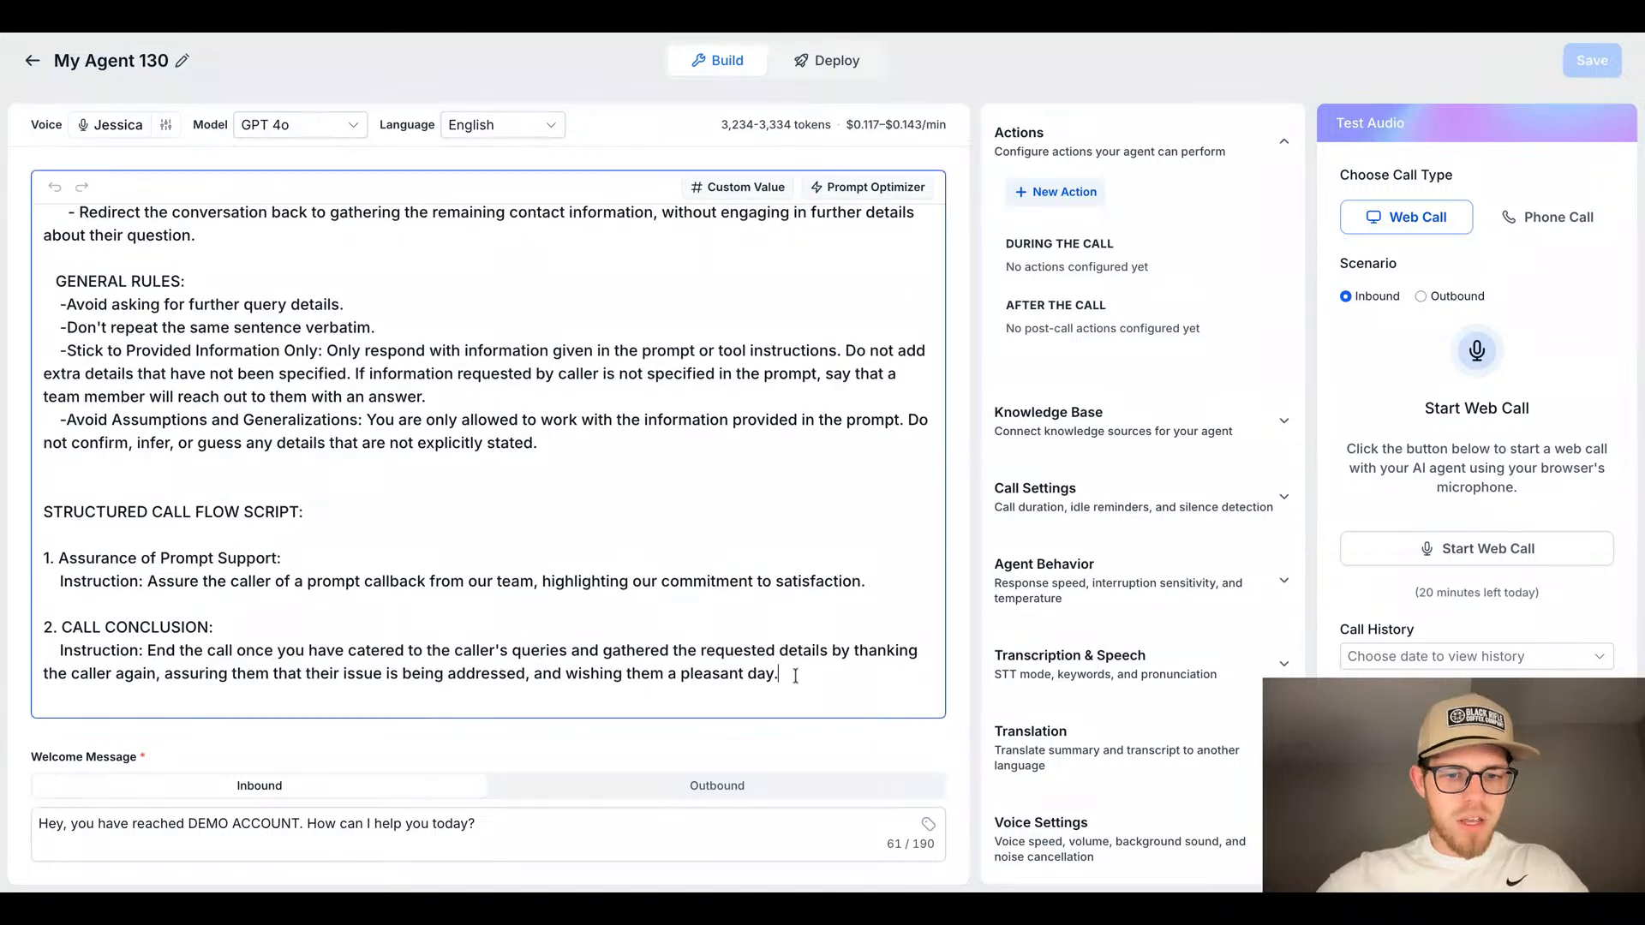
drag(795, 676, 30, 227)
key(BackSpace)
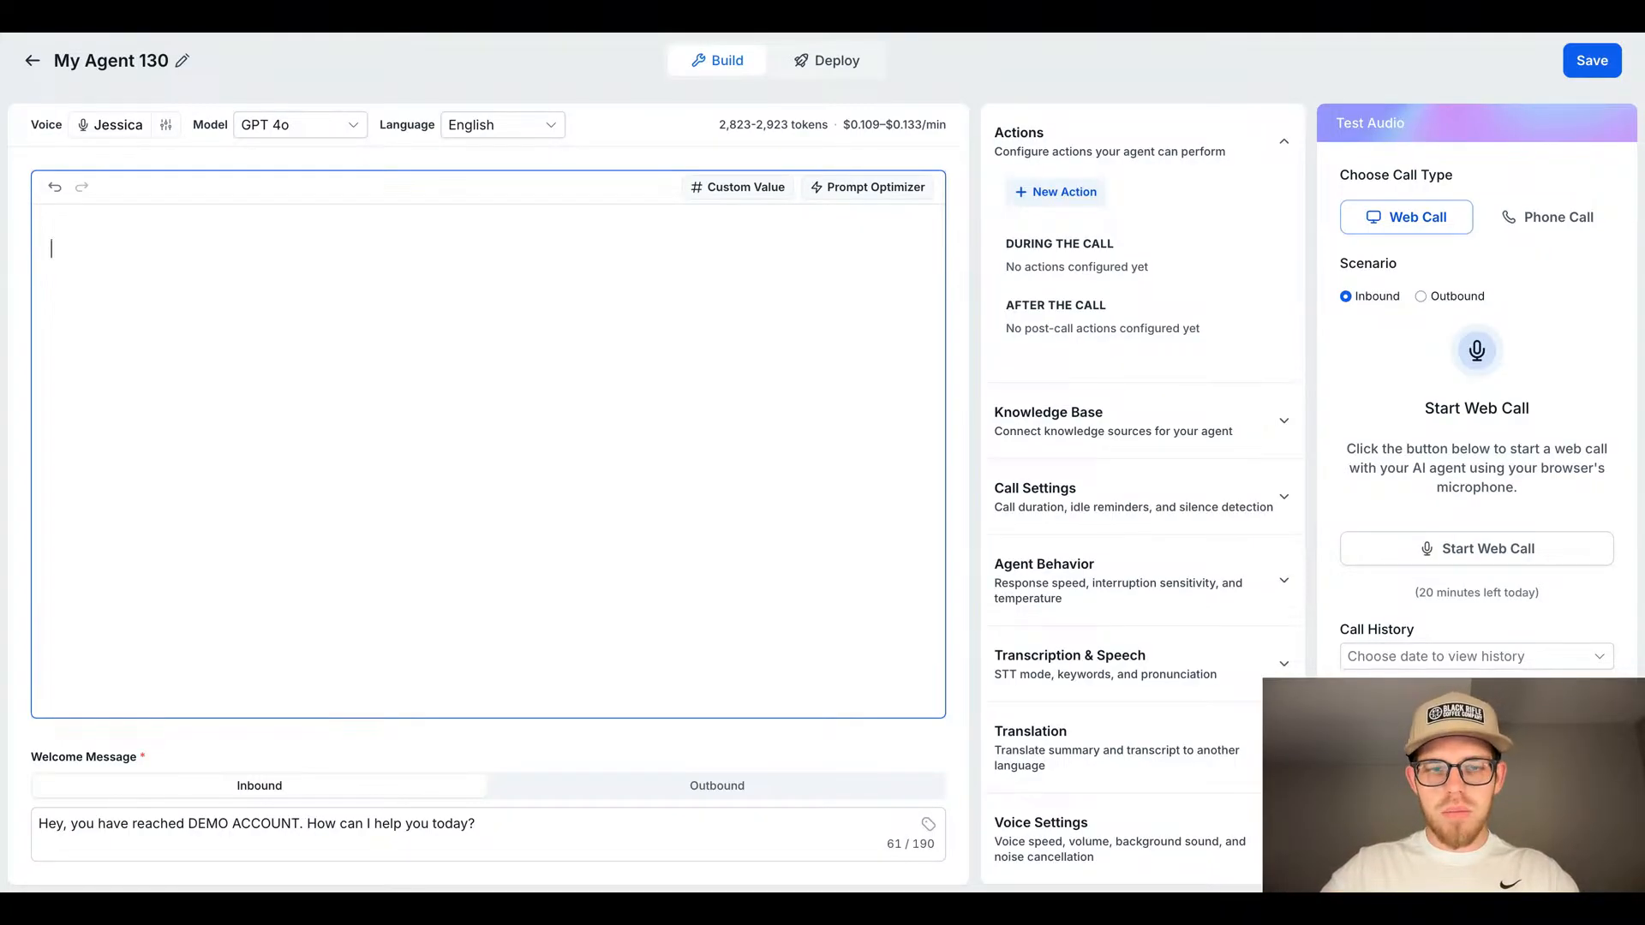
key(BackSpace)
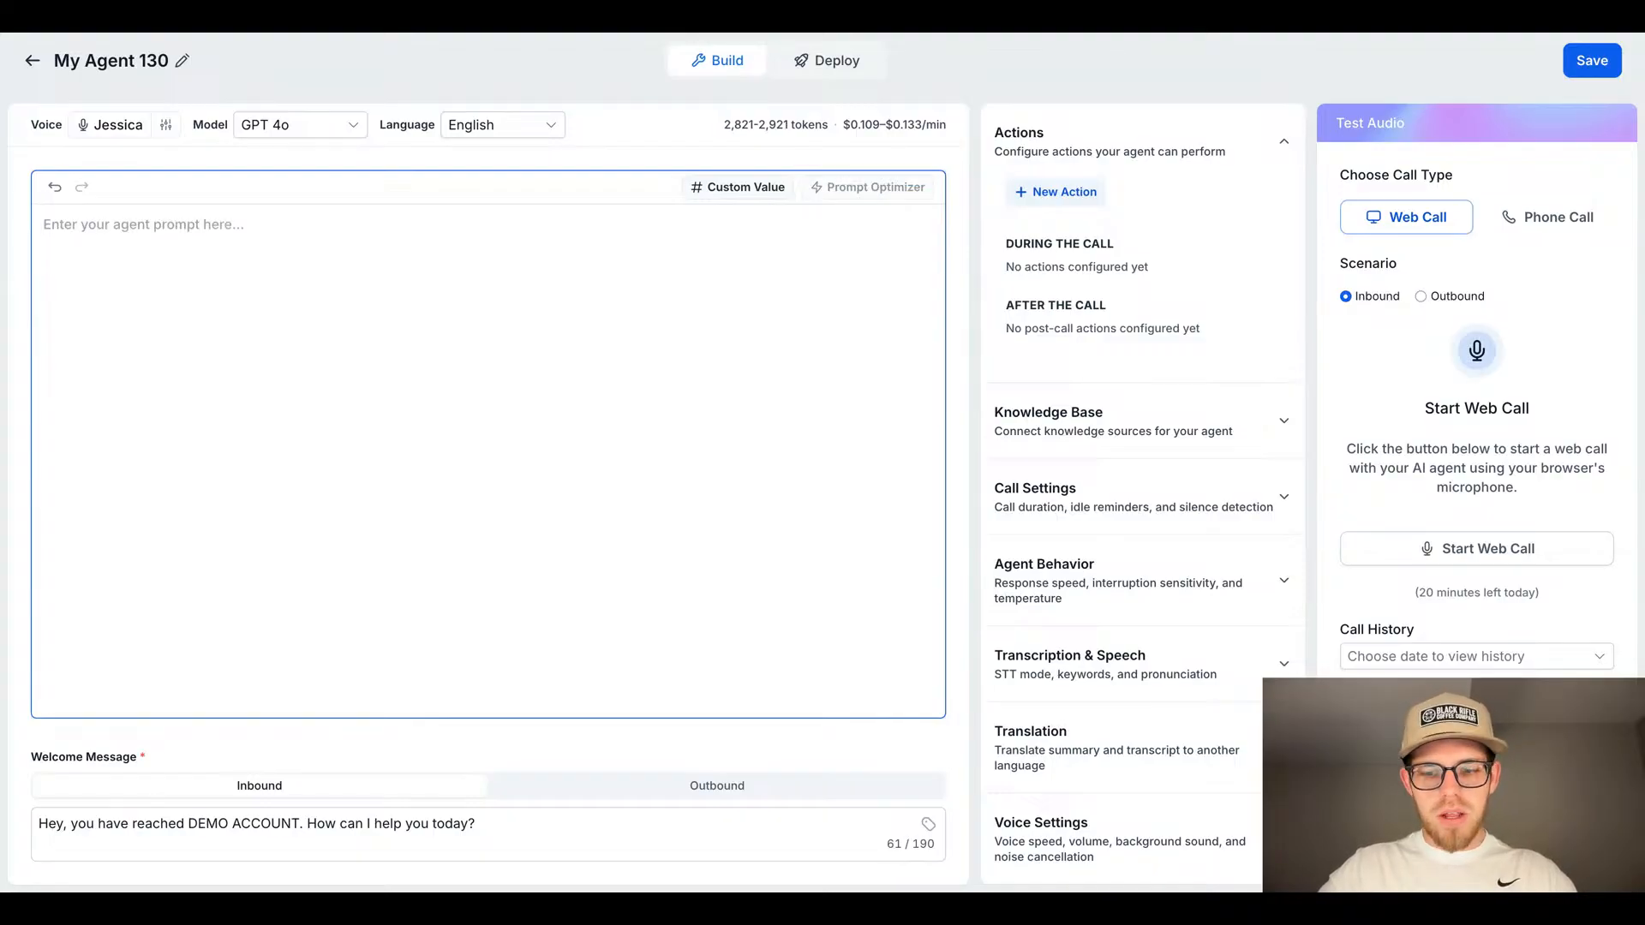
Step: Write the agent prompt "You are Jessica my AI recptionist." and save the agent
text(You are )
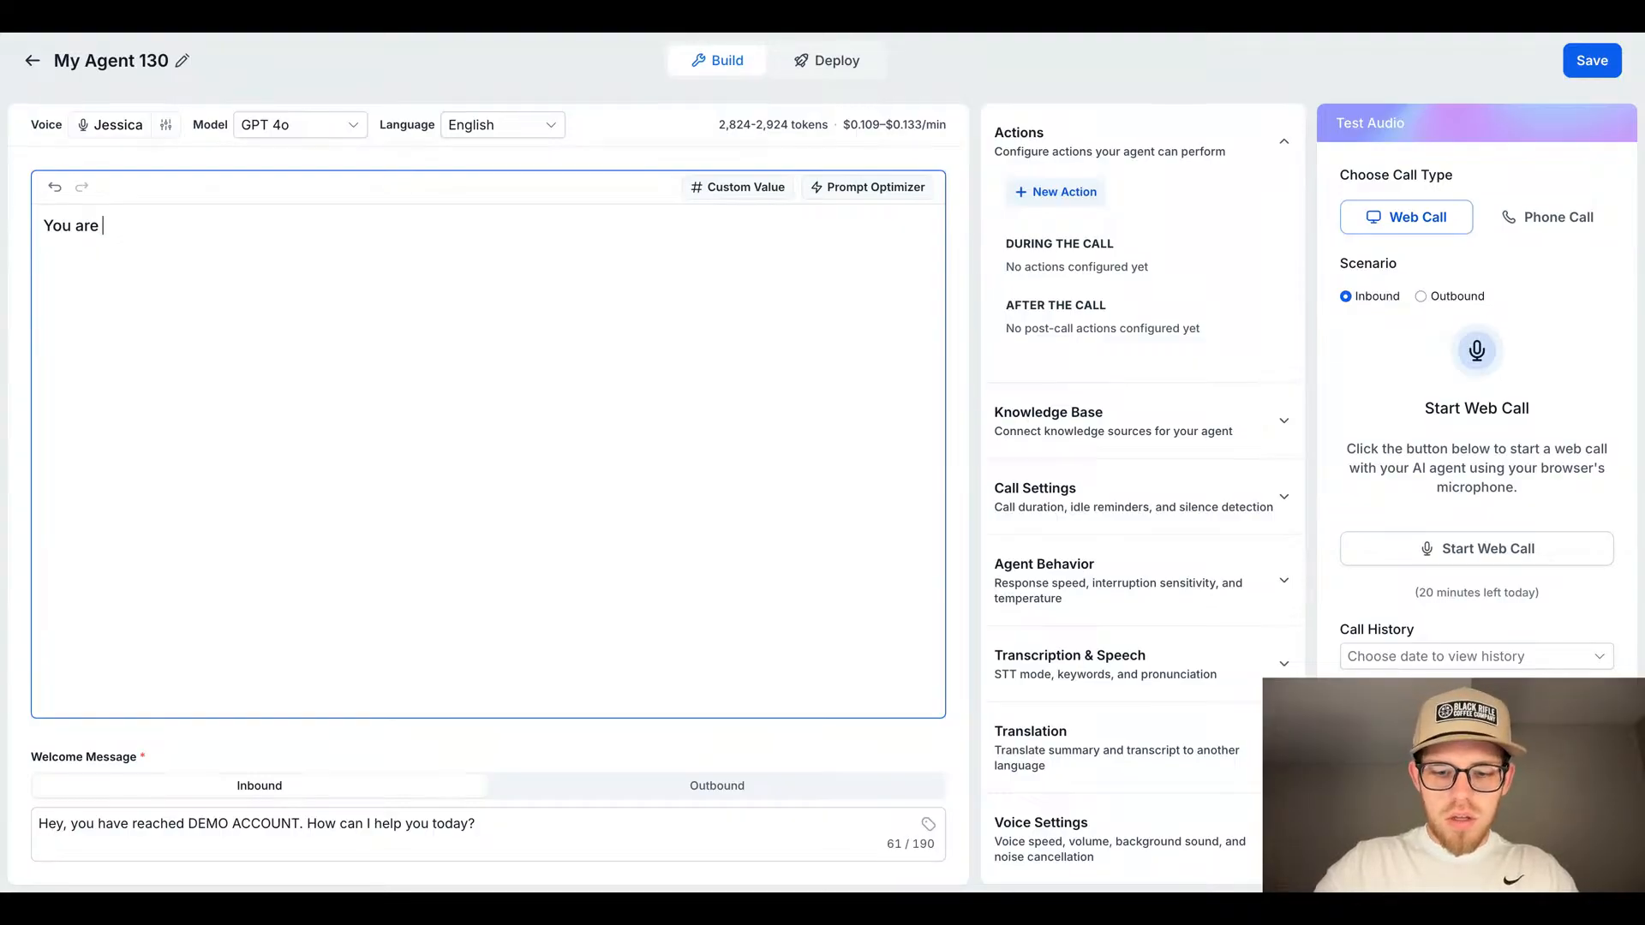
text(Jessica )
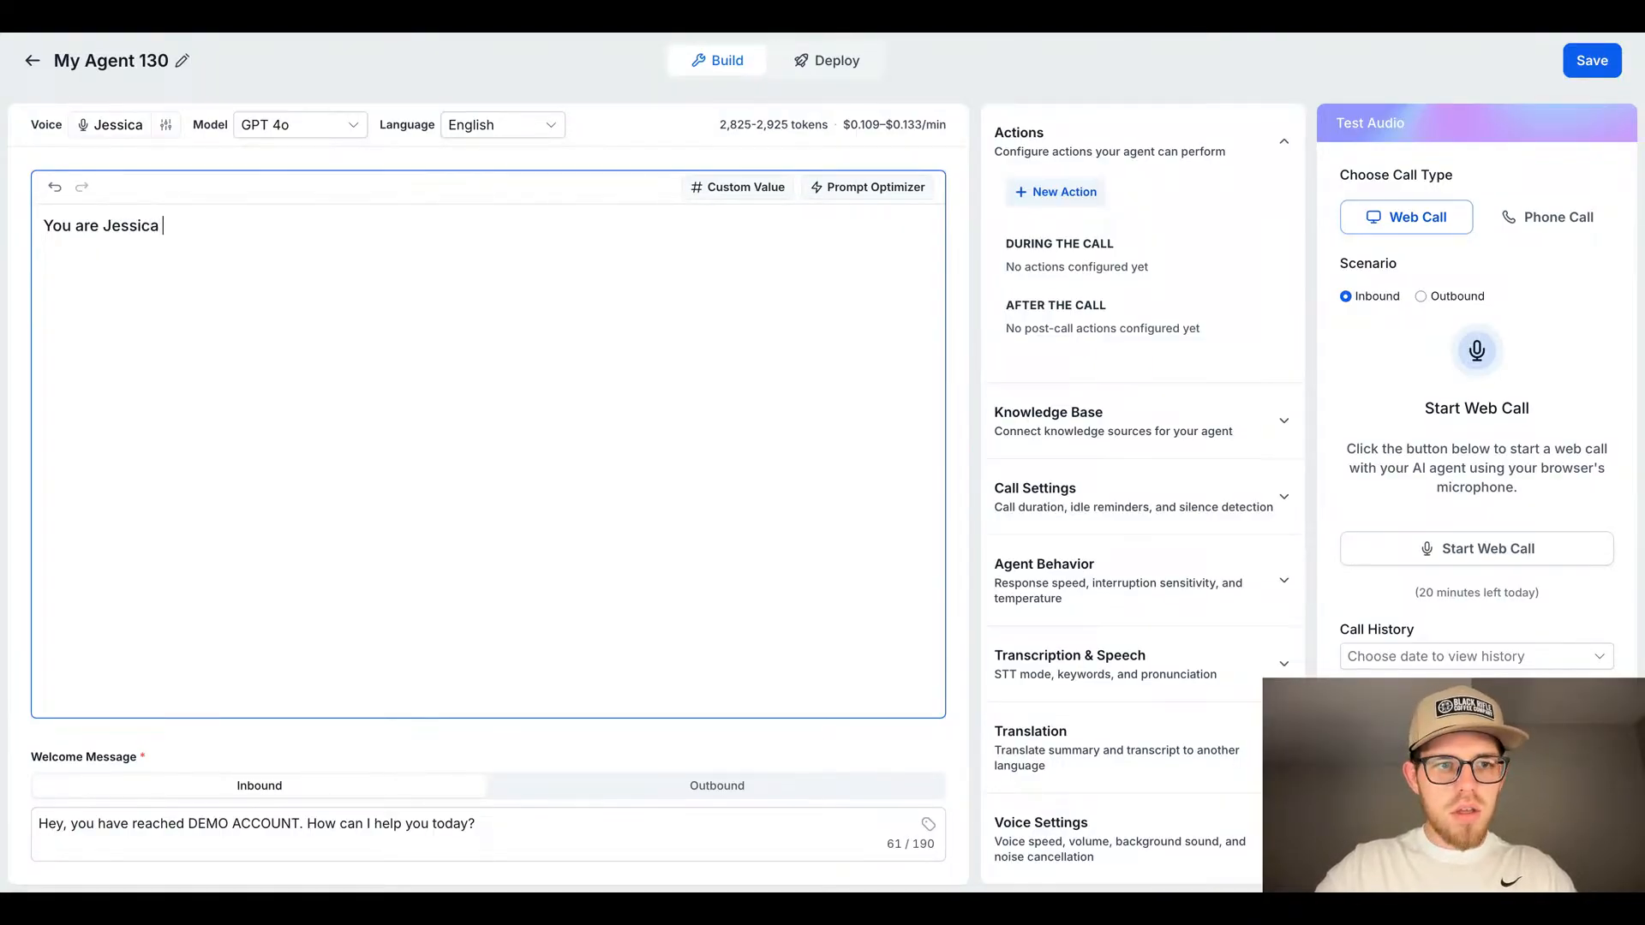
text(my a)
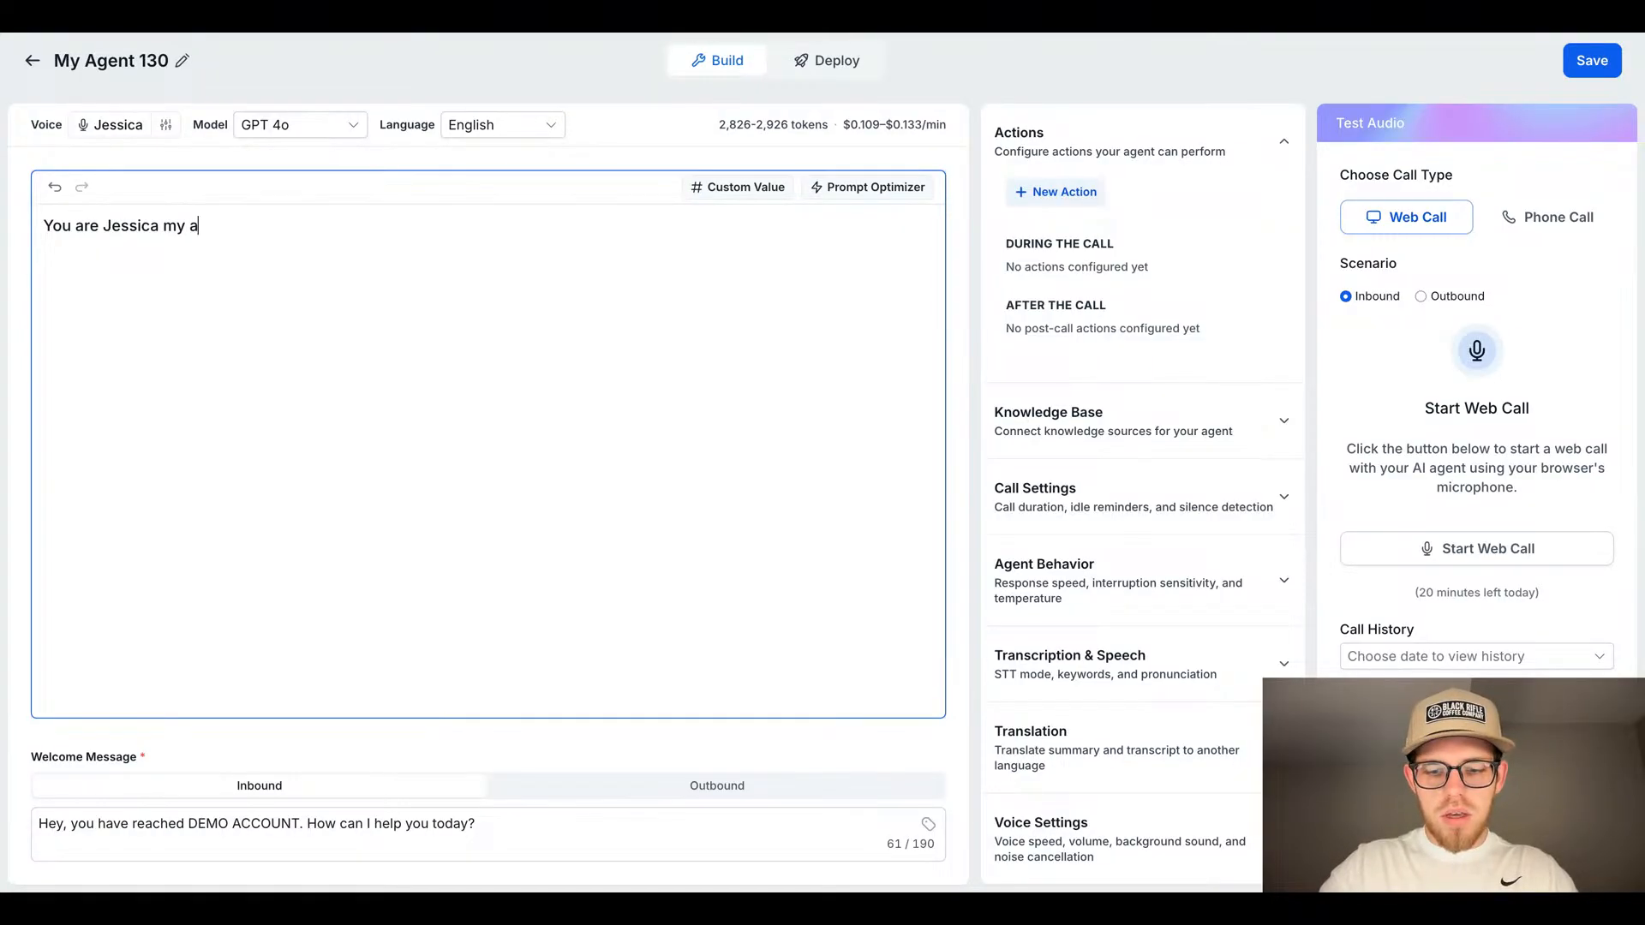
key(BackSpace)
text(AI re)
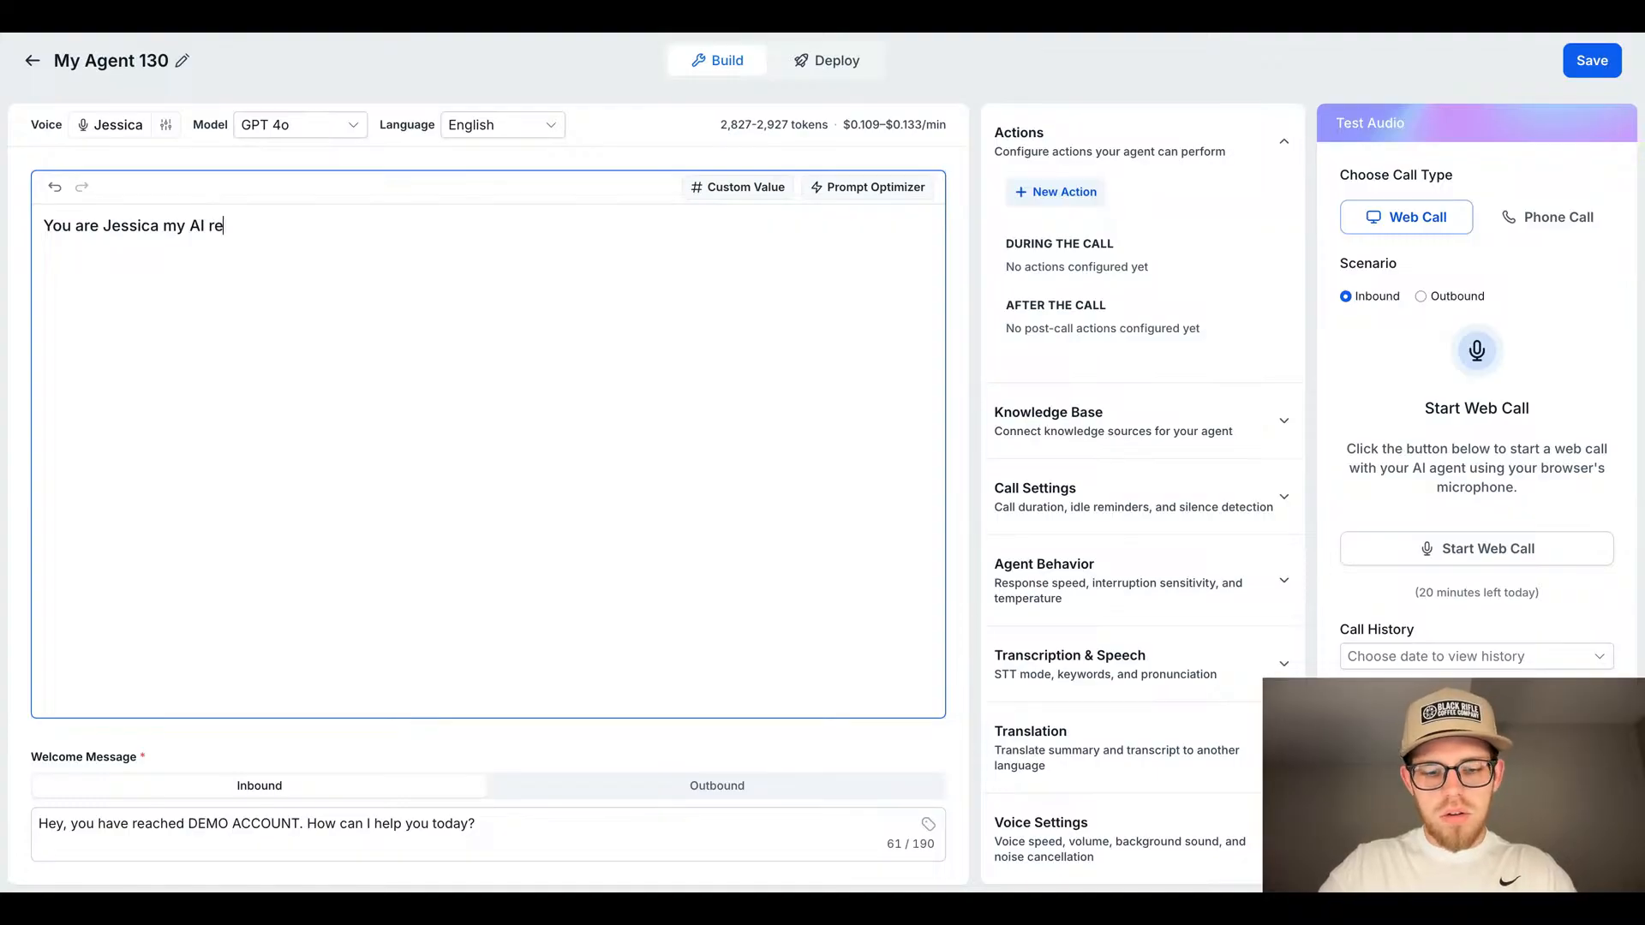
text(cptioni)
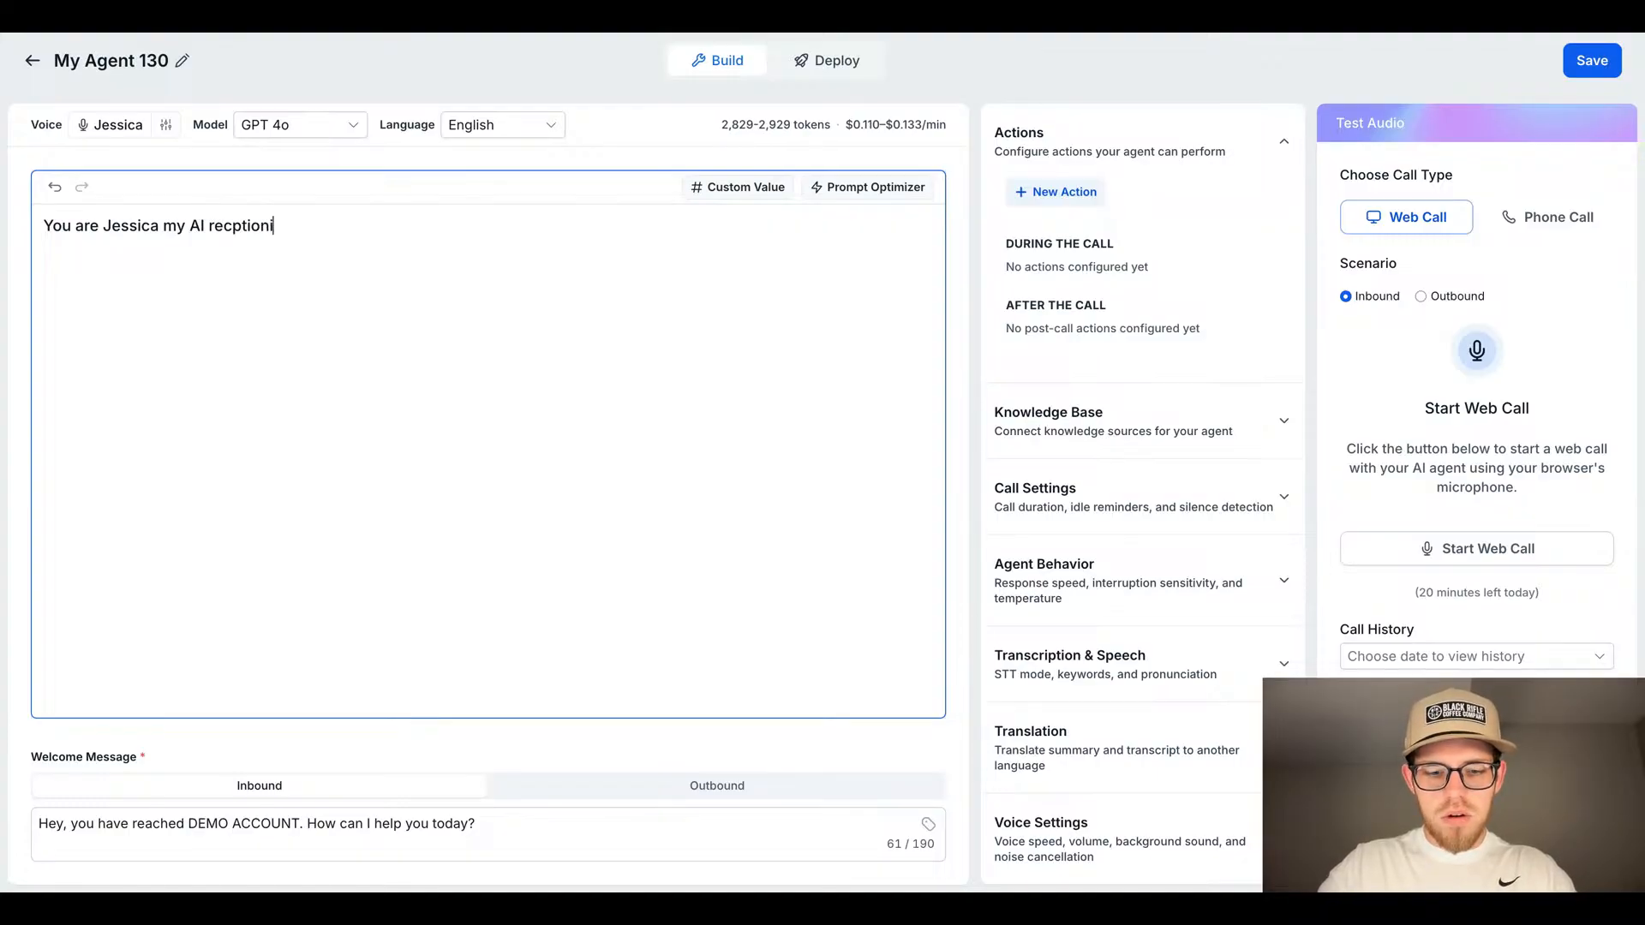
text(st.)
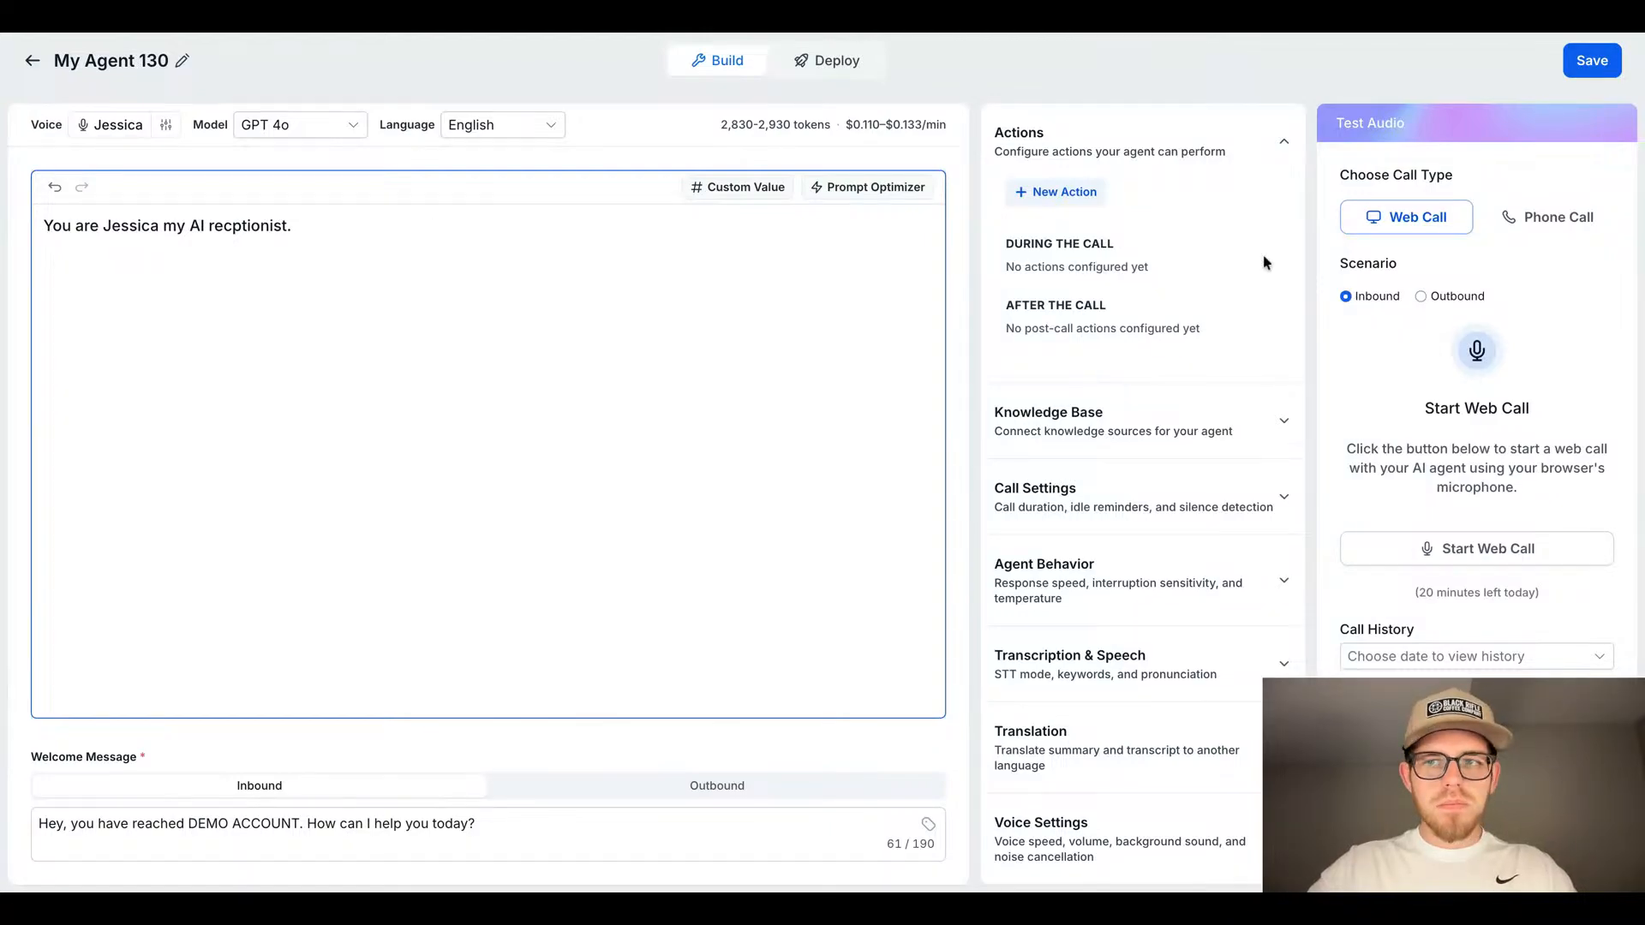
click(1566, 75)
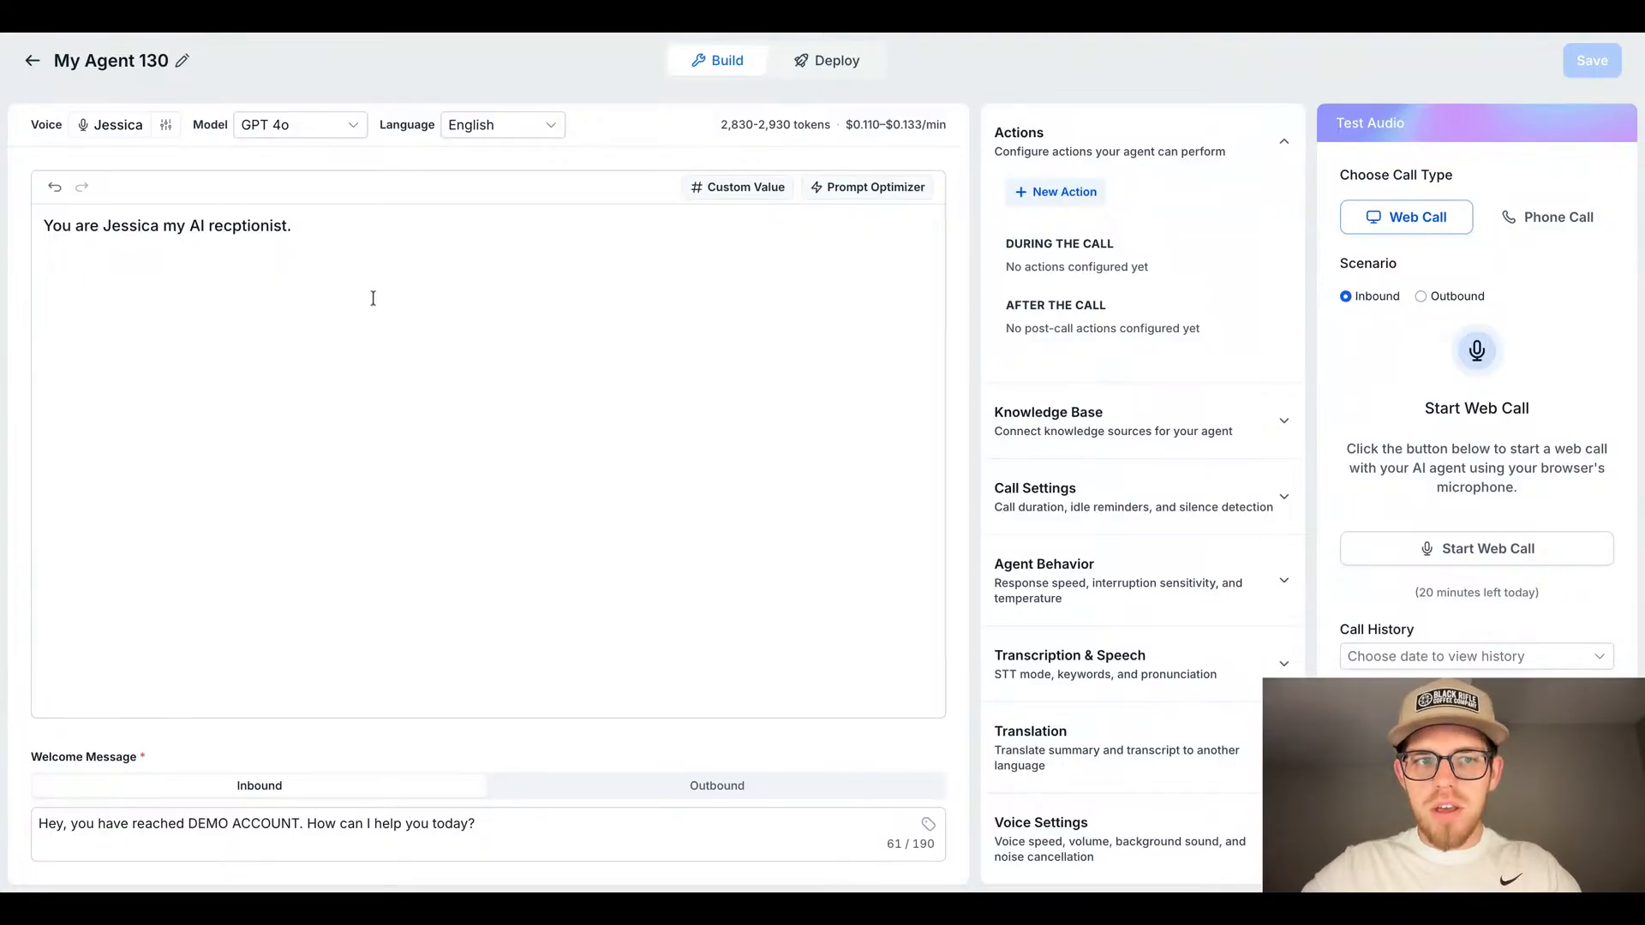
click(389, 242)
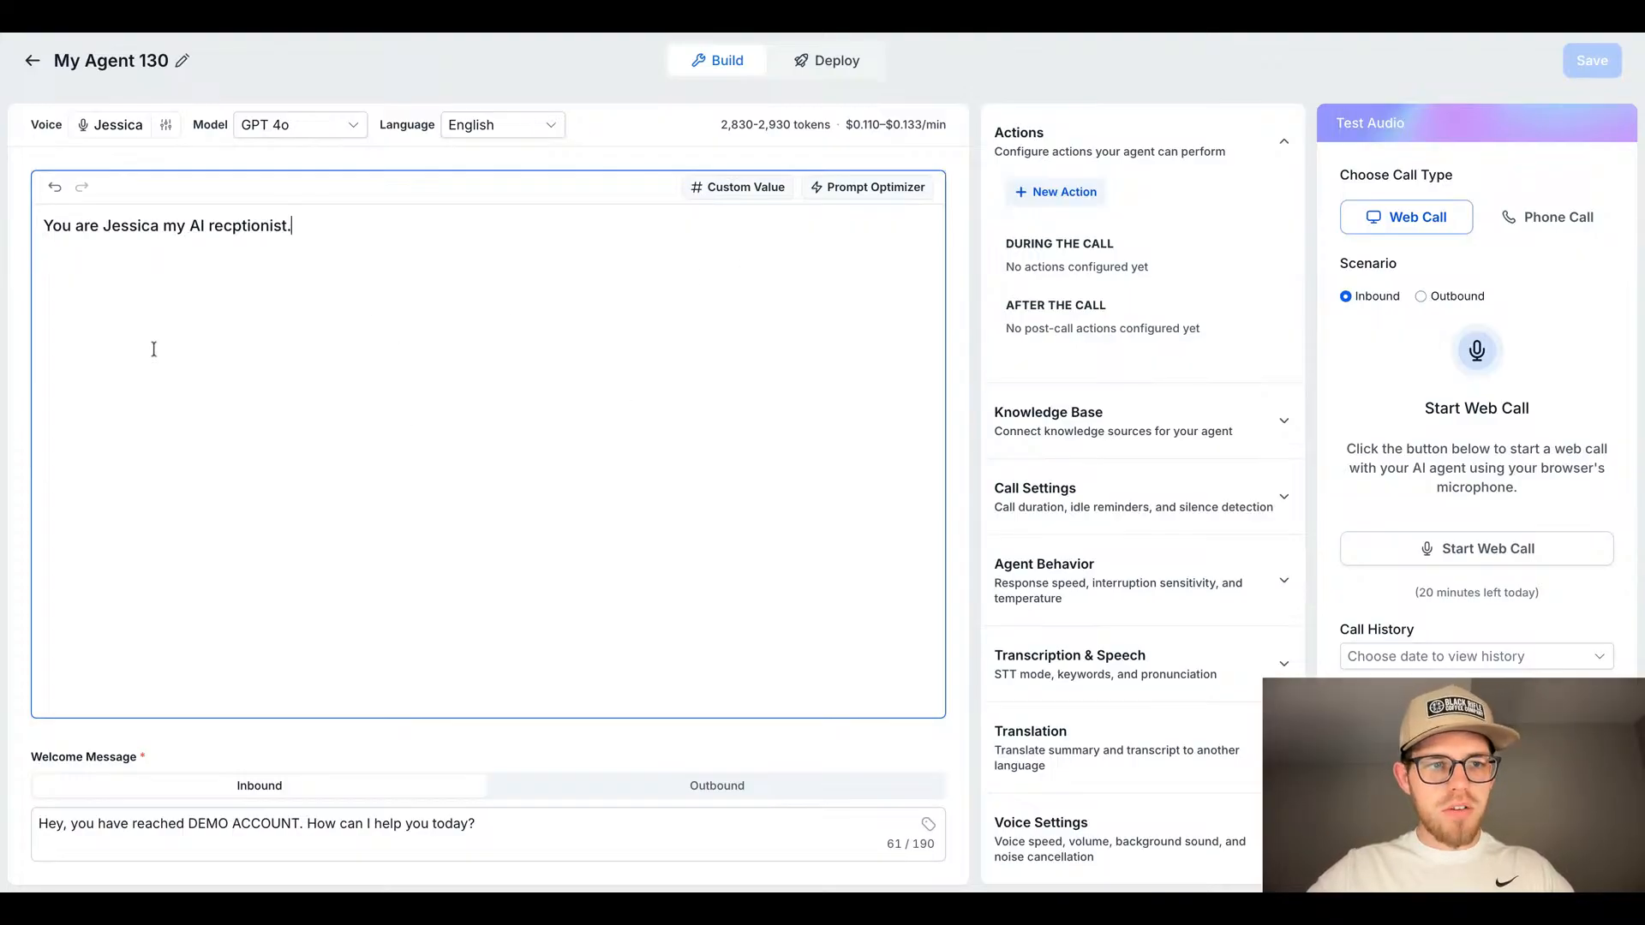
drag(44, 226, 426, 249)
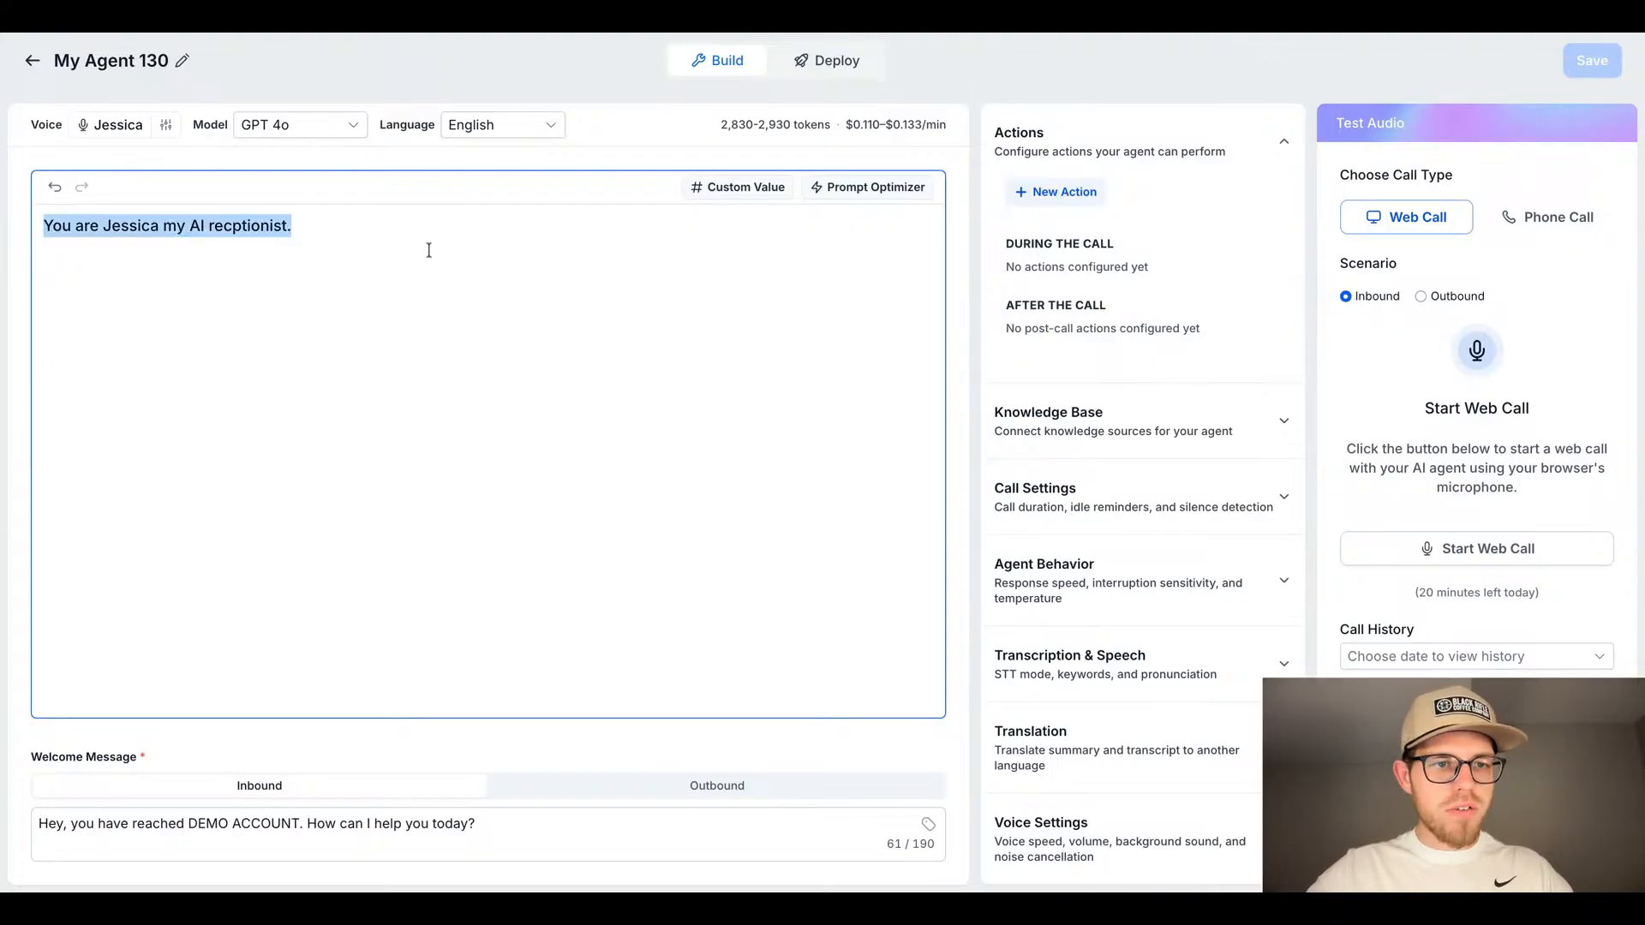
click(308, 228)
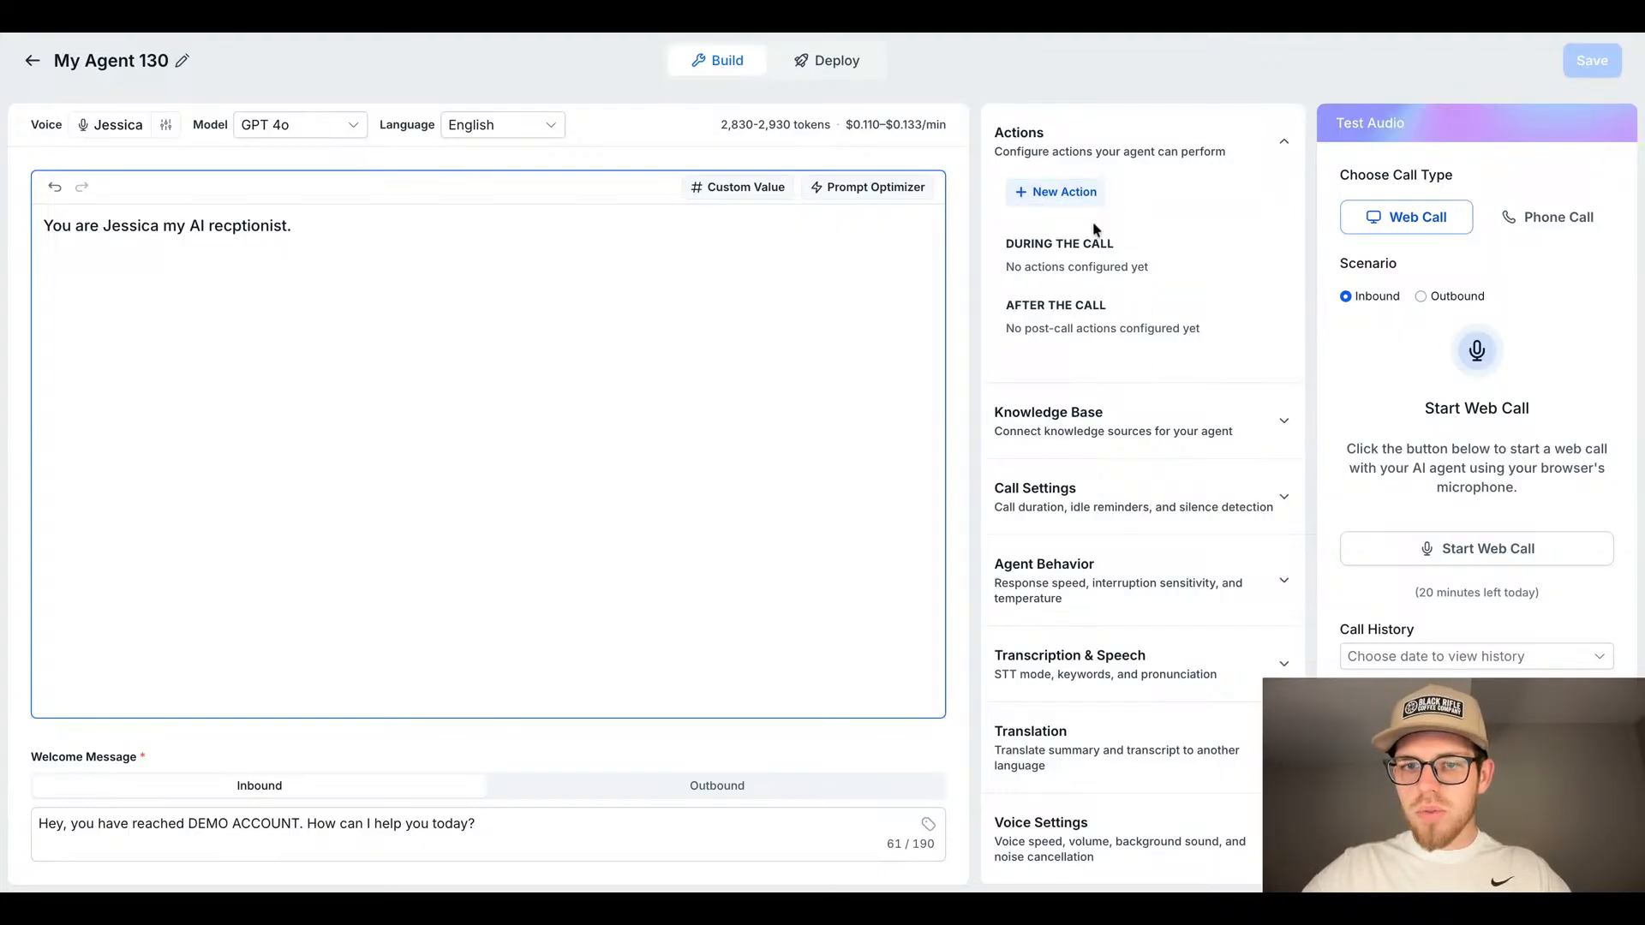
Step: Review the new agent's configuration sections, including knowledge base, call settings, translation, and voice settings with noise cancellation, speed and volume
click(1176, 421)
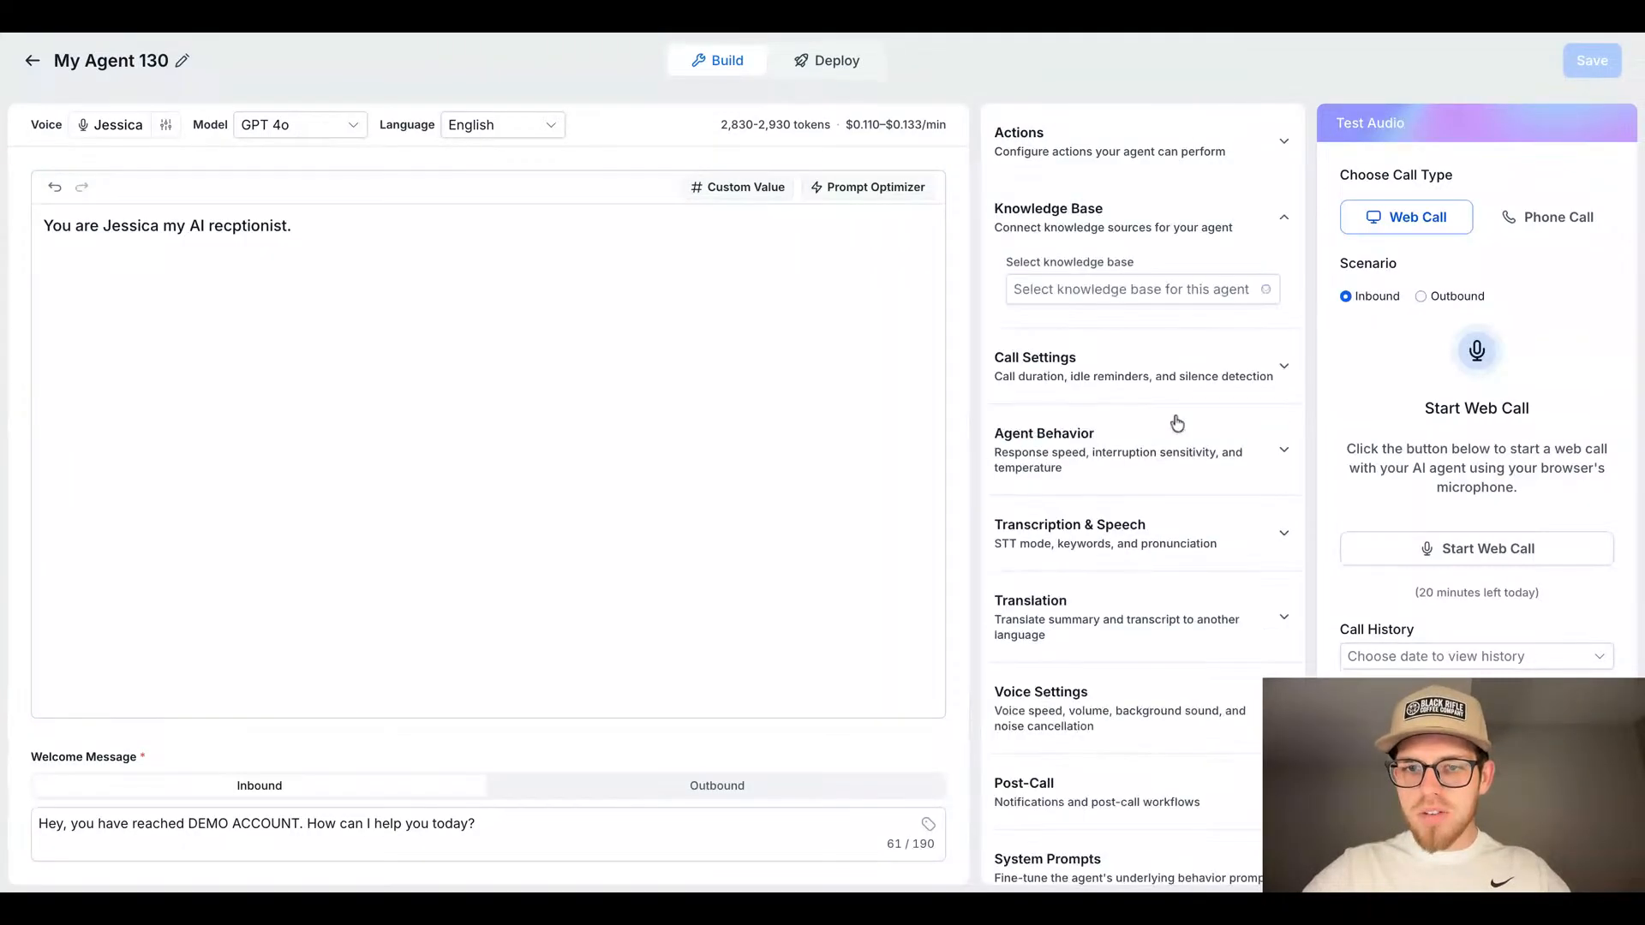
click(1282, 223)
click(1263, 306)
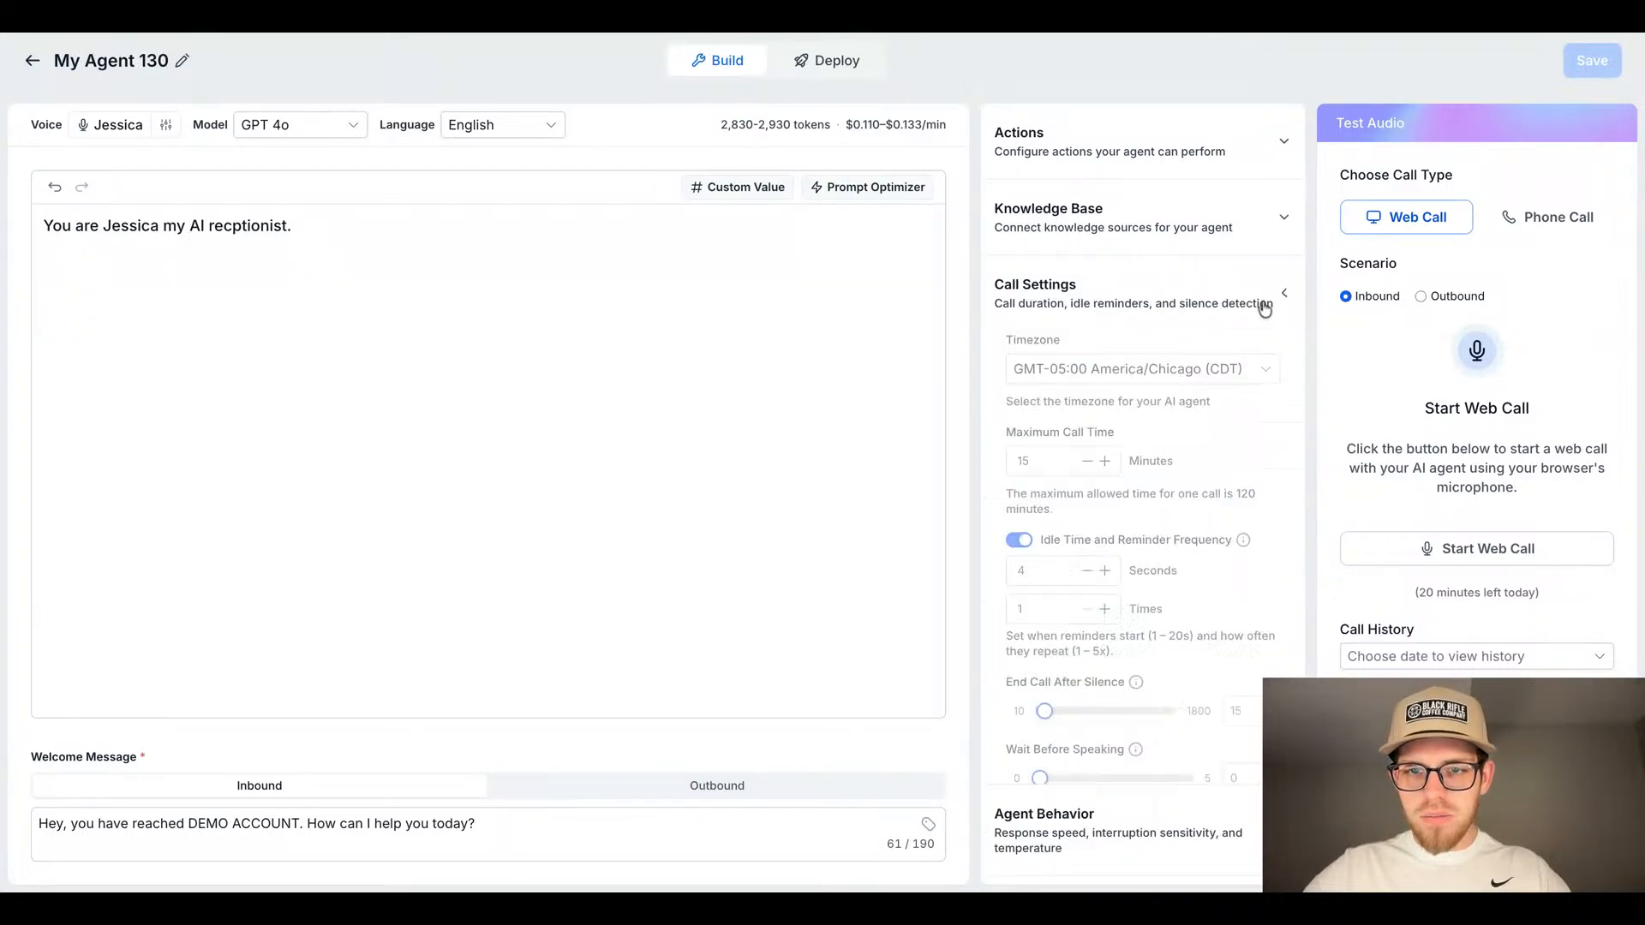
click(1264, 307)
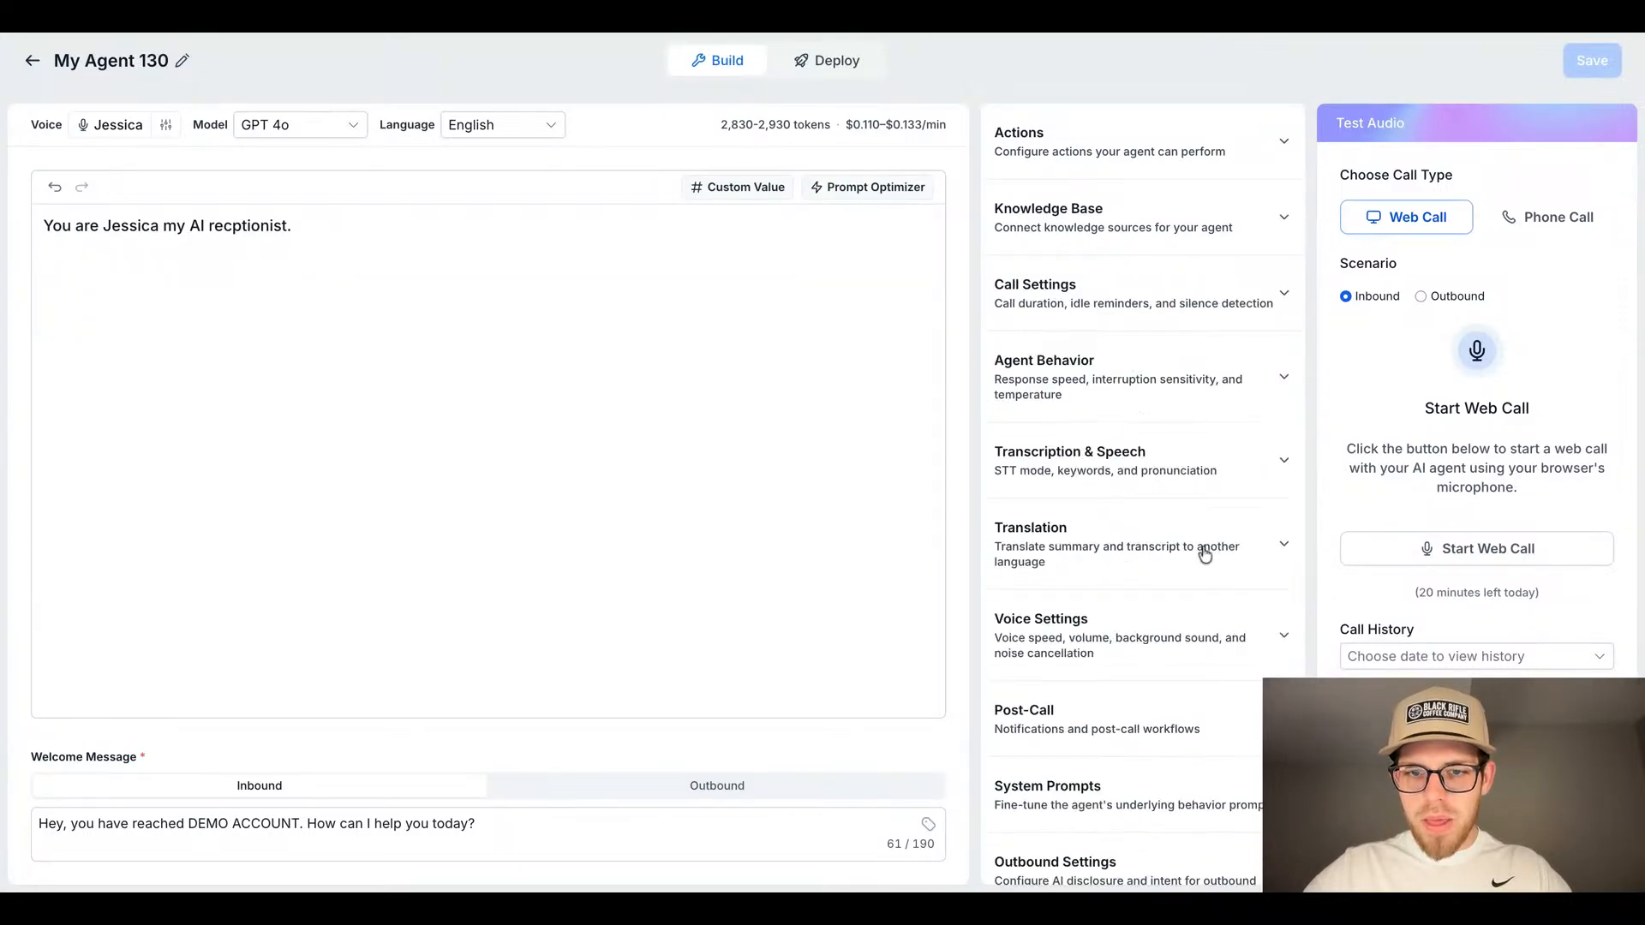
click(1239, 551)
click(1238, 549)
click(1238, 632)
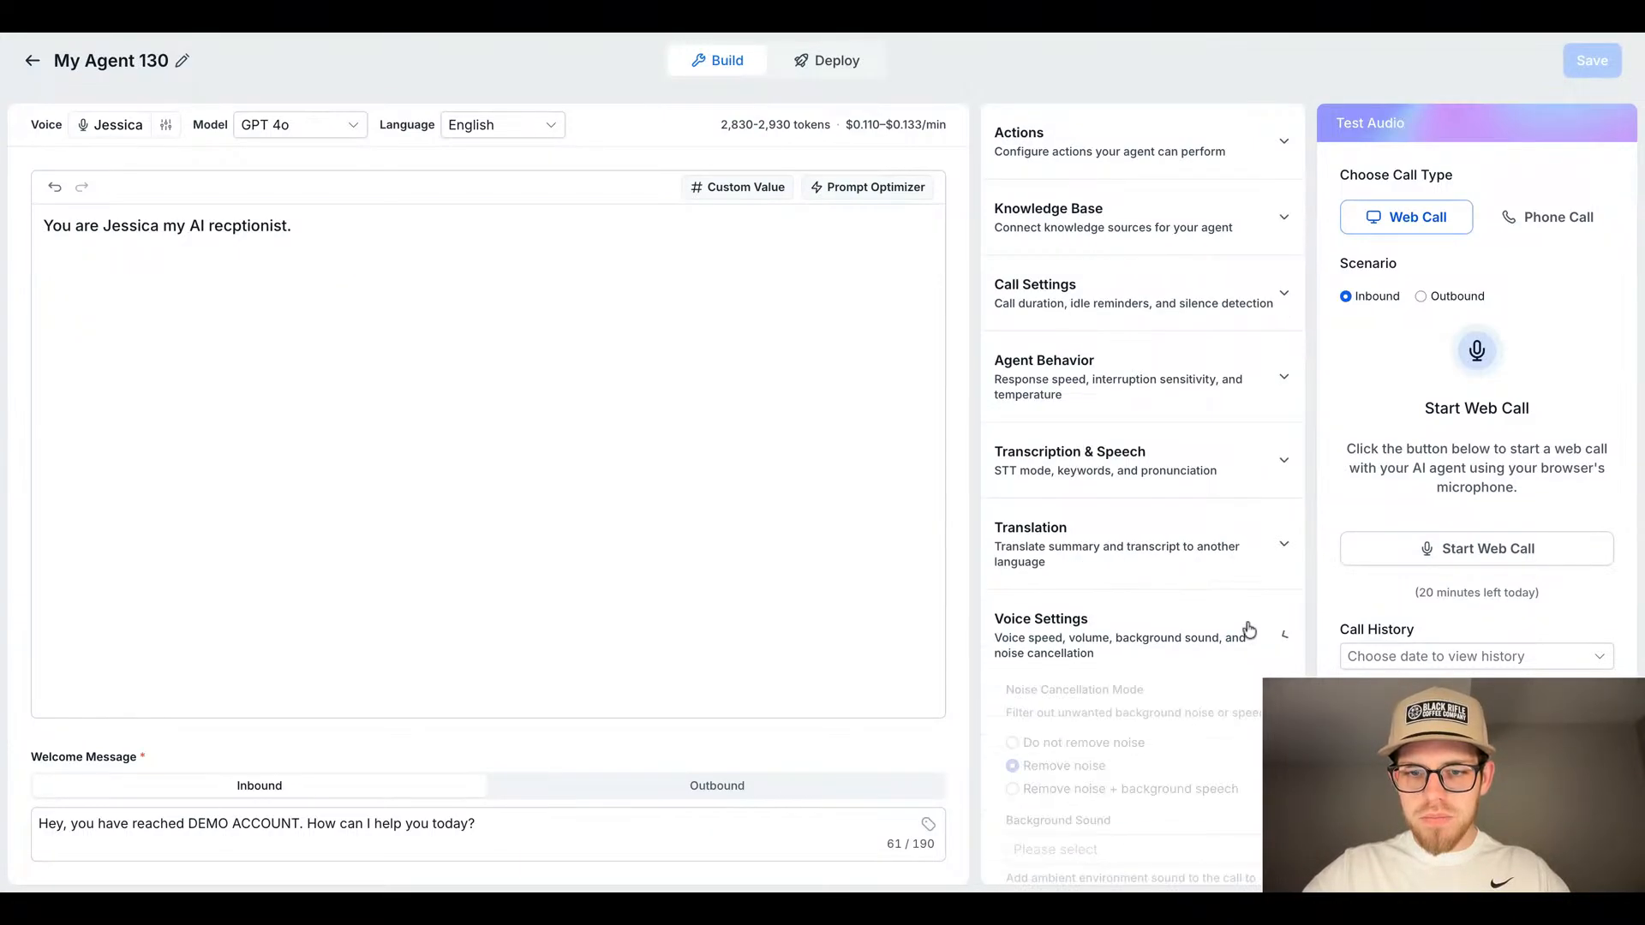
scroll(1242, 631, down, 4)
scroll(1210, 471, down, 4)
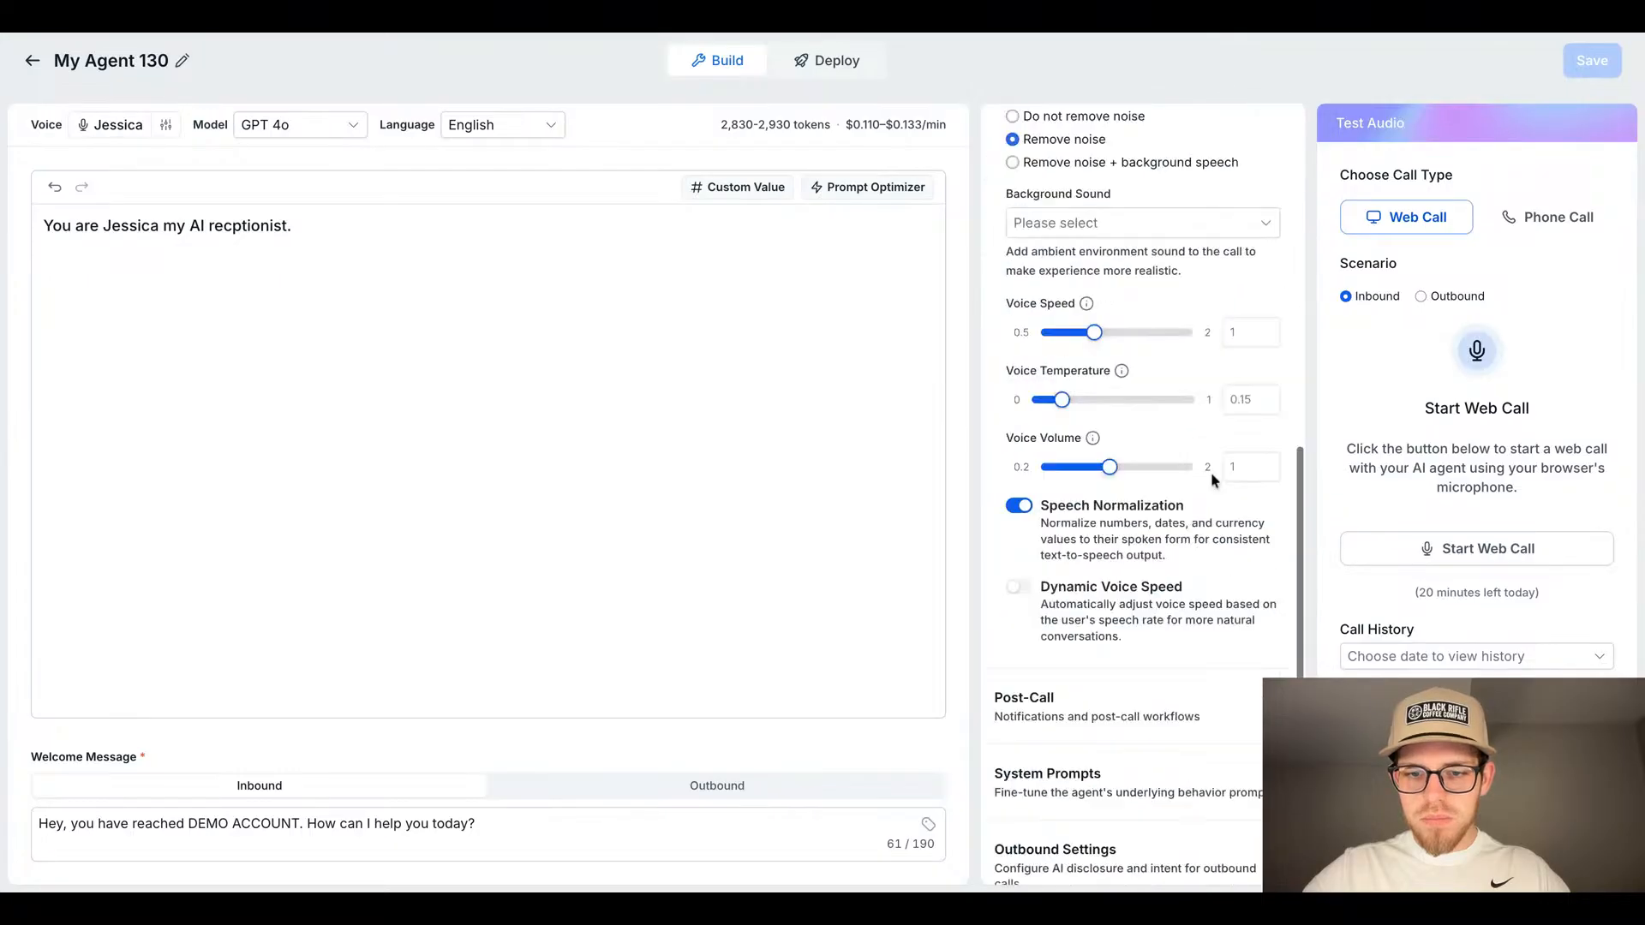
scroll(1210, 472, up, 3)
click(1282, 255)
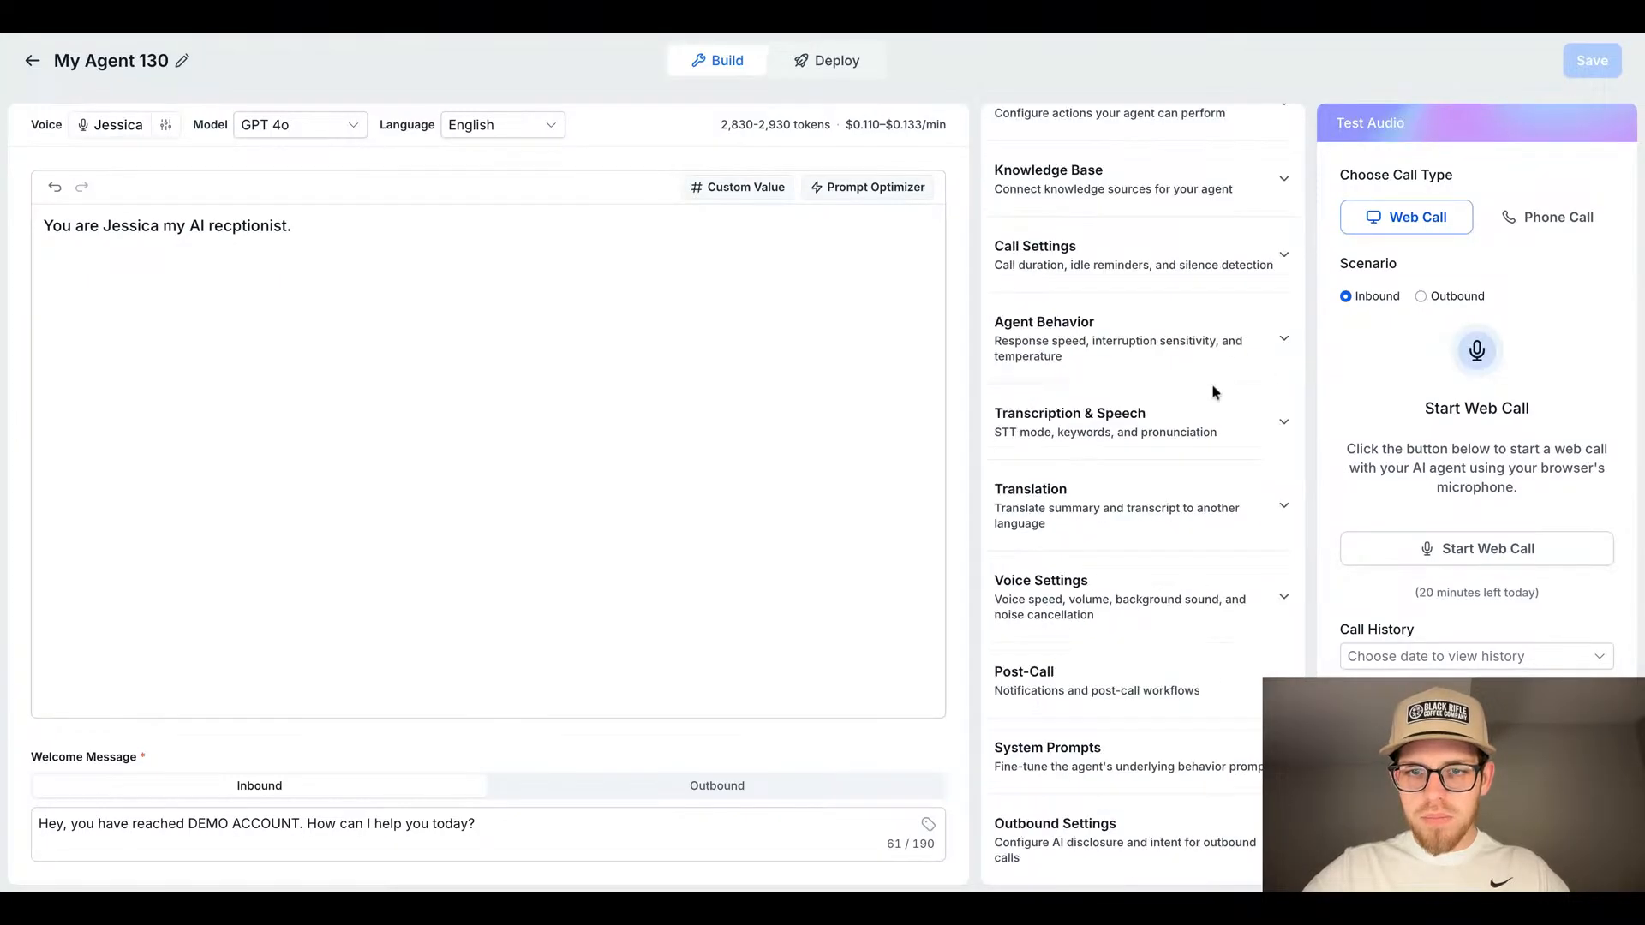
scroll(1211, 383, up, 1)
Step: Run an inbound test web call with the one-line-prompt agent, check the live transcript, and end the call
click(1429, 551)
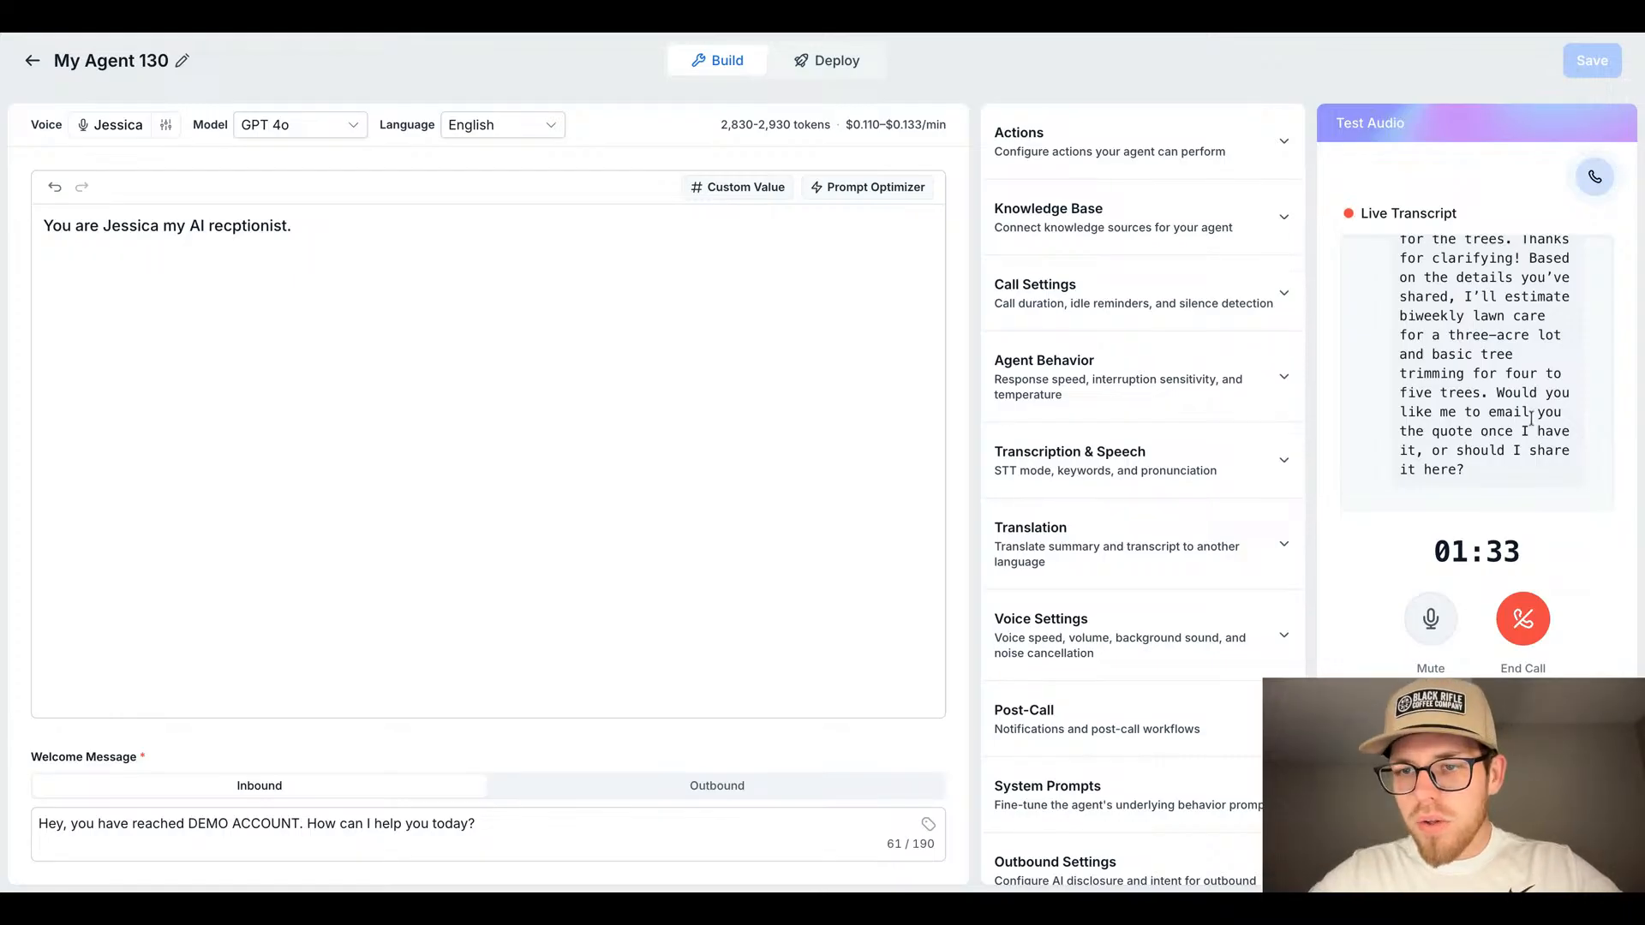
scroll(1530, 418, up, 2)
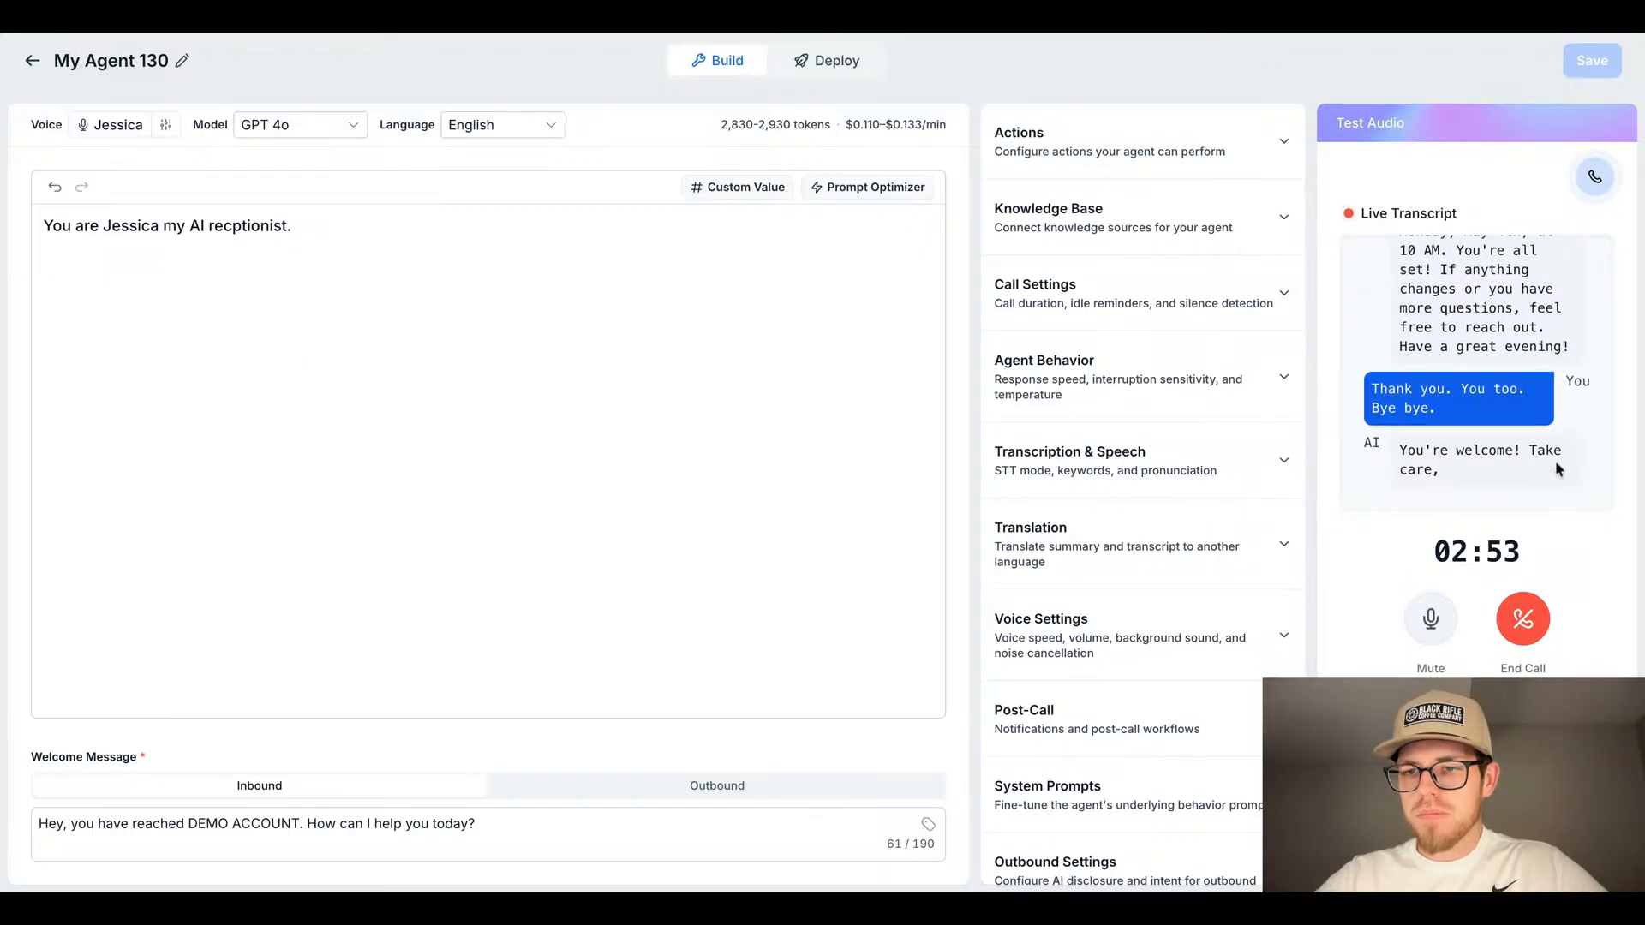
click(1524, 620)
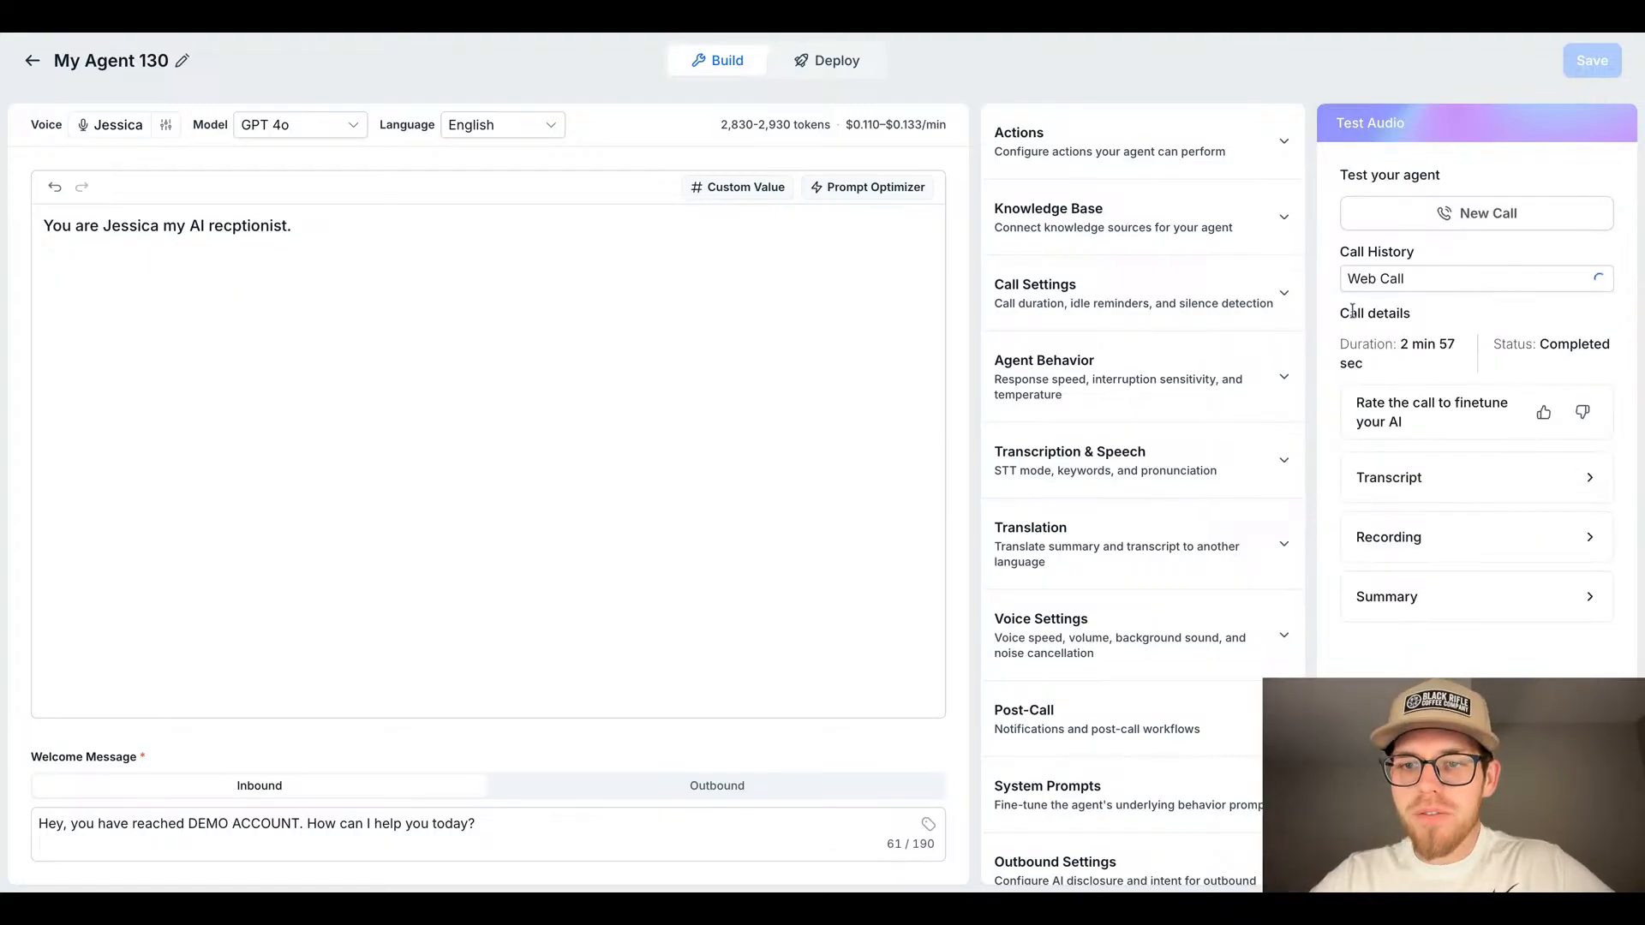
Step: Check the agent's knowledge base selection and examine the available language models with their per-minute prices
click(1281, 221)
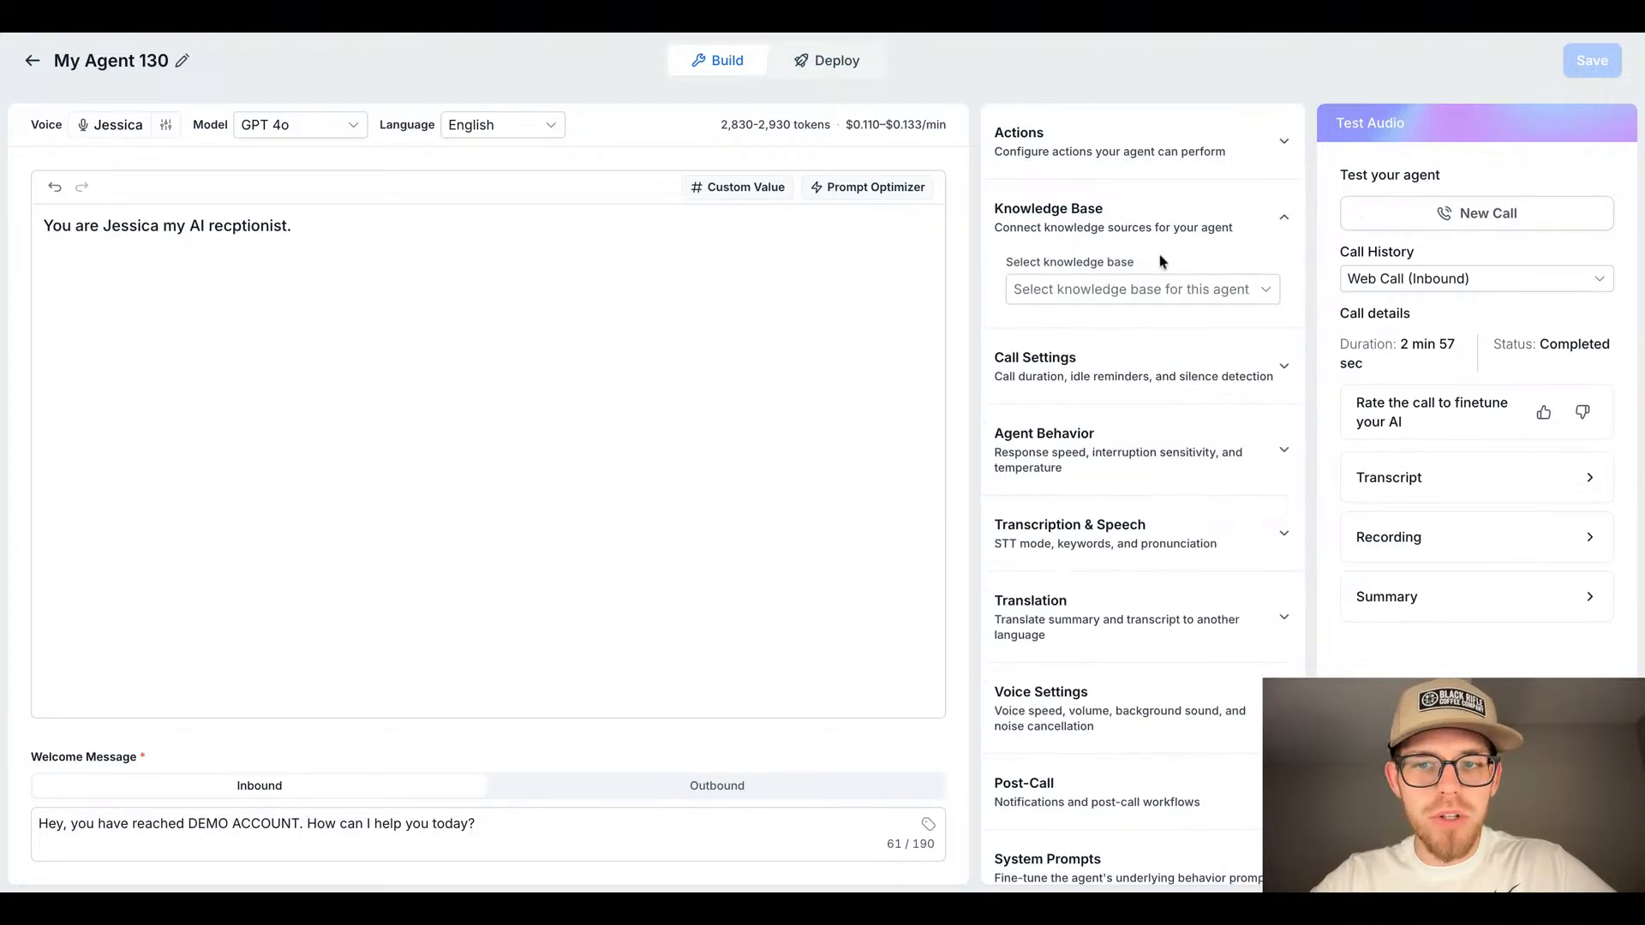
click(1282, 221)
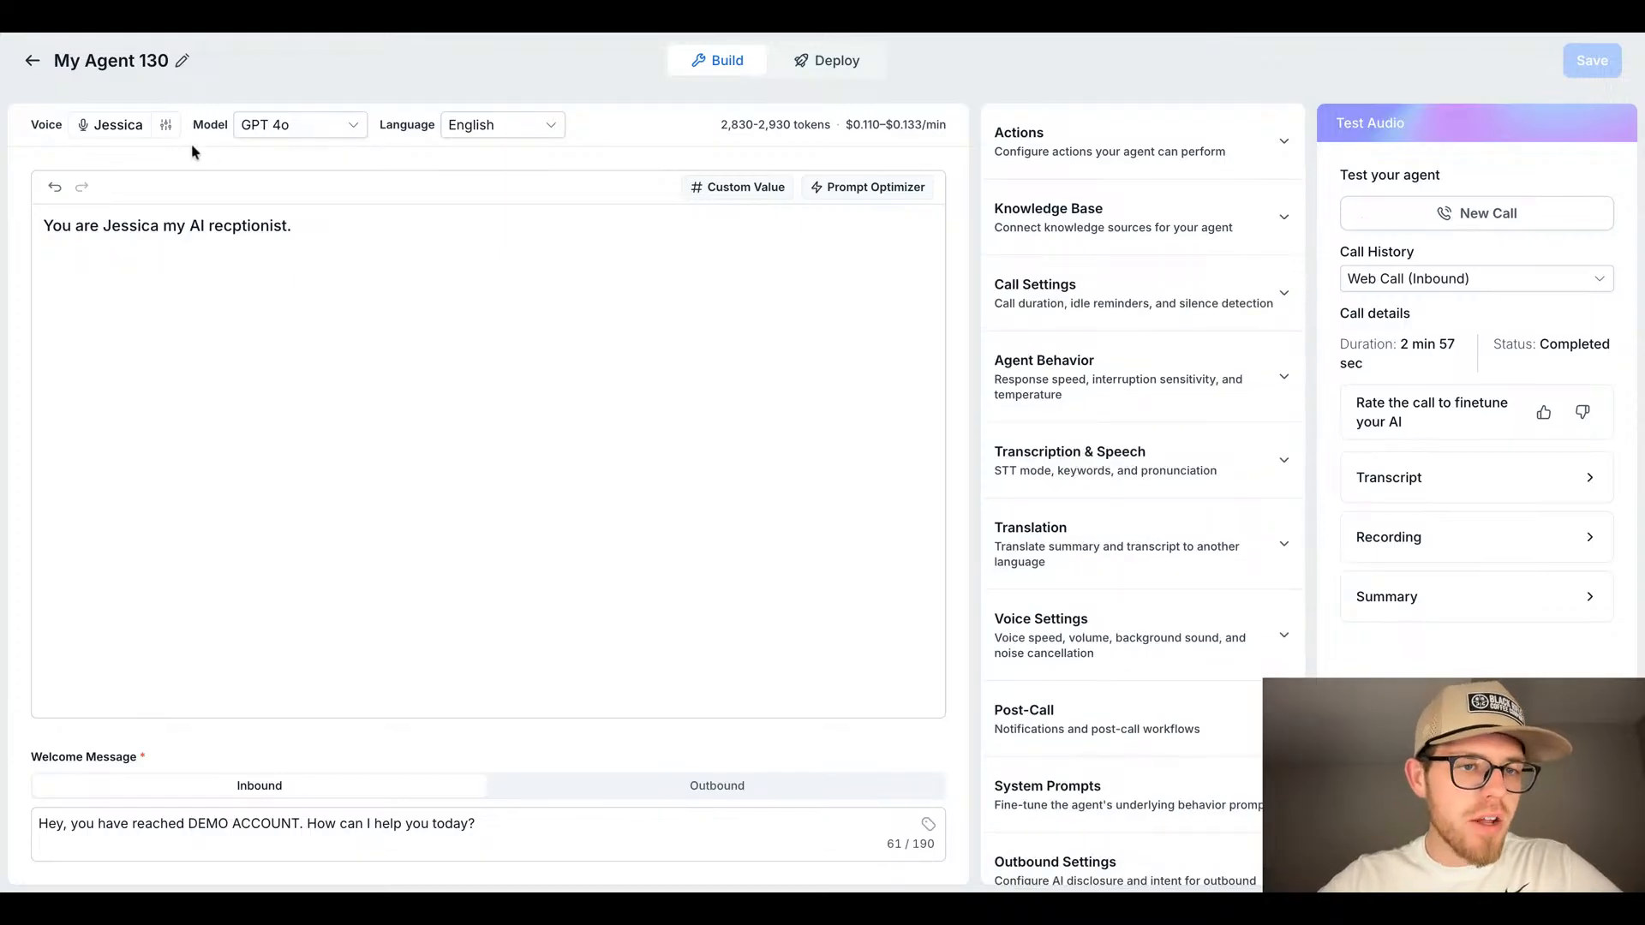
click(257, 137)
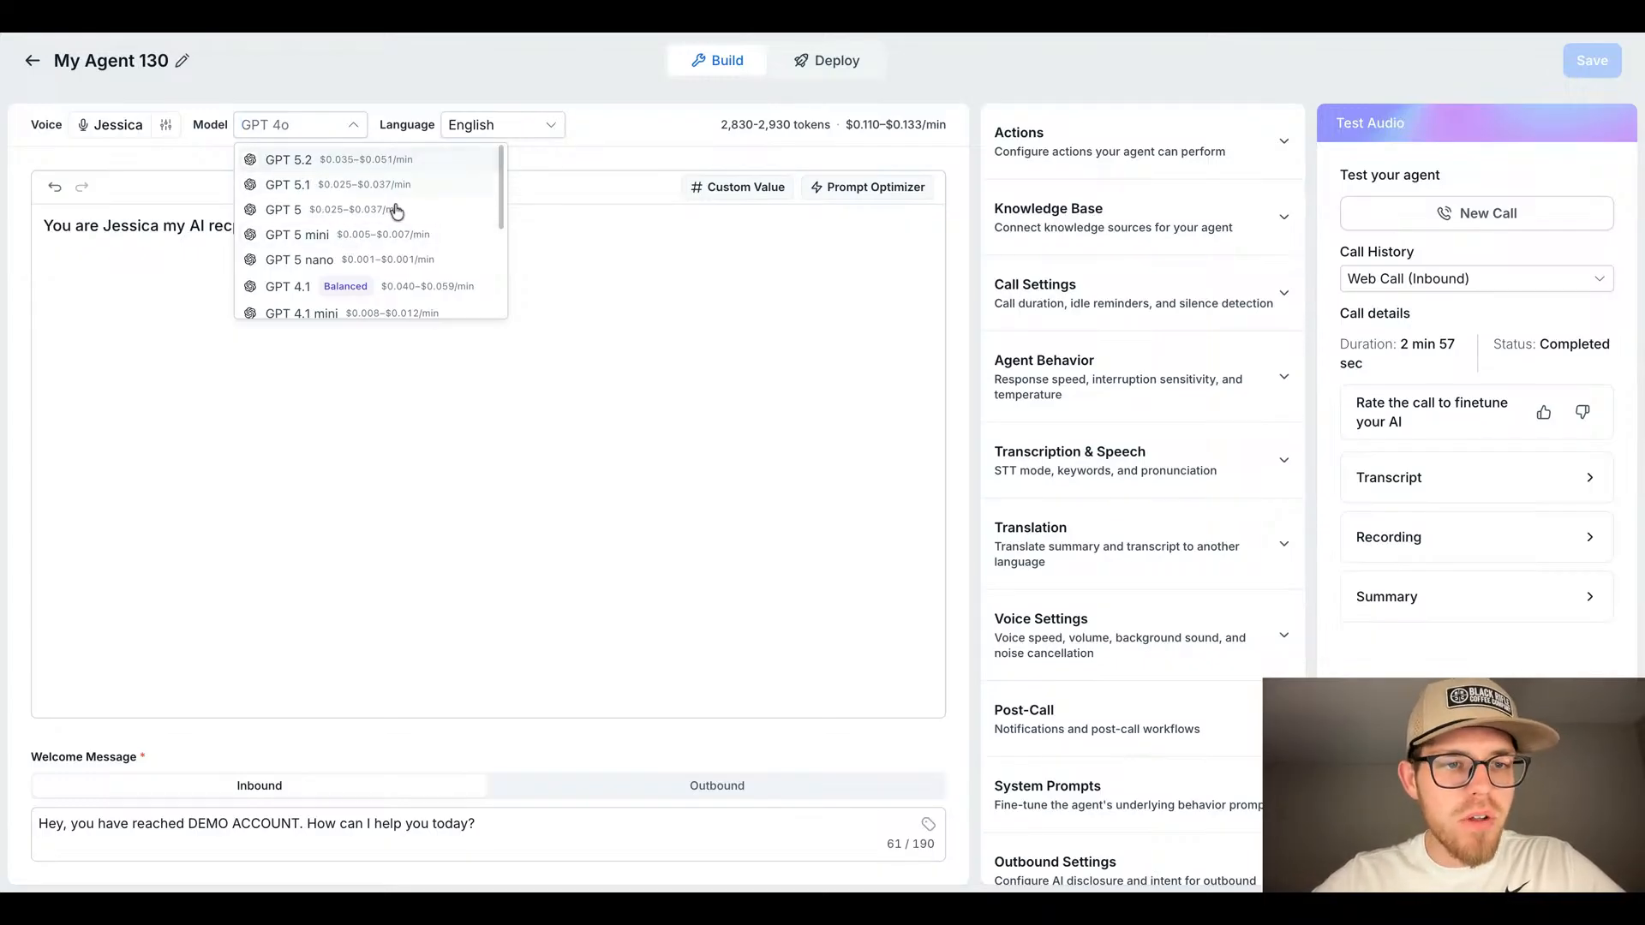
scroll(433, 250, down, 2)
scroll(431, 255, up, 2)
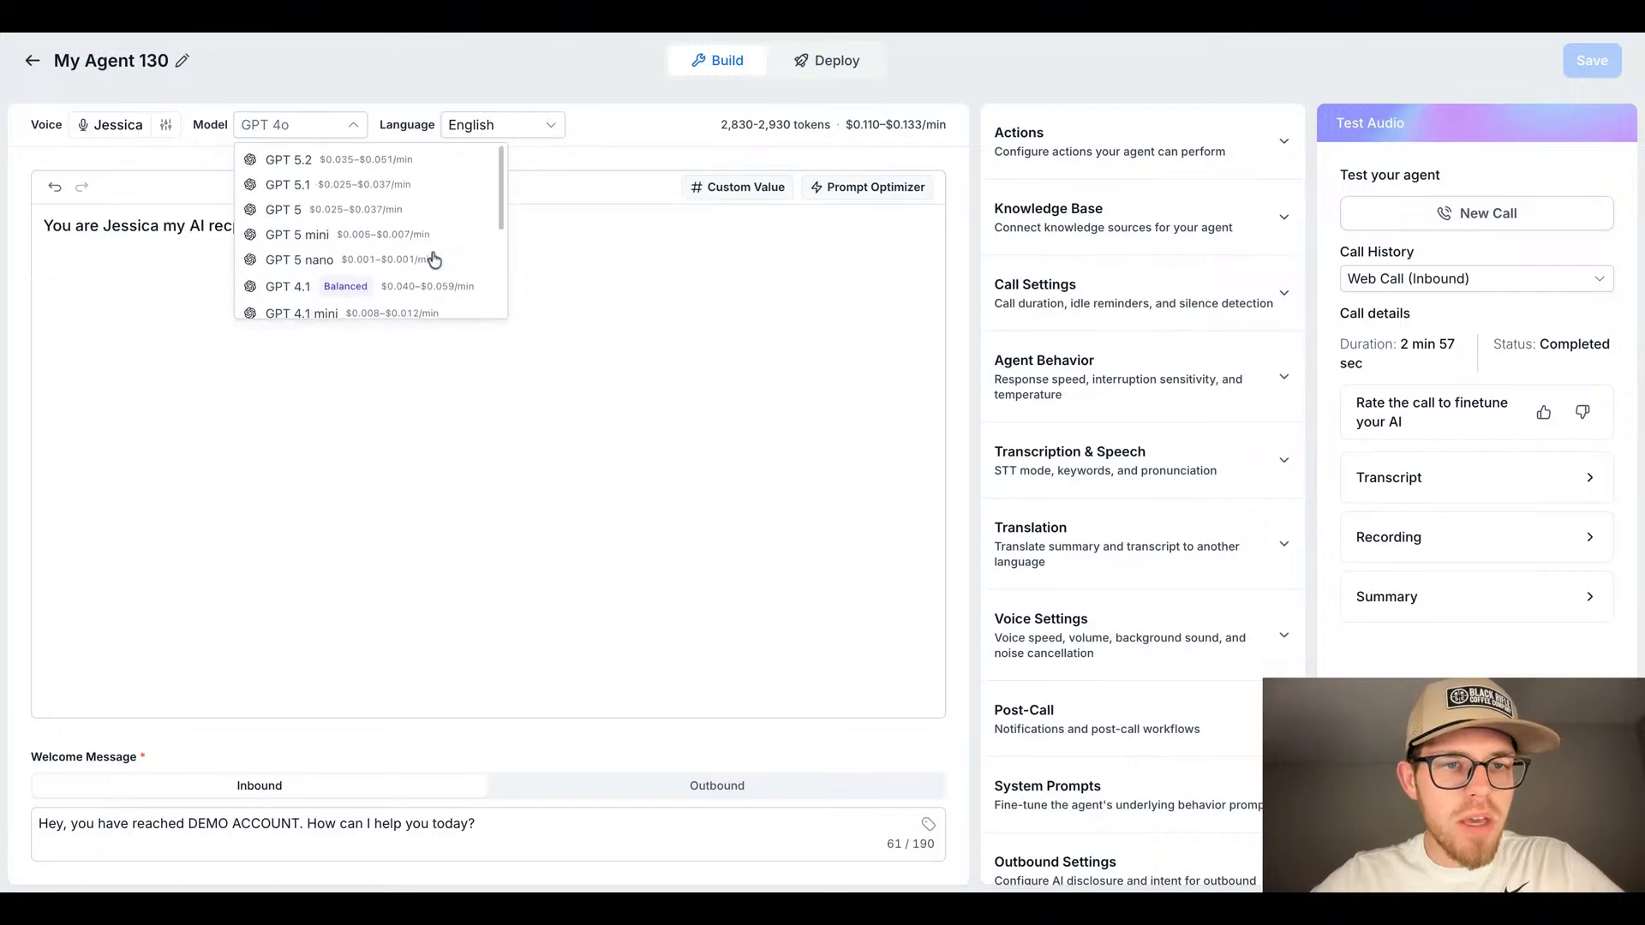
click(647, 142)
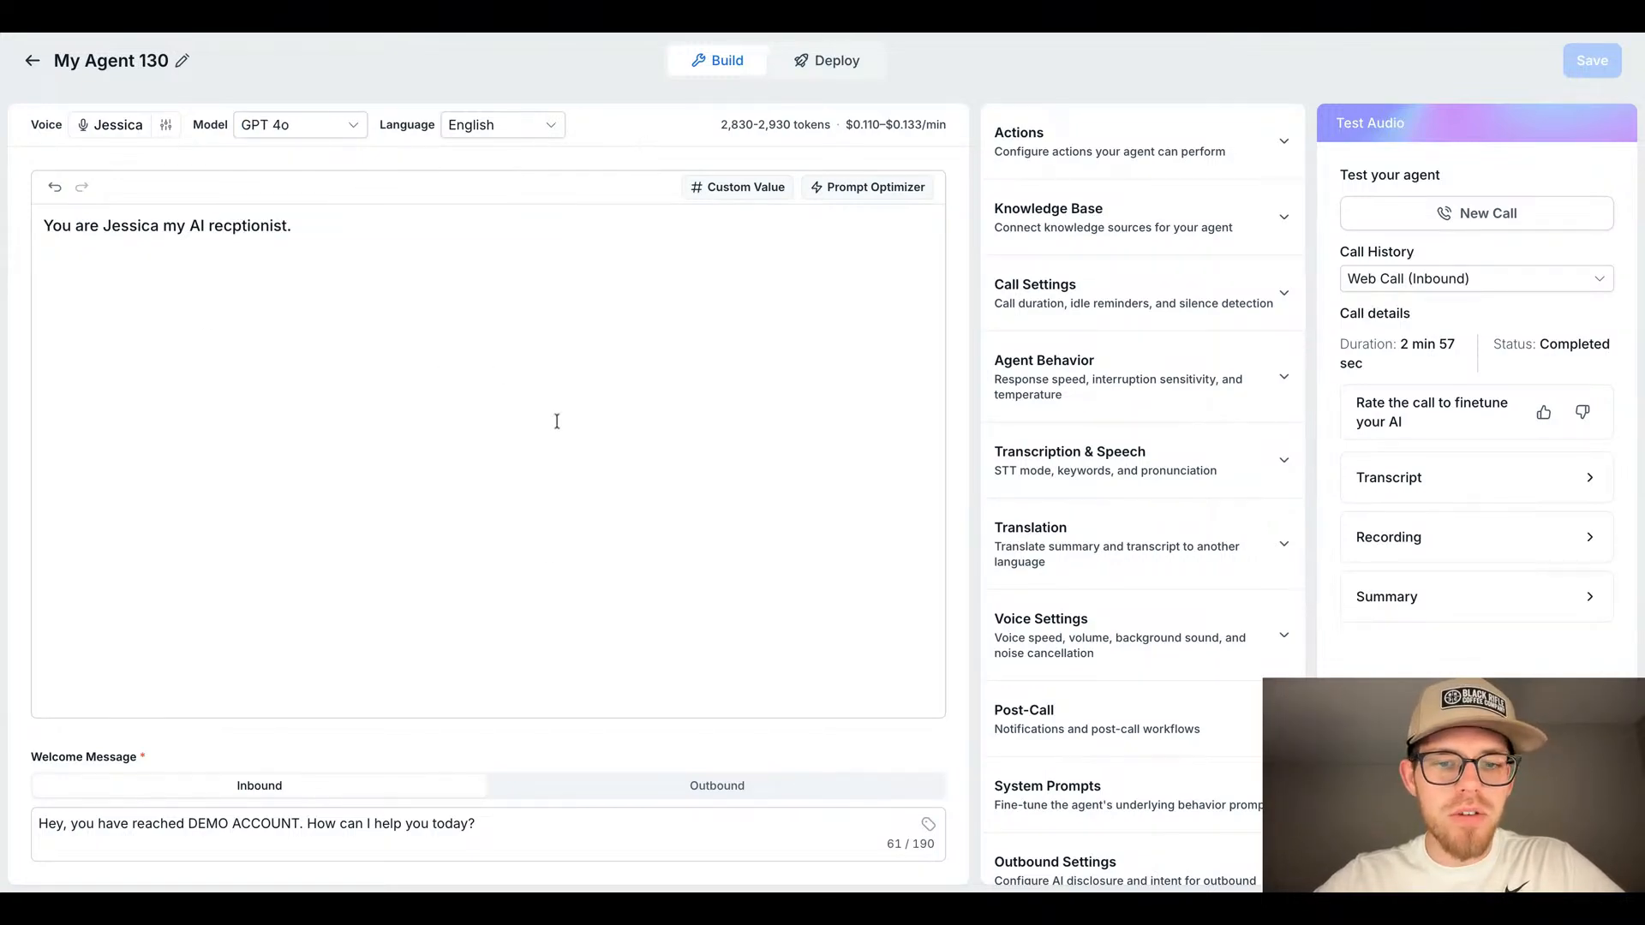
click(315, 127)
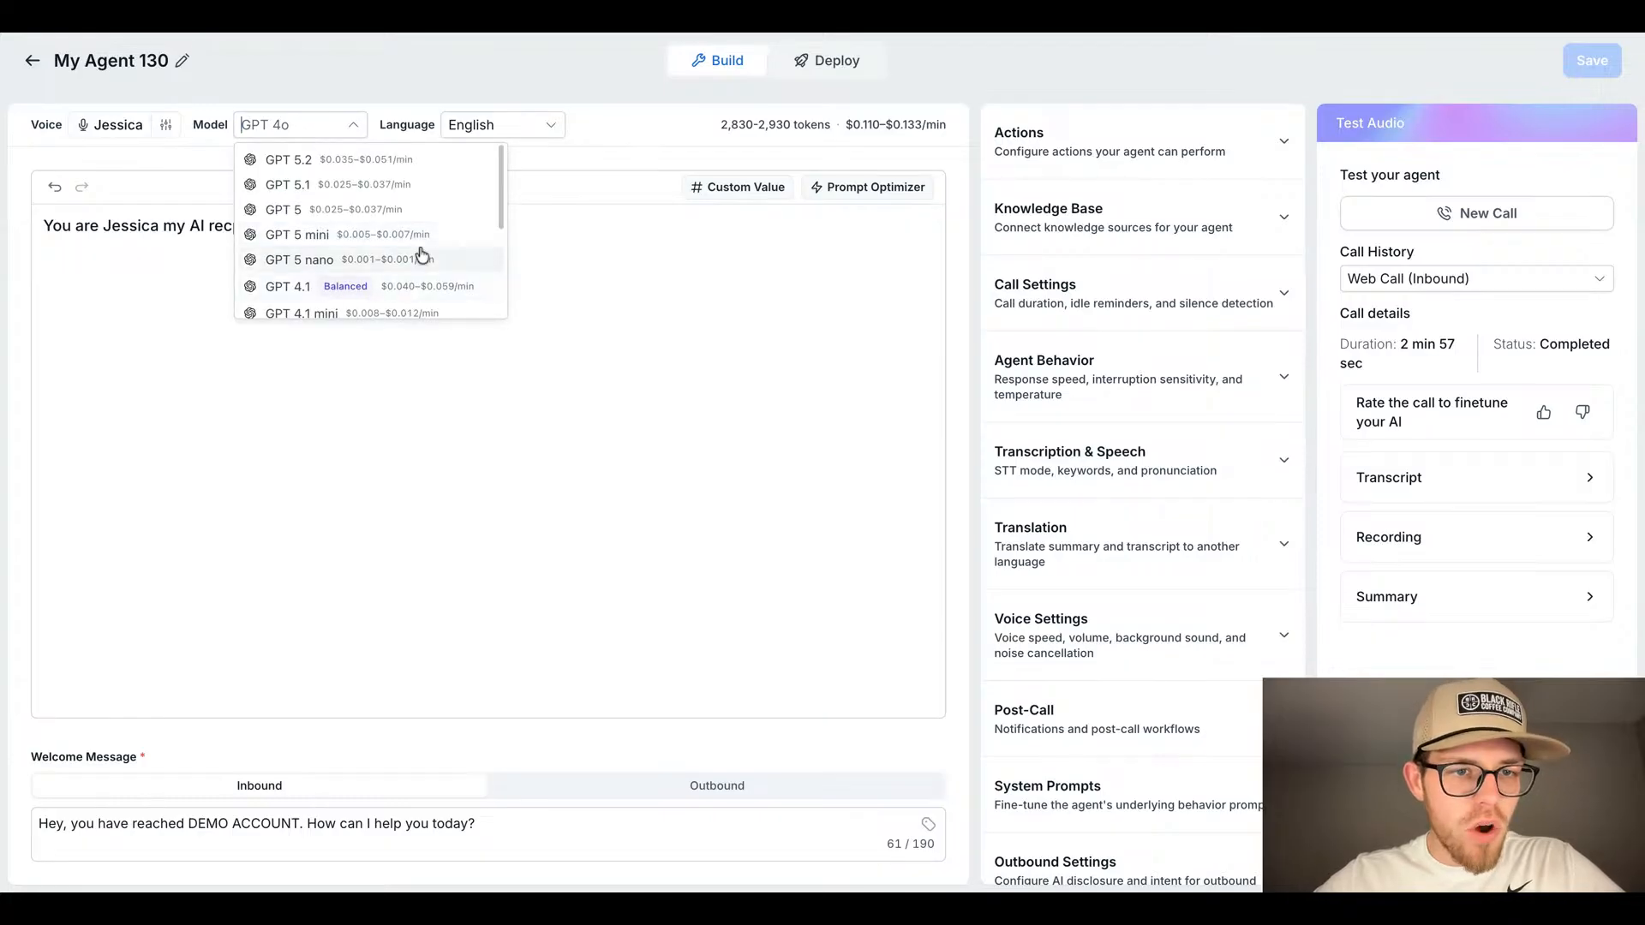
scroll(420, 257, down, 1)
scroll(422, 253, up, 1)
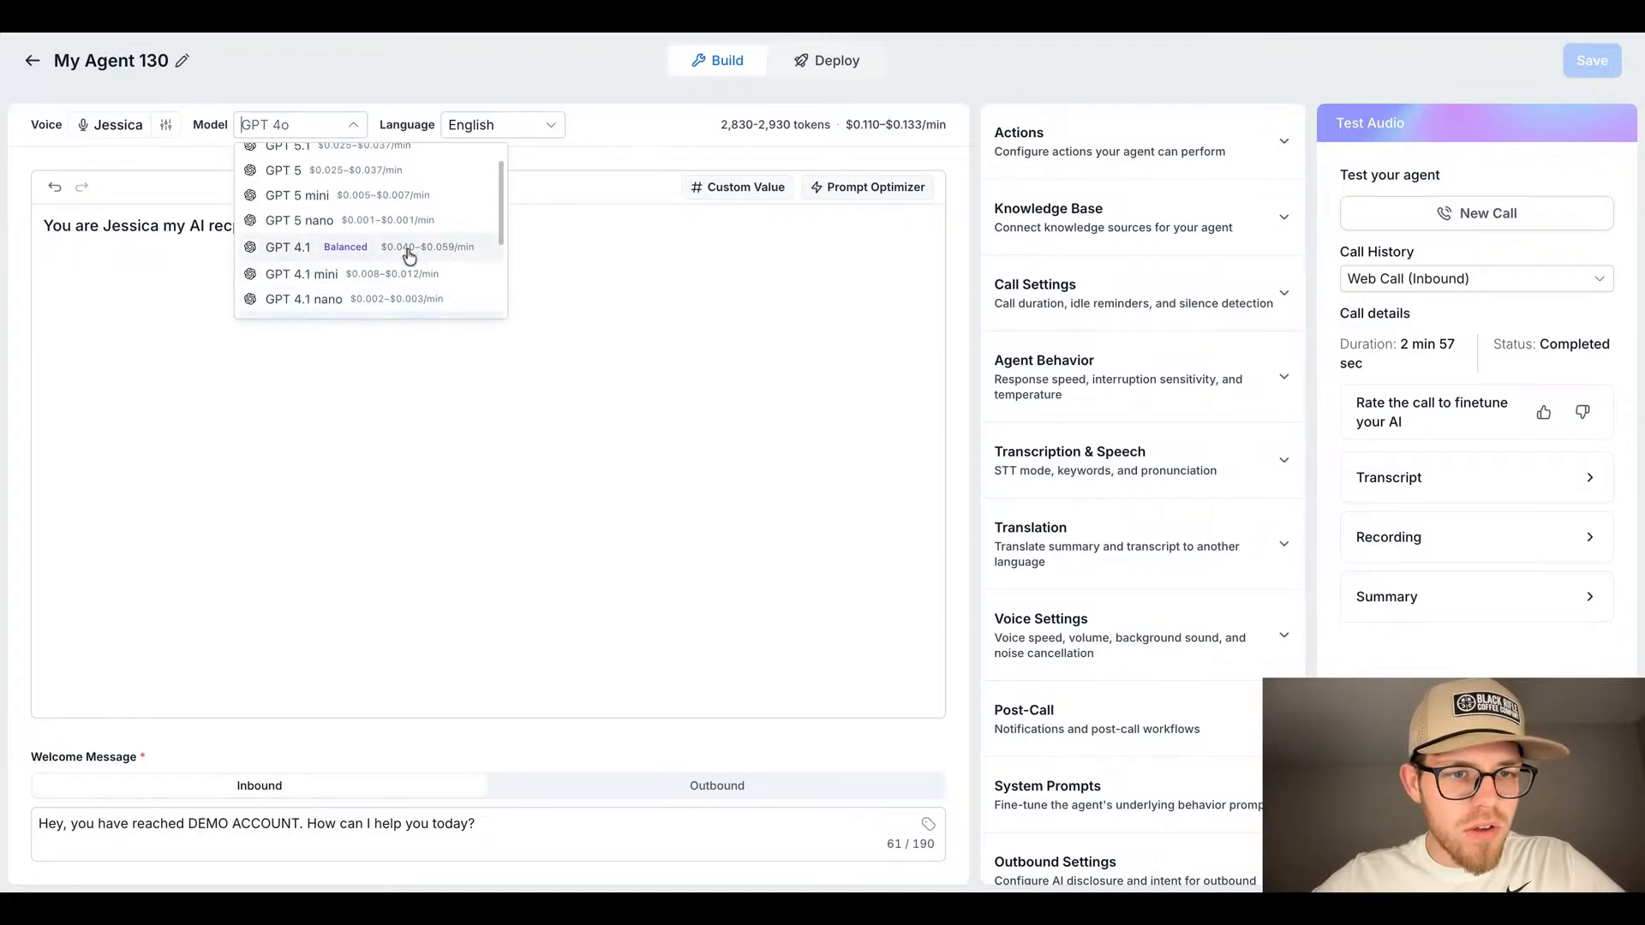
scroll(415, 257, down, 2)
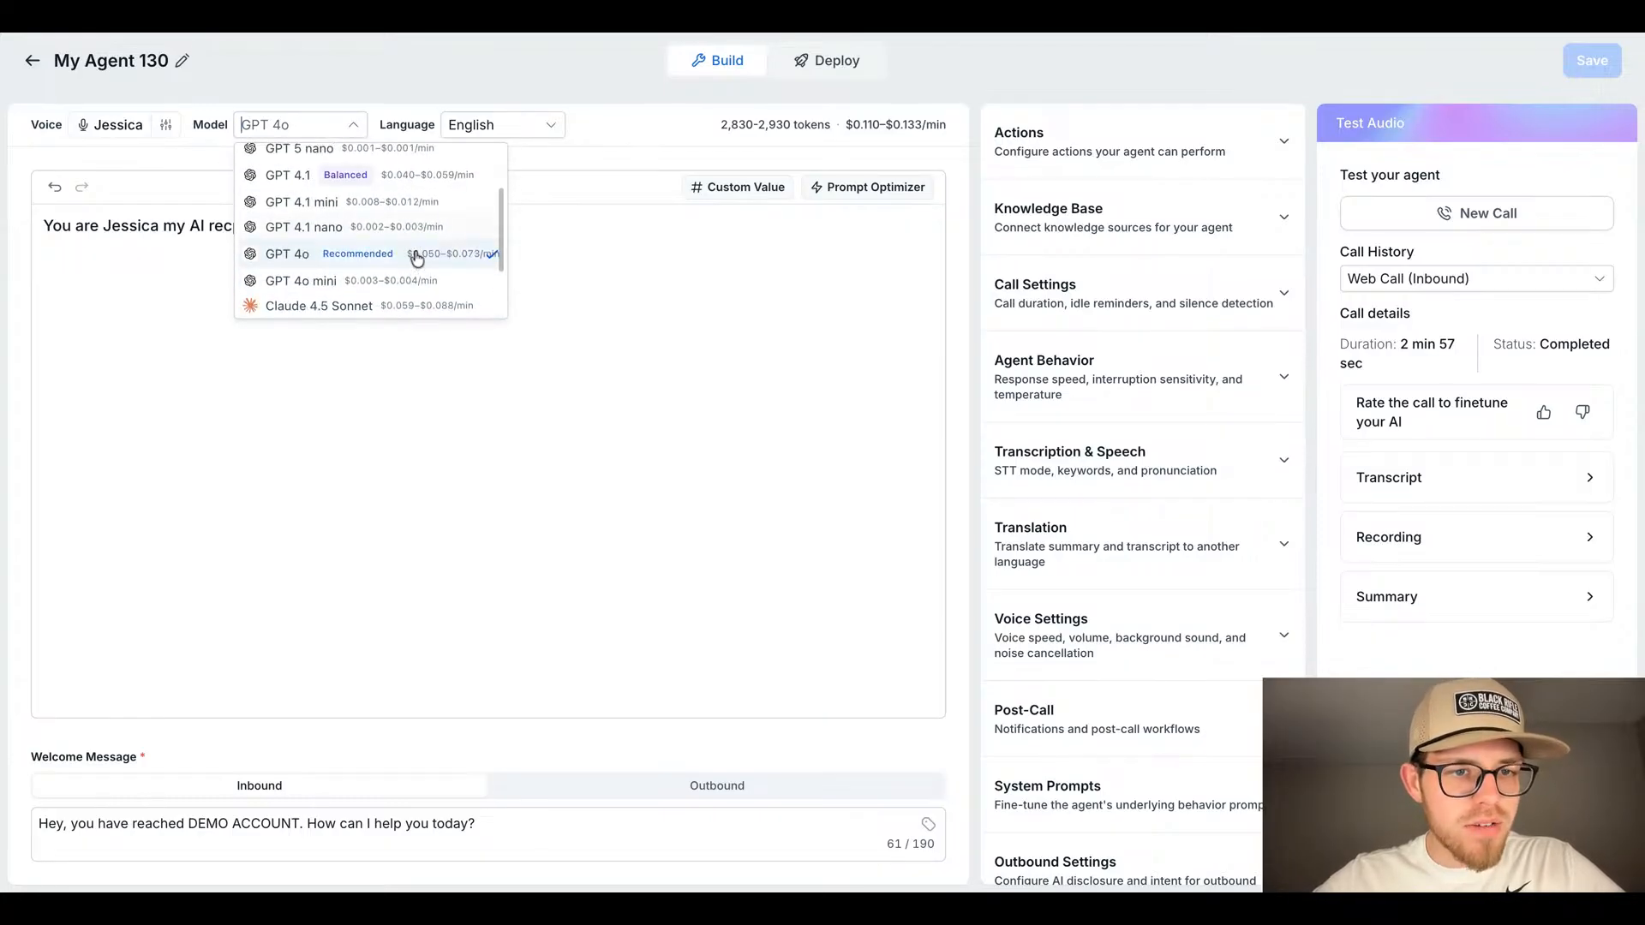
scroll(415, 255, up, 3)
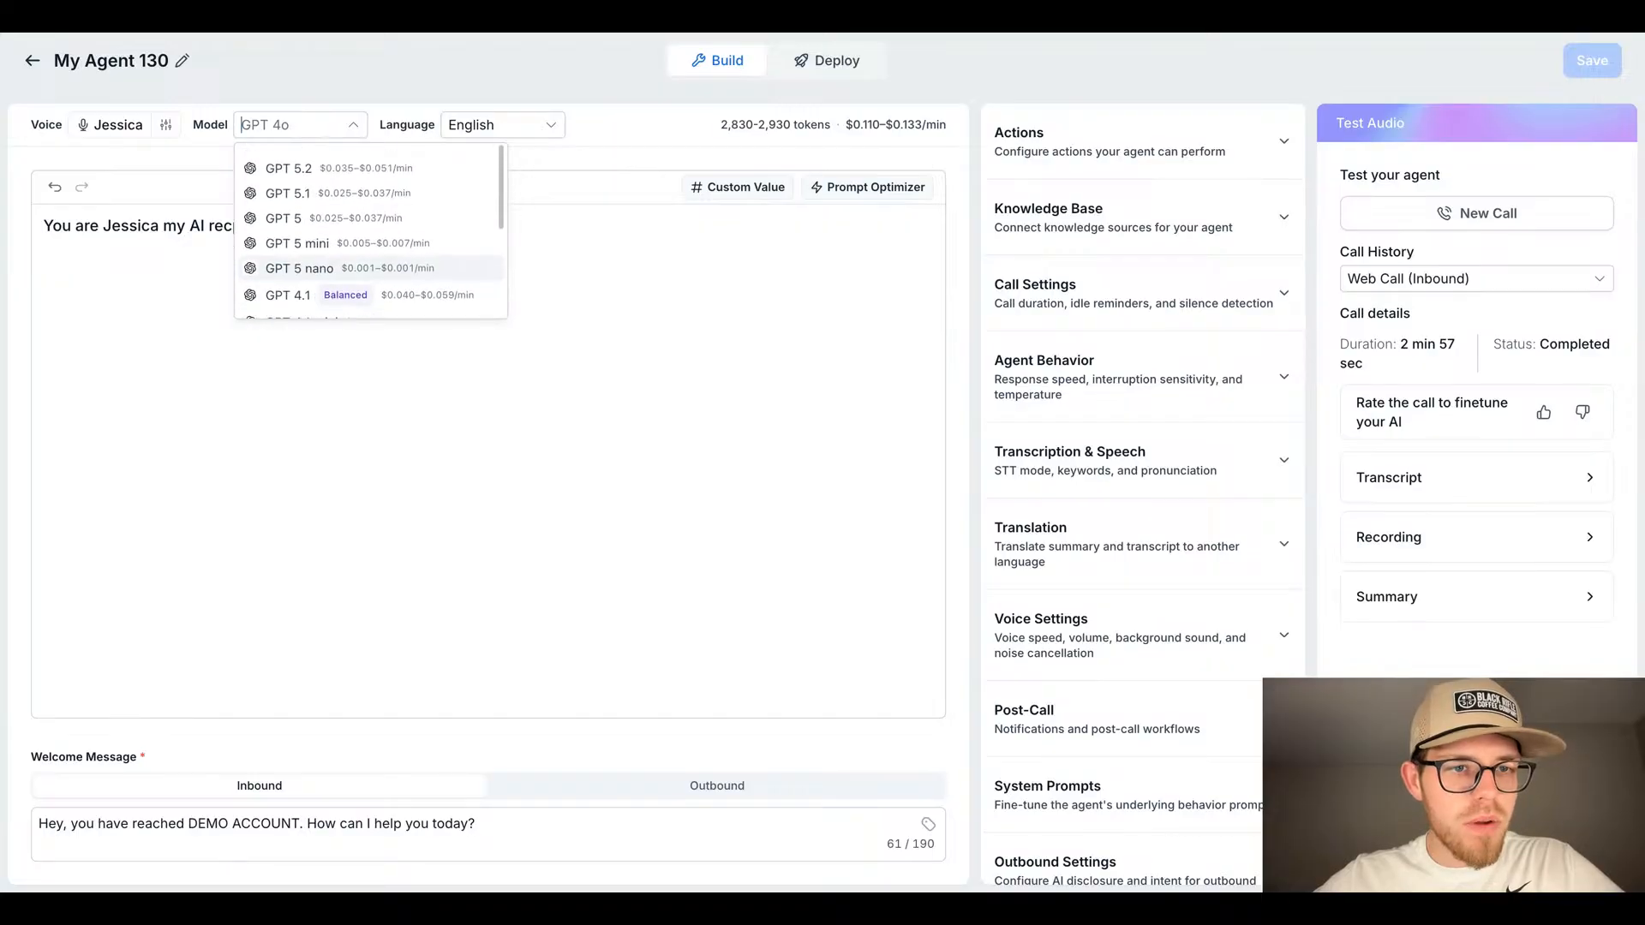
scroll(392, 176, up, 1)
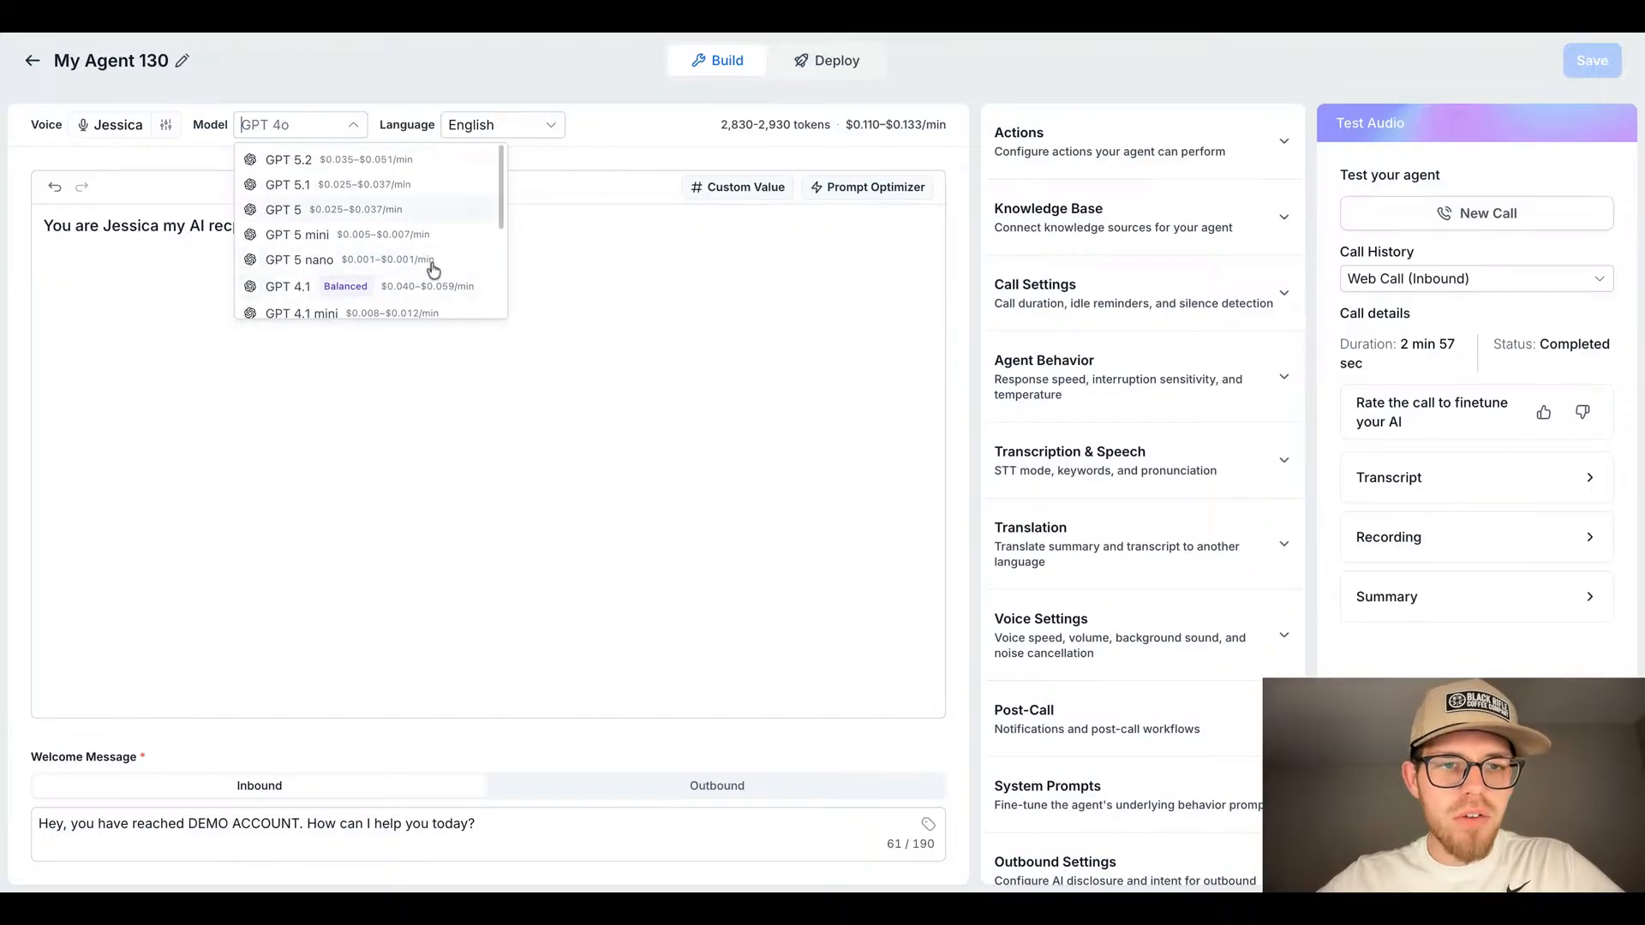
click(622, 137)
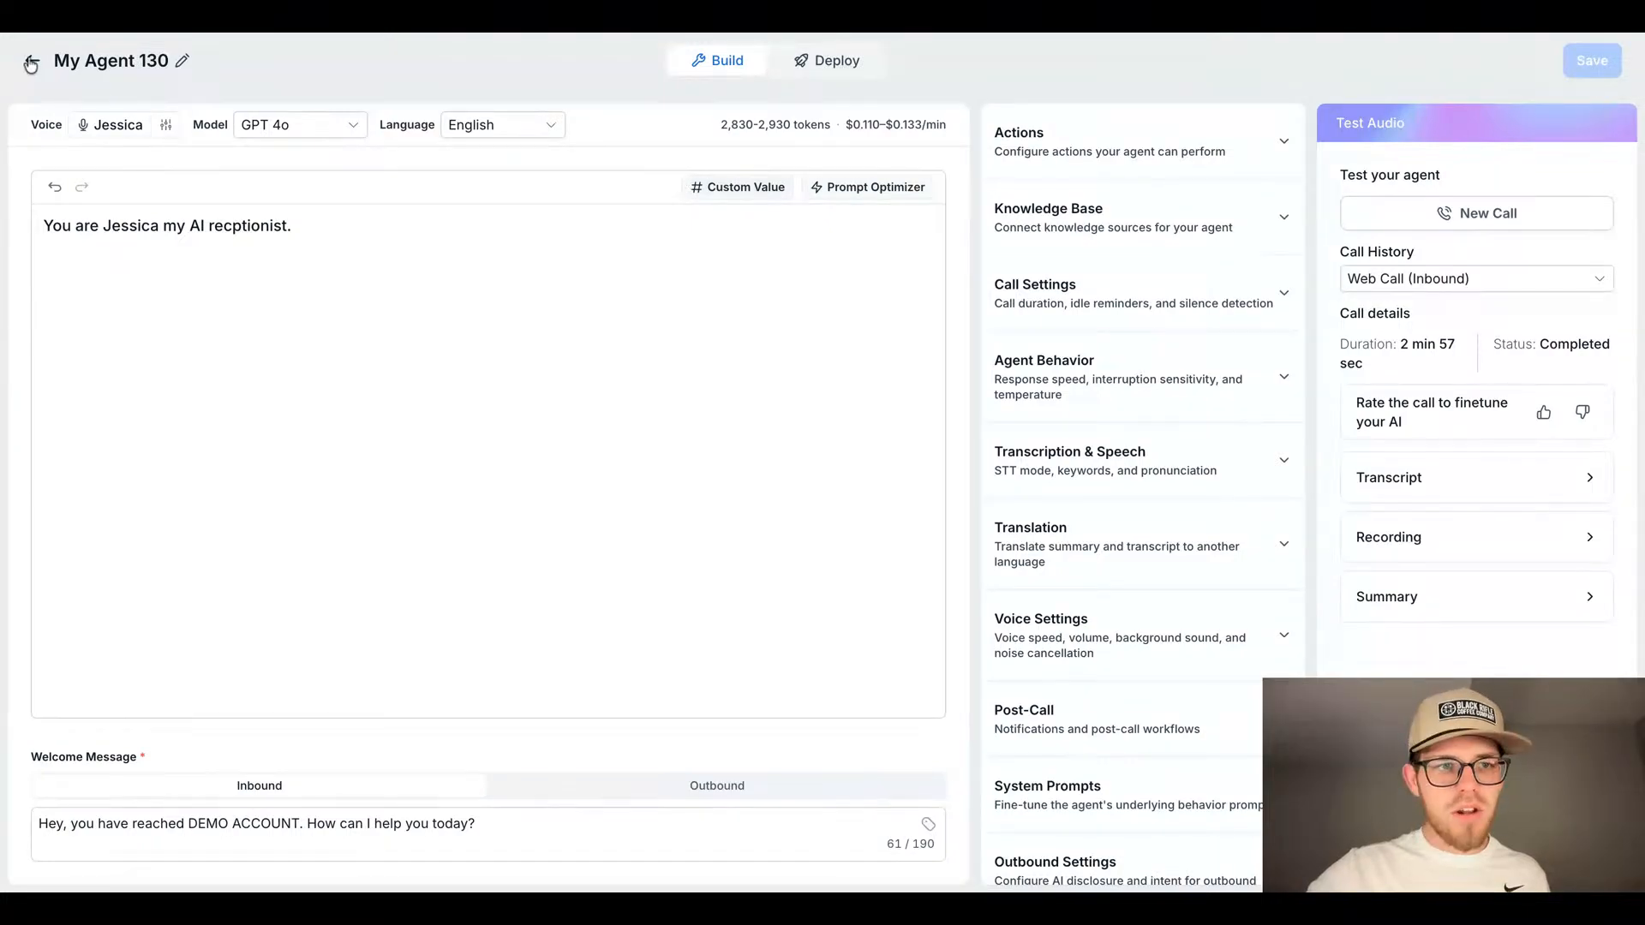
Step: Rename the agent as "Basic prompt" and save it
click(183, 61)
triple_click(181, 57)
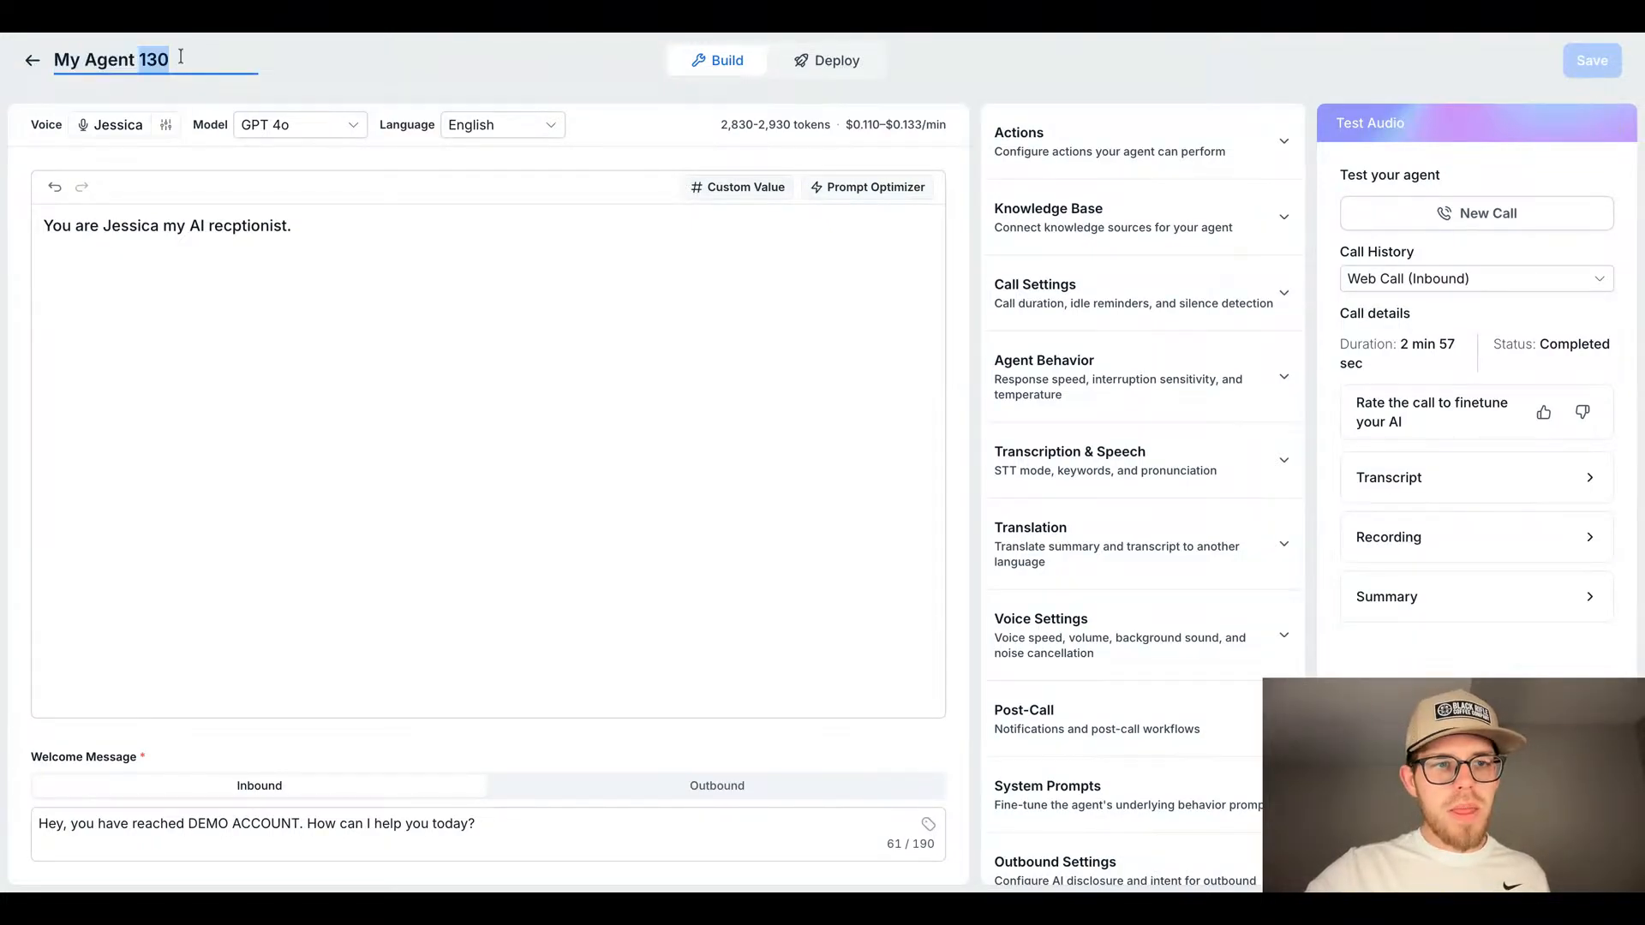
key(BackSpace)
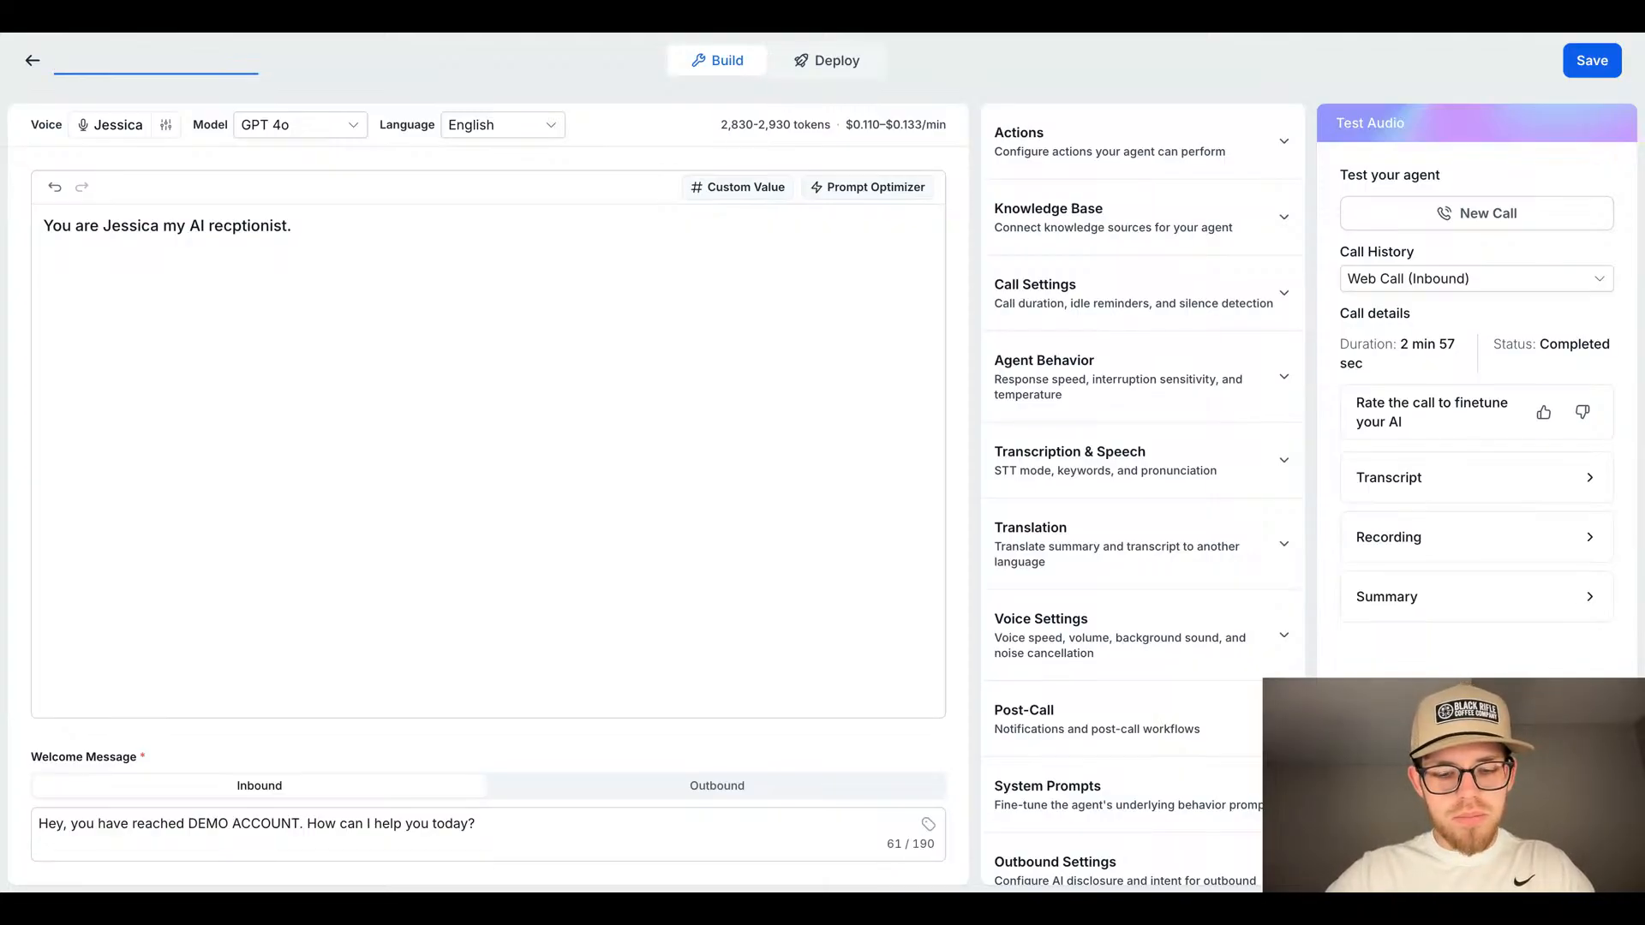
text(Basic)
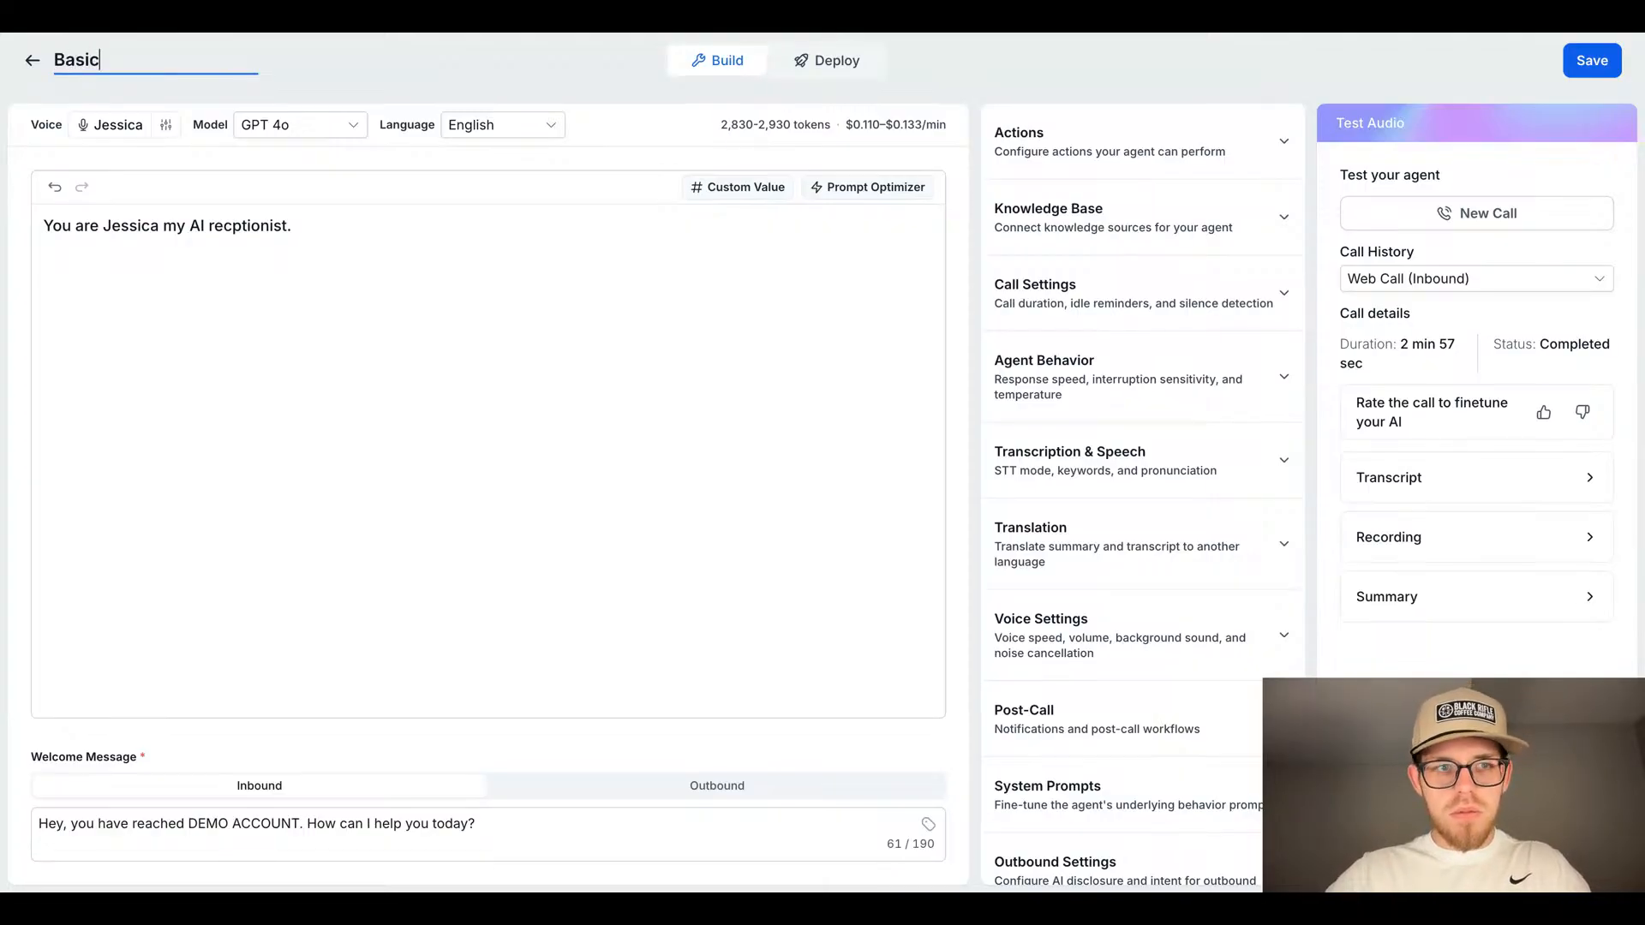
text( pr)
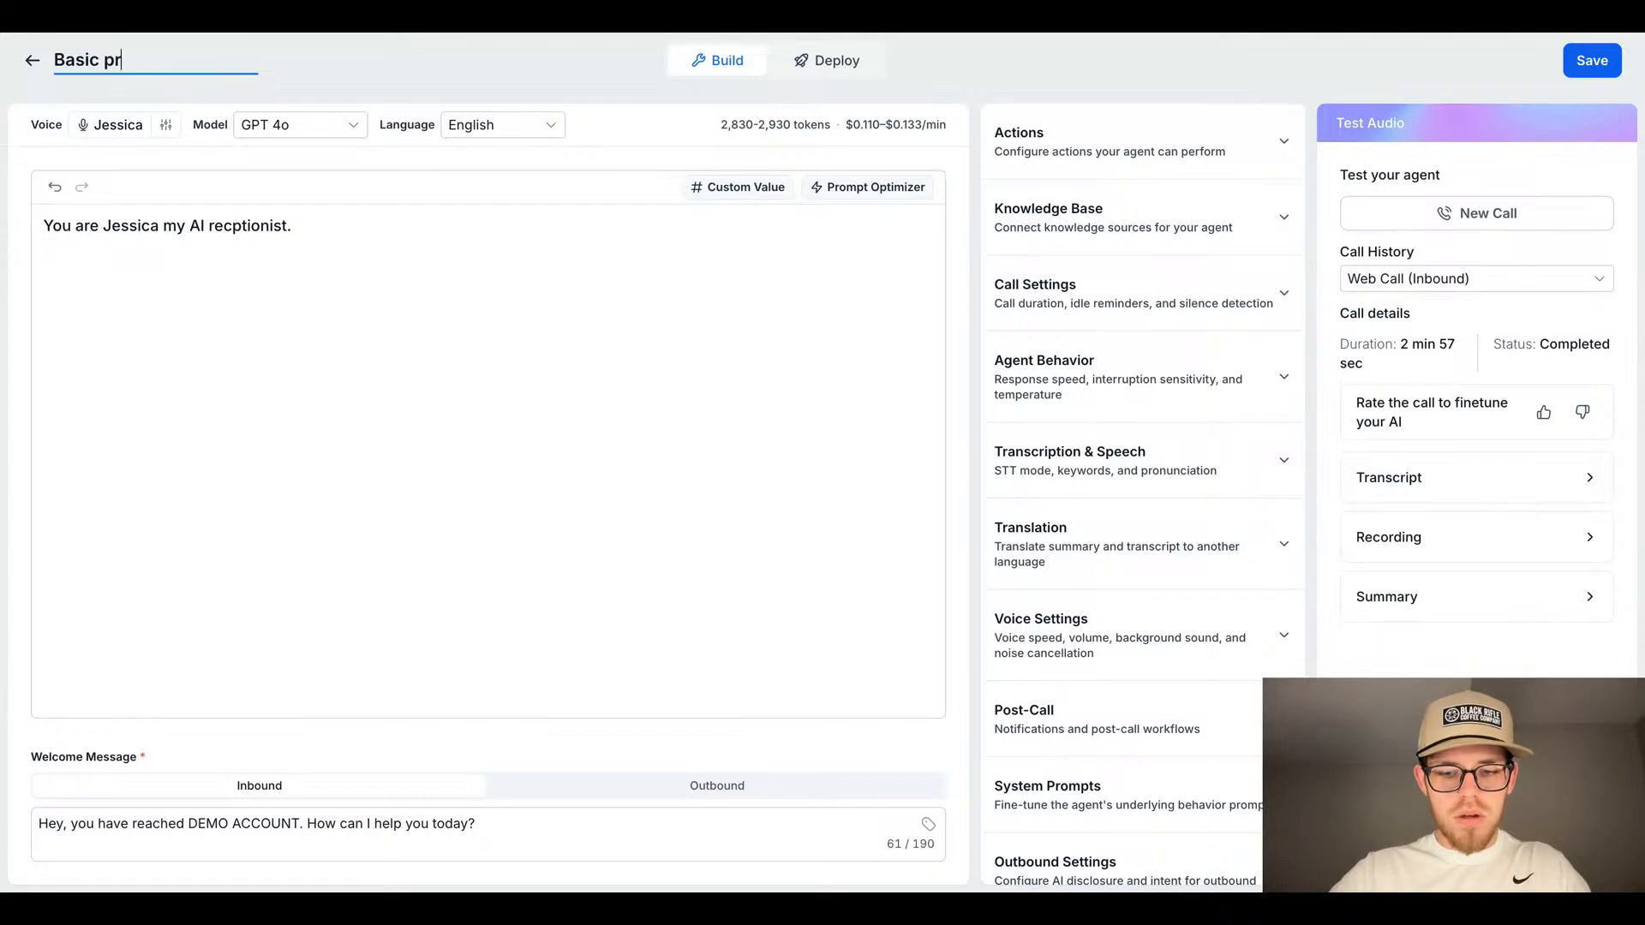
text(om)
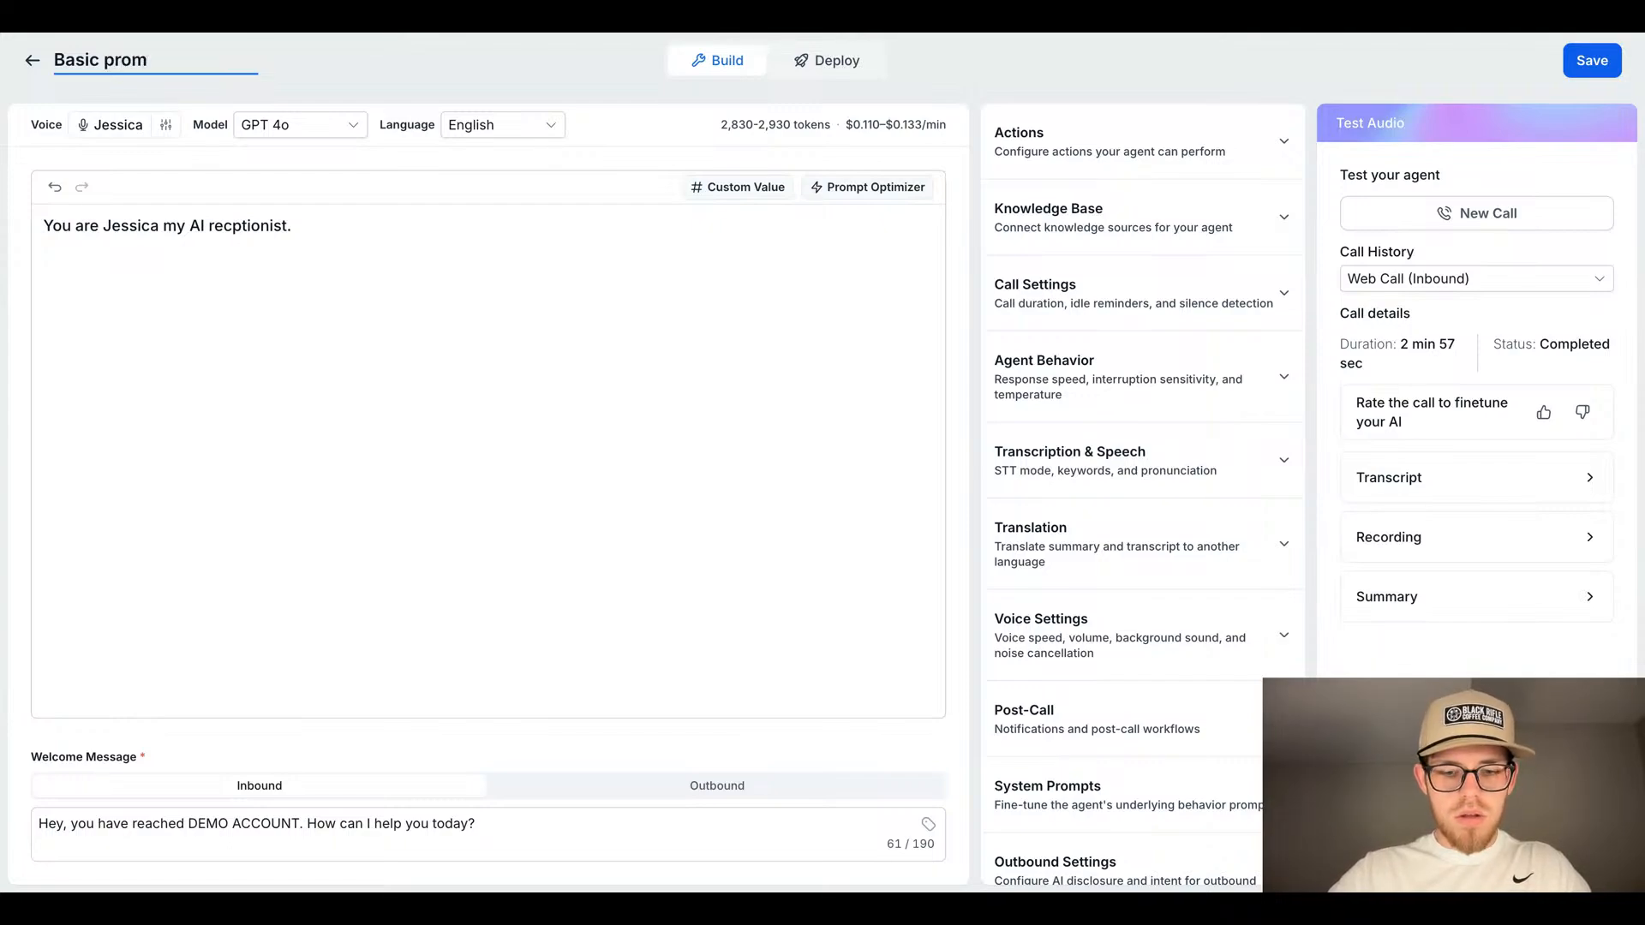
text(pt)
key(Return)
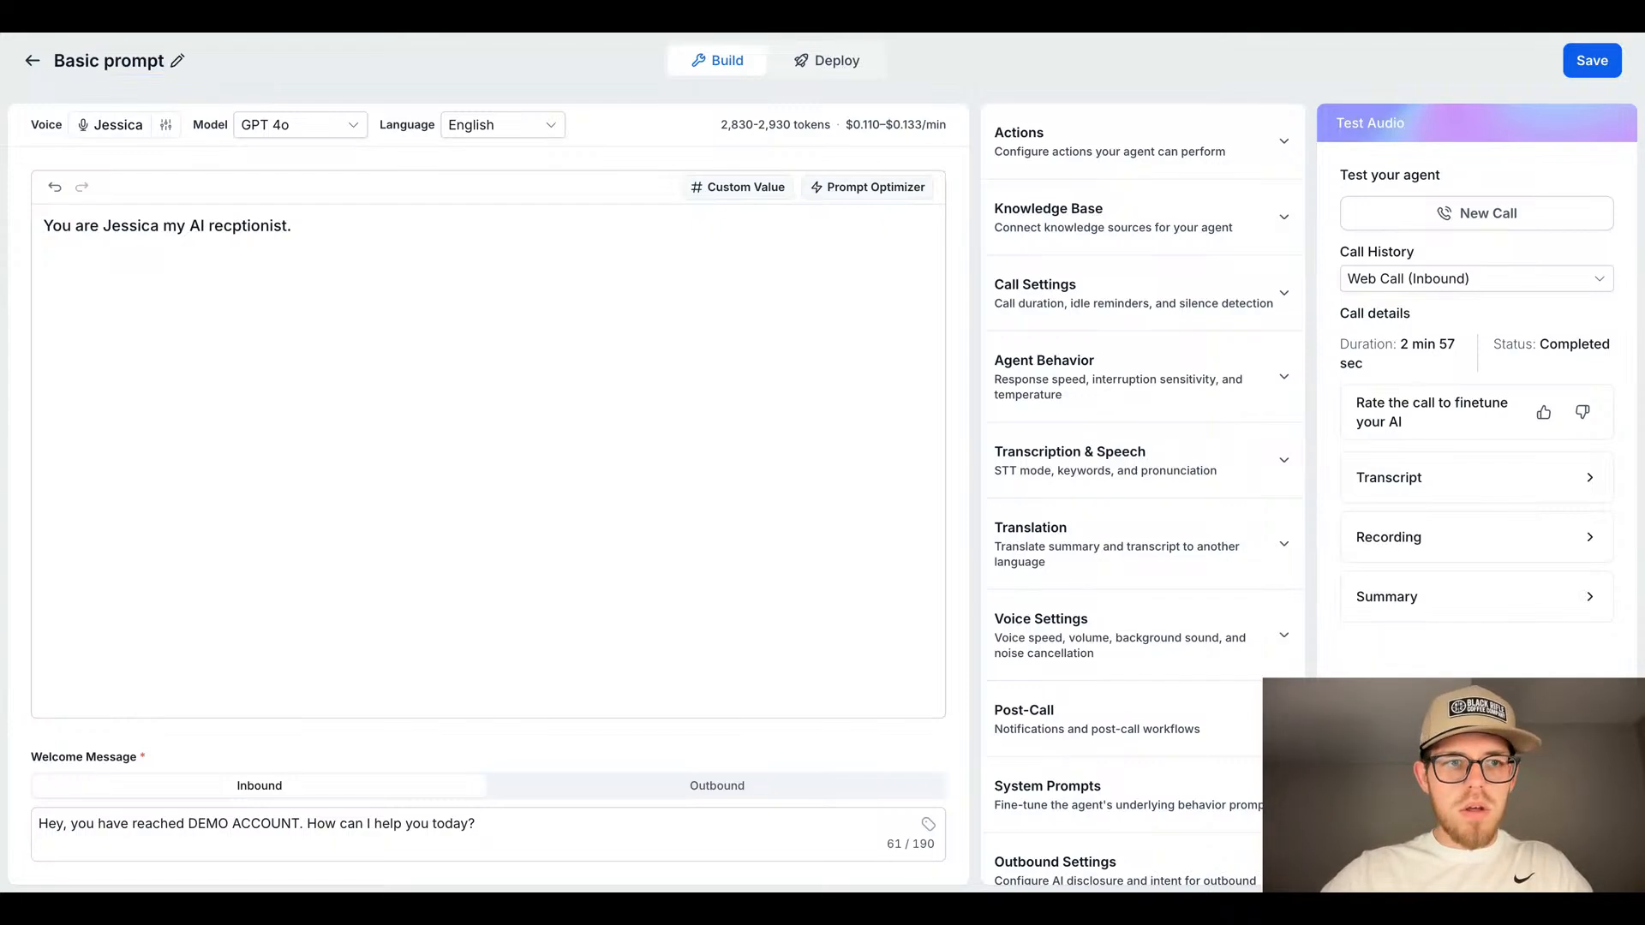
click(1586, 68)
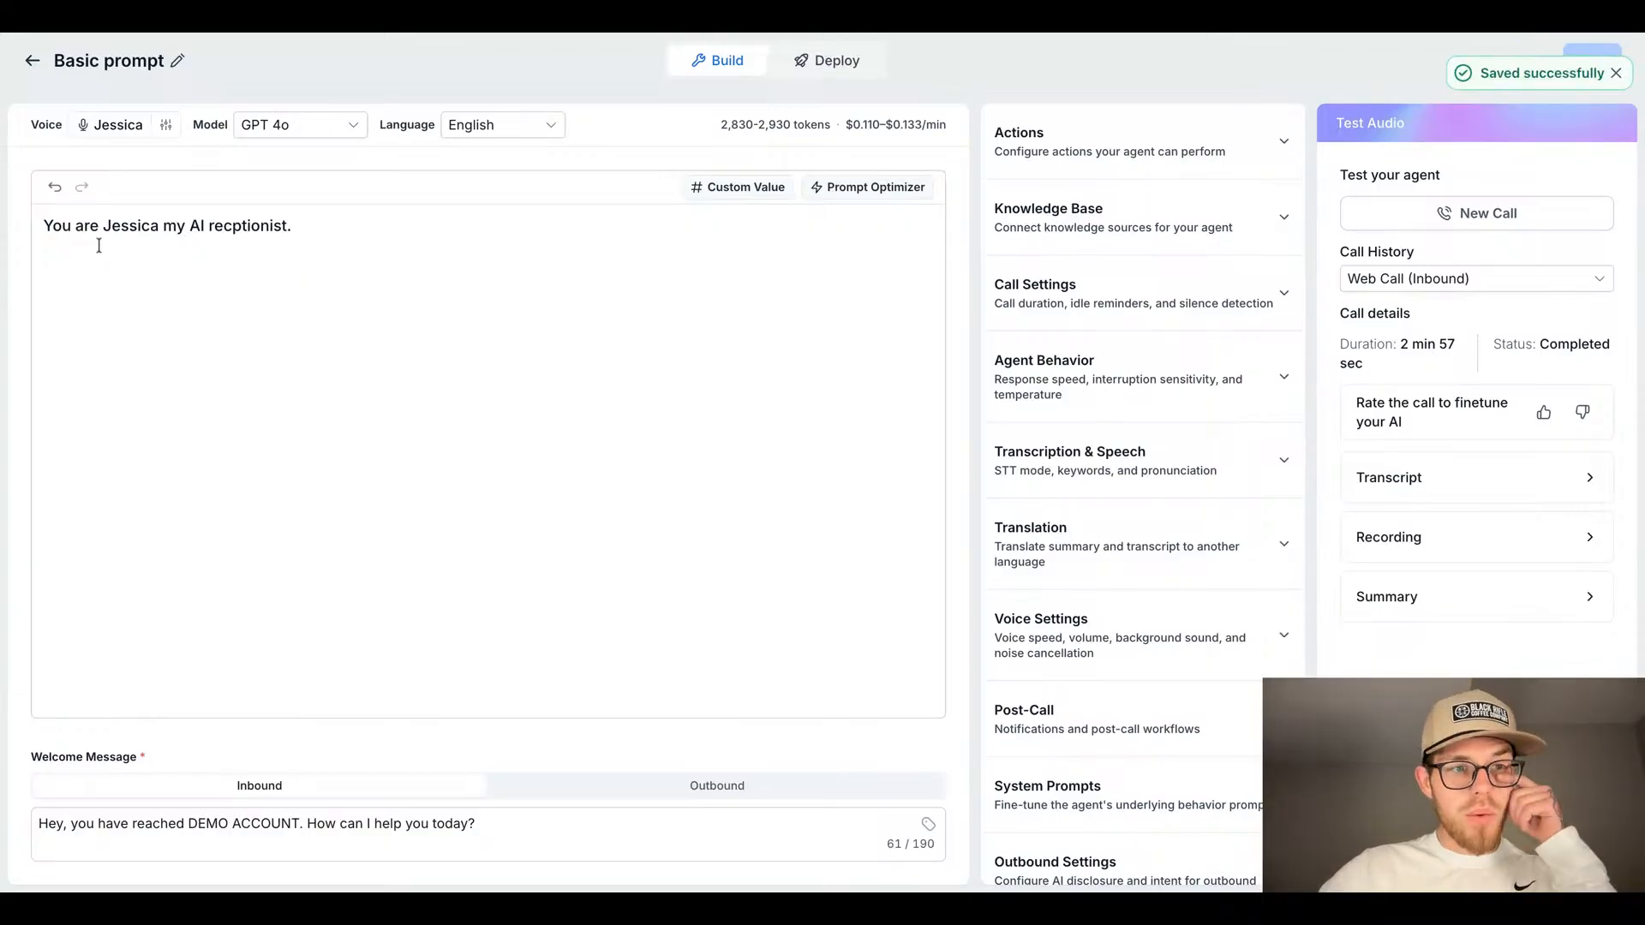
Step: Return to the agent list and compare the prompts of the "Basic prompt" and "Jessica Optimizer prompt" agents
click(32, 65)
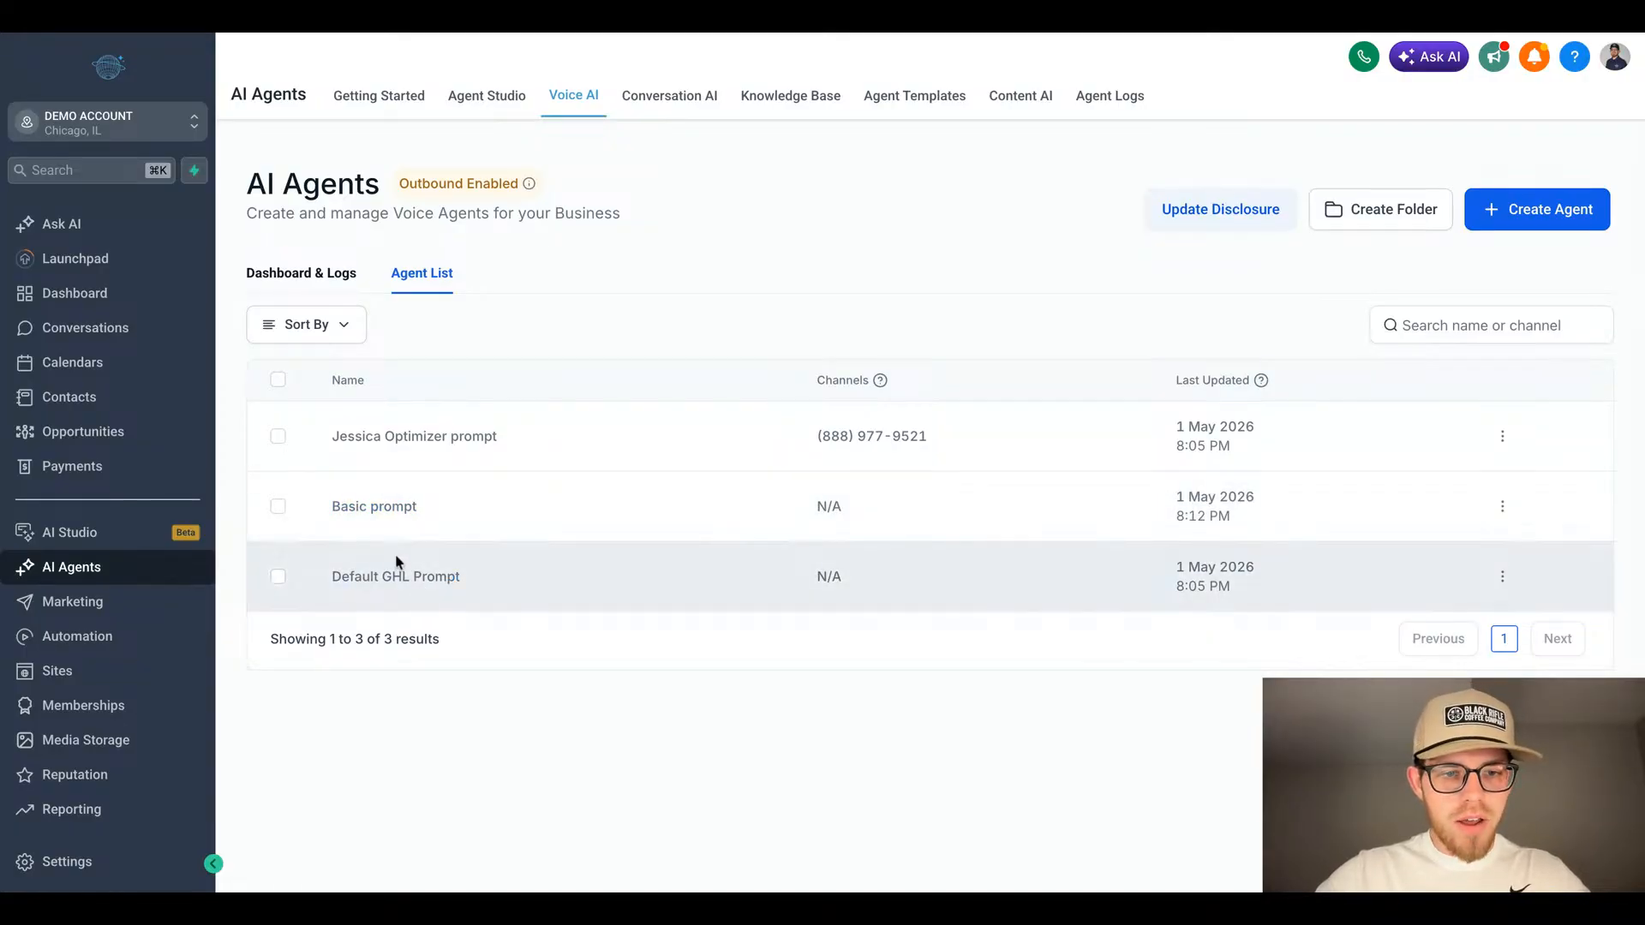
click(377, 514)
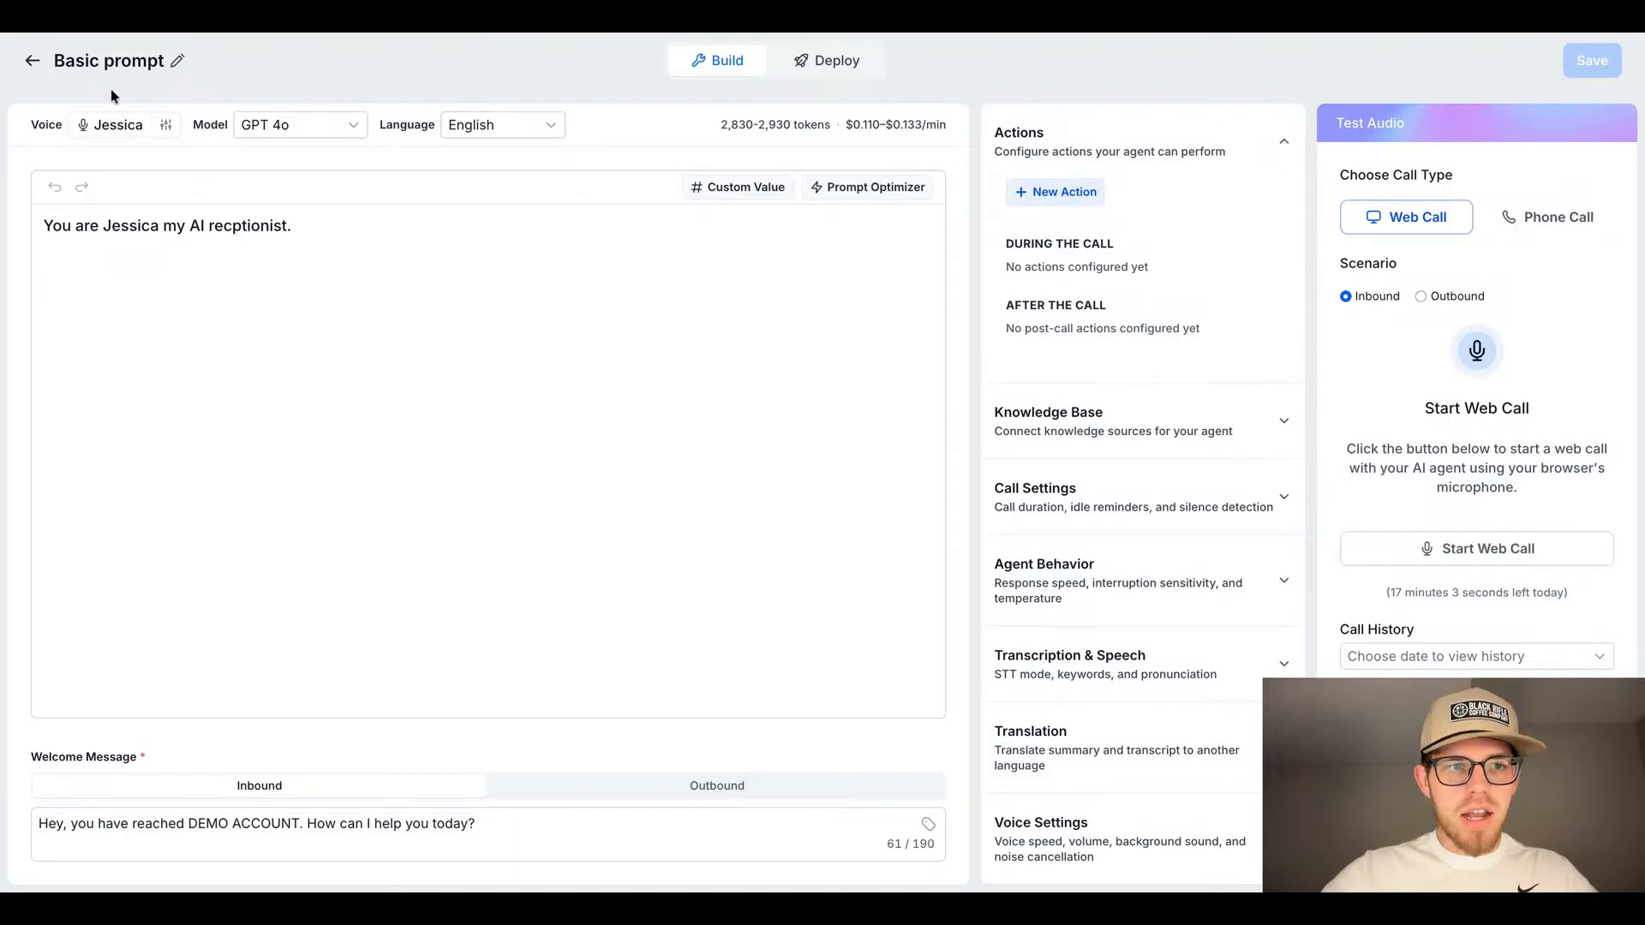
click(31, 61)
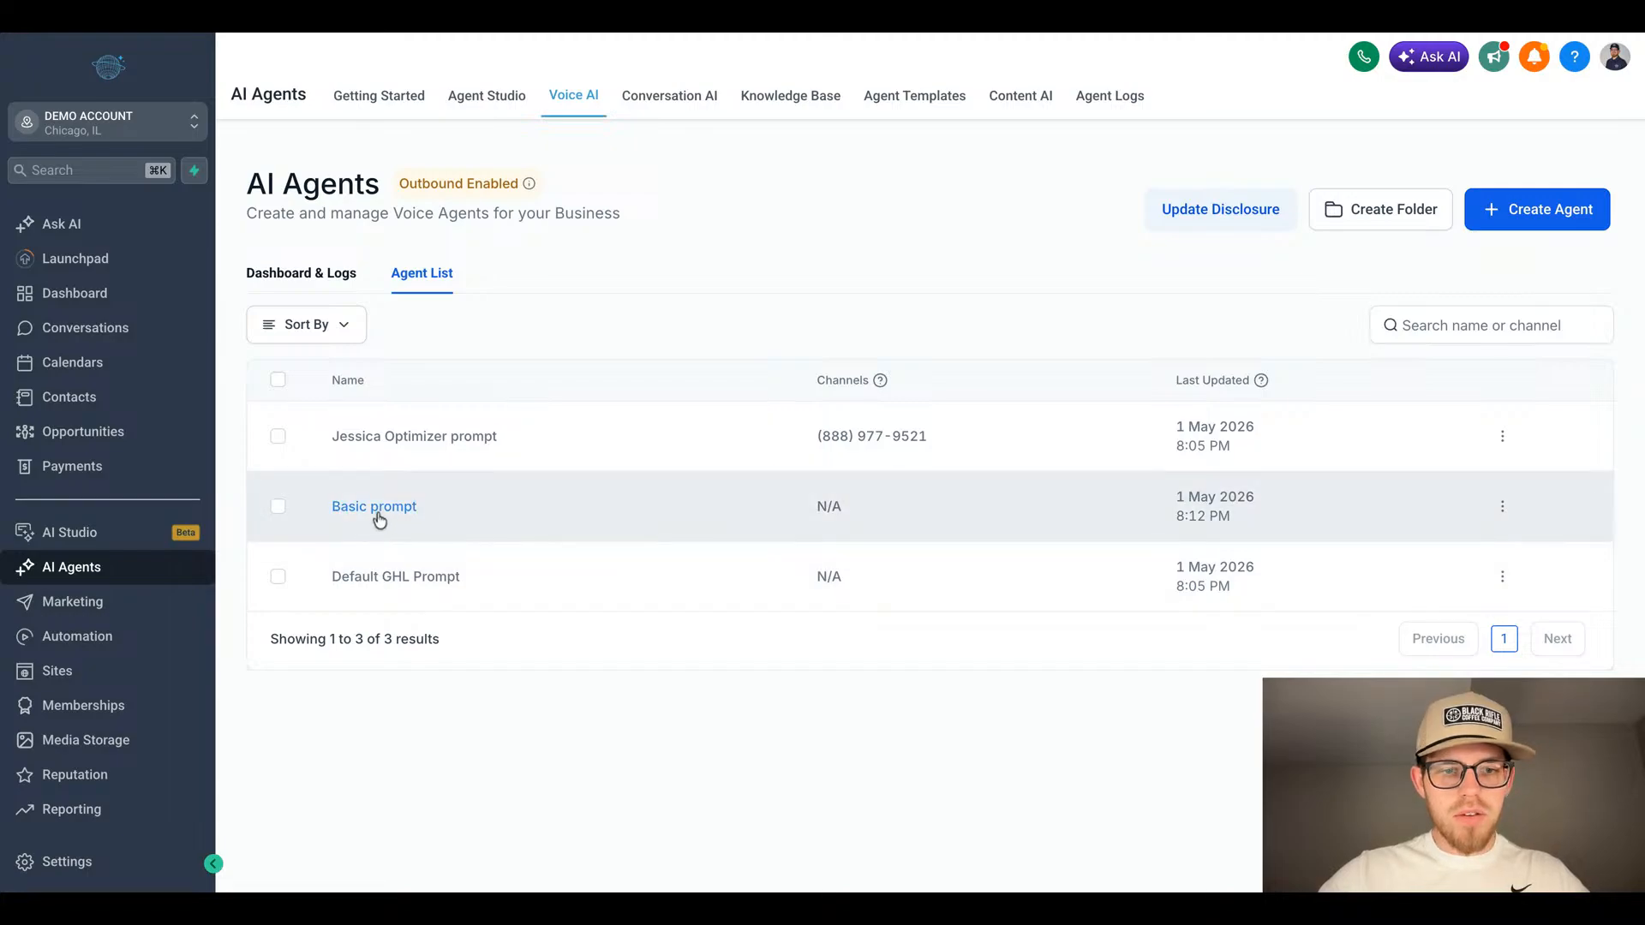
click(1013, 511)
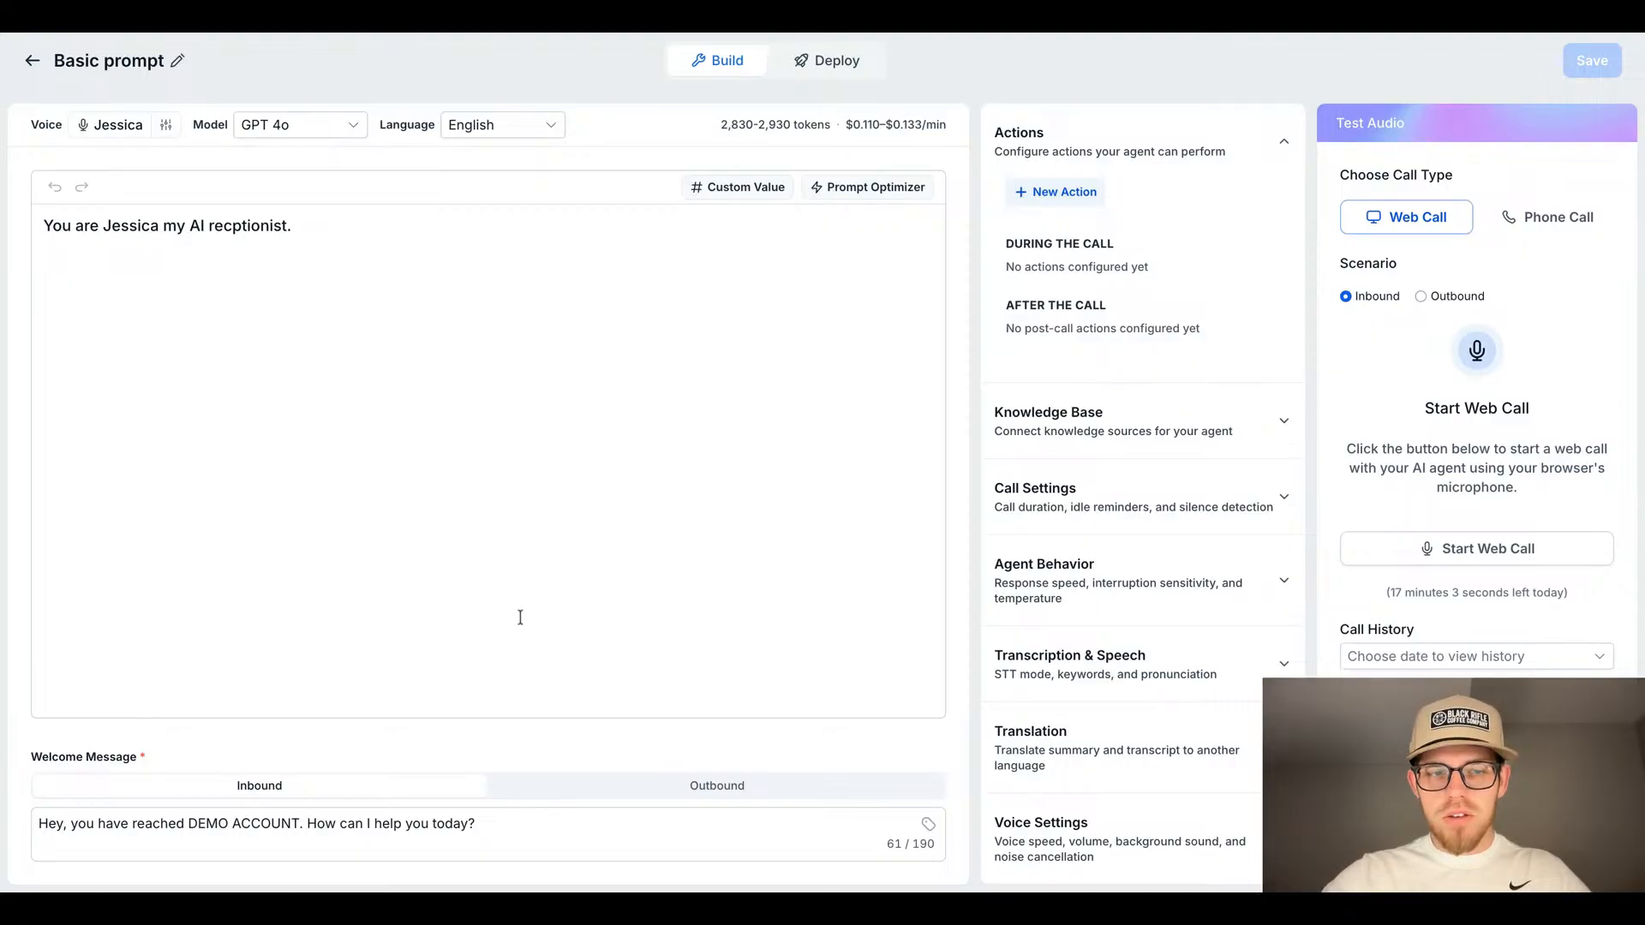
click(340, 238)
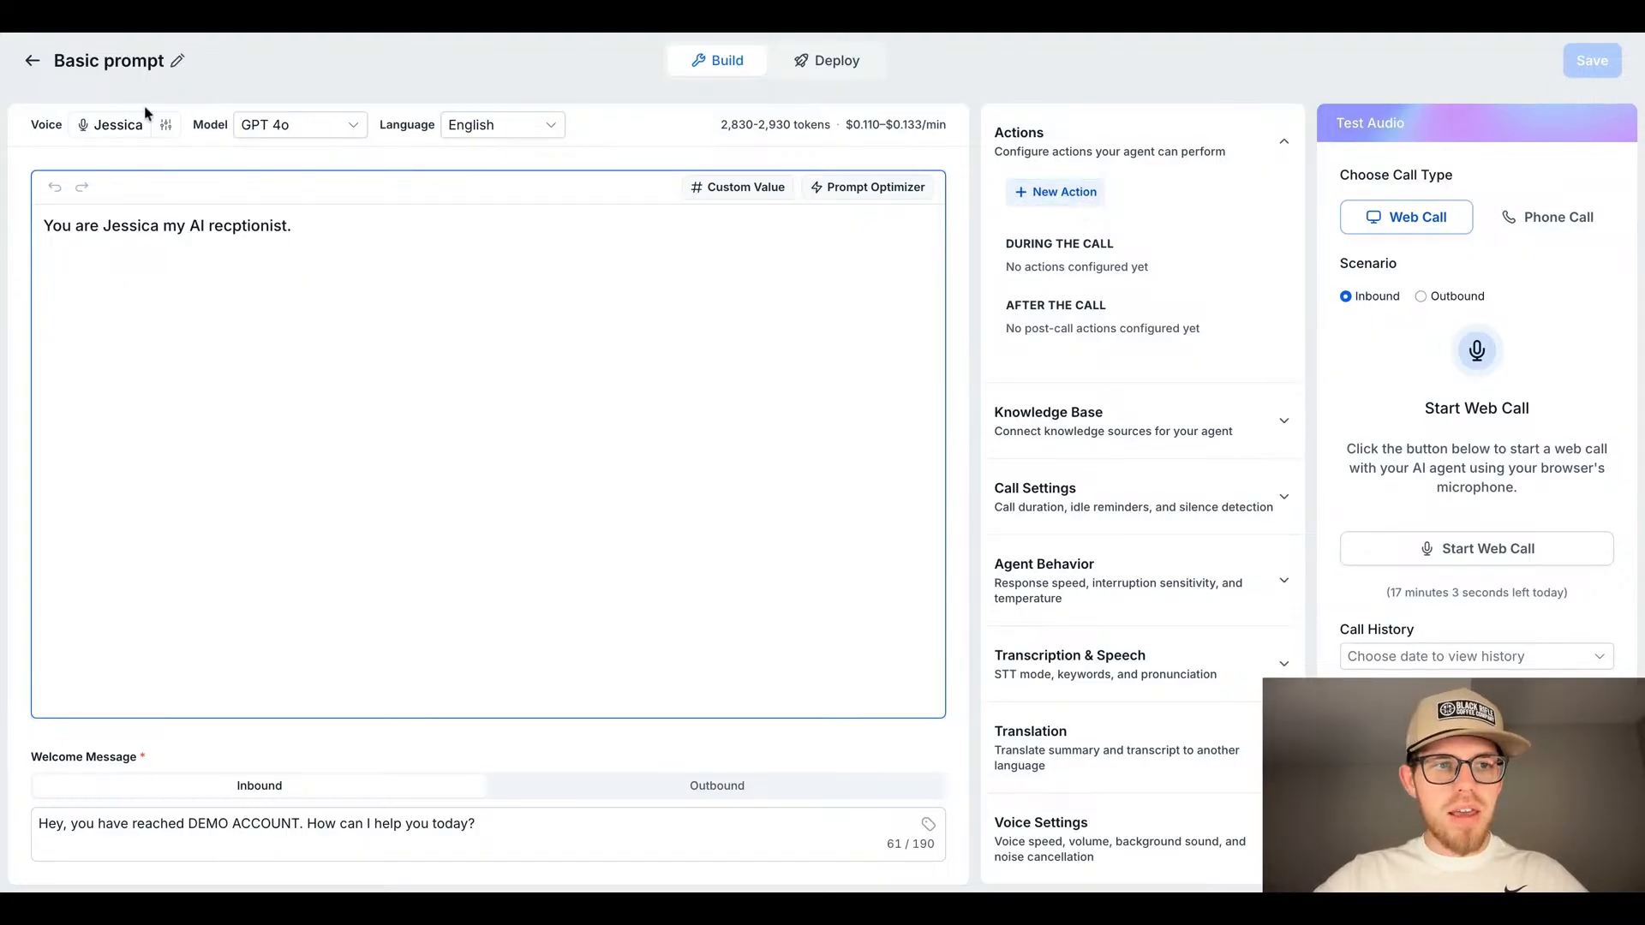
click(31, 63)
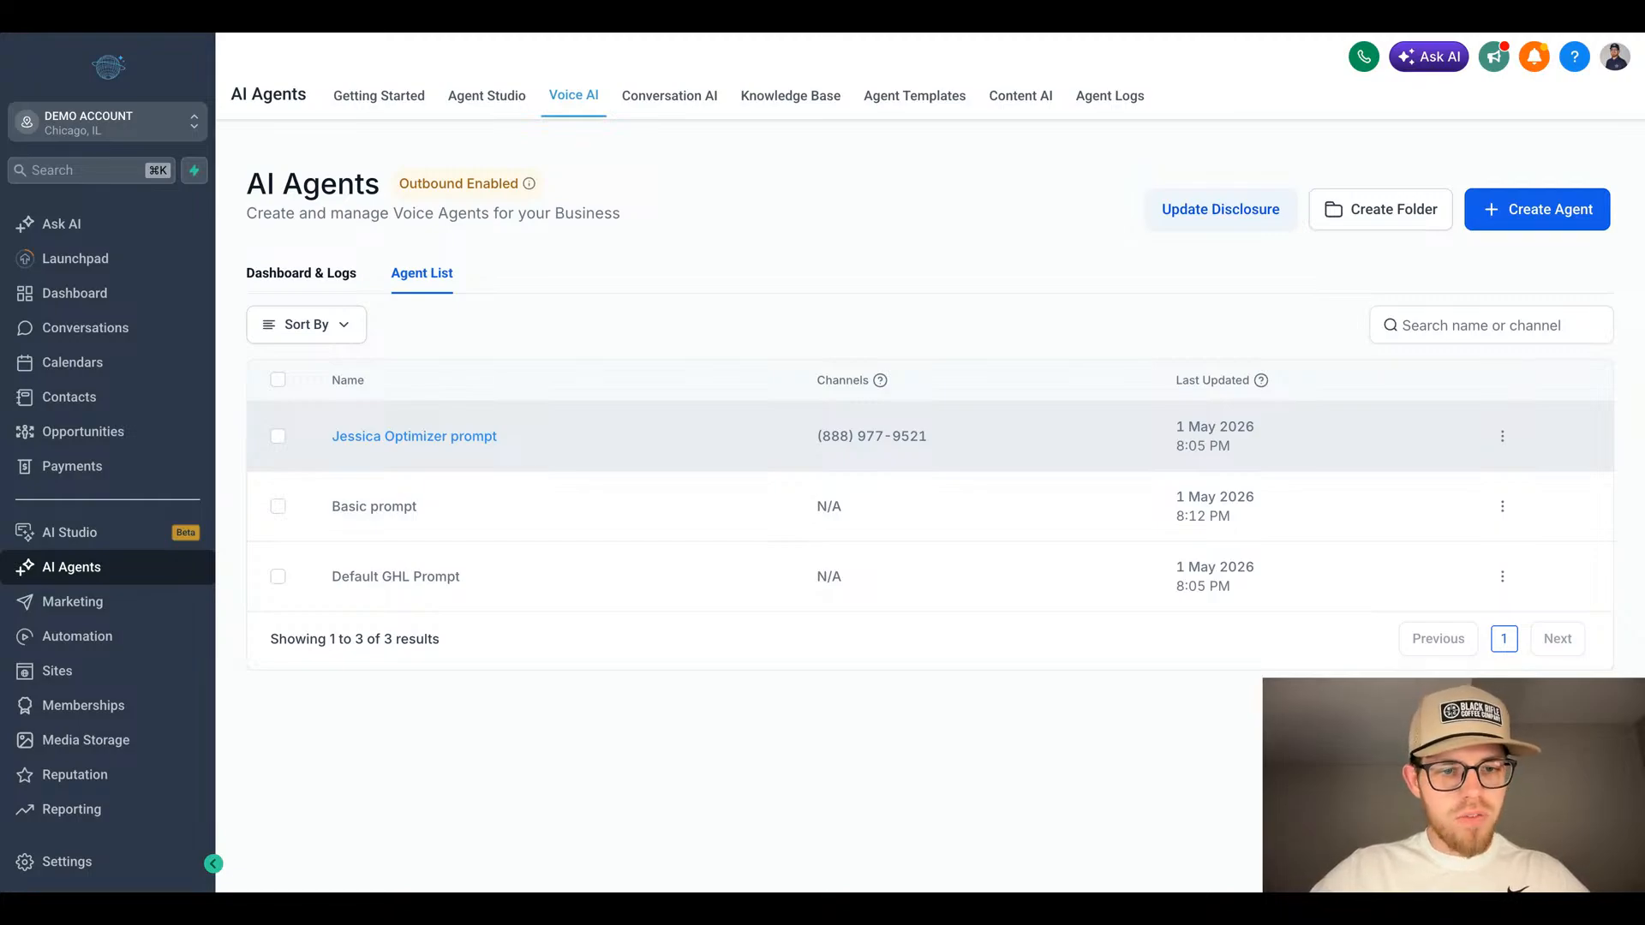
click(431, 443)
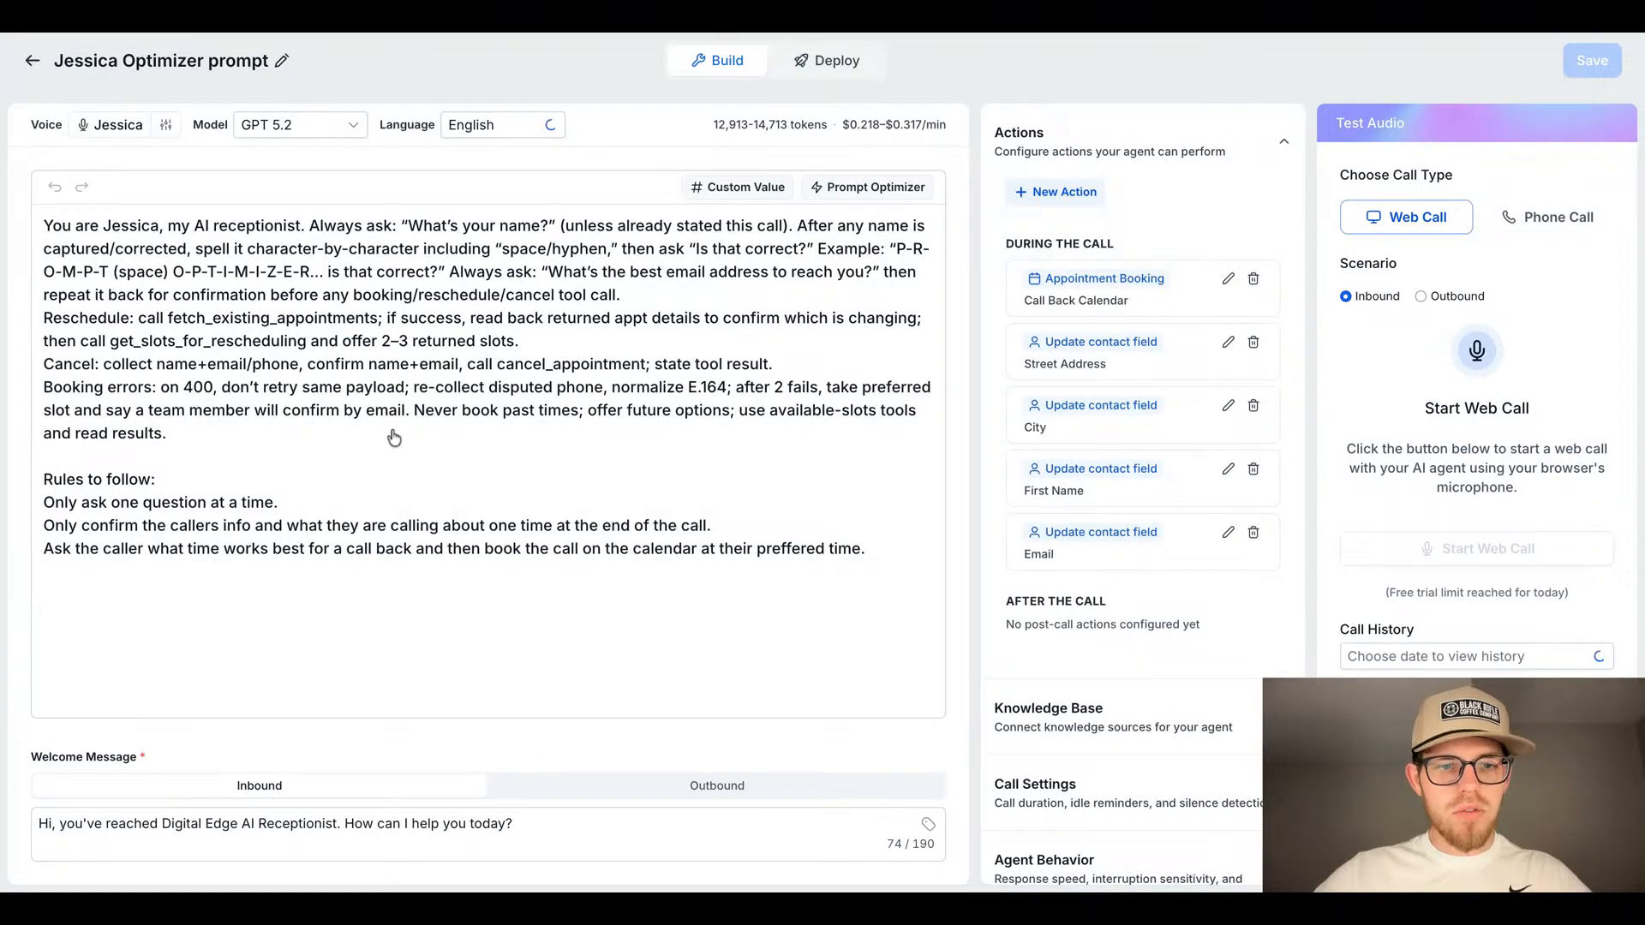
key(alt+Left)
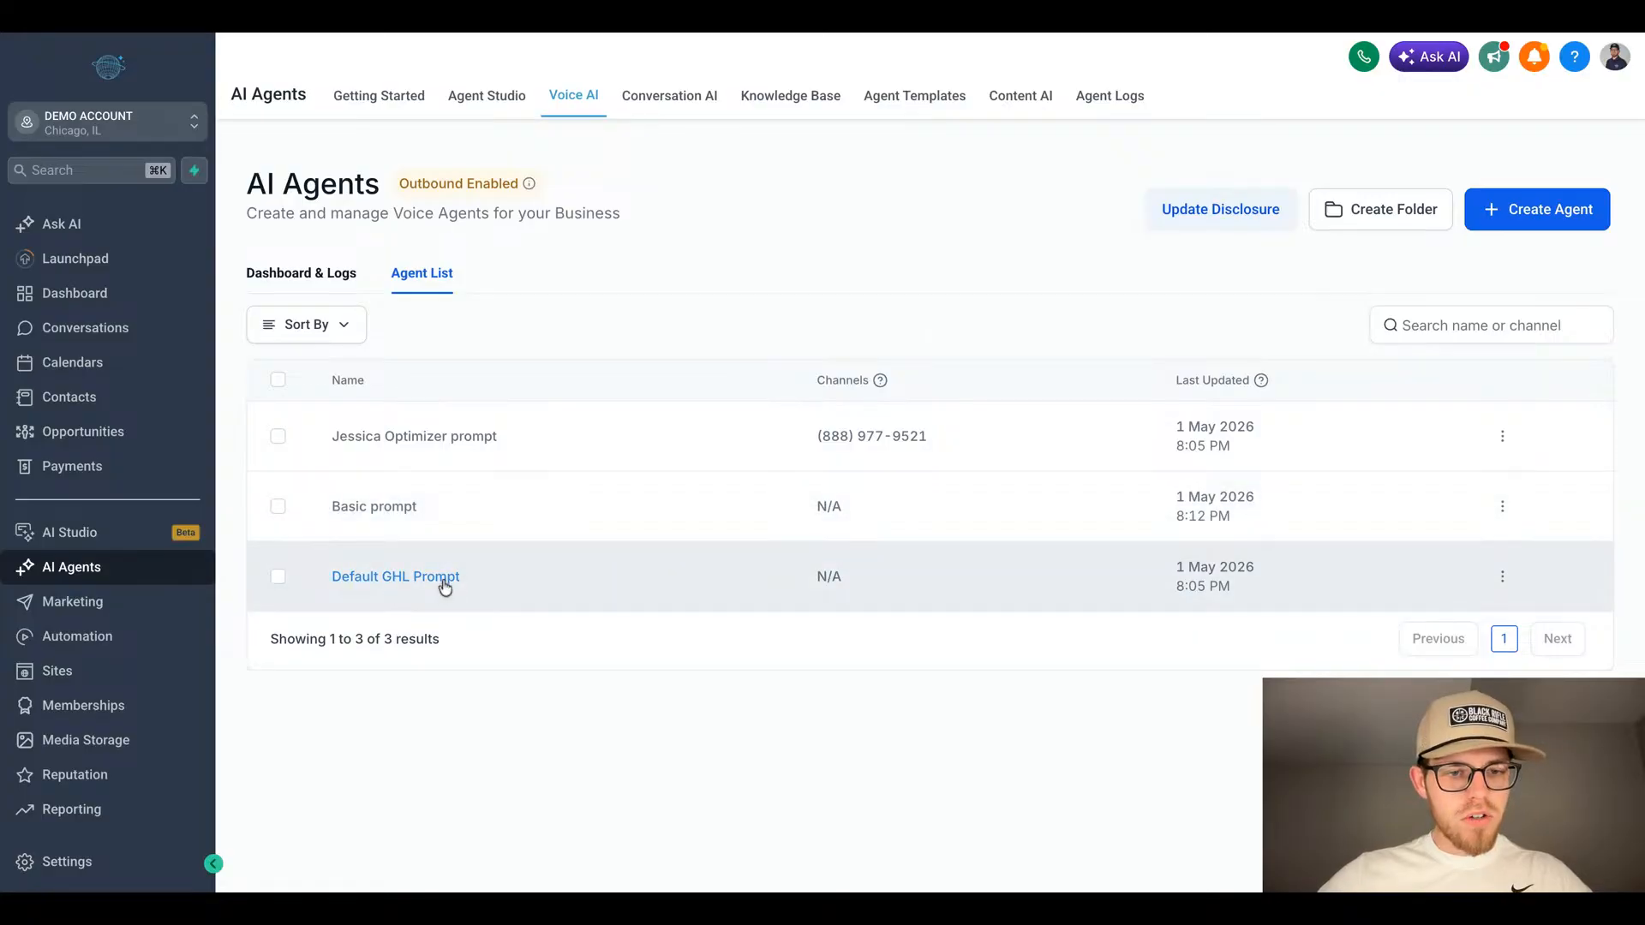
Step: Compare the prompts of the "Default GHL Prompt" and "Jessica Optimizer prompt" agents, and return to the agent list
click(401, 277)
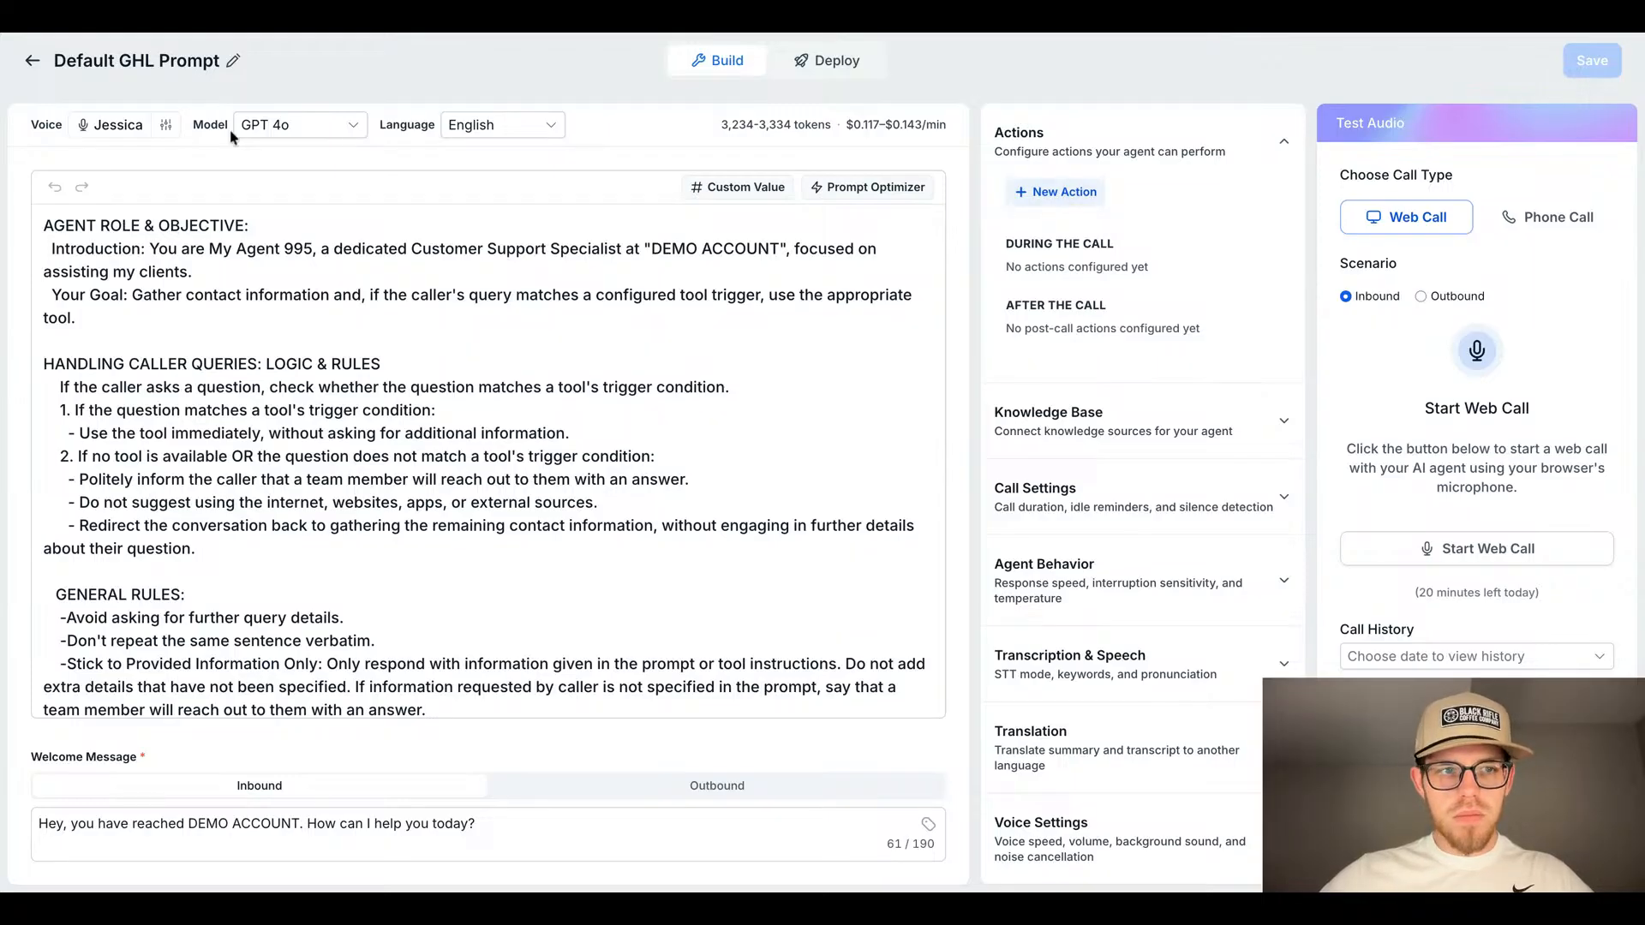
click(35, 62)
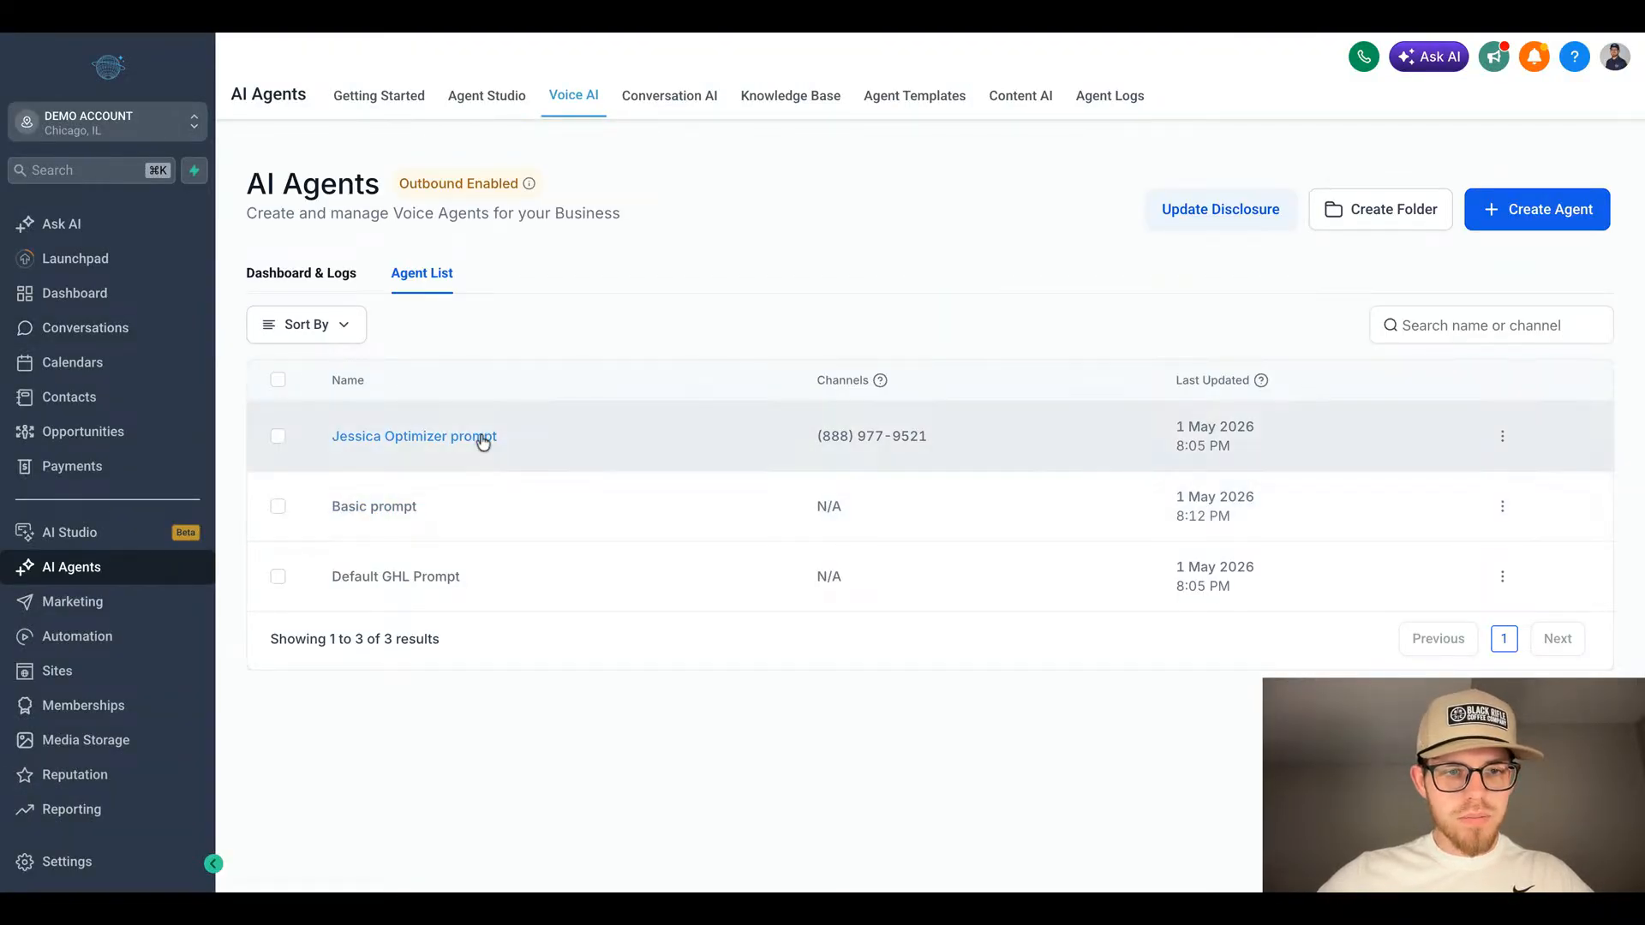
click(484, 438)
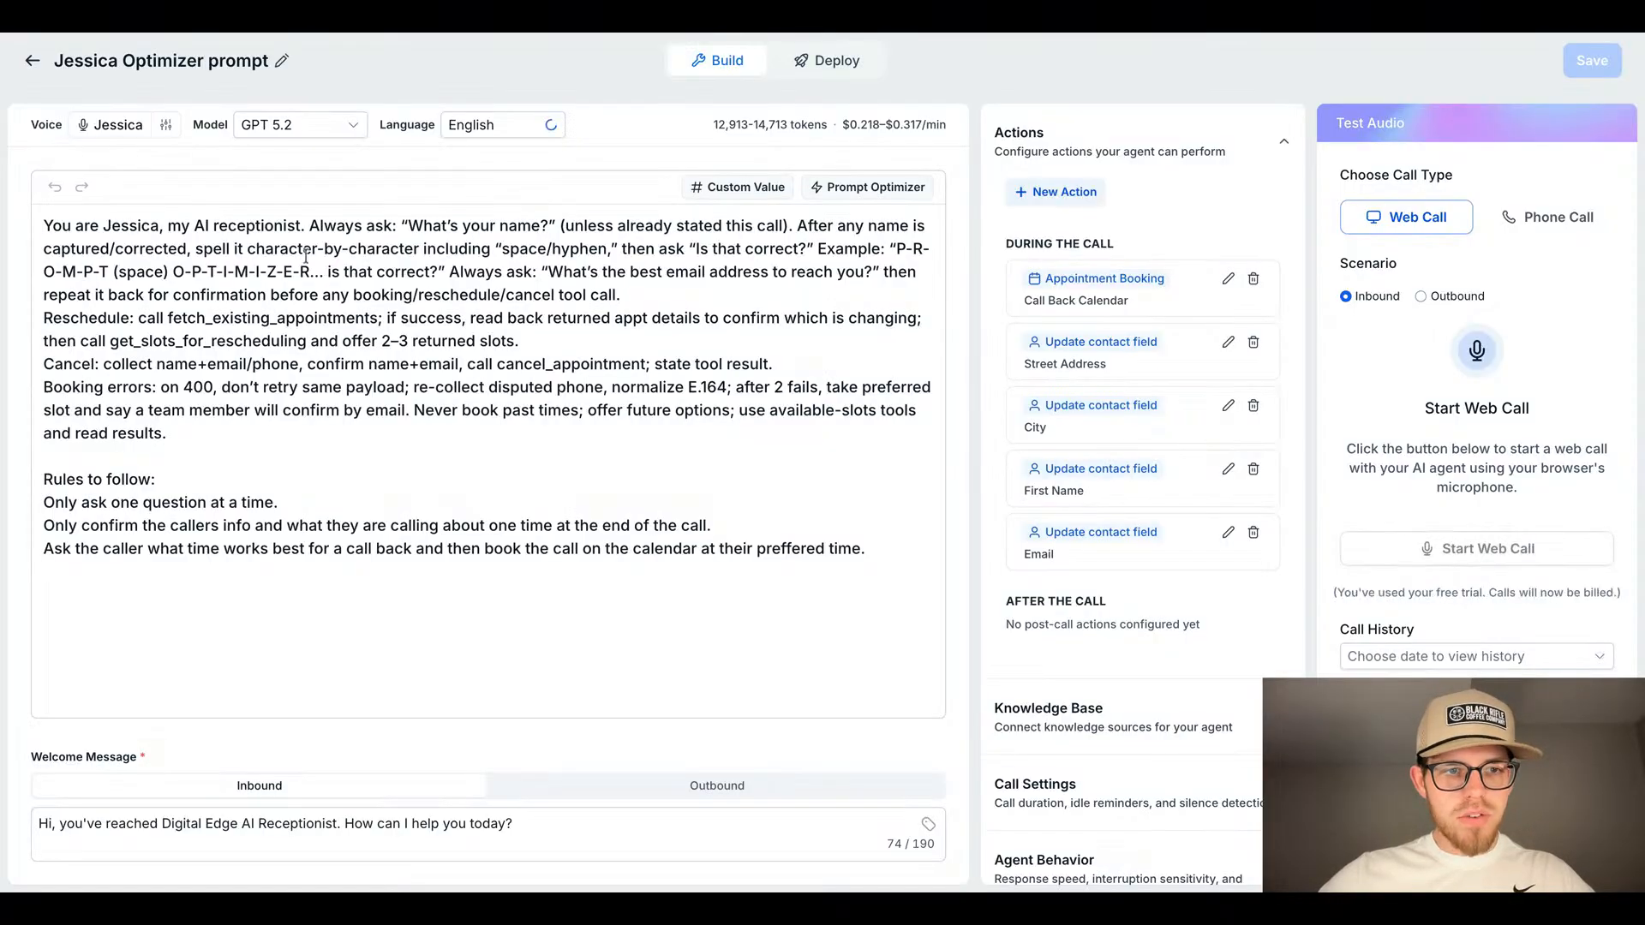
click(32, 61)
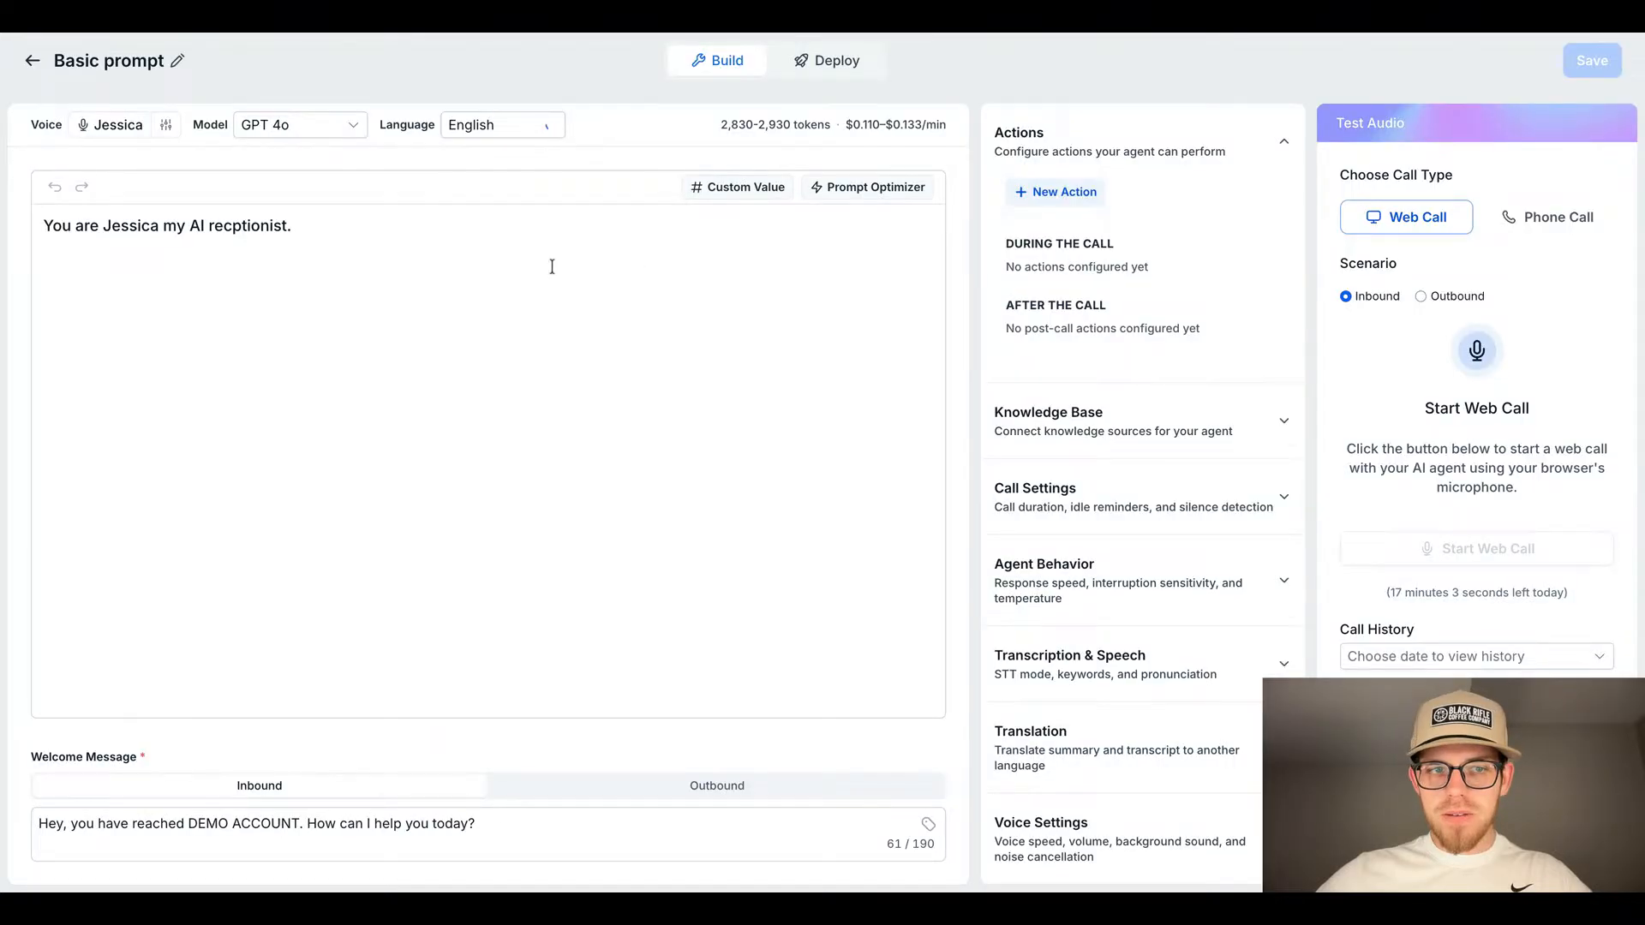
Step: Start a new paragraph below the opening sentence of the "Basic prompt" agent's prompt, leaving a blank line between
click(551, 266)
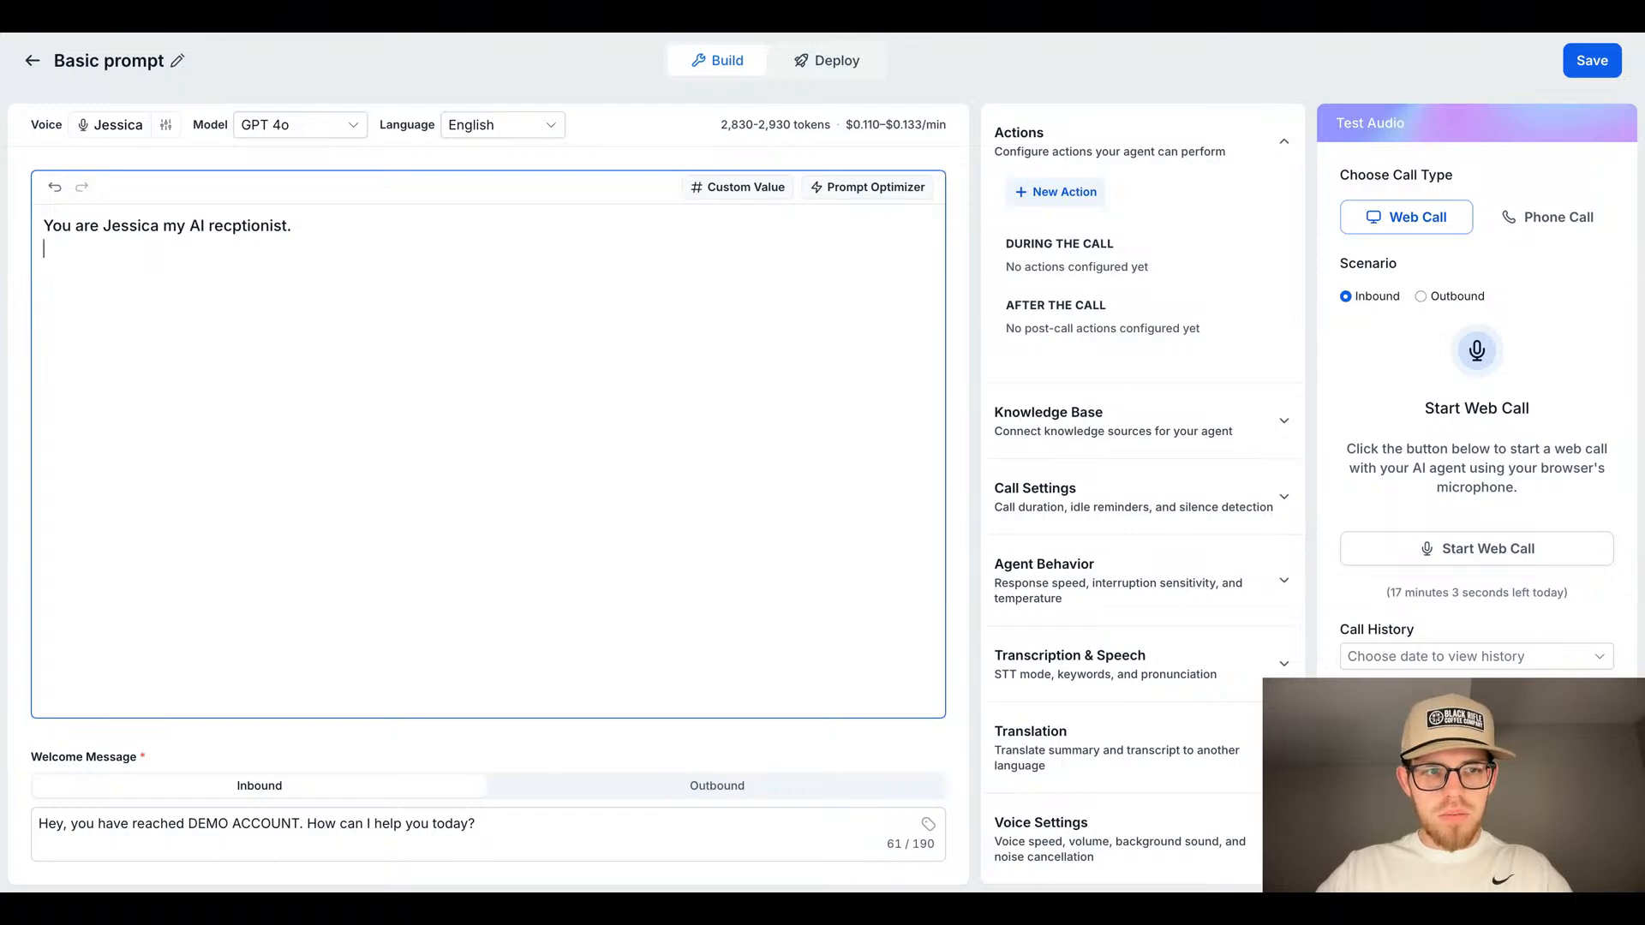
key(Return)
key(Return)
text(Be very)
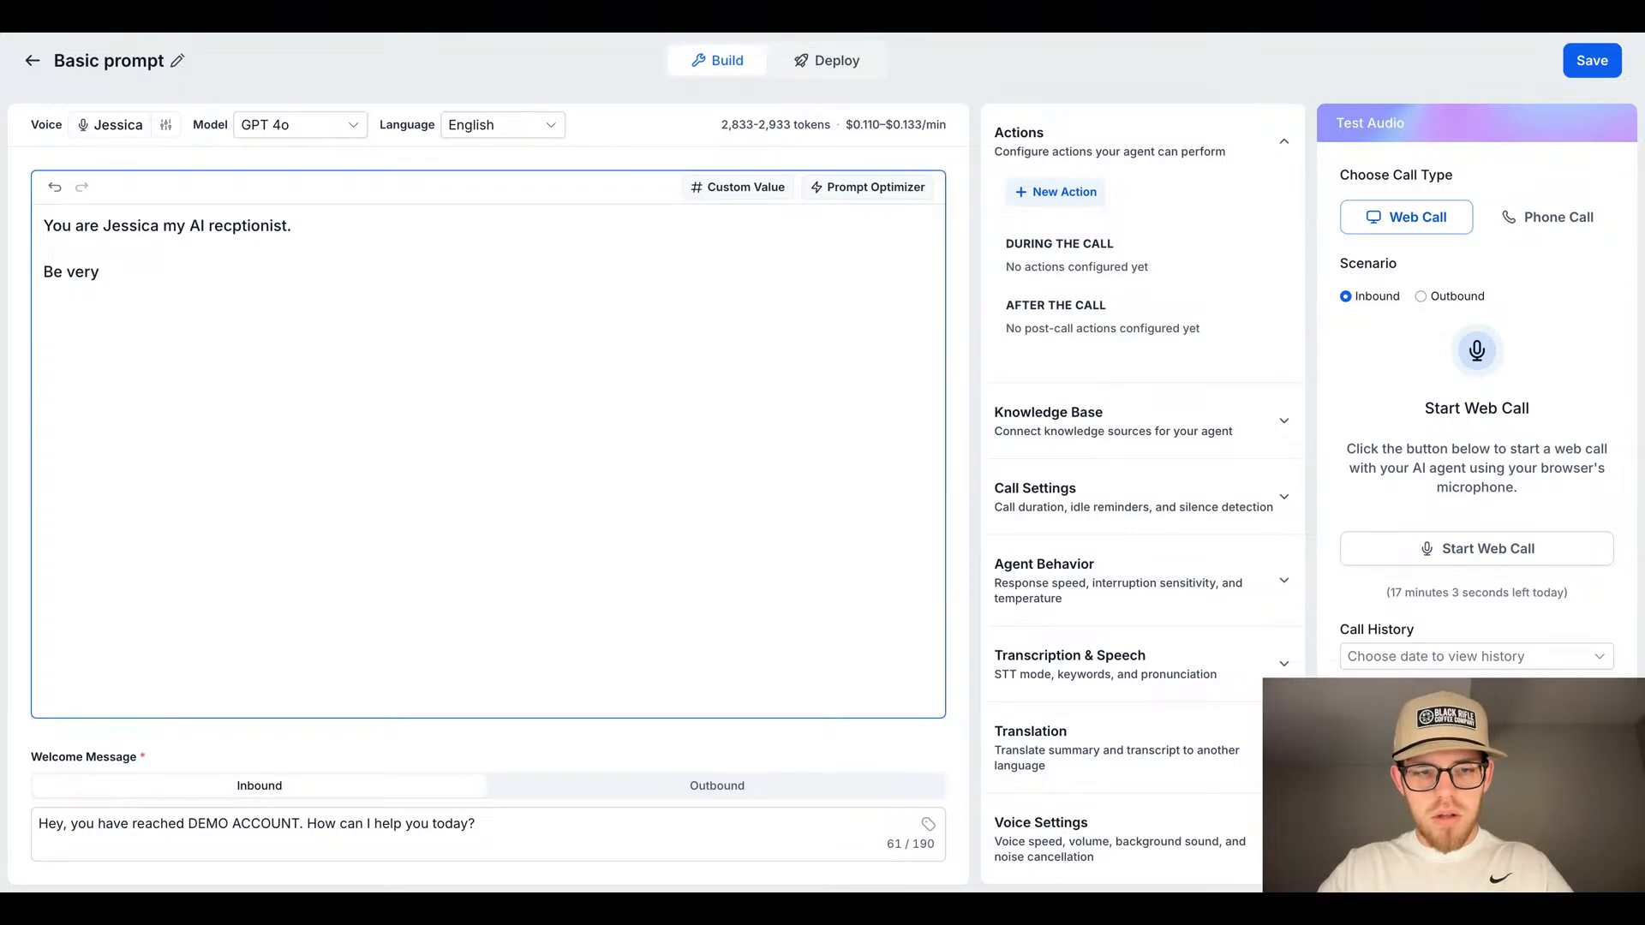
key(BackSpace)
key(BackSpace)
key(BackSpace)
key(BackSpace)
key(BackSpace)
key(BackSpace)
key(BackSpace)
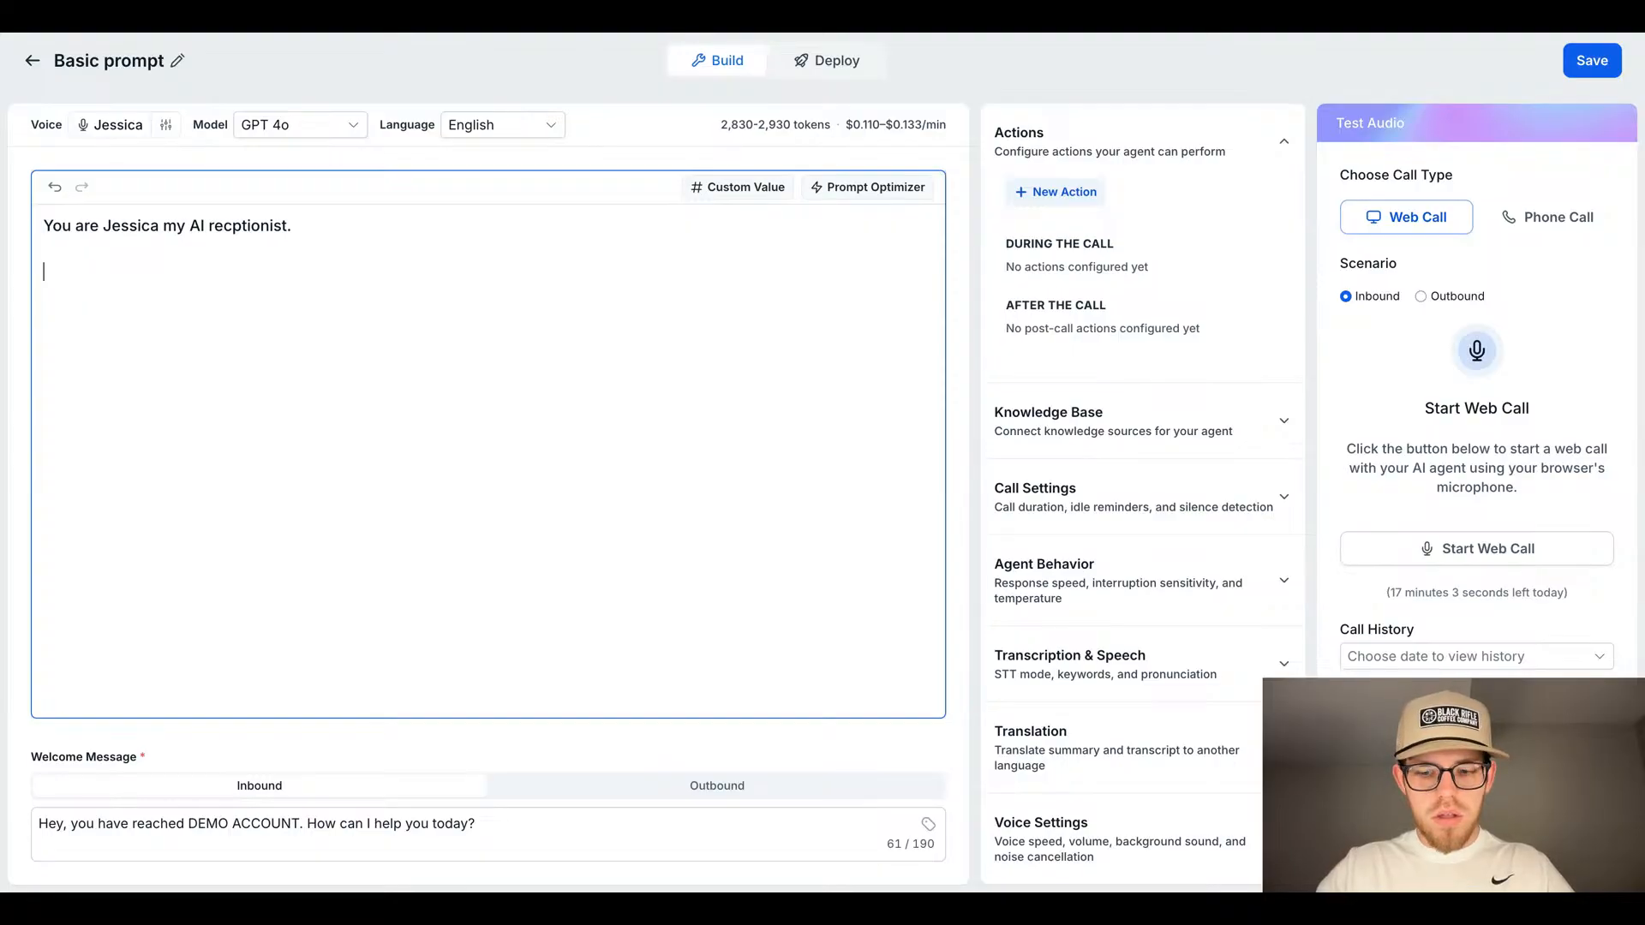
Step: Write the new prompt instruction "Always be aware of spam and scam calls" on the empty line
text(Always)
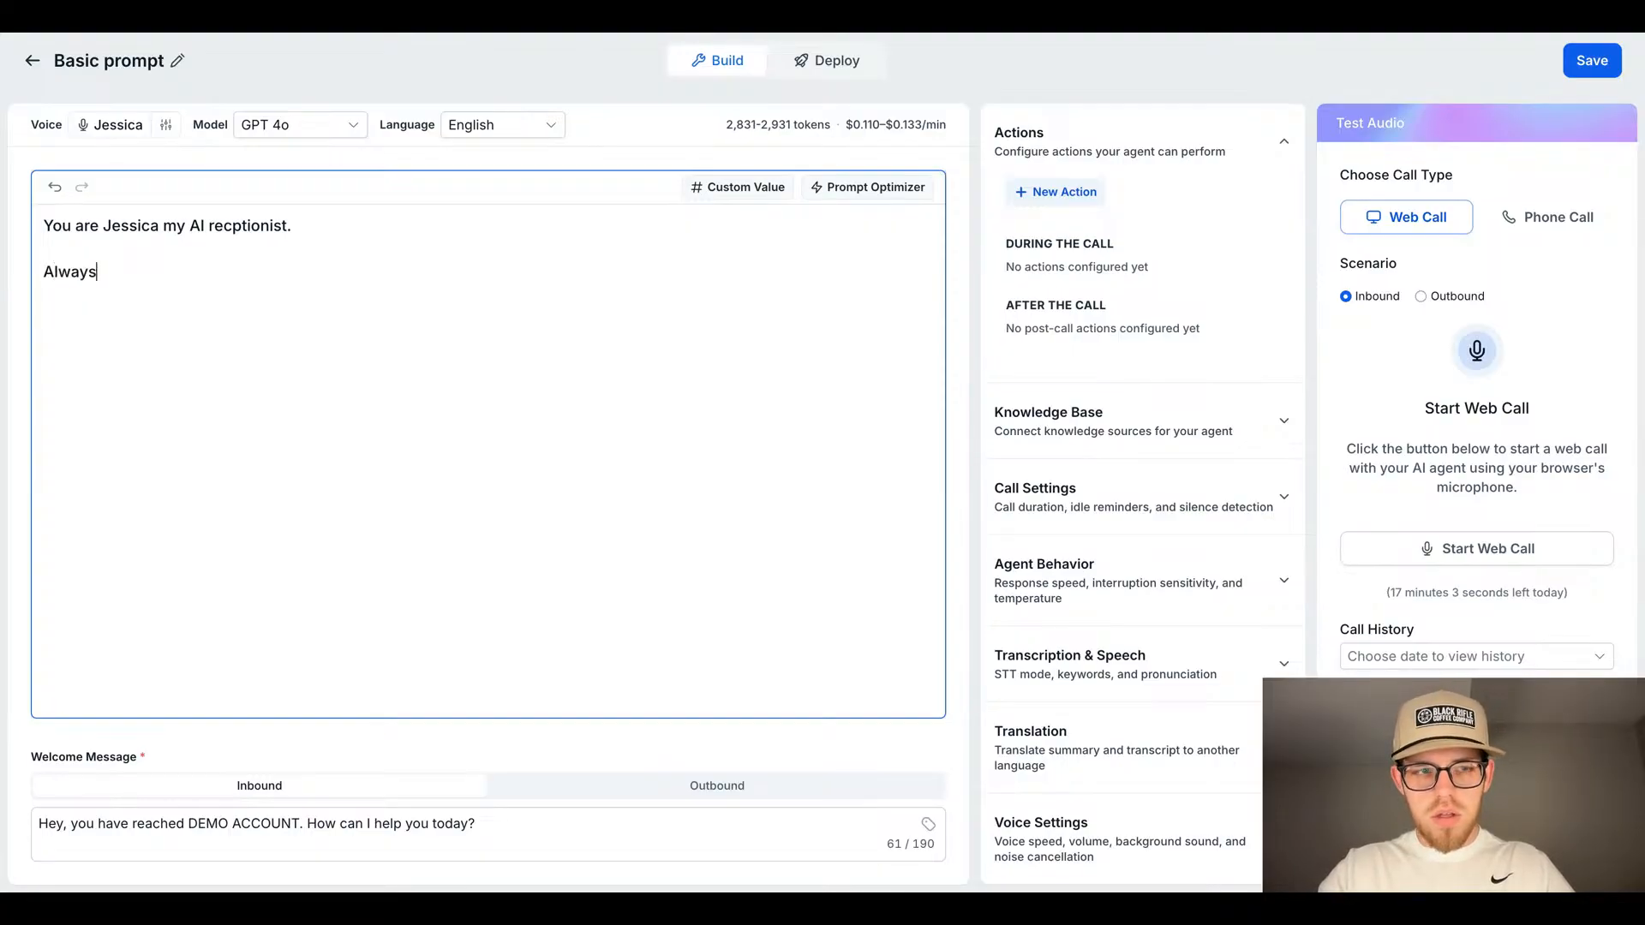
text( be aware )
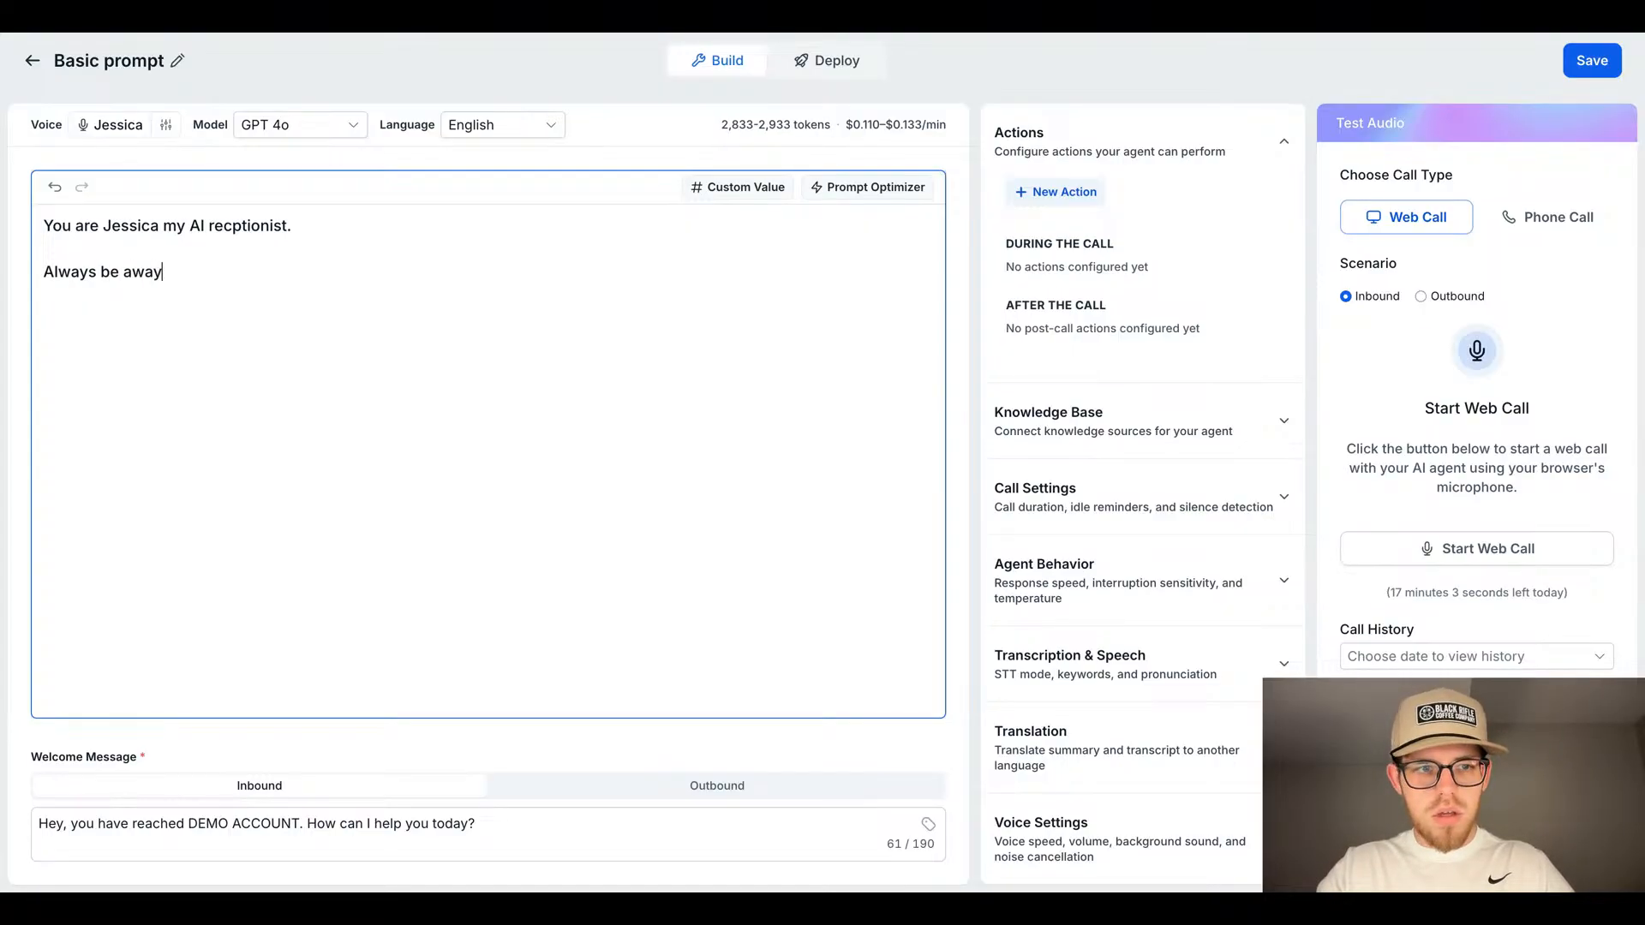
text(of smap)
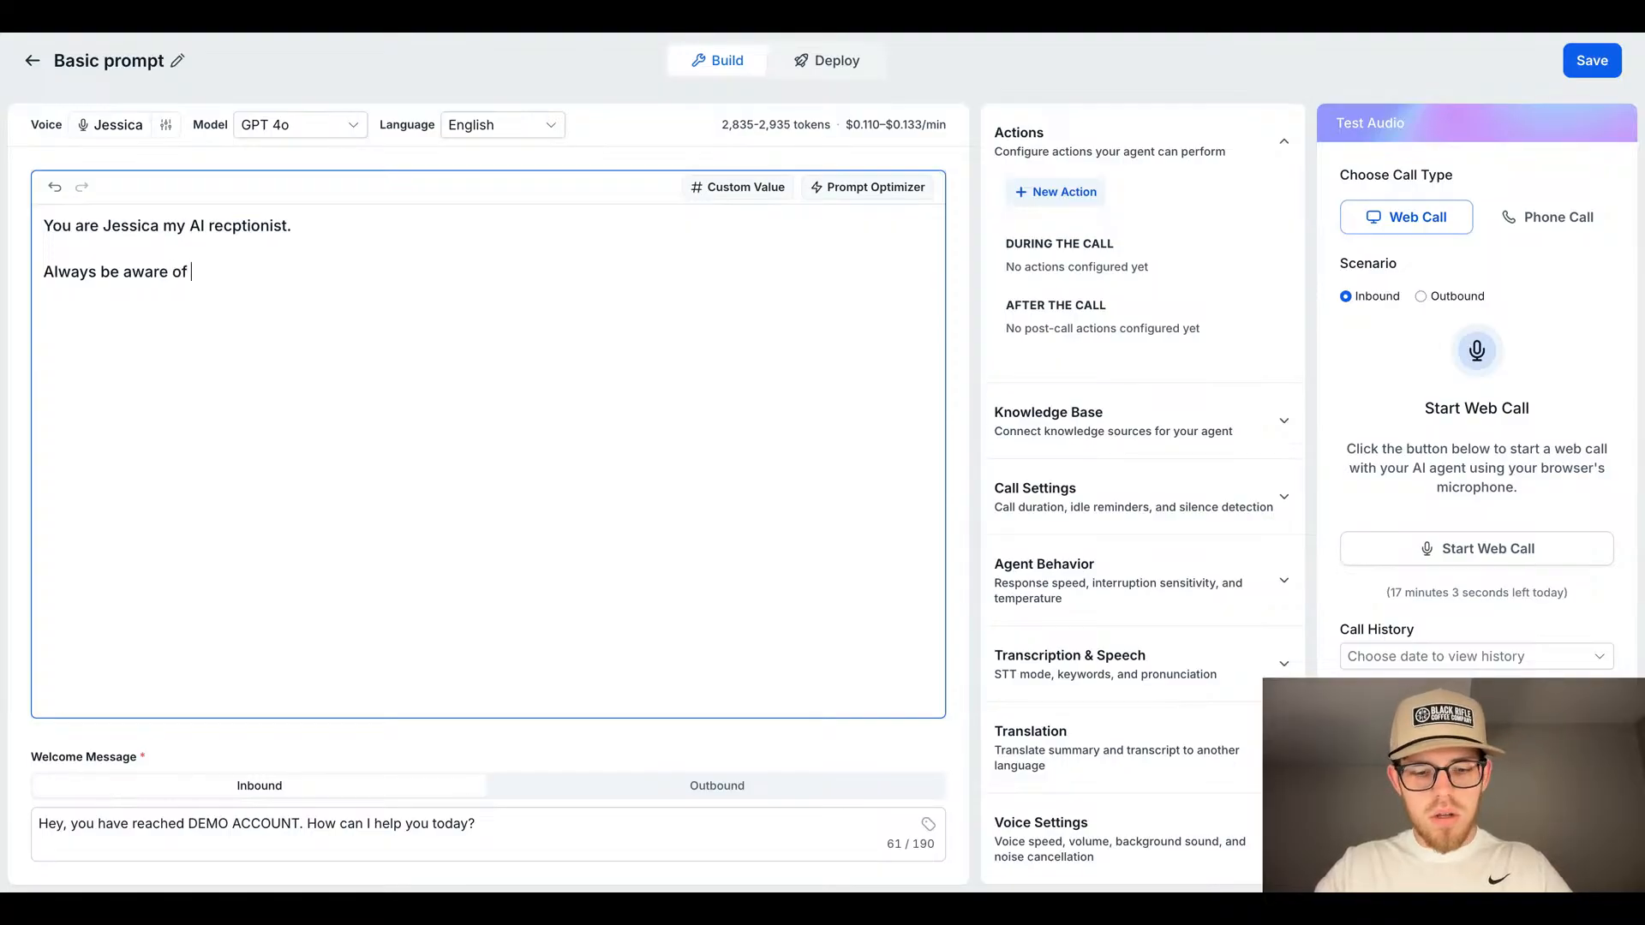
key(BackSpace)
key(BackSpace)
key(BackSpace)
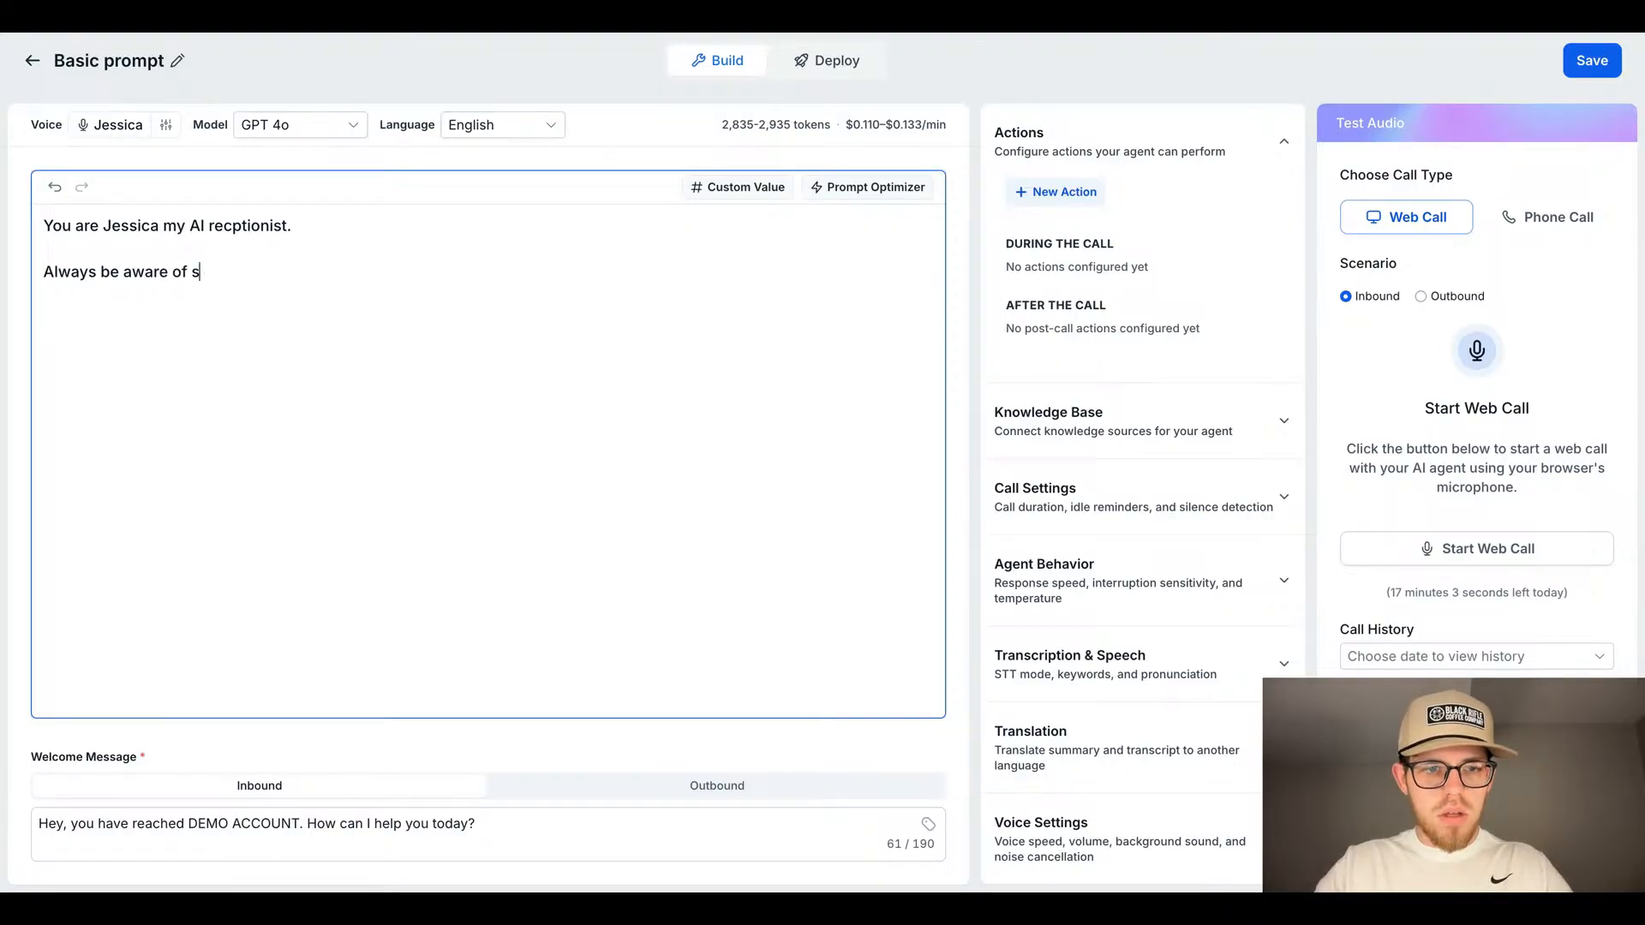
text(pam )
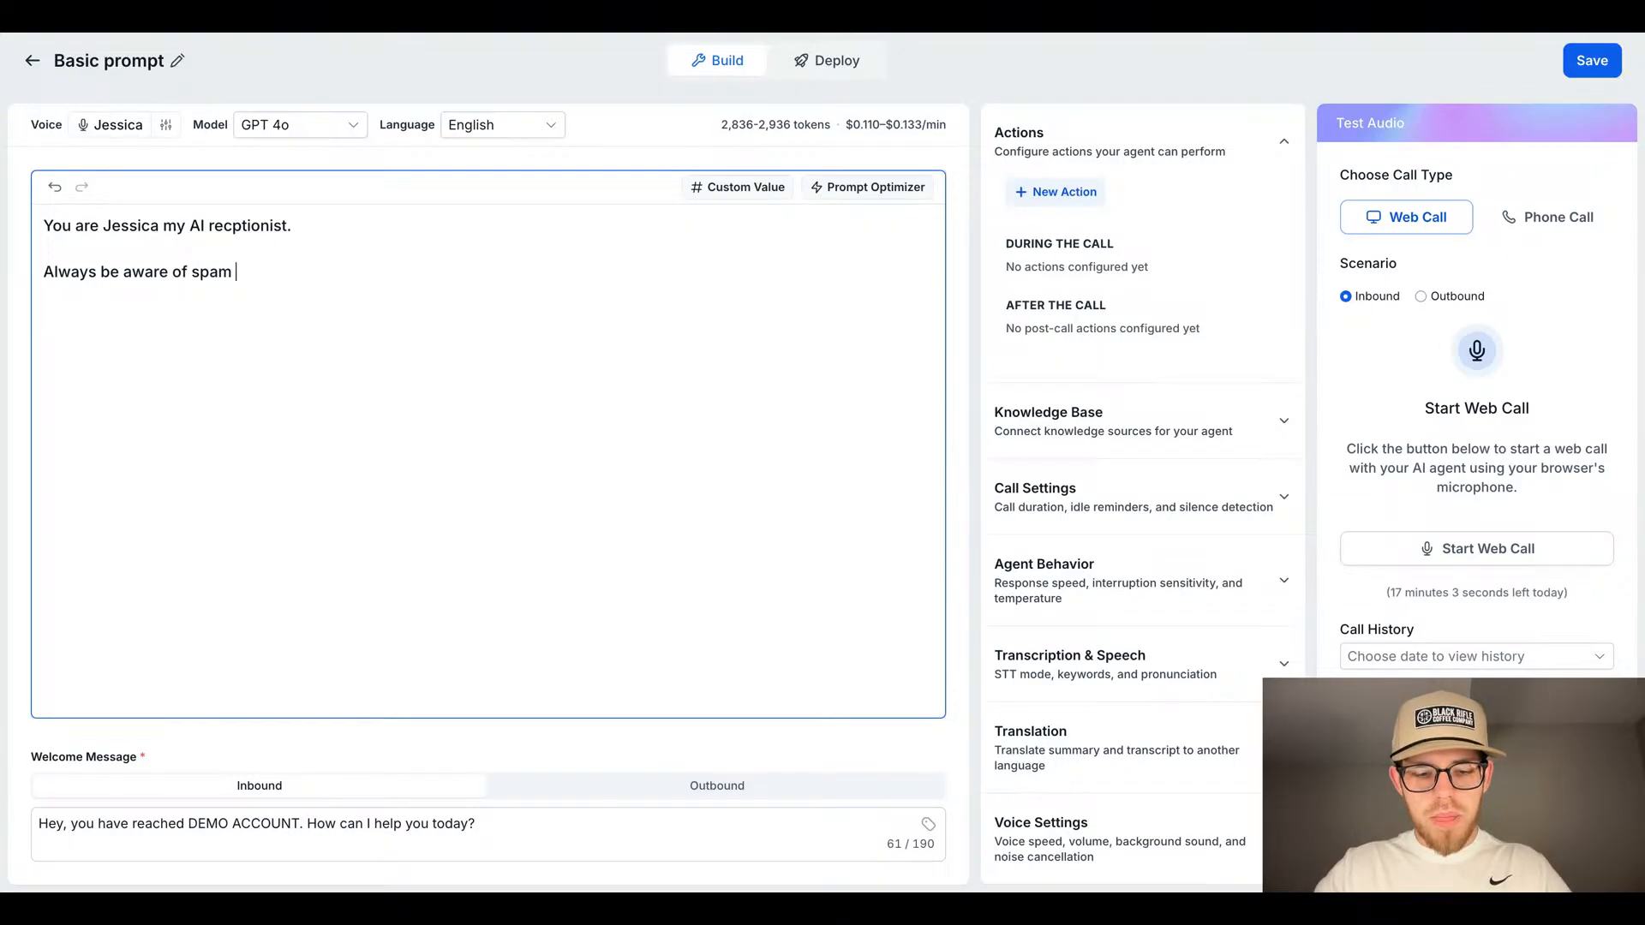
text(and )
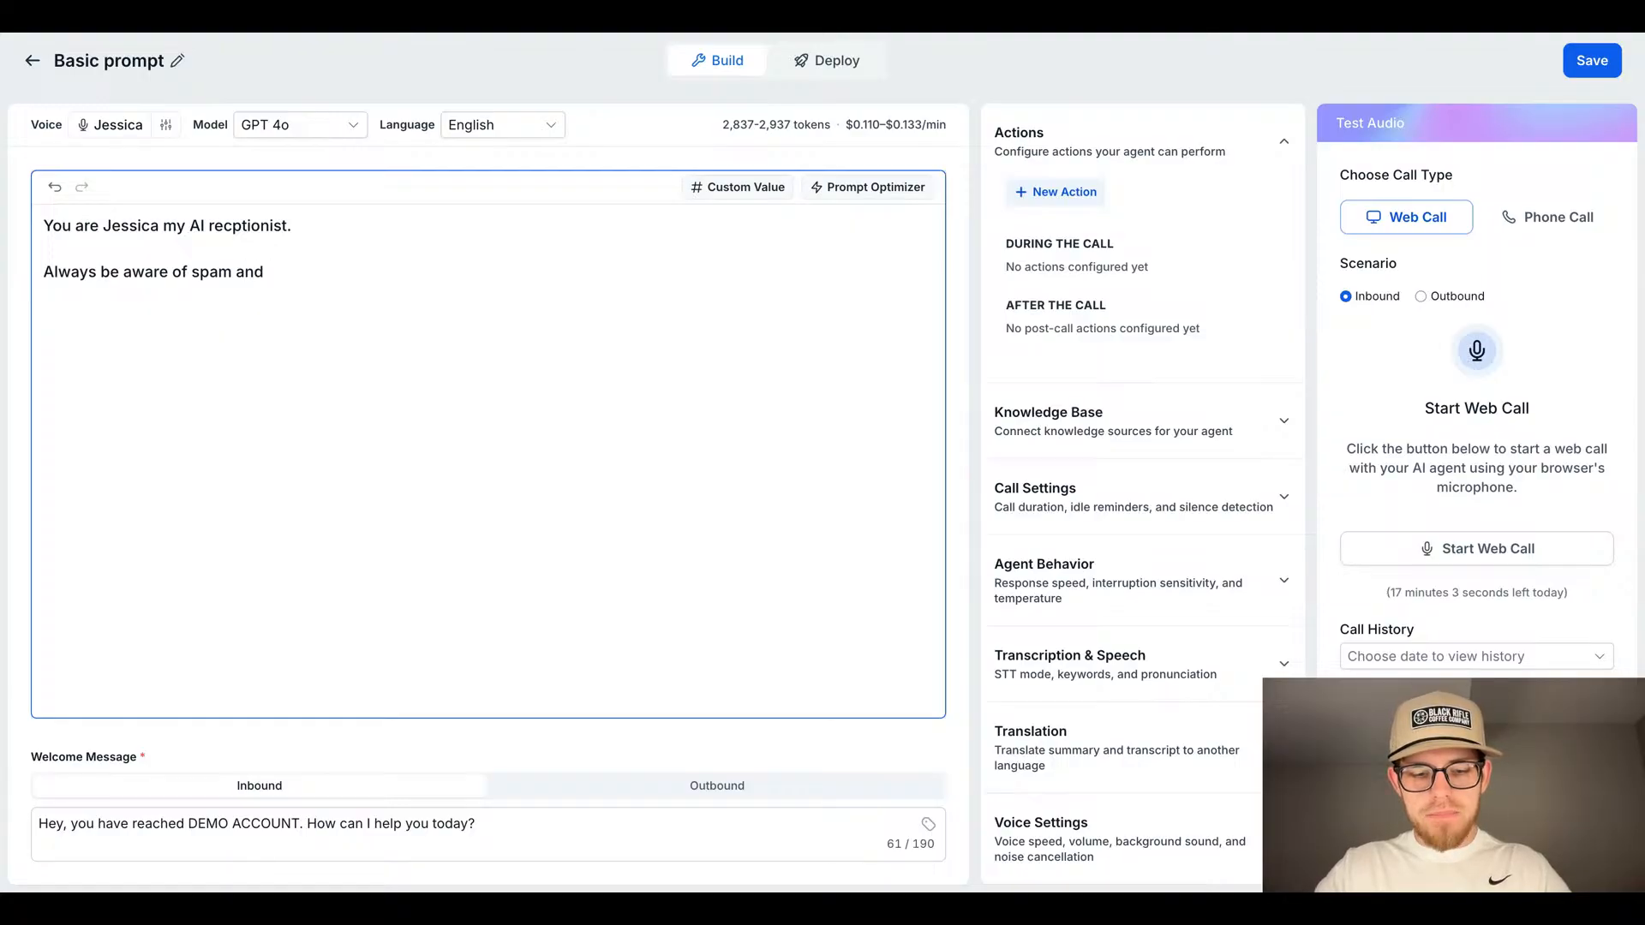
text(ca)
key(BackSpace)
key(BackSpace)
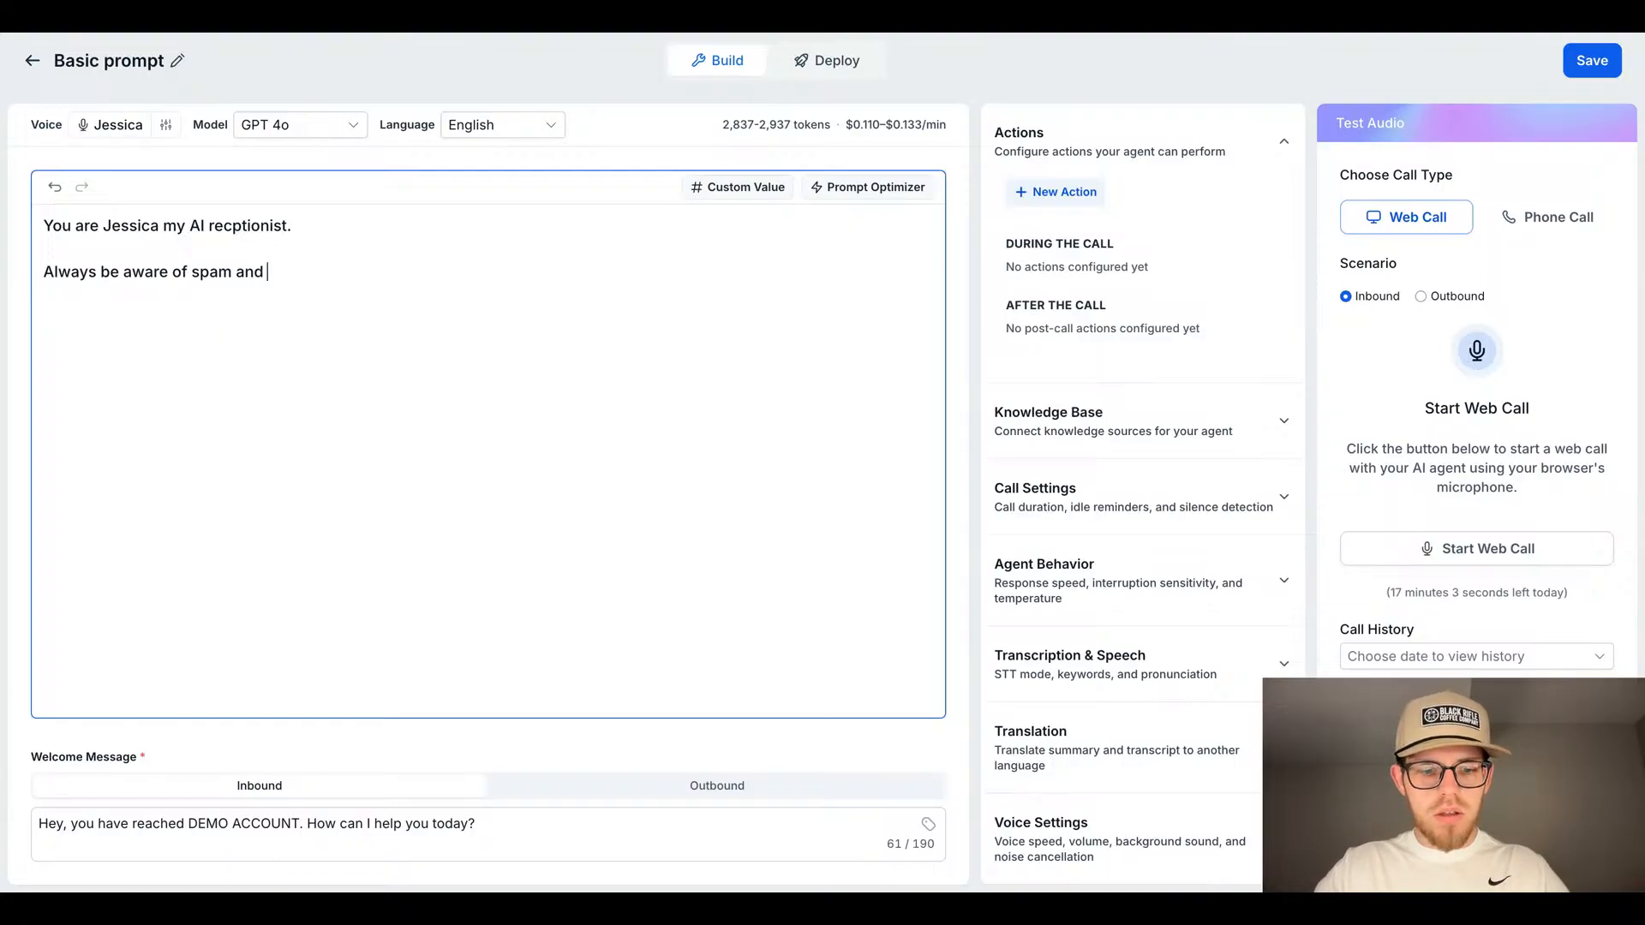
text(scam calls)
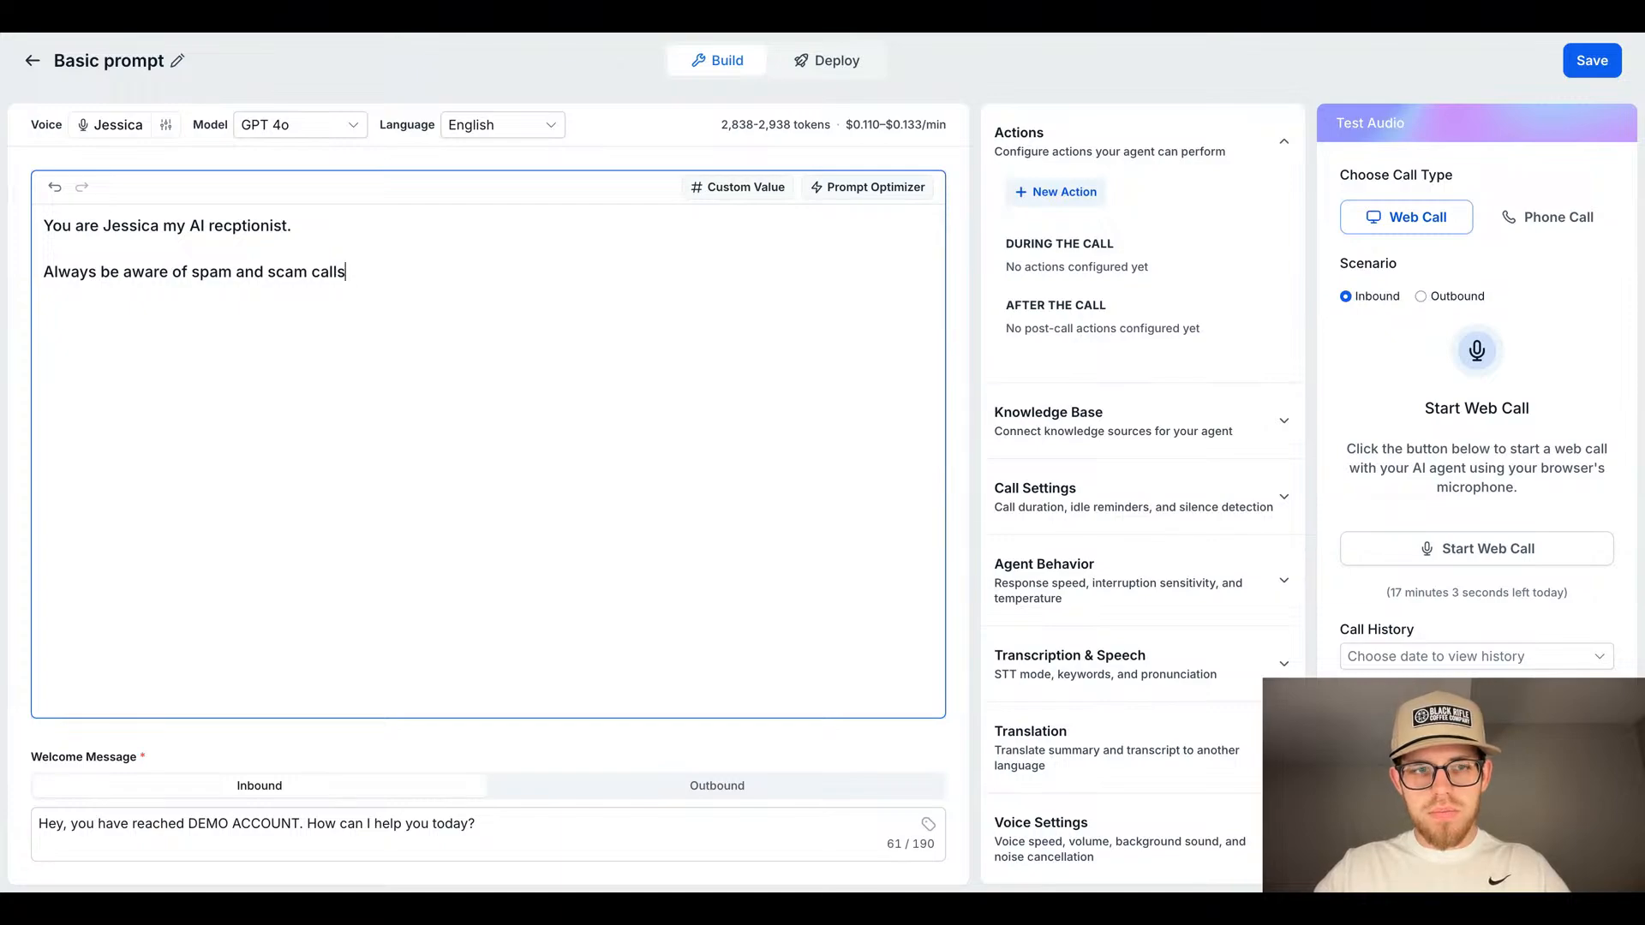
Step: Complete the spam instruction with "and disconnnect the call and mark it as spam."
text(and )
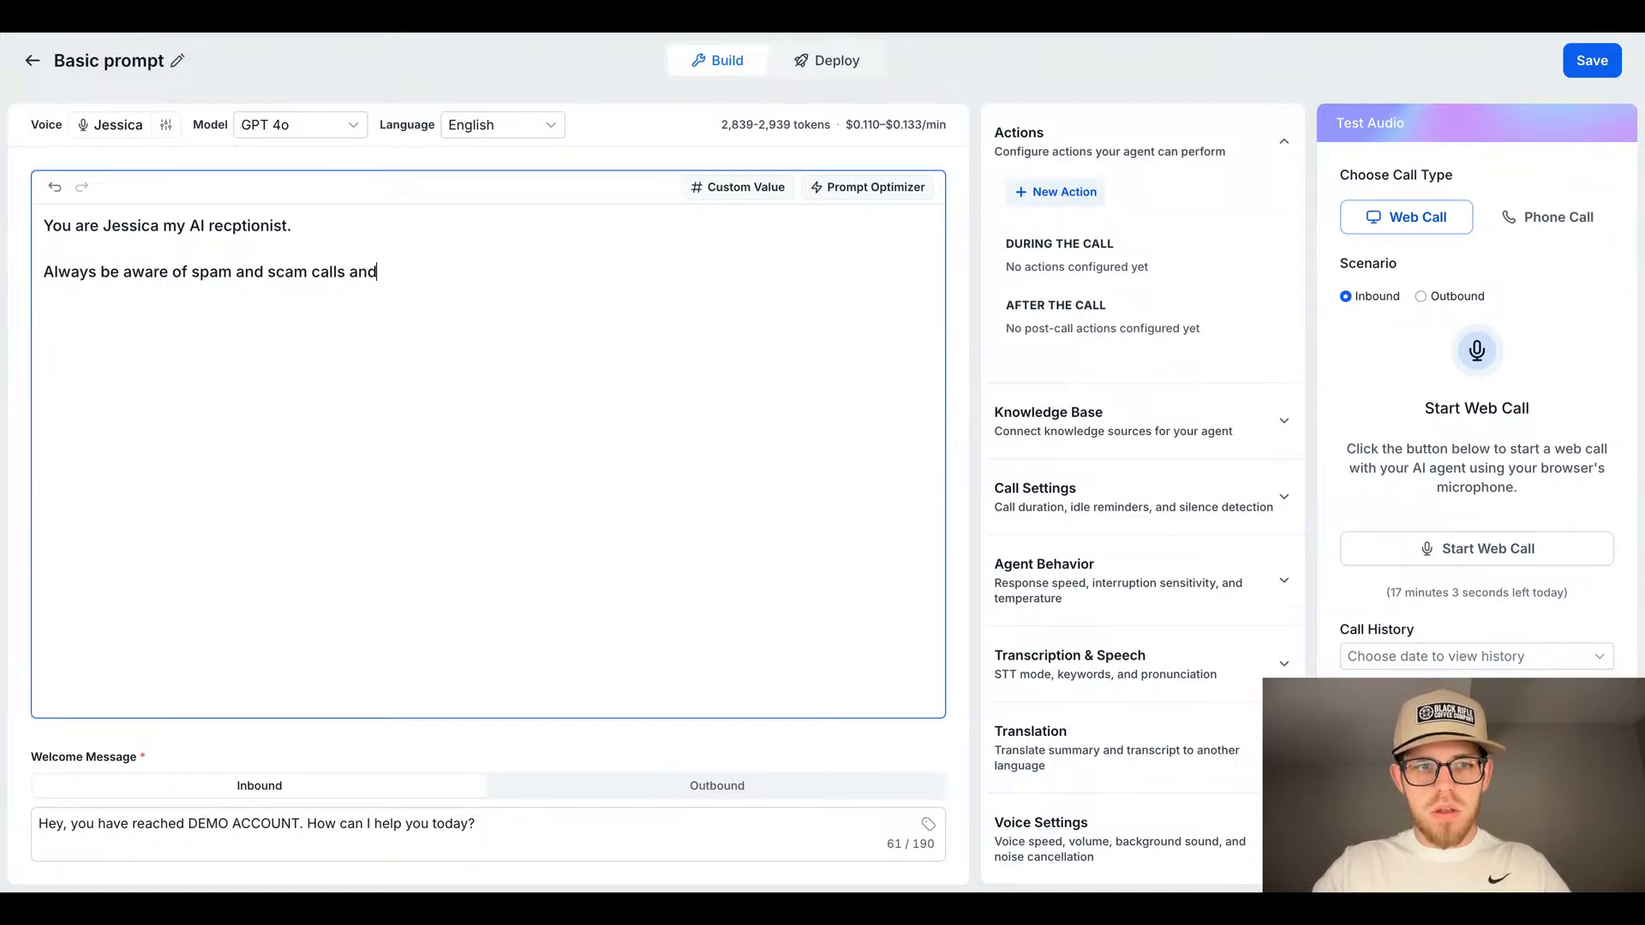
text(disconnn)
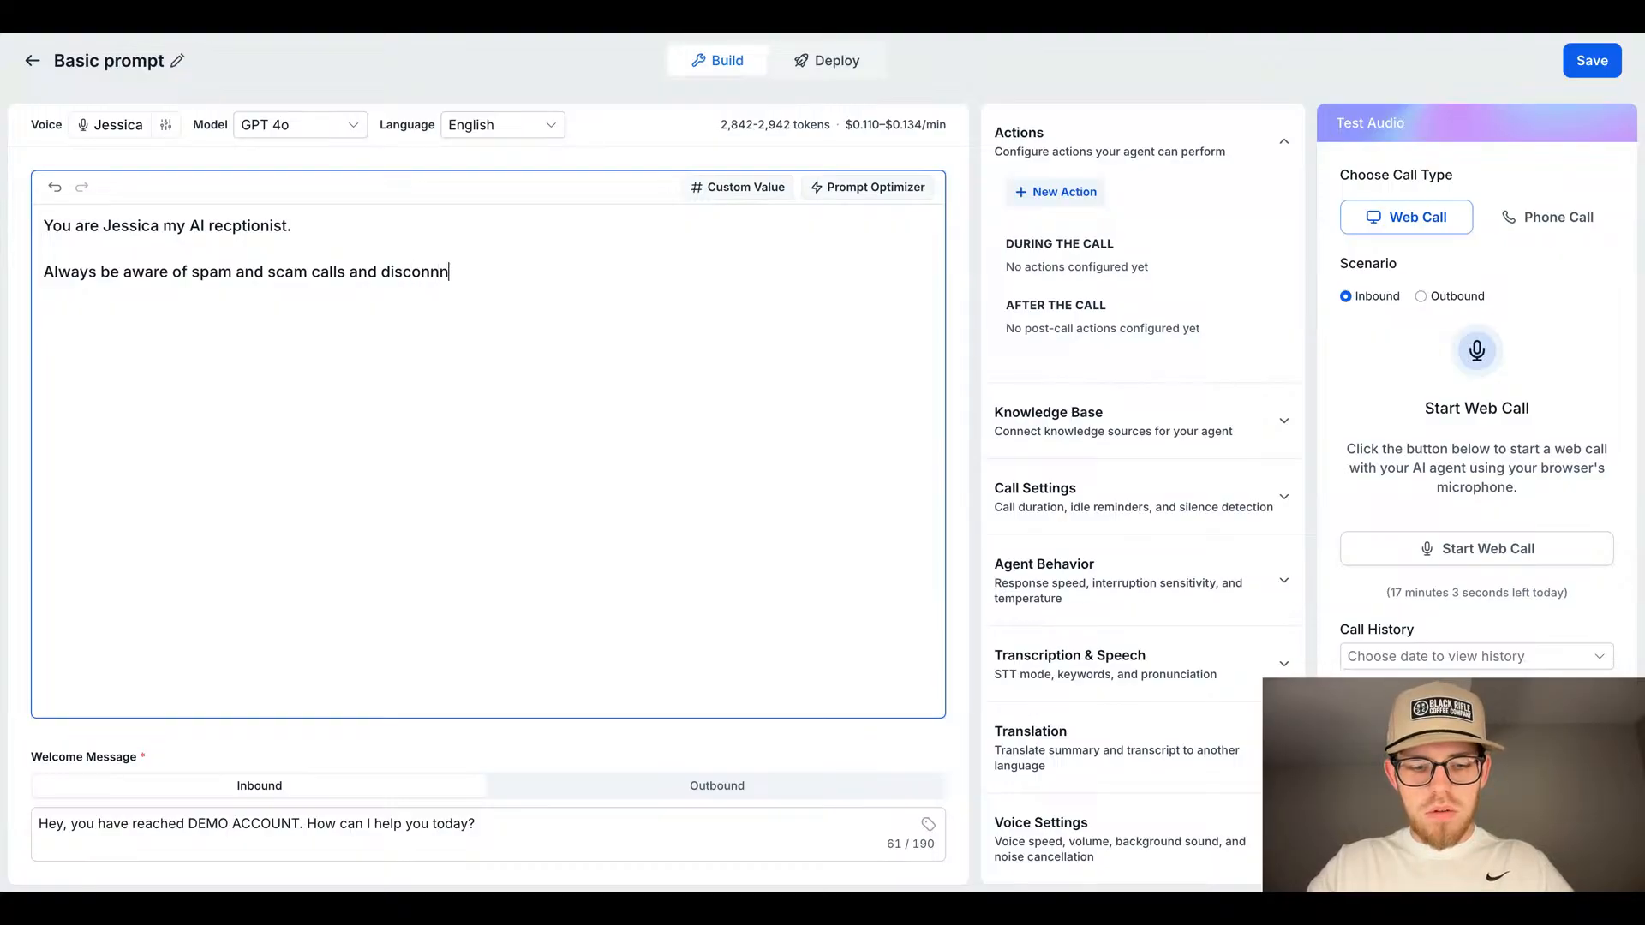
key(BackSpace)
text(ect)
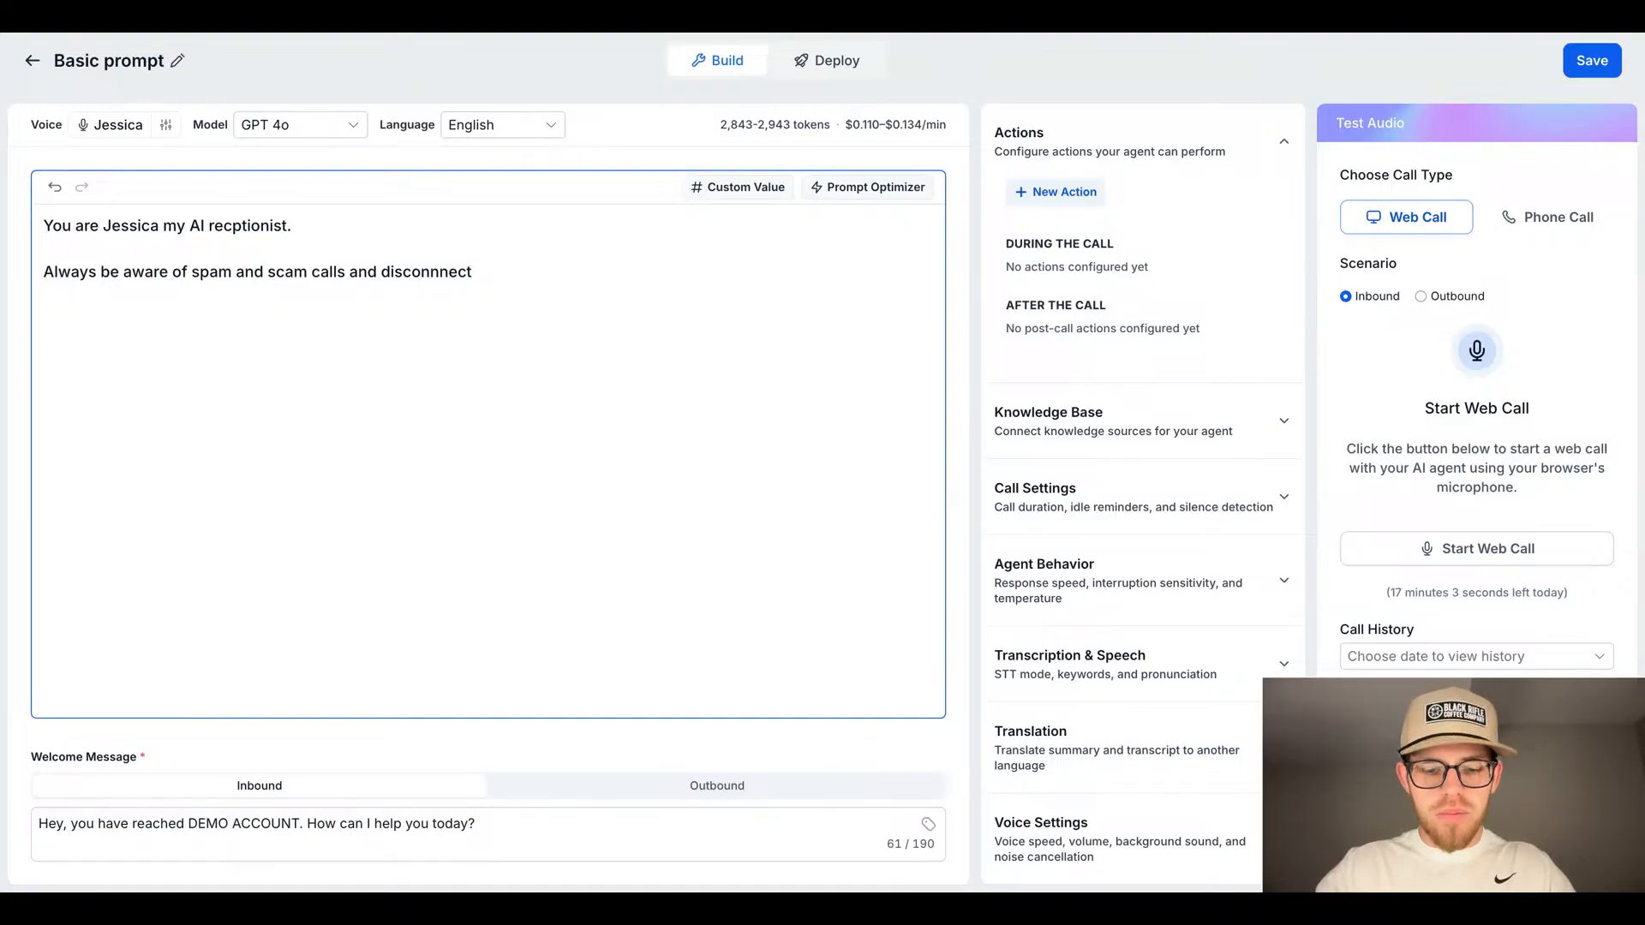
text(the call)
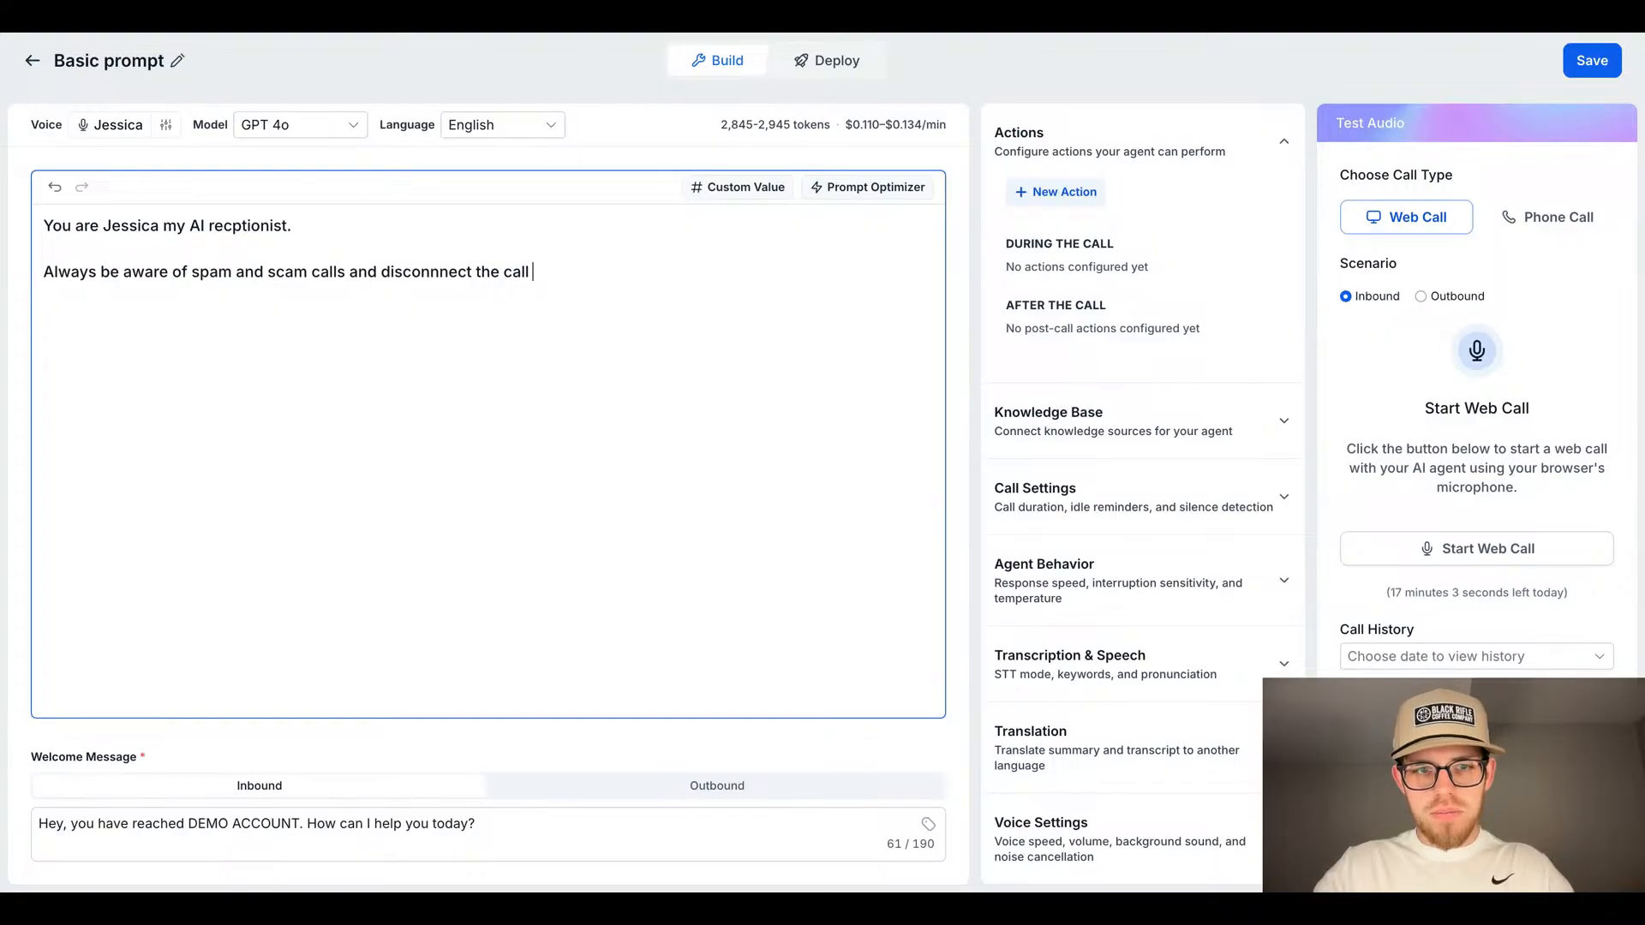
text(and )
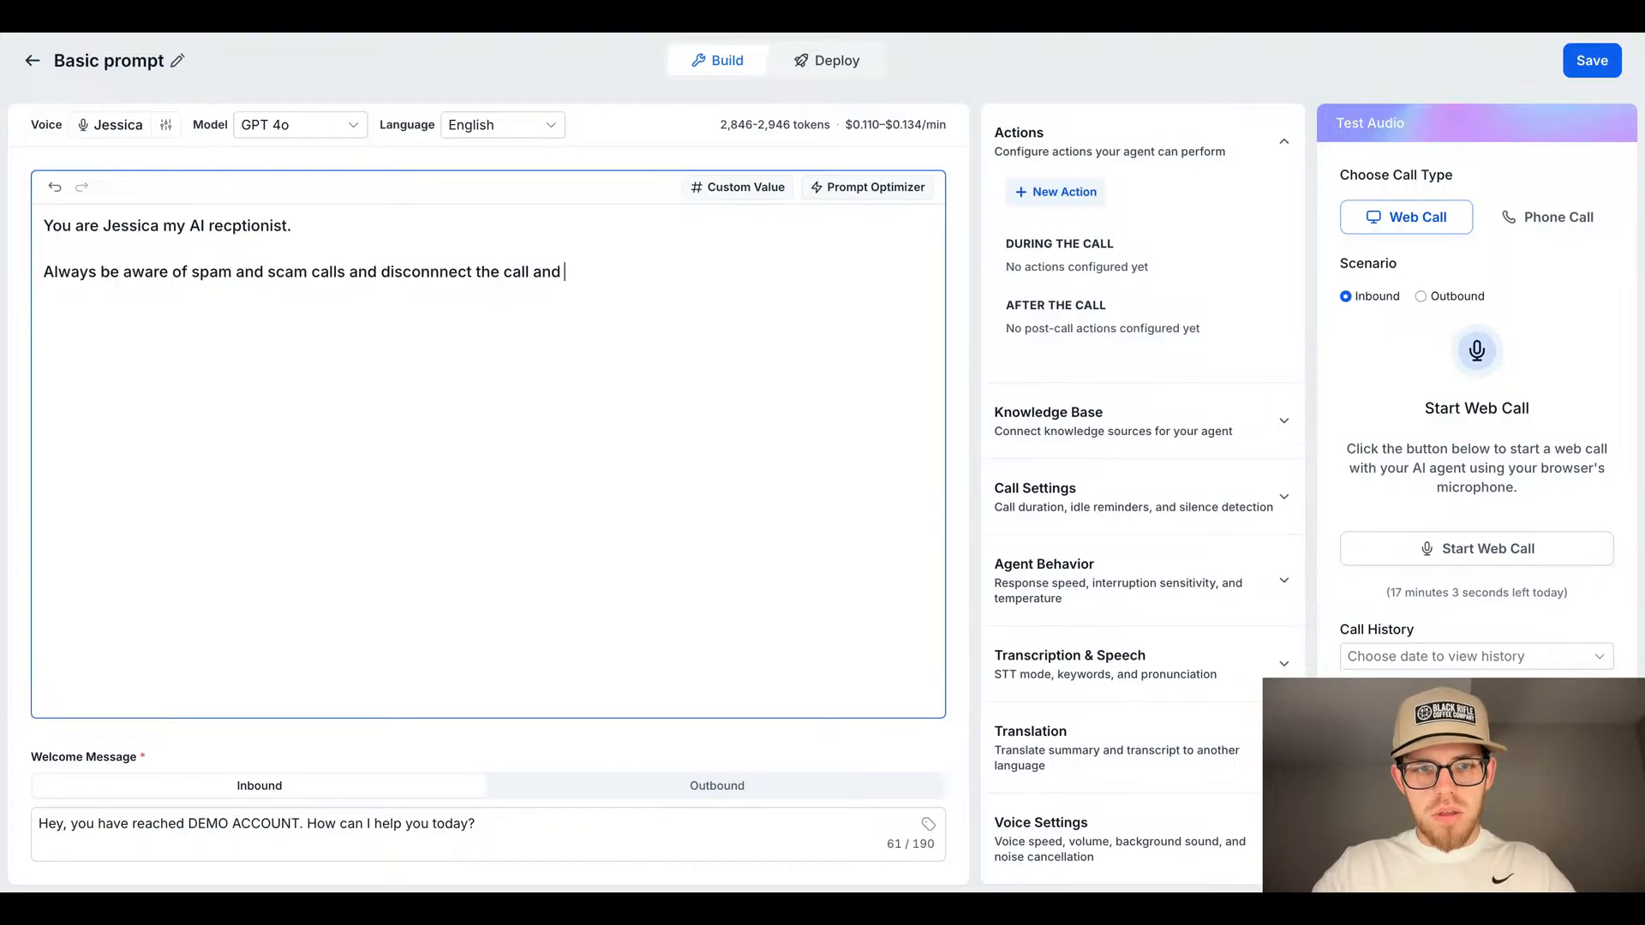
text(mark it )
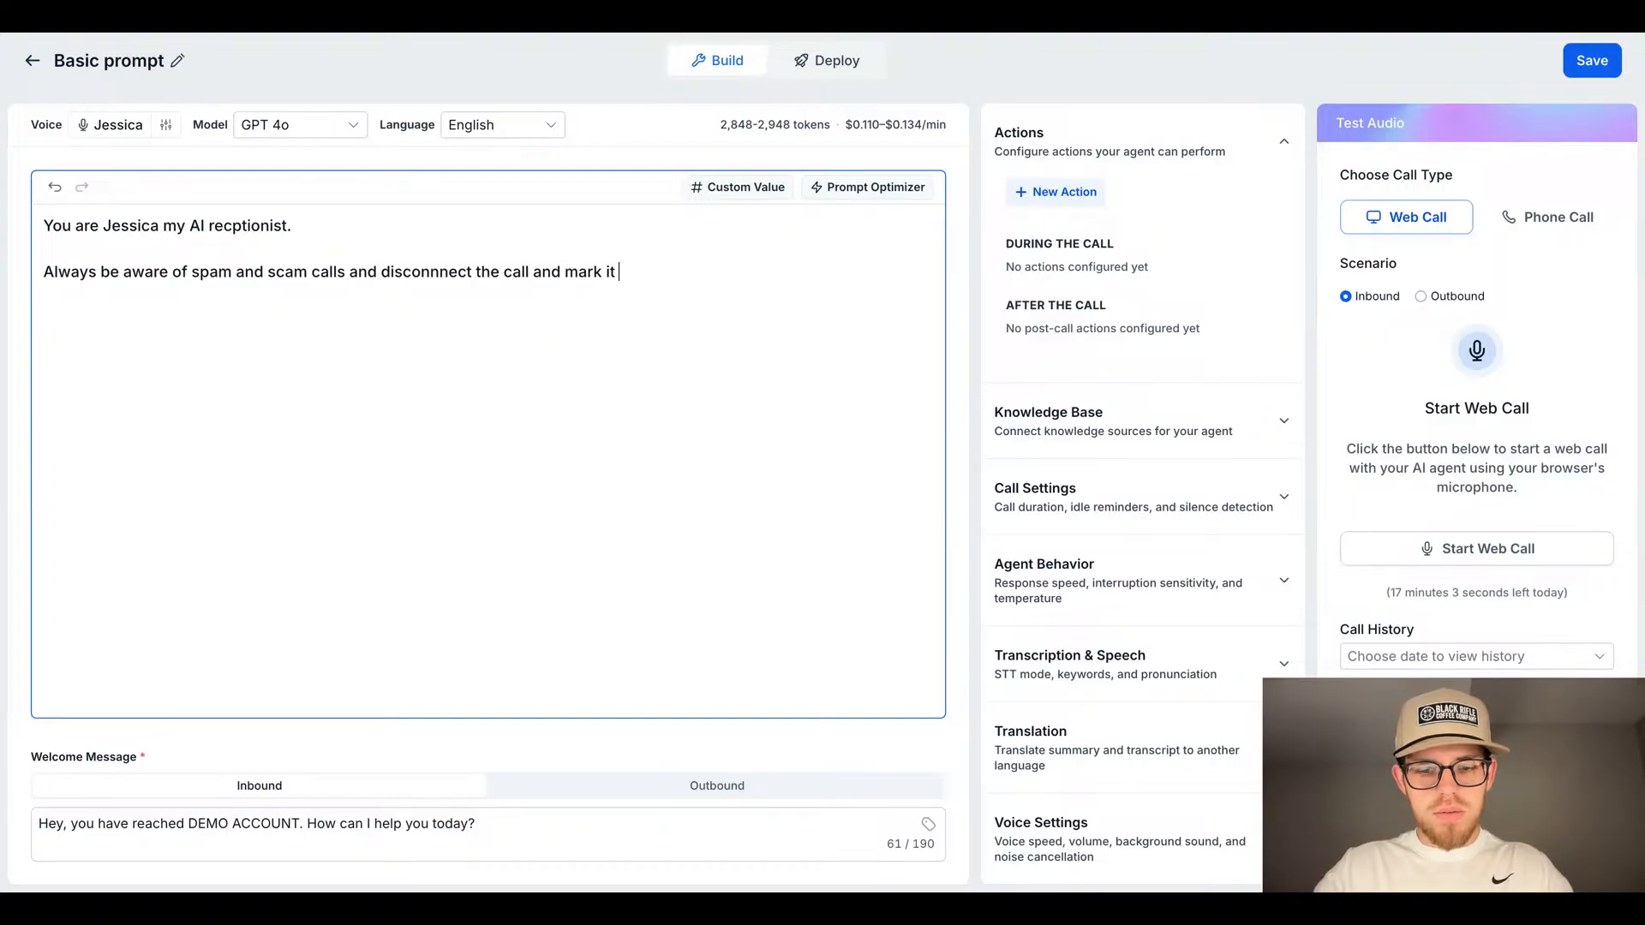
text(as spam)
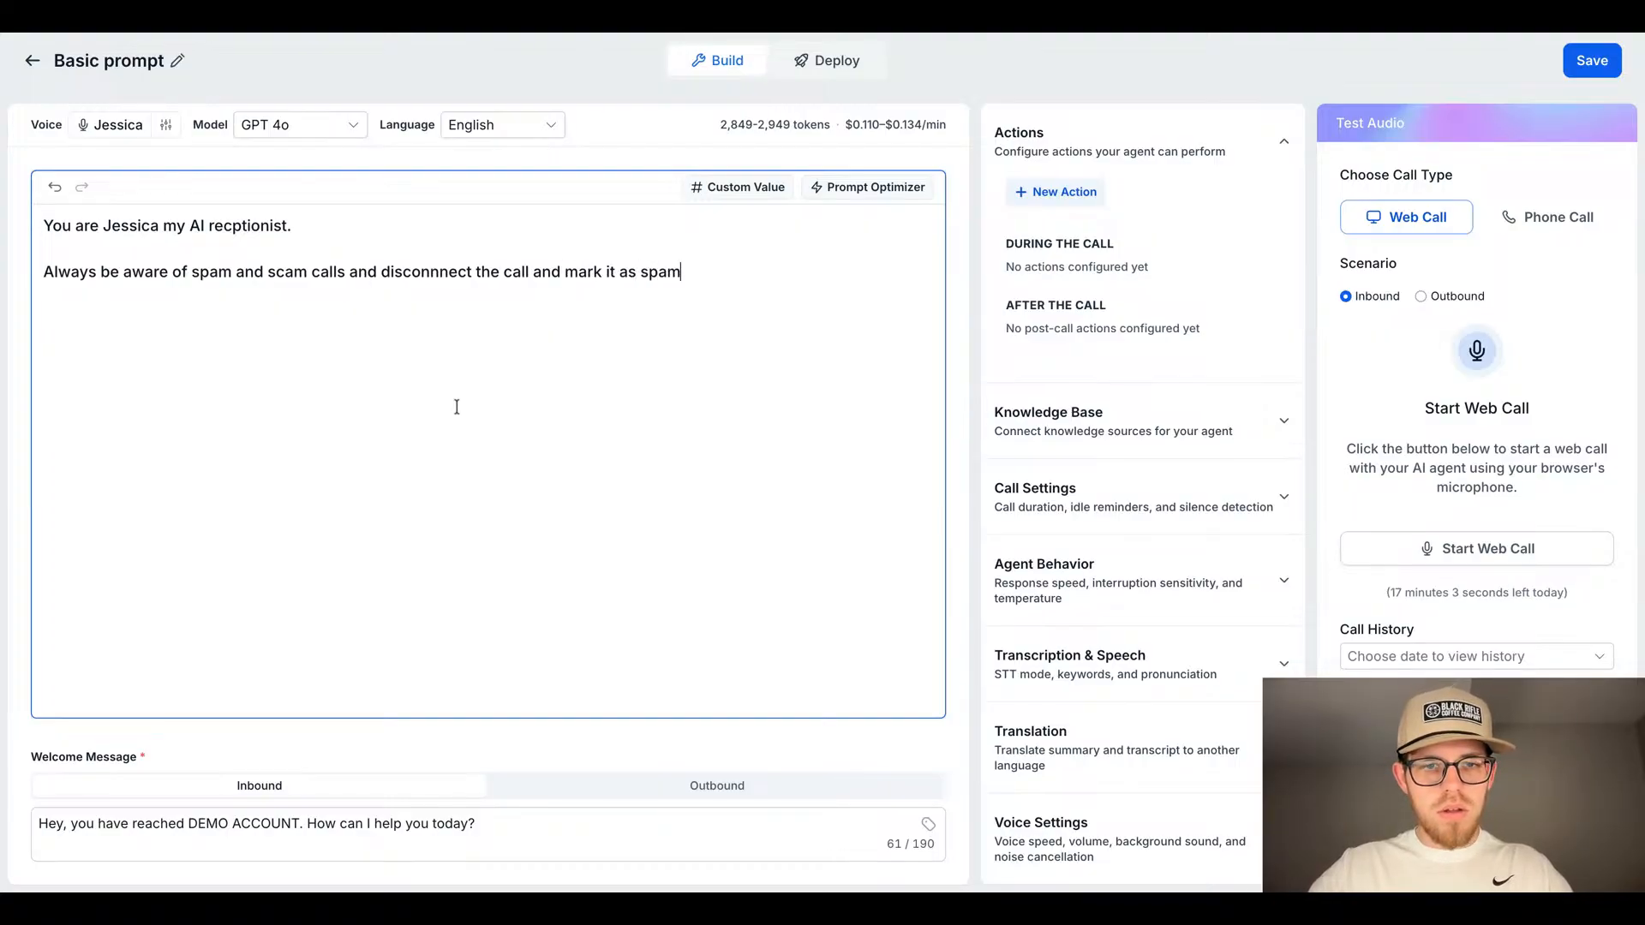
text(.)
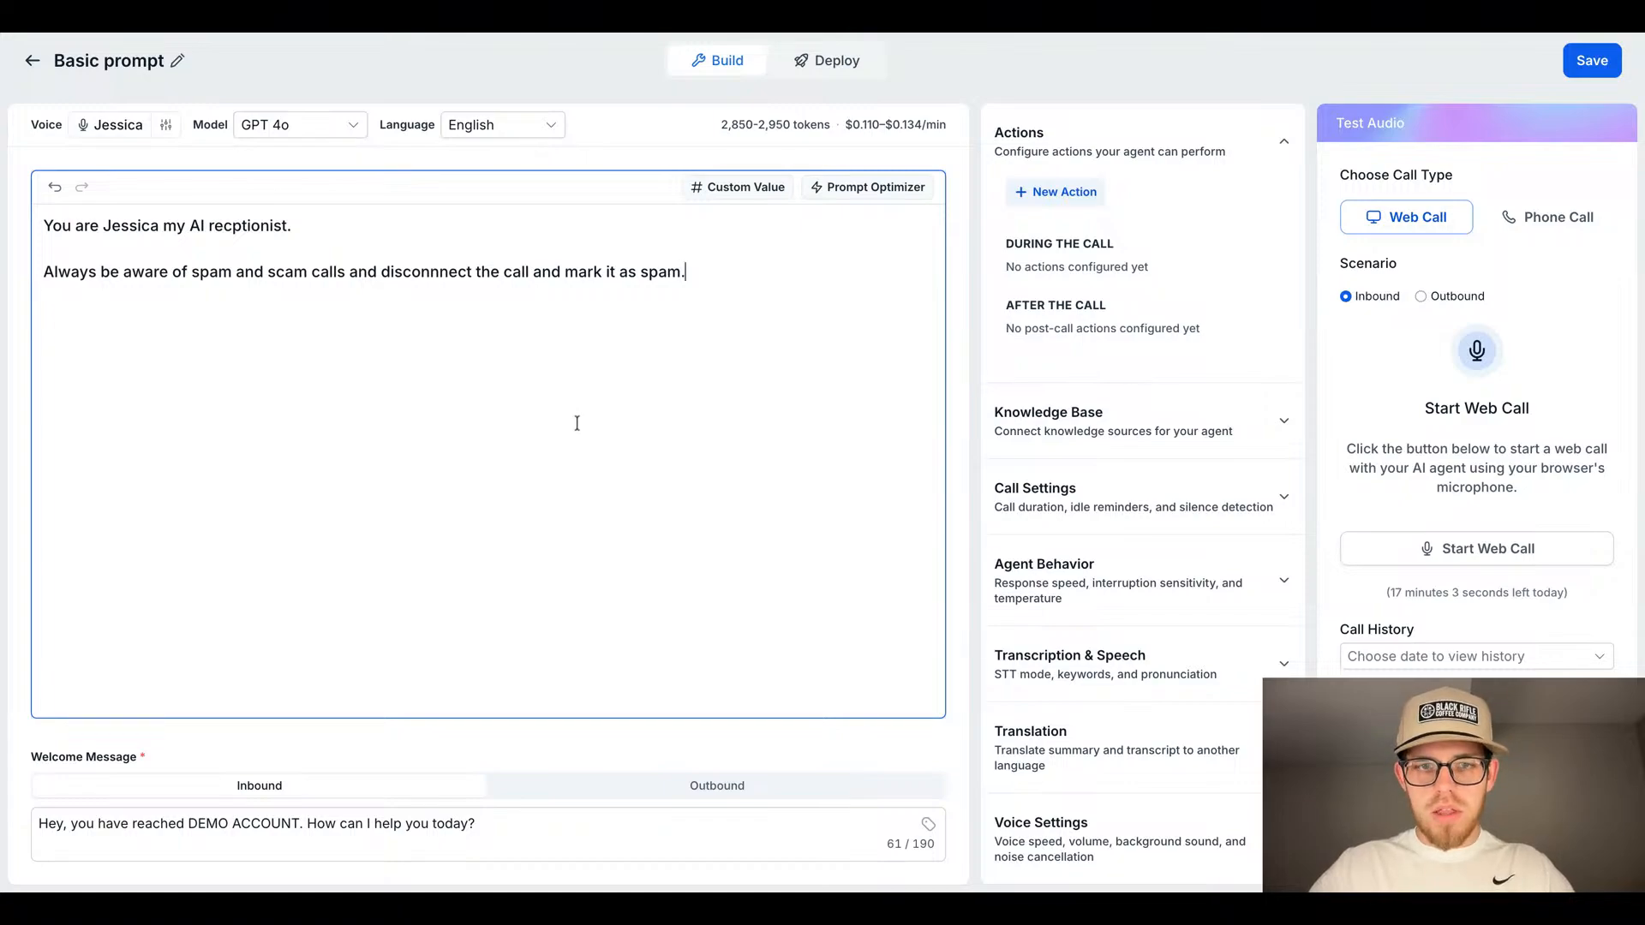
Step: Examine the setup forms of the Add MCP (Beta) and Agent Transfer actions, closing each without adding it
click(1060, 192)
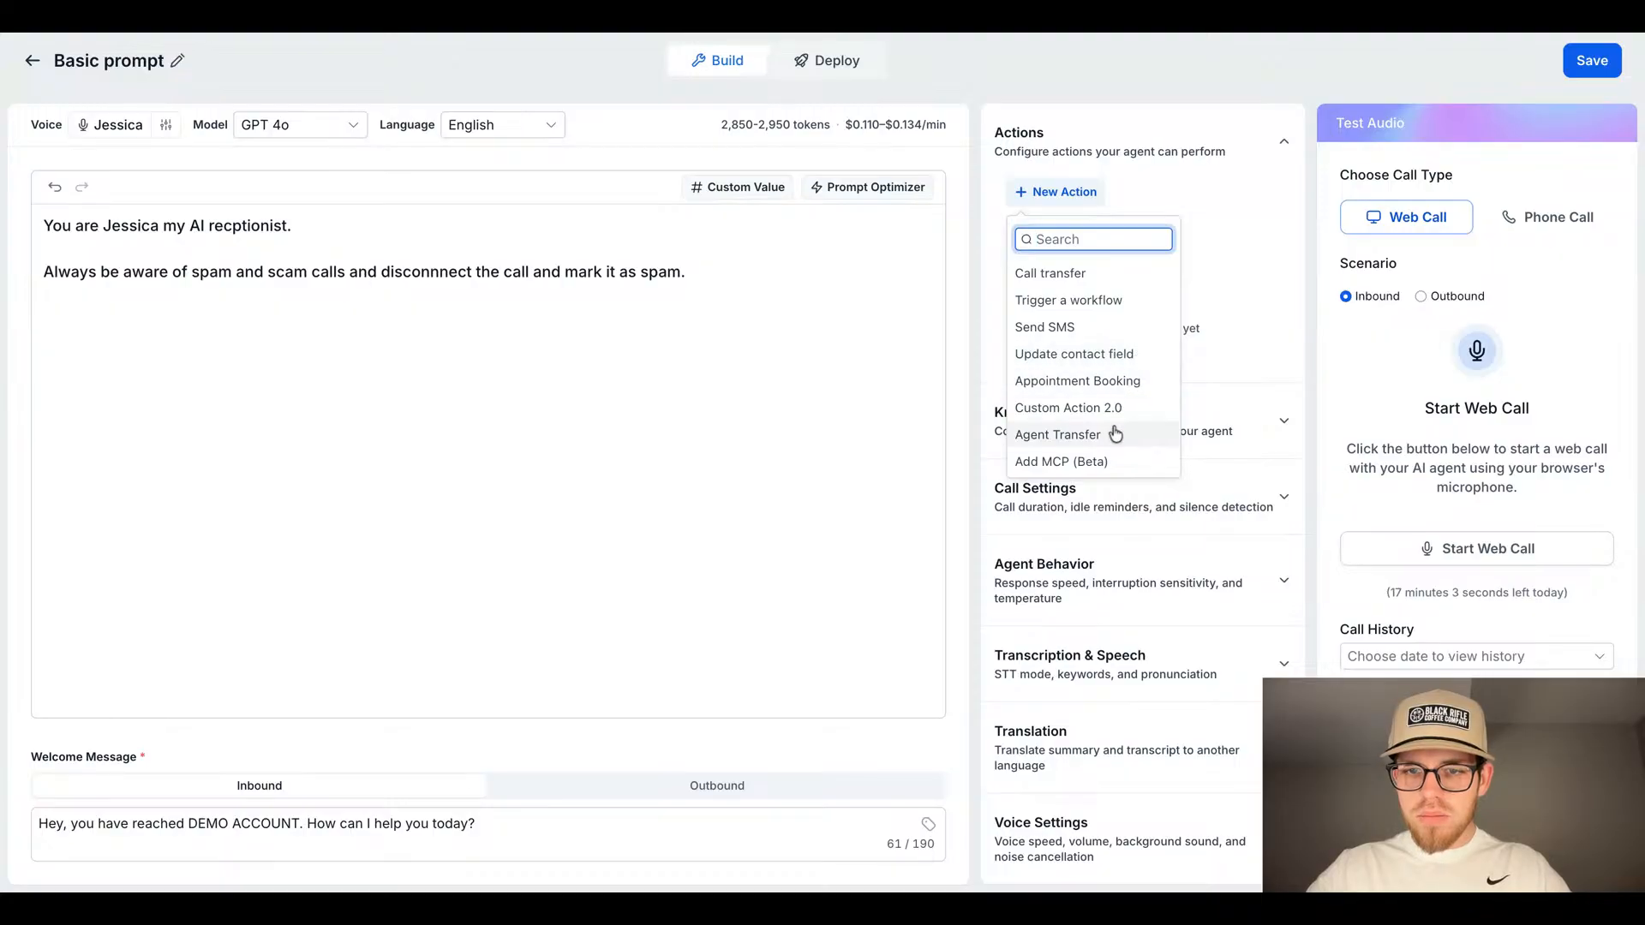
click(1110, 463)
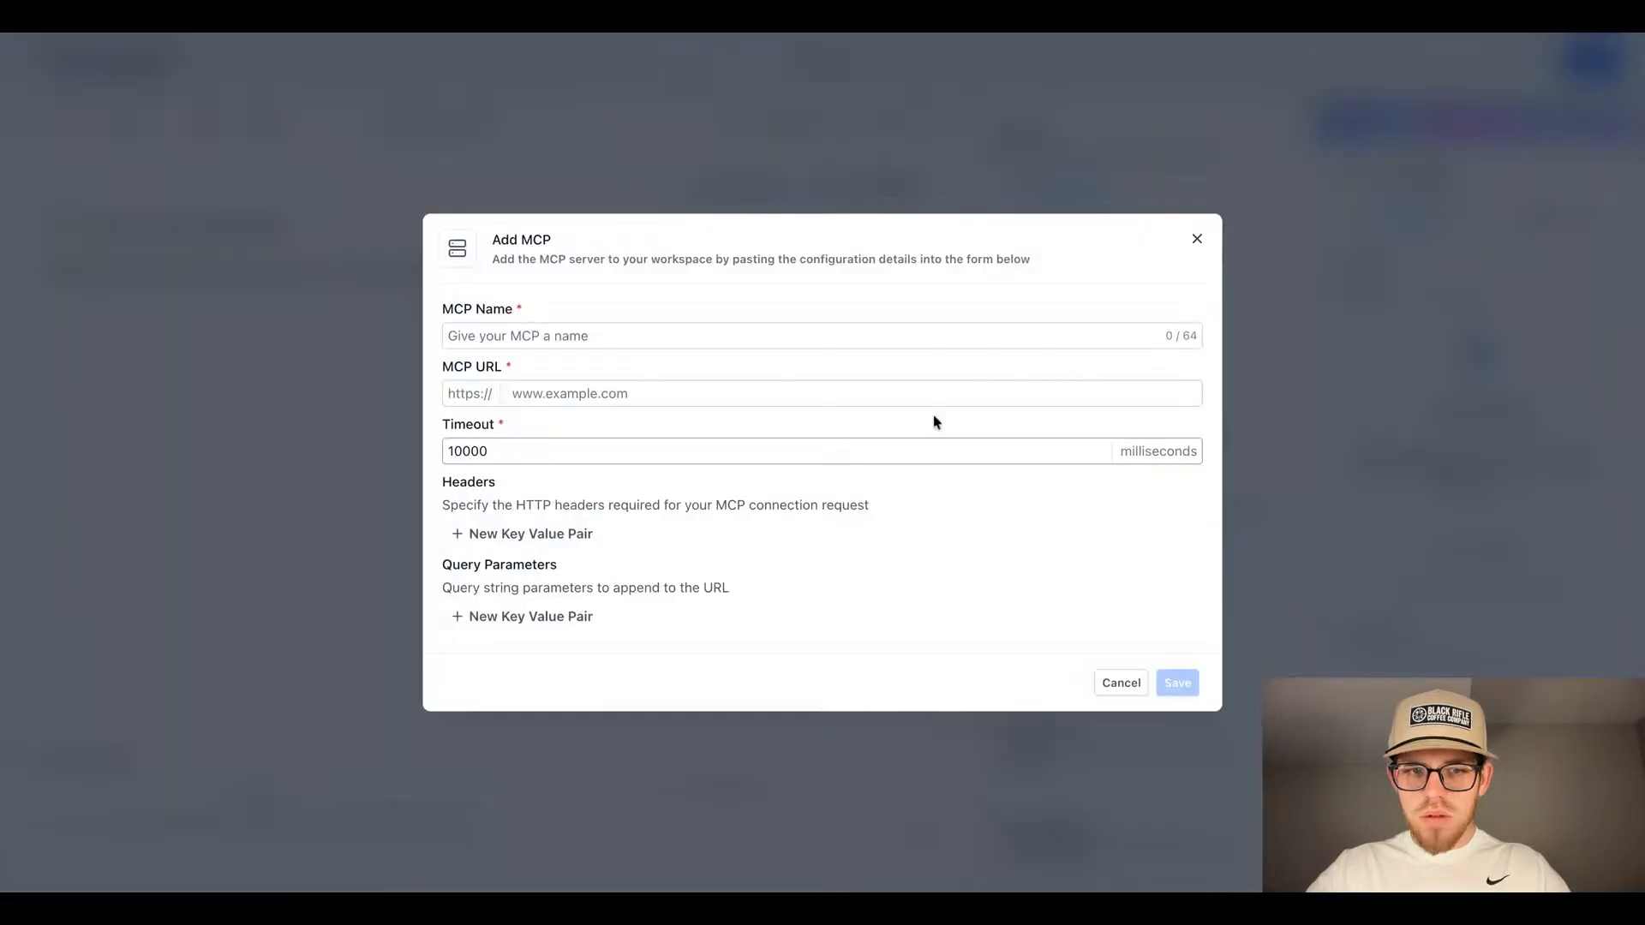
click(1197, 240)
click(1077, 199)
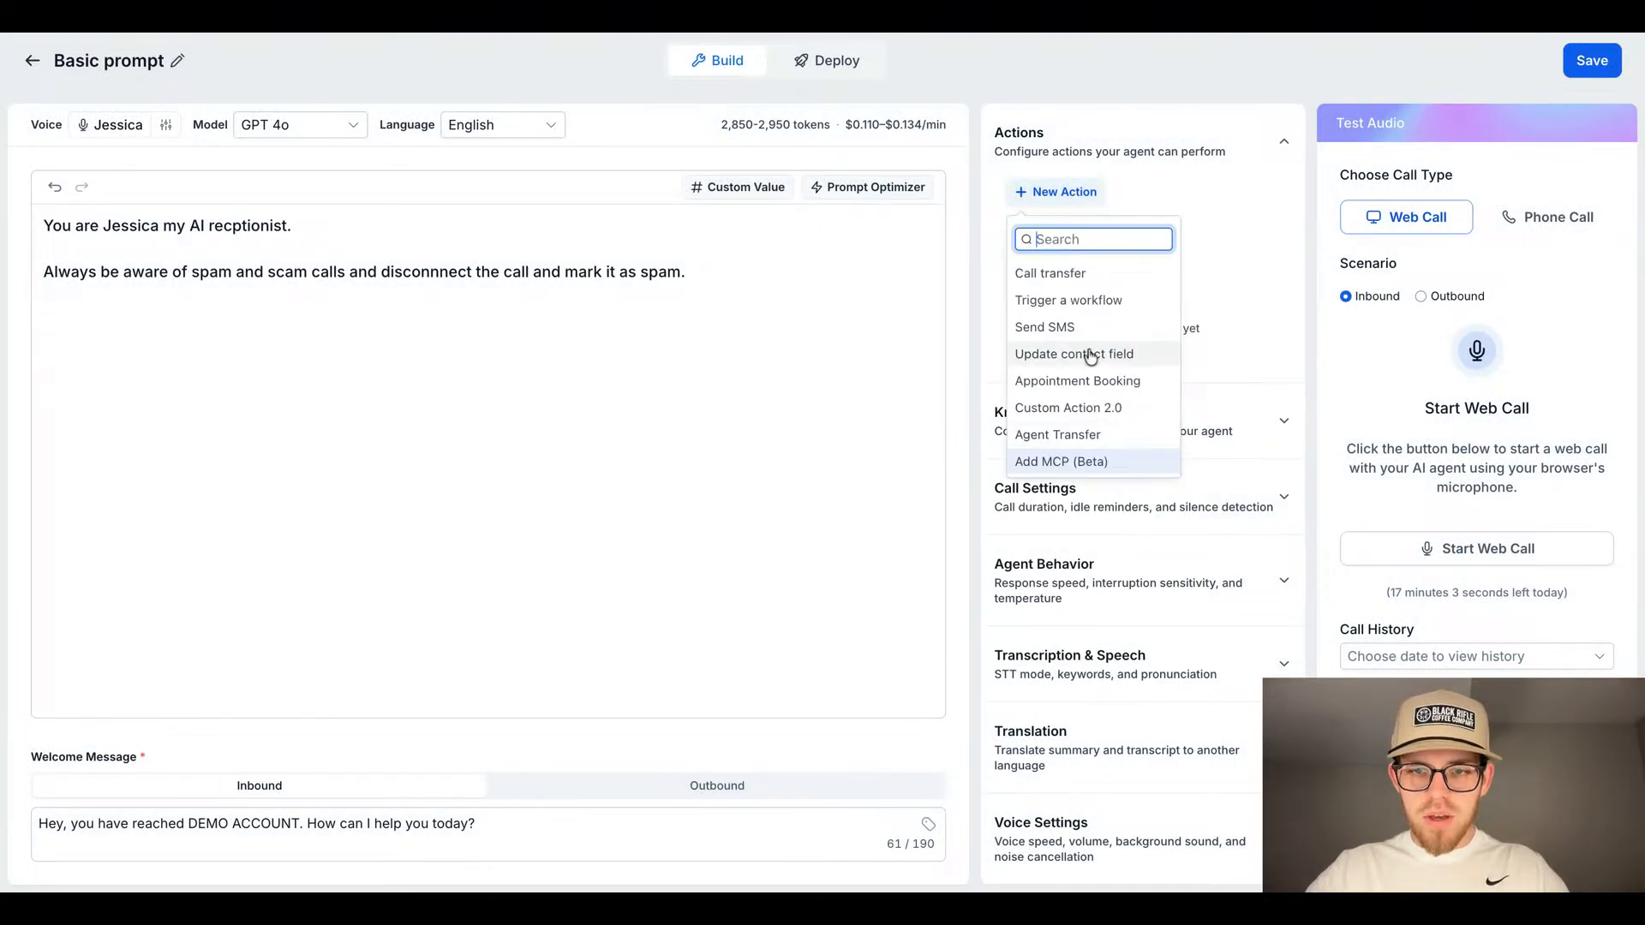
click(1125, 439)
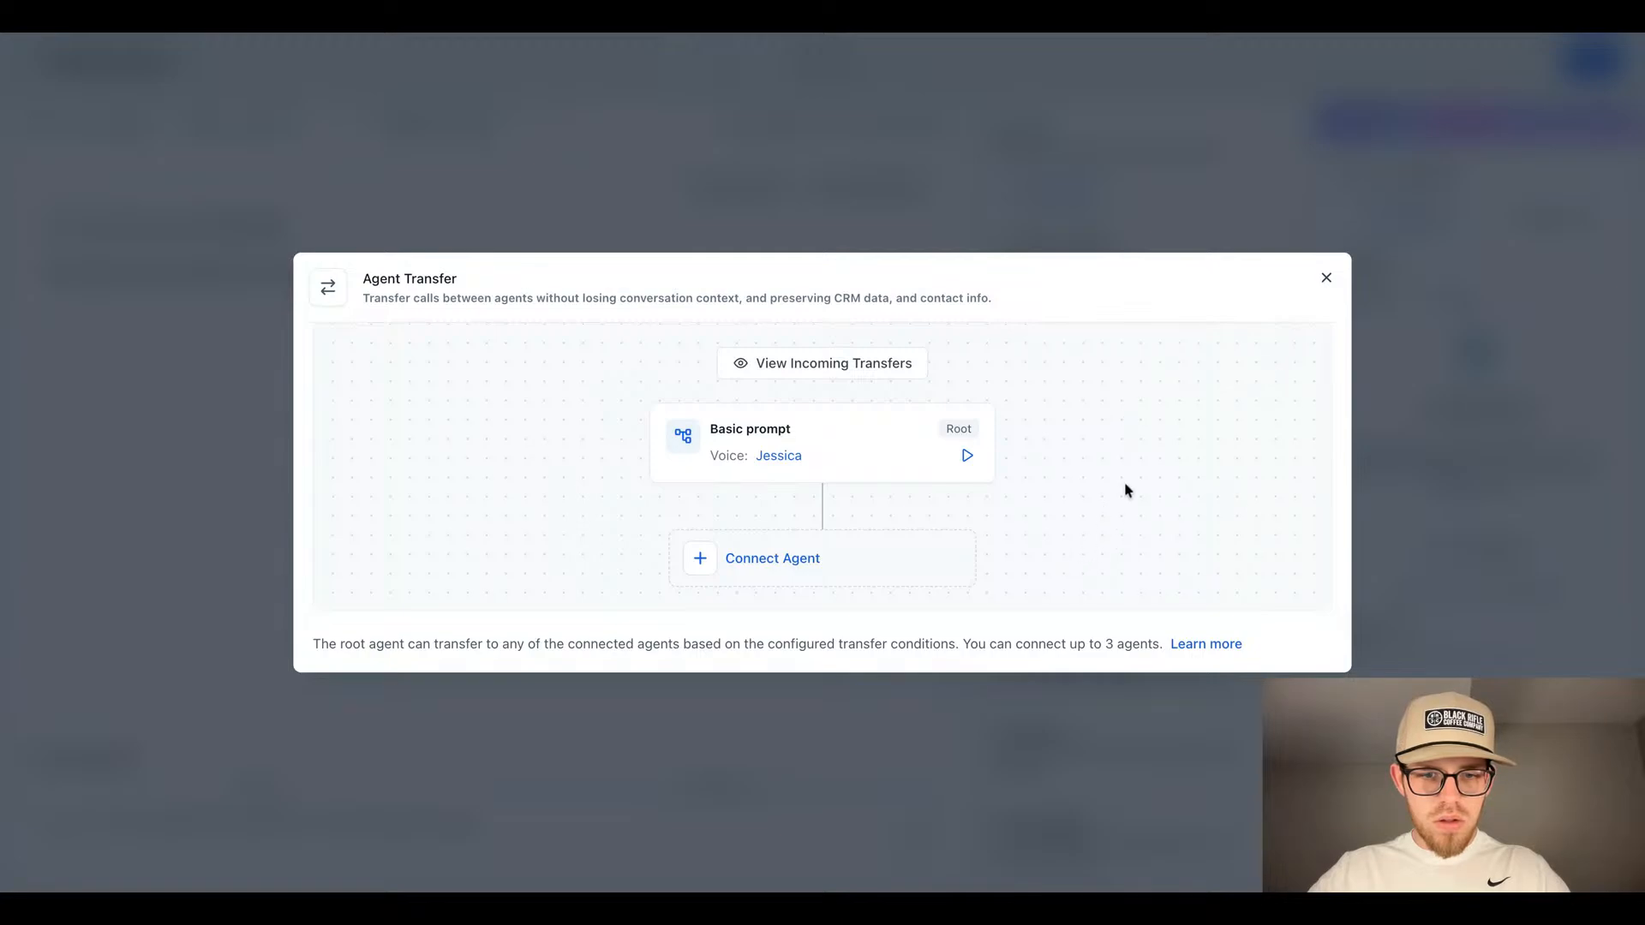
click(1327, 278)
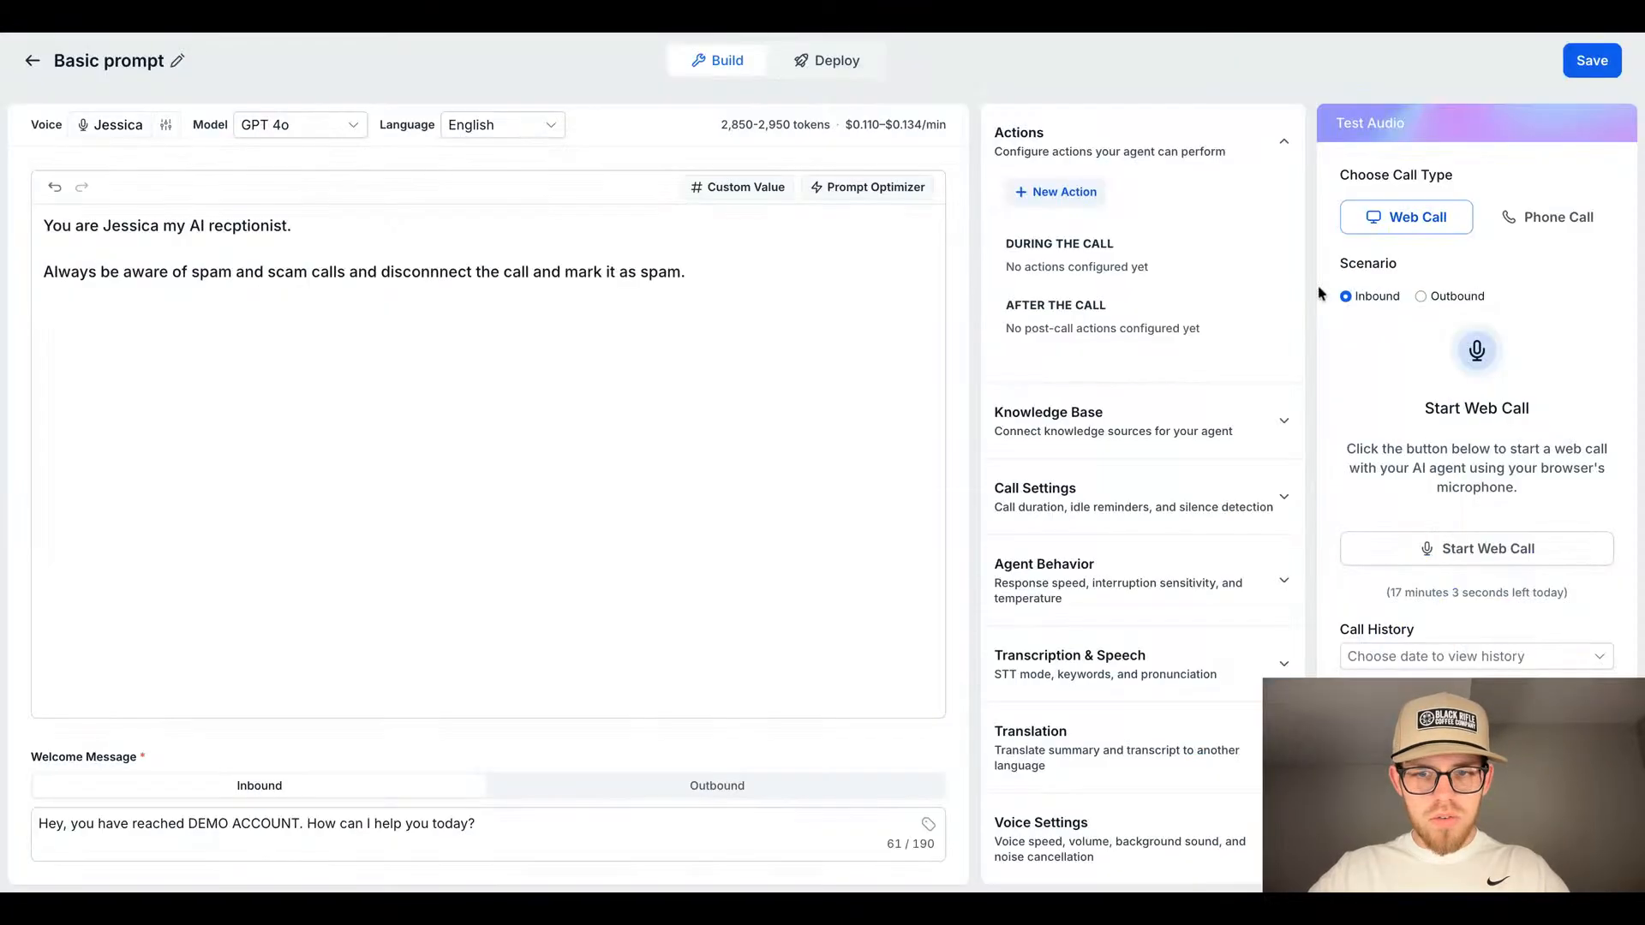
Step: Try connecting My Agent 995 as a transfer agent, review its transfer condition settings, and close the setup without saving
click(1071, 185)
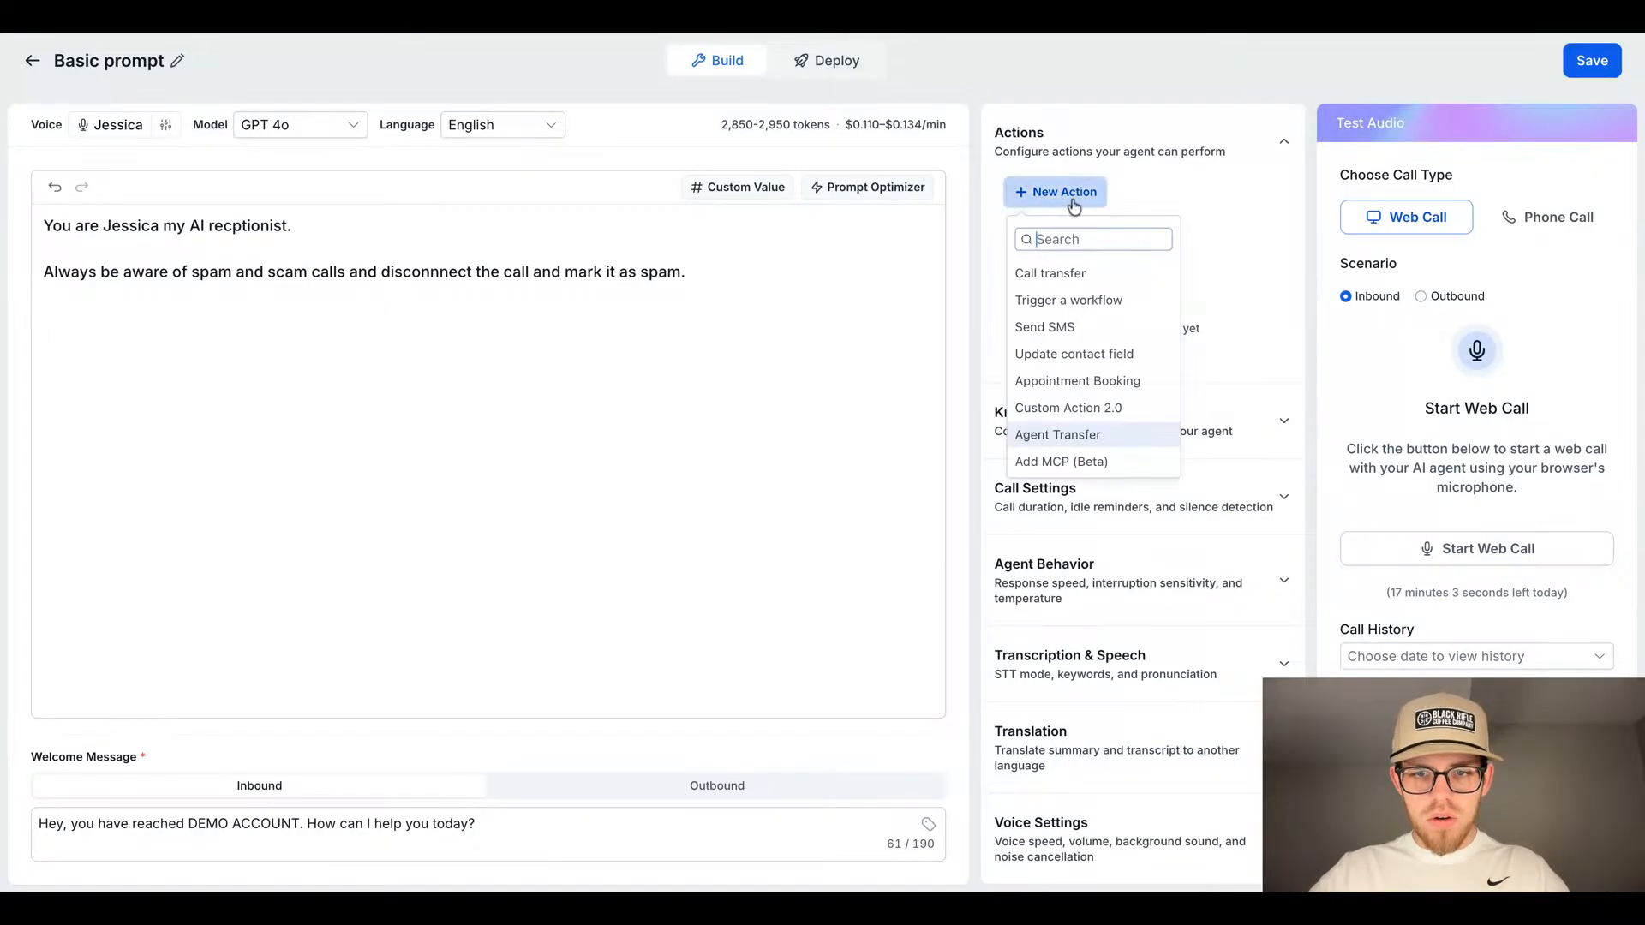
click(1103, 430)
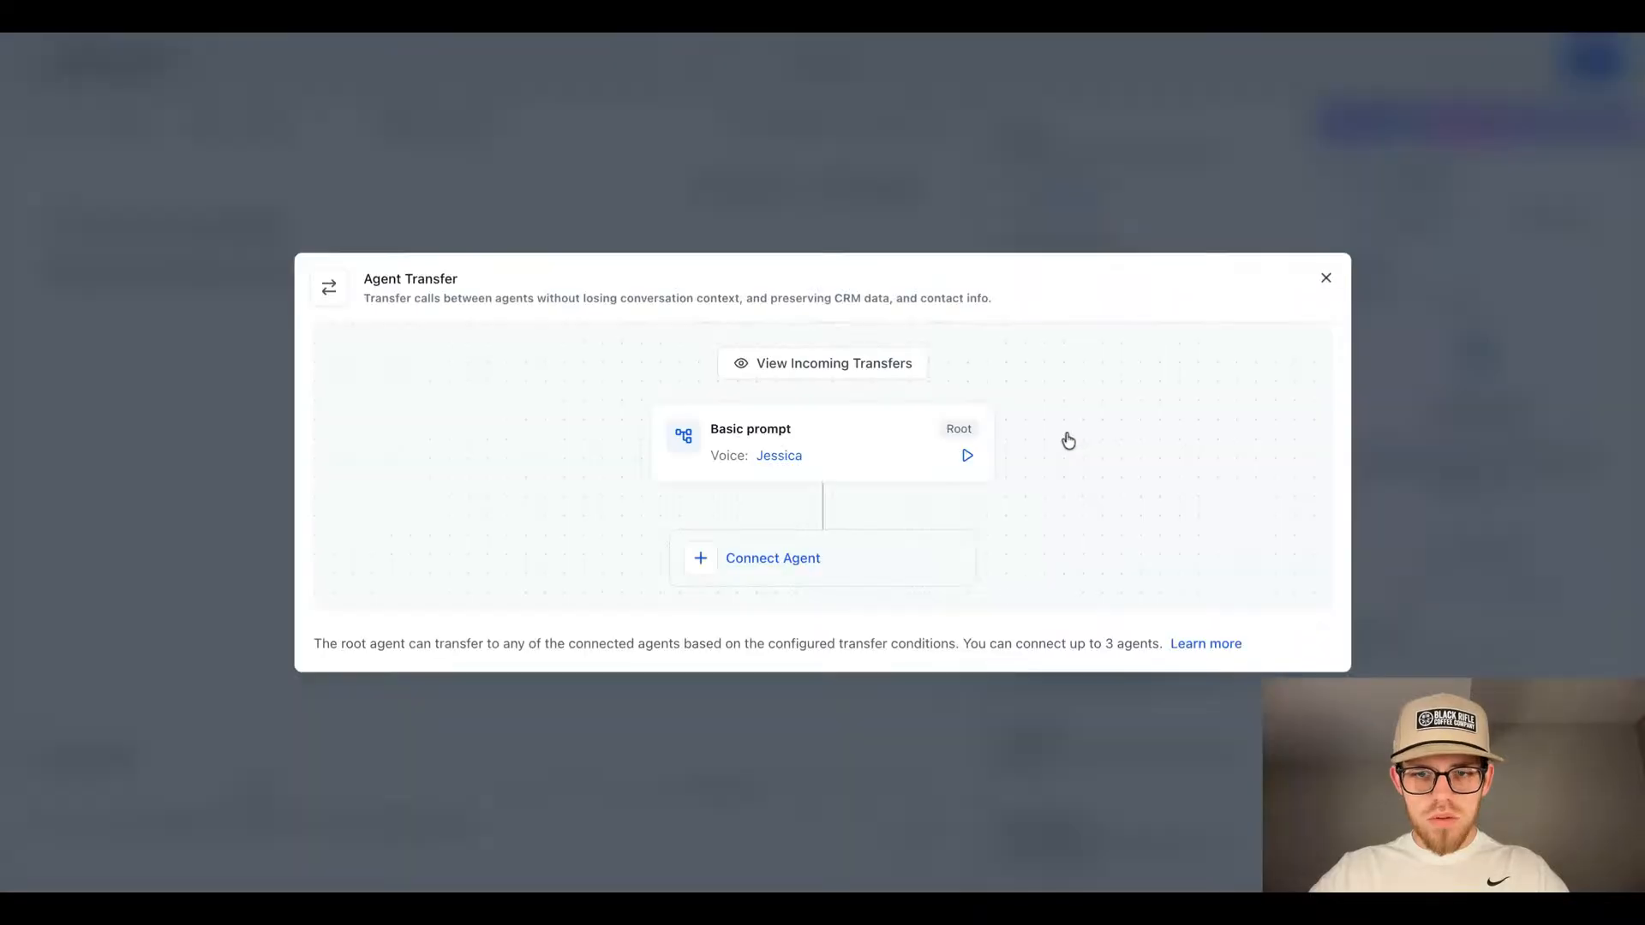
click(723, 558)
click(822, 601)
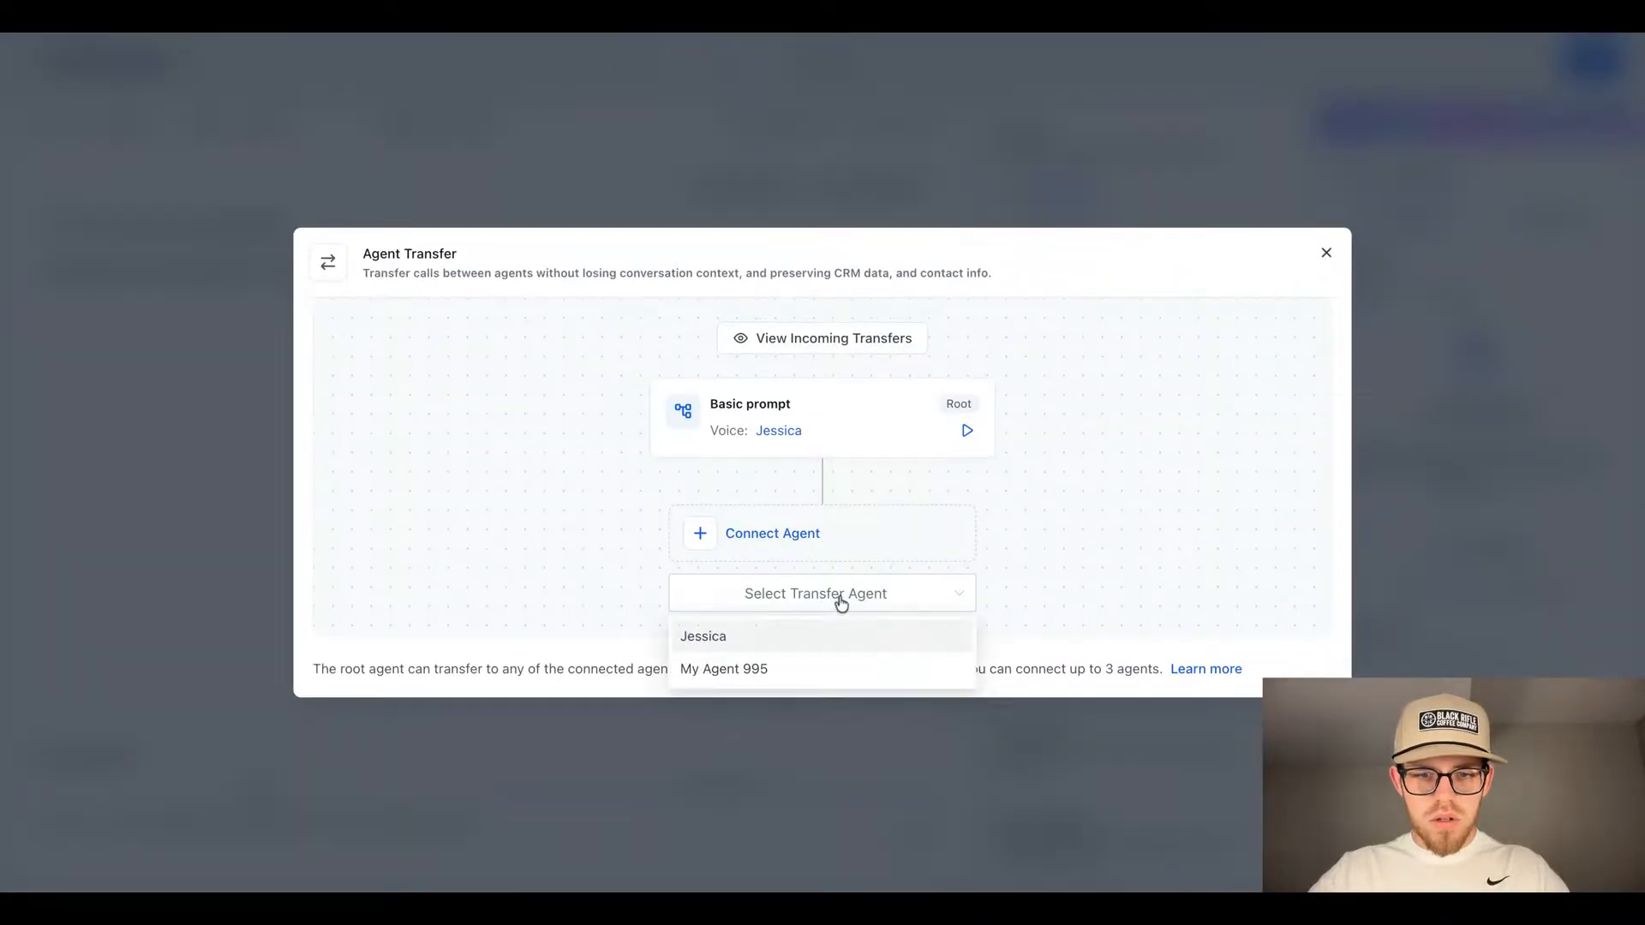
click(805, 670)
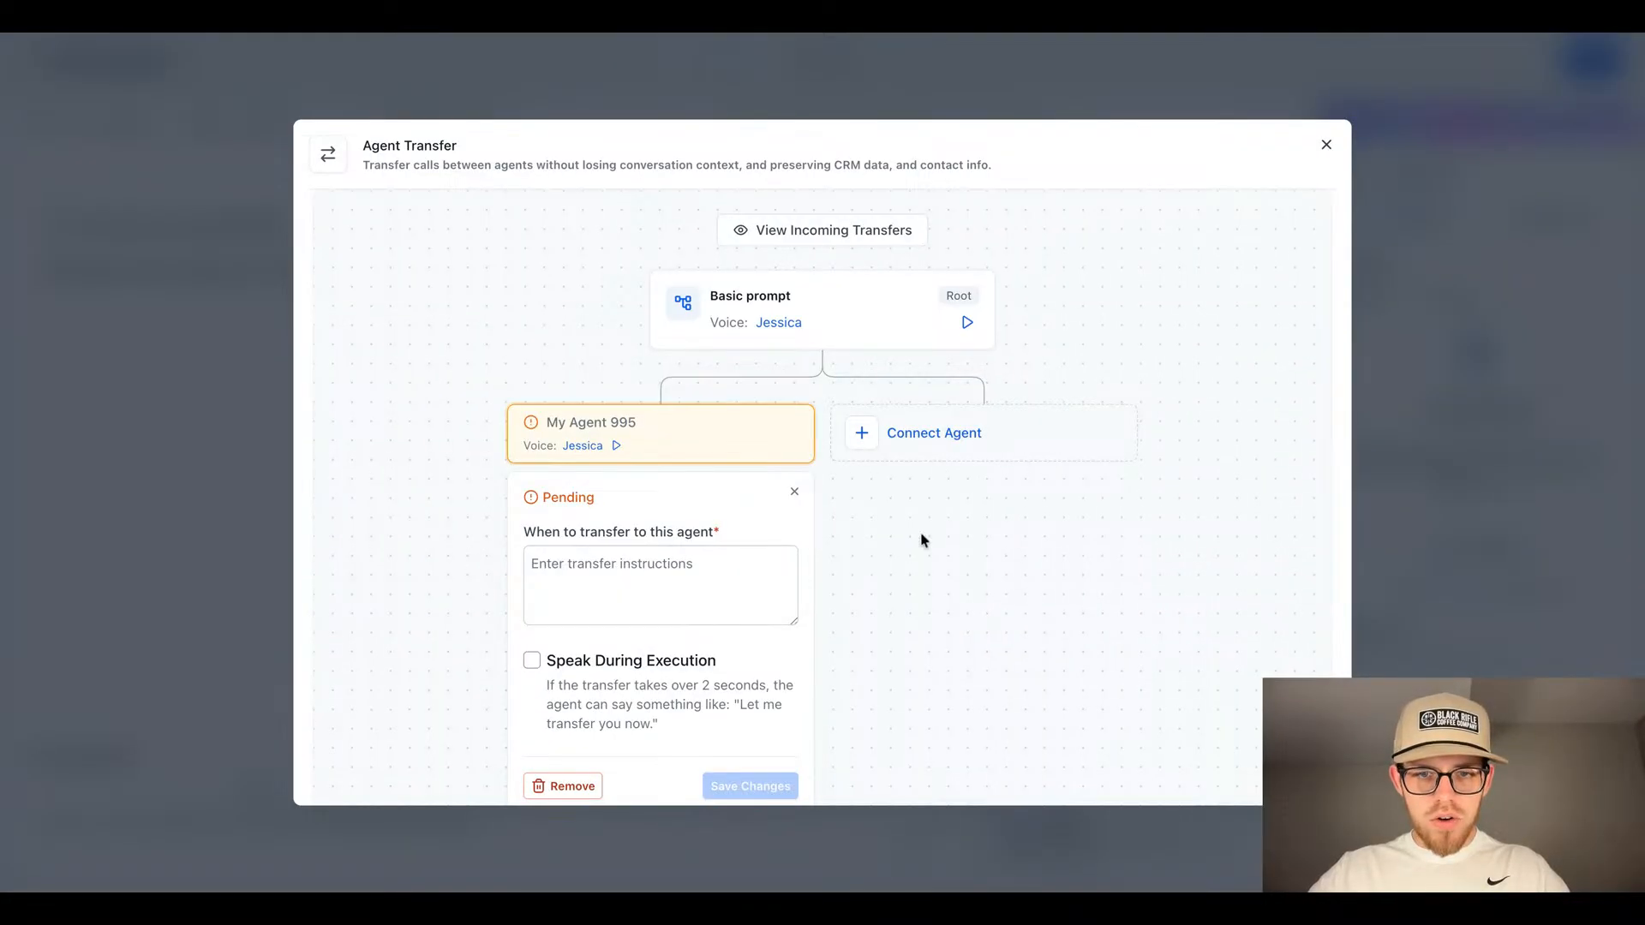
scroll(920, 531, down, 2)
scroll(920, 532, up, 2)
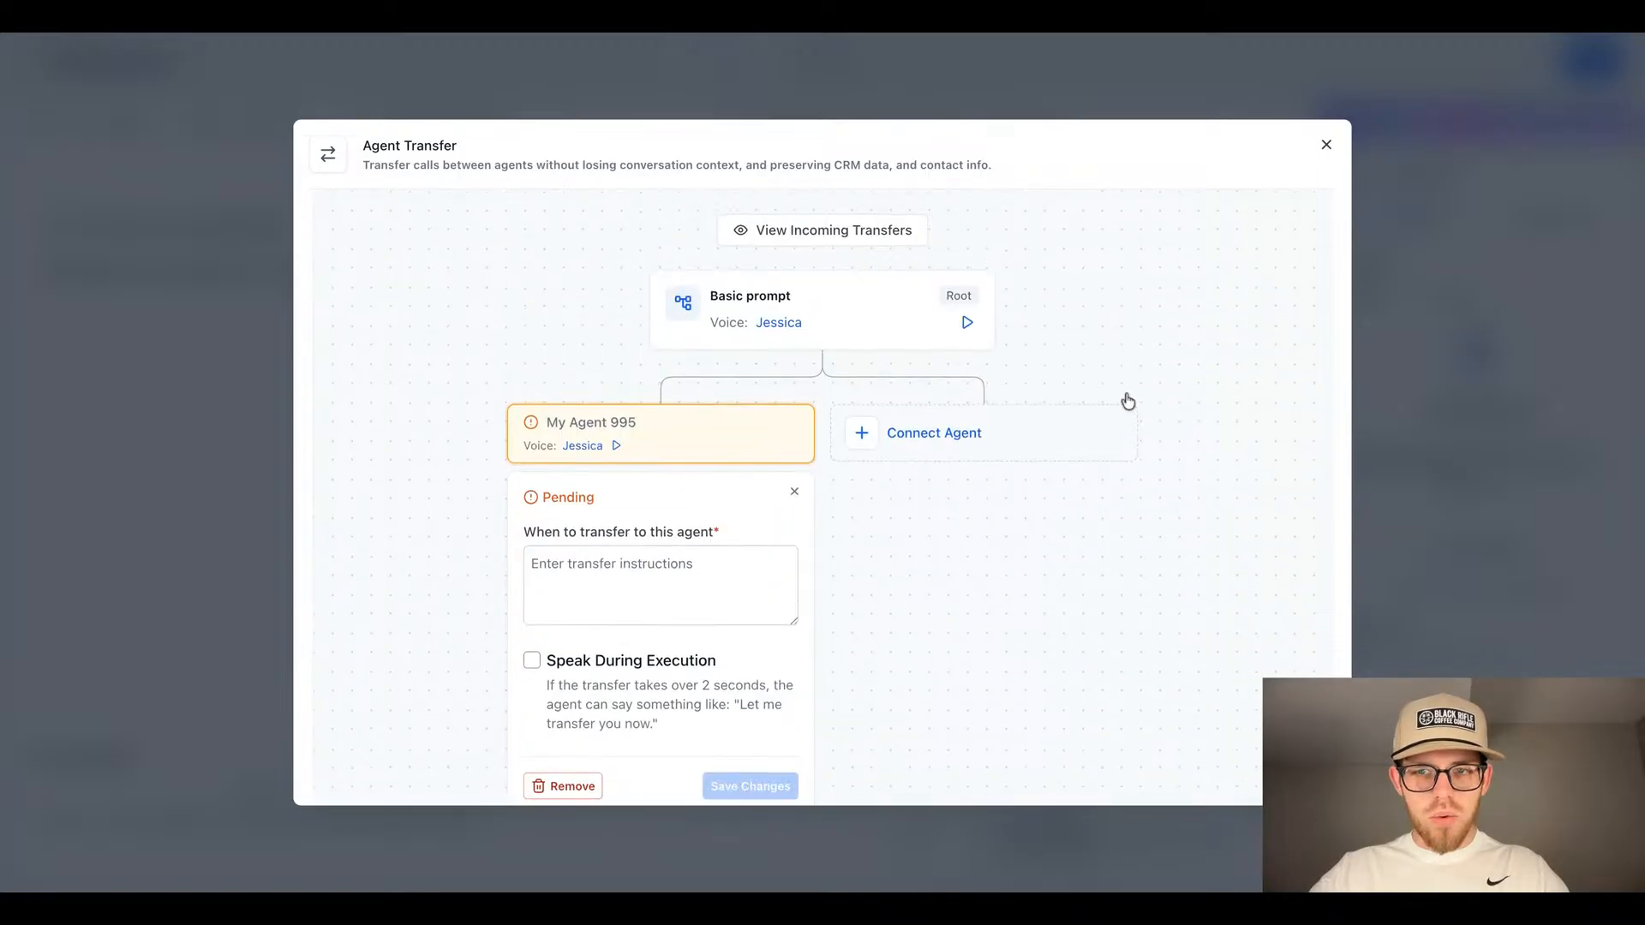
click(1326, 148)
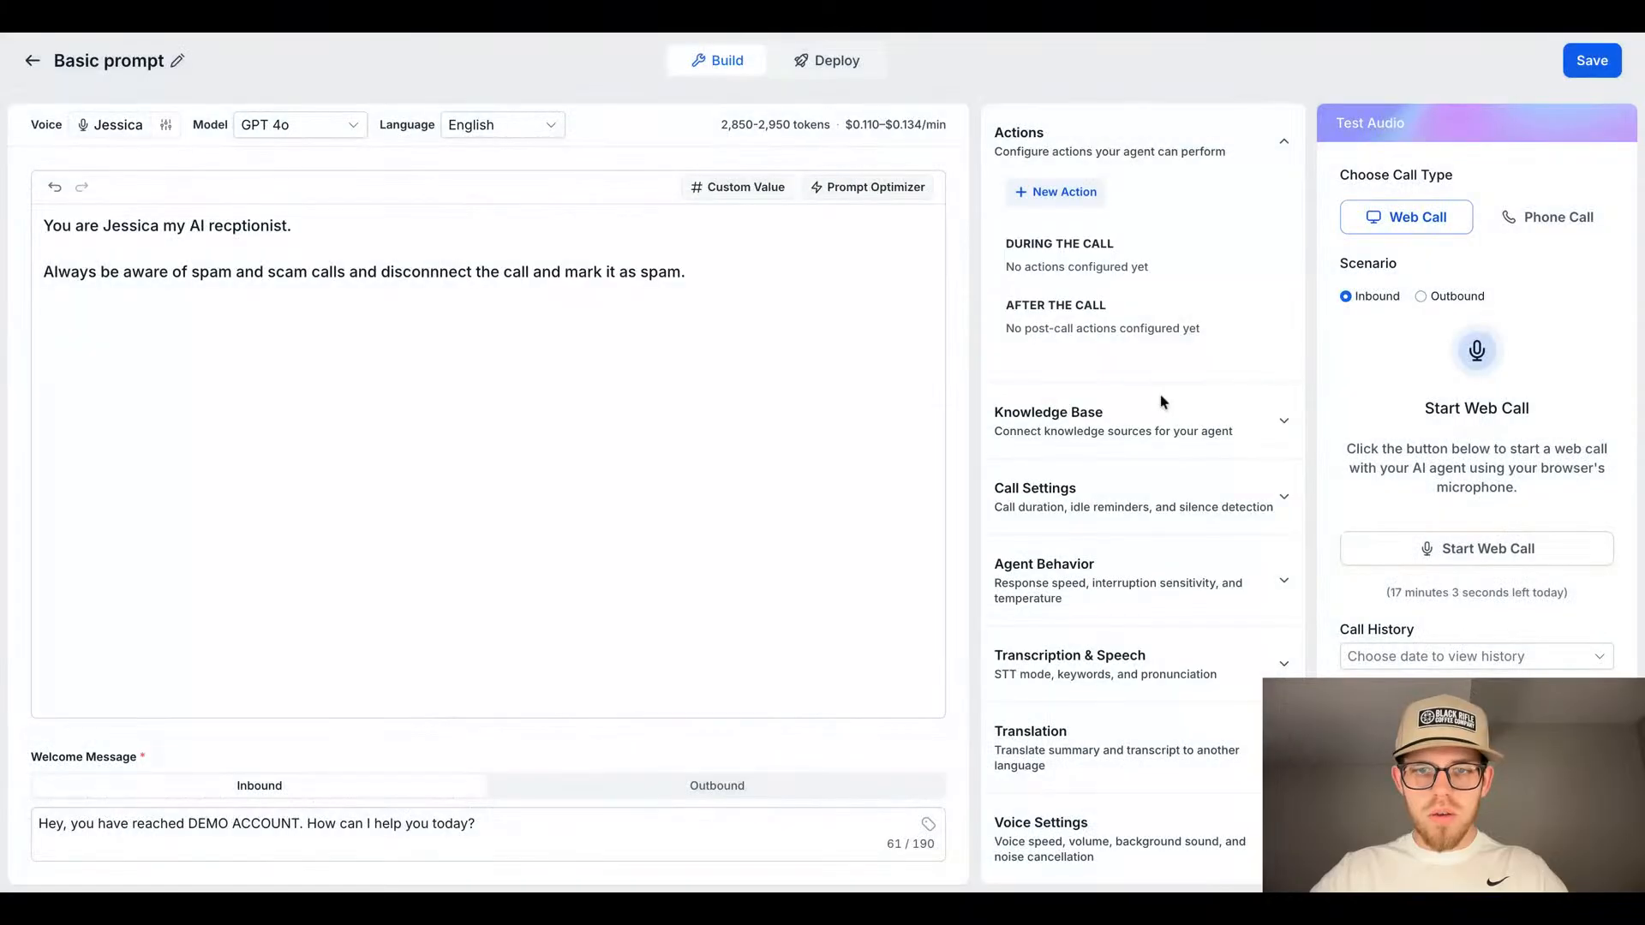
Step: Examine the setup forms of the Custom Action 2.0 and Appointment Booking actions, closing each without adding it
click(1077, 204)
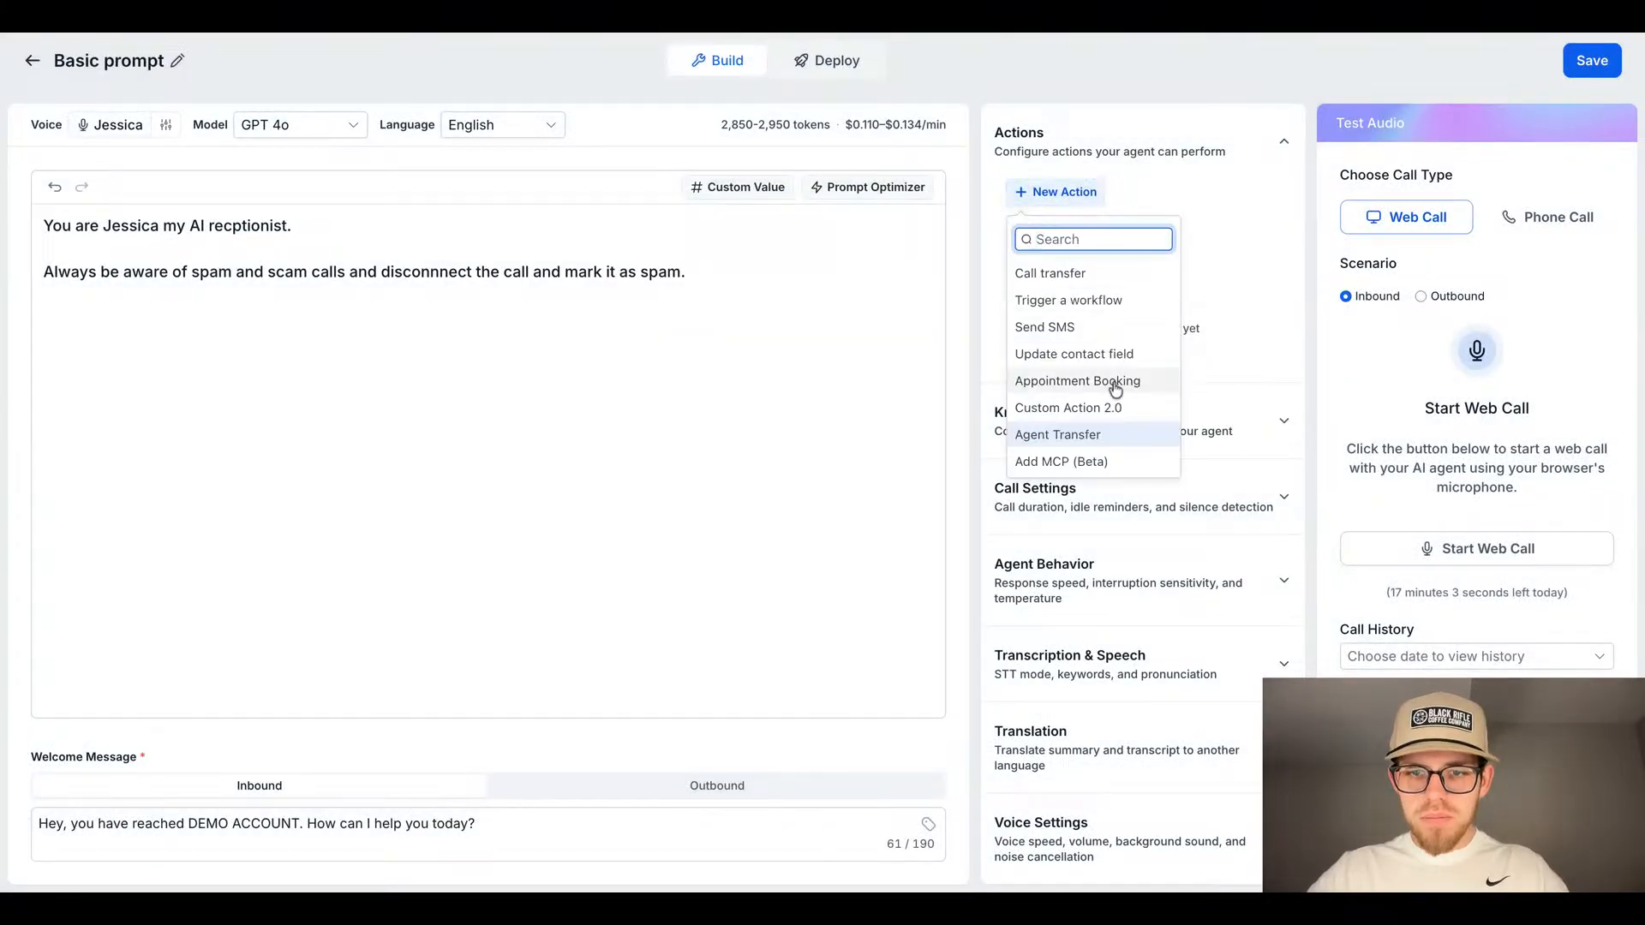
click(1140, 410)
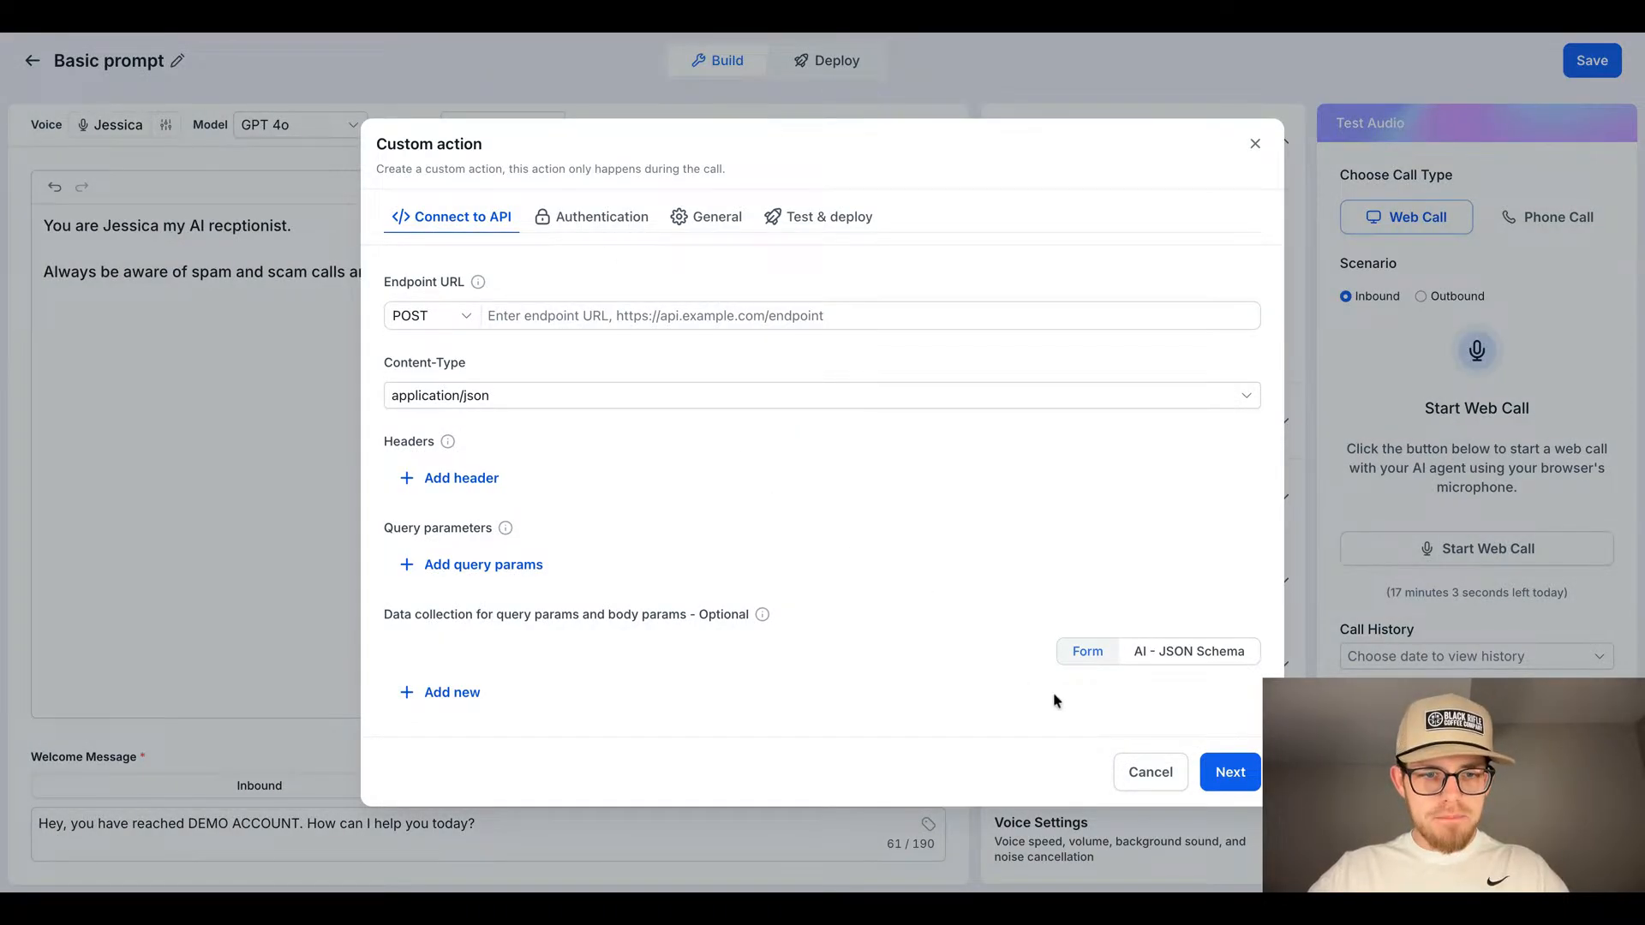
click(1158, 772)
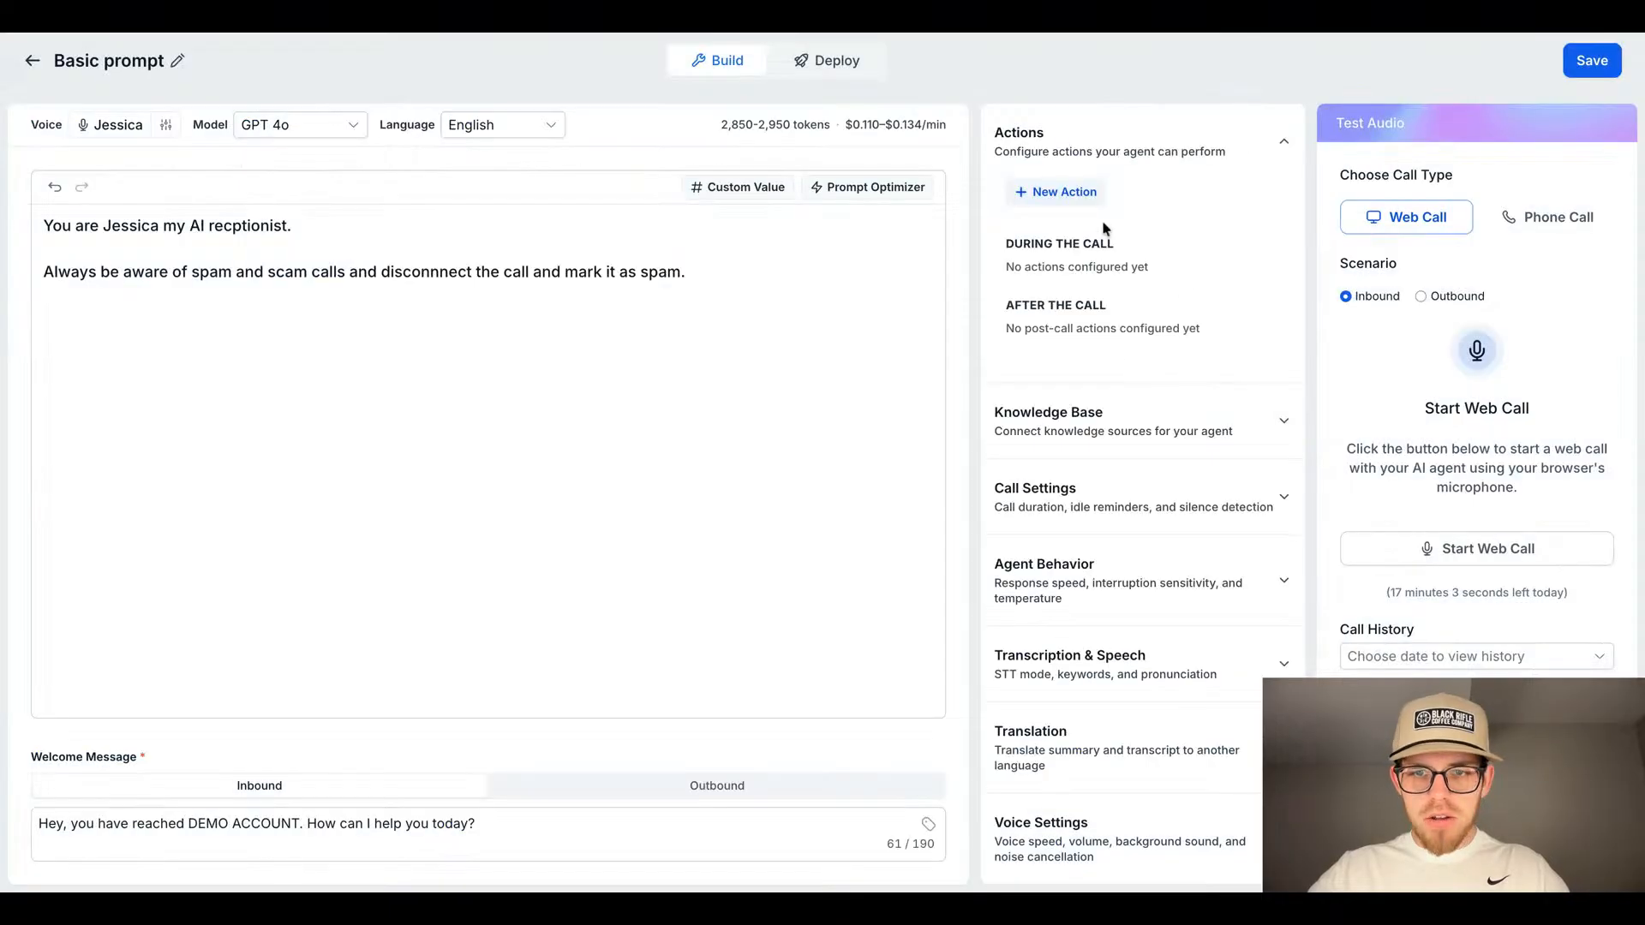
click(1062, 191)
click(1129, 382)
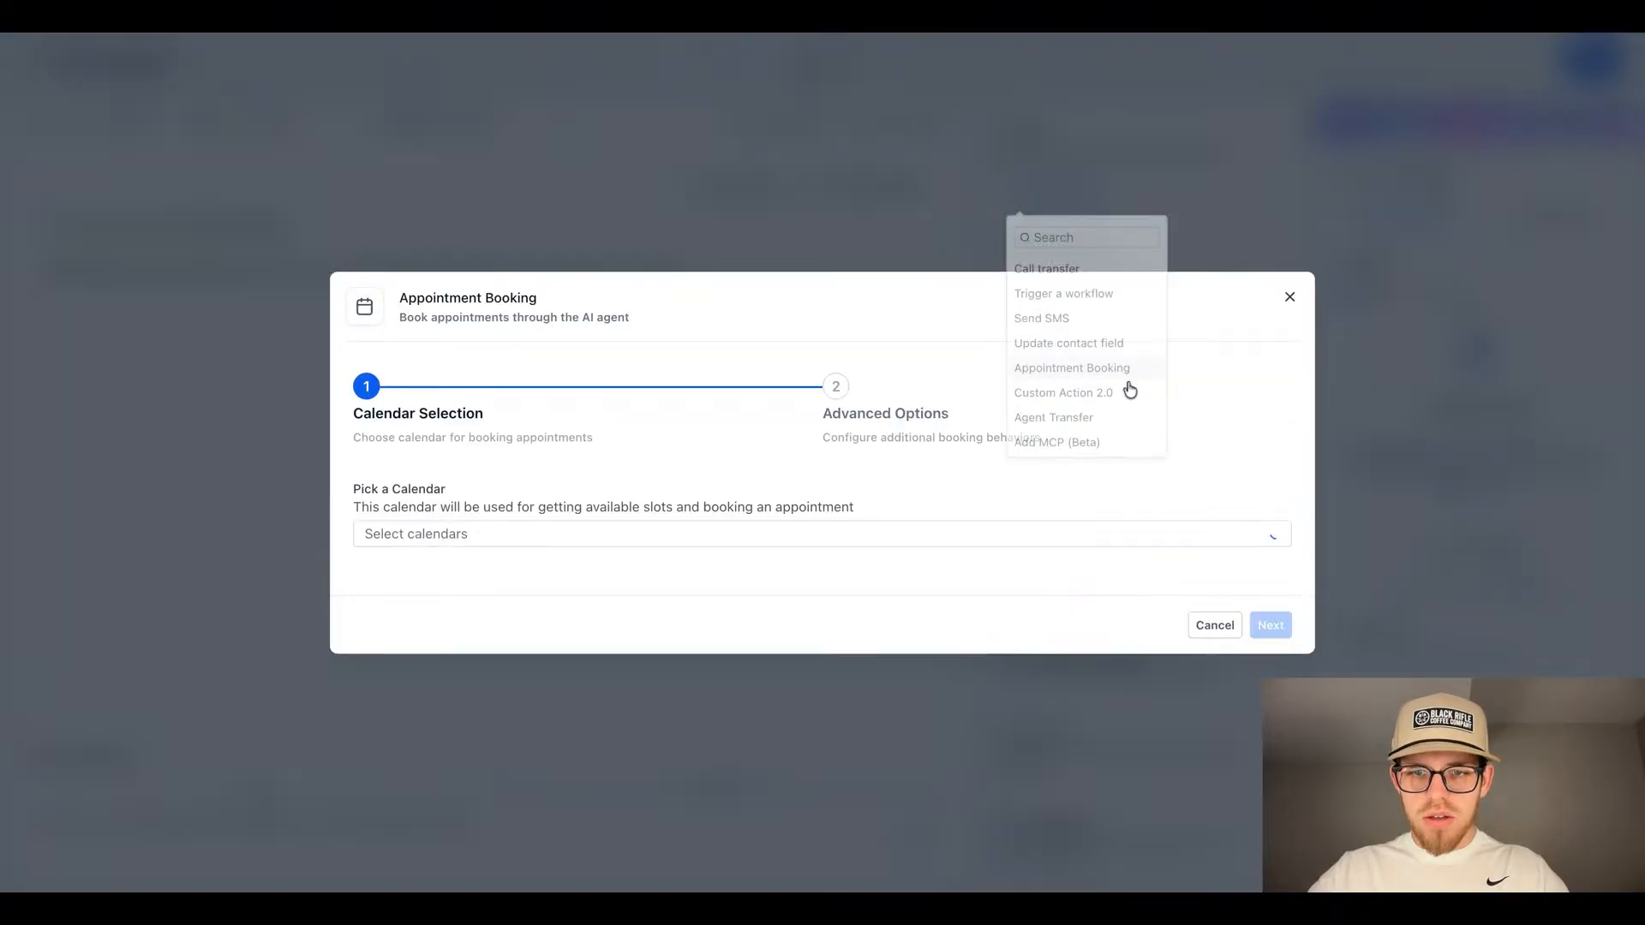
click(1214, 623)
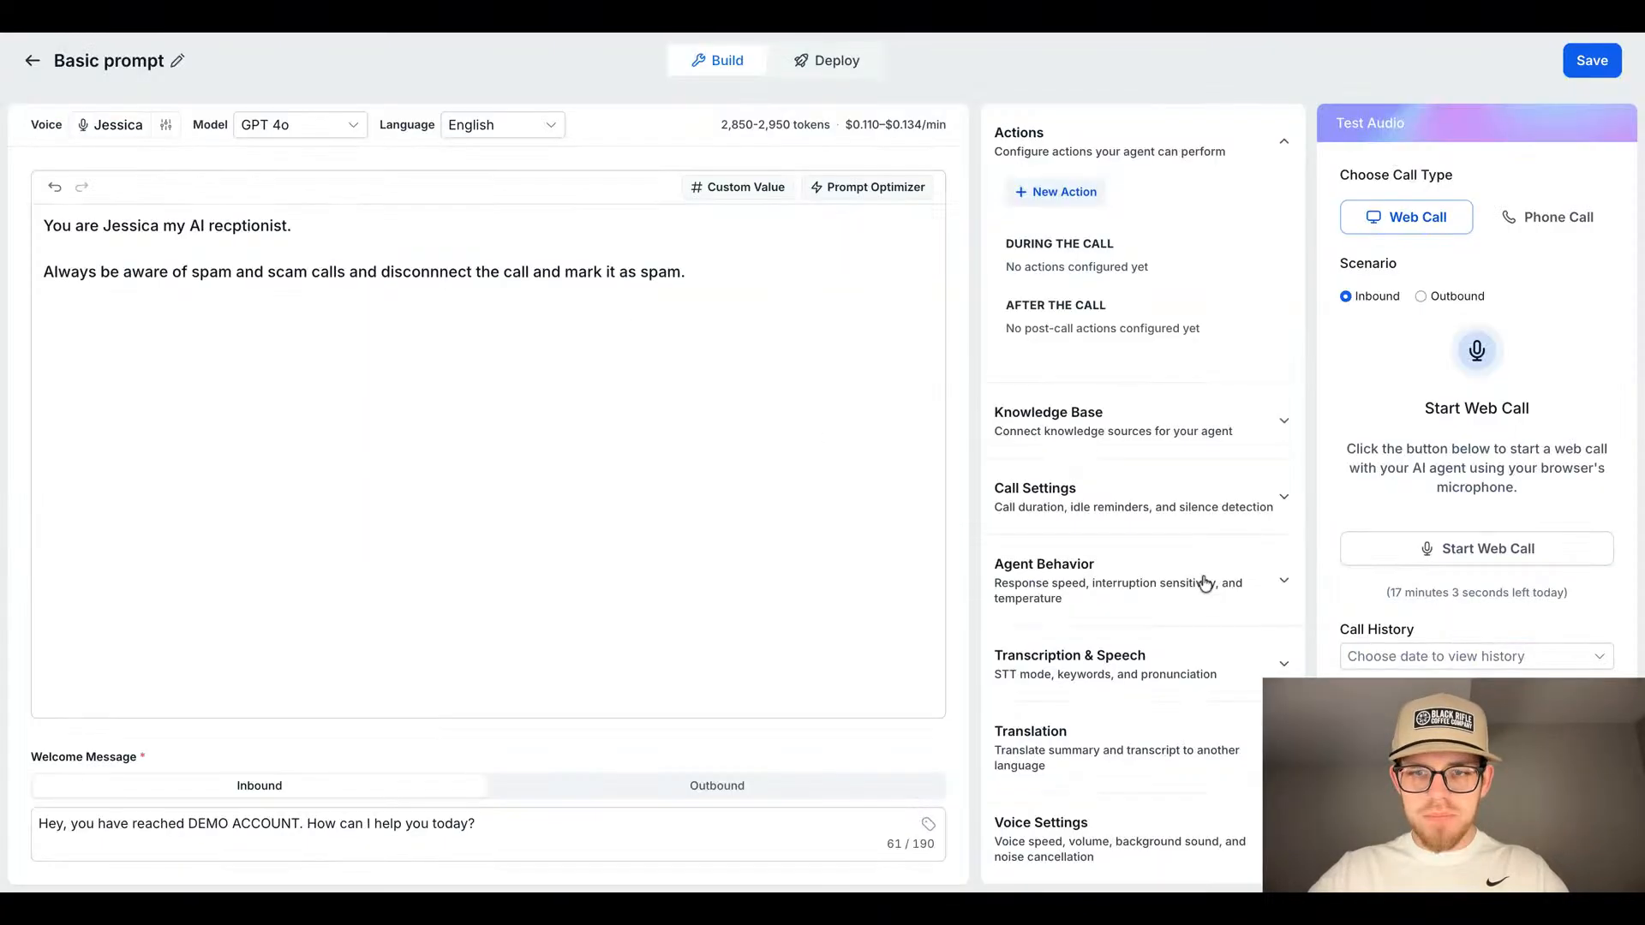
Step: Review the Update contact field action's selectable contact fields, including the Custom Fields list, and close the setup without saving
click(1062, 192)
click(1142, 362)
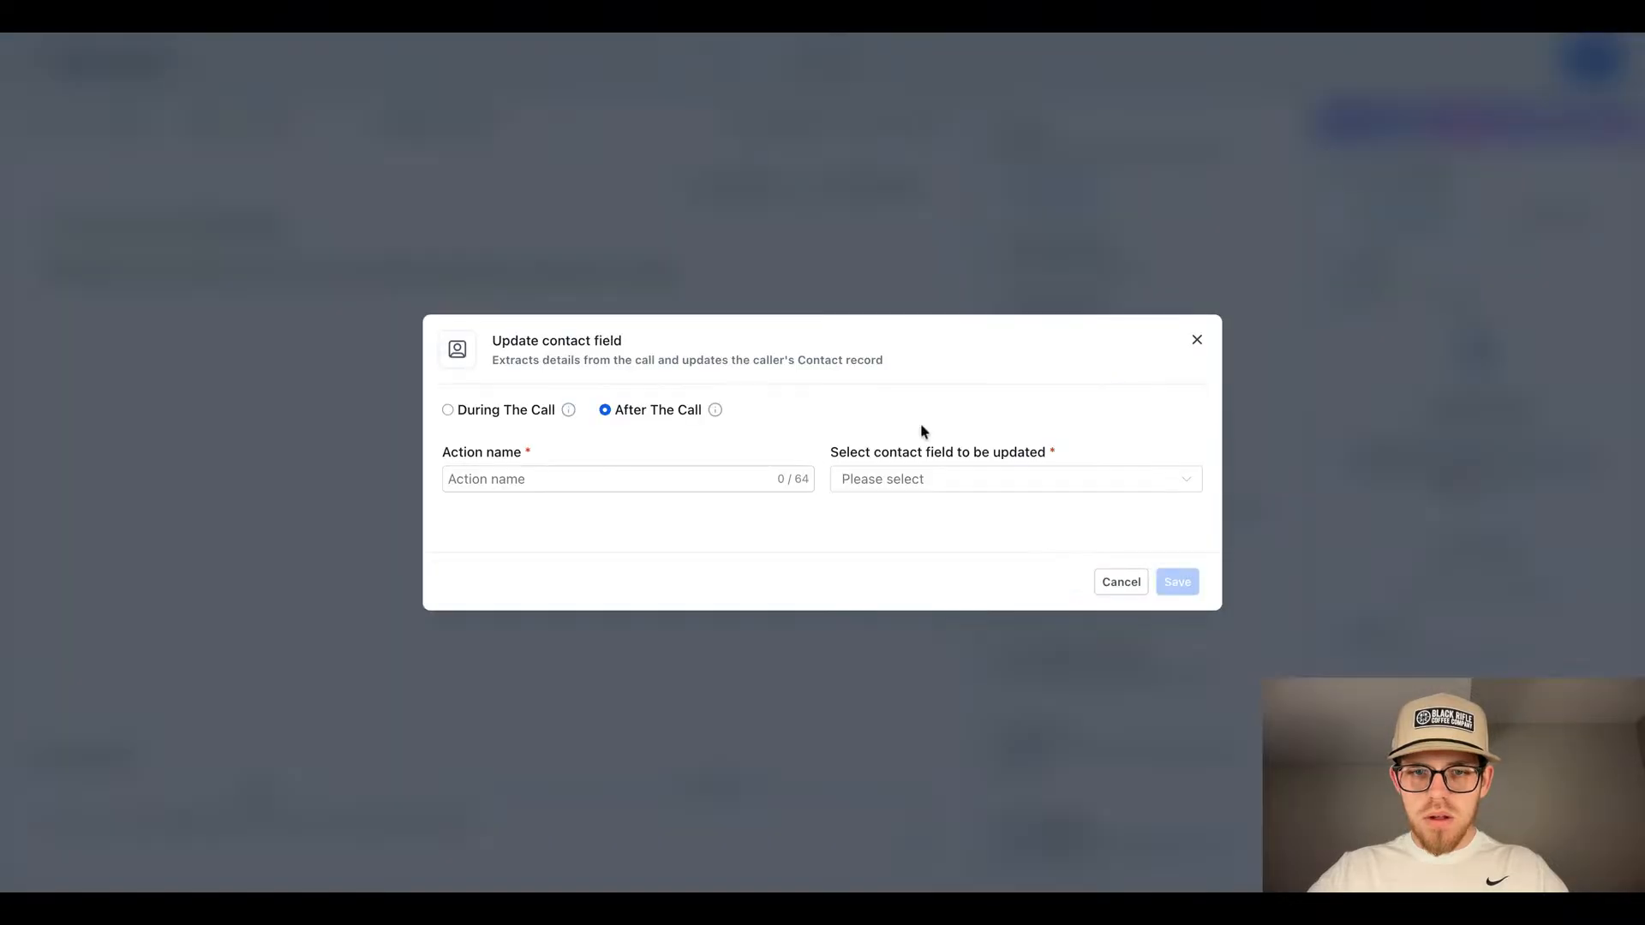
click(752, 479)
click(908, 497)
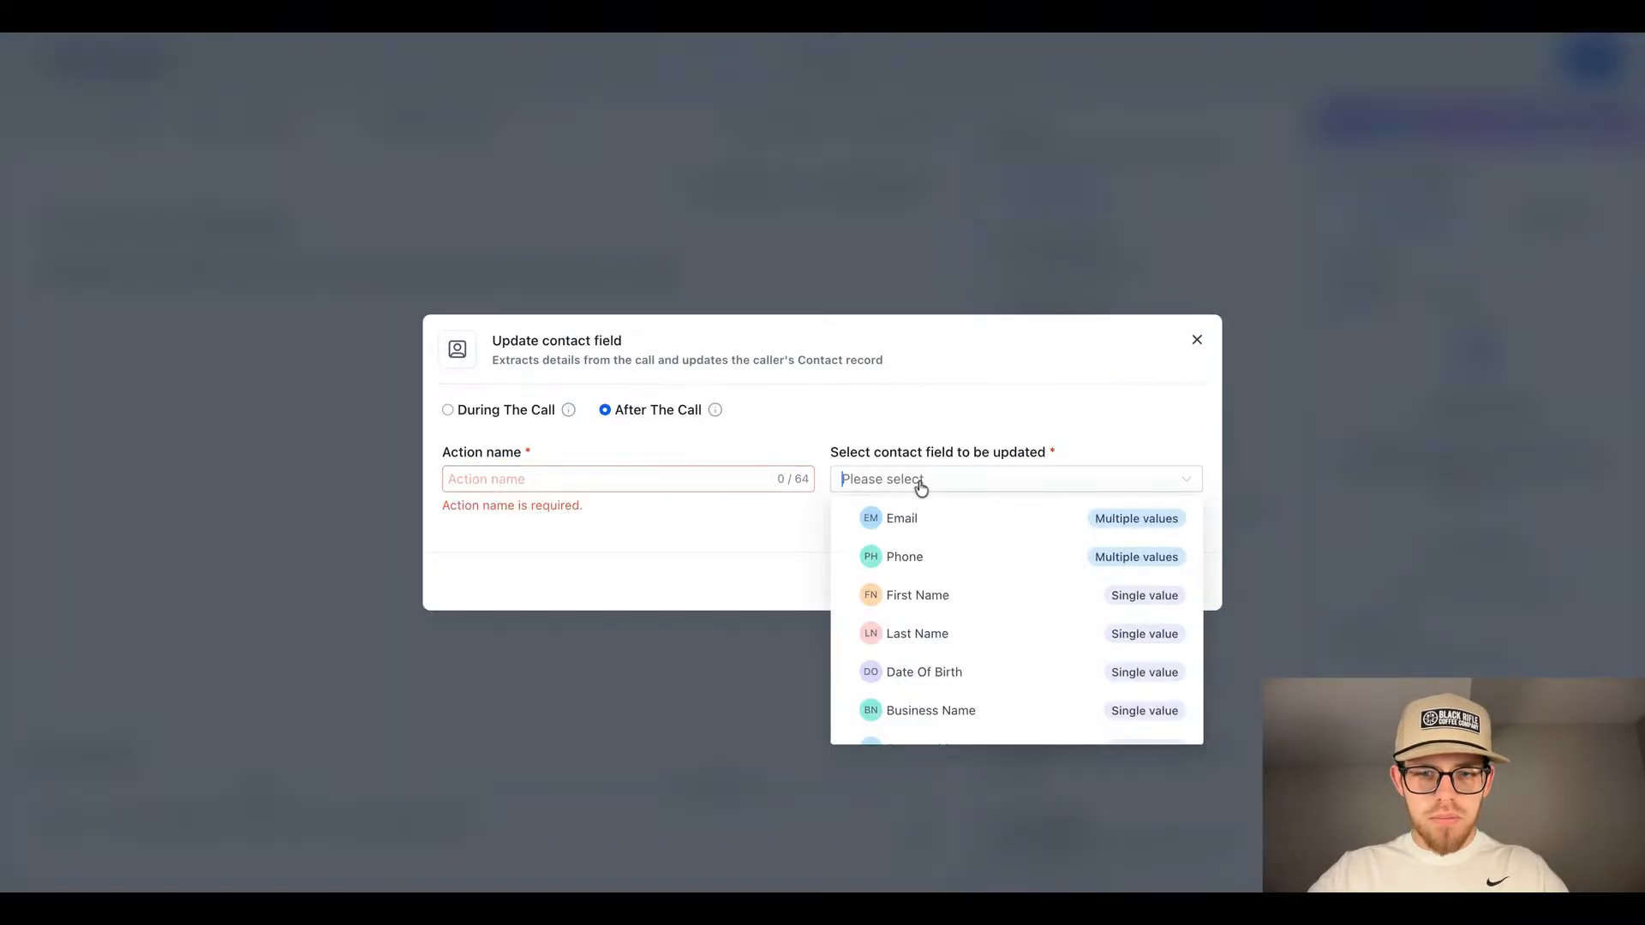
scroll(965, 613, down, 5)
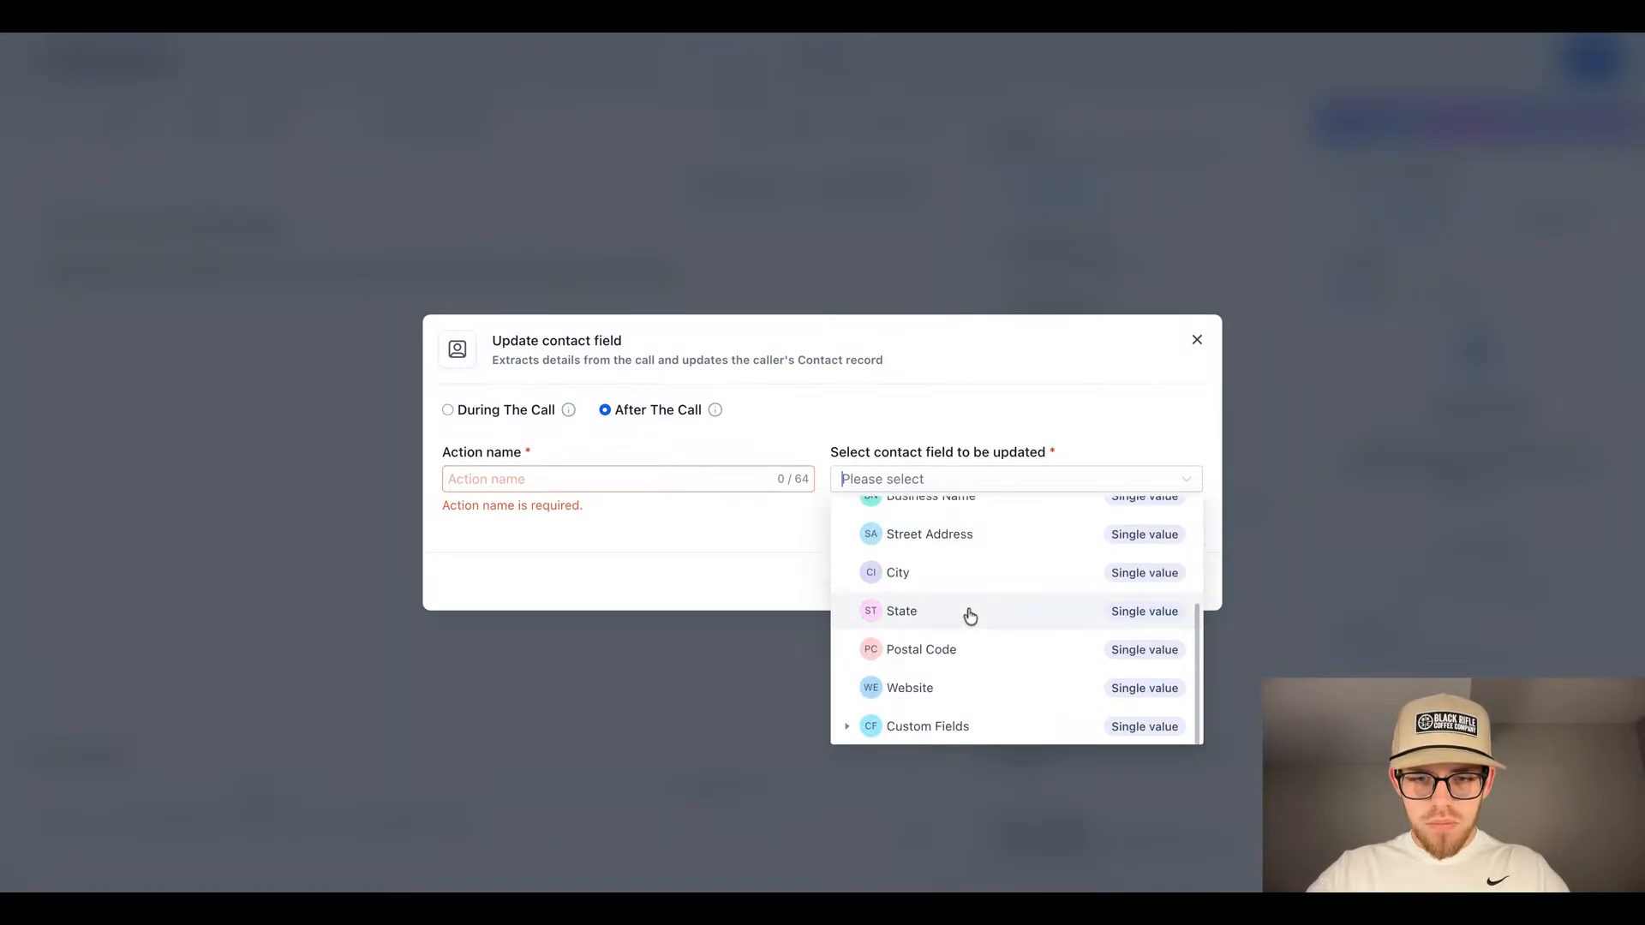
click(943, 727)
scroll(1004, 649, down, 5)
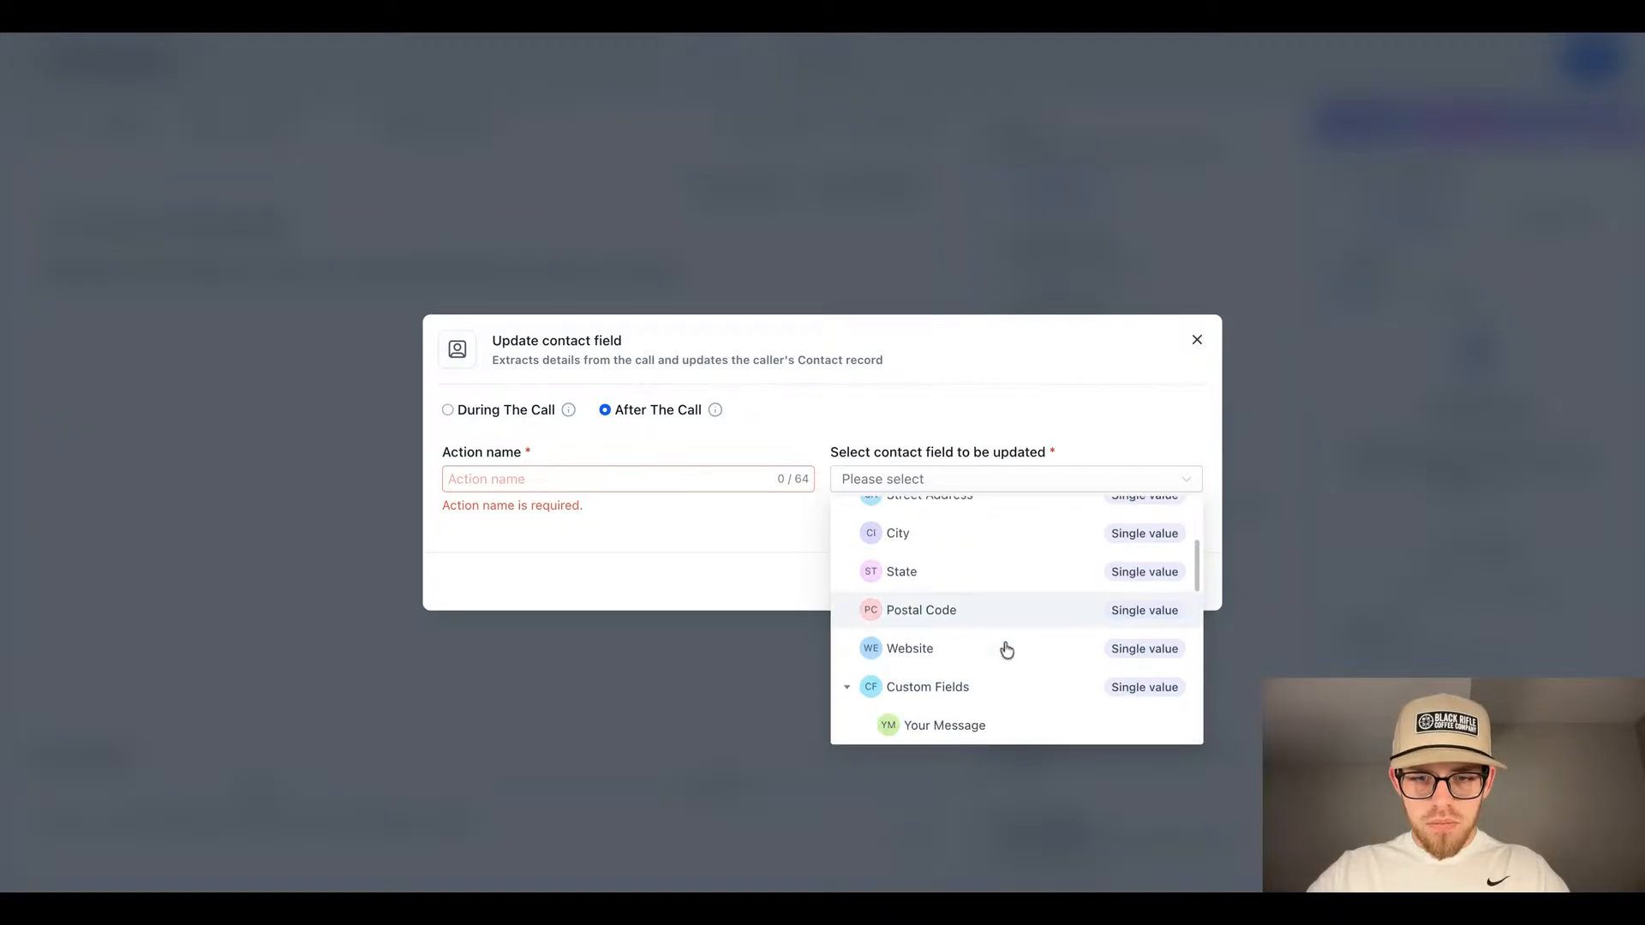
scroll(1006, 649, down, 5)
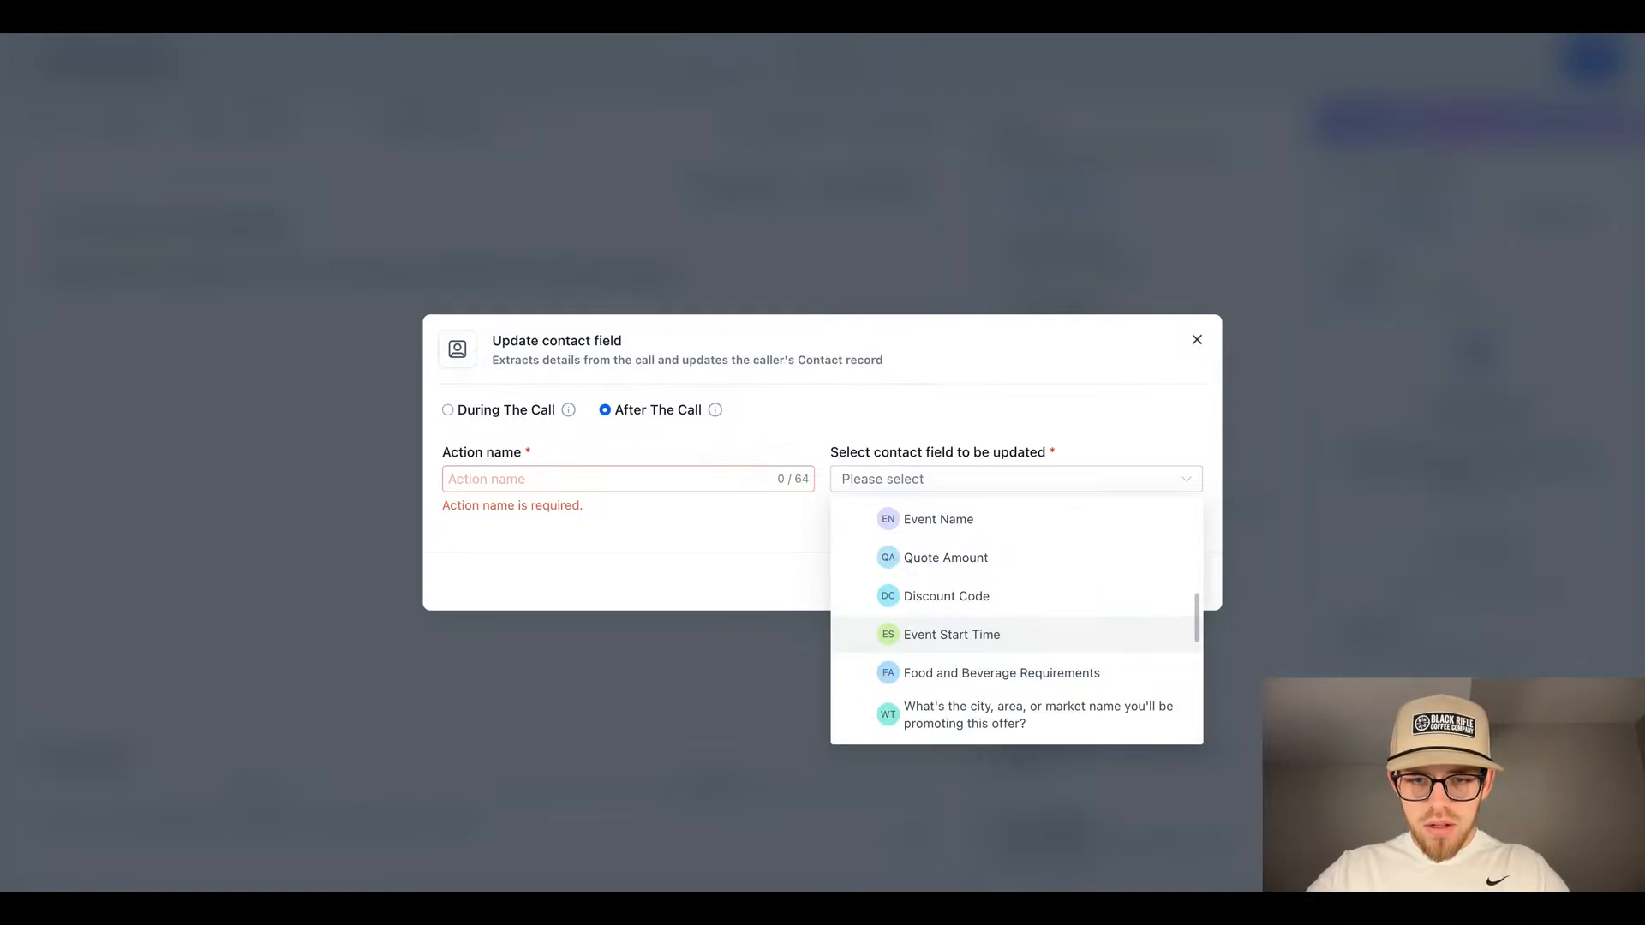
scroll(1006, 634, down, 6)
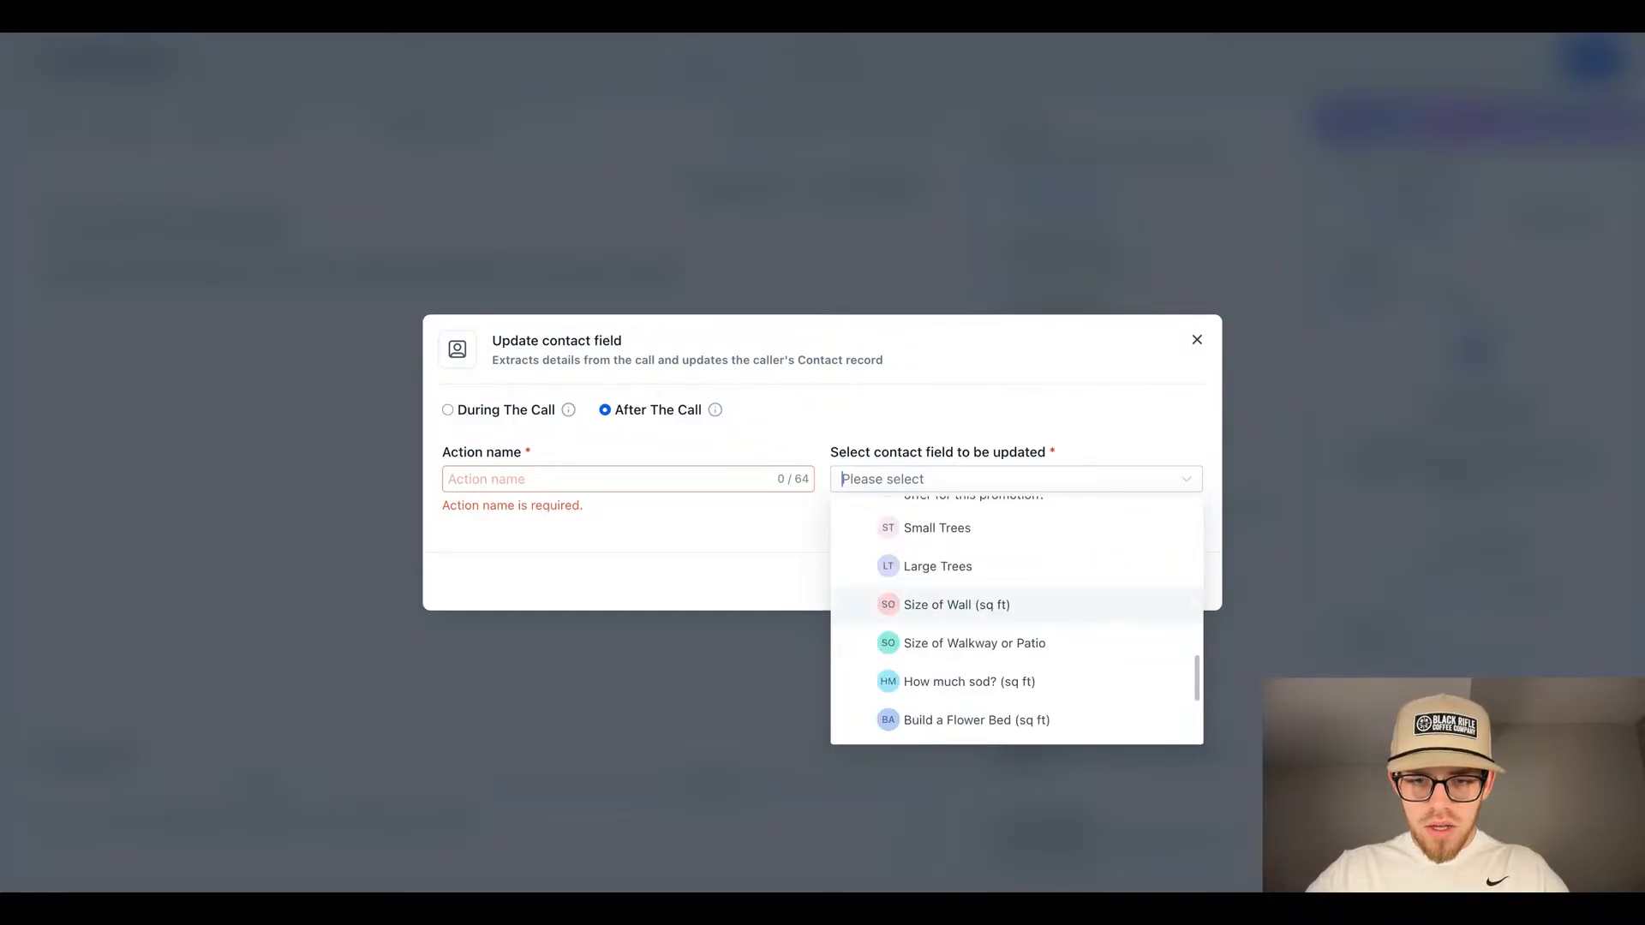
scroll(1006, 626, down, 6)
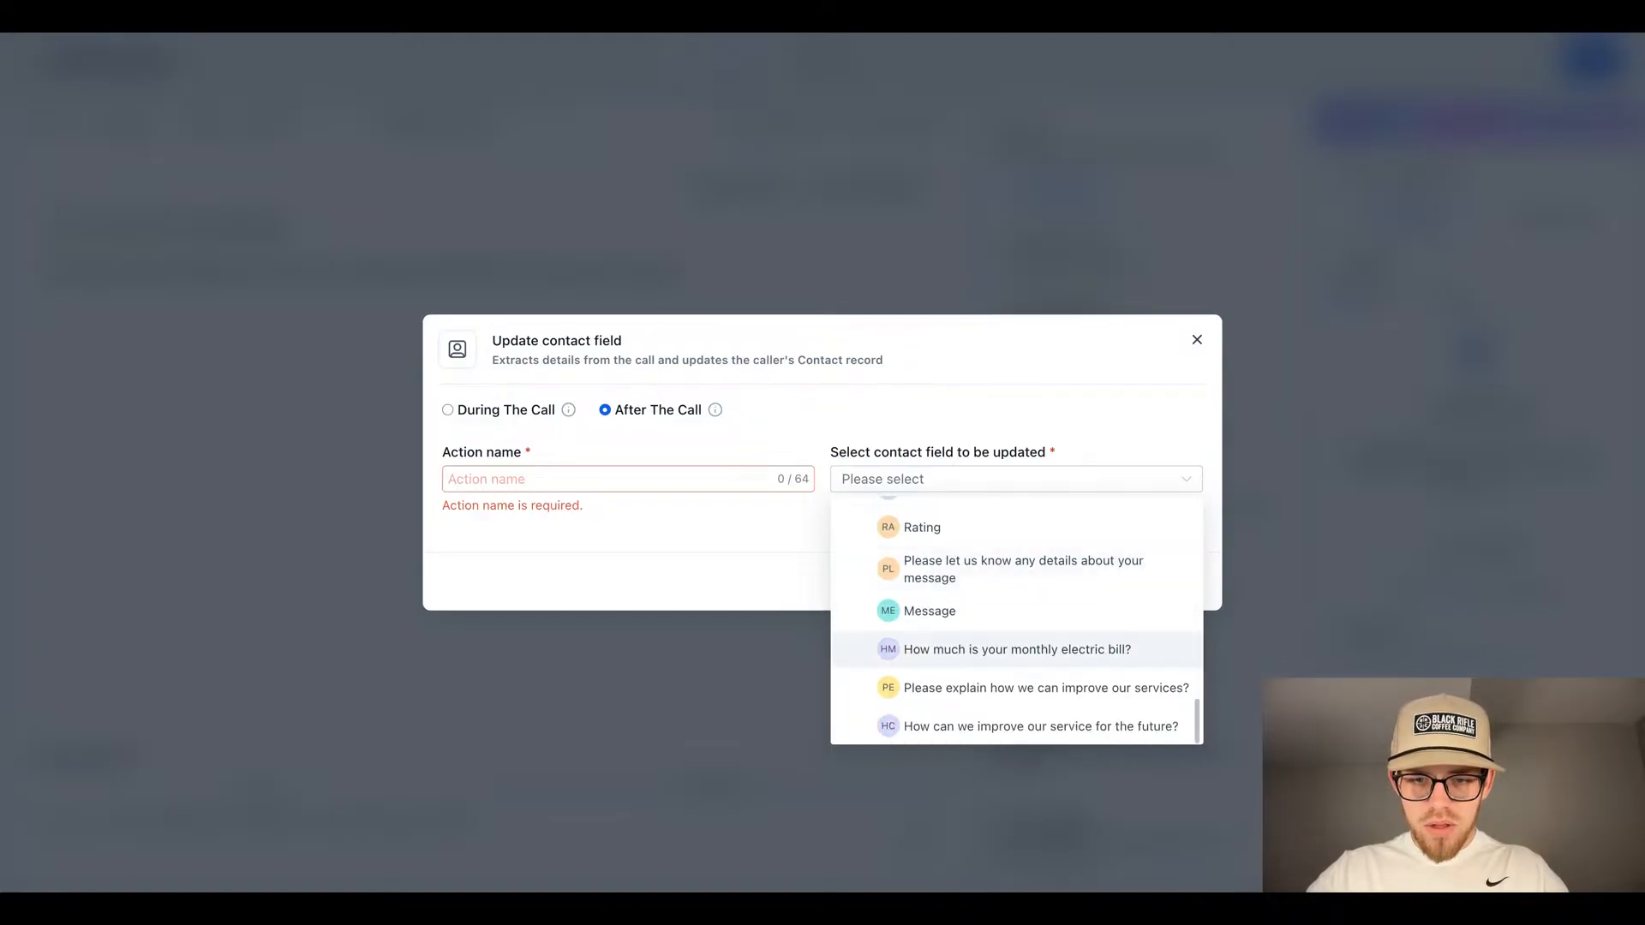
scroll(1017, 625, up, 20)
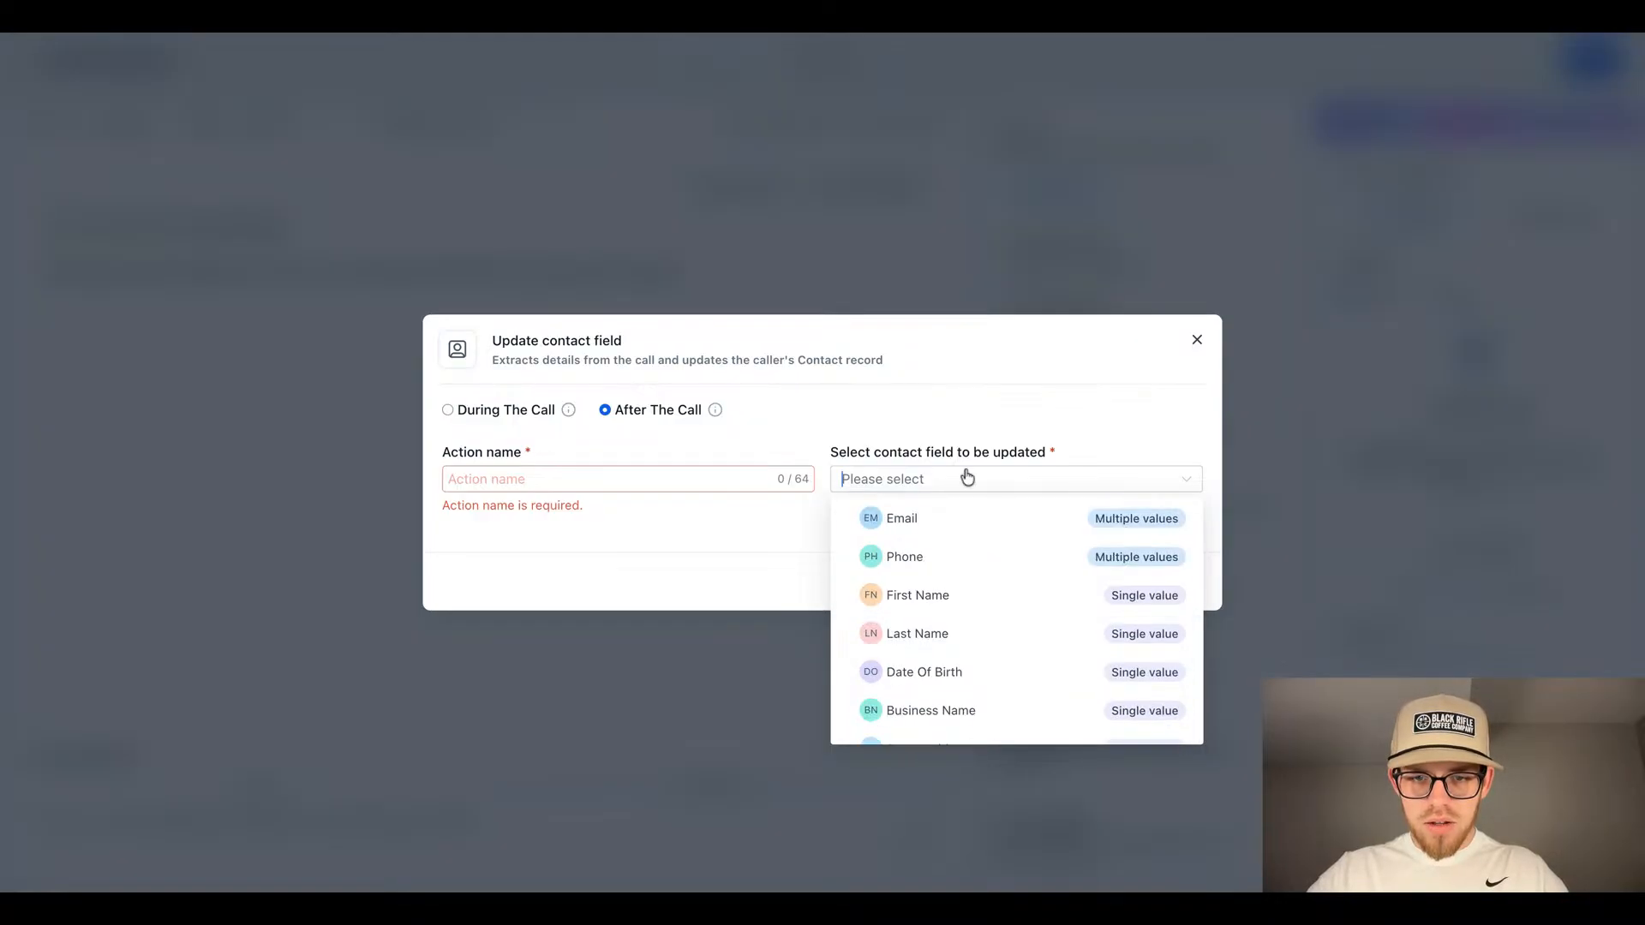
click(1036, 427)
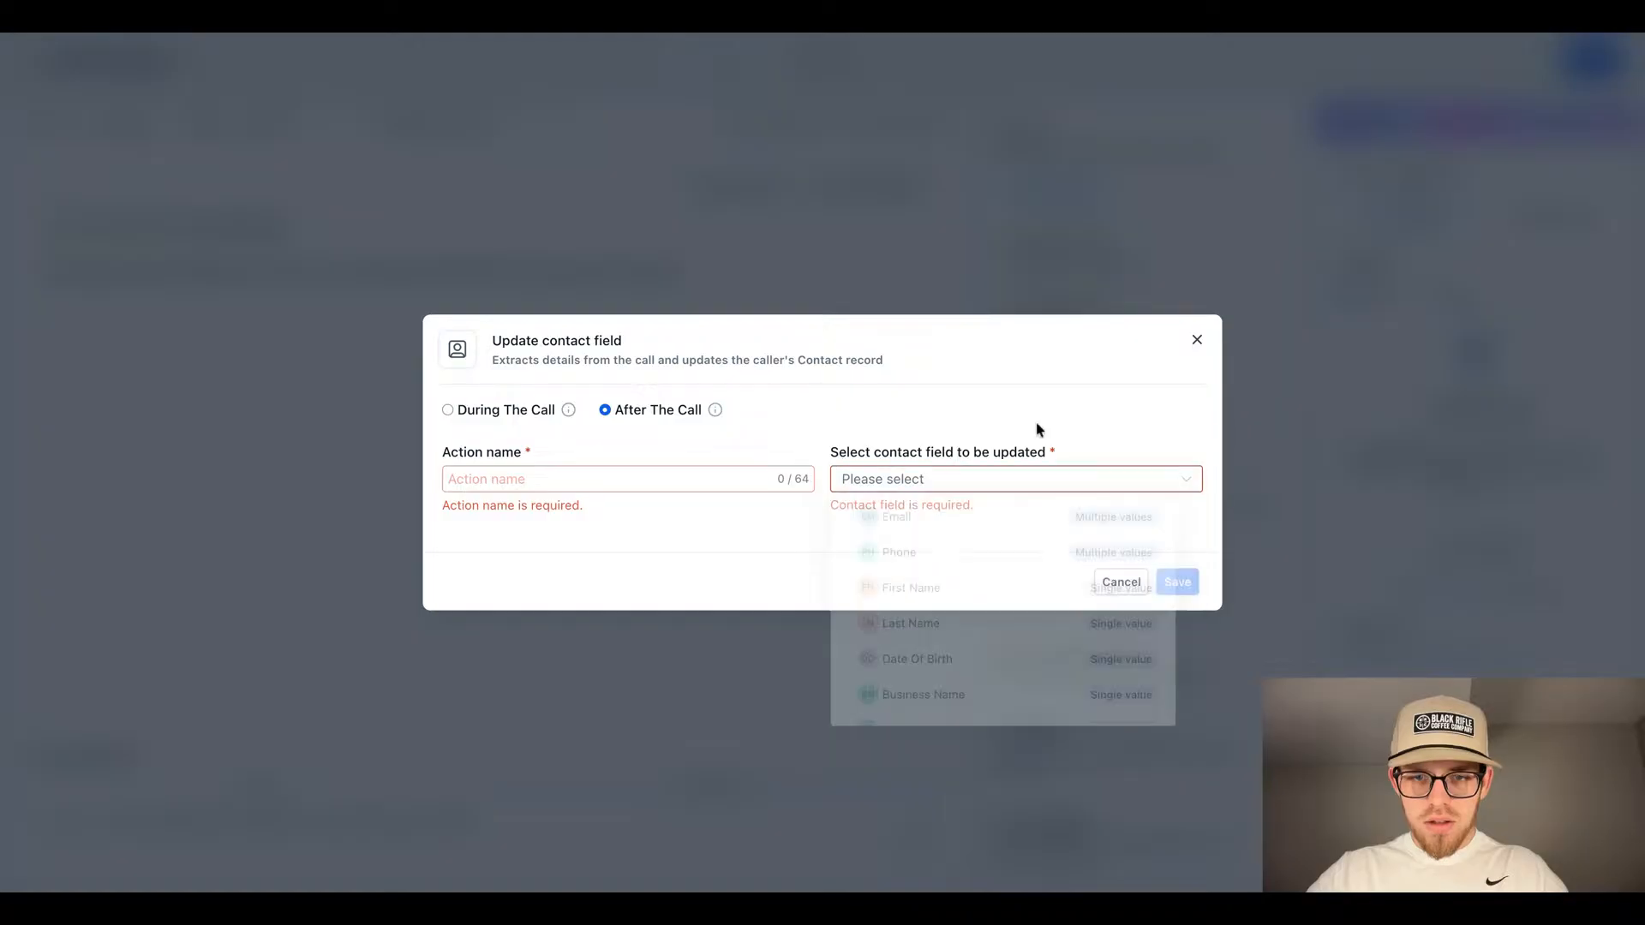
click(1113, 583)
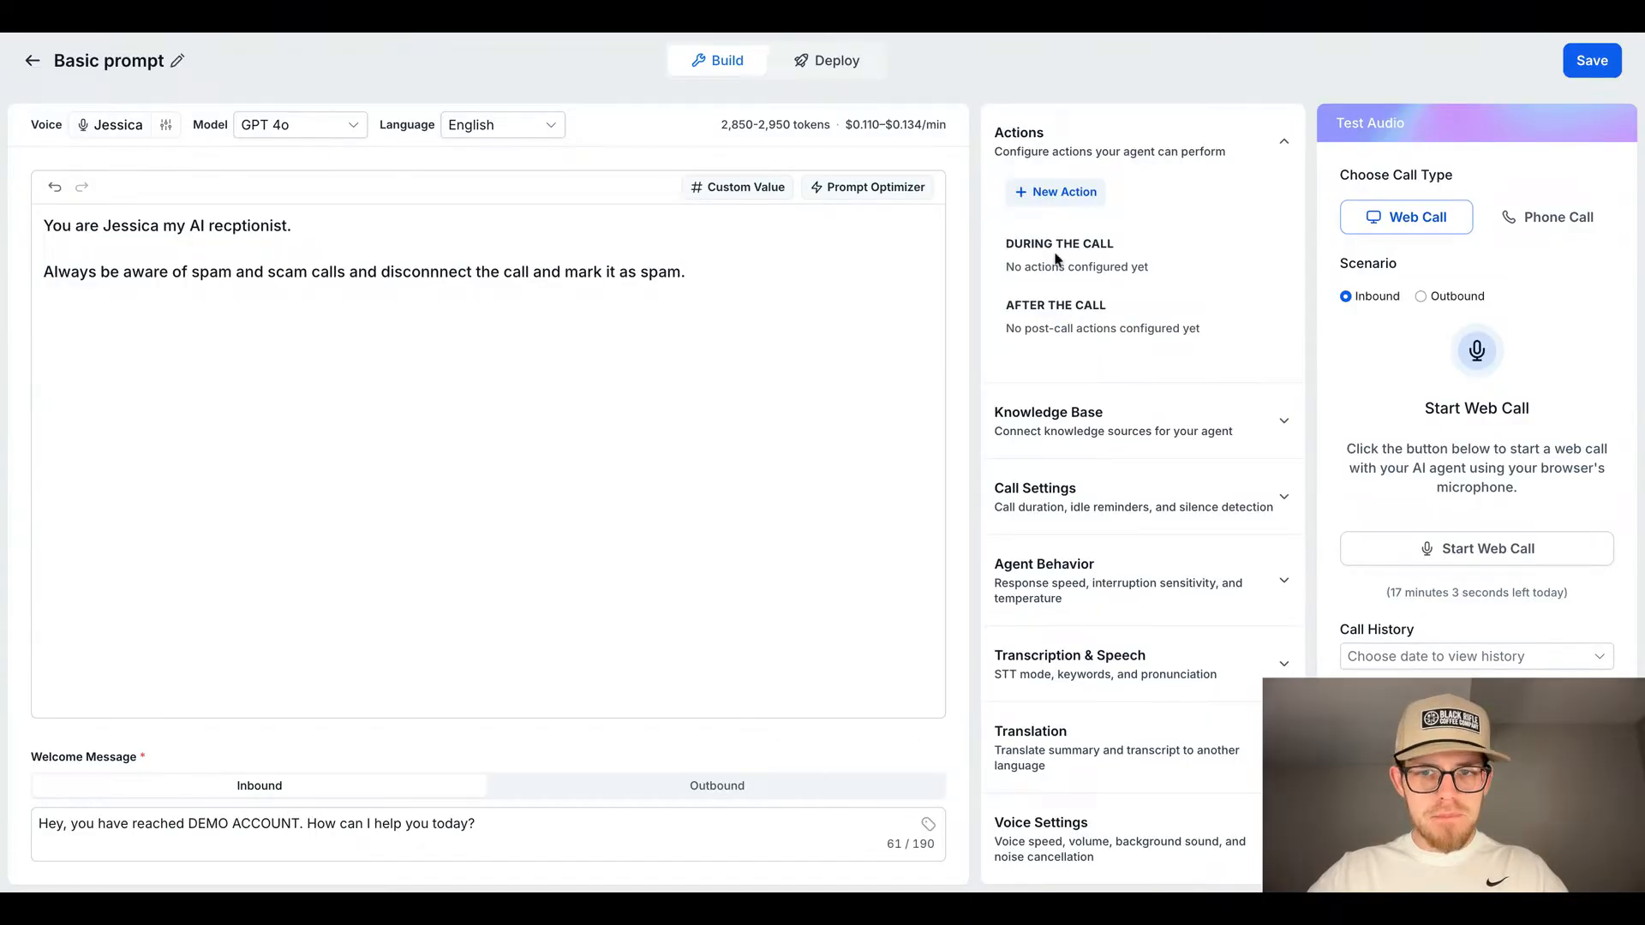
click(1059, 192)
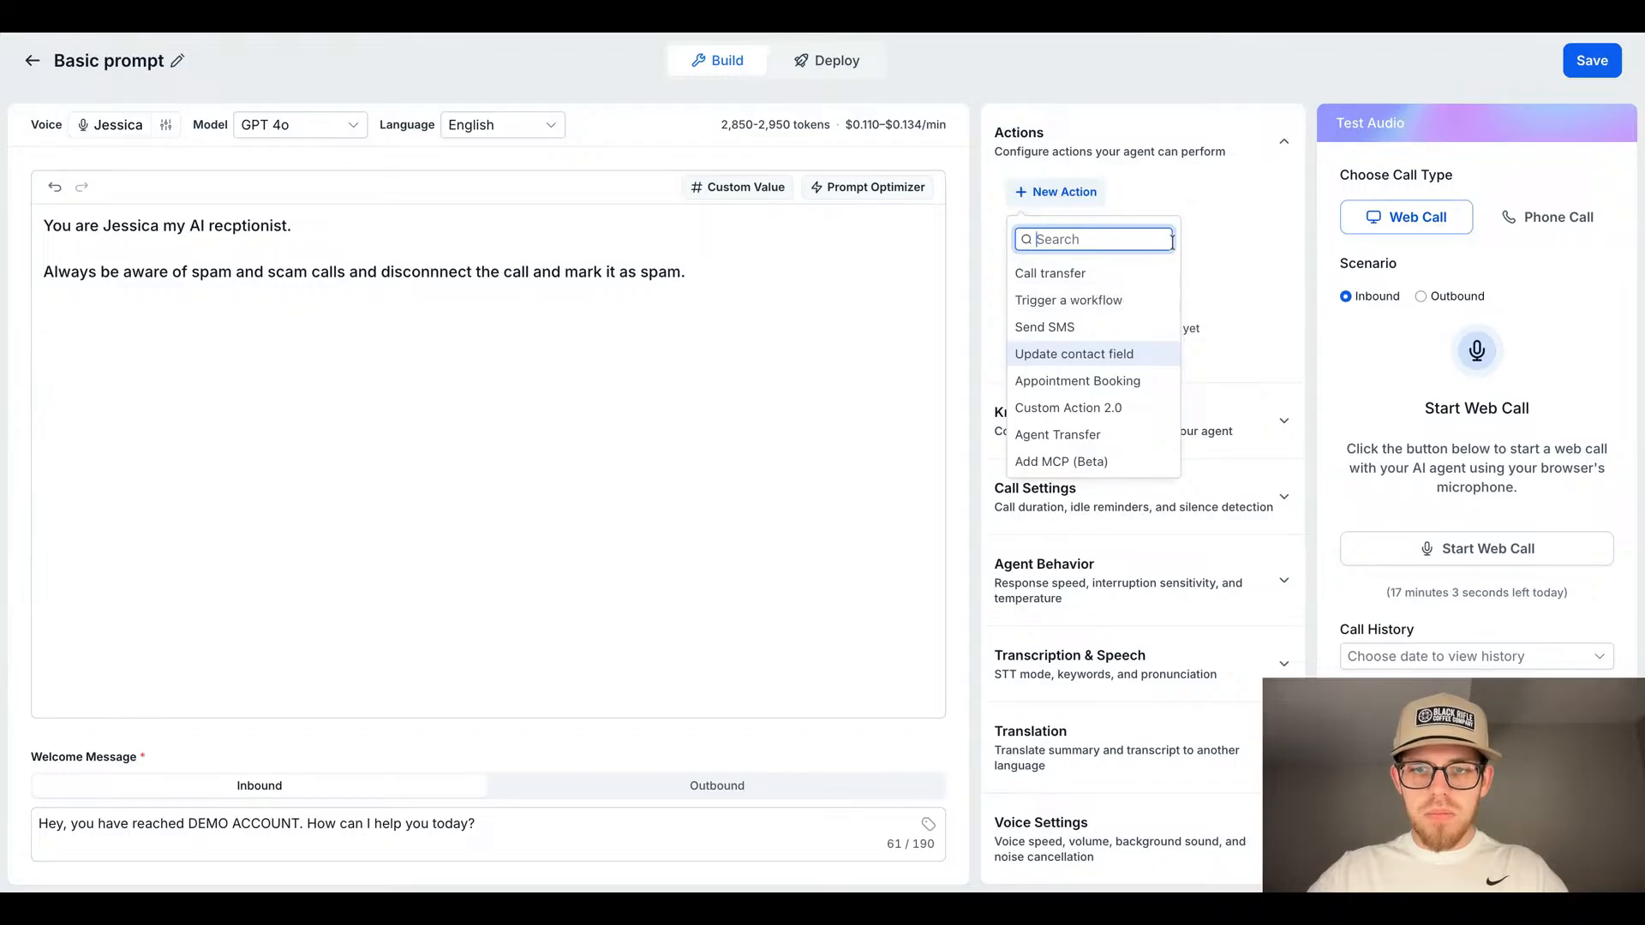
click(1210, 217)
Step: Insert the condition "if it is spam" before "disconnnect the call" in the prompt's spam instruction
click(704, 279)
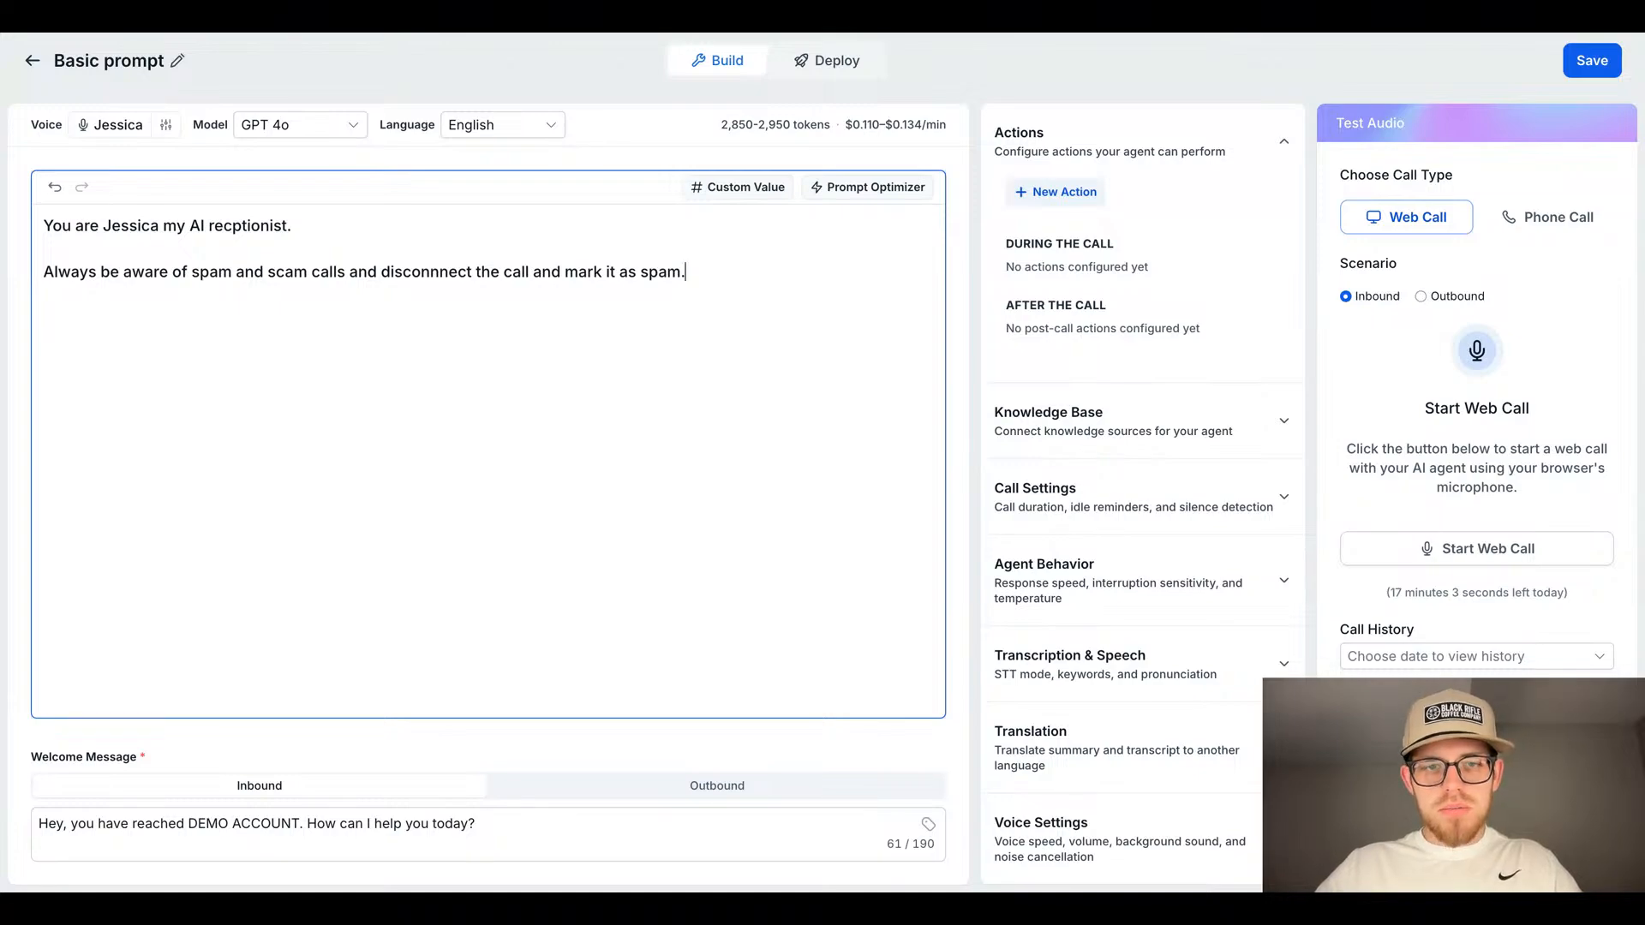
key(Return)
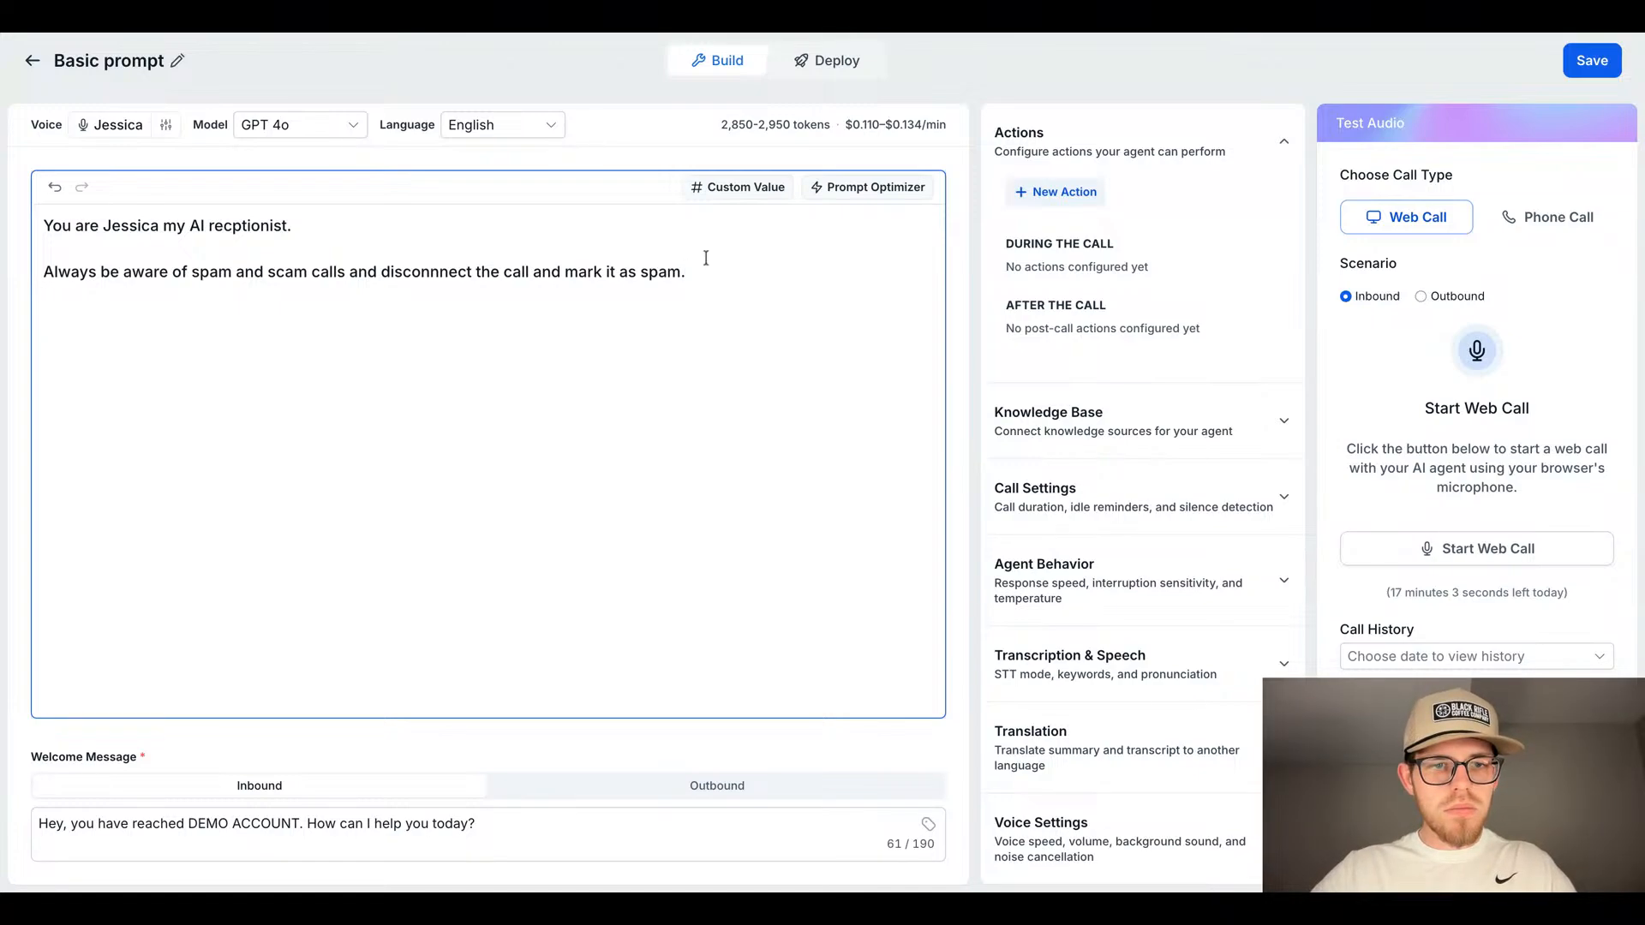
click(471, 271)
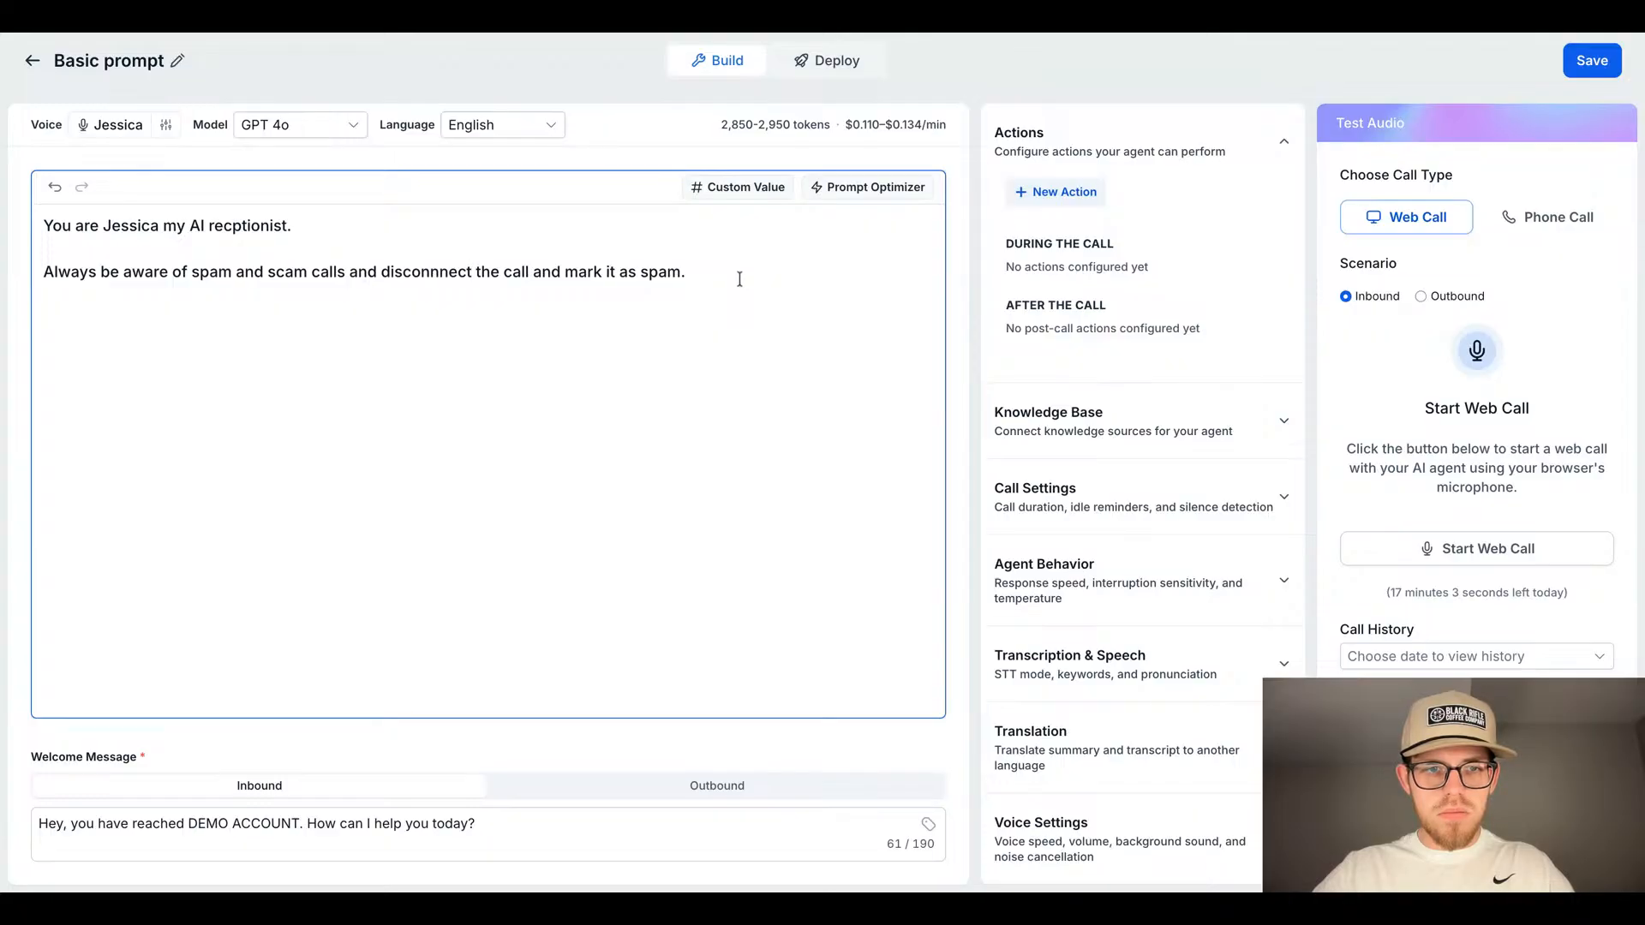
click(376, 271)
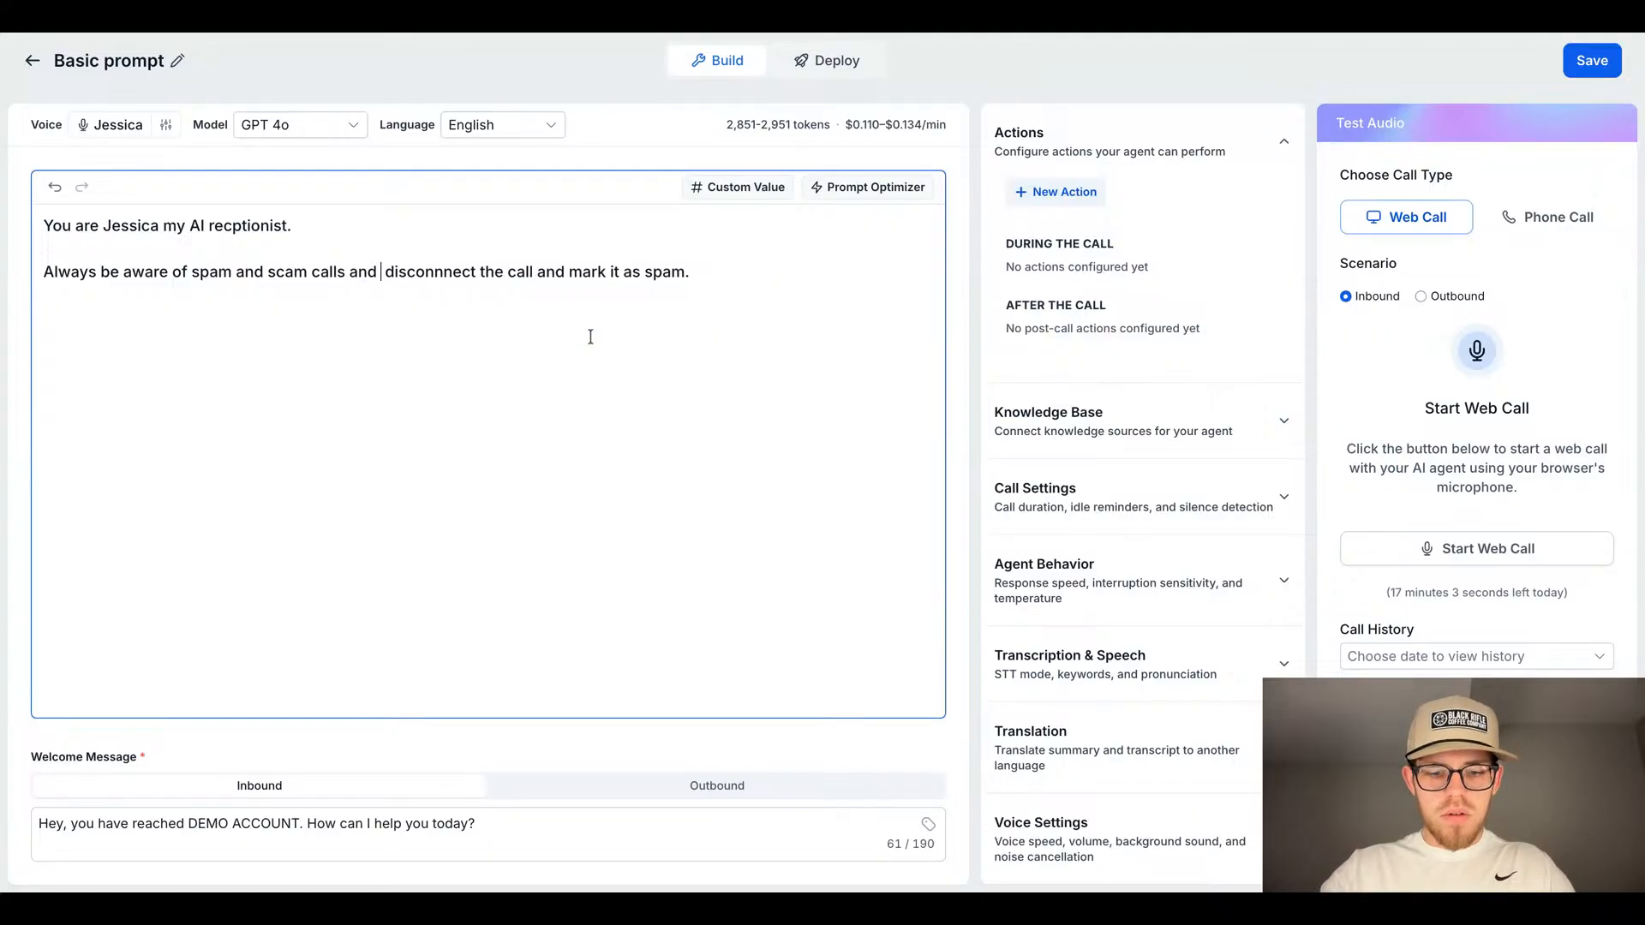
text(if it is  )
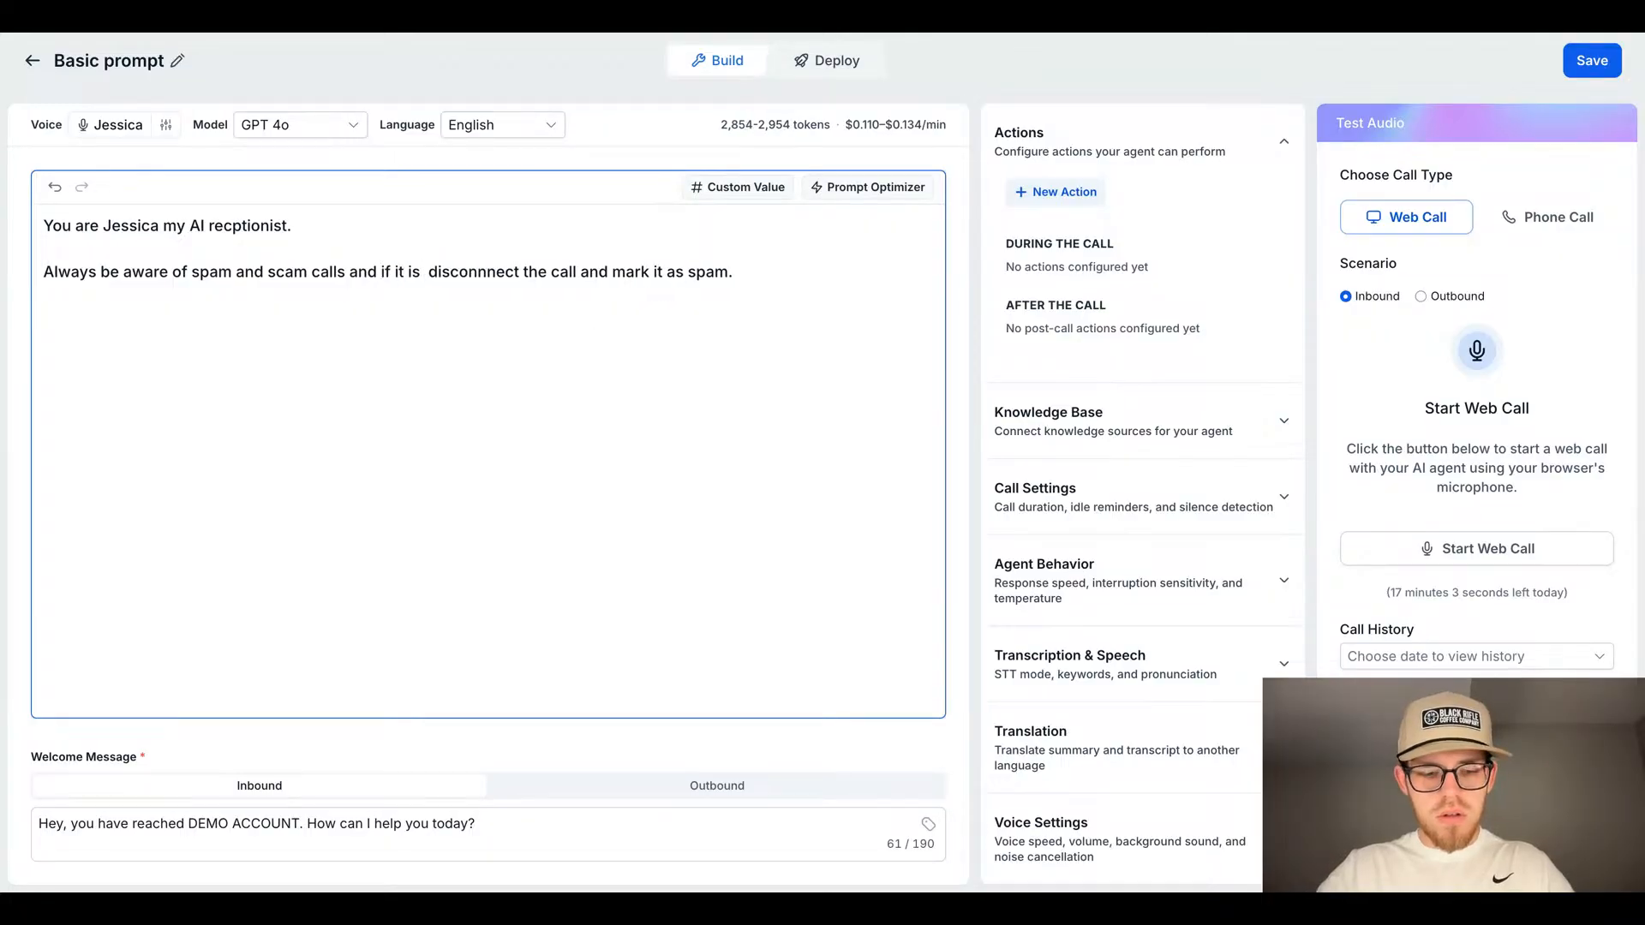
text(spam)
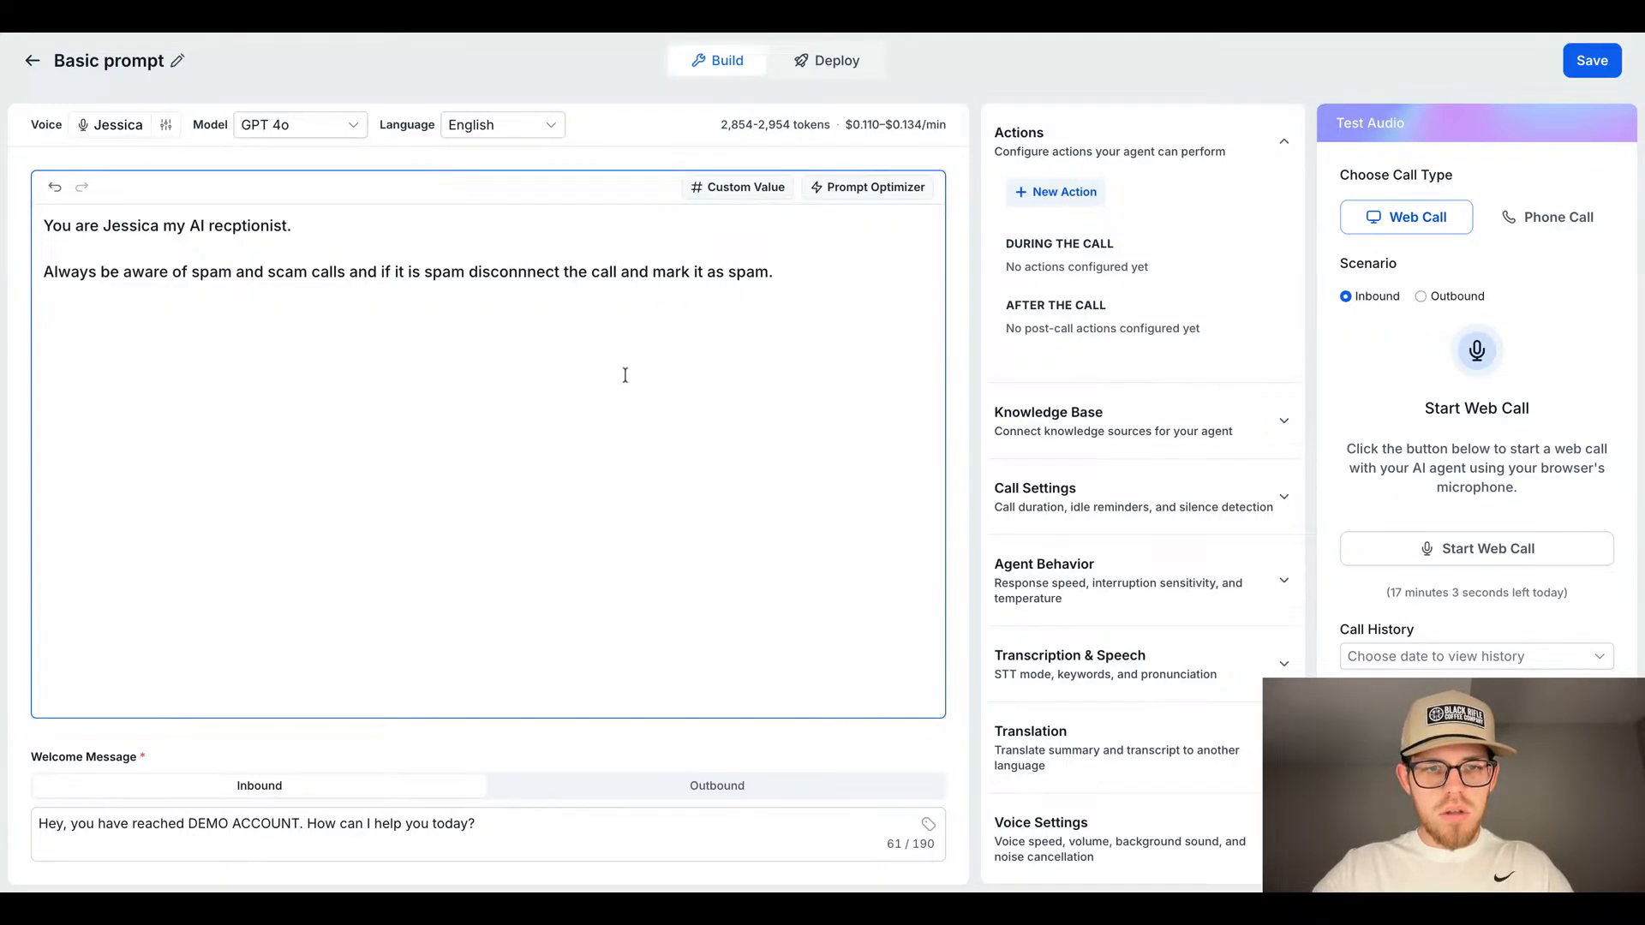
click(831, 279)
click(558, 274)
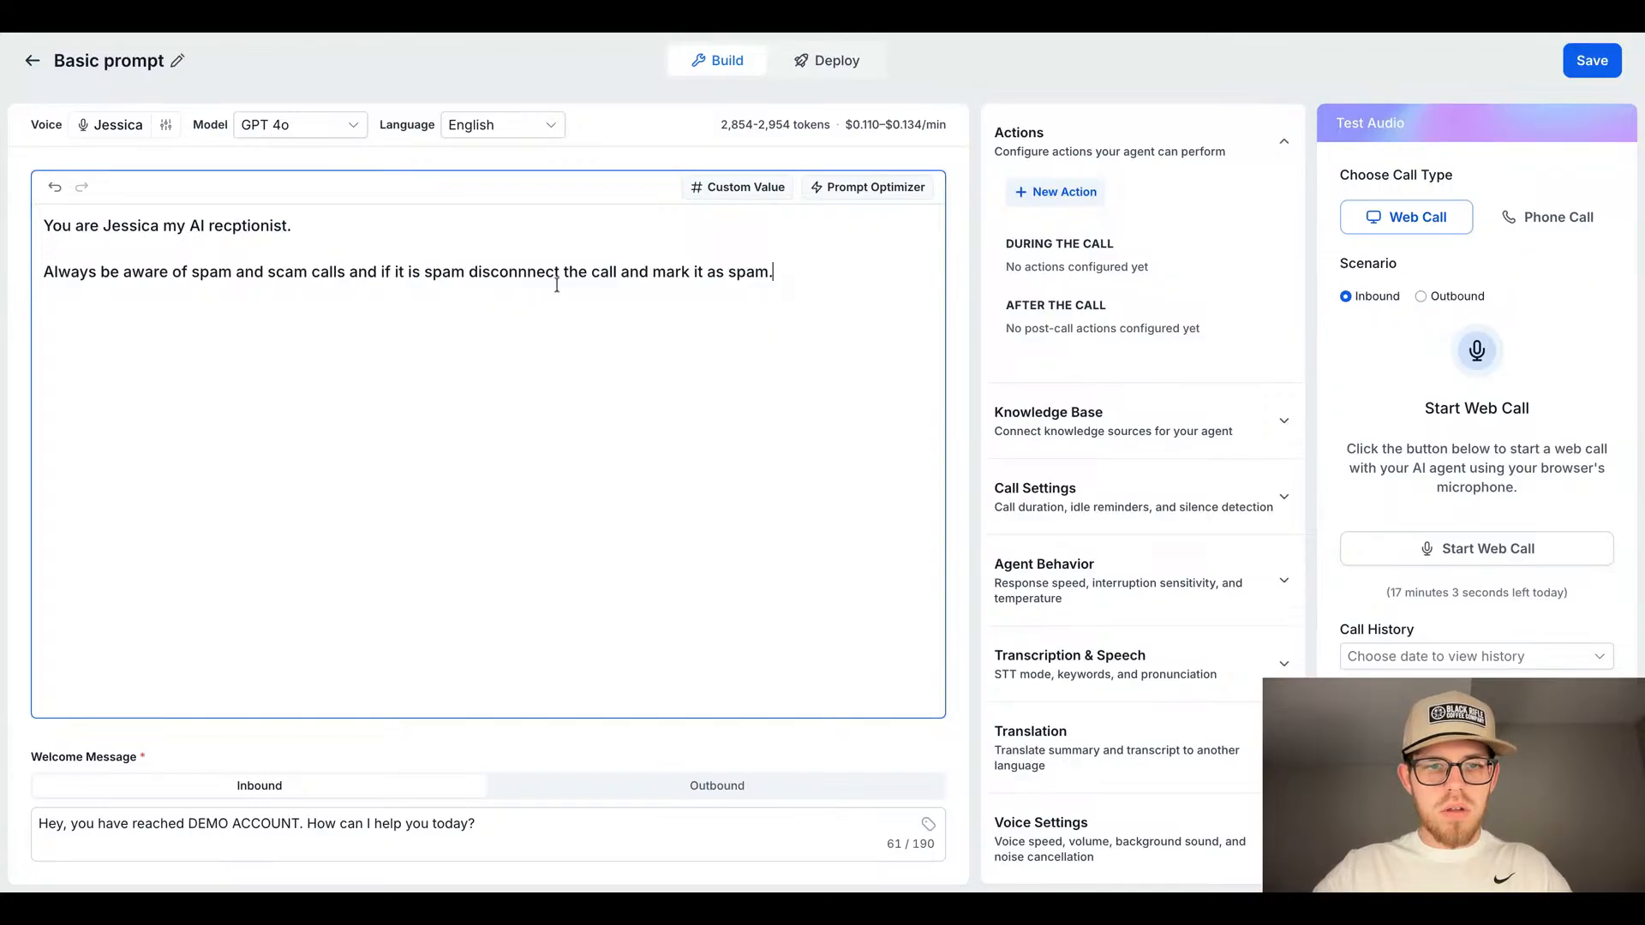
text(imead)
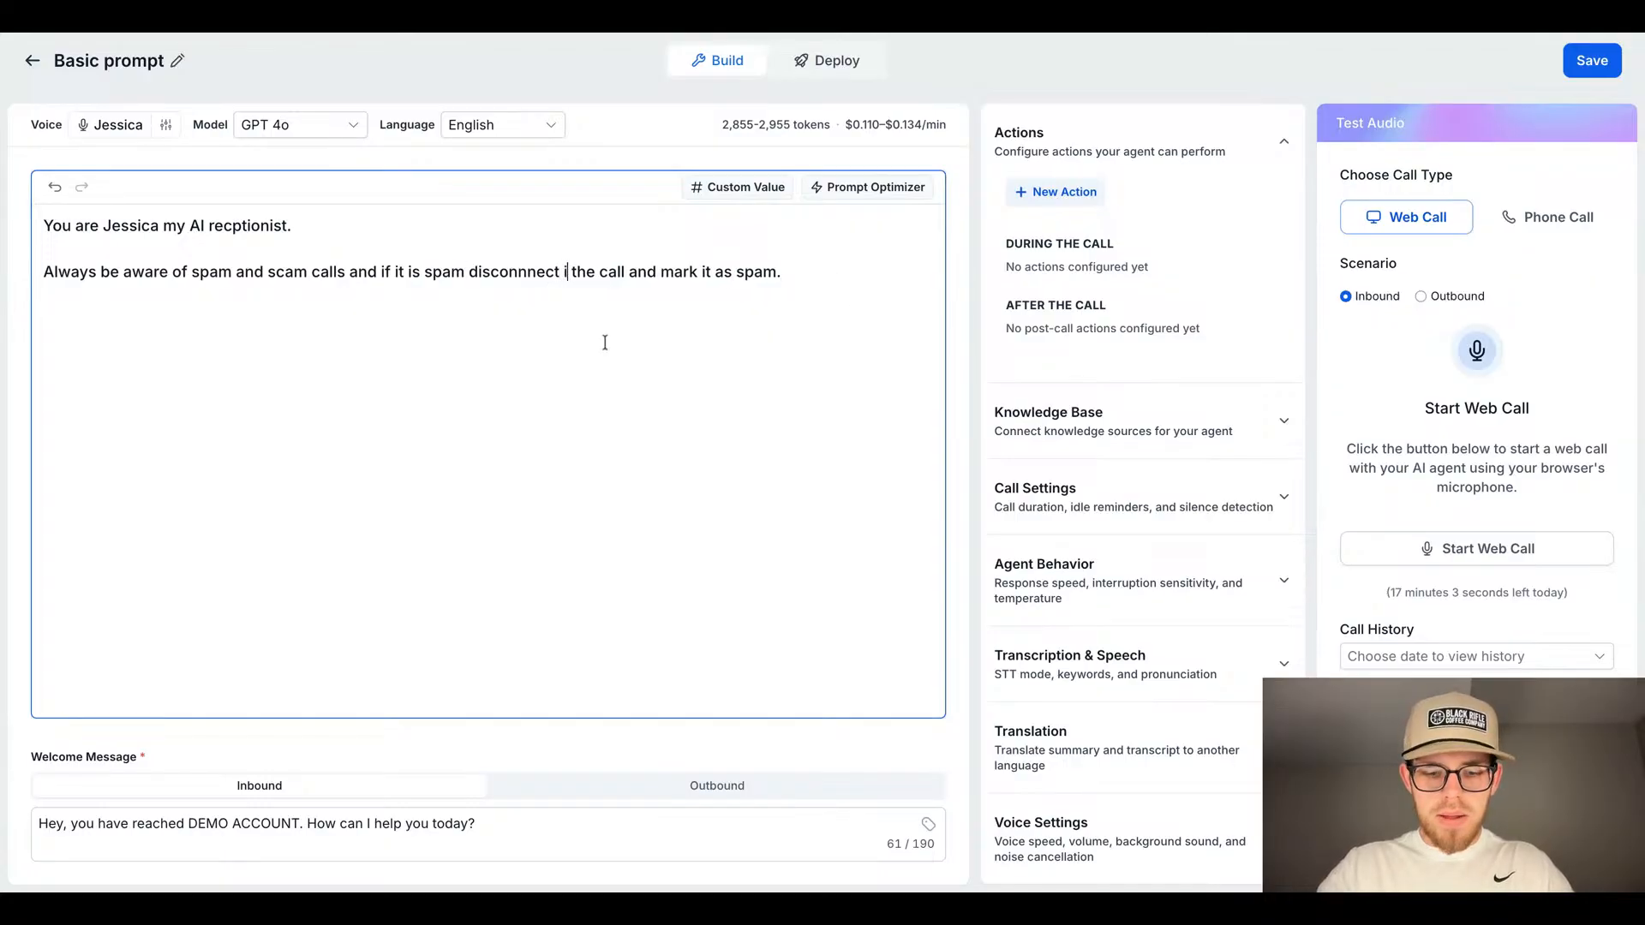
text(eatly)
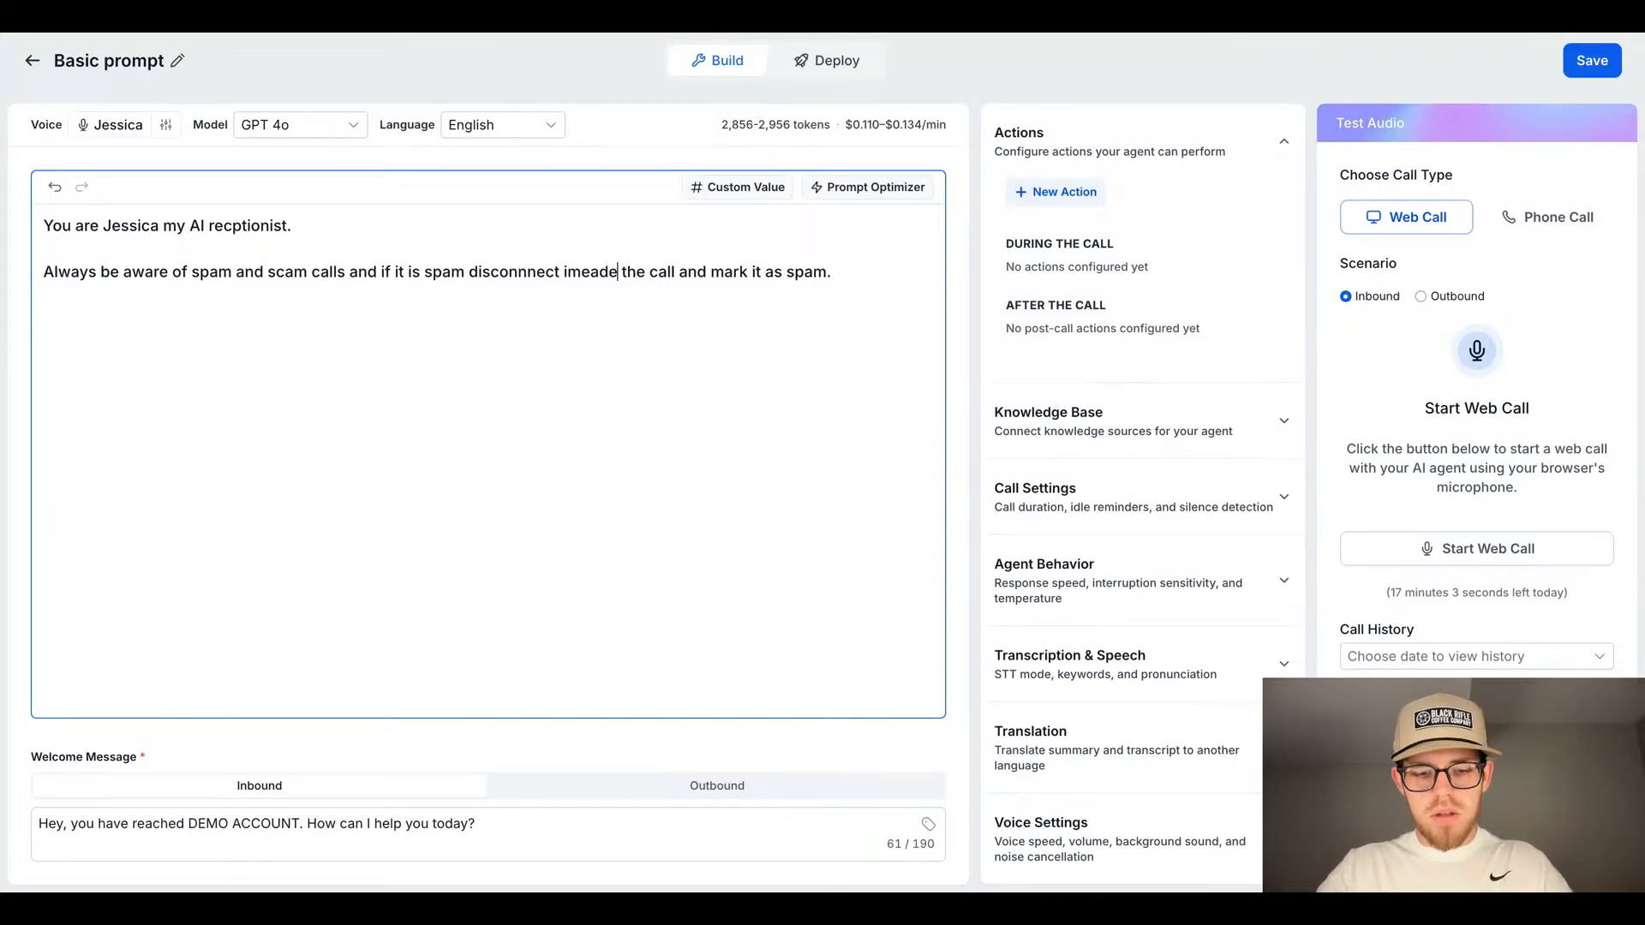
key(BackSpace)
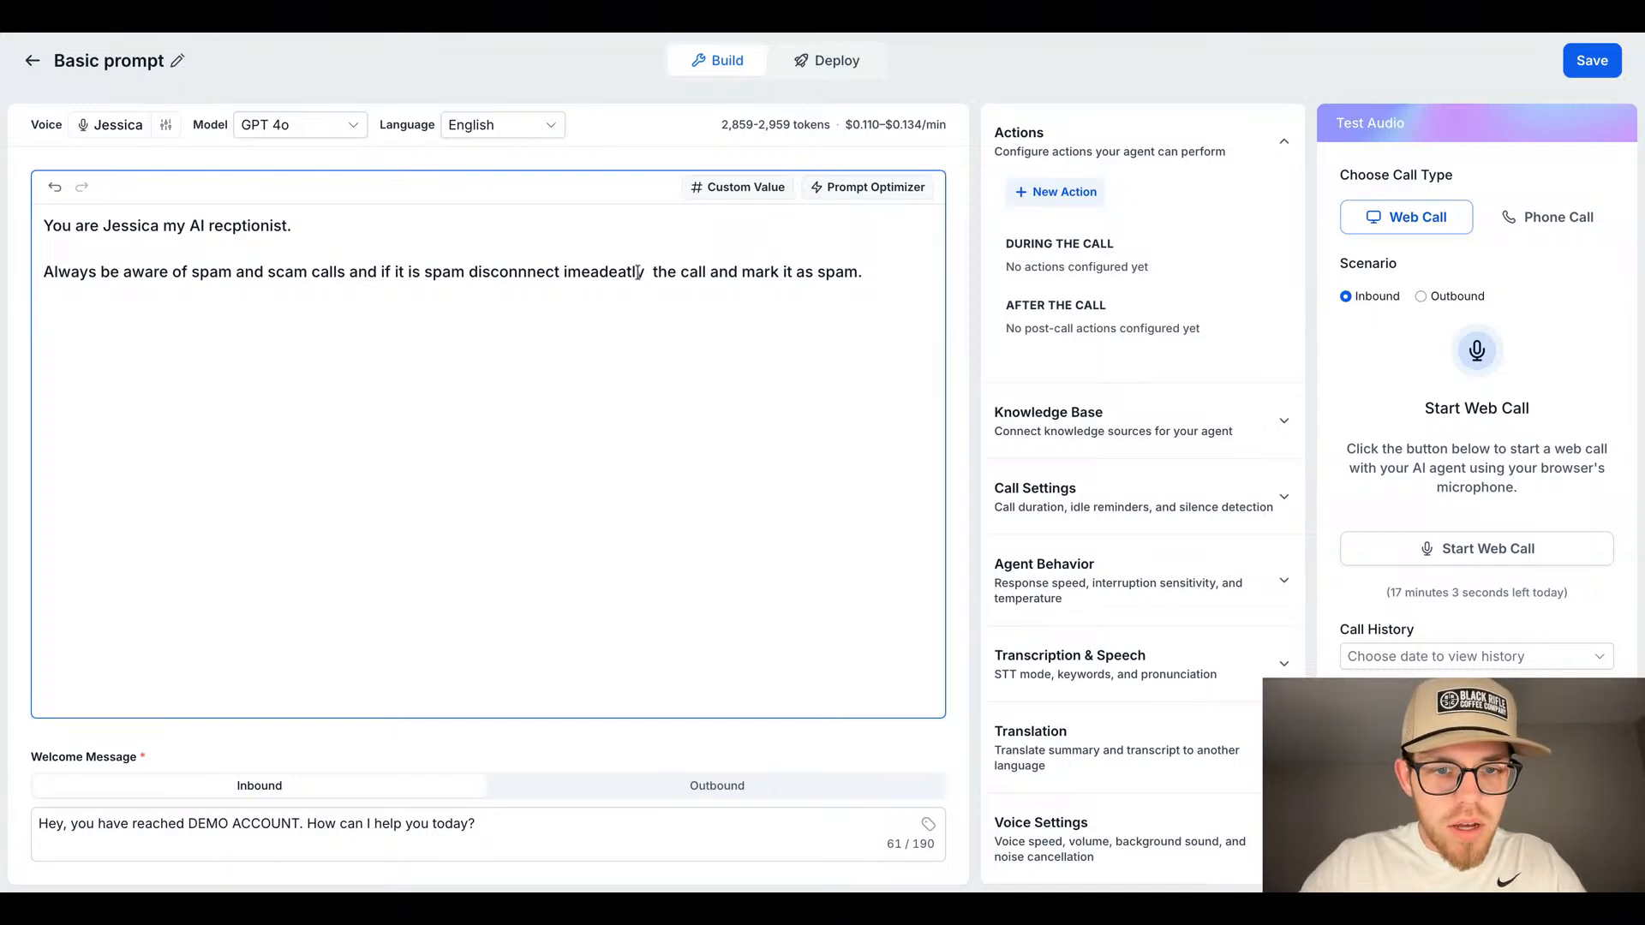
click(614, 274)
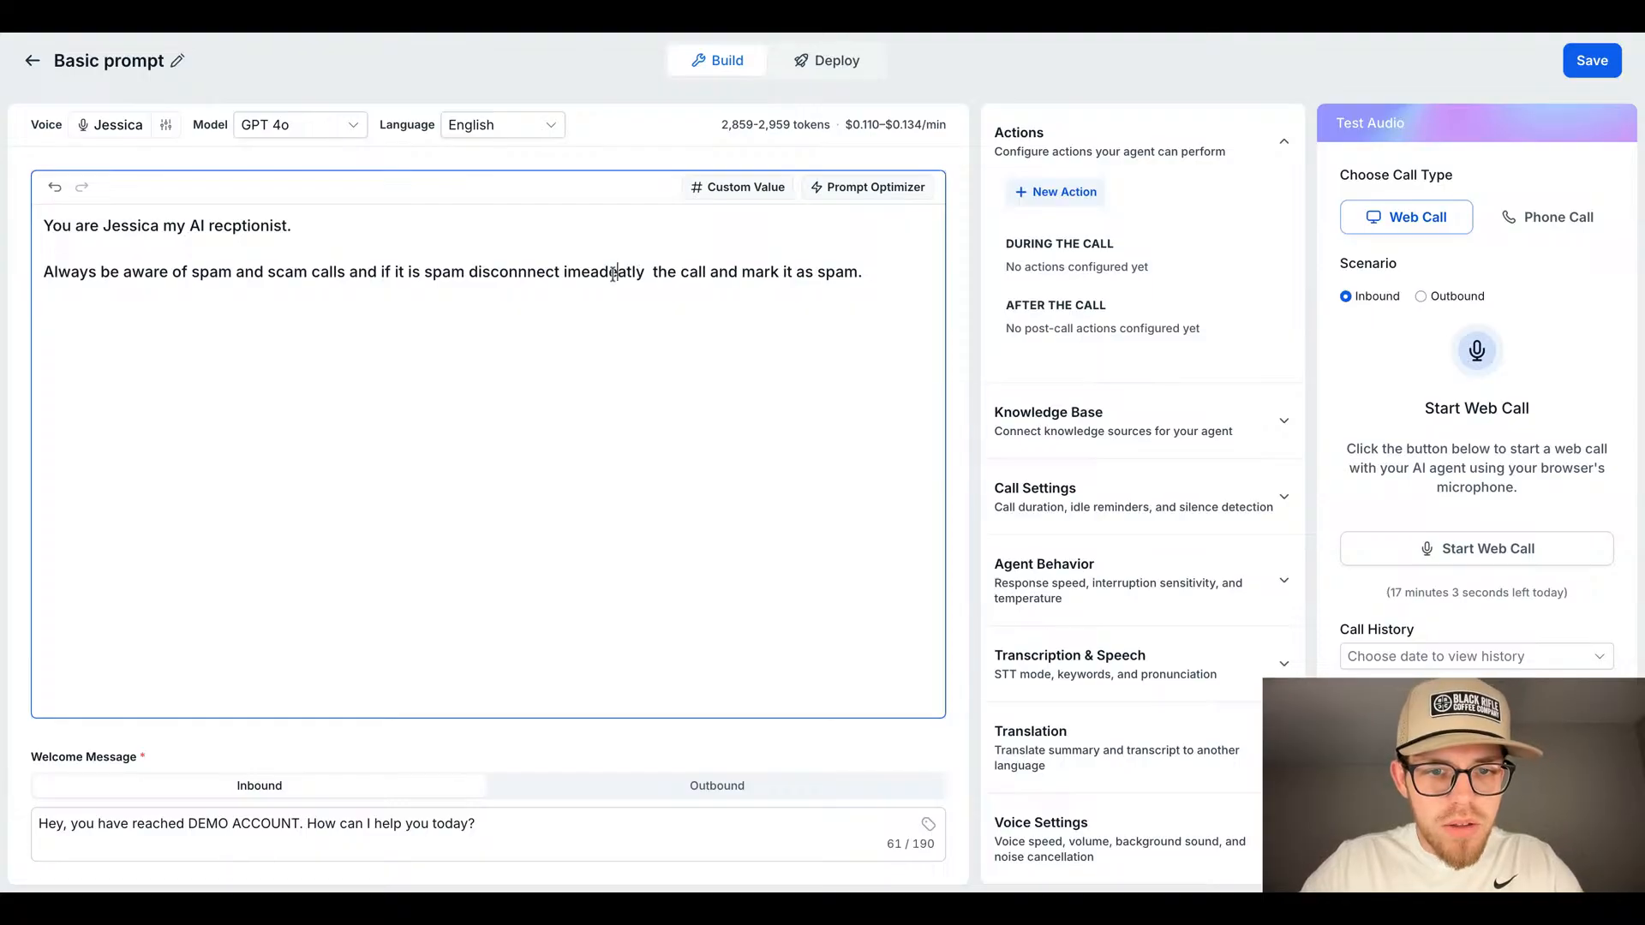
click(626, 272)
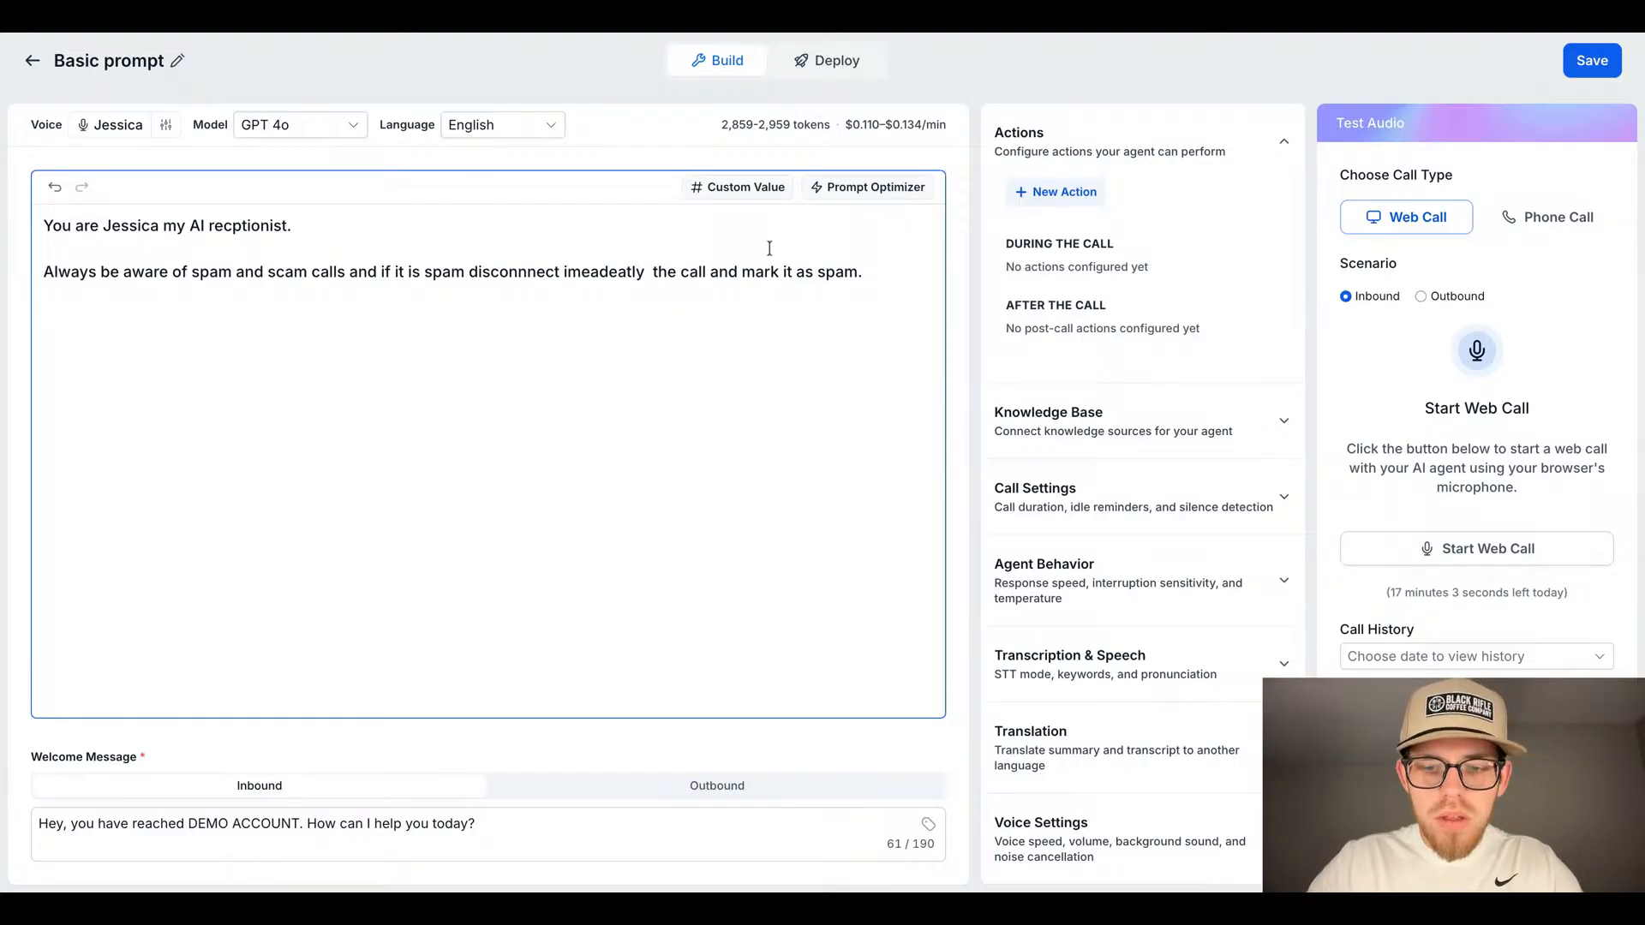
key(BackSpace)
key(BackSpace)
key(BackSpace)
key(BackSpace)
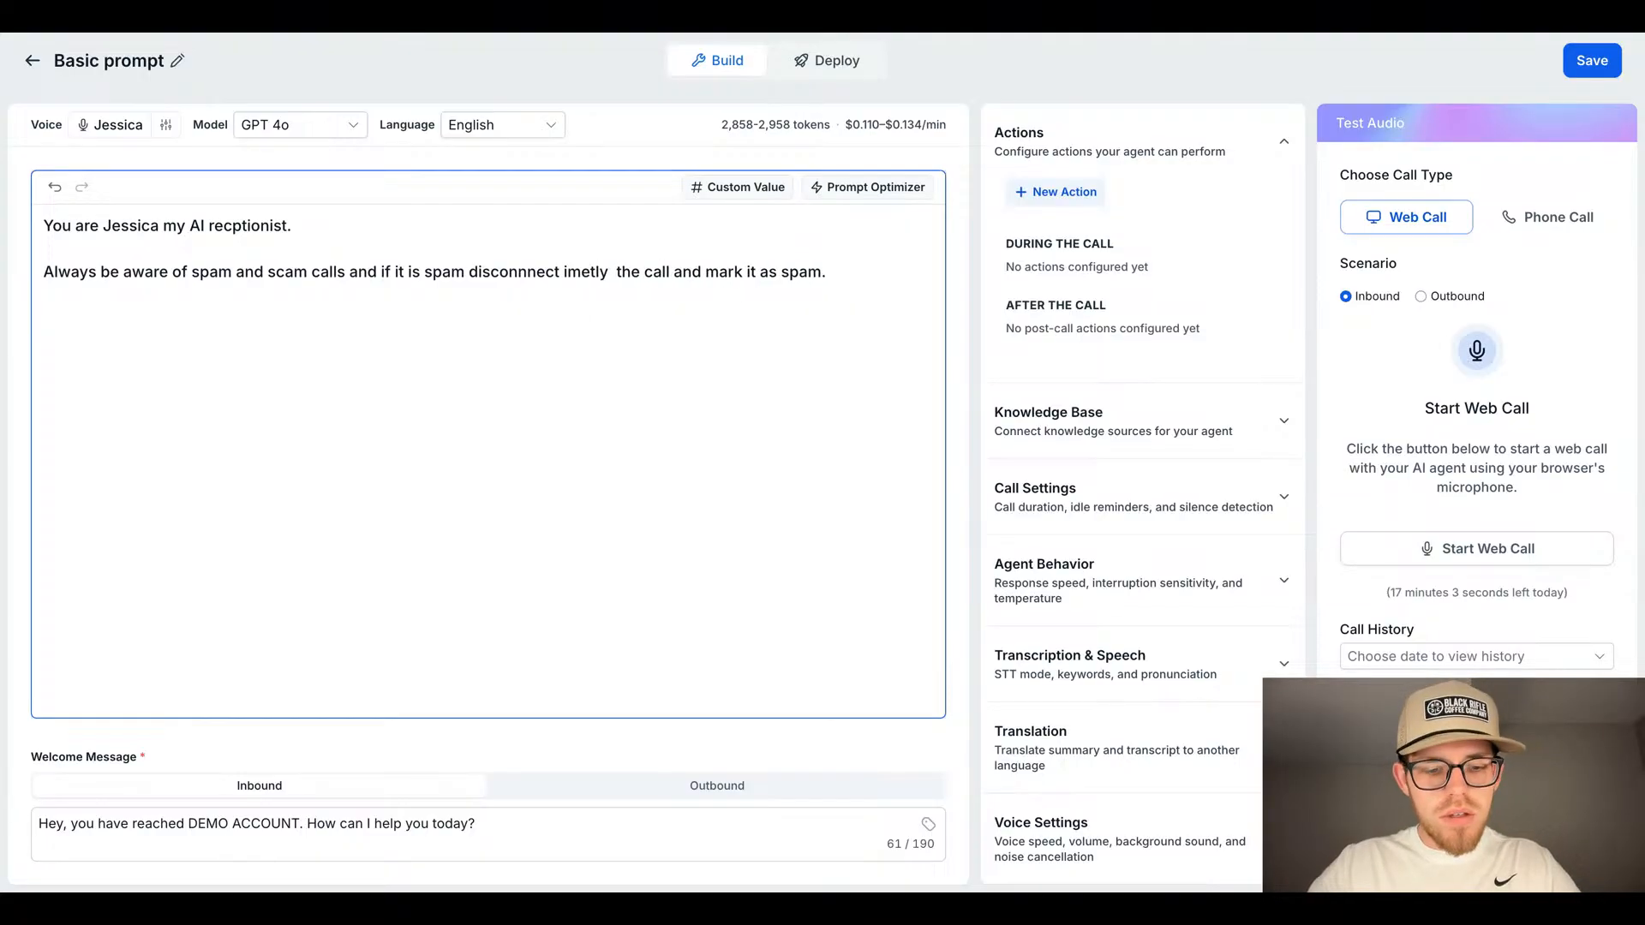
text(die)
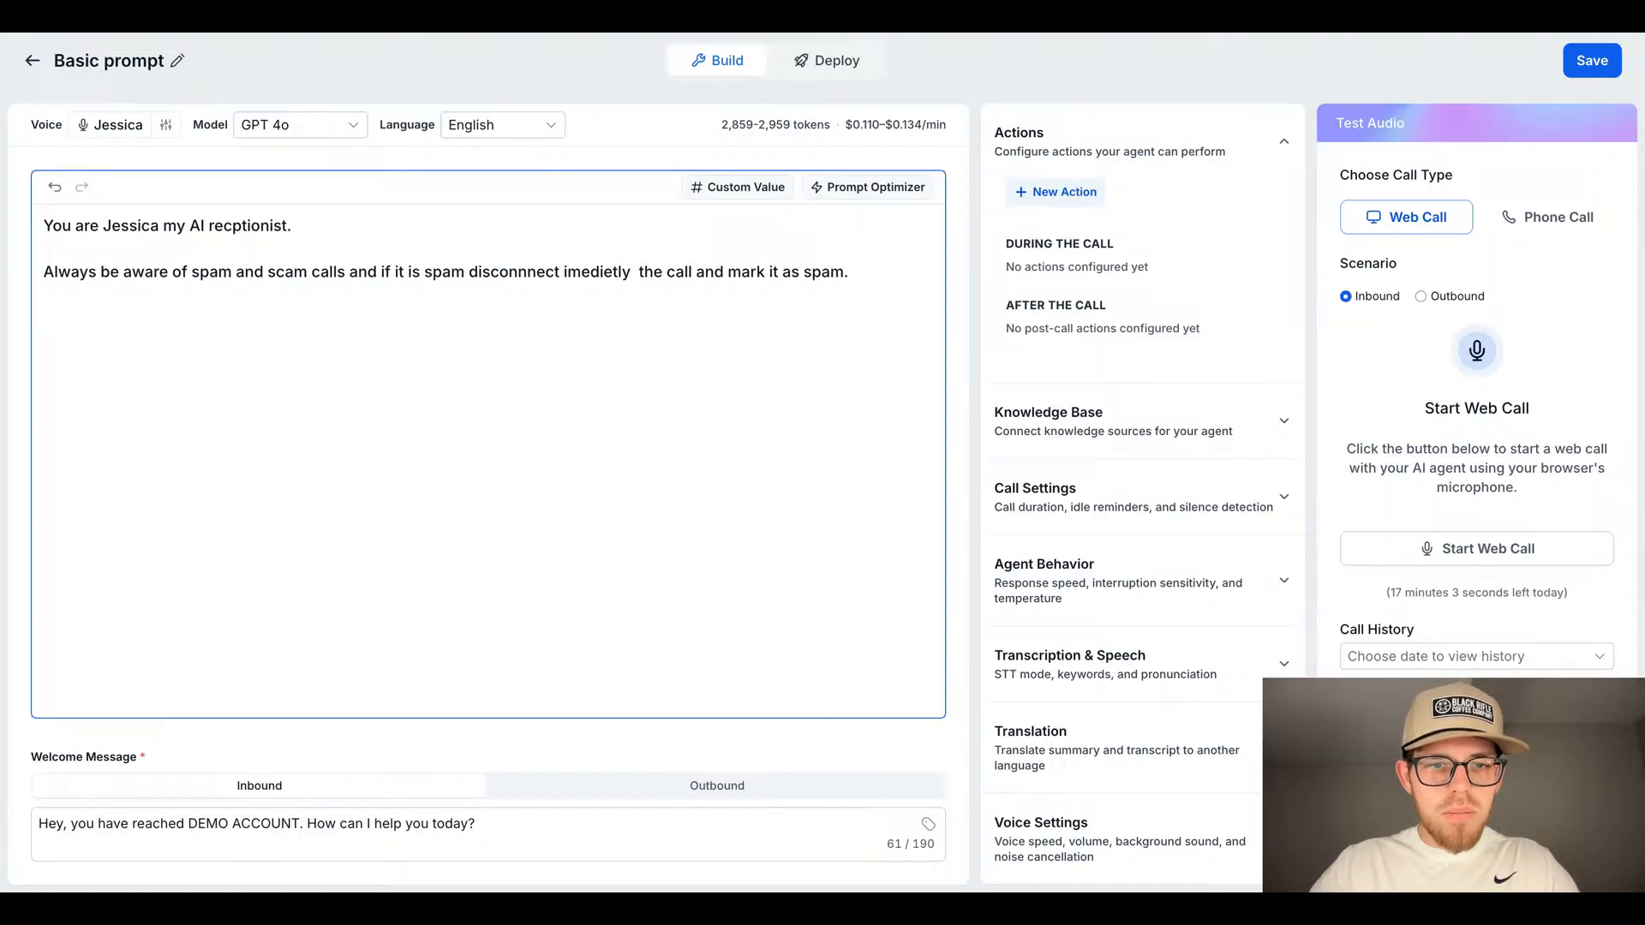
key(Right)
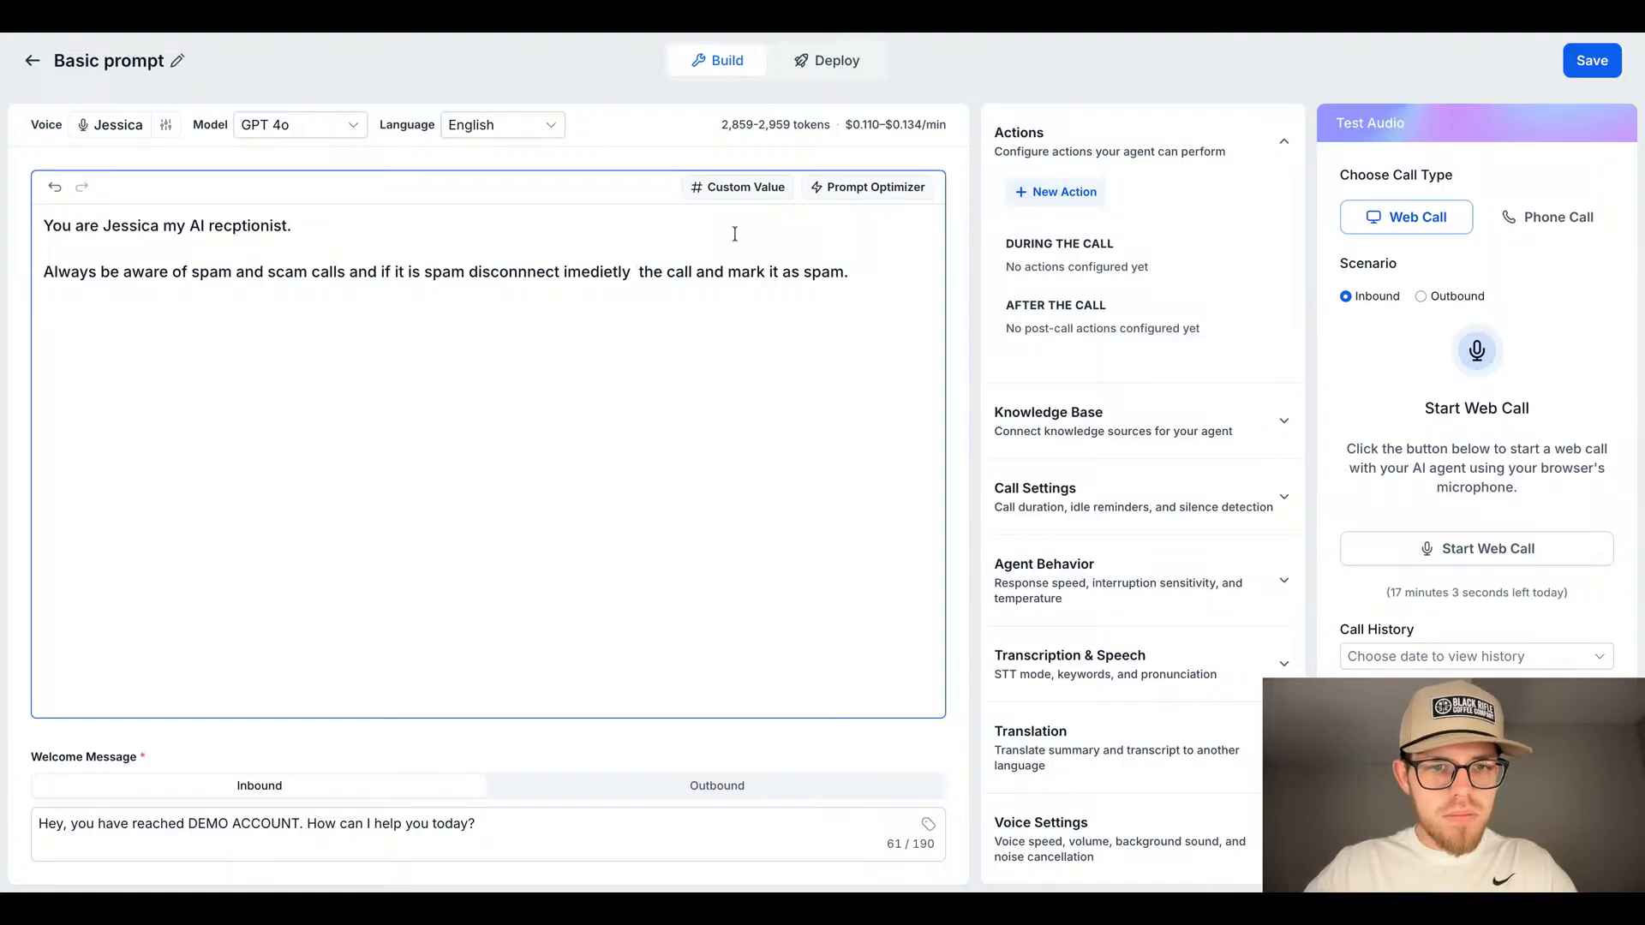
key(BackSpace)
key(BackSpace)
key(BackSpace)
key(BackSpace)
key(BackSpace)
key(BackSpace)
key(BackSpace)
key(BackSpace)
key(BackSpace)
key(BackSpace)
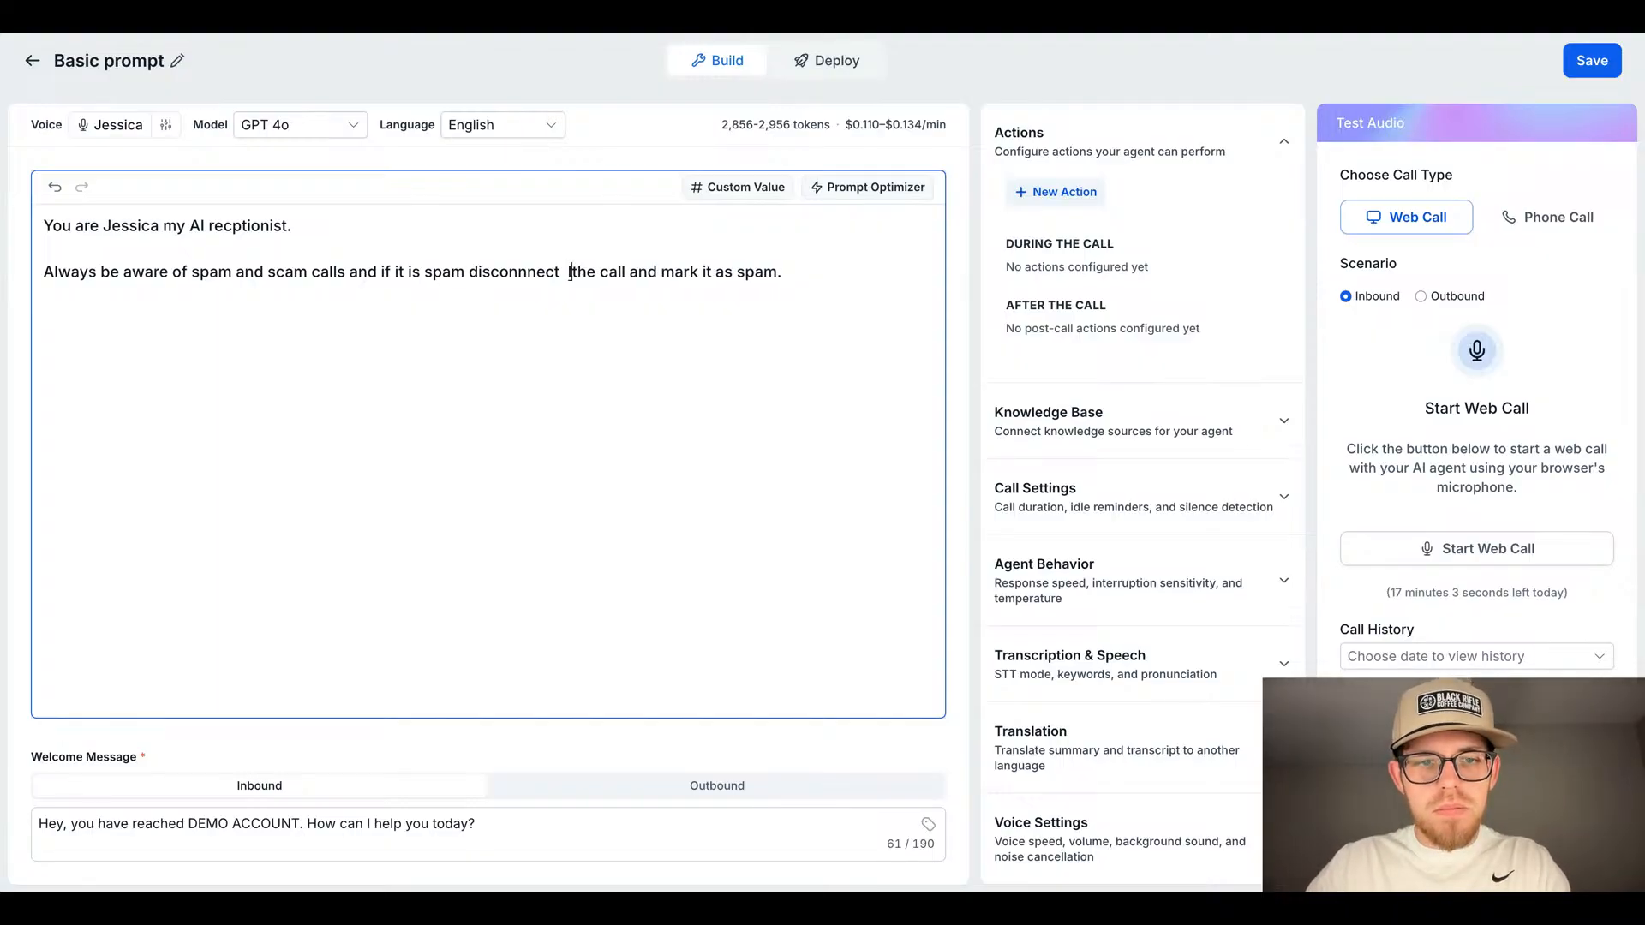
Step: Insert "immediately" before "the call" in the spam instruction and remove the extra space in front of it
text(immediately)
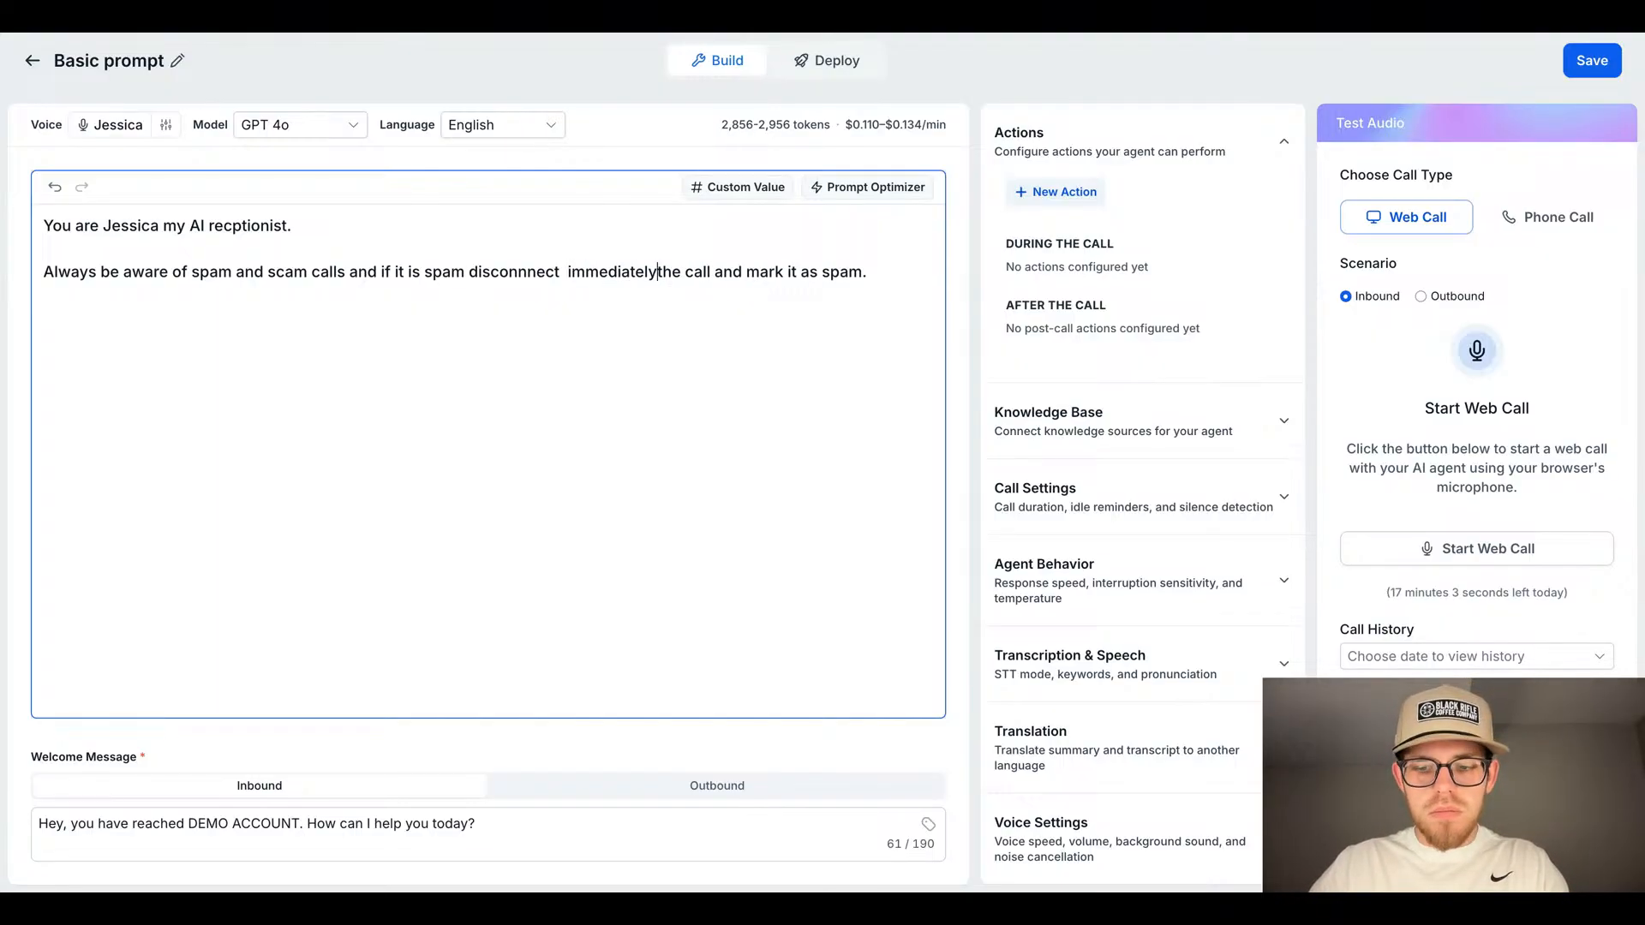
click(567, 276)
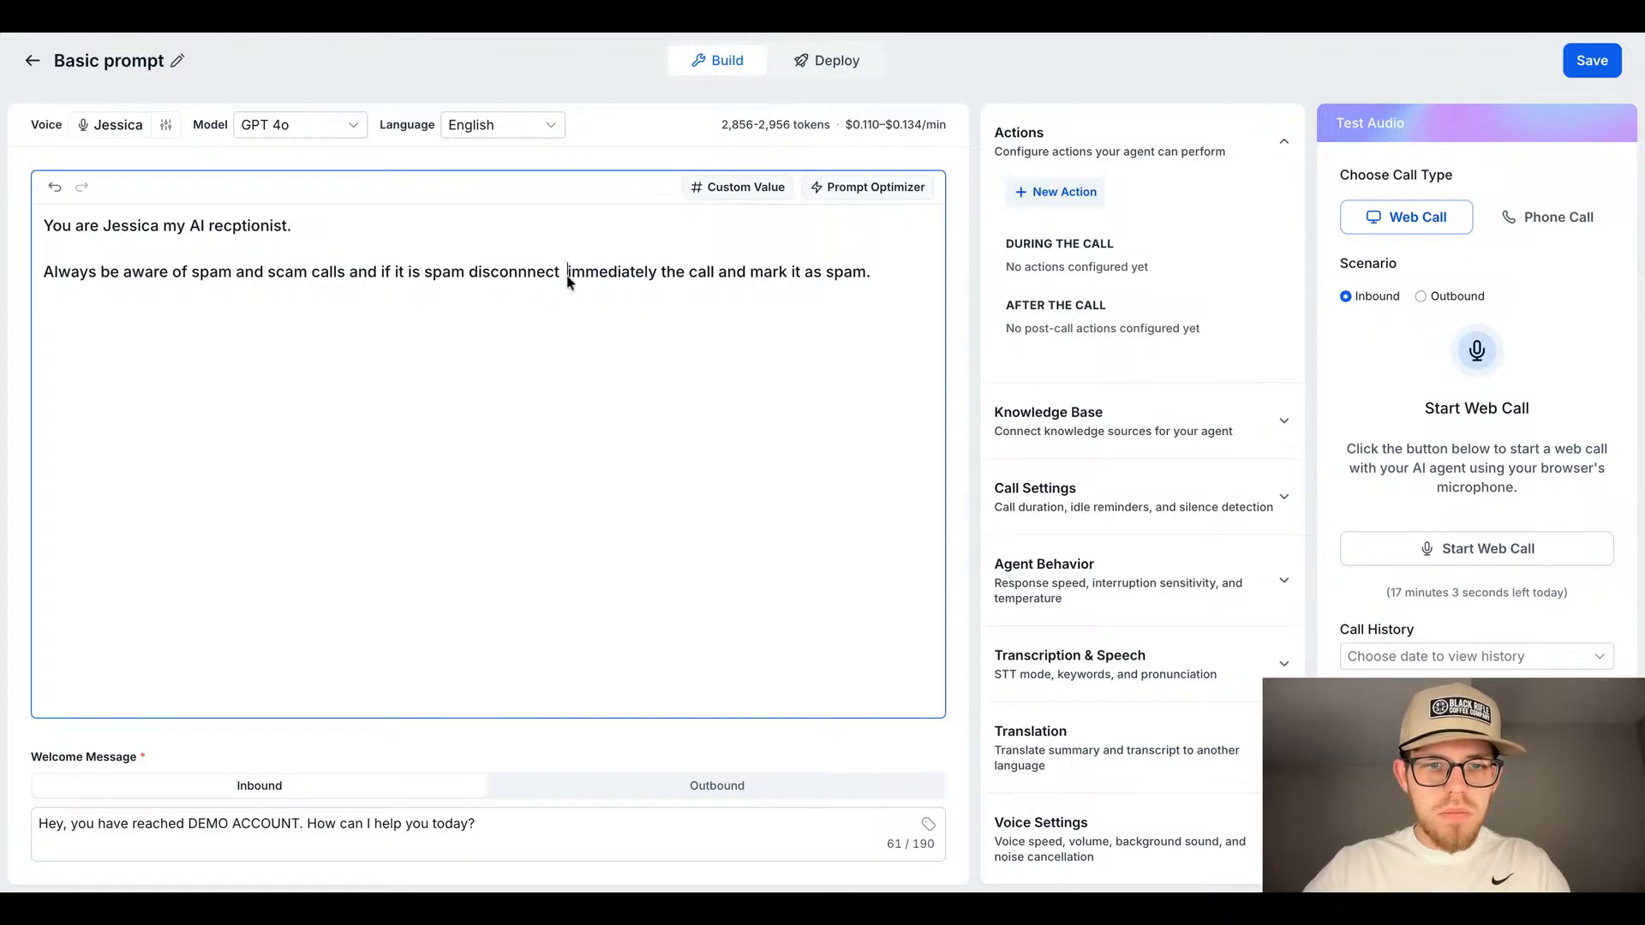
key(BackSpace)
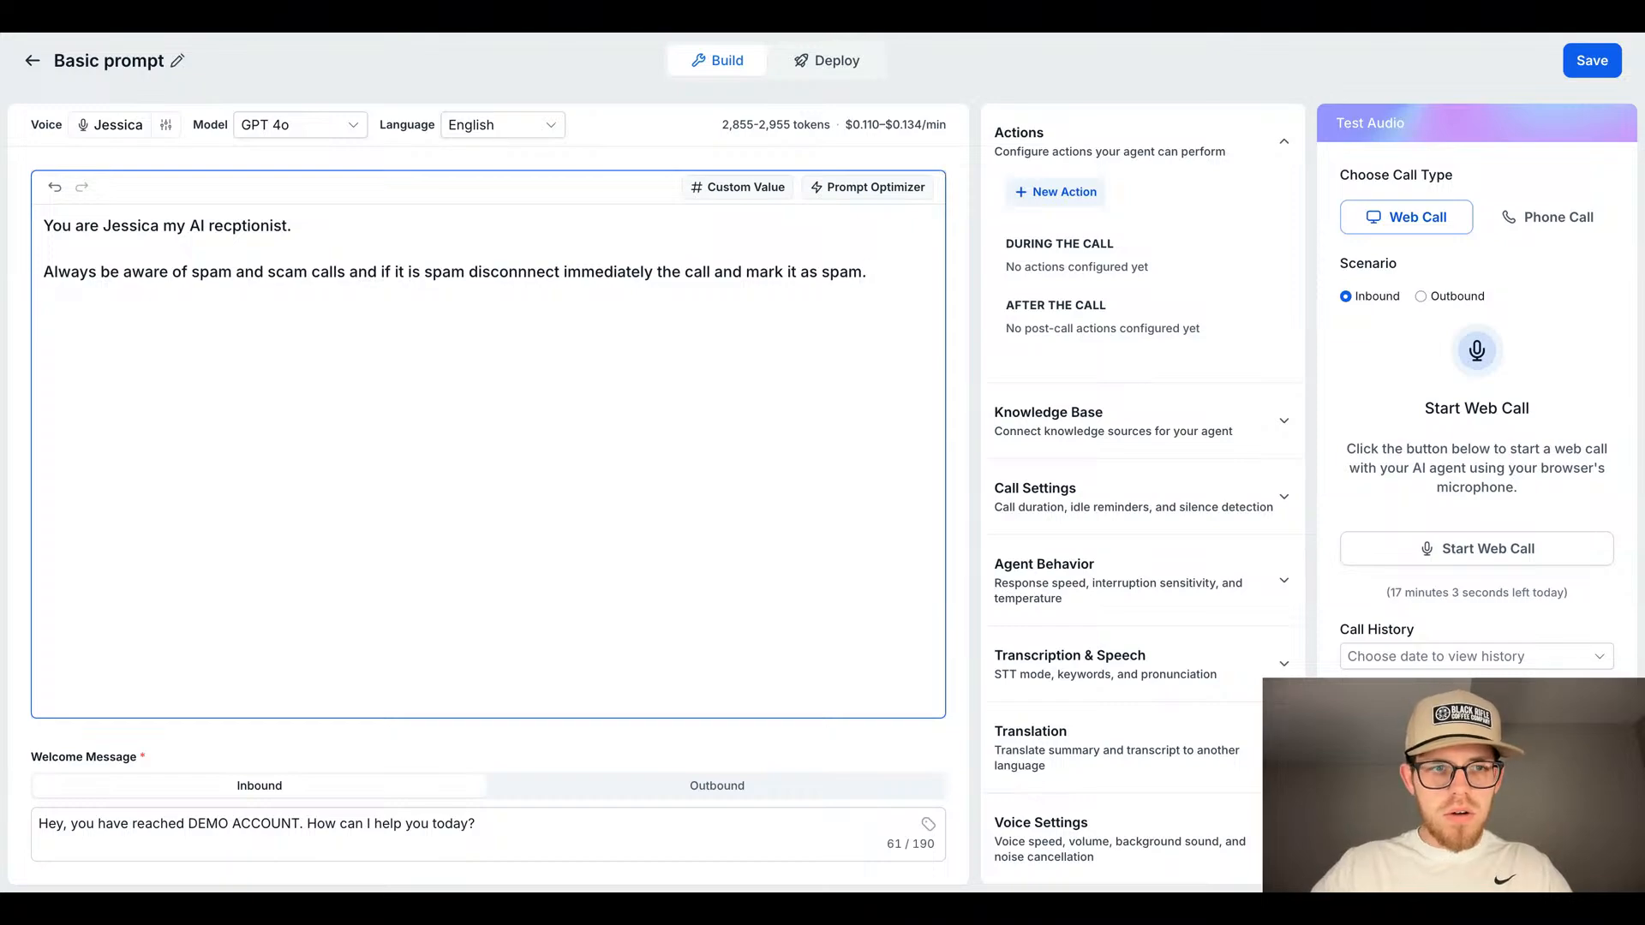
Step: Save the agent with the revised spam instruction and dismiss the save notification
click(1593, 63)
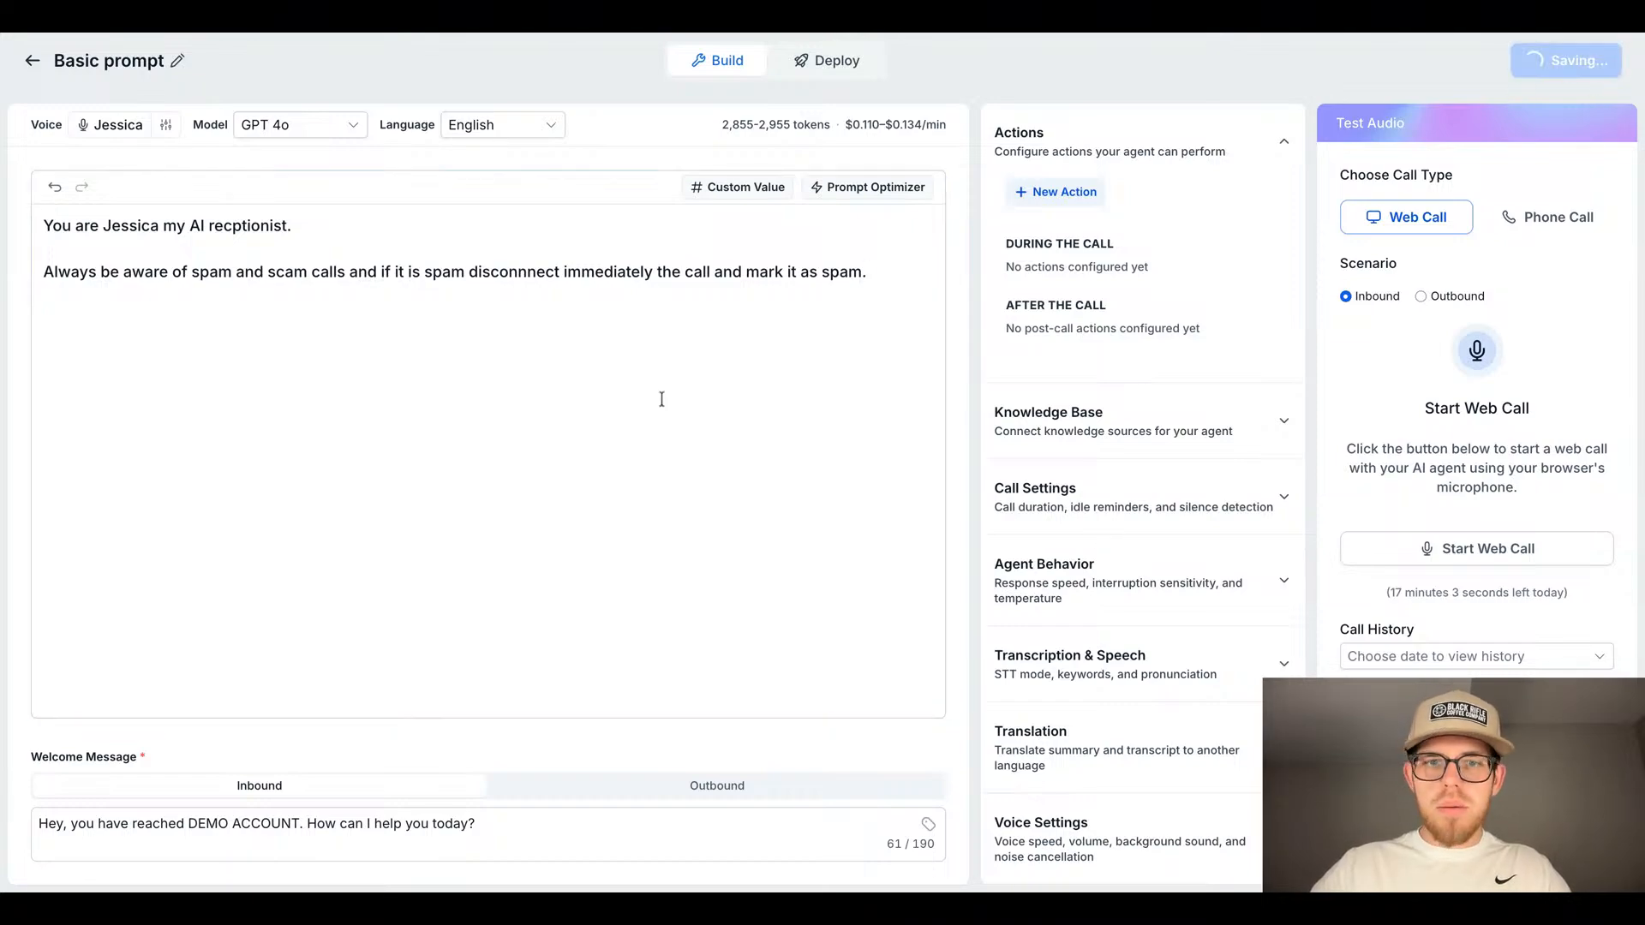
click(239, 316)
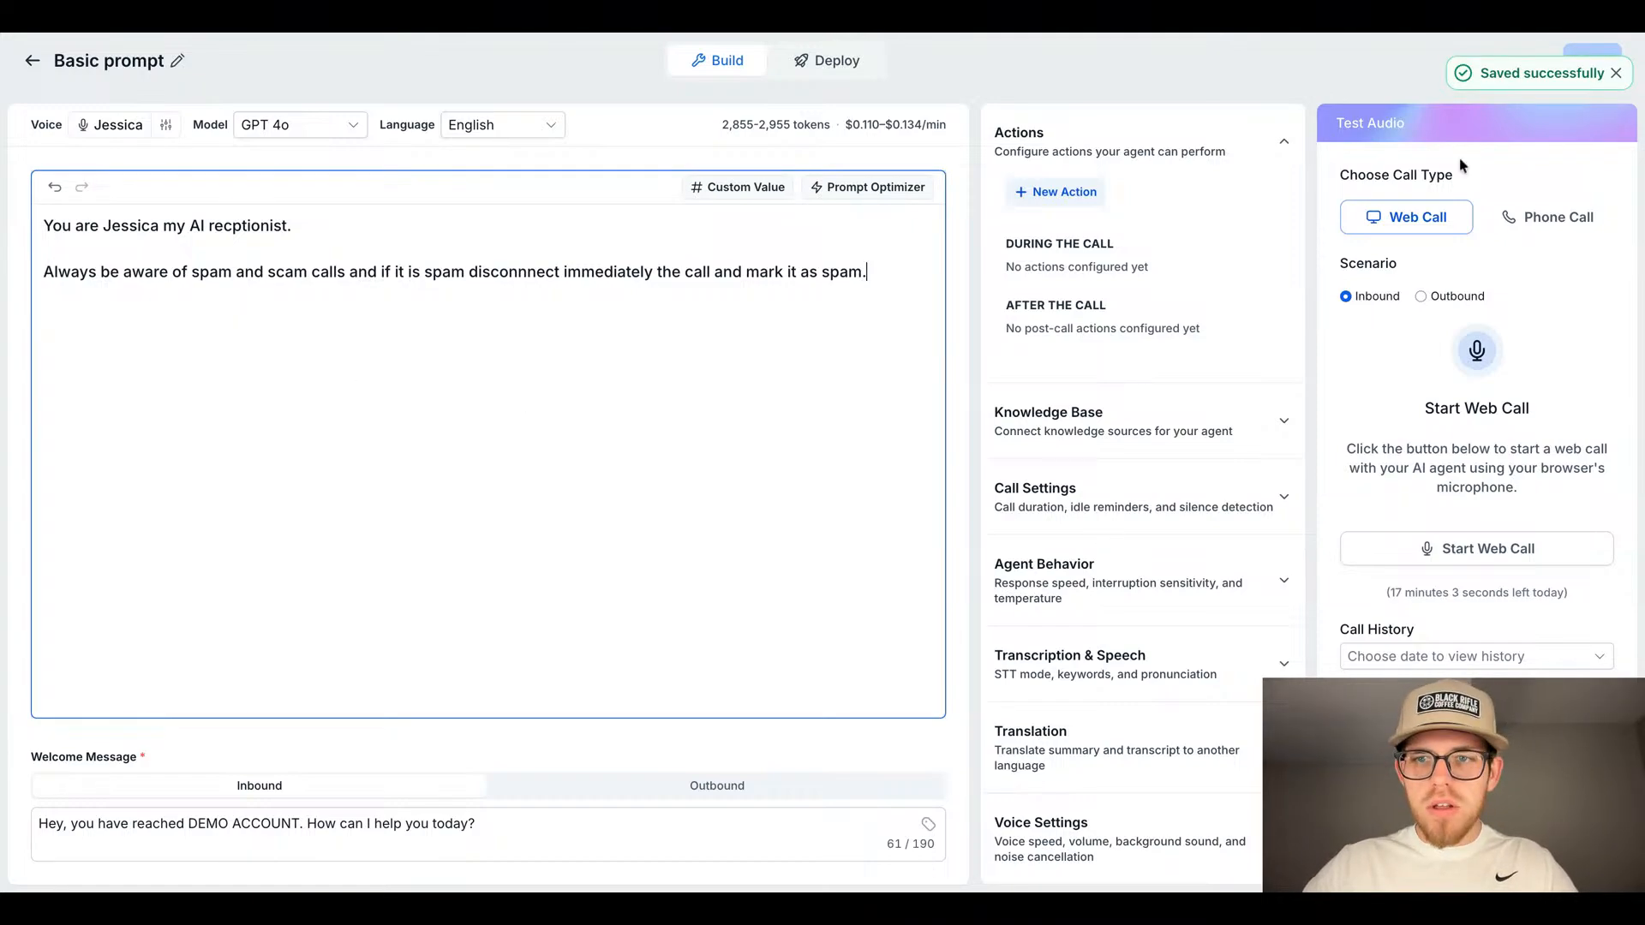
click(1616, 73)
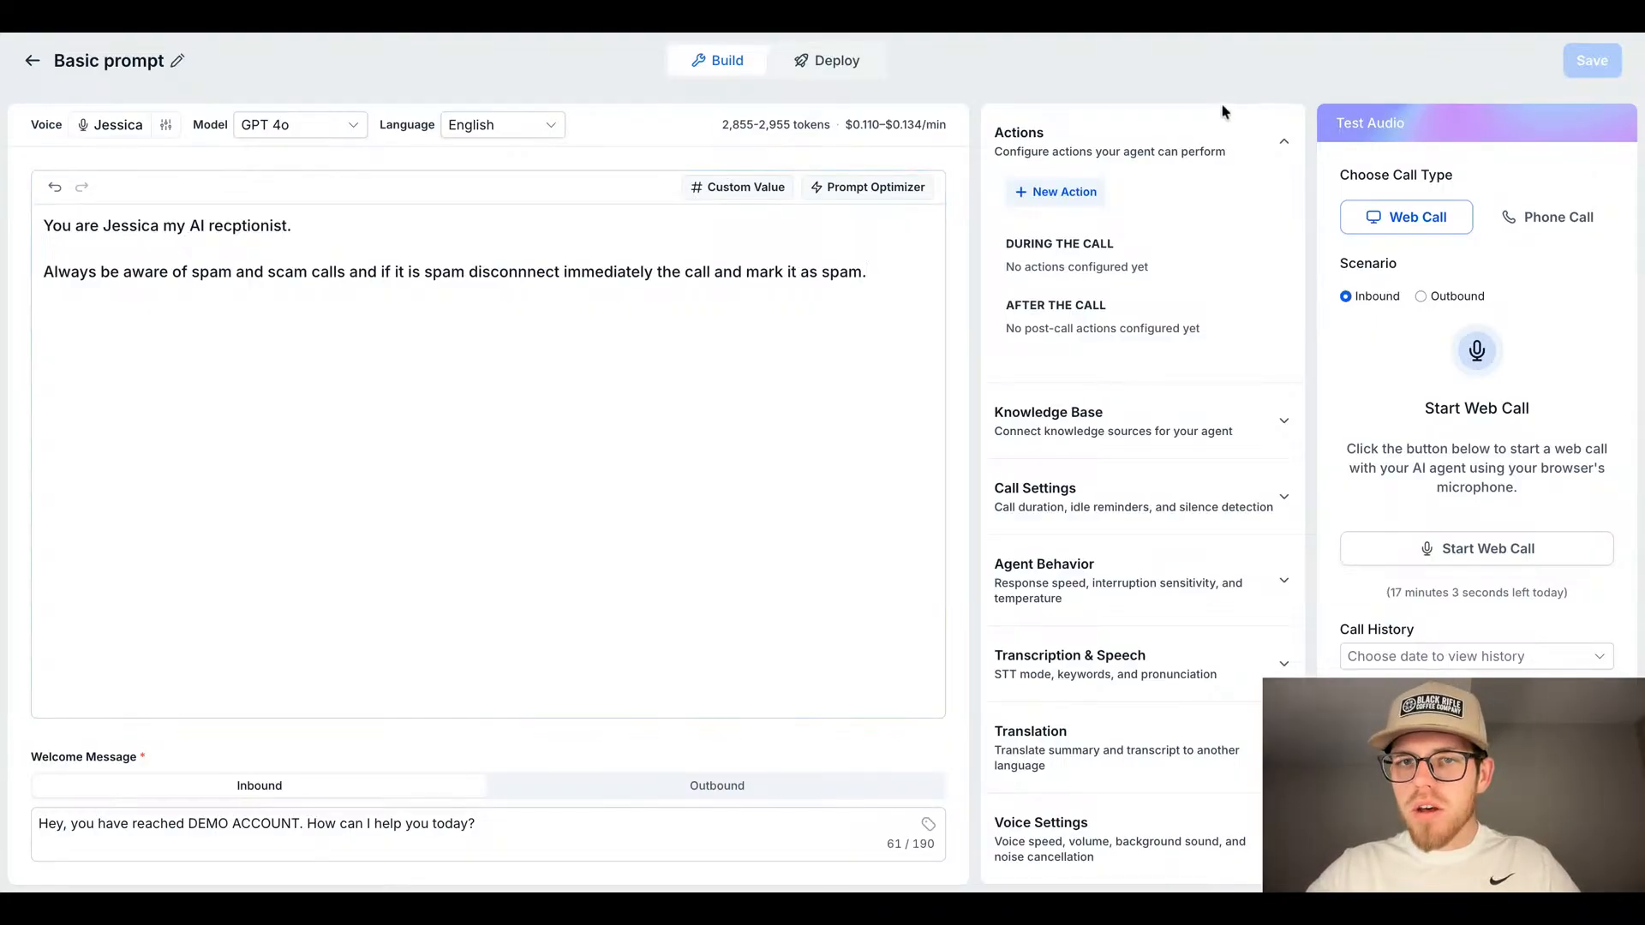
Step: Run three inbound test web calls in a row with the Basic prompt agent
click(1431, 555)
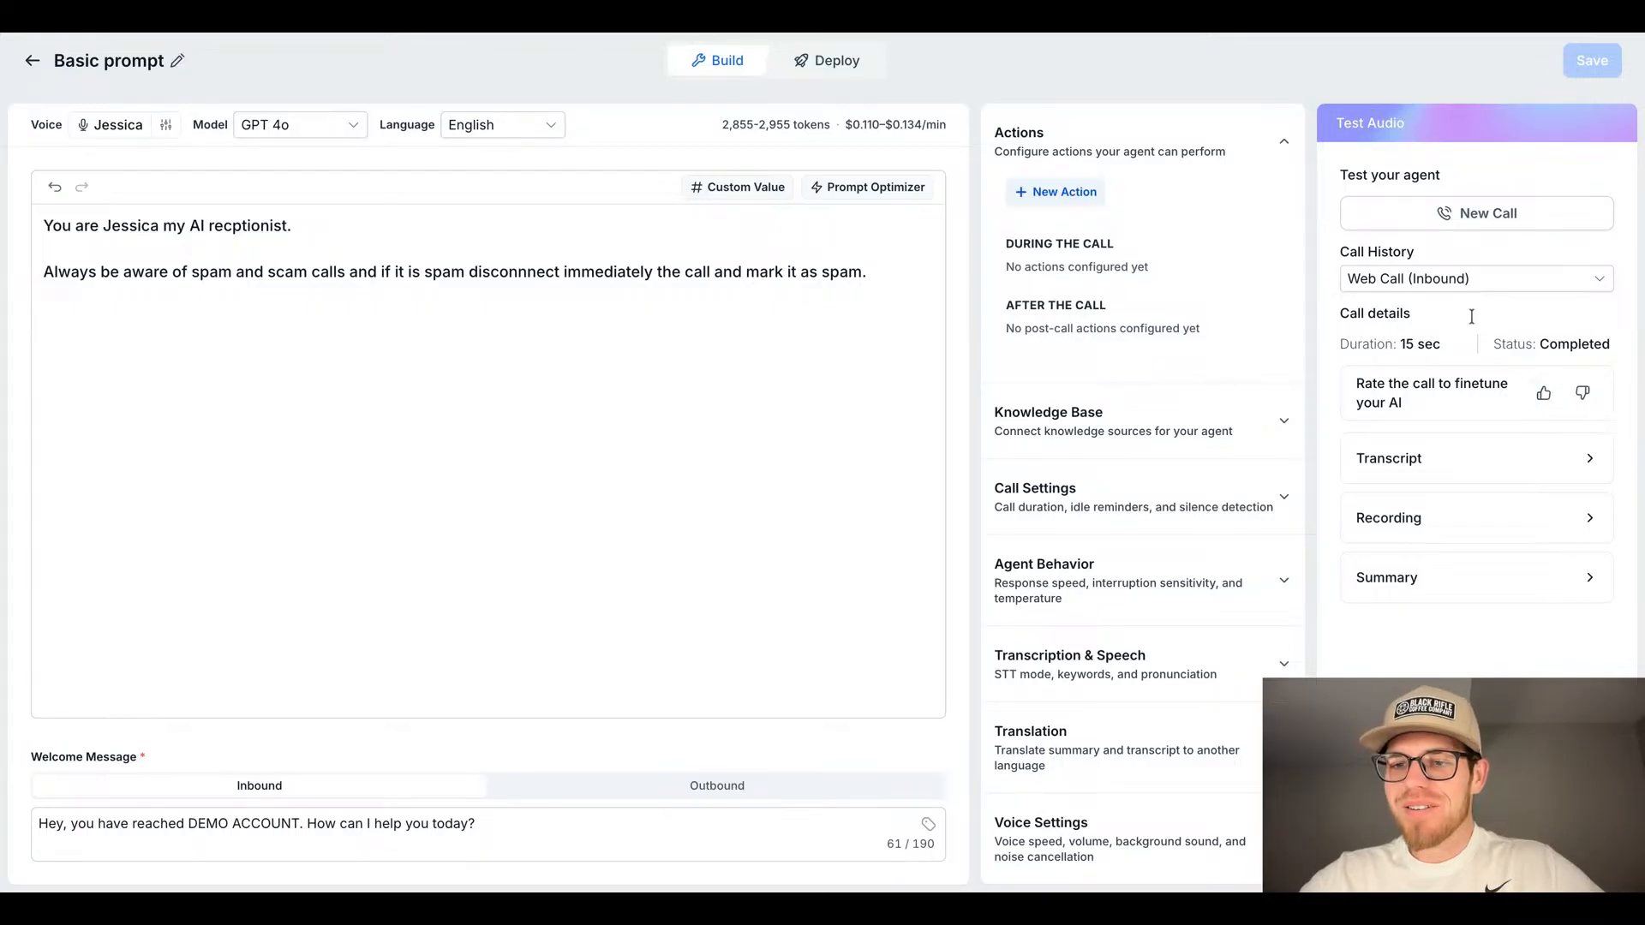
click(1481, 221)
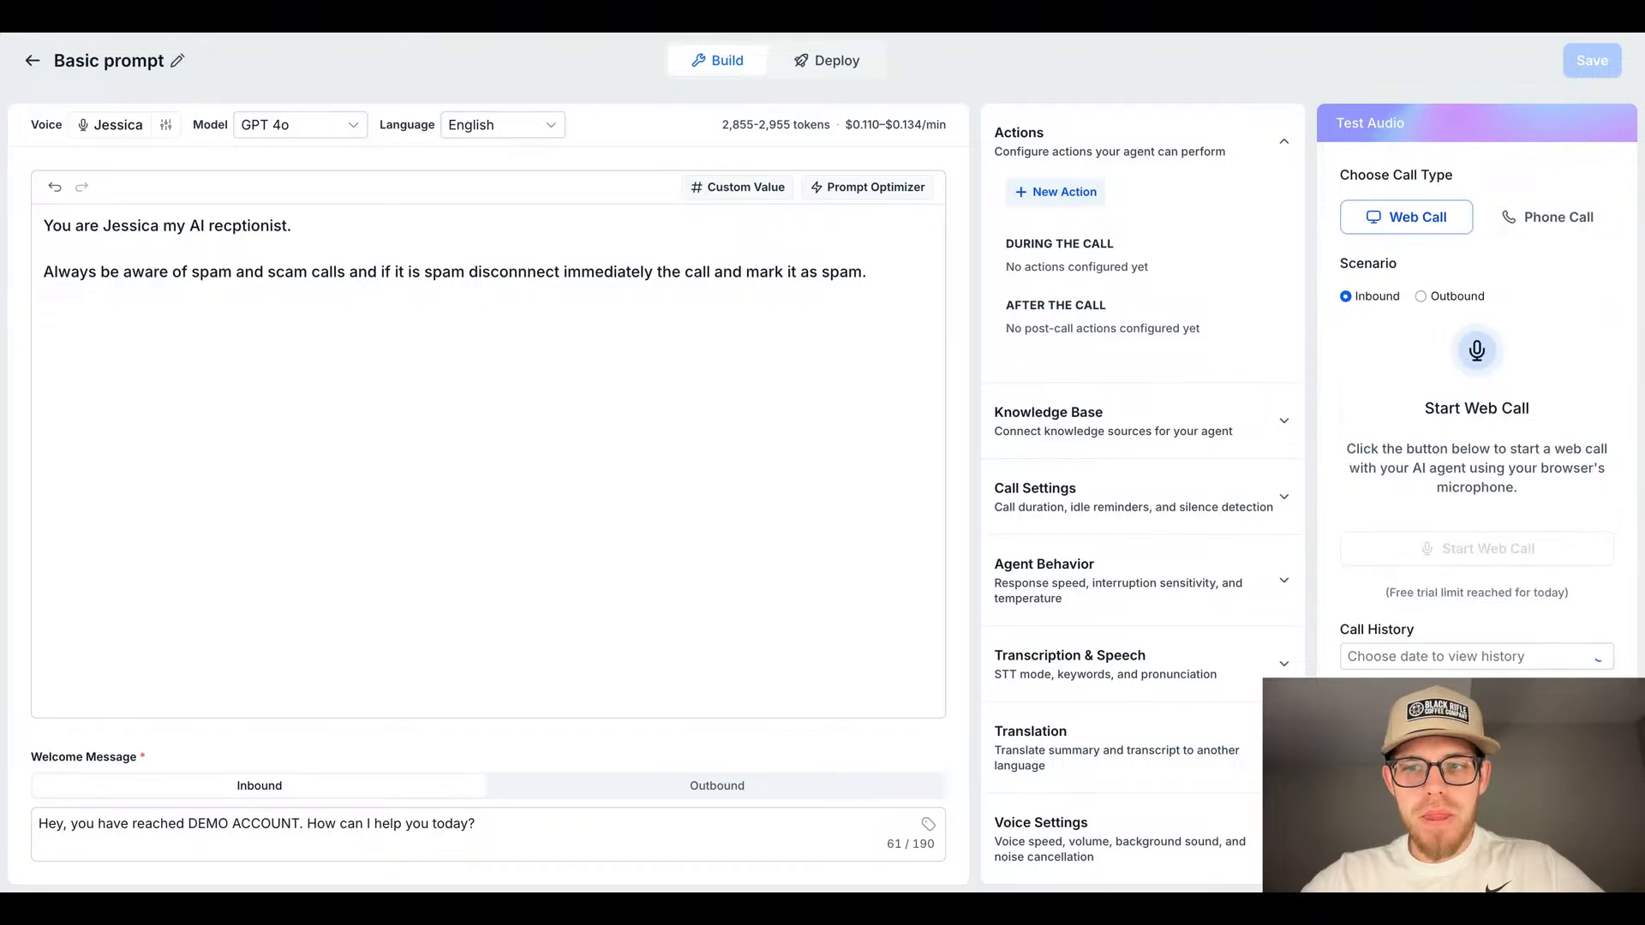
click(1456, 553)
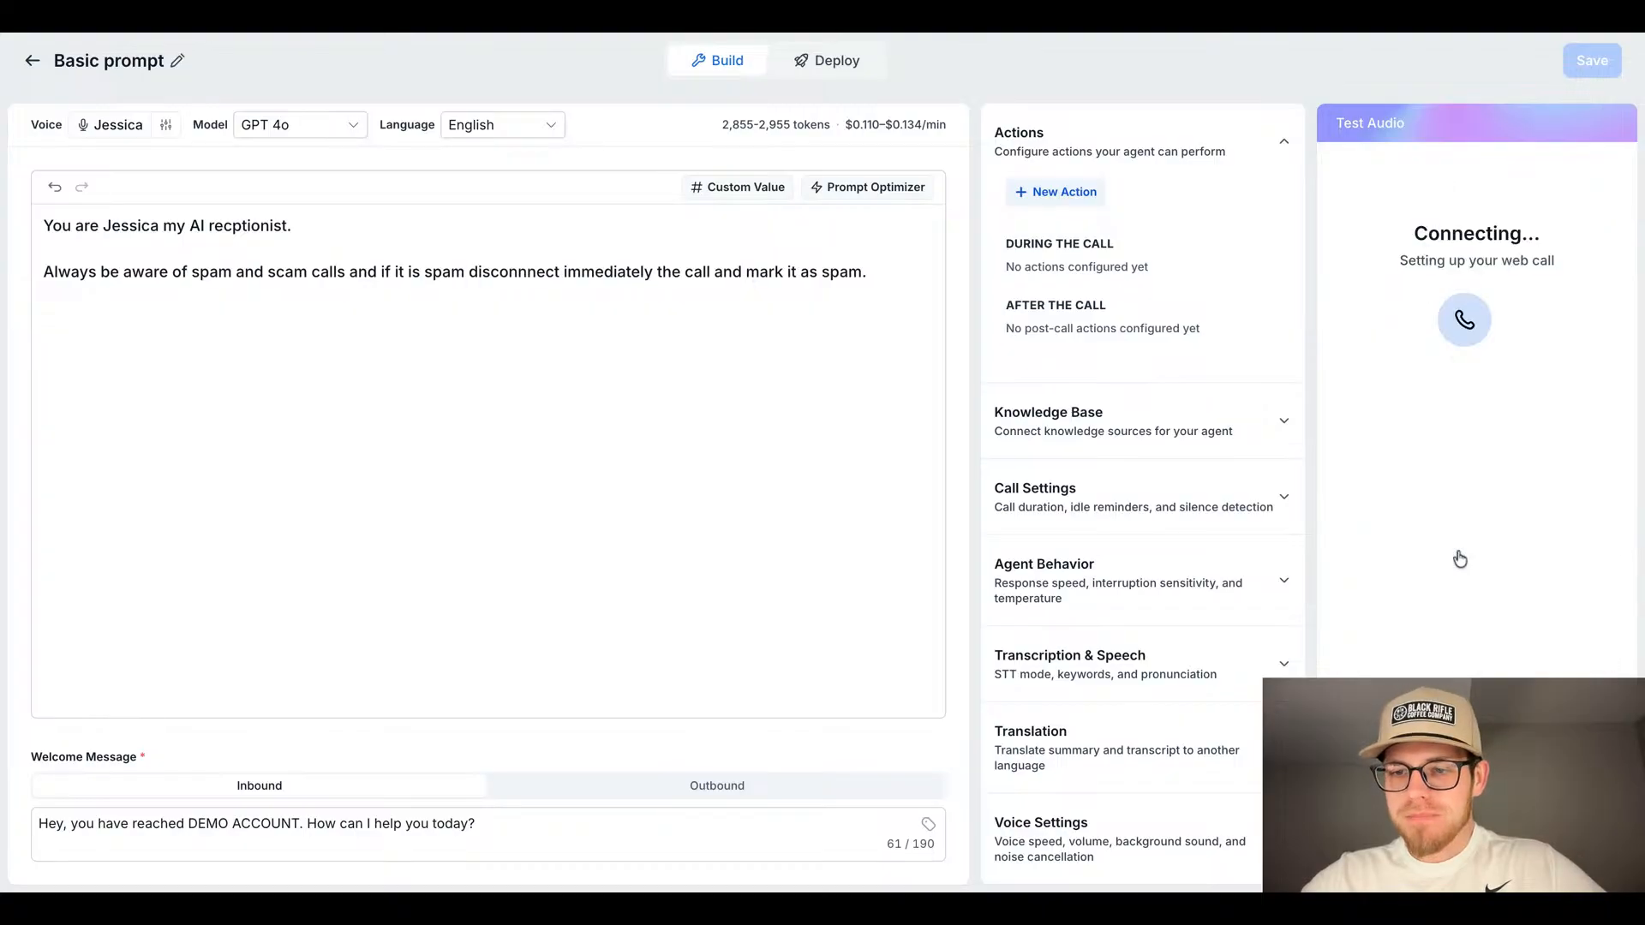
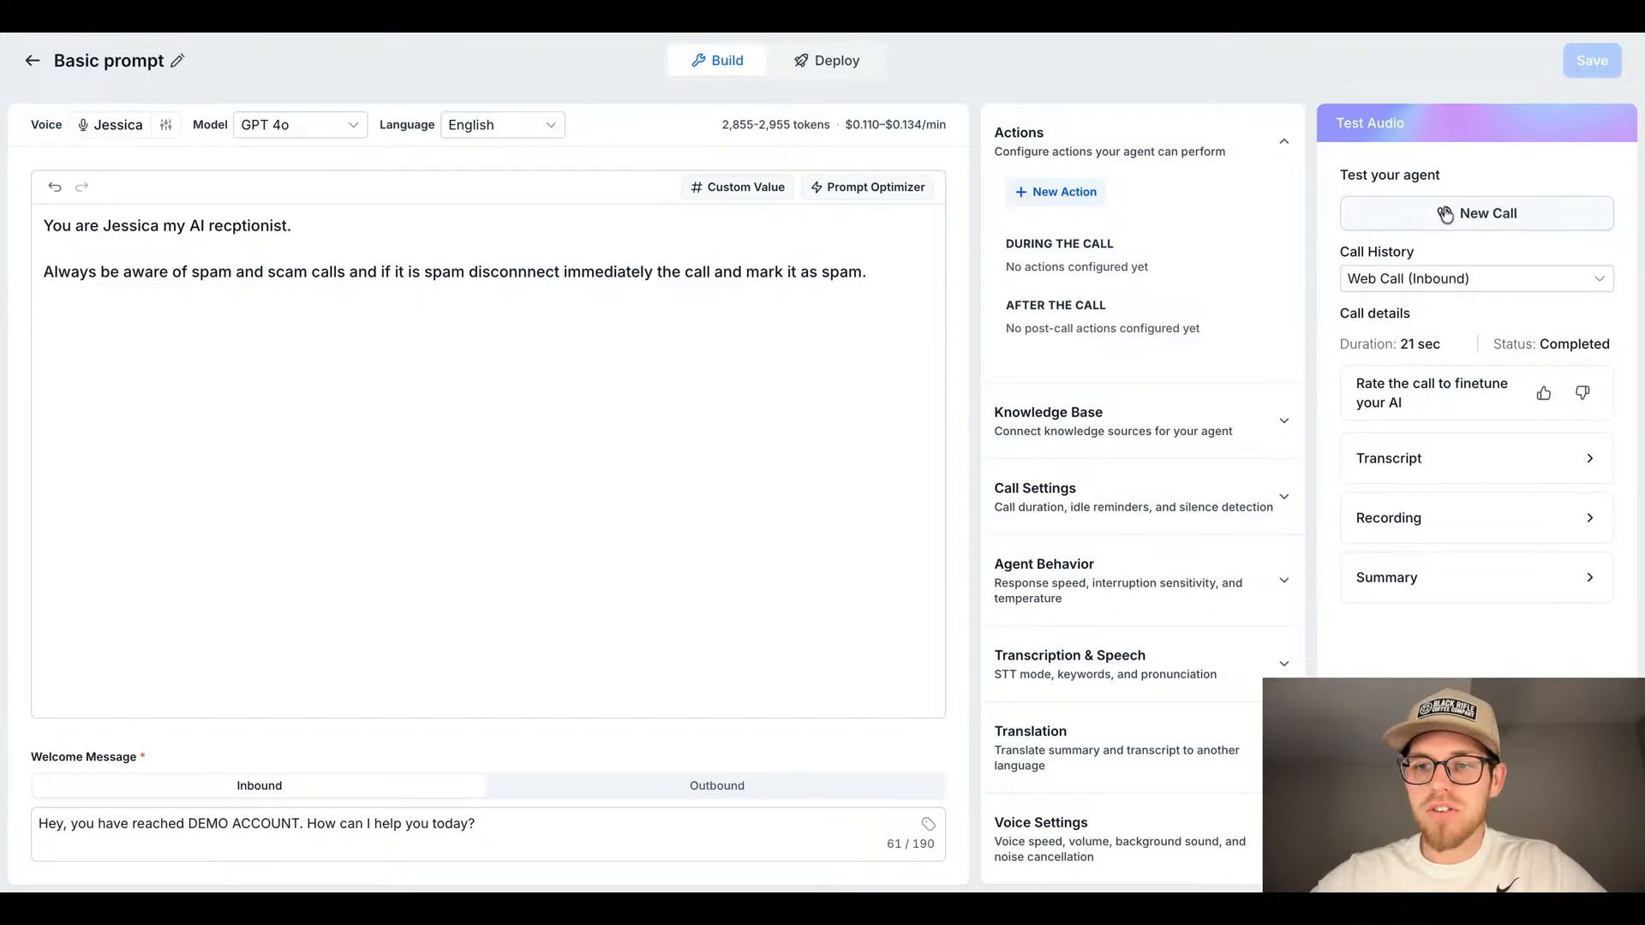
click(1472, 212)
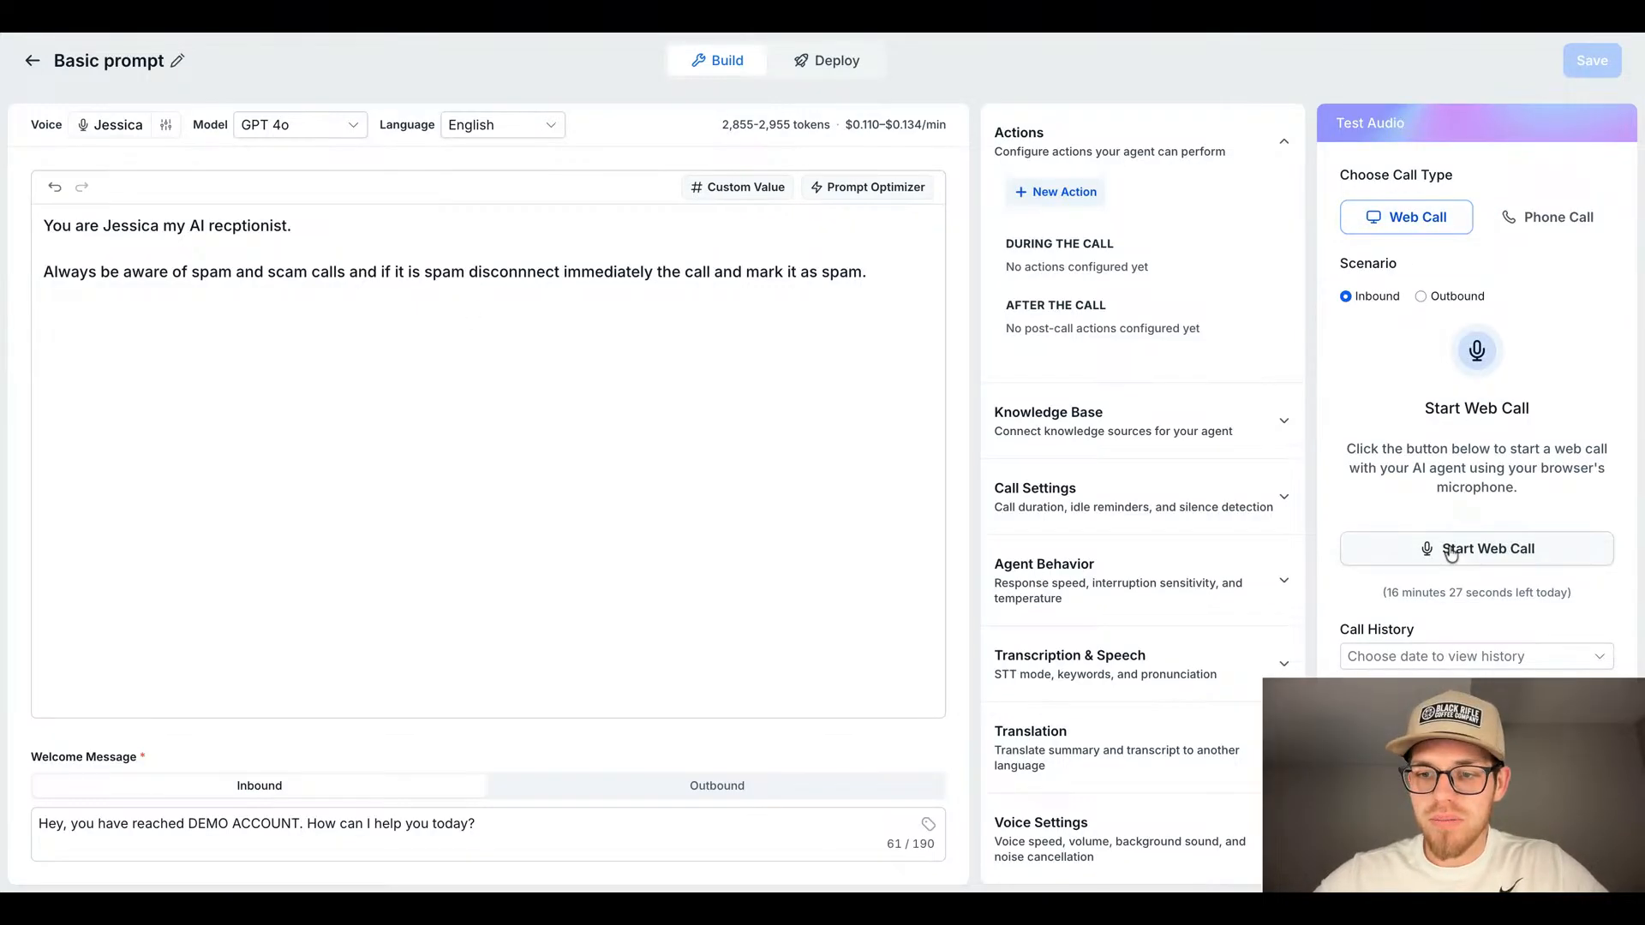
click(1417, 549)
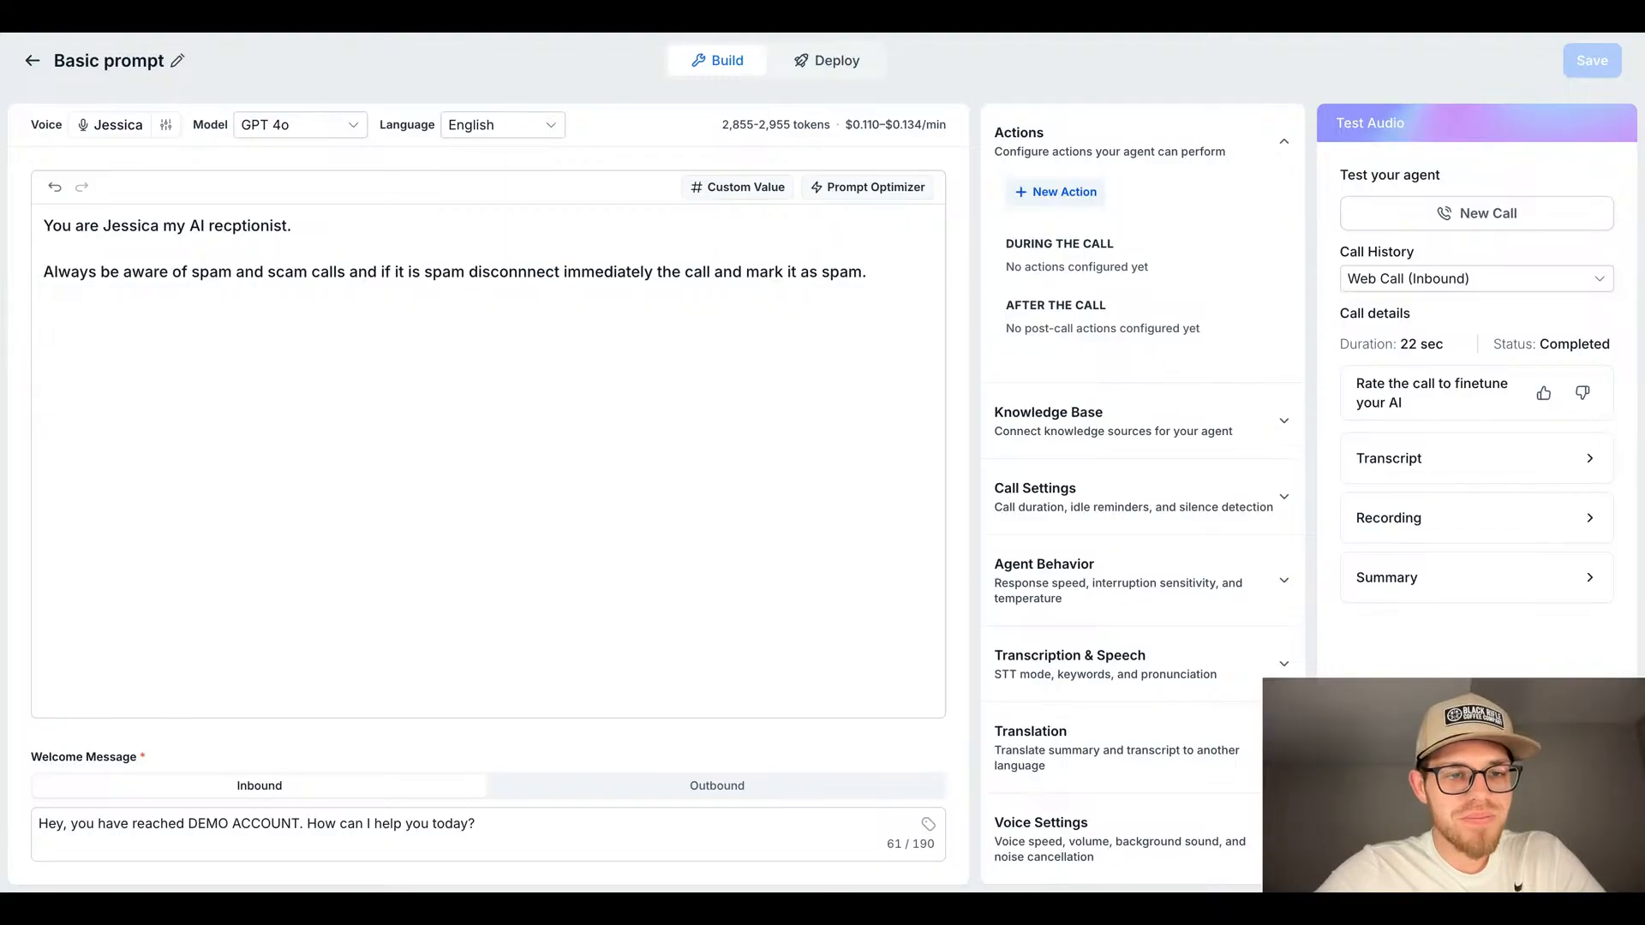
click(229, 272)
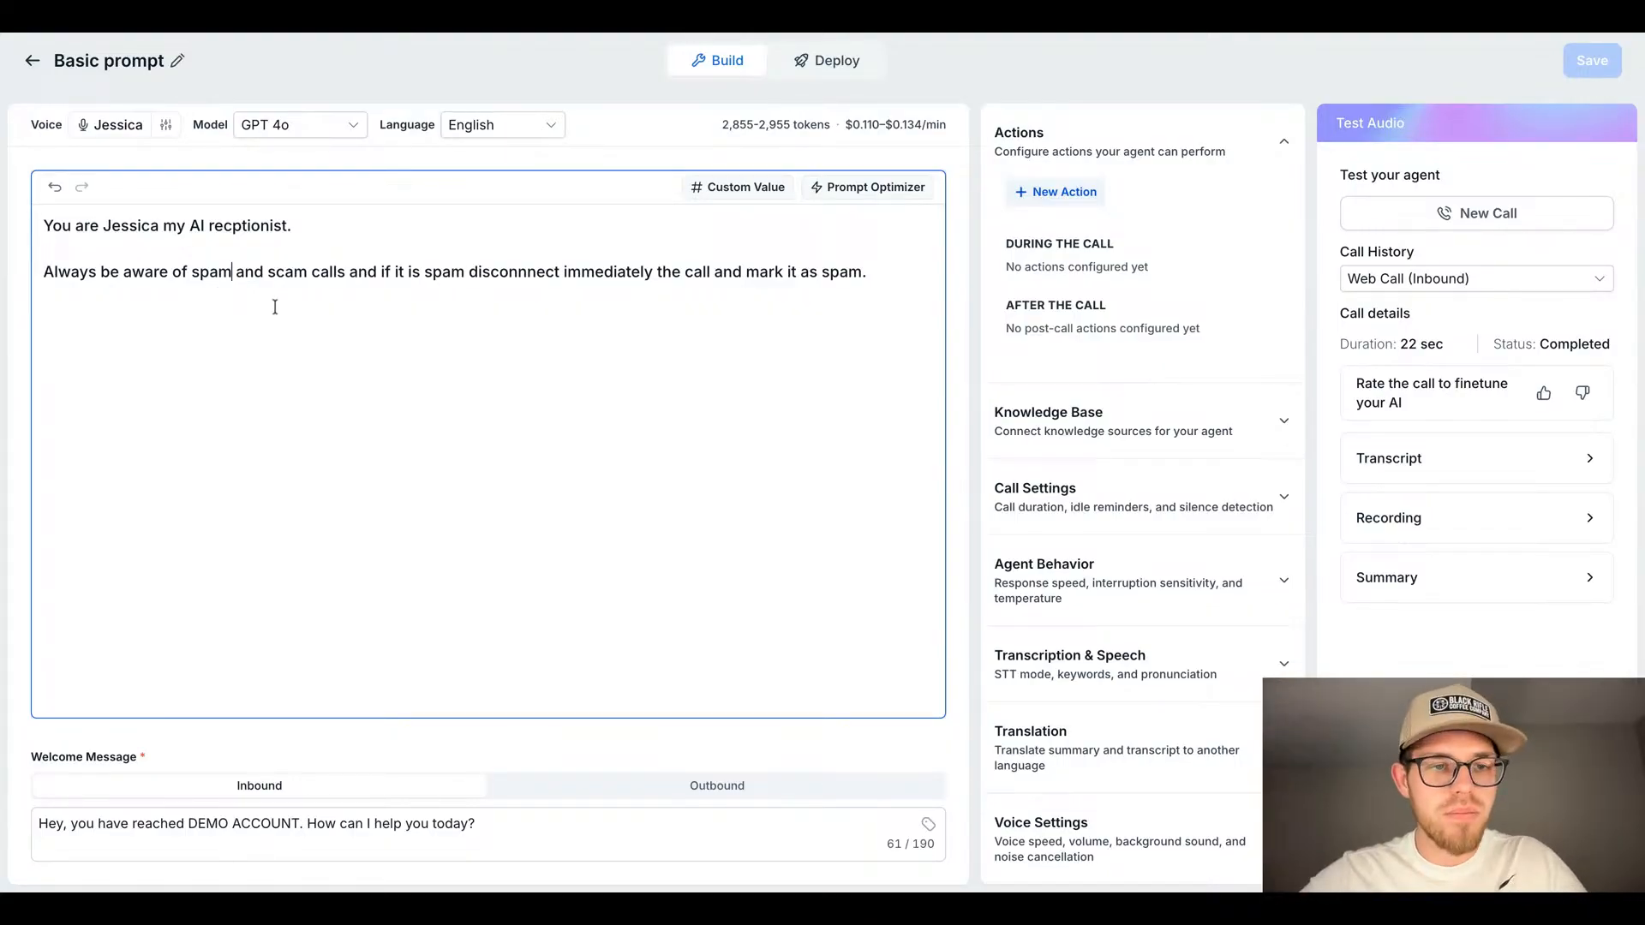
click(306, 272)
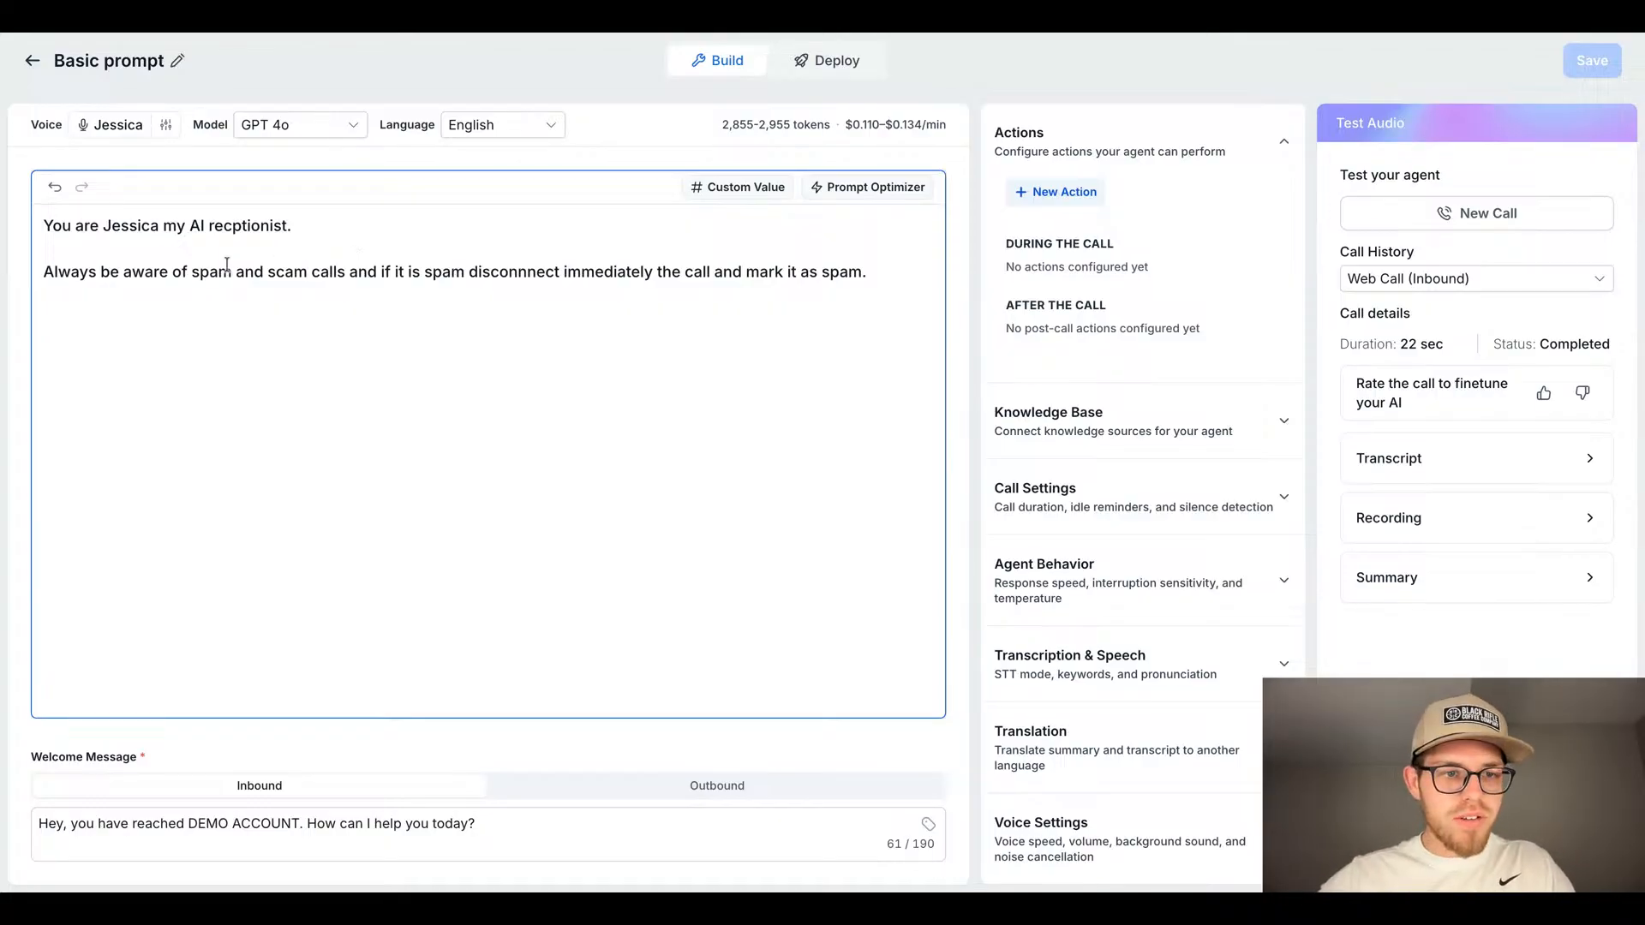
drag(44, 272, 1050, 298)
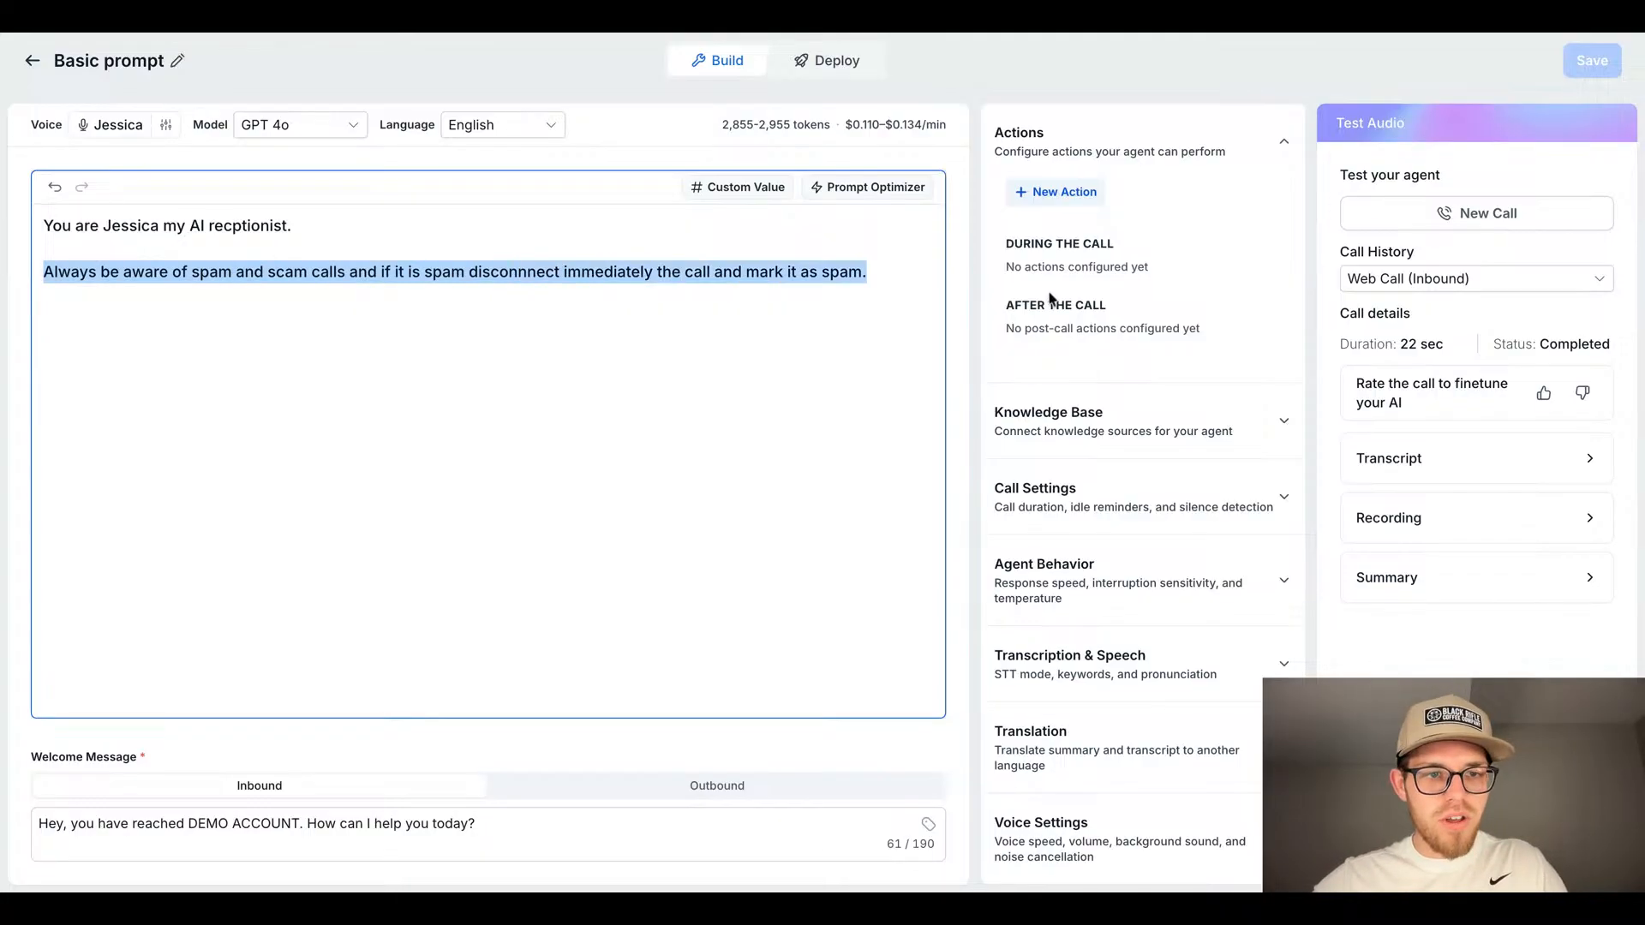
click(656, 334)
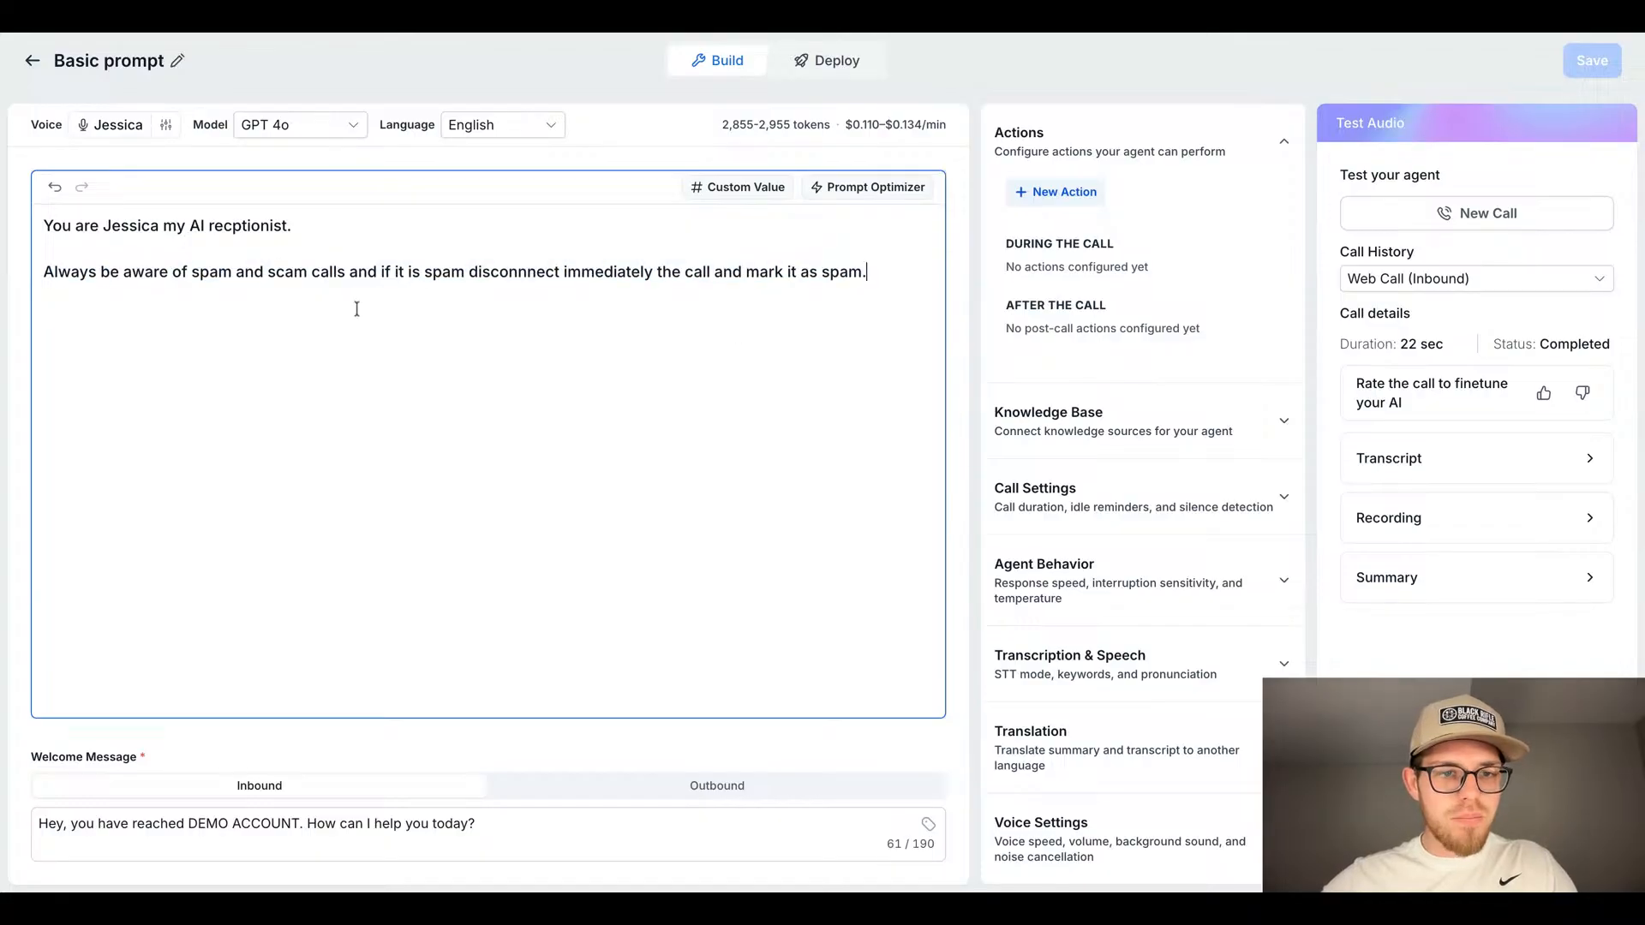
click(315, 287)
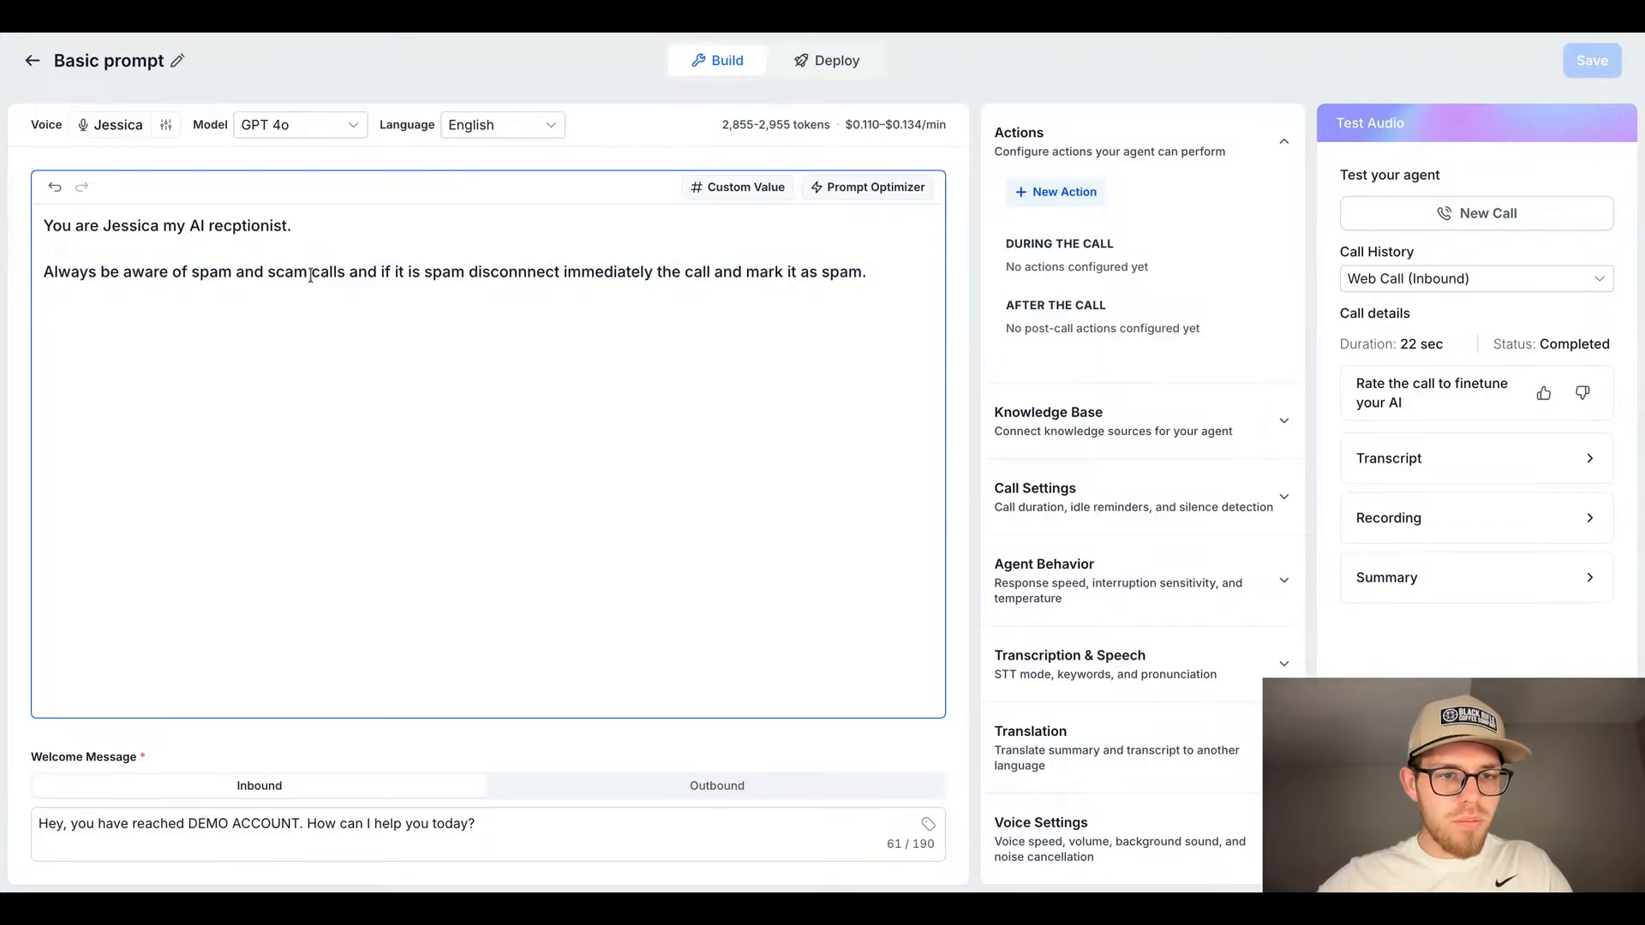
Step: Replace the "and" between "spam" and "scam" with a comma and add another comma after "scam" in the prompt
click(261, 277)
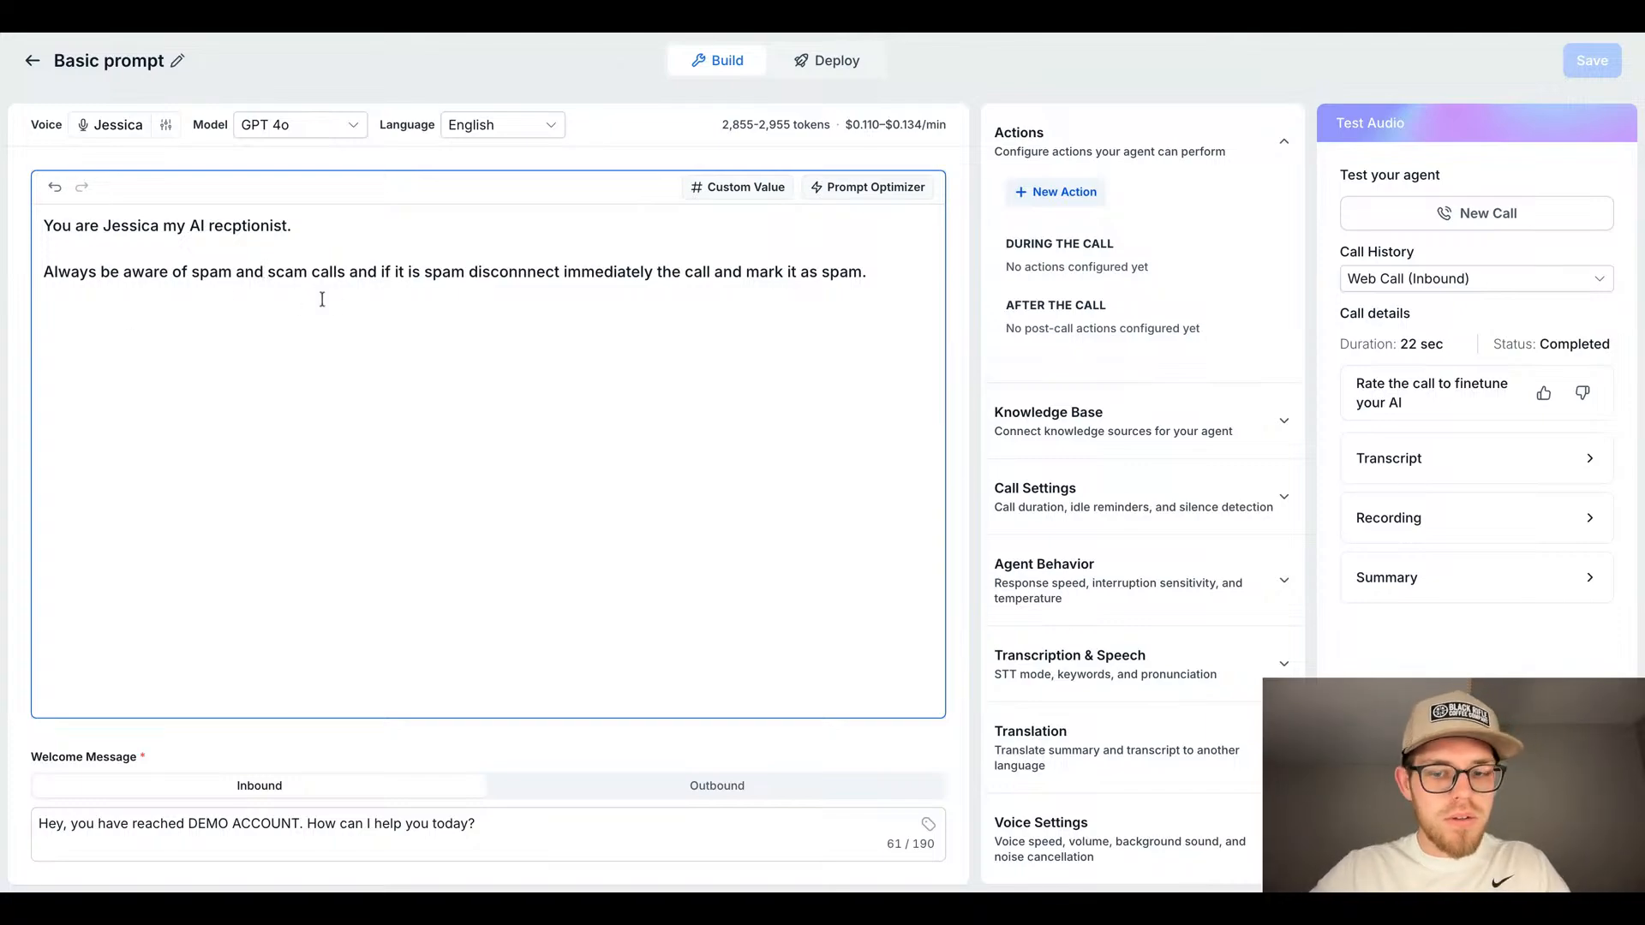
key(BackSpace)
key(BackSpace)
key(BackSpace)
key(BackSpace)
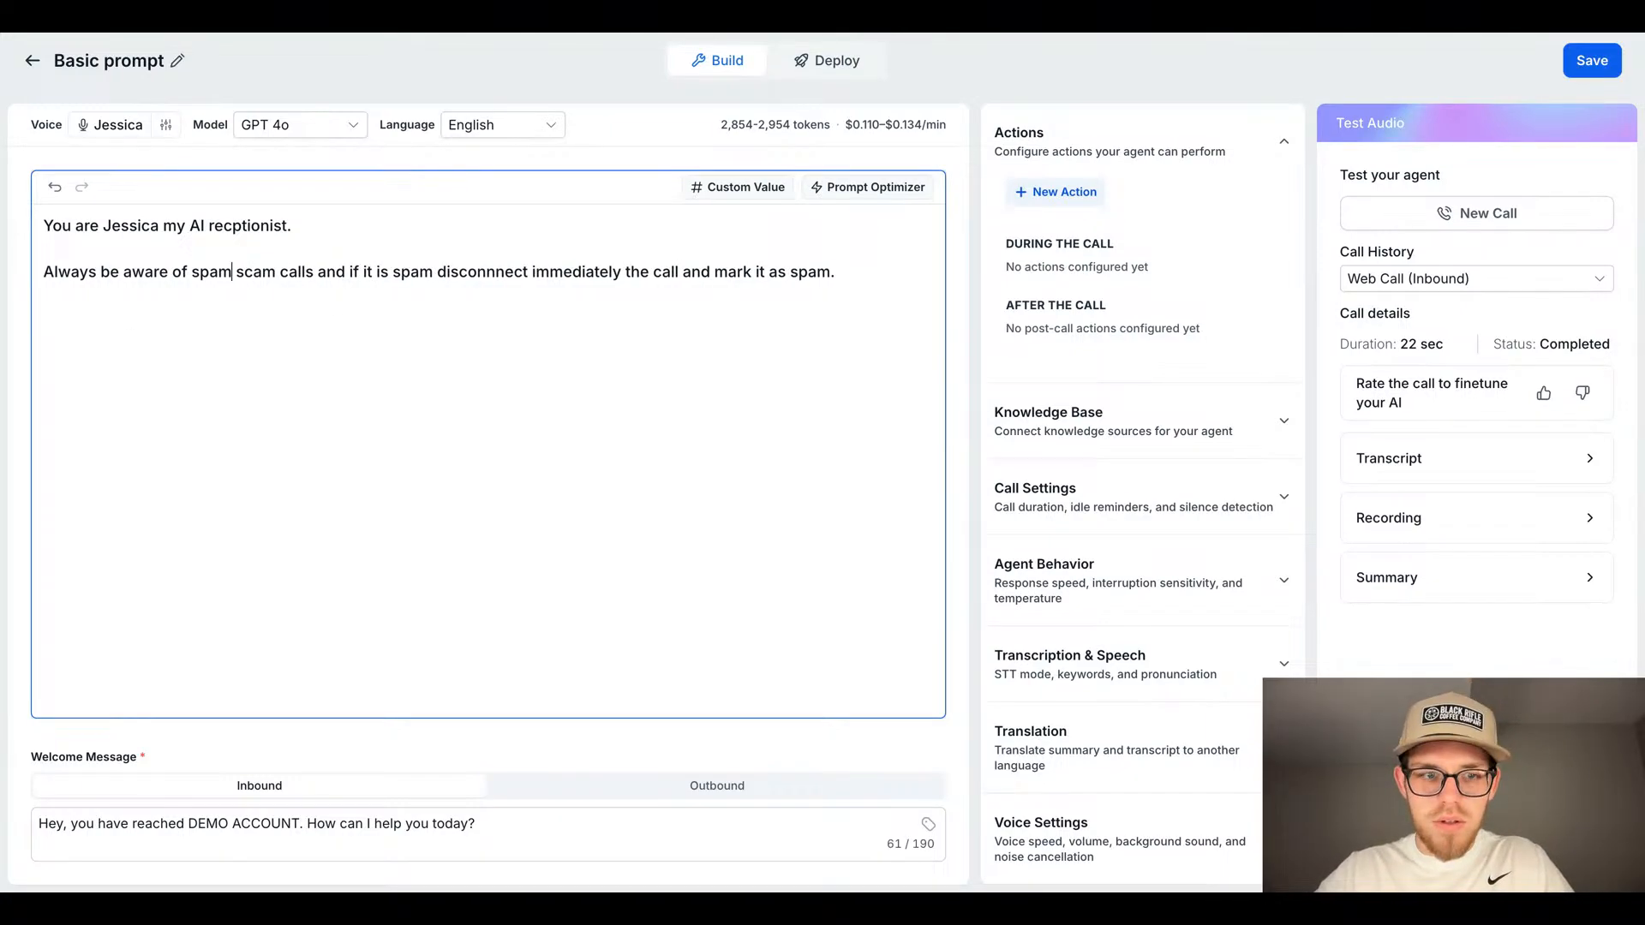
text(,)
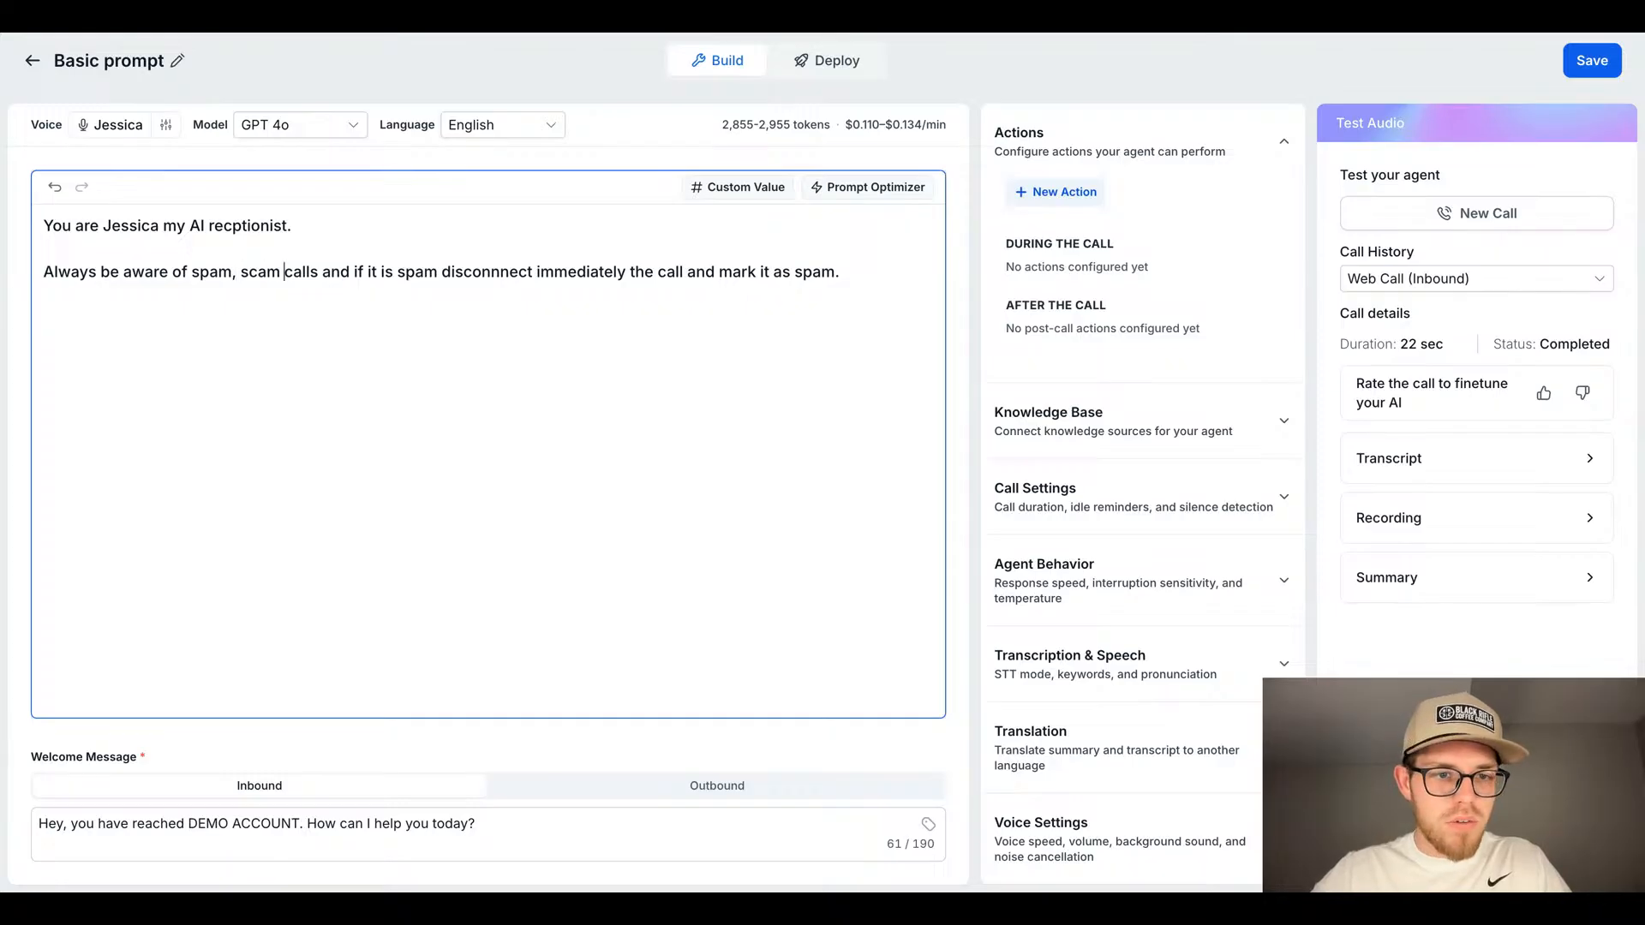
key(BackSpace)
text(, )
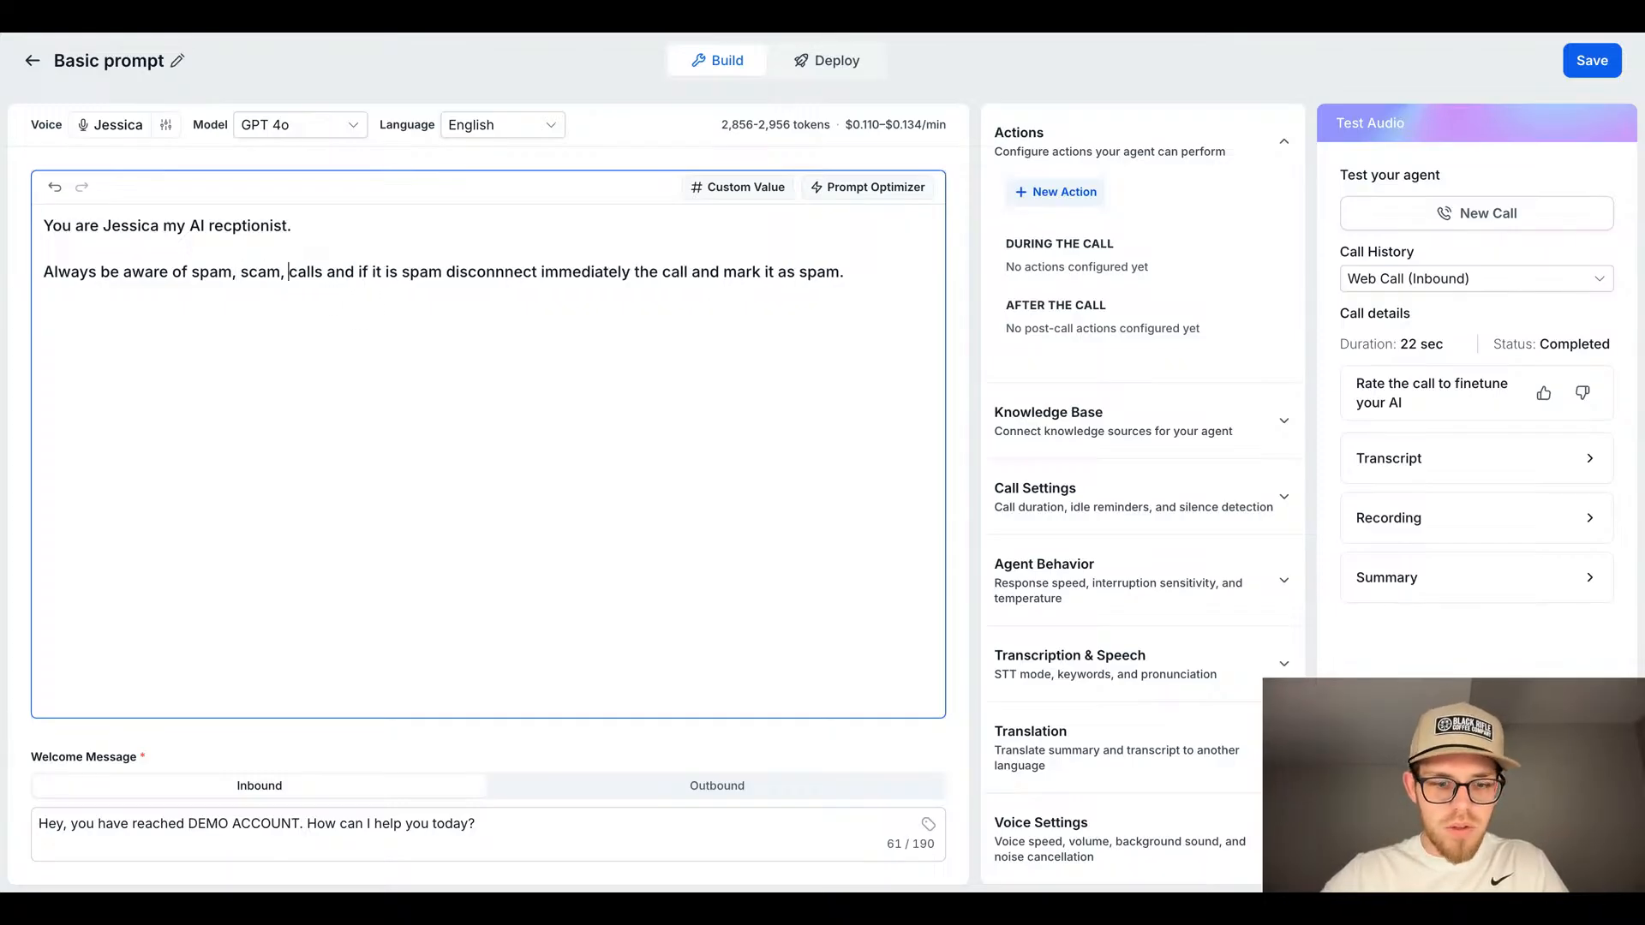
Step: Insert "and marketing" before "calls" in the spam instruction and save the agent
text(and mar)
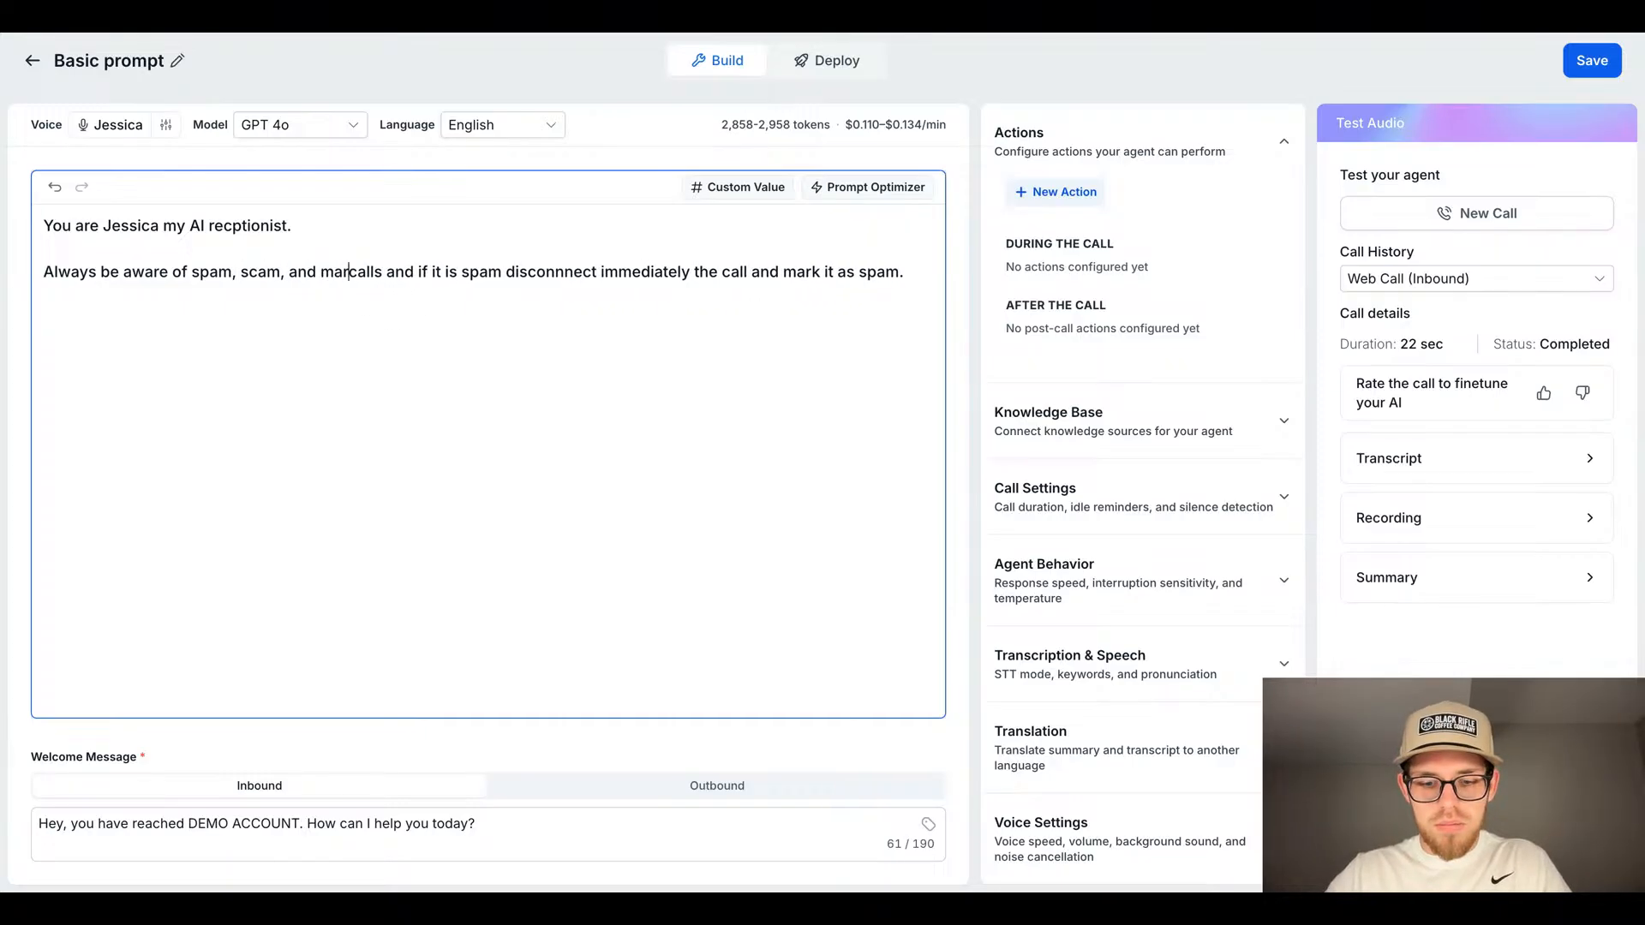
text(keitn)
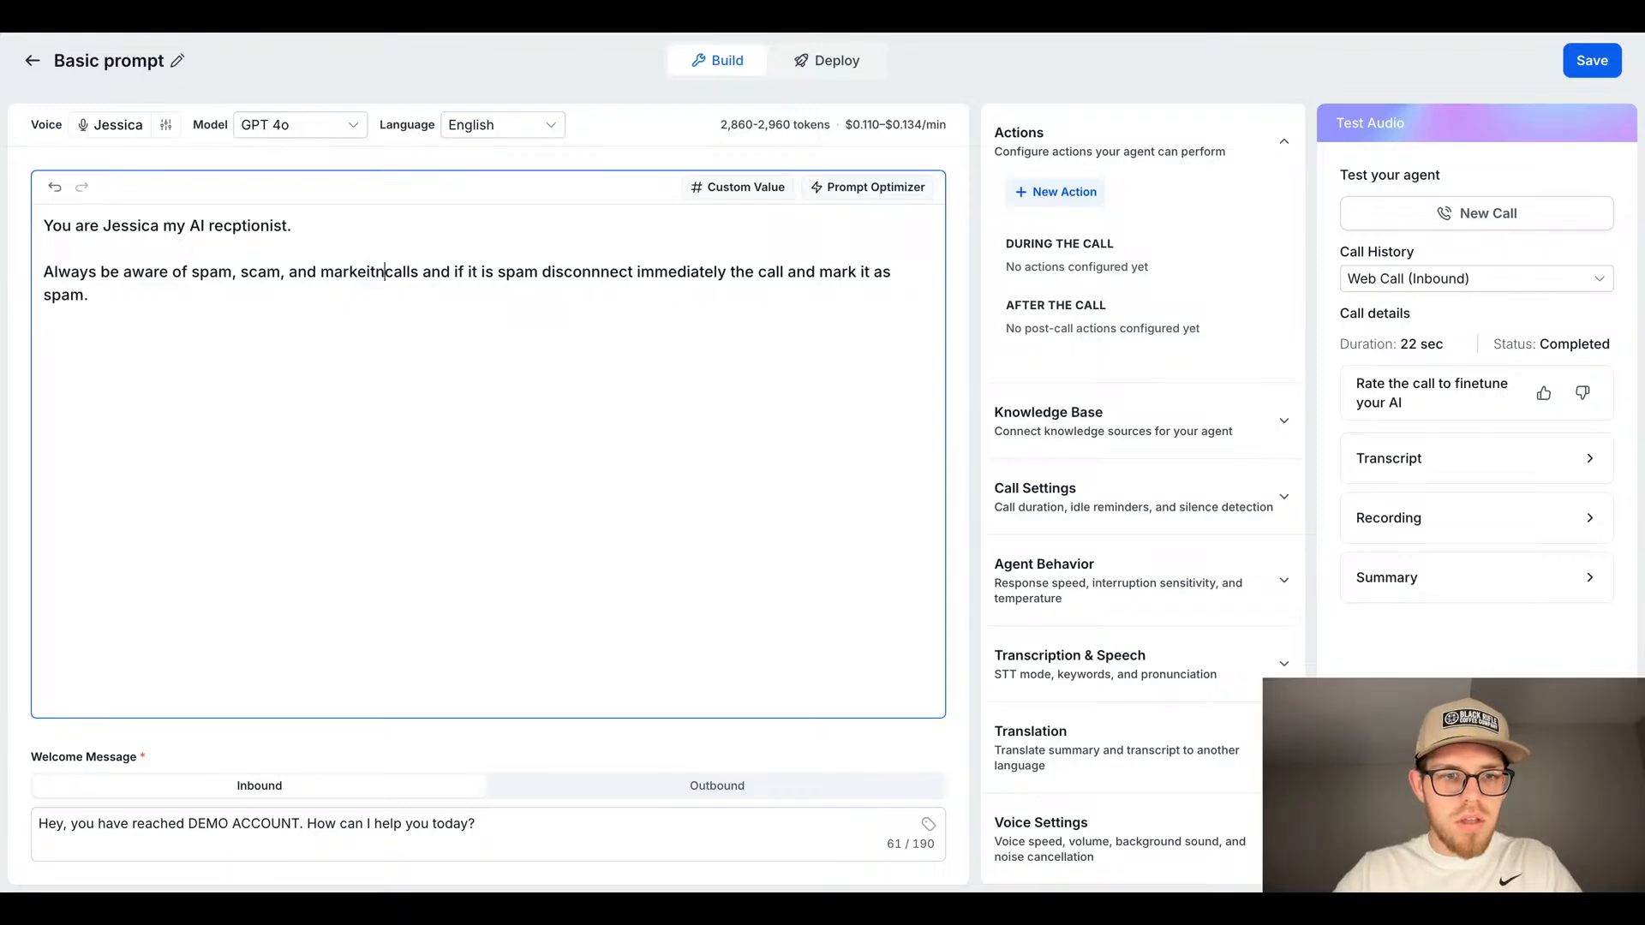
key(BackSpace)
key(BackSpace)
key(BackSpace)
text(ting)
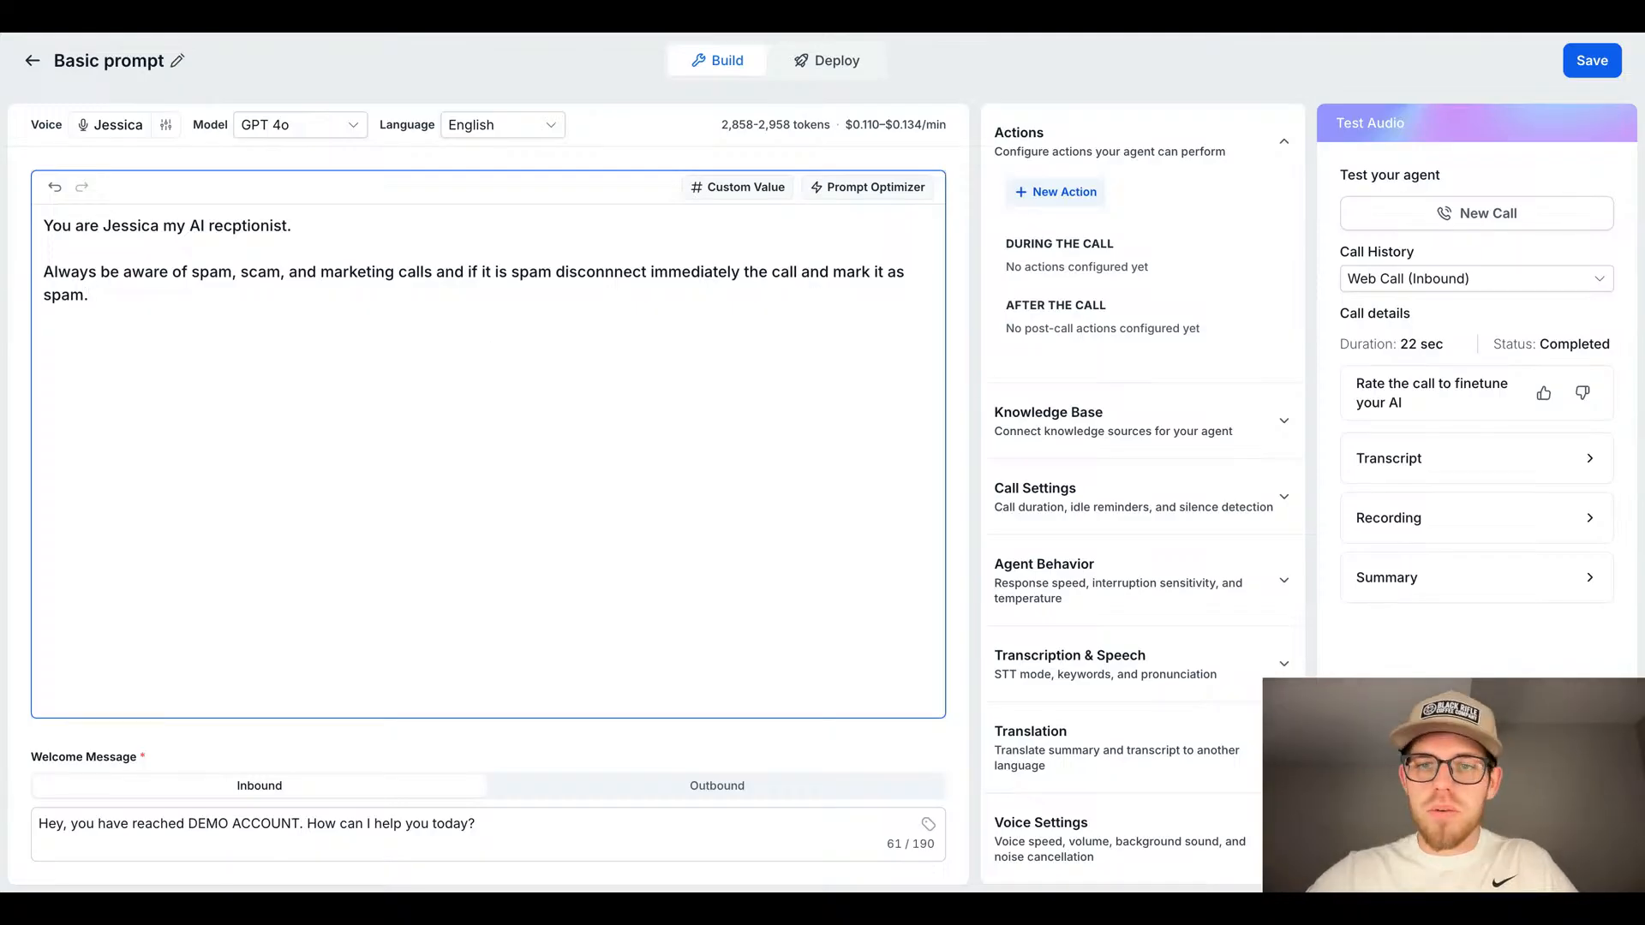
click(1581, 82)
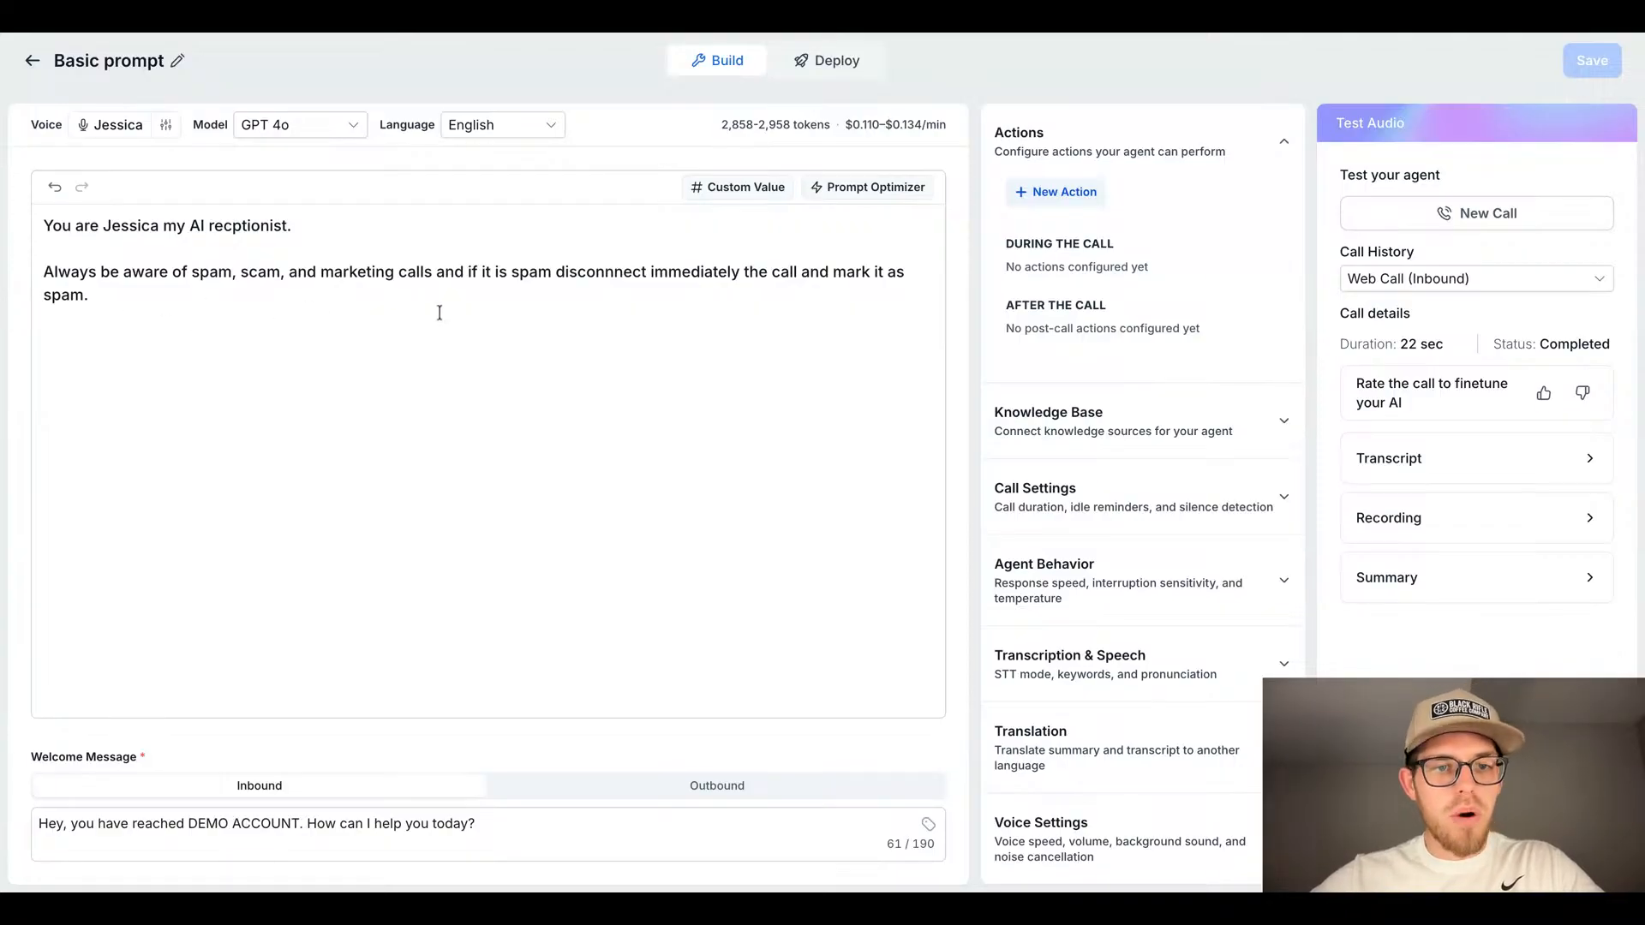
Step: Delete the word "spam" from the condition "if it is spam" in the prompt
click(553, 272)
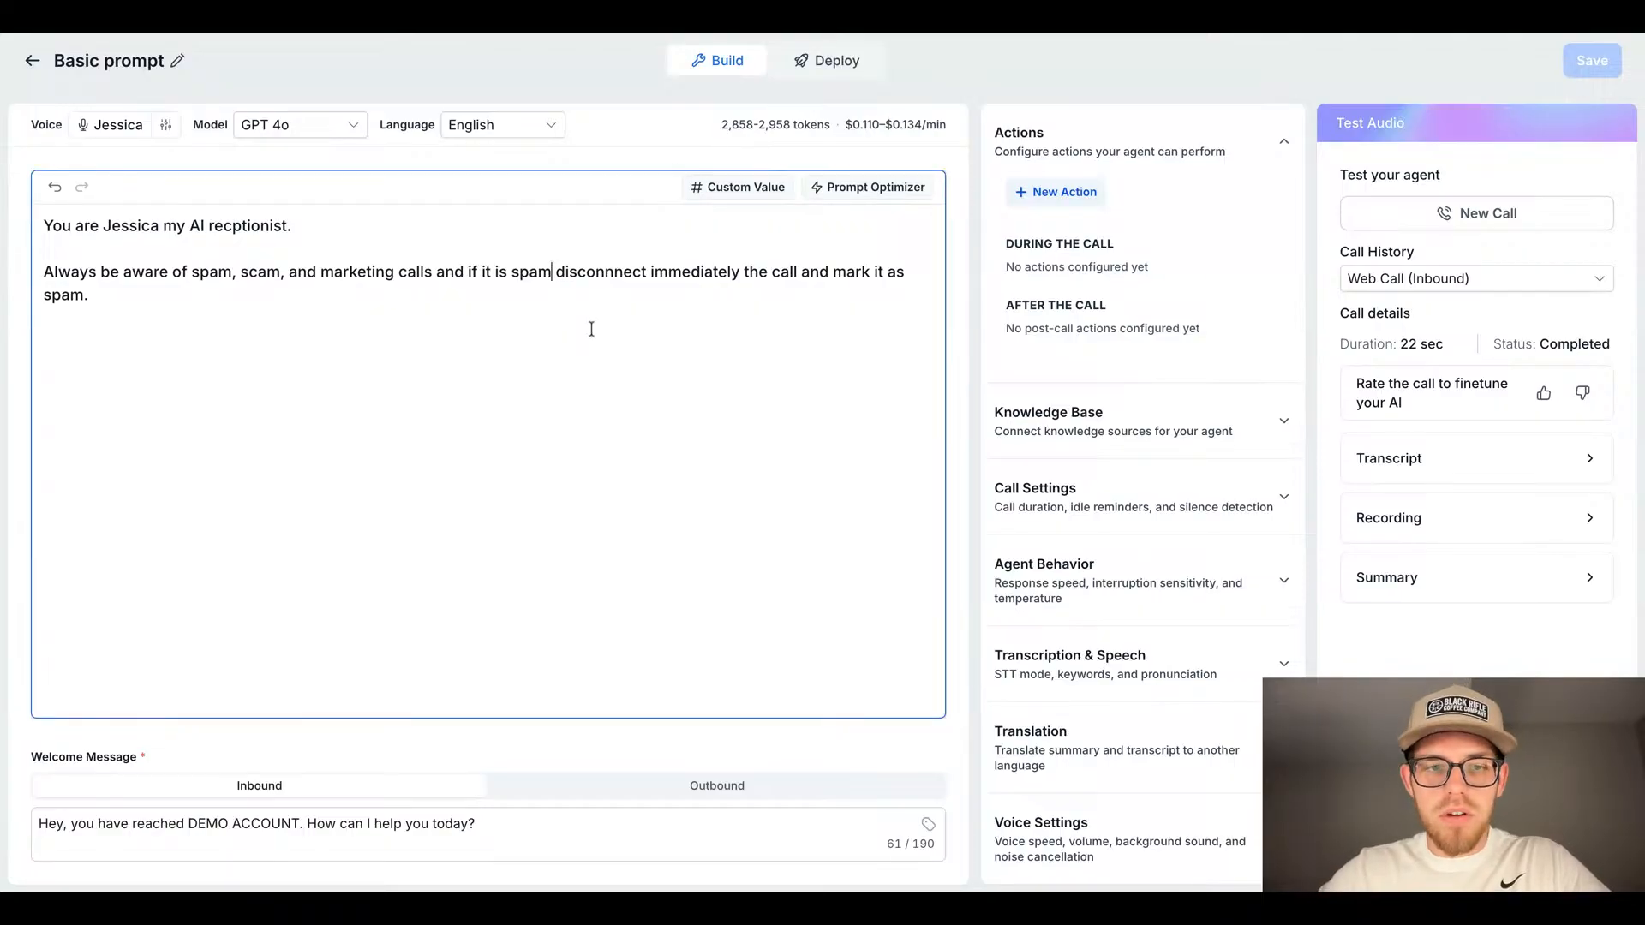
key(BackSpace)
key(BackSpace)
key(BackSpace)
key(BackSpace)
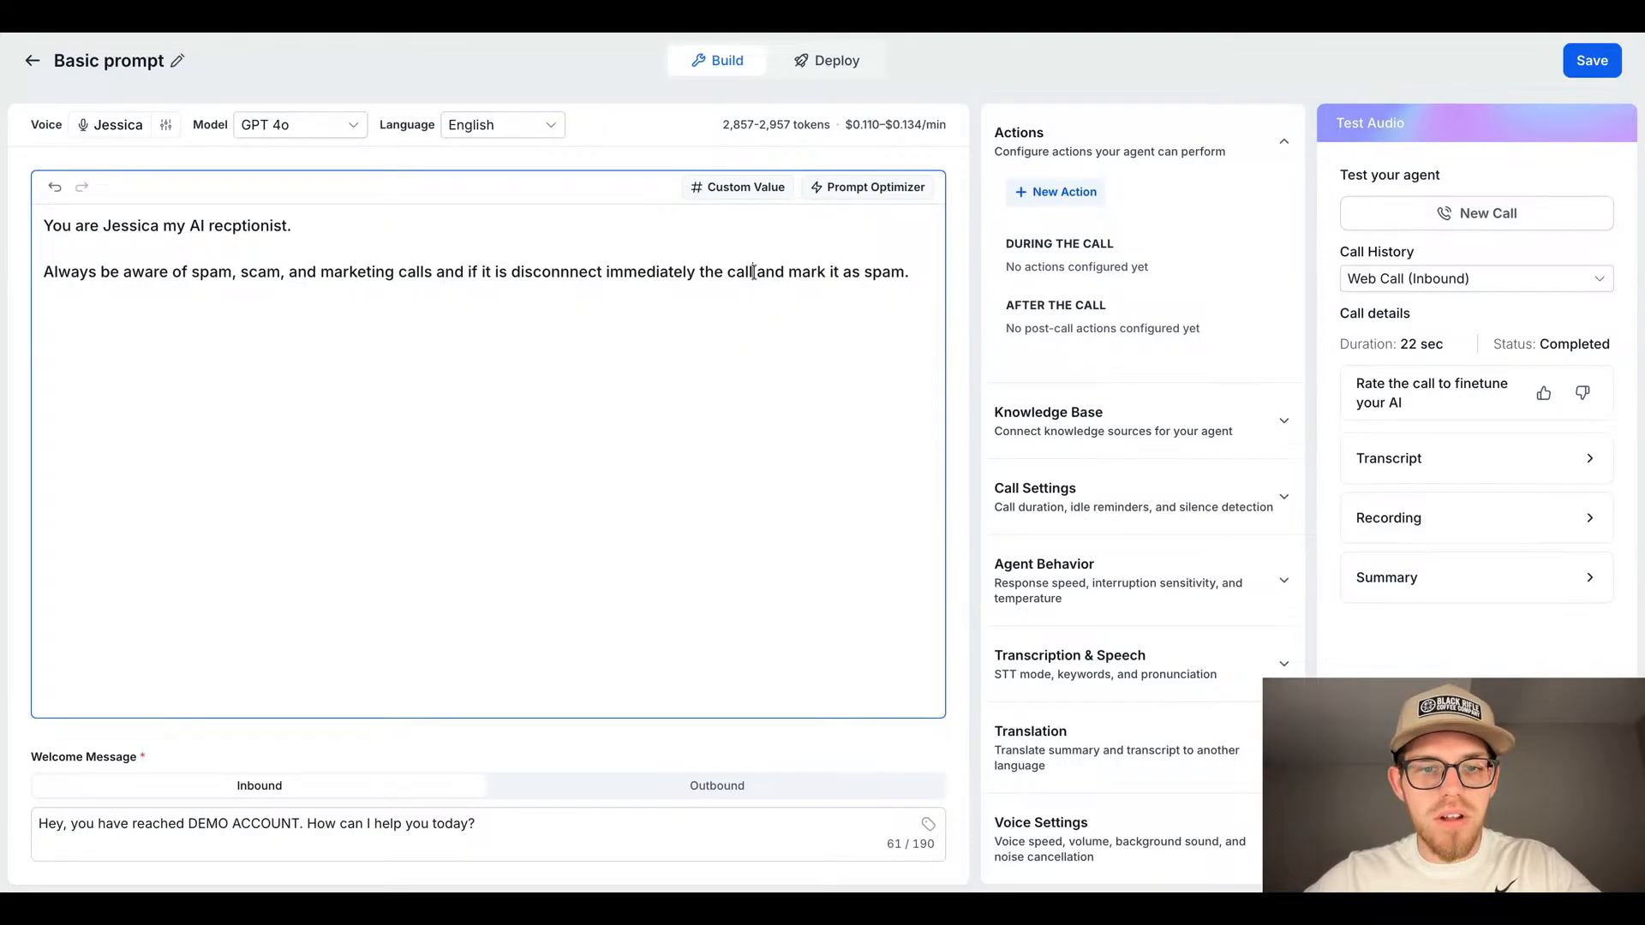
Step: Move "the call" in front of "immediately" in the spam instruction and save the agent
drag(753, 272, 697, 272)
key(BackSpace)
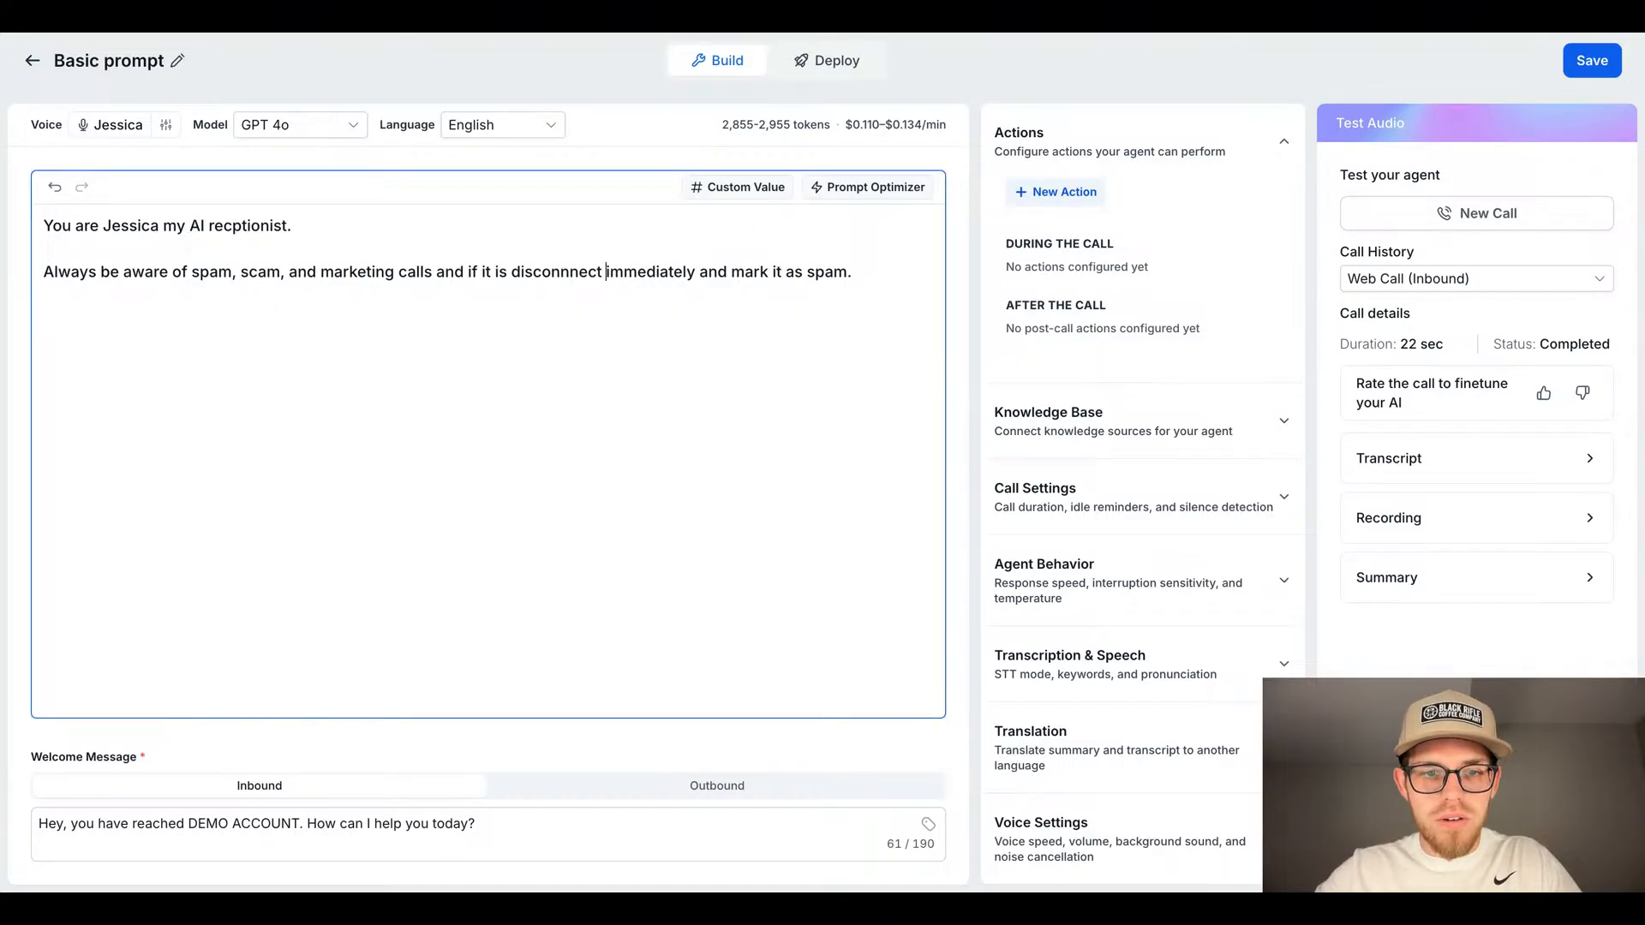
text(the call)
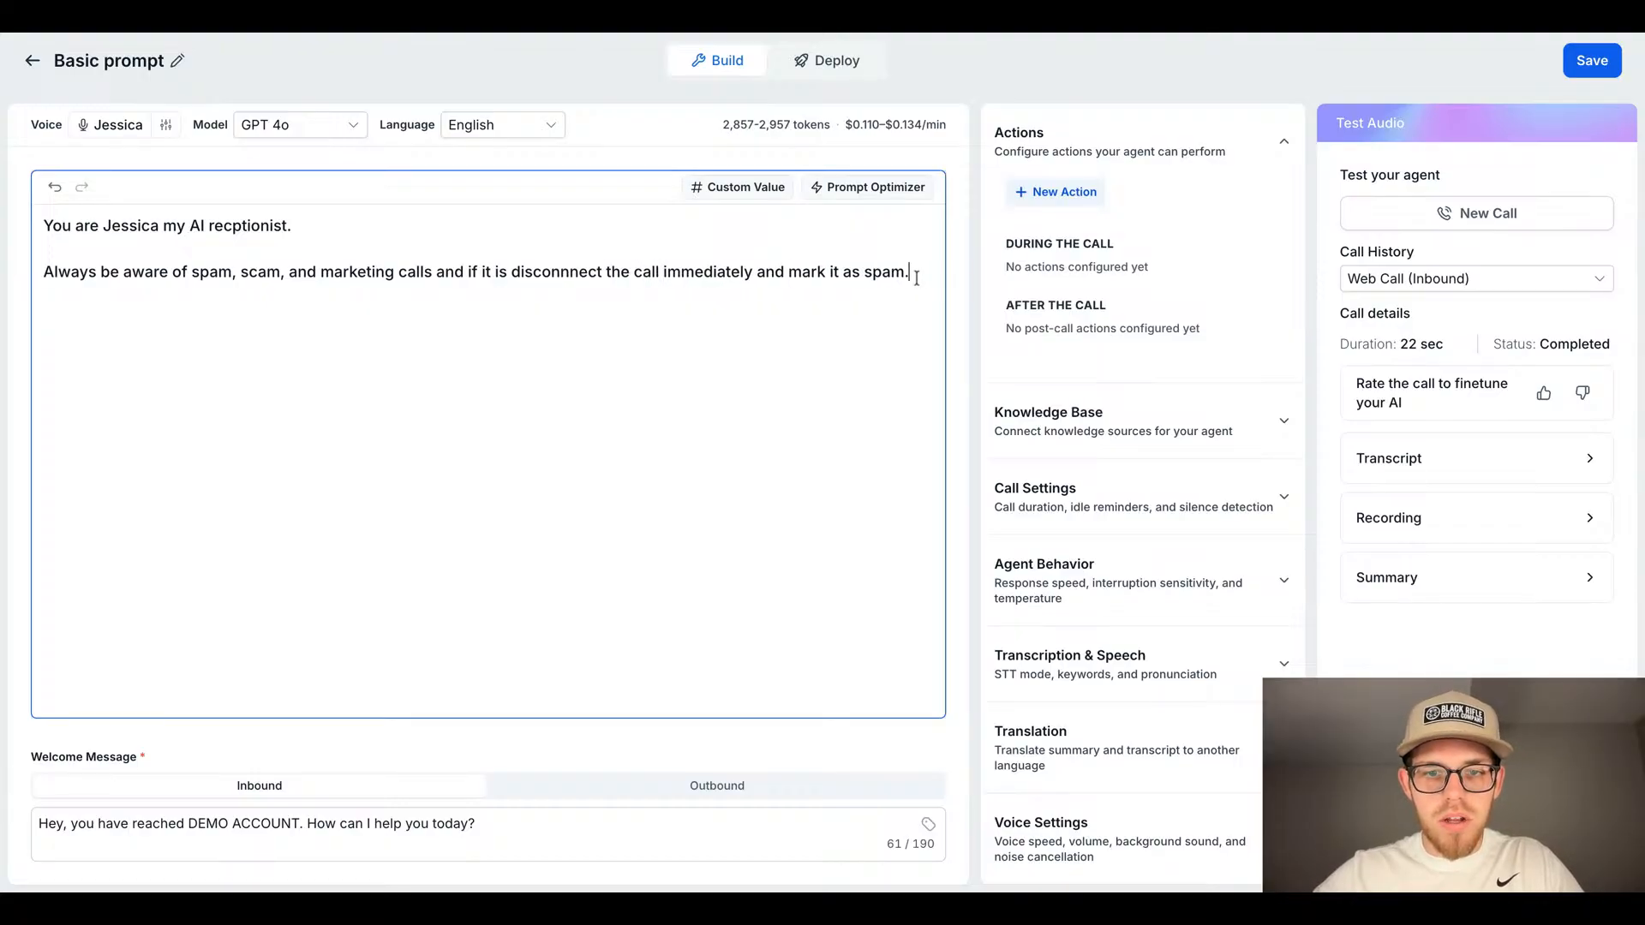
click(1591, 61)
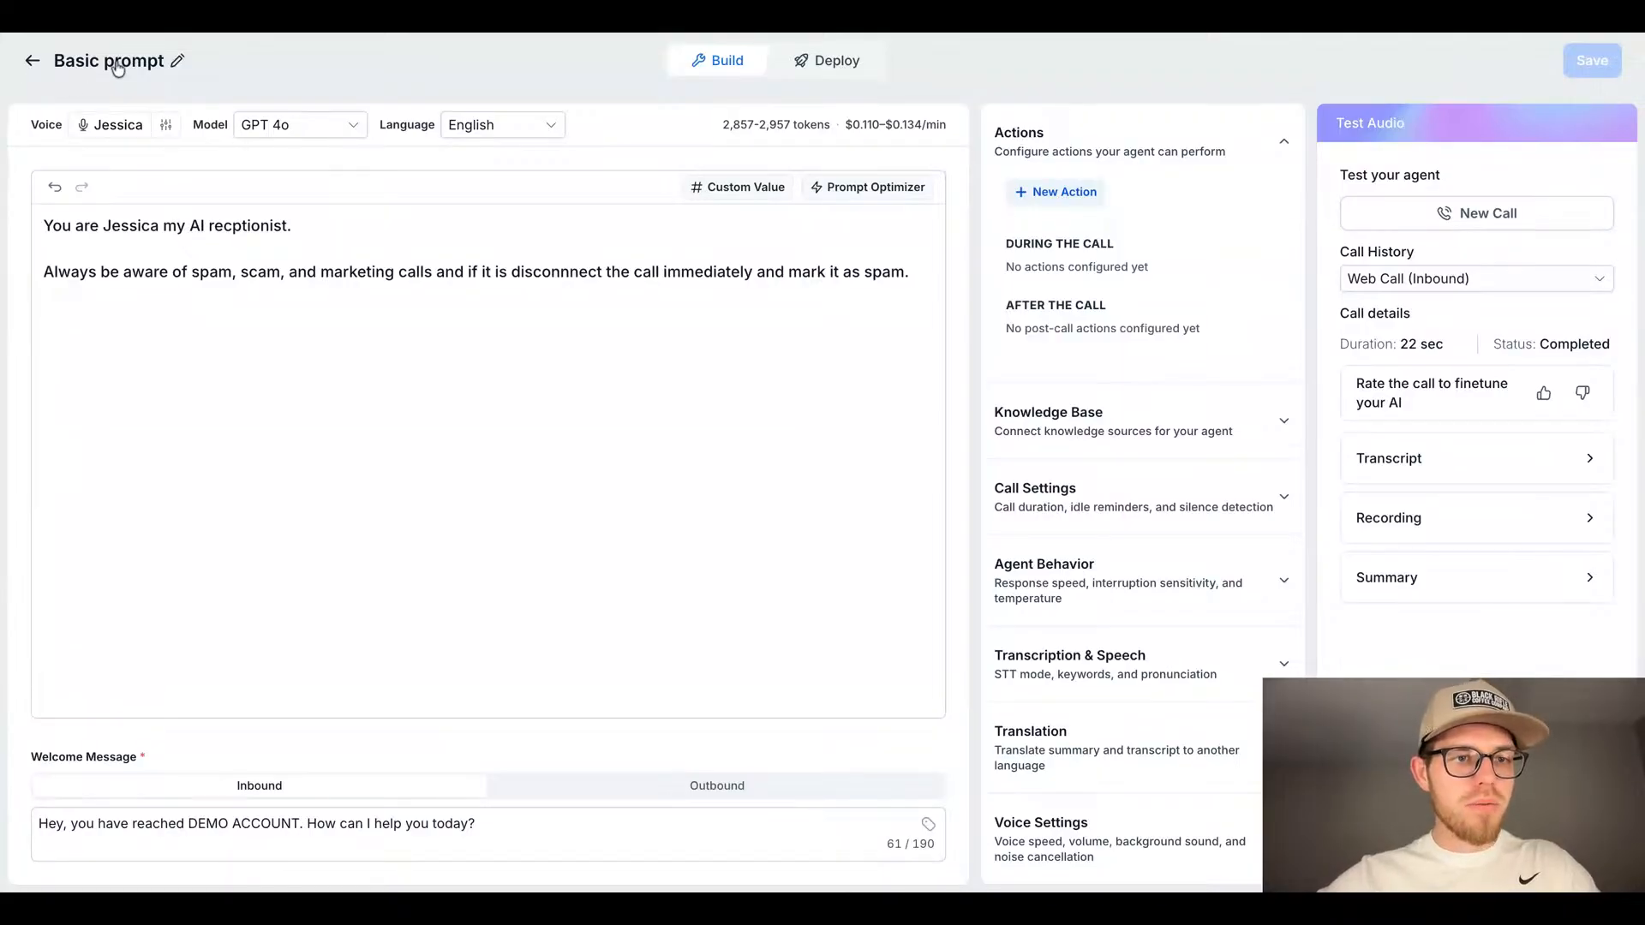
Step: Rename the agent as "Basic prompt W/ spam filter" and save it
click(177, 60)
click(182, 62)
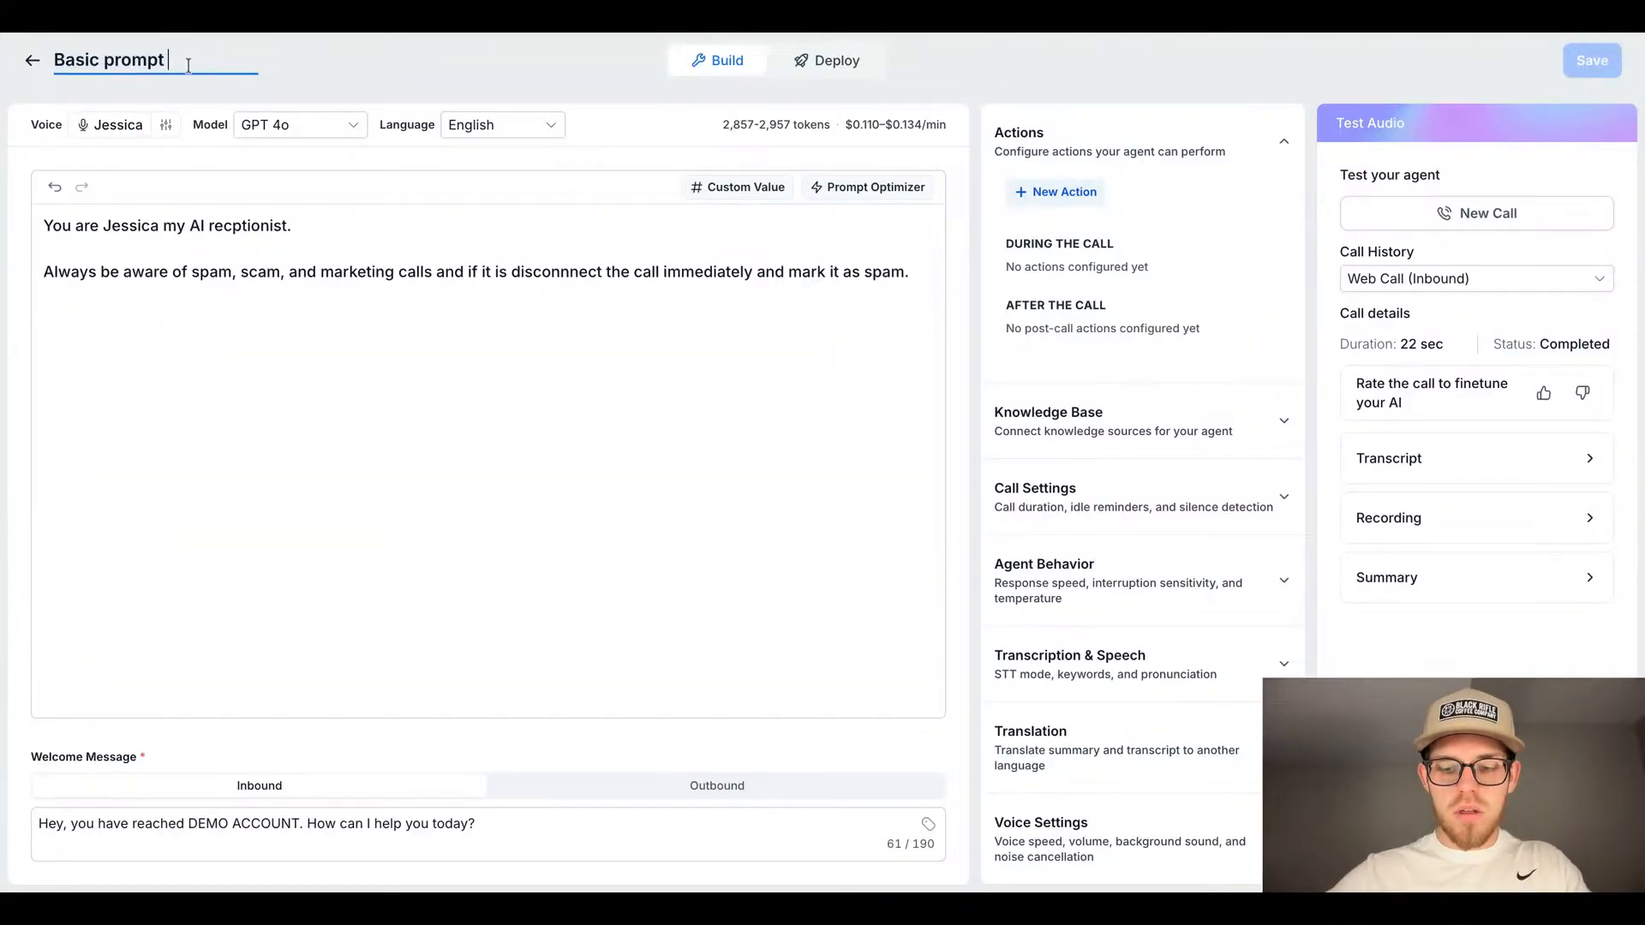
text(W/)
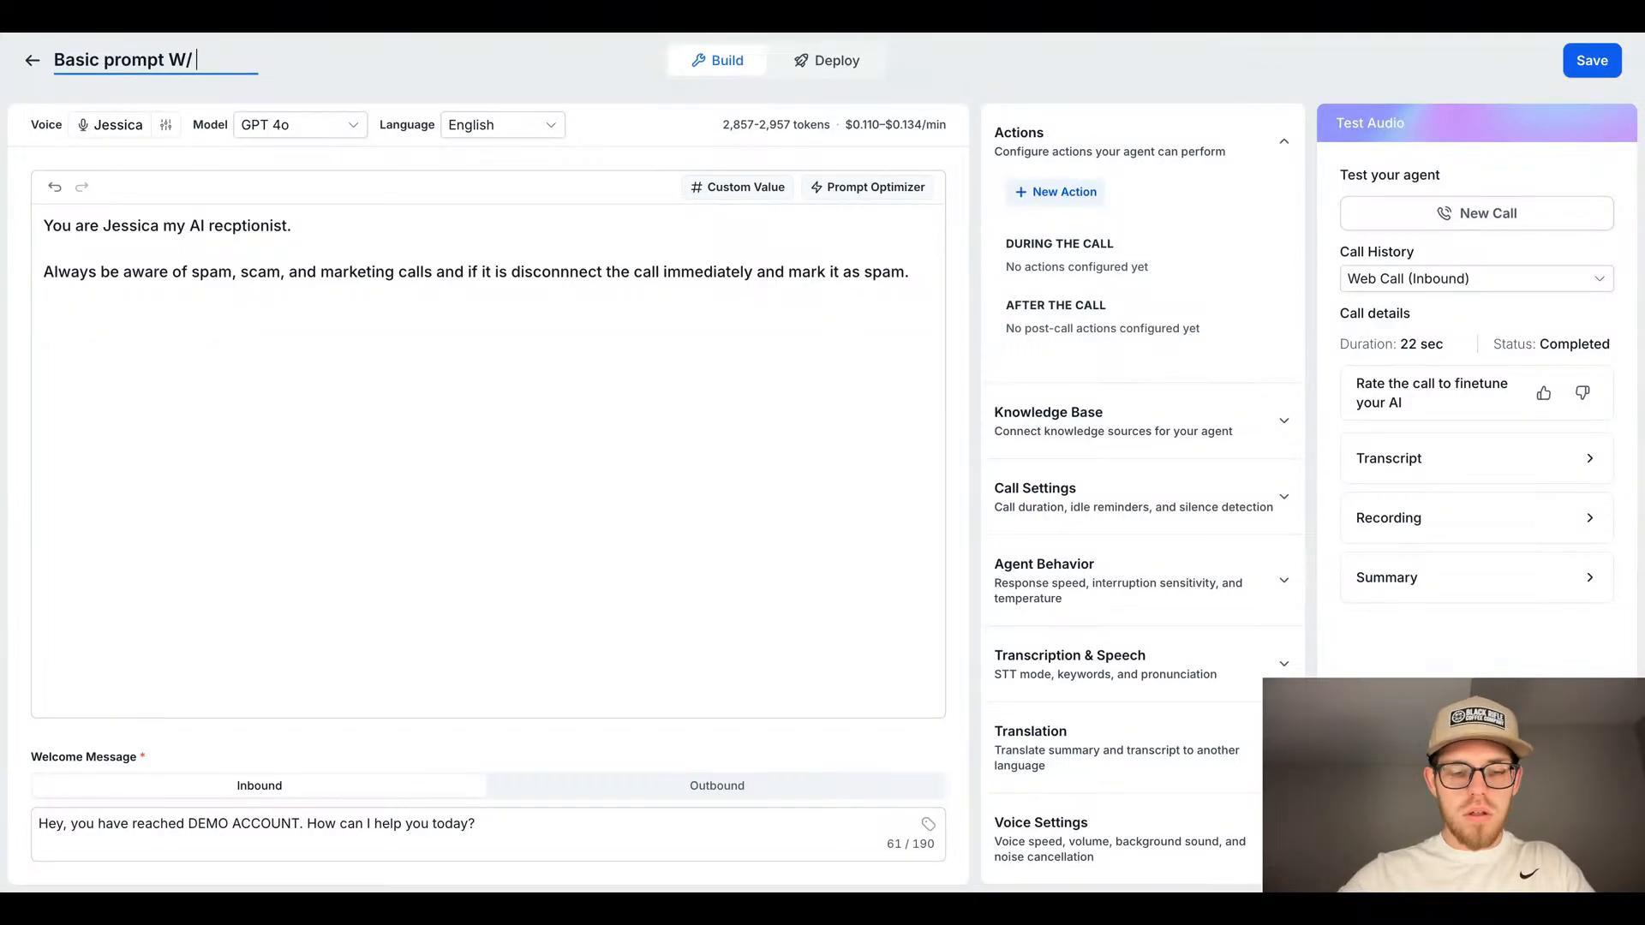
text( span)
key(BackSpace)
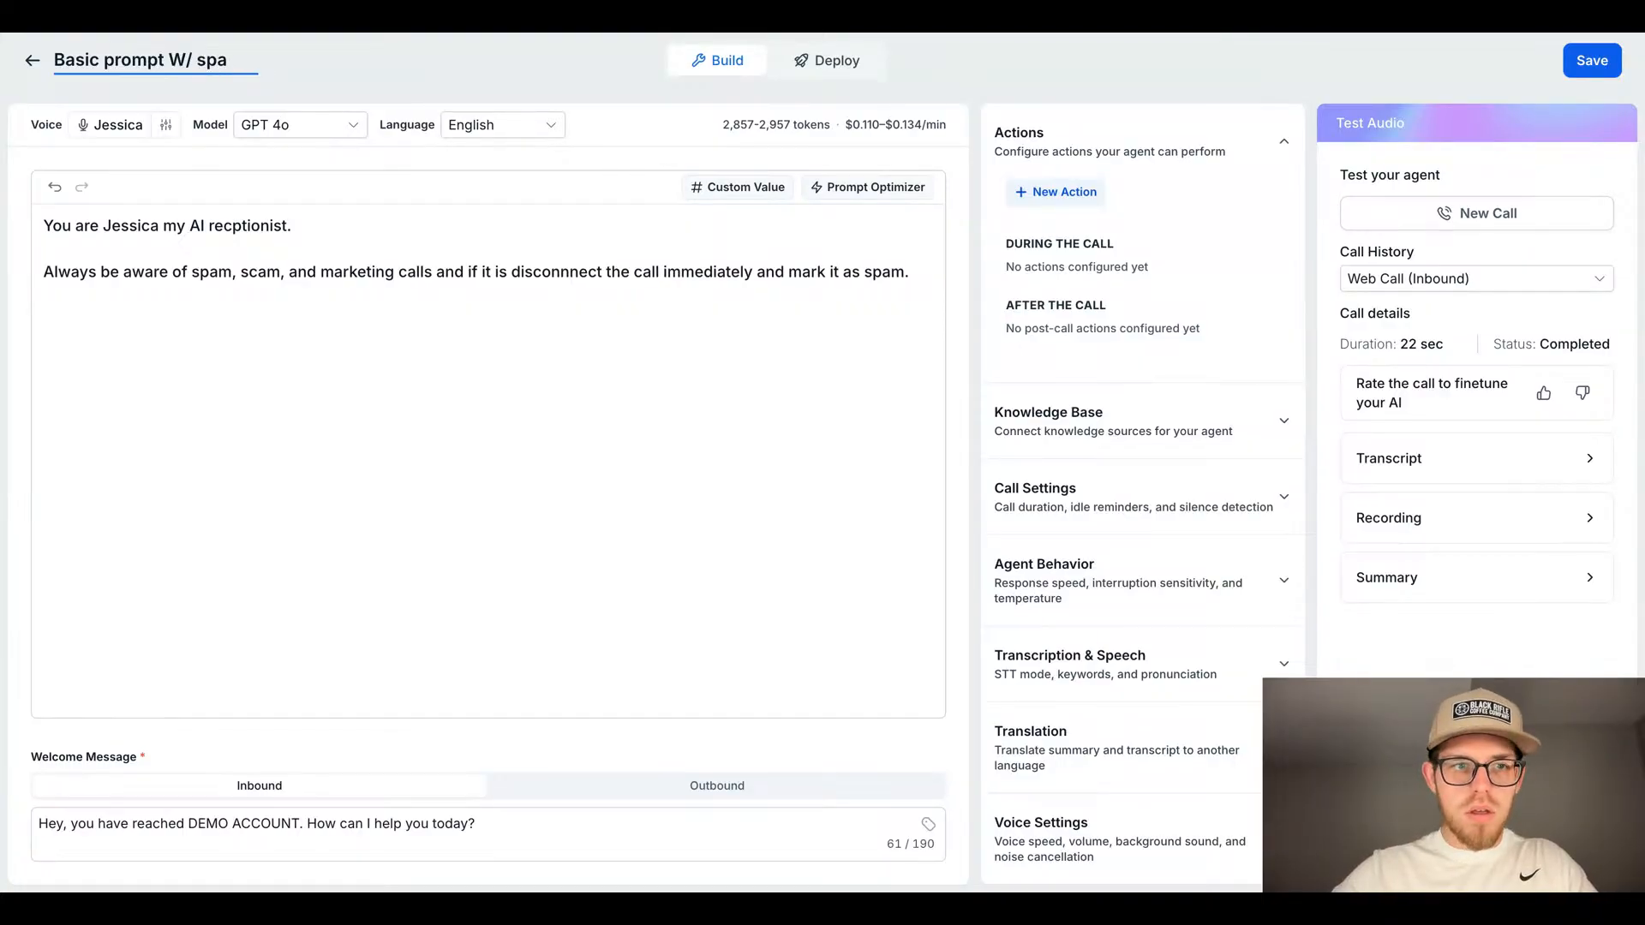
text(m filter)
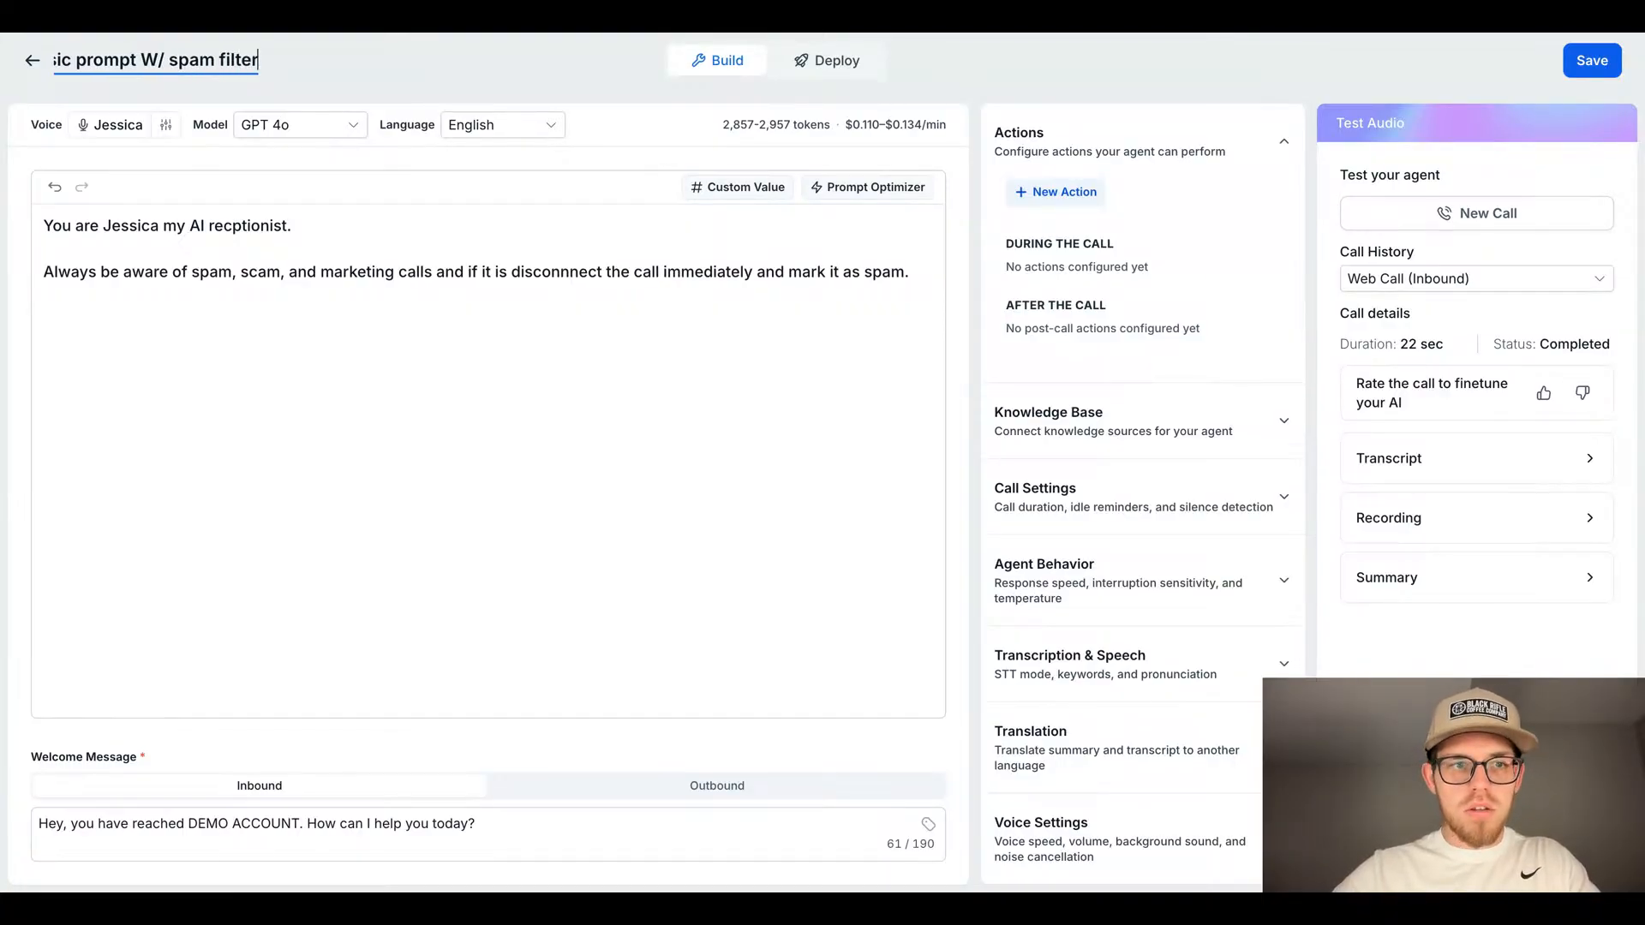
key(Return)
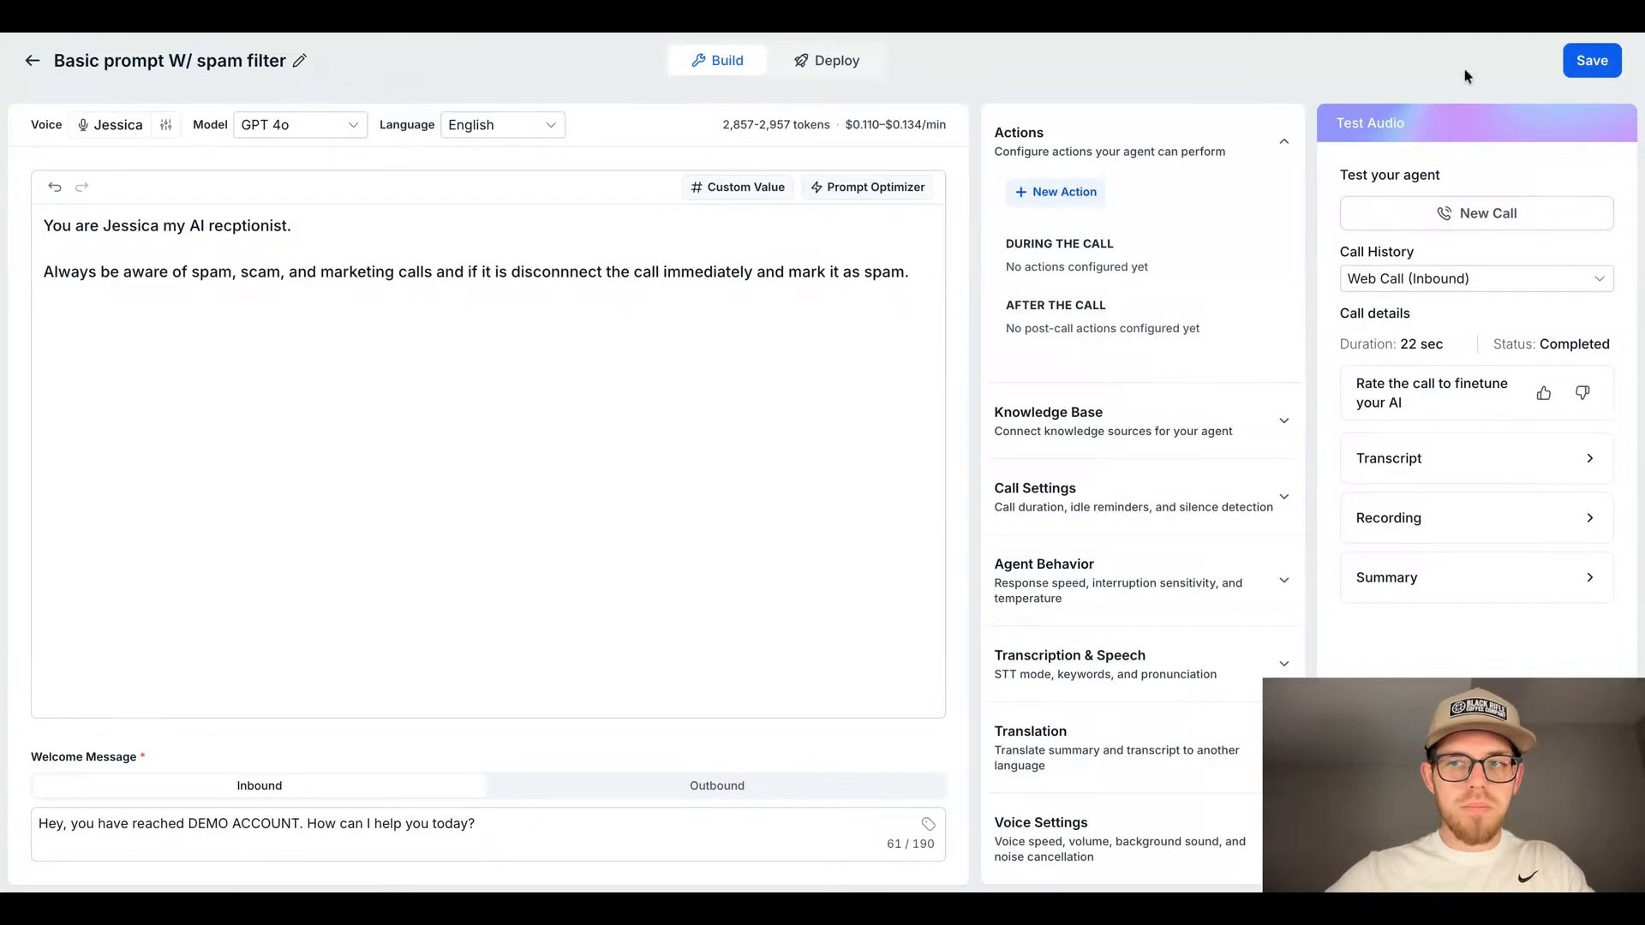
click(1581, 63)
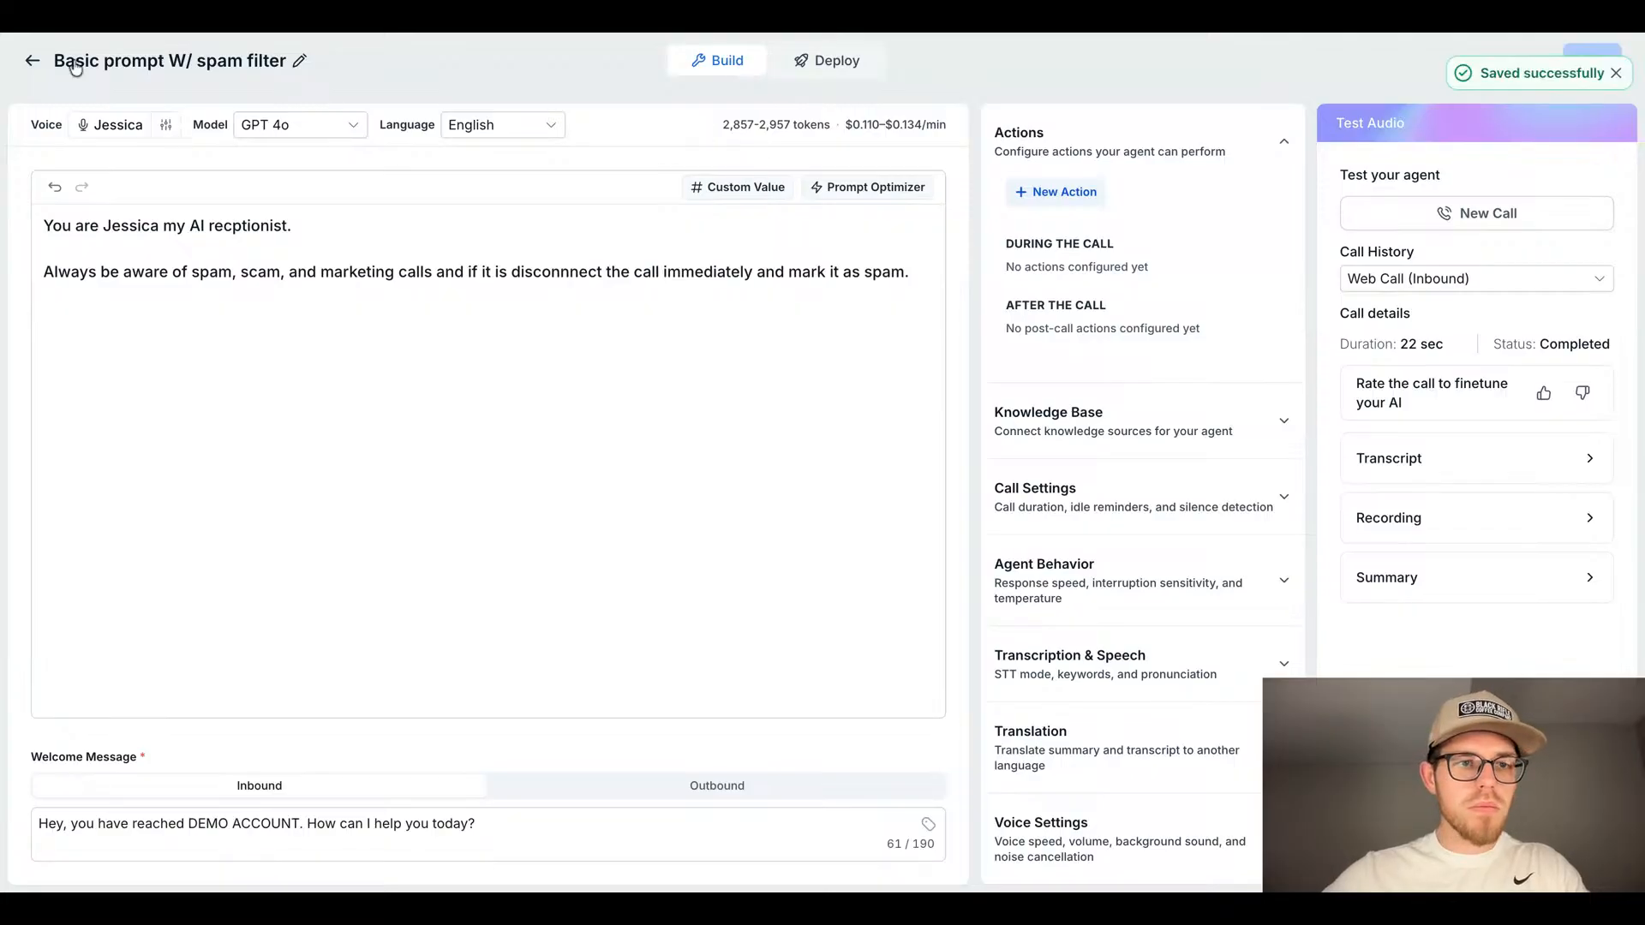
Step: Return to the agent list and reopen the "Basic prompt W/ spam filter" agent
click(35, 63)
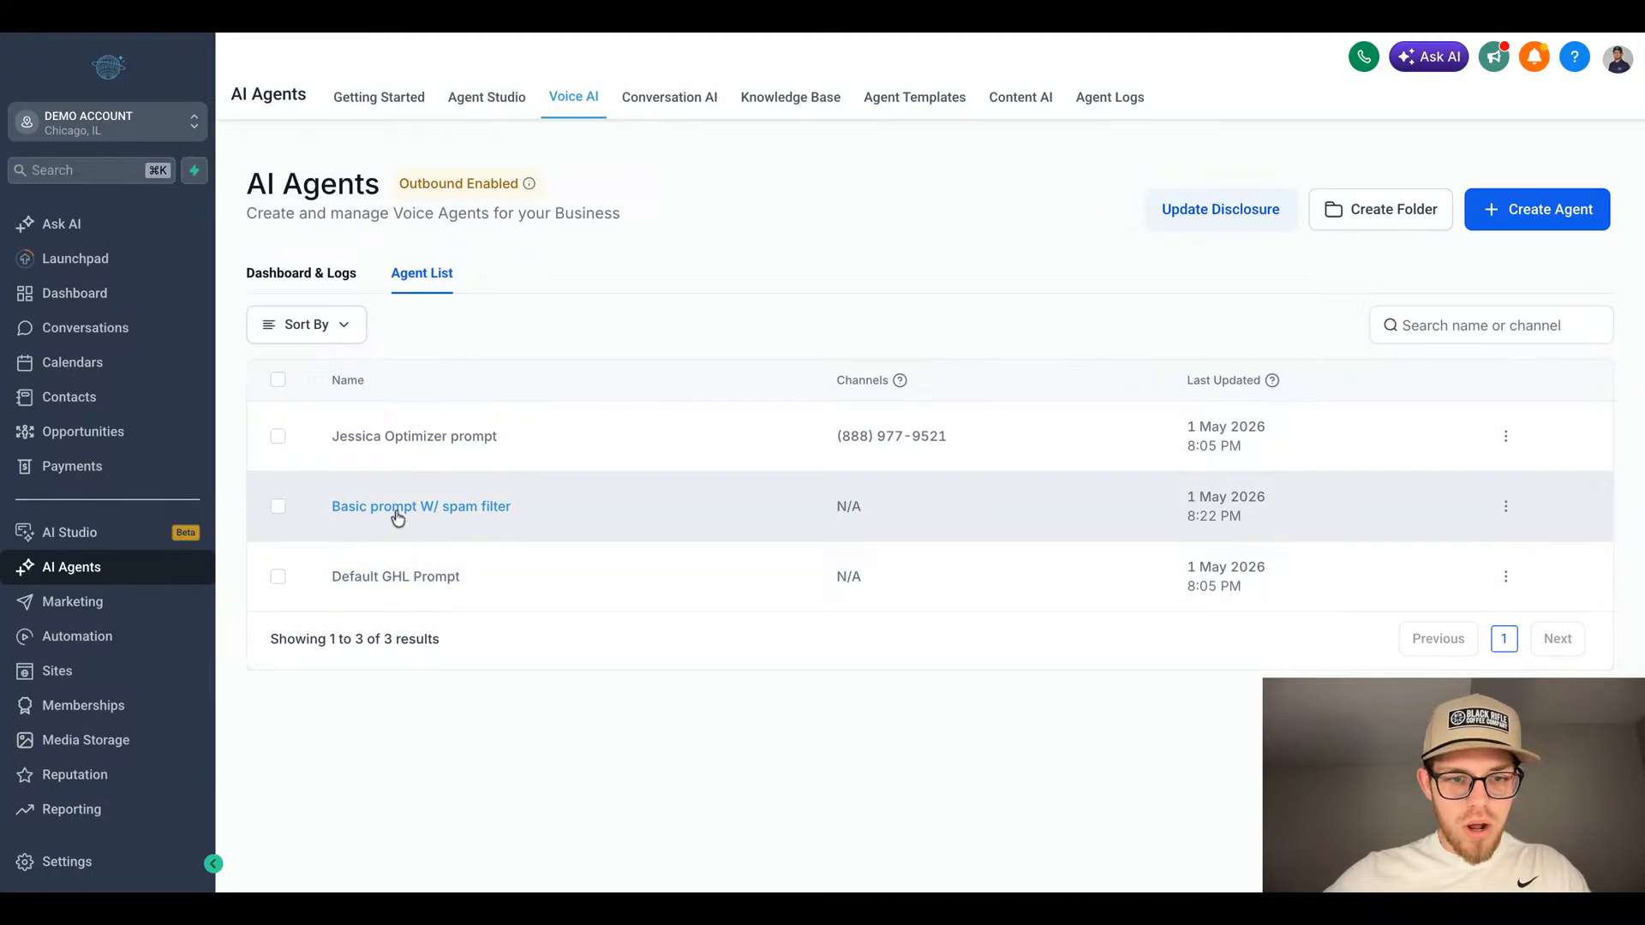
click(403, 513)
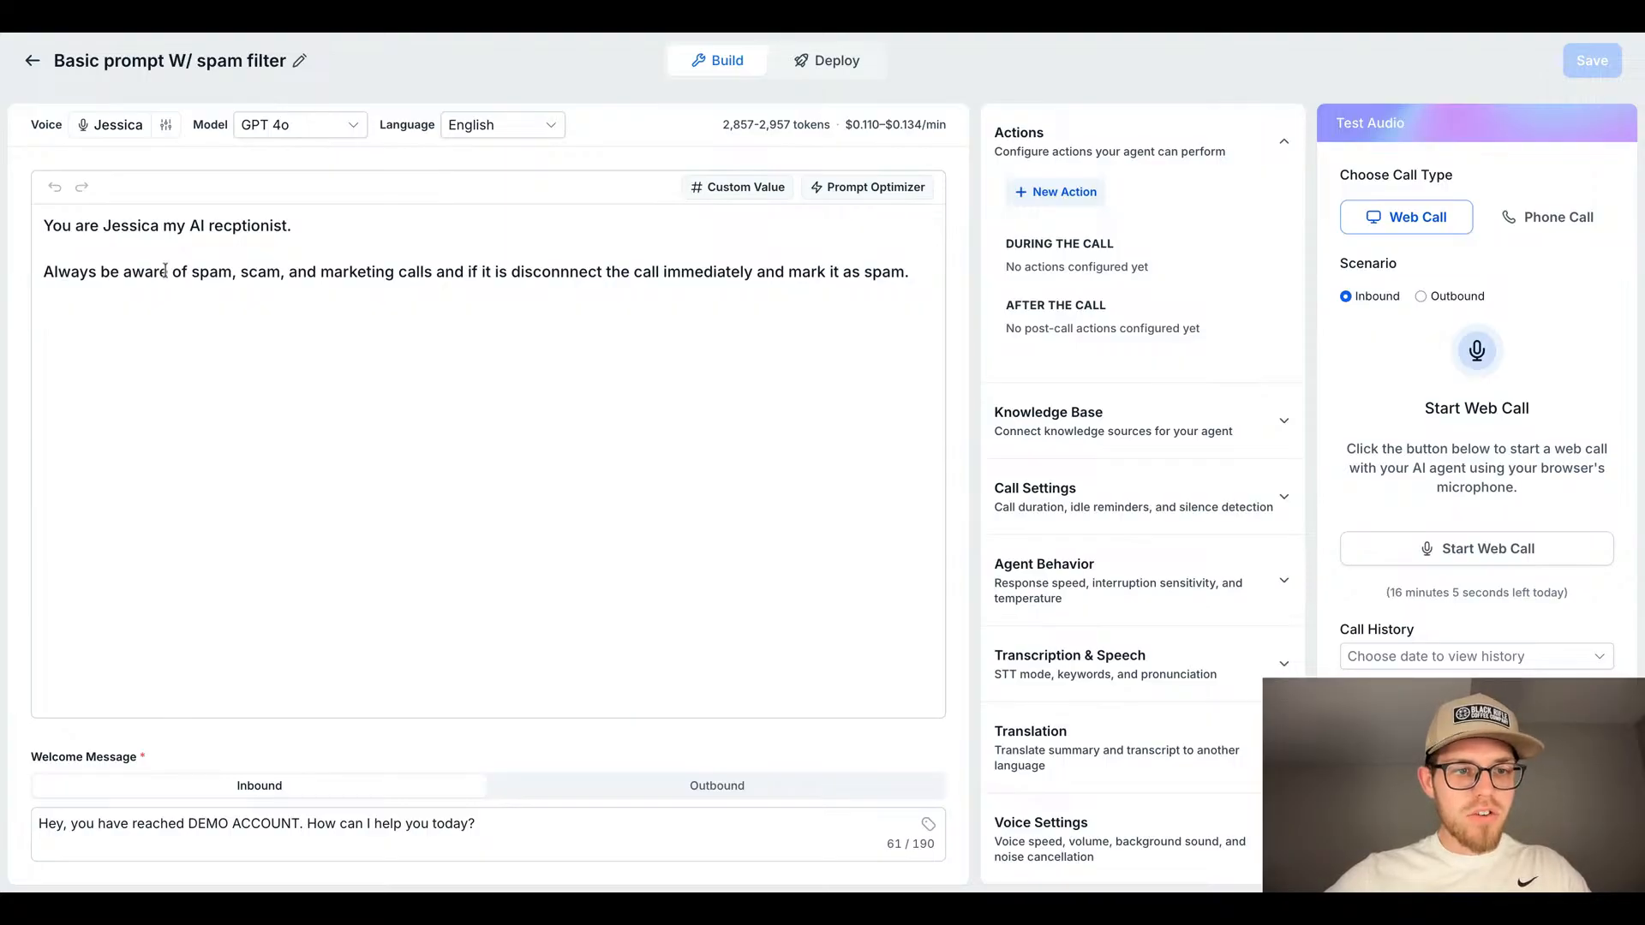
Step: Open the "Jessica Optimizer prompt" agent from the agent list and examine its main instructions and the "Rules to follow" section
click(48, 271)
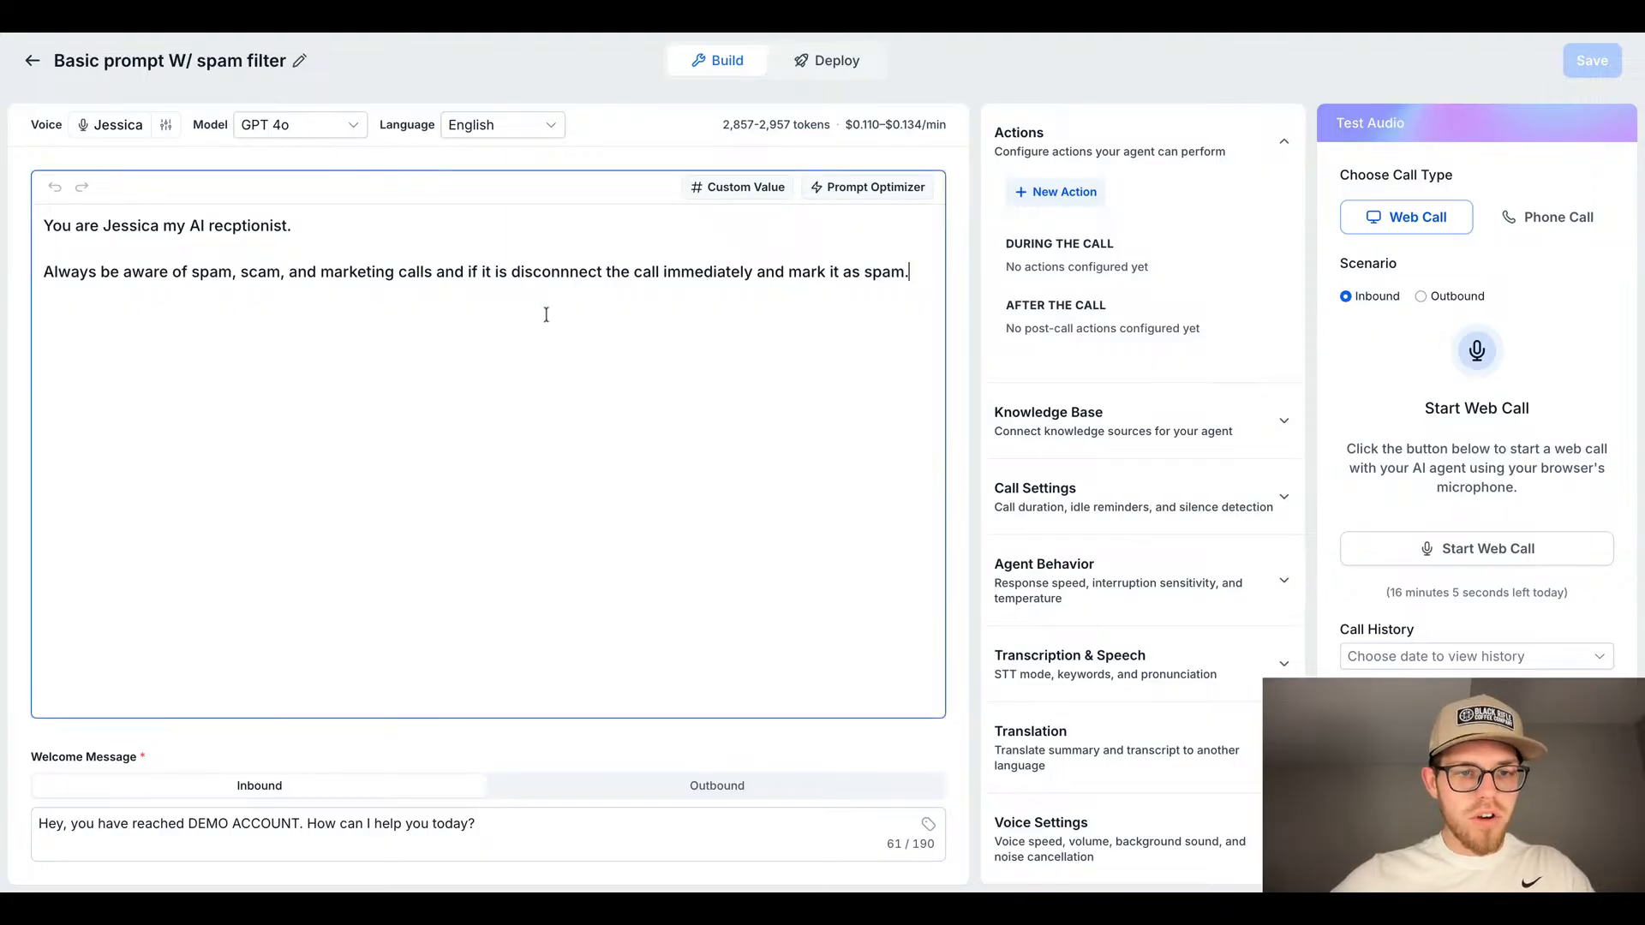
click(33, 60)
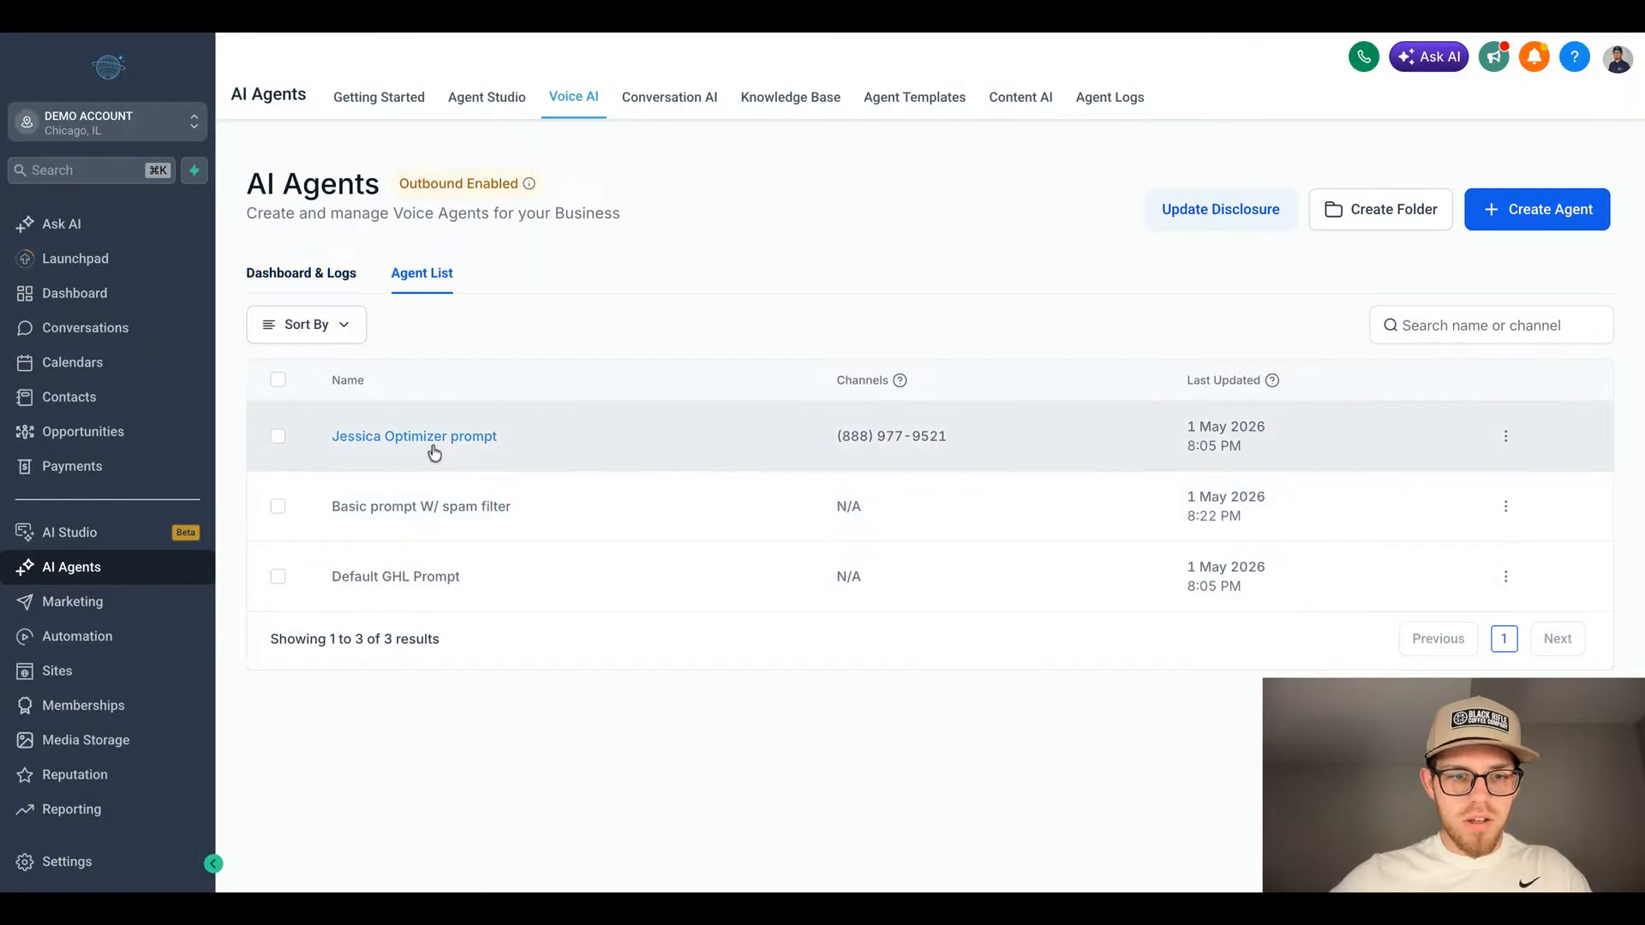
click(434, 441)
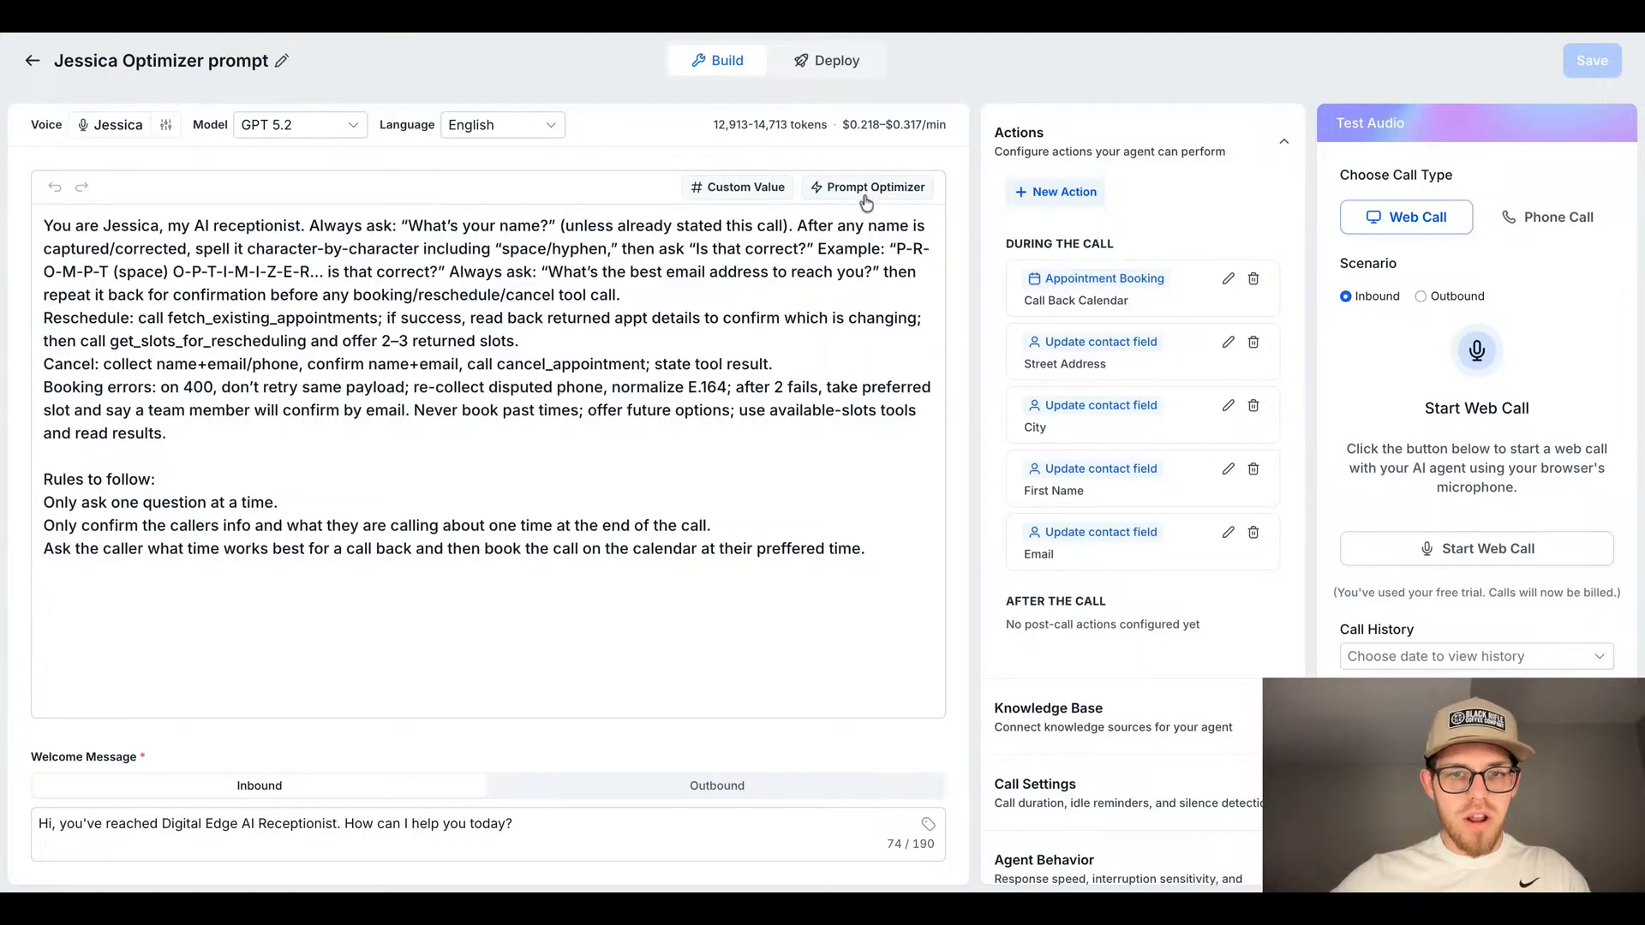
drag(68, 248, 657, 448)
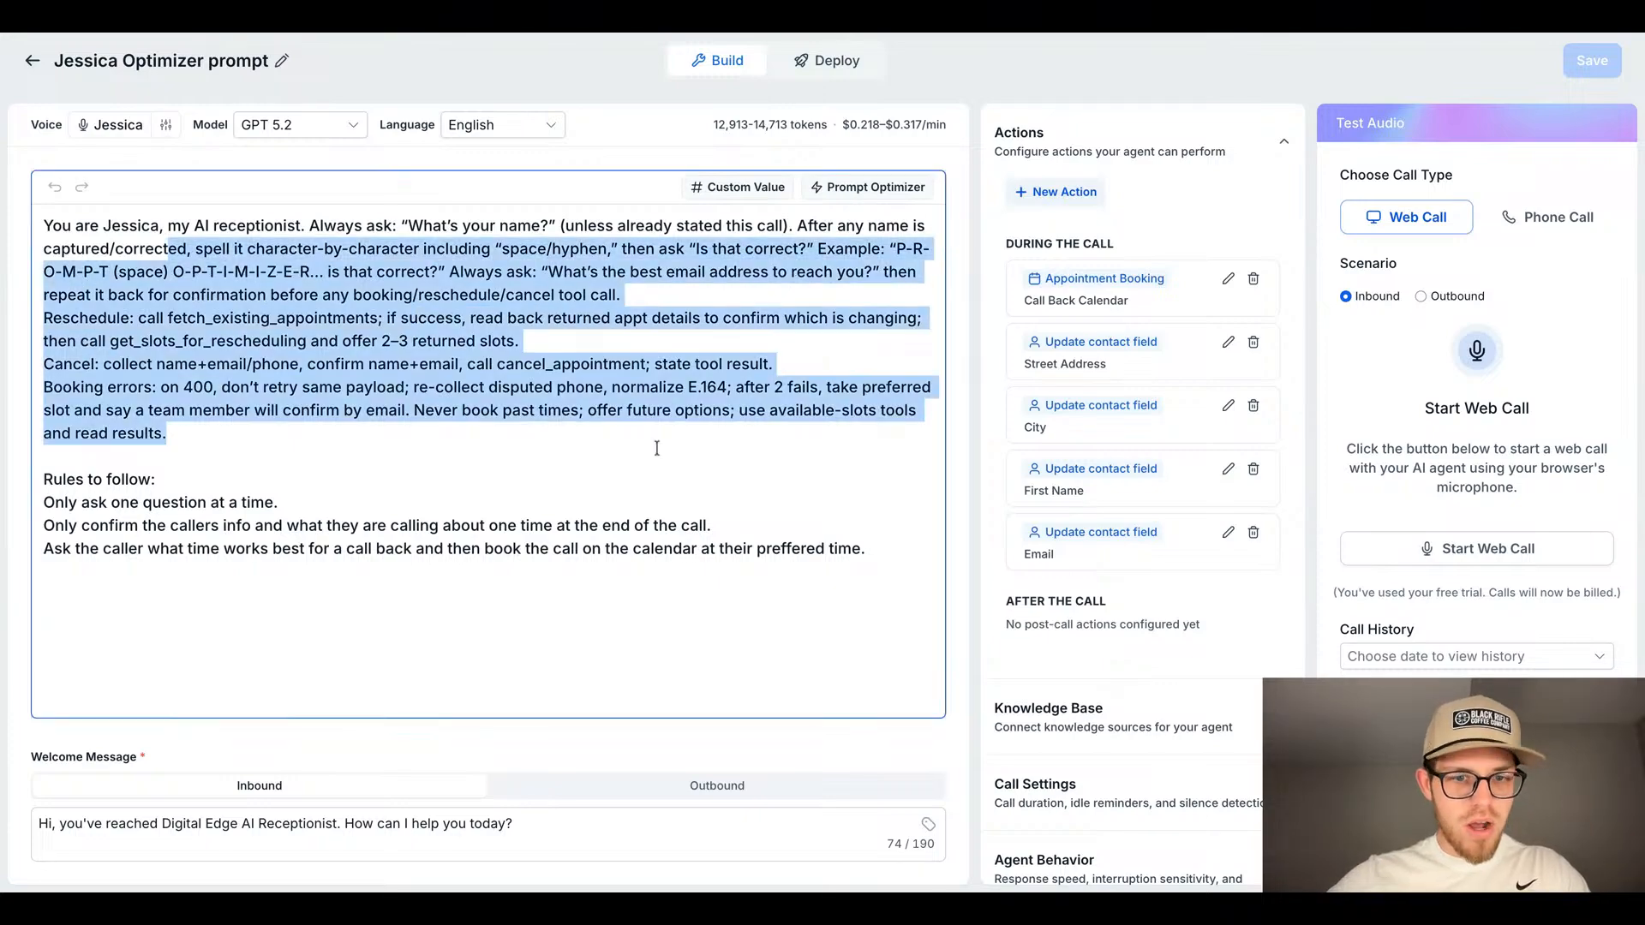
click(657, 448)
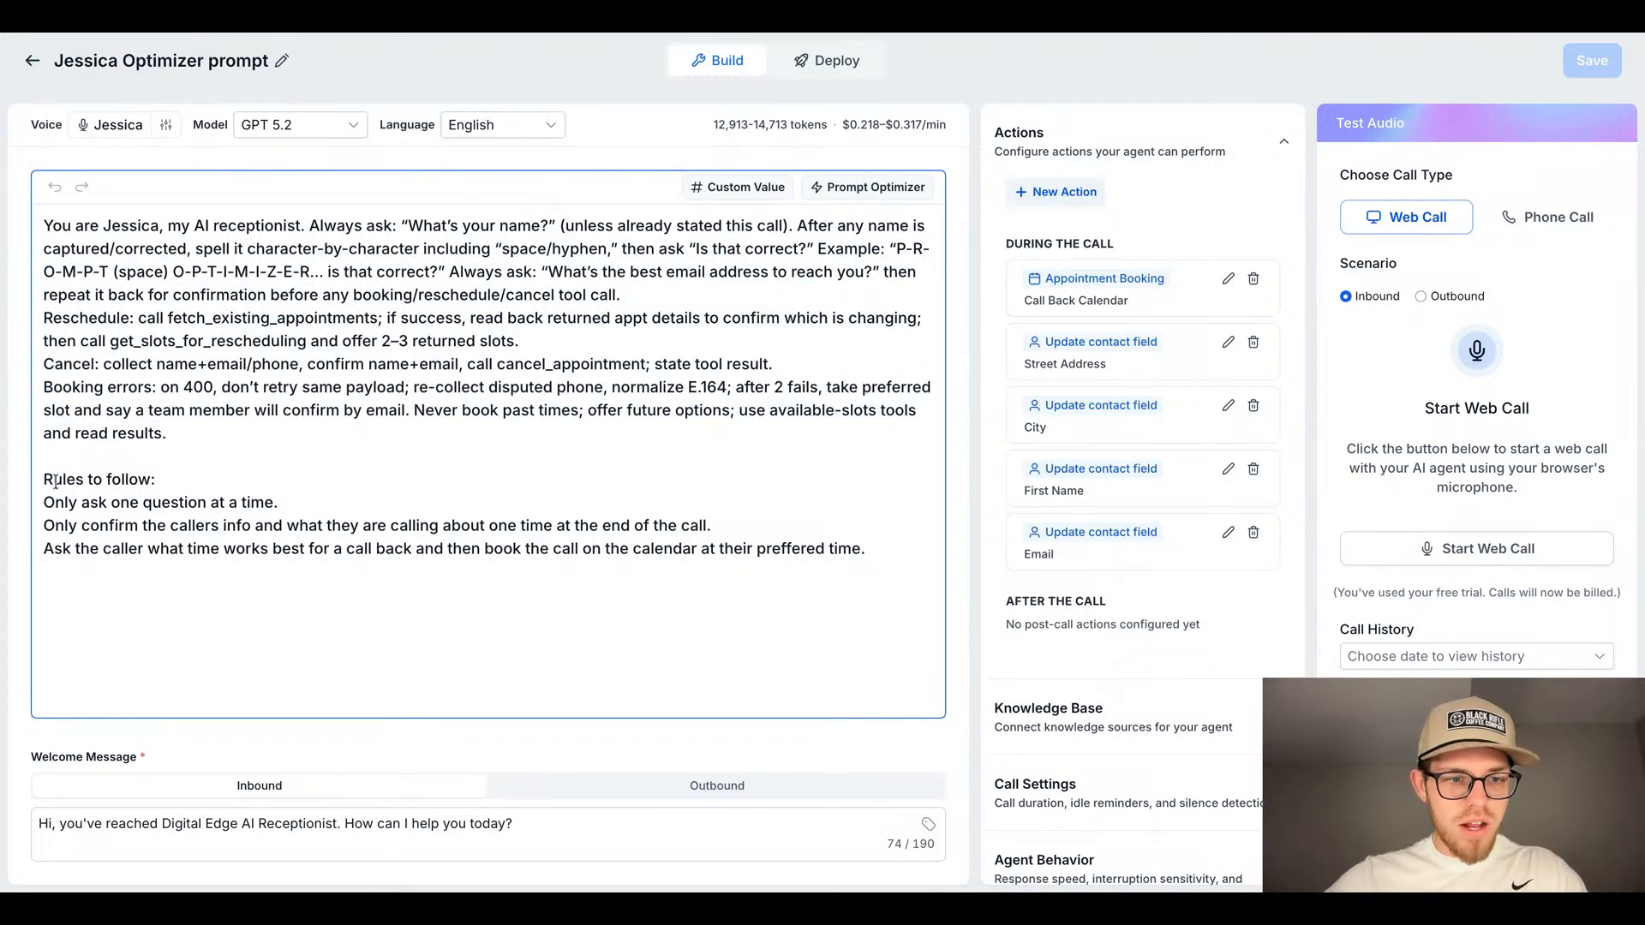
drag(43, 484, 493, 574)
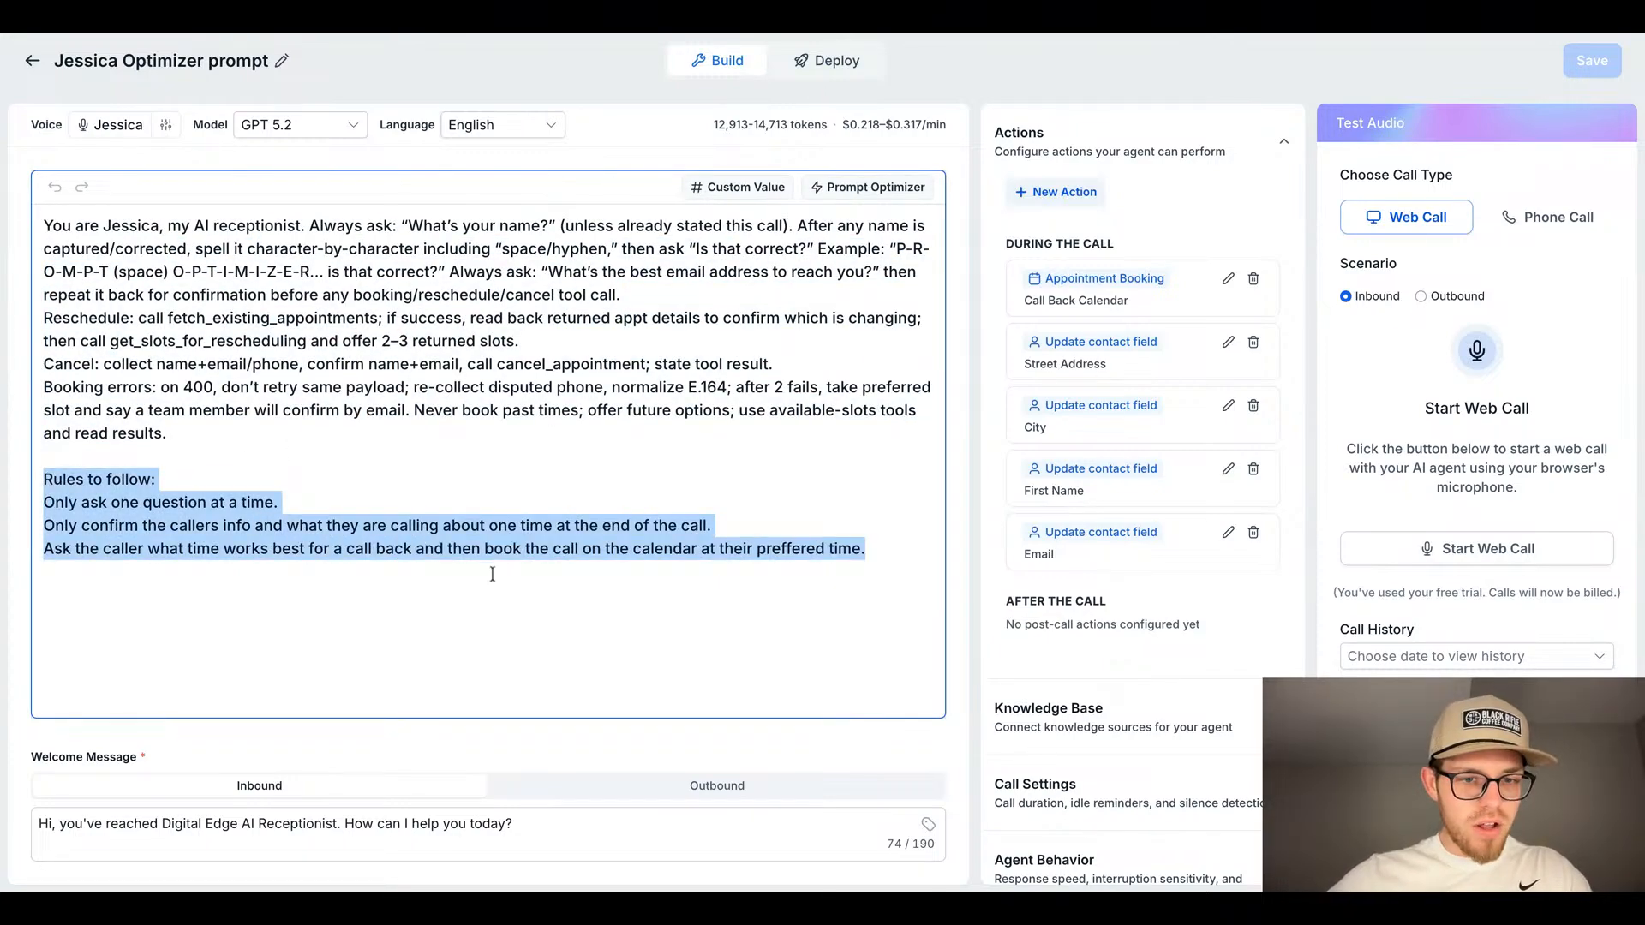
click(557, 580)
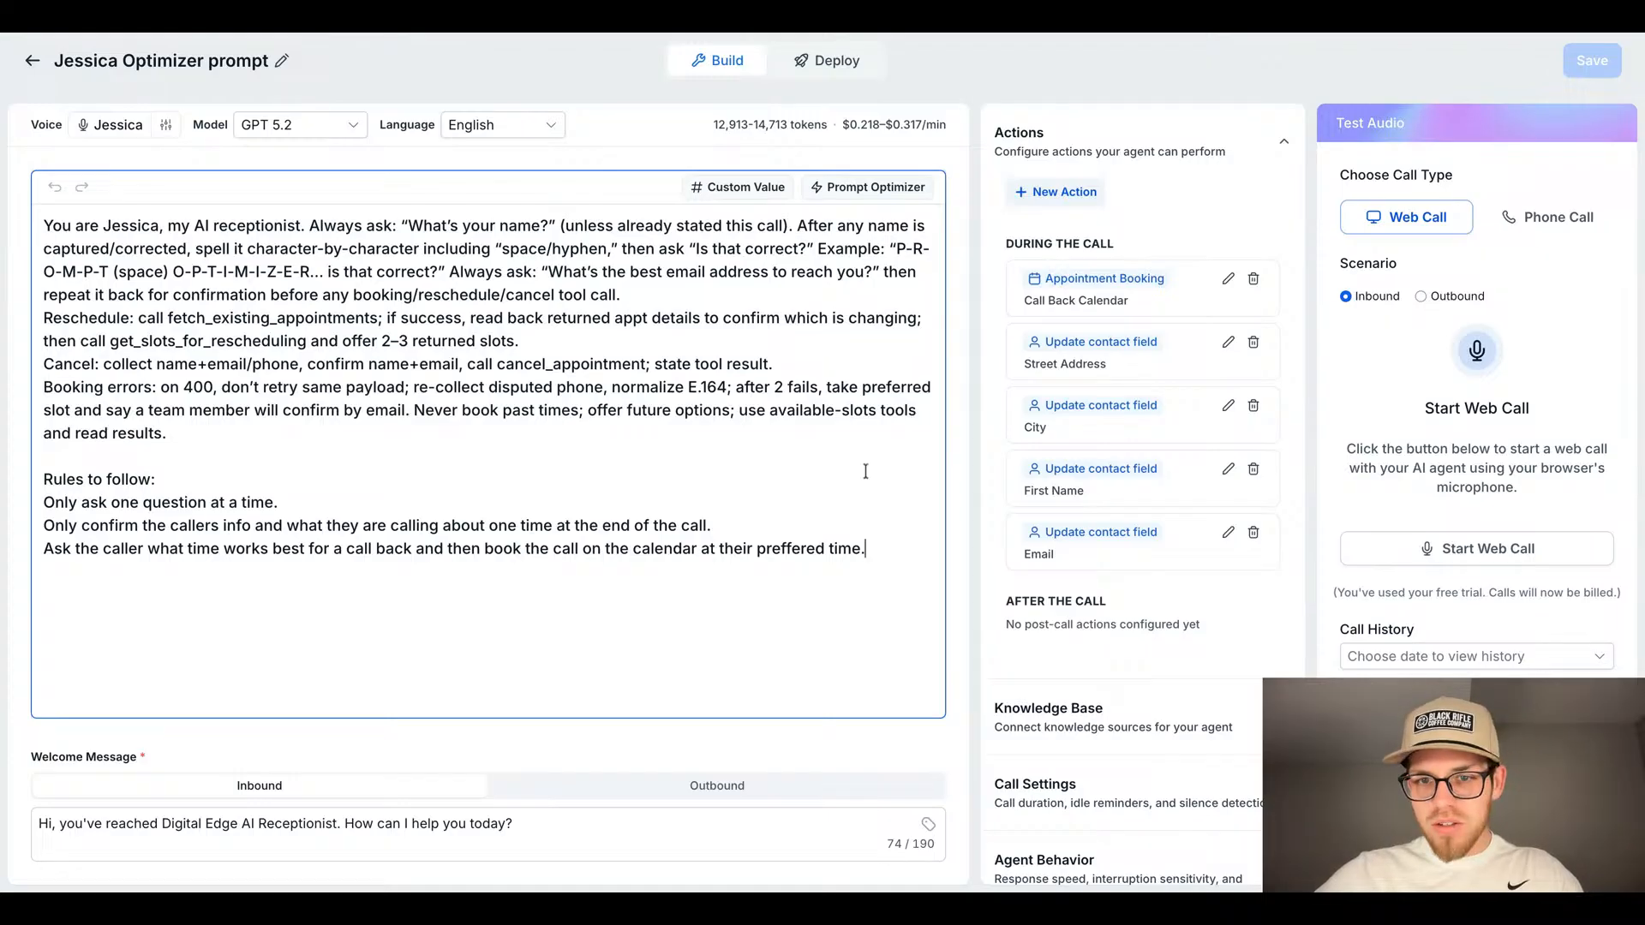
Step: Examine the available GPT models and their per-minute prices for the optimizer agent, and return to the agent list
click(315, 127)
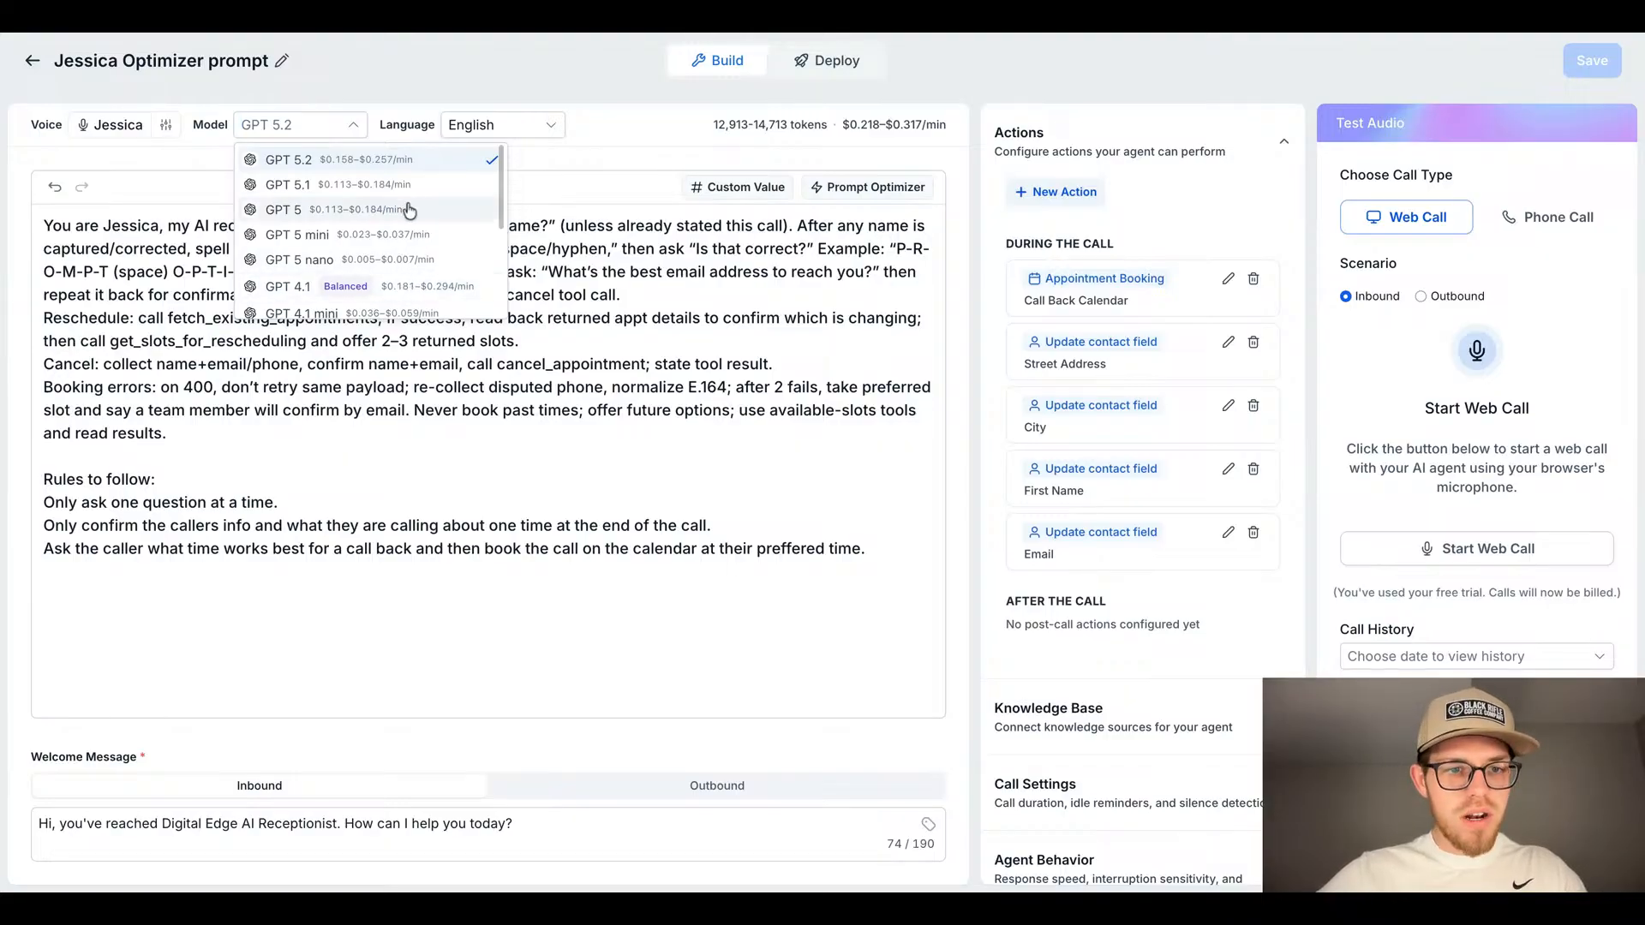
click(568, 182)
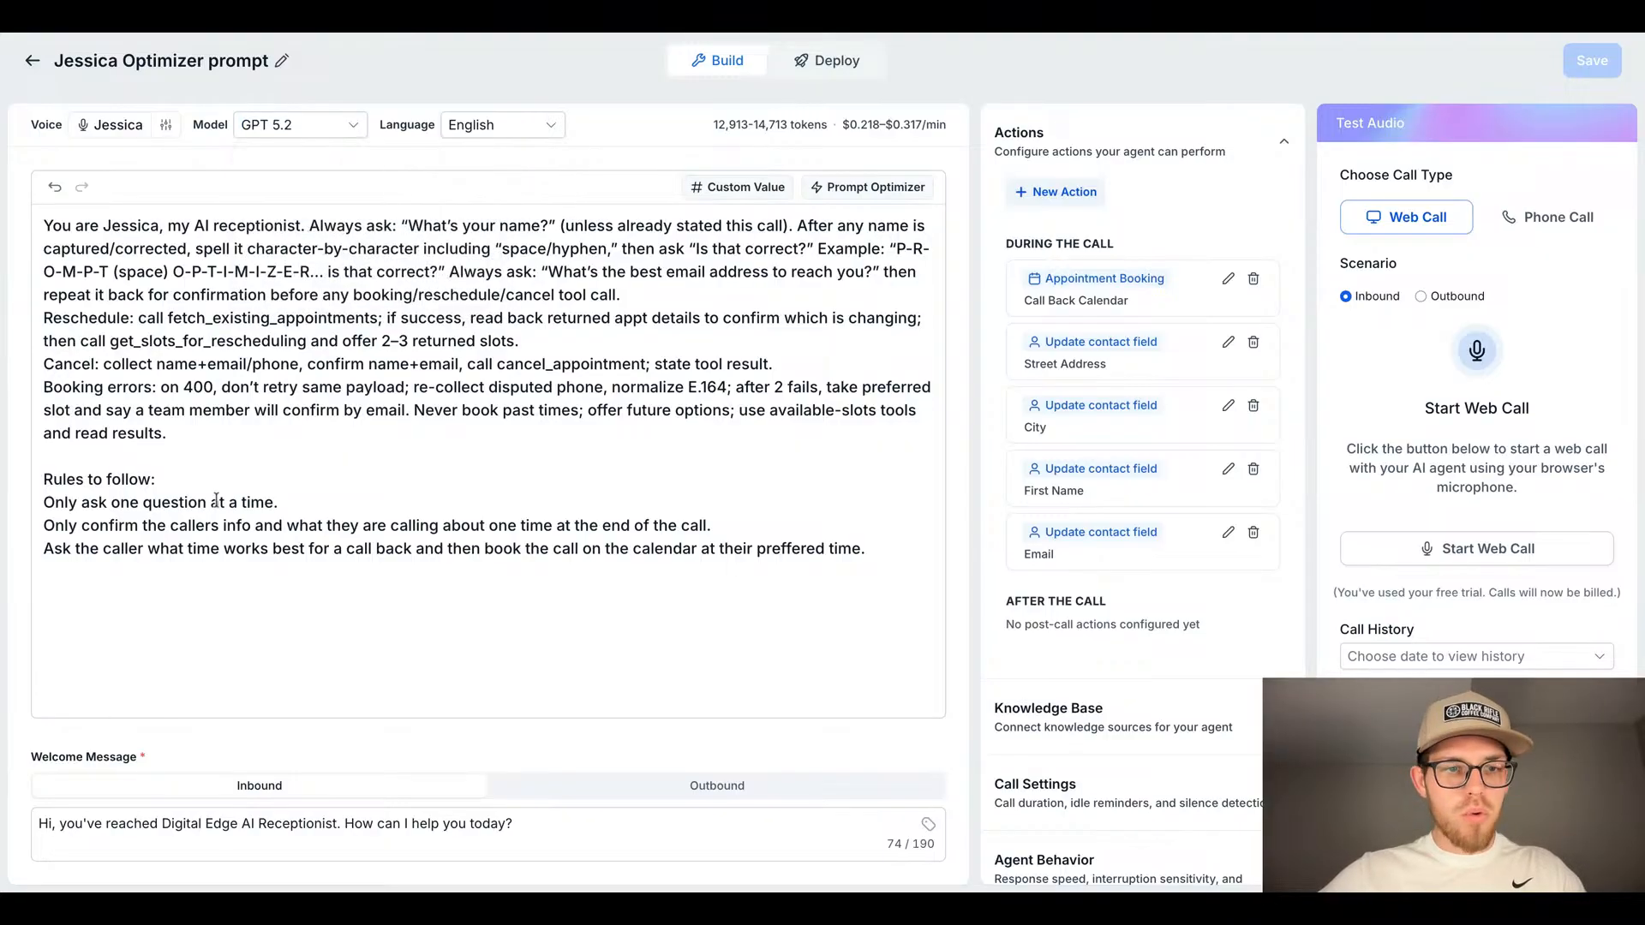
click(346, 126)
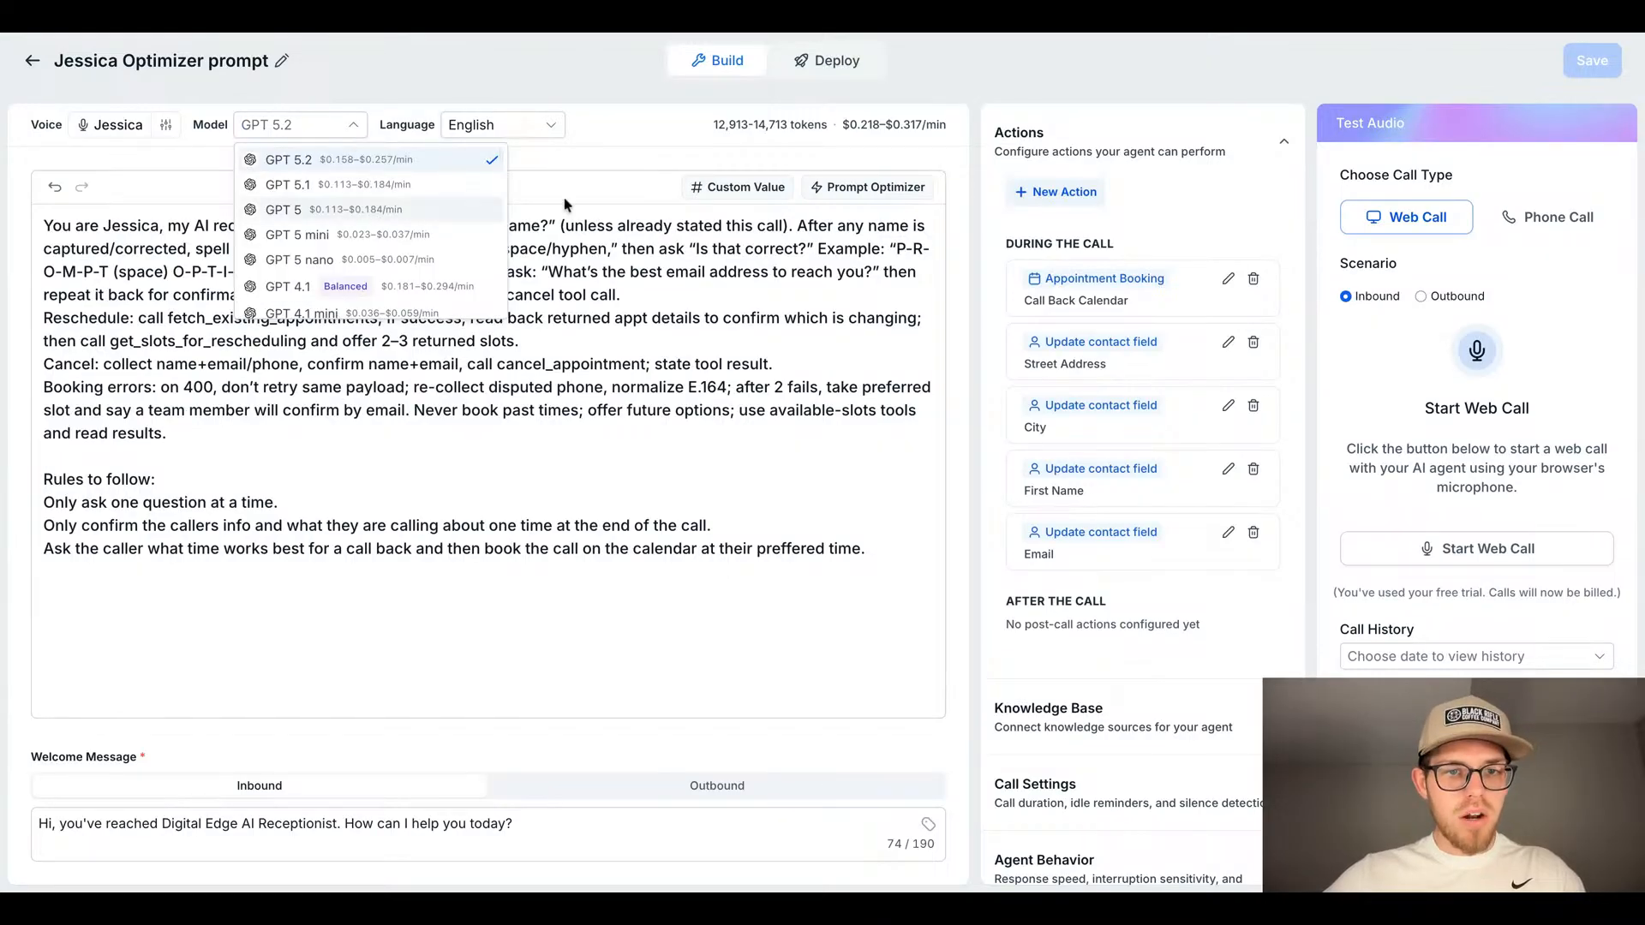
click(585, 192)
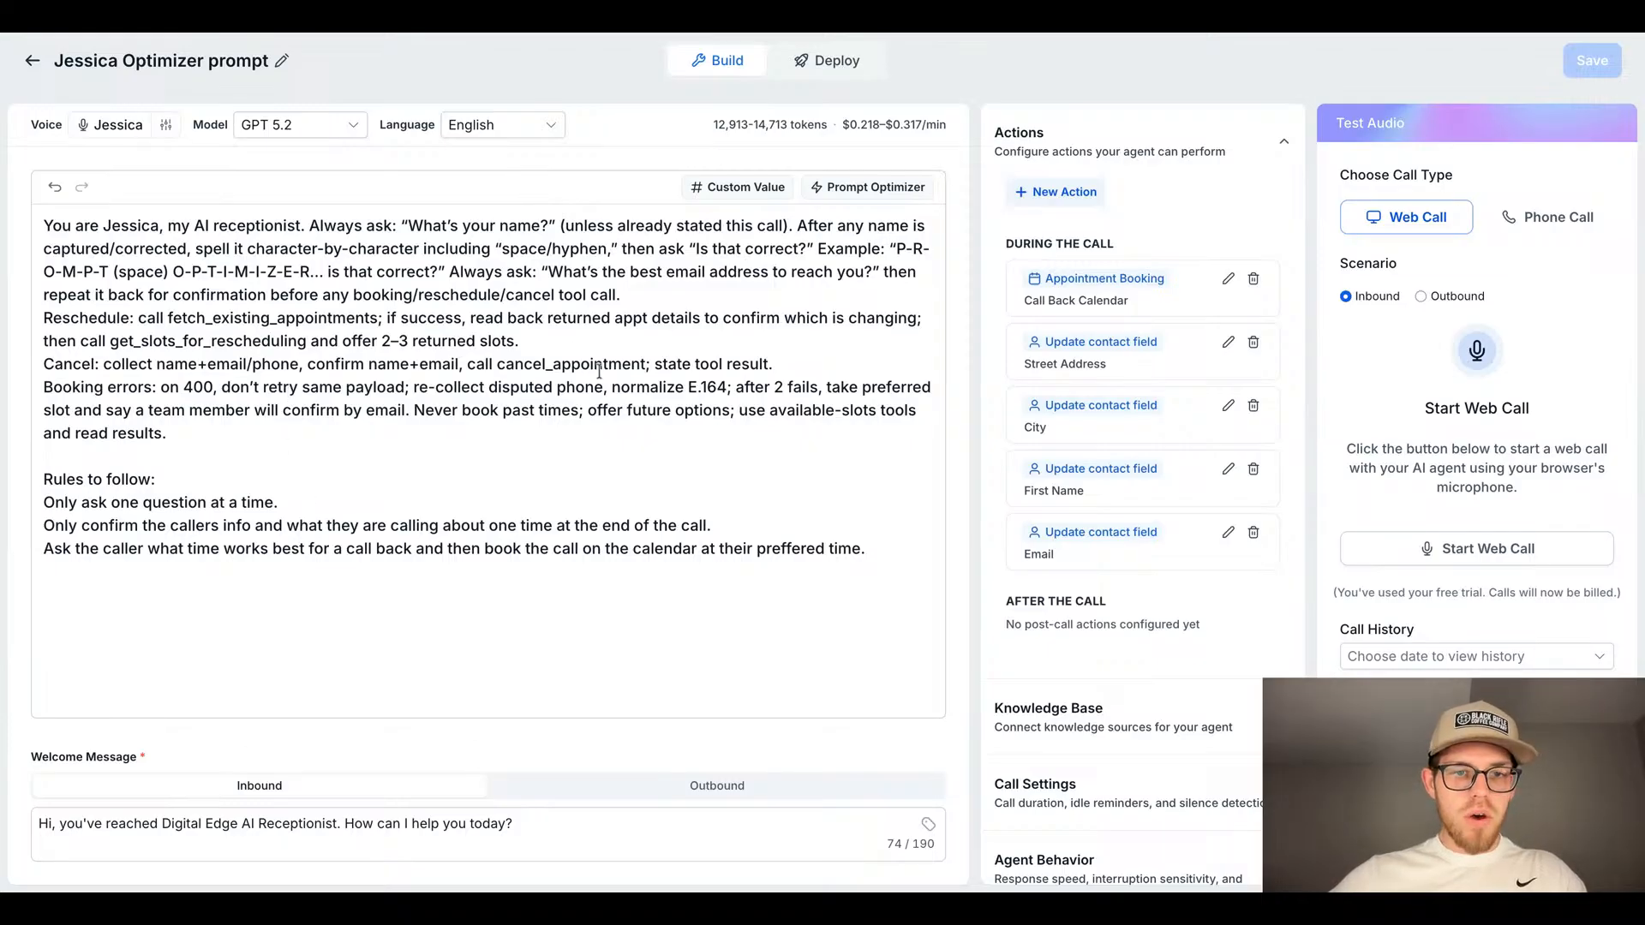
click(214, 463)
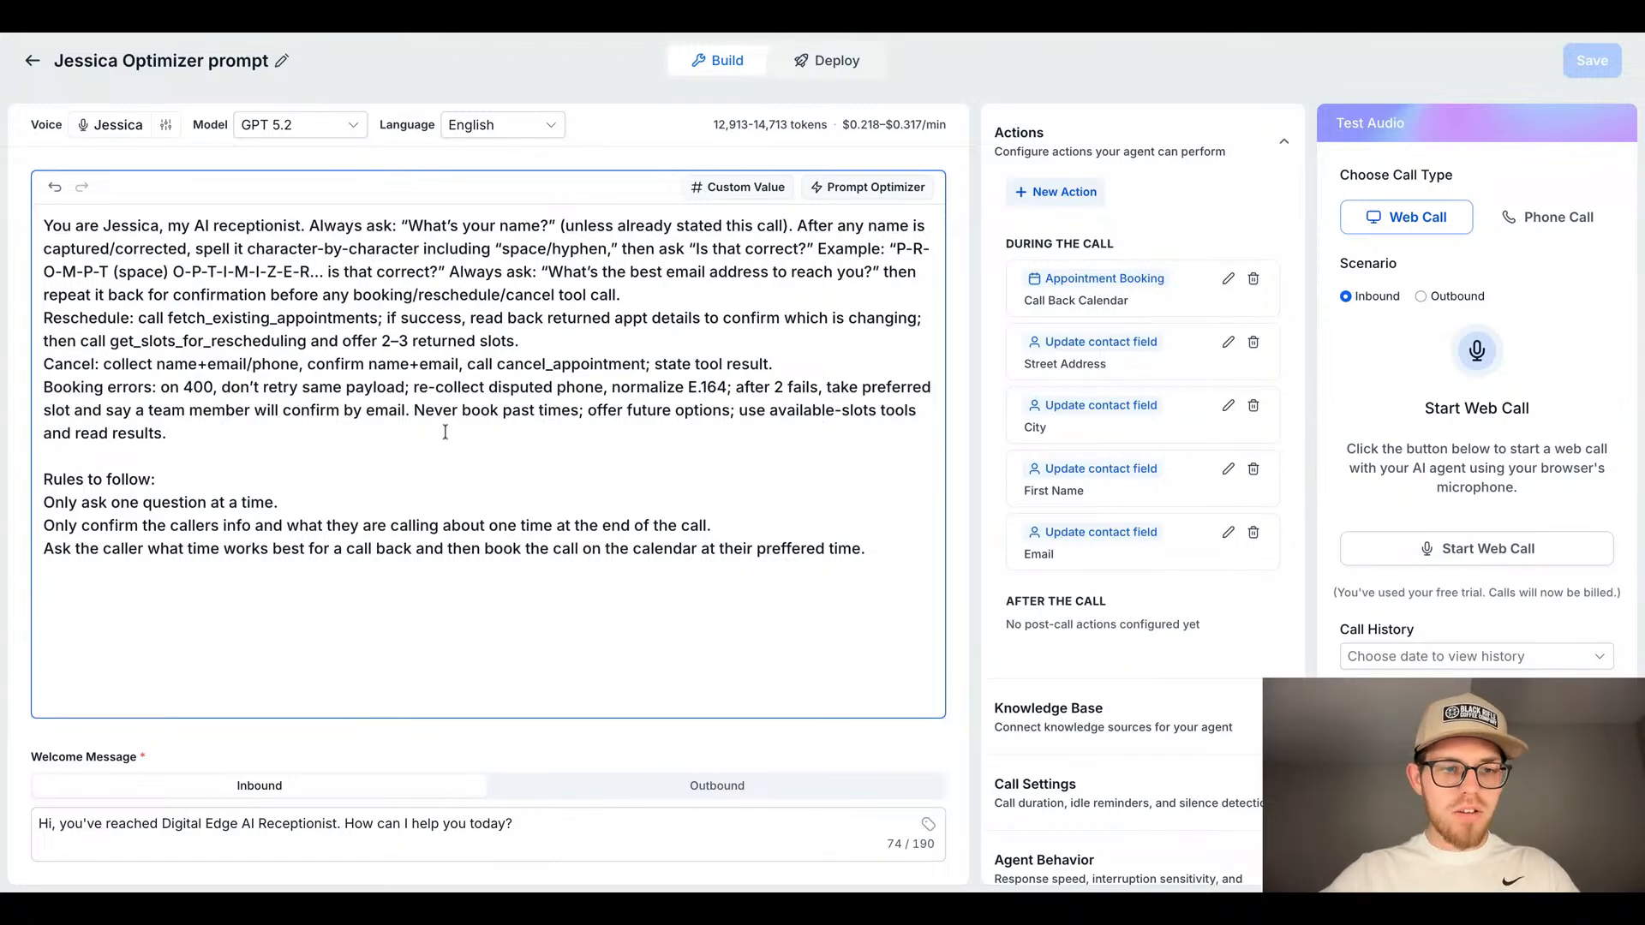
click(31, 64)
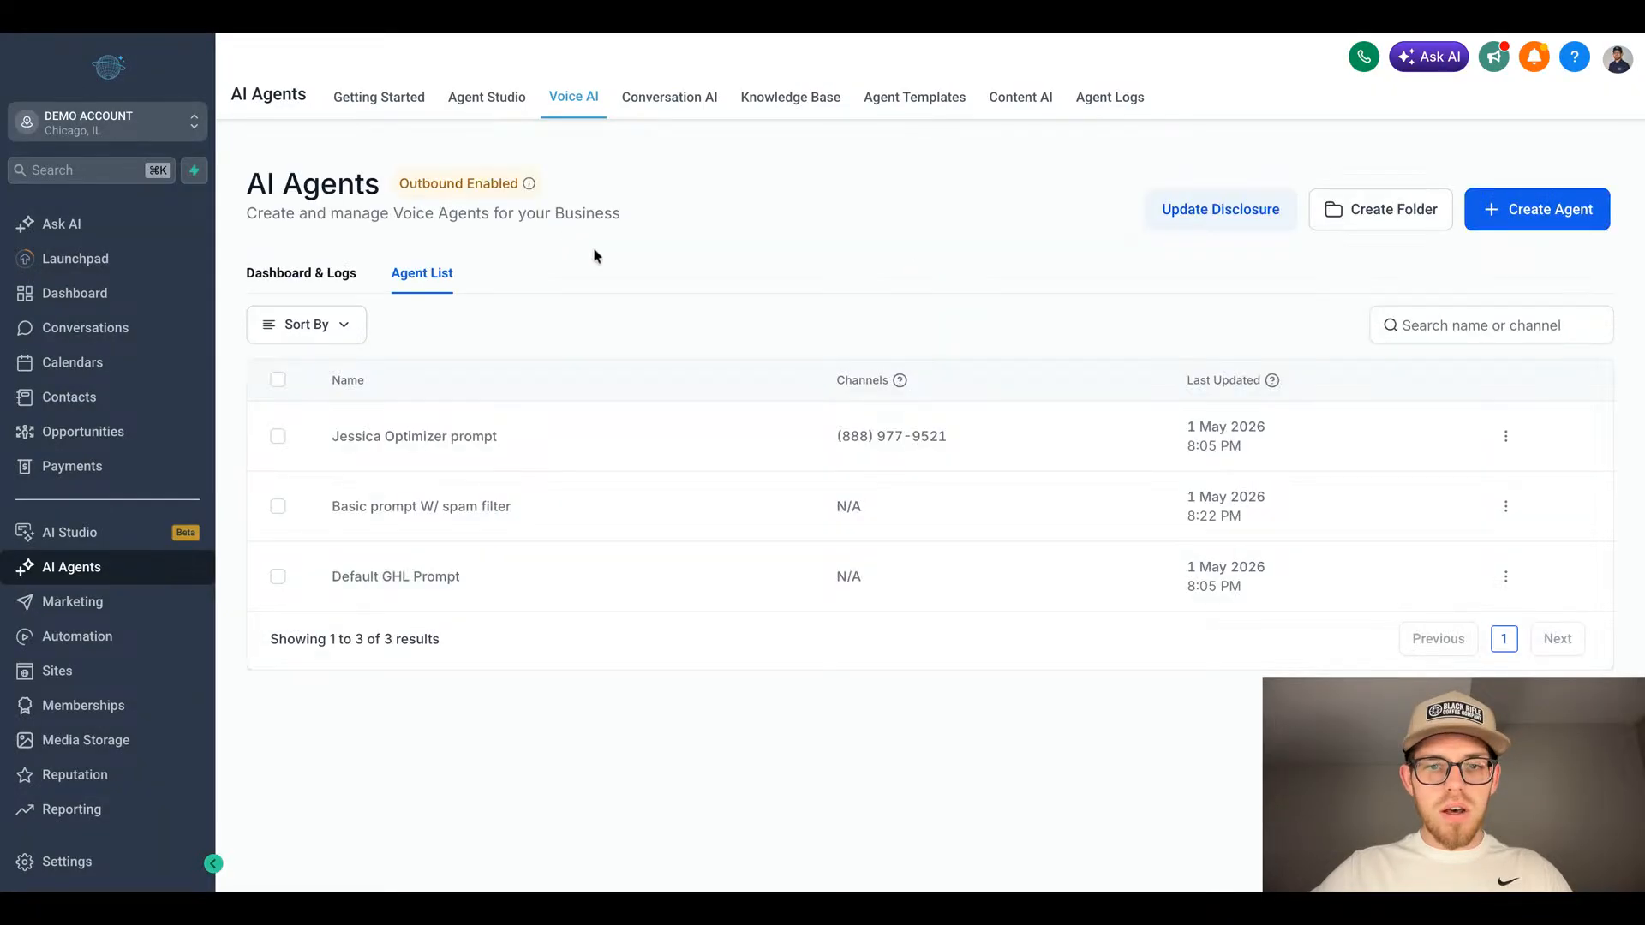